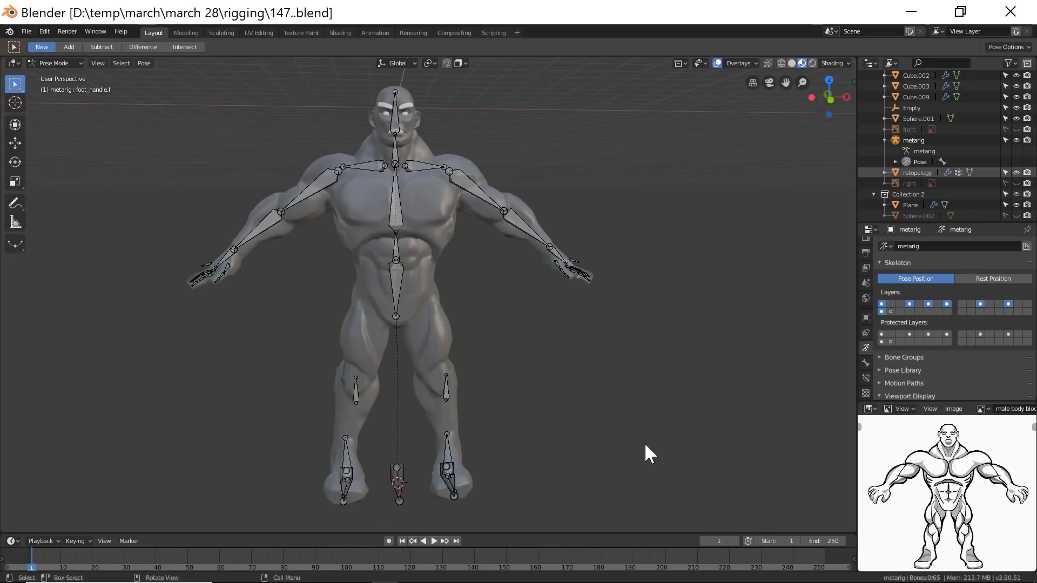
Test the rig by trial-moving the left foot handle and the root handle, cancelling each move.
middle_drag(638, 418, 597, 419)
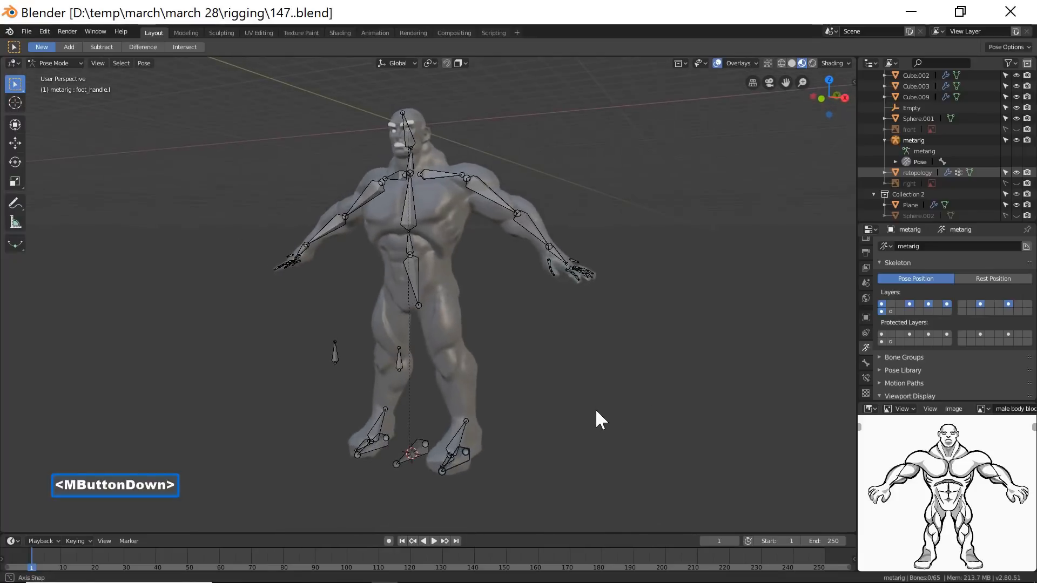
click(467, 461)
key(g)
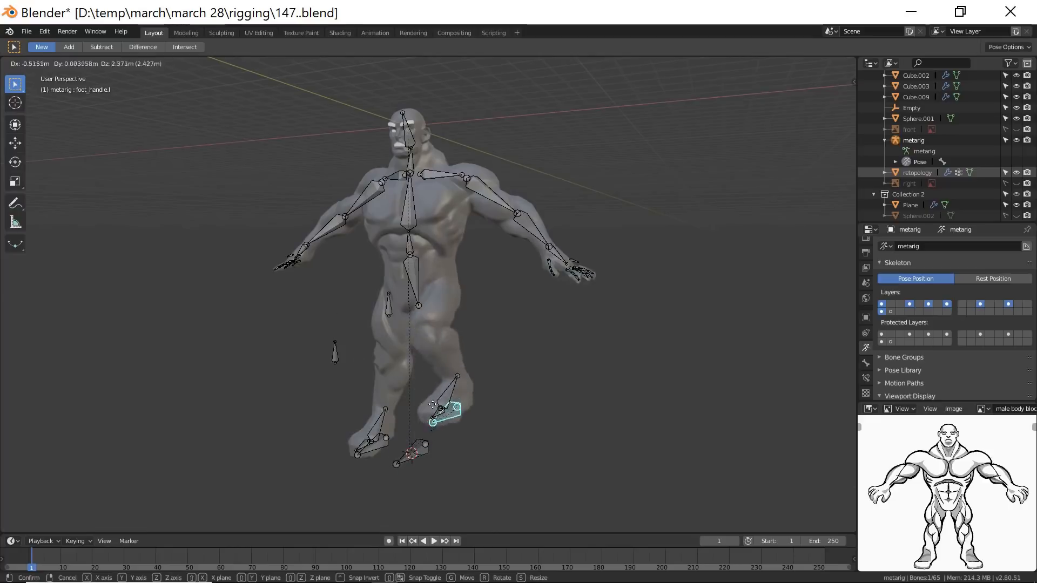
right_click(453, 431)
click(416, 282)
key(g)
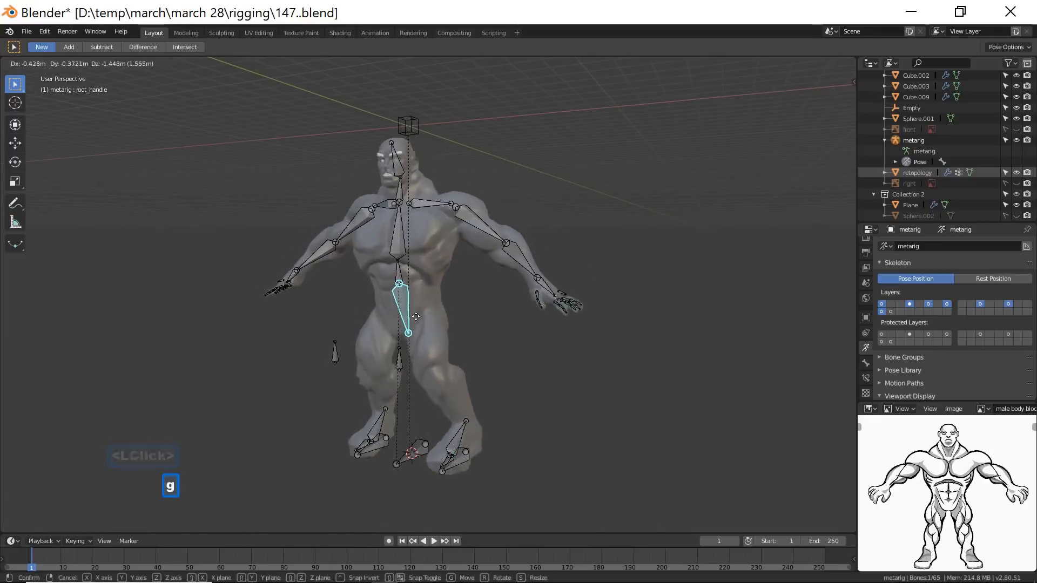
right_click(435, 317)
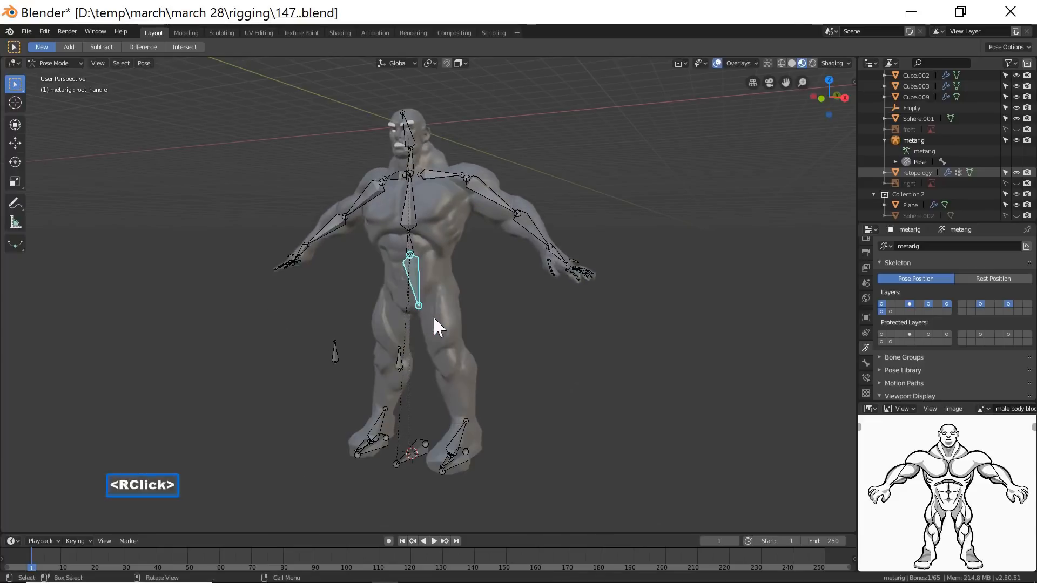
Test the left foot roll bone with a trial rotation about the global X axis, and cancel it.
click(455, 435)
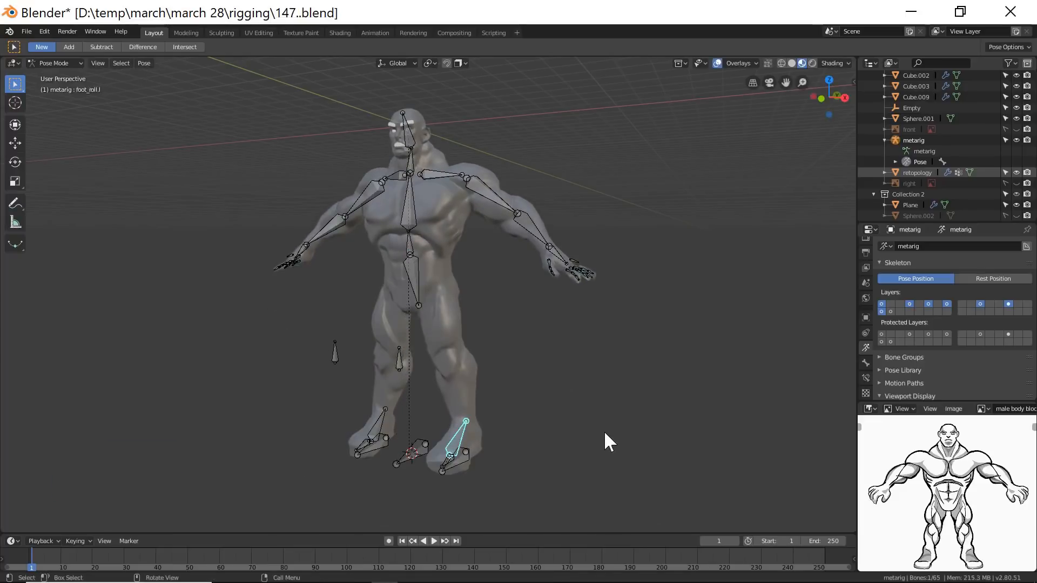
key(r)
key(x)
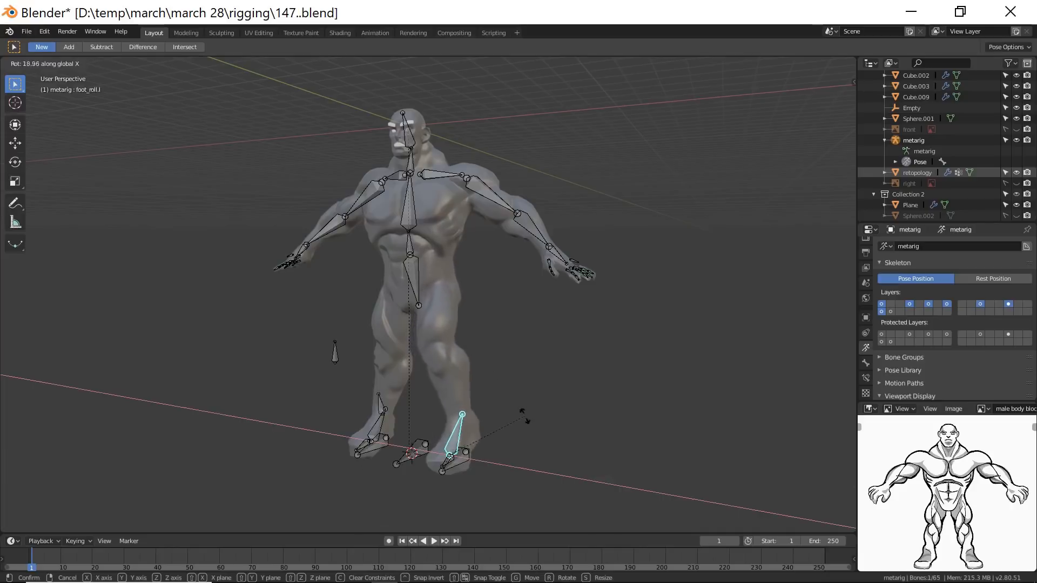
right_click(494, 367)
Test the left hand's main finger control with a trial rotation about the global Y axis, and cancel it.
ctrl+middle_drag(631, 370, 513, 334)
click(493, 300)
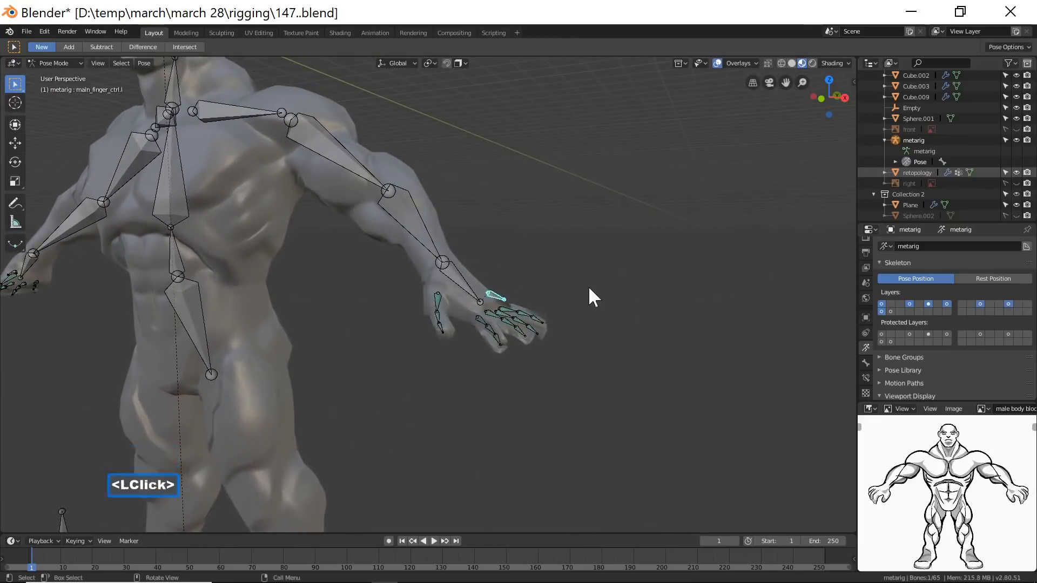
key(r)
key(y)
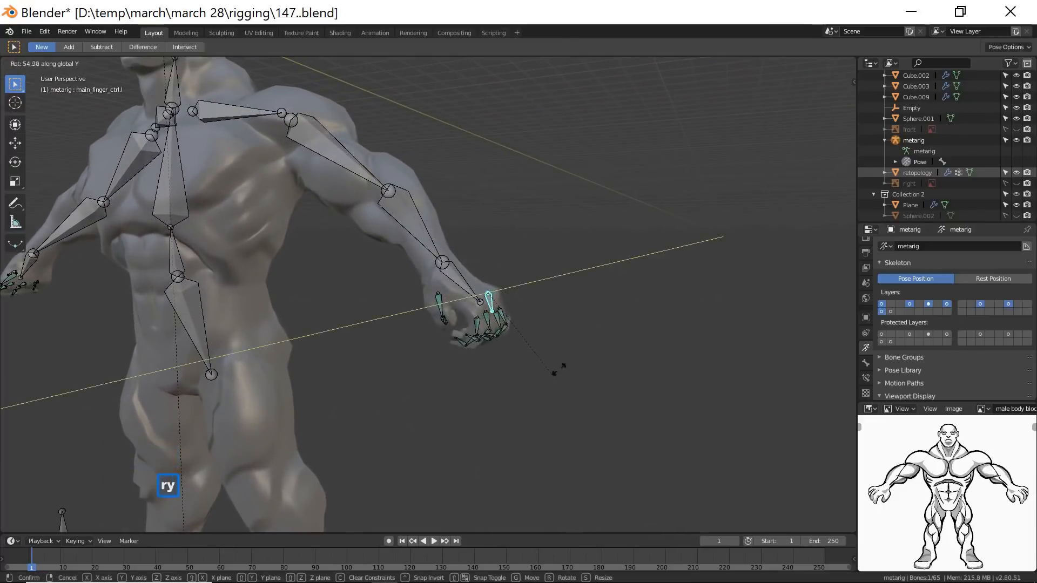
right_click(598, 309)
Test the hips by trial-rotating the root handle about the global Y axis, and cancel it.
ctrl+middle_drag(590, 300, 478, 336)
shift+middle_drag(476, 335, 577, 357)
click(371, 325)
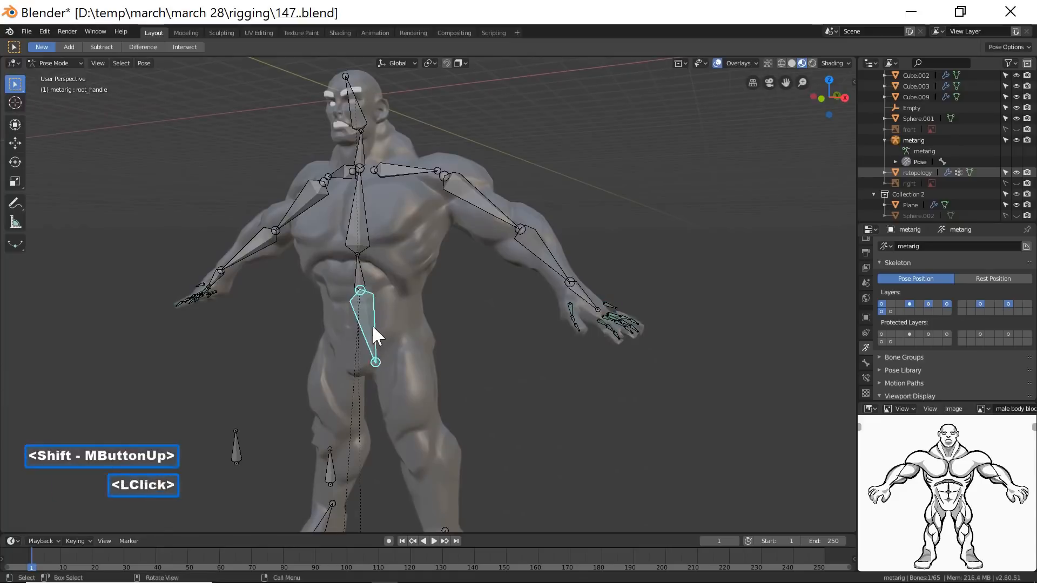
middle_drag(424, 359, 456, 360)
key(r)
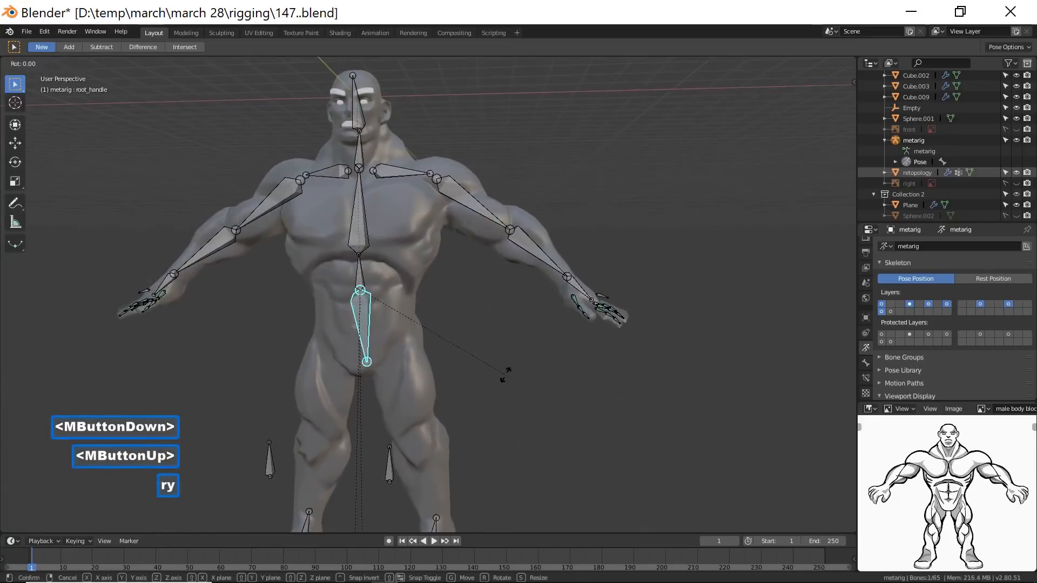
key(y)
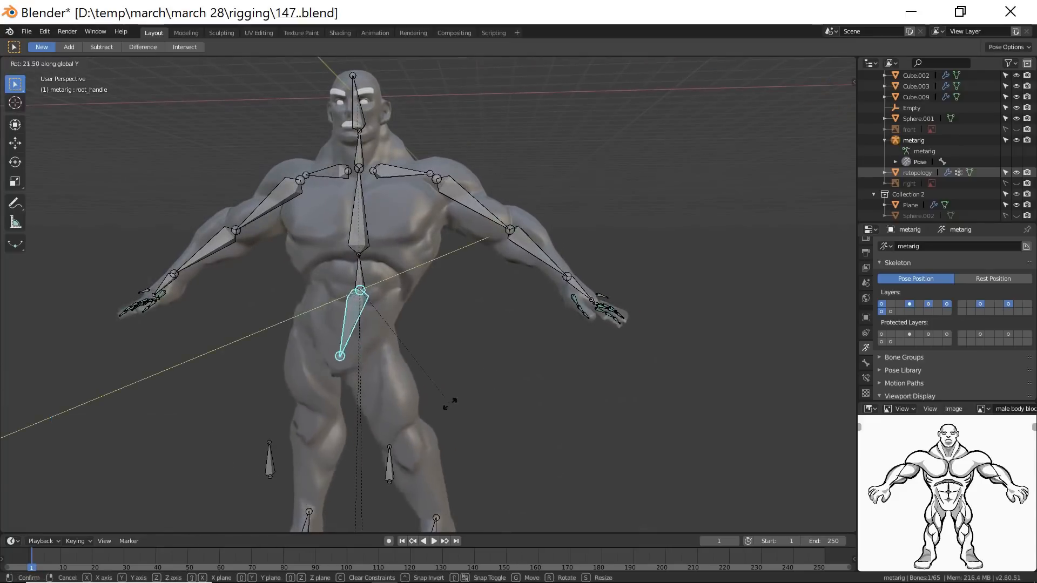
right_click(526, 353)
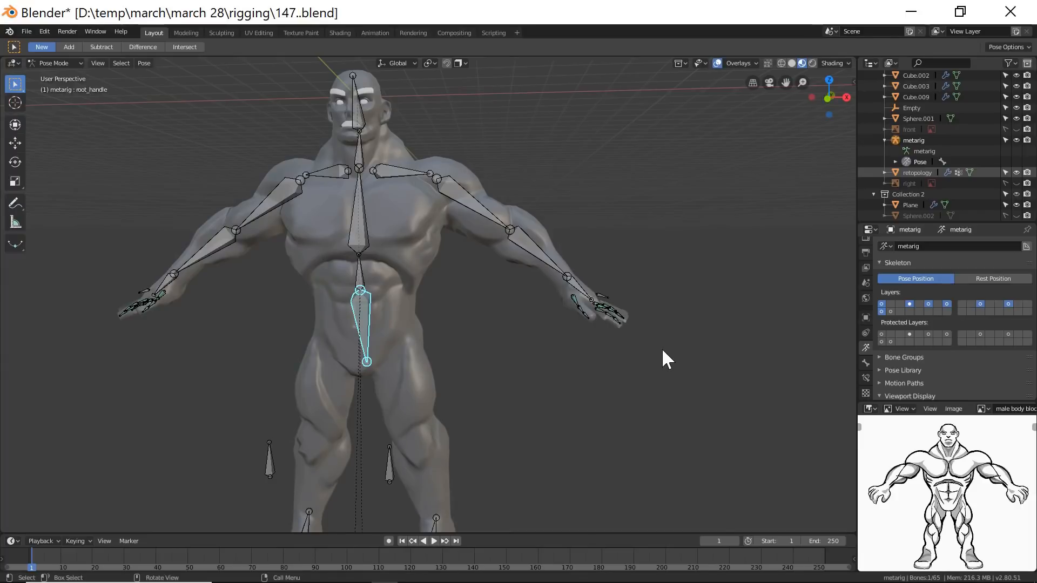
click(658, 427)
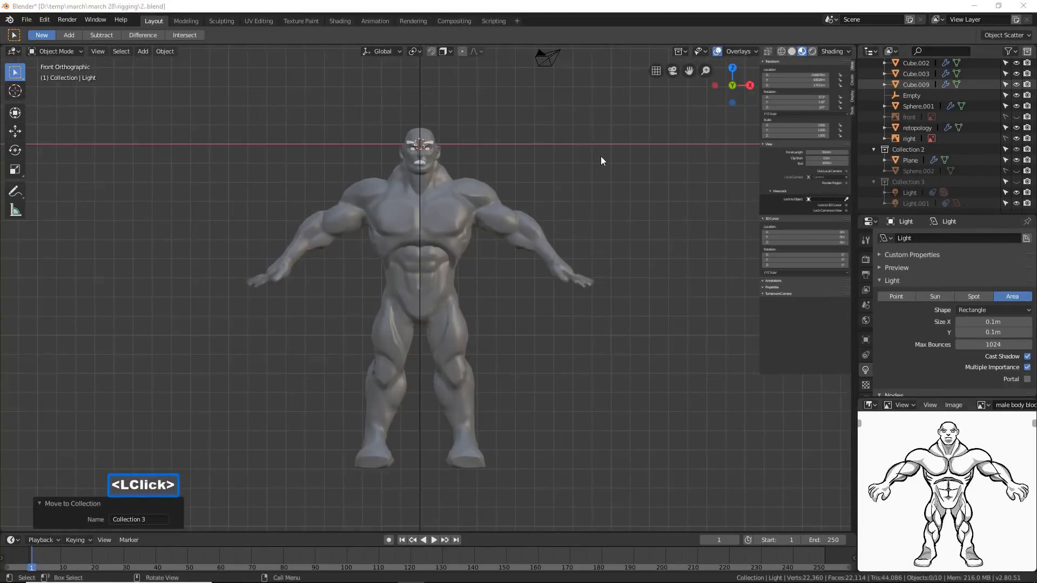
click(625, 5)
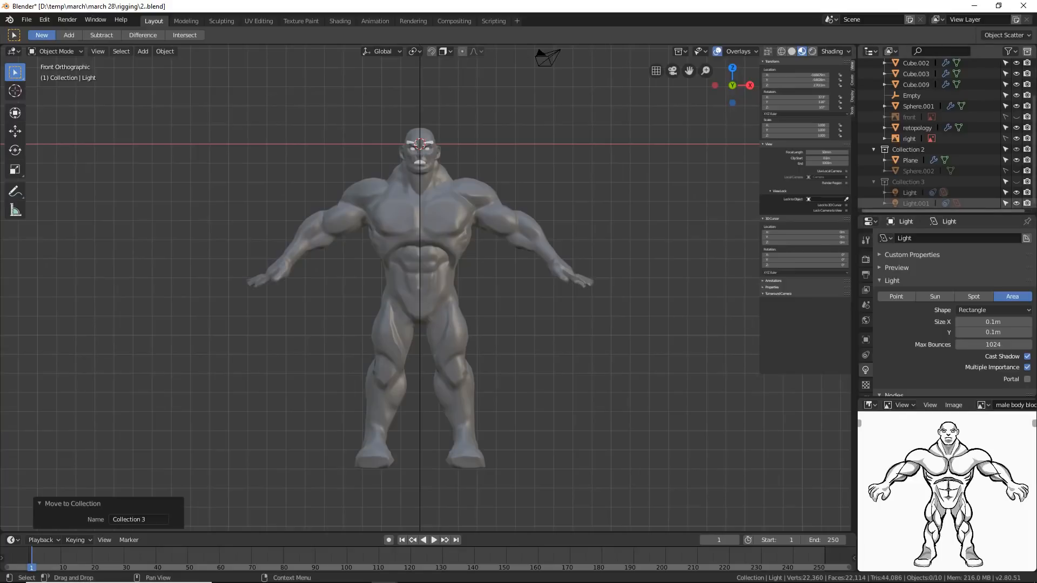
click(410, 582)
click(609, 6)
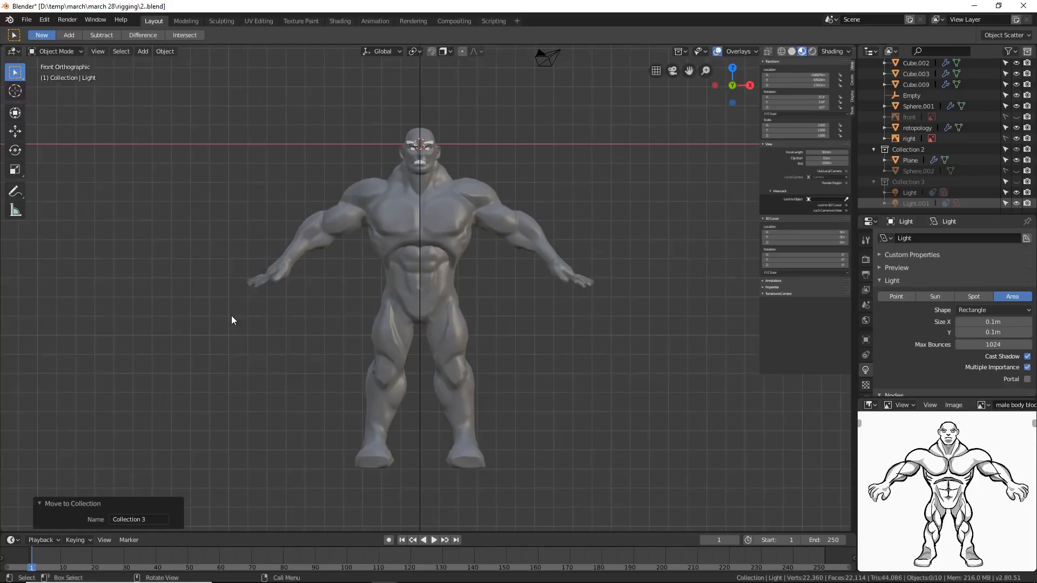
Check the Rigging: Rigify add-on in the Blender preferences and close them.
click(43, 19)
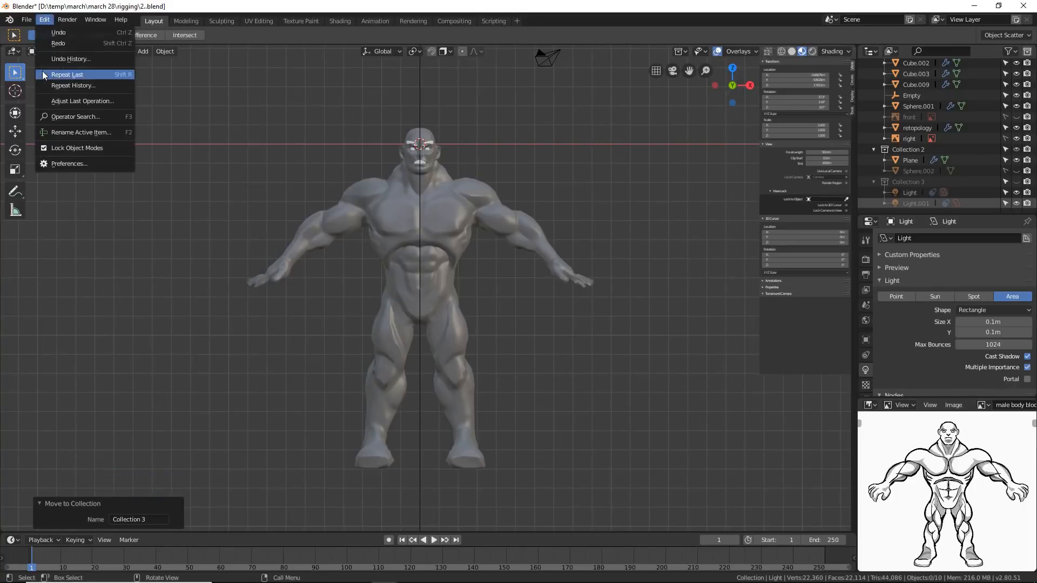
click(53, 161)
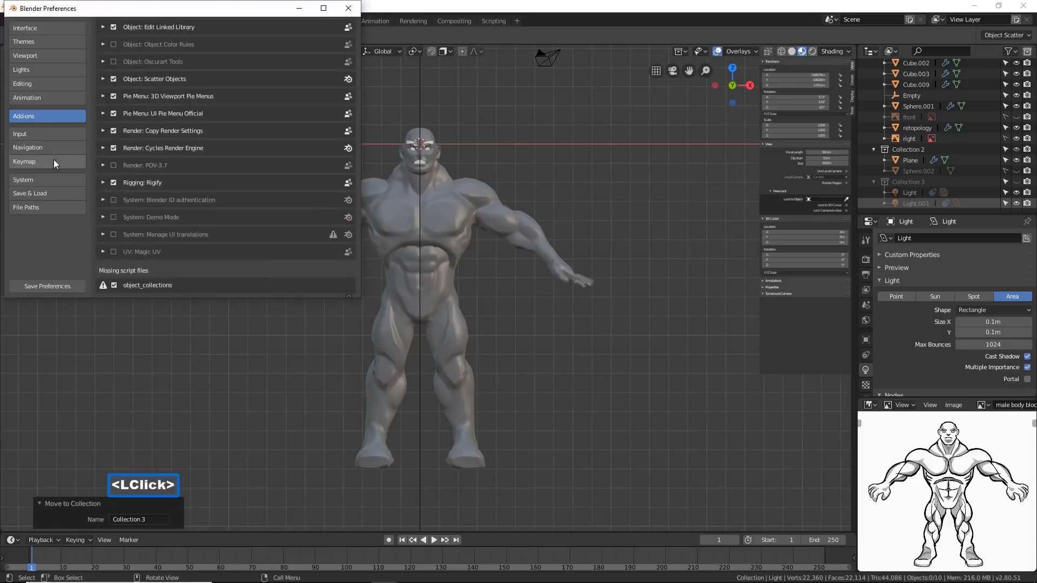
scroll(224, 153, down, 4)
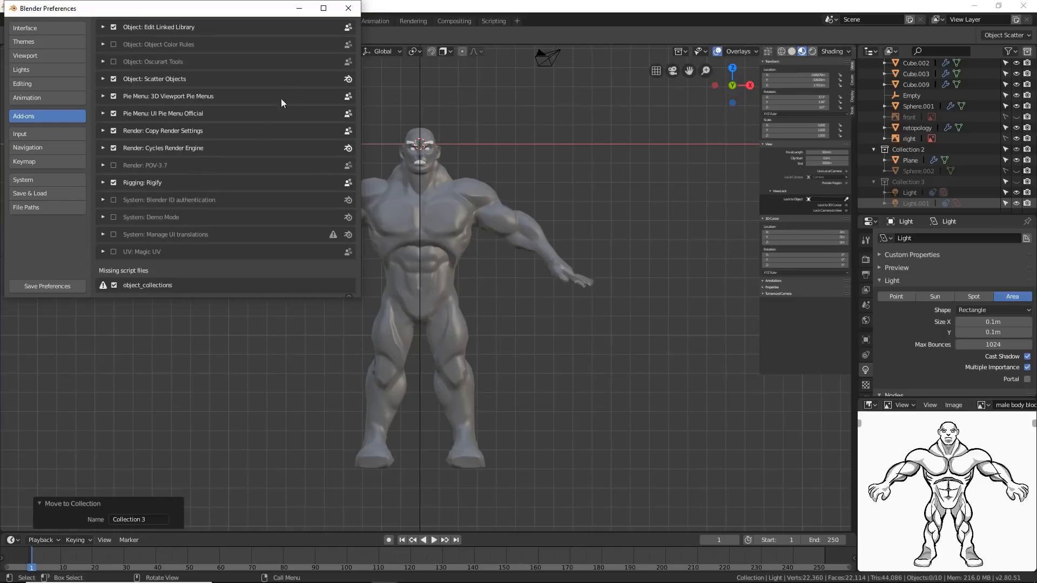
click(349, 8)
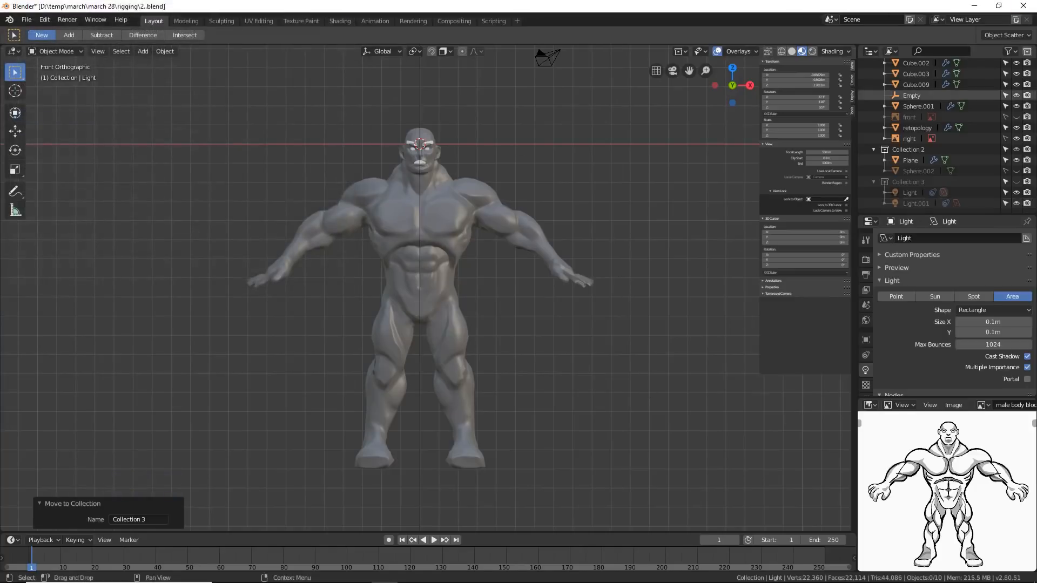
click(558, 370)
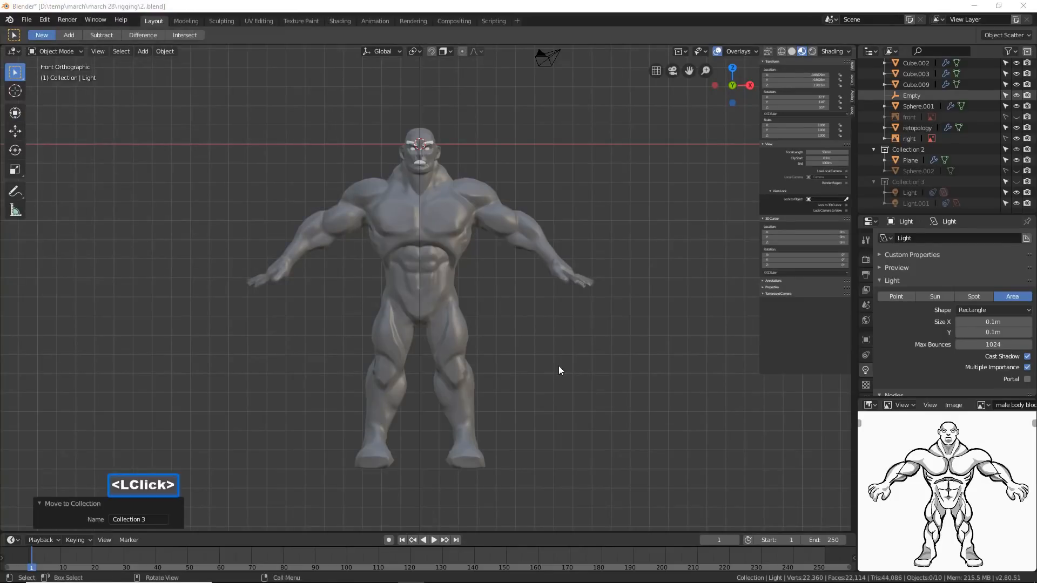
click(561, 9)
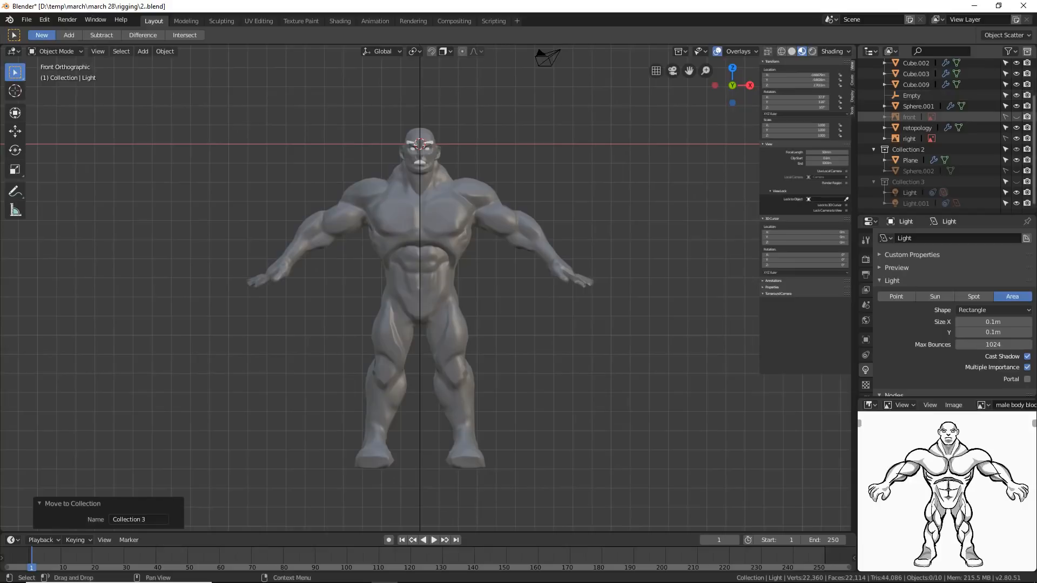
click(909, 139)
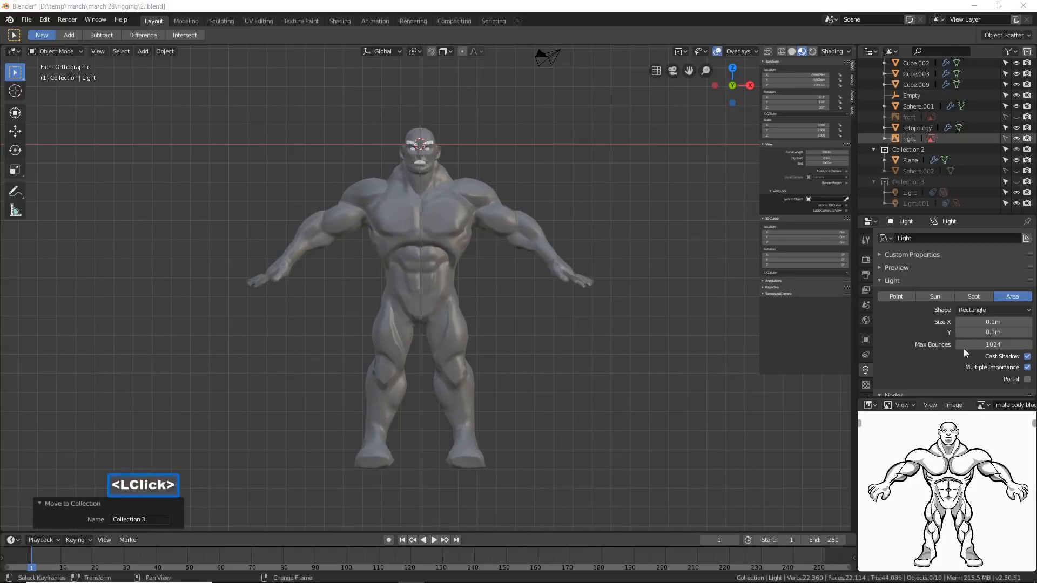
click(652, 12)
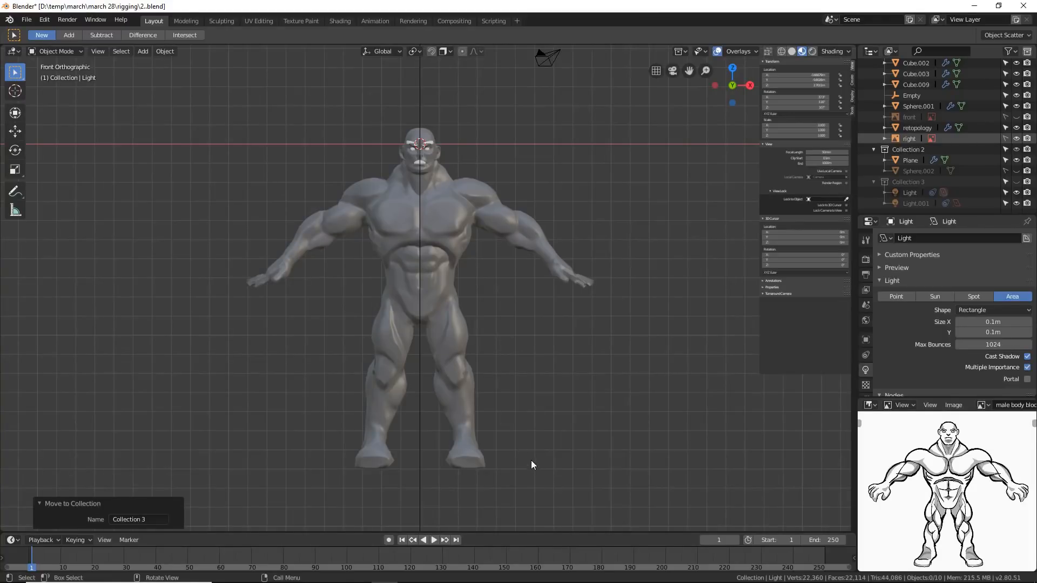
Switch to the Little Guy CGI website in Chrome and view the 3D asset categories on its Assets page.
mouse_move(520, 581)
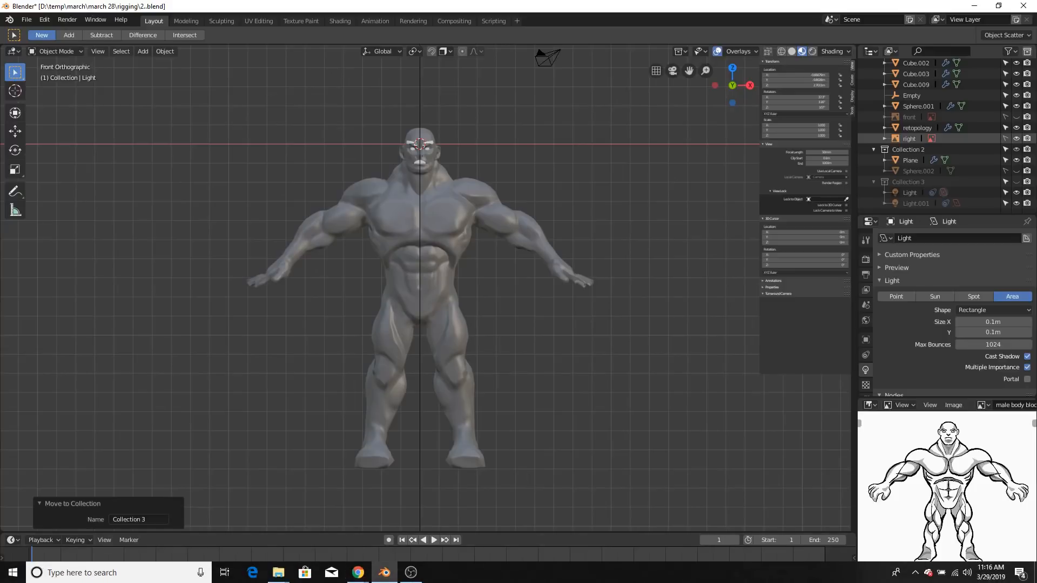
mouse_move(369, 571)
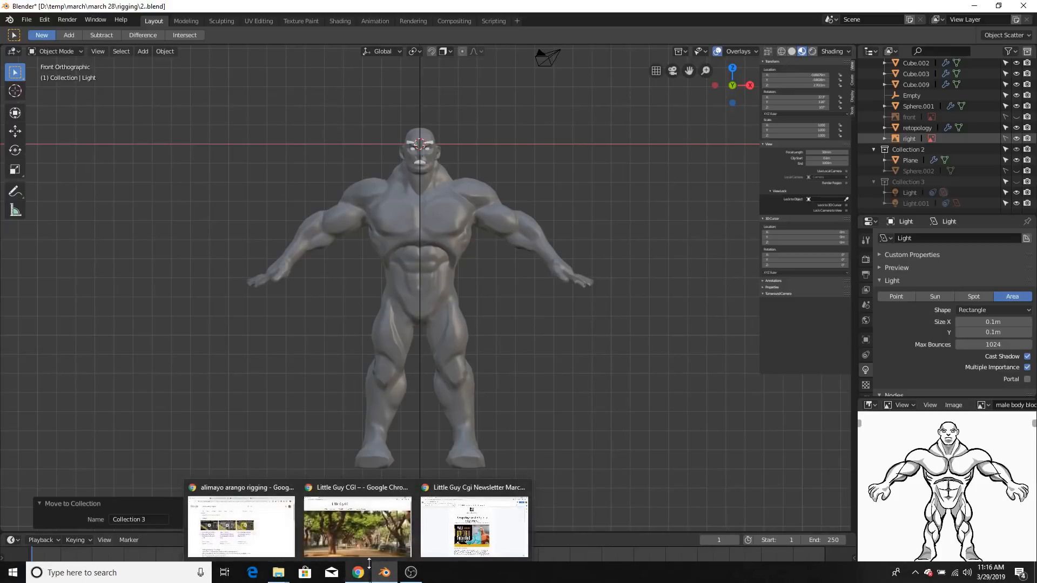
click(371, 546)
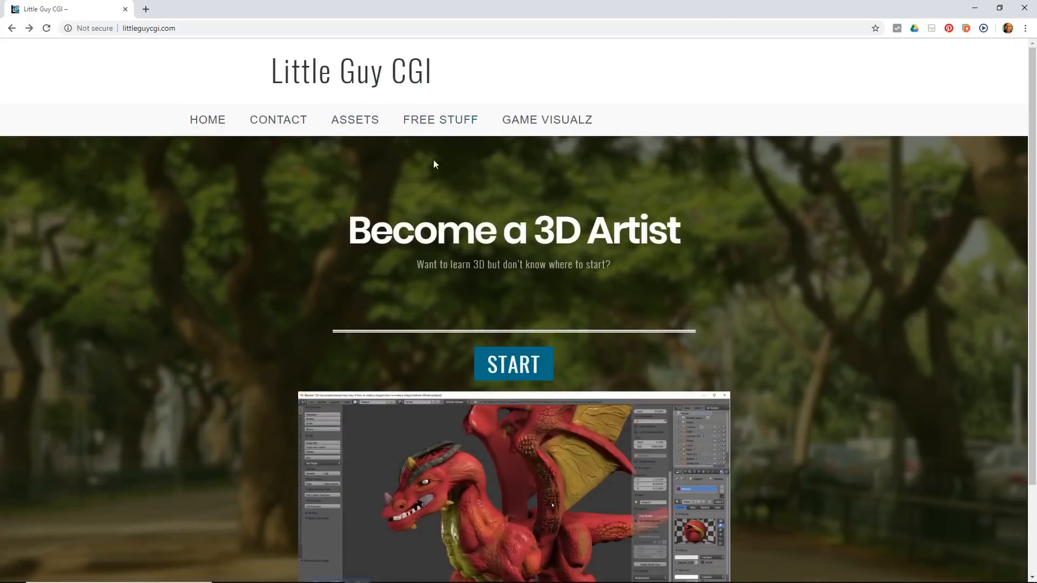
click(354, 120)
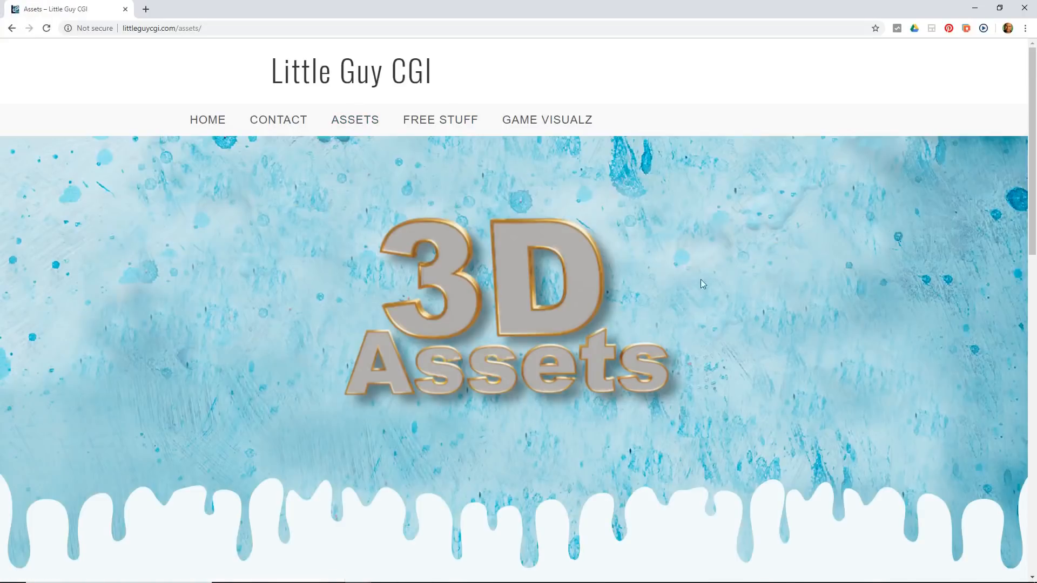
scroll(702, 281, down, 6)
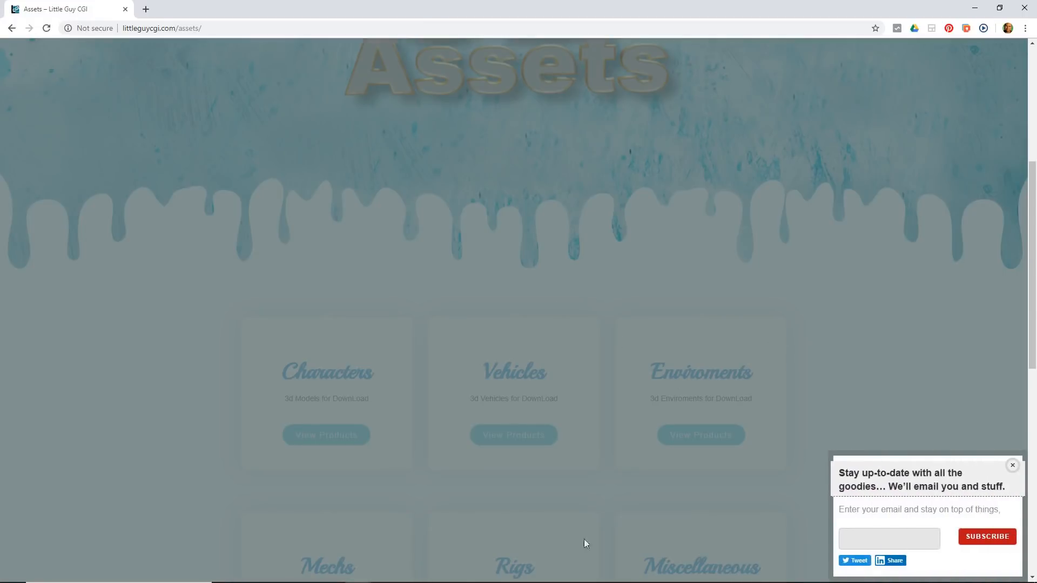
Switch to the Little Guy Cgi Newsletter March 29 document and look through its retopology article and top stories.
mouse_move(589, 582)
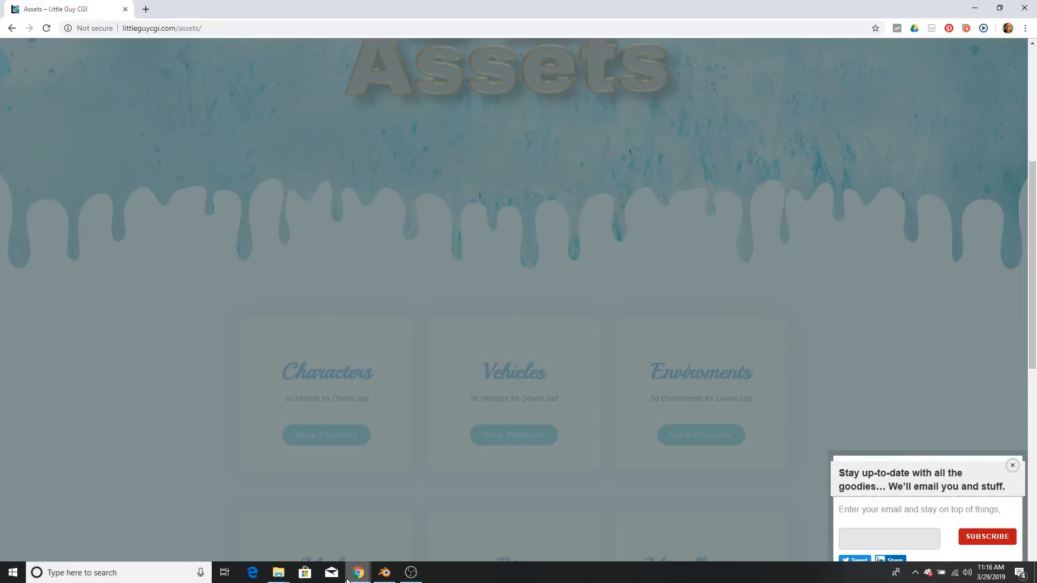
mouse_move(360, 579)
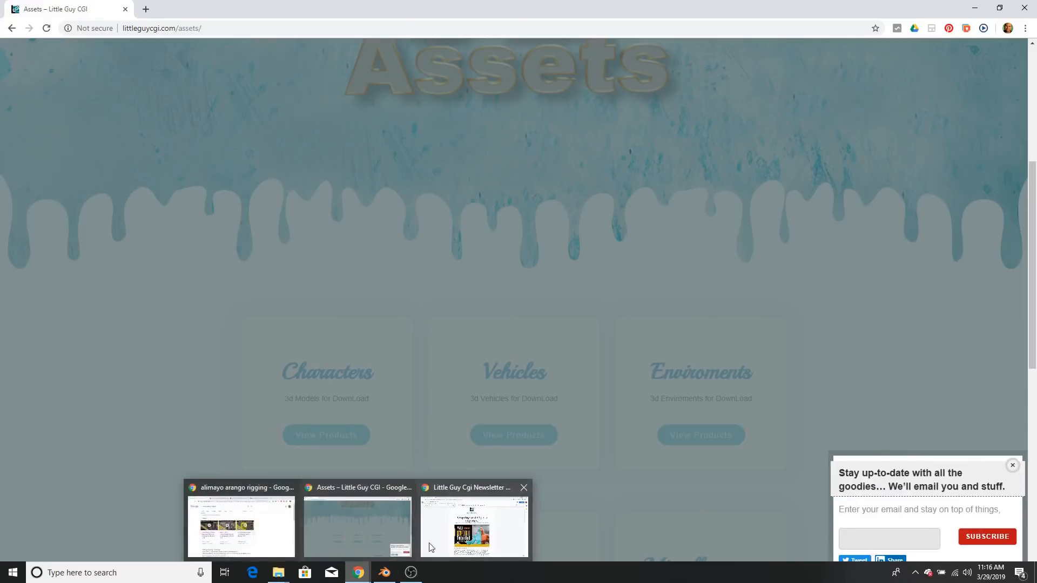
click(474, 527)
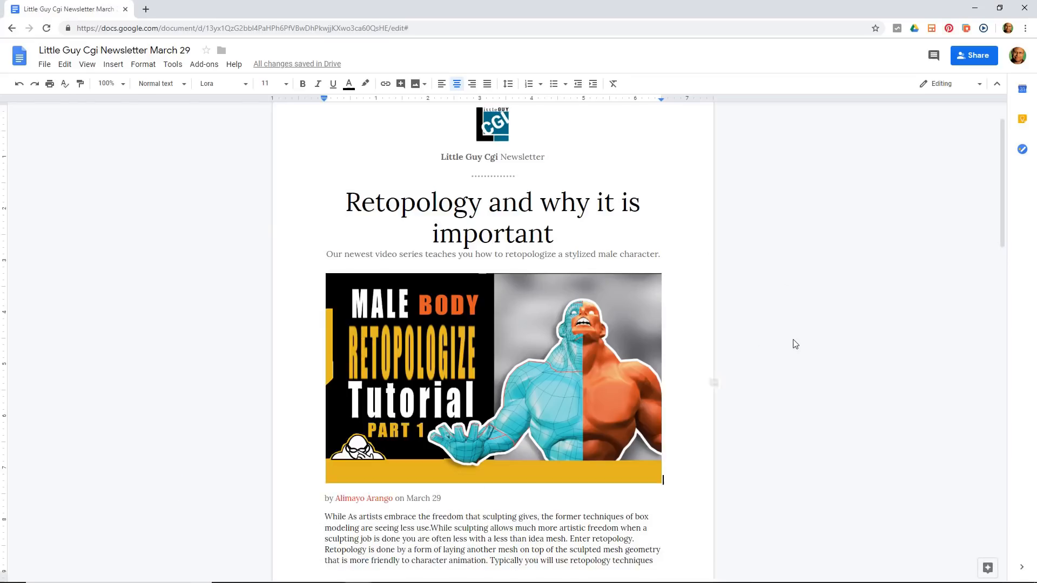
scroll(788, 321, down, 7)
scroll(763, 352, down, 3)
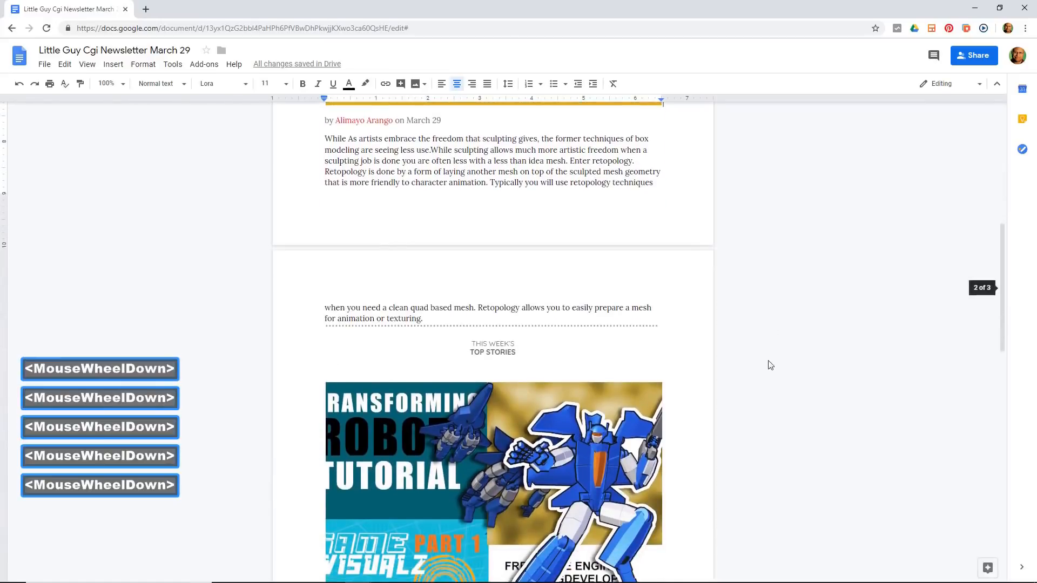
scroll(768, 377, down, 3)
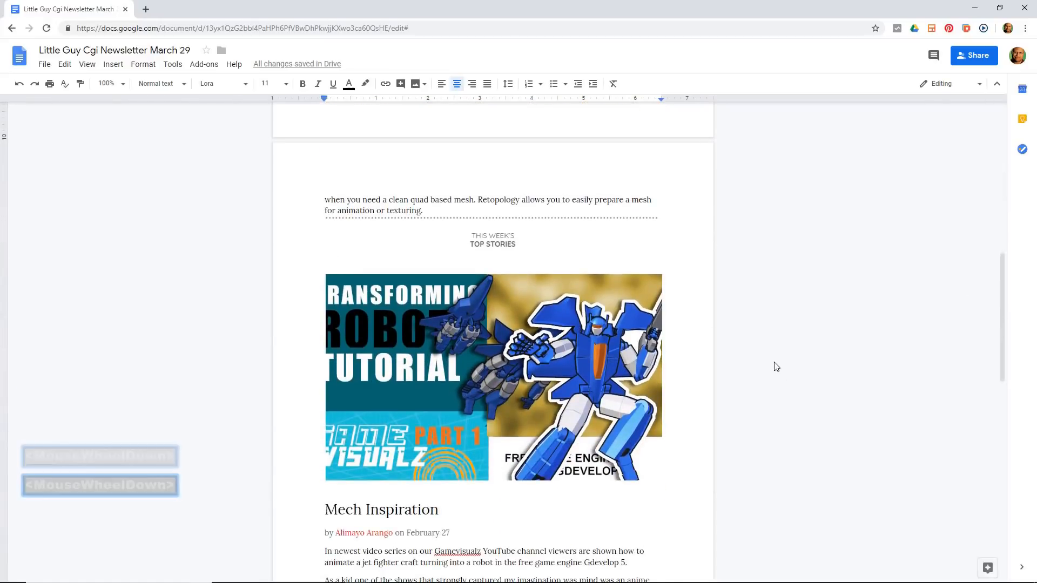
scroll(776, 367, up, 8)
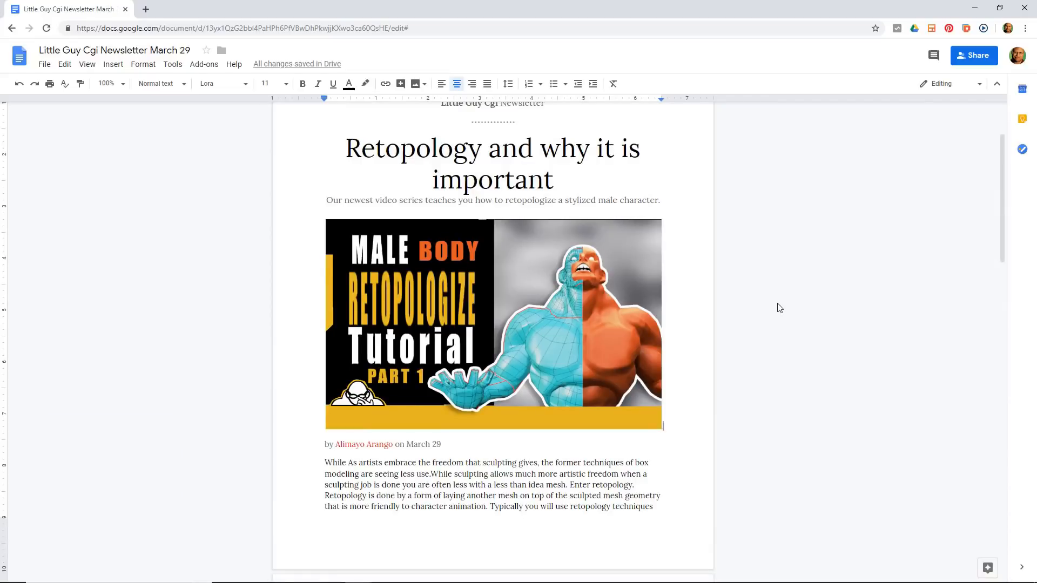
scroll(779, 307, down, 7)
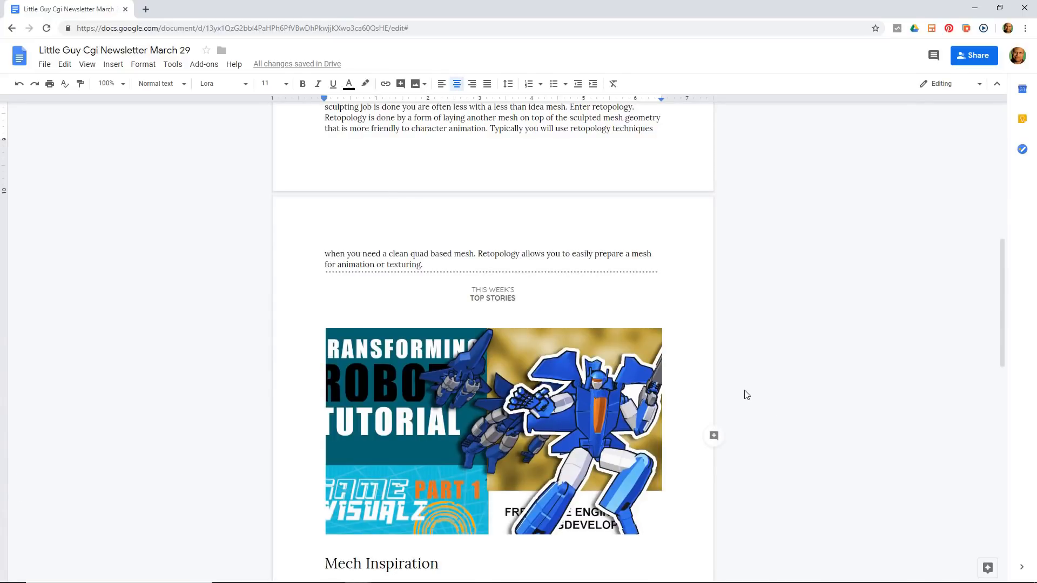
Put both browser windows away and return to the character model in Blender.
click(975, 9)
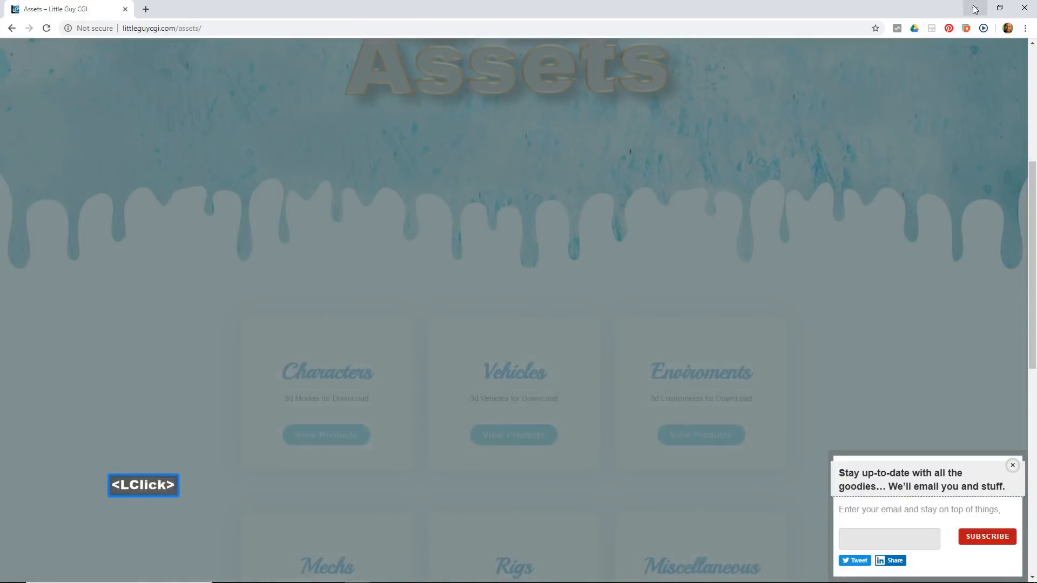
click(974, 9)
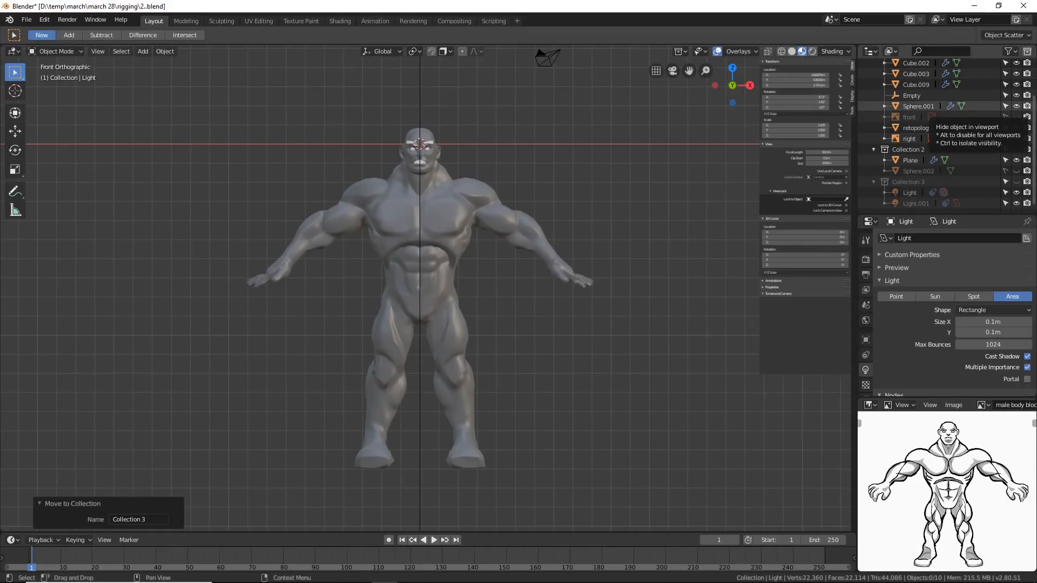
click(437, 244)
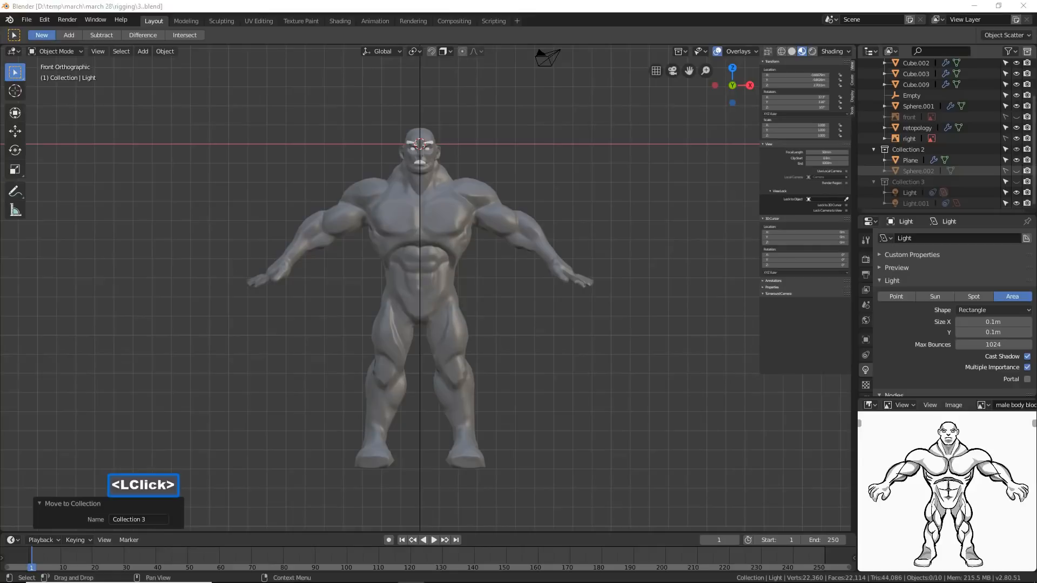
click(594, 7)
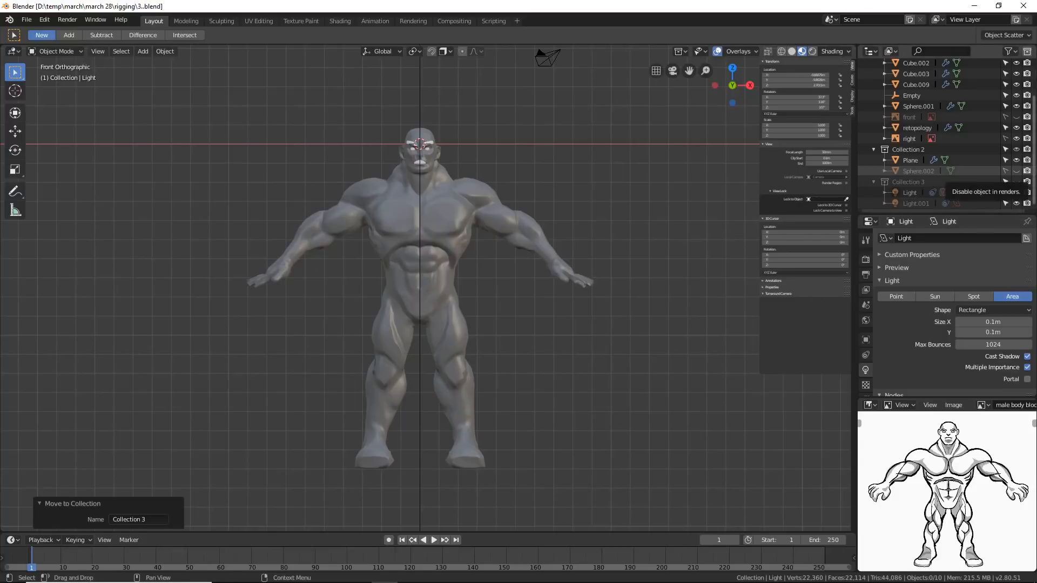
click(943, 192)
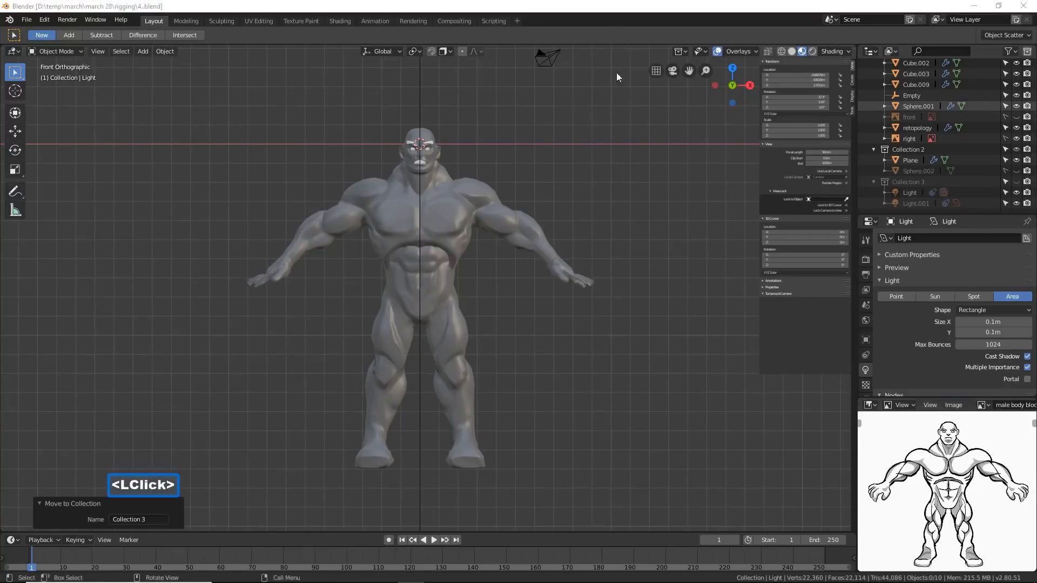
click(605, 7)
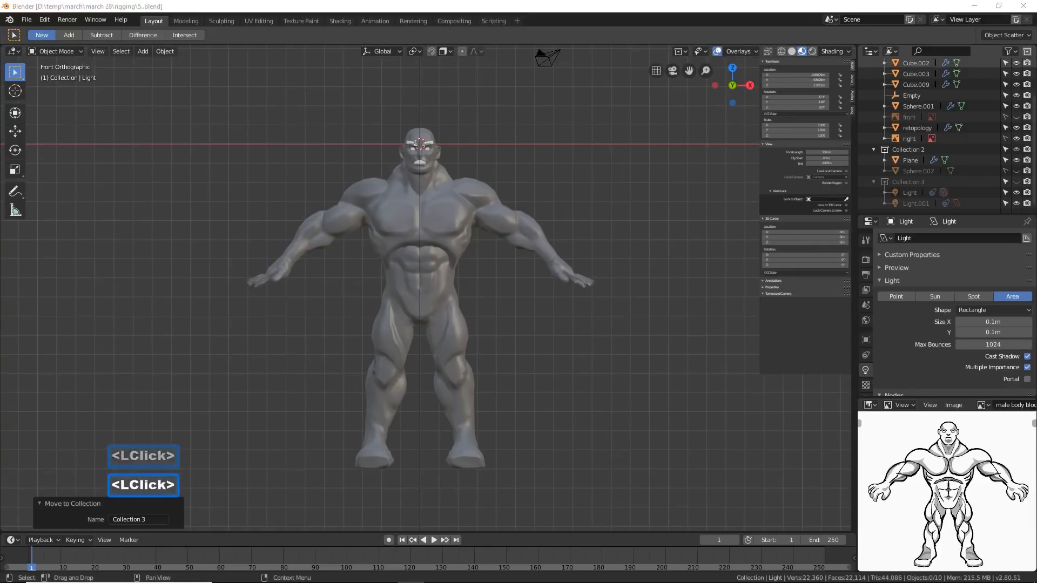
click(644, 7)
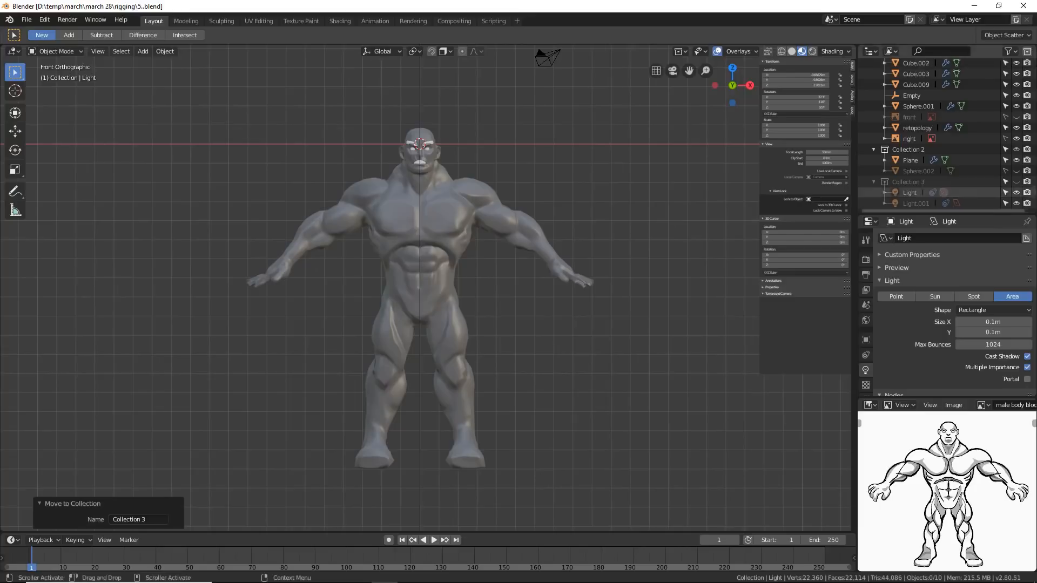
click(1016, 193)
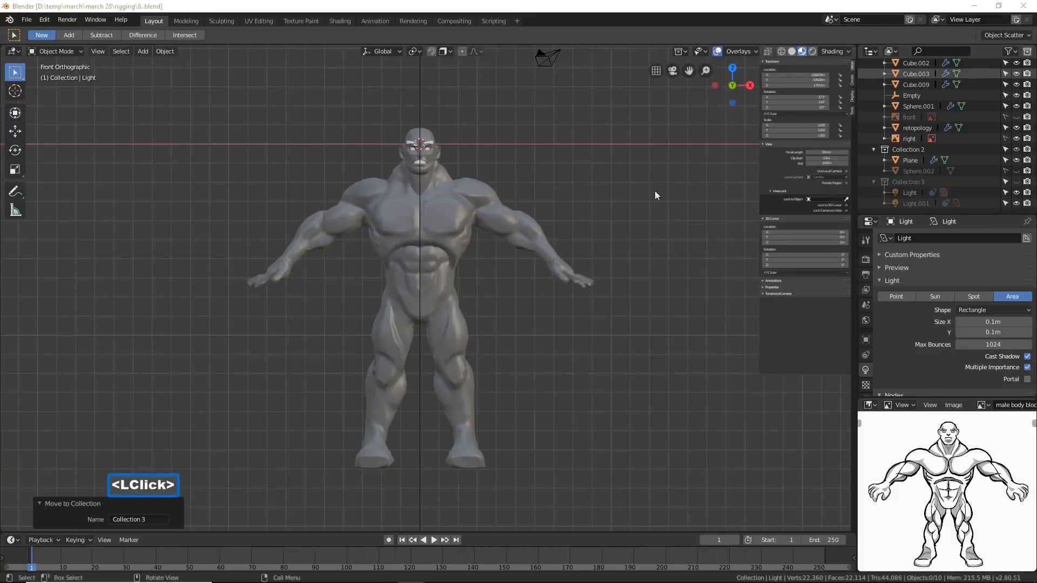
click(632, 7)
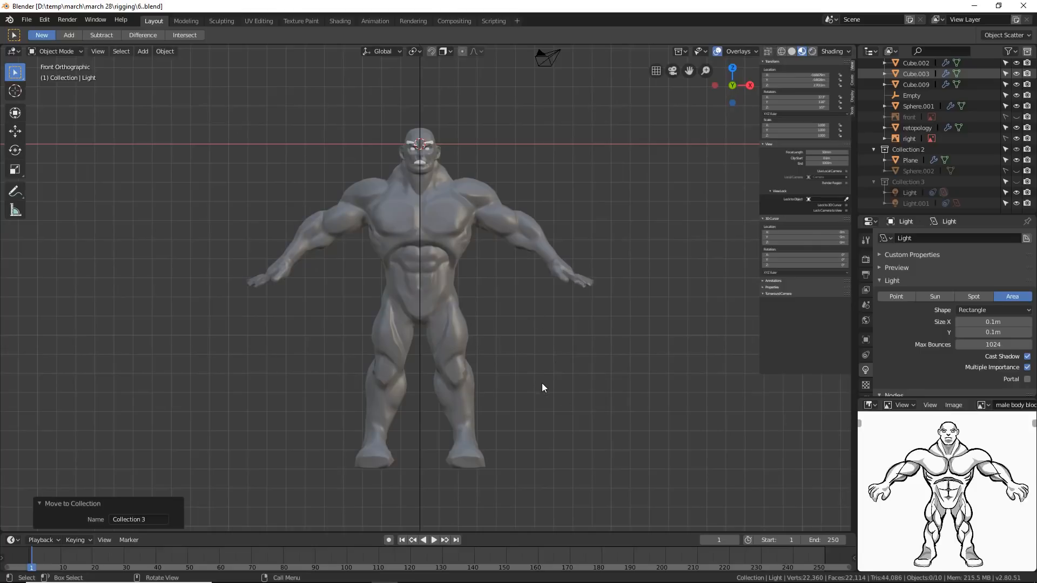
Add a Human (Meta-Rig) armature to the scene.
key(shift)
key(shift+a)
mouse_move(542, 384)
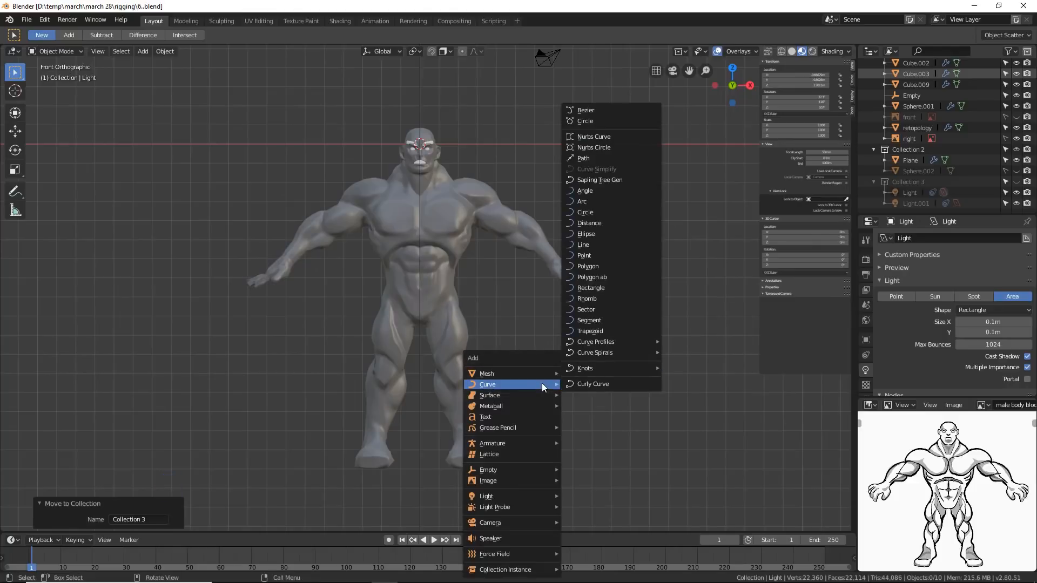
mouse_move(517, 441)
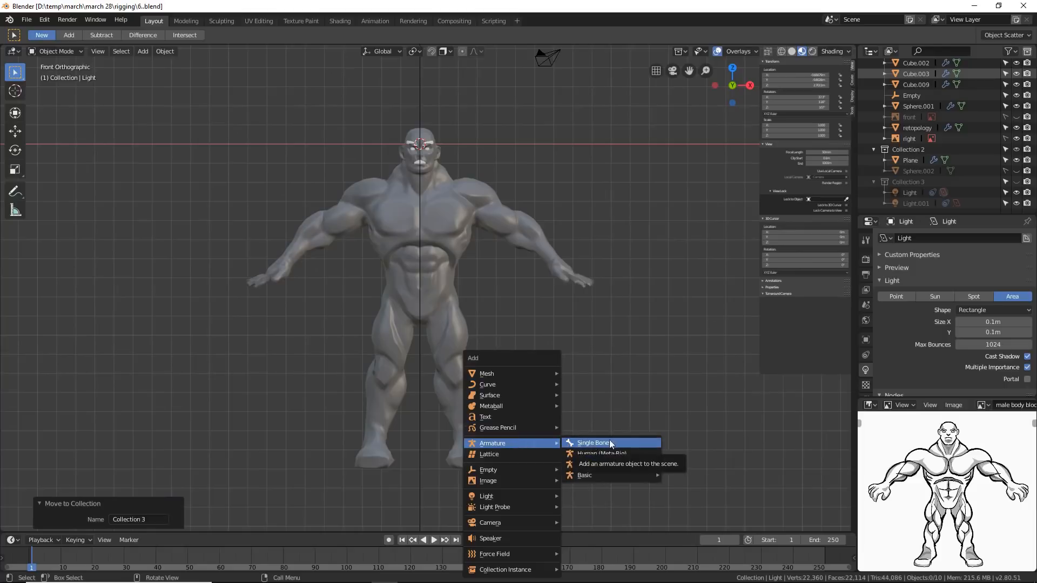
click(635, 455)
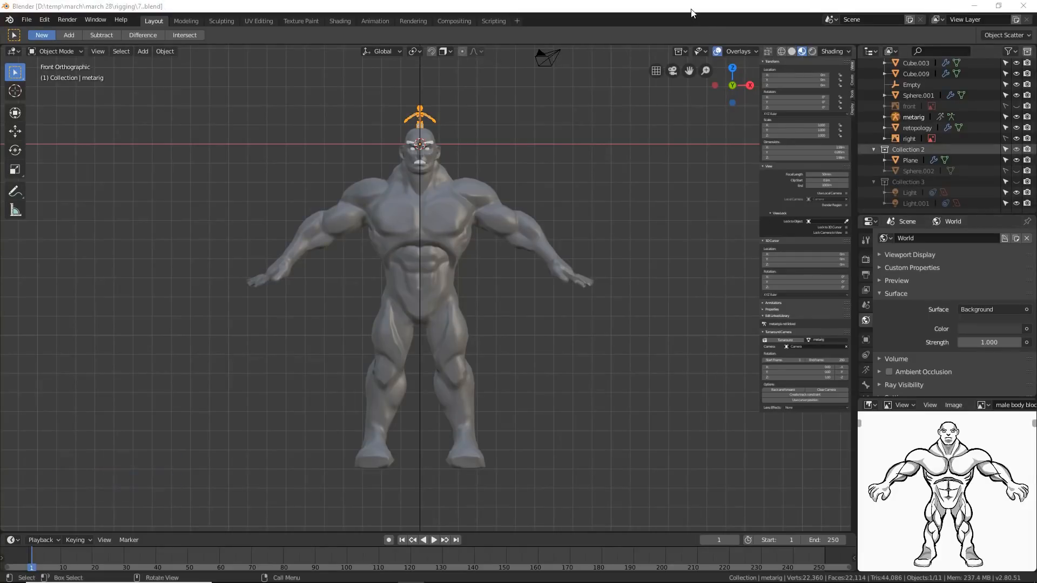
Enable In Front in the metarig's viewport display settings so its bones draw over the character mesh.
click(691, 12)
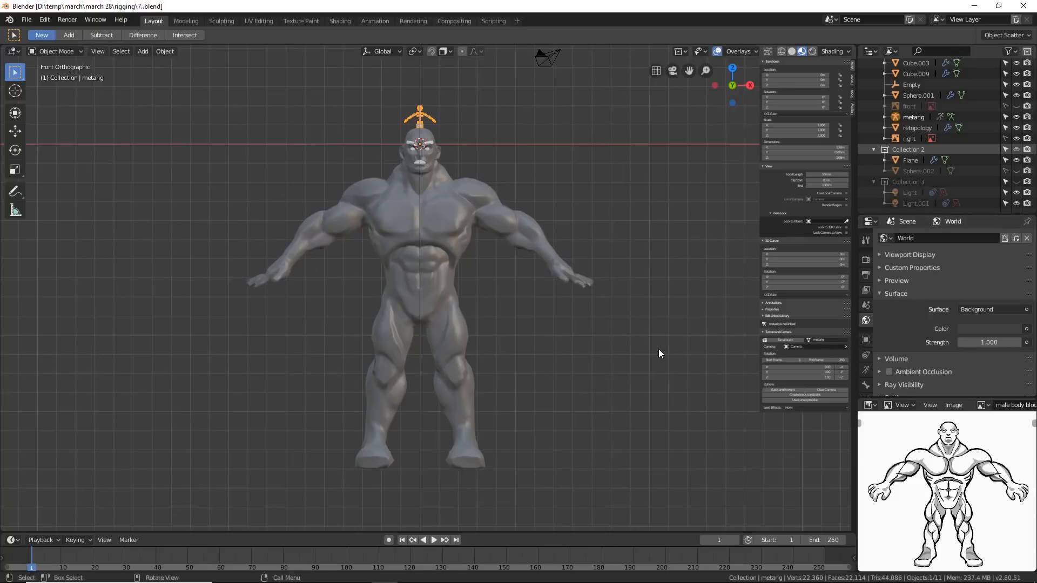
click(865, 340)
scroll(908, 334, down, 5)
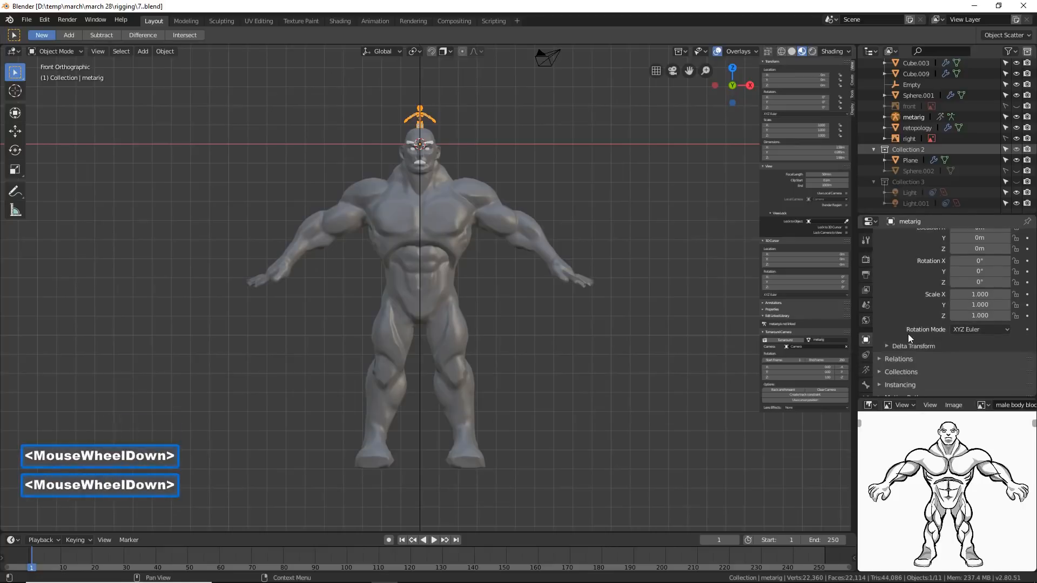
scroll(908, 339, down, 2)
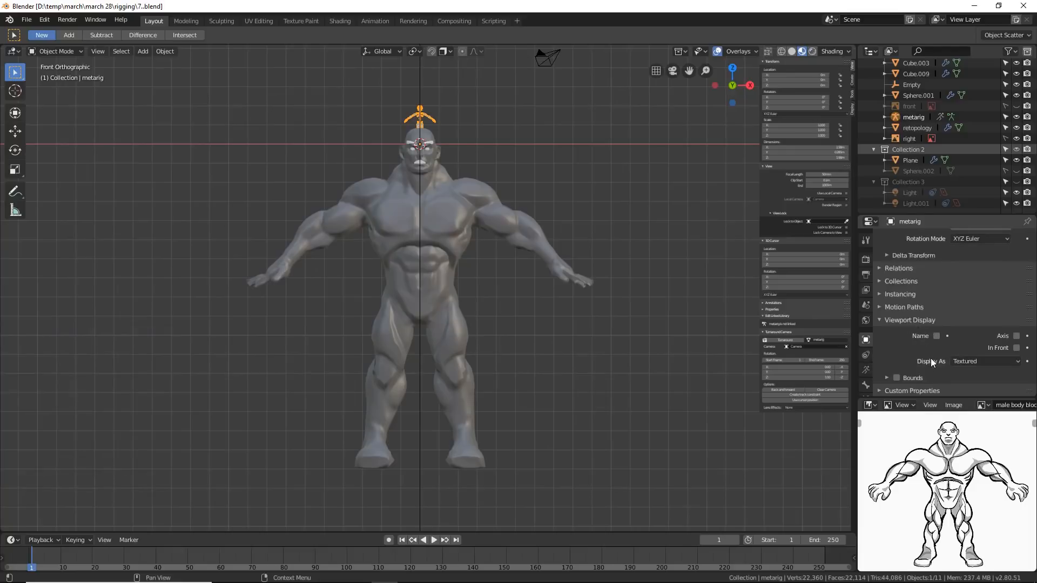
click(1016, 349)
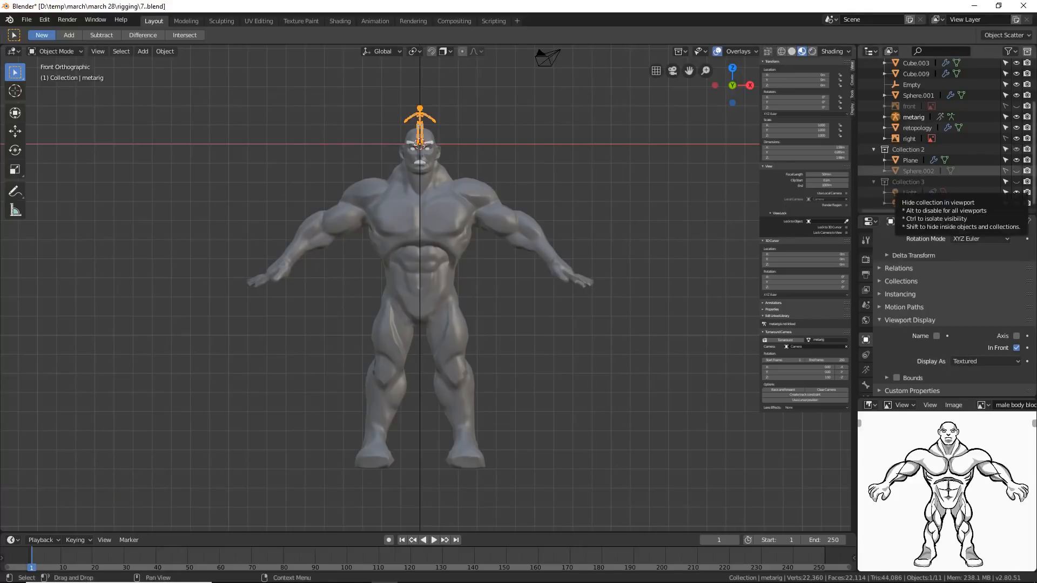
click(880, 329)
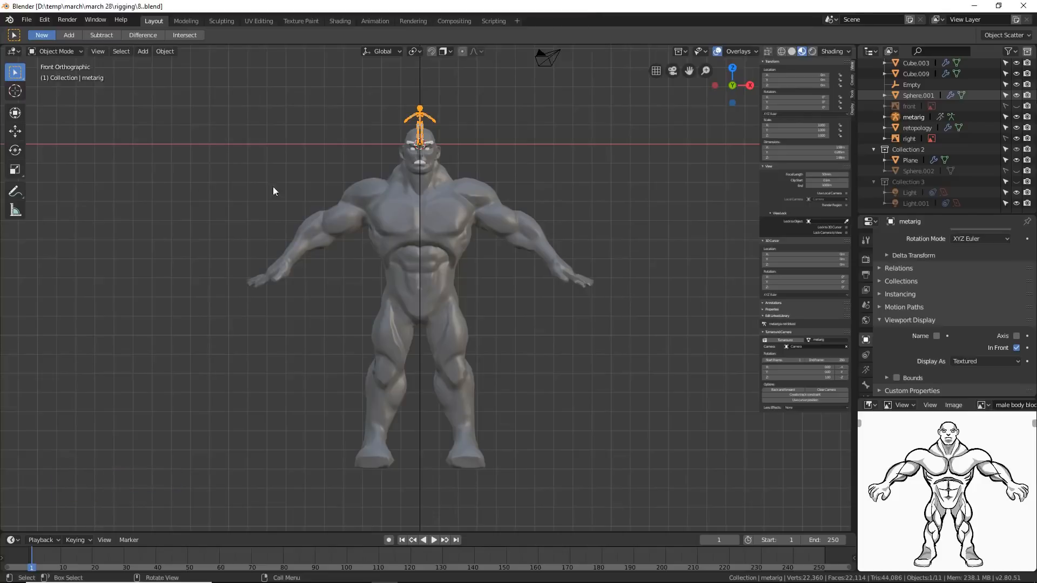
Move the metarig about -16.8 m along the global Z axis, down to the level of the character's feet.
click(16, 132)
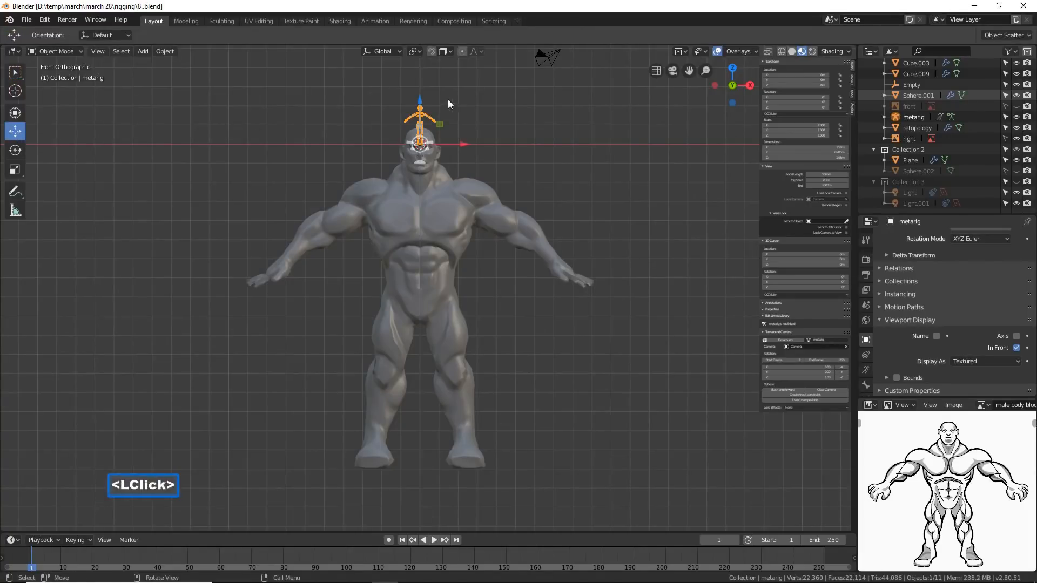
drag(419, 102, 411, 427)
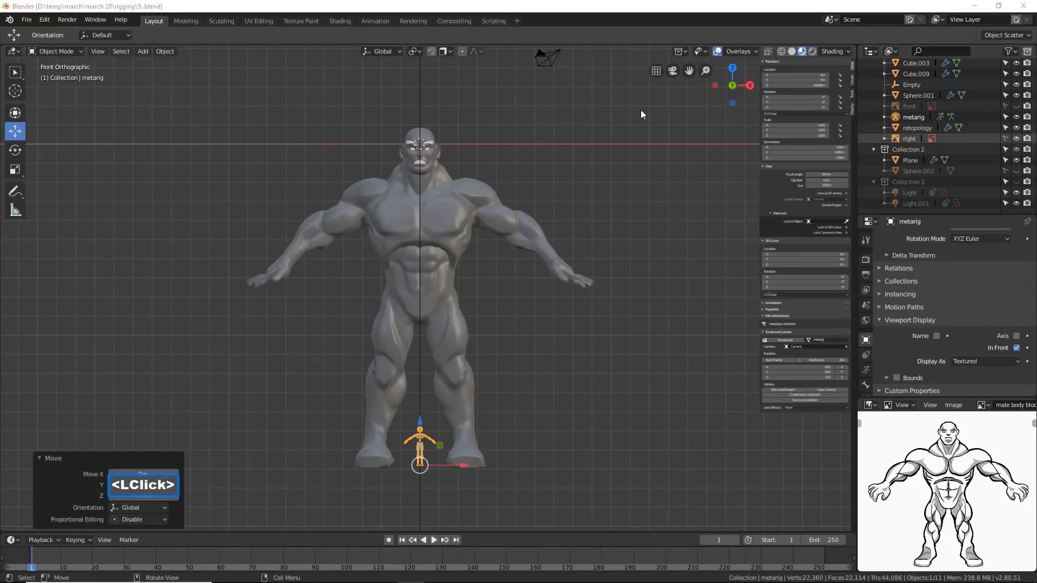
click(482, 413)
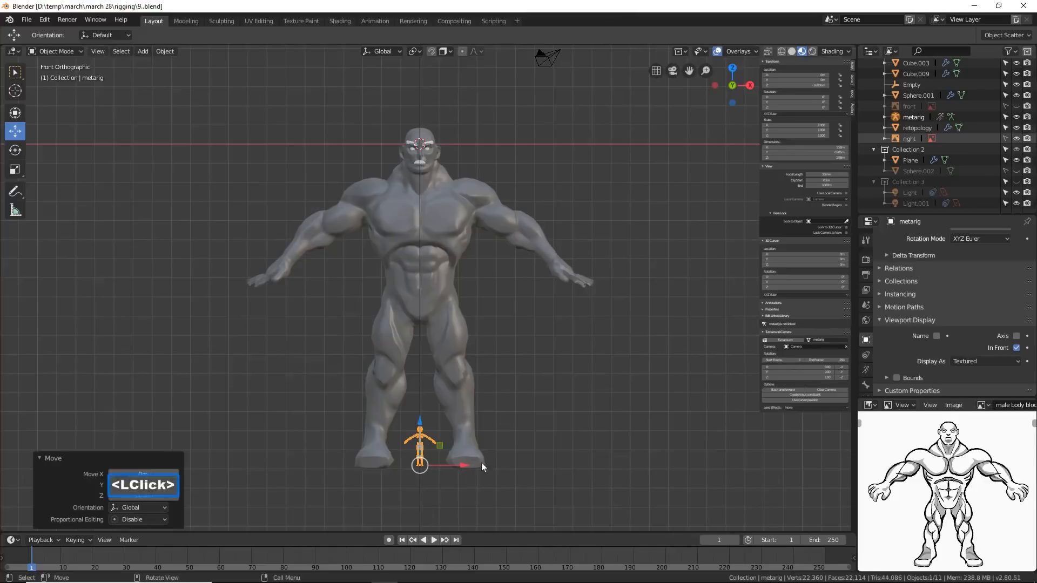
Scale the metarig up uniformly in two passes, first by about 3.222, until it matches the character's height.
key(s)
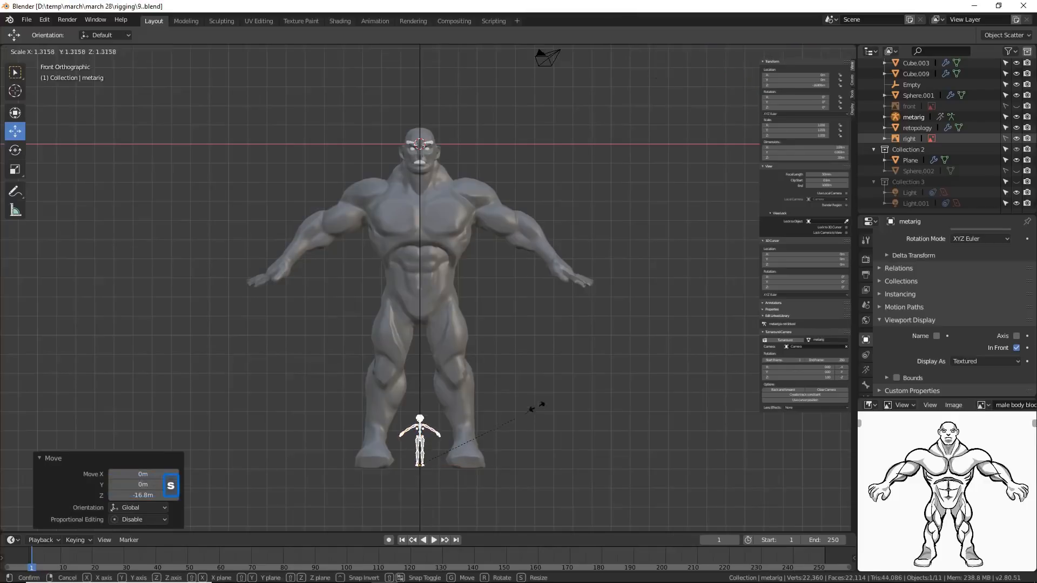
click(633, 276)
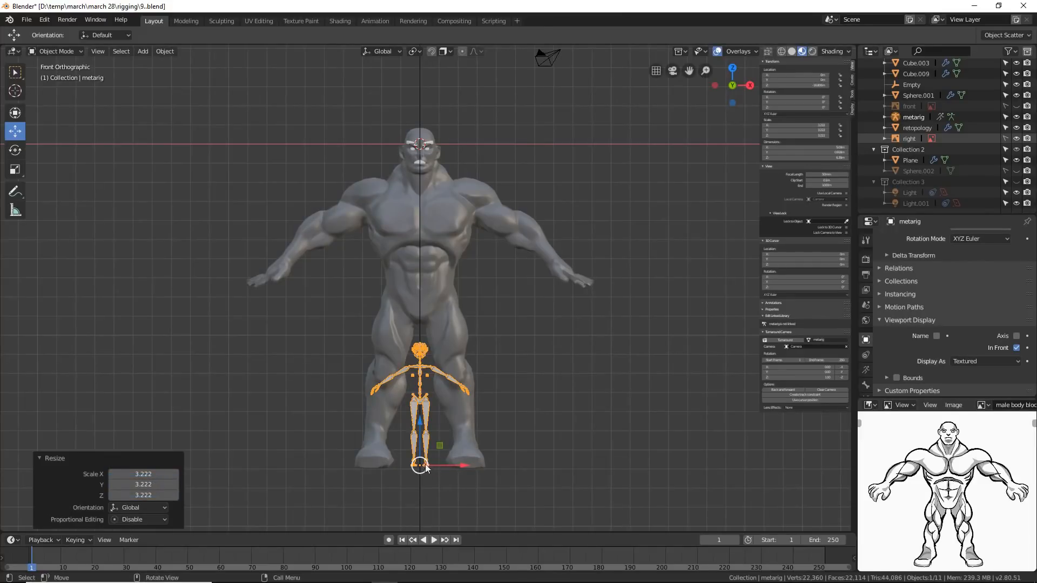
key(s)
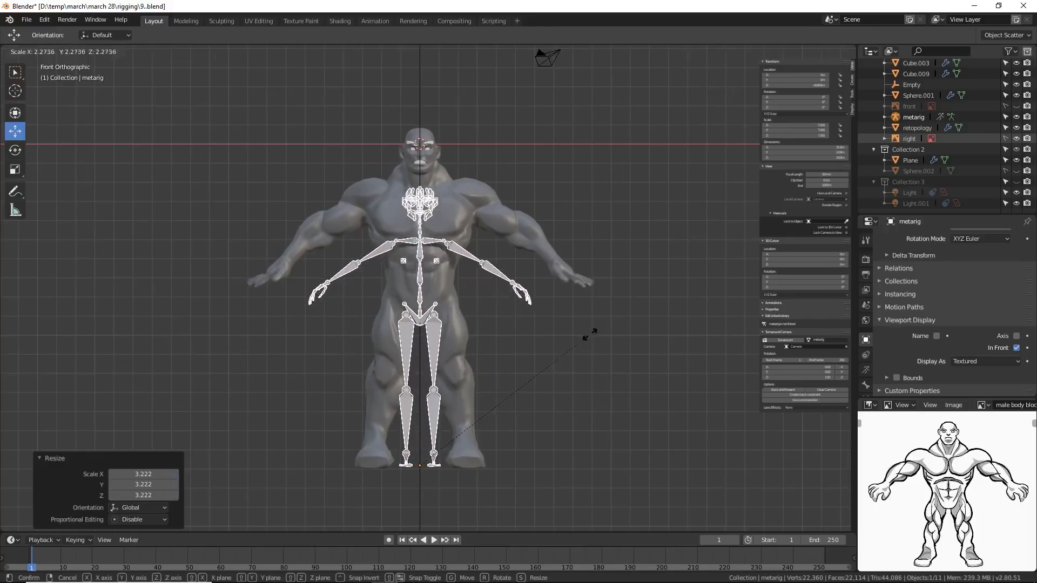
click(622, 298)
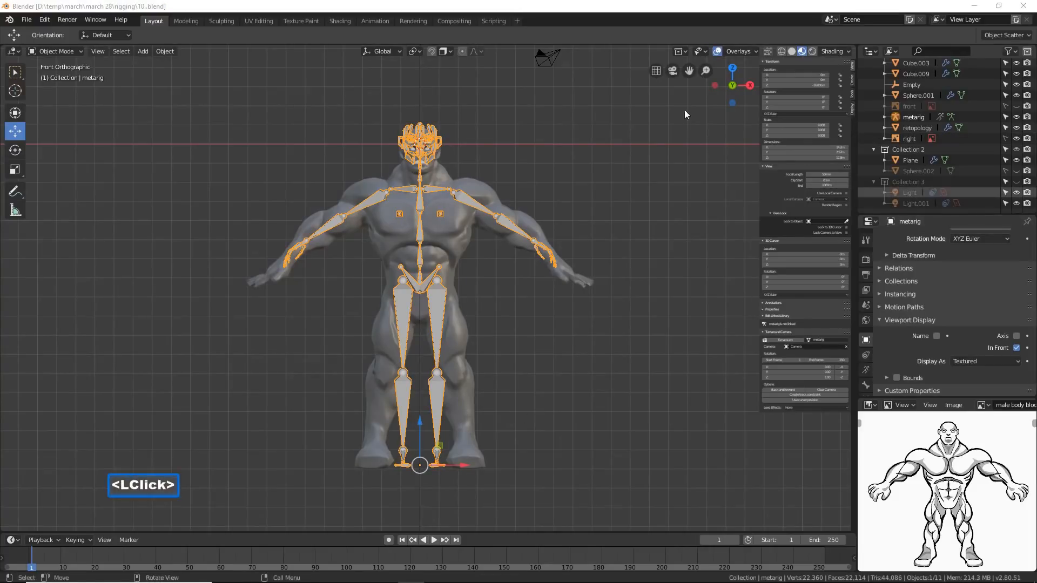
click(661, 9)
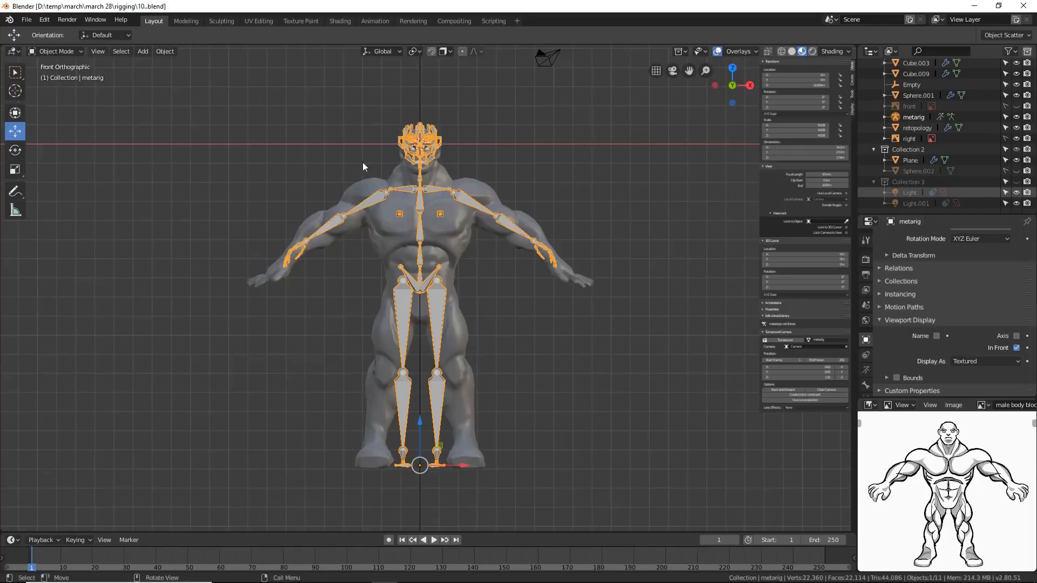
Switch the metarig to Edit Mode for work on the head and shoulder bones.
click(78, 51)
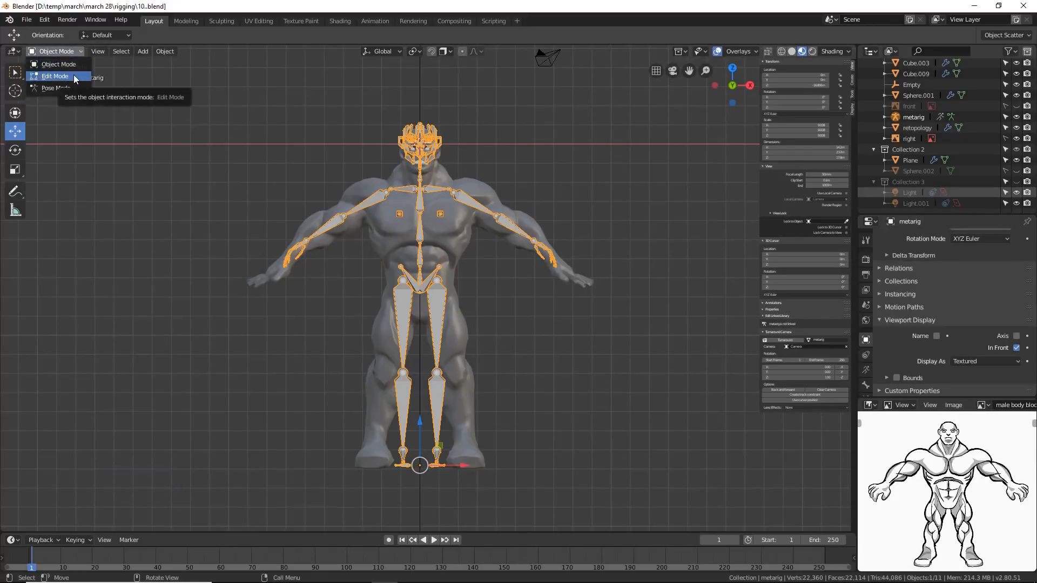
click(73, 75)
ctrl+middle_drag(594, 241, 534, 229)
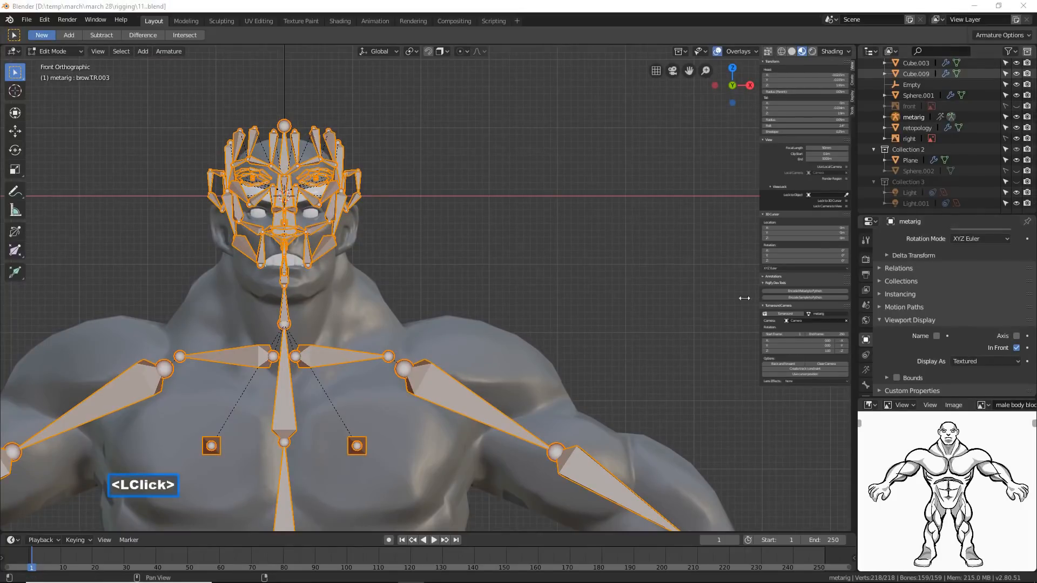
click(654, 11)
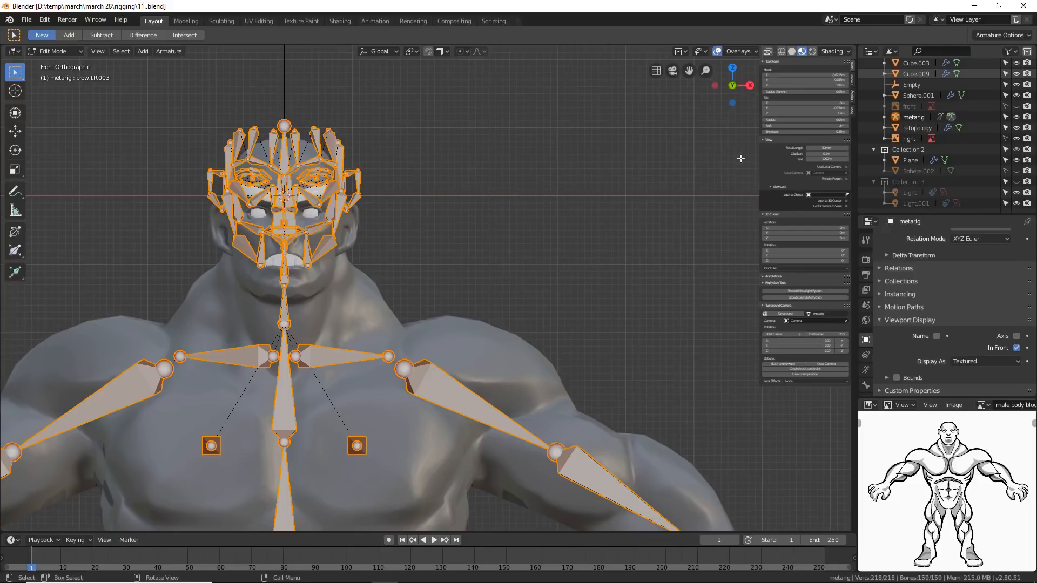
Hide the viewport sidebar and enable X-Axis Mirror in the armature options.
key(n)
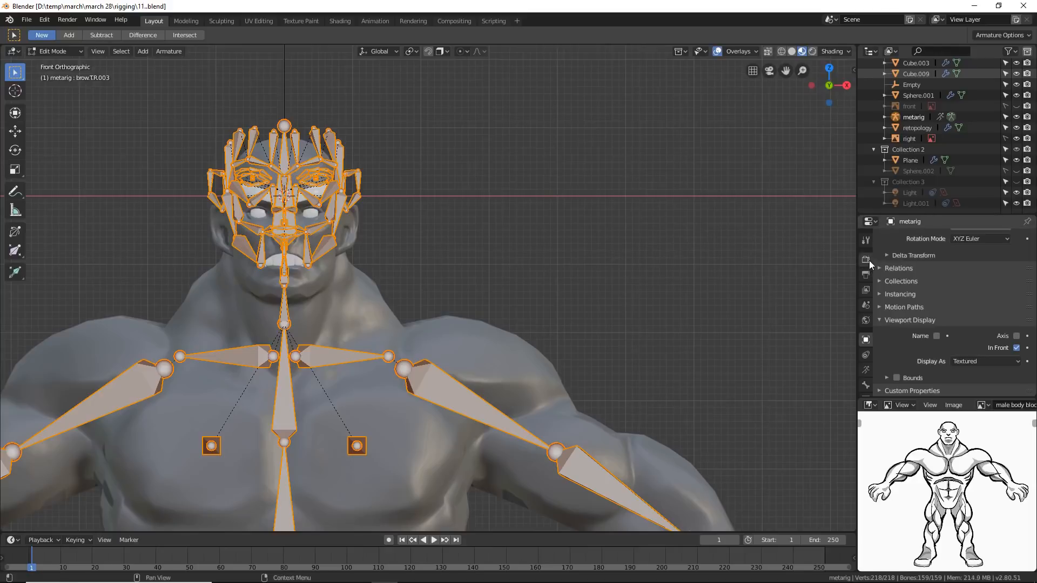
click(867, 244)
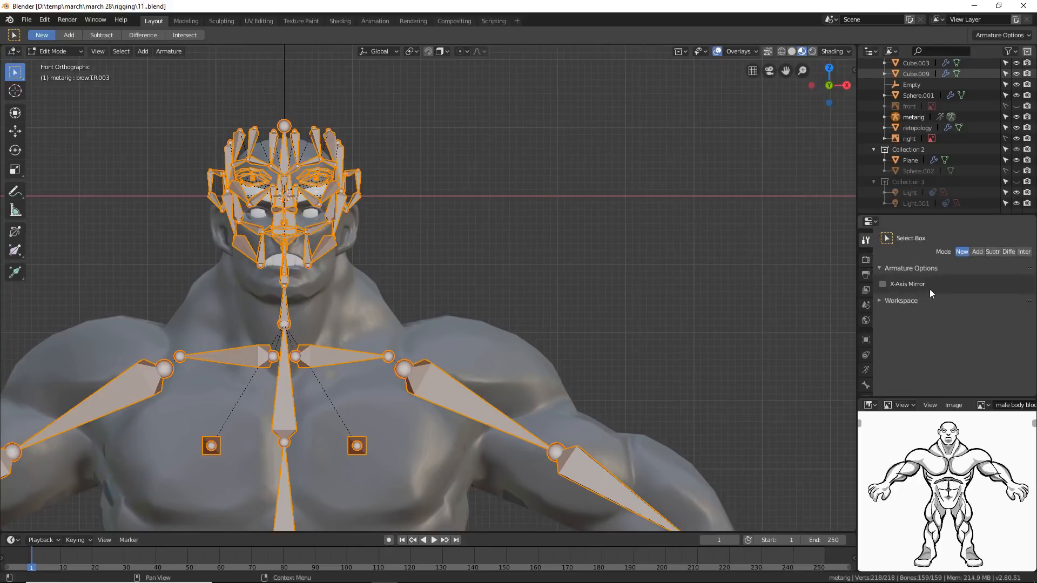
click(883, 284)
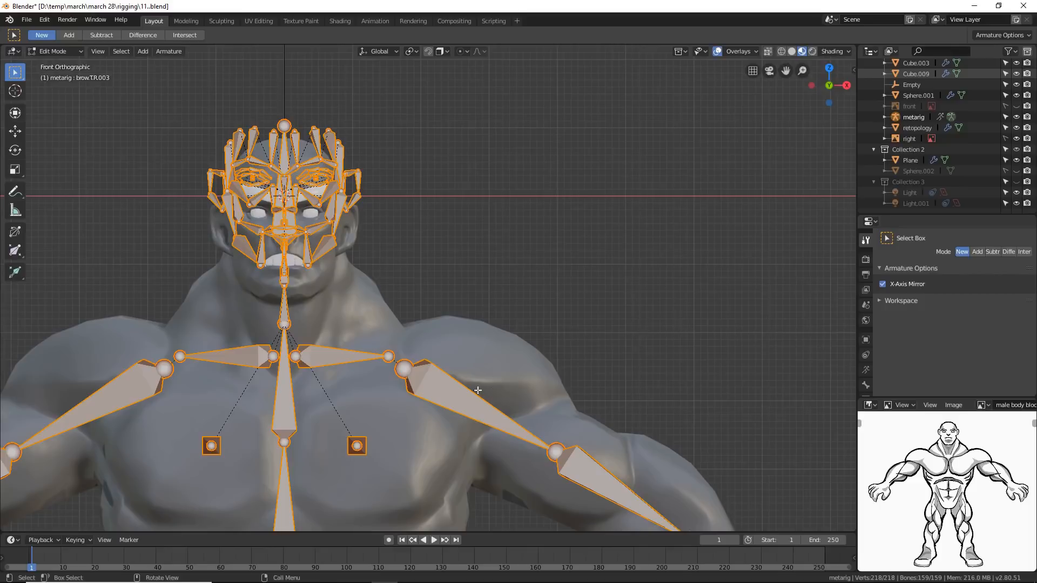
Switch the viewport to wireframe and delete the cluster of face bones in front of the metarig's head bone.
middle_drag(566, 301, 445, 245)
click(509, 229)
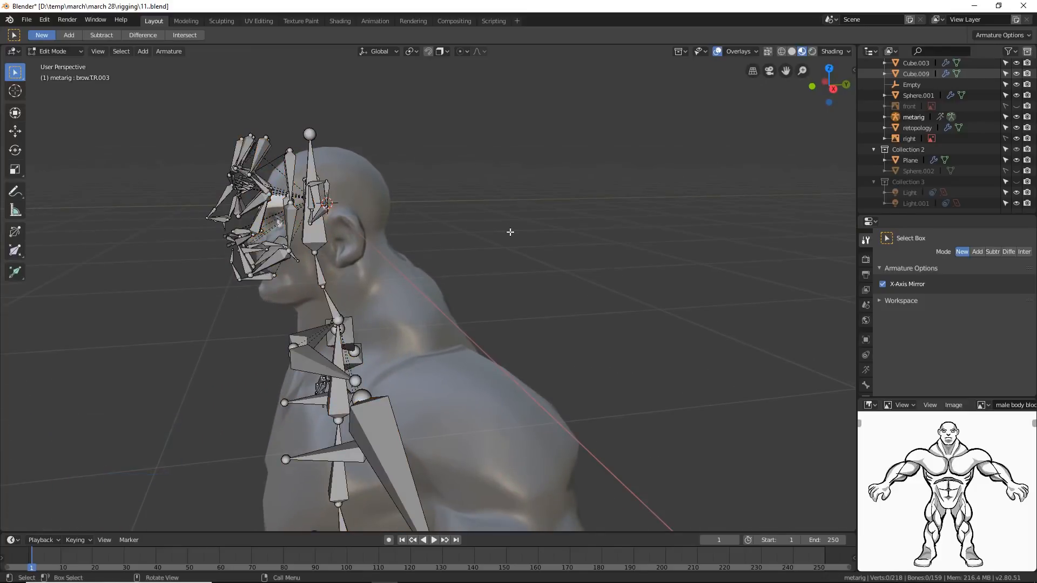
key(z)
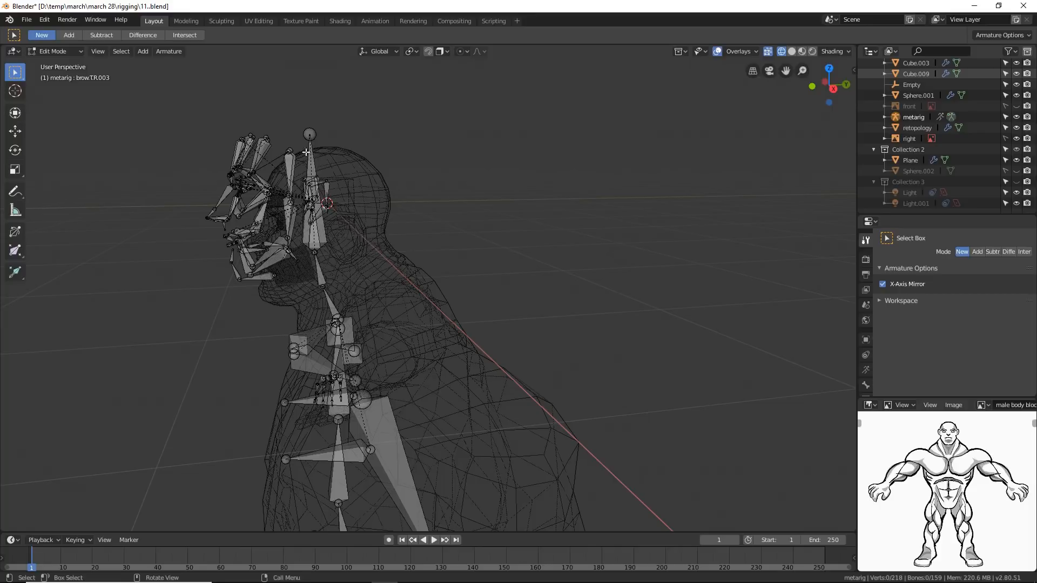
click(261, 153)
key(ctrl)
mouse_move(247, 100)
ctrl+right_down()
mouse_move(232, 93)
mouse_move(179, 157)
mouse_move(201, 270)
mouse_move(259, 313)
mouse_move(288, 296)
mouse_move(302, 248)
mouse_move(294, 138)
mouse_move(259, 103)
ctrl+right_up()
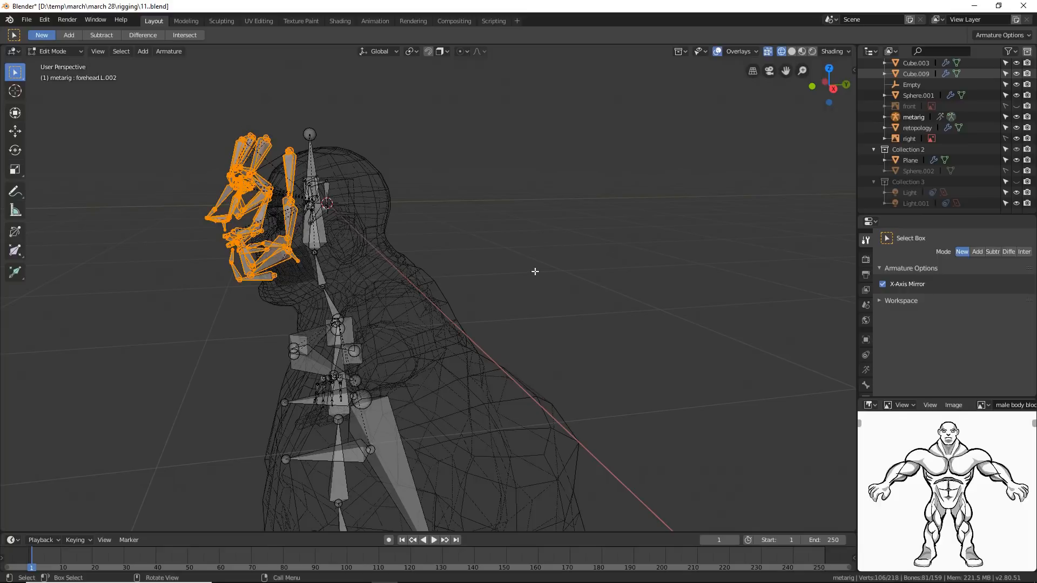
key(x)
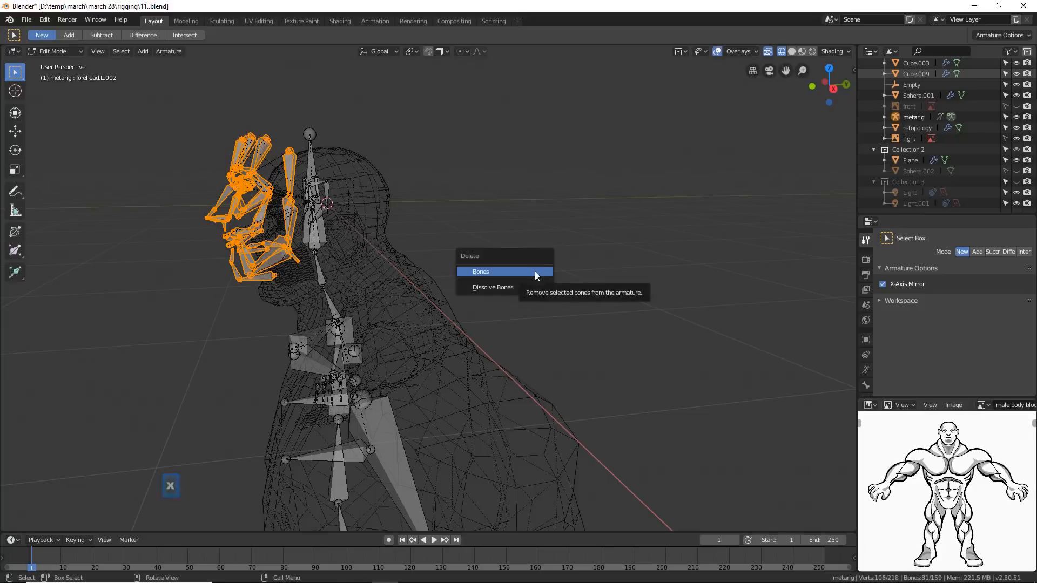
click(534, 271)
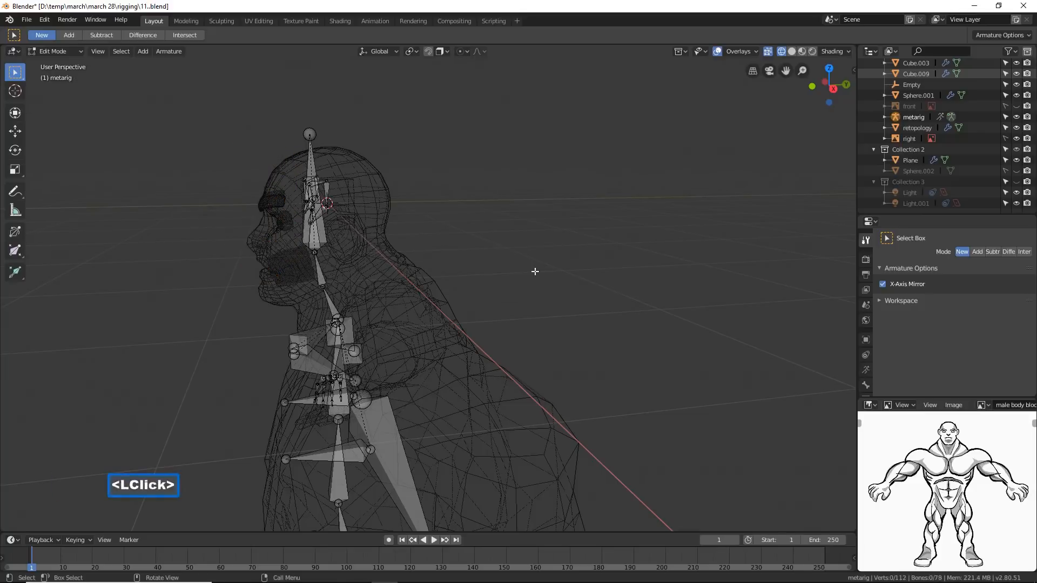
Delete the remaining ear bones on both sides of the head and save the file as 12..blend.
middle_drag(454, 245, 527, 213)
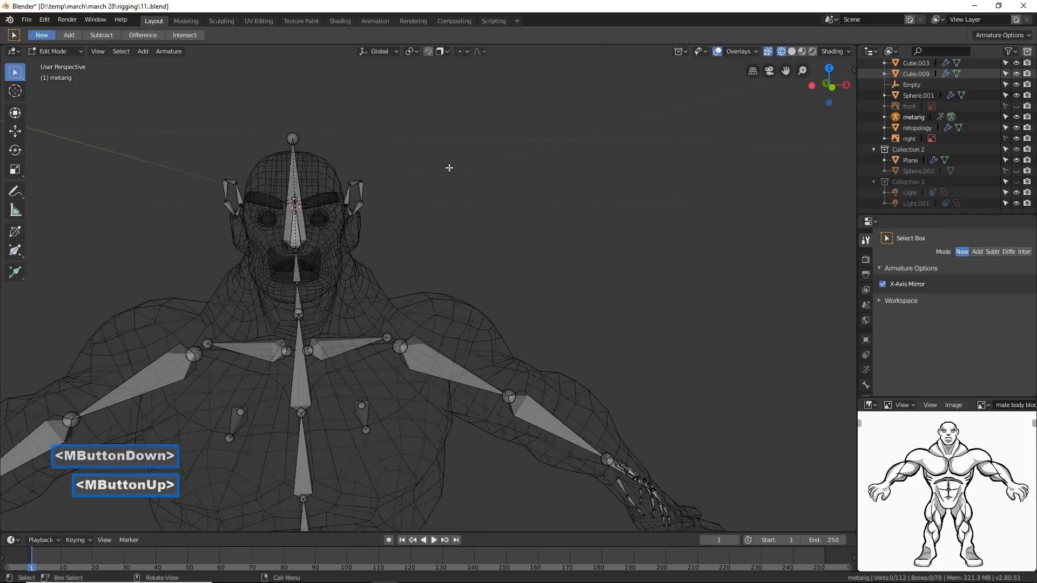
mouse_move(450, 167)
ctrl+right_down()
mouse_move(378, 161)
mouse_move(340, 188)
mouse_move(359, 232)
mouse_move(399, 236)
ctrl+right_up()
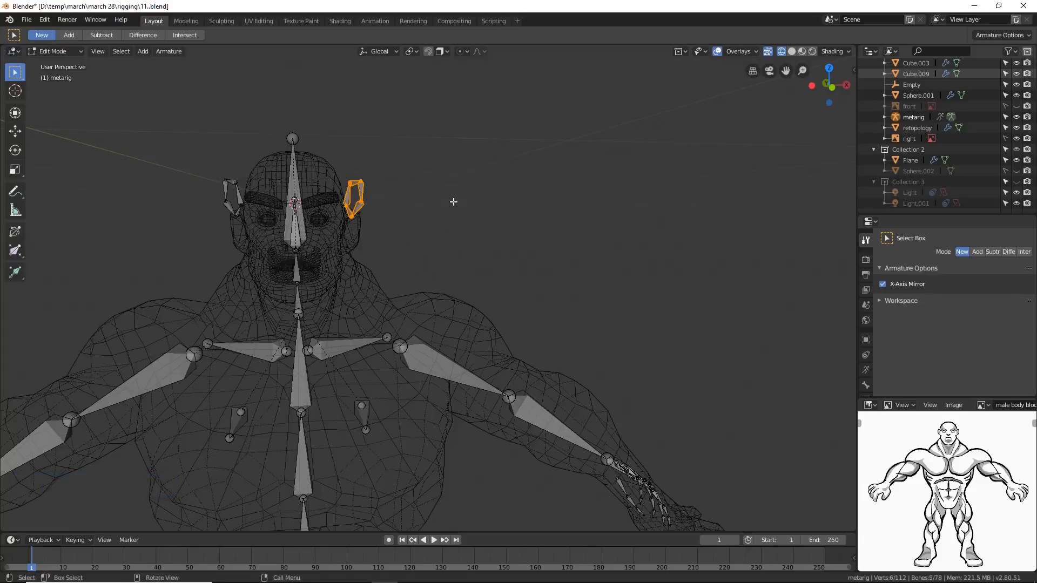
key(x)
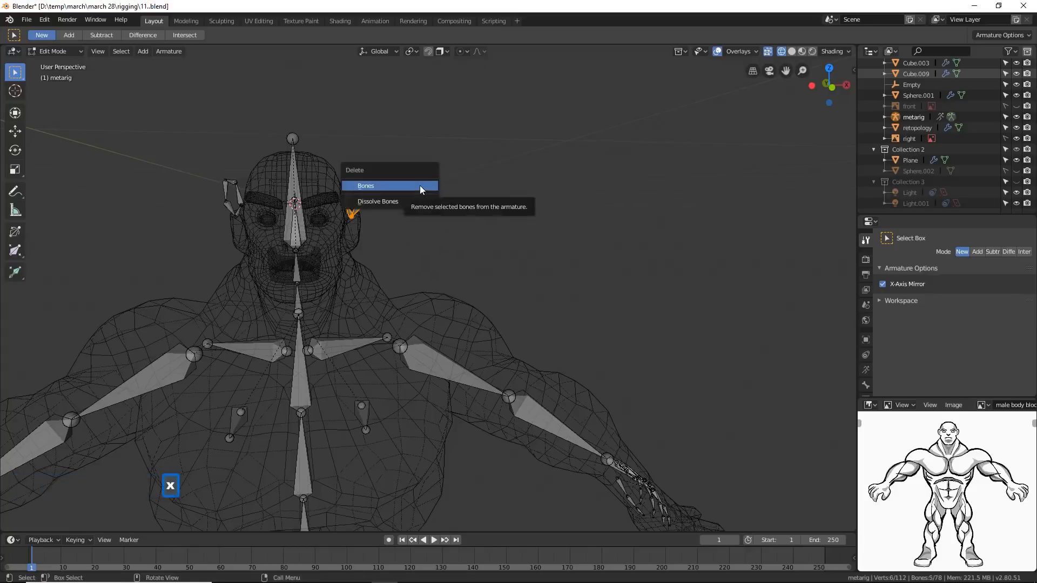
click(421, 187)
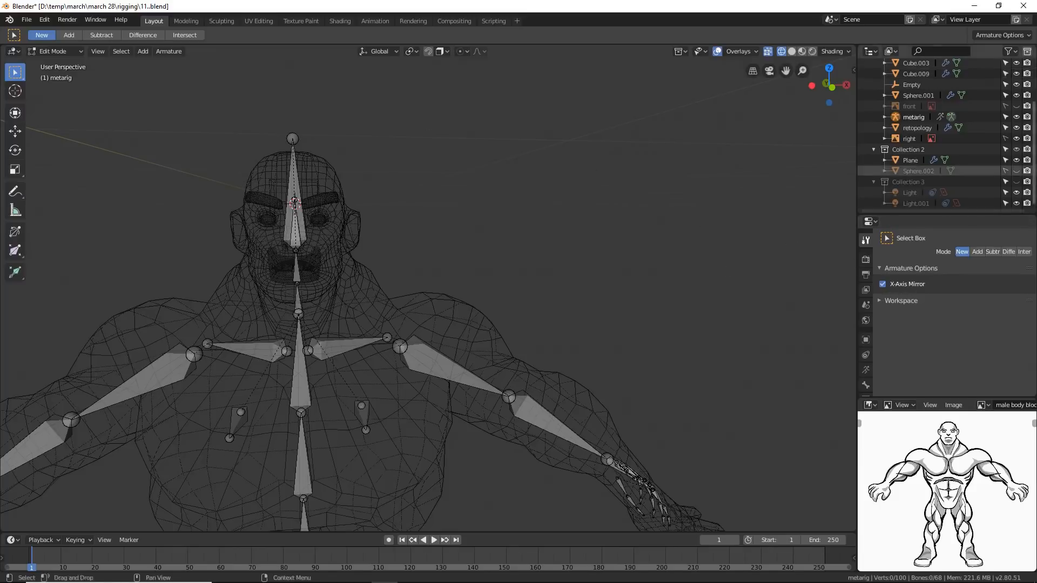
click(1026, 172)
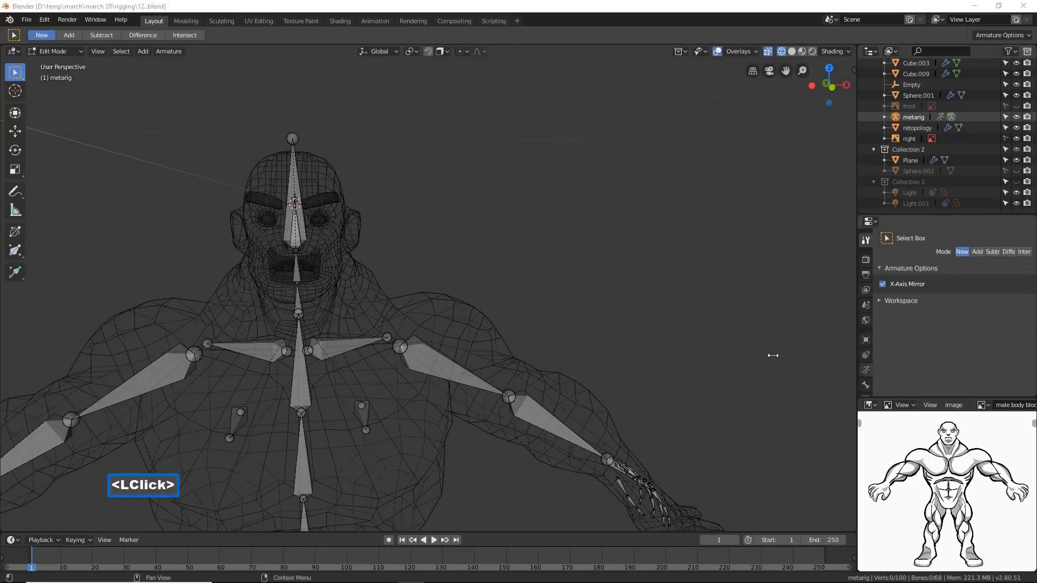
click(571, 12)
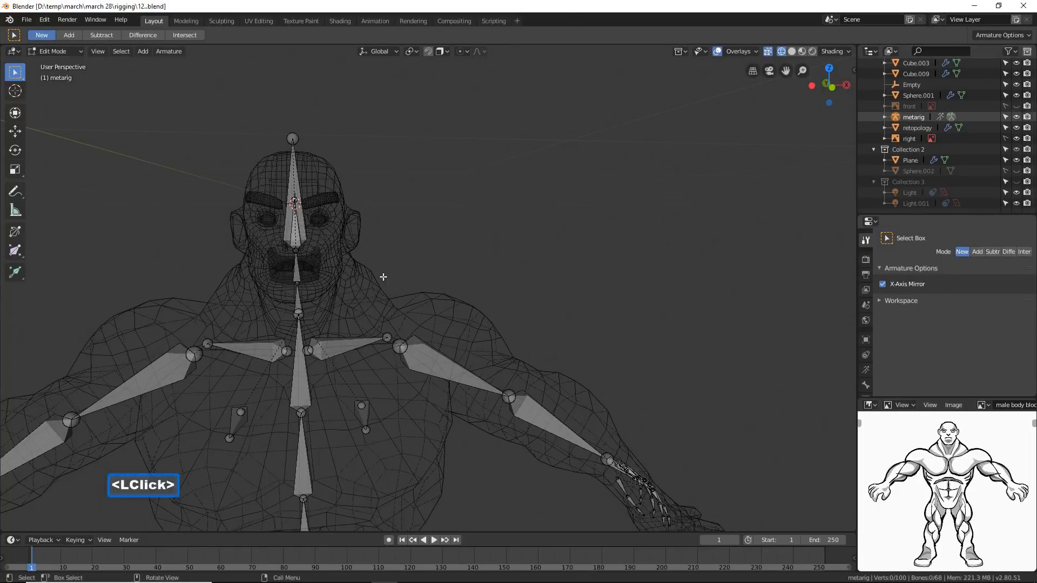
Delete the small face bone that overlaps the metarig's head bone.
click(296, 243)
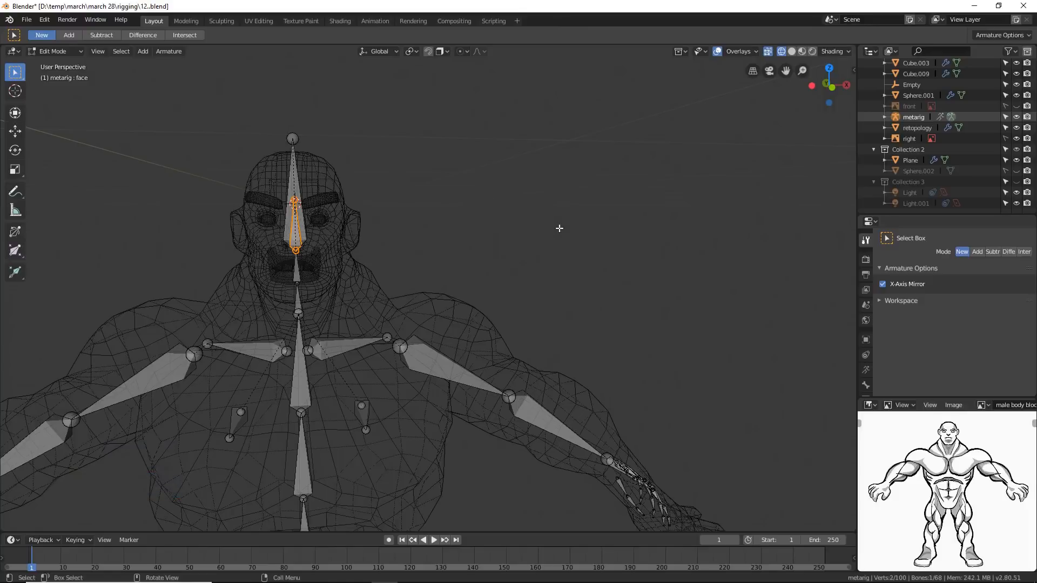
key(x)
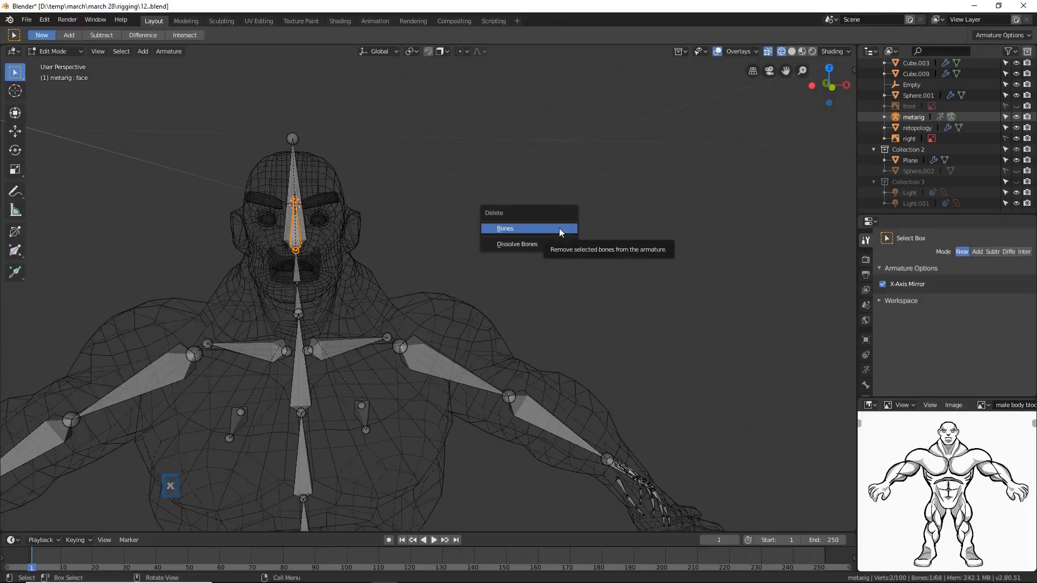
click(559, 228)
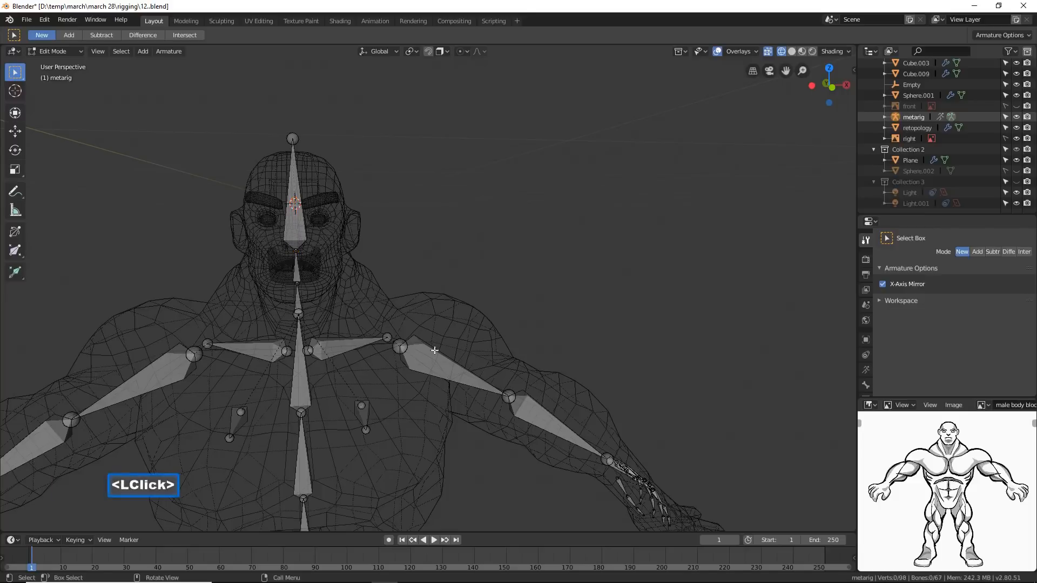
Delete the mirrored pair of breast bones from the metarig's chest and save the file as 13..blend.
click(366, 413)
mouse_move(359, 392)
ctrl+right_down()
mouse_move(340, 413)
mouse_move(381, 426)
ctrl+right_up()
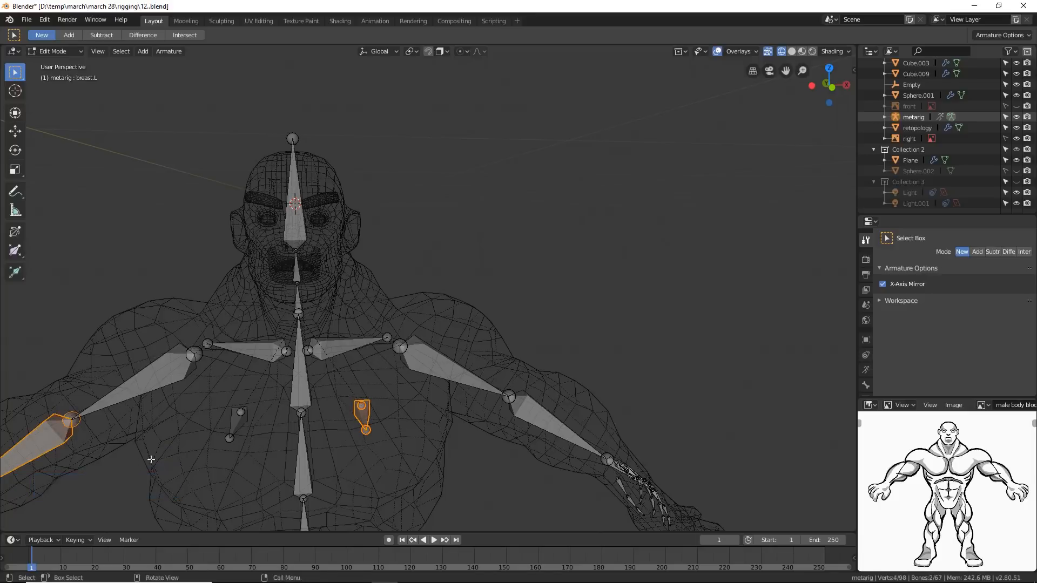
click(477, 321)
middle_drag(379, 405, 363, 414)
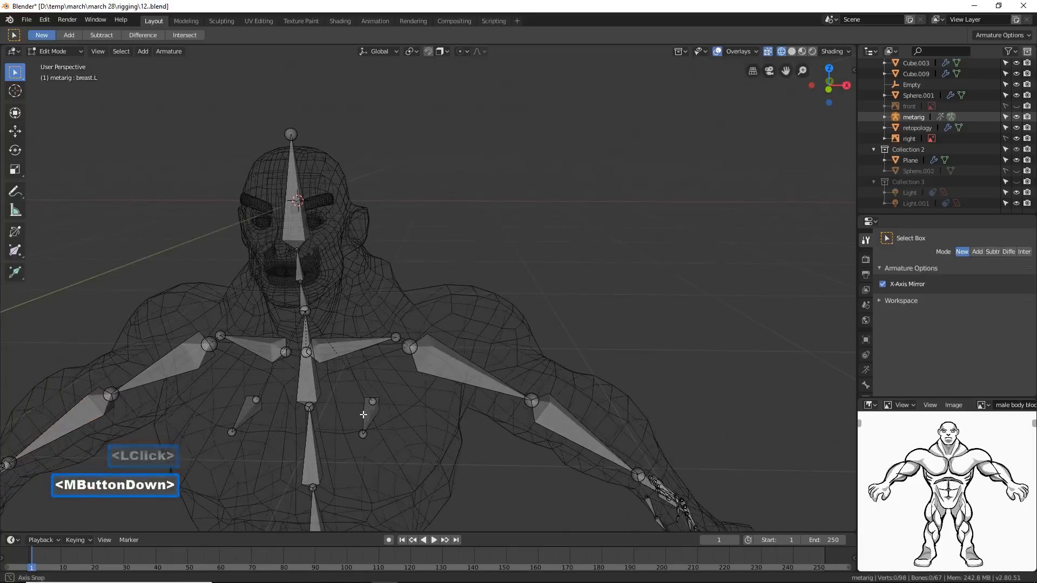
mouse_move(376, 387)
ctrl+right_down()
mouse_move(352, 411)
mouse_move(381, 451)
mouse_move(400, 441)
ctrl+right_up()
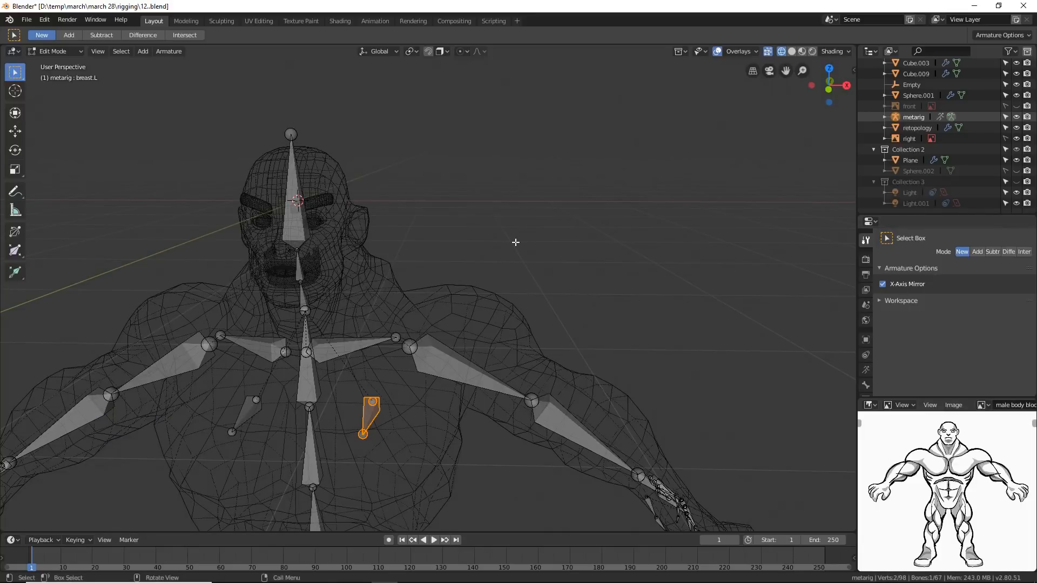
key(x)
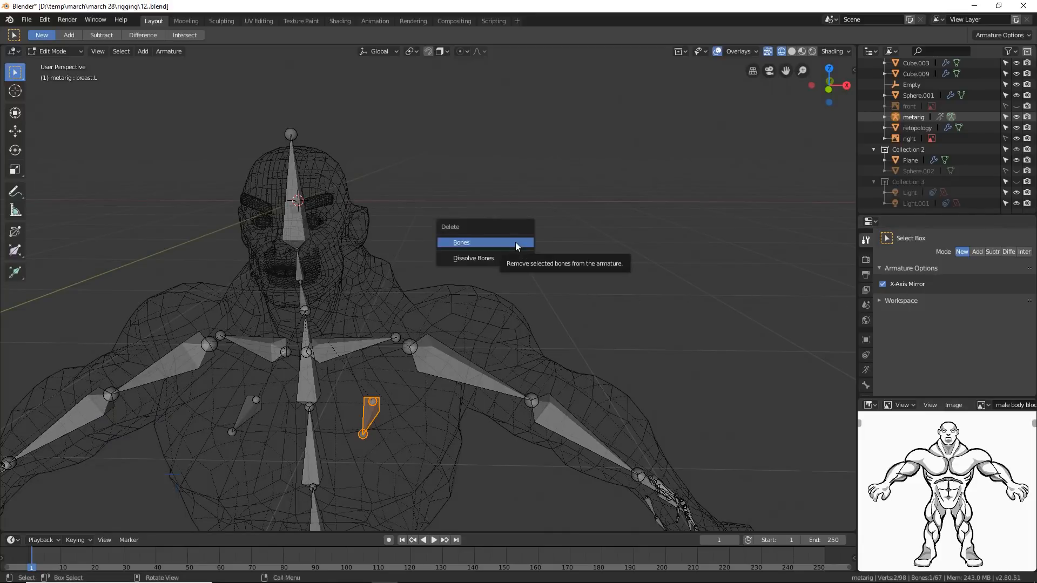
click(515, 242)
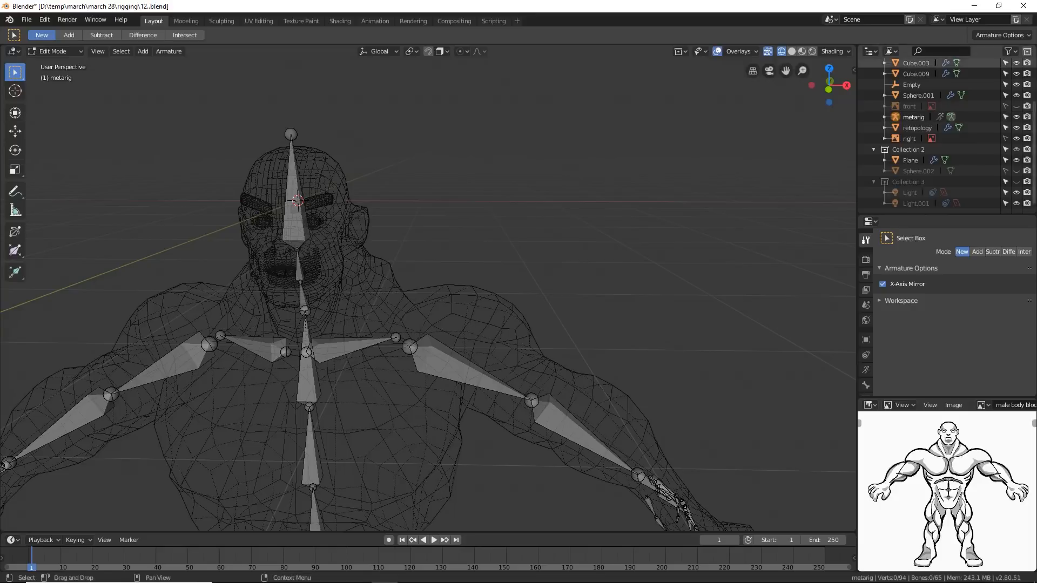
click(1016, 74)
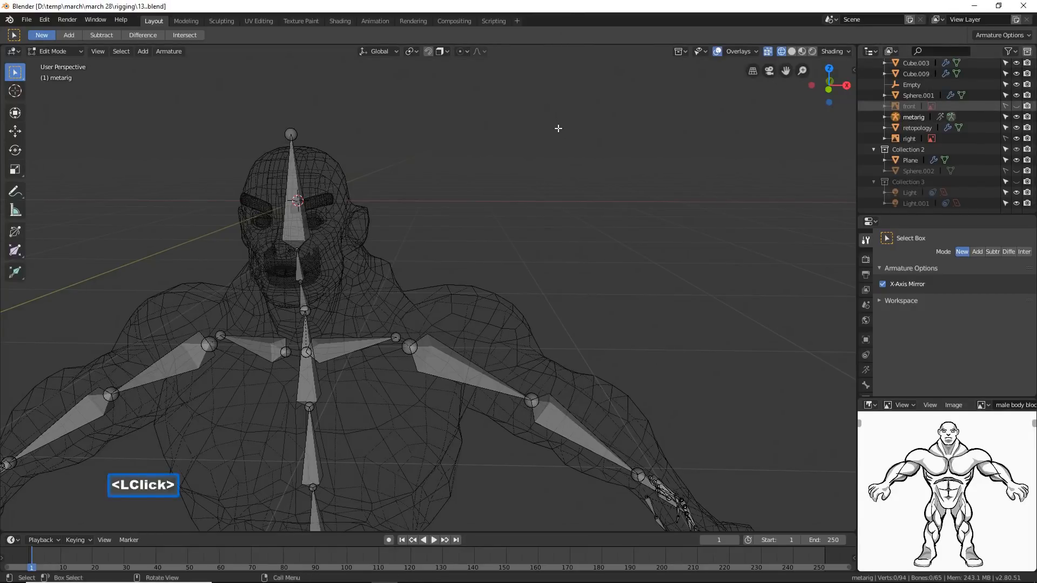
Delete the mirrored pair of pelvis bones at the base of the metarig's spine.
ctrl+middle_drag(550, 157, 560, 229)
shift+middle_drag(528, 335, 514, 243)
click(397, 270)
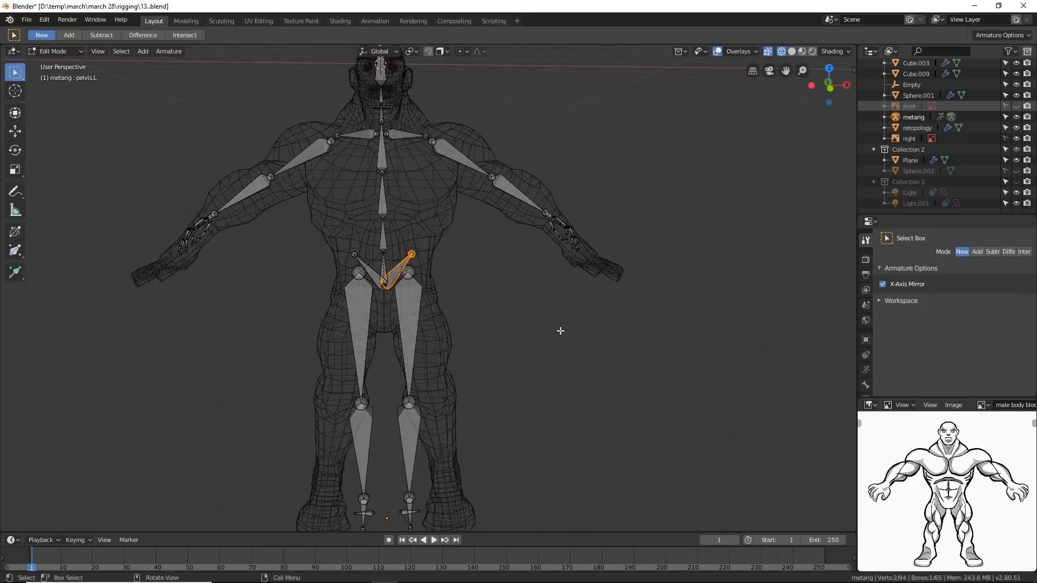
key(x)
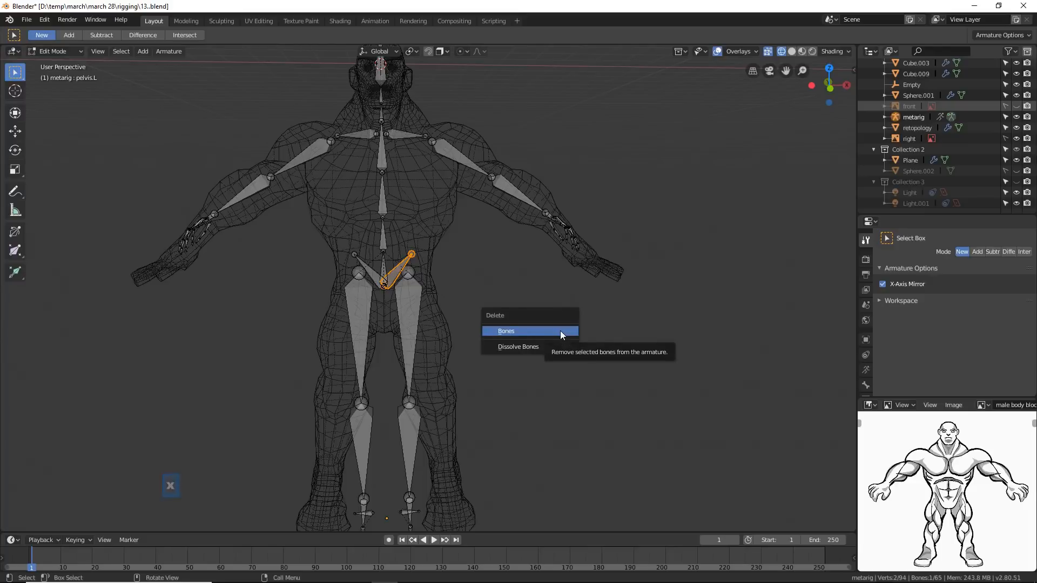
click(559, 331)
Delete the heel.02 bones at both feet of the metarig and save the file as 14..blend.
shift+middle_drag(528, 391, 476, 389)
click(432, 420)
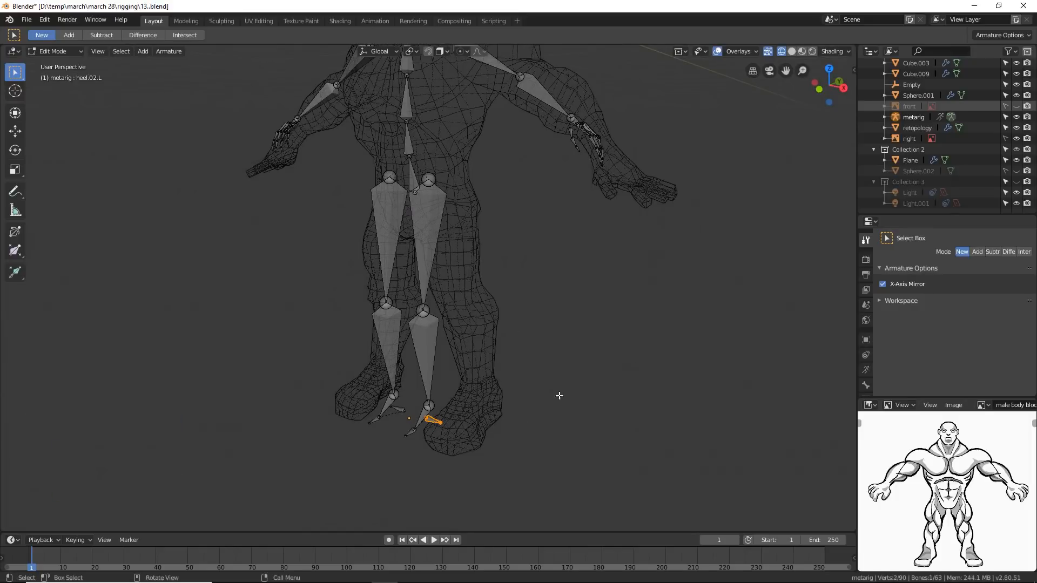
key(x)
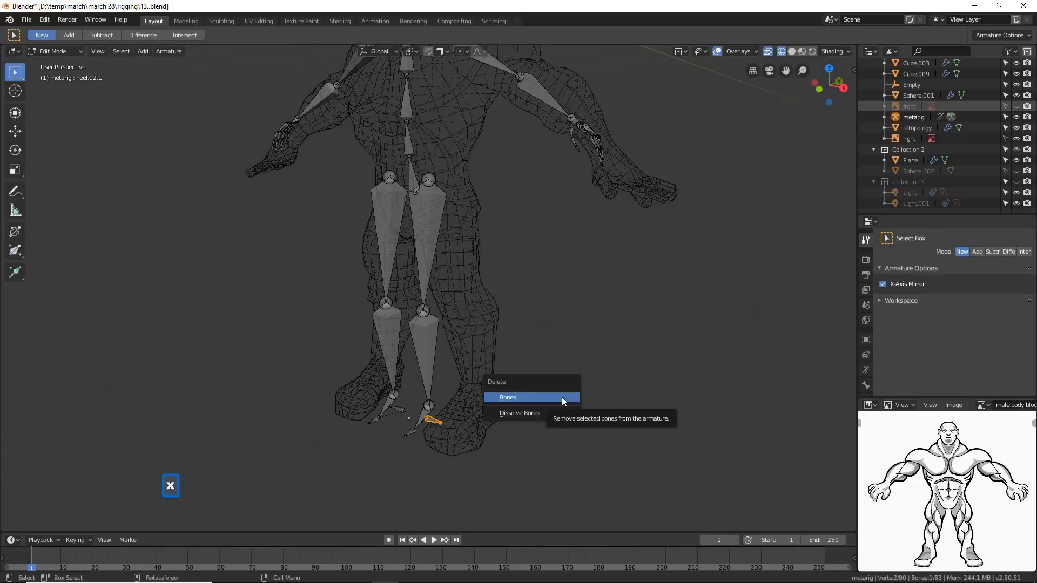
click(562, 400)
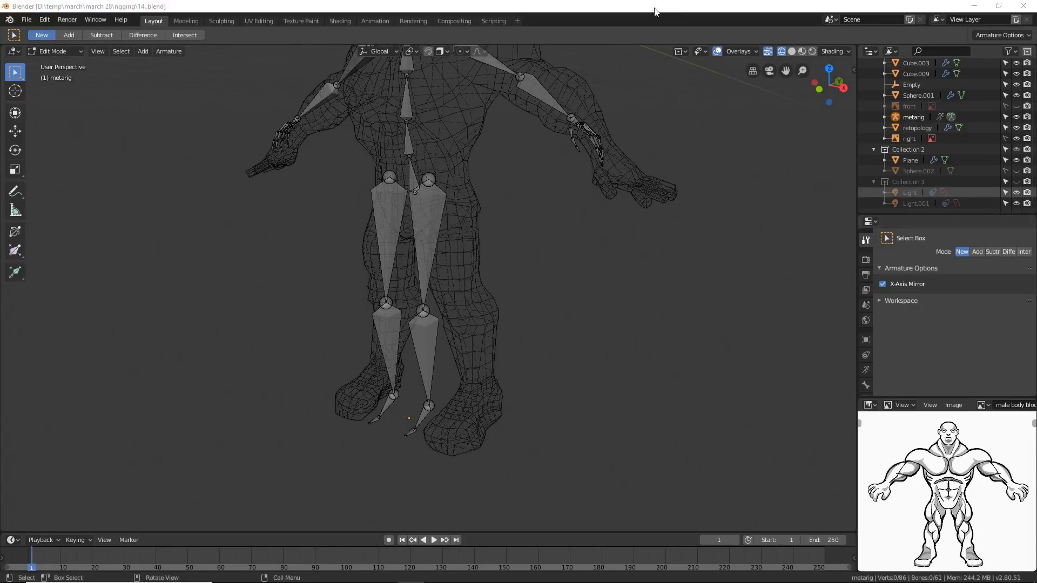
click(655, 11)
Switch the viewport from wireframe back to LookDev shading with the whole character in view.
shift+middle_drag(640, 178, 576, 371)
ctrl+middle_drag(641, 252, 641, 283)
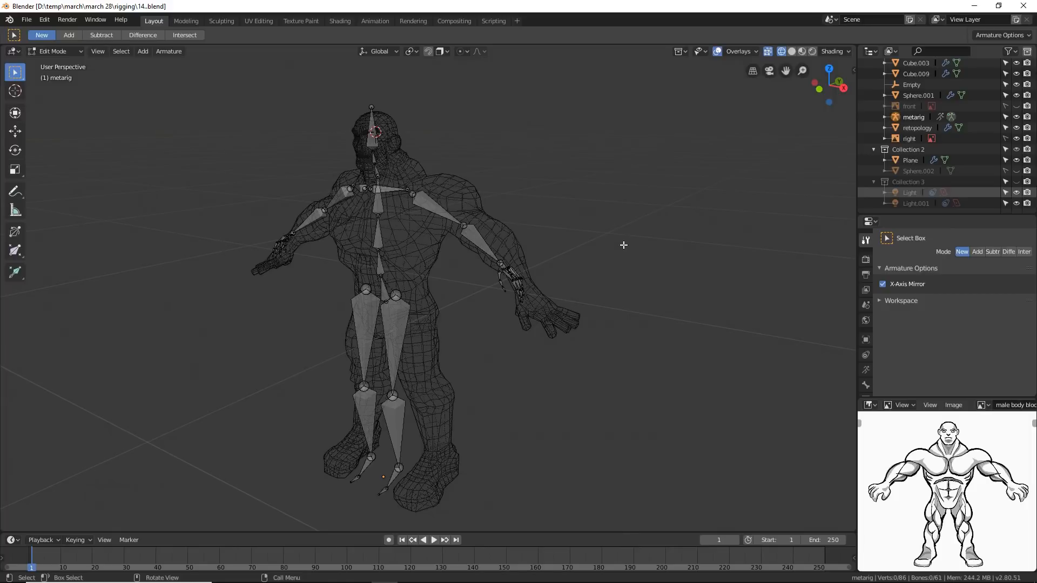
drag(818, 86, 828, 86)
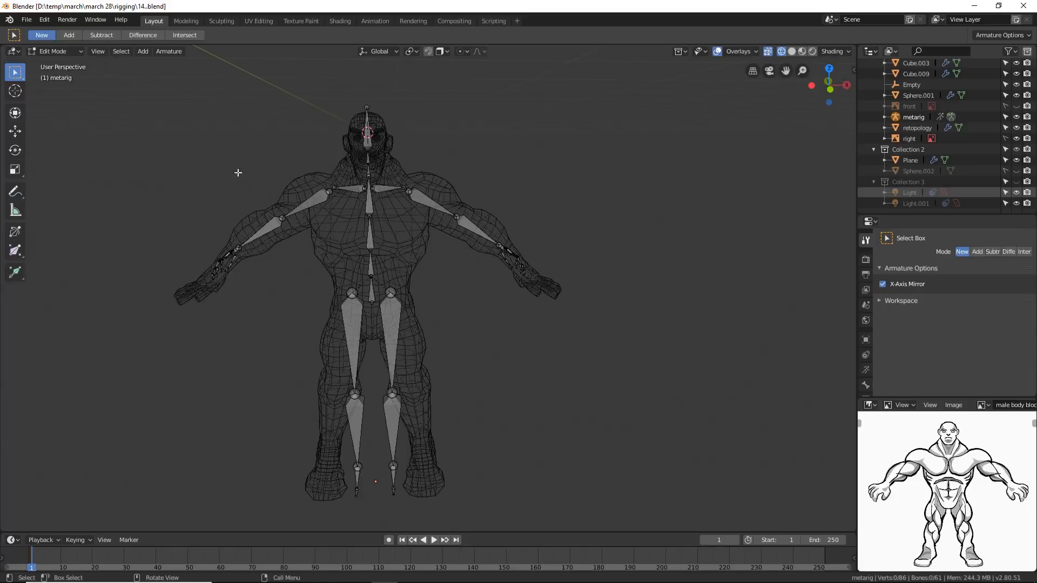
click(95, 53)
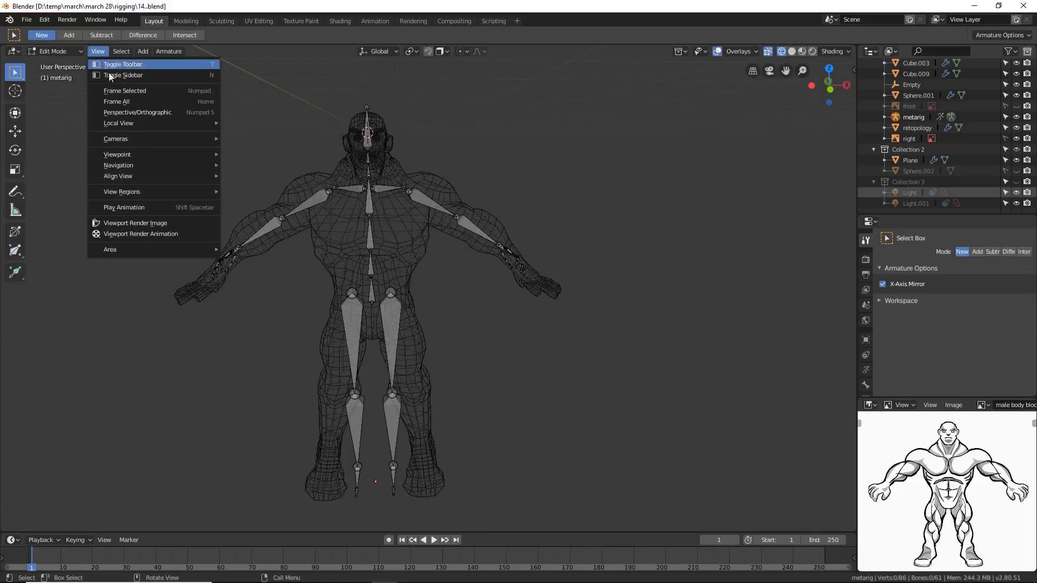
mouse_move(129, 153)
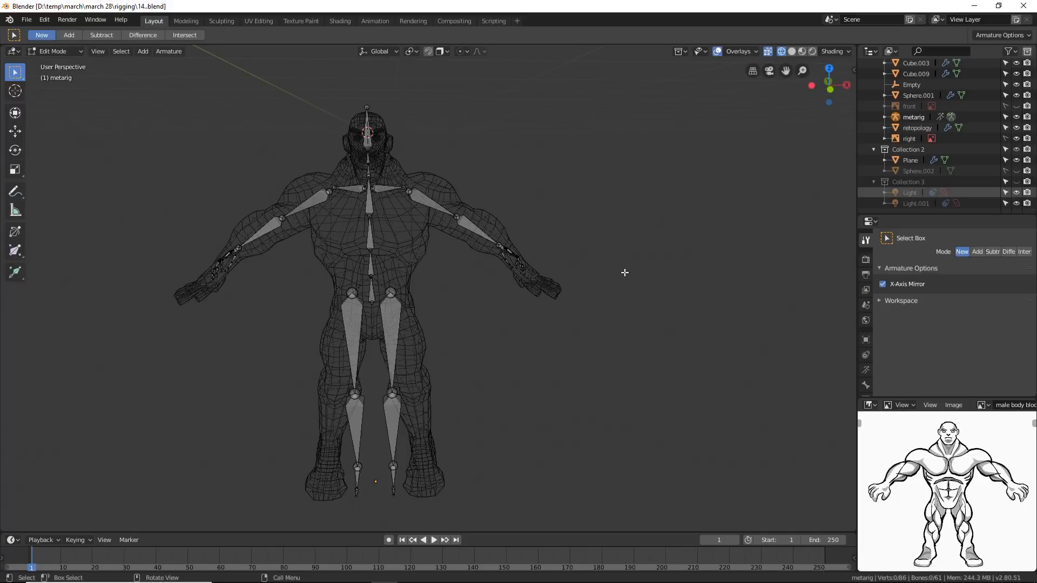
key(z)
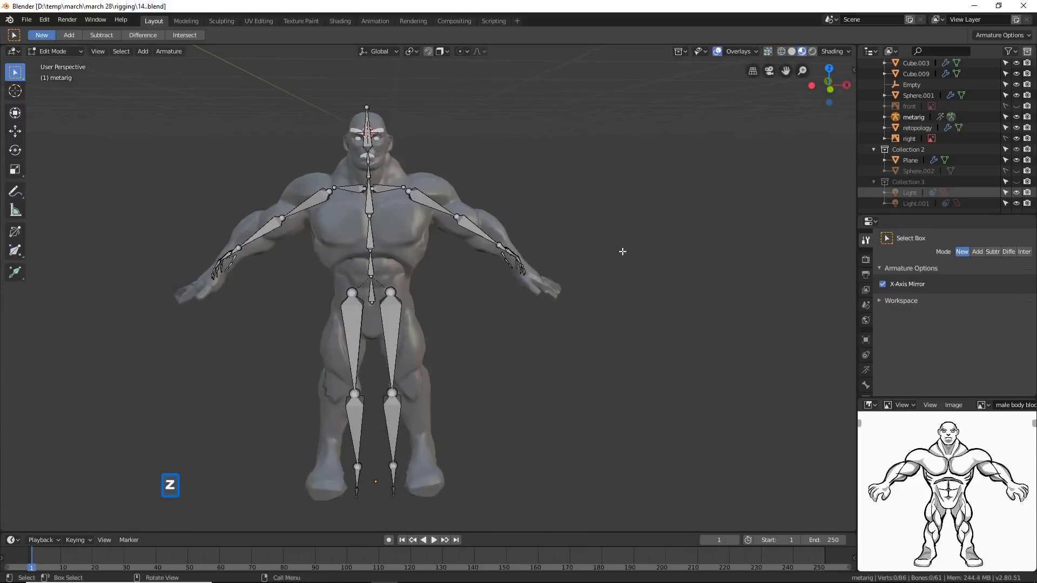
Frame the whole character in the front orthographic view and save the file as 15..blend.
click(98, 52)
mouse_move(128, 154)
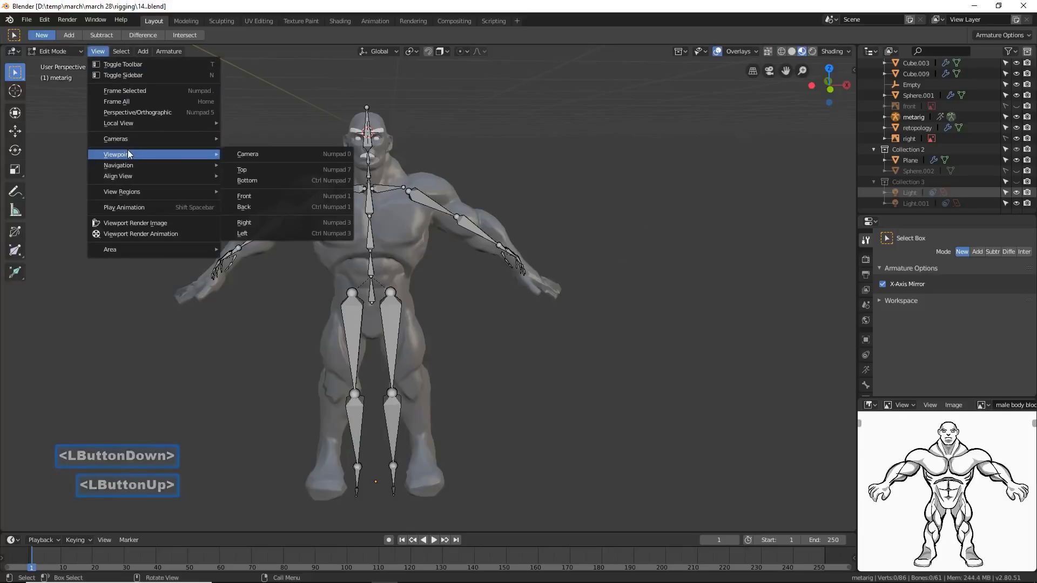
click(264, 195)
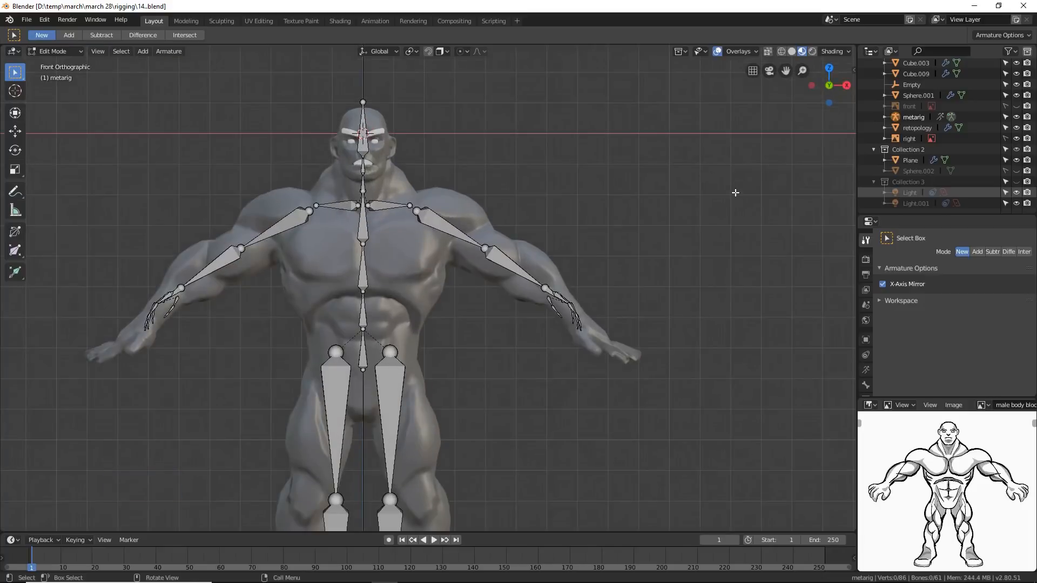
ctrl+middle_drag(727, 182, 729, 227)
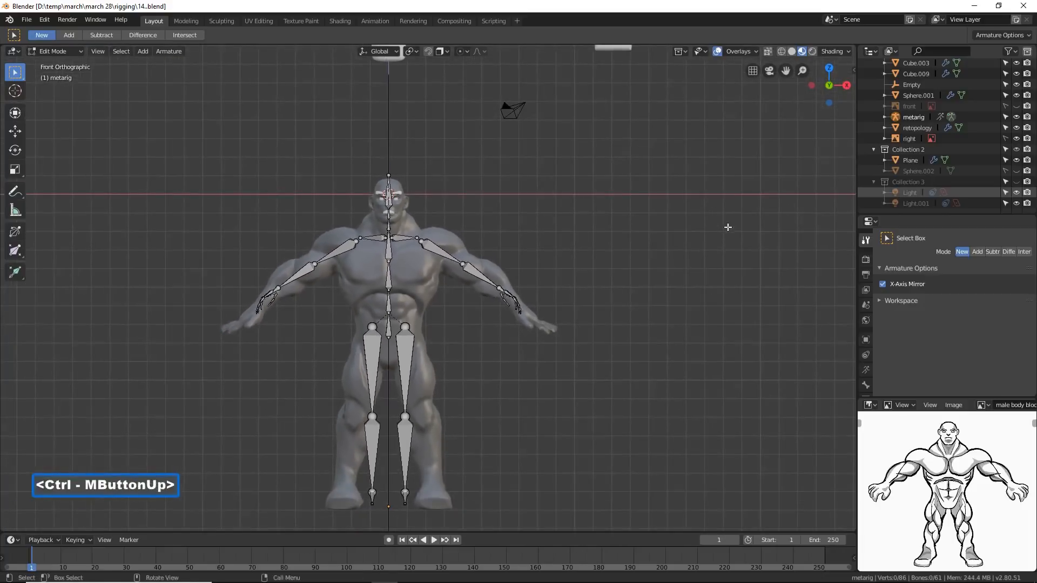
shift+middle_drag(679, 271, 690, 238)
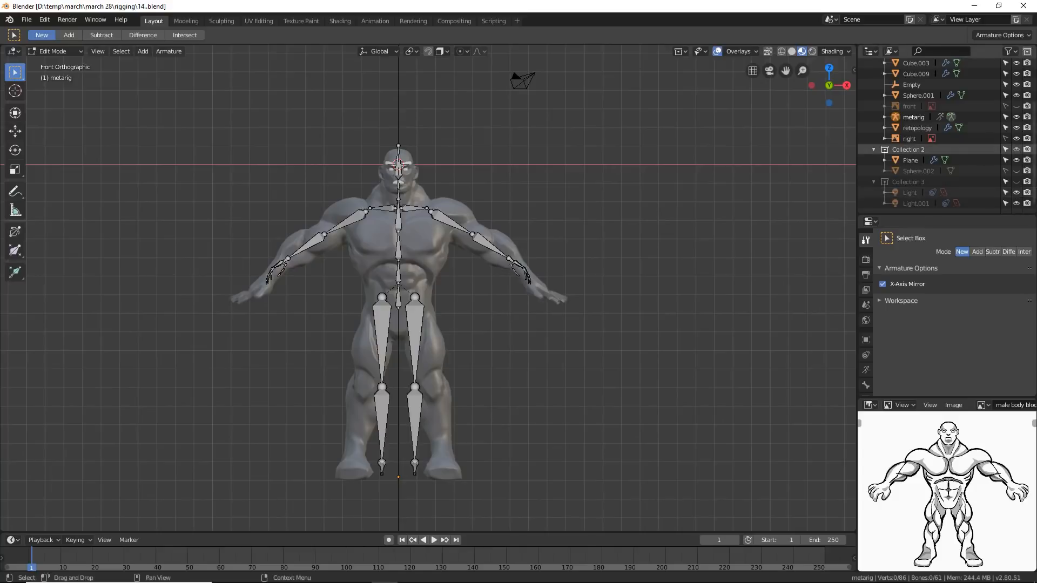
click(722, 211)
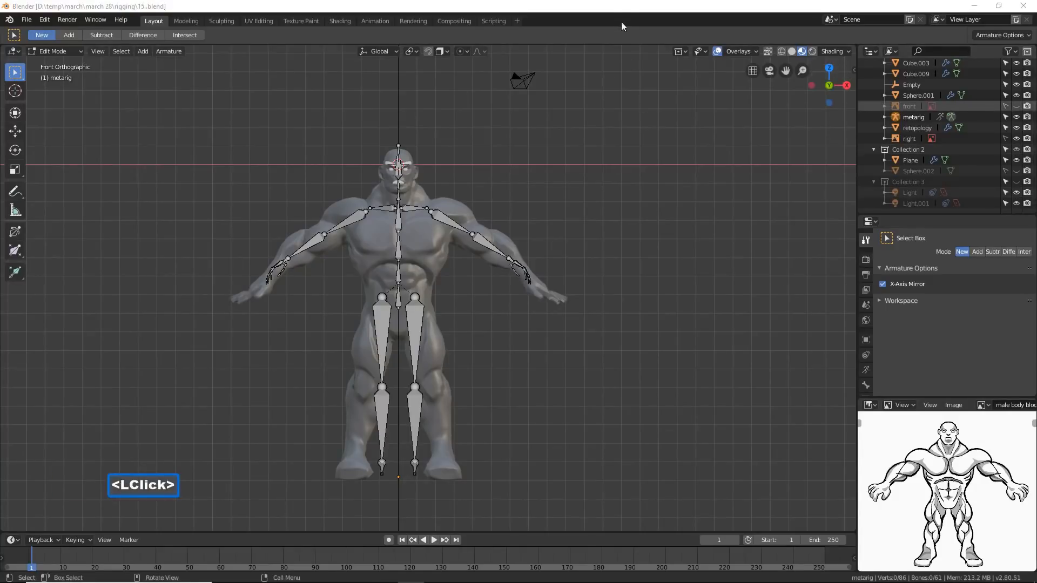
Frame the whole character with its metarig in the front orthographic view and save the file as 17..blend.
click(621, 8)
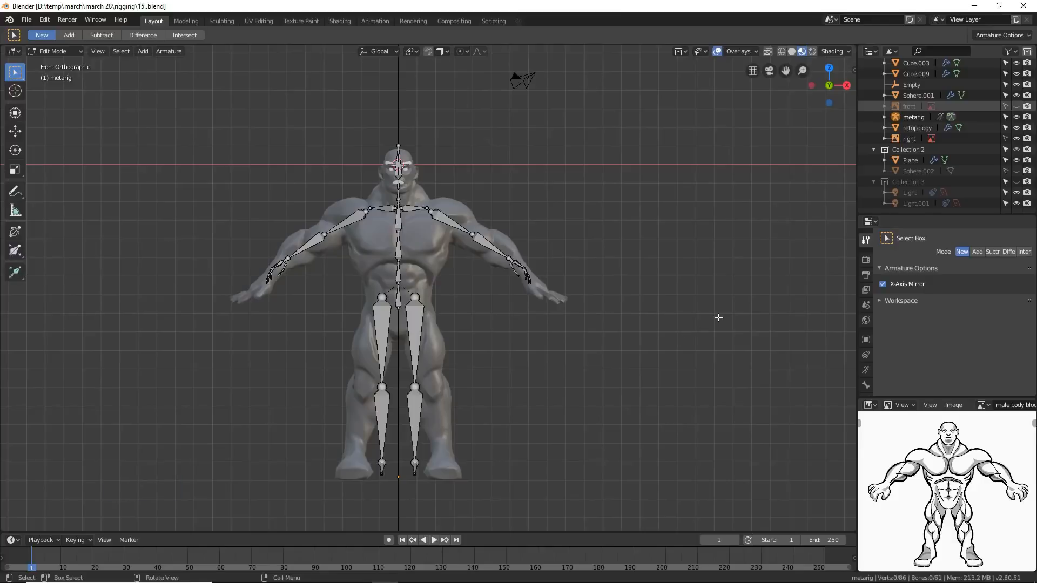
shift+middle_drag(734, 303, 690, 323)
drag(785, 70, 790, 124)
ctrl+middle_drag(708, 287, 714, 310)
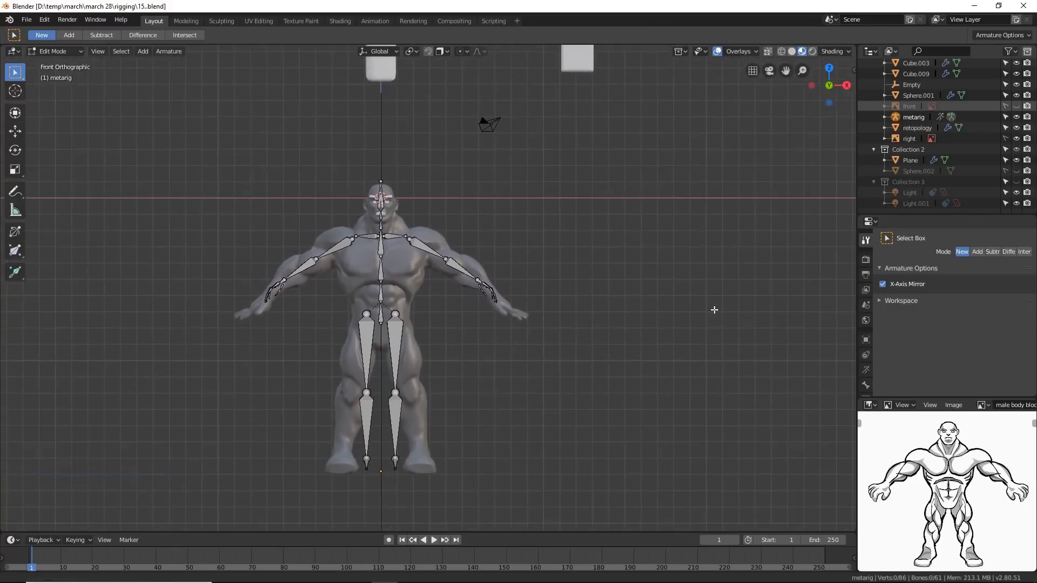
drag(802, 70, 770, 222)
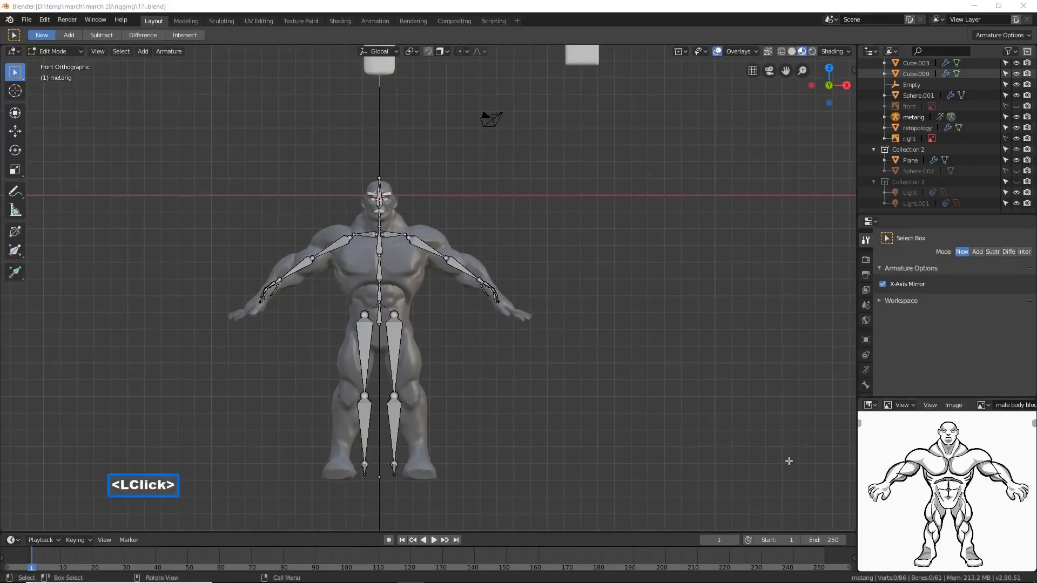
click(628, 15)
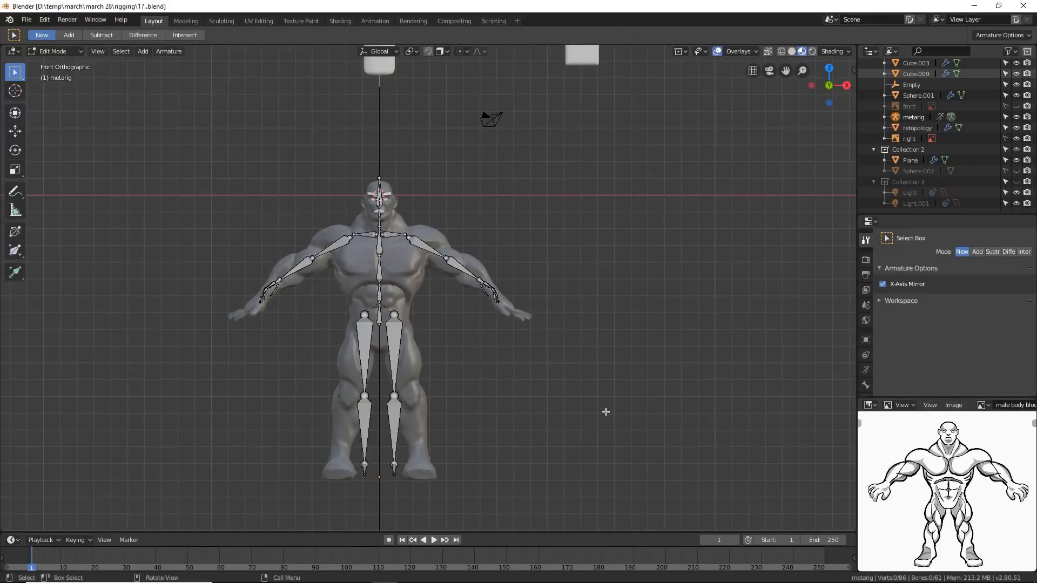
Extrude a mirrored bone from the left shin's ankle joint and move its tip about 1.77 m backward along Y.
middle_drag(567, 416, 491, 327)
shift+middle_drag(504, 408, 573, 261)
ctrl+middle_drag(575, 359, 579, 278)
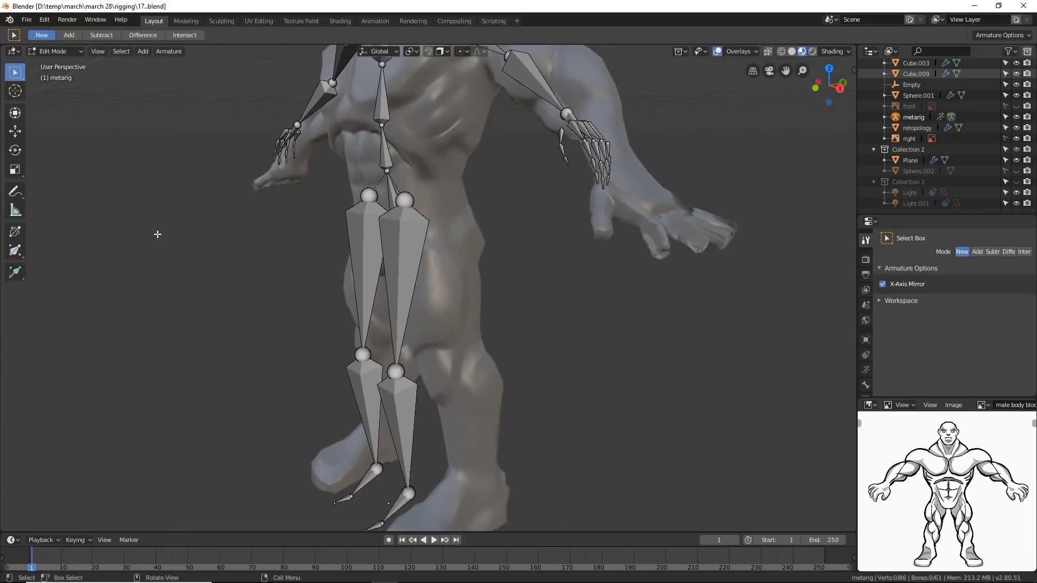
click(417, 497)
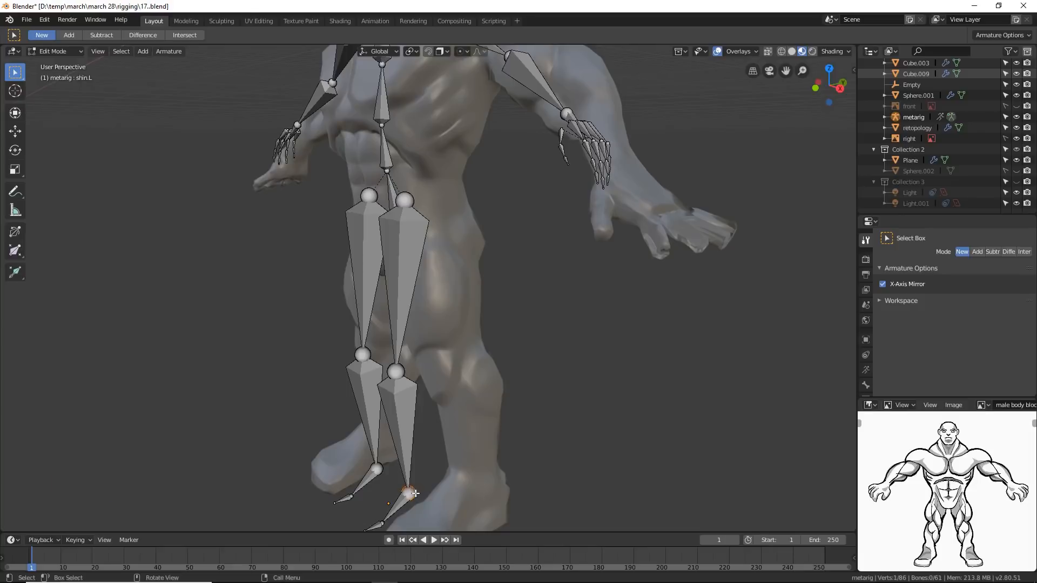
shift+middle_drag(479, 486, 512, 404)
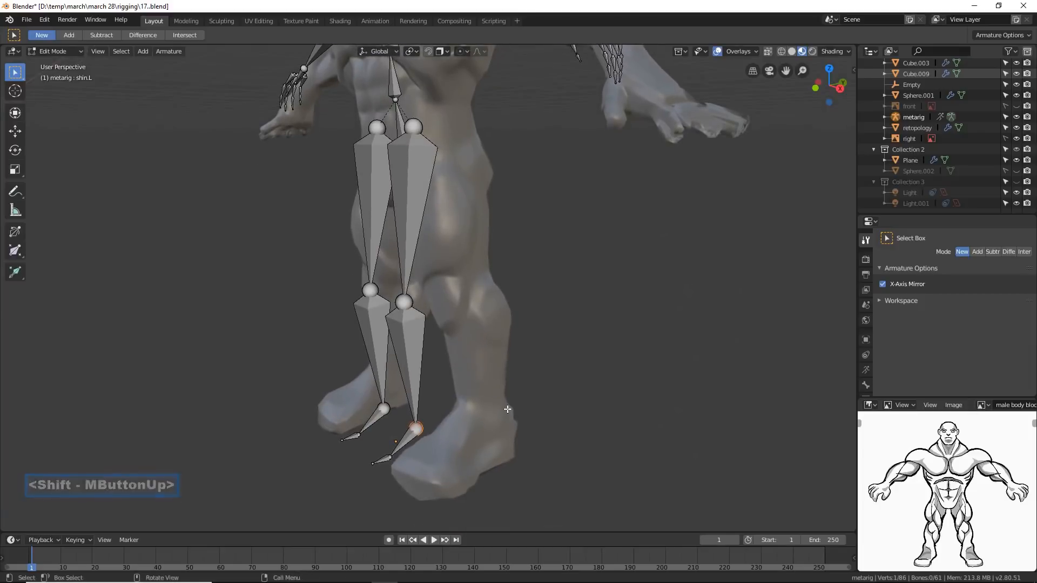
key(e)
right_click(508, 409)
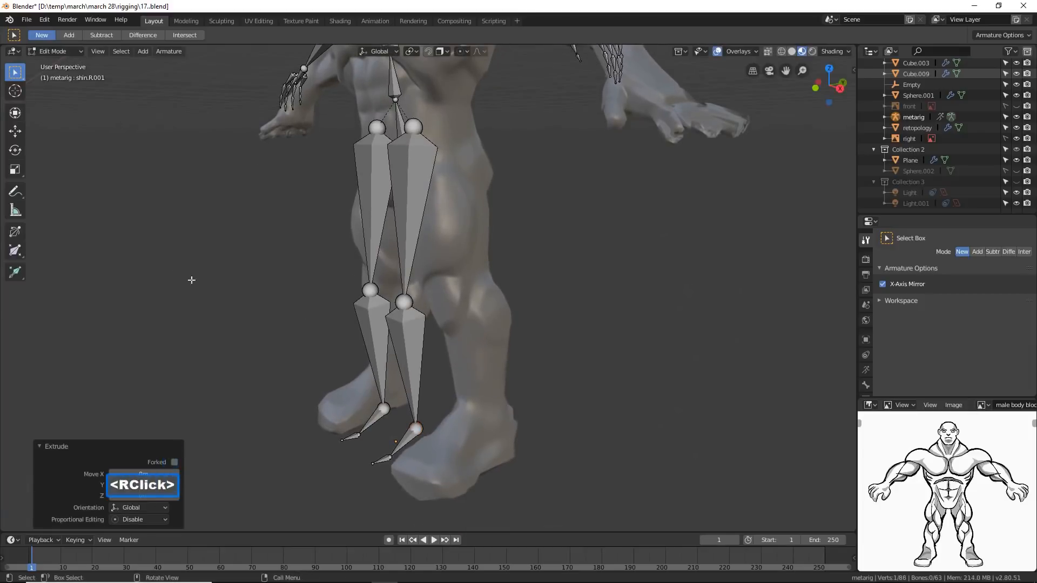
click(16, 131)
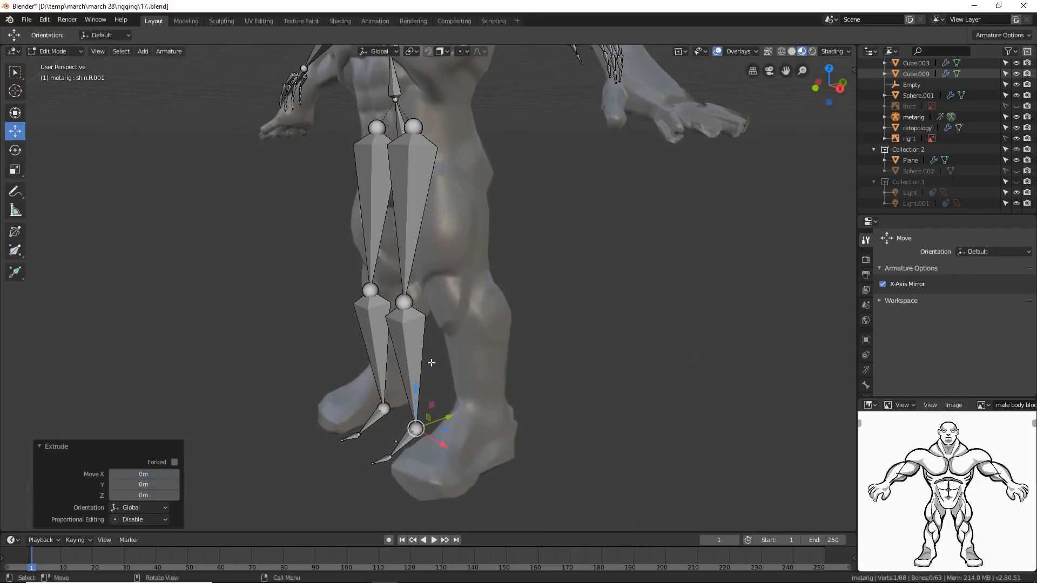
drag(454, 418, 501, 418)
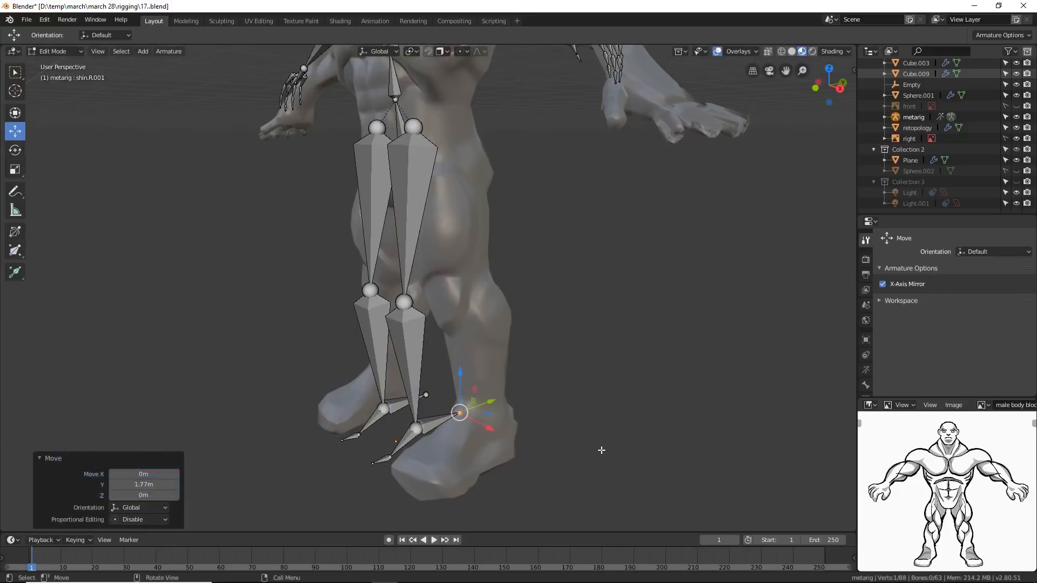
mouse_move(602, 450)
middle_down()
mouse_move(569, 413)
mouse_move(615, 435)
middle_up()
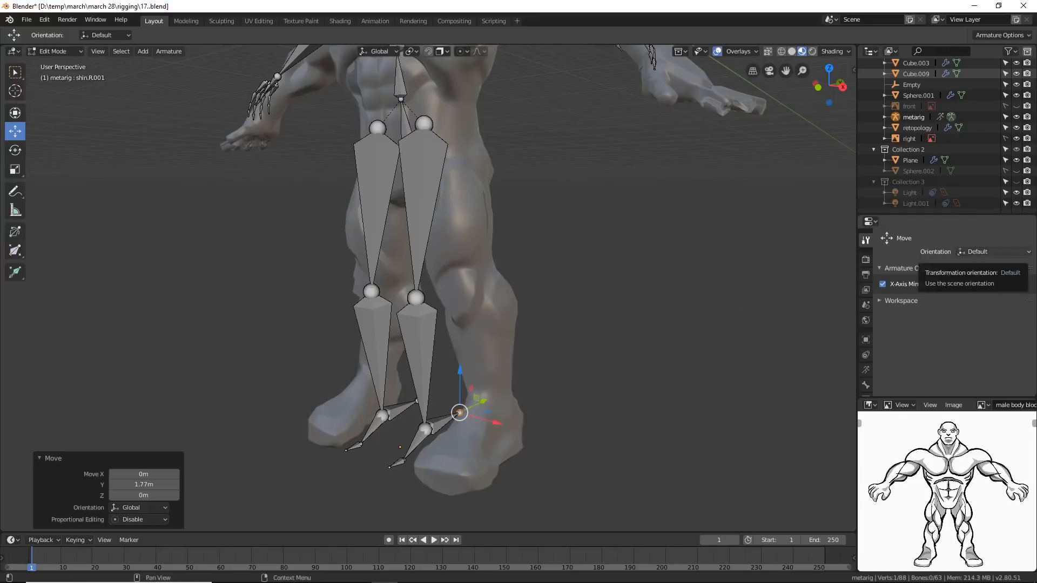
Save the file with the new heel bones as 18..blend.
key(ctrl+alt+s)
click(707, 359)
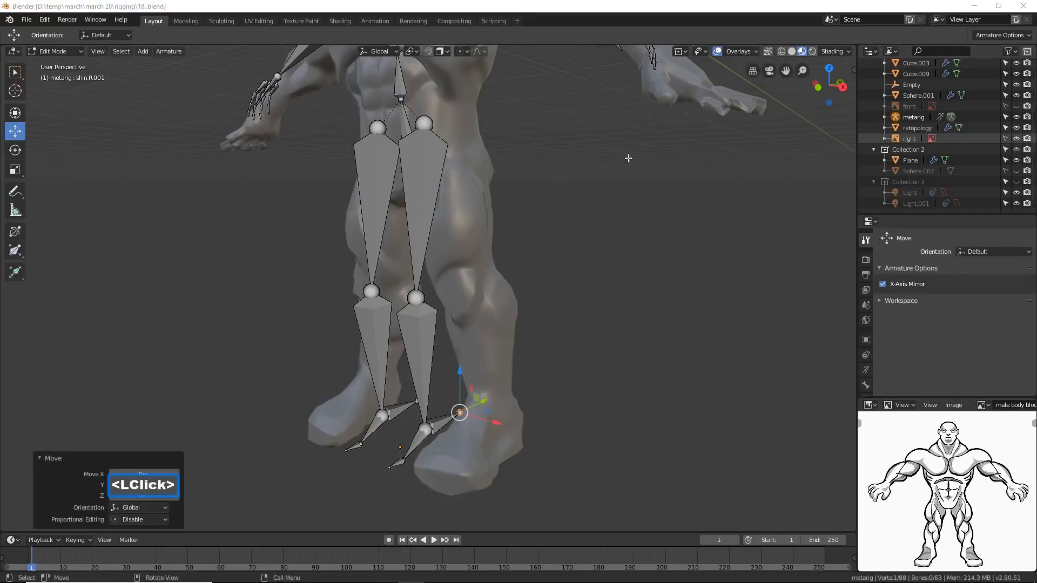
click(619, 87)
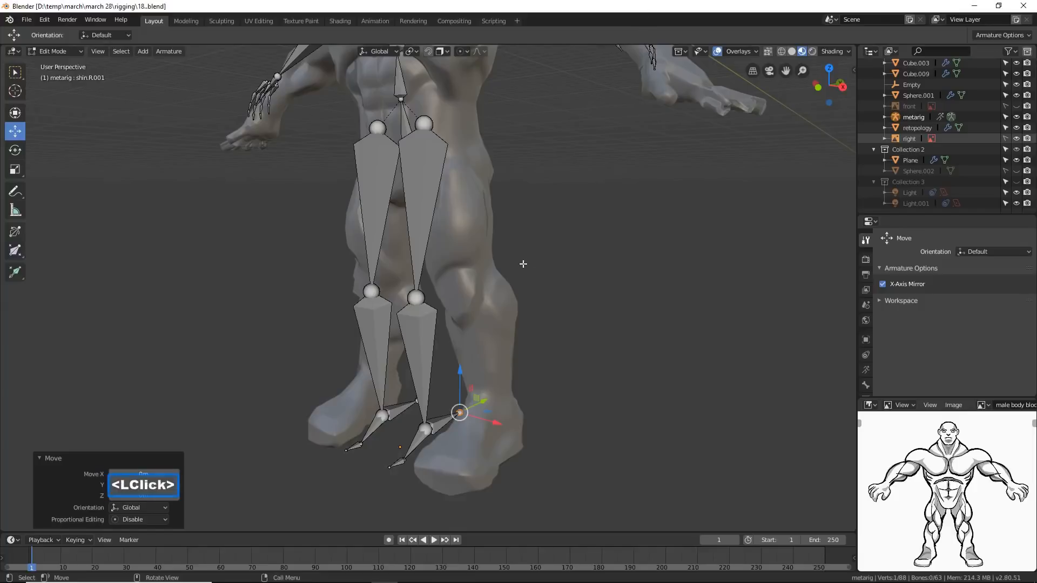
Move the top joint of the left thigh bone down and about 0.36 m outward along X to the hip.
middle_drag(517, 264, 567, 397)
shift+middle_drag(537, 283, 544, 318)
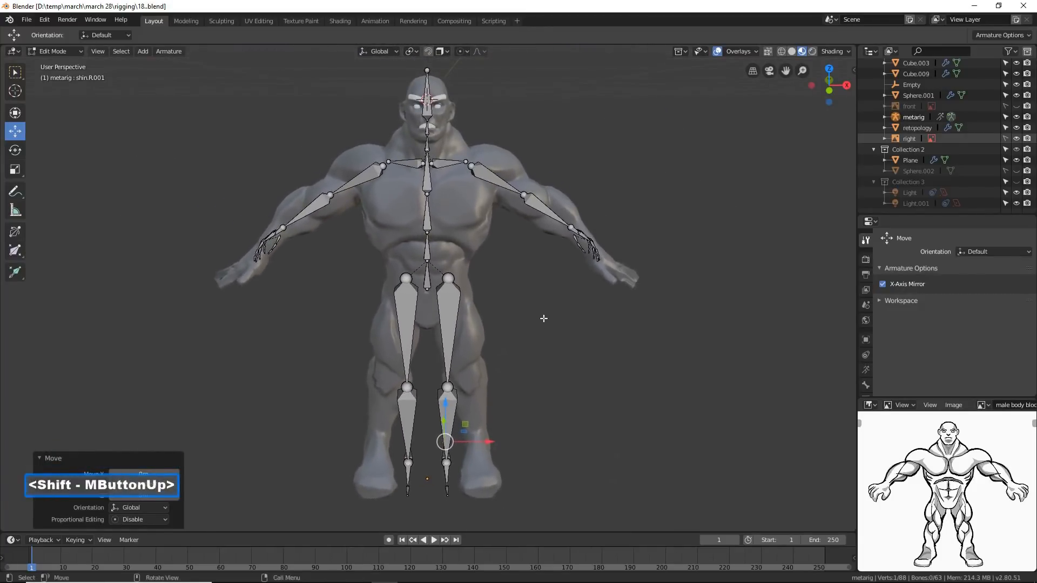
click(448, 279)
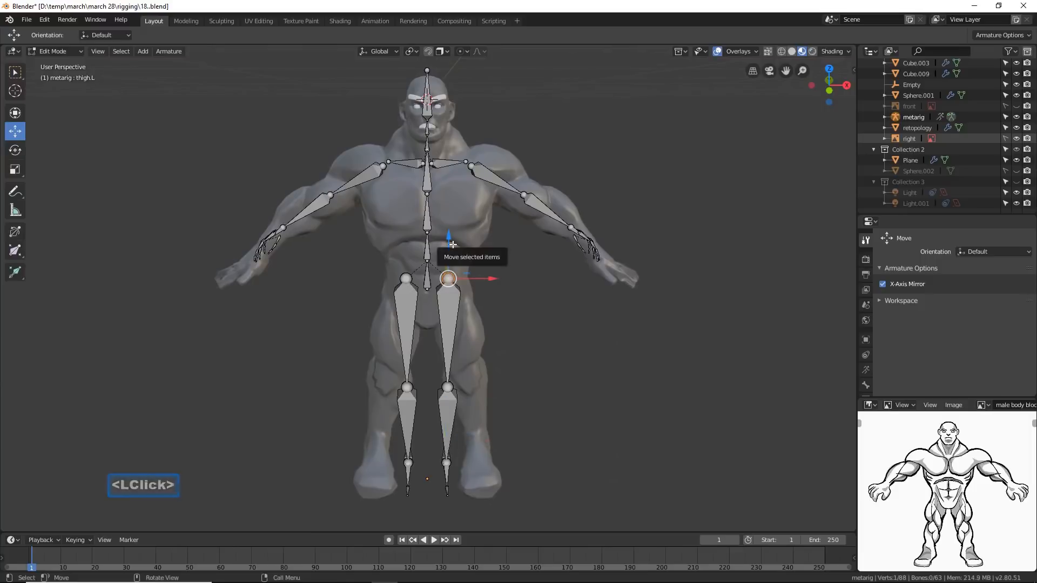
drag(450, 241, 499, 295)
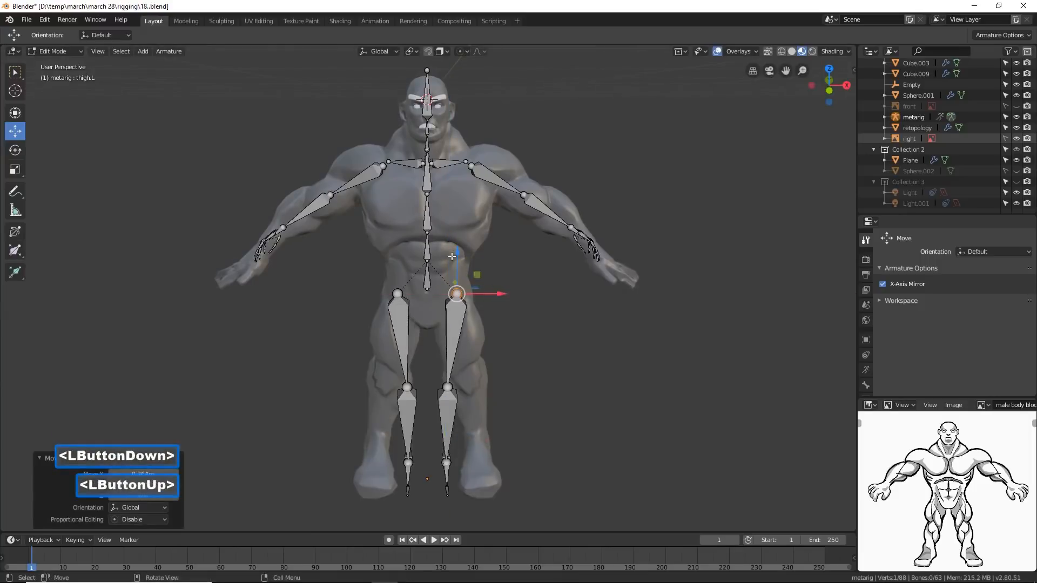
Switch to the front orthographic view and move the left knee joint about 1.03 m outward along X.
click(98, 51)
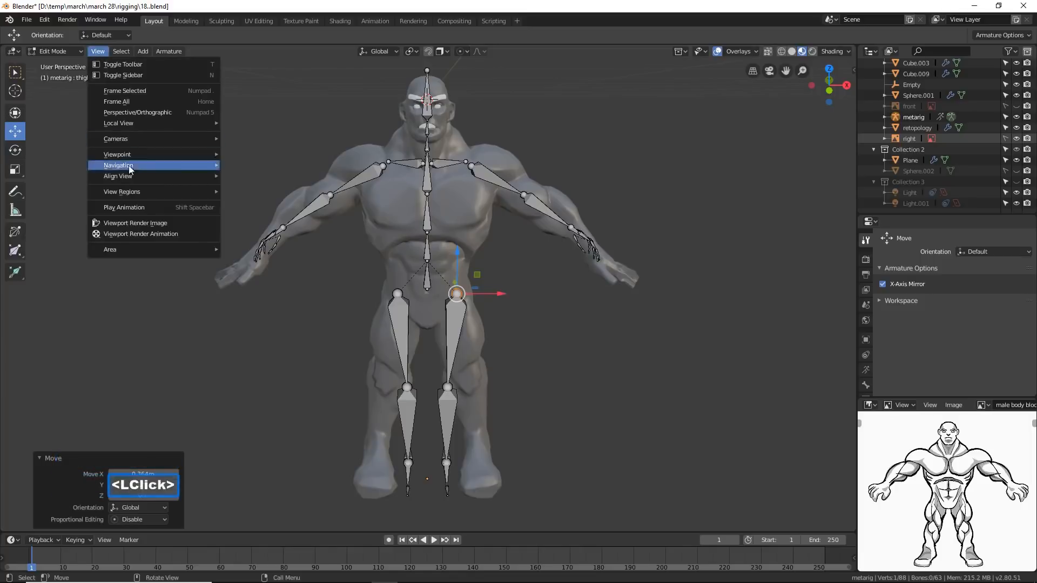
mouse_move(139, 156)
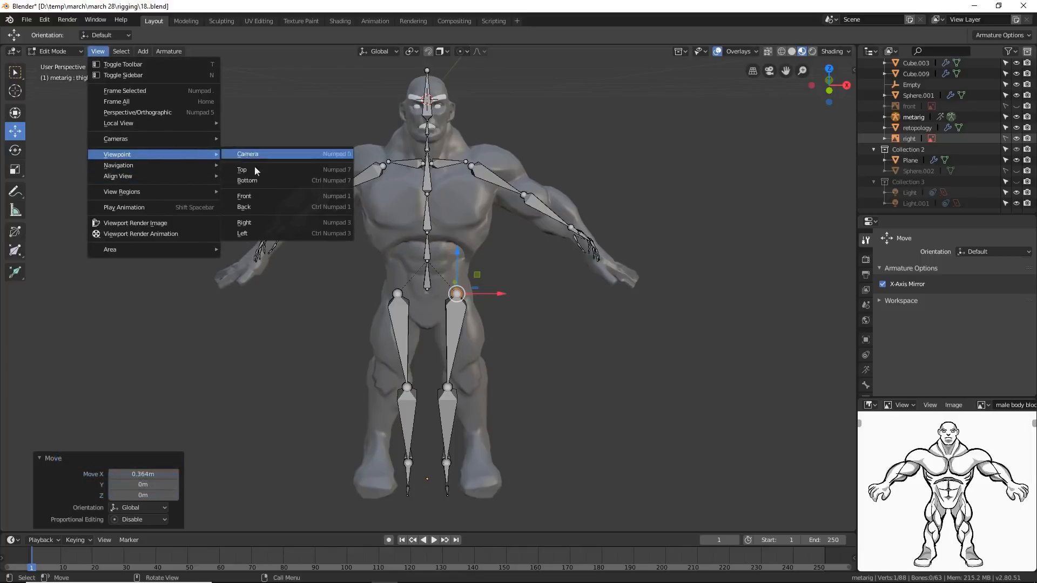
click(265, 195)
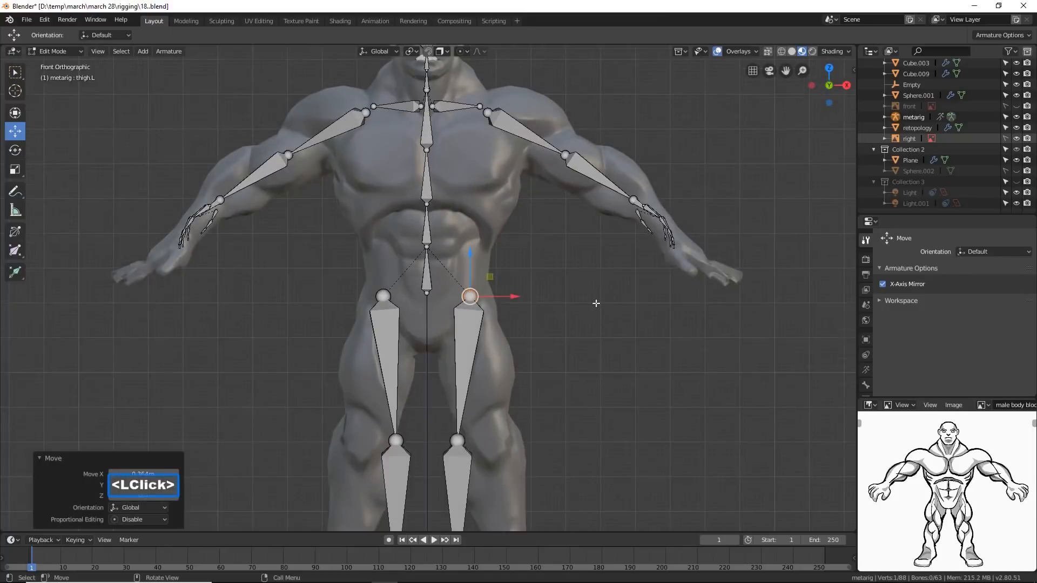
scroll(596, 304, down, 2)
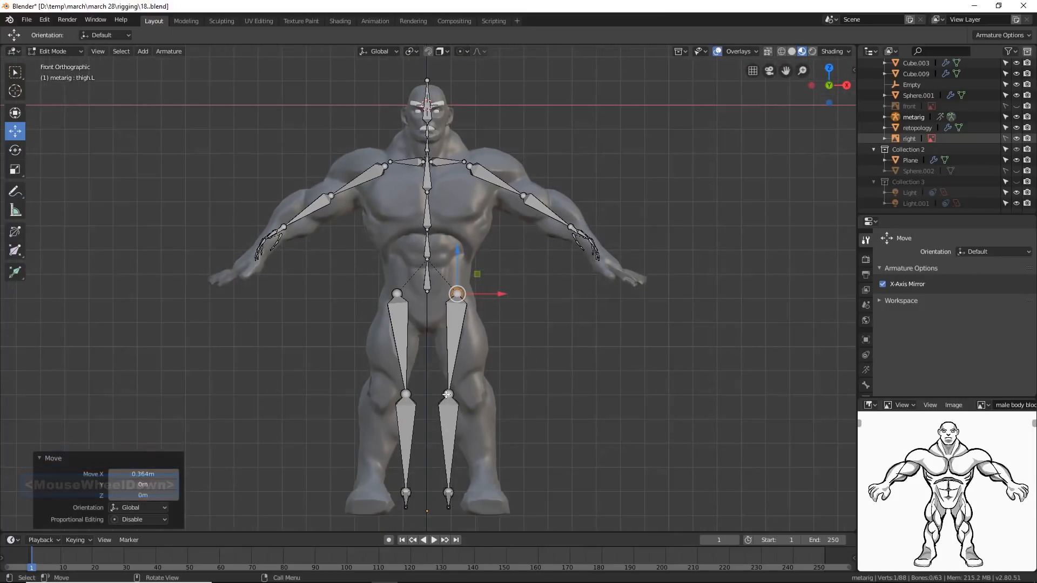
click(447, 394)
drag(448, 394, 506, 413)
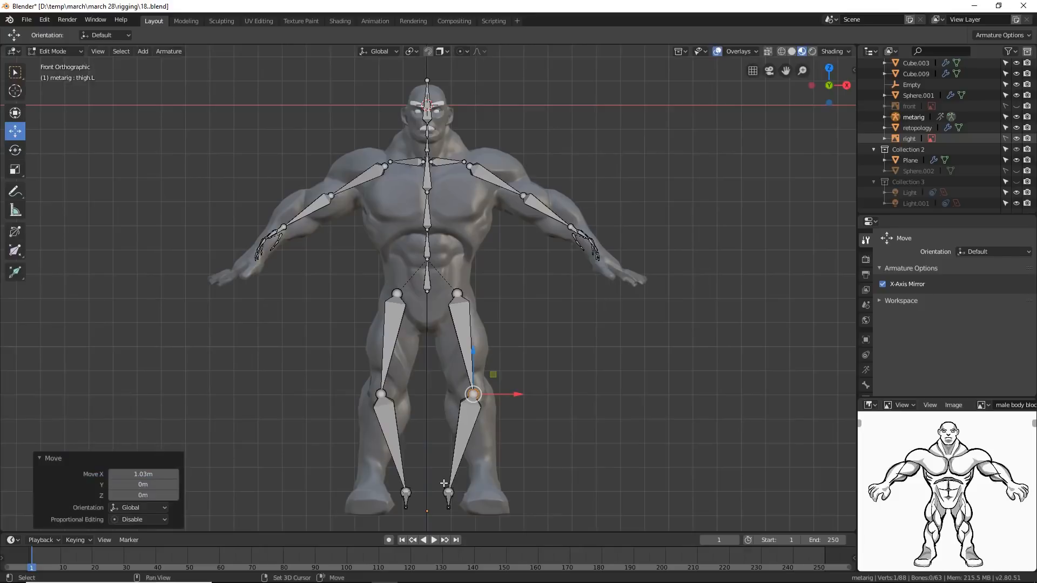
Box-select the left ankle joint and foot bones in wireframe, move them outward over the mesh's foot, and return to LookDev shading.
key(shift+z)
key(b)
drag(436, 469, 472, 512)
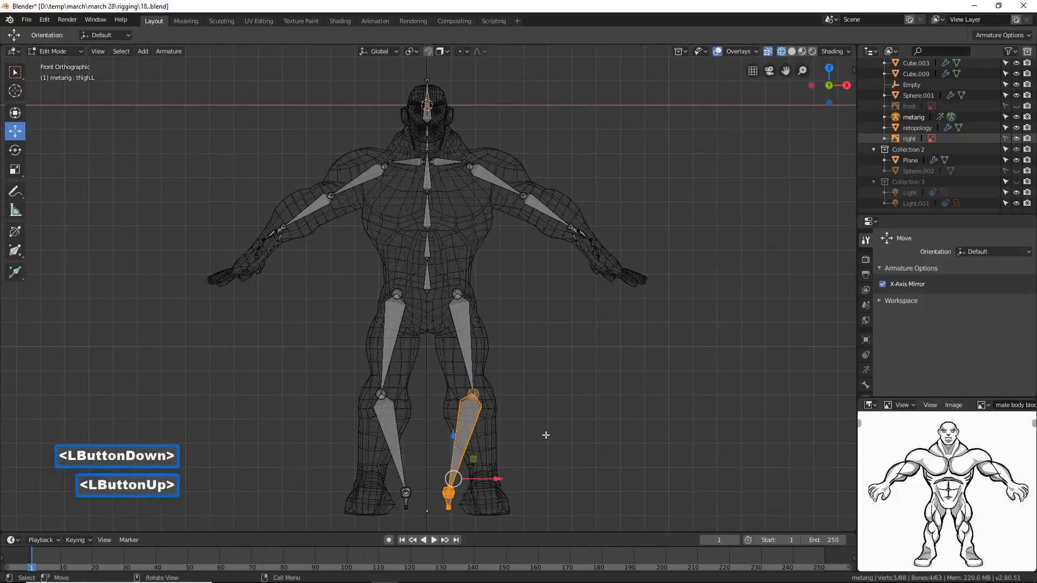
click(467, 474)
key(b)
drag(437, 477, 524, 495)
drag(482, 464, 482, 462)
click(598, 421)
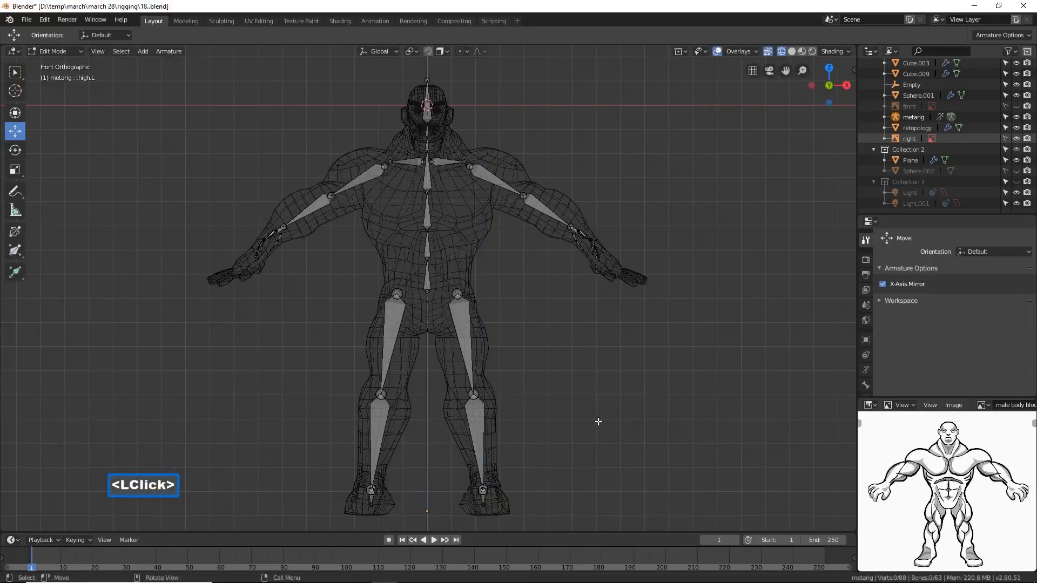
key(z)
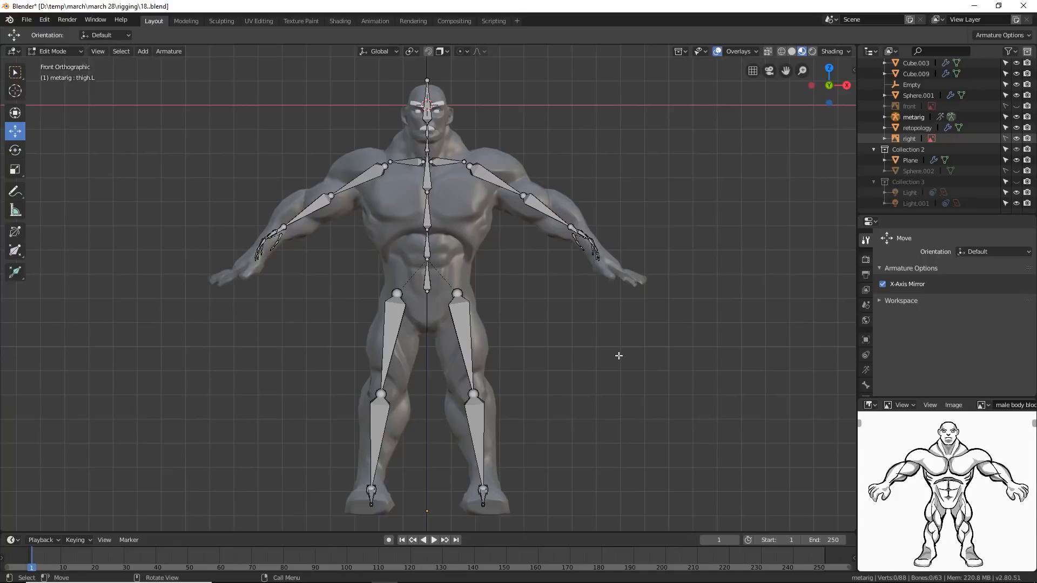
Select all the left hand bones and move them down and outward onto the mesh's hand in the front orthographic view.
mouse_move(627, 215)
ctrl+right_down()
mouse_move(562, 226)
mouse_move(655, 311)
ctrl+right_up()
mouse_move(713, 266)
middle_down()
mouse_move(653, 303)
mouse_move(713, 286)
mouse_move(675, 308)
middle_up()
mouse_move(675, 307)
ctrl+middle_down()
mouse_move(644, 328)
mouse_move(647, 272)
ctrl+middle_up()
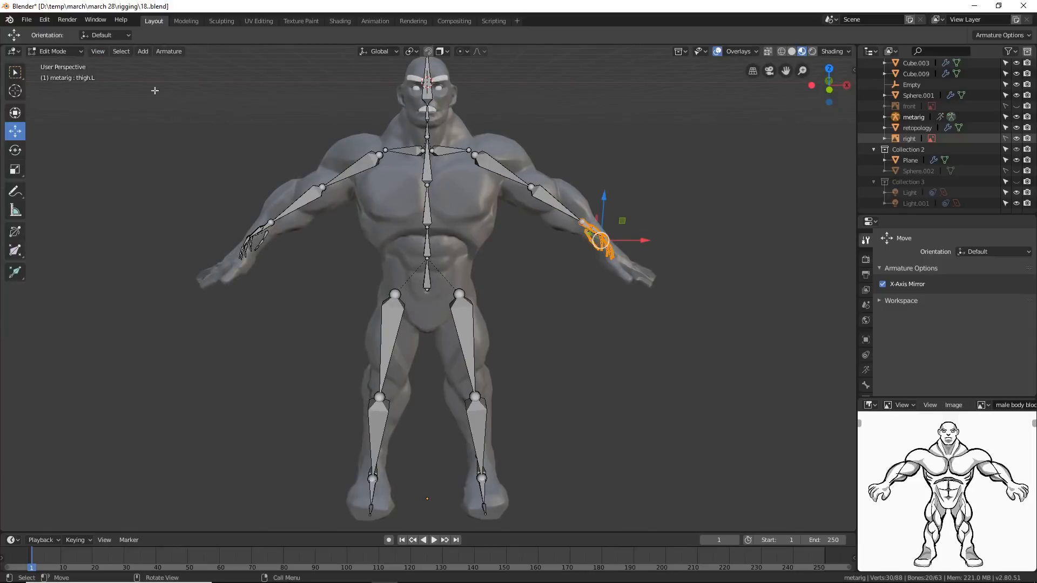
click(97, 51)
mouse_move(201, 159)
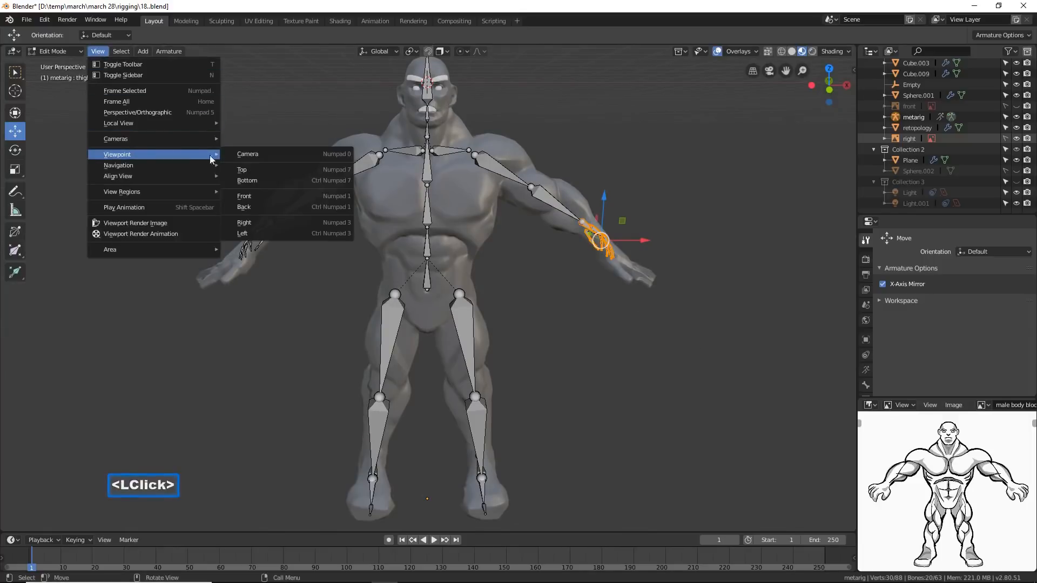
click(252, 195)
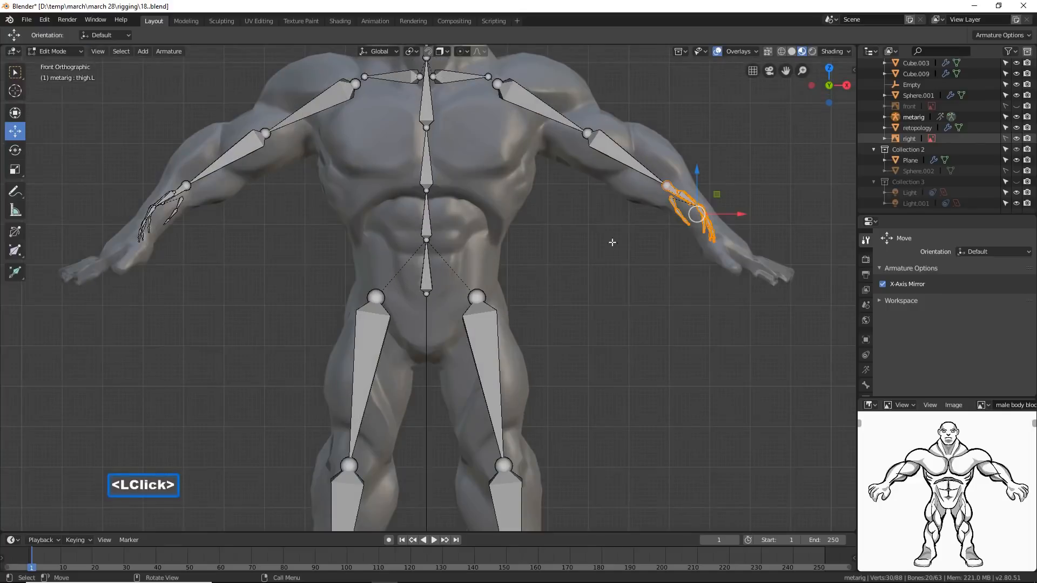
drag(697, 174, 702, 214)
drag(717, 248, 764, 247)
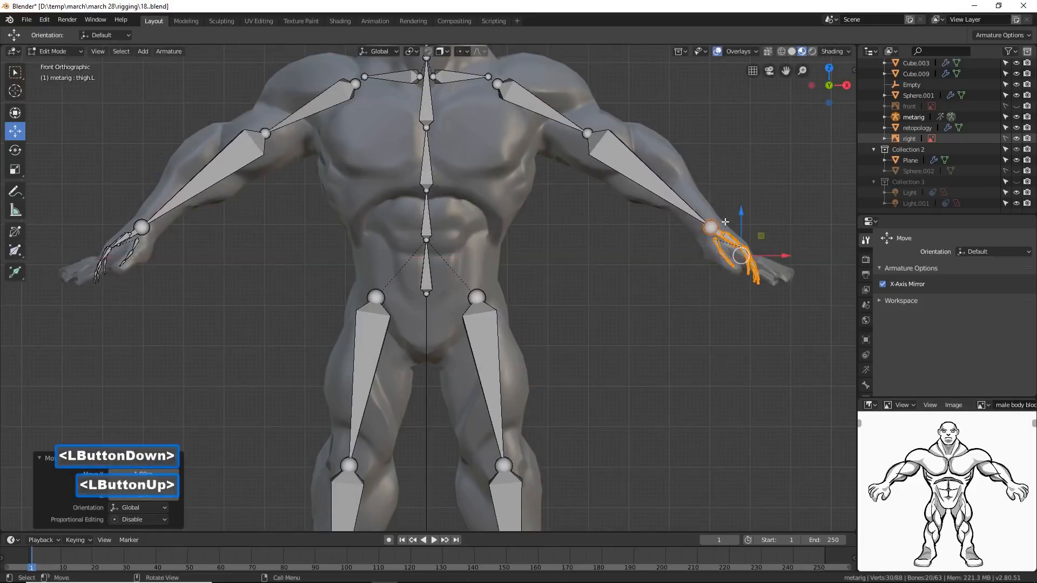
drag(743, 212, 743, 220)
drag(777, 261, 784, 259)
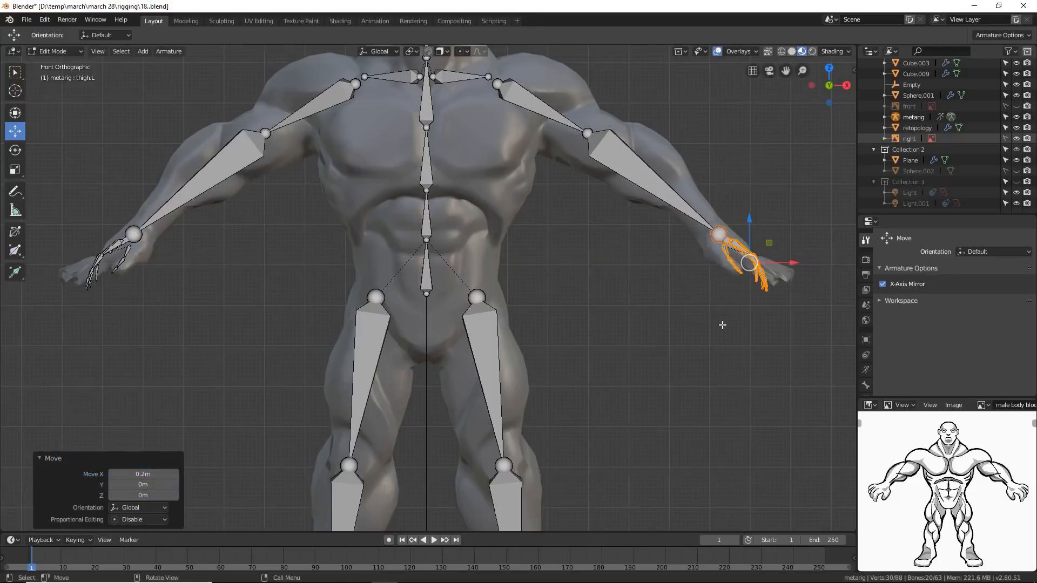
Move the left elbow joint outward along X and down along Z to the elbow of the mesh.
ctrl+middle_drag(673, 297, 676, 388)
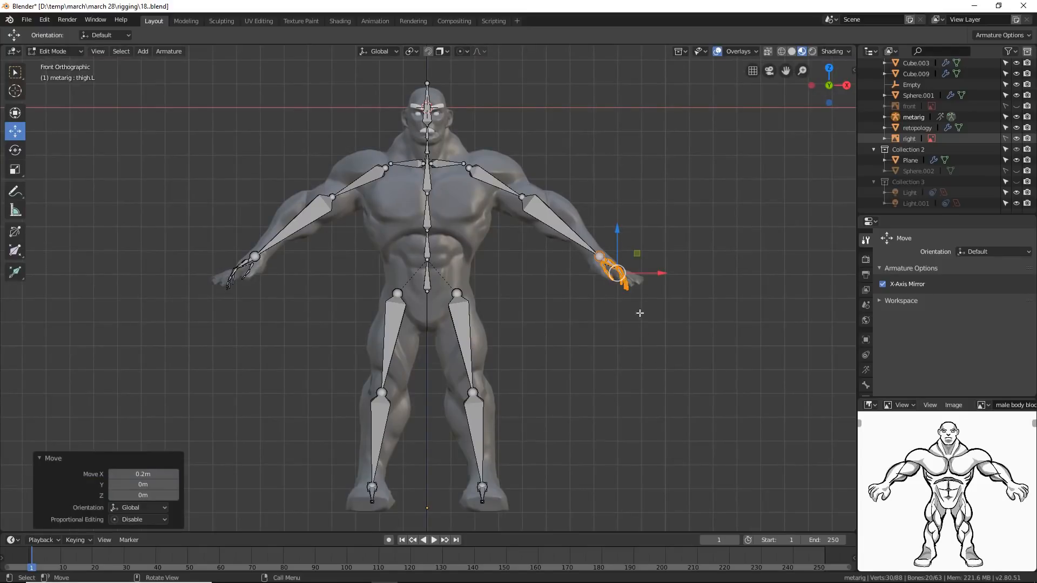
click(520, 198)
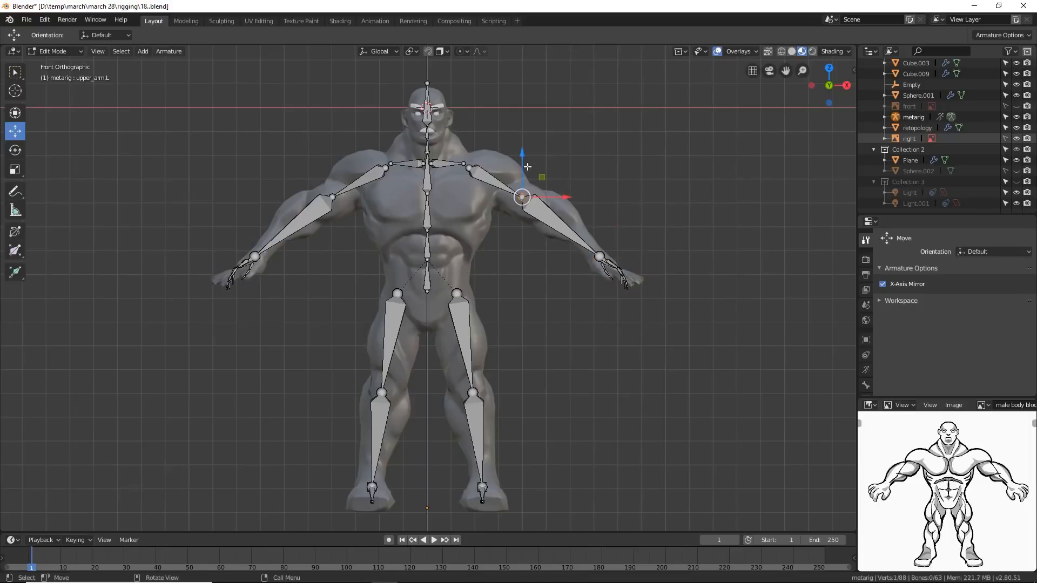
drag(523, 155, 524, 166)
drag(557, 207, 579, 206)
drag(546, 169, 546, 175)
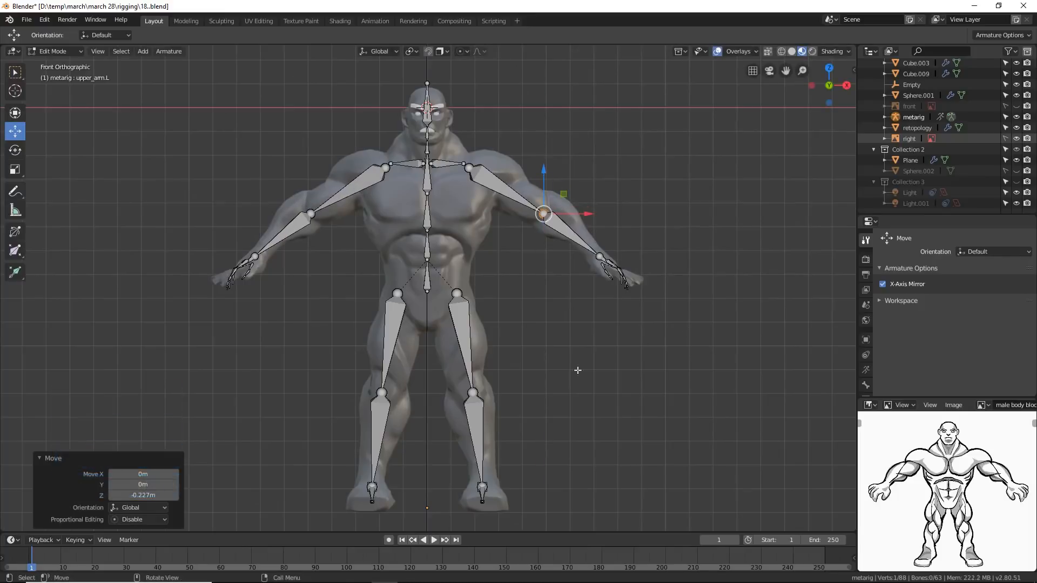
Raise the left knee joint, shift it about 0.2 m inward along X, and save the file as 20..blend.
click(474, 395)
drag(476, 368, 476, 352)
drag(513, 380, 508, 381)
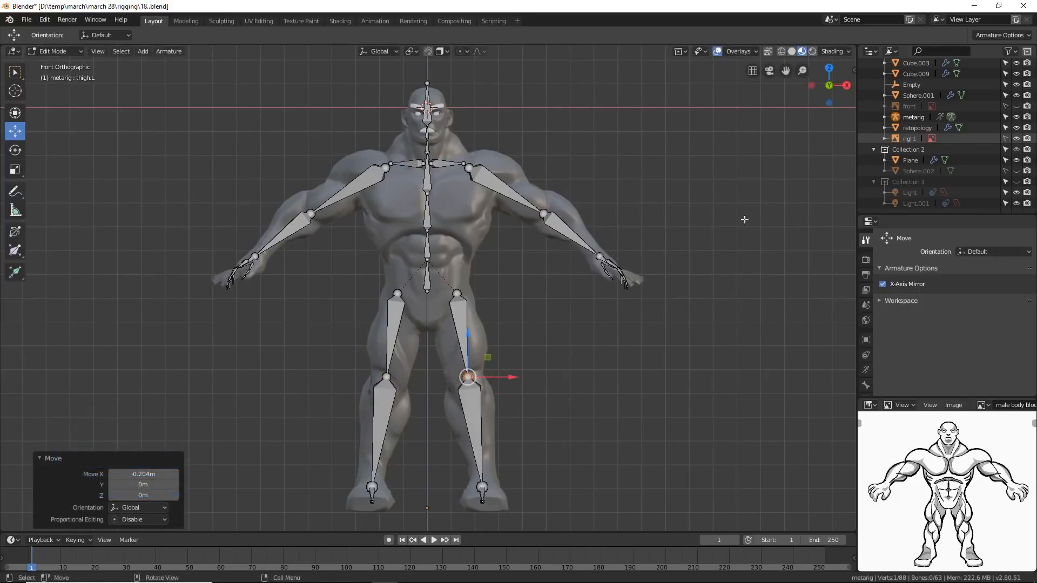
click(676, 15)
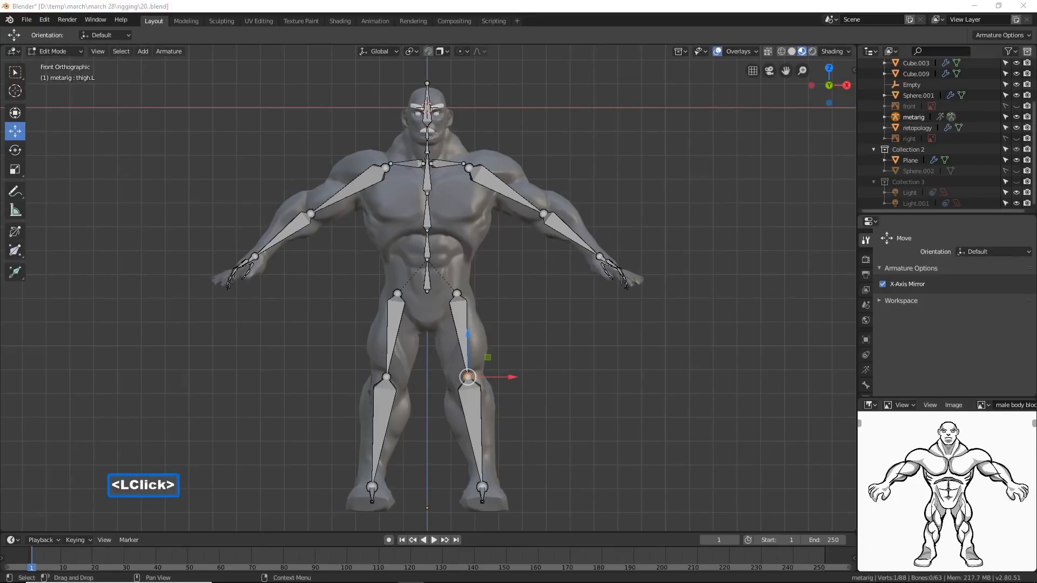
click(673, 7)
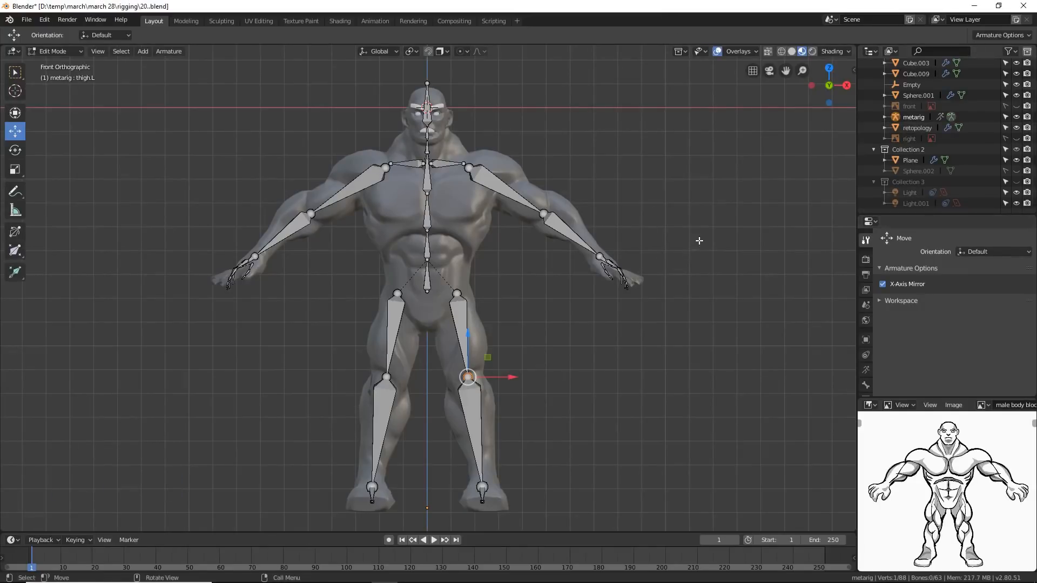
In the right orthographic view, move the left heel bone with the ankle joint back along Y and about 0.77 m up along Z.
middle_drag(699, 241, 569, 234)
click(99, 54)
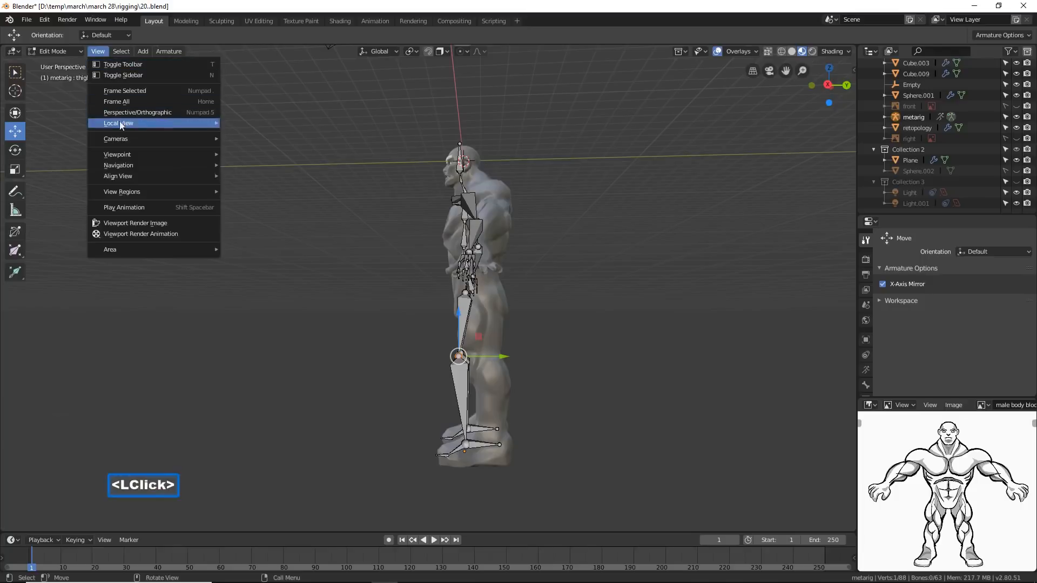
mouse_move(133, 157)
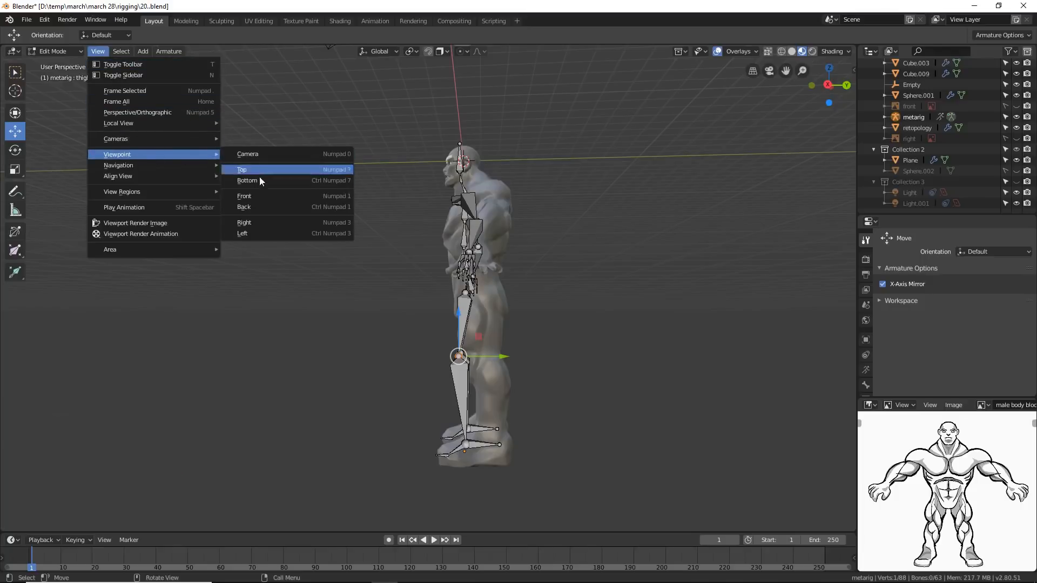
click(270, 223)
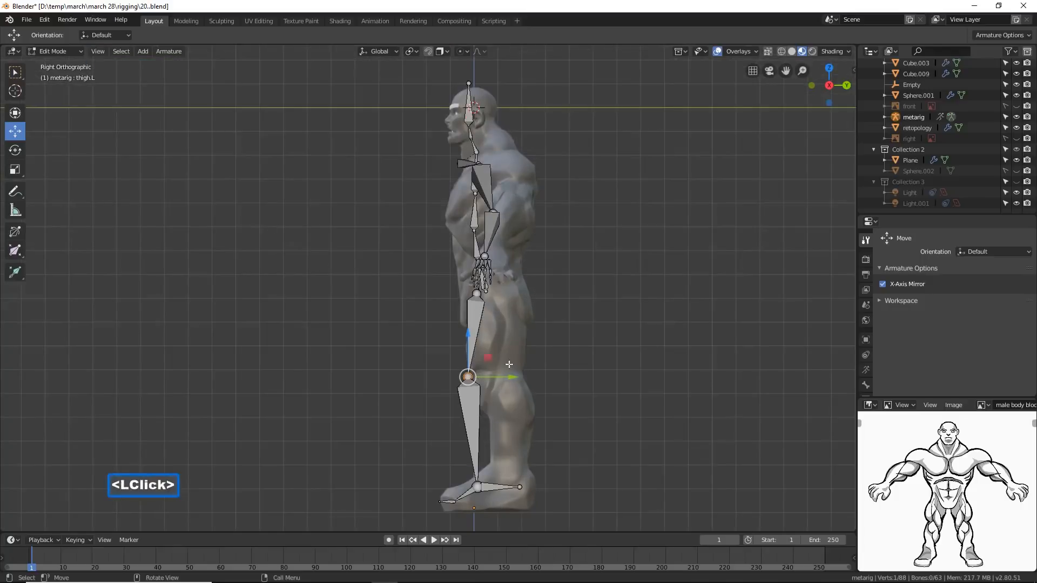
click(475, 487)
click(22, 76)
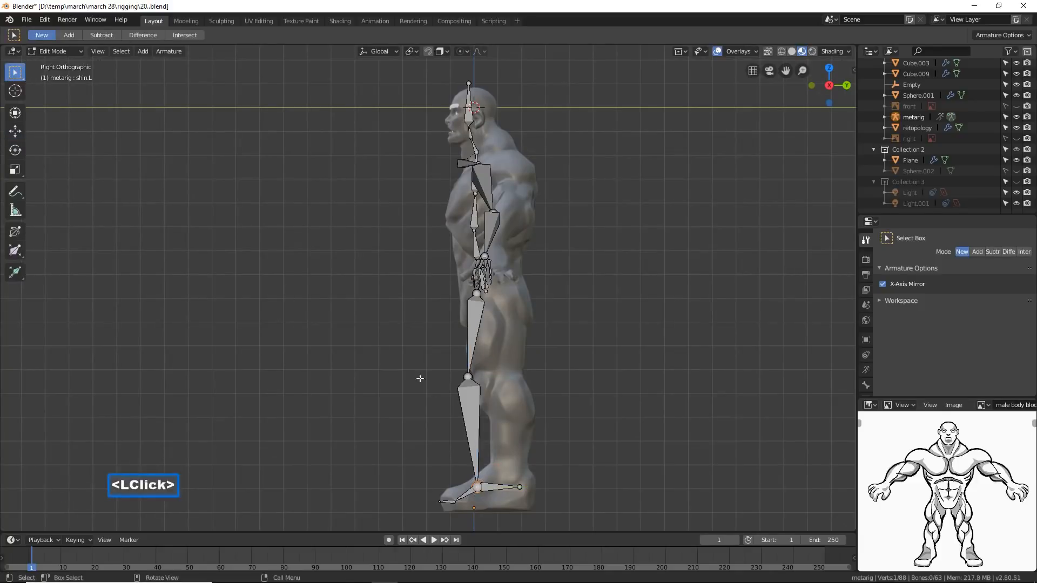
shift+click(489, 487)
shift+click(511, 487)
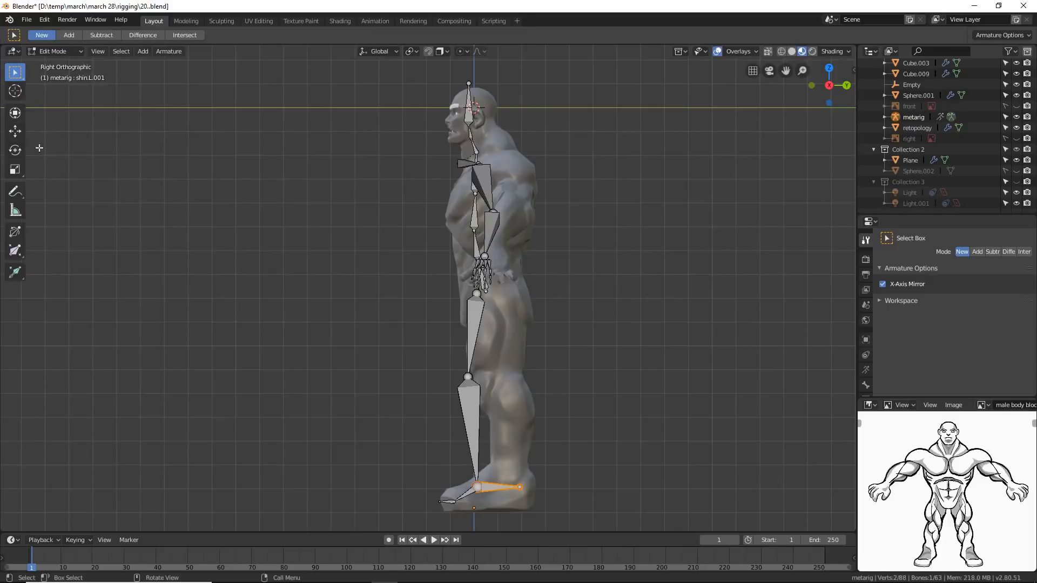
click(17, 131)
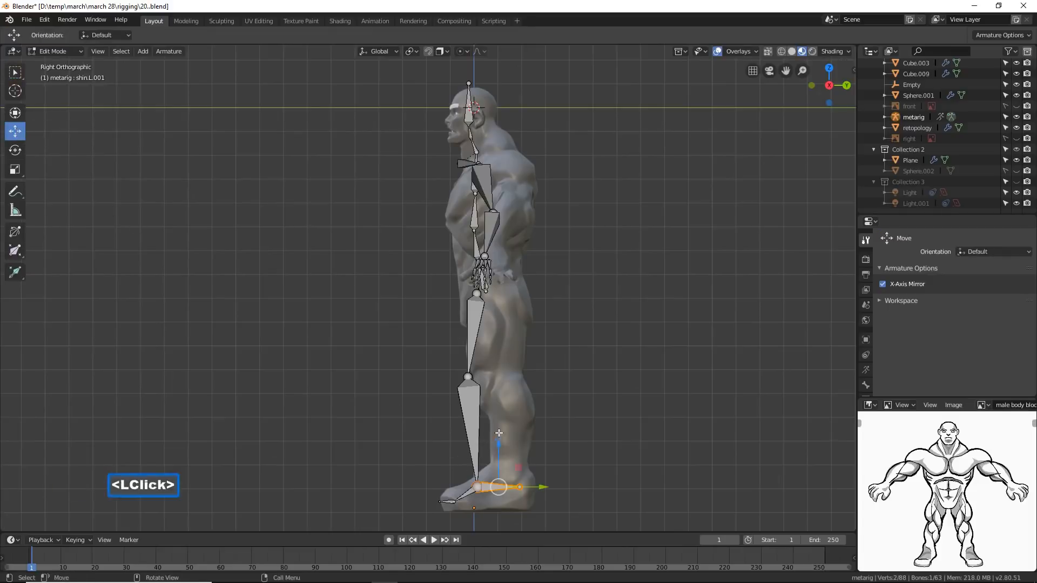
drag(543, 487, 570, 485)
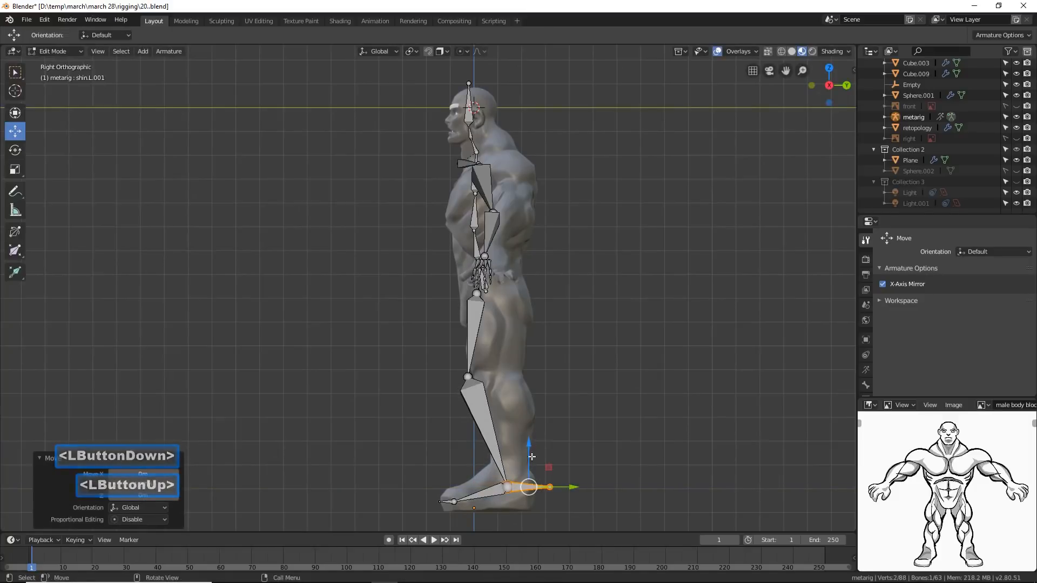
drag(533, 450, 529, 432)
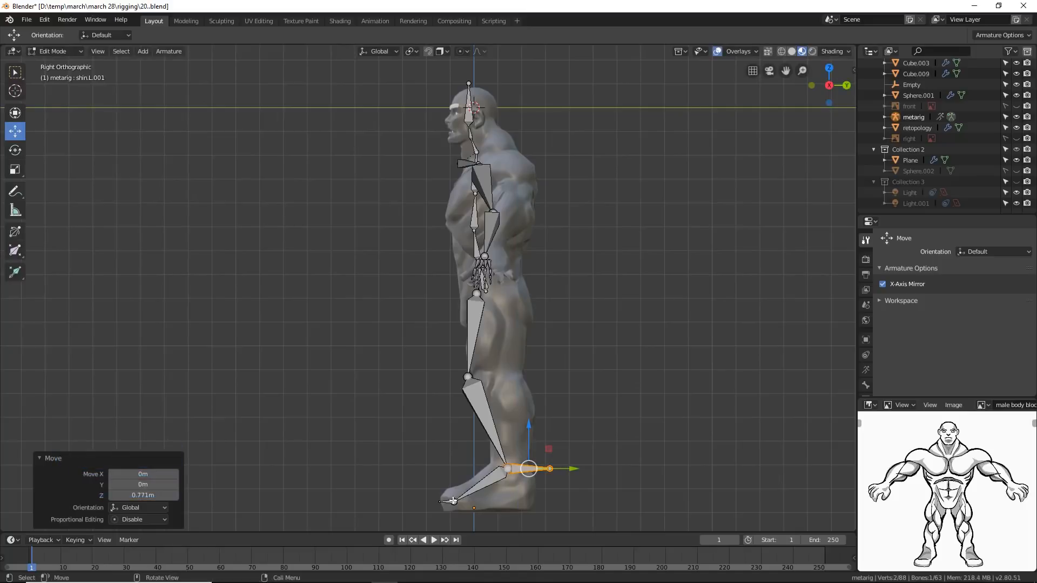
Move the left ball-of-foot joint back and down, and lower the toe tip about 0.2 m along Z onto the mesh's foot.
click(453, 502)
drag(494, 501, 513, 502)
drag(470, 463, 438, 472)
click(441, 502)
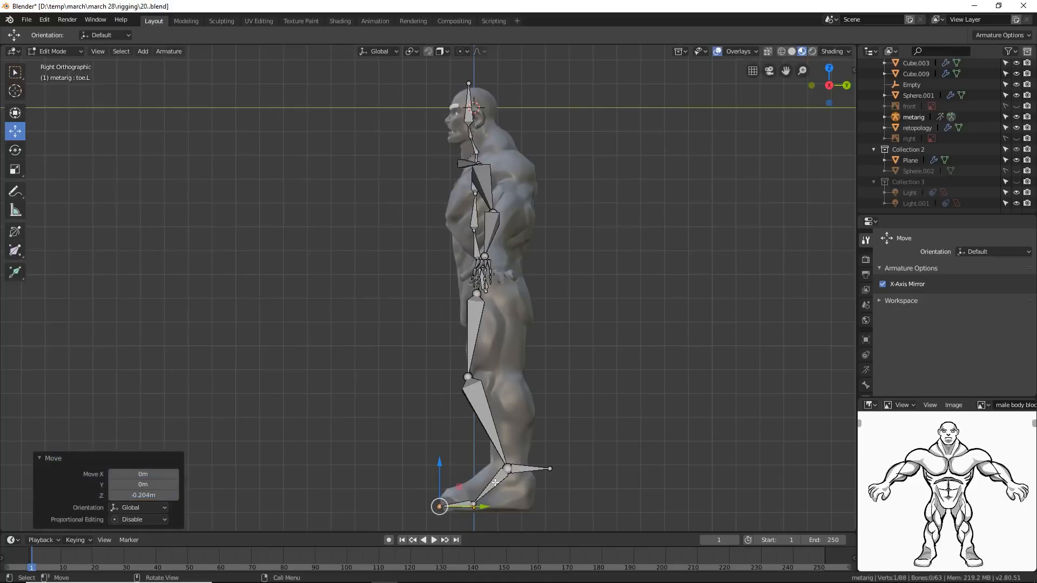
Select the whole left heel bone and nudge it slightly farther back along Y.
click(509, 471)
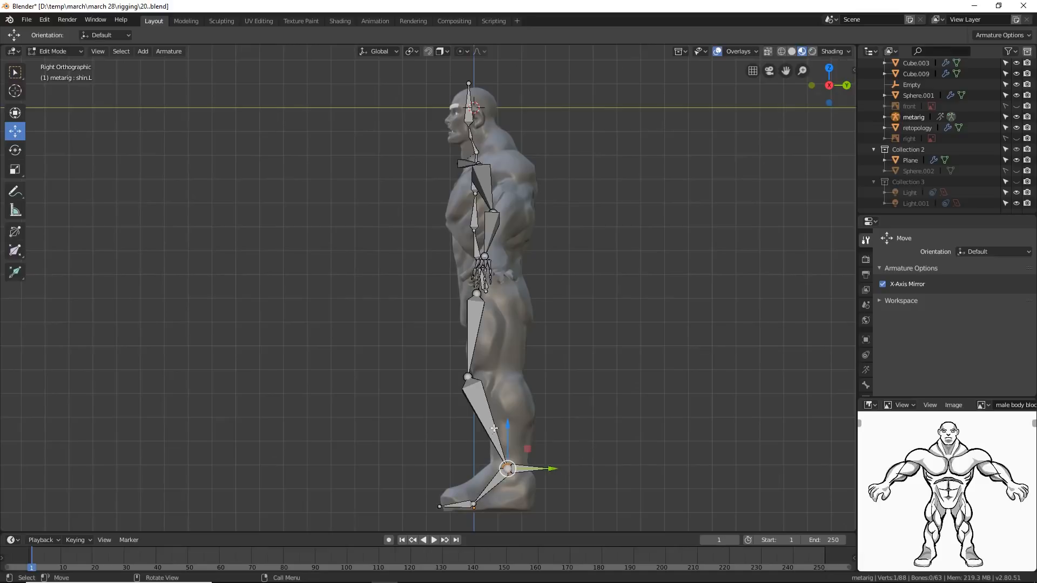
click(494, 428)
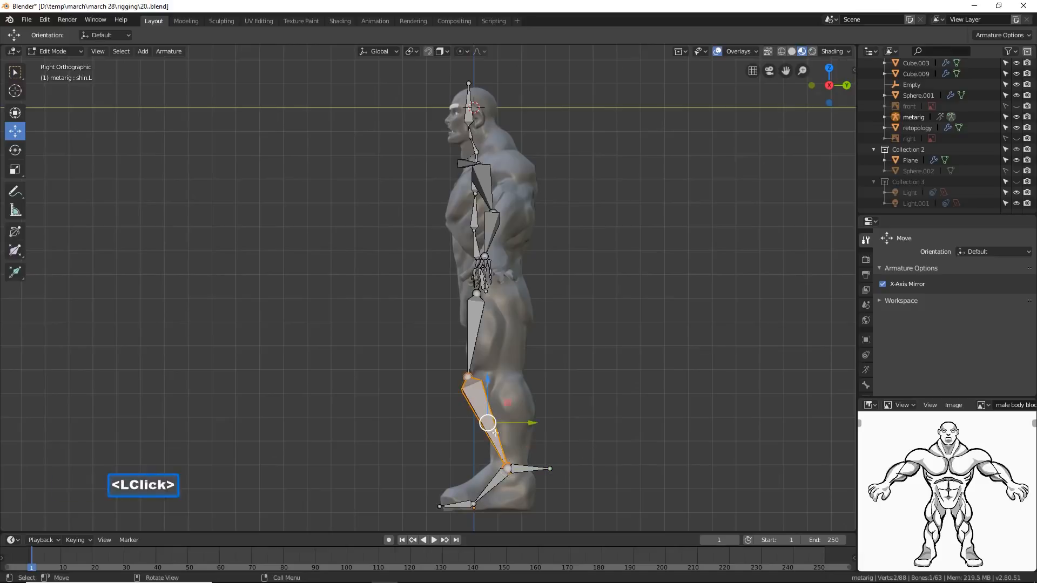
click(507, 468)
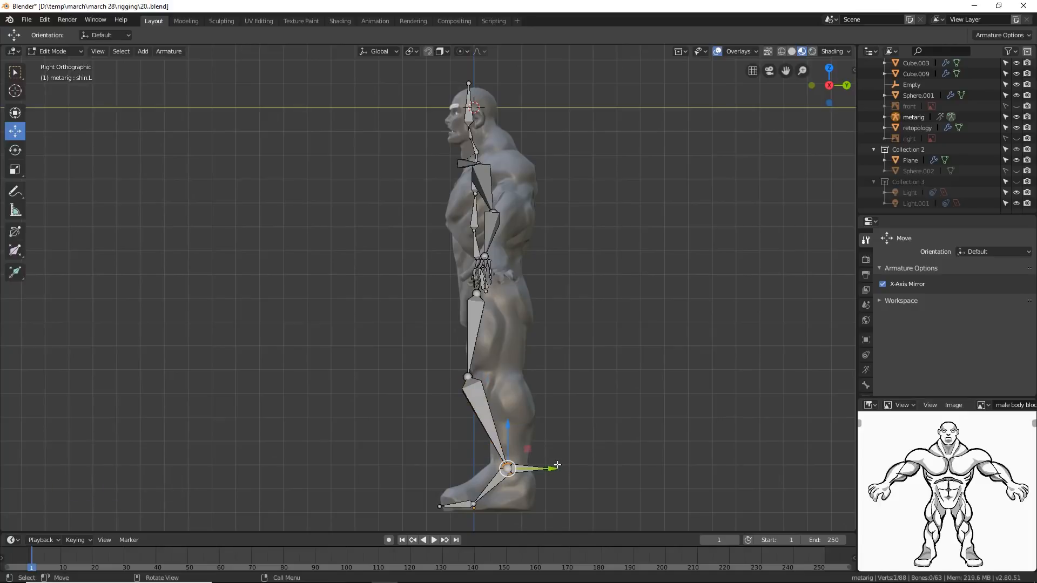
click(16, 72)
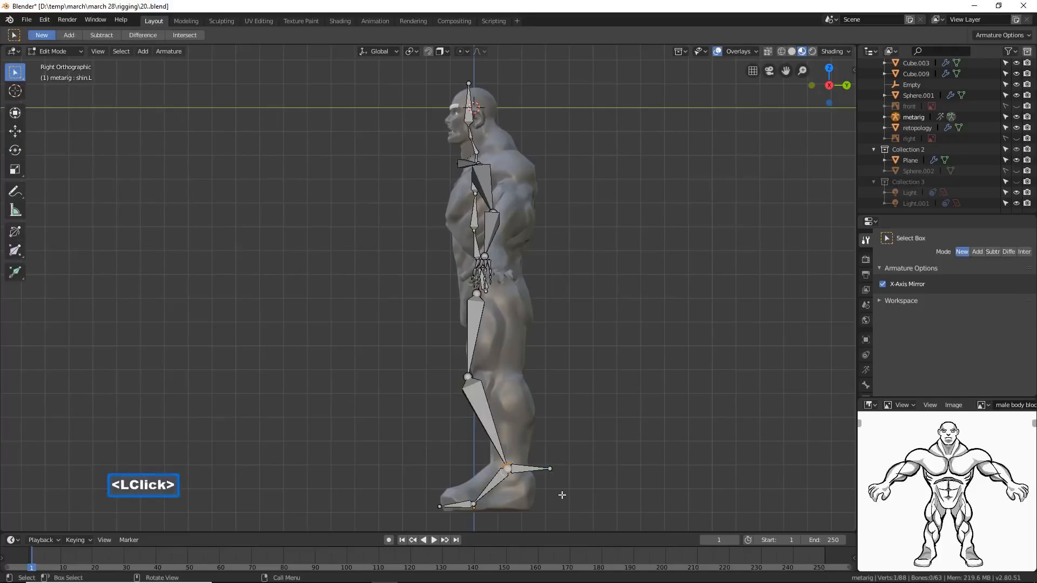
shift+click(525, 469)
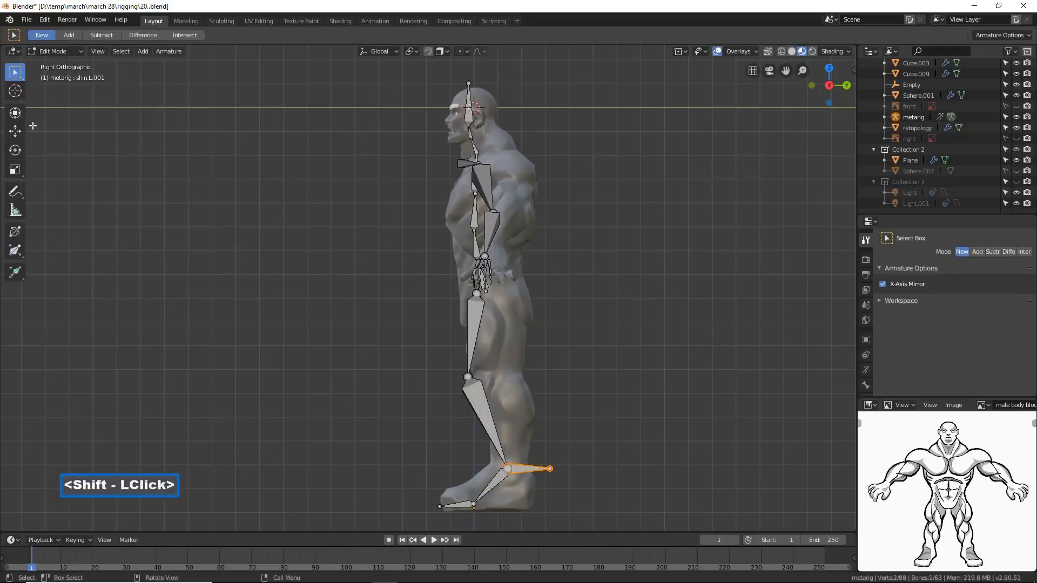
click(15, 131)
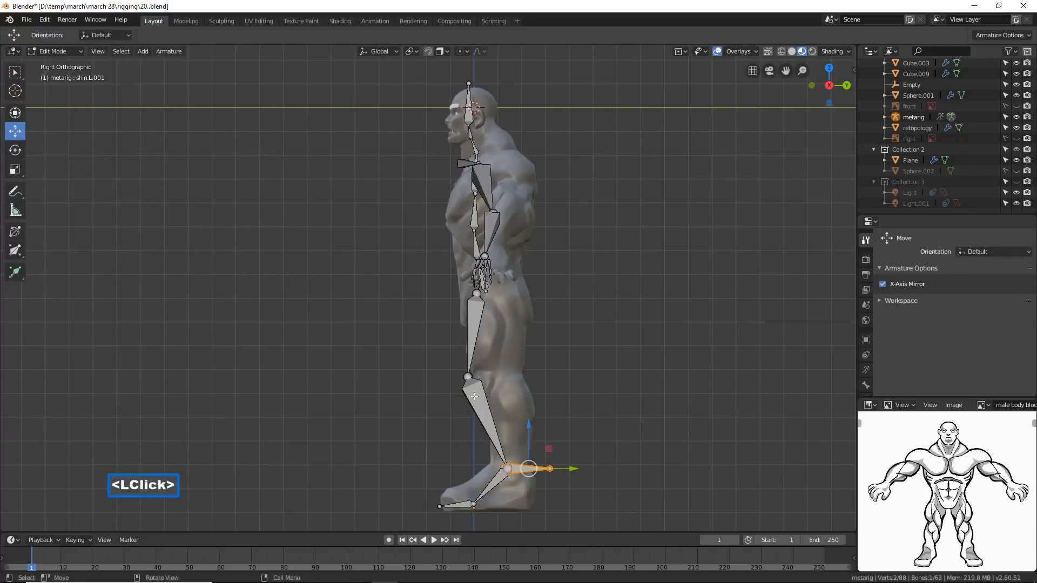
drag(570, 468, 576, 468)
Move the left knee joint back along Y, shift the hip joint about 0.82 m back, and save the file as 21..blend.
click(467, 375)
drag(469, 375, 529, 380)
click(474, 293)
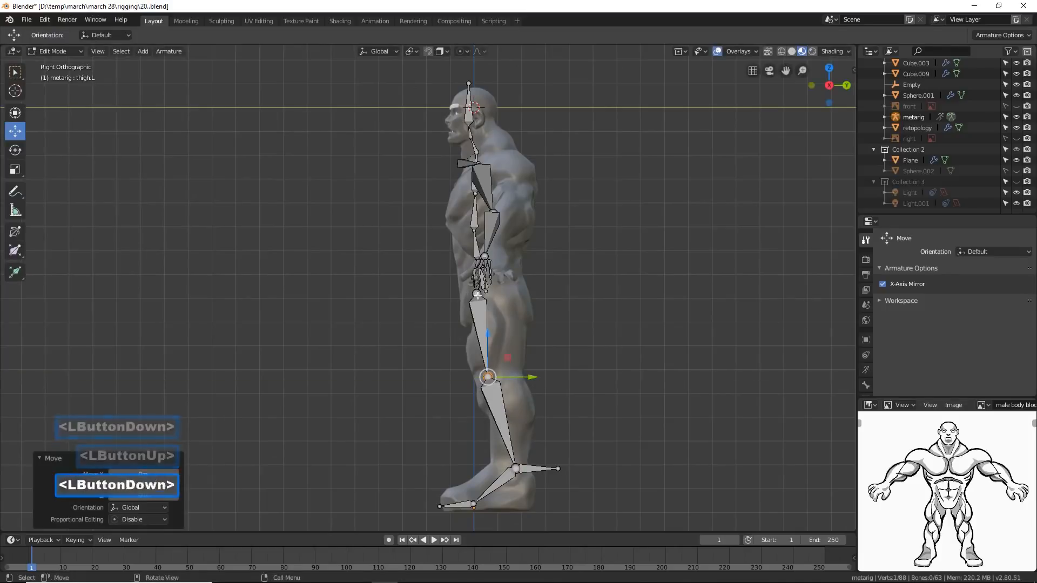
drag(519, 295, 532, 354)
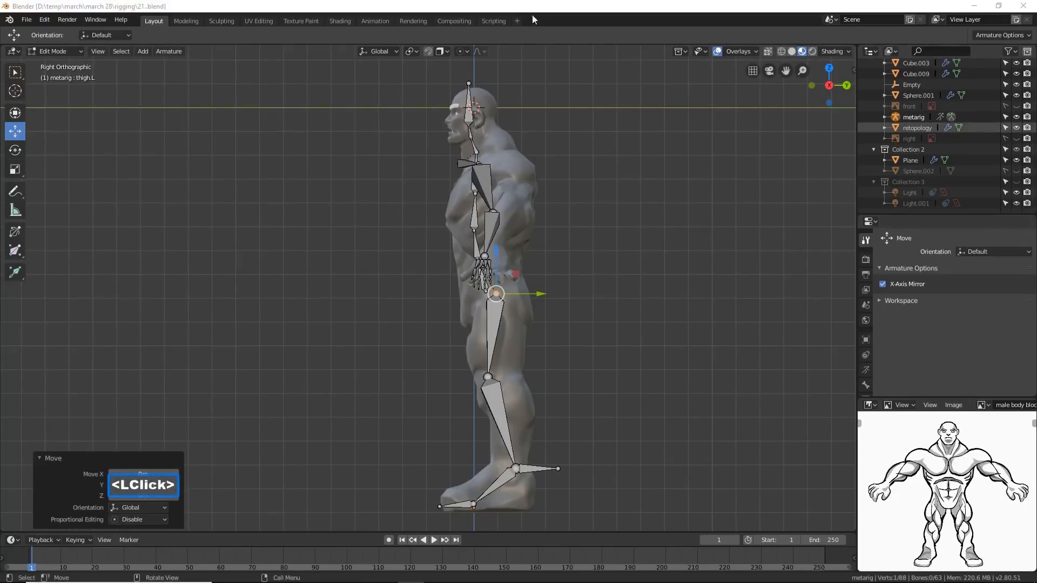
click(533, 17)
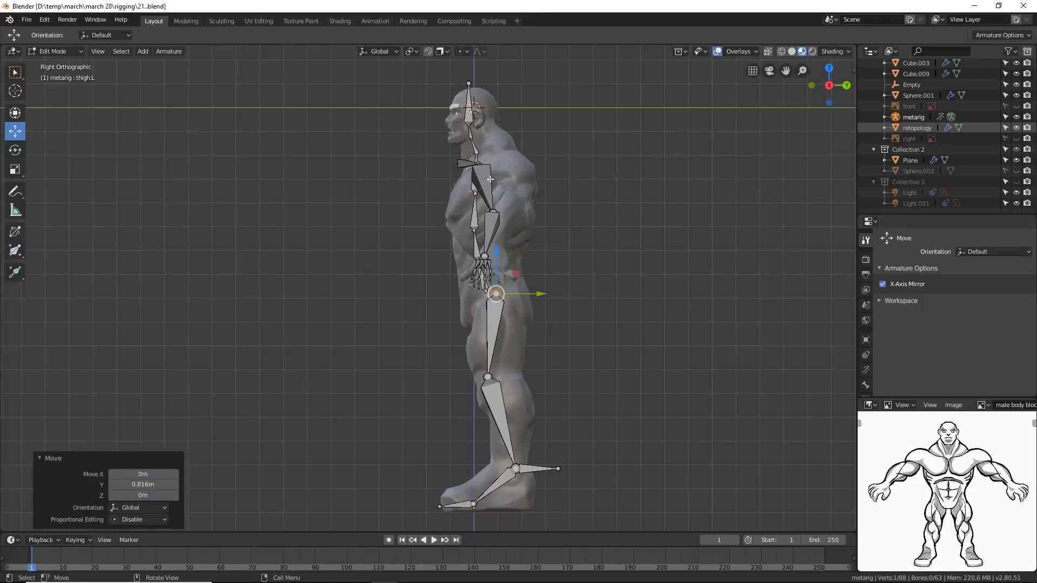
Lasso-select the left arm and hand bones, move them about 1.34 m back along Y in the right view, and save as 23..blend.
middle_drag(360, 232, 539, 213)
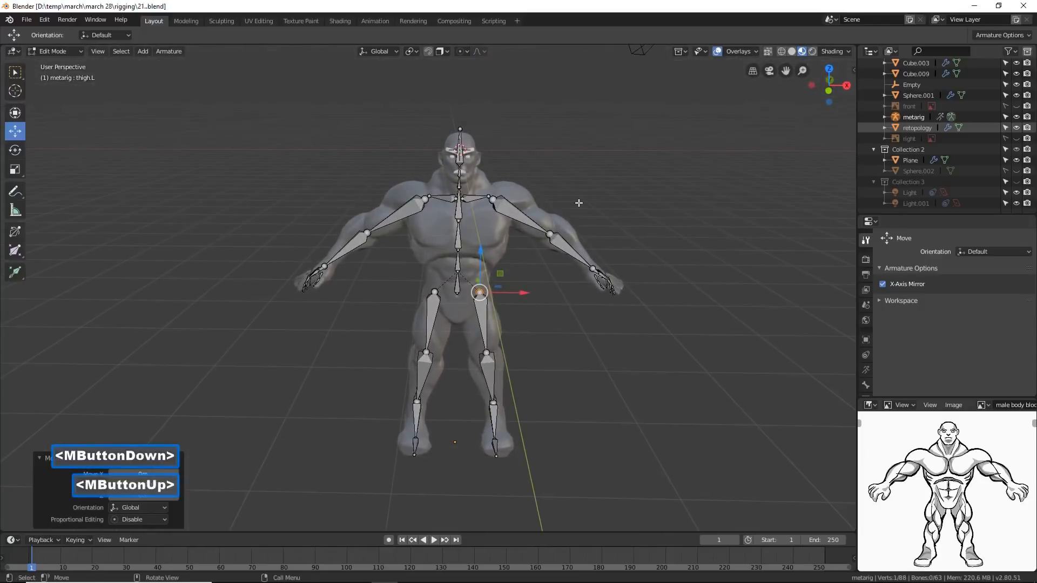
mouse_move(581, 187)
ctrl+right_down()
mouse_move(488, 198)
mouse_move(640, 300)
mouse_move(677, 285)
ctrl+right_up()
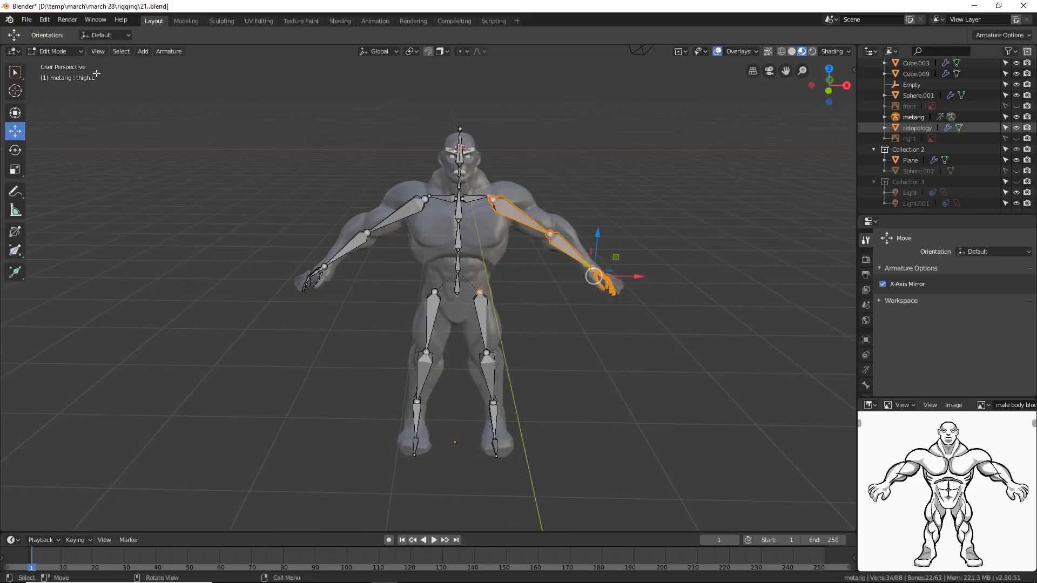
click(100, 51)
mouse_move(131, 154)
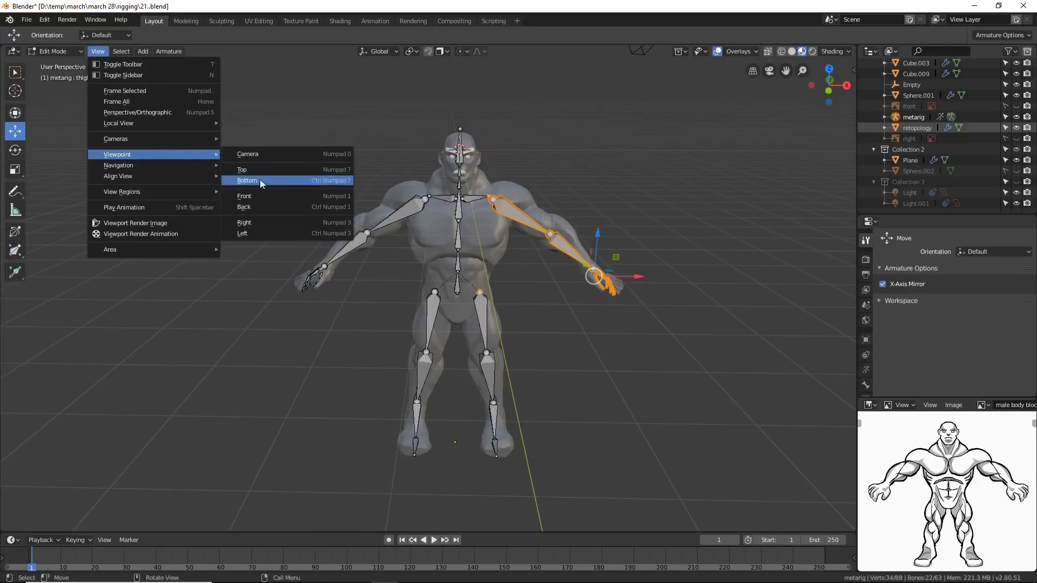
click(273, 218)
drag(686, 273, 717, 278)
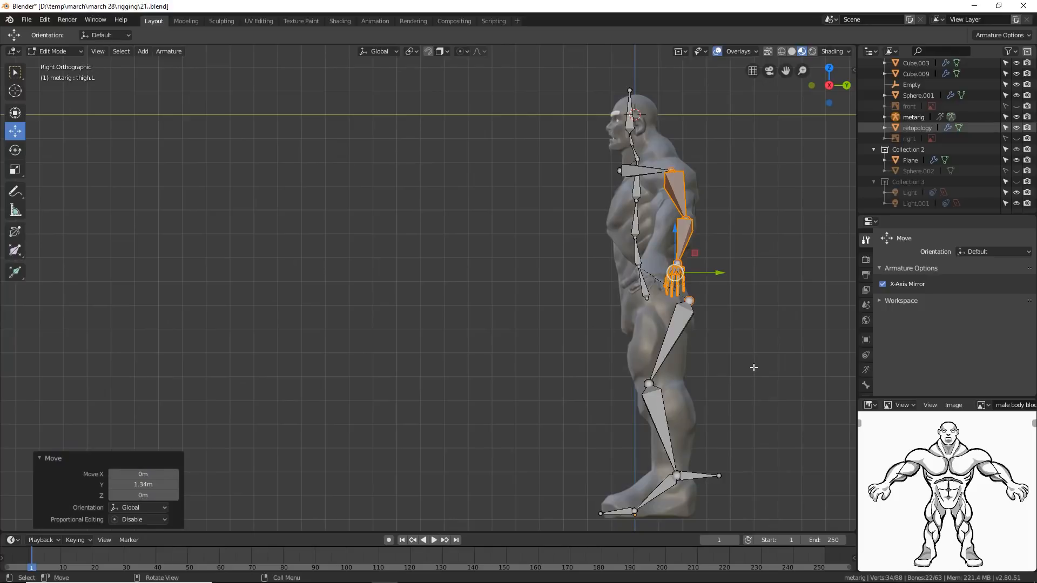
click(761, 383)
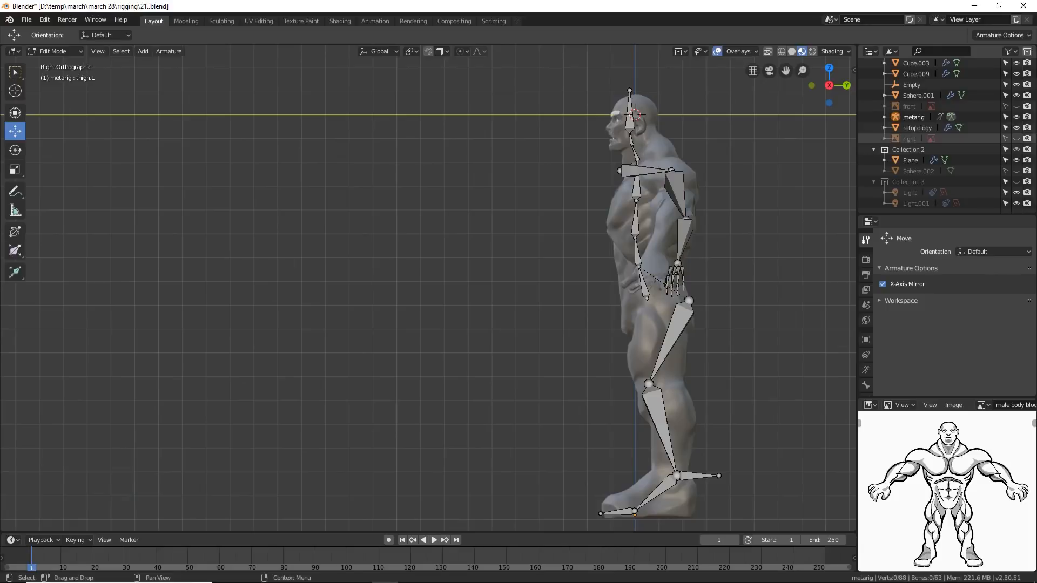
click(644, 136)
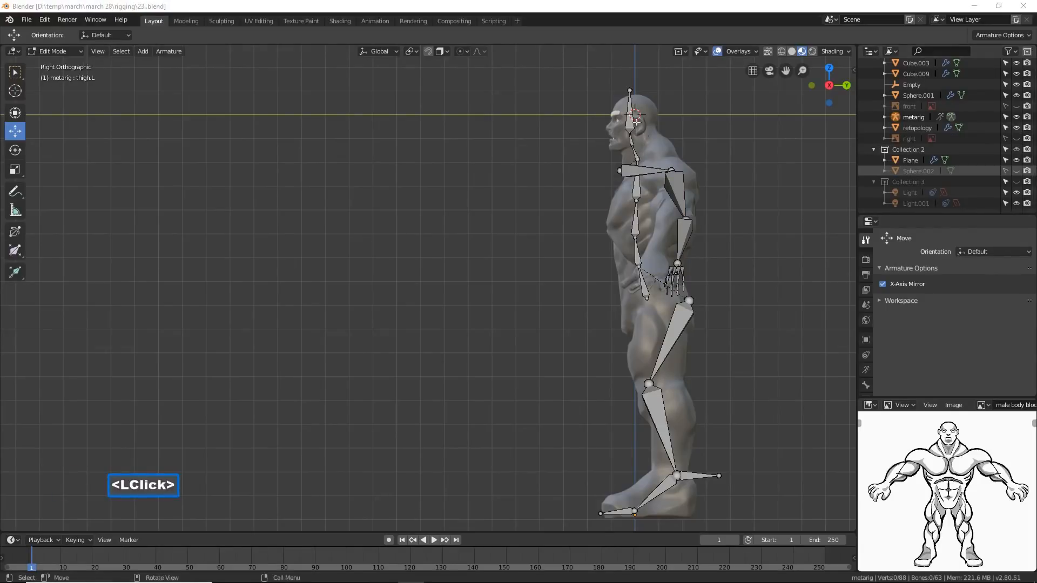
click(620, 8)
Move the inner end of the left shoulder bone outward from the spine and back along Y, and save the file as 24..blend.
middle_drag(522, 254, 541, 135)
click(500, 107)
middle_drag(501, 107, 545, 179)
drag(530, 92, 559, 110)
middle_drag(554, 187, 593, 140)
drag(566, 95, 560, 95)
middle_drag(571, 95, 473, 171)
middle_drag(560, 212, 571, 247)
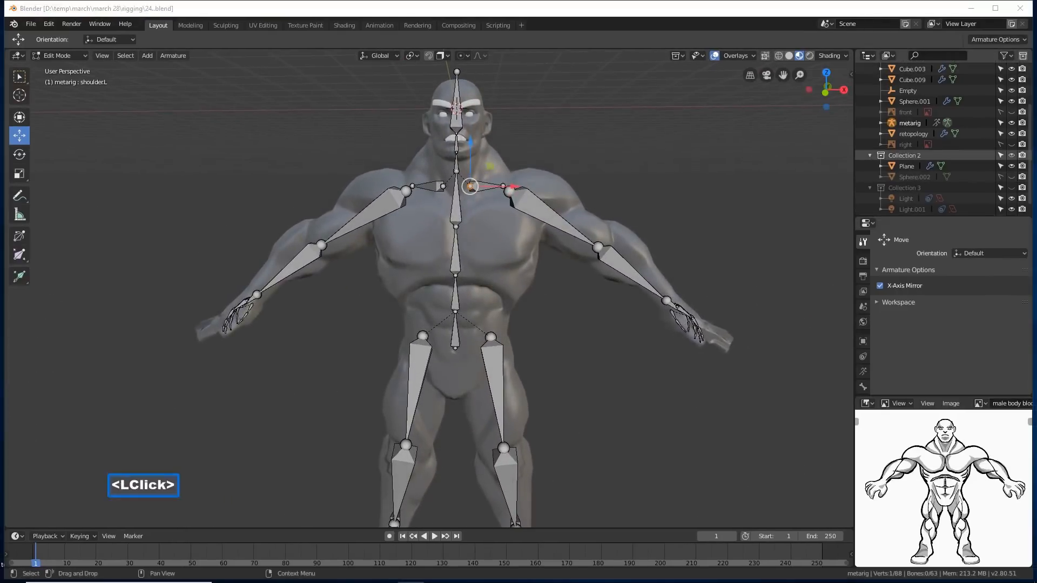
click(675, 222)
In the right orthographic view, move the left hip joint forward along Y and about 0.39 m up along Z.
middle_drag(676, 222, 562, 225)
key(KP_3)
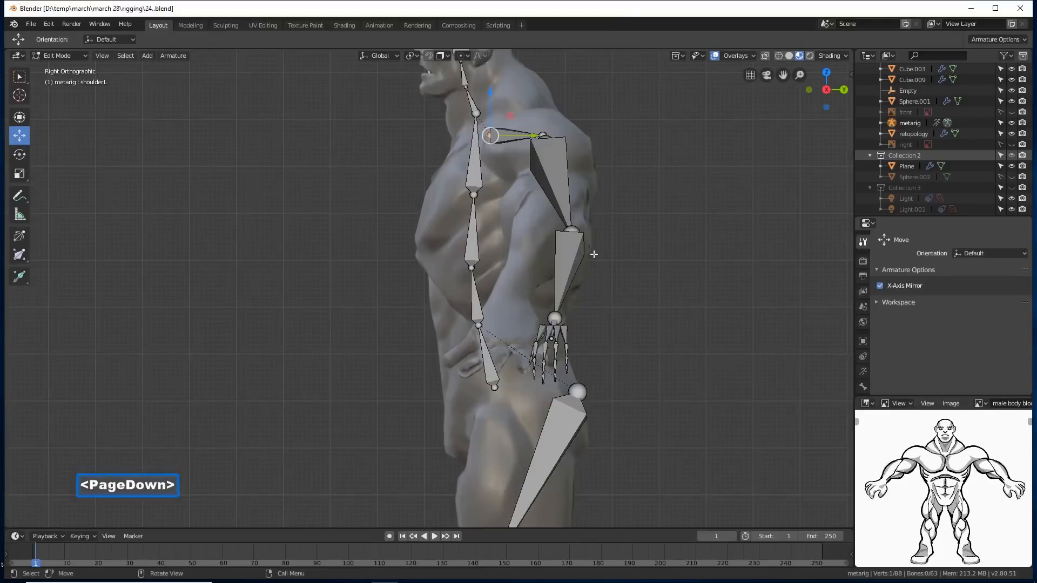
scroll(594, 254, down, 2)
ctrl+middle_drag(609, 250, 591, 278)
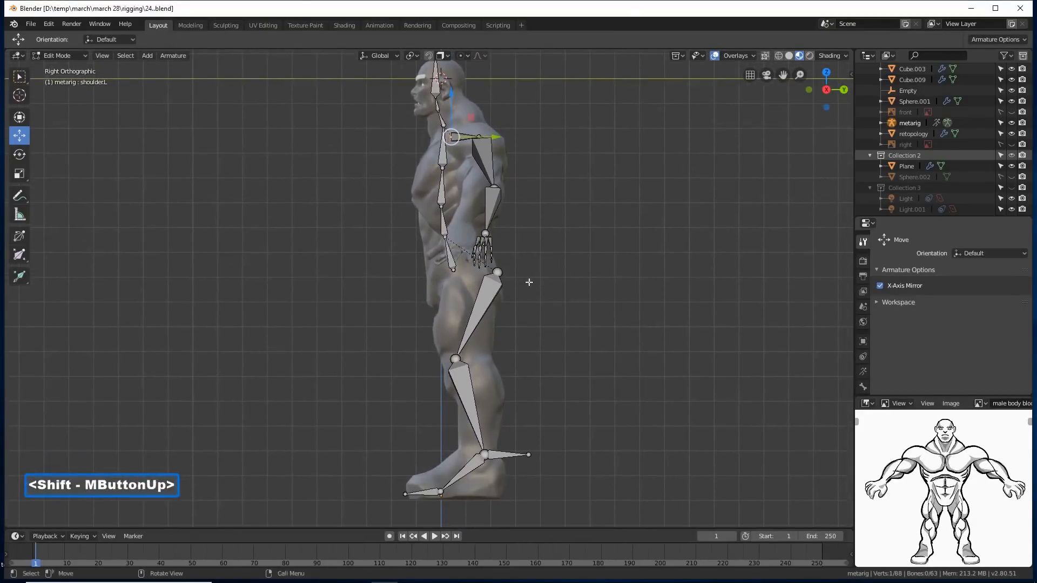
click(499, 279)
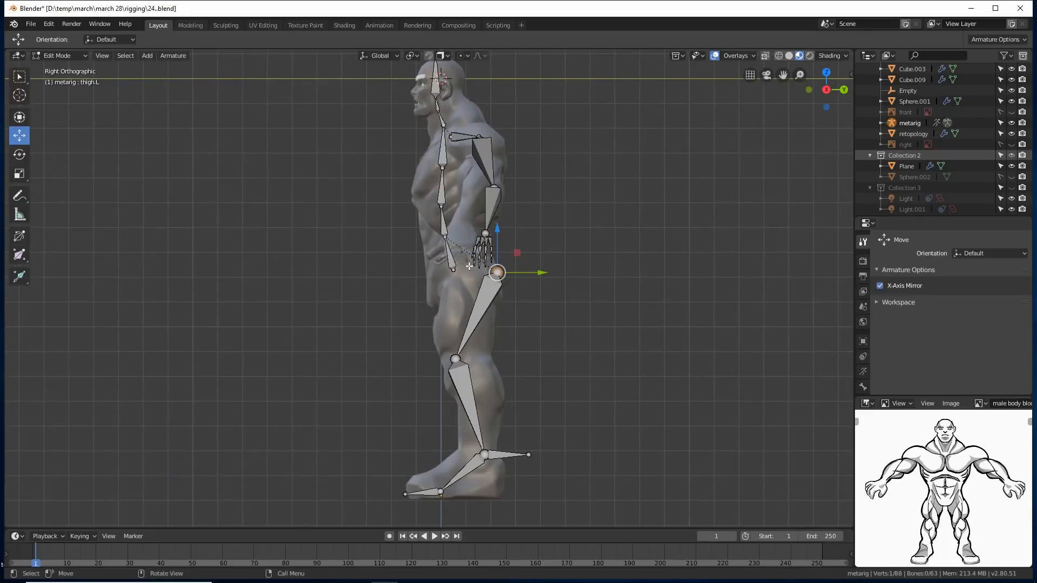
drag(543, 272, 514, 272)
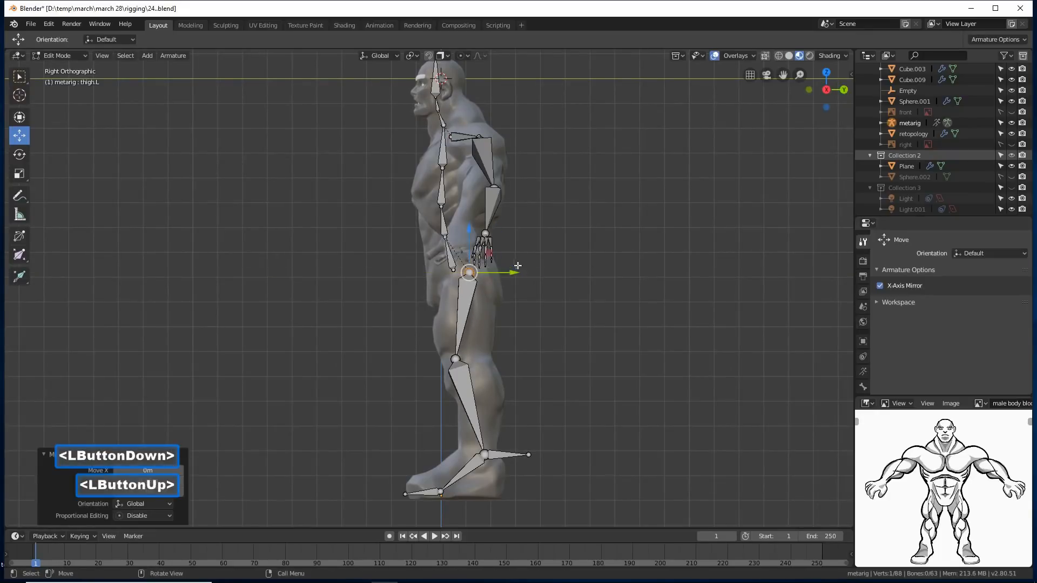
drag(474, 241, 470, 228)
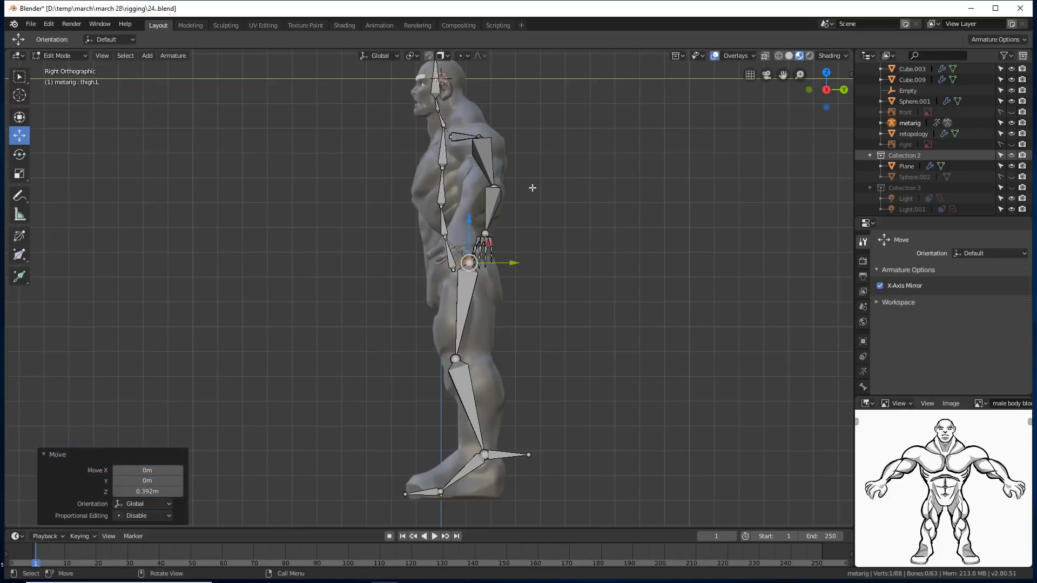
Move the spine joint at the base of the neck slightly back along Y in the right orthographic view.
shift+middle_drag(562, 167, 564, 270)
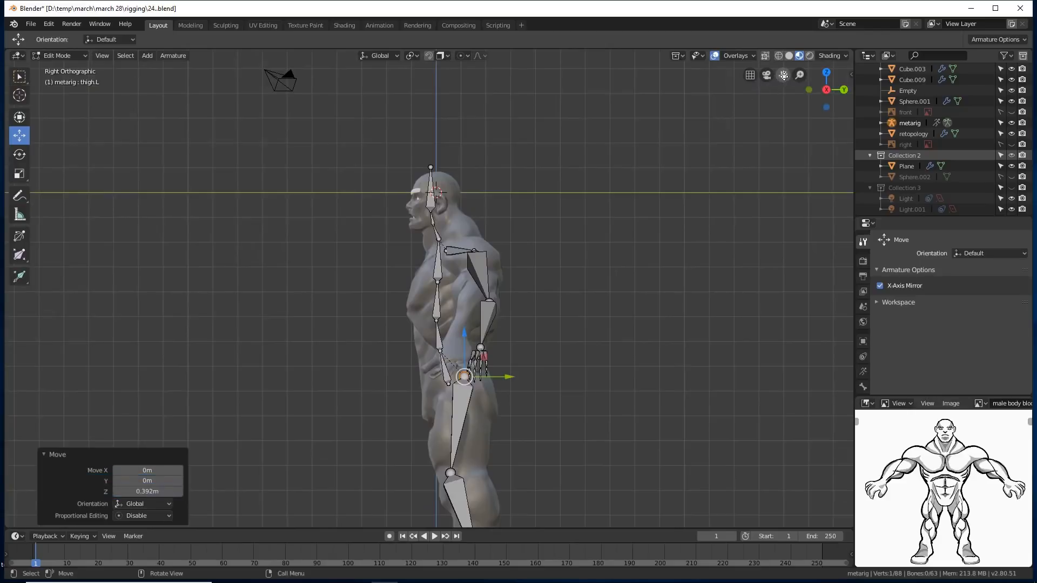
drag(783, 76, 759, 103)
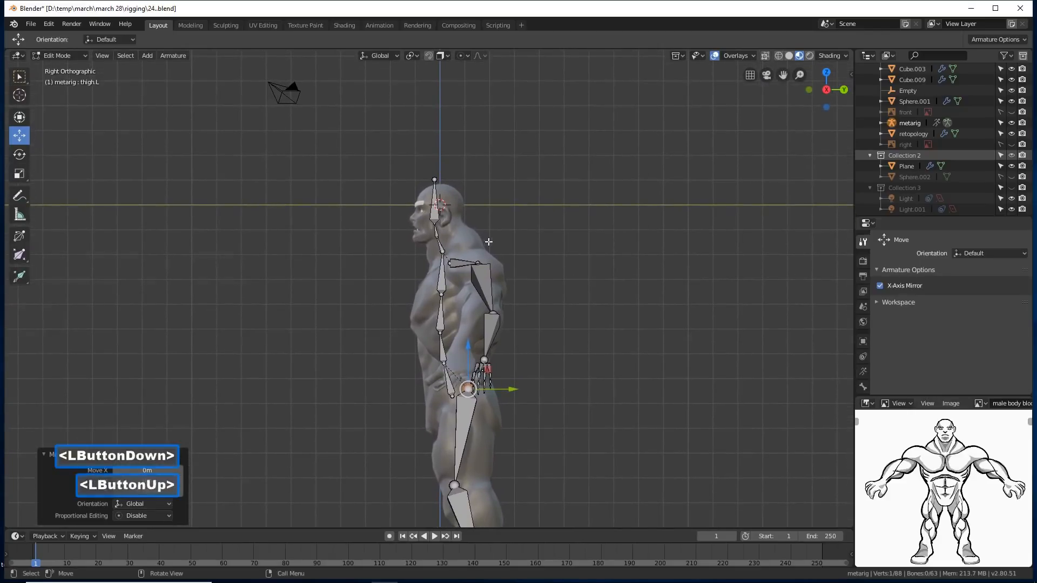
ctrl+middle_drag(542, 275, 554, 217)
drag(799, 74, 676, 178)
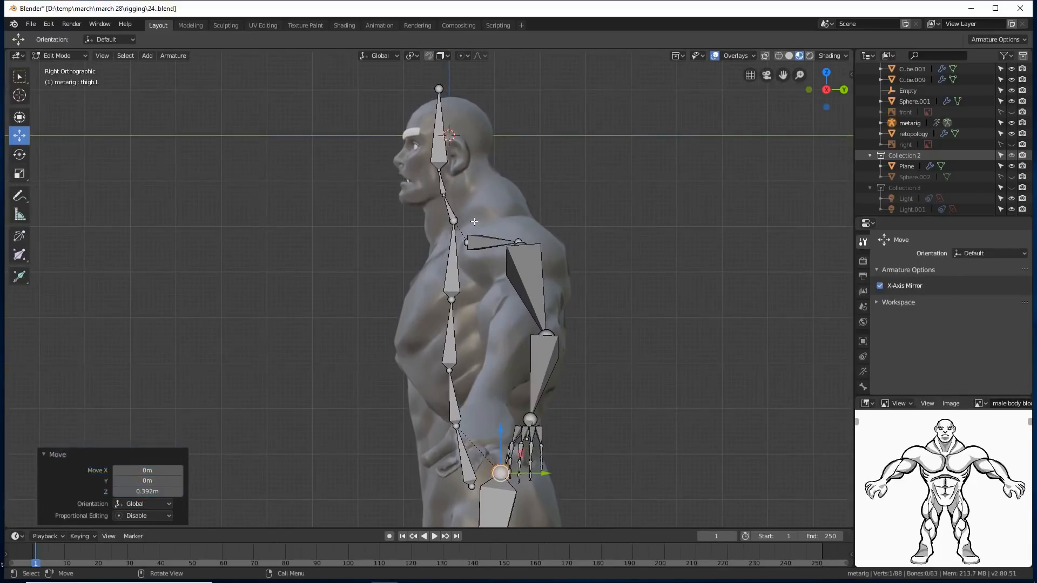
click(454, 225)
drag(491, 221, 503, 222)
Select the middle neck joint and move it back along Y in the right orthographic view.
click(444, 201)
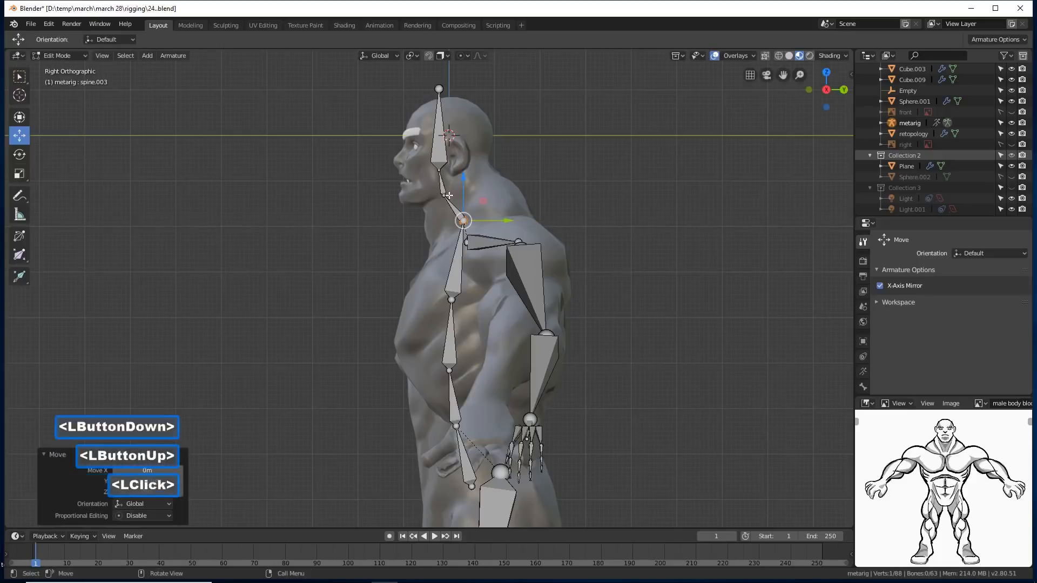
click(443, 199)
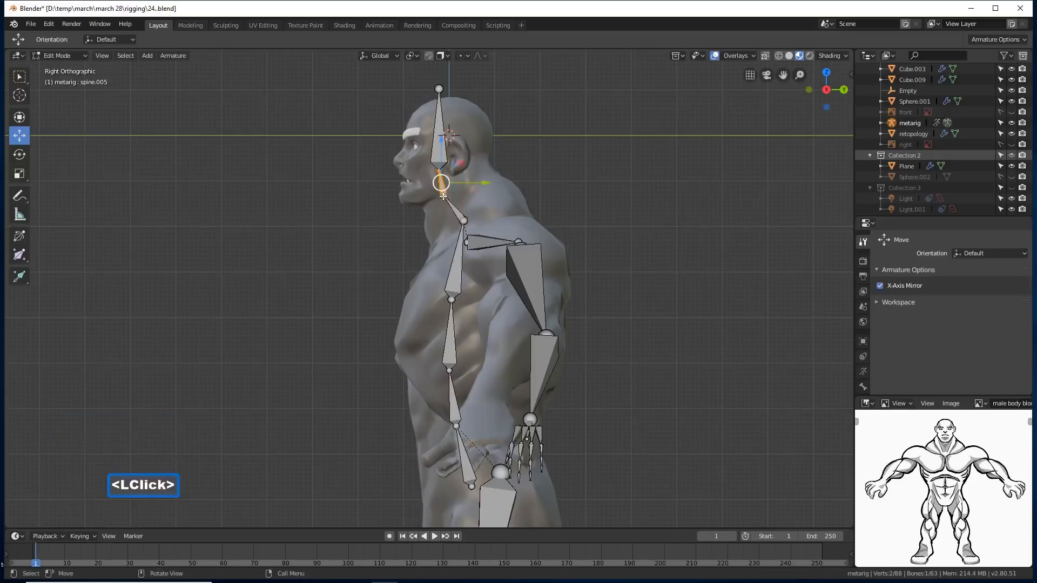
click(443, 198)
drag(483, 196, 495, 193)
Move the joint at the base of the head bone down along Z and back along Y.
click(439, 172)
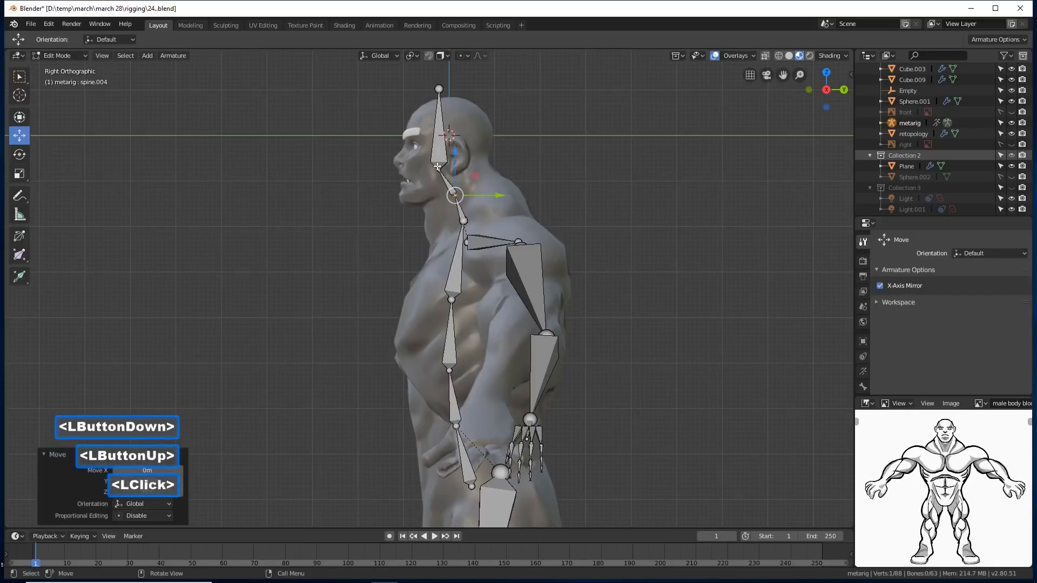
click(439, 173)
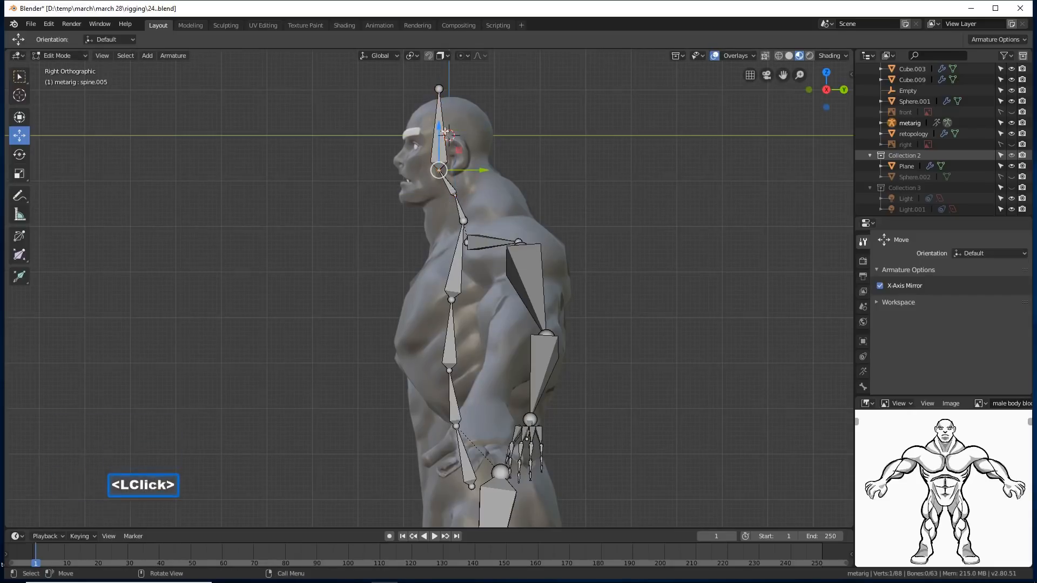
drag(440, 127, 442, 141)
drag(483, 189, 505, 179)
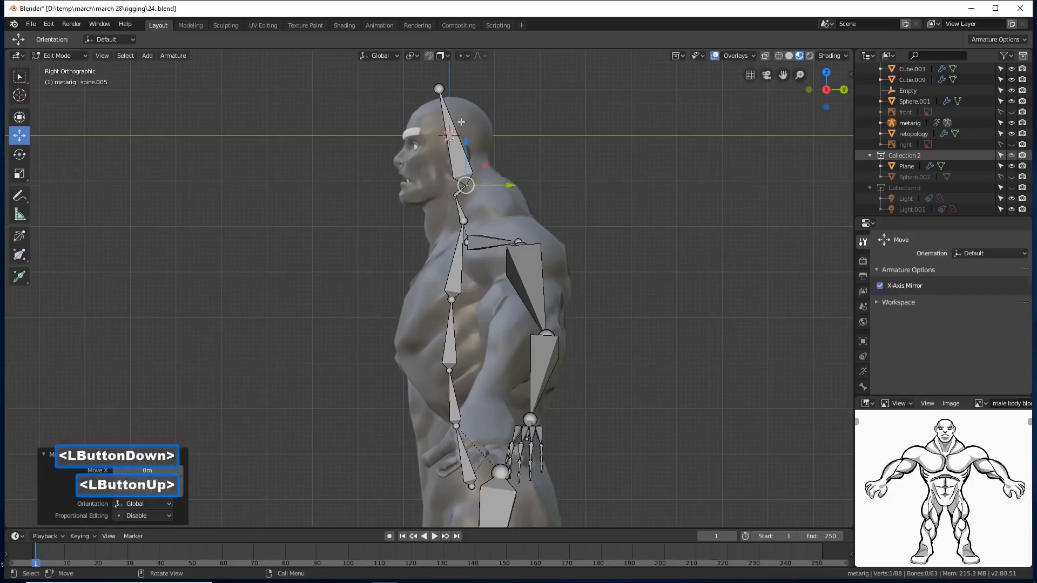
Move the tip of the head bone down along Z and forward along Y, and save the file as 25..blend.
click(440, 90)
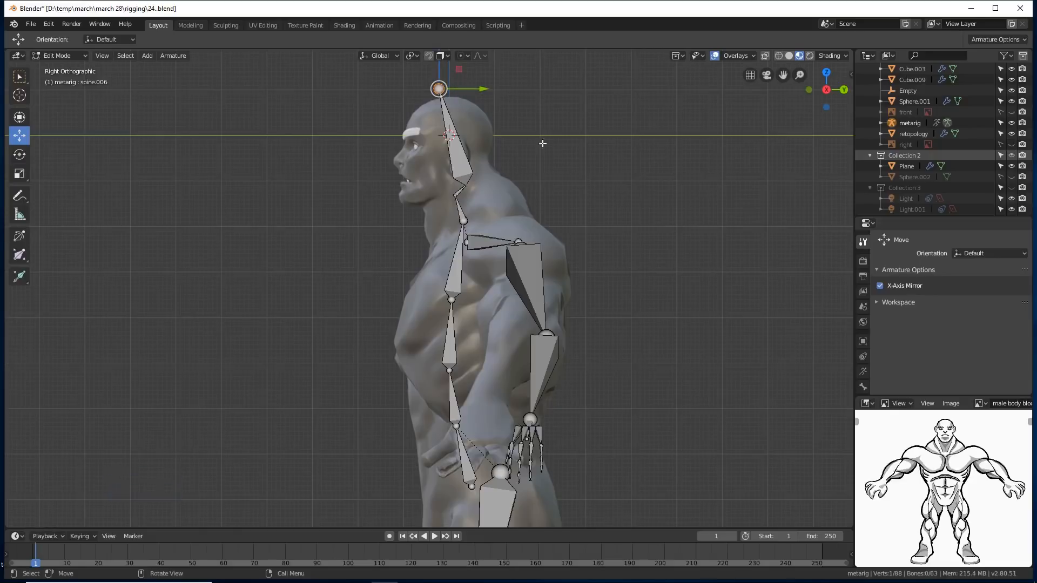
shift+middle_drag(555, 154, 558, 200)
drag(444, 93, 444, 112)
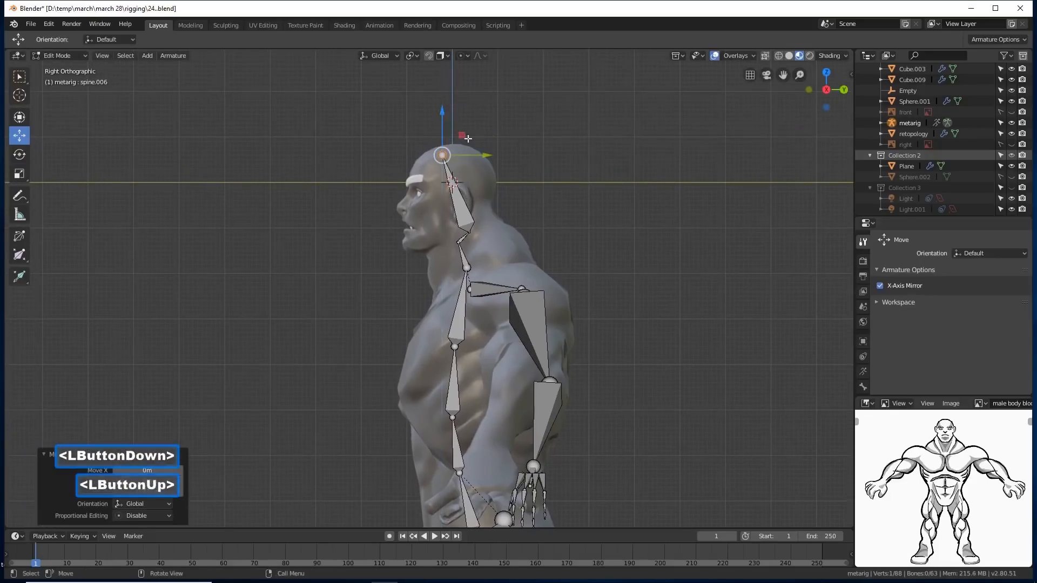
drag(480, 155, 468, 156)
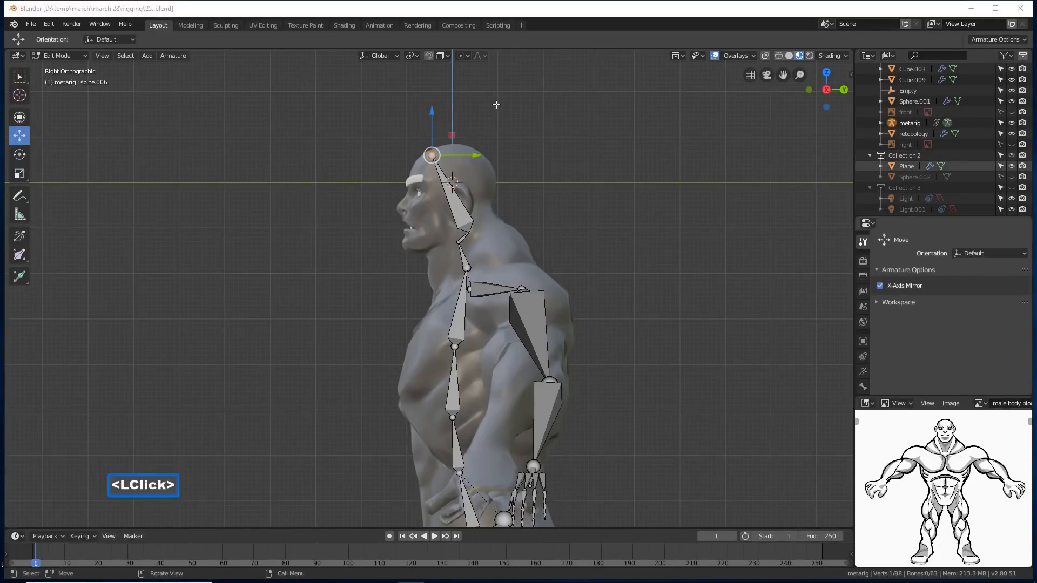
click(572, 207)
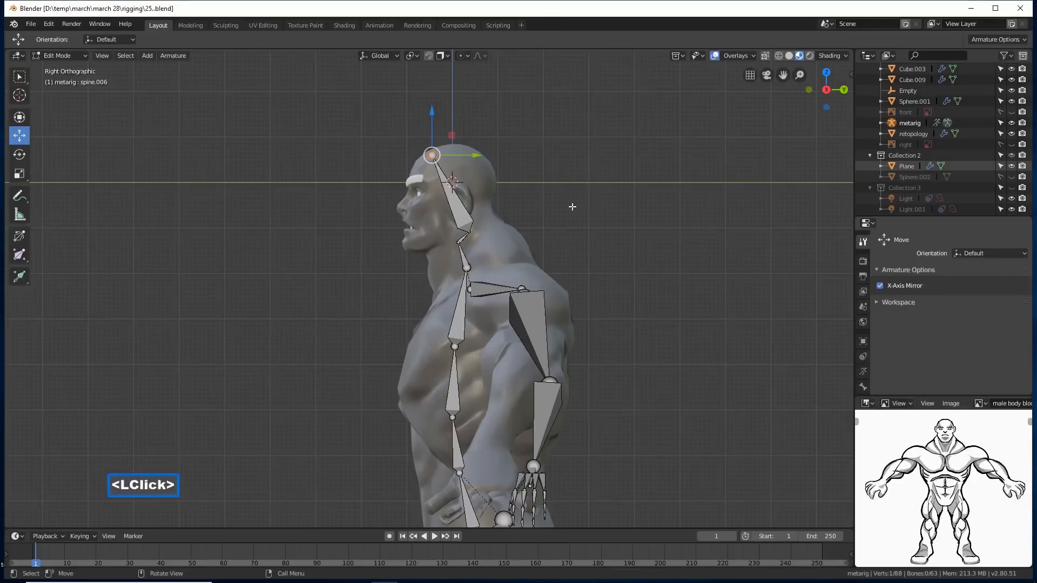
Dissolve the short neck bones so the head bone joins the upper spine directly, and save the file as 26..blend.
click(463, 237)
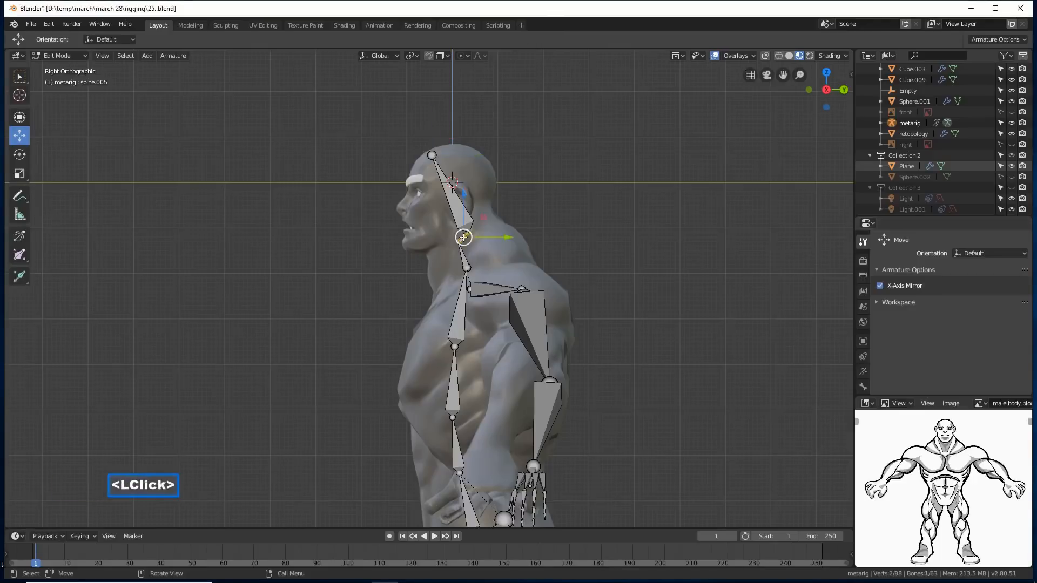
key(x)
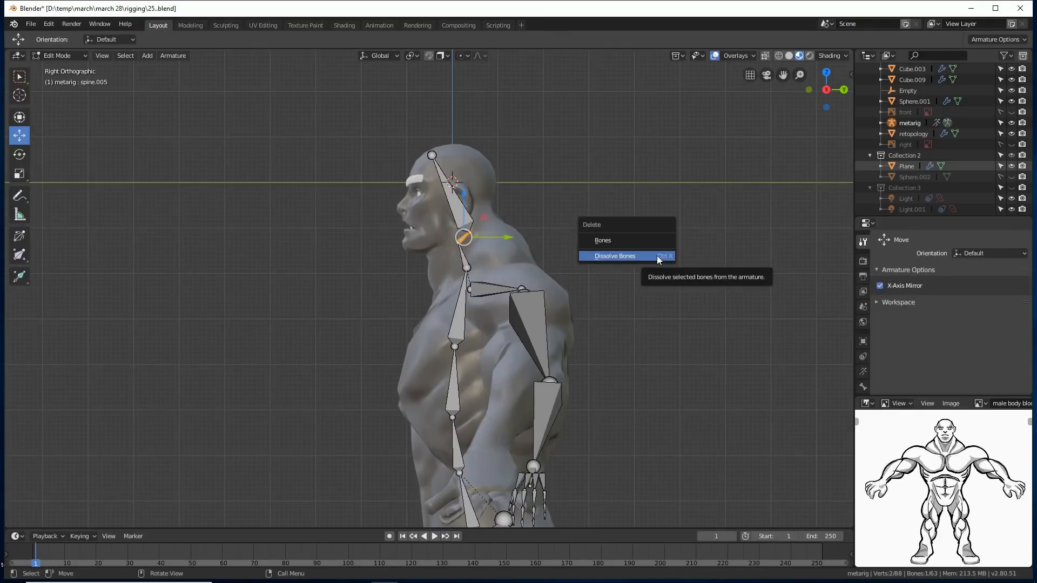
click(651, 254)
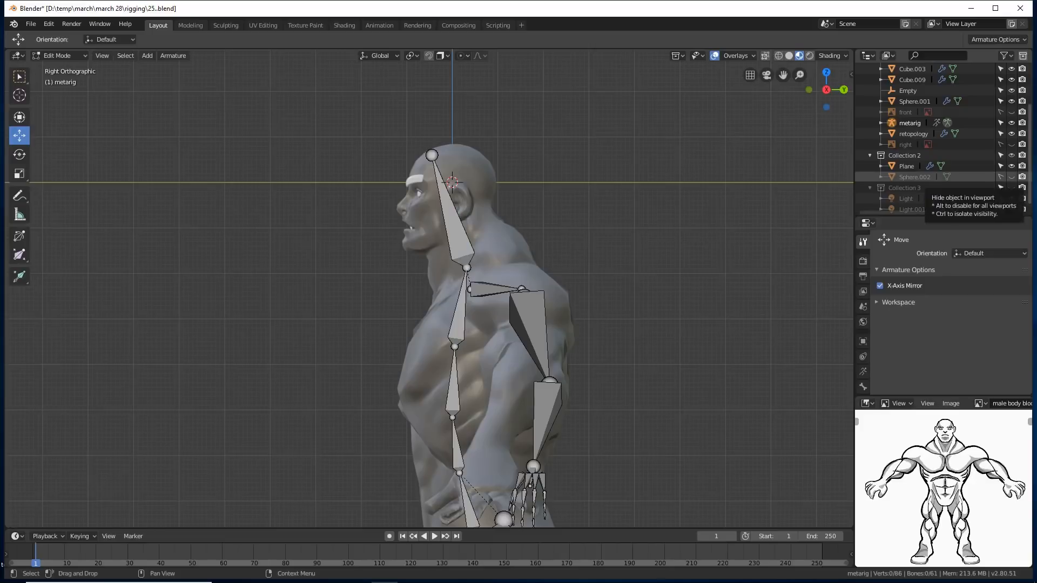
click(645, 162)
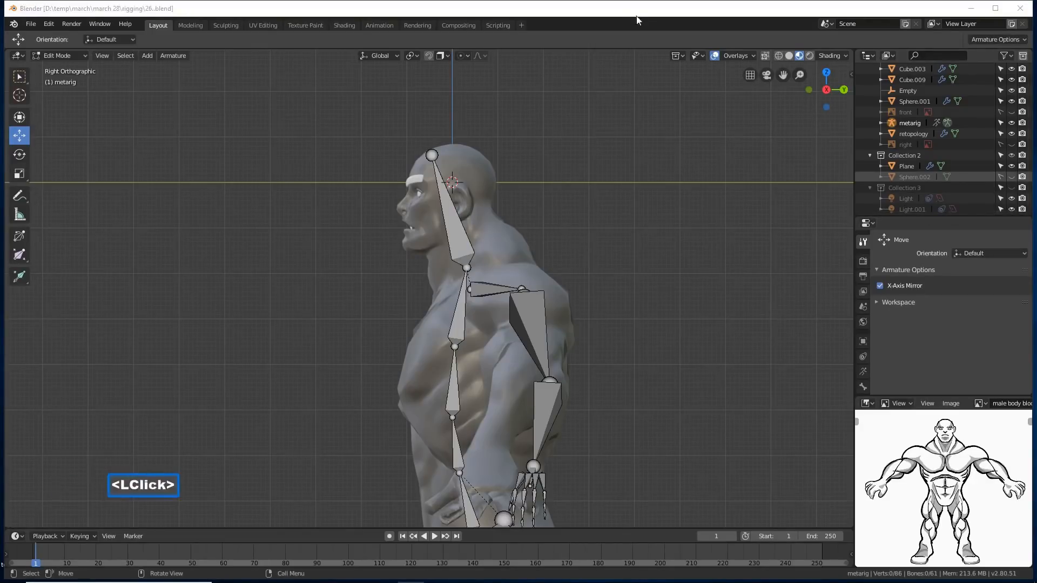
Move the joint between the upper spine bone and the head bone about 0.83 m up along Z.
click(543, 226)
click(471, 268)
drag(469, 234, 469, 194)
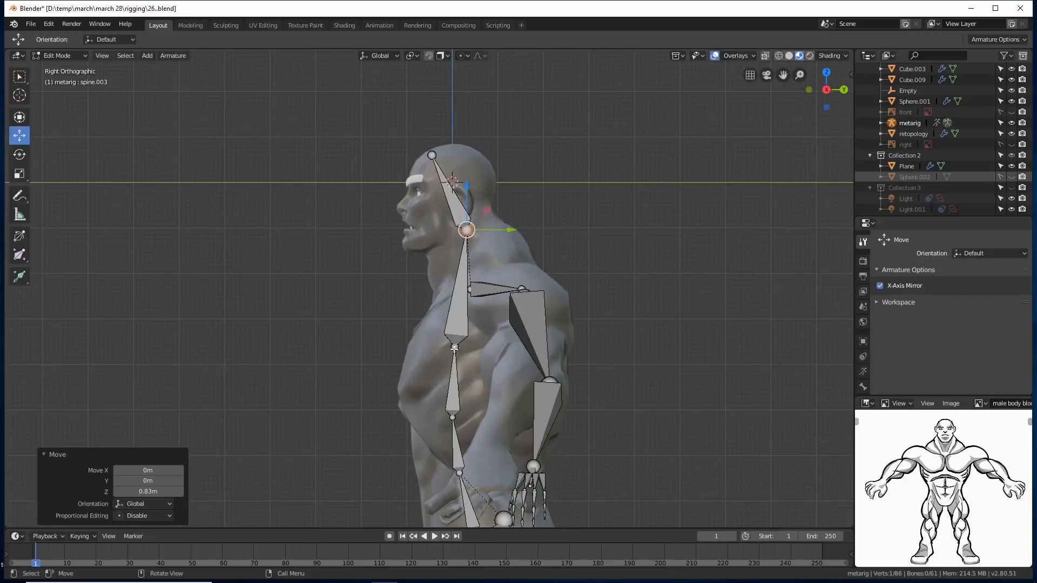
Move the chest spine joint up along Z to shoulder level and slightly back along Y, and save as 27..blend.
click(455, 347)
drag(452, 309, 455, 263)
drag(496, 301, 462, 247)
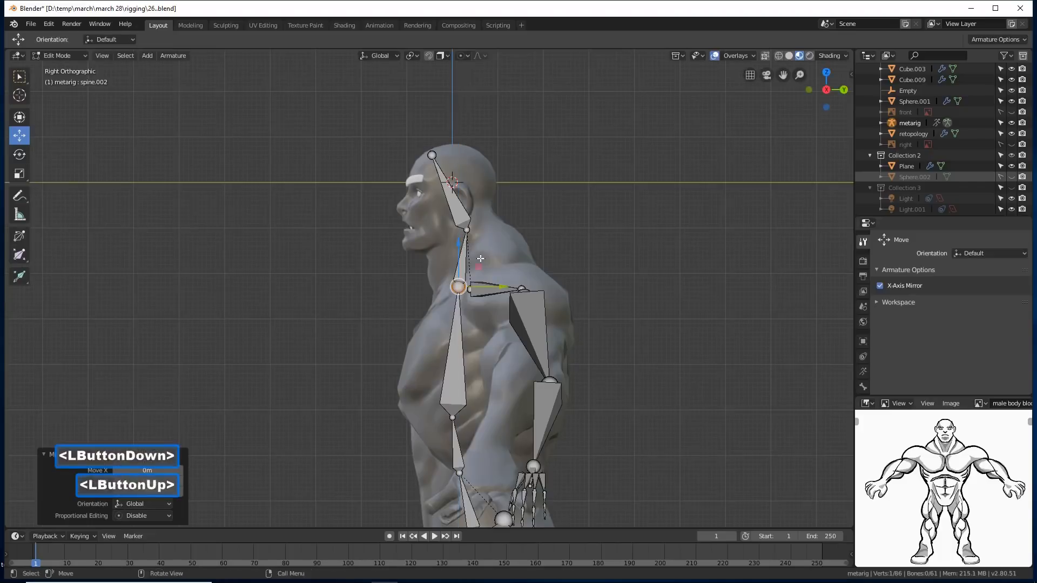
click(498, 283)
middle_drag(471, 275, 567, 319)
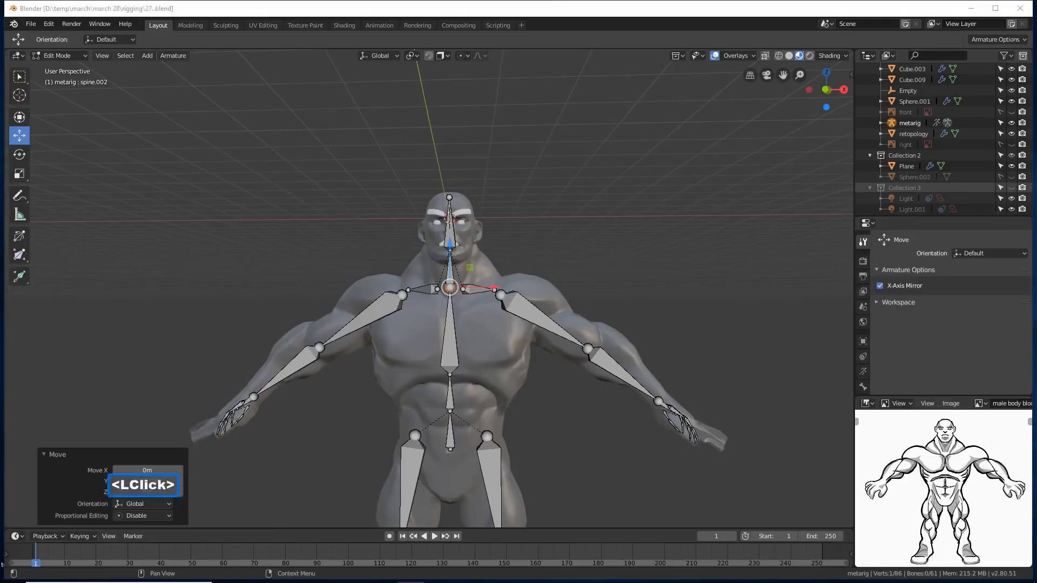
click(551, 14)
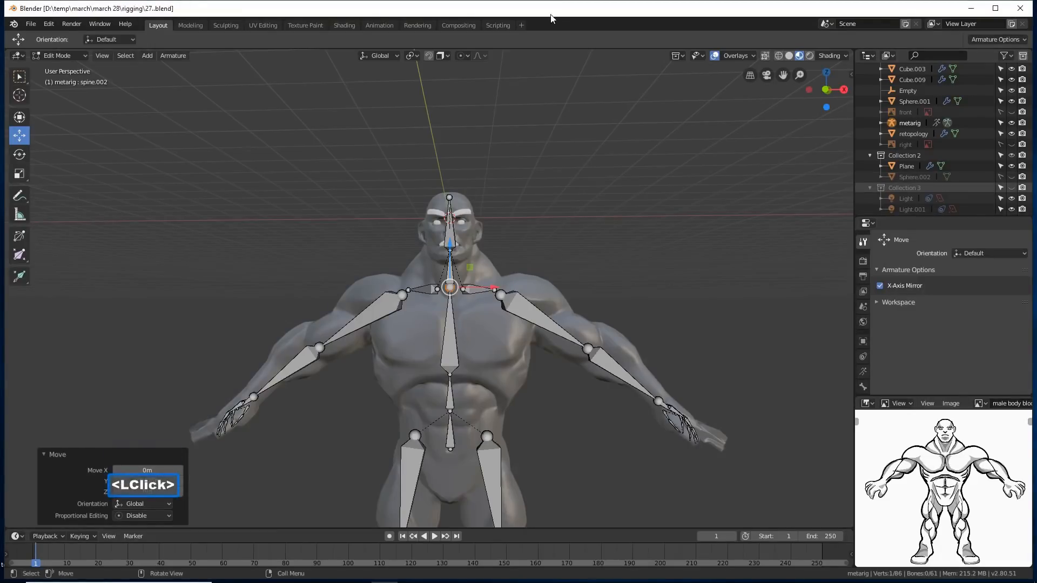
In the front orthographic view, move the left hip joint down along Z.
key(KP_1)
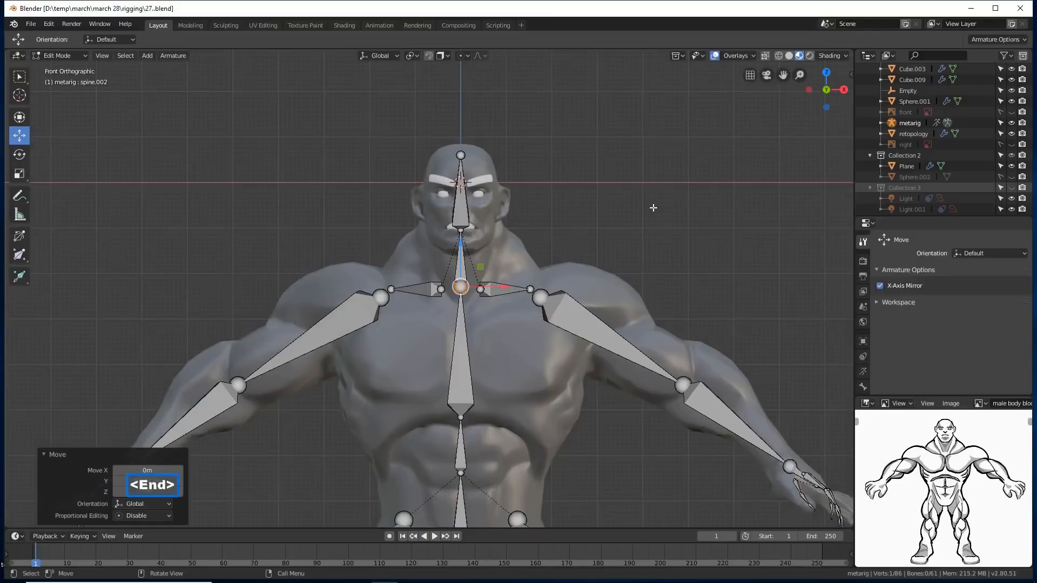
key(ctrl)
shift+middle_drag(668, 335, 585, 264)
click(468, 293)
drag(470, 256, 477, 304)
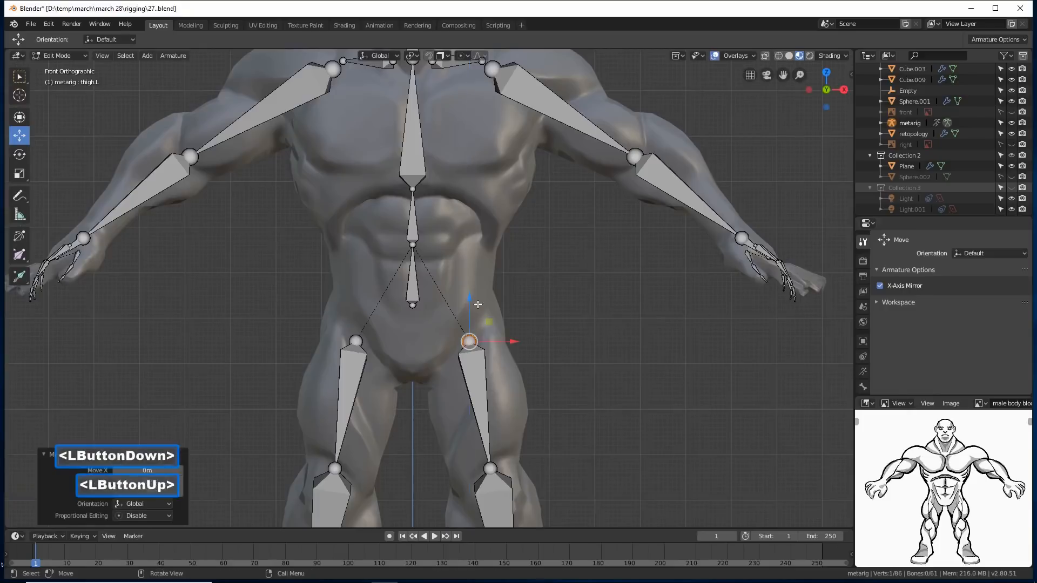
Move the bottom end of the lowest spine bone down along Z, and back along Y toward the hip in the right view.
click(412, 305)
drag(416, 264, 553, 331)
key(Page_Down)
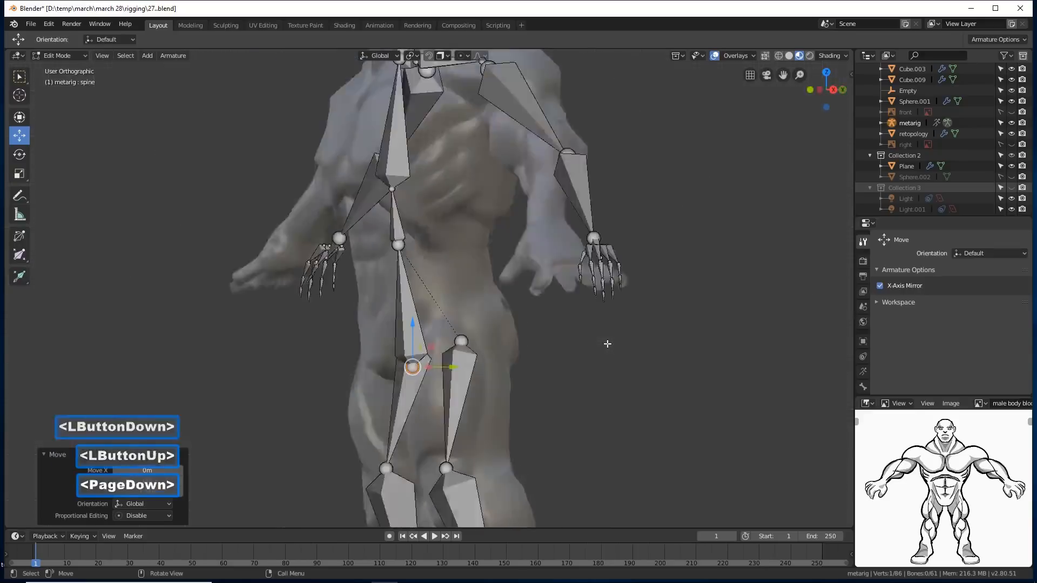
drag(462, 370, 471, 336)
Move the spine bone above the pelvis bone slightly forward along Y, and save the file as 28..blend.
click(396, 239)
drag(439, 216, 432, 225)
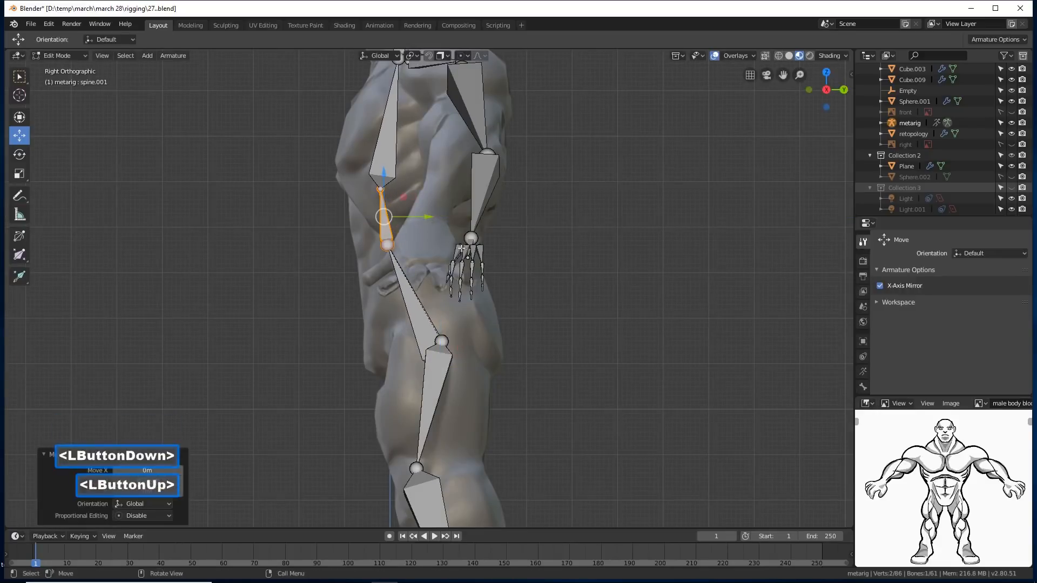
click(630, 343)
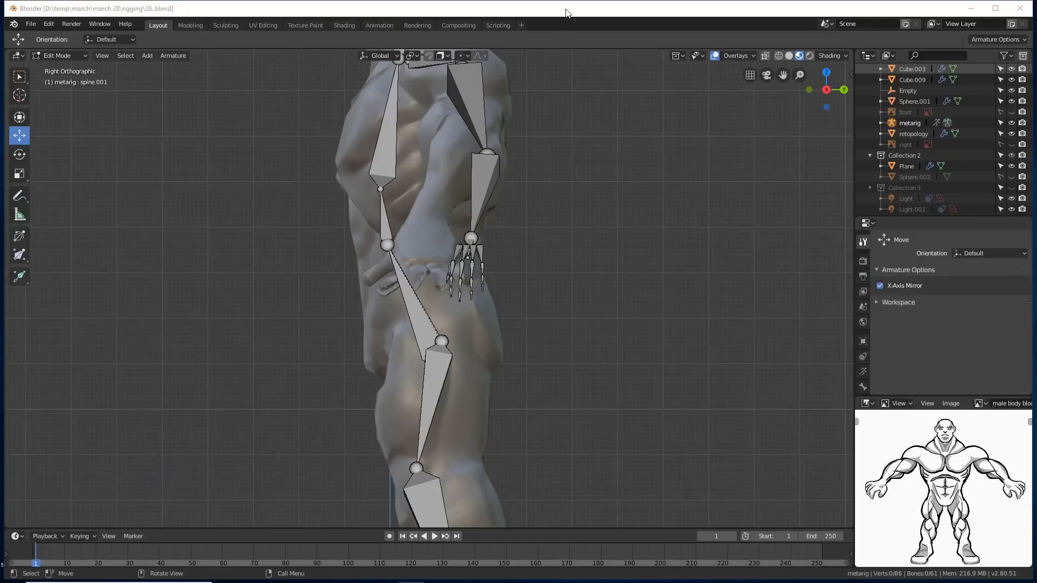
click(566, 12)
Lasso-select the left hand bones and move them forward along Y and up along Z in the right view.
middle_drag(454, 253, 502, 277)
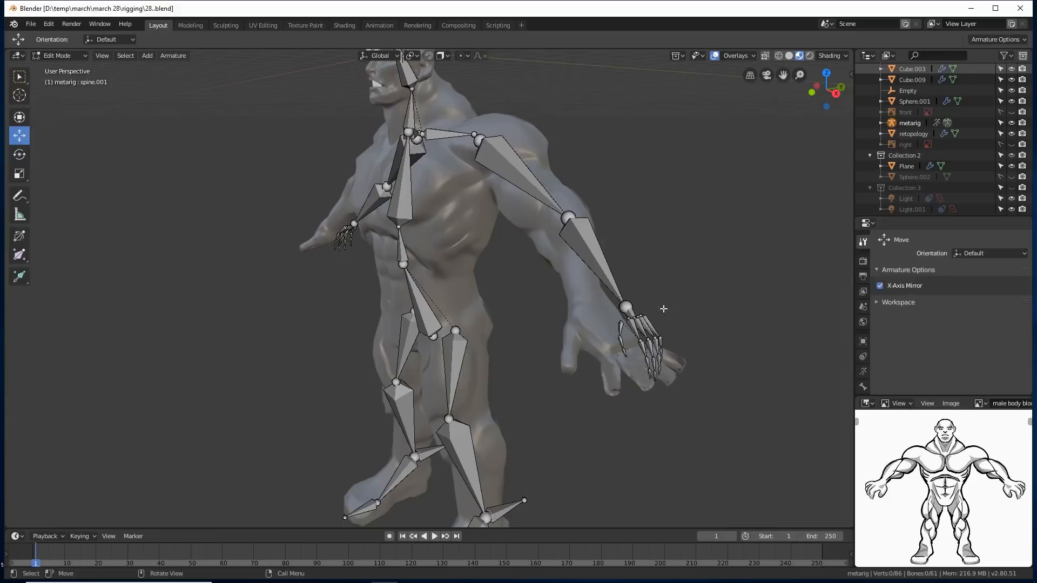
key(ctrl)
mouse_move(678, 284)
ctrl+right_down()
mouse_move(628, 306)
mouse_move(572, 378)
mouse_move(702, 335)
mouse_move(675, 305)
mouse_move(618, 422)
mouse_move(686, 418)
ctrl+right_up()
key(Page_Down)
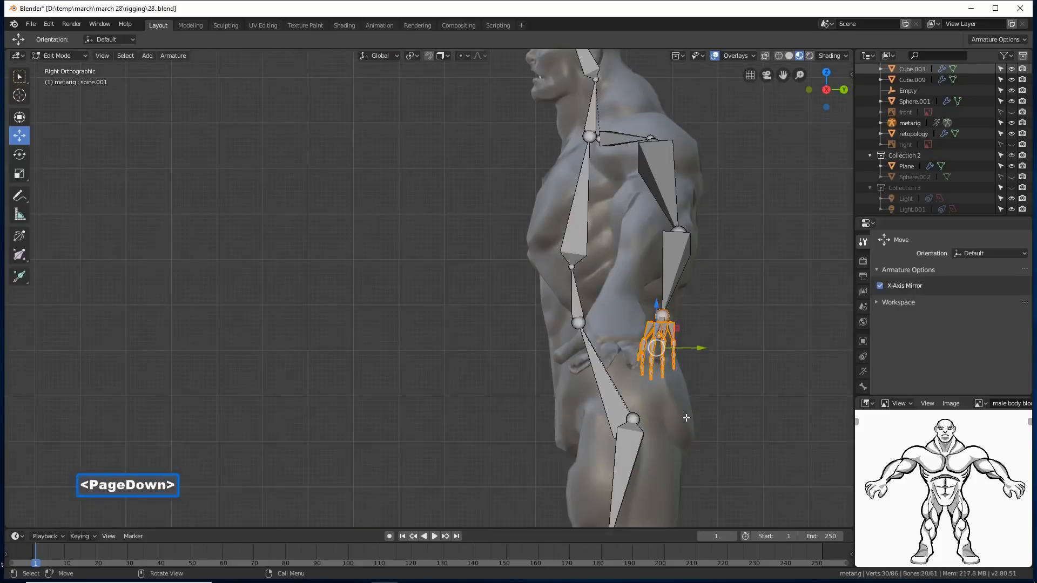
drag(698, 348, 651, 350)
drag(620, 313, 606, 284)
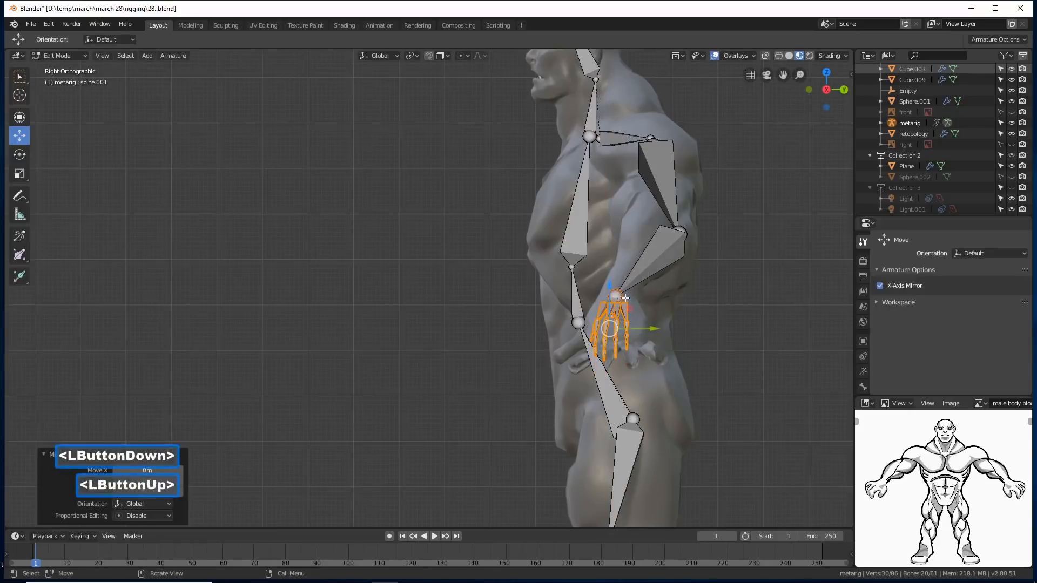
Move the left elbow joint about 0.3 m forward along Y, and save the file as 29..blend.
click(682, 231)
drag(708, 235, 697, 238)
middle_drag(556, 298, 577, 308)
shift+middle_drag(650, 312, 518, 313)
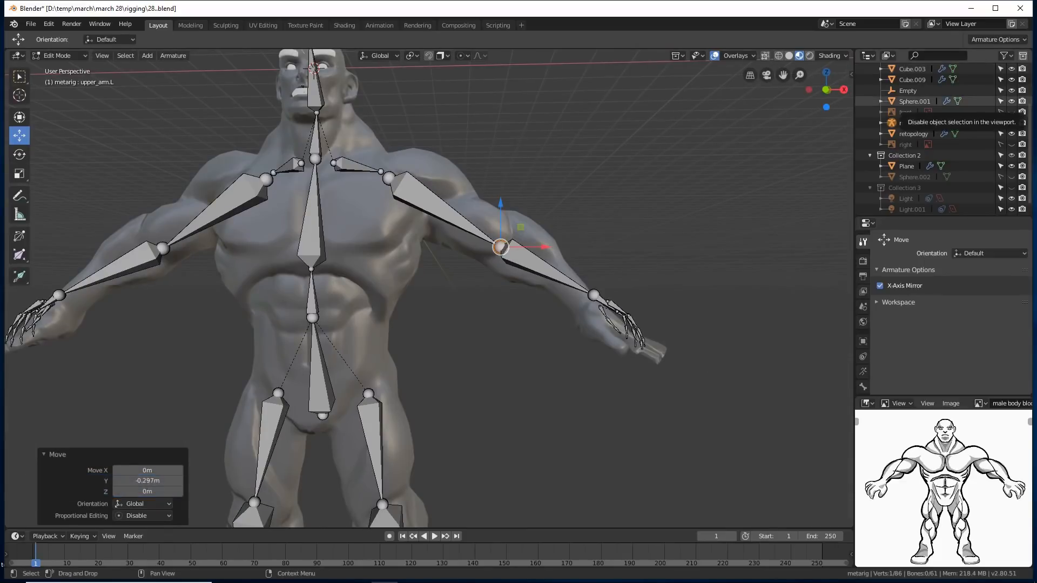
click(596, 97)
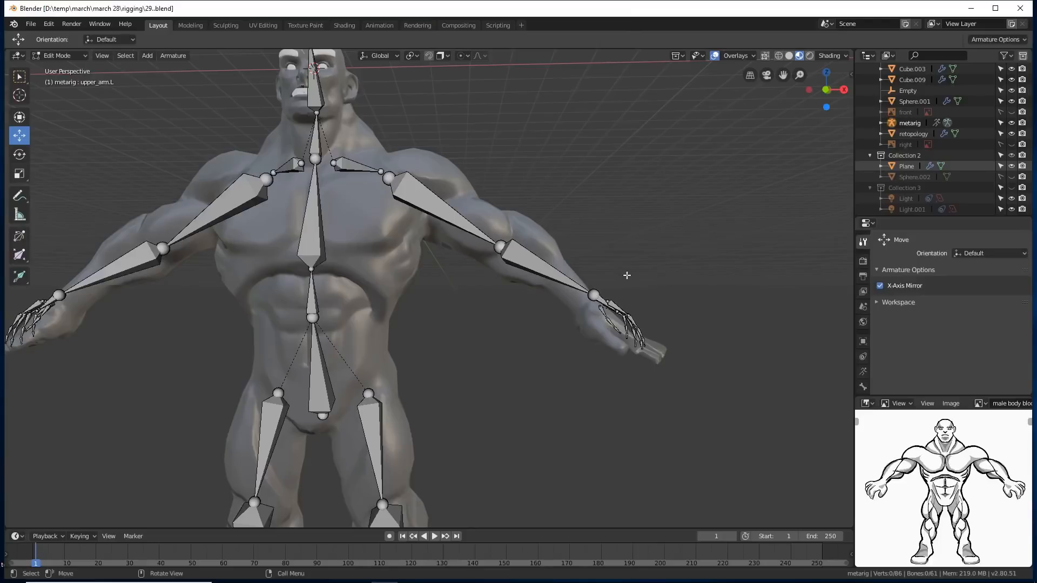
In the front view, lasso-select the left hand bones and move them inward along X and about 0.095 m down along Z.
key(End)
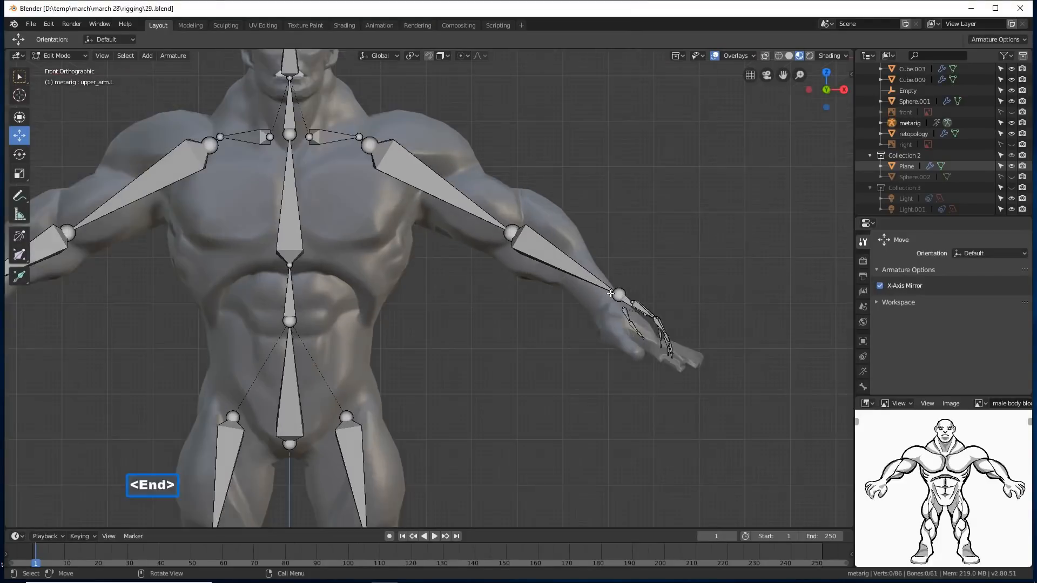
mouse_move(655, 259)
ctrl+right_down()
mouse_move(594, 300)
mouse_move(626, 377)
mouse_move(680, 389)
mouse_move(734, 300)
mouse_move(684, 314)
ctrl+right_up()
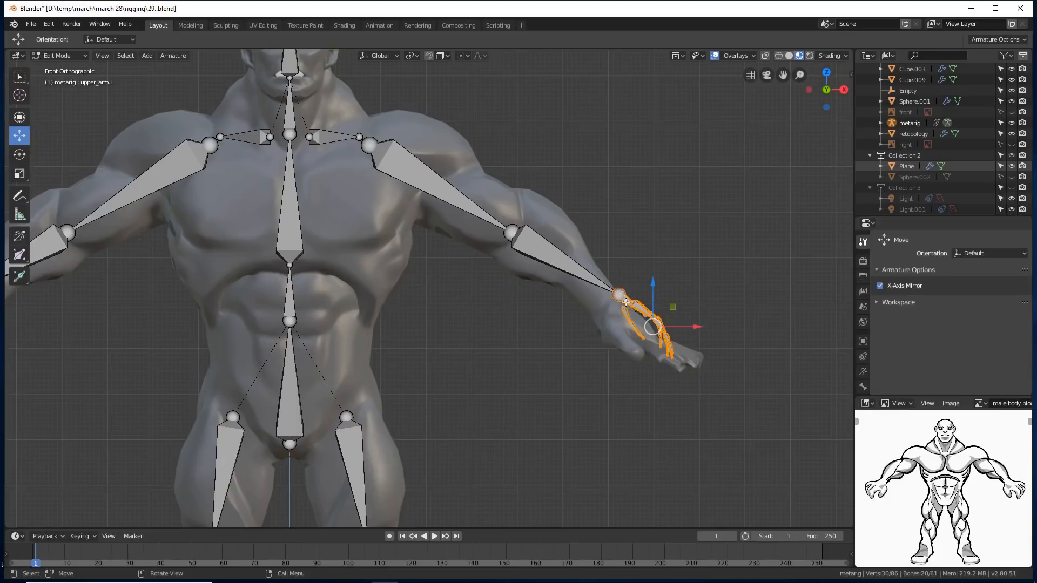
drag(693, 327, 683, 327)
drag(644, 283, 645, 288)
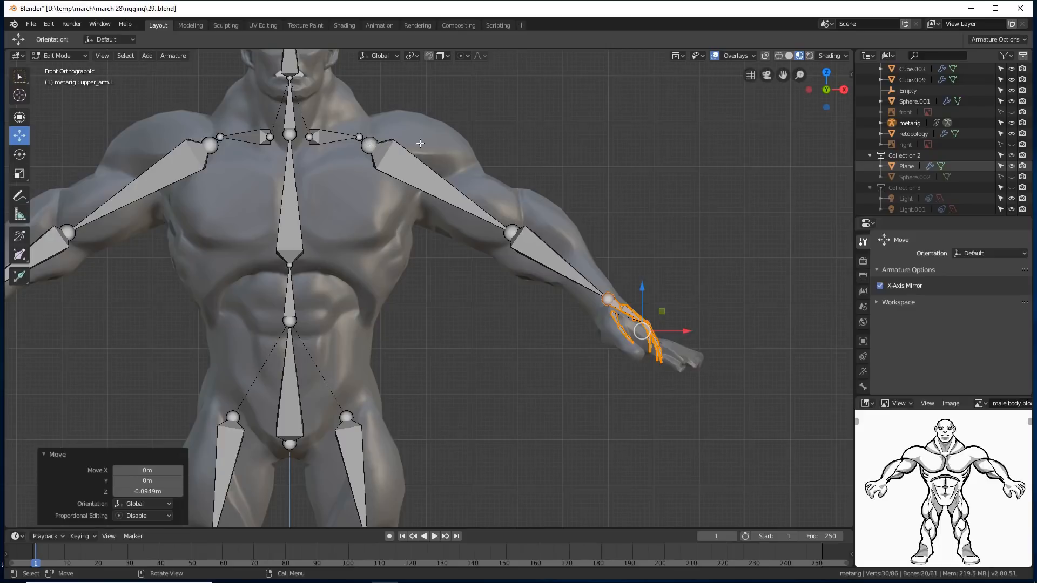
Select the left upper arm's top joint with the shoulder bone's outer end and move both 0.652 m outward along X.
click(372, 144)
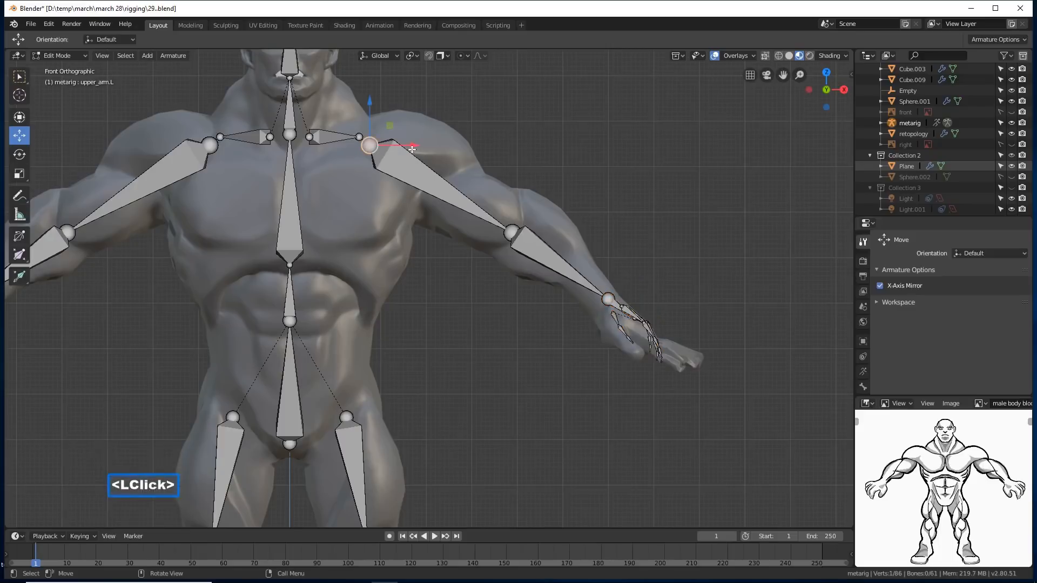
shift+click(358, 137)
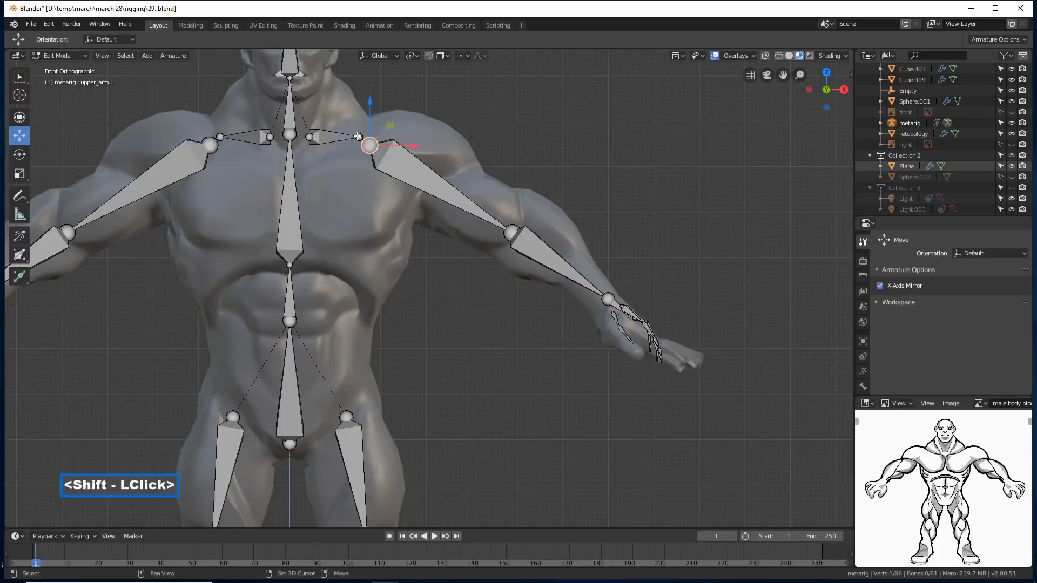
drag(404, 141, 434, 141)
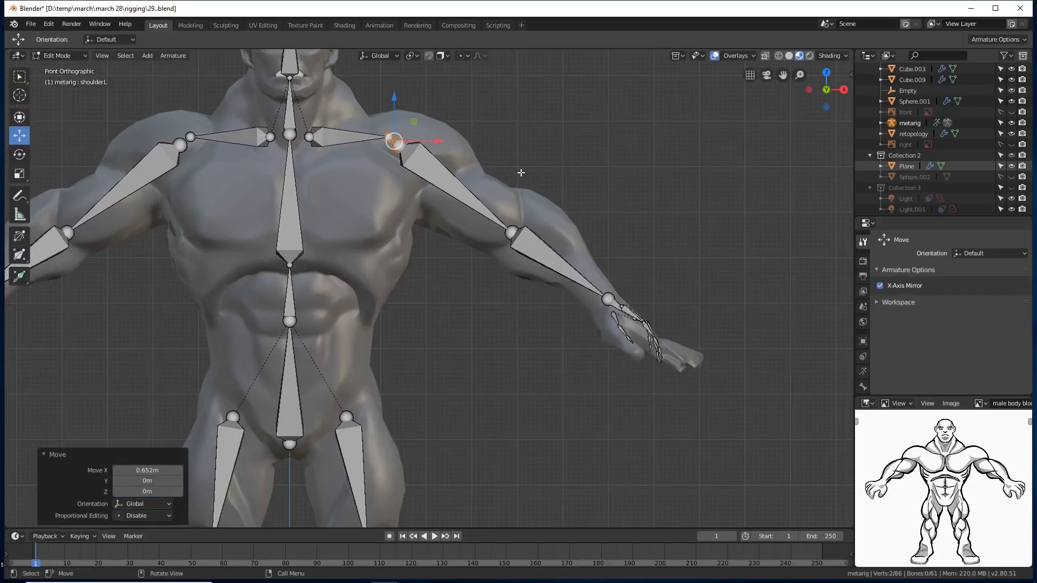
Check the shoulder from the side and move the selected left shoulder joints another 0.259 m outward along X.
middle_drag(513, 170, 447, 190)
key(Page_Down)
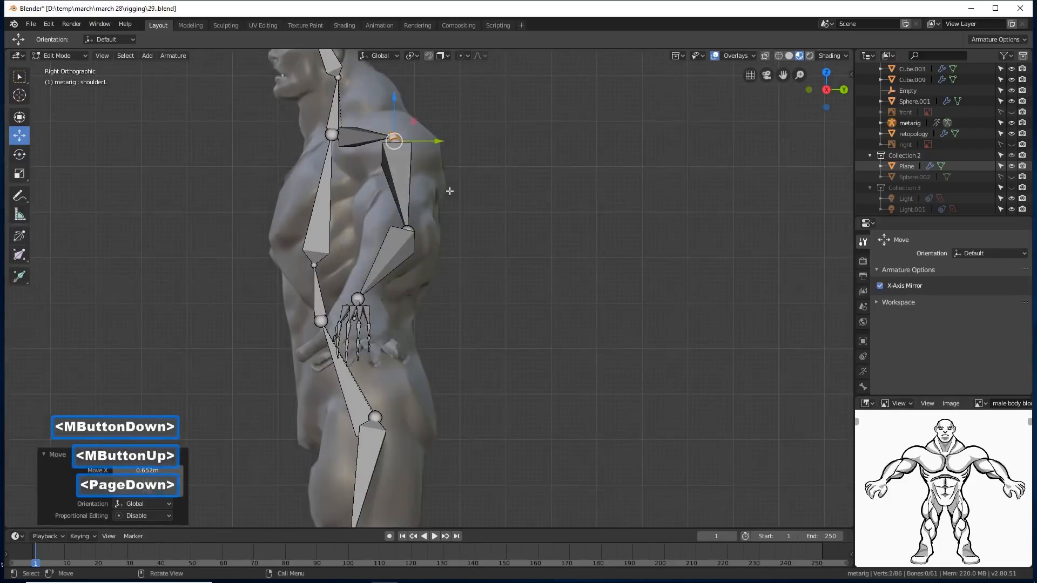
middle_drag(429, 149, 489, 181)
drag(451, 175, 457, 173)
middle_drag(457, 173, 517, 197)
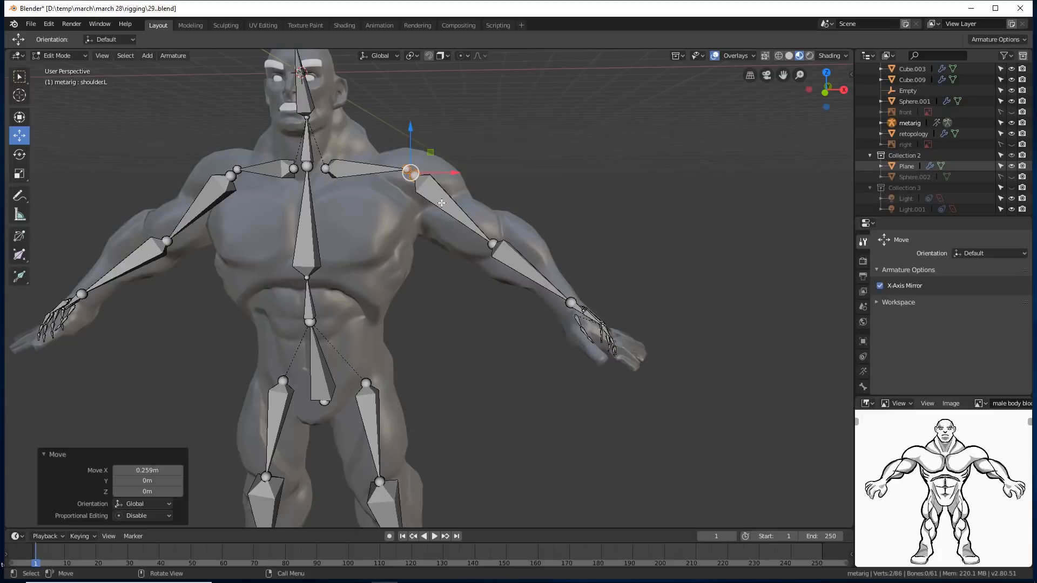
Move the selected left shoulder joints 0.183 m inward along X.
middle_drag(444, 206, 464, 205)
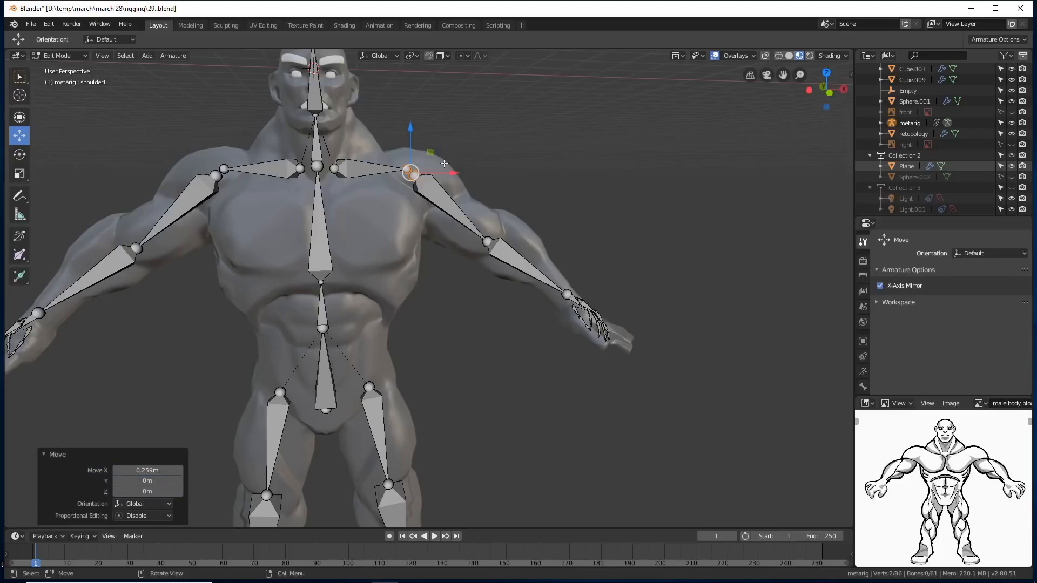
drag(453, 171, 488, 203)
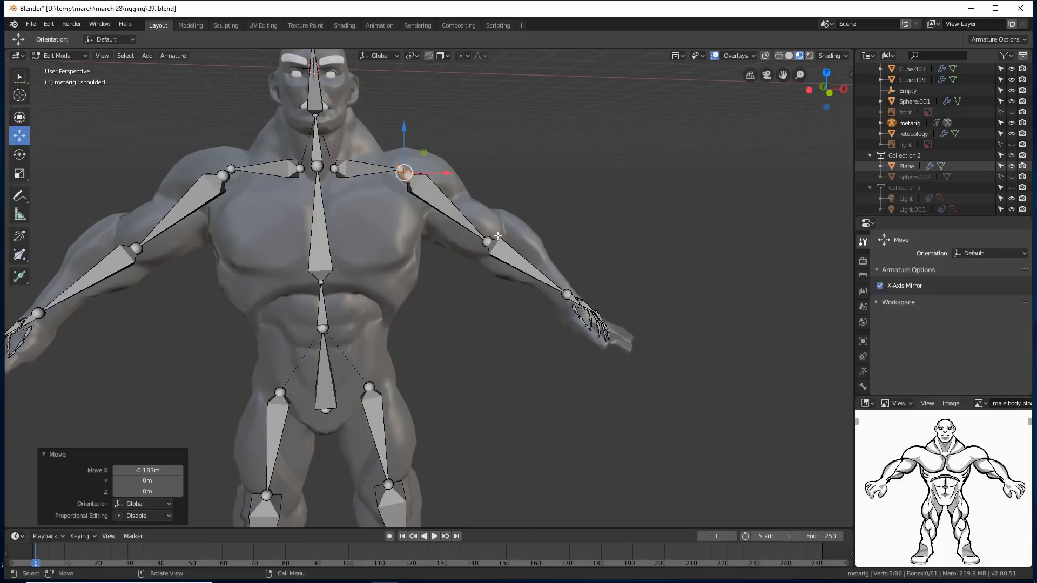
From the back, move the left elbow joint slightly up along Z and 0.2 m outward along X.
middle_drag(588, 218, 372, 212)
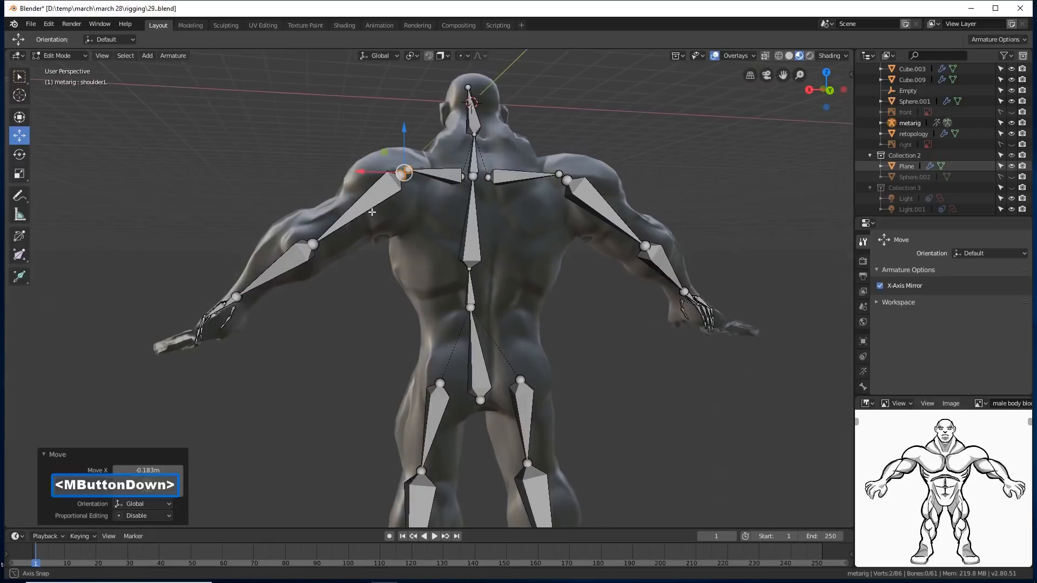
middle_drag(372, 212, 372, 212)
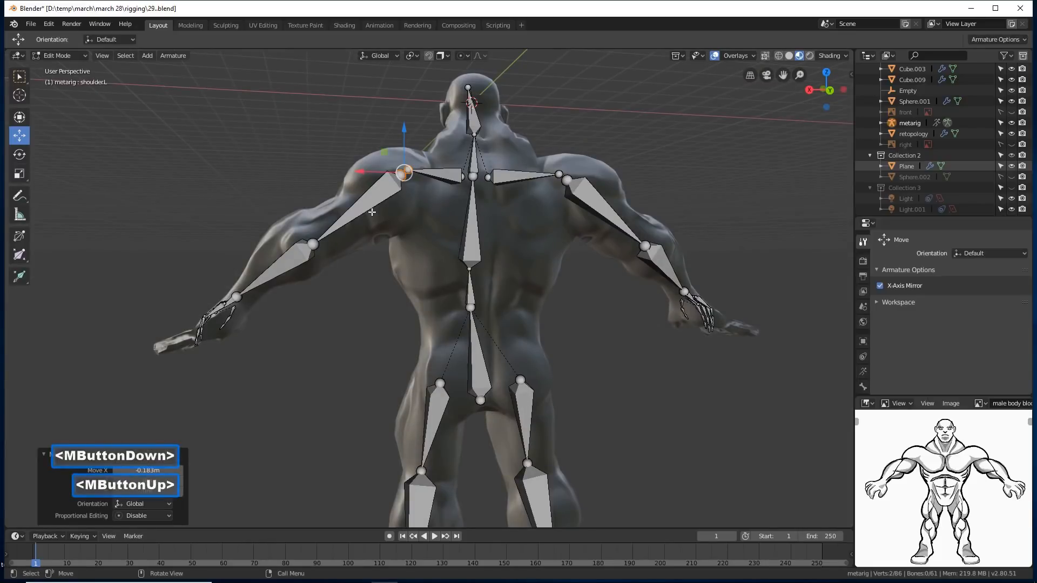
middle_drag(372, 212, 373, 220)
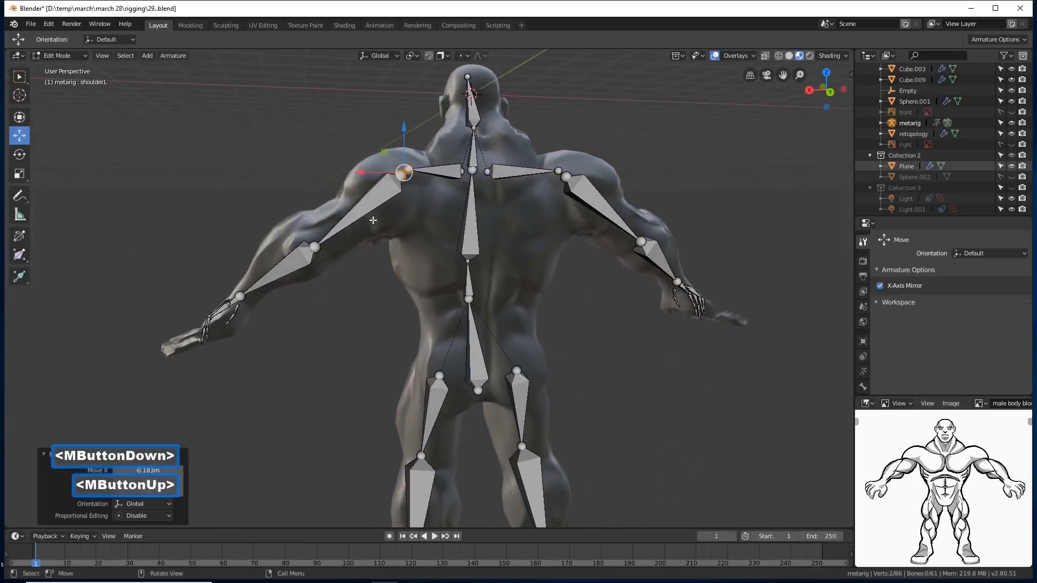
click(314, 247)
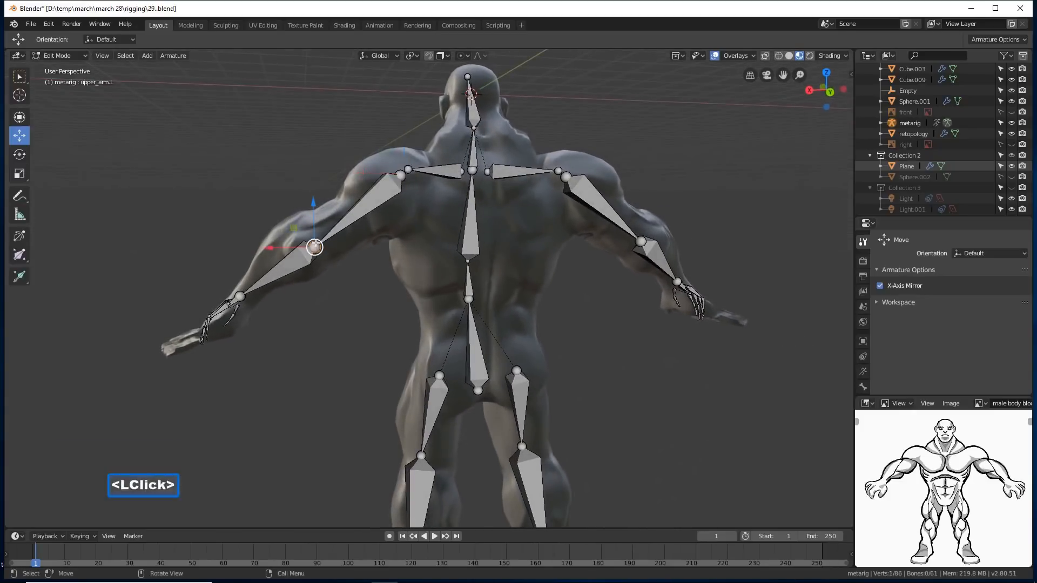
click(311, 213)
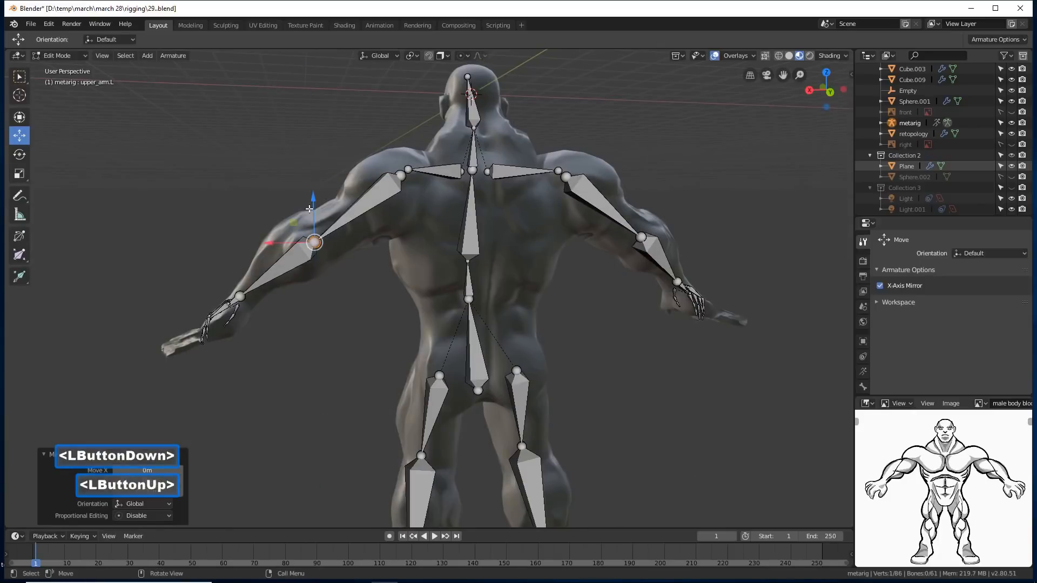
drag(282, 245, 273, 242)
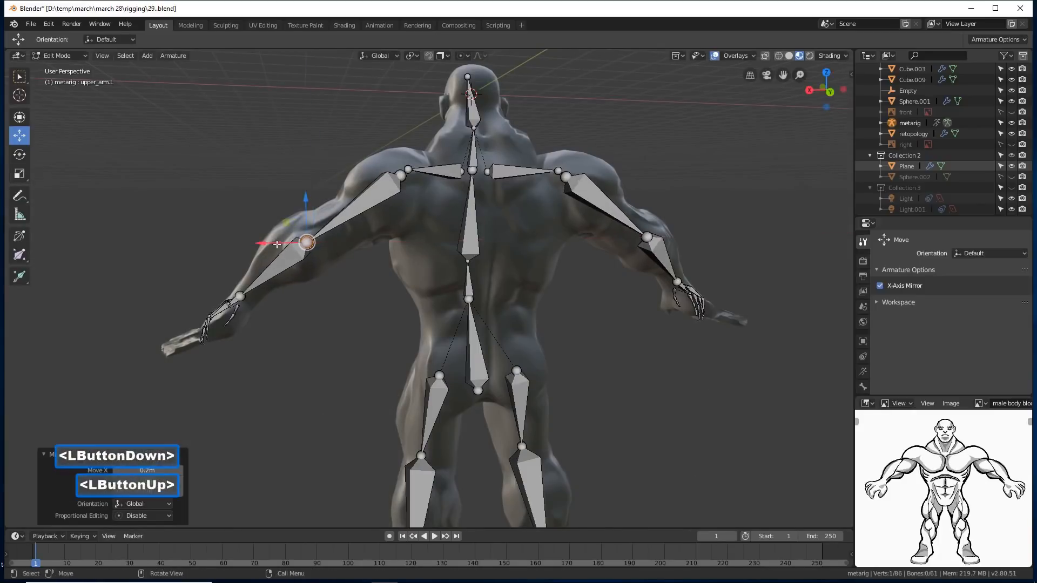
From the side, move the lower spine bone spine.001 slightly backward along Y, and save the file as 30..blend.
middle_drag(348, 282, 570, 296)
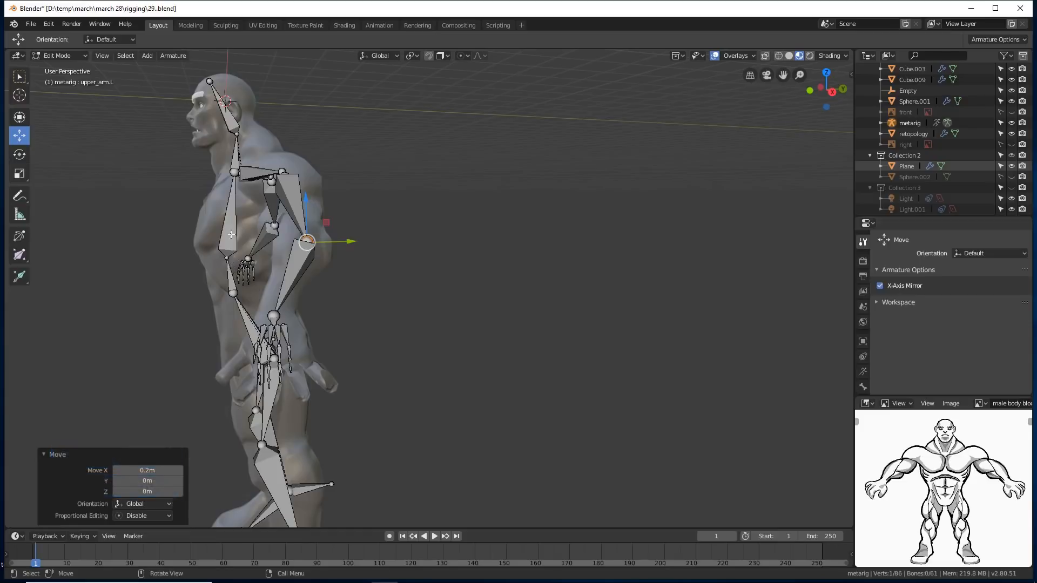
click(236, 277)
click(237, 308)
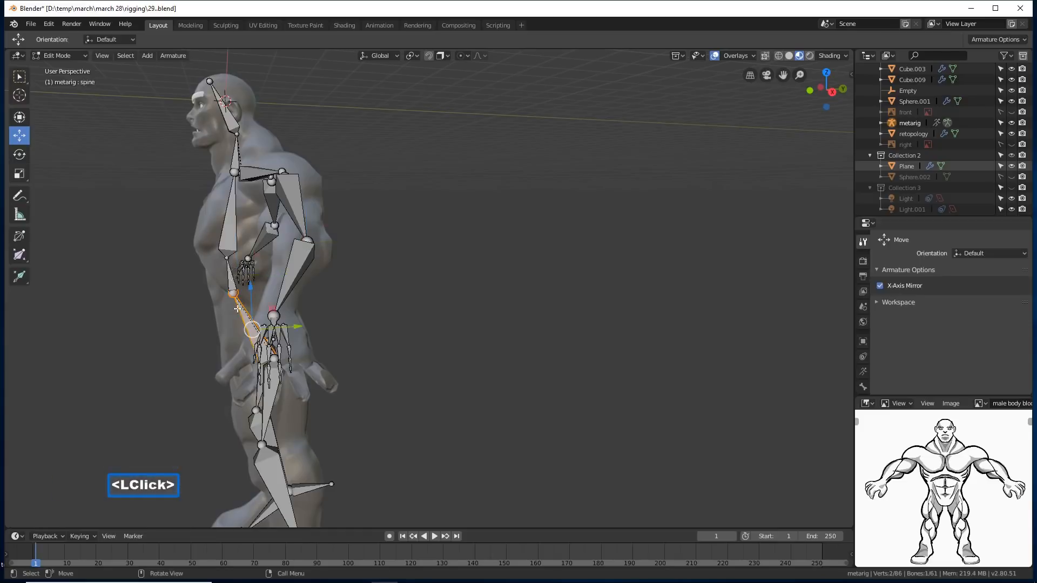
click(232, 281)
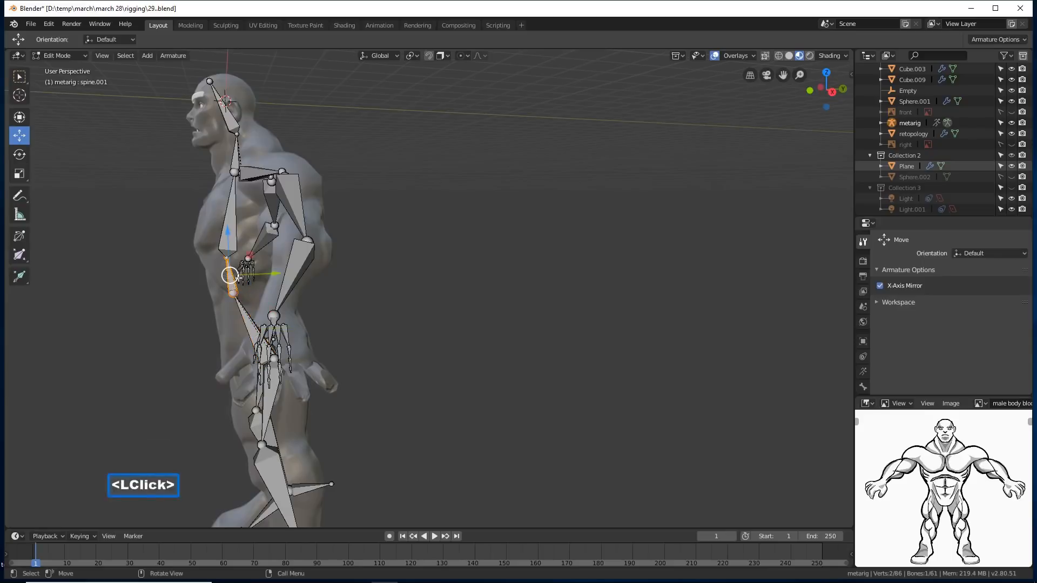
drag(269, 274, 269, 274)
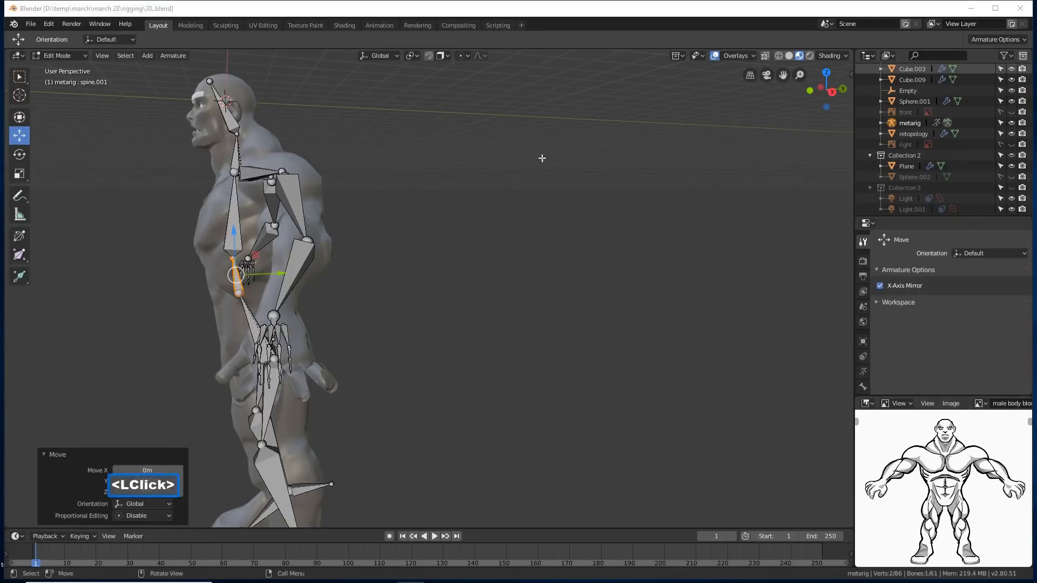
click(516, 11)
From the front, move the left toe bone slightly outward along X, and select the left ankle joint.
middle_drag(421, 241, 567, 297)
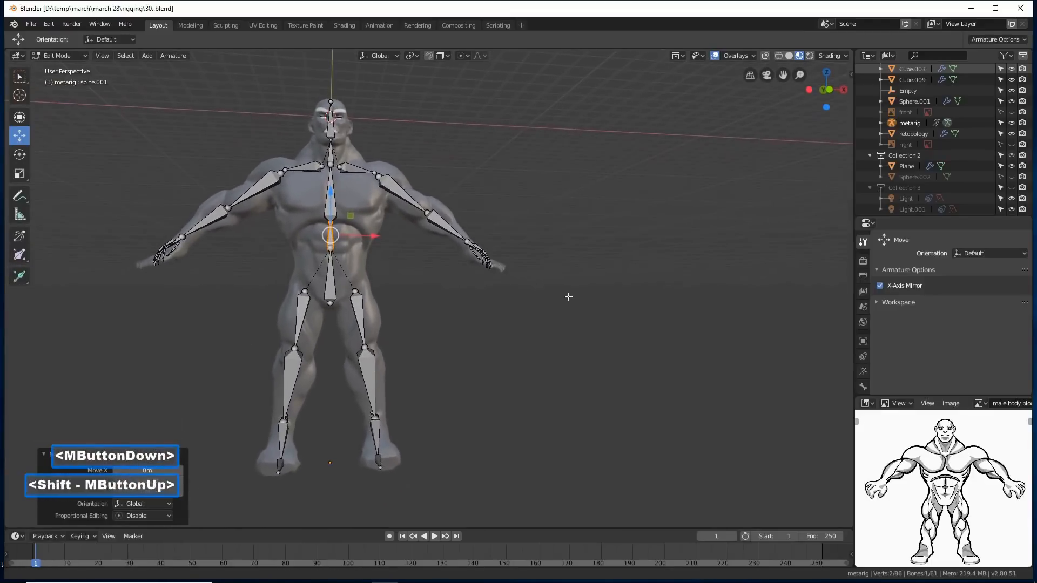
click(380, 458)
drag(417, 458, 422, 459)
click(375, 417)
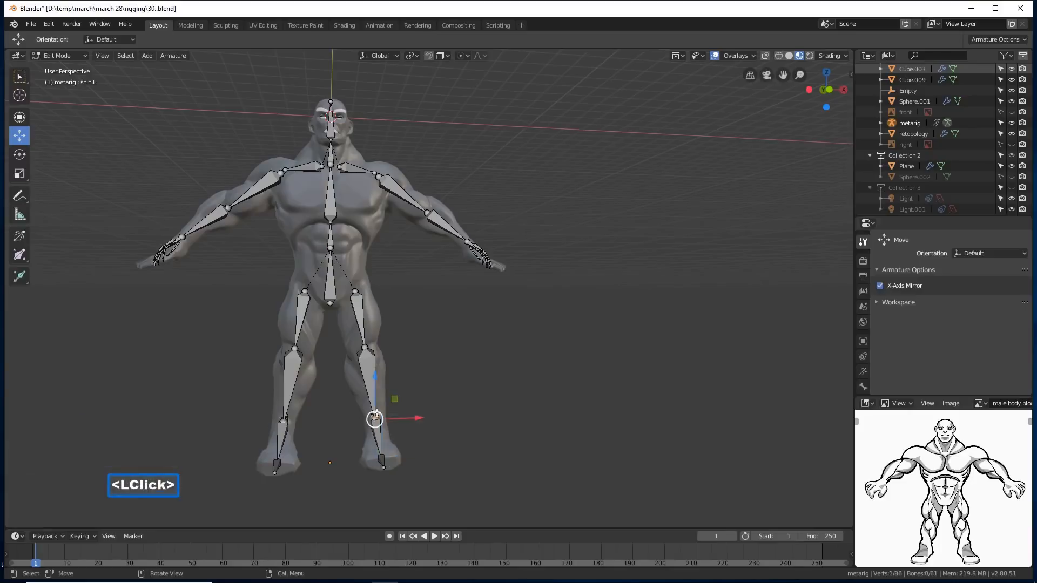
From the side, move the tip of the left toe bone 0.187 m backward along Y.
middle_drag(513, 423, 324, 445)
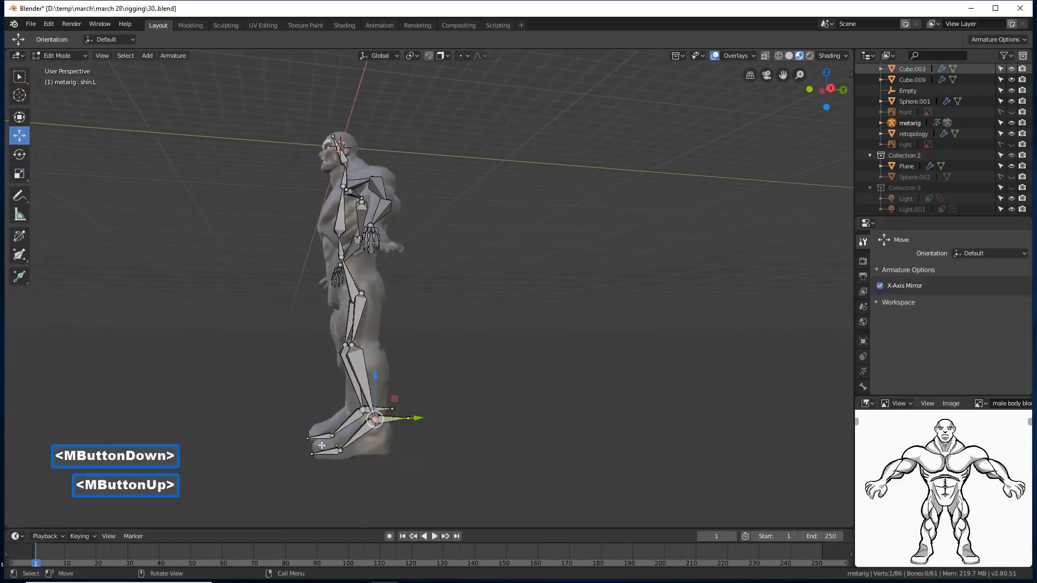
click(312, 451)
drag(312, 451, 361, 451)
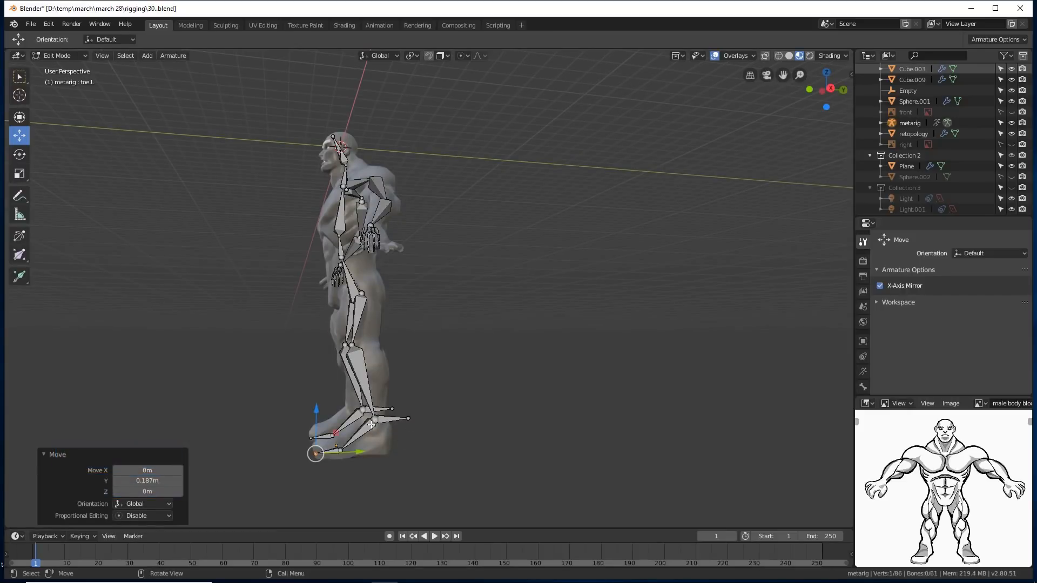
Check the leg bones in the right orthographic view, clear the bone selection, and save the file as 31..blend.
mouse_move(366, 429)
middle_down()
mouse_move(391, 435)
mouse_move(360, 439)
middle_up()
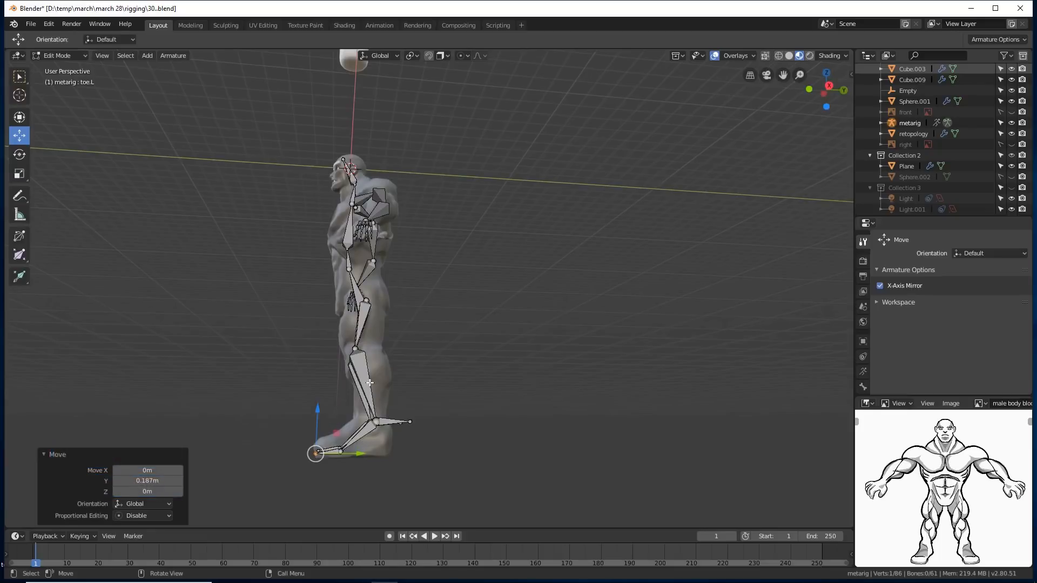
middle_drag(437, 384, 434, 398)
key(Page_Down)
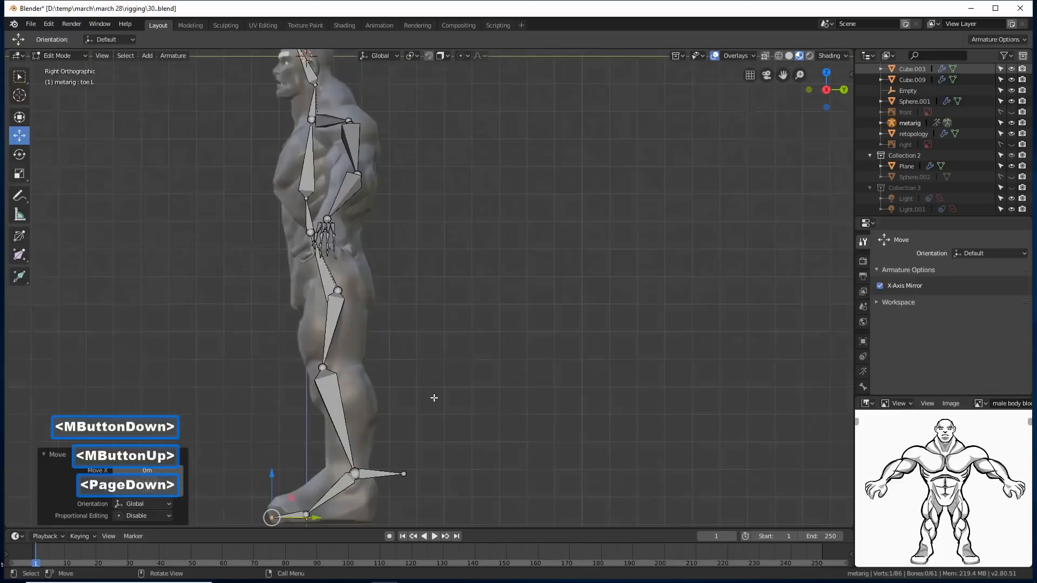
click(342, 290)
click(452, 328)
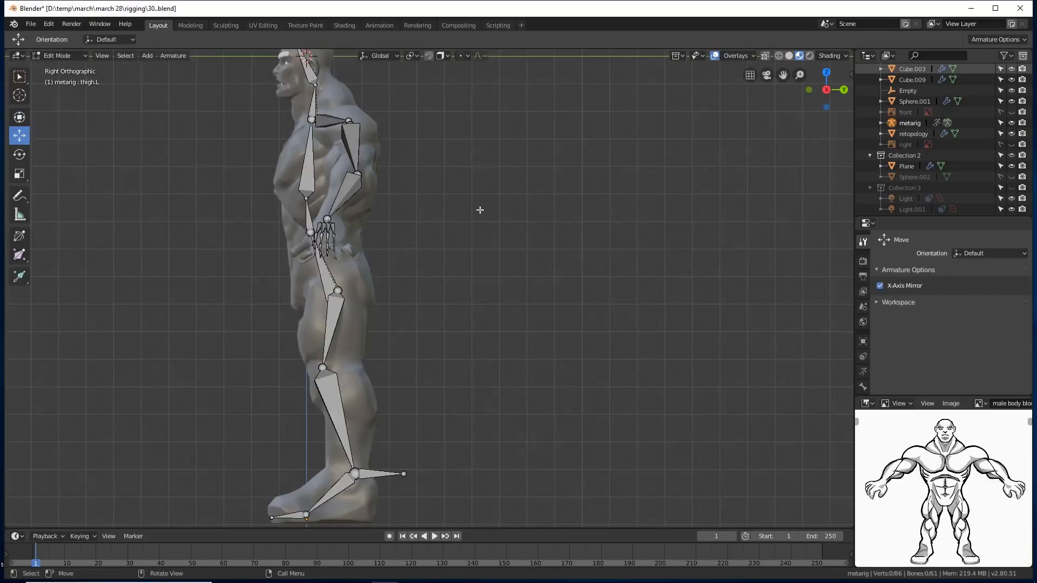
shift+middle_drag(500, 176, 497, 265)
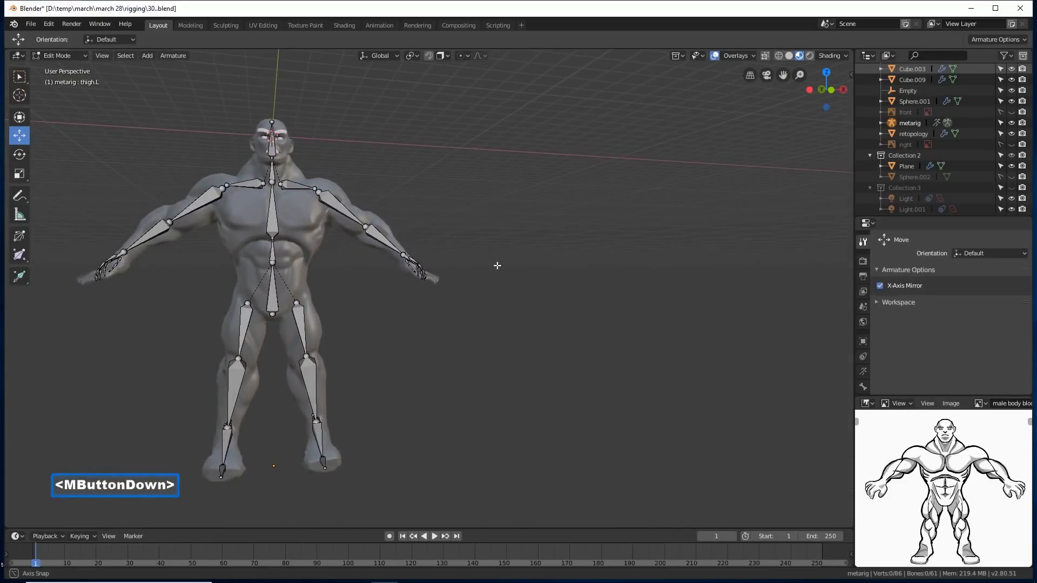
middle_drag(497, 266, 498, 265)
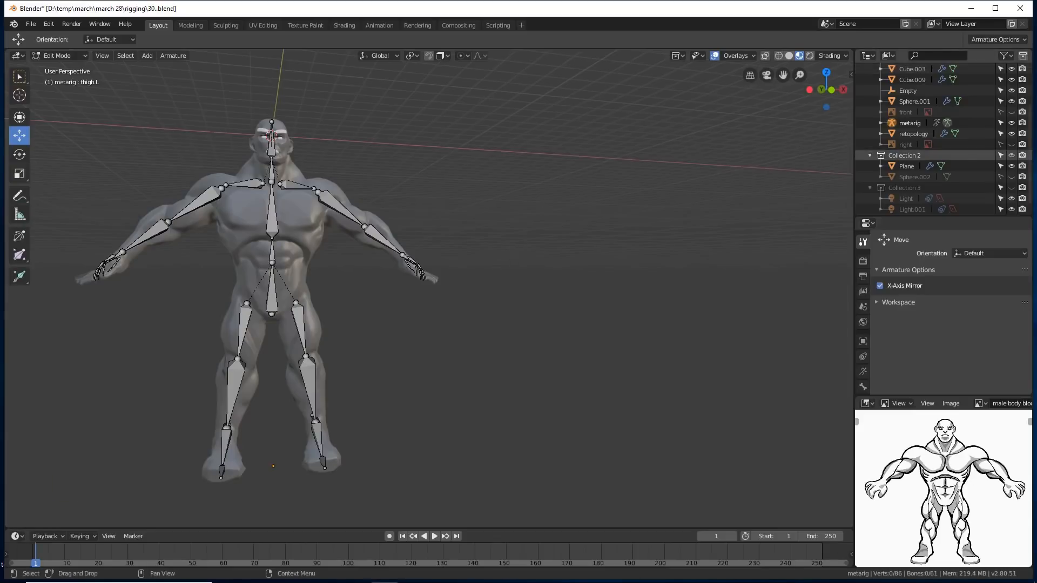
key(ctrl+alt+s)
click(735, 376)
click(516, 256)
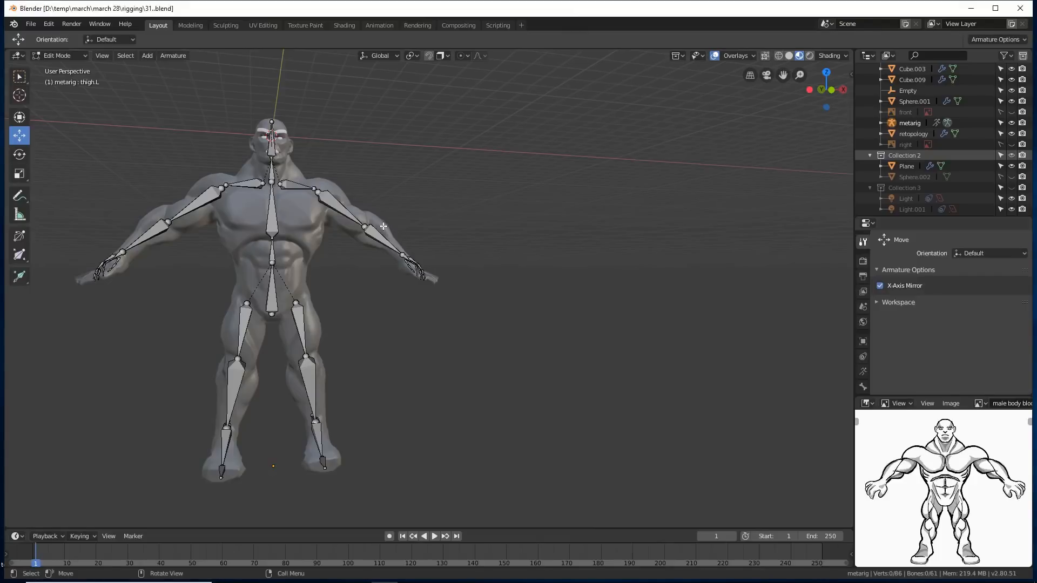
Select the left hand's middle, ring and little finger bones together with their palm bones, and delete them with mirroring on.
key(b)
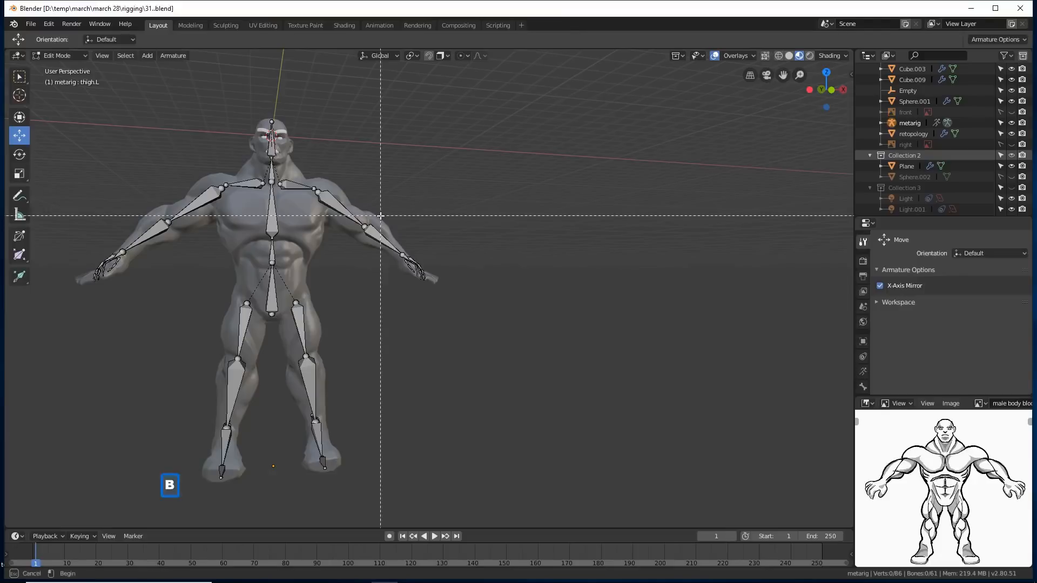
drag(381, 216, 426, 298)
scroll(465, 312, up, 8)
middle_drag(539, 324, 575, 338)
middle_drag(575, 287, 500, 311)
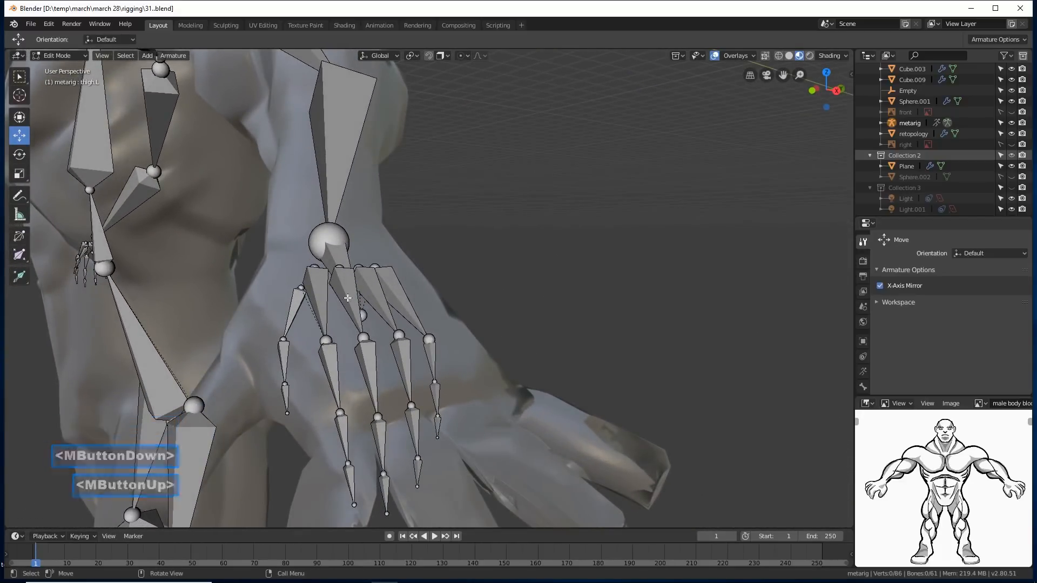
click(350, 301)
shift+click(370, 378)
shift+click(384, 449)
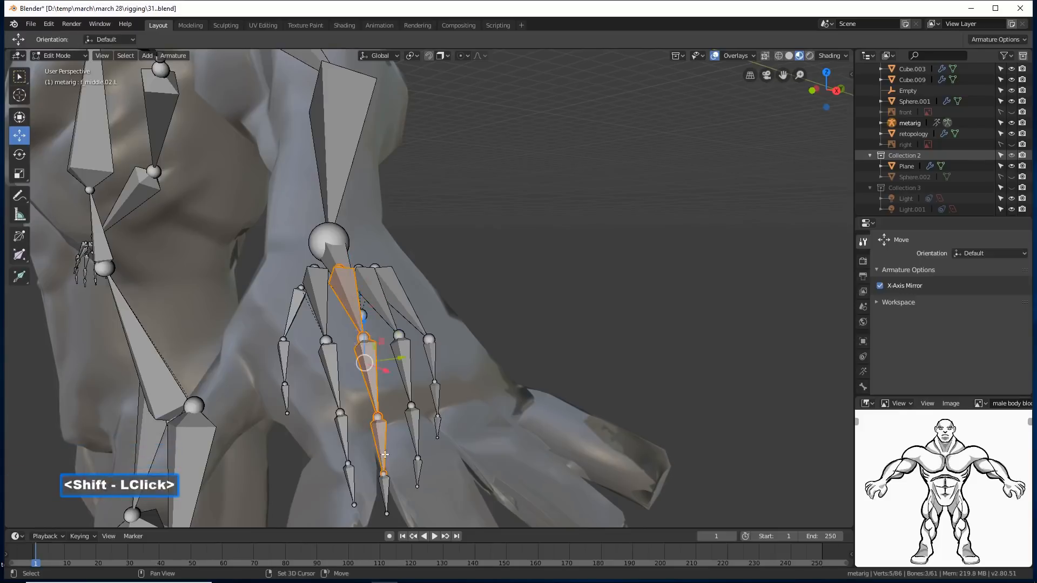
shift+click(381, 492)
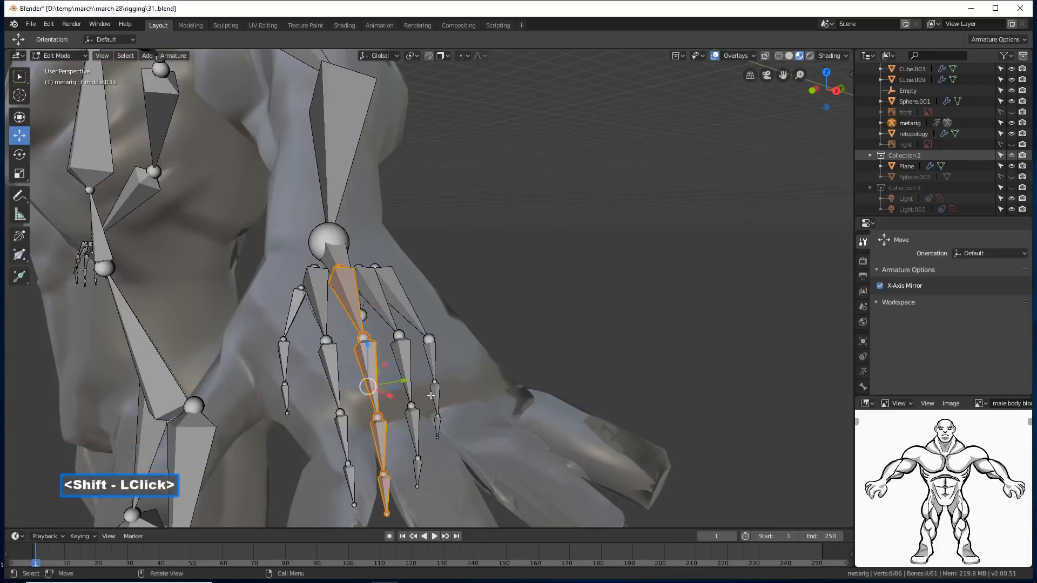
key(c)
mouse_move(431, 396)
mouse_down()
mouse_move(423, 403)
mouse_move(413, 325)
mouse_move(399, 313)
mouse_move(431, 420)
mouse_move(417, 474)
mouse_up()
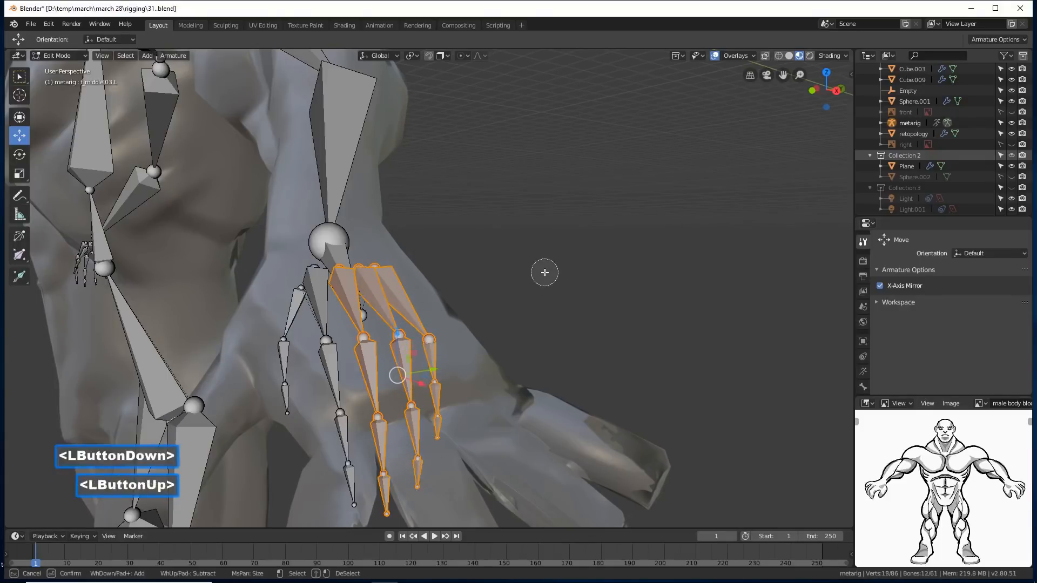
right_click(561, 256)
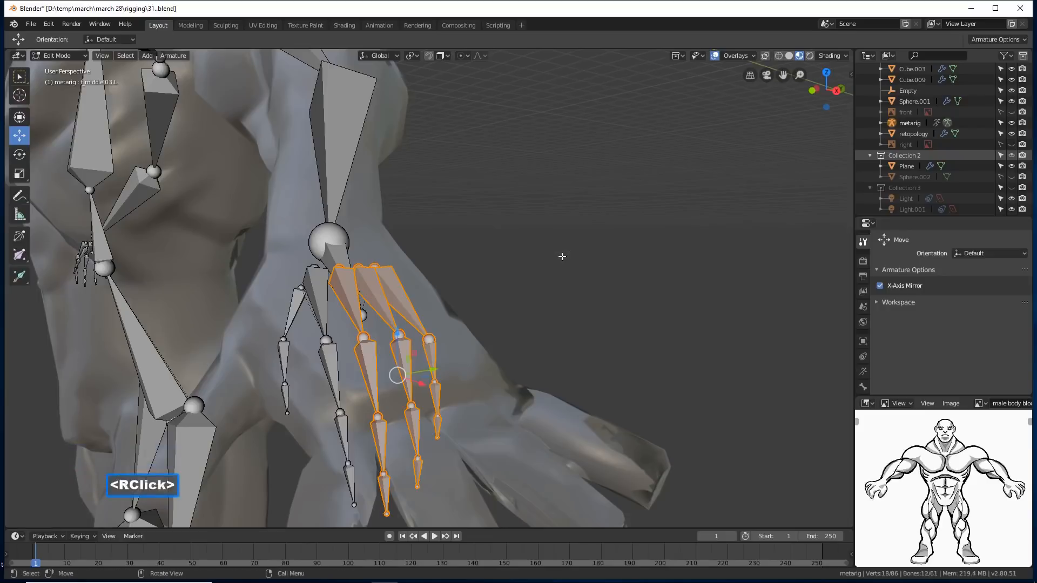
key(x)
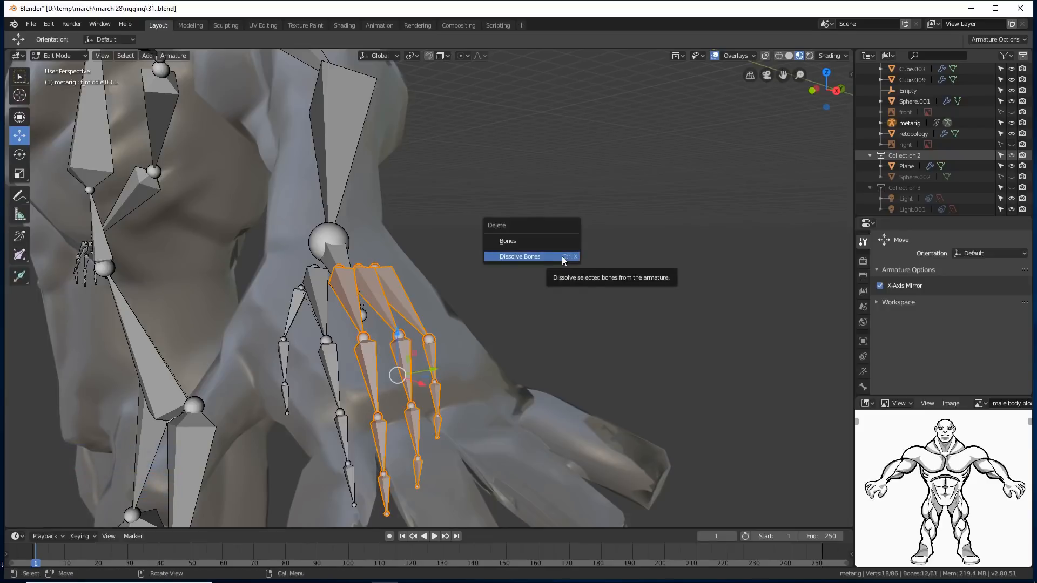
click(549, 241)
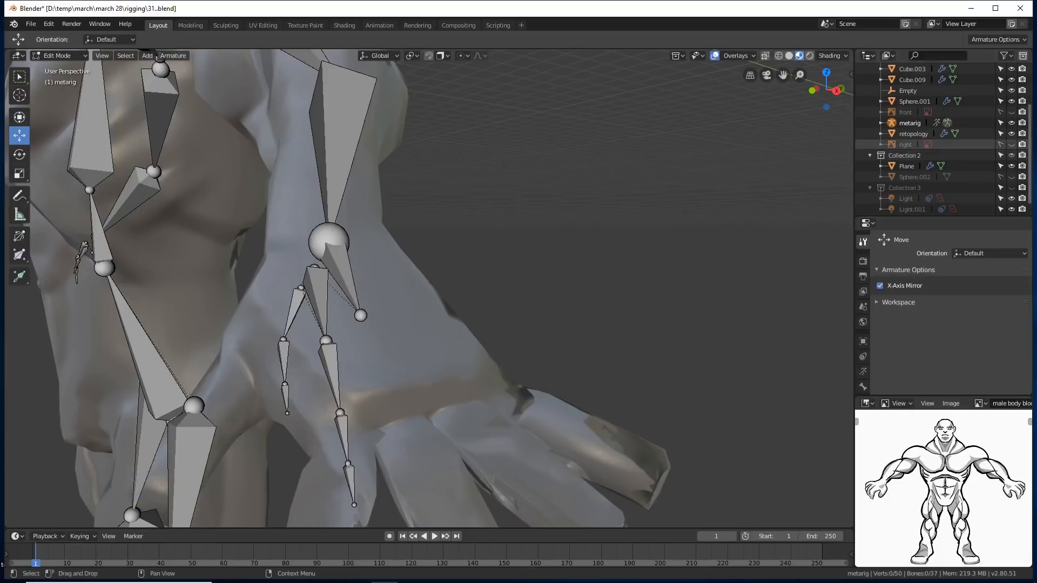
Save the file as 32..blend and again as 33..blend.
click(566, 86)
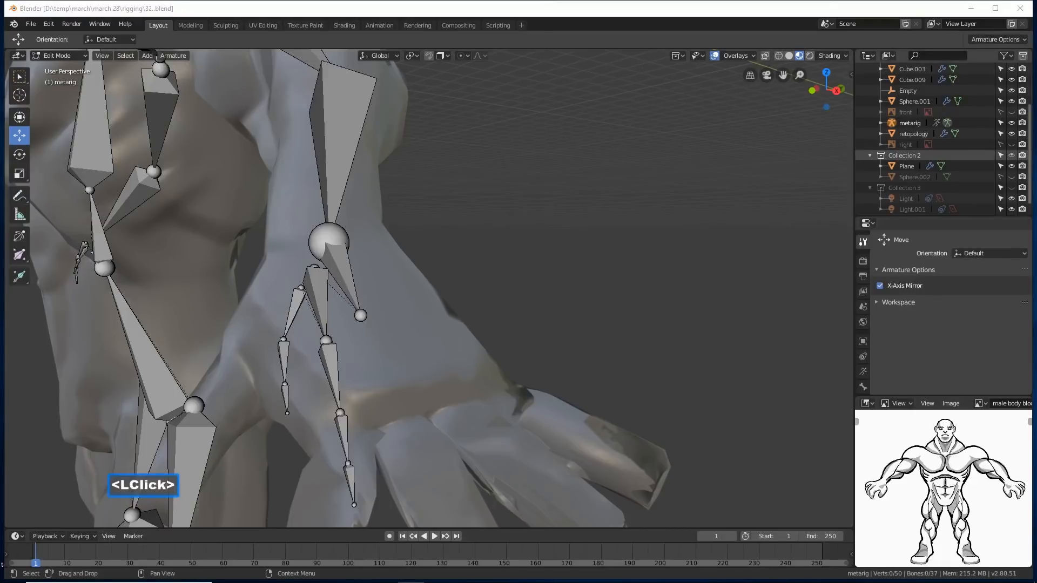
key(ctrl+alt+s)
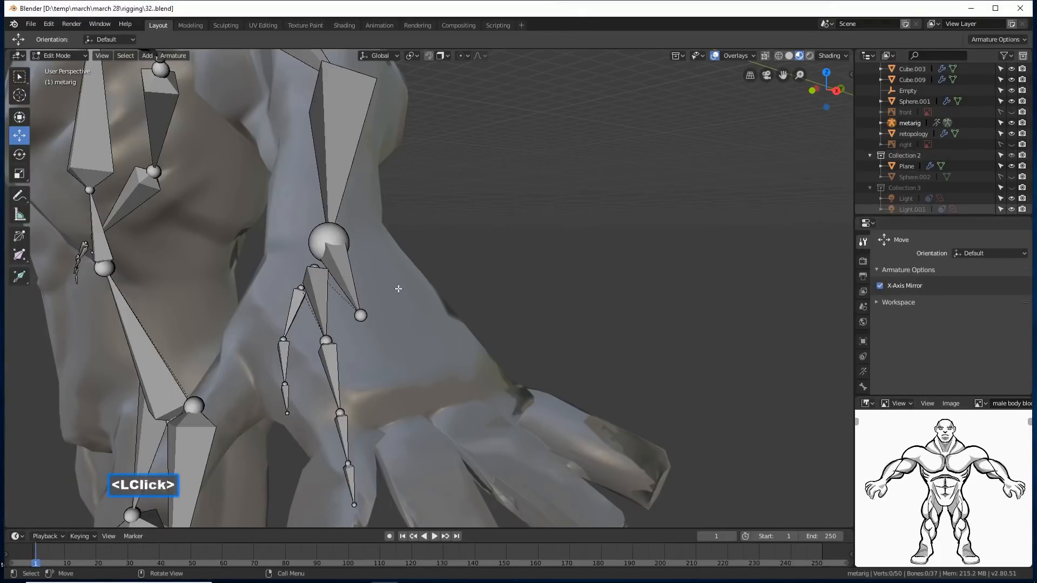
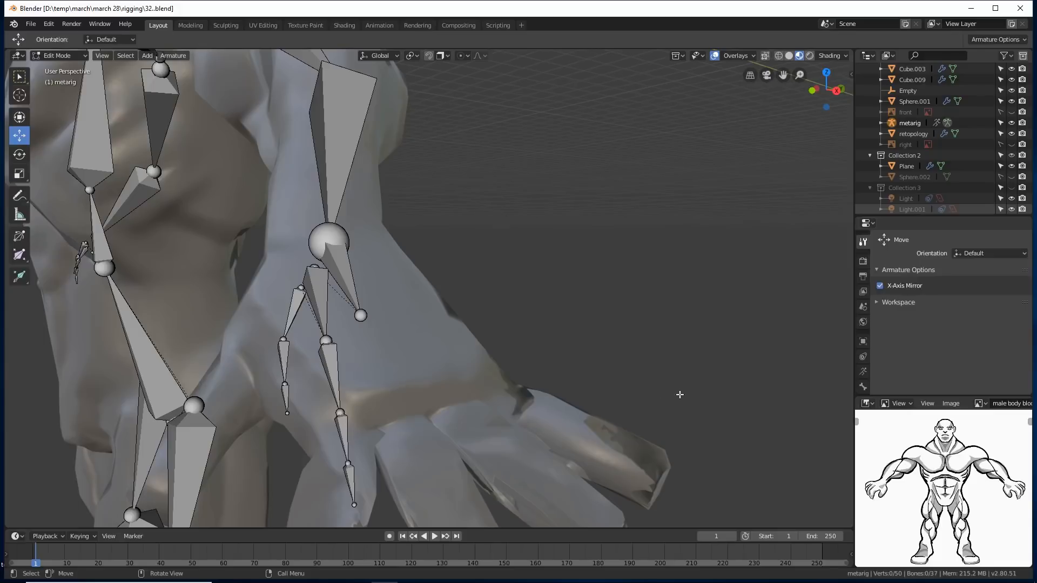
click(906, 166)
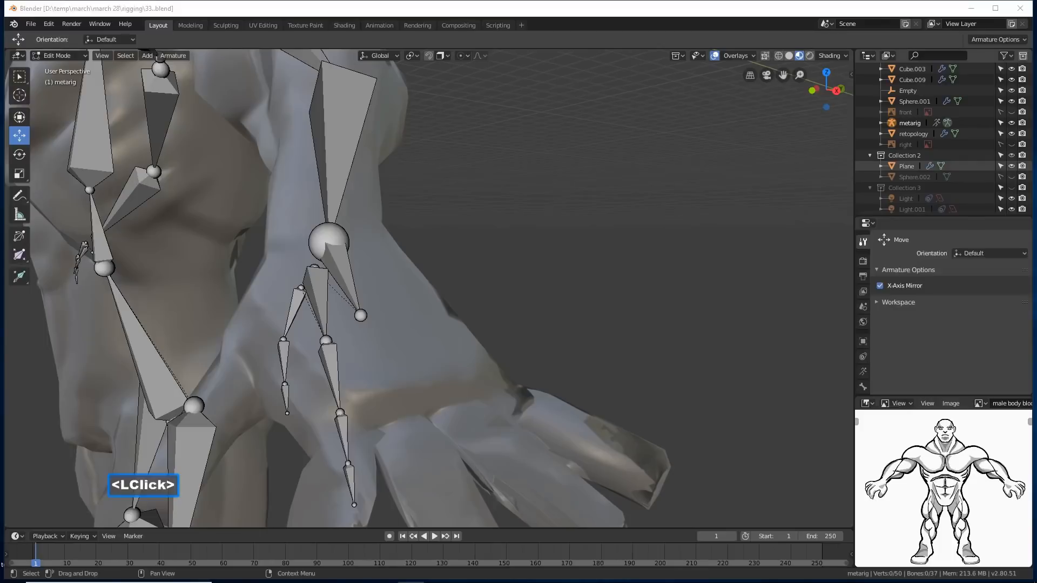
click(516, 15)
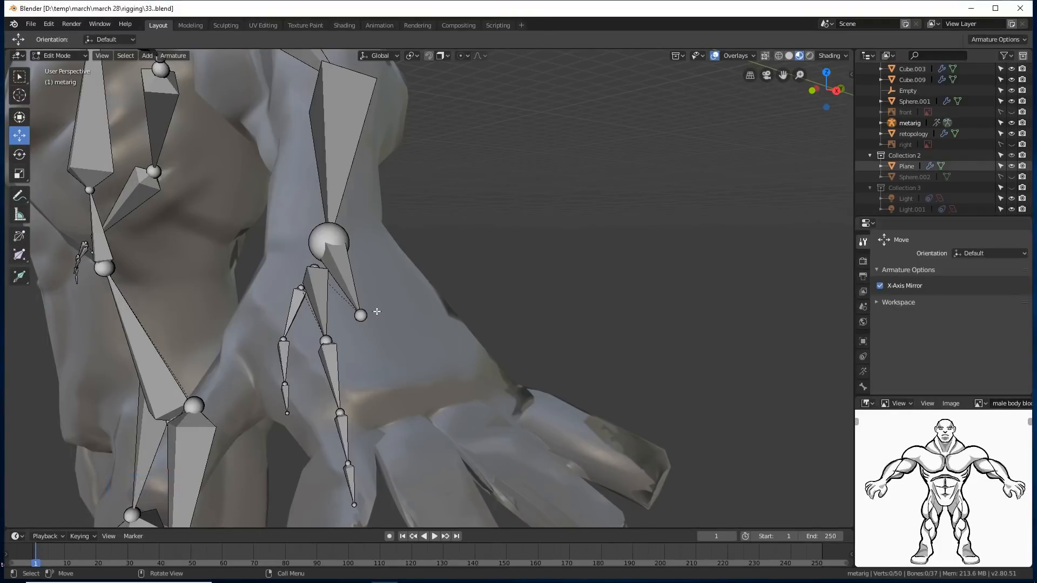
Select the whole bone chain of the left thumb and save the file as 34..blend.
middle_drag(376, 311, 494, 344)
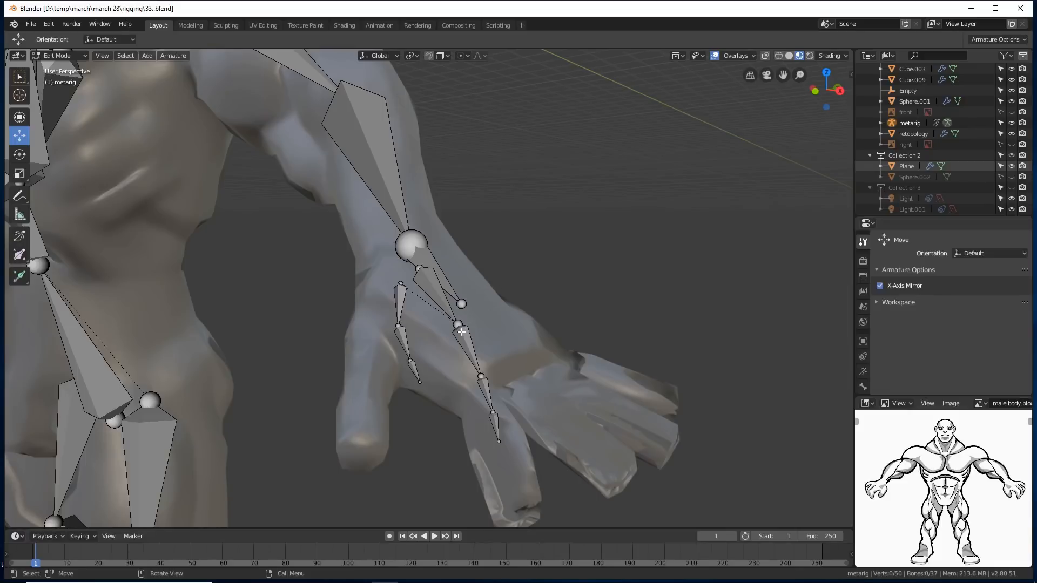
shift+middle_drag(506, 361, 381, 307)
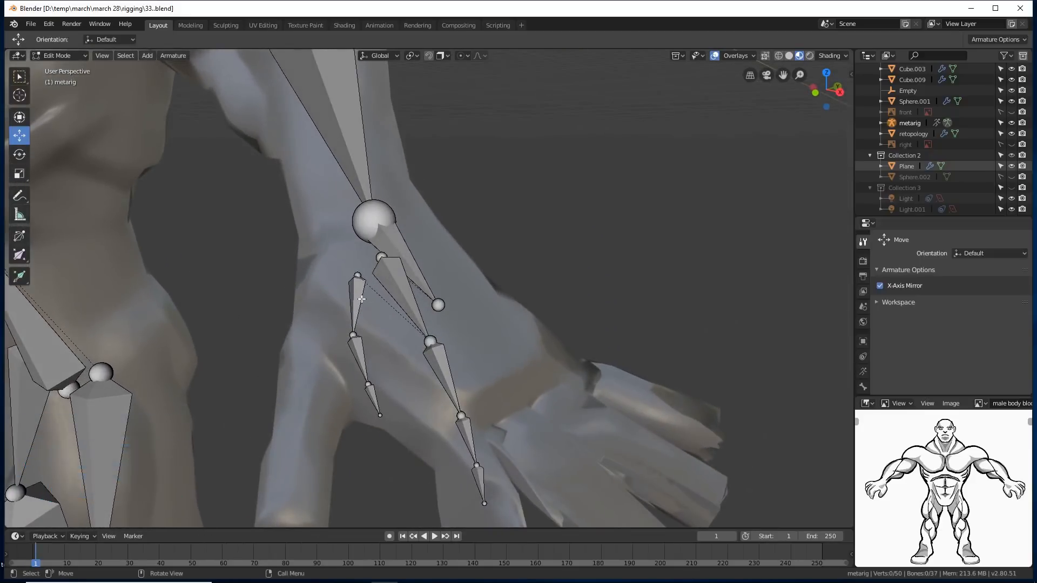
key(l)
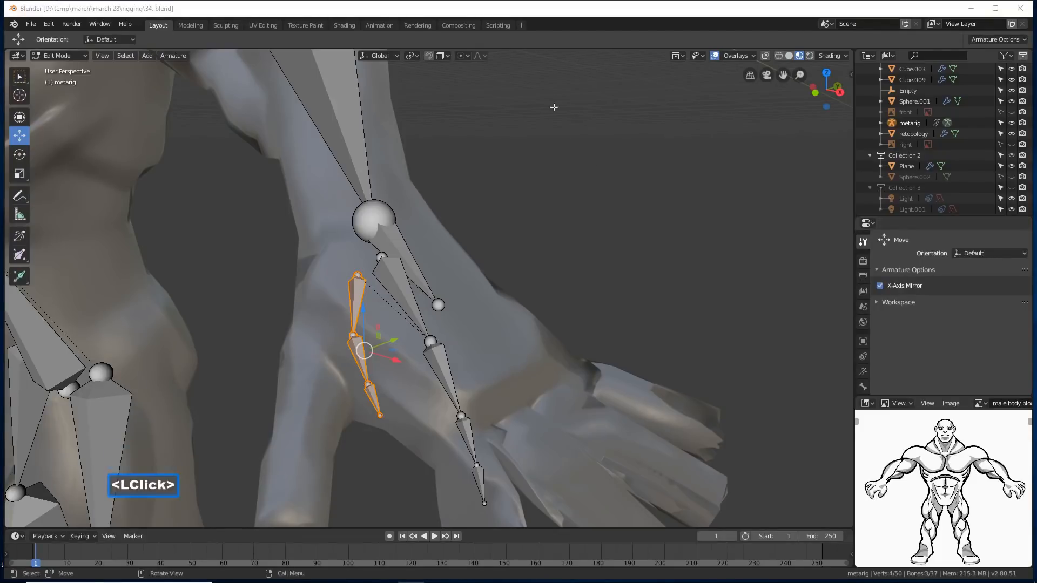
click(548, 10)
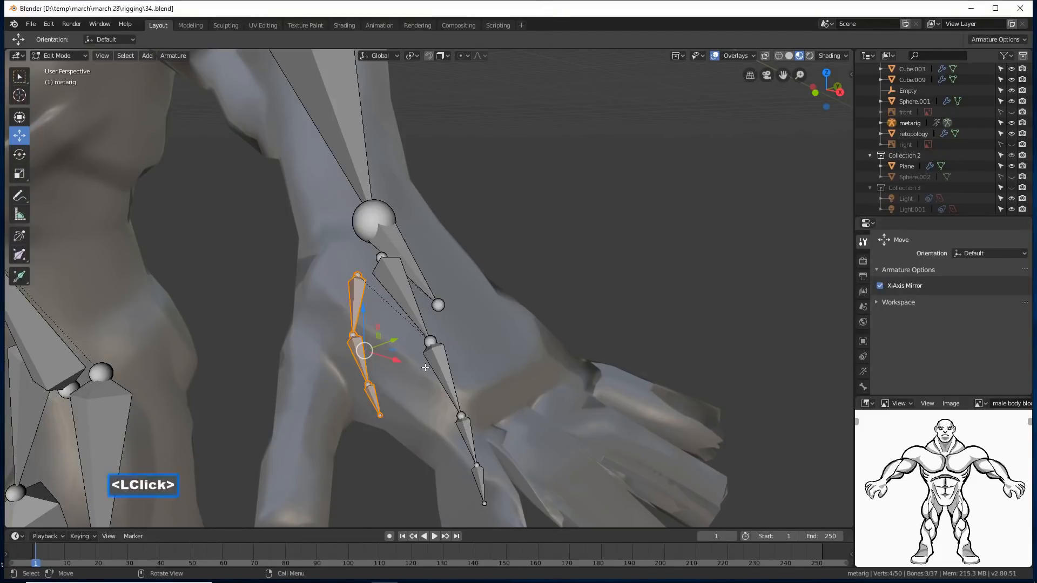
Move the thumb chain toward the mesh's thumb along Y and Z, rotate it to follow the thumb, and shift it along Y.
middle_drag(513, 327, 410, 347)
drag(409, 348, 337, 355)
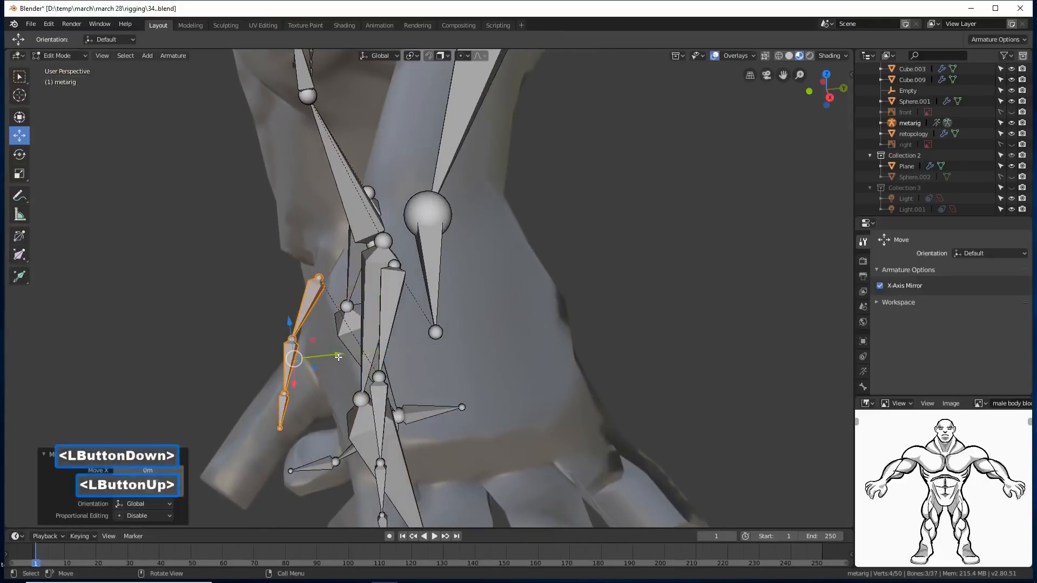
drag(290, 321, 316, 417)
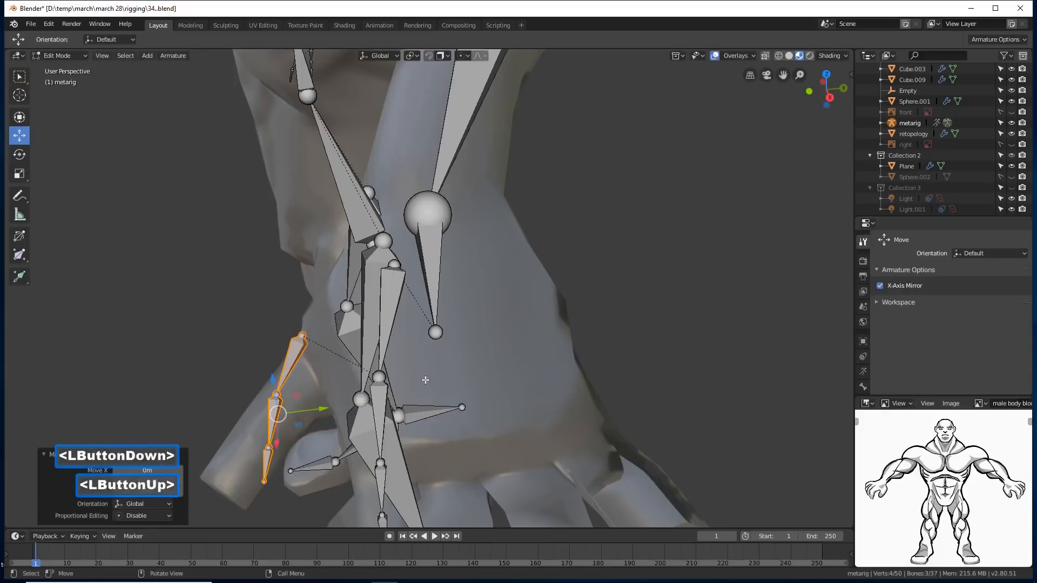
key(r)
click(283, 391)
drag(283, 392, 316, 428)
Rotate the thumb chain to match the thumb's slope seen edge-on, and nudge it along Z and Y into the mesh.
middle_drag(316, 428, 534, 400)
key(r)
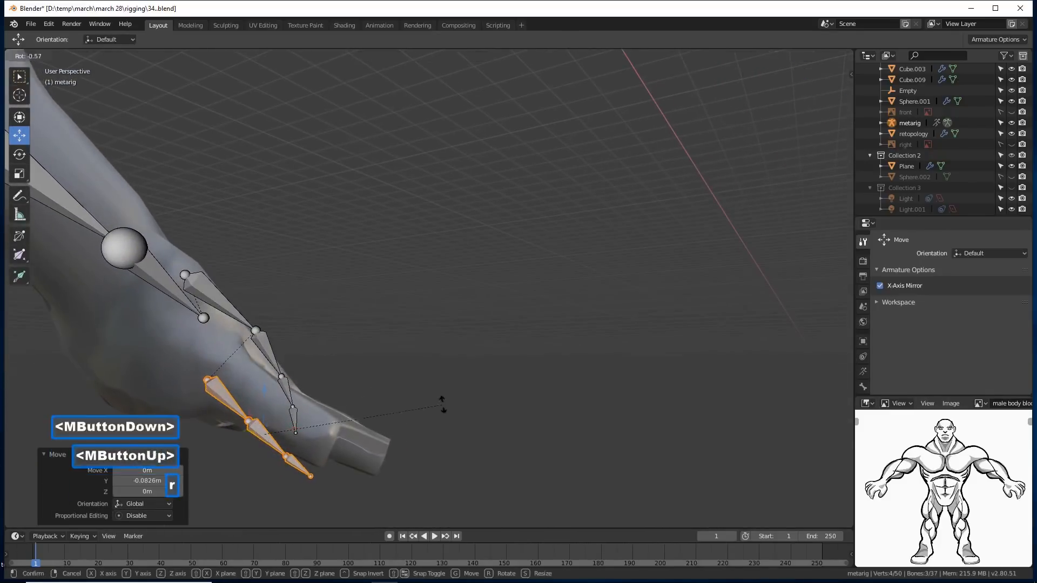
click(431, 374)
drag(263, 393, 268, 372)
middle_drag(475, 334, 286, 397)
drag(303, 398, 323, 397)
drag(276, 371, 279, 385)
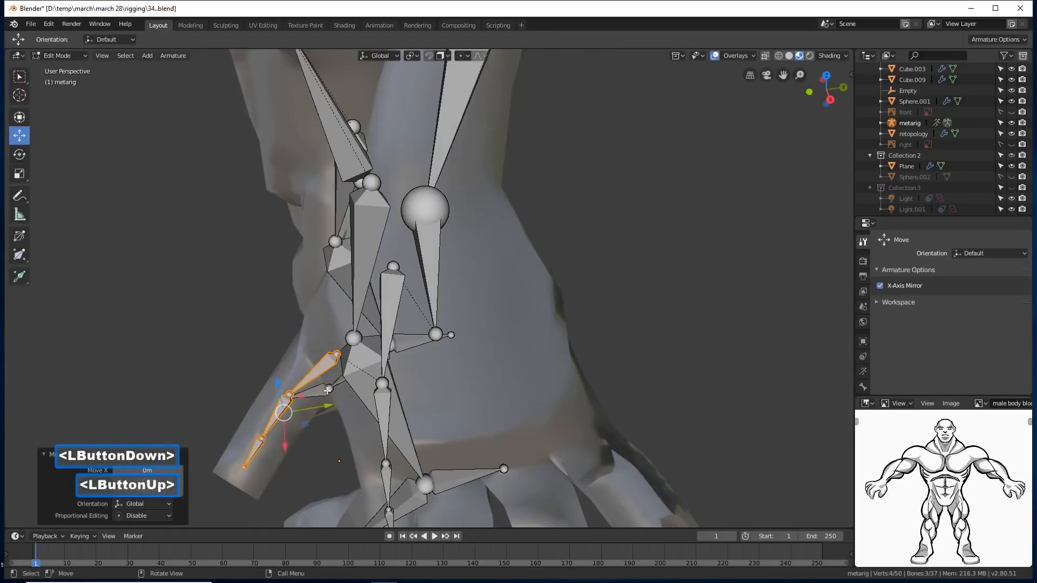
Raise the thumb's base joint along Z, and raise the two outer thumb bones together along Z into the mesh.
click(336, 353)
drag(335, 330, 333, 312)
middle_drag(333, 313, 395, 379)
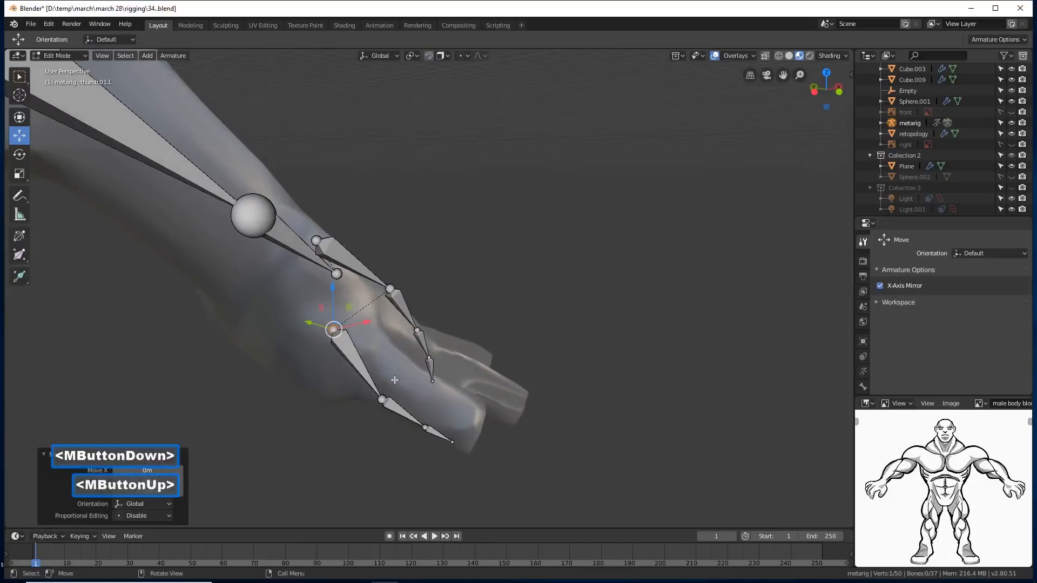
click(382, 400)
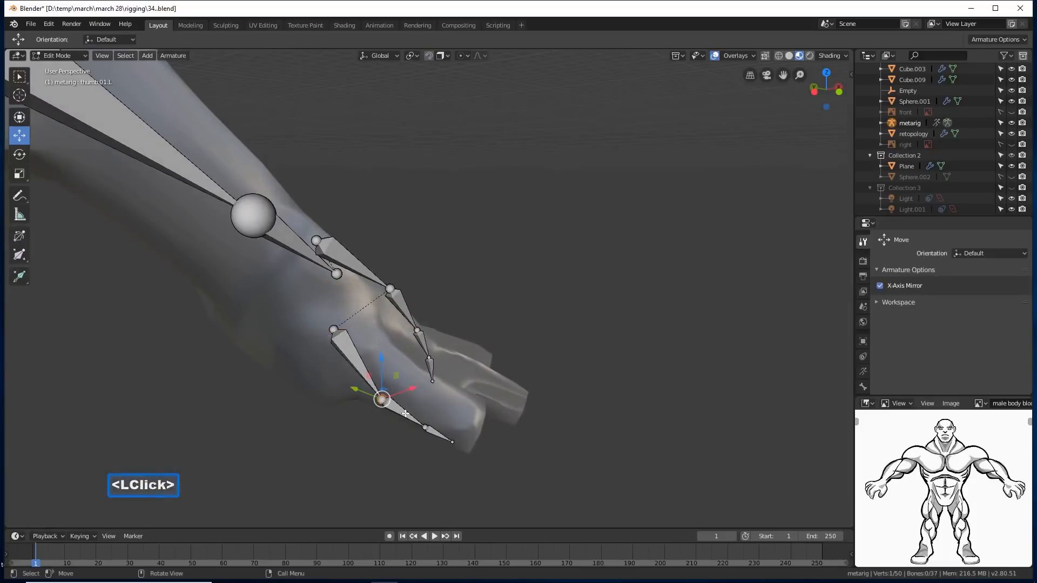
key(c)
drag(405, 413, 440, 435)
right_click(427, 411)
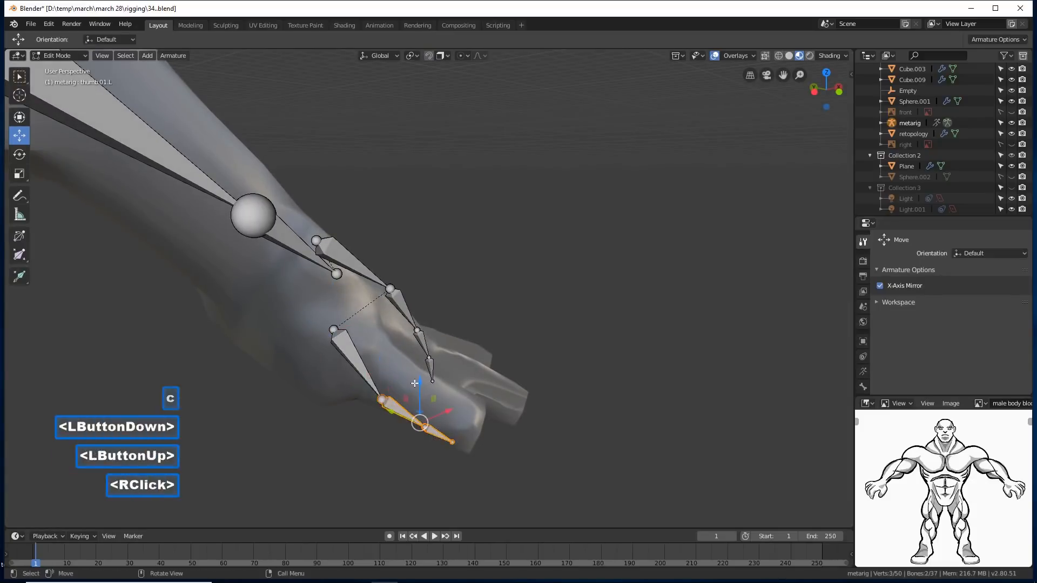
drag(416, 383, 419, 357)
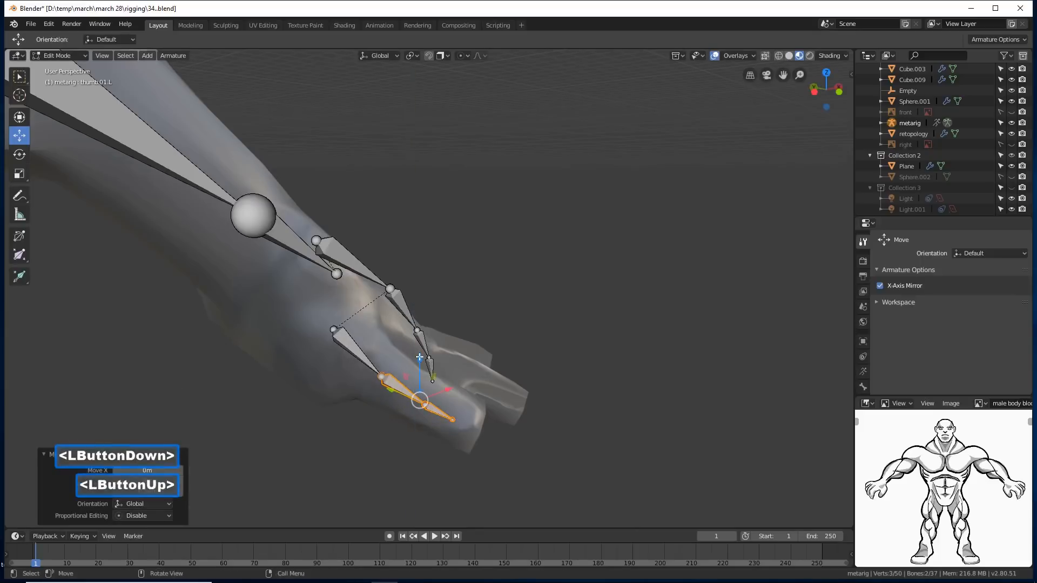
Fine-tune the two outer thumb bones from several angles with small moves until they sit centred inside the thumb.
middle_drag(598, 325, 413, 383)
drag(413, 384, 436, 392)
middle_drag(435, 392, 606, 348)
drag(419, 375, 419, 363)
middle_drag(537, 362, 563, 375)
drag(428, 370, 426, 362)
middle_drag(426, 363, 475, 317)
drag(373, 392, 405, 372)
middle_drag(495, 314, 395, 376)
drag(408, 376, 408, 364)
middle_drag(408, 364, 334, 379)
Select the thumb's tip joint, check the thumb bones against the mesh, and save the file as 35..blend.
click(431, 424)
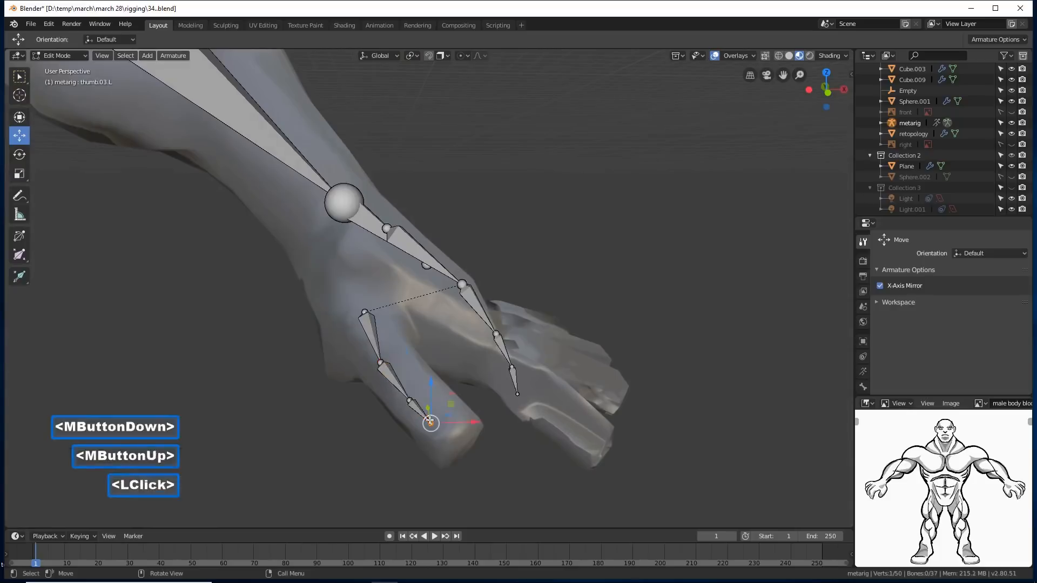
middle_drag(431, 423, 361, 440)
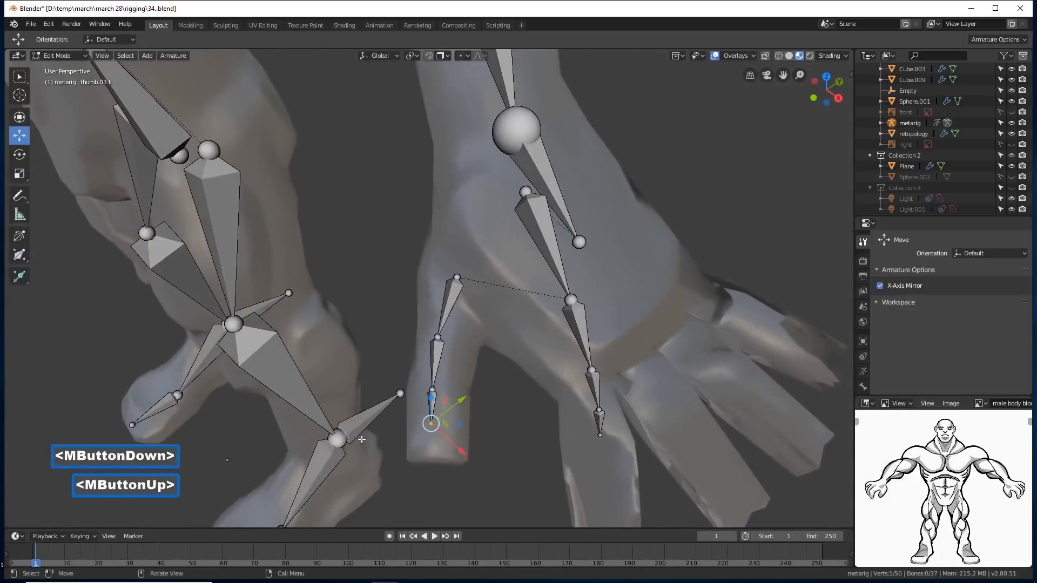
middle_drag(412, 408, 405, 423)
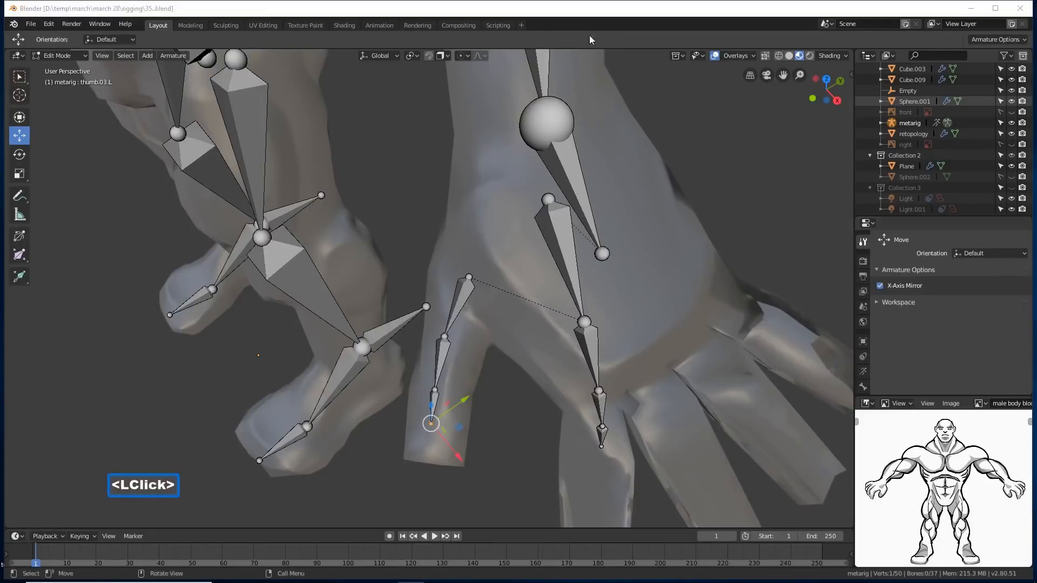
click(610, 27)
Delete the remaining palm bone palm.01.L with mirroring on, and save the file as 36..blend.
click(582, 253)
key(x)
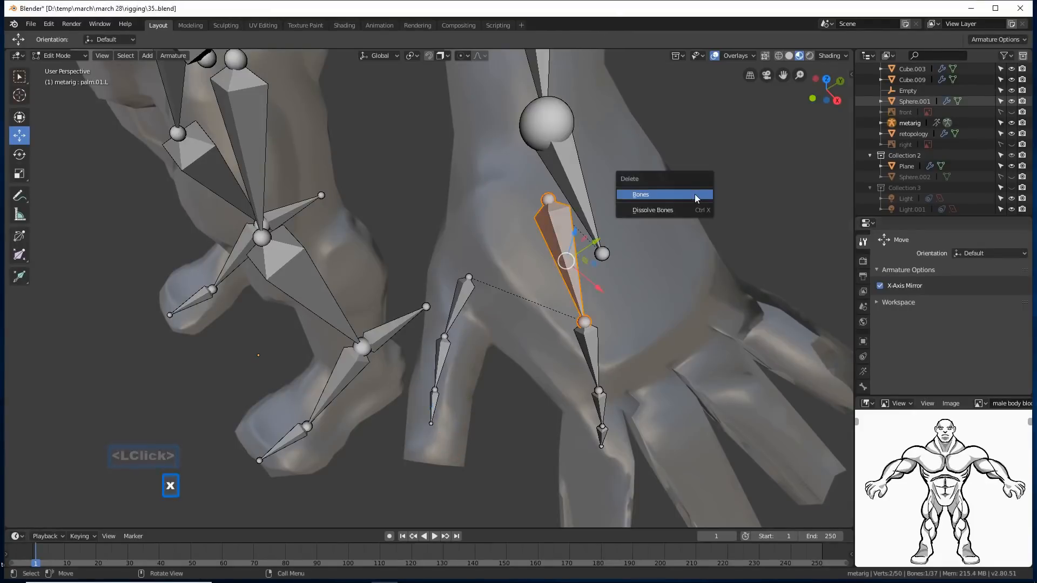
click(689, 195)
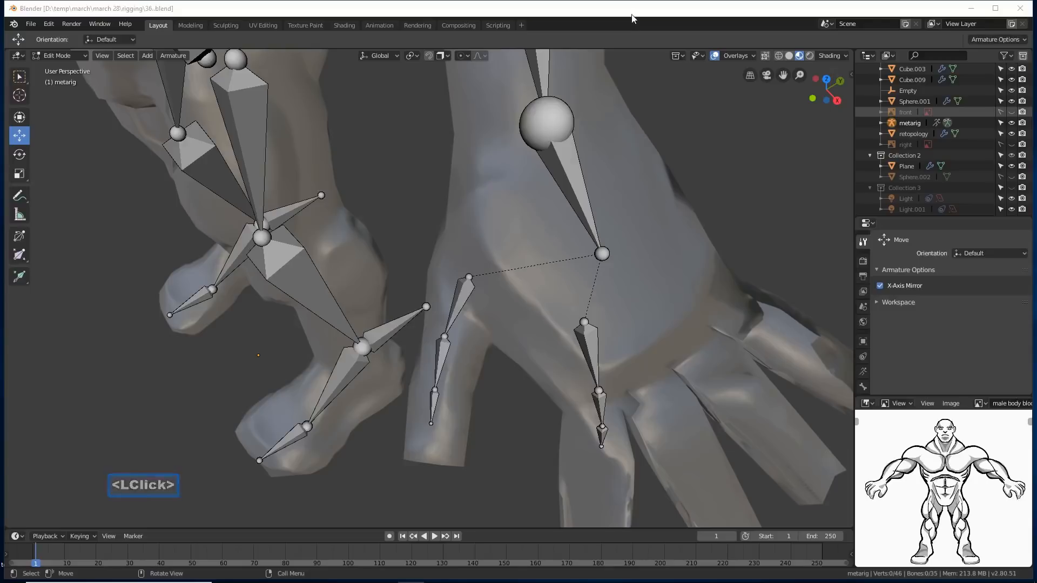
click(632, 15)
Select the left index finger's bone chain and move it down and outward to the mesh's index finger, finishing with -0.229 m along Z.
mouse_move(509, 295)
middle_down()
mouse_move(597, 210)
mouse_move(490, 286)
mouse_move(496, 300)
middle_up()
shift+middle_drag(554, 328, 529, 294)
key(l)
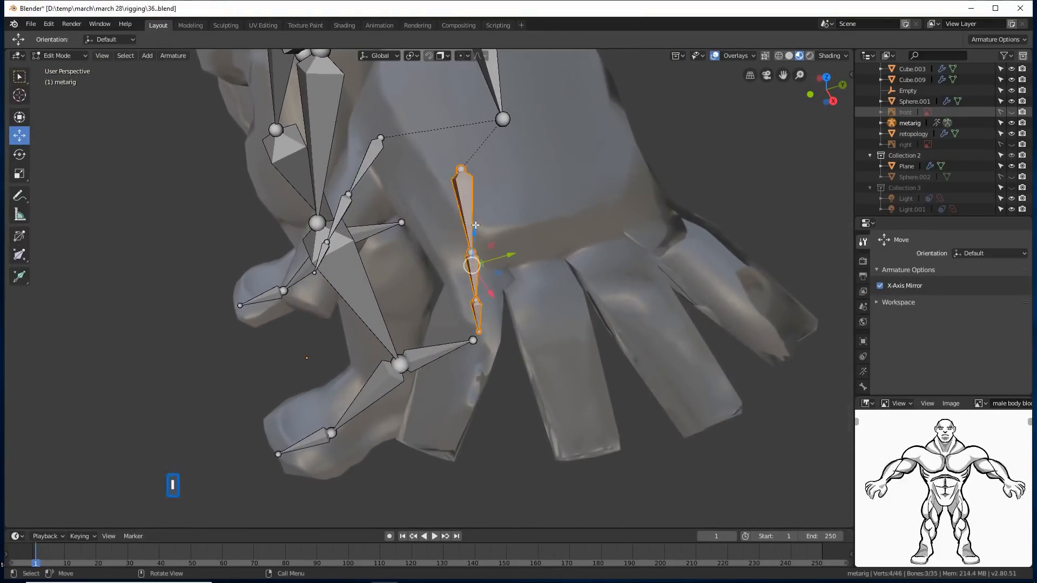
drag(478, 230, 495, 332)
middle_drag(495, 332, 539, 274)
drag(463, 324, 546, 277)
drag(513, 235, 514, 274)
Rotate the index finger chain to match the finger's slope seen edge-on, and raise it 0.246 m along Z.
middle_drag(604, 341, 599, 326)
key(r)
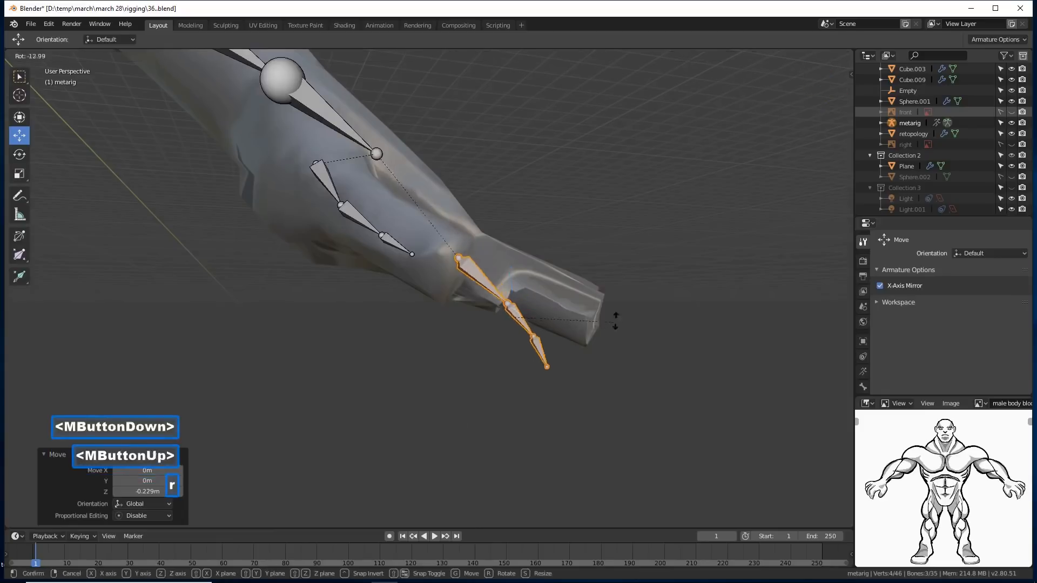
click(617, 276)
drag(511, 283, 541, 270)
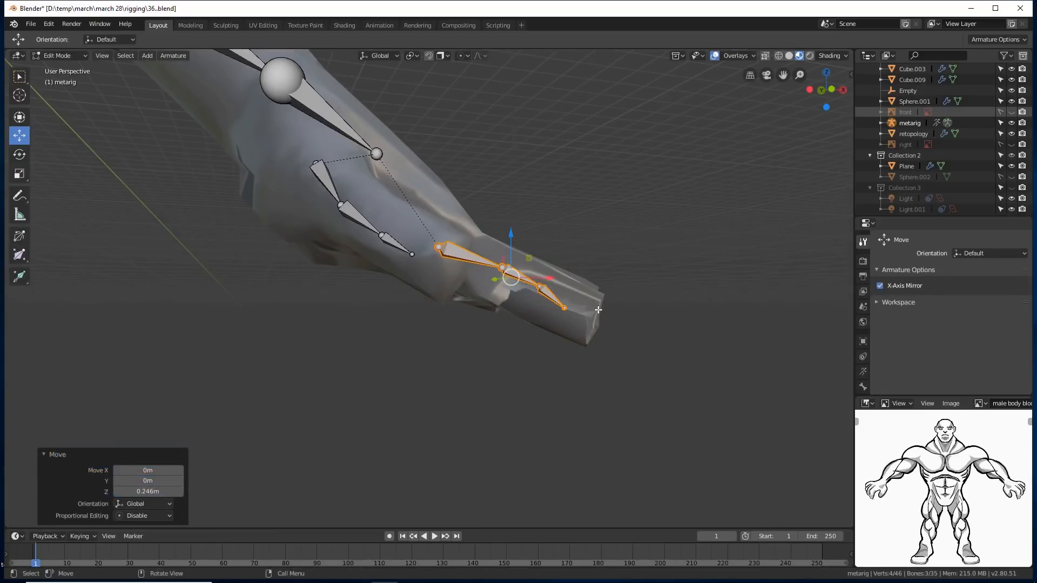
Scale the index finger chain up to about 1.3 times and shift it 0.0545 m along X.
key(s)
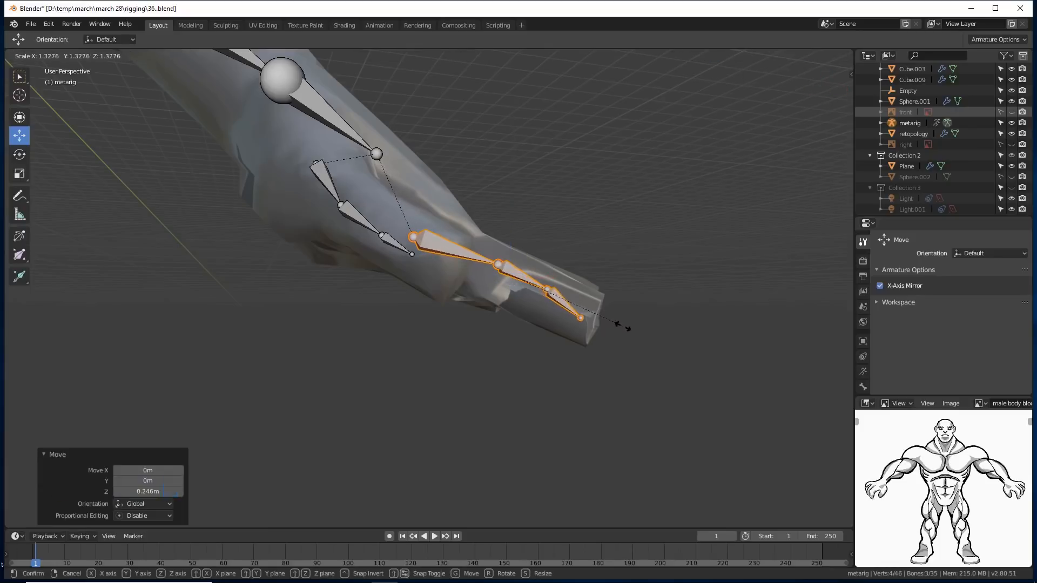
click(619, 322)
drag(545, 282, 548, 281)
Rotate the index finger chain to follow the spread of the finger, move it into the mesh, and save the file as 37..blend.
middle_drag(548, 281, 530, 296)
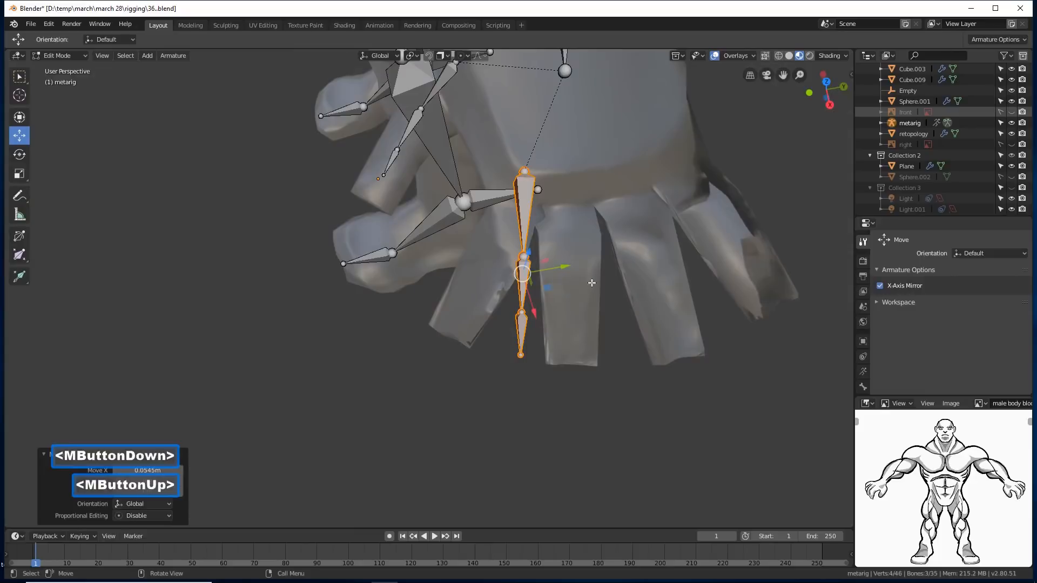
key(r)
click(570, 273)
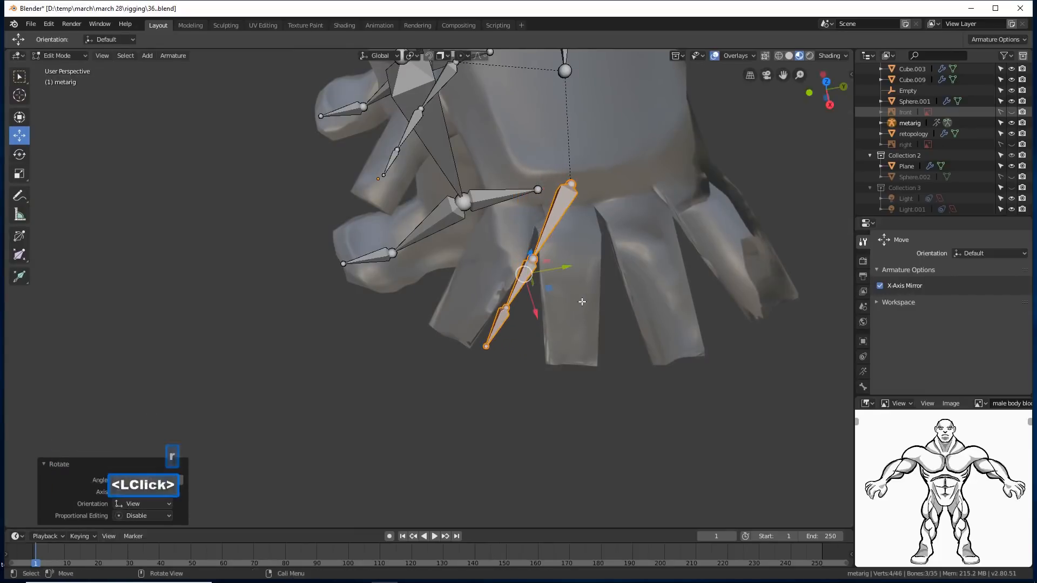
drag(570, 274, 544, 274)
drag(513, 319, 528, 254)
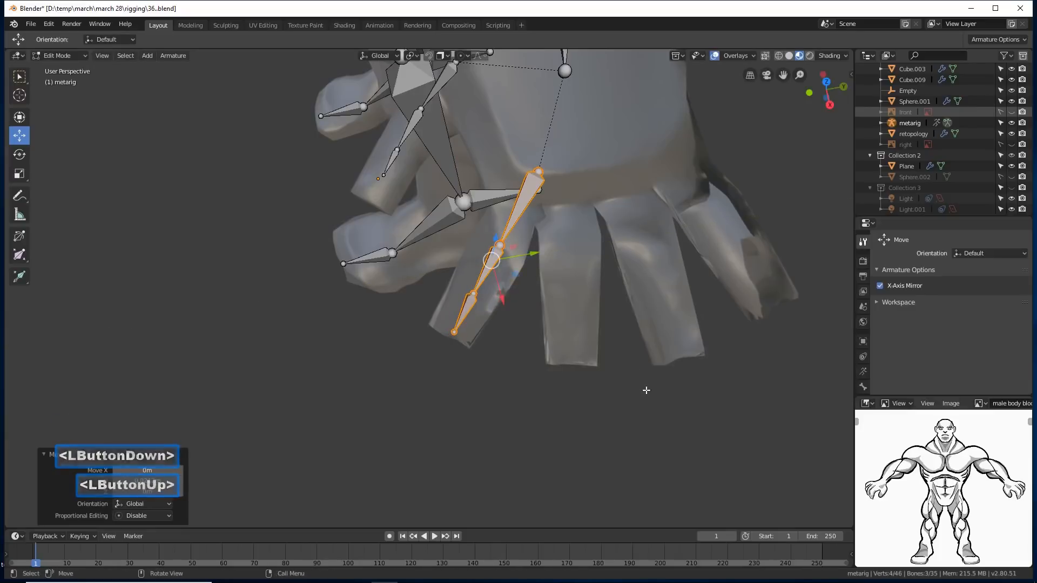
click(709, 351)
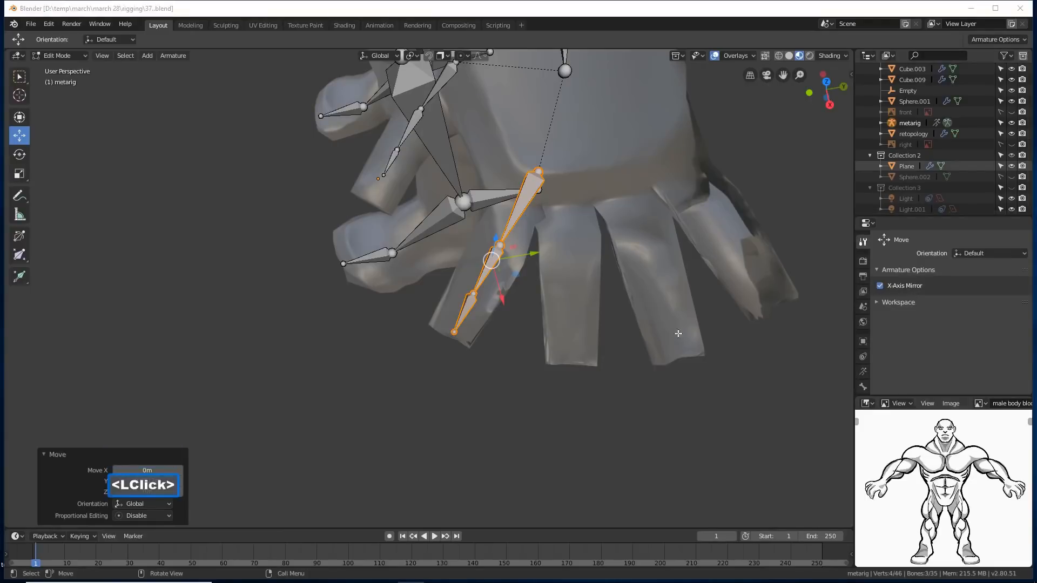
click(611, 12)
From the palm side, move the index finger's base joint and its second joint toward the centre of the finger.
middle_drag(608, 46, 575, 204)
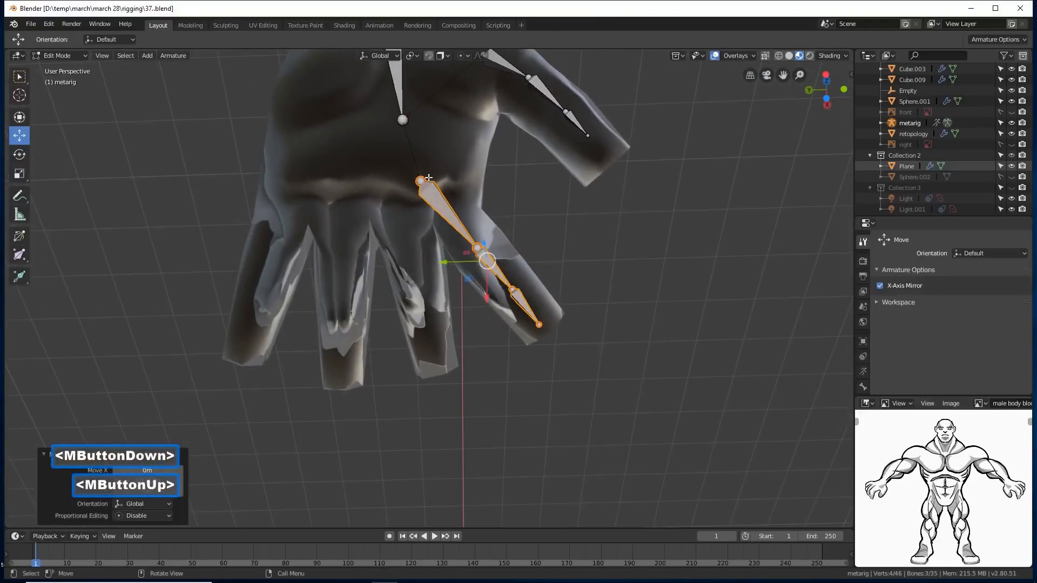
click(422, 181)
drag(421, 181, 415, 176)
click(478, 248)
mouse_move(475, 246)
mouse_down()
mouse_move(452, 247)
mouse_move(463, 247)
mouse_up()
middle_drag(574, 222, 374, 304)
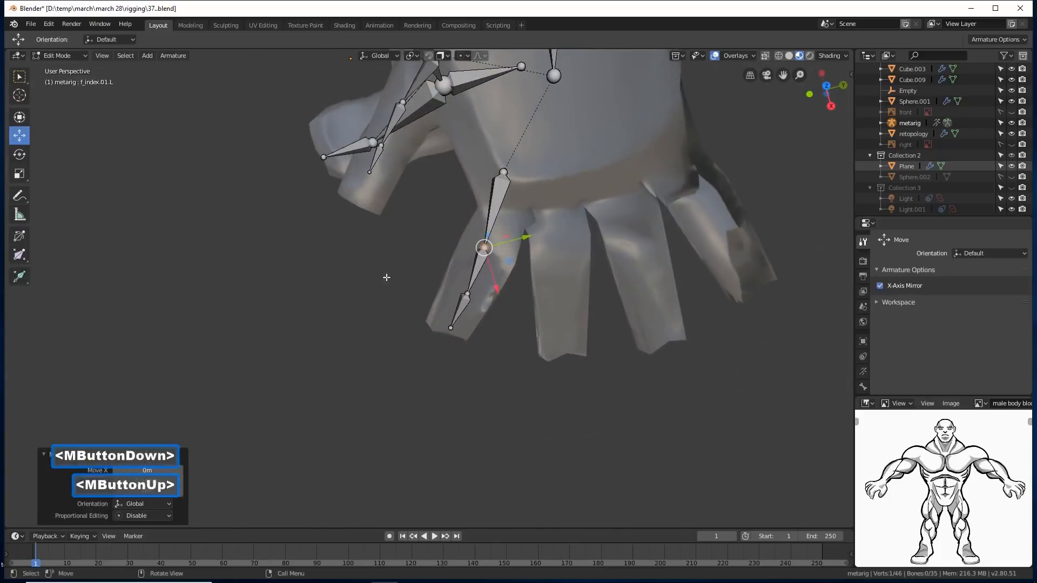
Reposition the index finger's base joint at the knuckle from different angles, and save the file as 38..blend.
click(502, 171)
middle_drag(405, 252, 543, 185)
drag(536, 168, 551, 163)
click(517, 132)
middle_drag(517, 135, 498, 208)
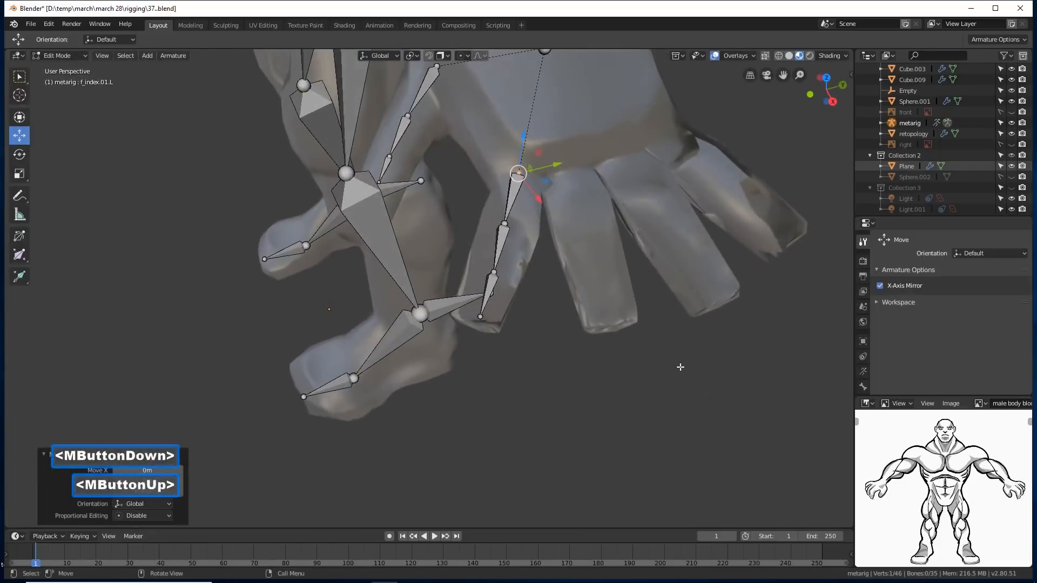
click(918, 102)
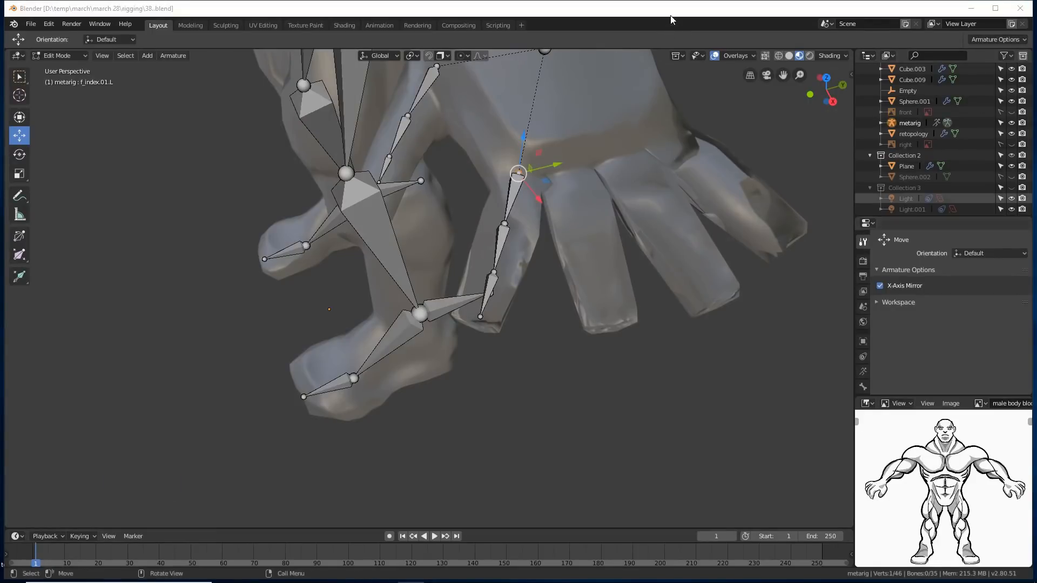
click(672, 13)
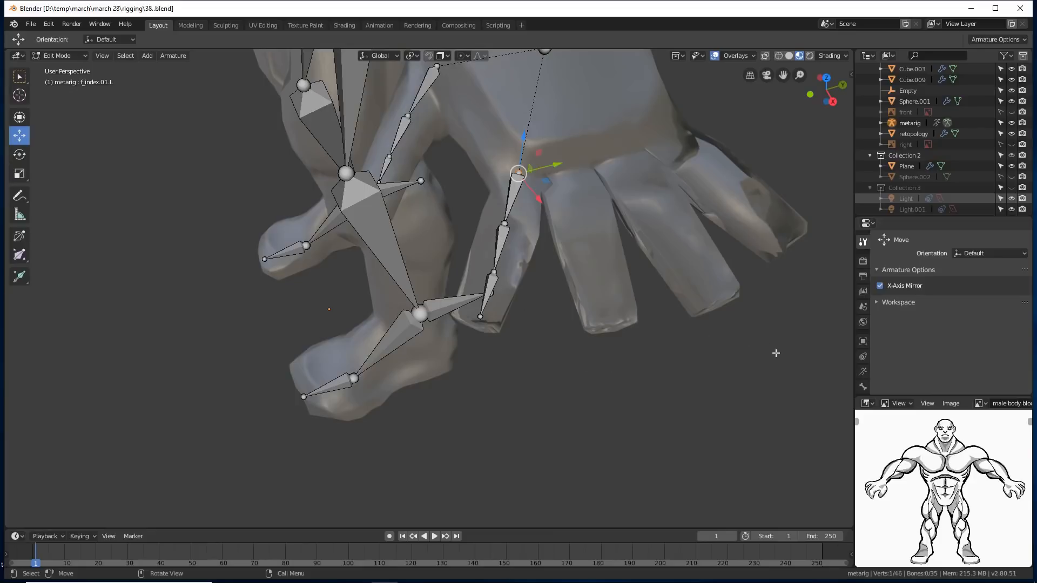
Turn on the display of bone axes in the metarig's viewport display settings, and save the file as 39..blend.
click(863, 372)
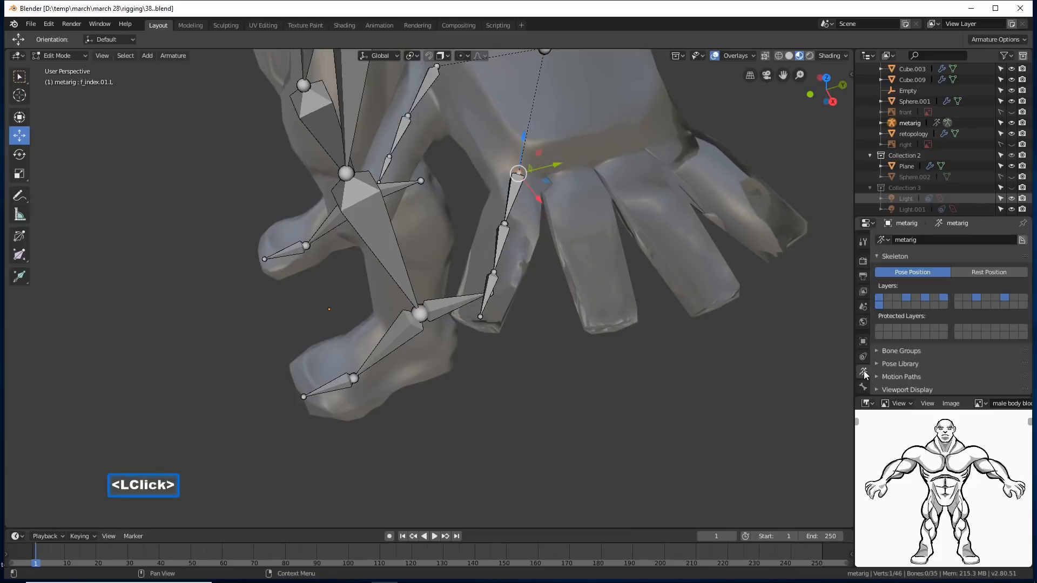
scroll(921, 355, down, 1)
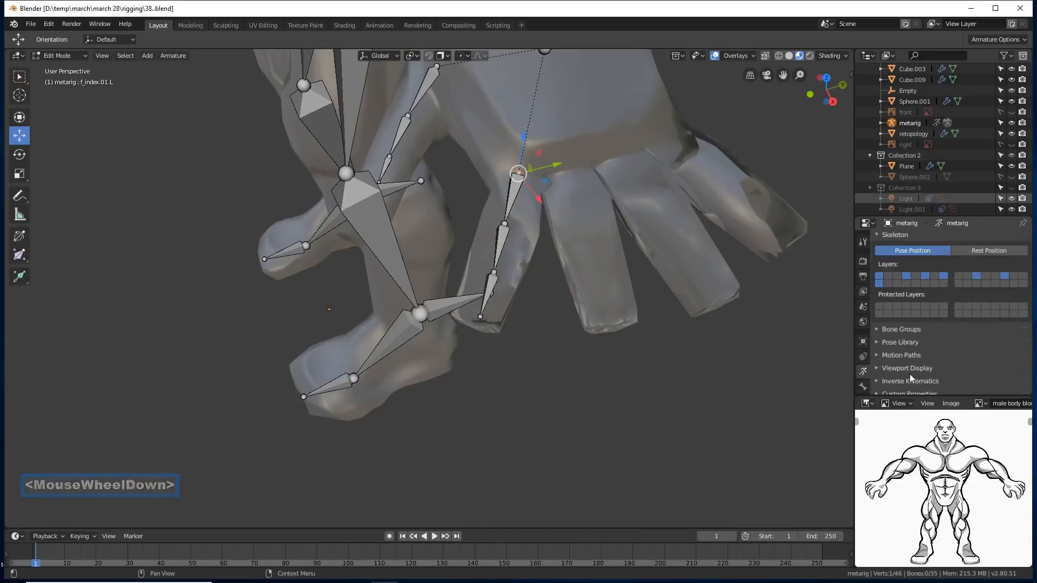
click(878, 367)
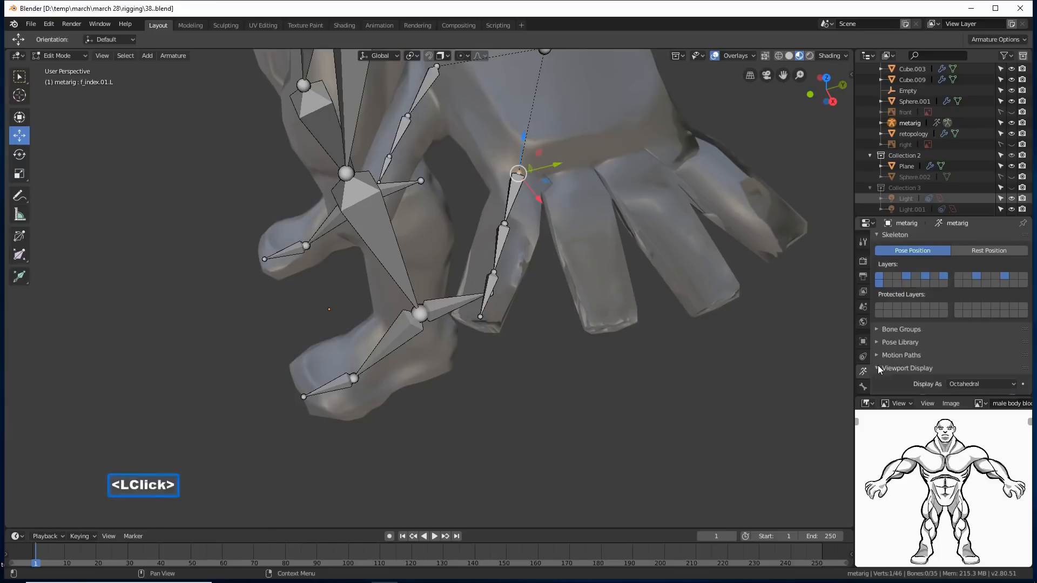
scroll(900, 353, down, 3)
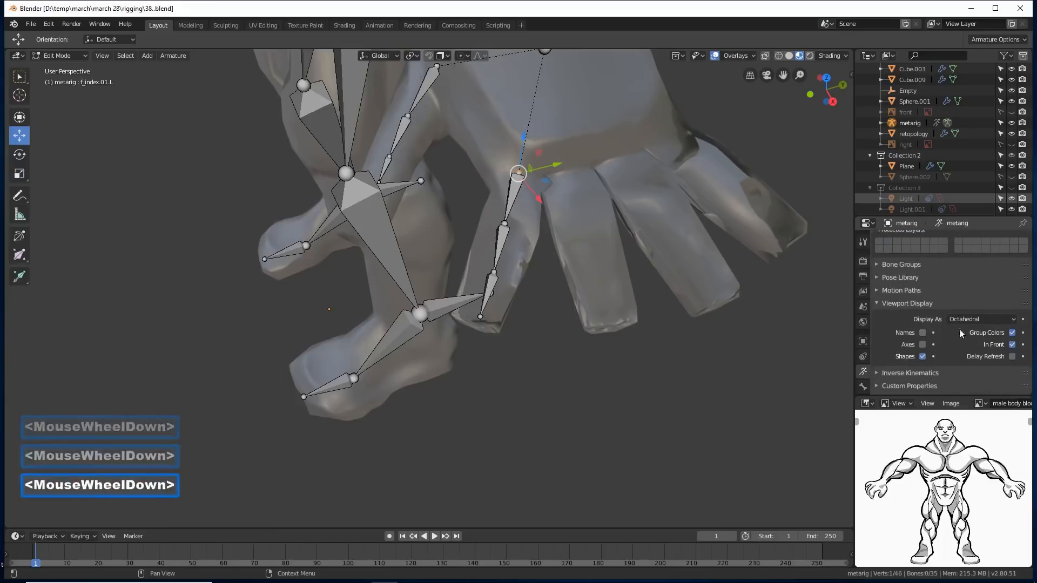
click(923, 345)
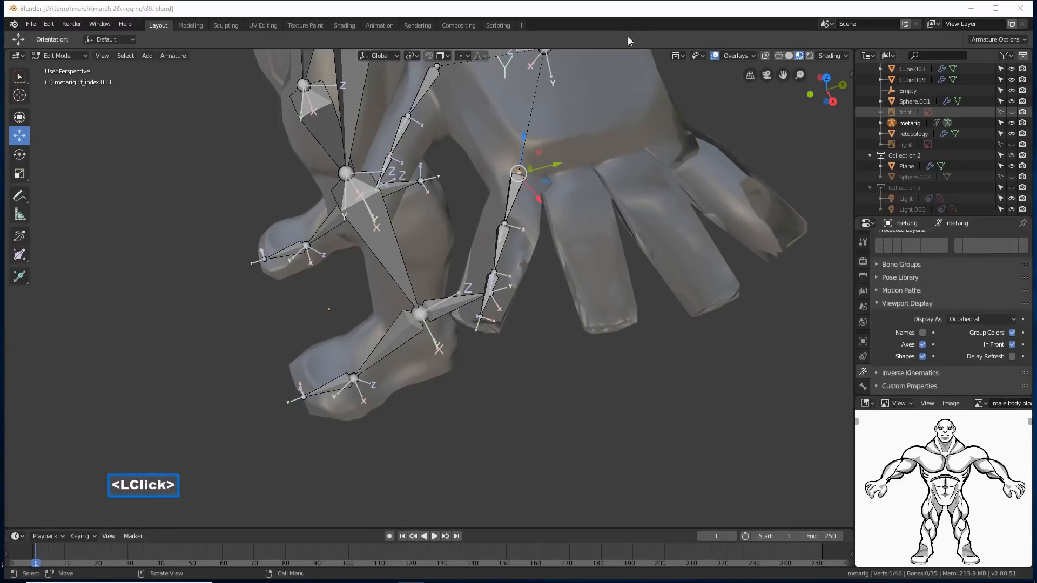
Examine the orientation of the bone axes along the thumb and index finger from several angles.
click(625, 15)
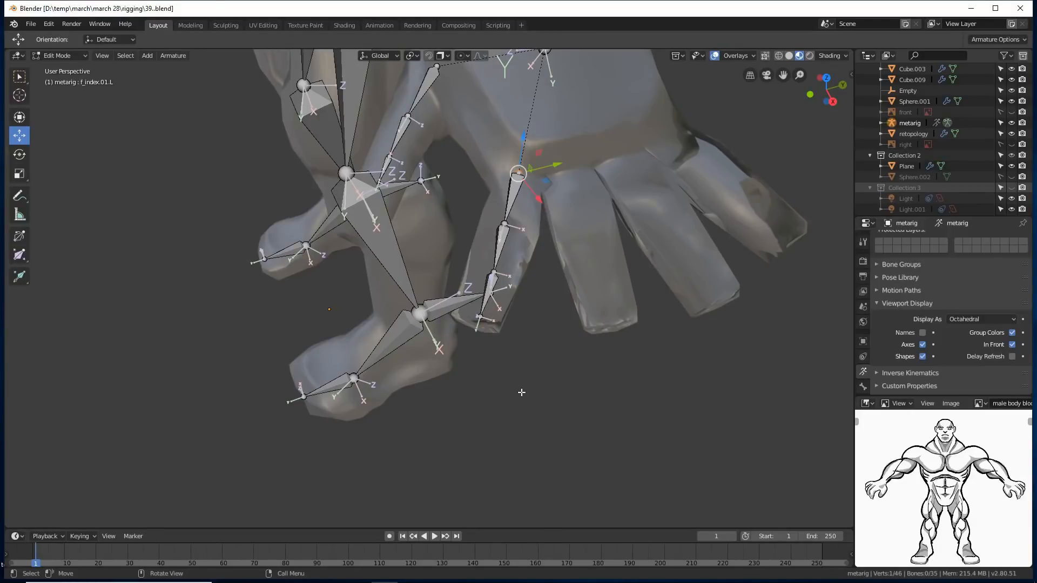
middle_drag(505, 374, 565, 365)
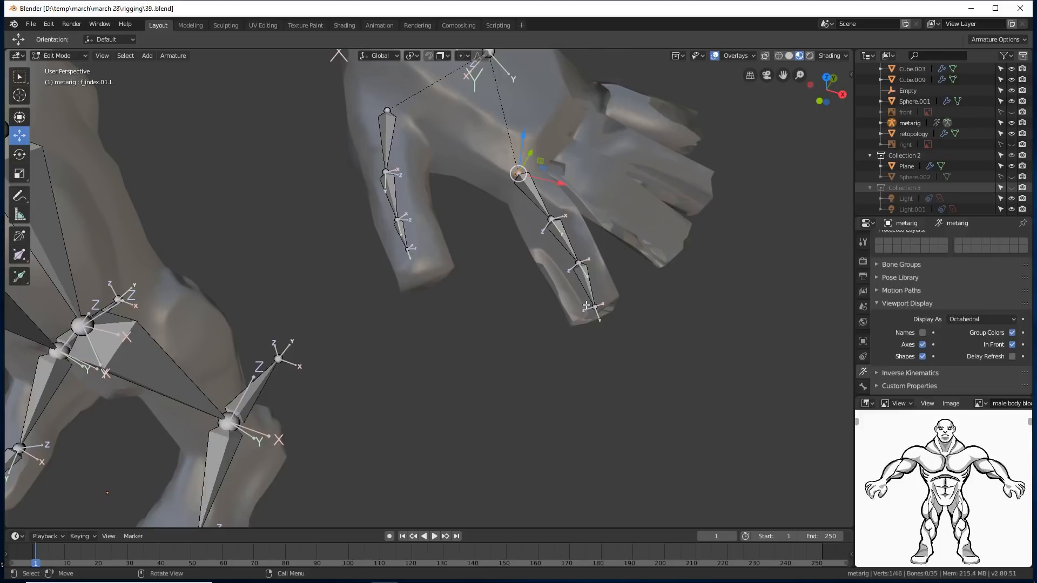
middle_drag(594, 326, 490, 275)
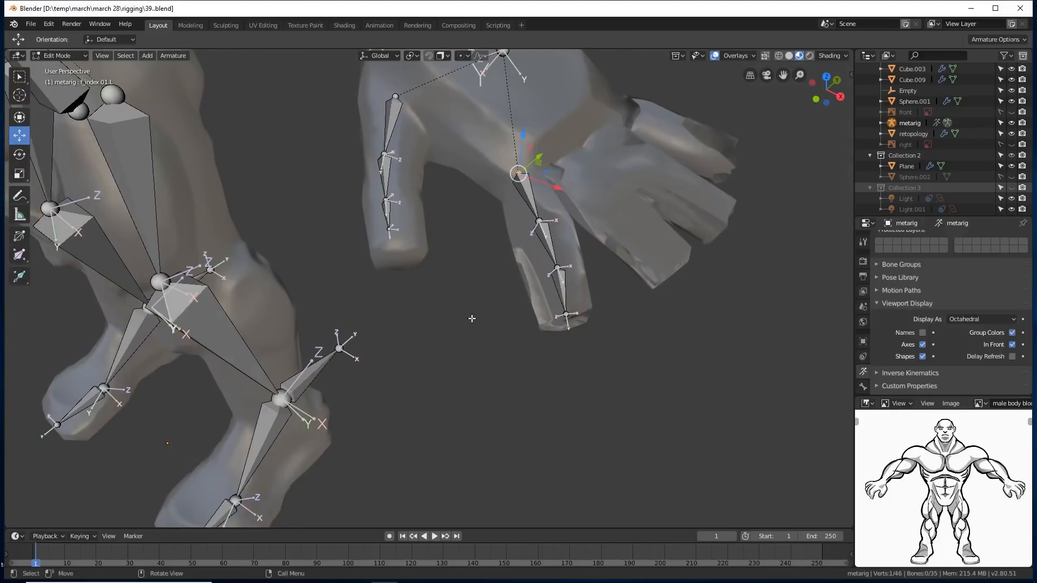
scroll(486, 344, up, 4)
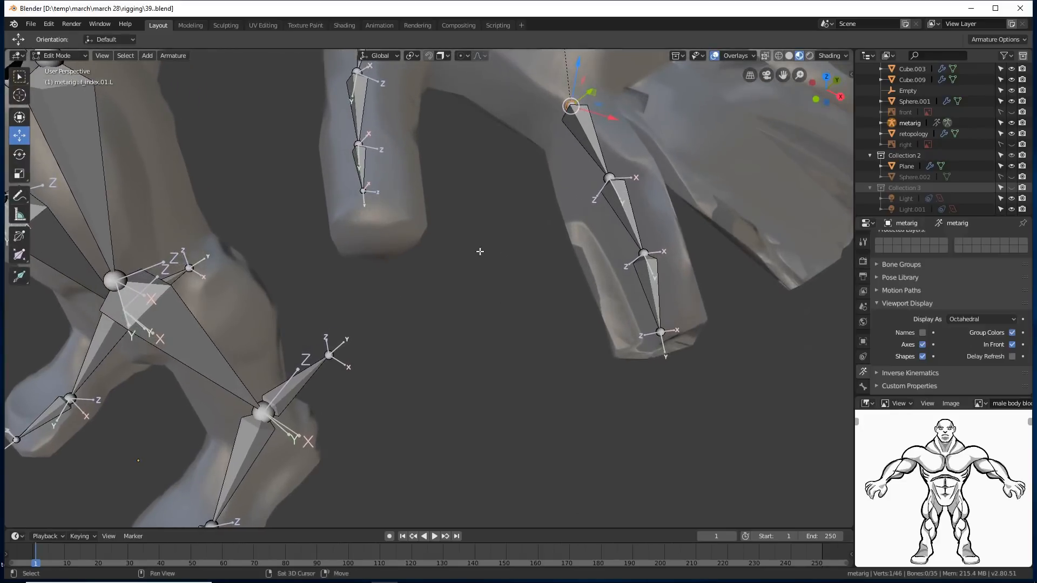
scroll(478, 291, up, 2)
shift+middle_drag(479, 289, 478, 291)
middle_drag(500, 363, 437, 402)
middle_drag(348, 324, 304, 251)
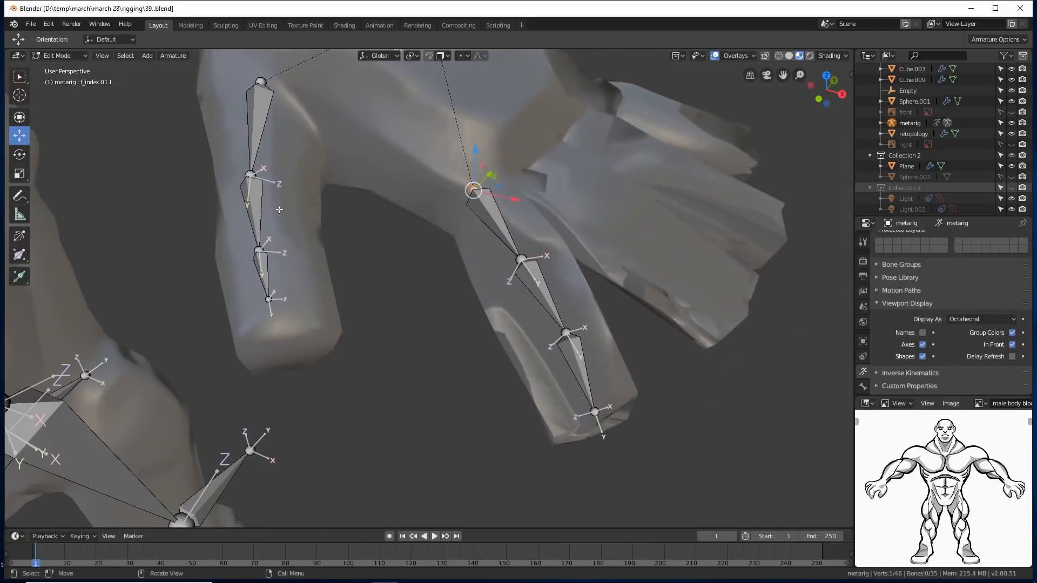
Save the file as 40..blend and roll the middle thumb bone, thumb.02.L, by about 0.69 so its X axis points across the thumb.
click(259, 198)
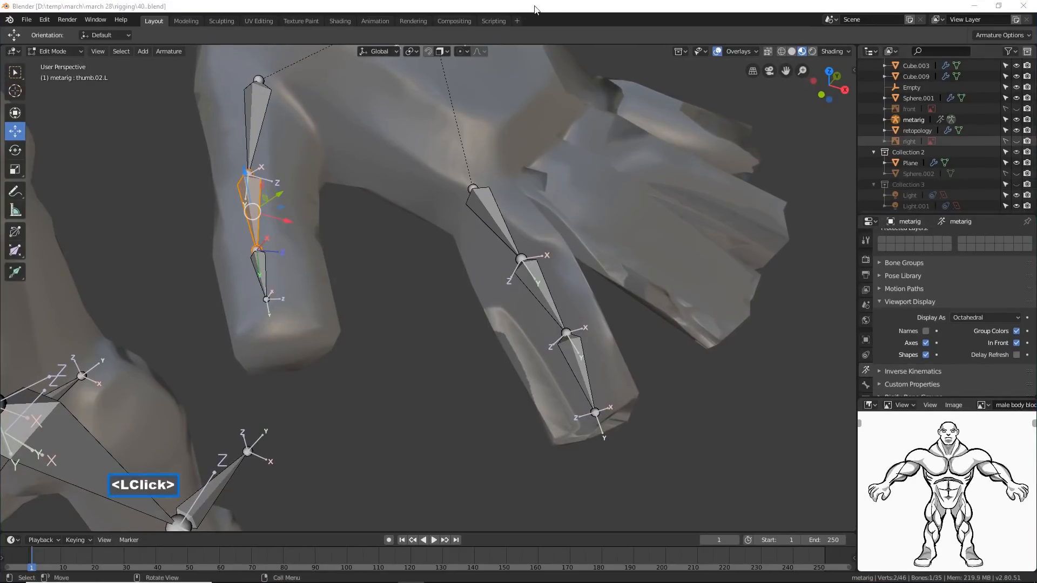
click(557, 120)
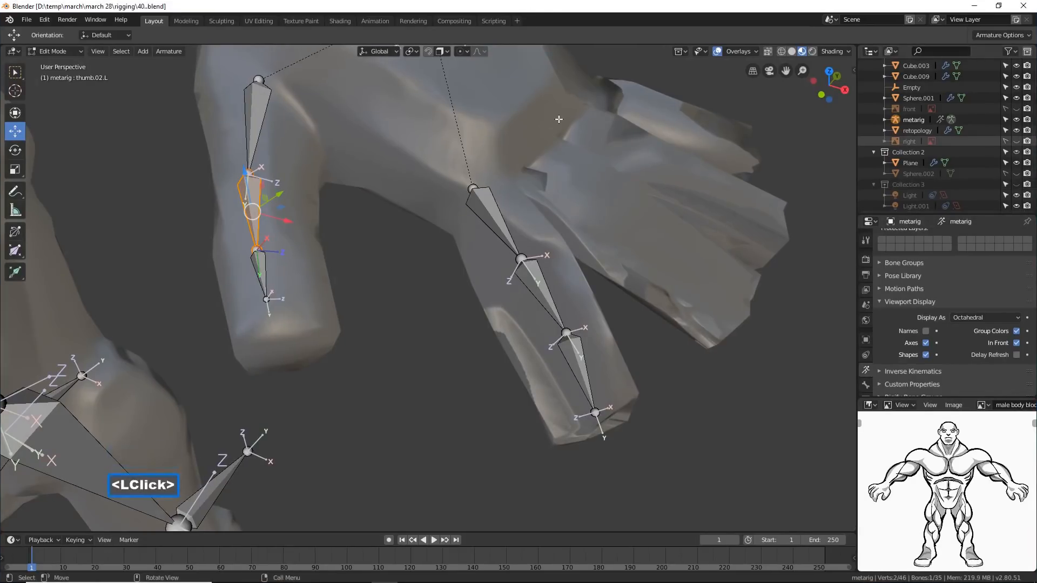
shift+middle_drag(420, 146, 475, 217)
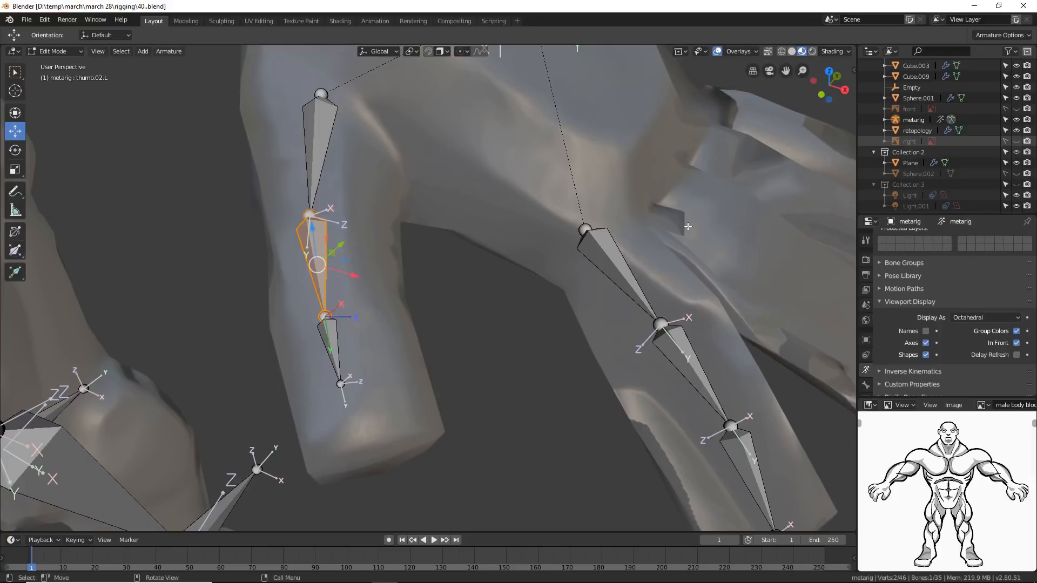
key(n)
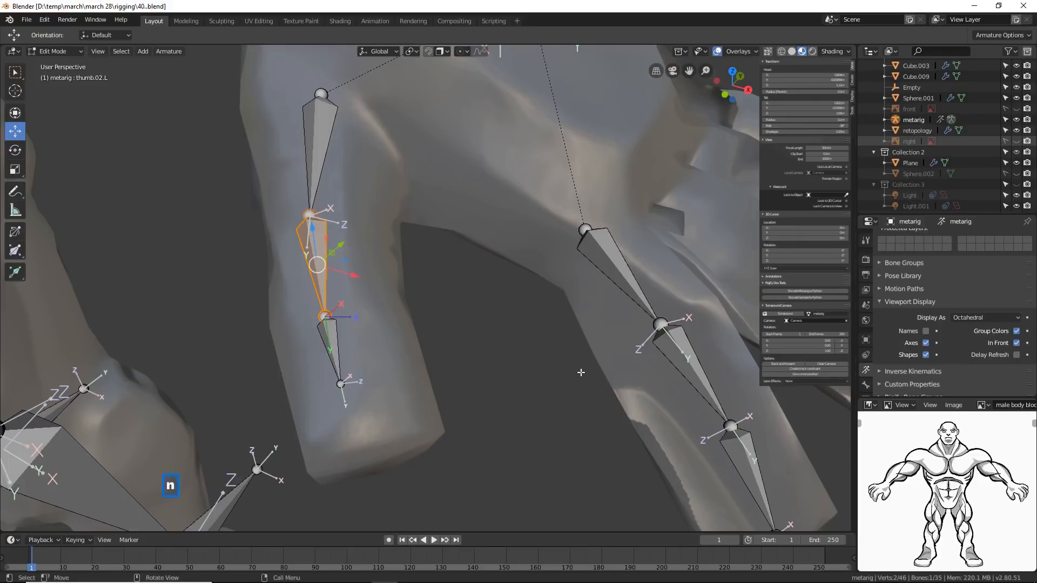
key(n)
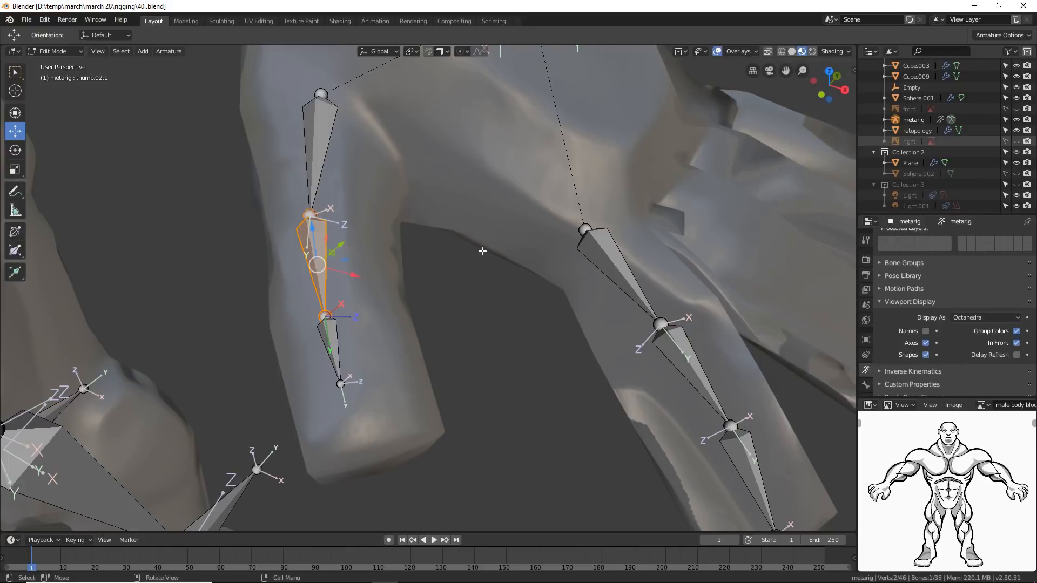
key(ctrl)
key(ctrl+r)
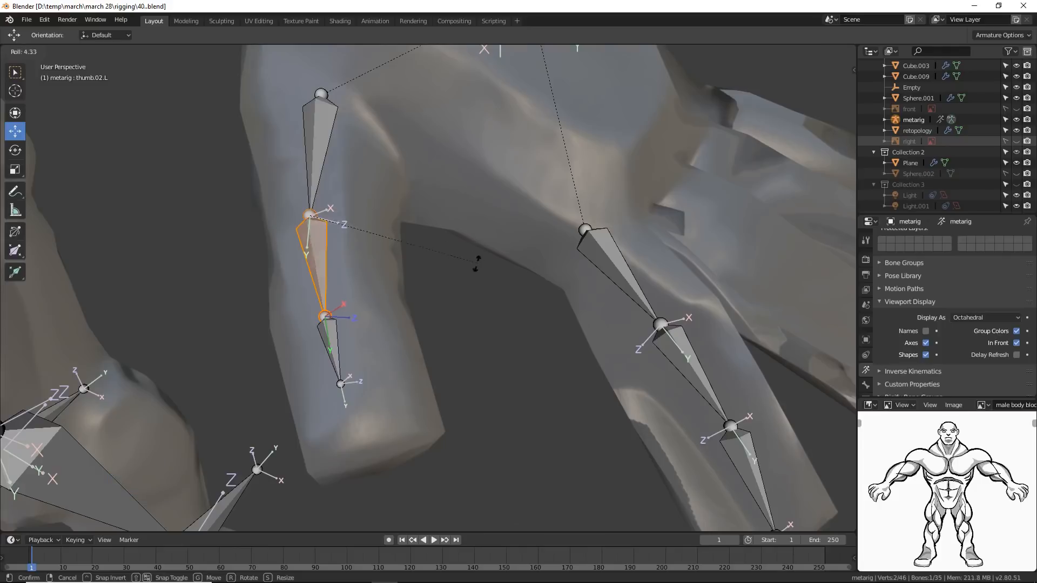
click(403, 331)
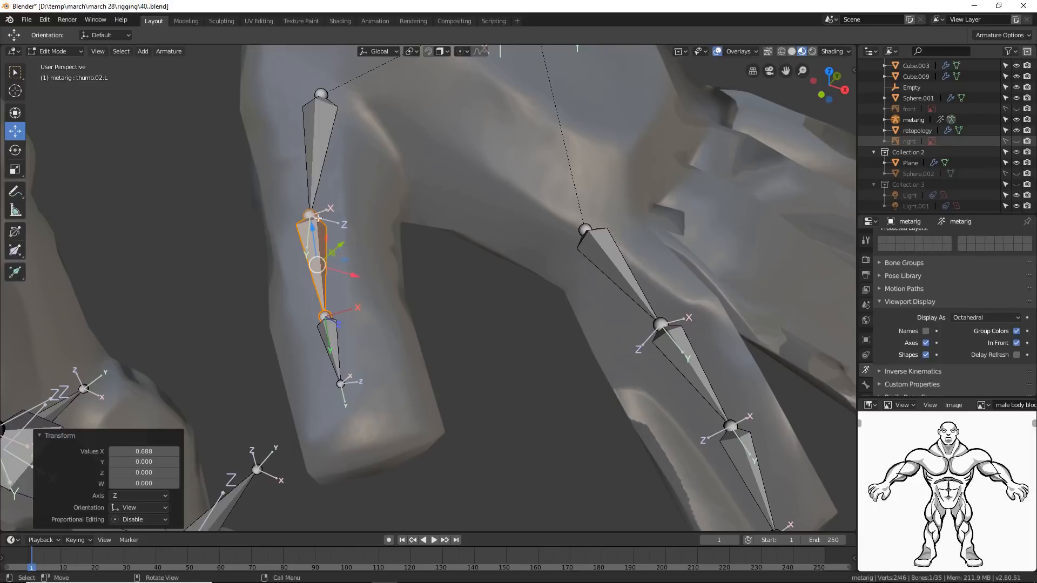
Roll the base thumb bone, thumb.01.L, by about 0.50 so its X axis points across the thumb.
click(311, 155)
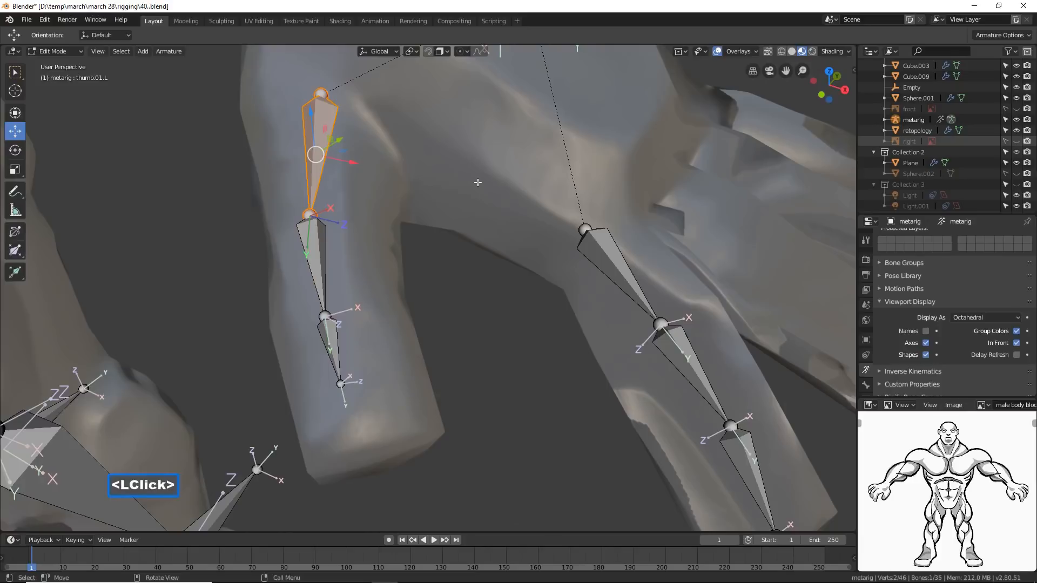
key(ctrl)
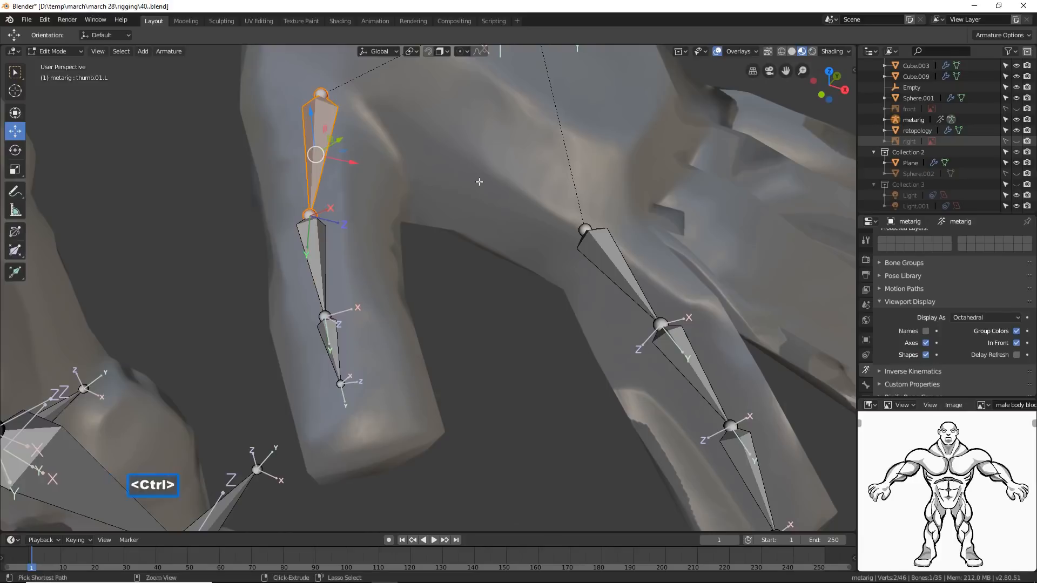
key(ctrl+r)
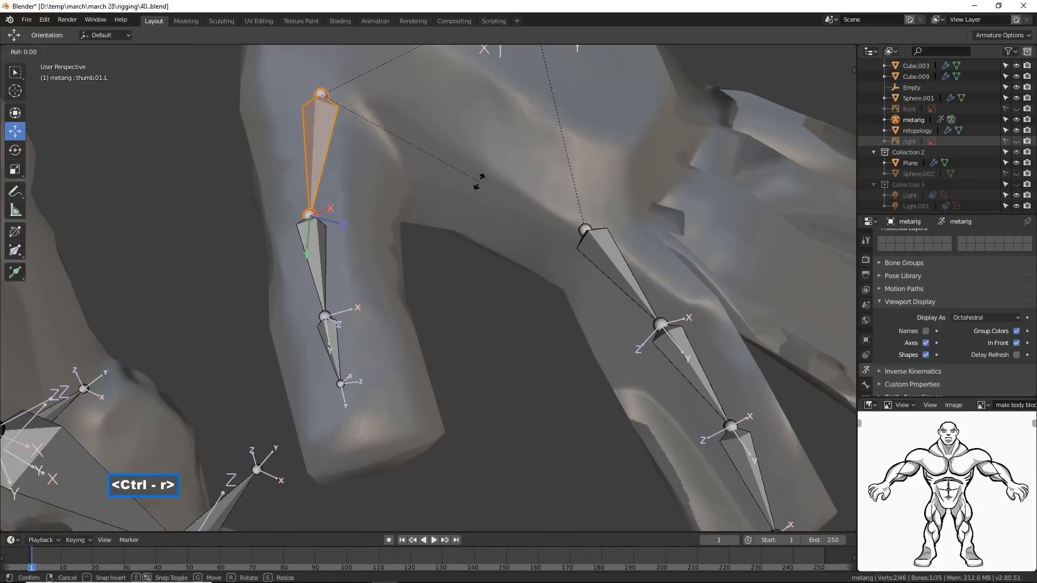
click(421, 252)
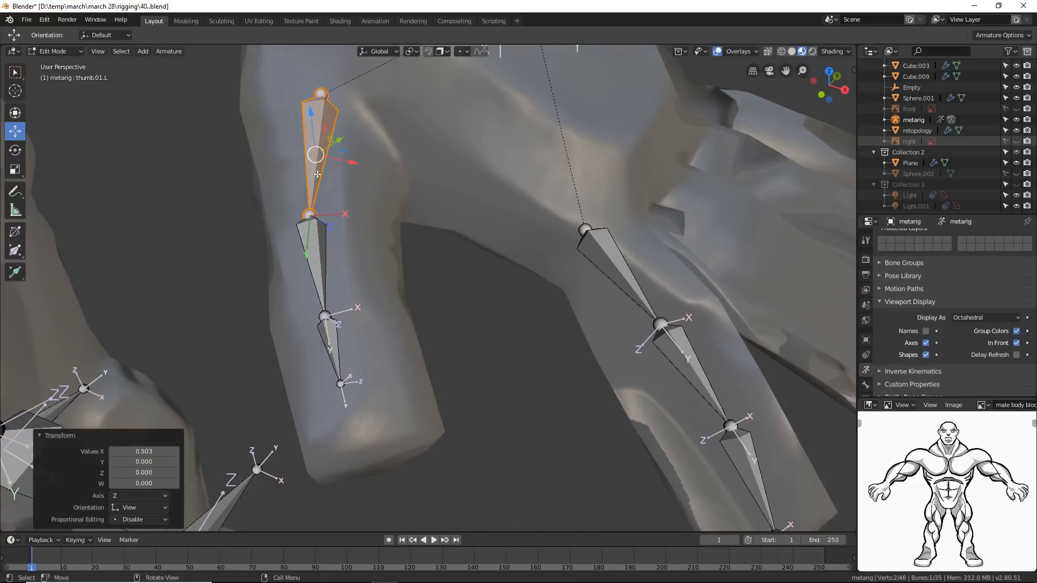
mouse_move(473, 309)
middle_down()
mouse_move(481, 286)
mouse_move(472, 294)
middle_up()
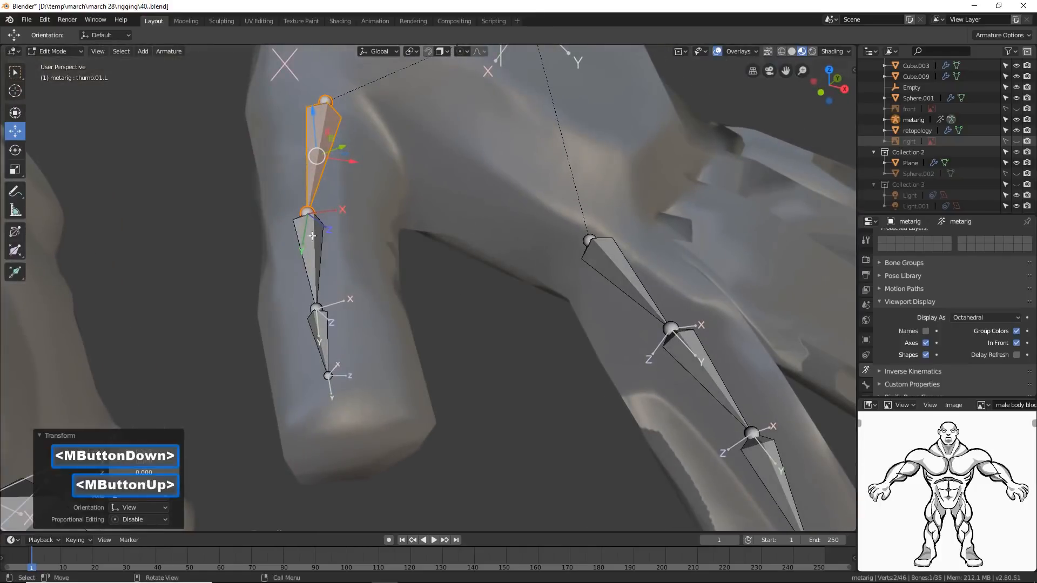
Select all three thumb bones with thumb.01.L active and align the other two to the active bone.
click(328, 356)
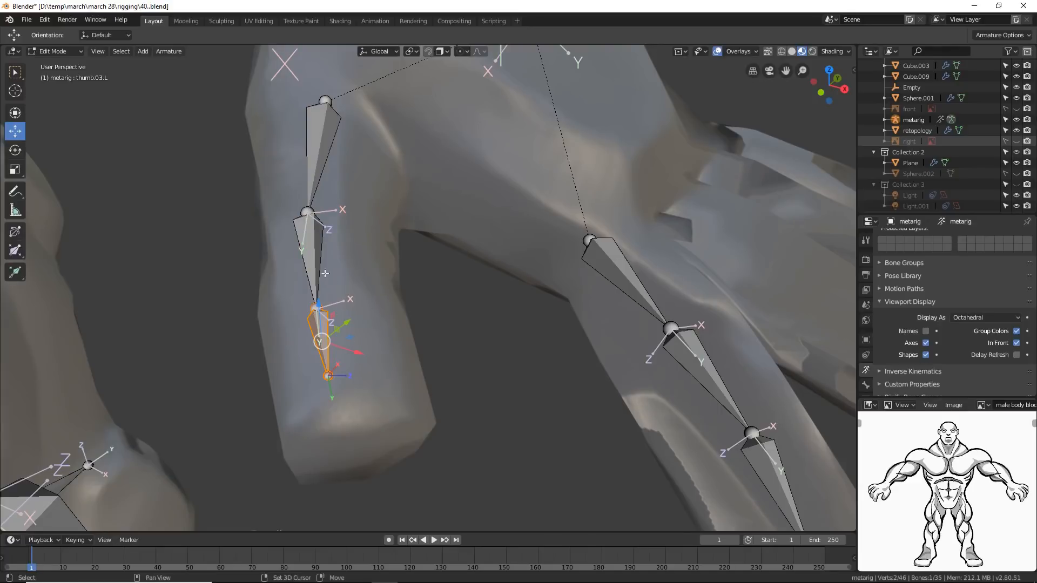
shift+click(314, 261)
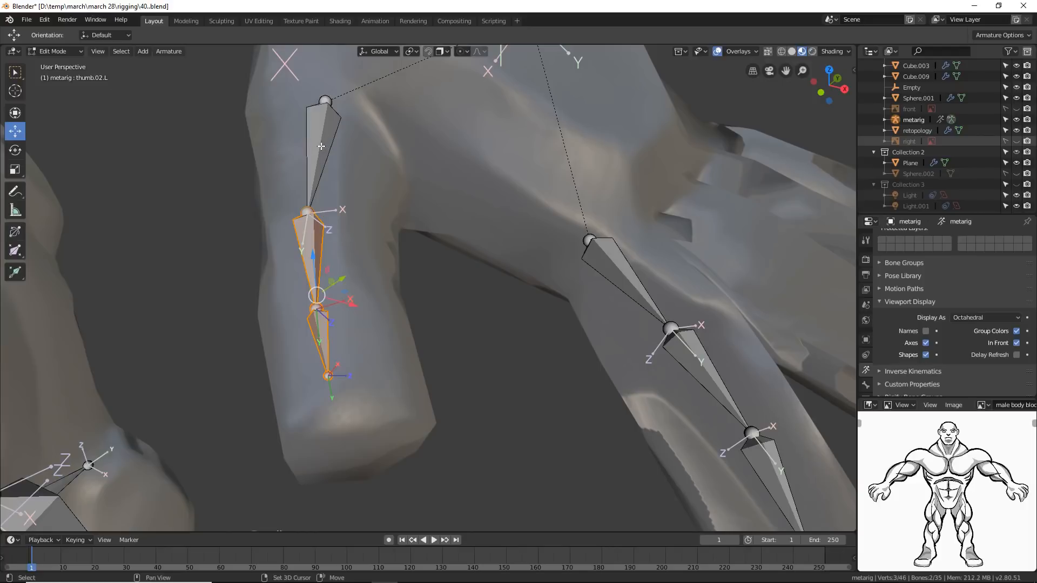
shift+click(321, 146)
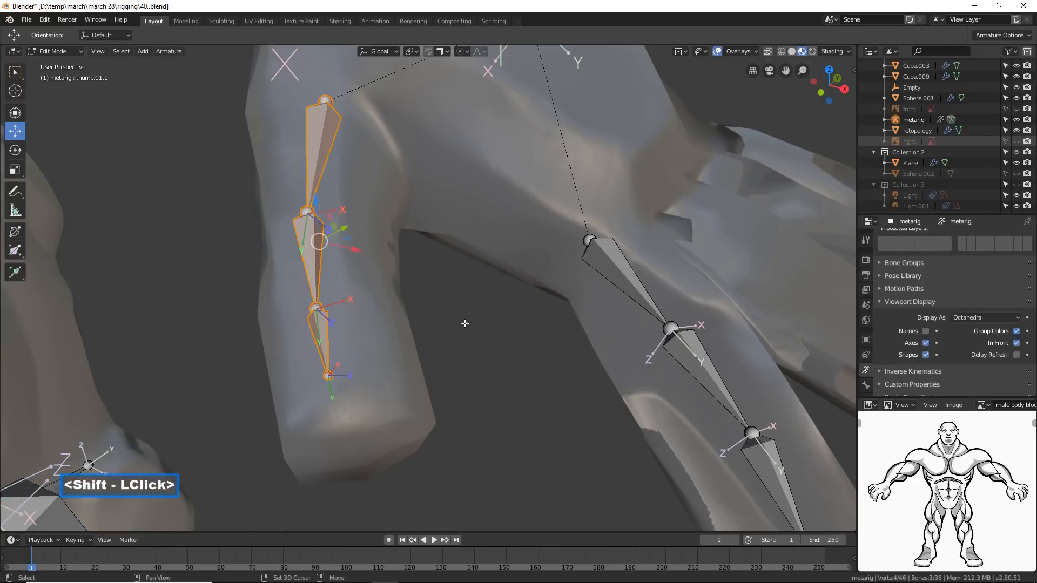
key(ctrl)
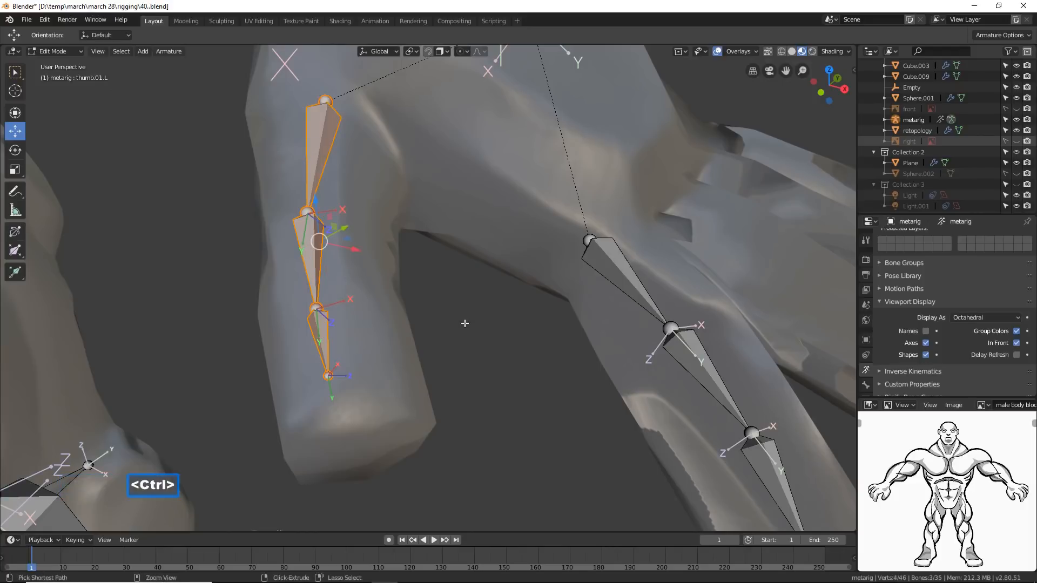
key(ctrl+alt)
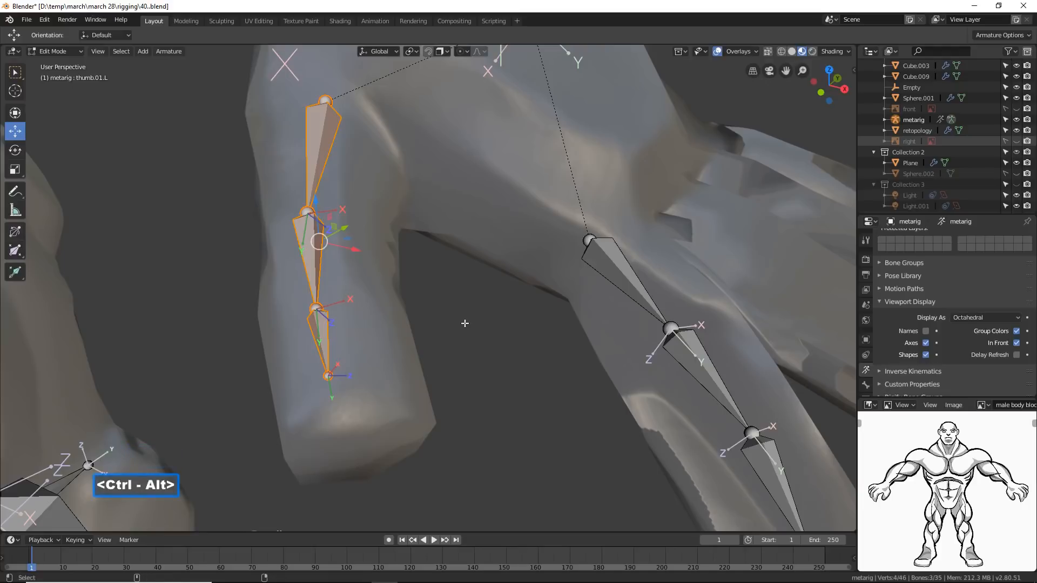
key(ctrl+alt+a)
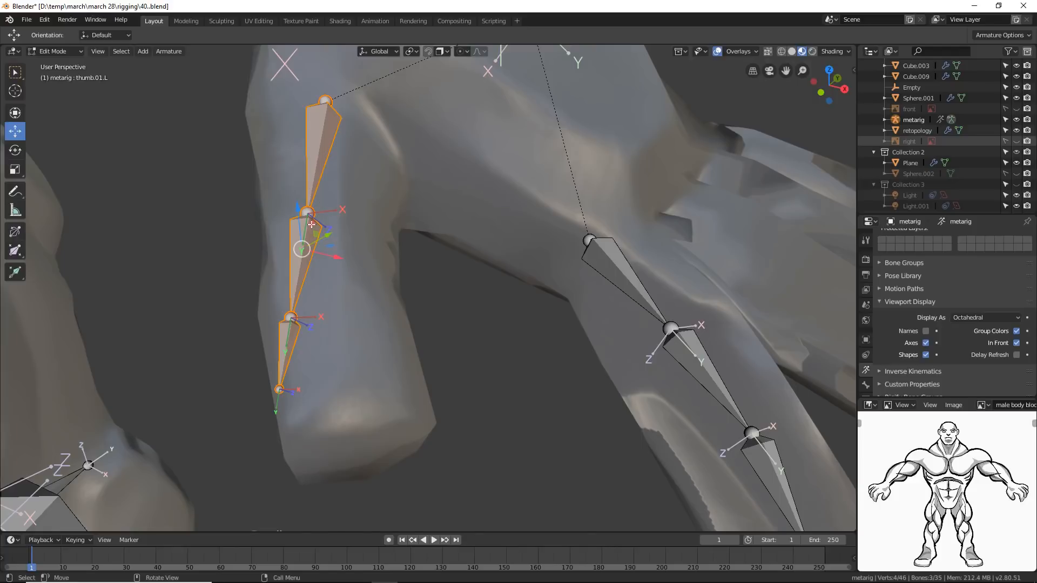
Move the joint between thumb.02.L and thumb.03.L and the thumb's tip joint along X back into the thumb mesh.
click(290, 315)
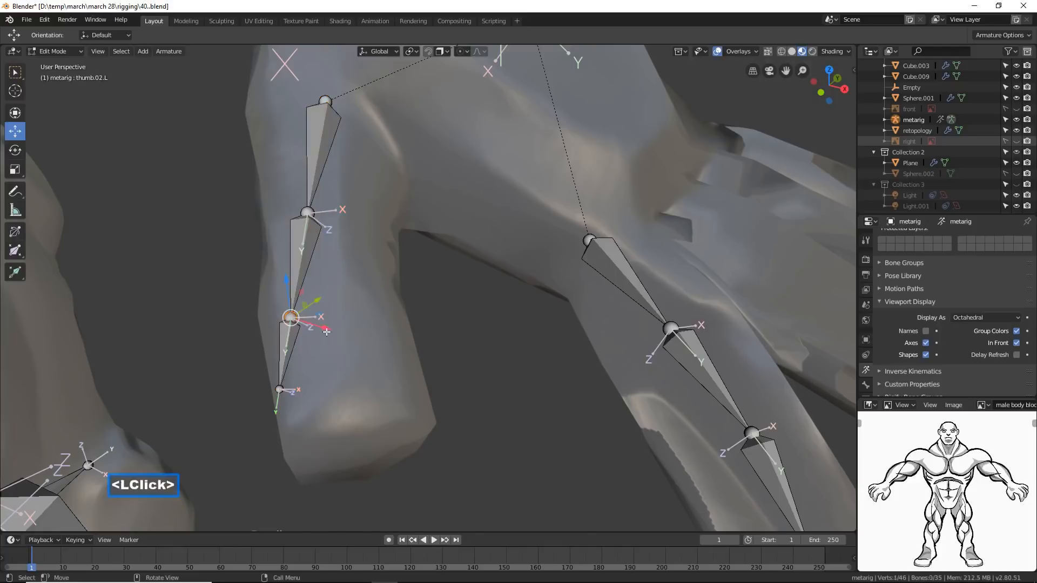
middle_drag(380, 357, 419, 367)
middle_drag(368, 328, 351, 326)
drag(338, 319, 367, 318)
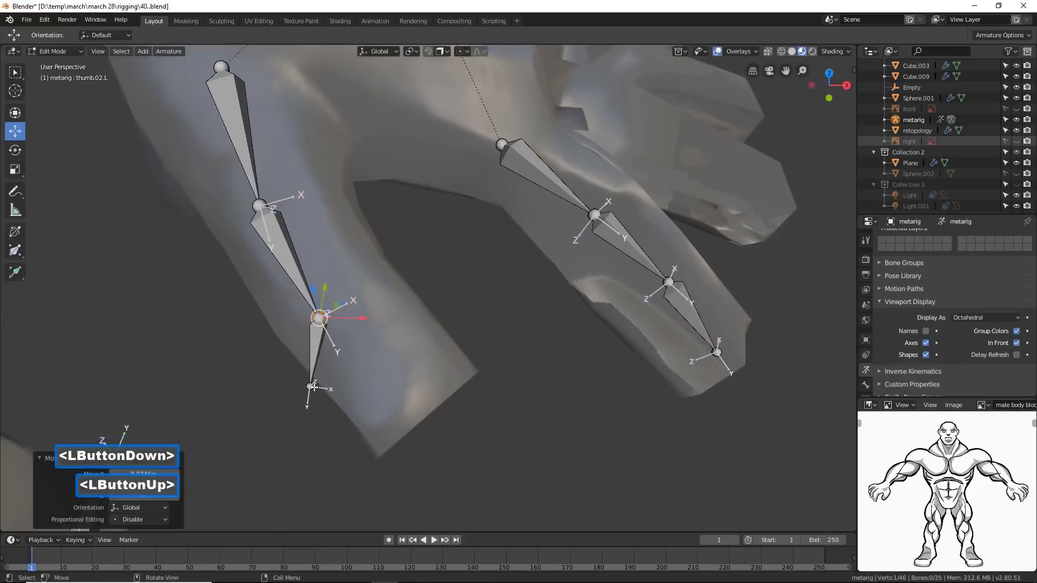
click(313, 387)
drag(356, 378, 426, 376)
Adjust the joint between thumb.02.L and thumb.03.L along X and about 0.026 m up along Z, and save the file as 41..blend.
click(319, 318)
middle_drag(422, 333, 329, 298)
drag(356, 322, 362, 323)
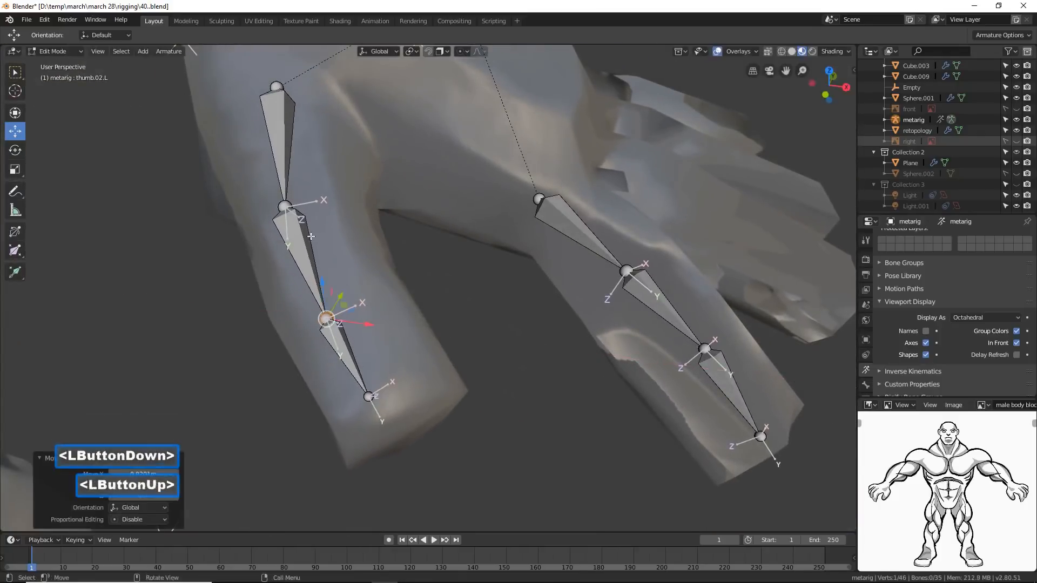
drag(323, 284, 339, 285)
mouse_move(413, 297)
middle_down()
mouse_move(301, 269)
mouse_move(422, 286)
middle_up()
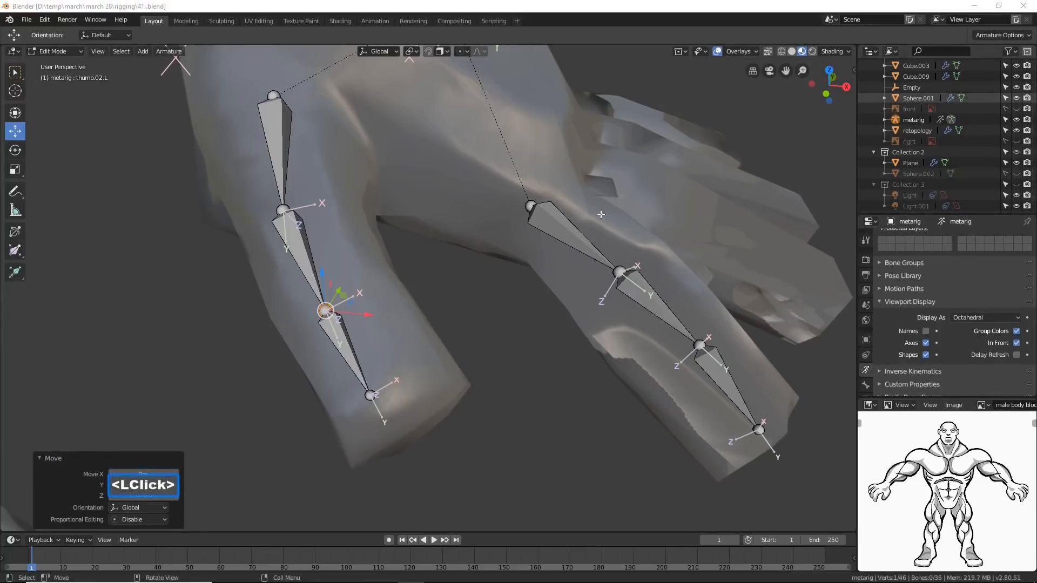
click(698, 10)
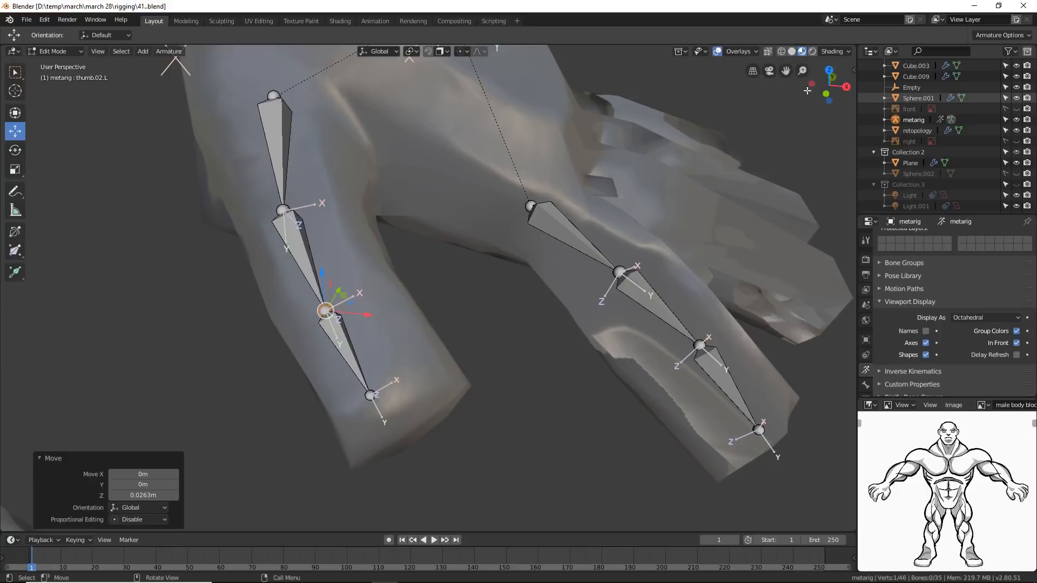
Switch the viewport to solid shading with X-Ray on, and examine the thumb and index finger bones inside the hand.
click(750, 51)
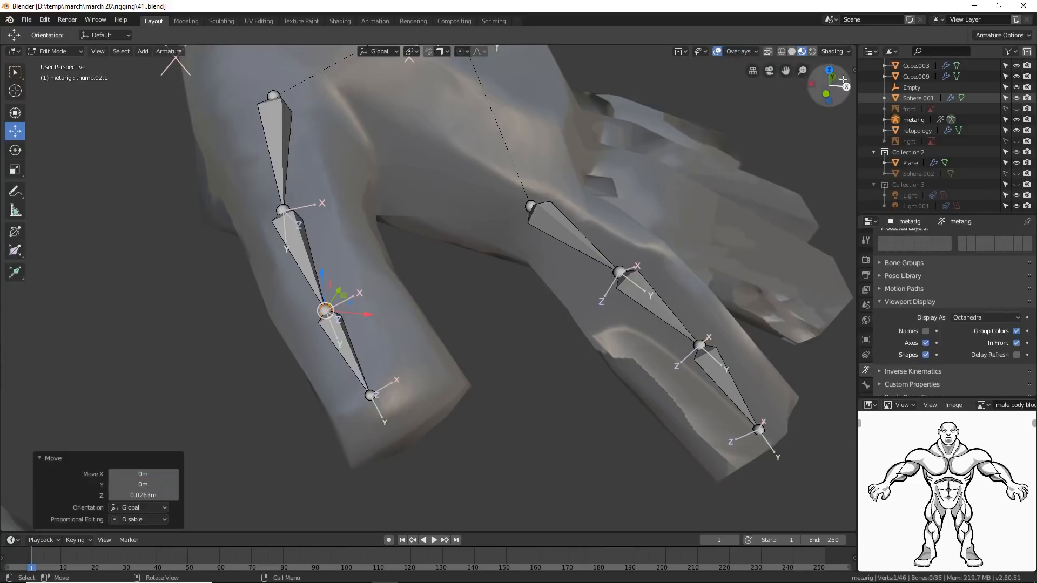
click(844, 52)
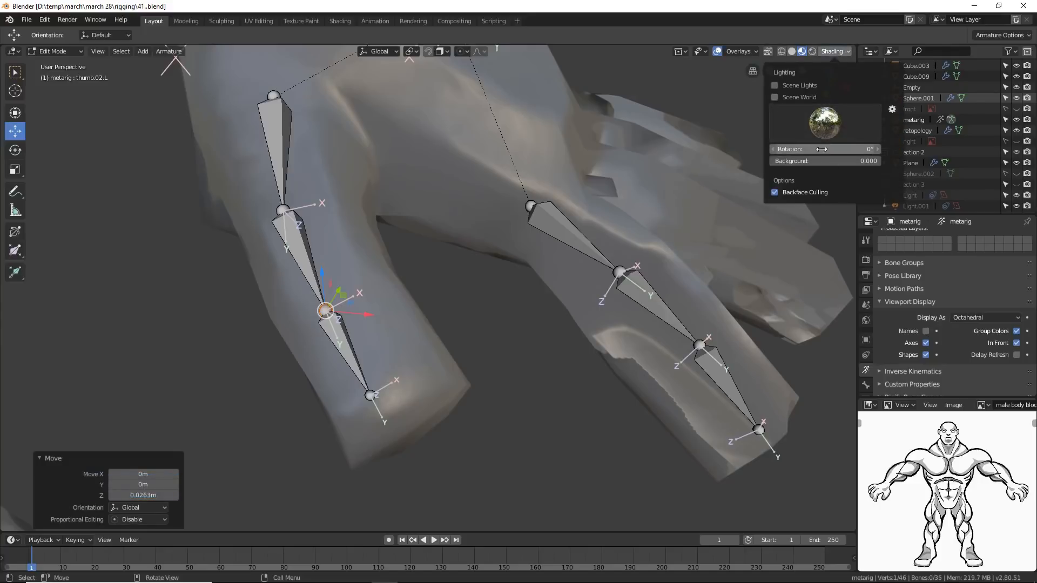
click(742, 96)
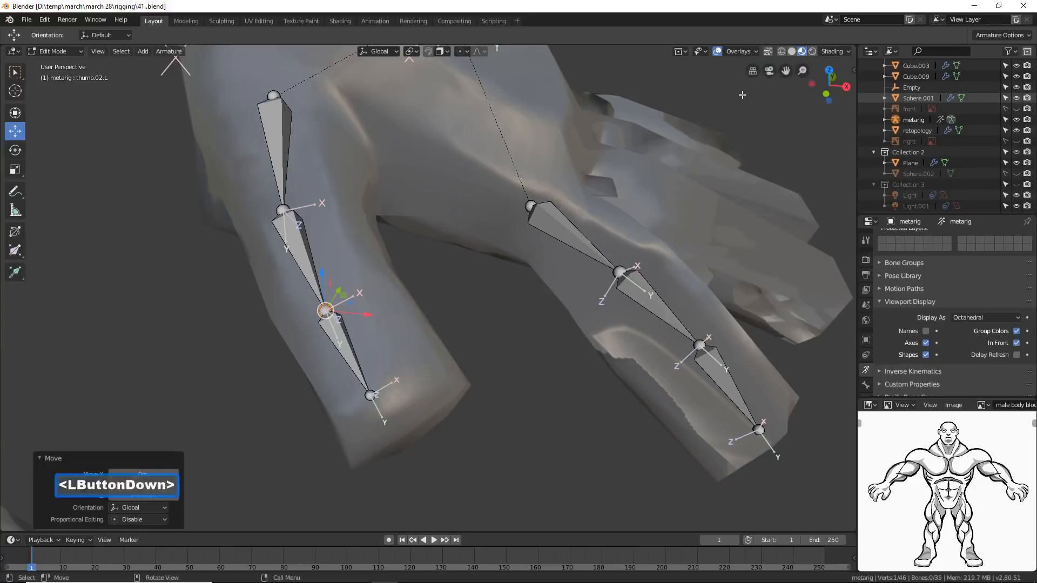
click(792, 53)
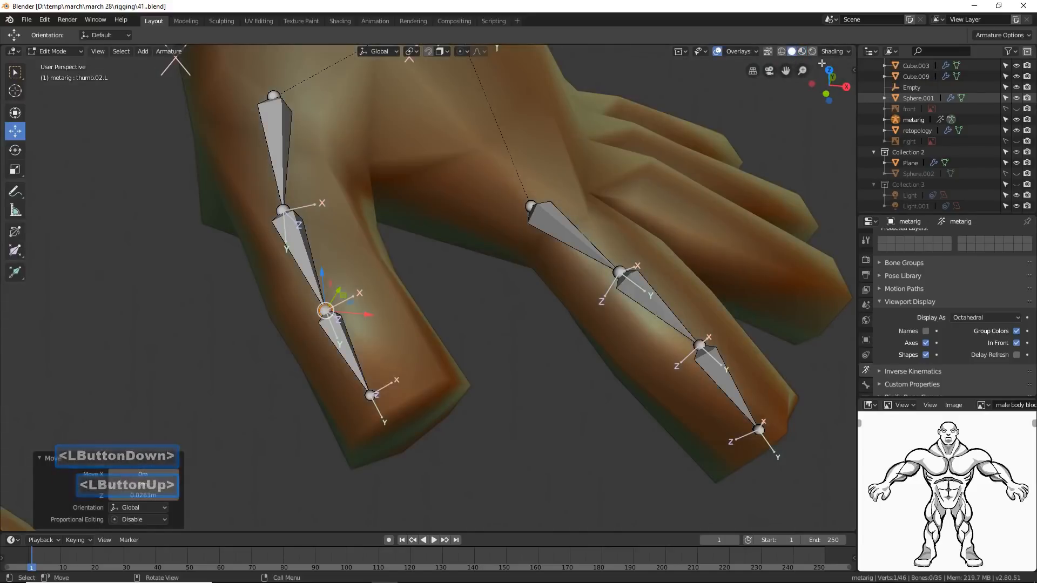
click(846, 51)
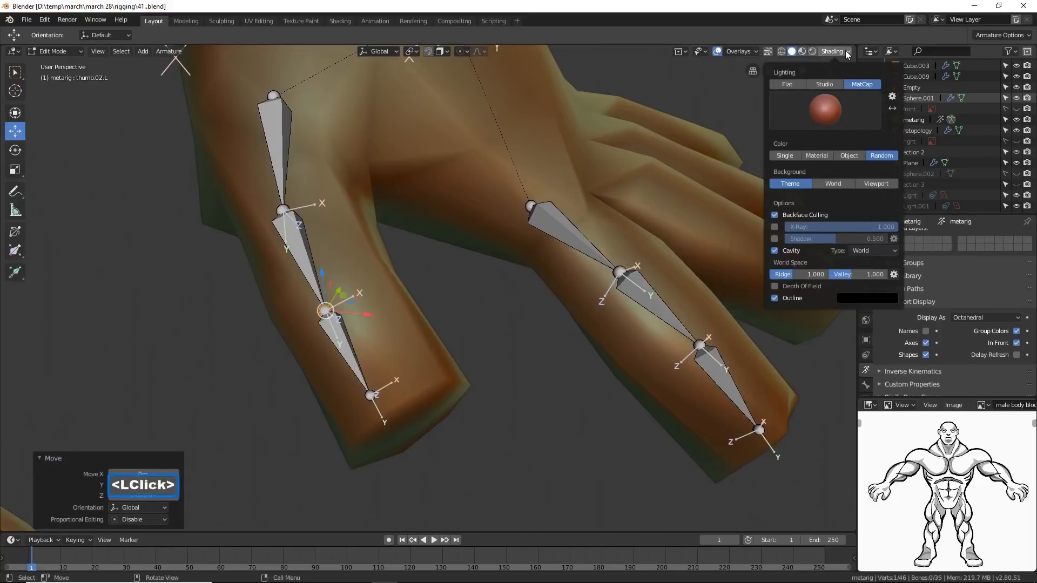
click(775, 226)
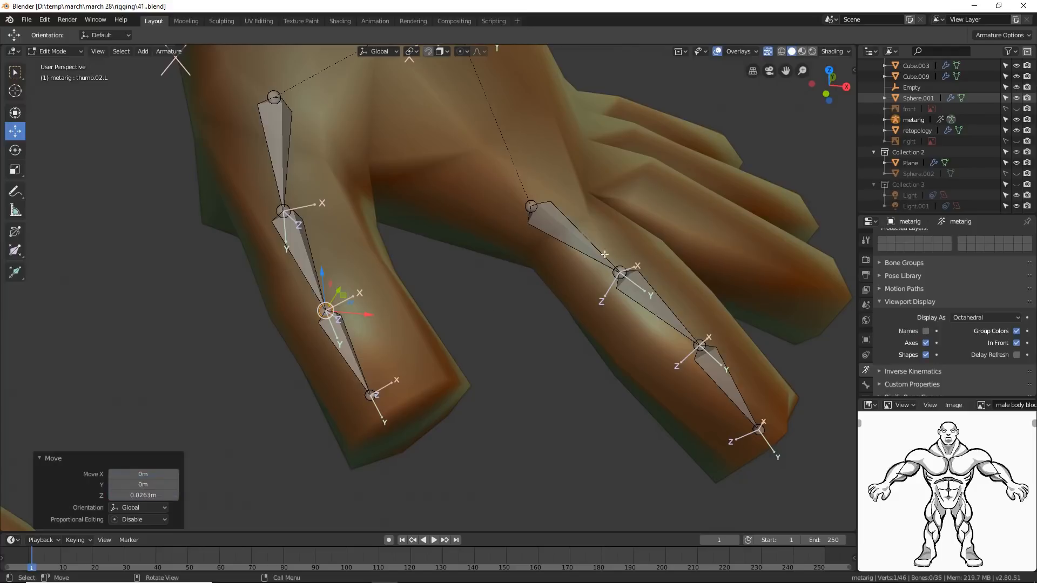
middle_drag(530, 253, 498, 245)
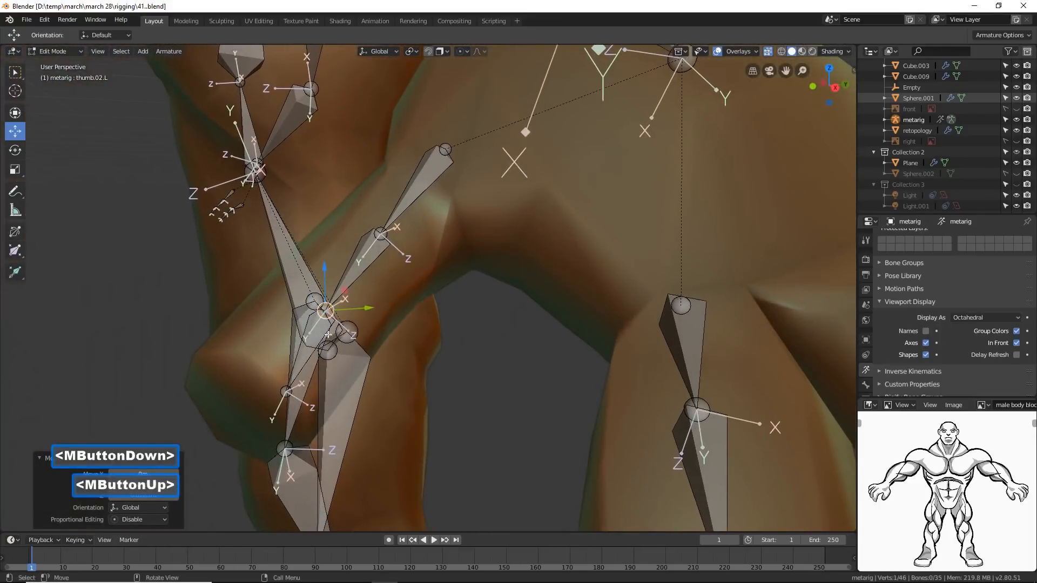
middle_drag(324, 335, 589, 295)
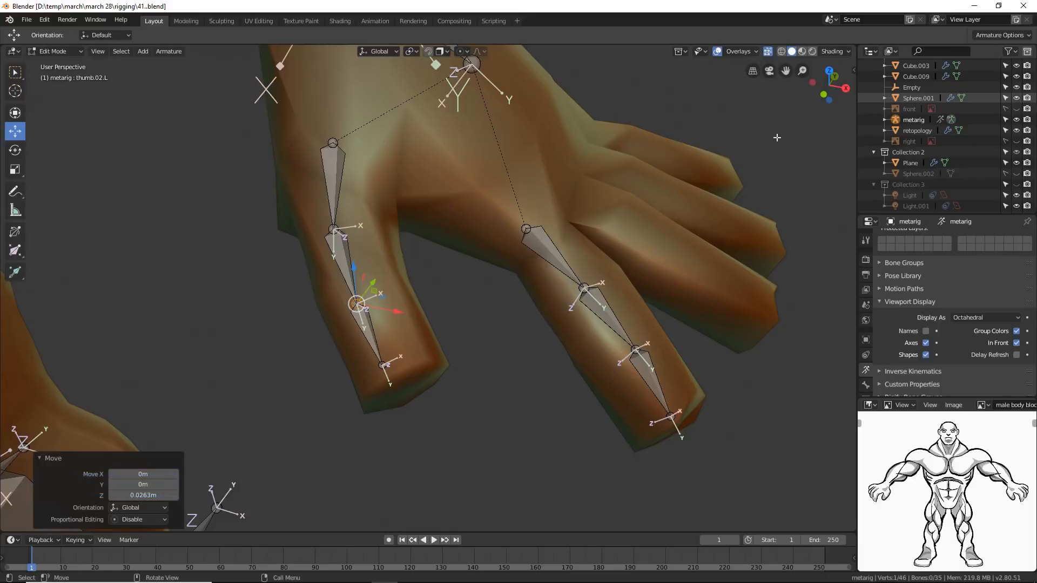
Turn X-Ray off, switch the viewport back to material preview (LookDev) shading, and save the file as 42..blend.
click(830, 52)
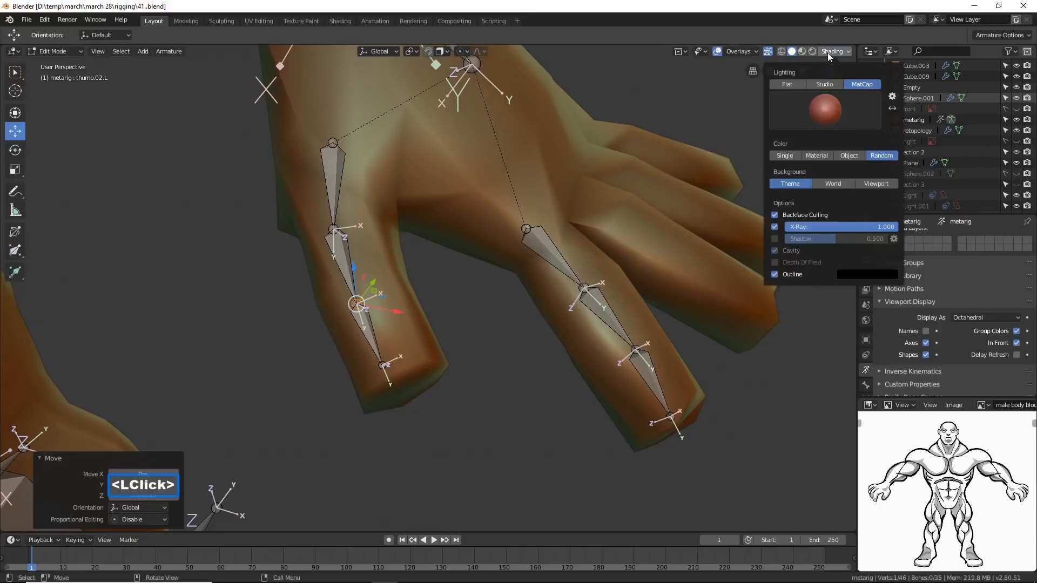
click(775, 227)
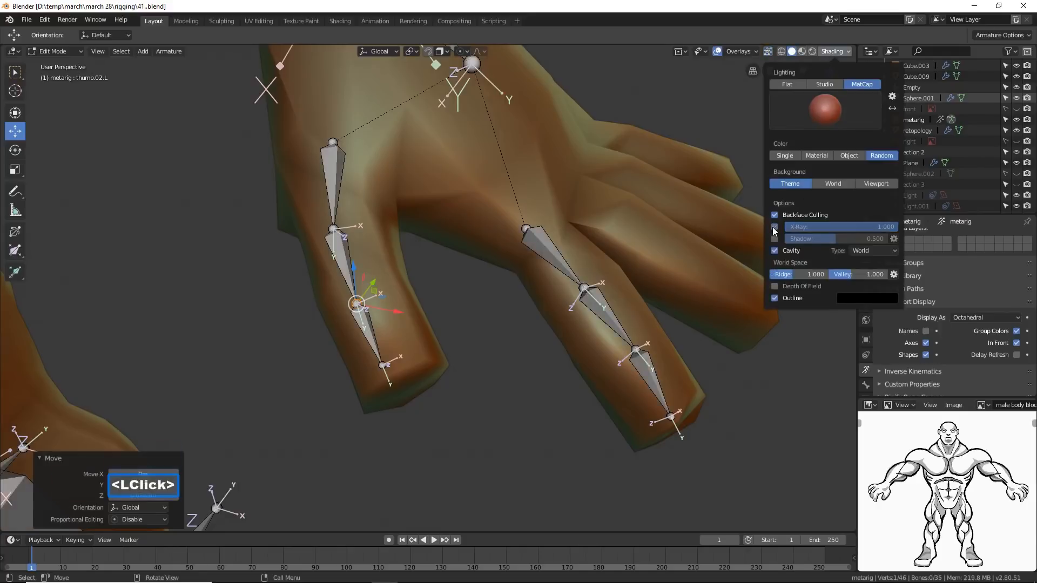
click(802, 52)
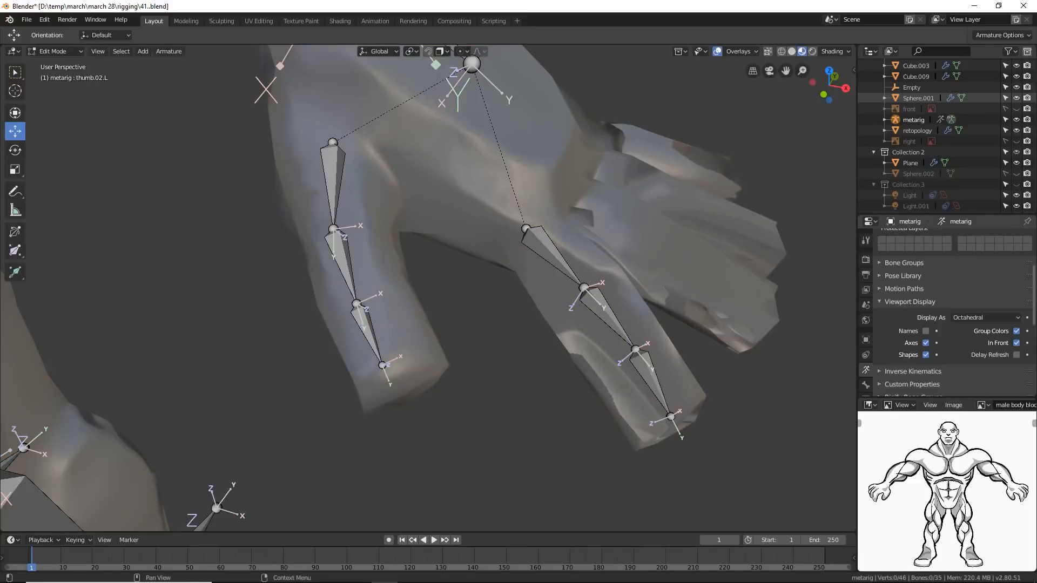
key(ctrl+alt+s)
click(658, 11)
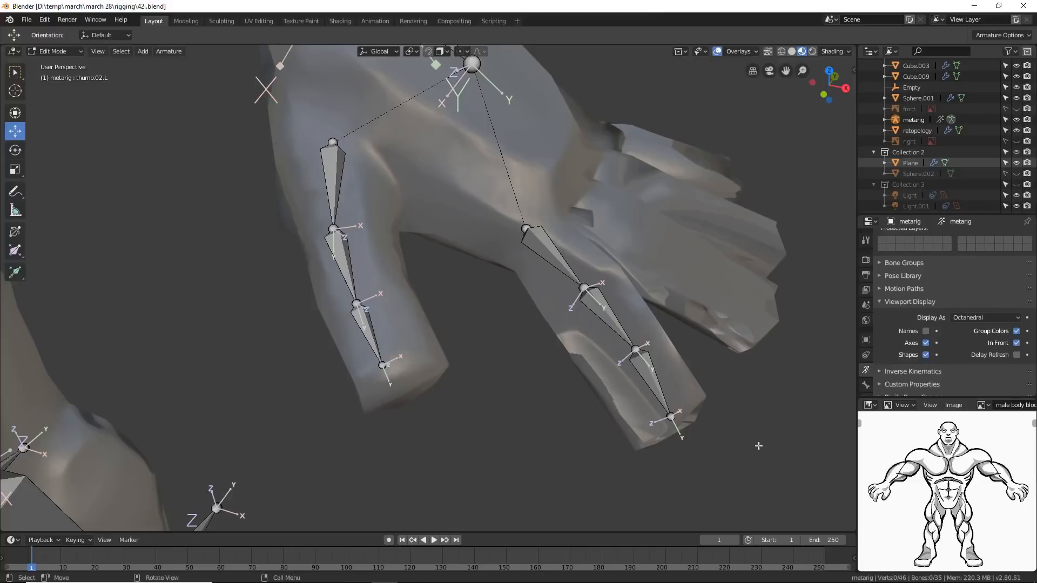
Switch the metarig to Pose Mode and select the three index finger bones of the hand.
scroll(725, 392, down, 2)
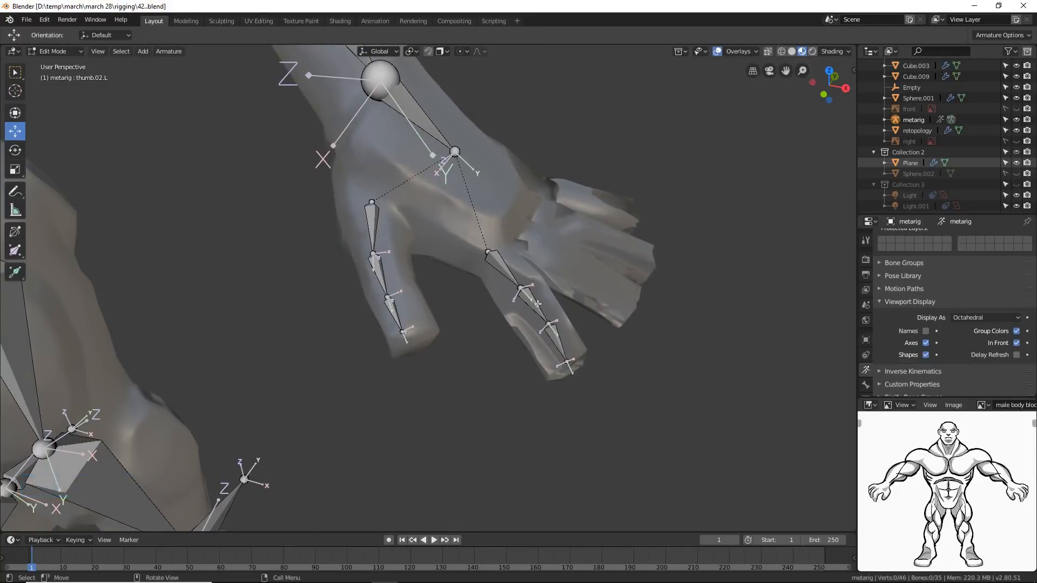
ctrl+middle_drag(641, 381, 643, 368)
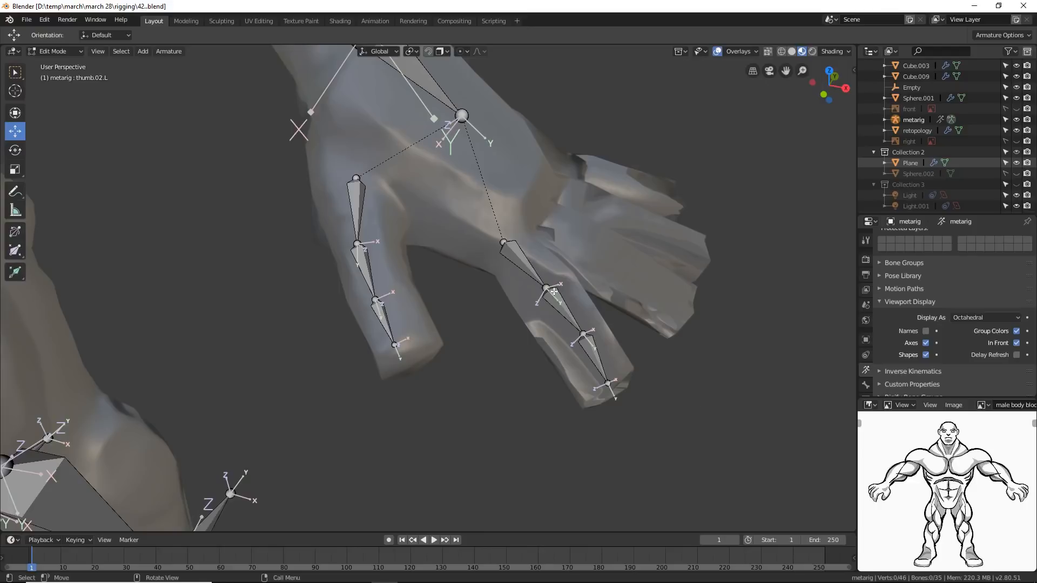
key(c)
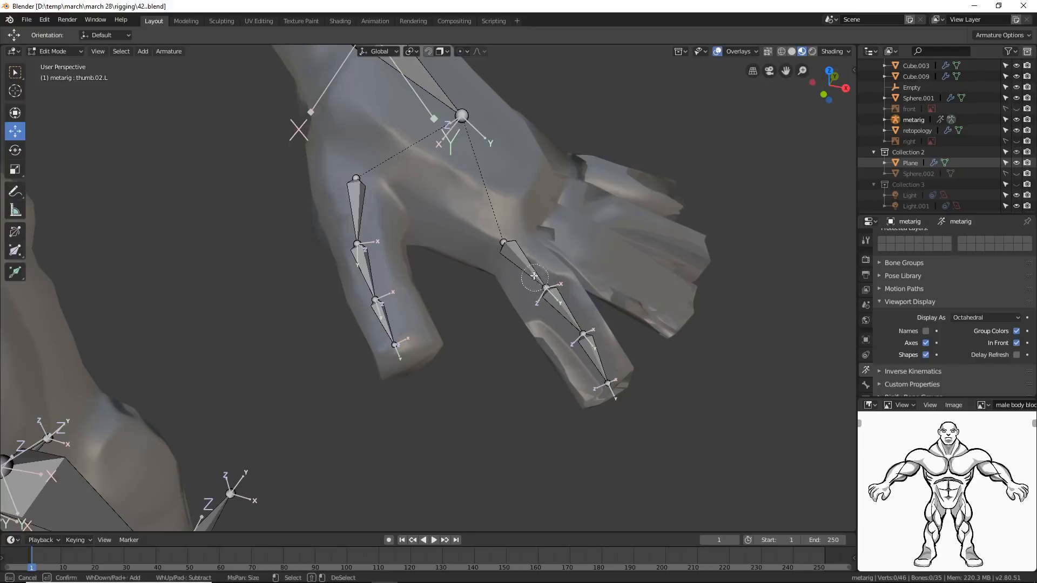
right_click(479, 375)
click(69, 51)
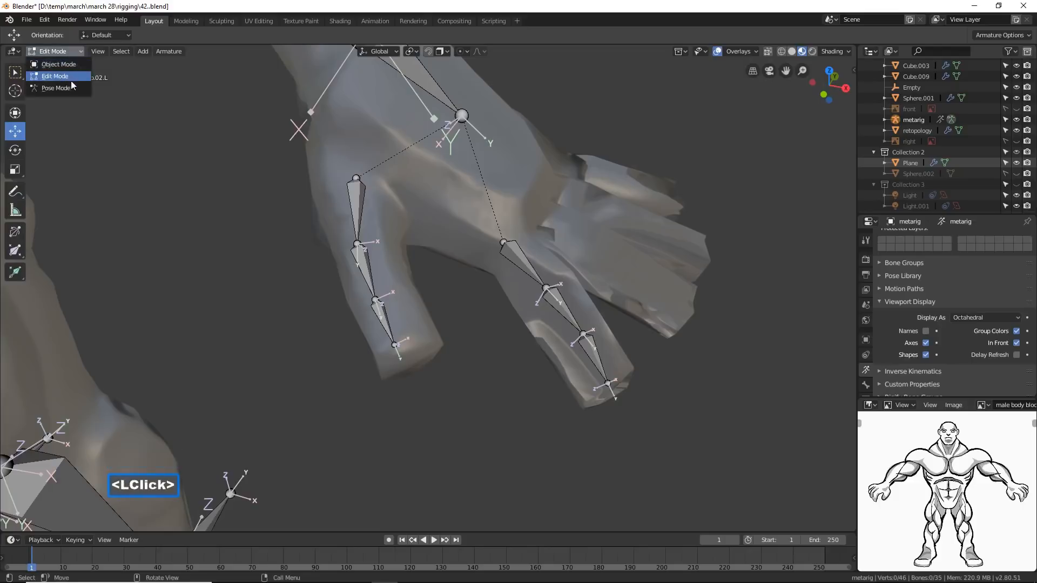
click(56, 87)
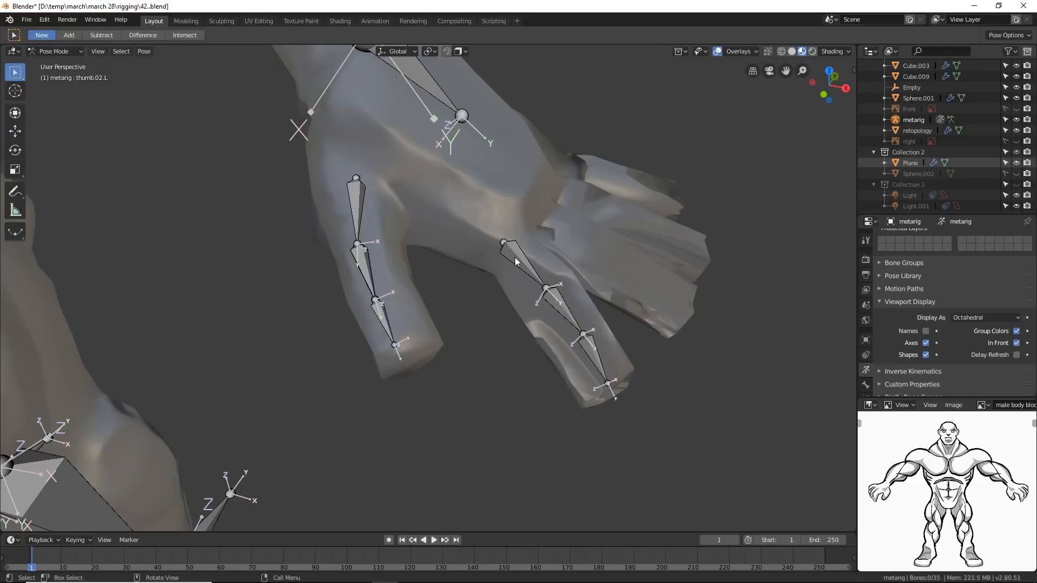
key(c)
mouse_move(516, 264)
mouse_down()
mouse_move(620, 400)
mouse_move(626, 393)
mouse_up()
right_click(646, 335)
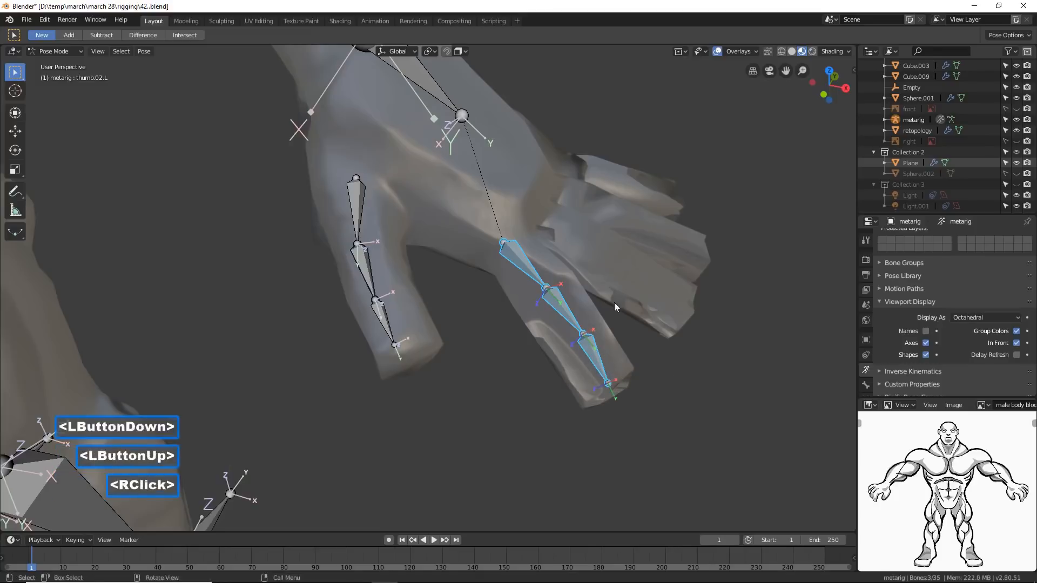
Set the pivot point to Individual Origins and try rotating the index finger bones about the global X and Y axes.
click(430, 52)
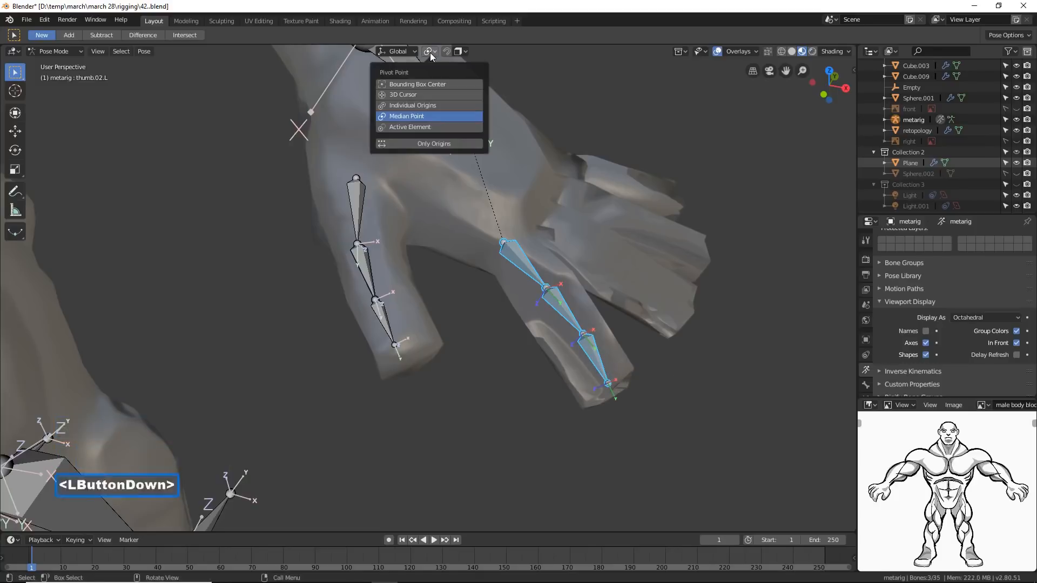
click(451, 105)
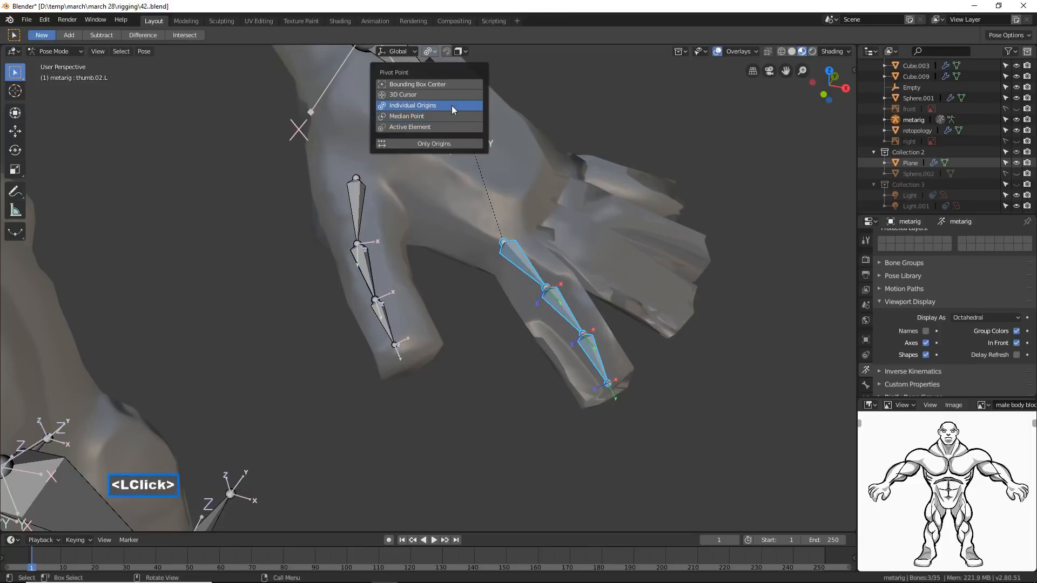
key(r)
key(x)
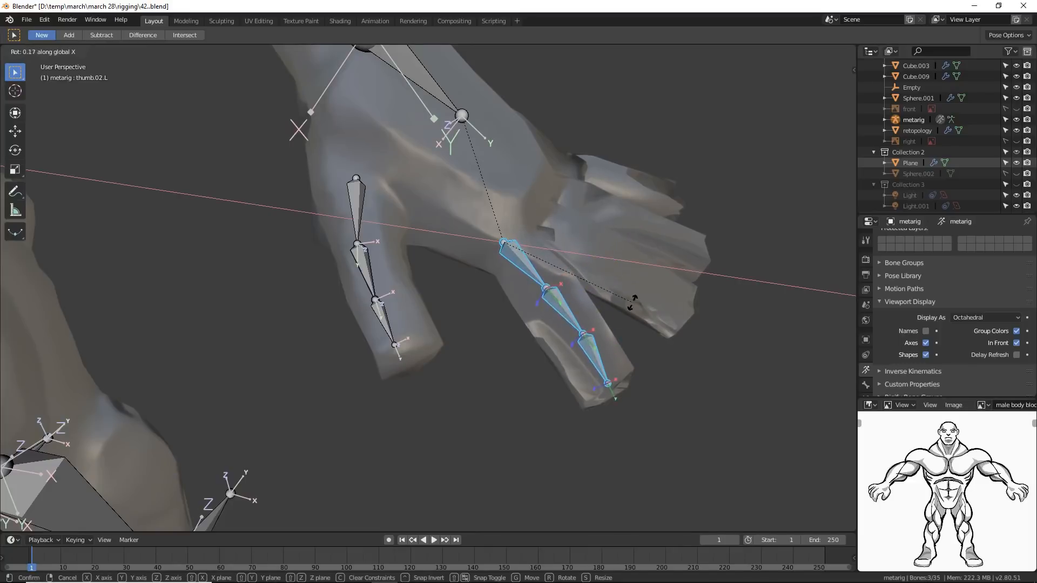
key(y)
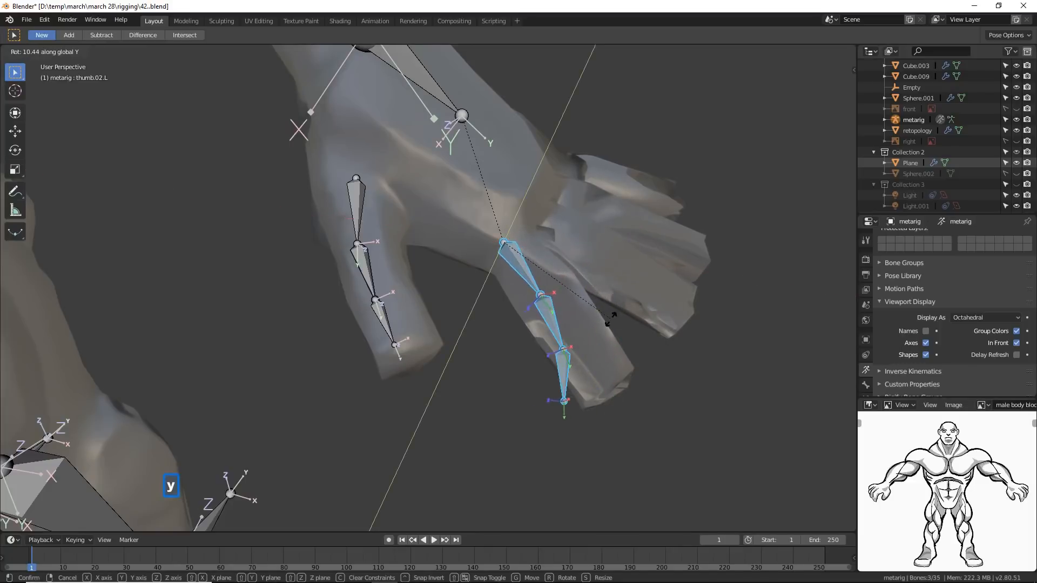
right_click(587, 338)
Try curling the index finger bones about their local X axes, leaving the pose as it was.
key(r)
key(x)
key(x)
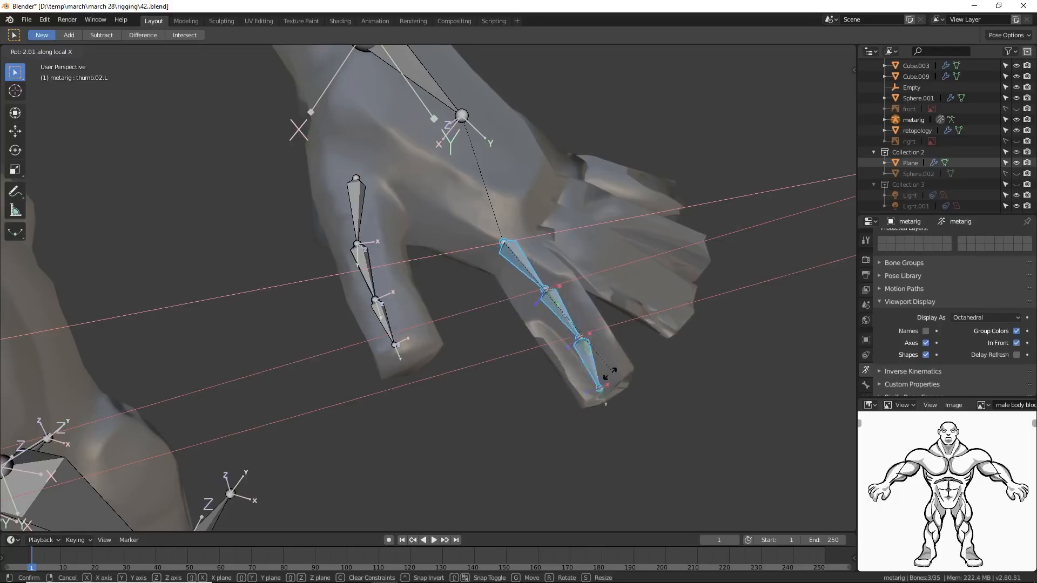
right_click(536, 381)
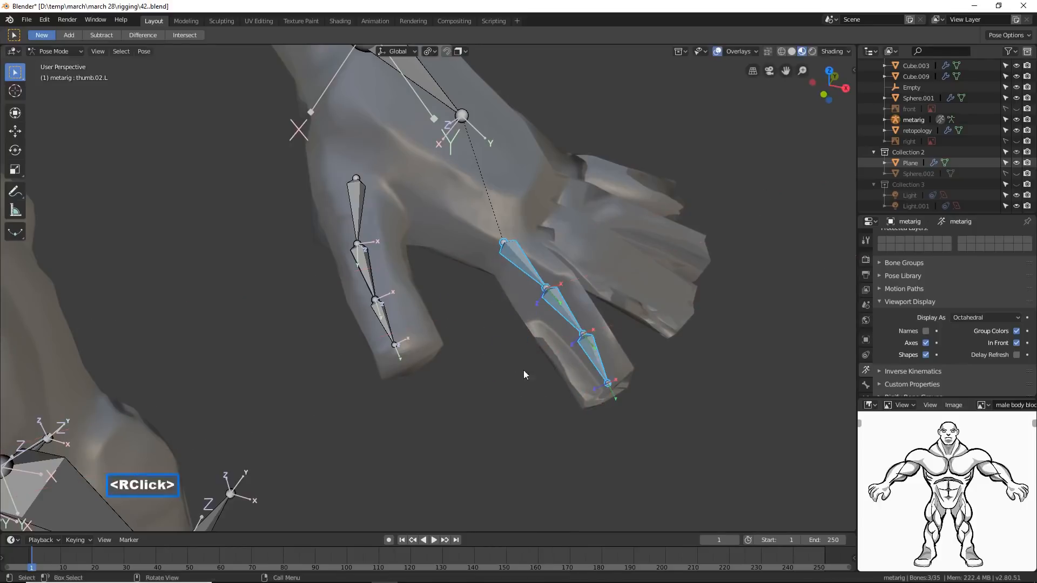
Select only the three thumb bones, try curling them about their local X axes, cancel the rotation and clear the selection.
click(478, 397)
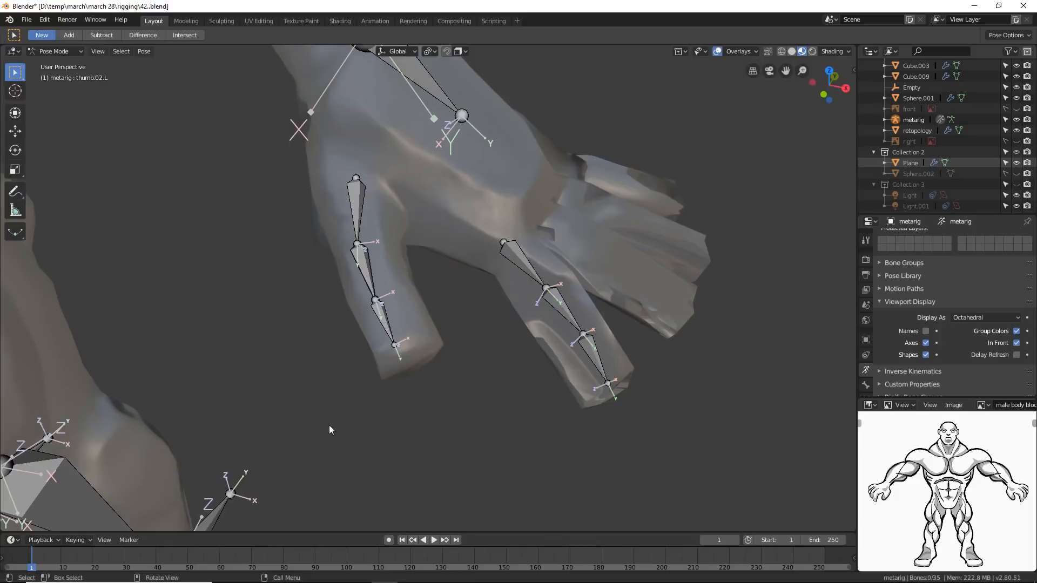
key(c)
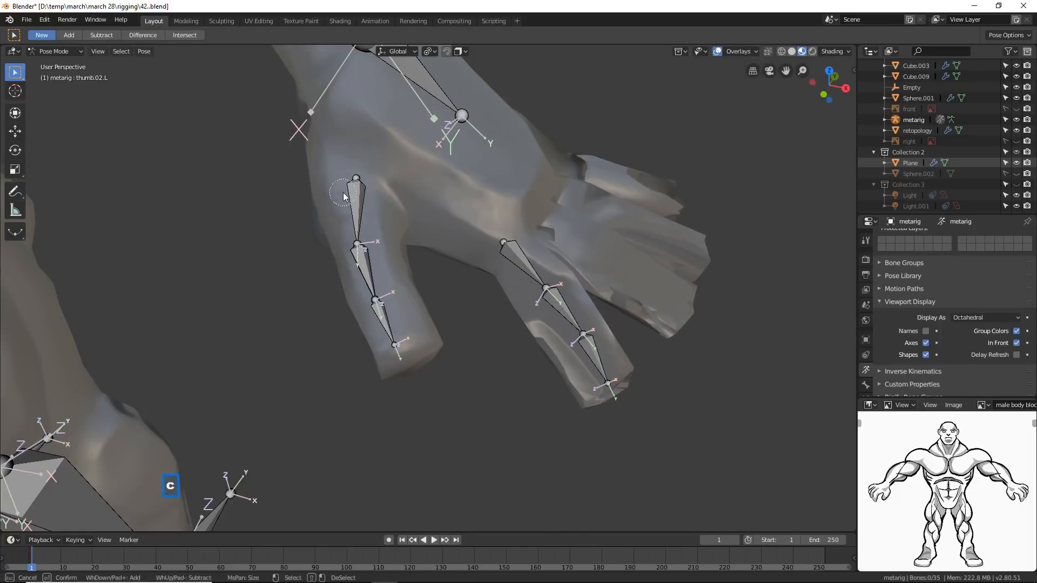
drag(344, 196, 412, 366)
right_click(469, 420)
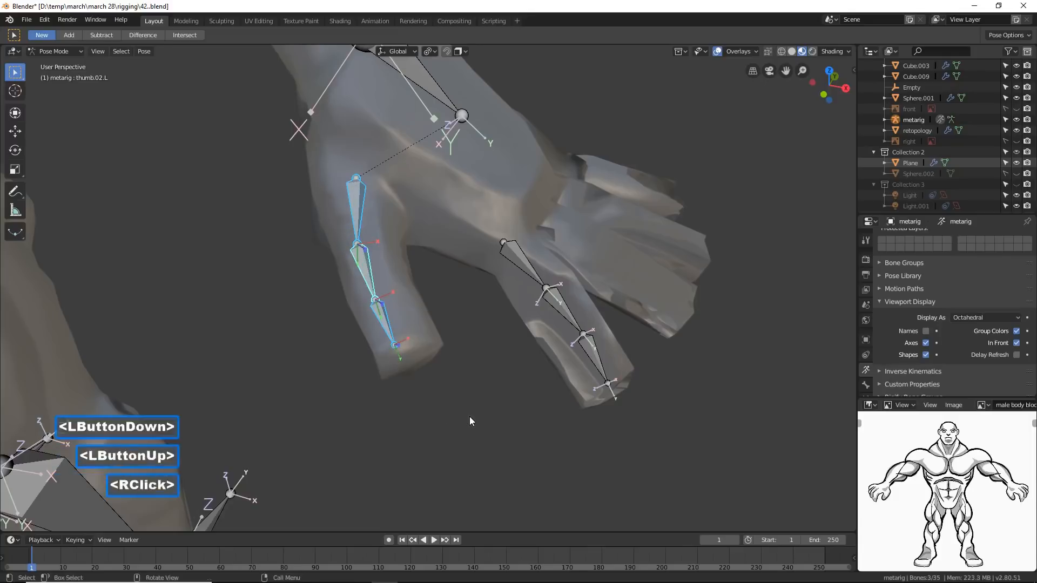
key(r)
key(x)
key(x)
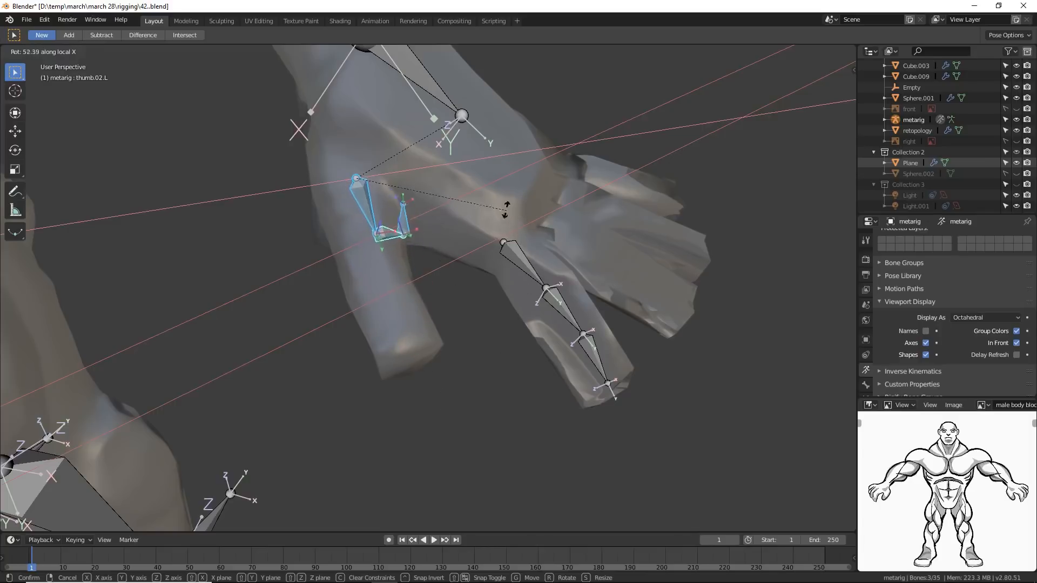
right_click(468, 430)
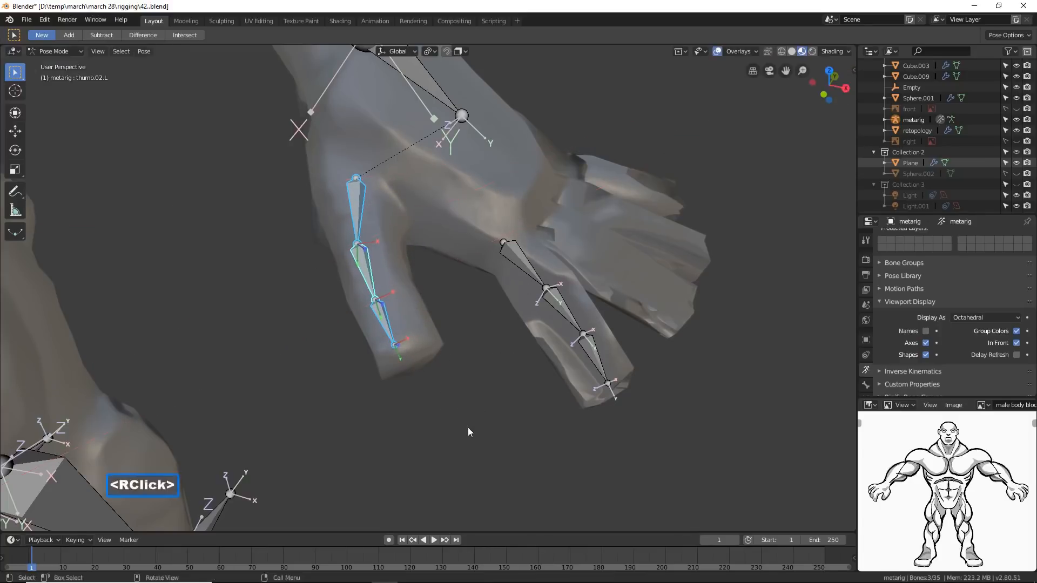
click(801, 451)
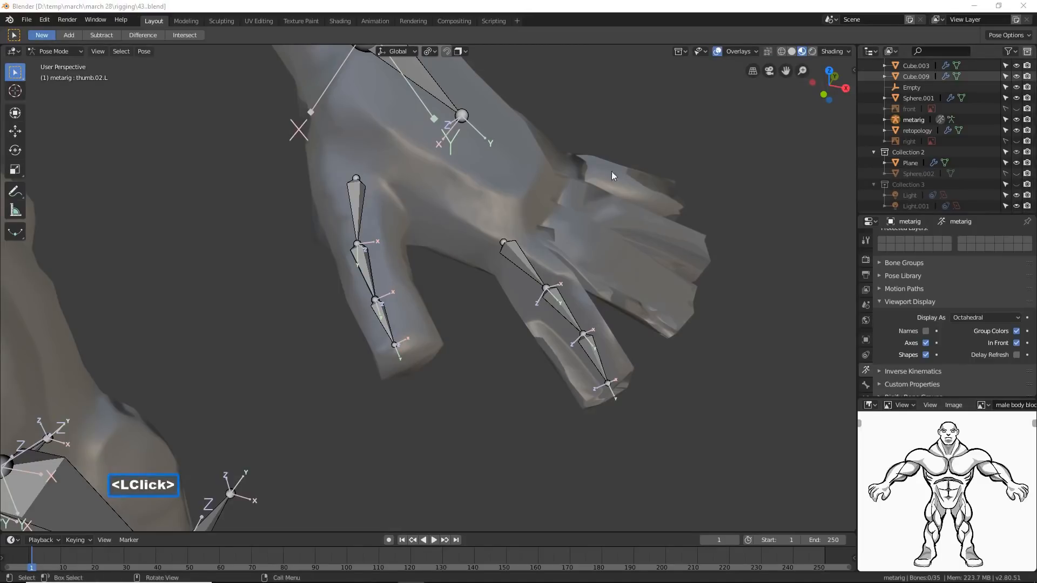
click(658, 8)
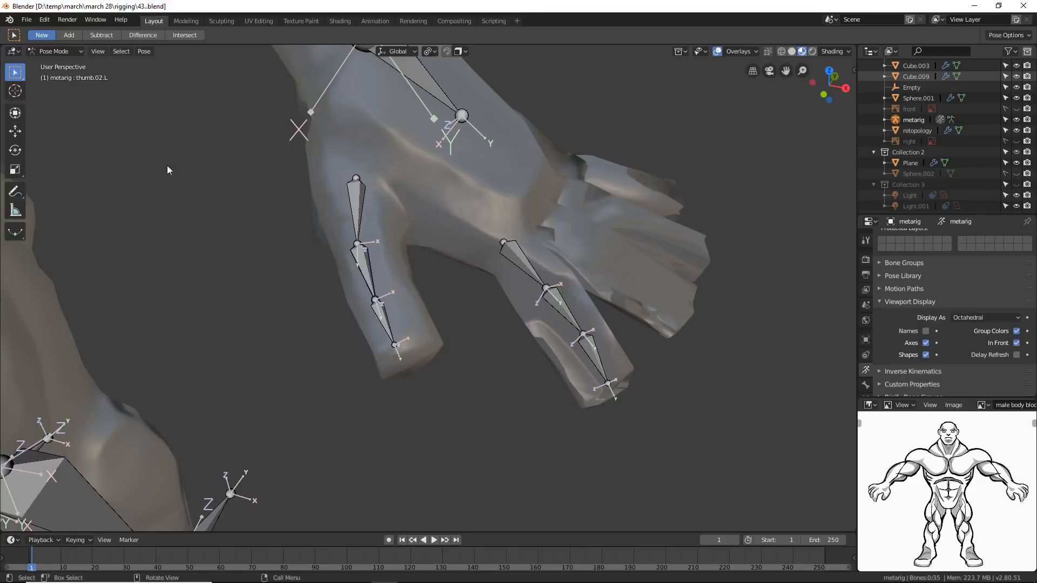
Return the metarig to Edit Mode.
click(78, 52)
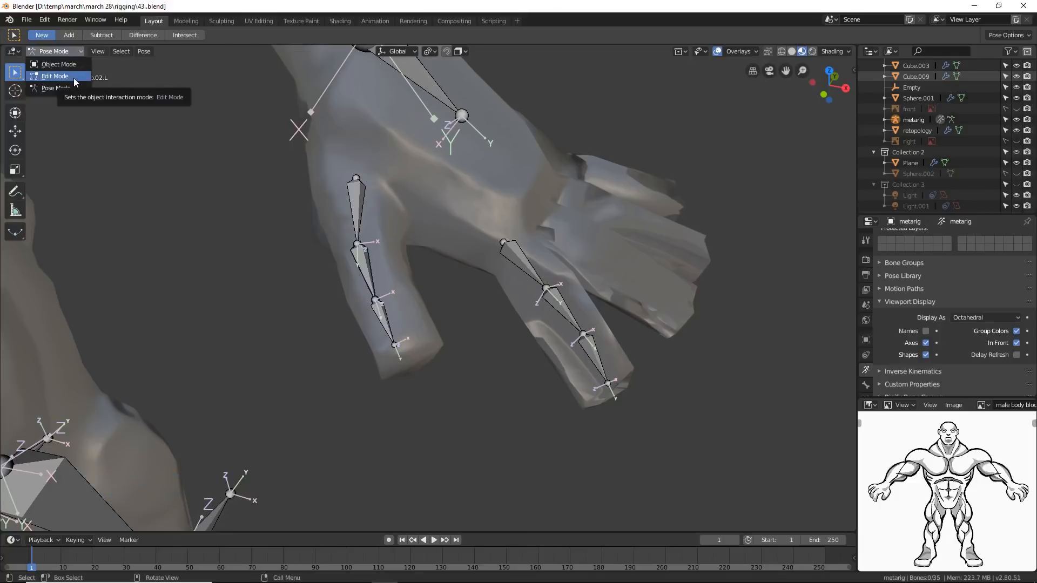
click(74, 78)
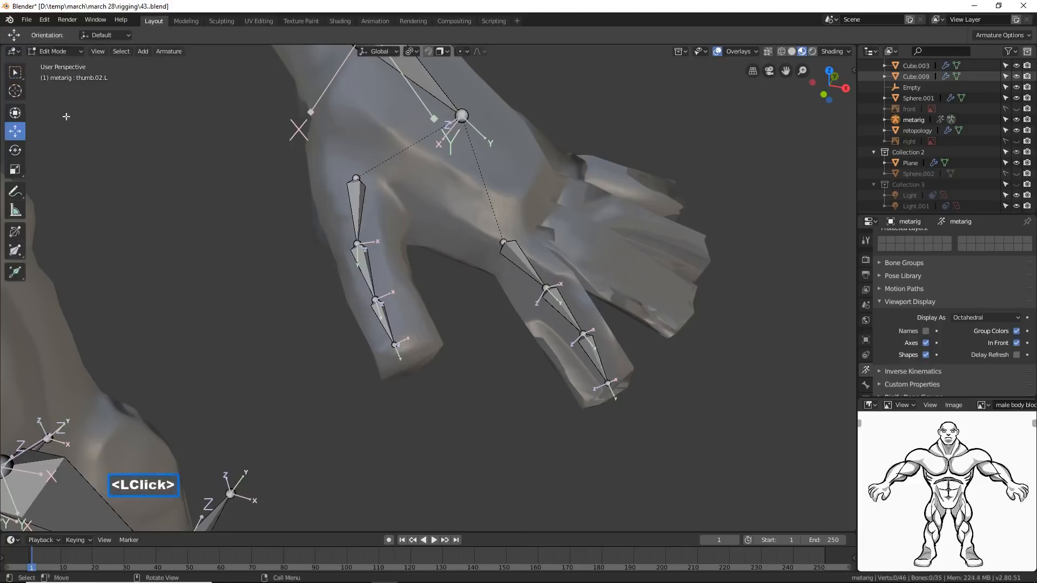
click(792, 423)
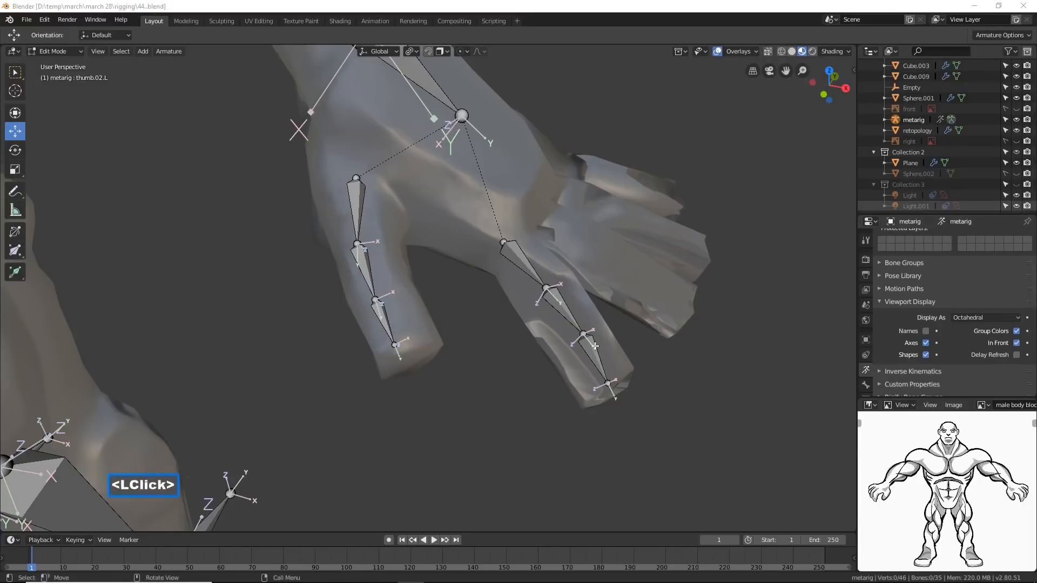
click(605, 9)
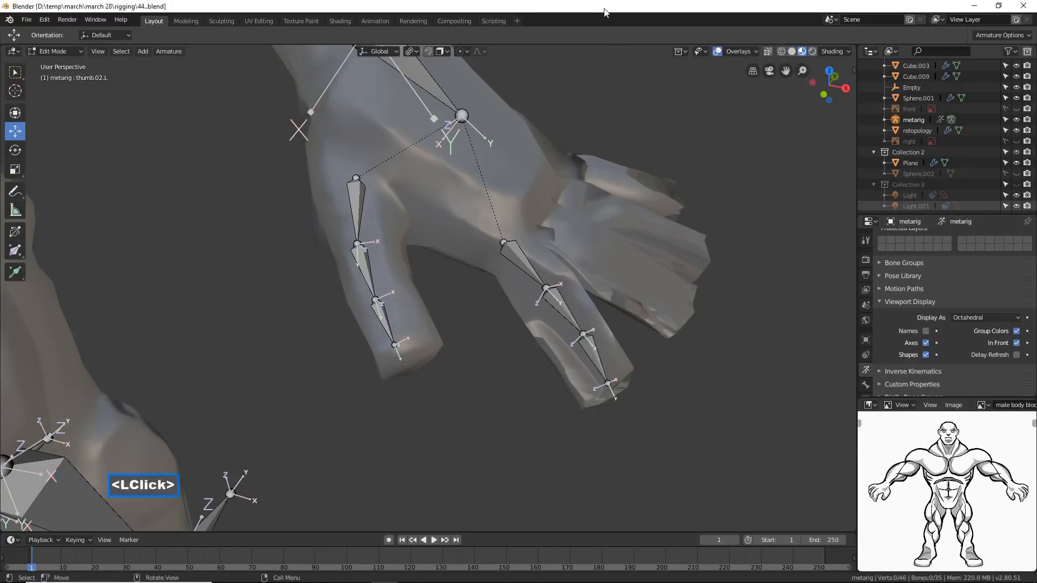
Duplicate the linked index finger bone chain and move the copy along Y and 0.177 m along X toward the middle finger.
middle_drag(624, 329, 550, 409)
middle_drag(545, 193, 480, 261)
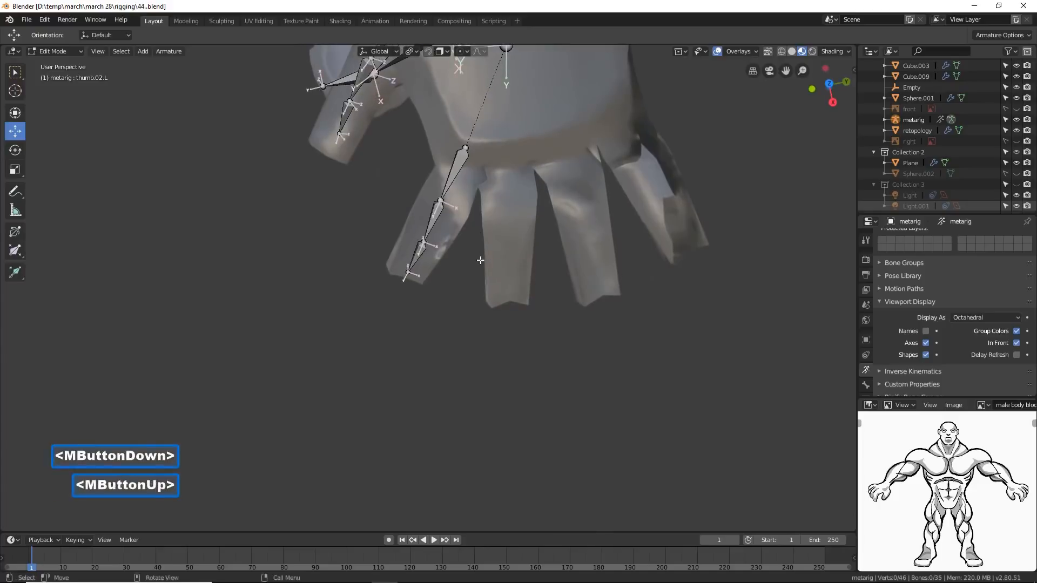
key(l)
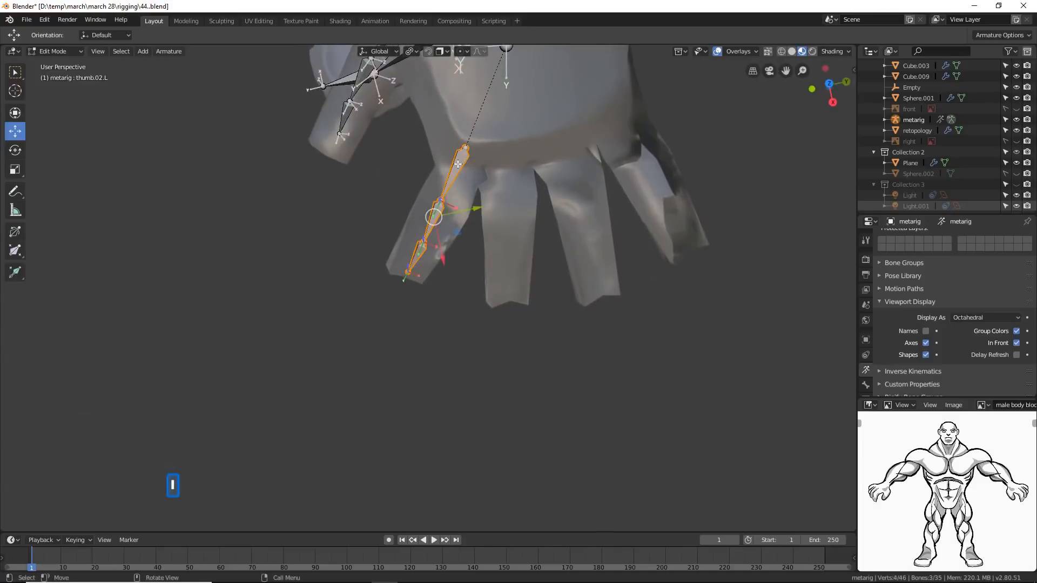
key(shift+d)
right_click(470, 168)
drag(478, 205, 532, 197)
drag(509, 249, 502, 275)
Set the pivot point to Median Point, then rotate and shift the copied chain along Y to line up with the middle finger.
key(g)
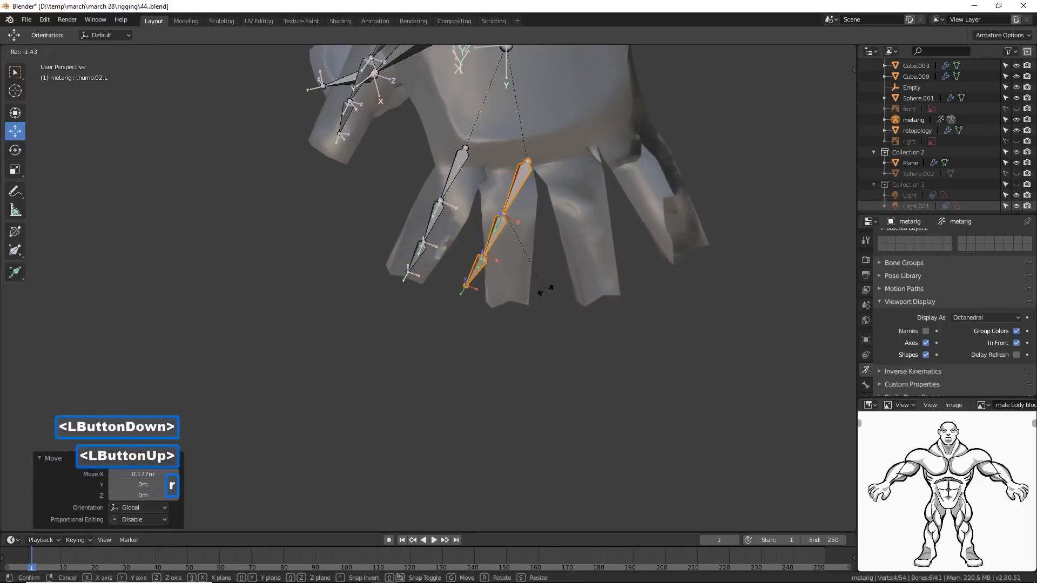
right_click(556, 284)
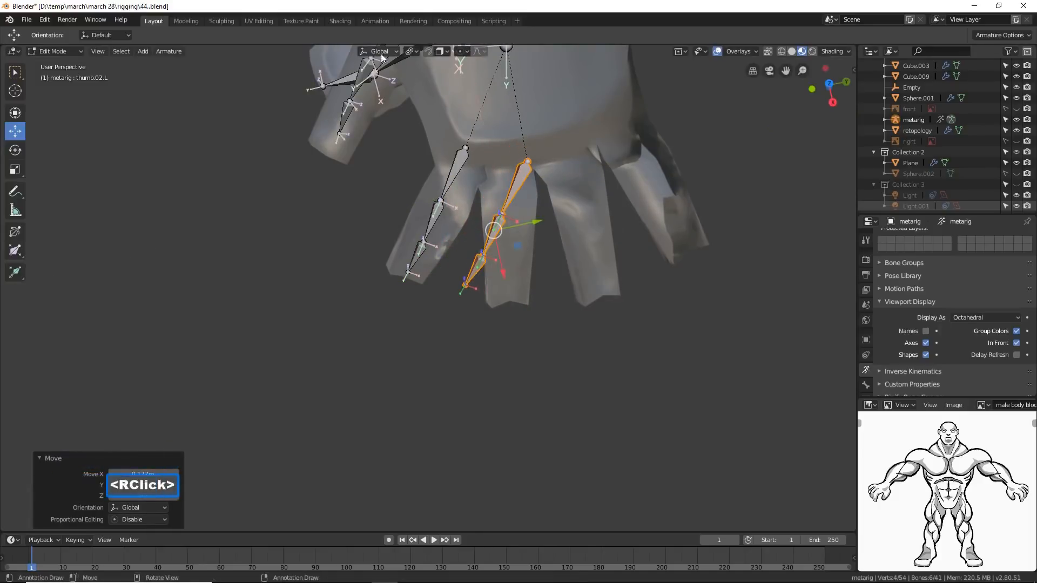
click(416, 51)
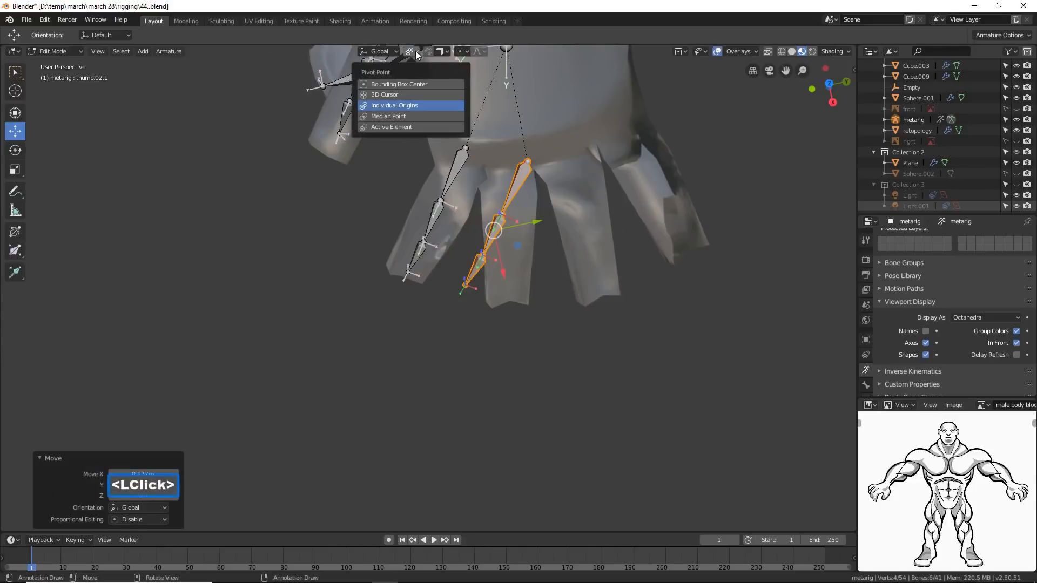
click(425, 115)
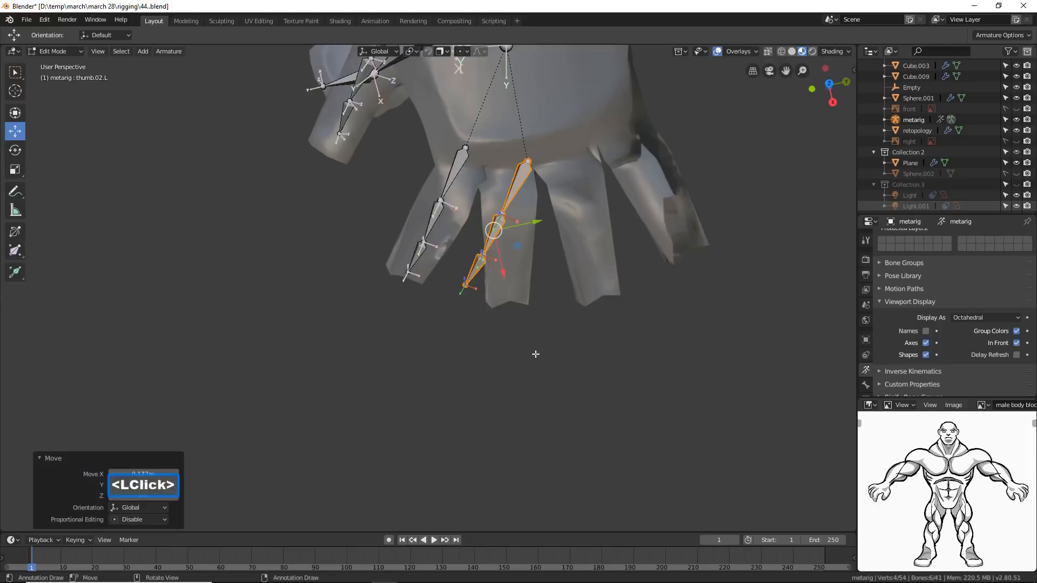
key(r)
click(578, 308)
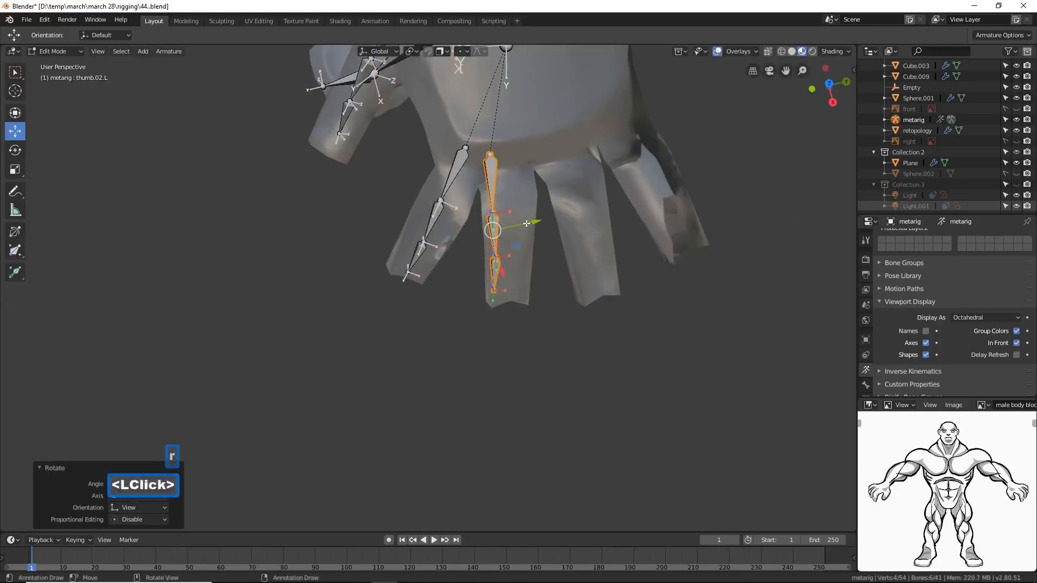
drag(534, 223, 616, 262)
Duplicate the middle finger chain, move the copy 0.493 m along Y, and rotate and shift it to fit the ring finger.
key(d)
right_click(549, 223)
key(r)
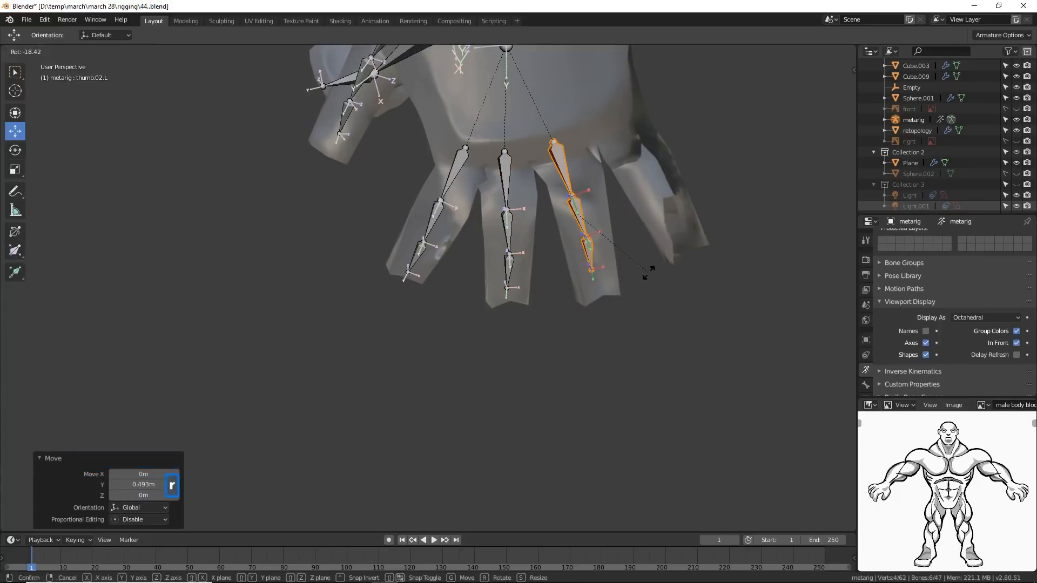
click(614, 234)
drag(586, 247, 600, 268)
Duplicate the ring finger chain, move the copy along Y to the little finger and rotate it to follow that finger.
key(shift+d)
right_click(601, 267)
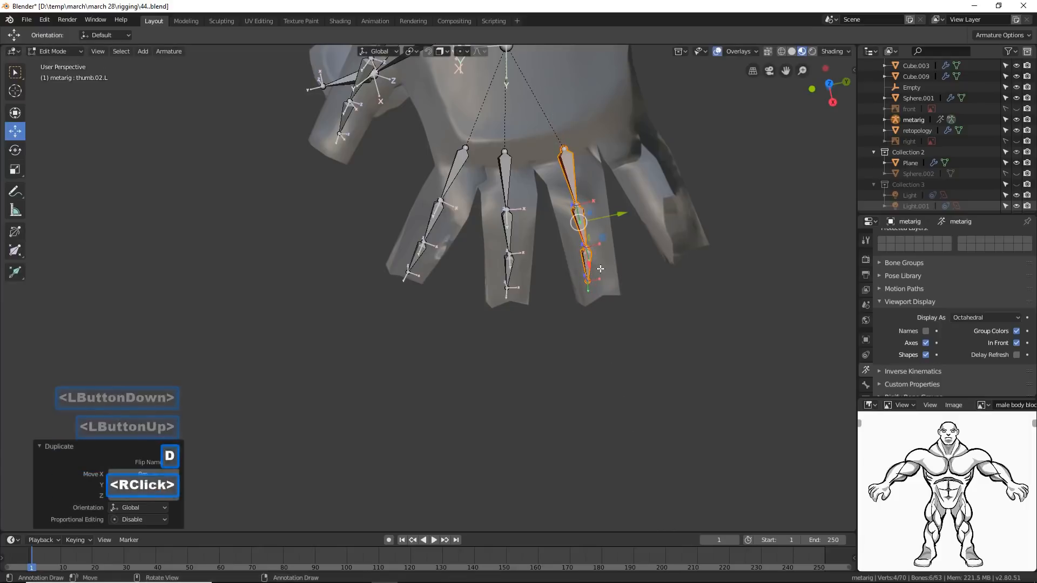
drag(615, 217, 682, 178)
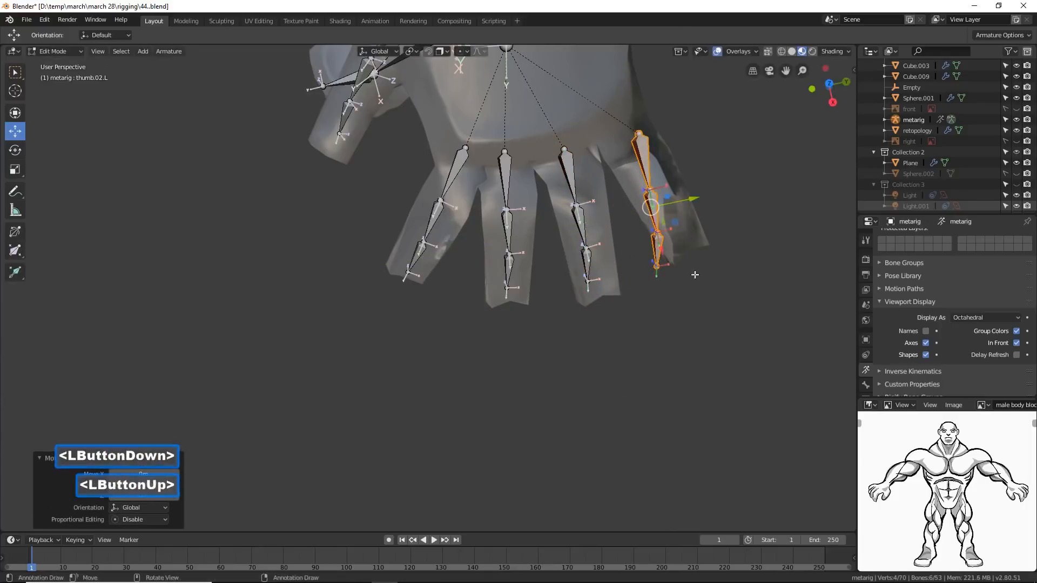
middle_drag(694, 275, 654, 312)
key(r)
click(640, 301)
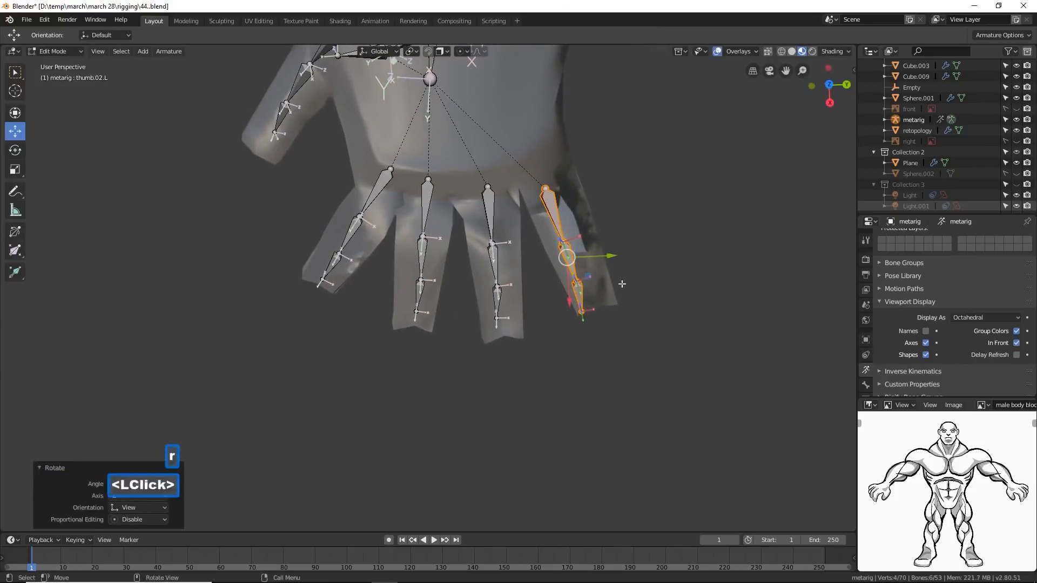
Adjust the position of the little finger chain so it sits inside the finger mesh, and deselect it.
drag(570, 300, 565, 279)
middle_drag(532, 323, 444, 242)
drag(571, 204, 534, 236)
middle_drag(535, 236, 629, 244)
click(735, 306)
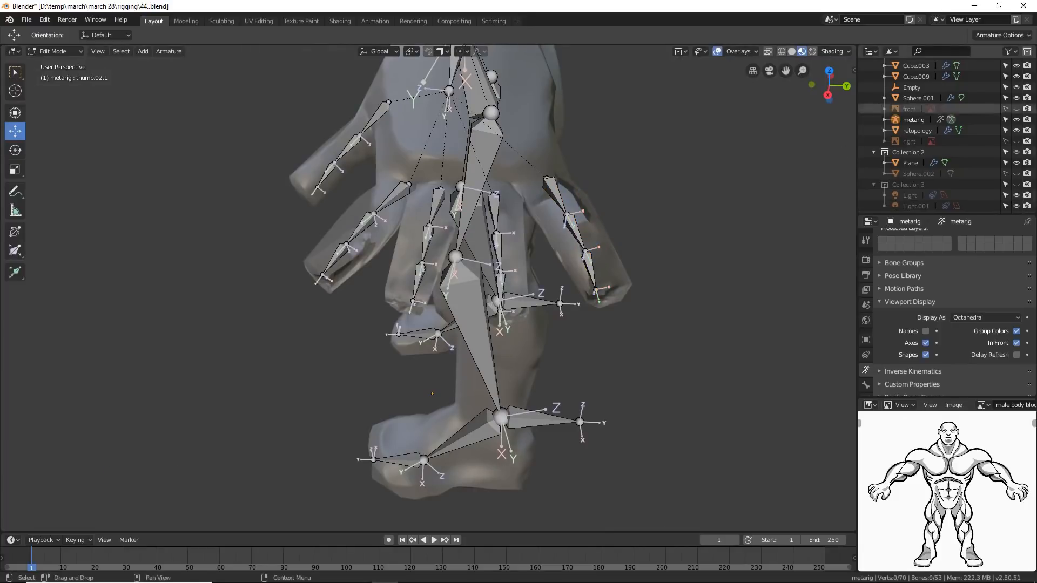
Save the file as a new version numbered 45 in the rigging folder.
key(ctrl+alt+s)
click(695, 422)
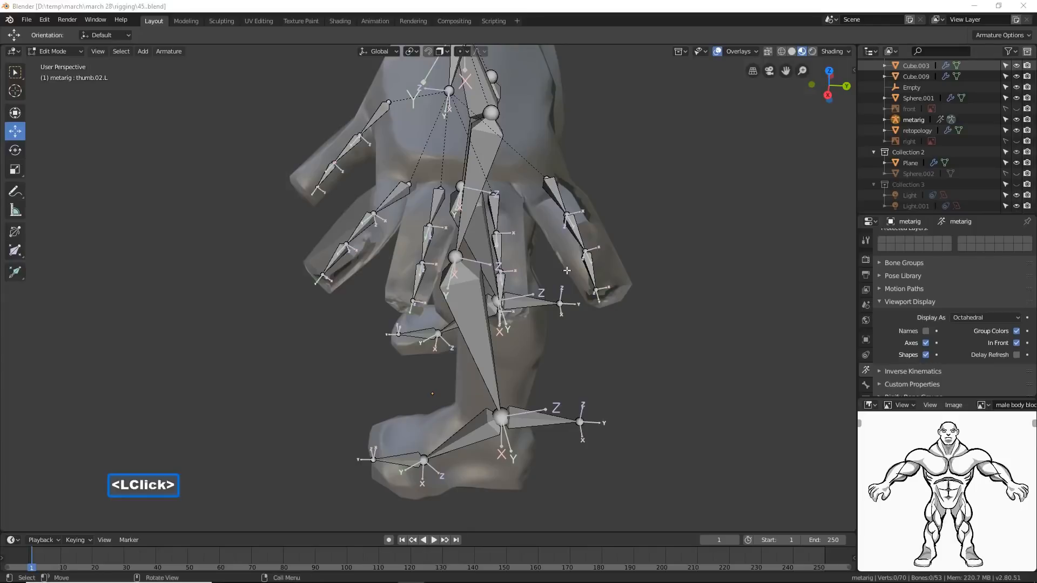
click(681, 297)
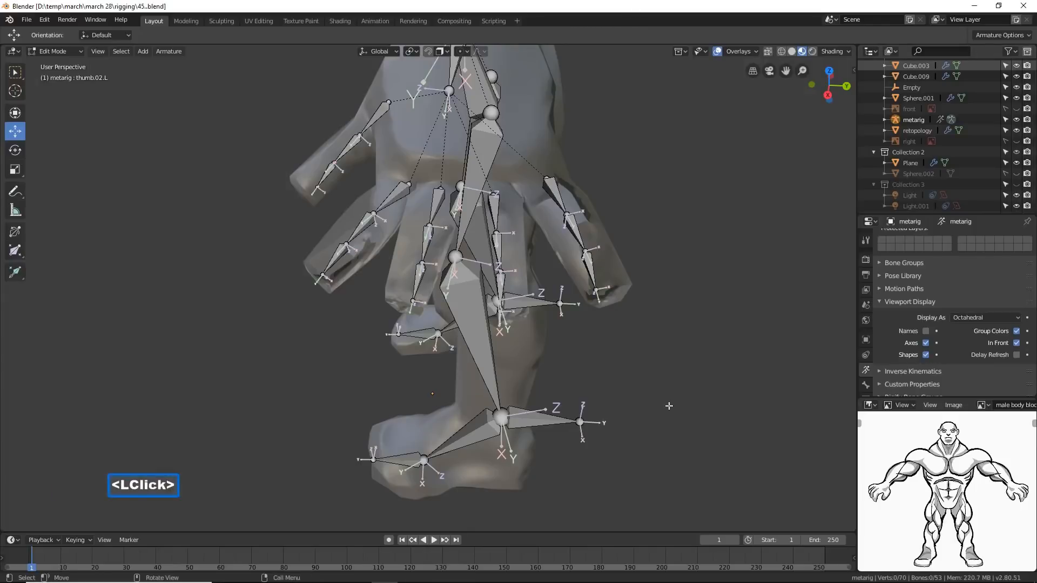
Raise the whole middle finger bone chain about 0.083 m along Z so it sits inside the finger, and deselect it.
middle_drag(511, 417, 604, 372)
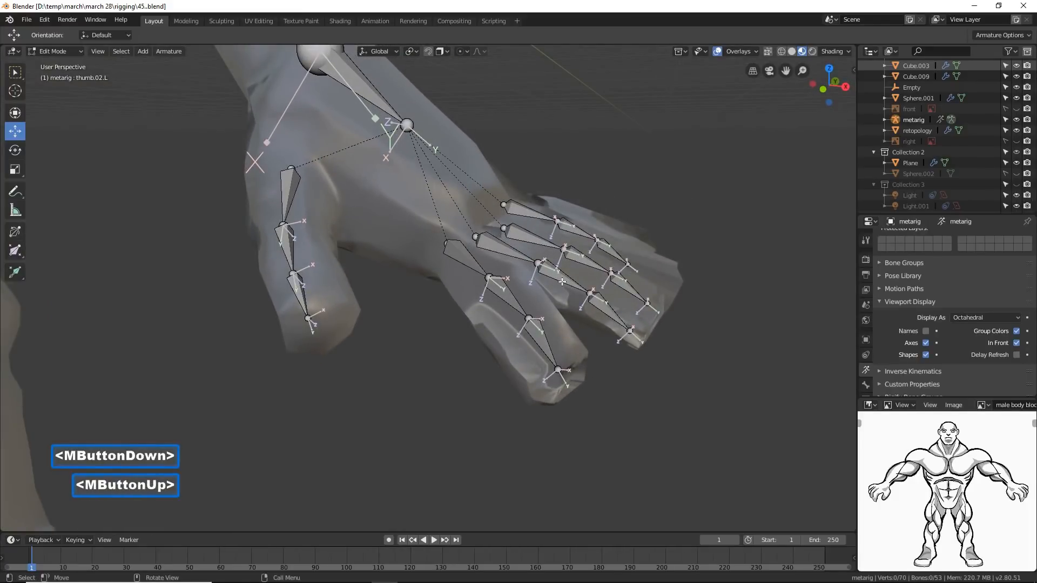
key(l)
middle_drag(562, 281, 568, 325)
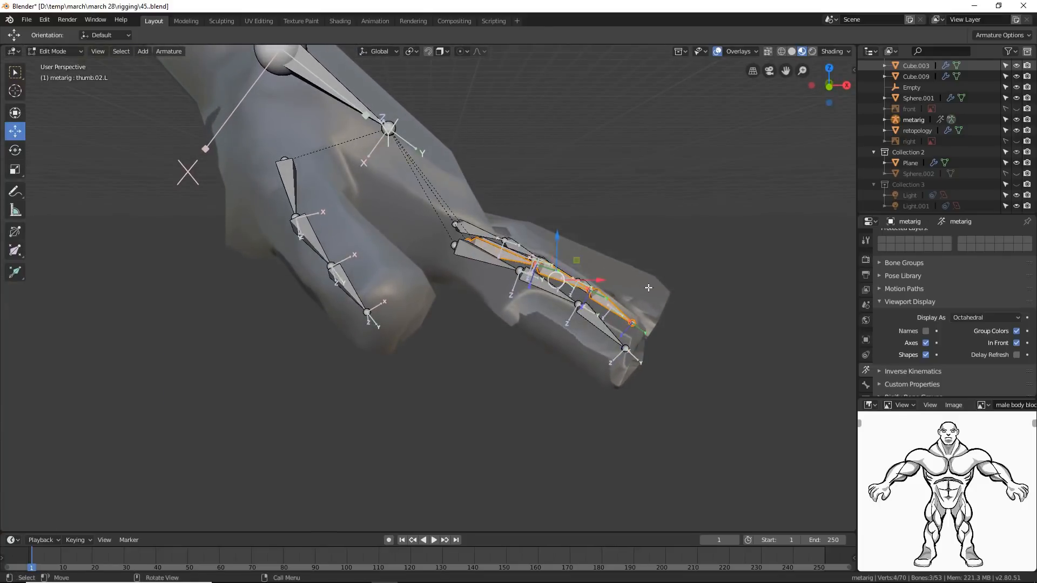
drag(557, 238, 562, 225)
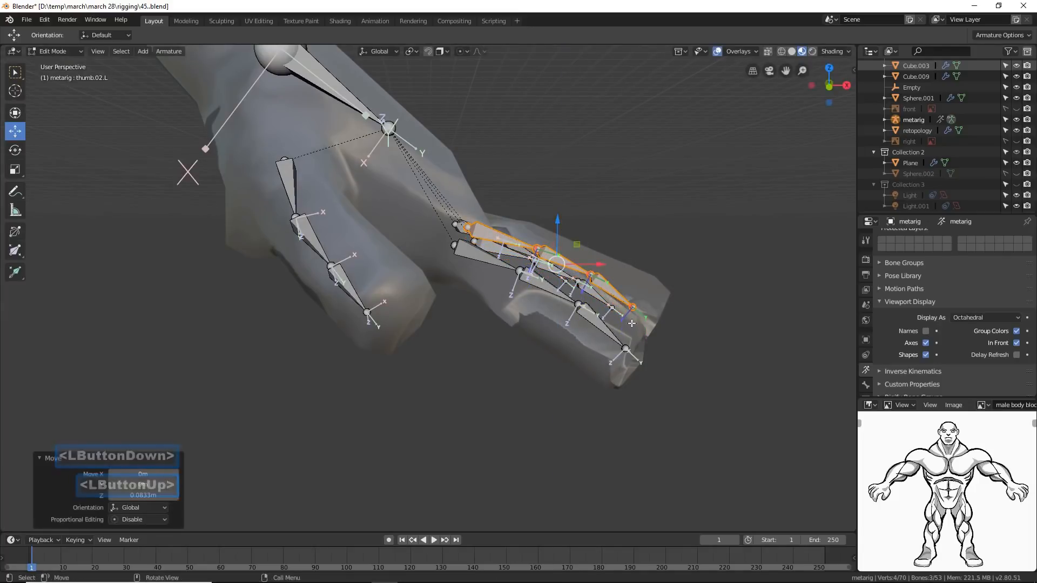
middle_drag(622, 316, 609, 339)
click(710, 345)
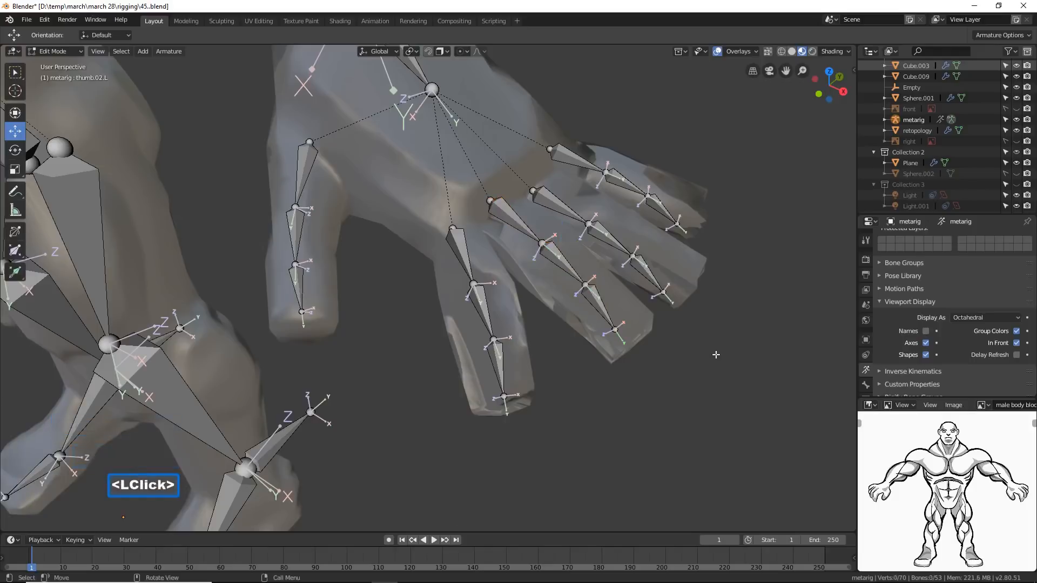
Select the ring finger bone chain, shift it slightly to centre it inside the finger mesh, and deselect it.
key(l)
mouse_move(621, 241)
middle_down()
mouse_move(645, 254)
mouse_move(628, 252)
middle_up()
drag(606, 199, 617, 205)
middle_drag(643, 240, 689, 295)
click(740, 157)
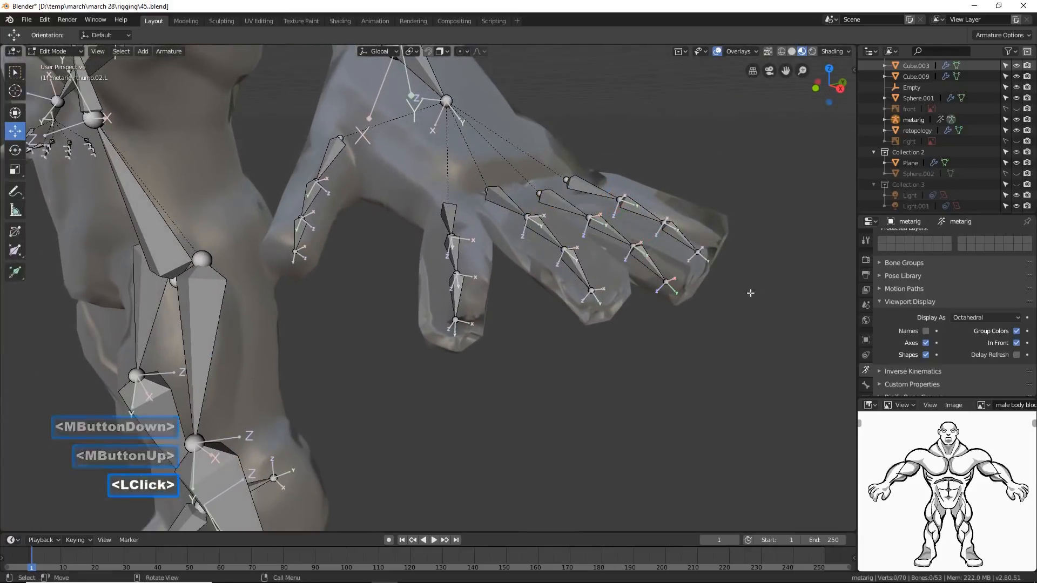
Move the little finger bone chain 0.0528 m along X, then rotate it slightly and raise it along Z to follow the finger.
key(l)
middle_drag(603, 283, 635, 286)
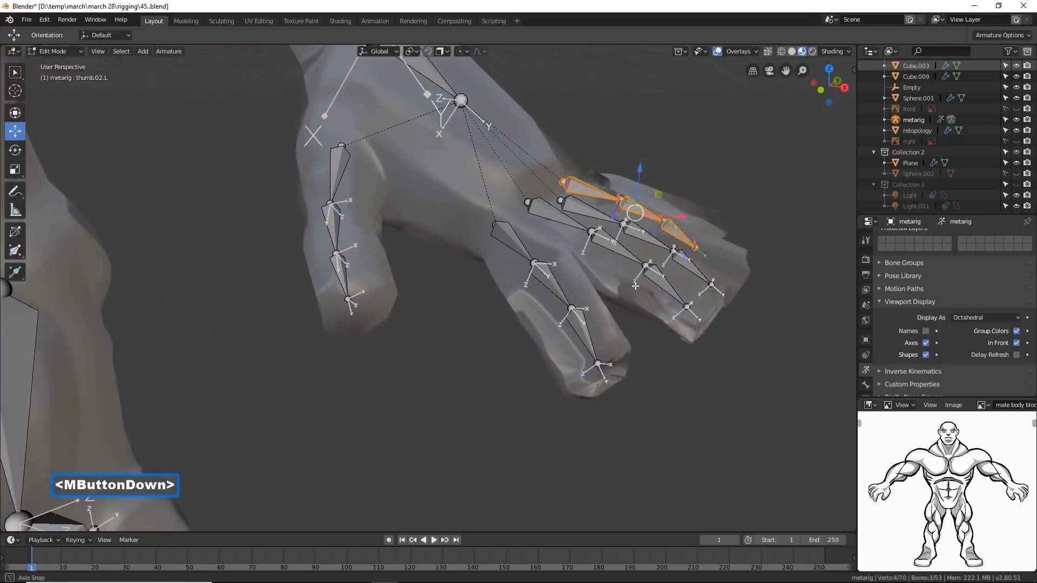
drag(683, 215, 688, 215)
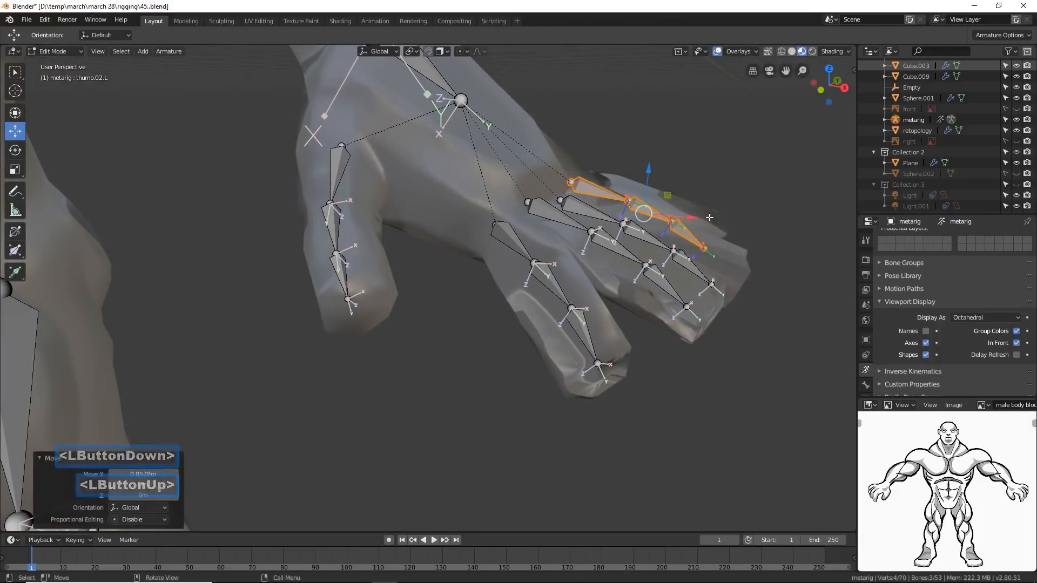
key(r)
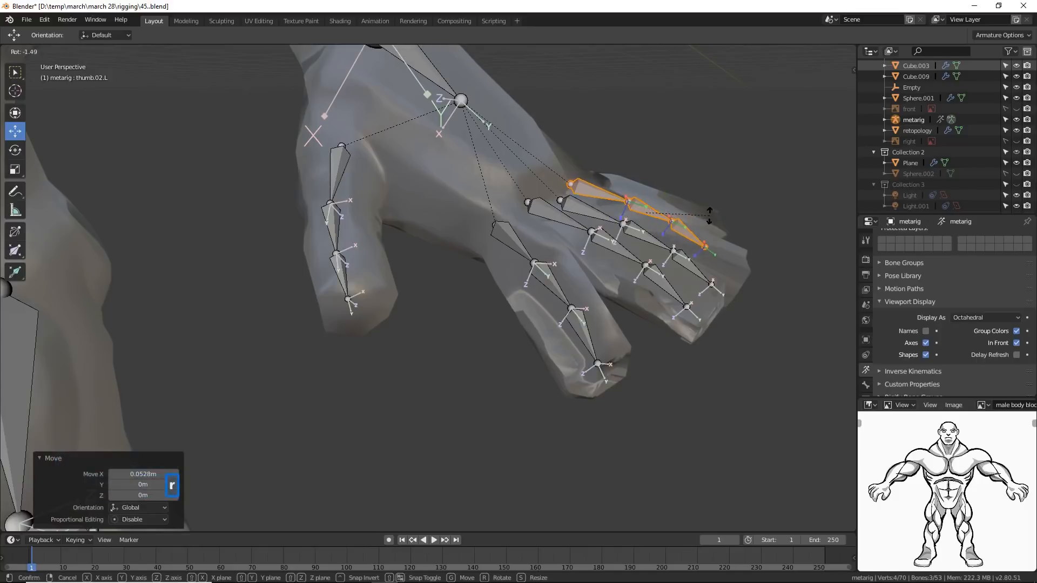
click(670, 207)
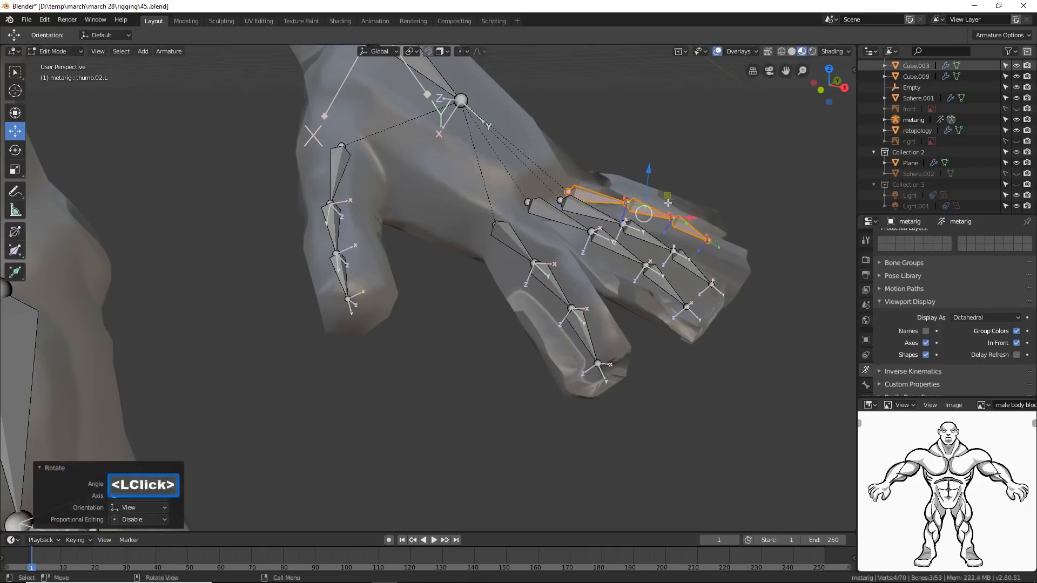
drag(651, 180, 652, 174)
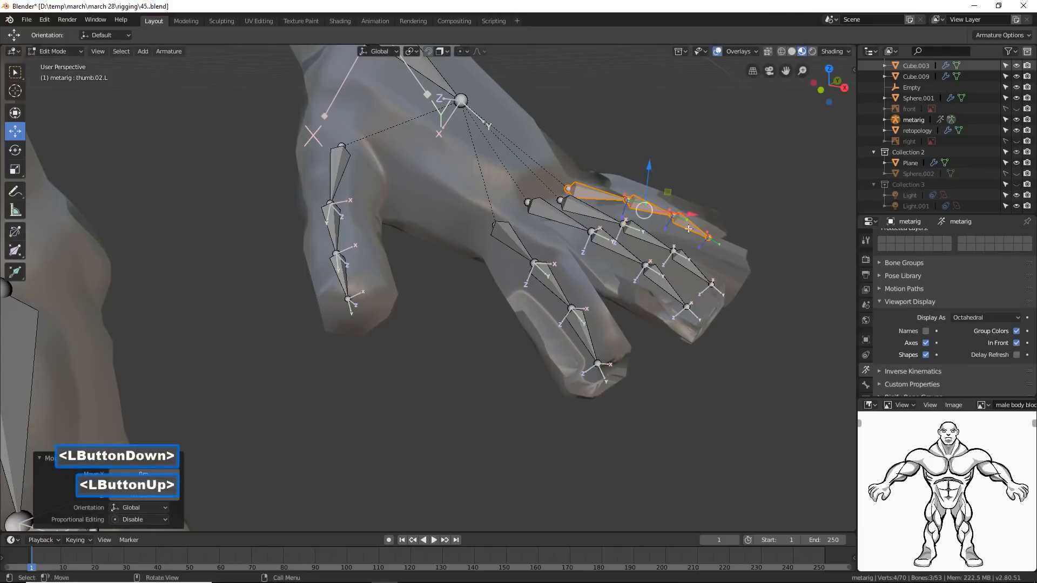
Deselect the little finger bones and save the file as a new version numbered 46.
click(780, 402)
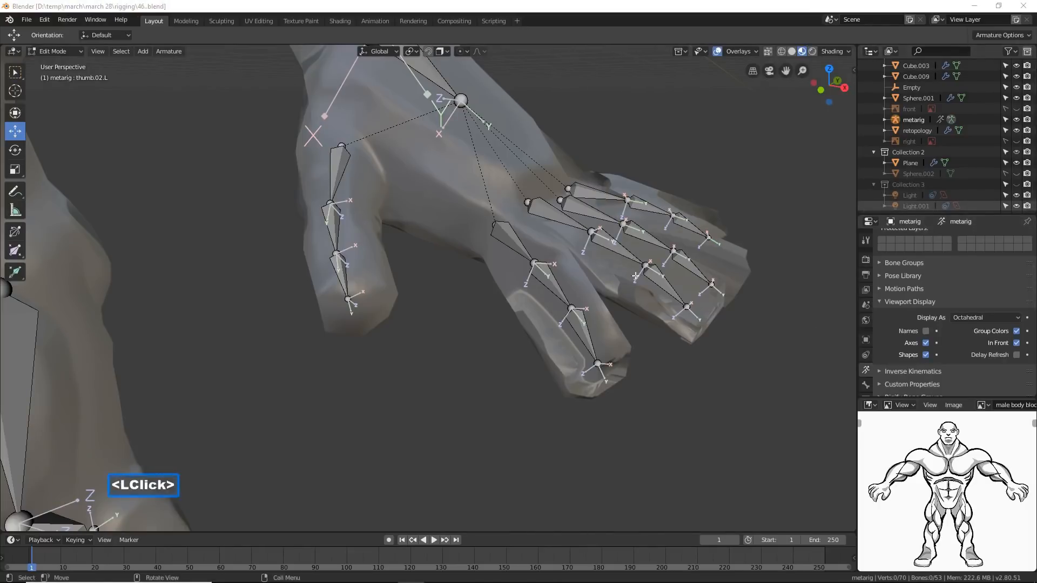
click(659, 11)
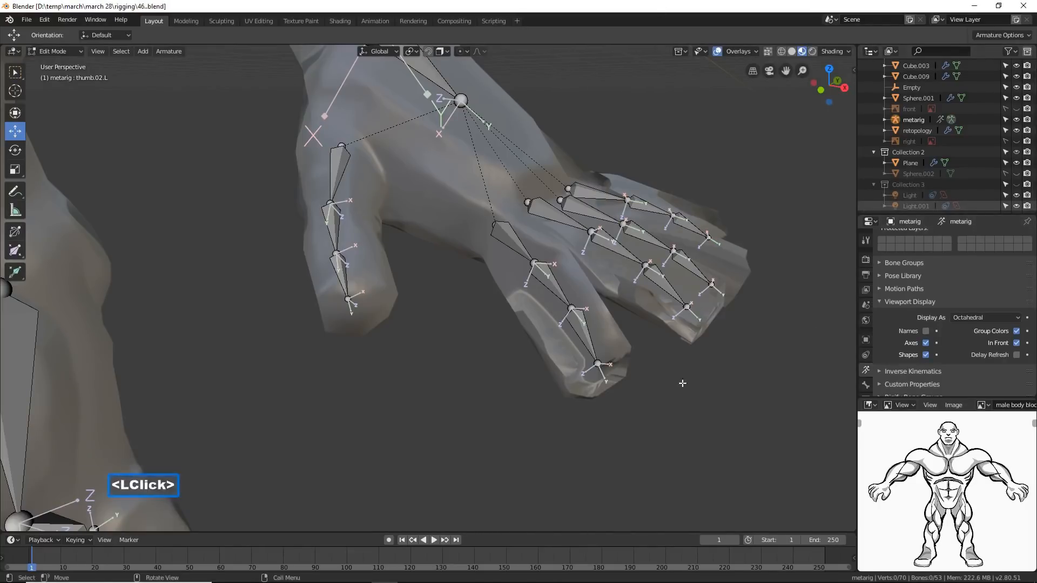
Set the pivot point to Individual Origins, and select all bones of the four fingers except the thumb in Pose Mode.
click(414, 56)
click(432, 105)
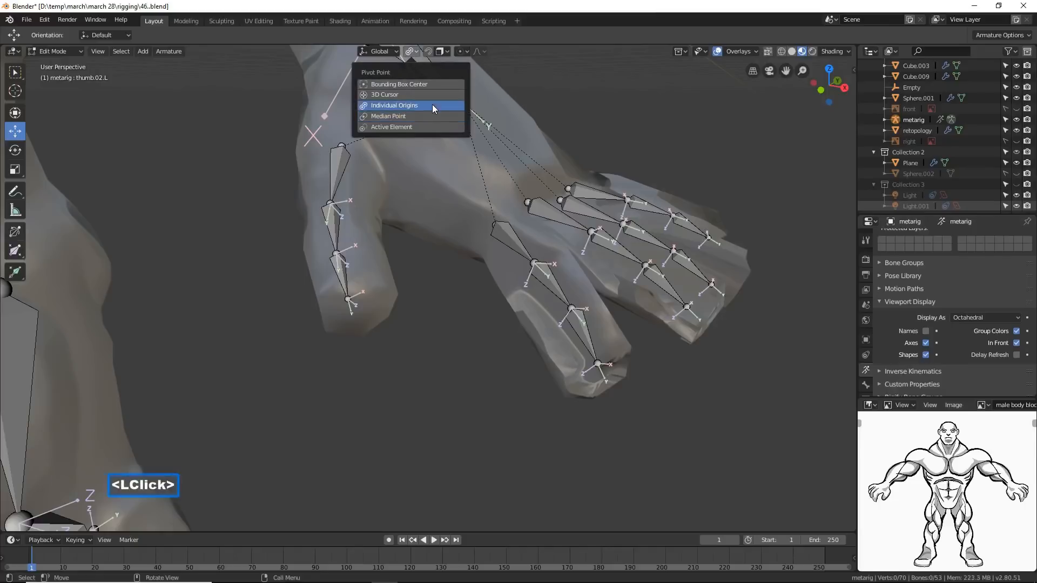
click(77, 52)
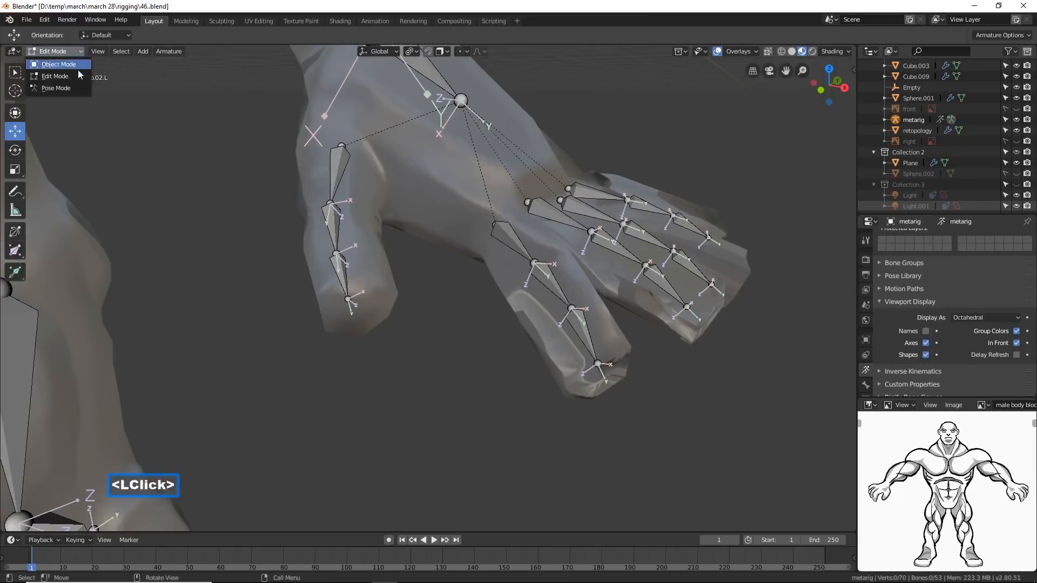
click(75, 87)
middle_drag(496, 270, 600, 297)
key(c)
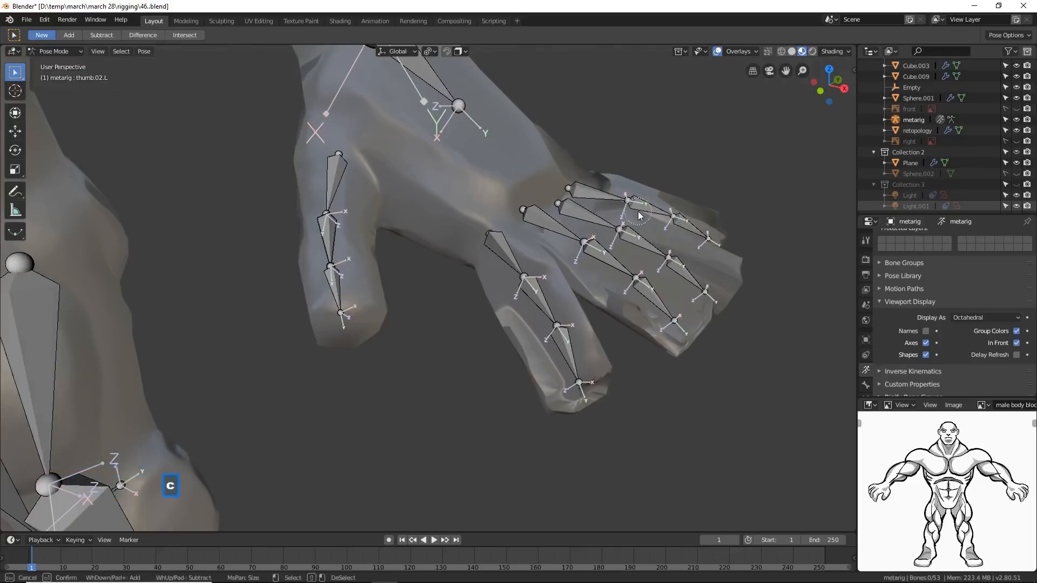
mouse_move(634, 208)
mouse_down()
mouse_move(518, 290)
mouse_move(580, 383)
mouse_move(691, 237)
mouse_move(715, 268)
mouse_move(708, 299)
mouse_up()
right_click(706, 309)
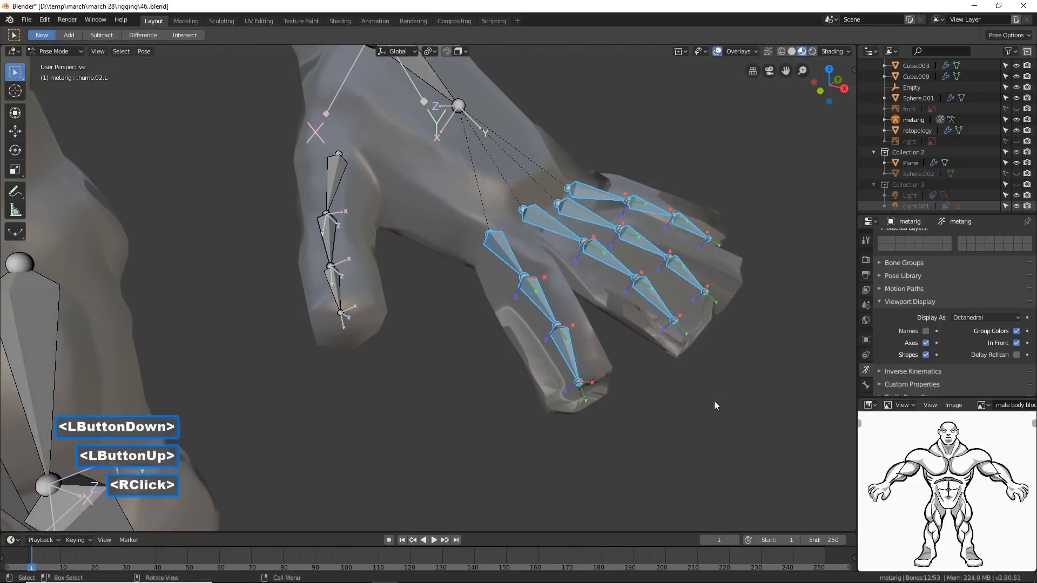
Test the curl of the four fingers around their local X axes from two viewing angles, cancelling each rotation, and deselect the bones.
key(r)
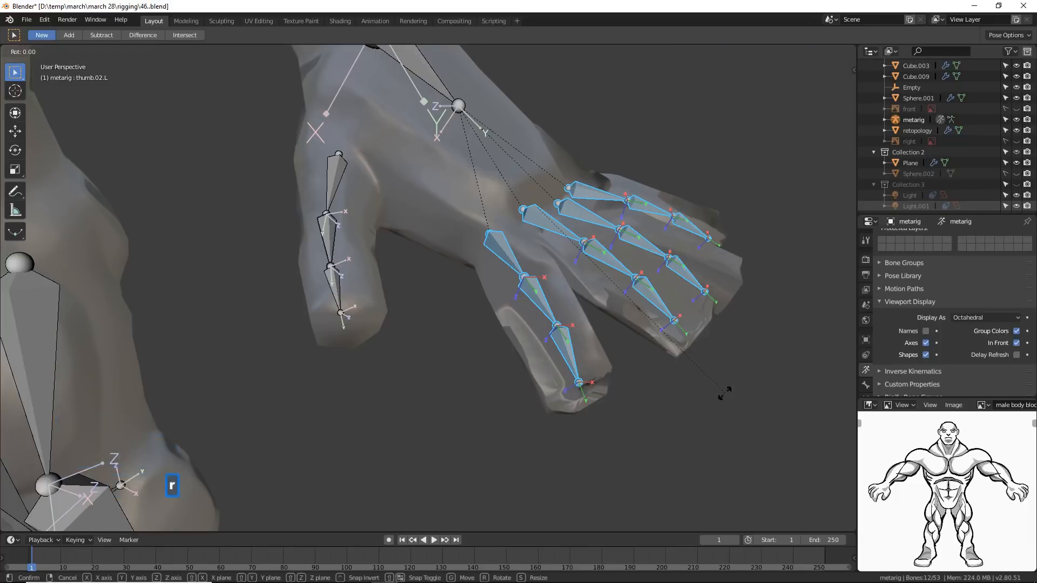
key(x)
key(x)
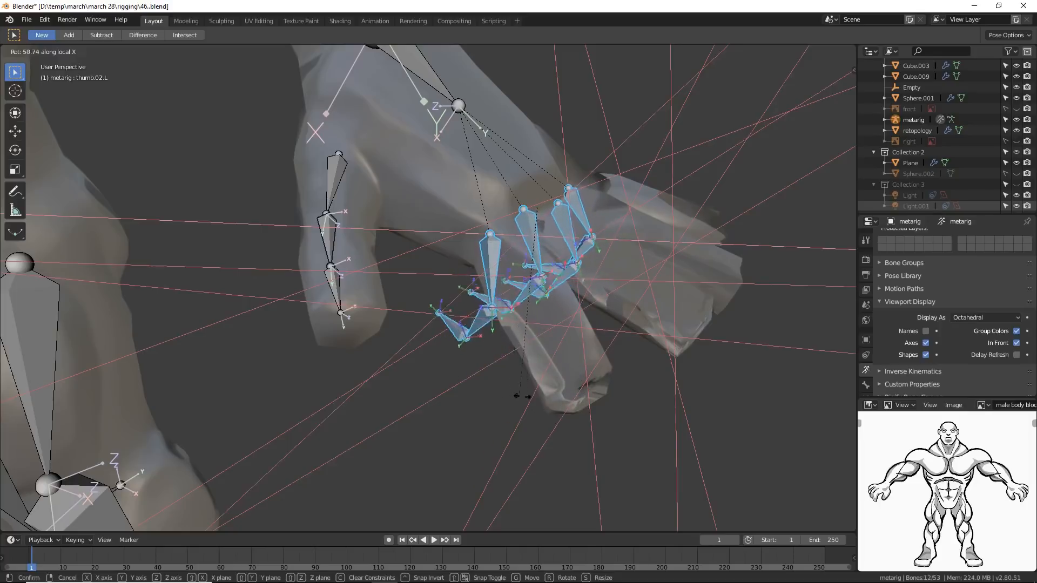
right_click(666, 396)
middle_drag(708, 355, 584, 428)
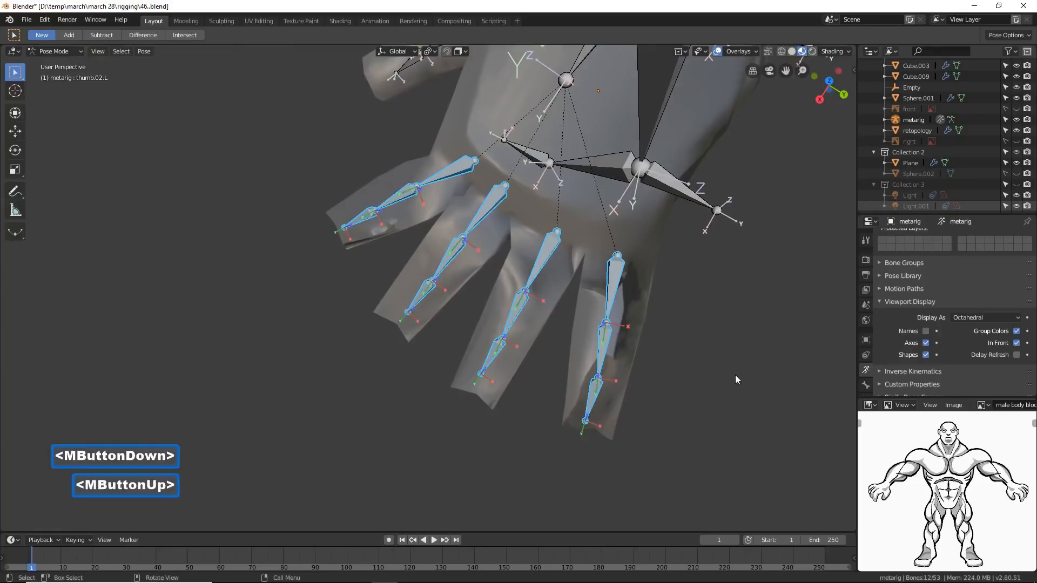
key(r)
key(x)
key(x)
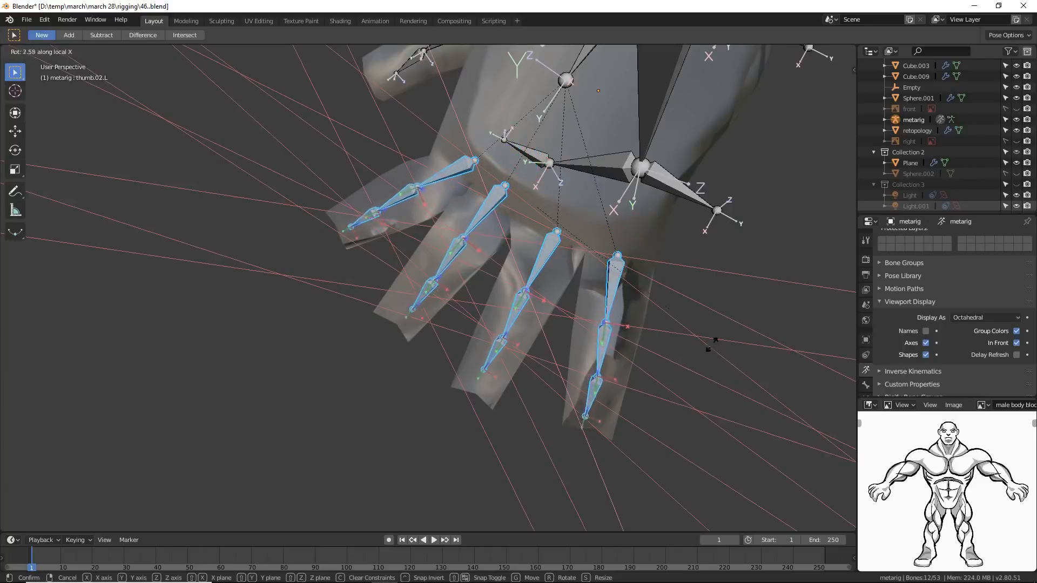
right_click(705, 357)
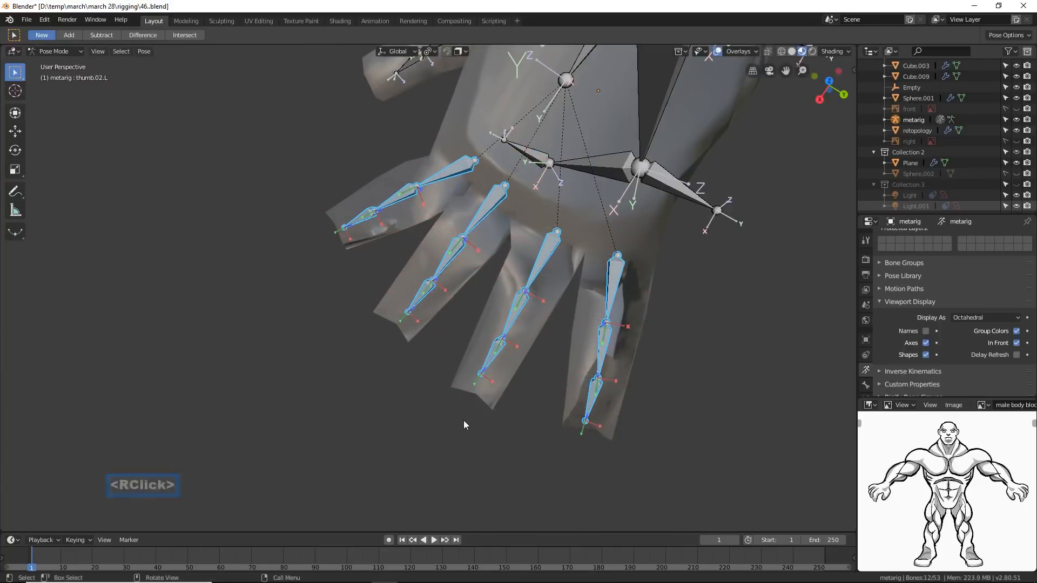
middle_drag(471, 417, 596, 351)
ctrl+middle_drag(681, 358, 704, 353)
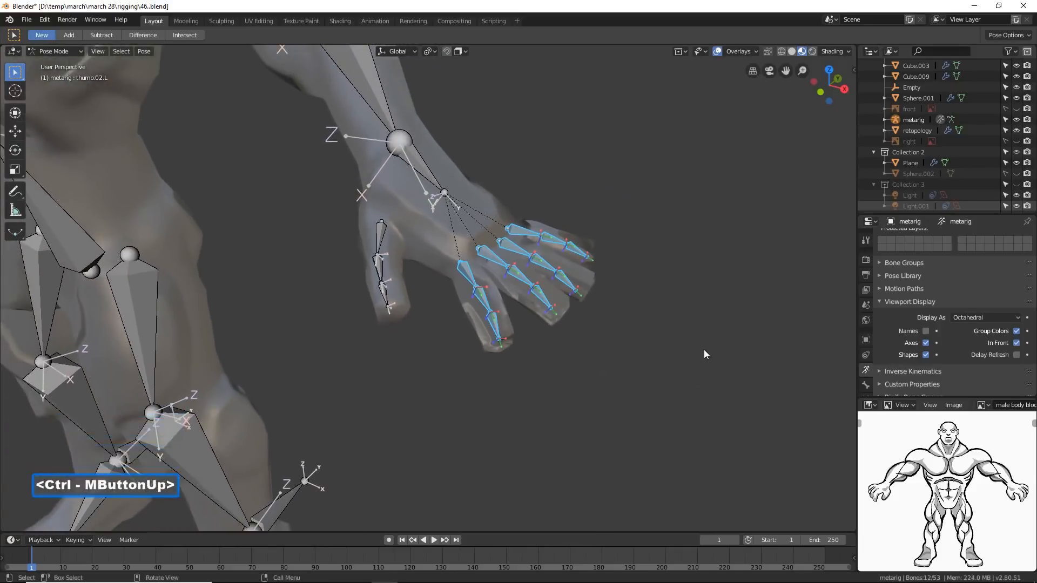
click(705, 350)
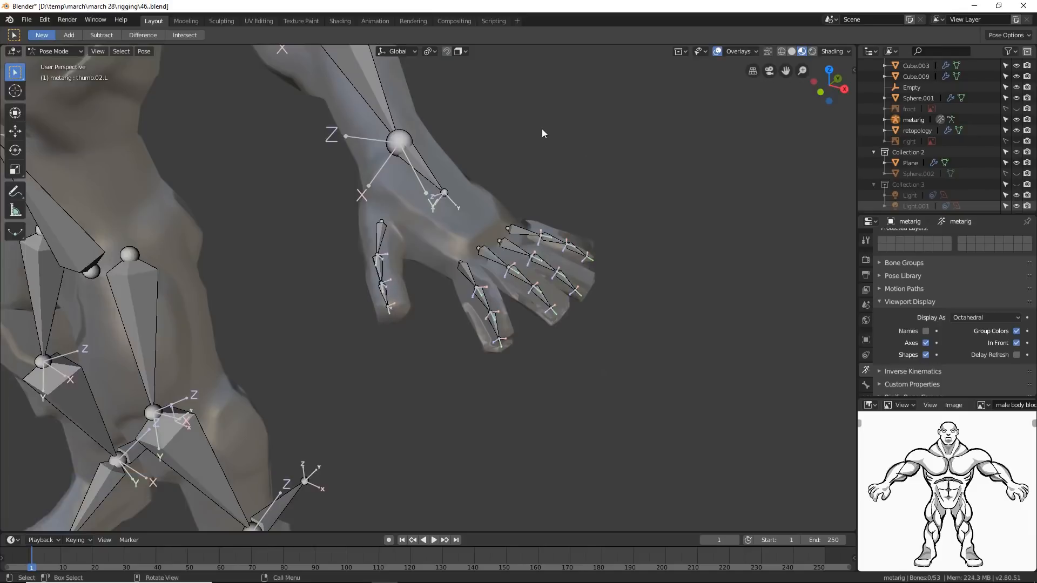
Return the armature to Edit Mode and set the pivot point to Median Point.
click(79, 51)
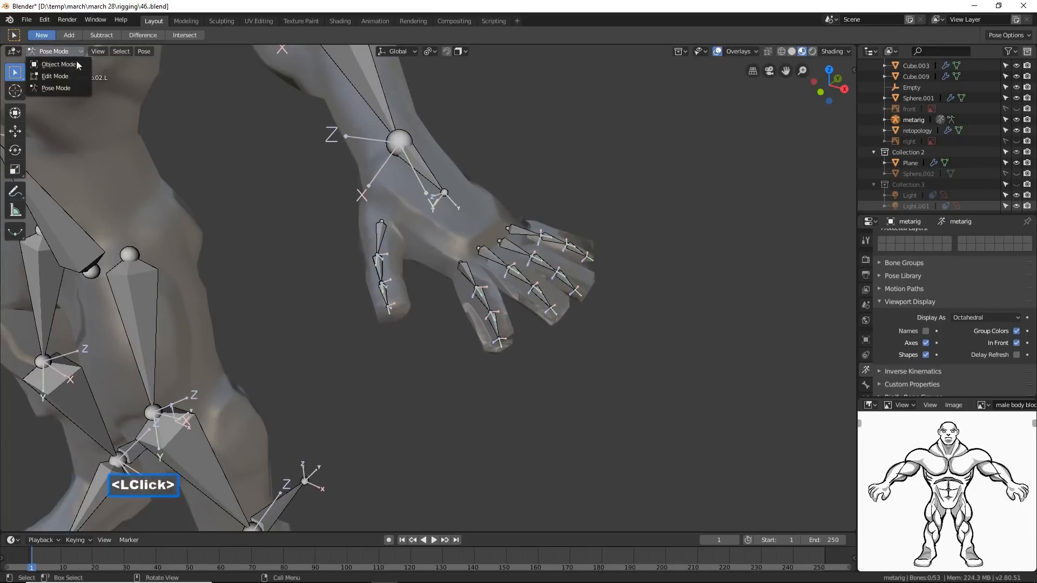
click(76, 75)
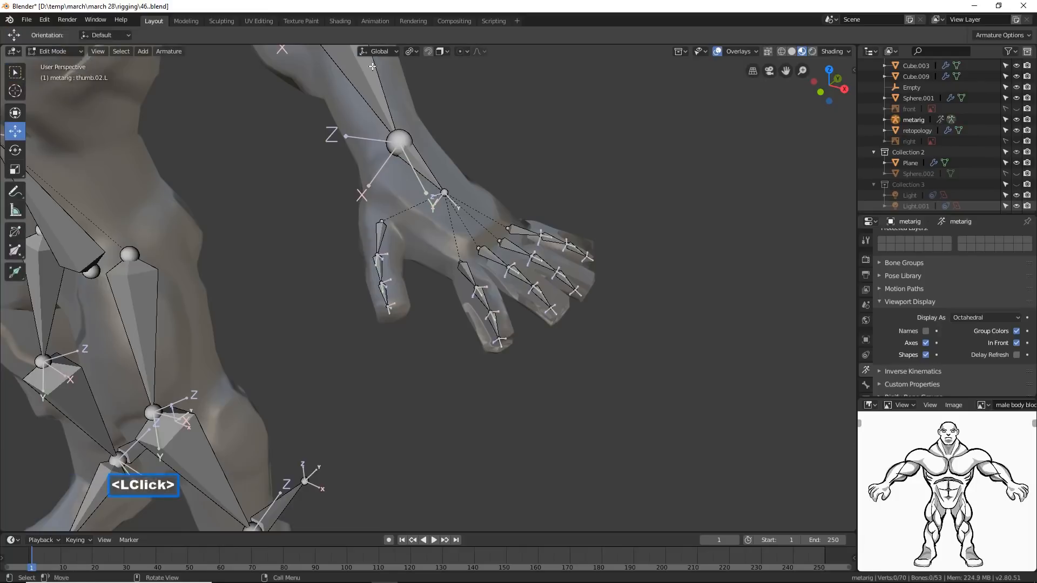
click(417, 51)
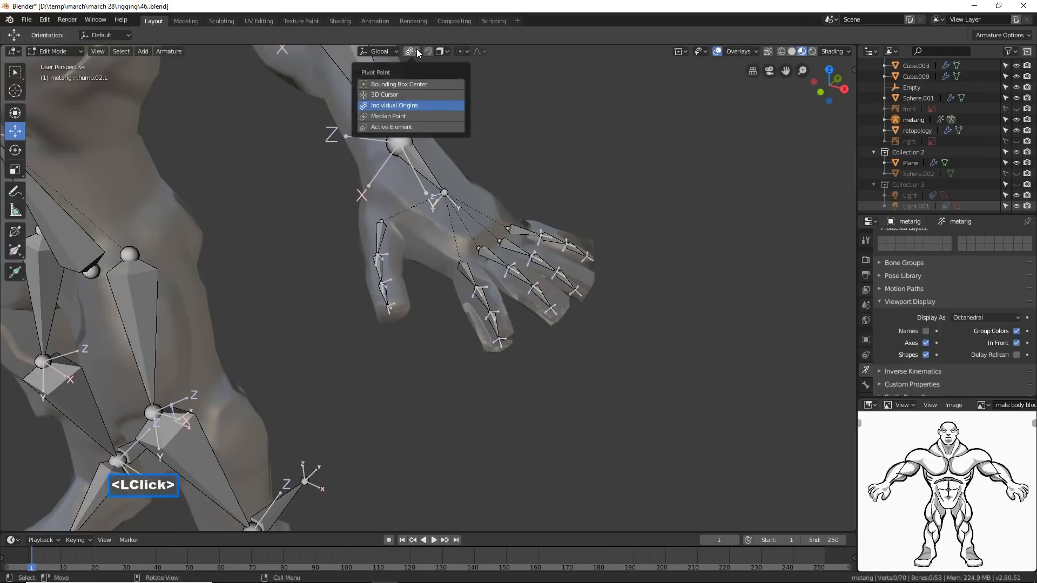
click(433, 116)
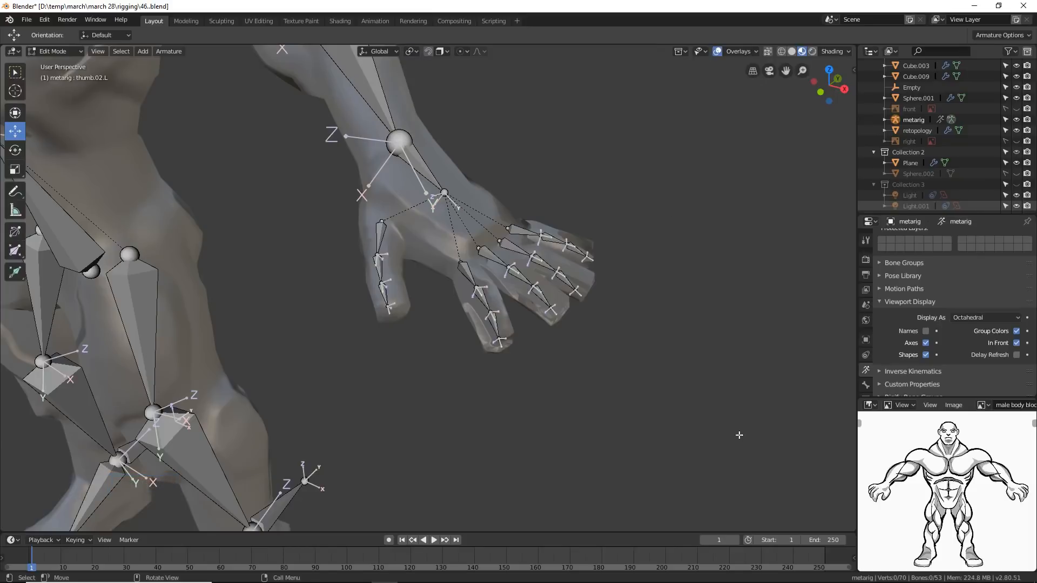
Save the file as a new version numbered 47.
click(909, 195)
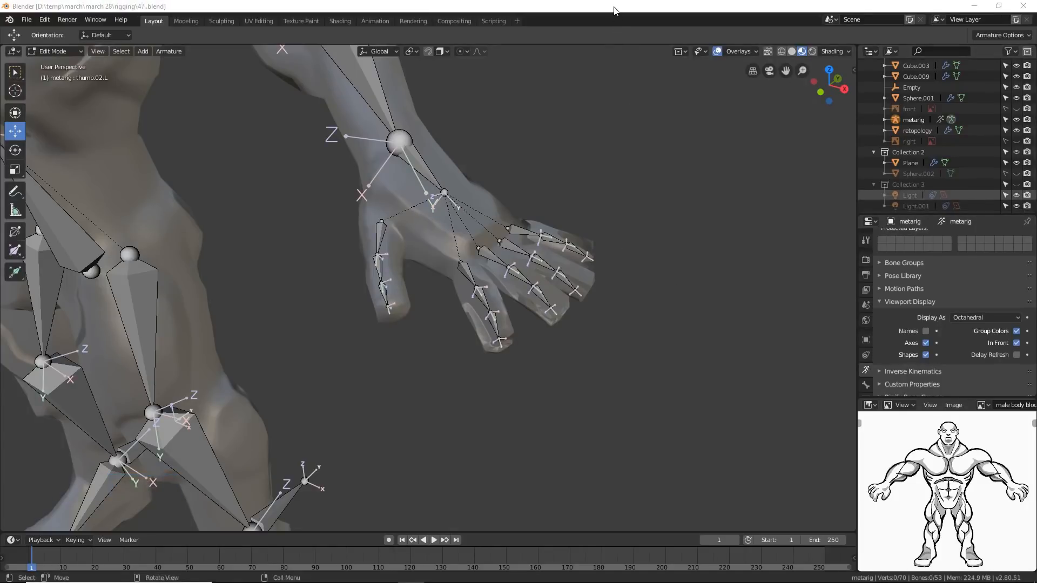
click(614, 9)
Move the end joint of the left hand bone down towards the knuckles and shift it 0.101 m along Y.
click(445, 193)
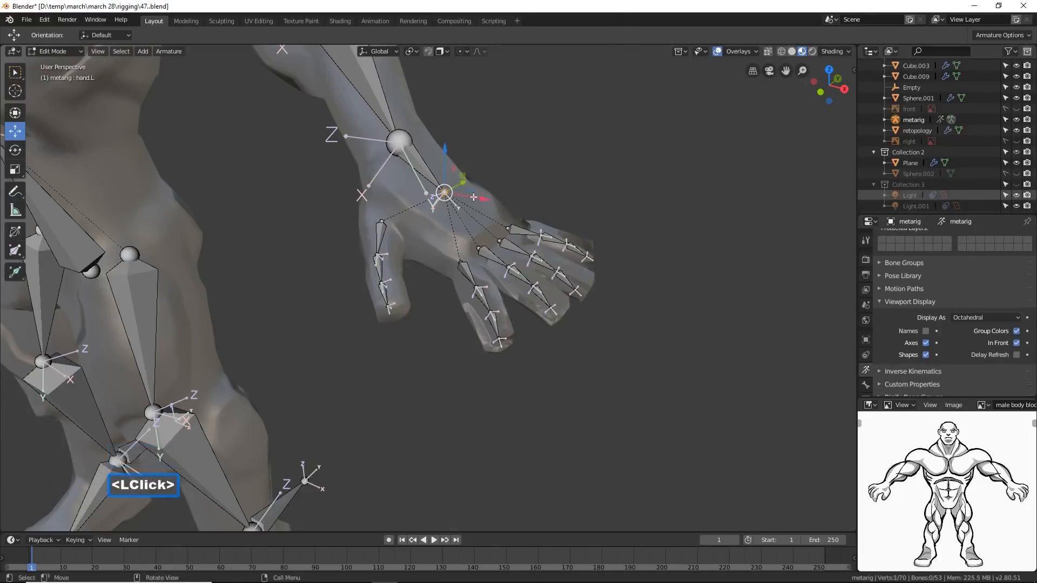
drag(449, 155, 450, 178)
drag(482, 236, 571, 278)
middle_drag(572, 279, 513, 249)
drag(512, 238, 513, 246)
middle_drag(440, 279, 445, 169)
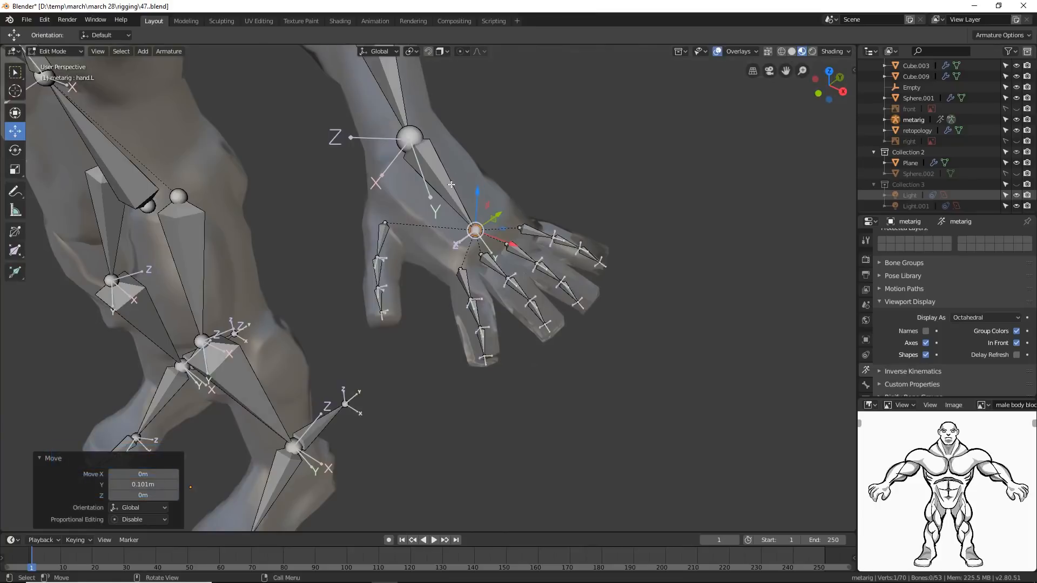
Reposition the thumb's base joint within the hand mesh, move the next thumb joint 0.0375 m along X, and deselect it.
middle_drag(496, 286, 540, 186)
click(538, 181)
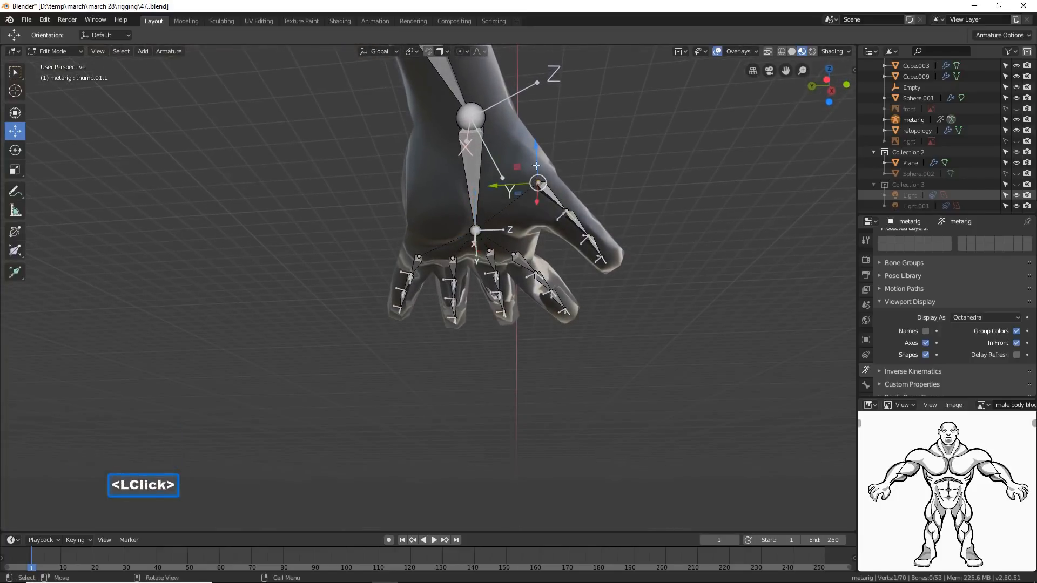
mouse_move(537, 179)
mouse_down()
mouse_move(534, 153)
mouse_move(544, 192)
mouse_up()
middle_drag(544, 192, 552, 236)
click(526, 228)
drag(553, 236, 562, 232)
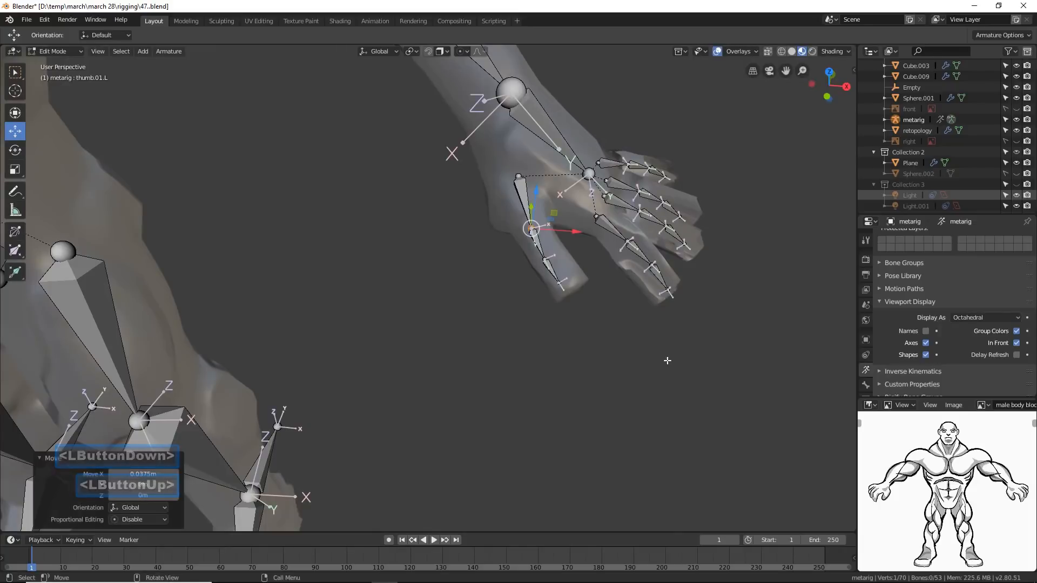
click(778, 396)
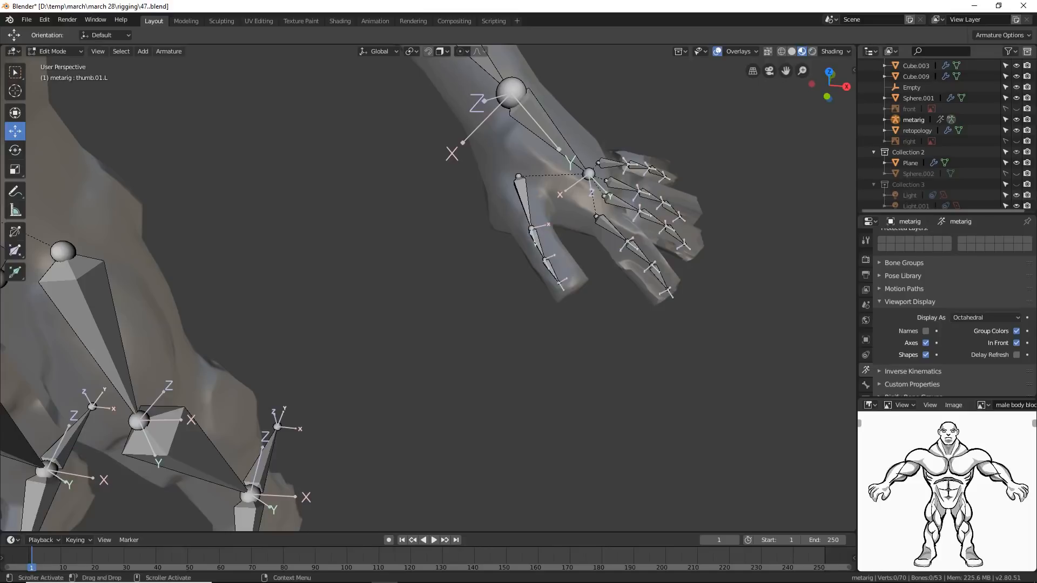
Save the file as new versions numbered 48 and 49.
click(908, 151)
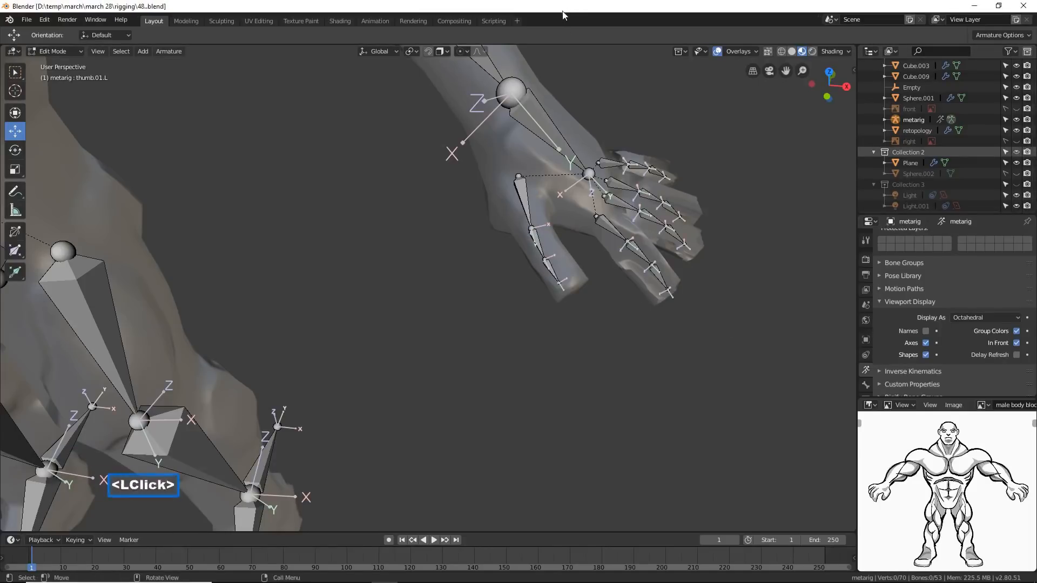
ctrl+middle_drag(629, 340, 484, 342)
middle_drag(329, 302, 340, 254)
middle_drag(341, 253, 516, 238)
middle_drag(515, 238, 660, 309)
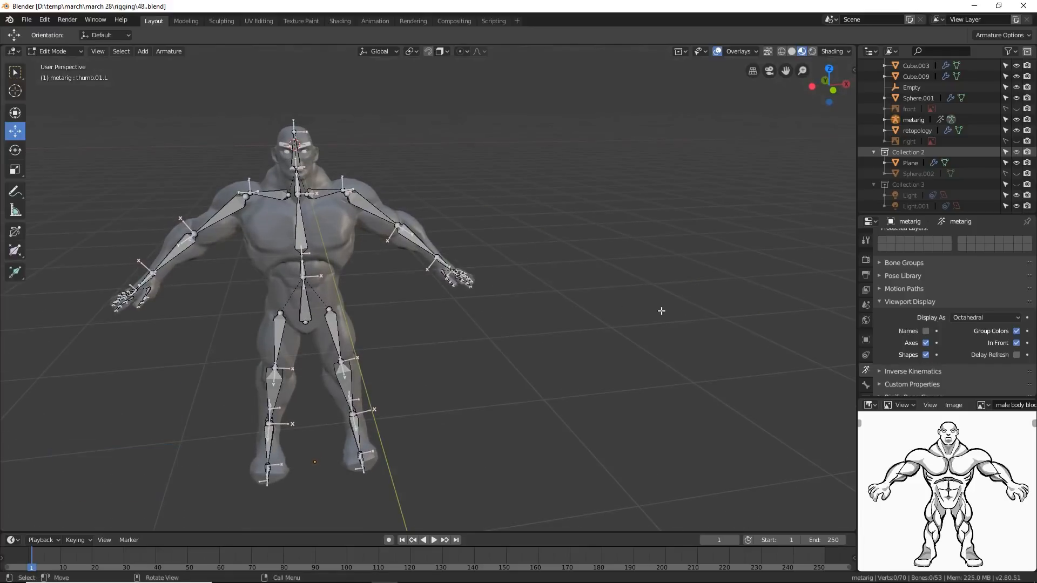
click(680, 199)
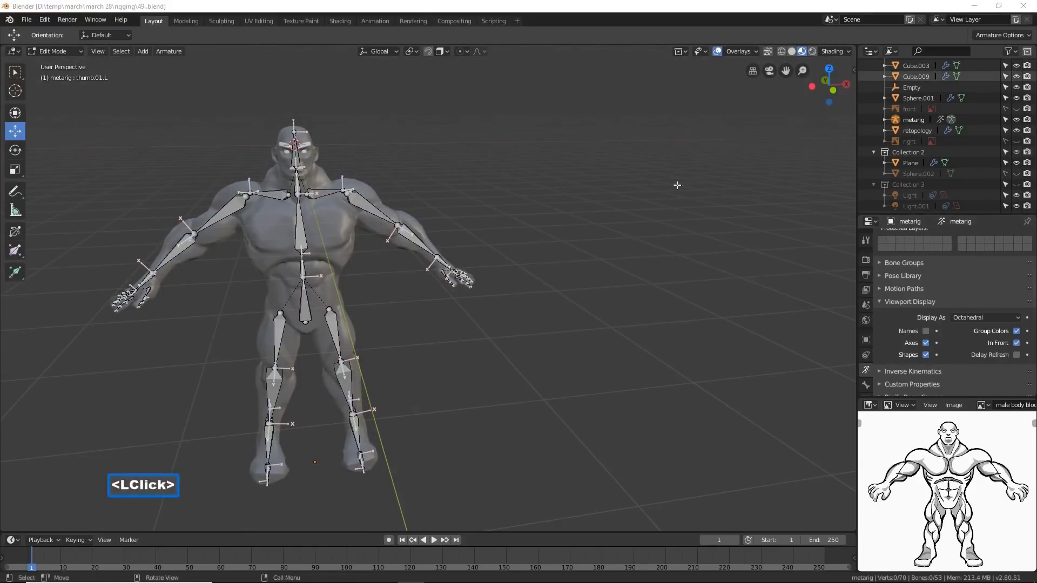
click(694, 7)
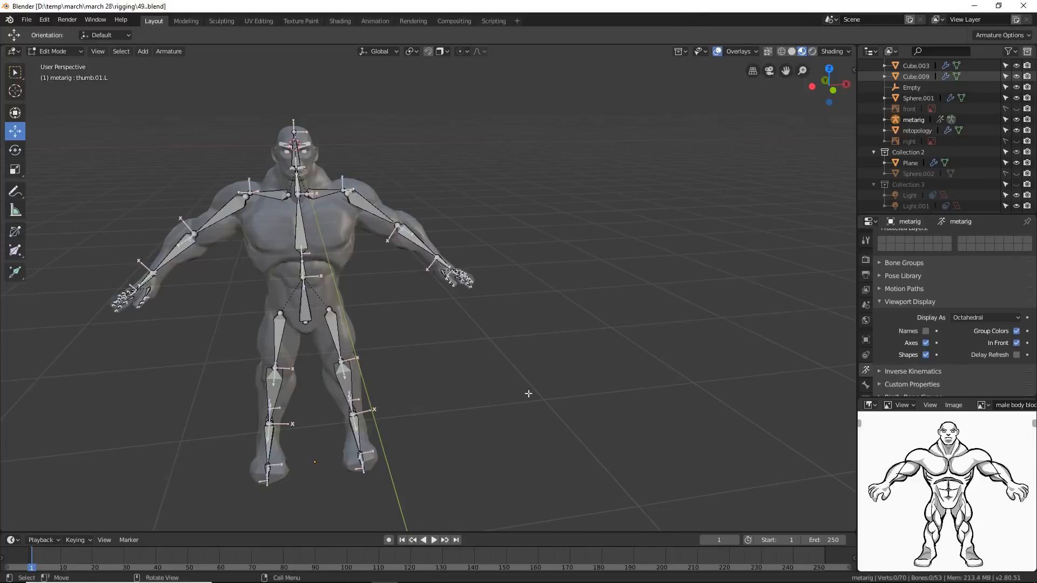
Turn off the Axes display for the armature's bones and save the file as version 50.
mouse_move(542, 363)
middle_down()
mouse_move(491, 367)
mouse_move(518, 398)
mouse_move(531, 367)
middle_up()
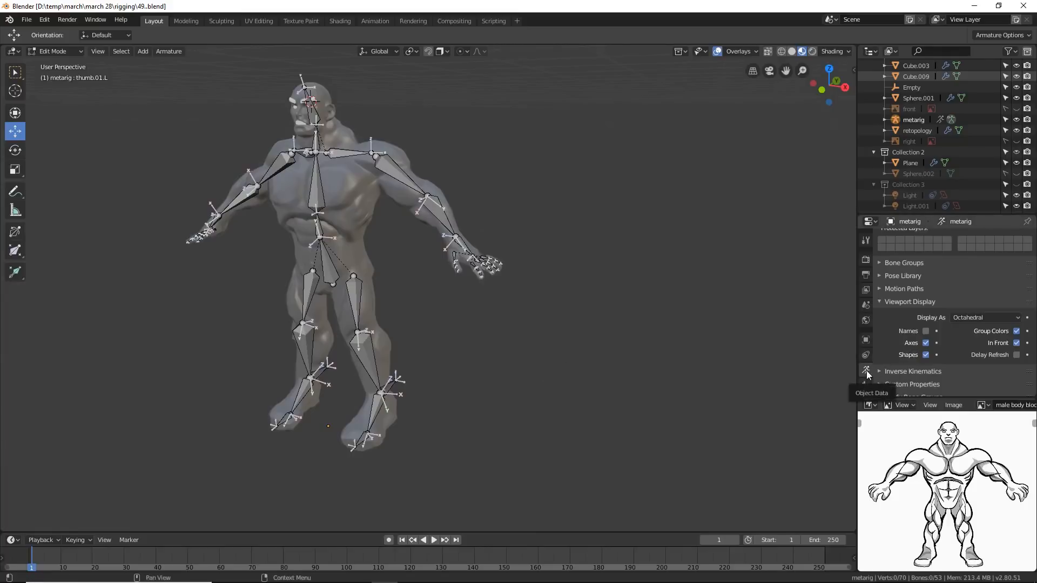
click(926, 343)
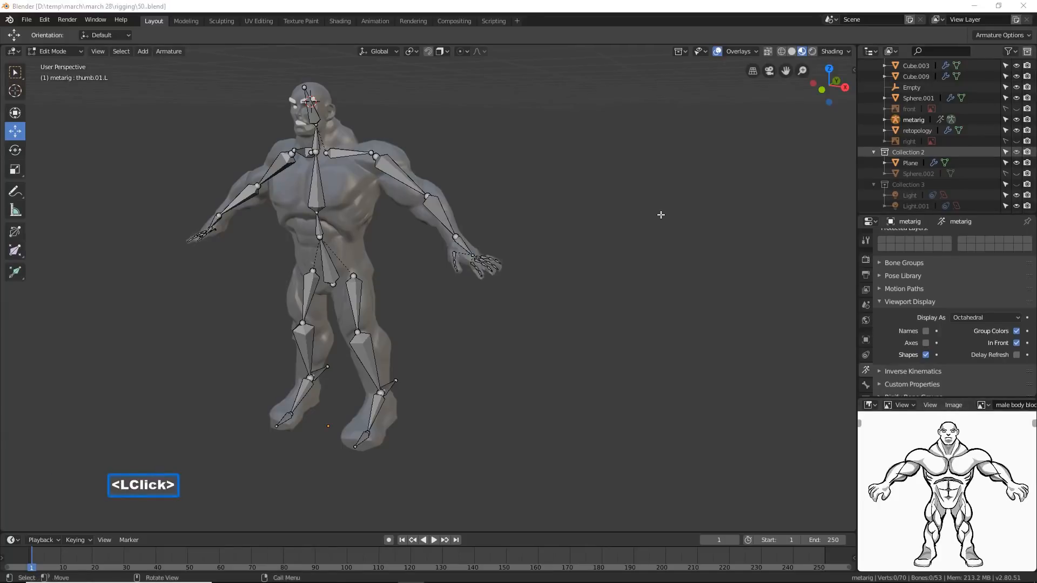
click(690, 10)
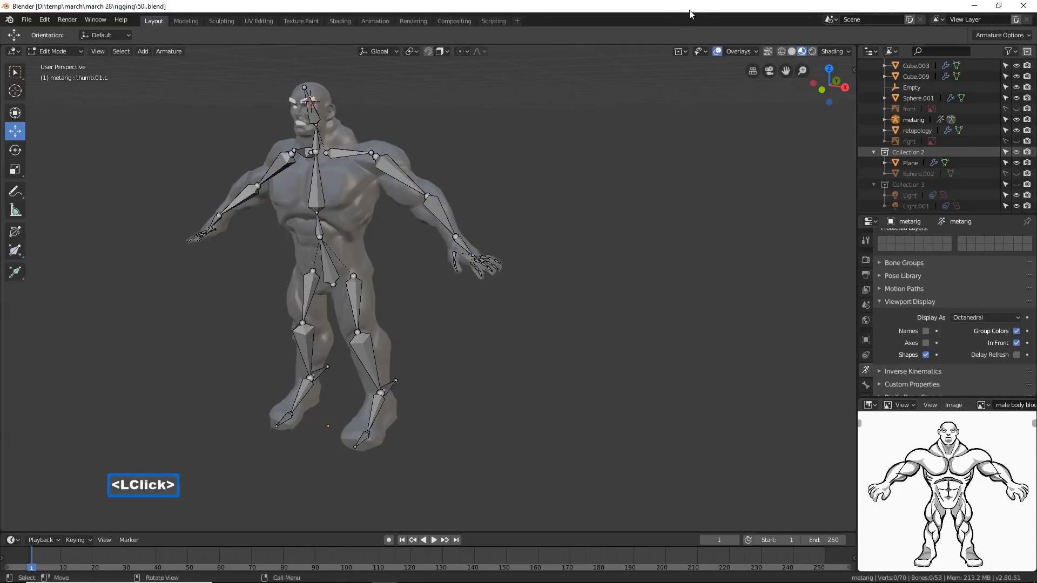
Turn off X-Axis Mirror in the armature options and save the file as version 51.
click(866, 241)
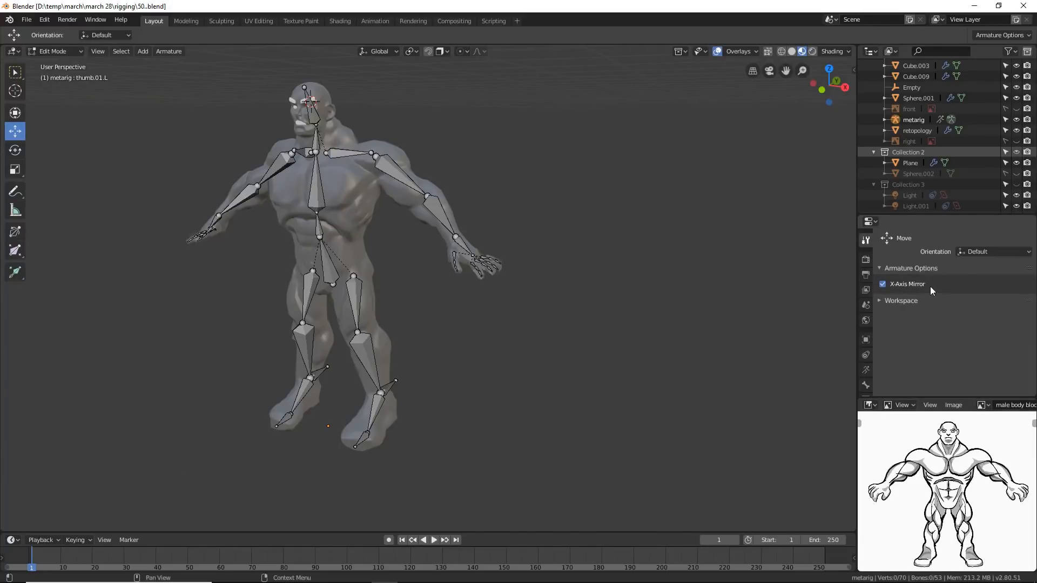
click(884, 284)
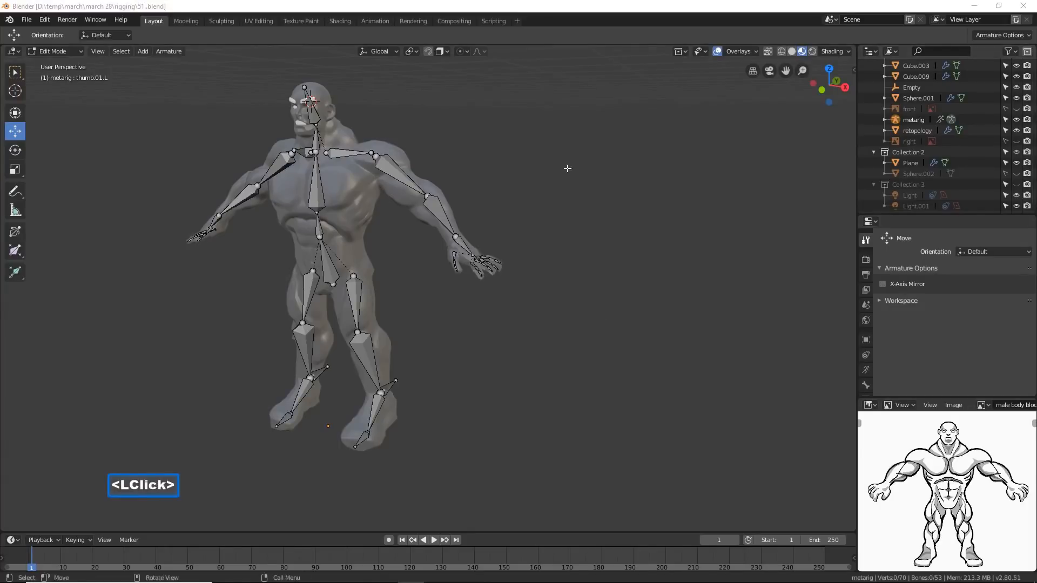
click(609, 12)
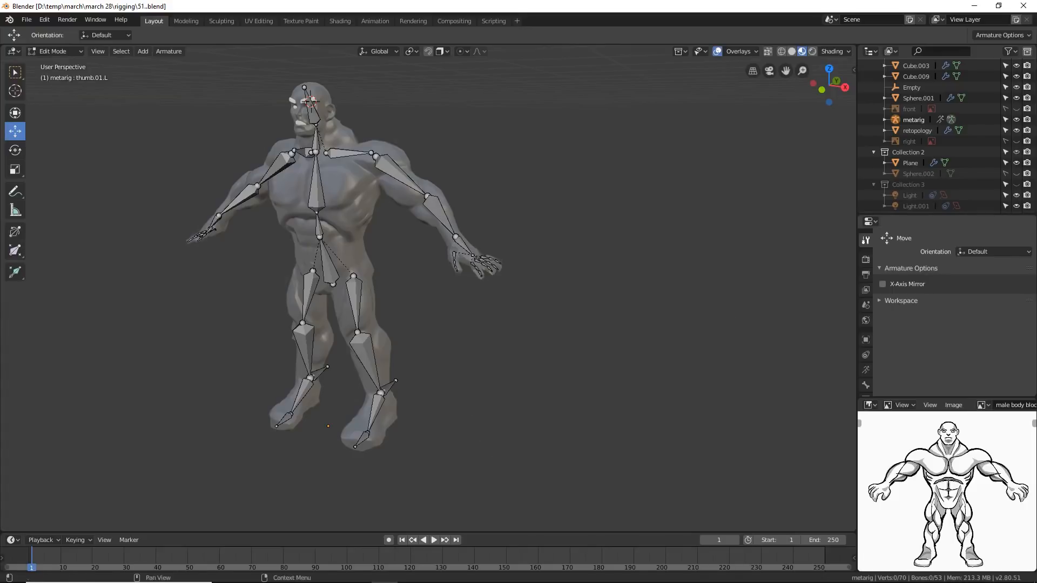
Save the file as new versions numbered 52 and 53.
key(ctrl+alt+s)
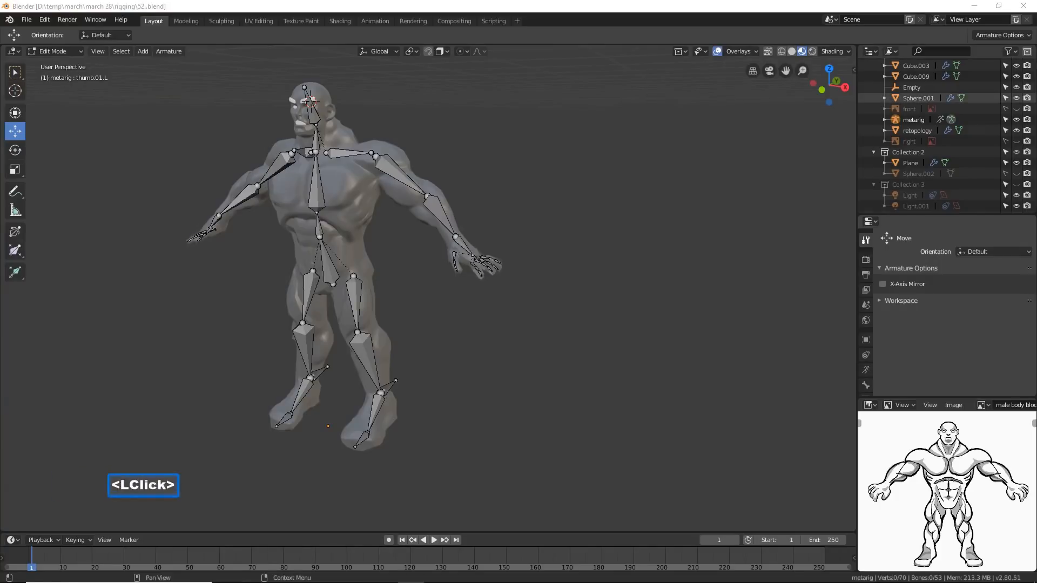
click(609, 12)
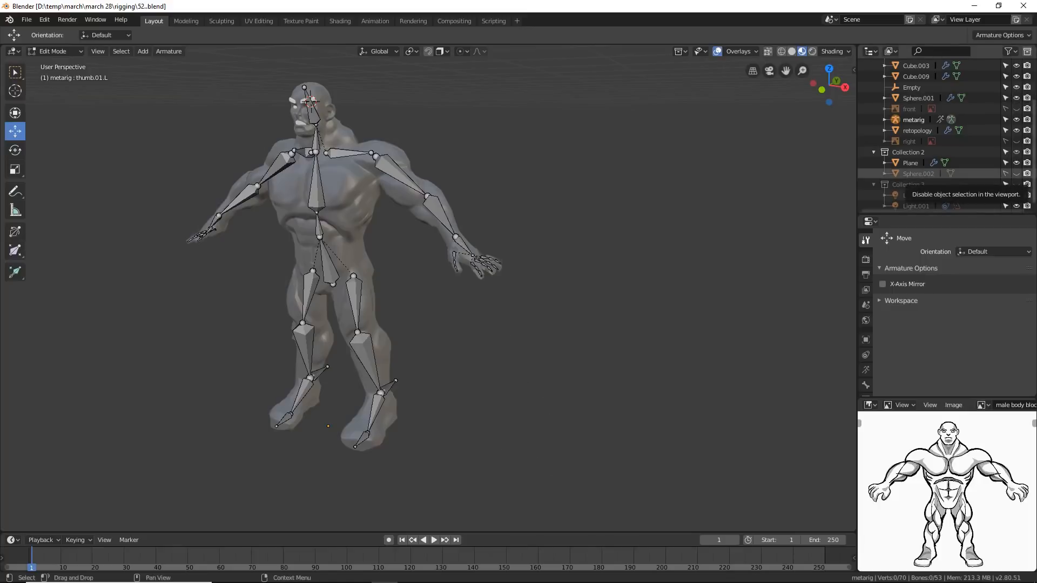
click(582, 122)
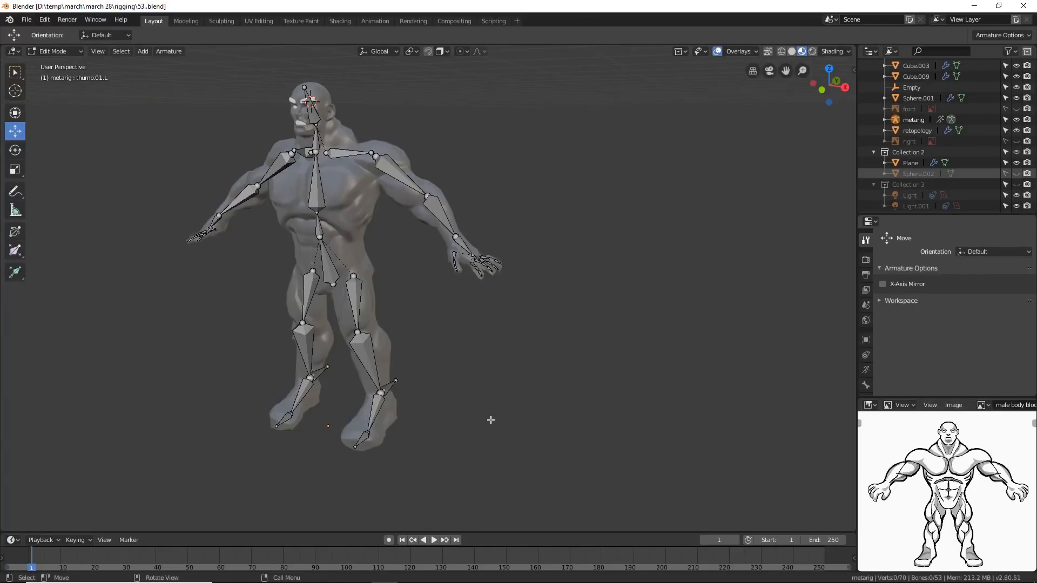
Clear the parent of the small bone behind the left ankle (shin.L.001) and save the file as version 54.
click(389, 383)
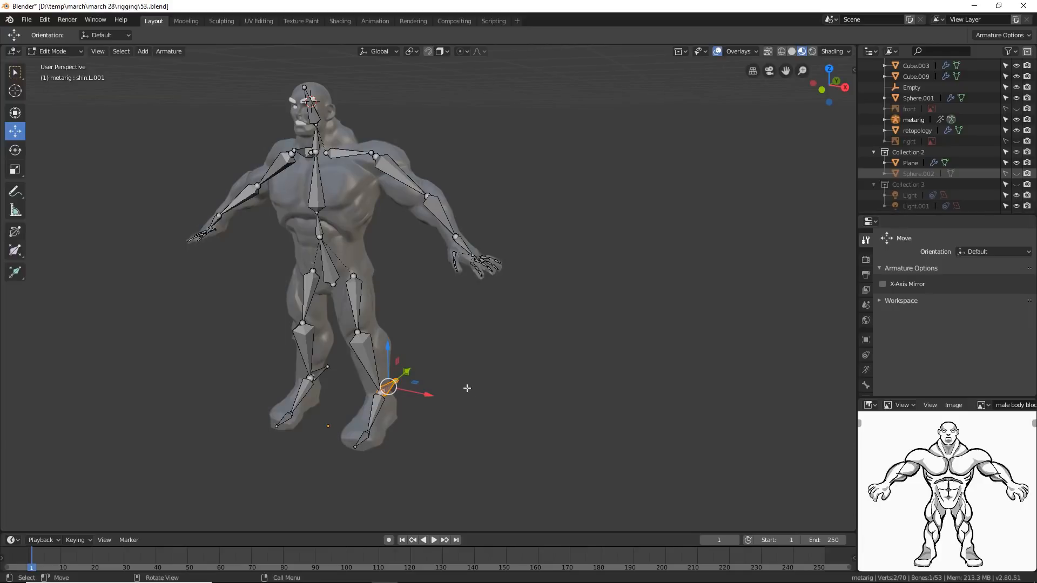
key(alt)
key(alt+p)
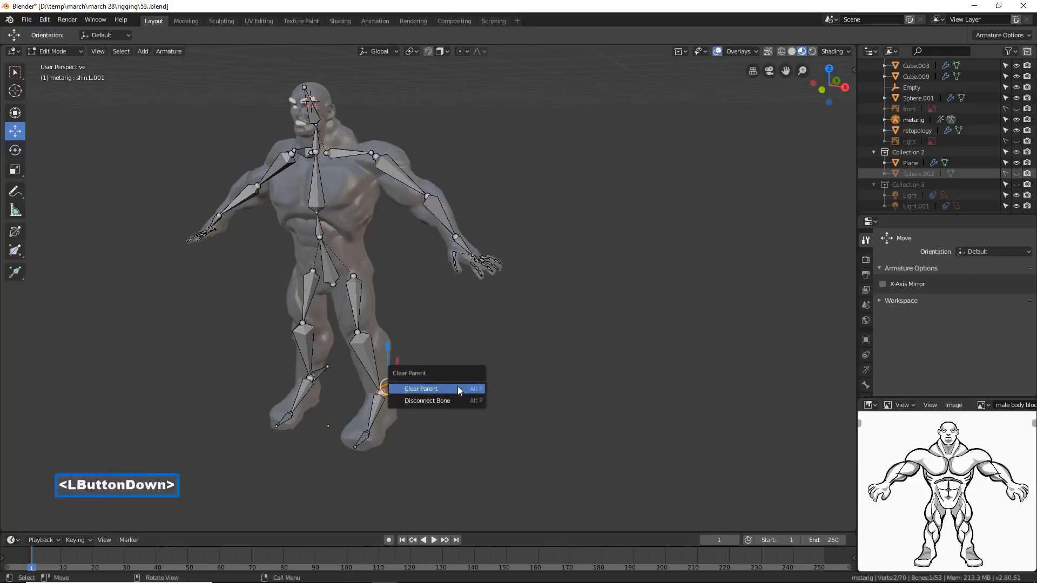
click(458, 387)
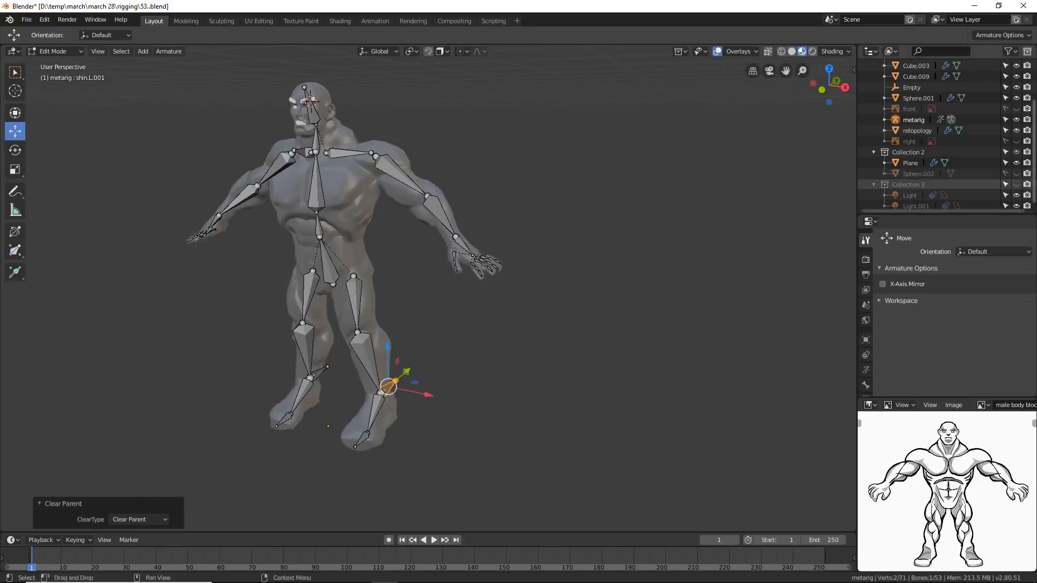
click(576, 165)
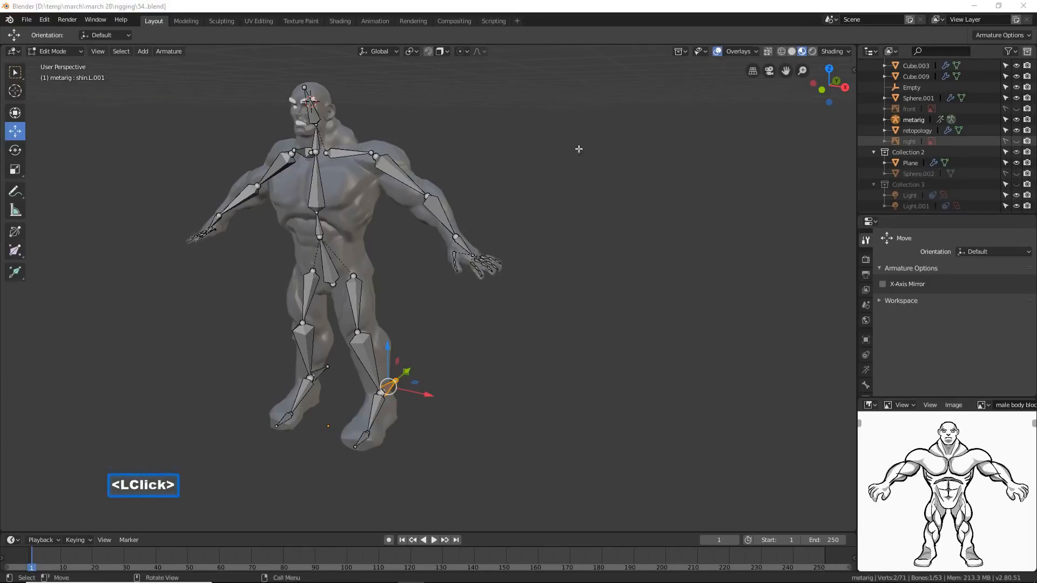
click(601, 11)
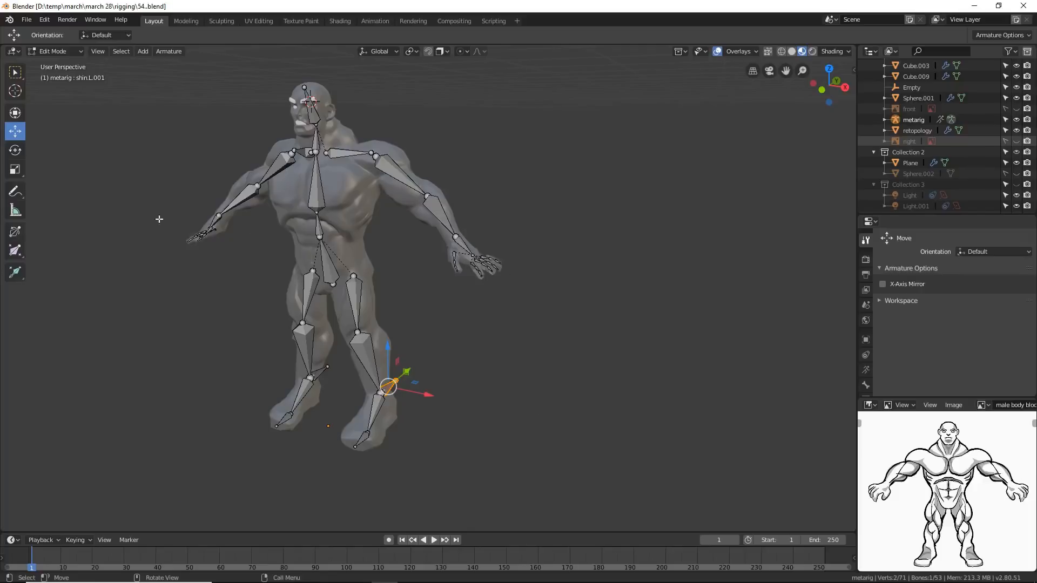
Switch the armature to Pose Mode and save the file as version 55.
click(79, 50)
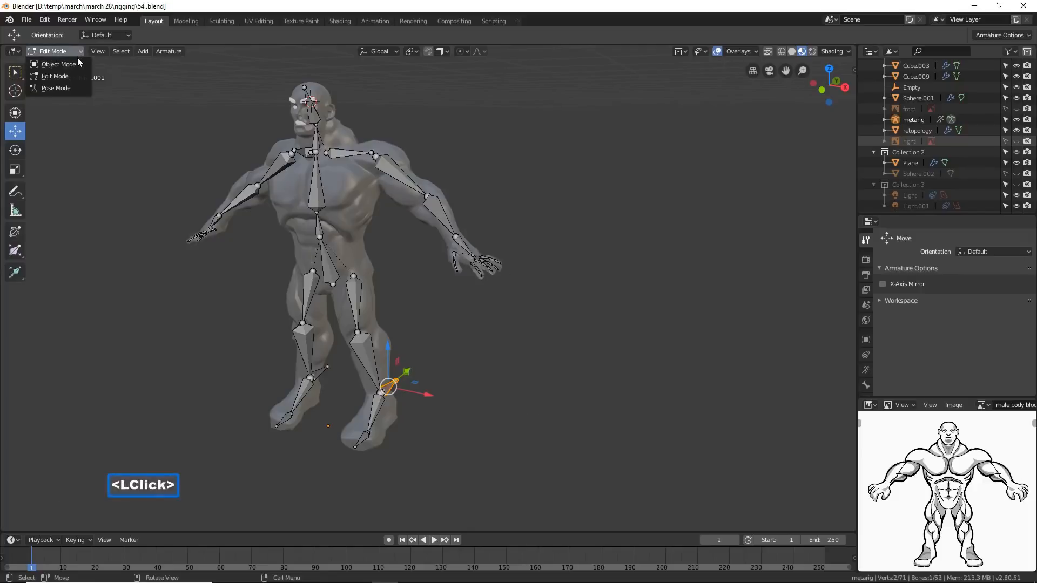
click(73, 87)
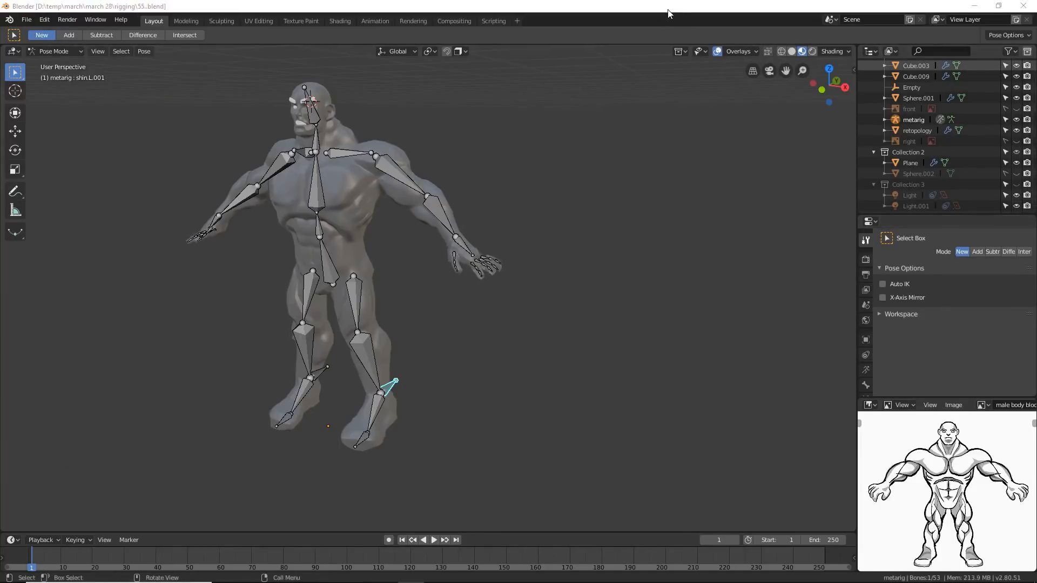
click(619, 377)
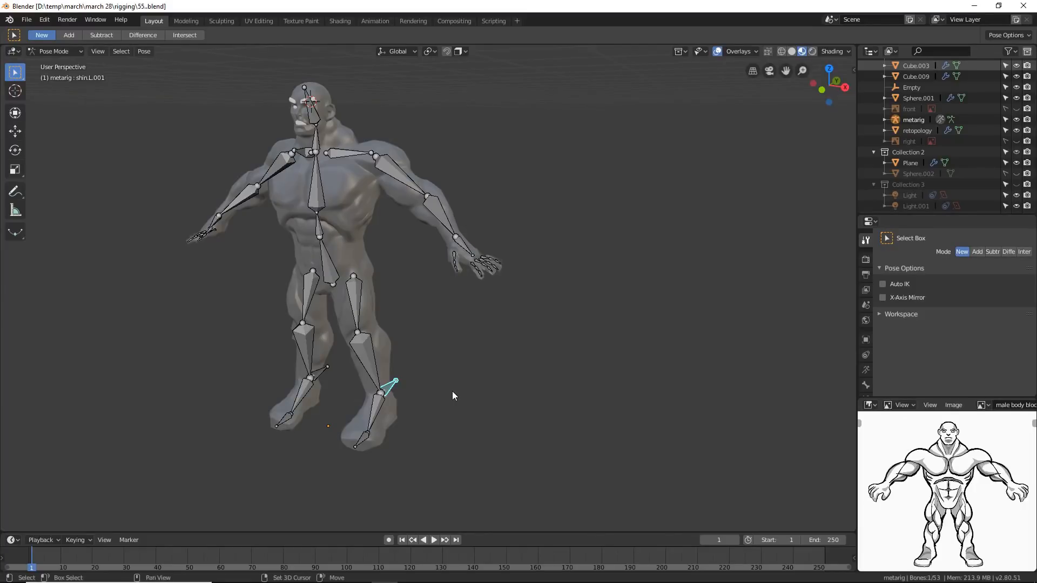
Add an IK constraint to the left shin bone (shin.L) with shin.L.001 as its target, and save the file as version 56.
shift+click(369, 352)
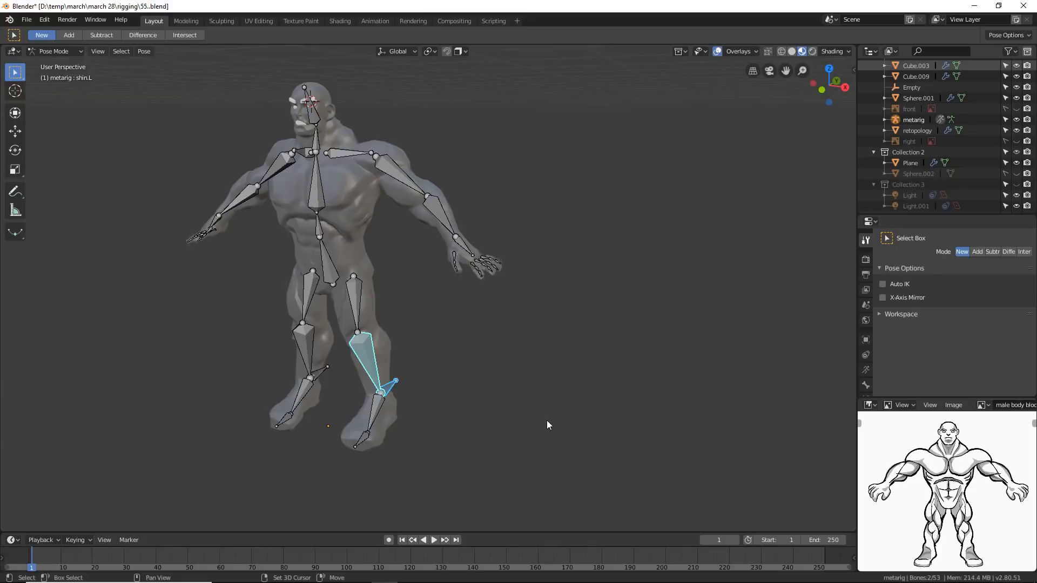
key(shift+i)
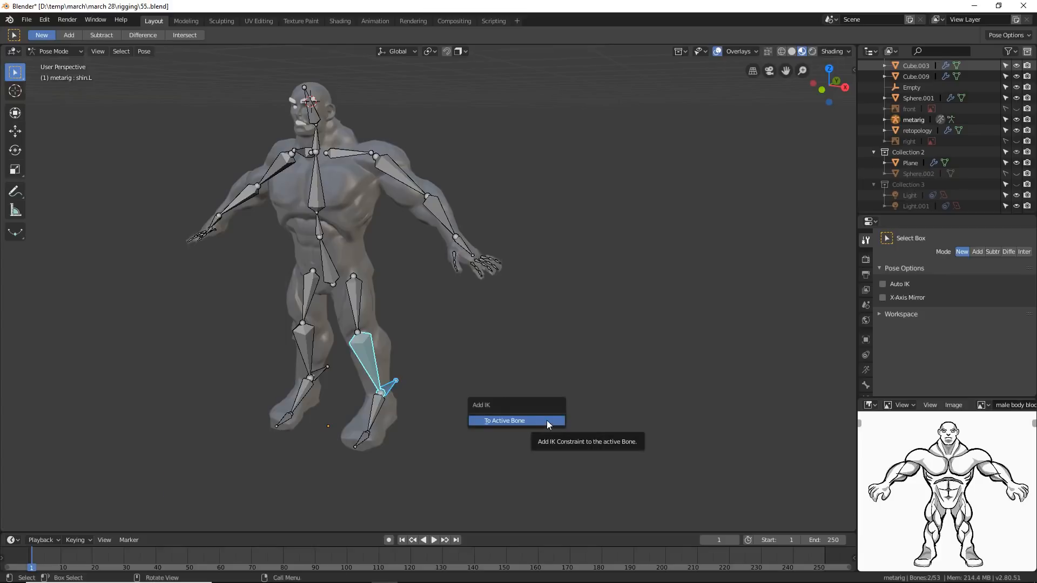
click(477, 420)
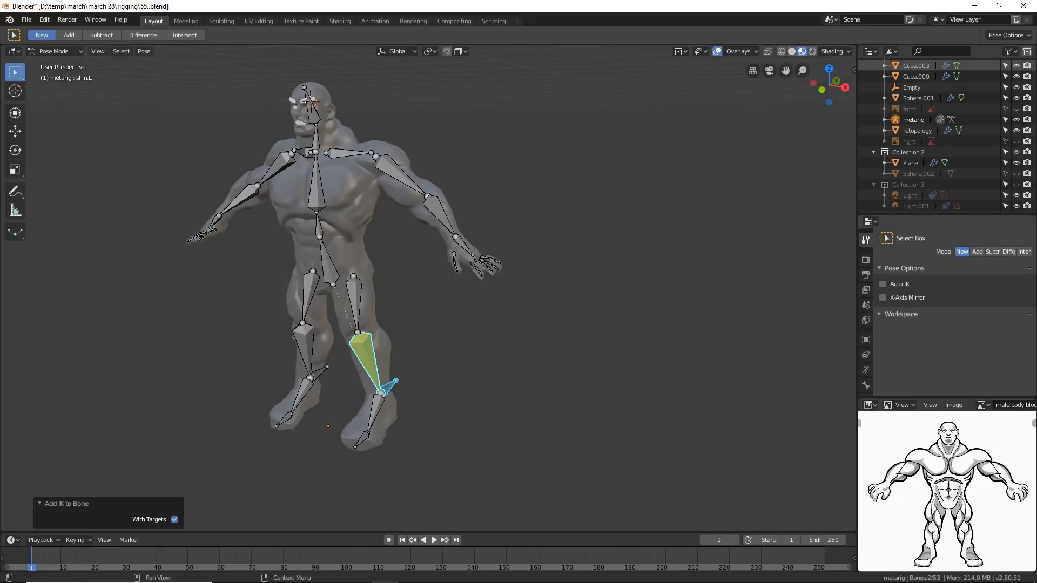
click(691, 187)
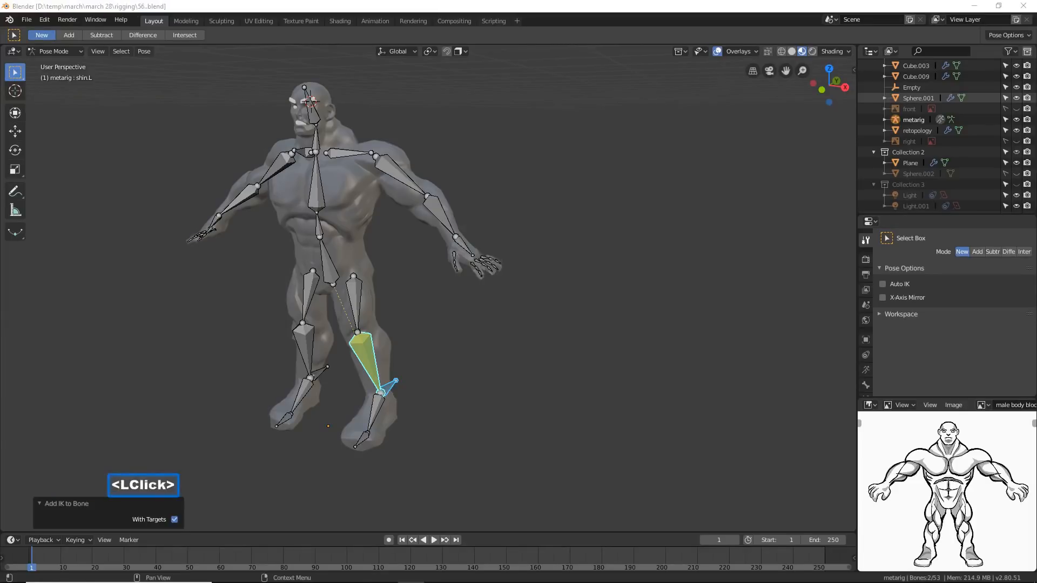
click(650, 13)
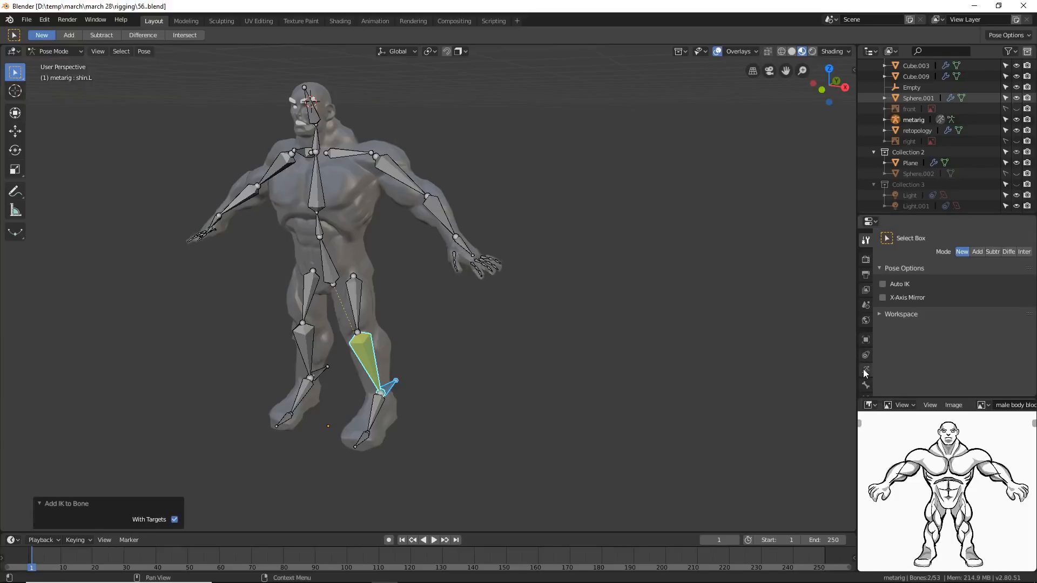
Set the chain length of the left shin's IK constraint to 2 and save the file as version 57.
scroll(865, 374, down, 2)
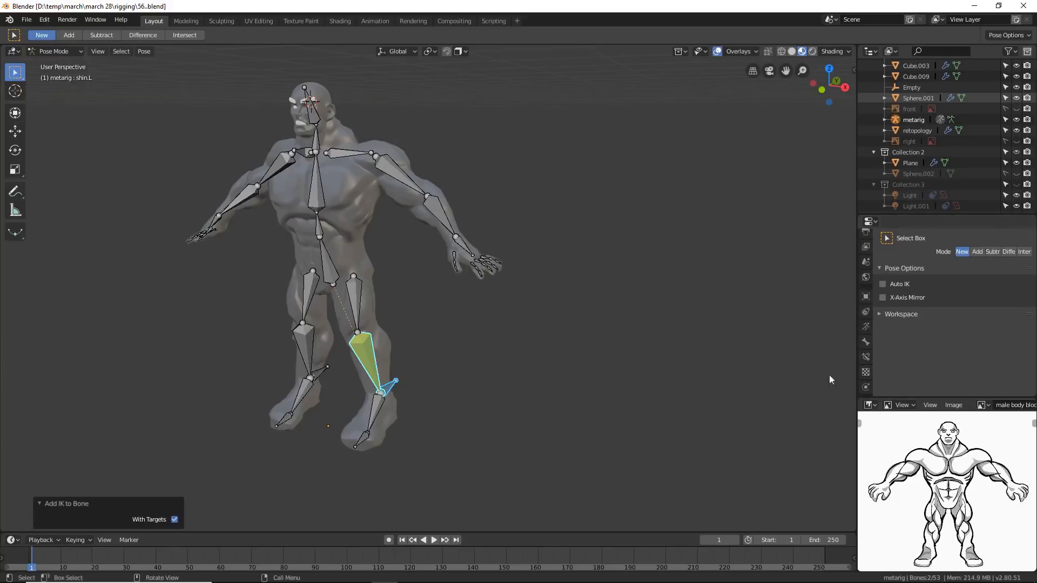
click(865, 356)
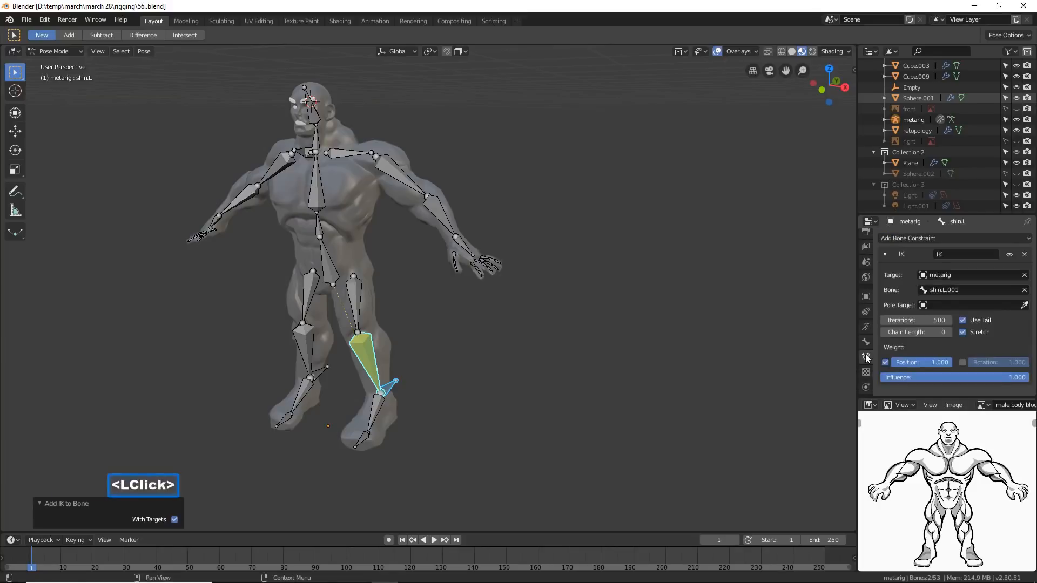
click(947, 331)
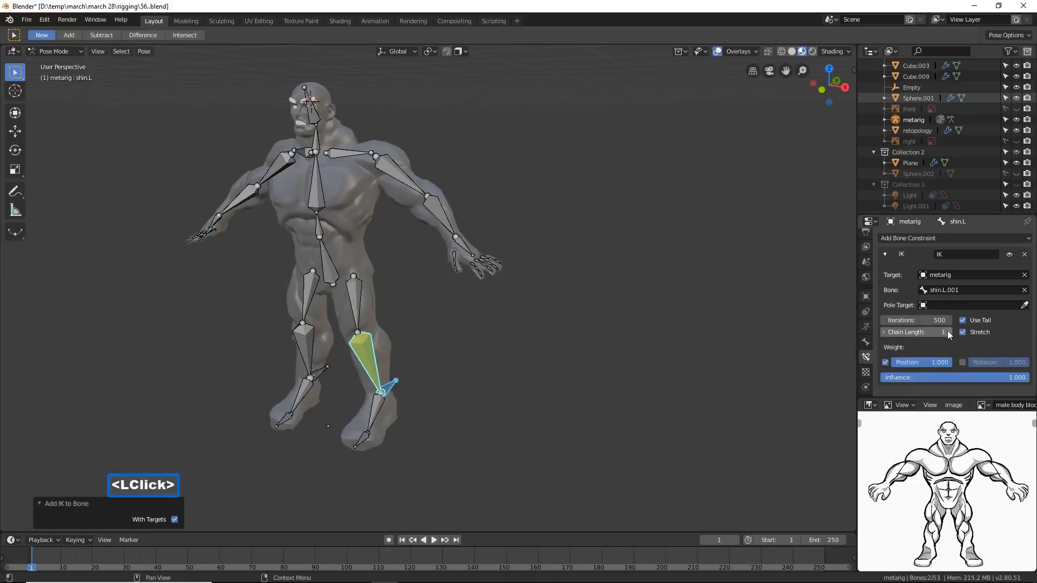
click(947, 331)
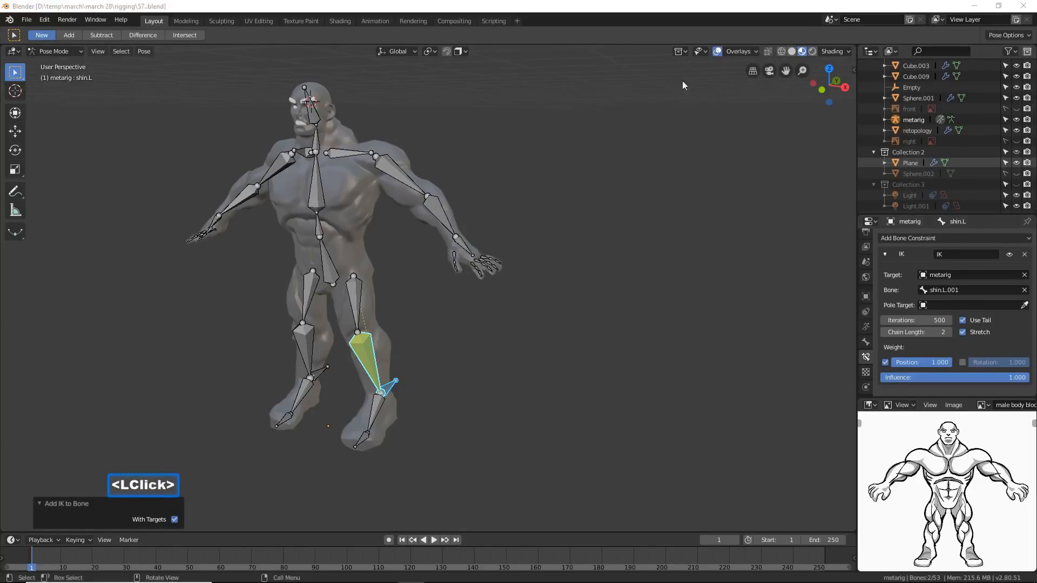
click(715, 9)
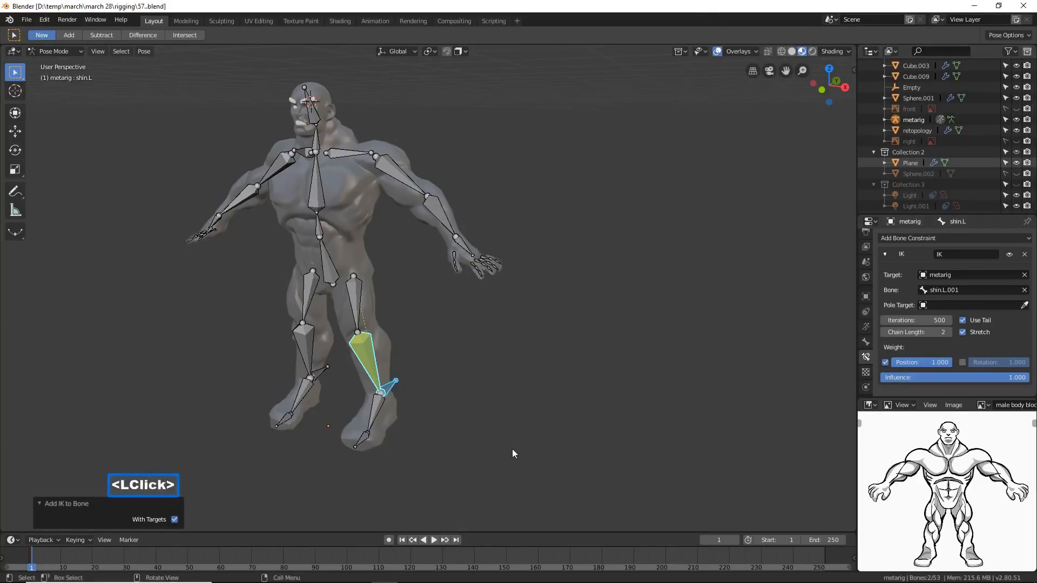
Test the left leg's IK by moving the shin.L.001 bone, cancel the move, and save the file as version 58.
click(390, 385)
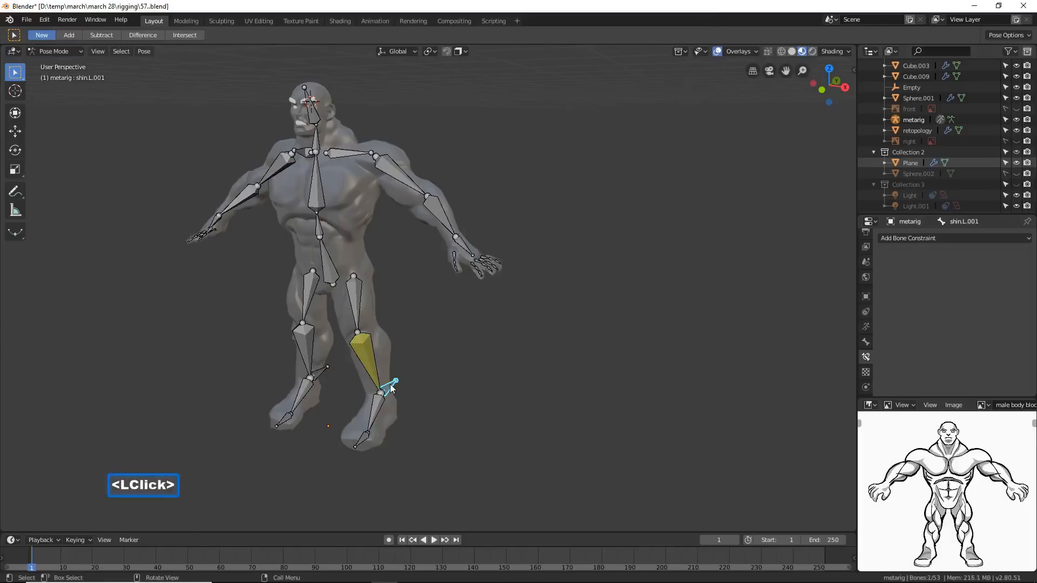
key(g)
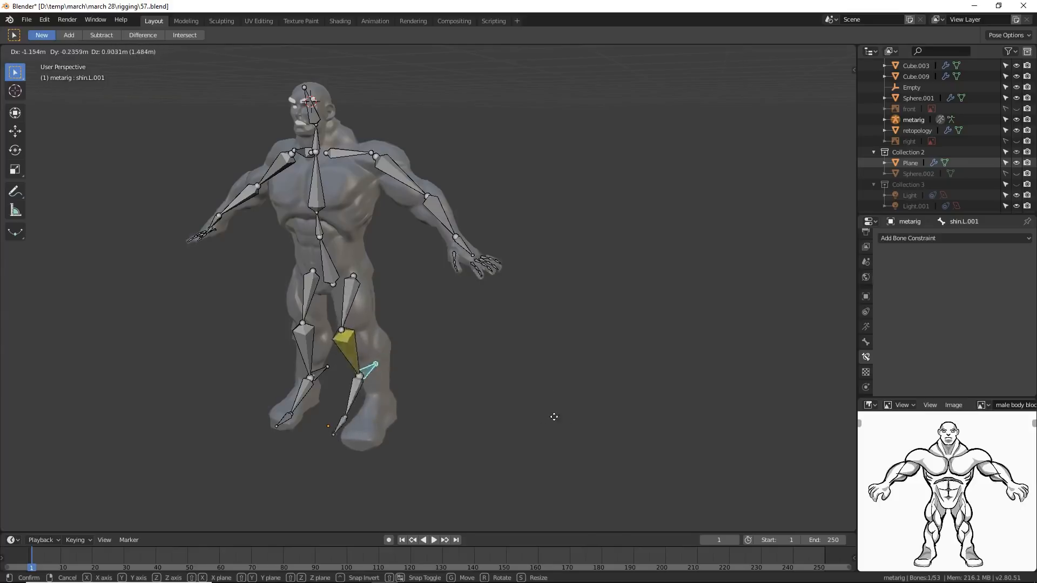
right_click(562, 406)
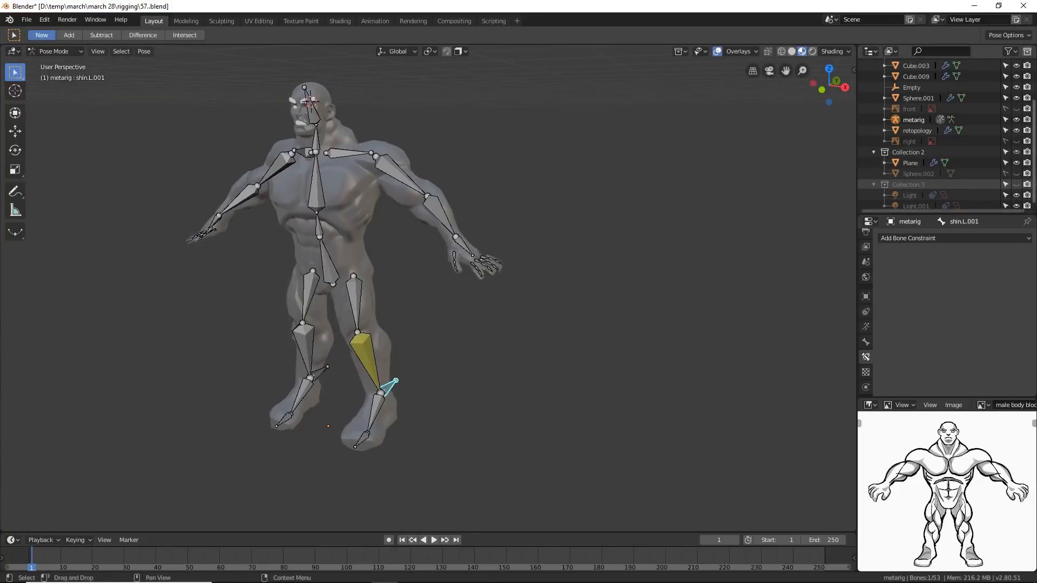
click(543, 216)
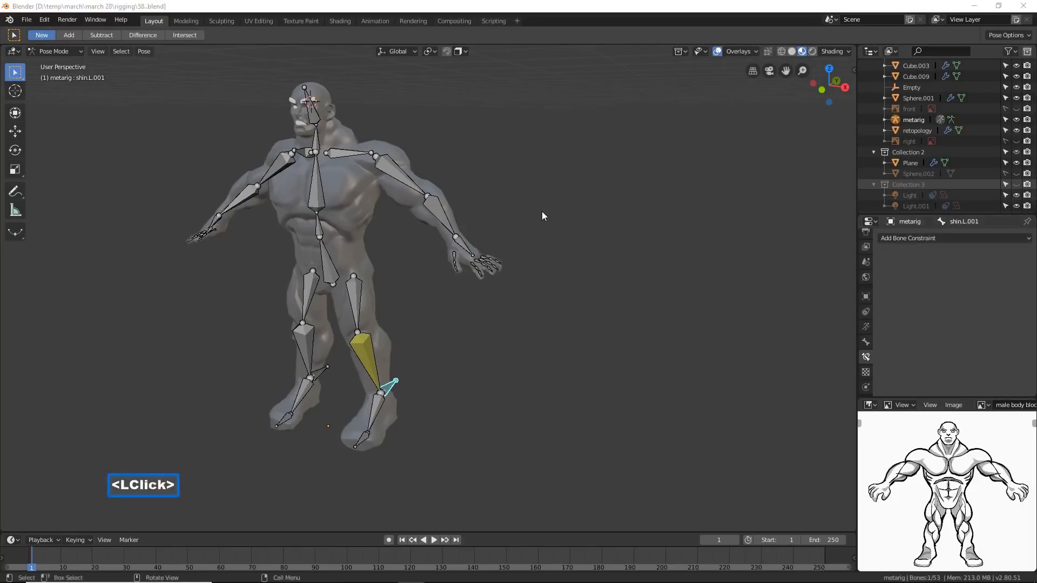
Switch the armature from Pose Mode to Edit Mode.
click(625, 8)
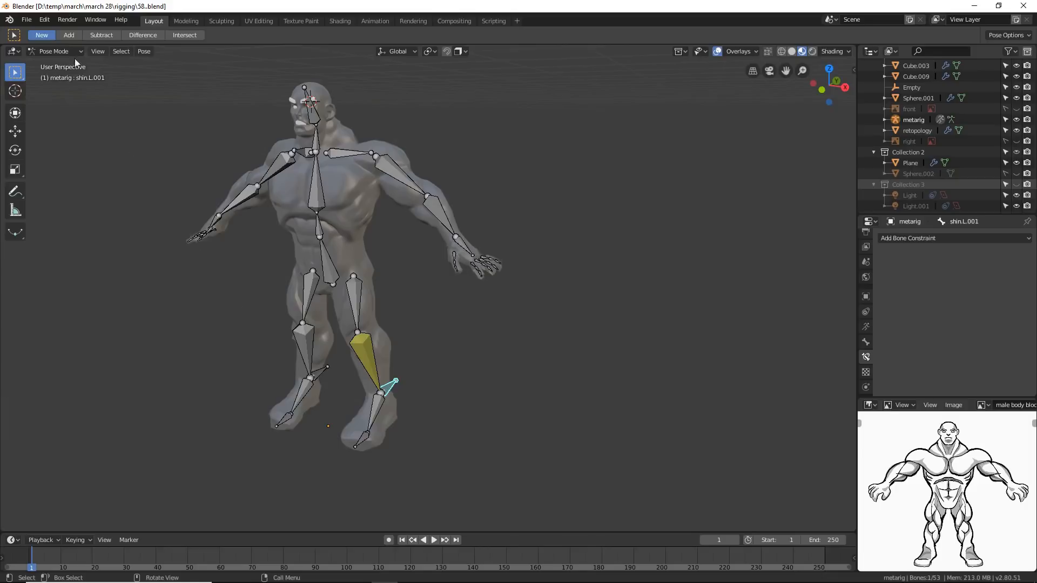
click(60, 51)
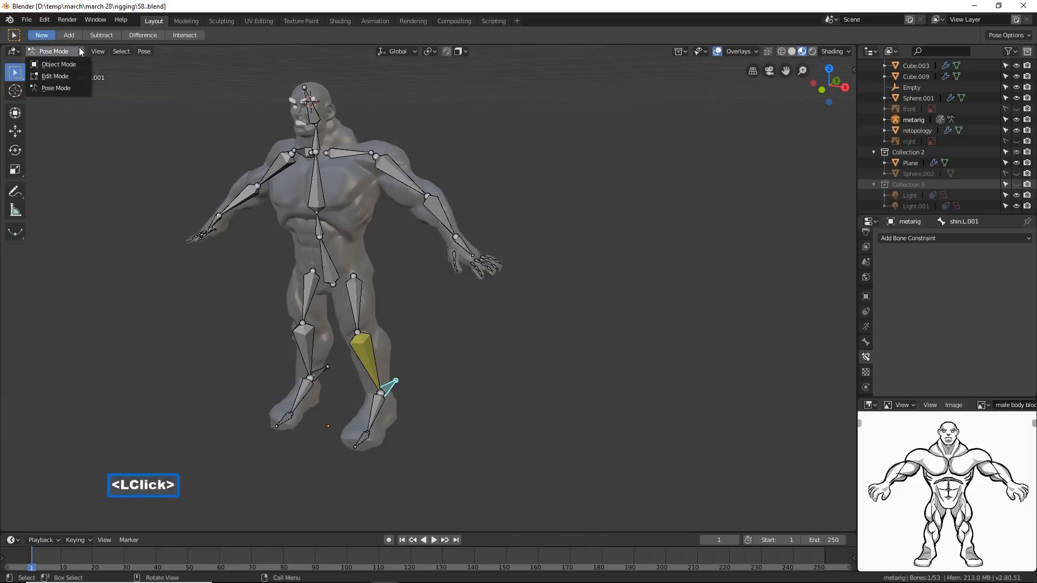
click(79, 75)
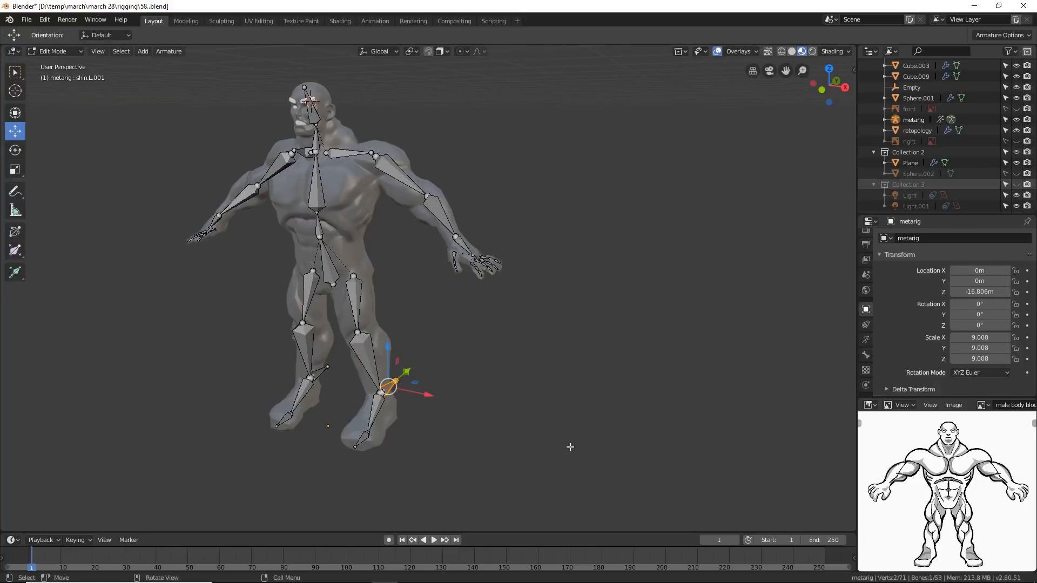
Parent the left foot bone (foot.L) to shin.L.001 with Keep Offset, and save the file as version 59.
middle_drag(594, 447, 601, 359)
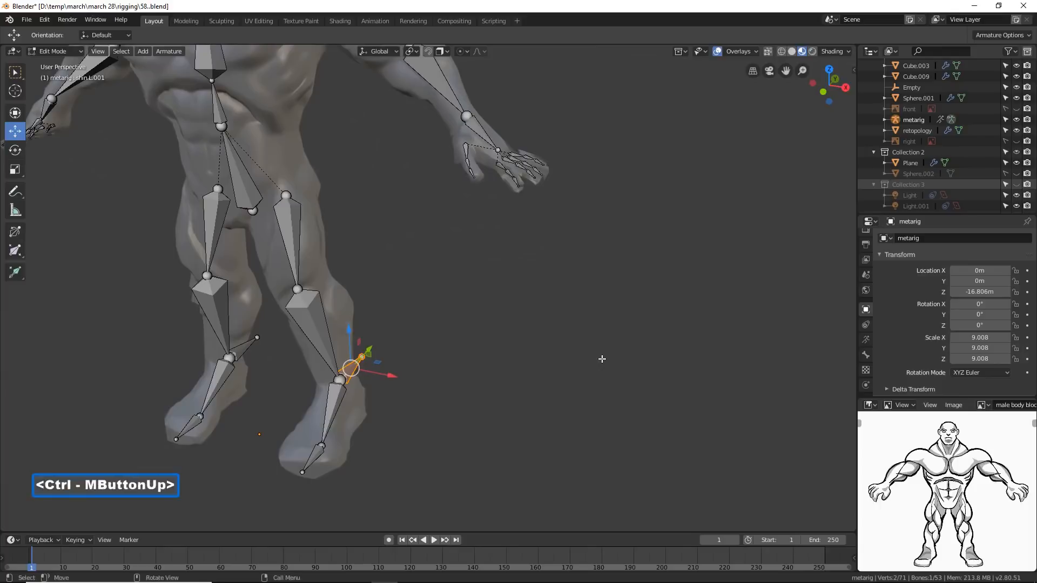
click(331, 406)
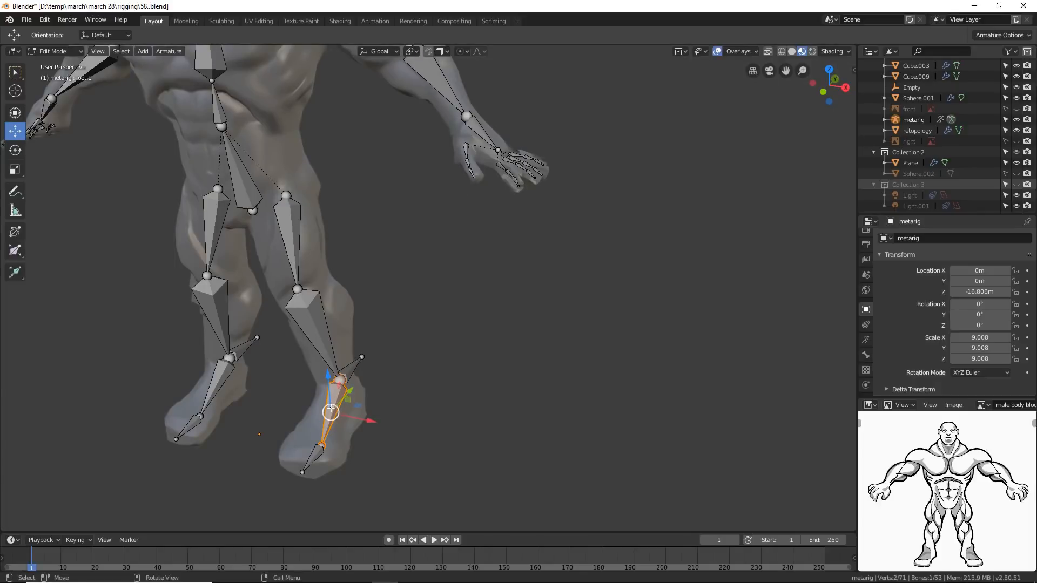
shift+click(358, 363)
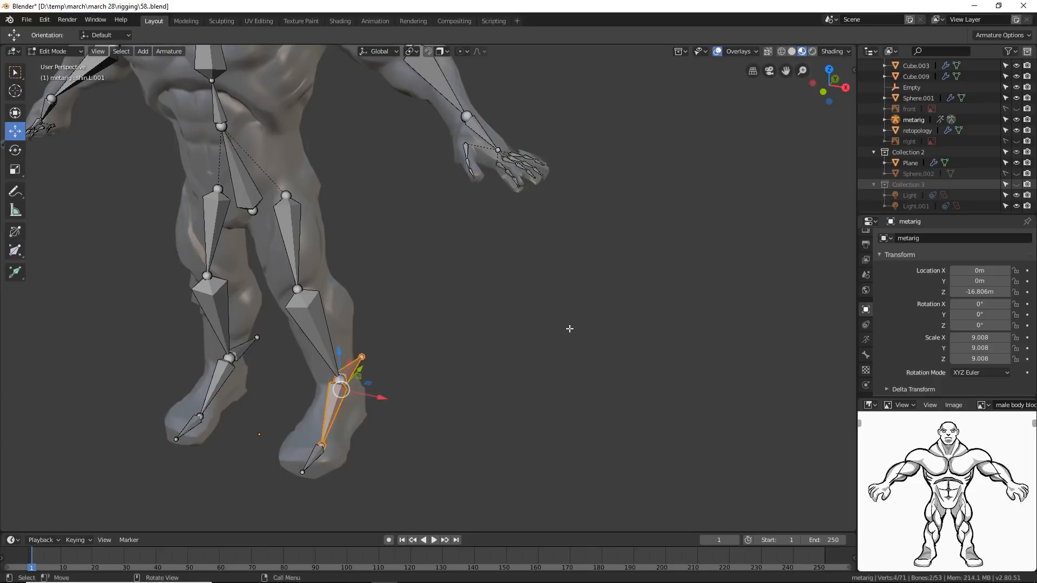
key(ctrl)
key(ctrl+p)
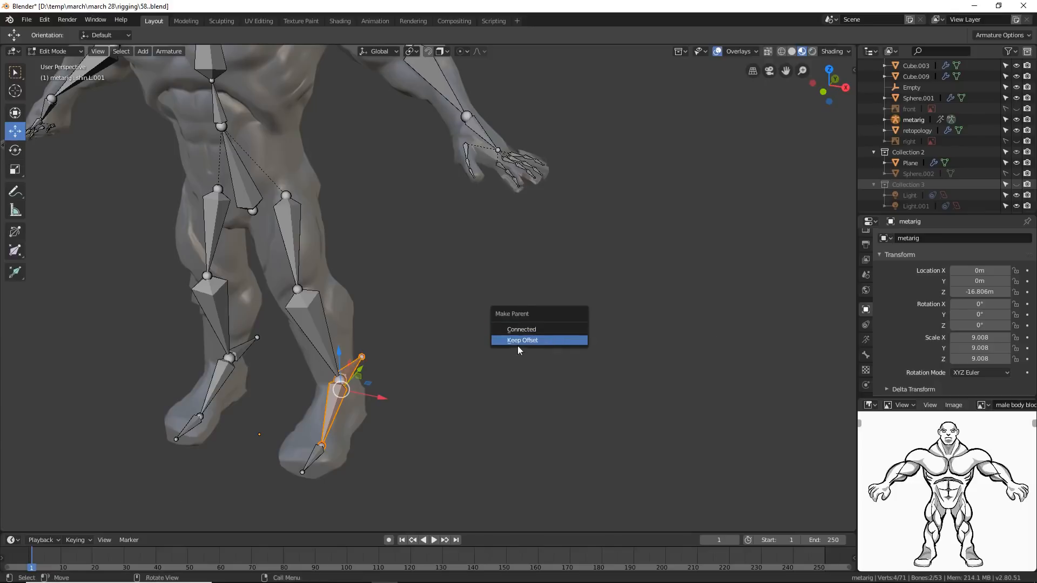
click(499, 340)
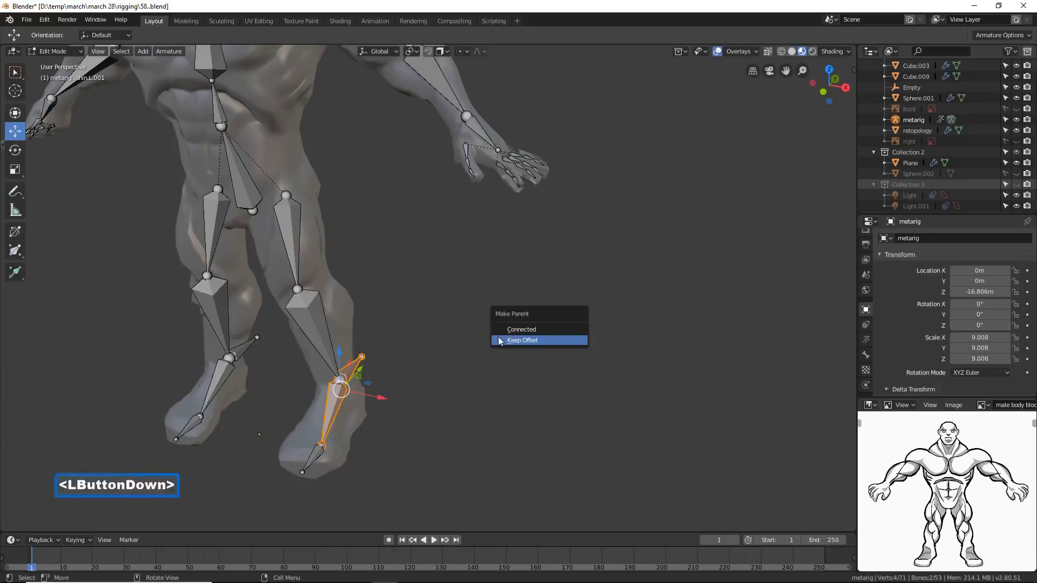
click(608, 429)
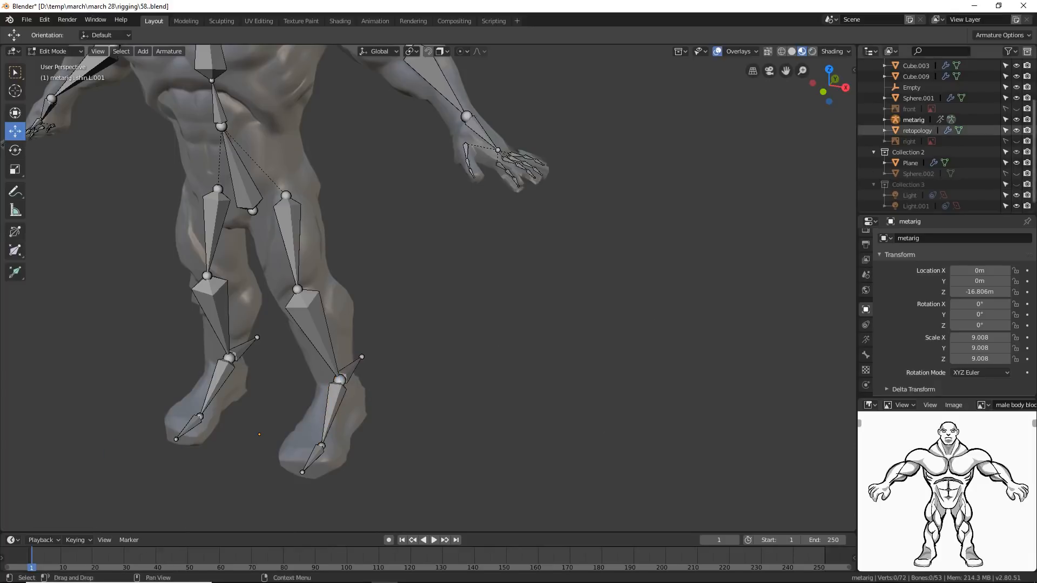
key(ctrl+alt+s)
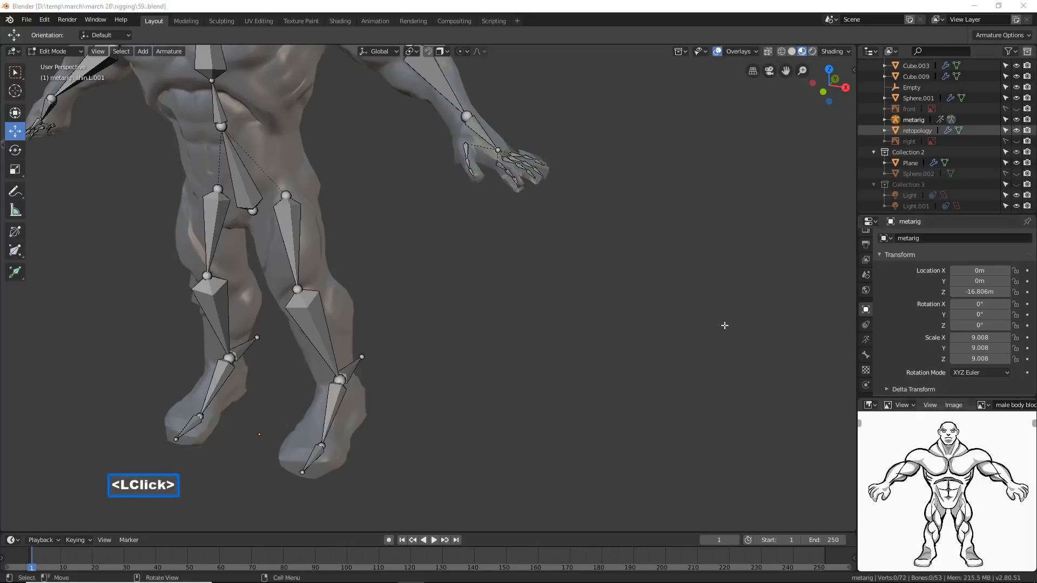
click(619, 10)
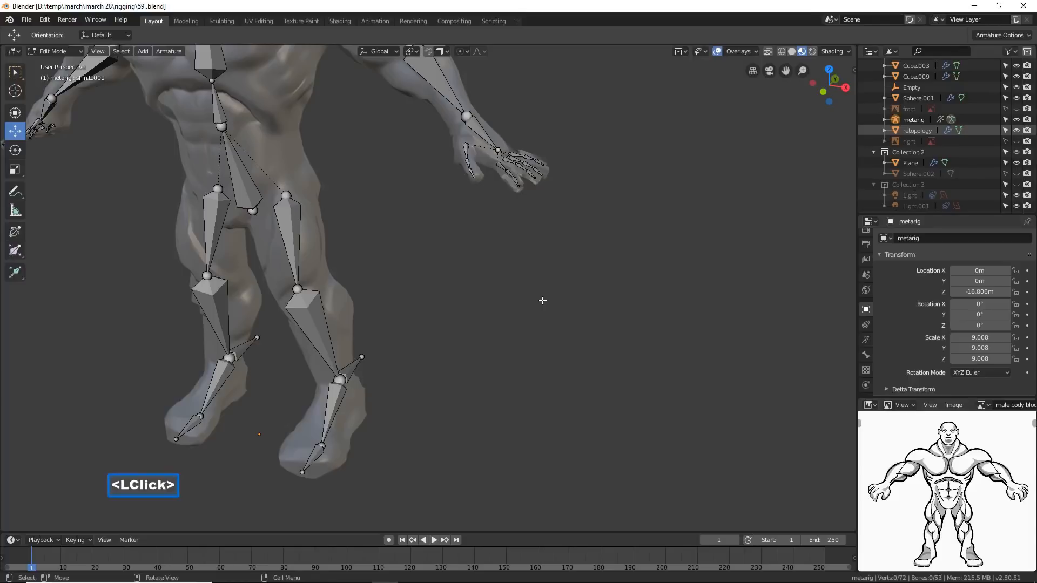
Return the armature to Pose Mode and test the foot's parenting by moving shin.L.001, cancelling the move.
ctrl+middle_drag(527, 292, 534, 335)
shift+middle_drag(531, 246, 563, 288)
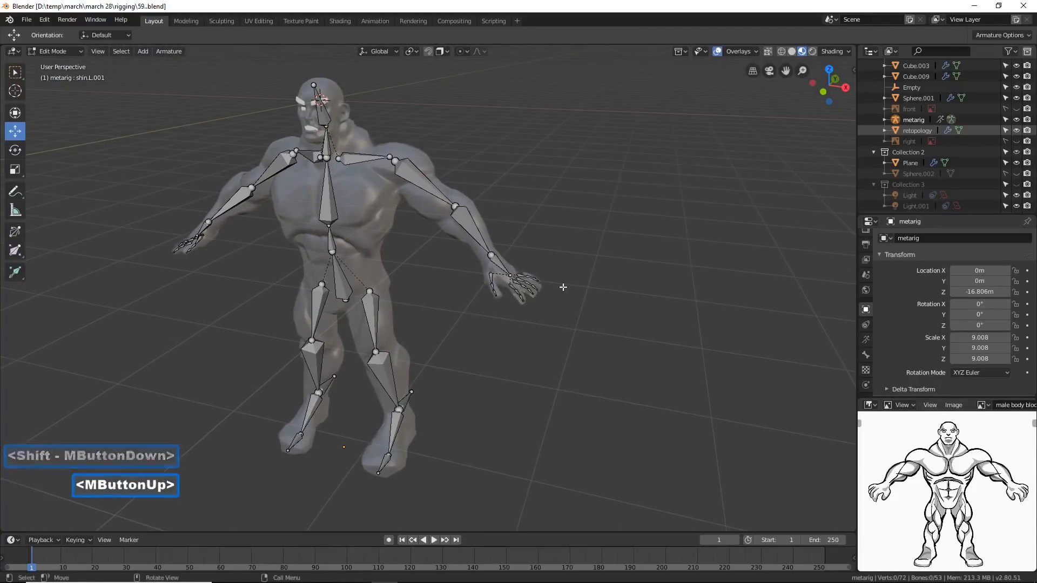
click(81, 50)
click(80, 87)
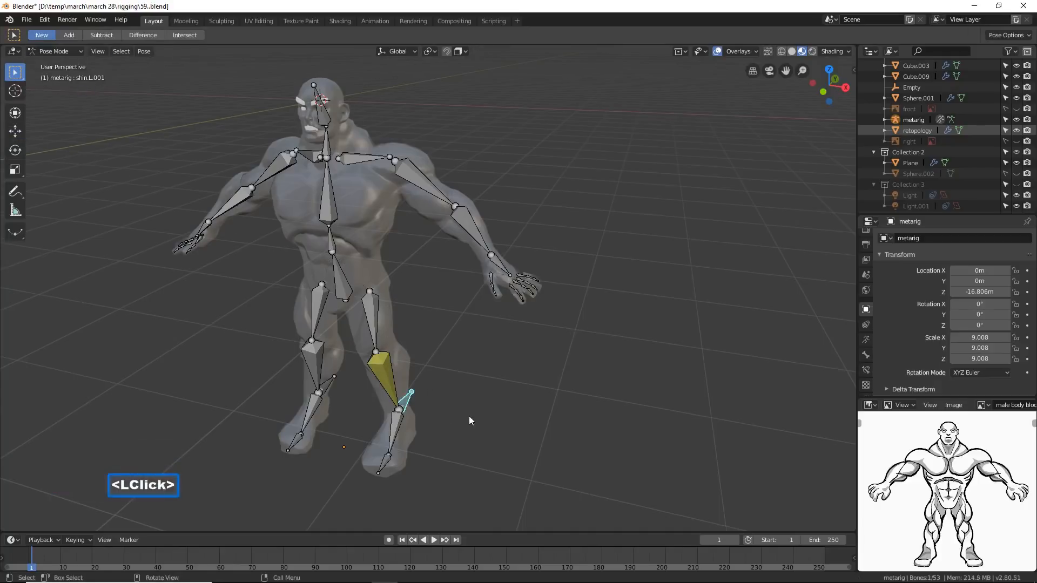
key(g)
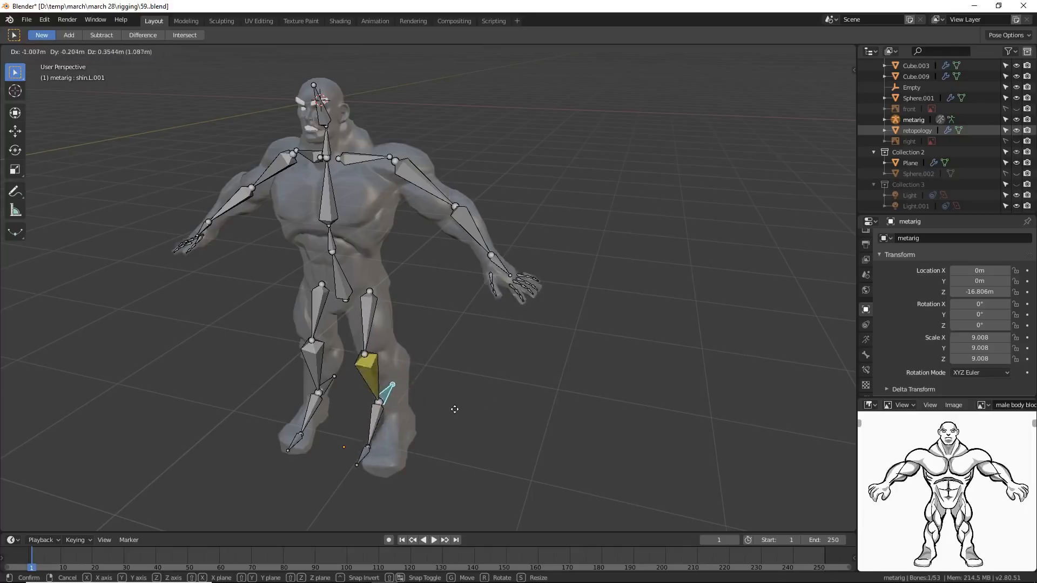
right_click(456, 408)
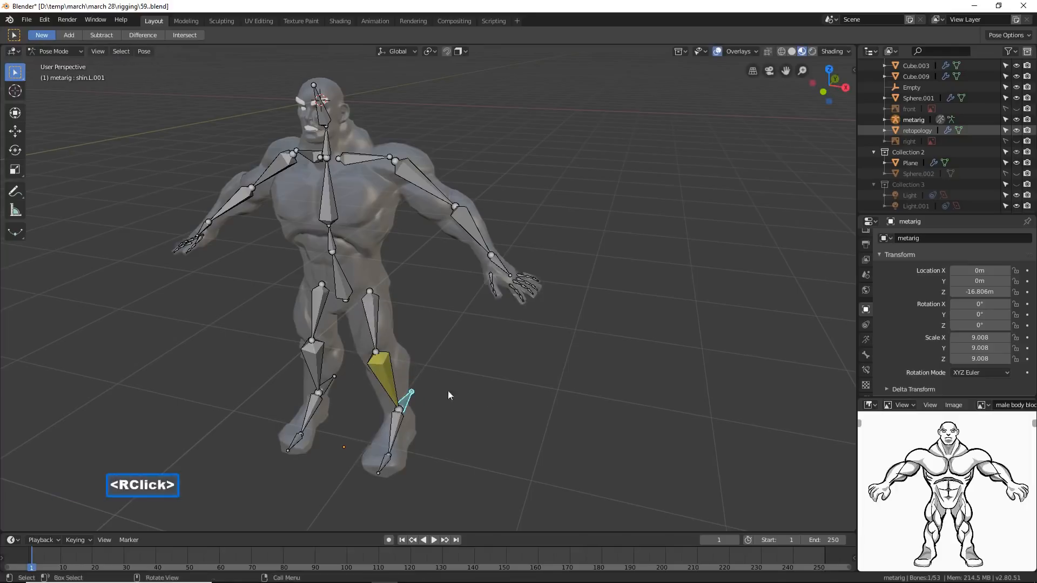
Test moving the spine bone at the pelvis with the Move tool, cancel the move, and save the file as version 60.
click(345, 285)
middle_drag(475, 388, 483, 364)
click(372, 263)
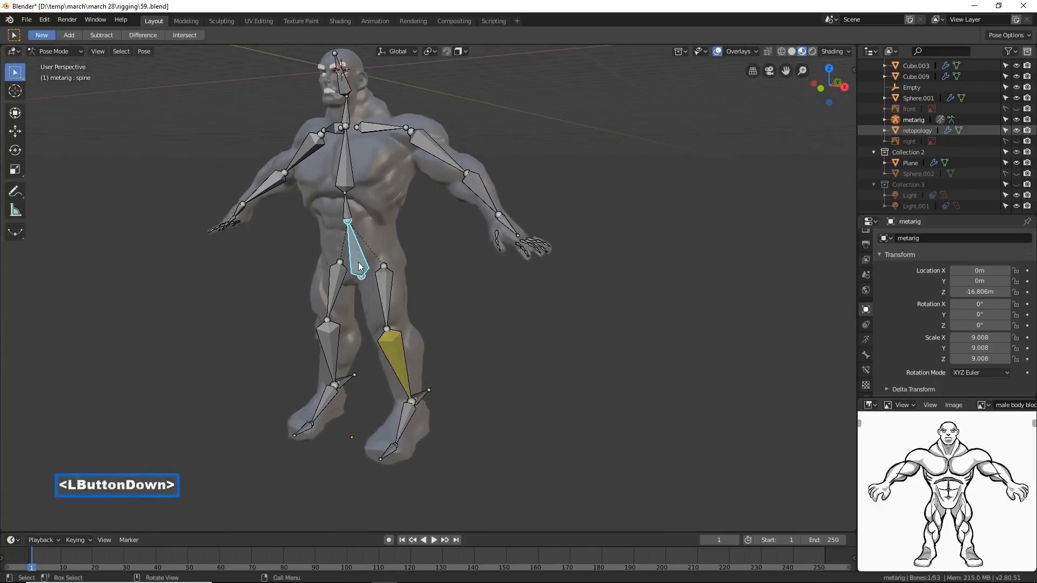
middle_drag(410, 271, 464, 281)
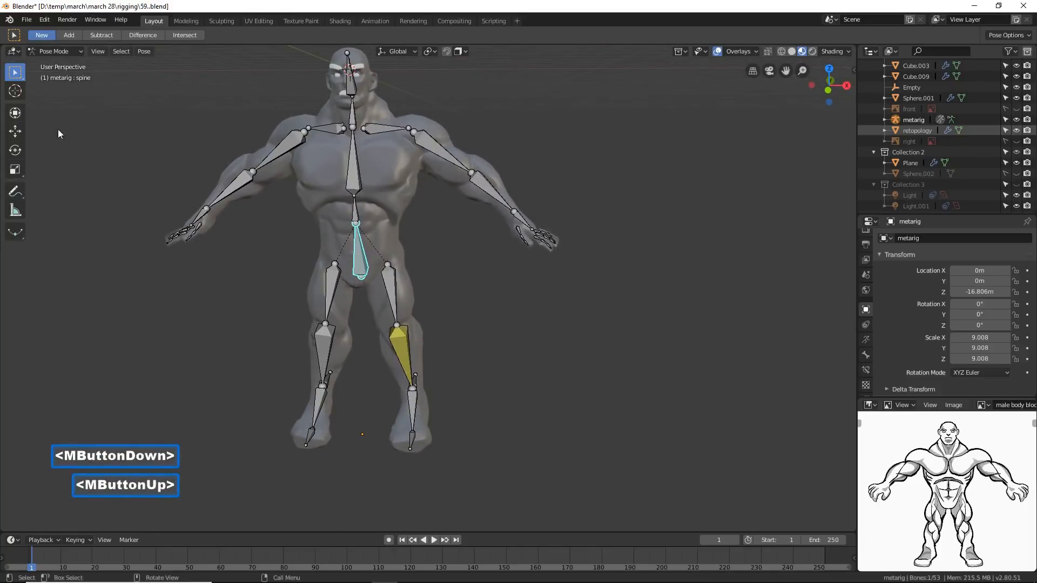
click(15, 131)
drag(362, 232, 468, 331)
right_click(416, 282)
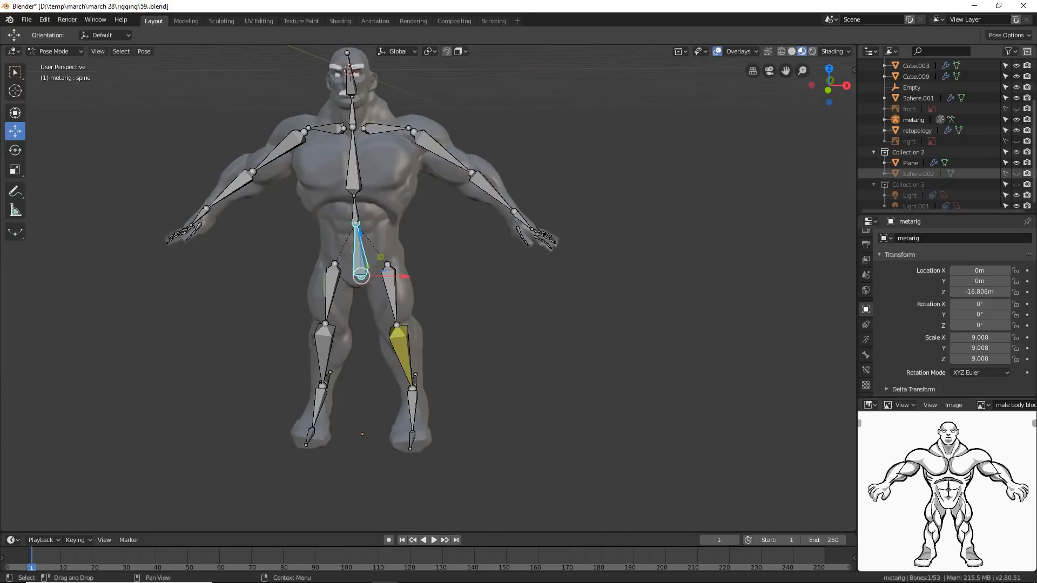
click(618, 358)
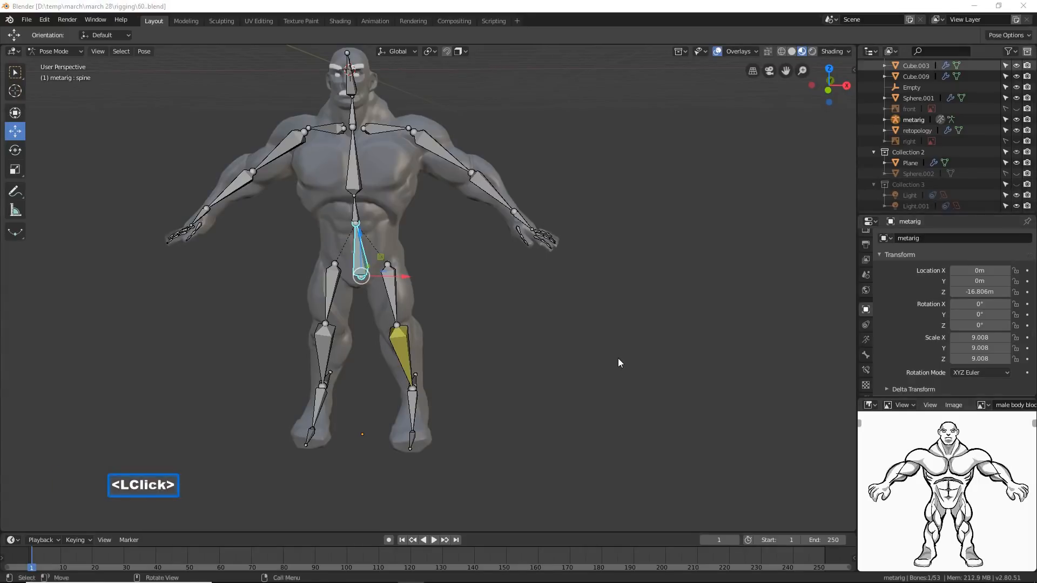
click(658, 6)
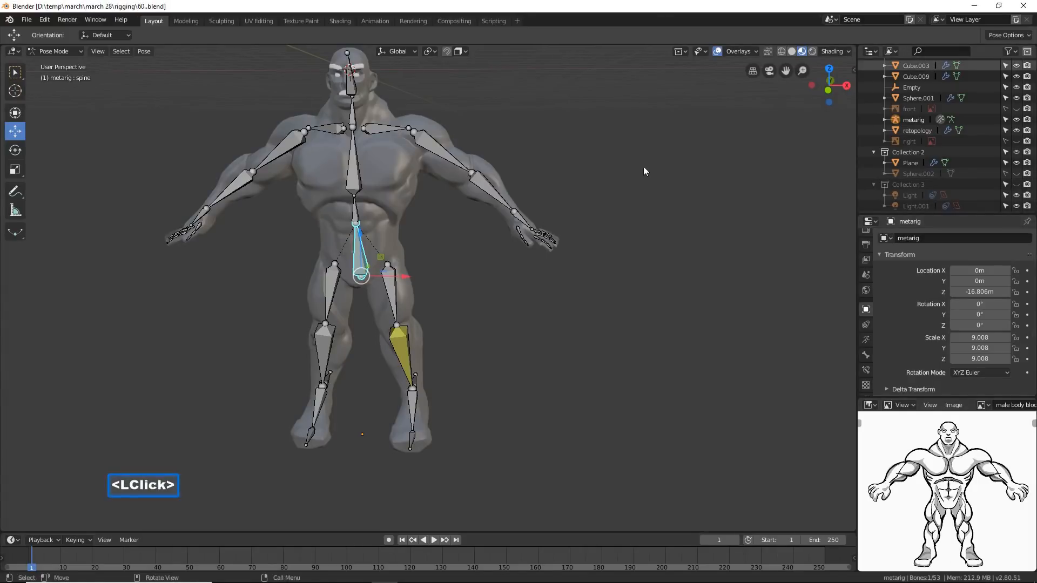
Switch the armature to Edit Mode in front view with nothing selected and wireframe shading on.
key(KP_1)
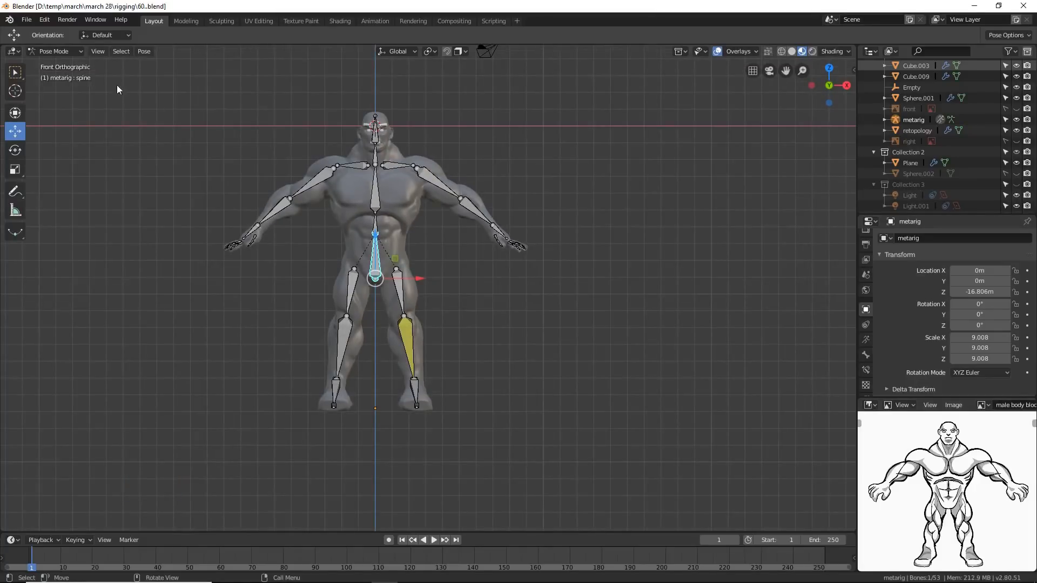
click(76, 51)
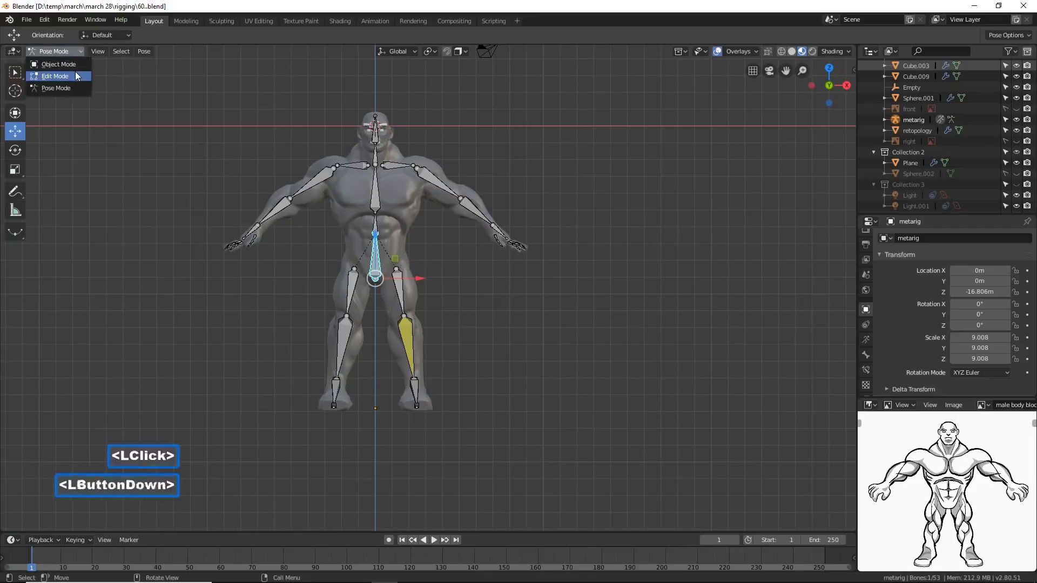
click(76, 77)
click(486, 320)
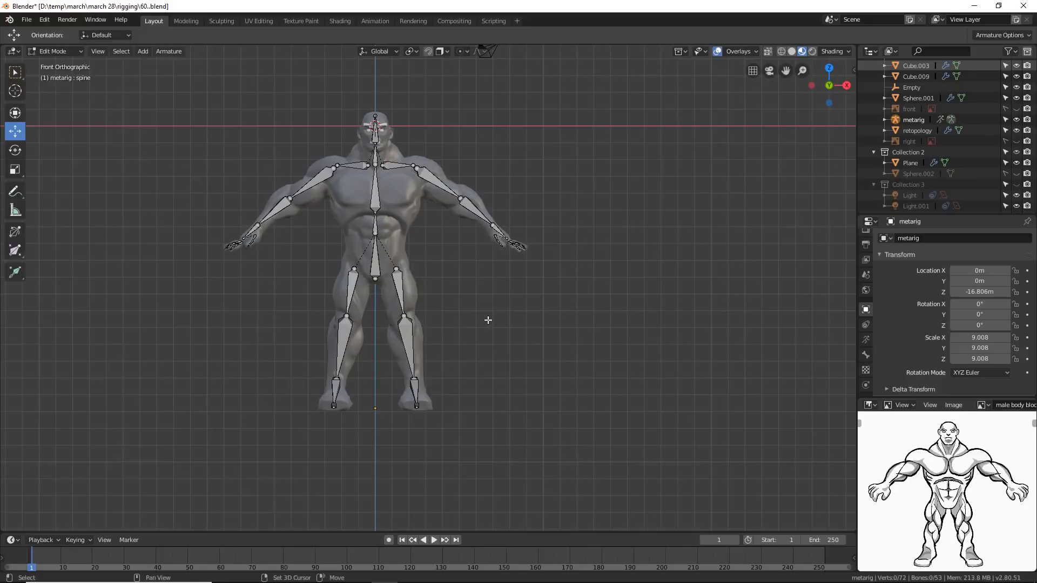
key(shift+z)
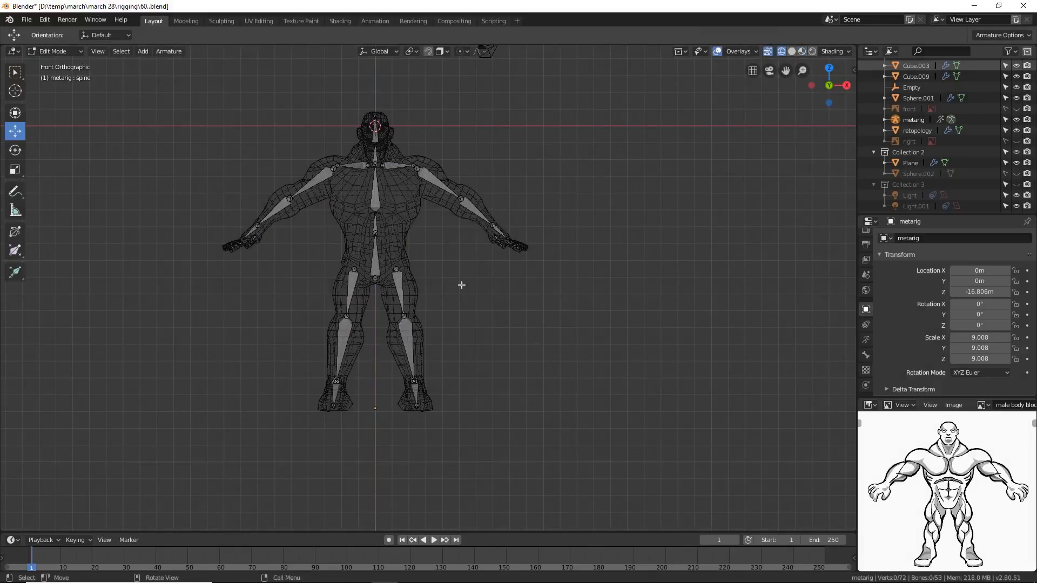
Delete all bones of the character's right leg, from thigh to foot, and save the file as version 61.
key(ctrl)
mouse_move(316, 259)
ctrl+right_down()
mouse_move(274, 314)
mouse_move(259, 363)
mouse_move(297, 448)
mouse_move(336, 428)
mouse_move(360, 398)
mouse_move(368, 349)
mouse_move(347, 251)
ctrl+right_up()
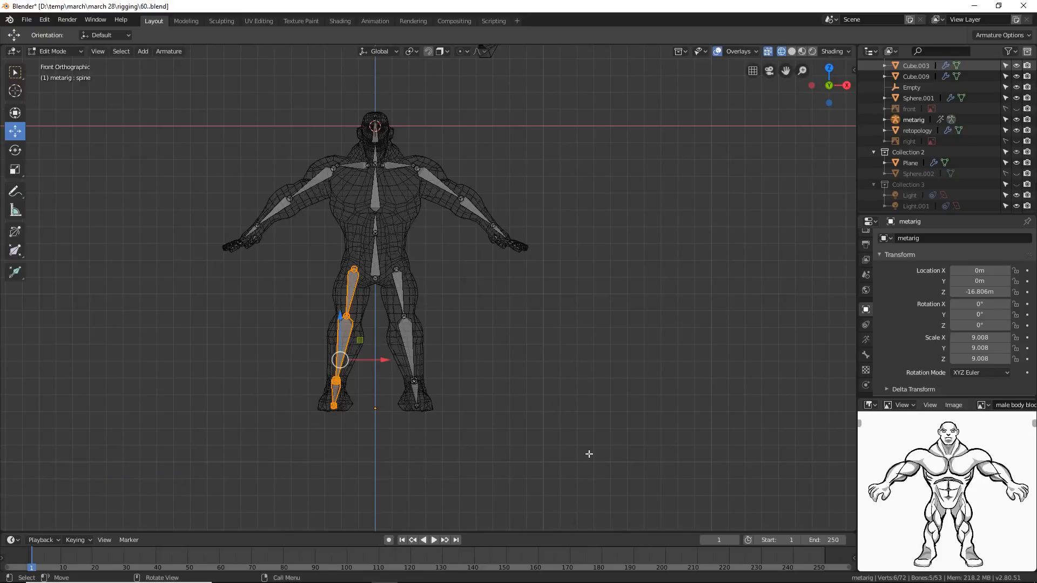
key(x)
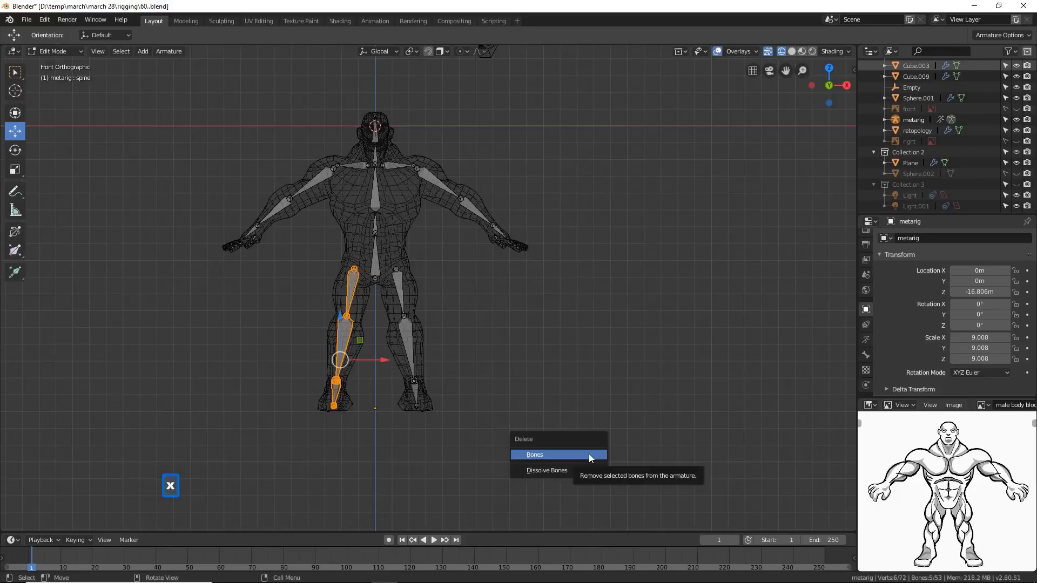
click(588, 454)
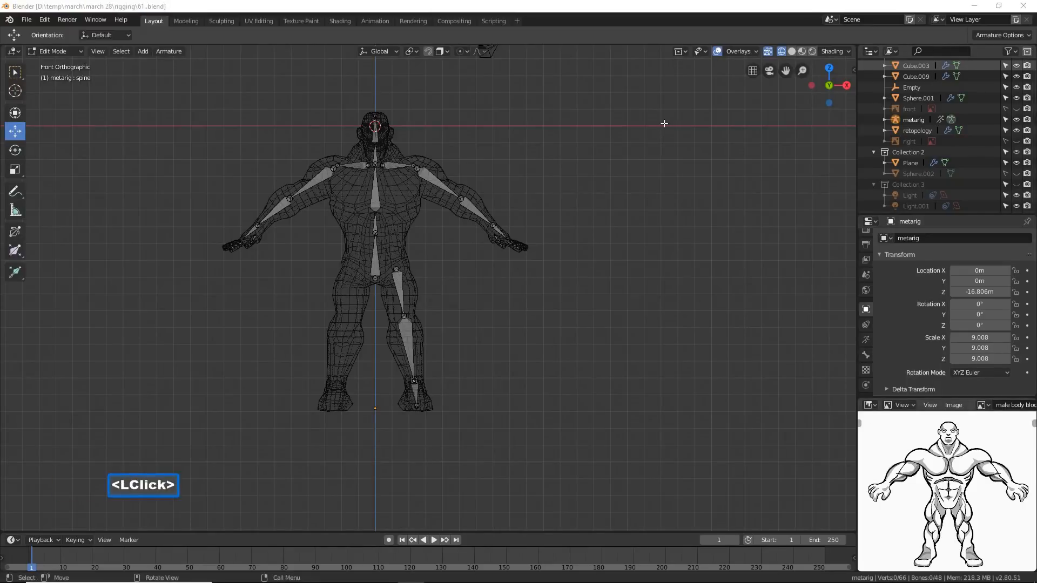
click(666, 9)
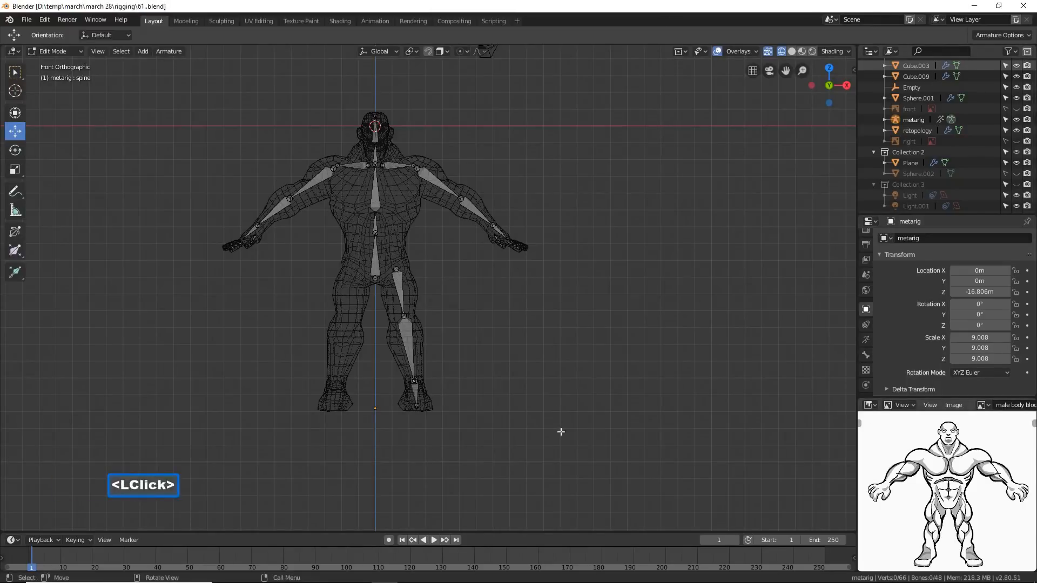
In the shaded right side view, save the file as version 62 and place the 3D cursor inside the left foot's heel.
key(z)
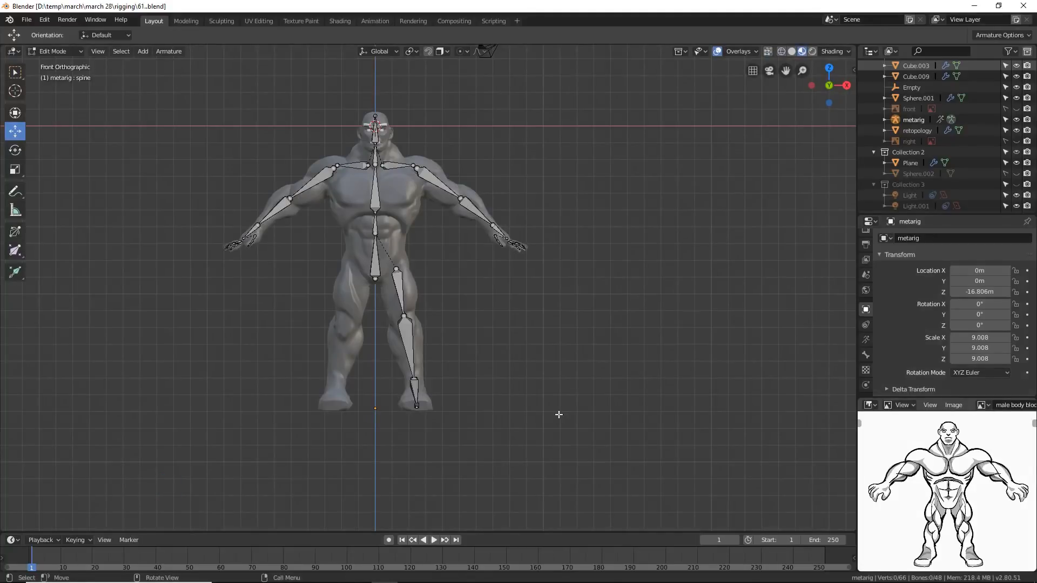
key(Page_Down)
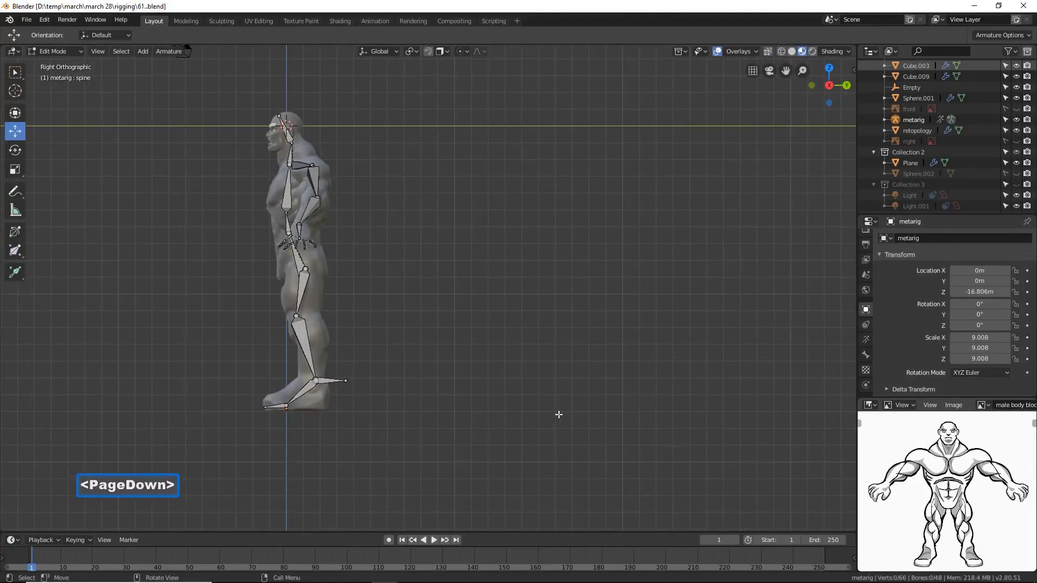
shift+middle_drag(456, 393, 621, 315)
shift+middle_drag(635, 329, 638, 270)
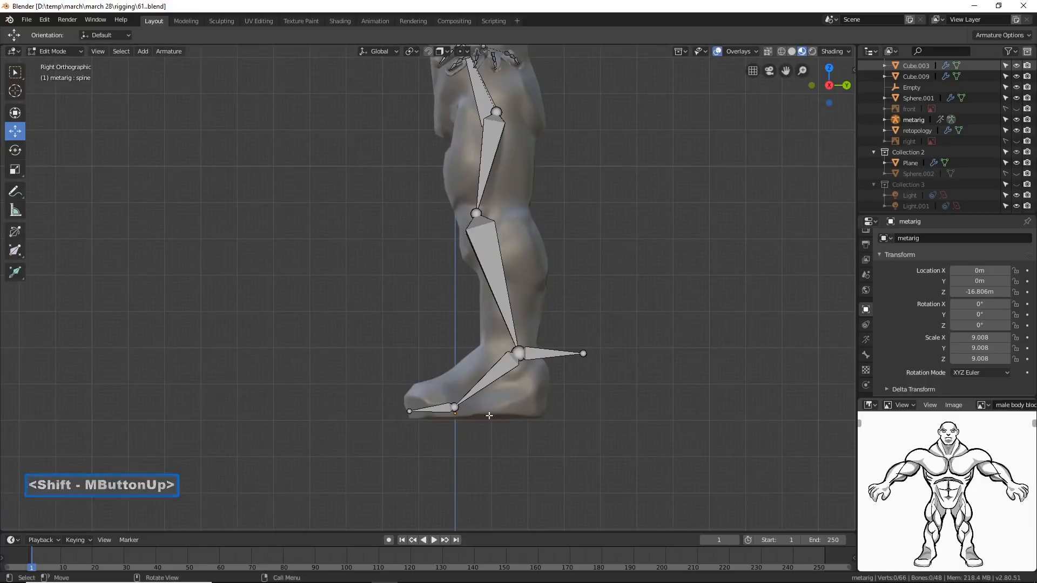
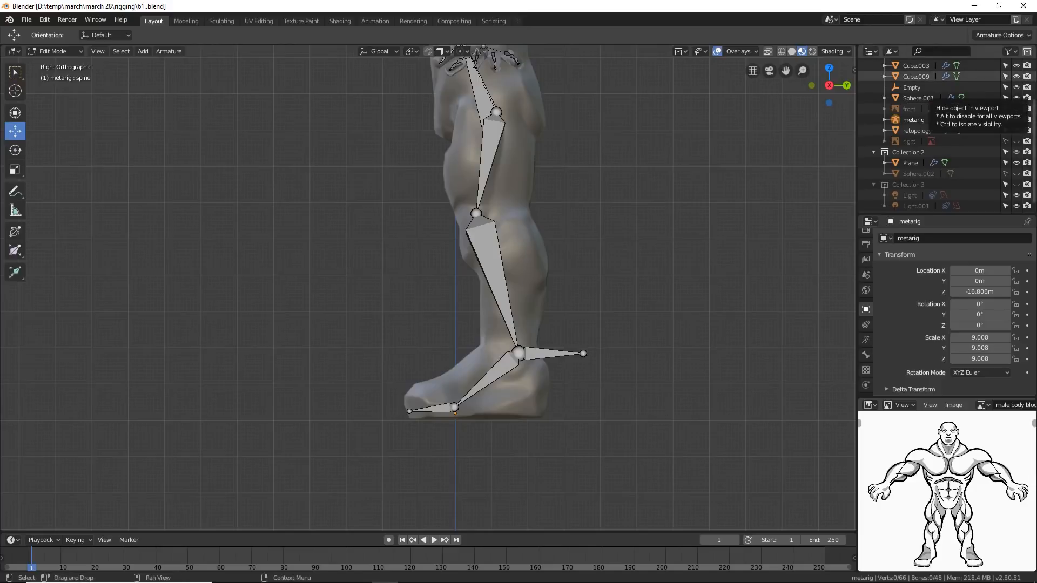
click(1016, 109)
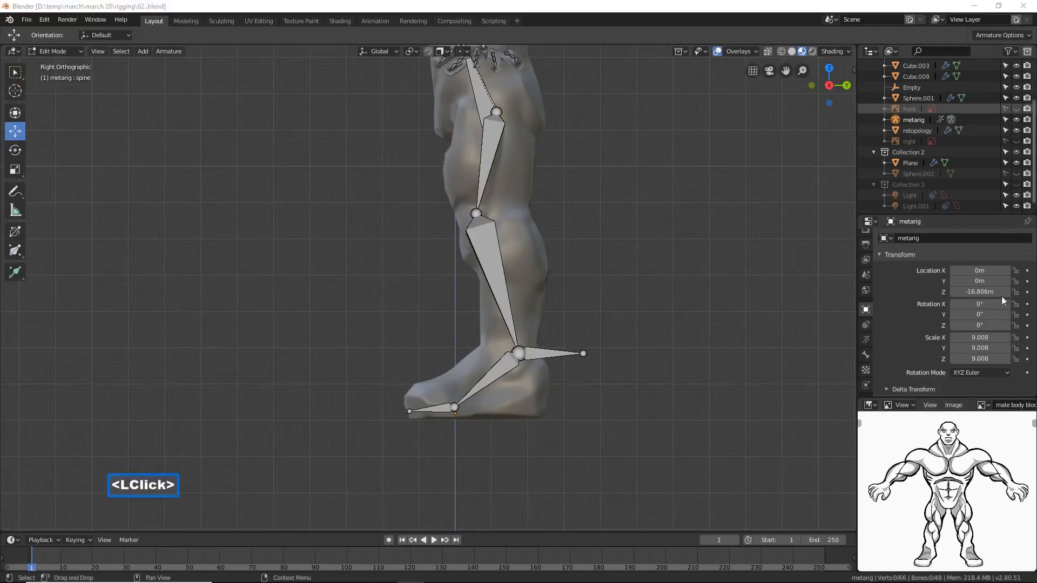
click(650, 11)
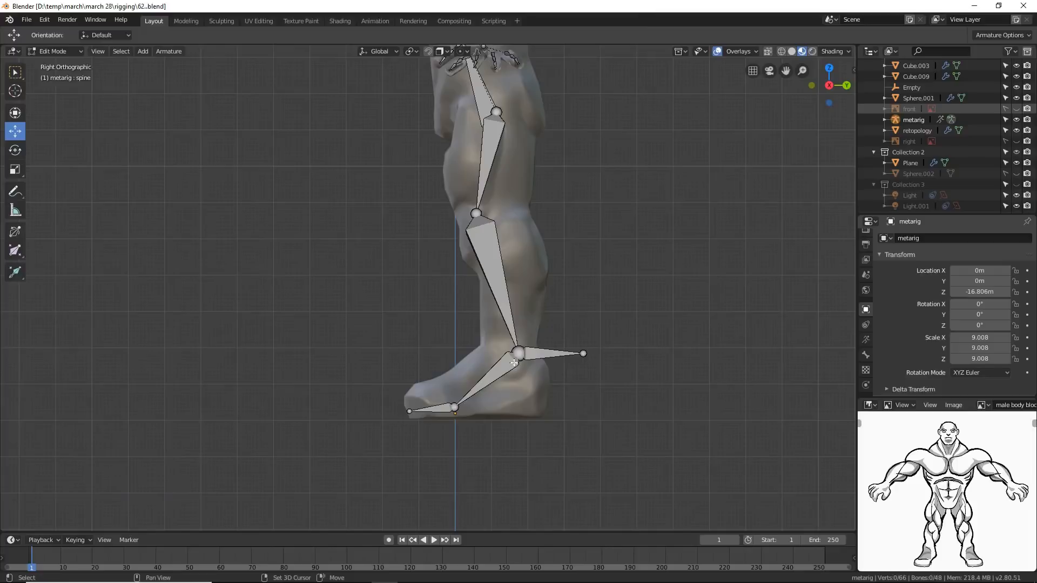
shift+right_click(516, 408)
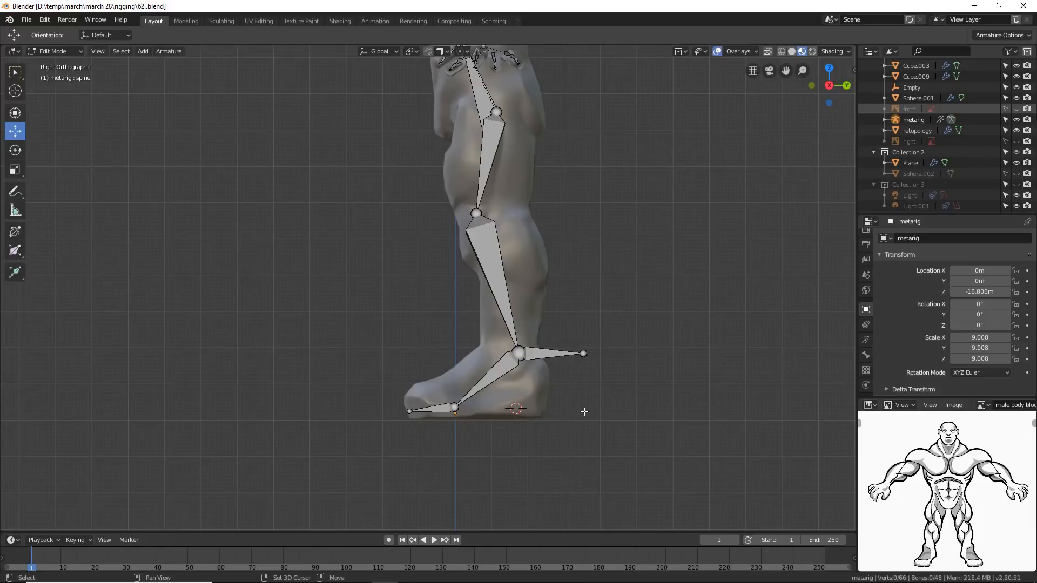
Add a bone at the 3D cursor in the left heel and lay it flat with its tip toward the toes.
key(shift+a)
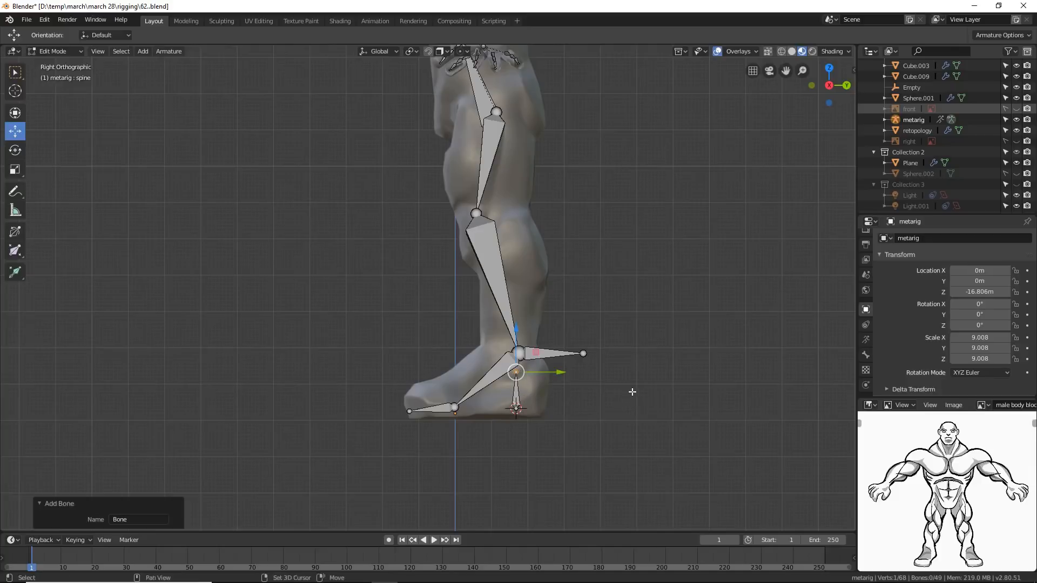
key(shift+s)
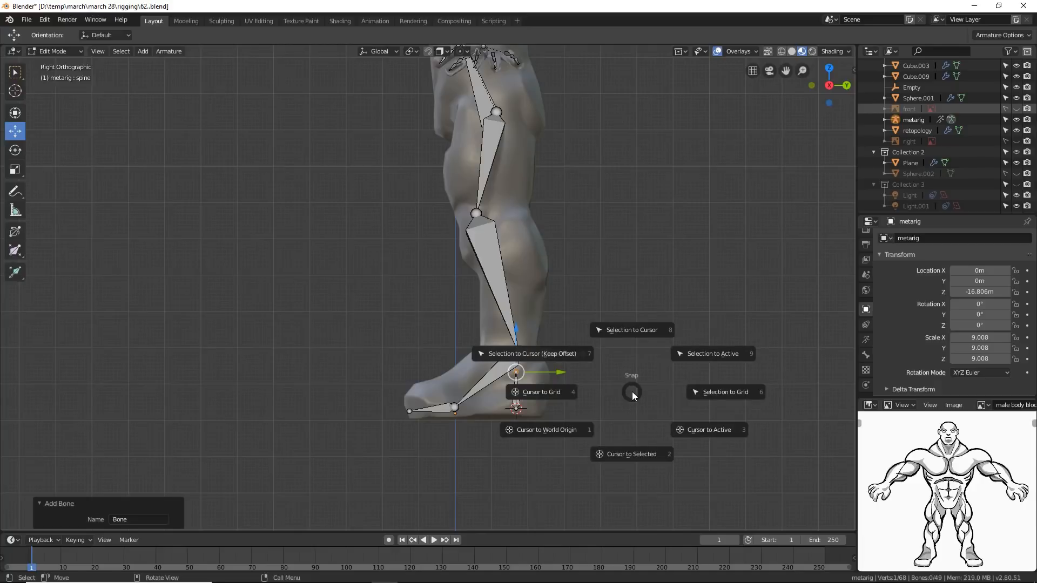
click(572, 353)
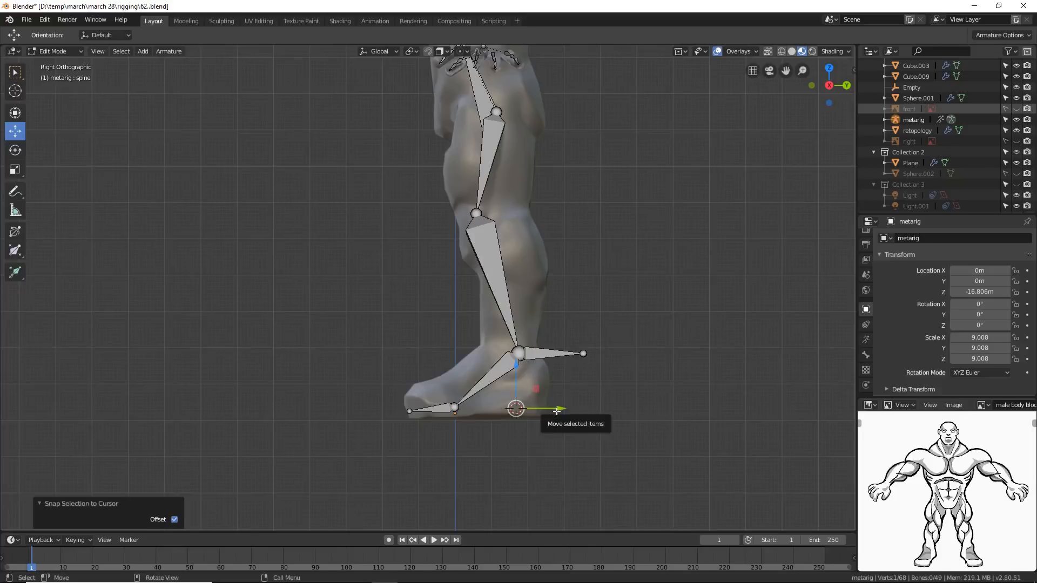
drag(560, 409, 475, 412)
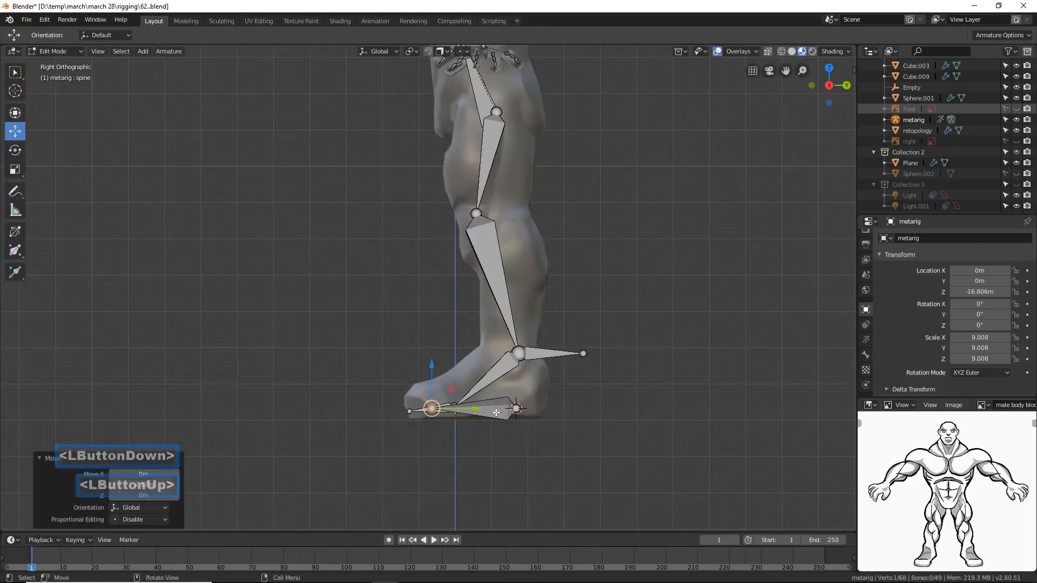
Move the whole new bone about 1.13 m backward along Y and save the file as version 63.
click(501, 415)
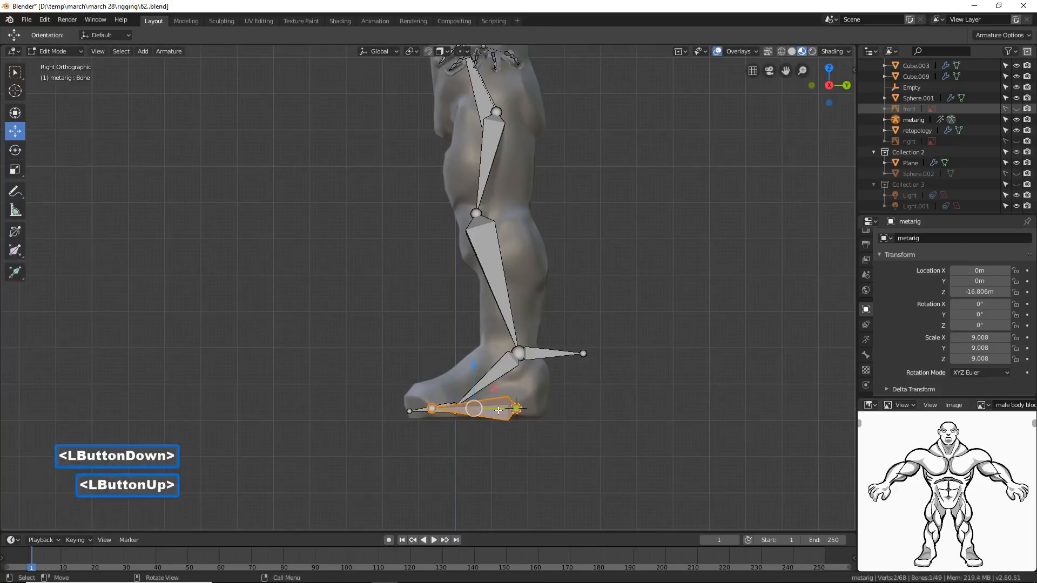
drag(517, 408, 555, 408)
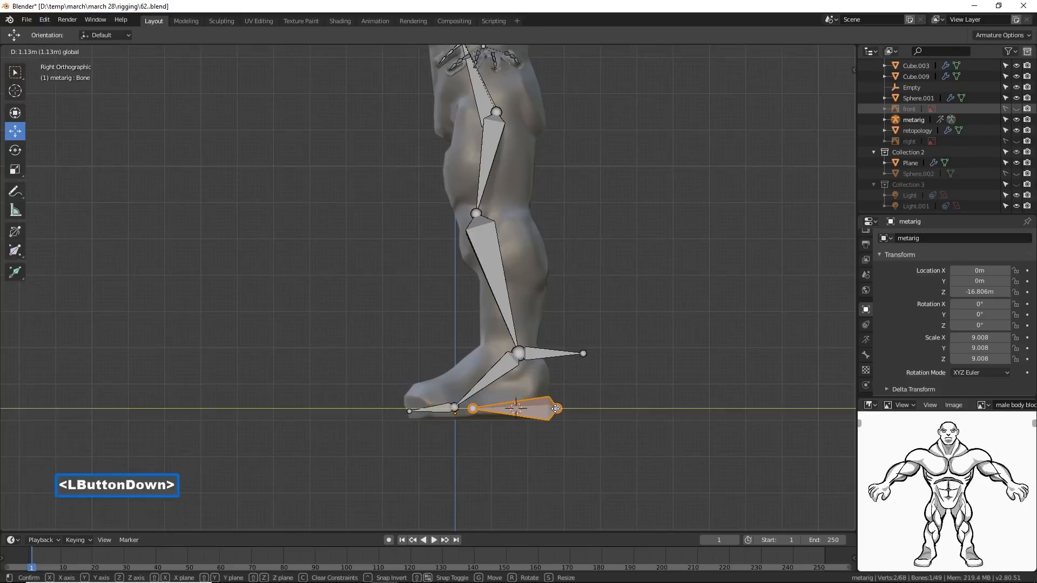
drag(556, 408, 556, 409)
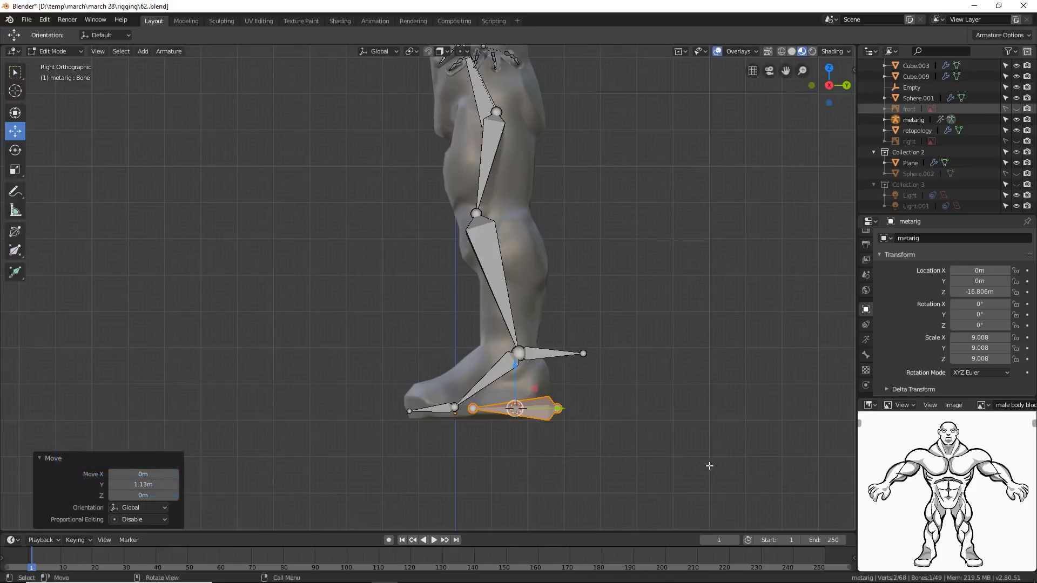
click(1026, 185)
key(ctrl+alt+s)
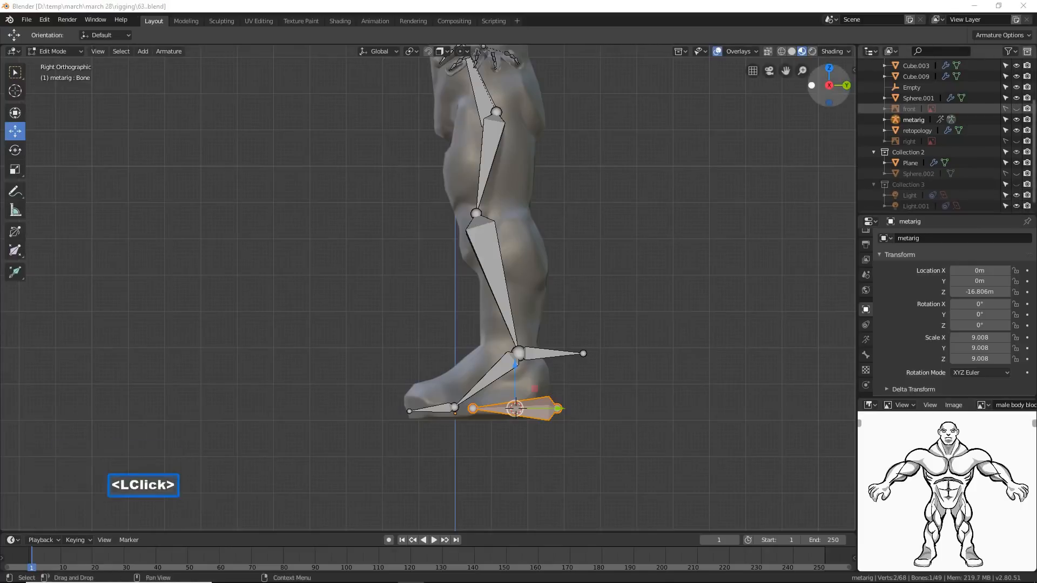
click(628, 11)
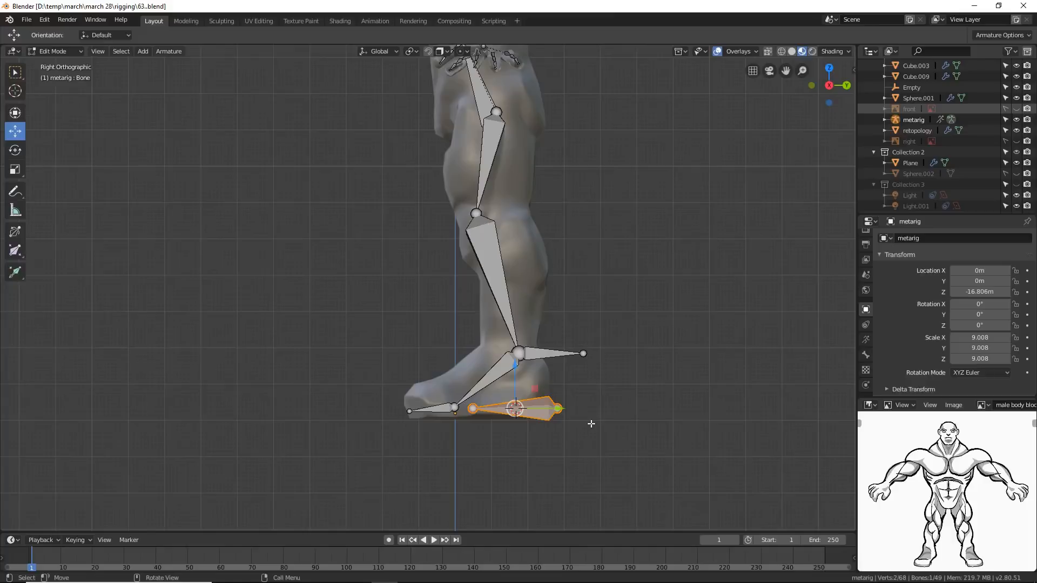
Clear the new bone's roll and save the file as version 64.
key(alt)
key(alt+r)
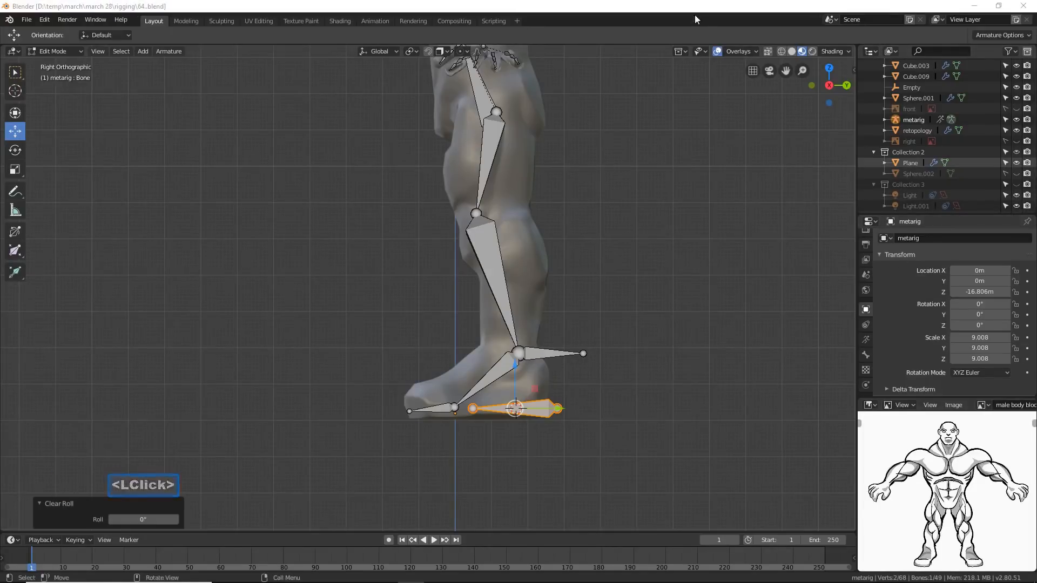
click(696, 12)
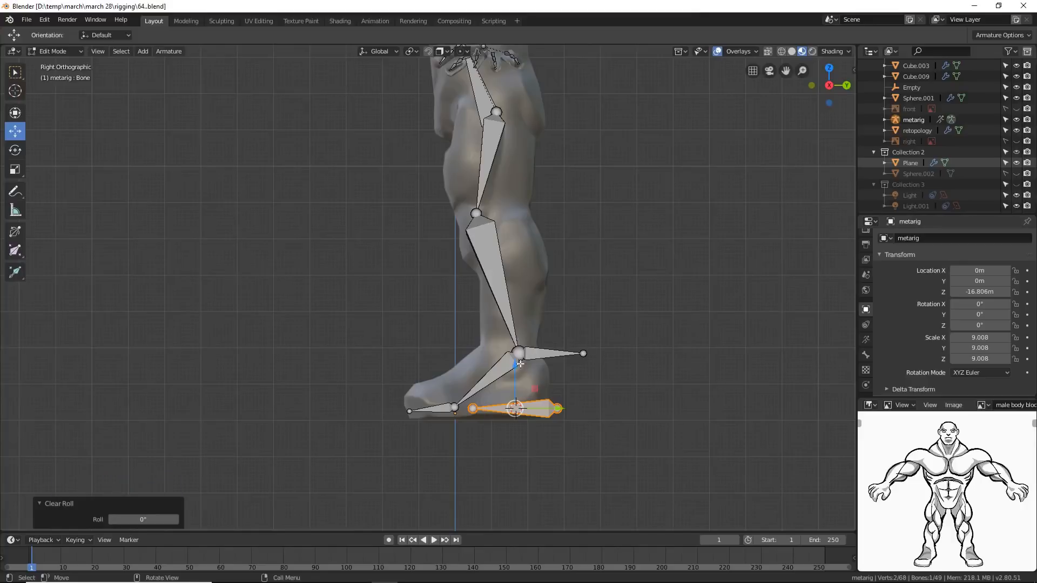
Position the new bone just below the sole, stretch it from the heel to the toe tip, and save as version 65.
drag(517, 365, 516, 386)
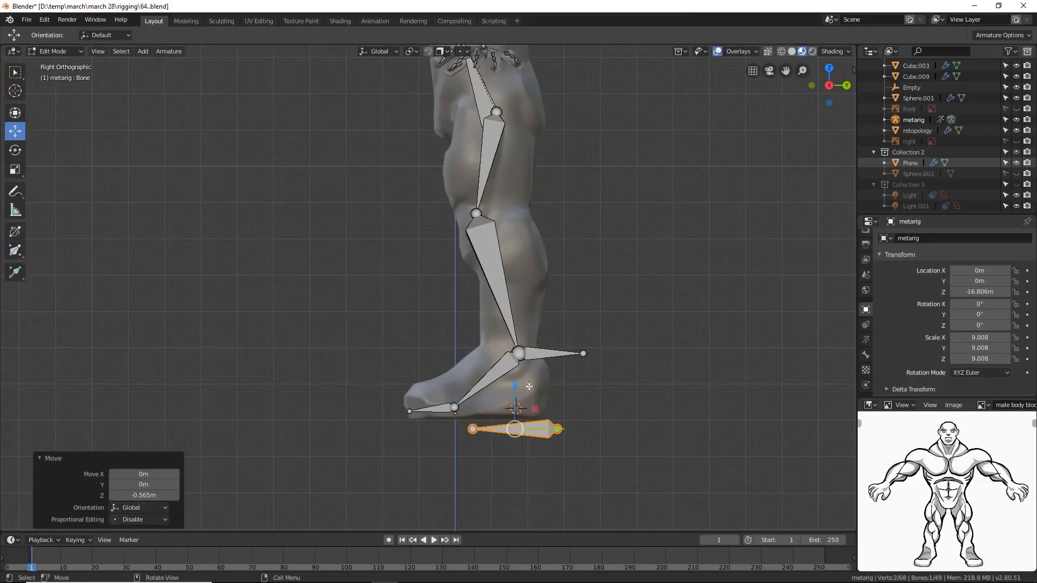
drag(559, 429, 520, 431)
click(435, 429)
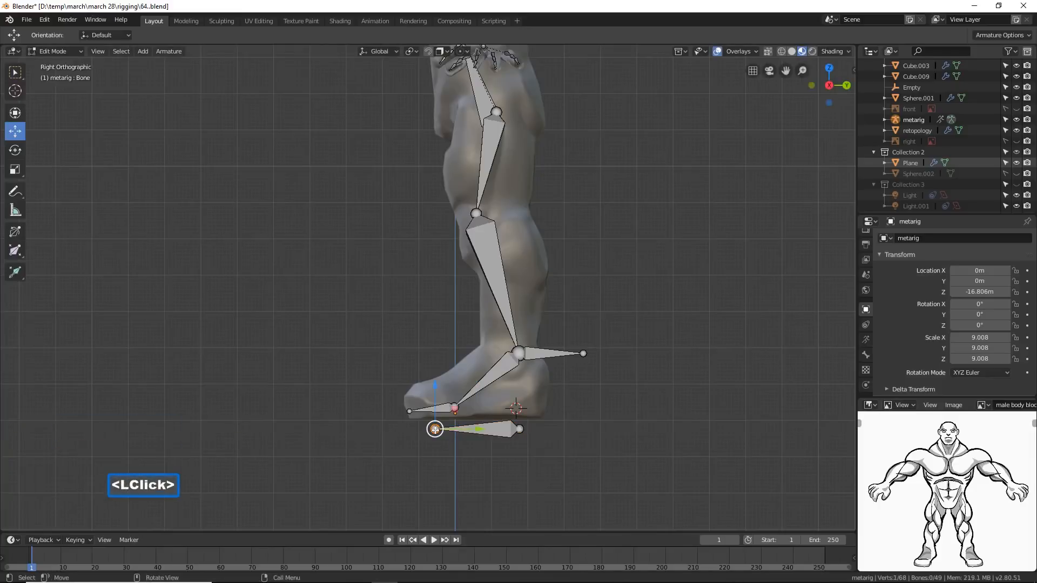
drag(477, 430, 454, 430)
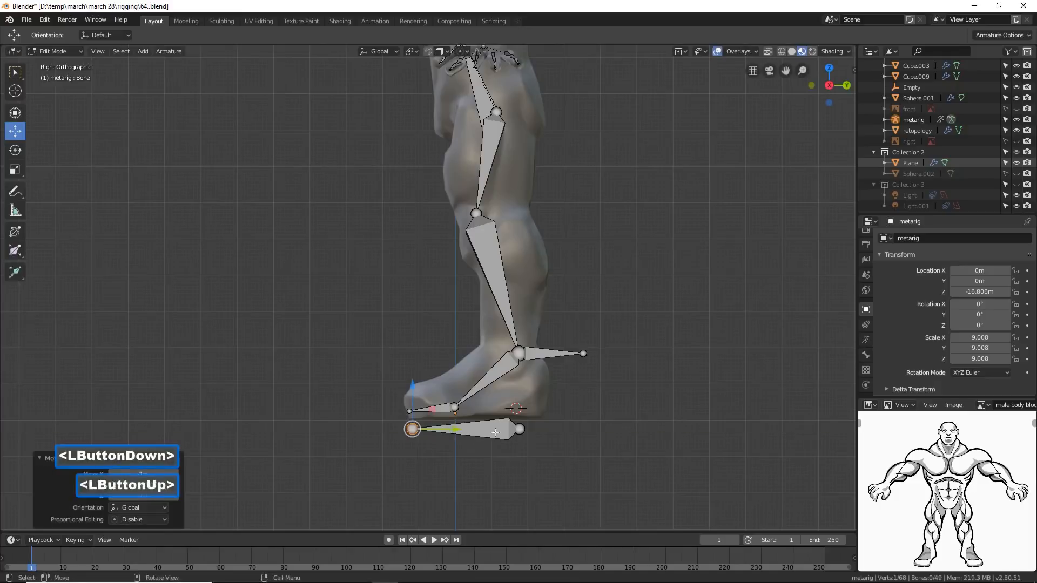
click(631, 455)
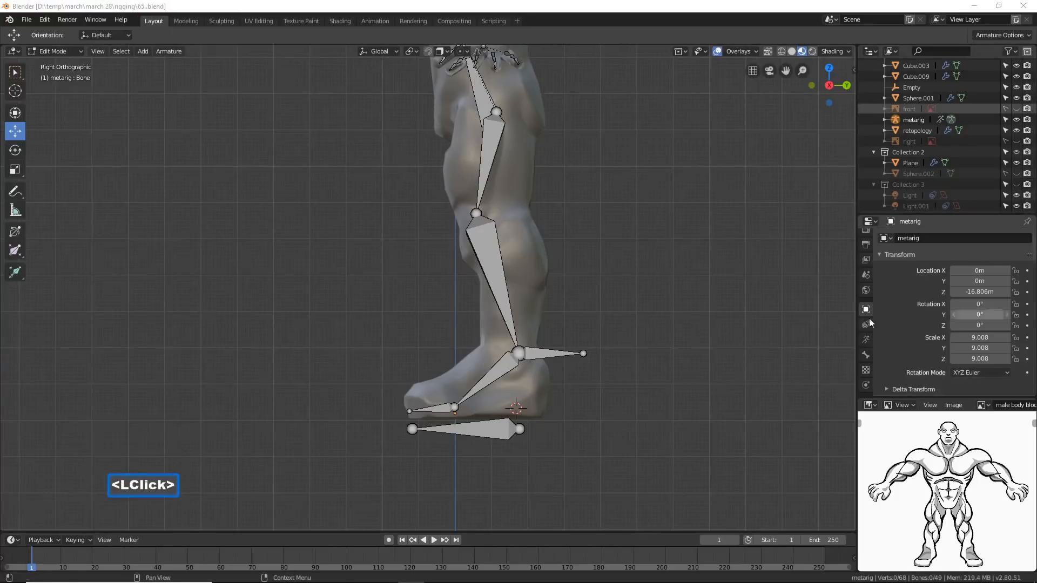
click(667, 8)
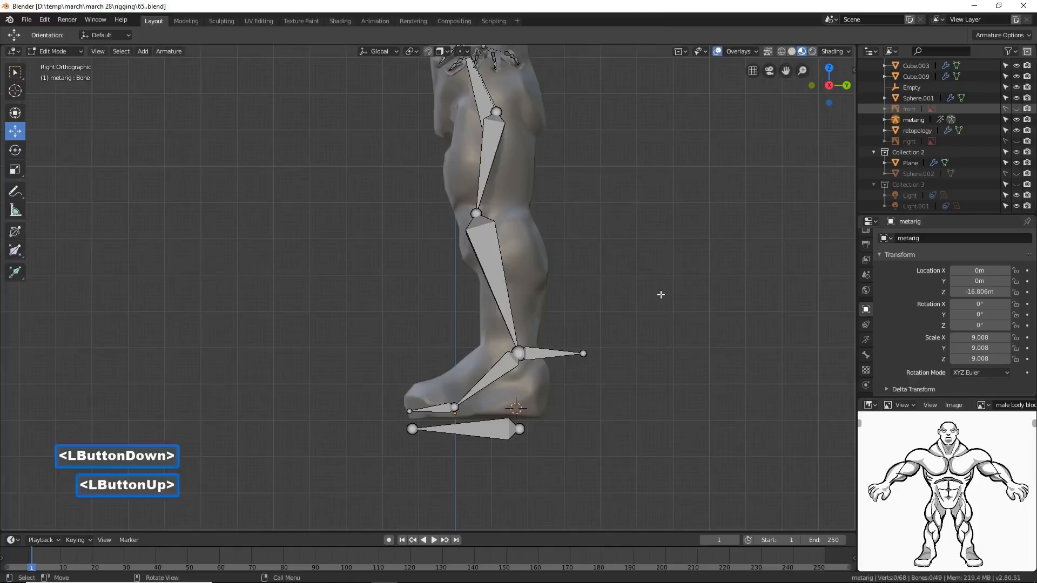
Raise the new sole bone up against the bottom of the foot and lift the toe bone slightly above it.
click(489, 425)
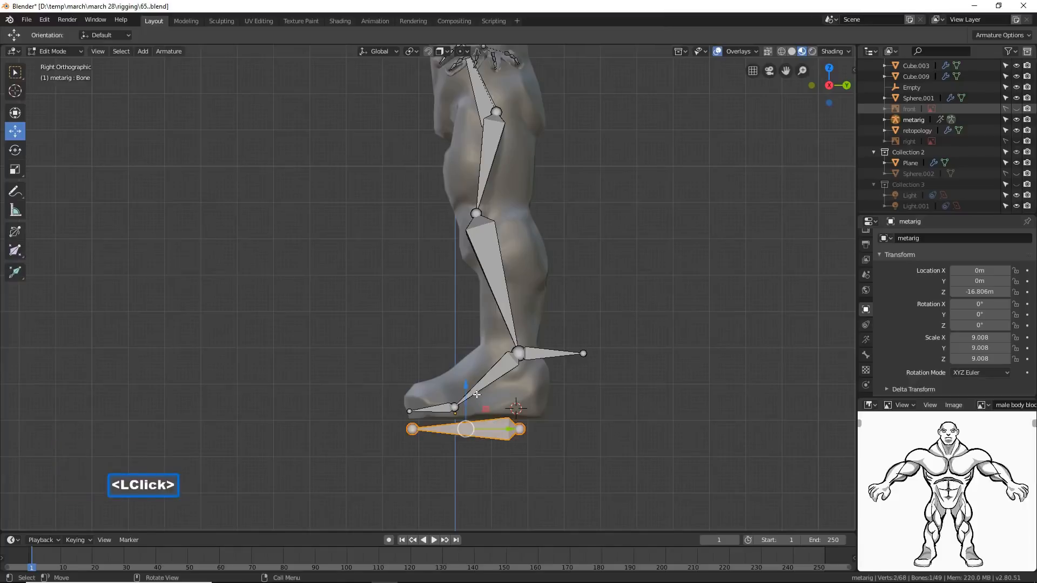
mouse_move(468, 395)
mouse_down()
mouse_move(436, 379)
mouse_move(467, 387)
mouse_up()
click(448, 402)
click(474, 419)
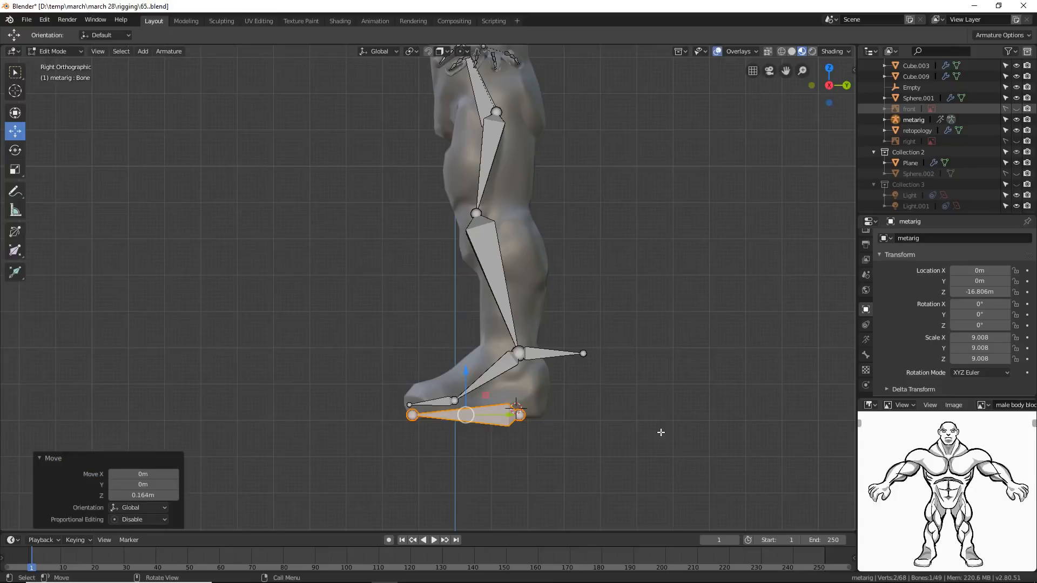
In front view, move the sole bone about -0.684 m along X beneath the left foot bone and save as version 67.
key(KP_1)
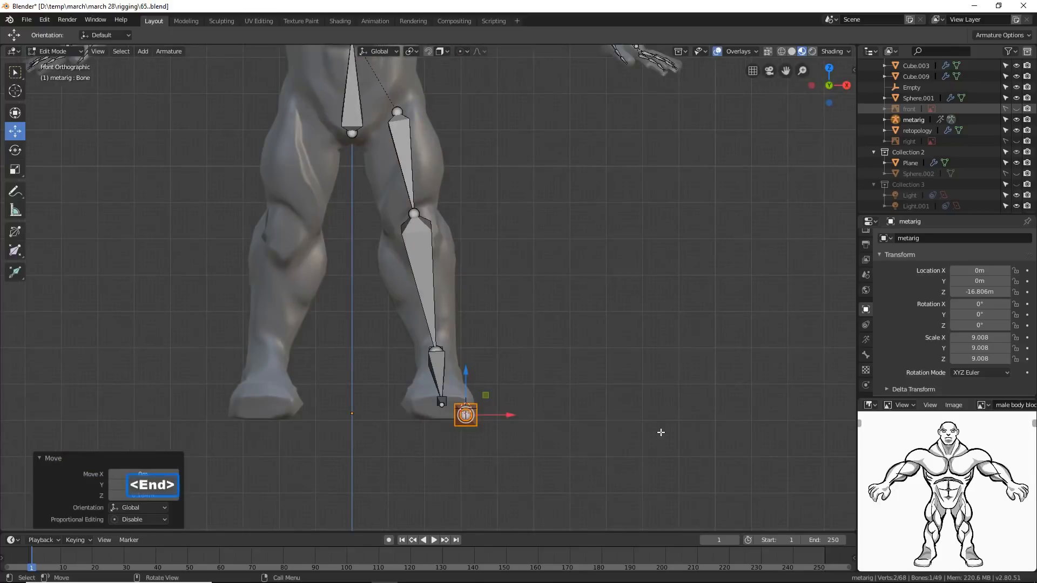
drag(510, 416, 486, 416)
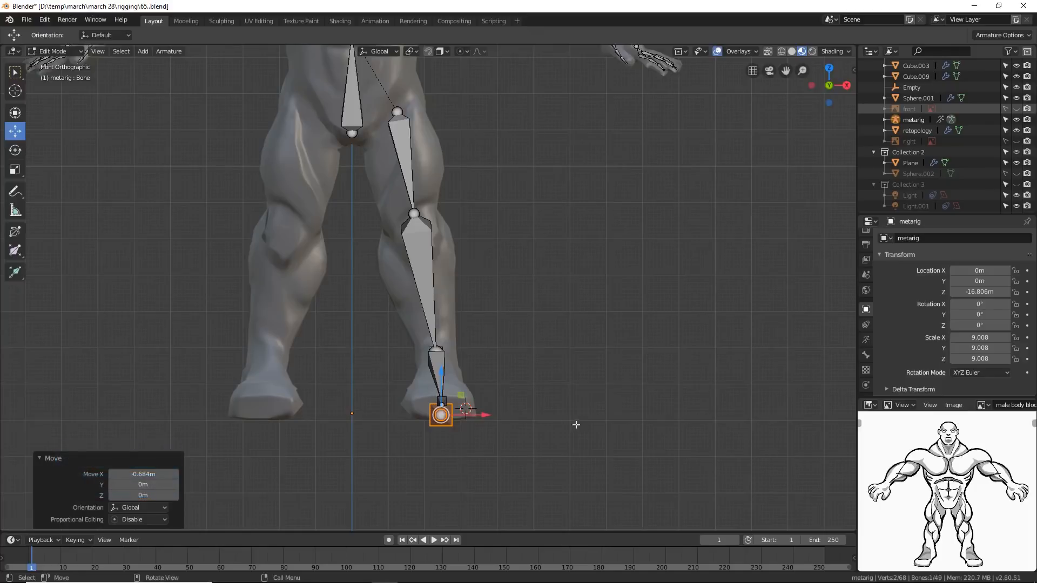
click(619, 440)
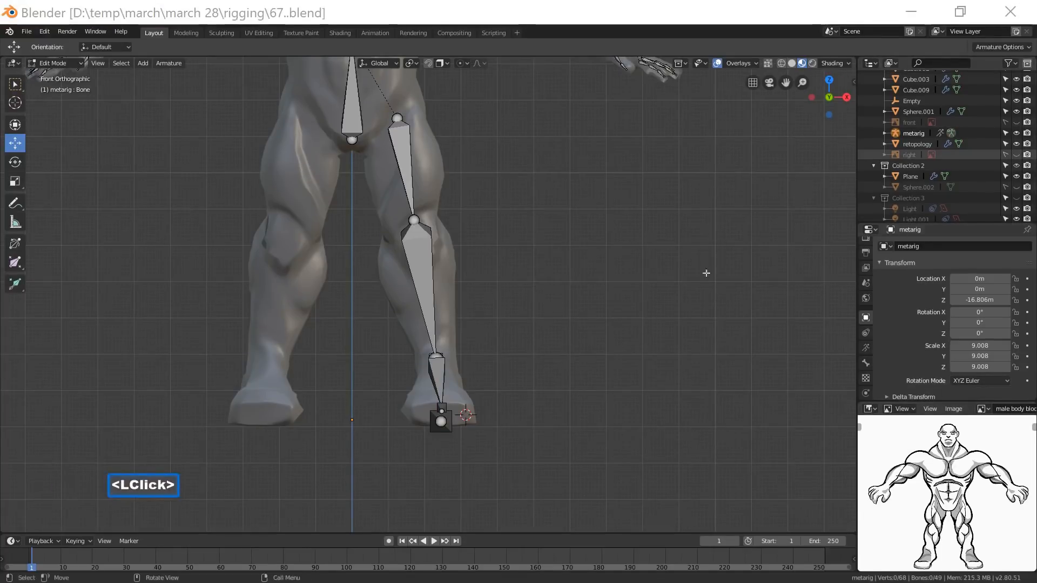
click(640, 31)
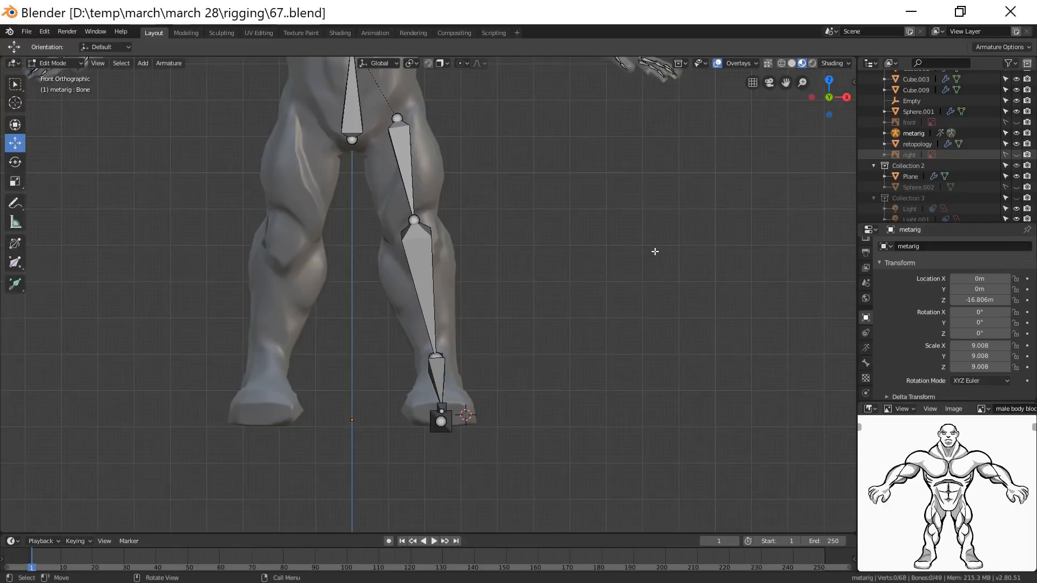
Return to the right side view and save the file as version 68.
key(Page_Down)
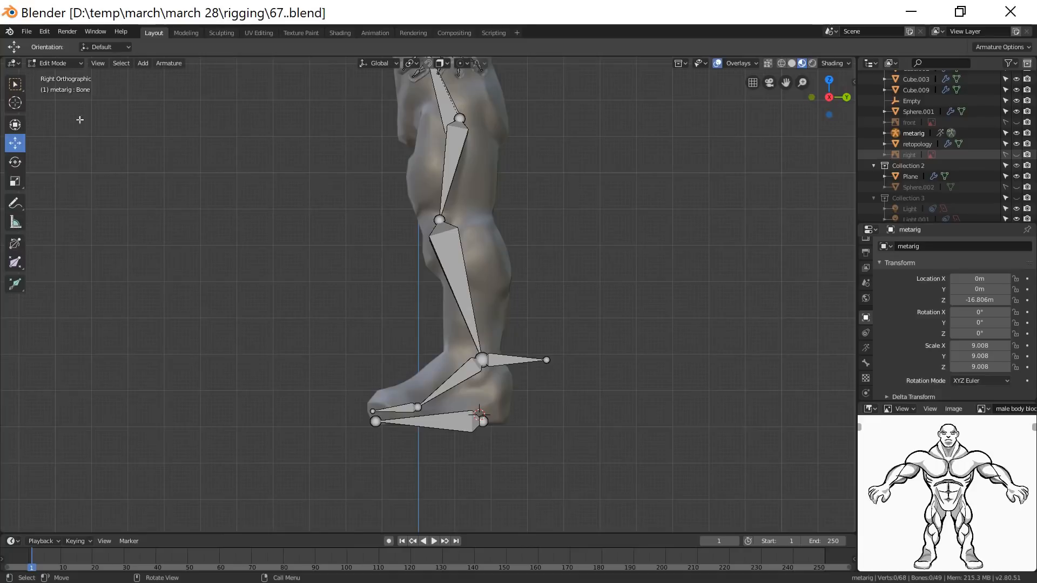
click(99, 66)
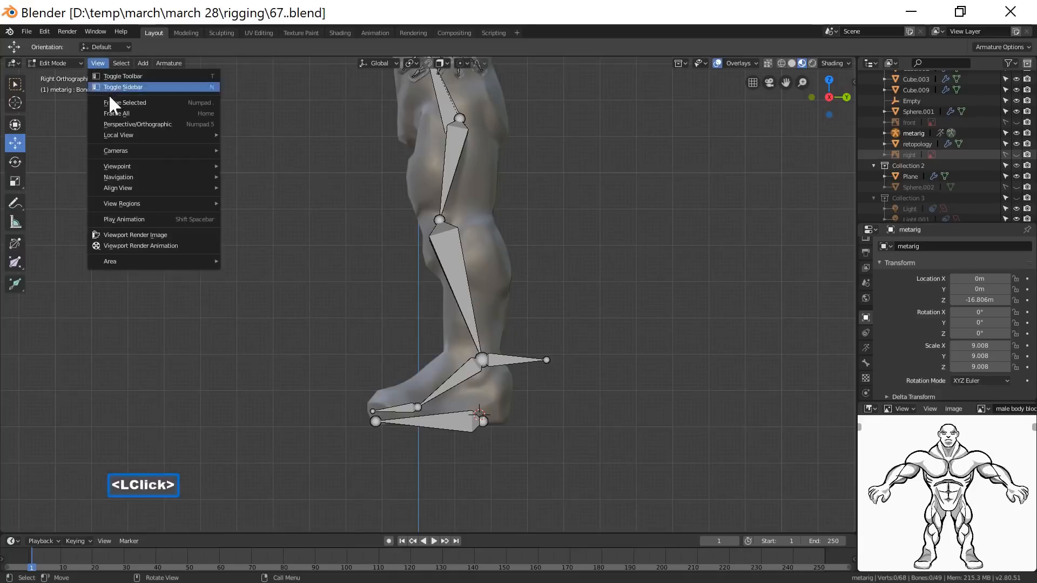
mouse_move(130, 168)
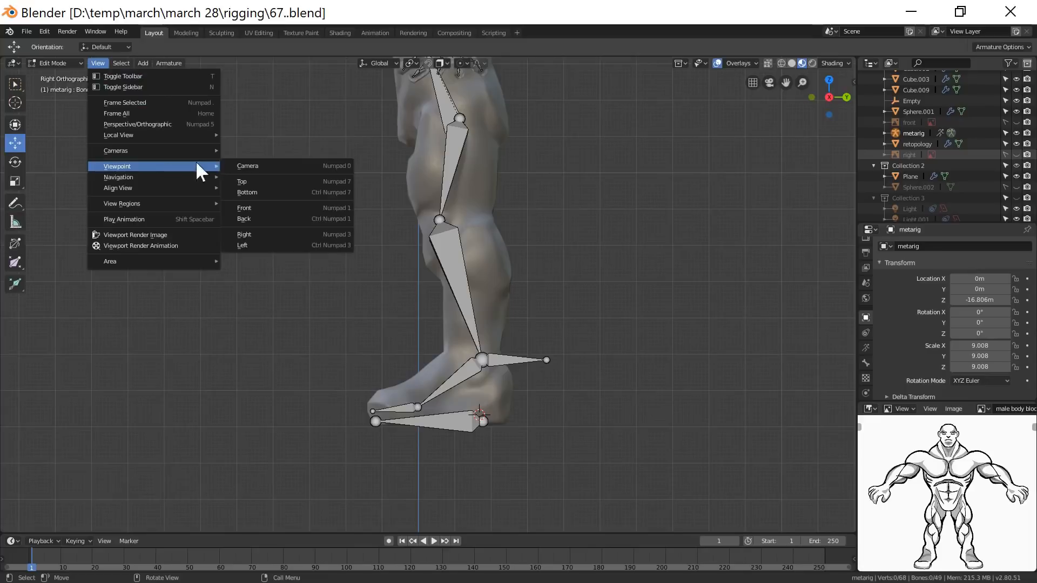
click(244, 234)
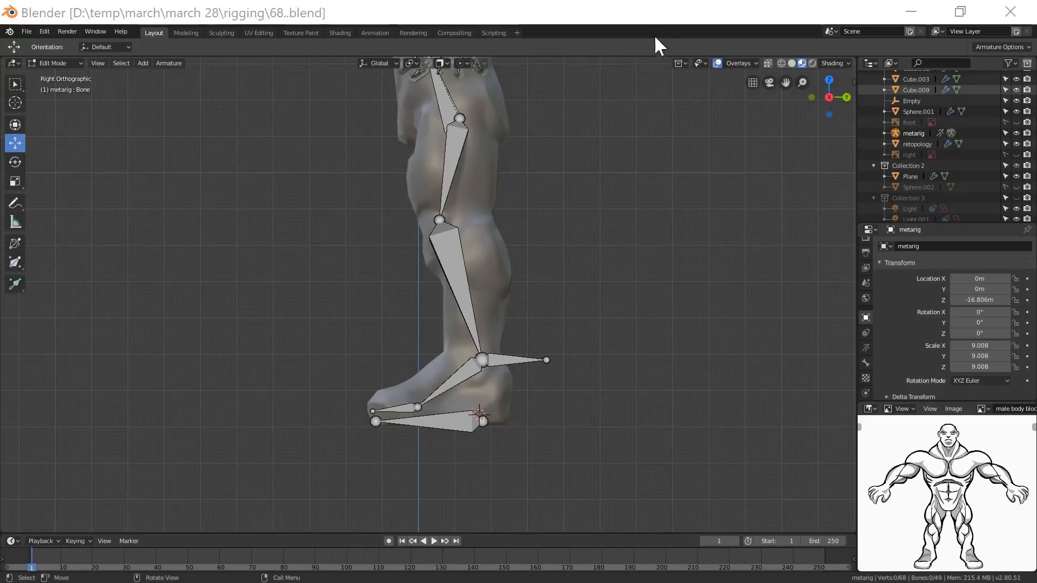
click(655, 22)
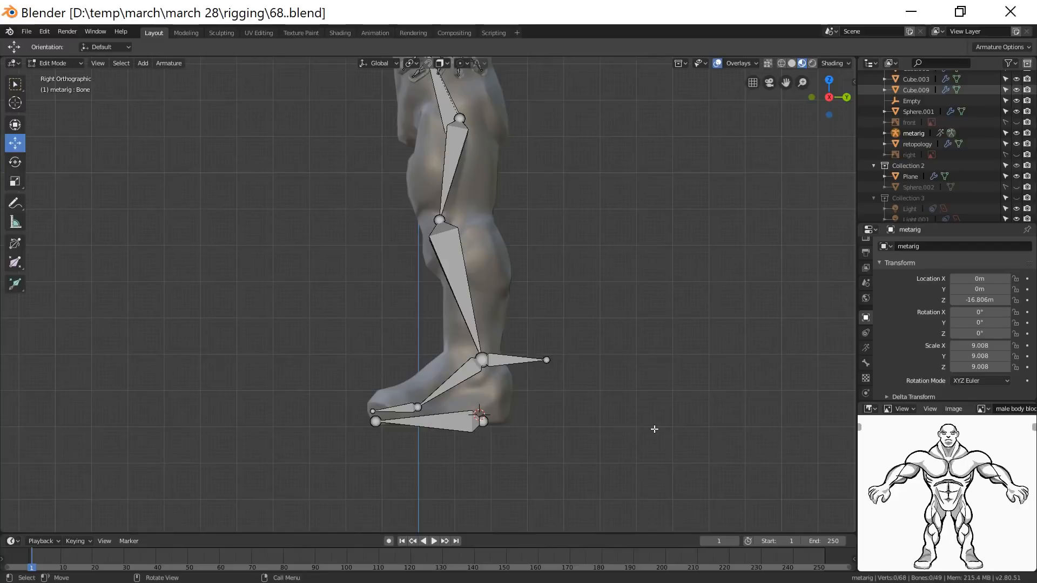
Parent the shin.L.001 bone behind the ankle to the sole bone with Keep Offset, and clear the selection.
click(503, 363)
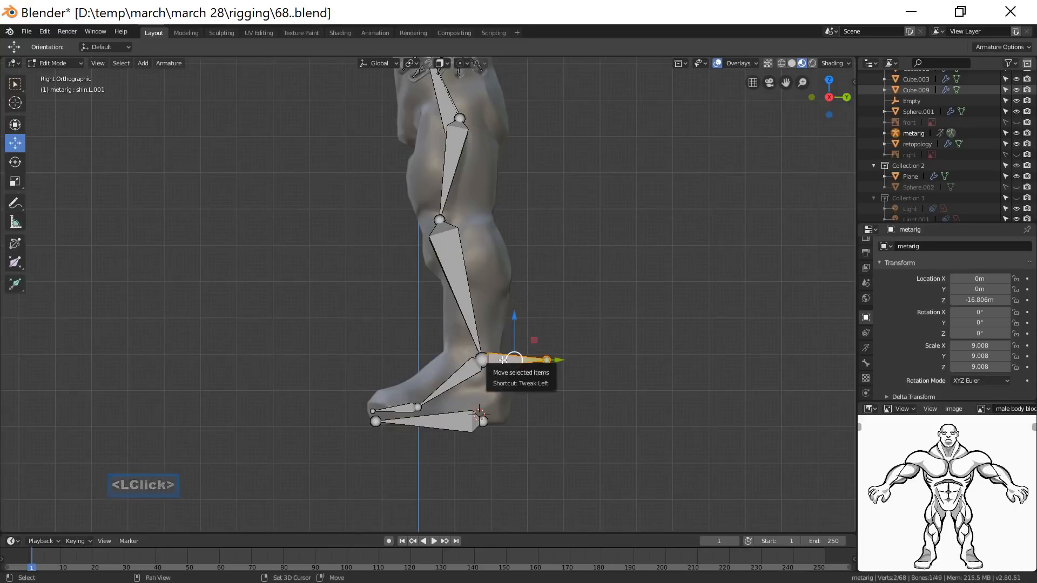
shift+click(458, 421)
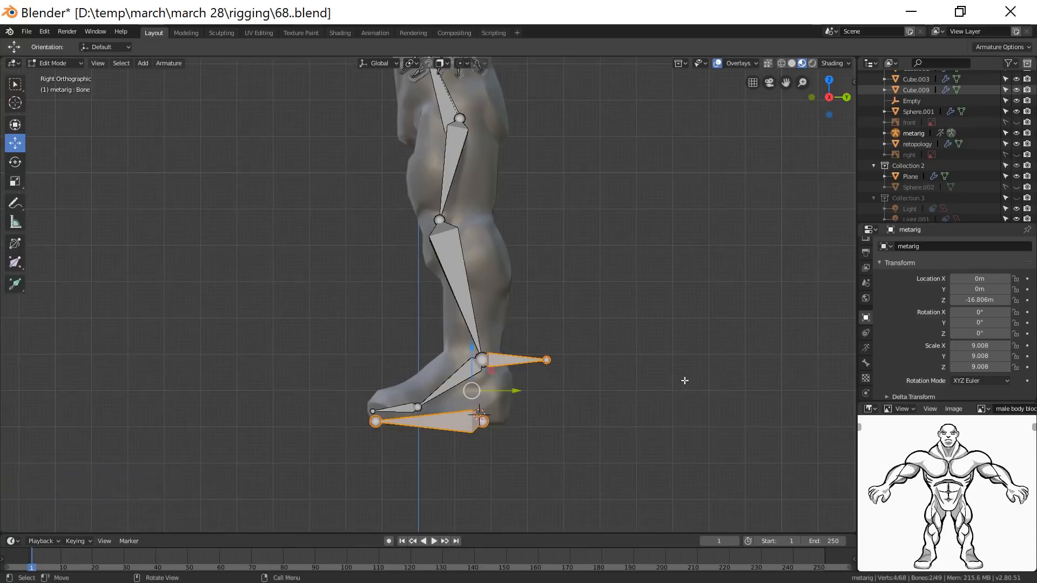
key(ctrl)
key(ctrl+p)
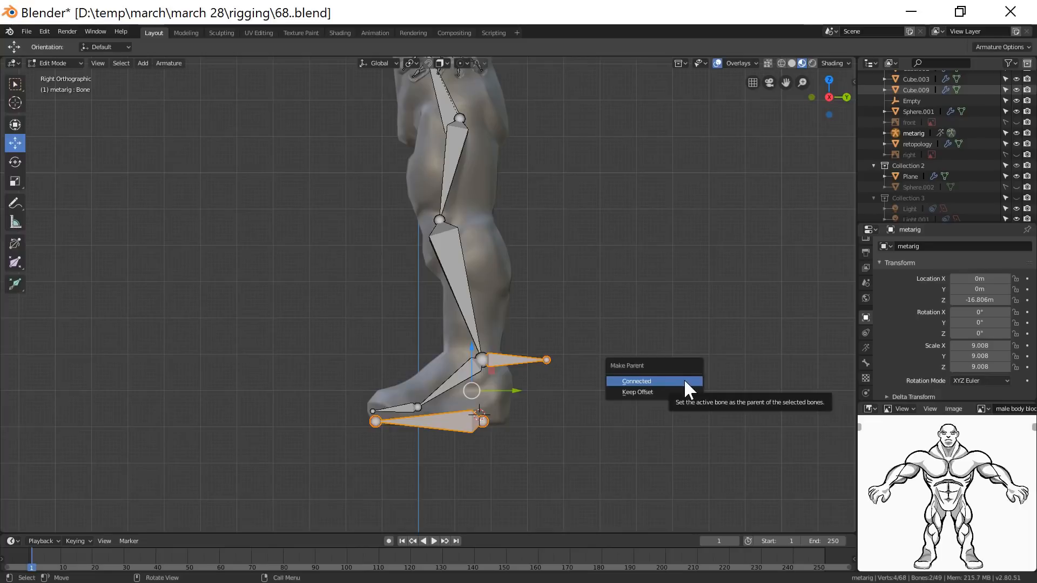
click(648, 392)
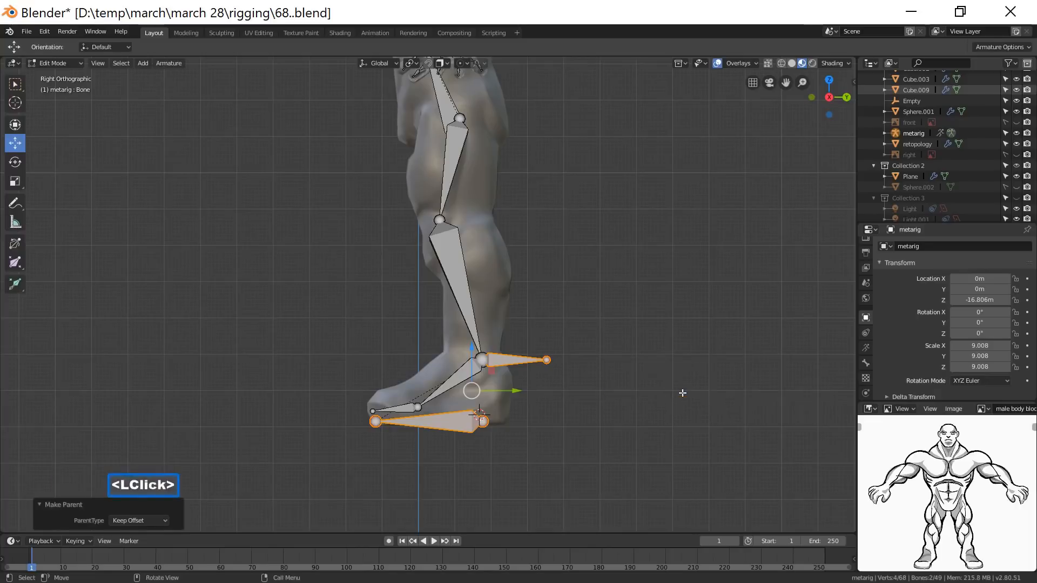
click(614, 393)
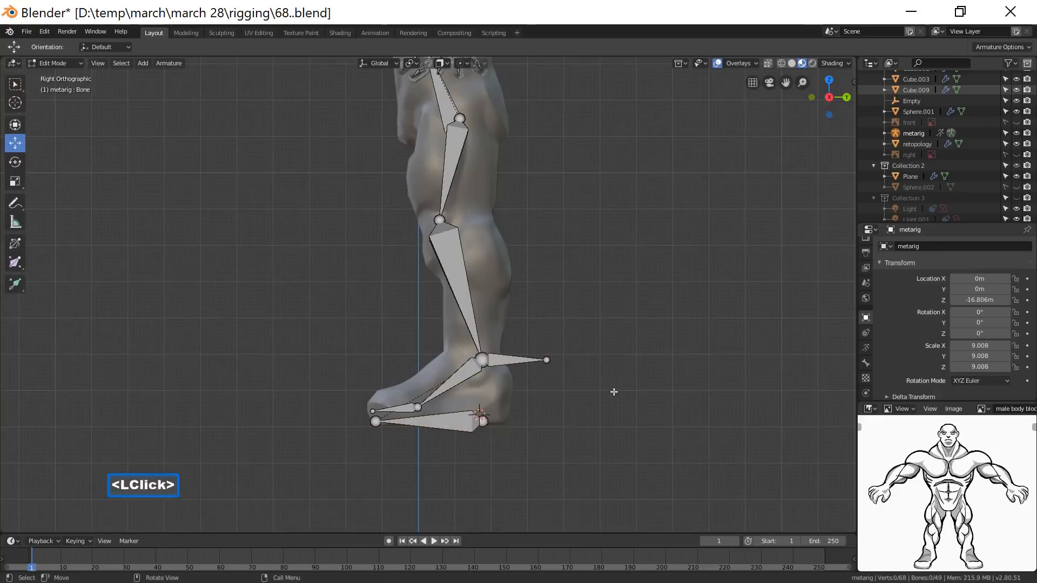
Parent the foot.L bone to the sole bone with Keep Offset, save the file as version 70, and clear the selection.
click(463, 377)
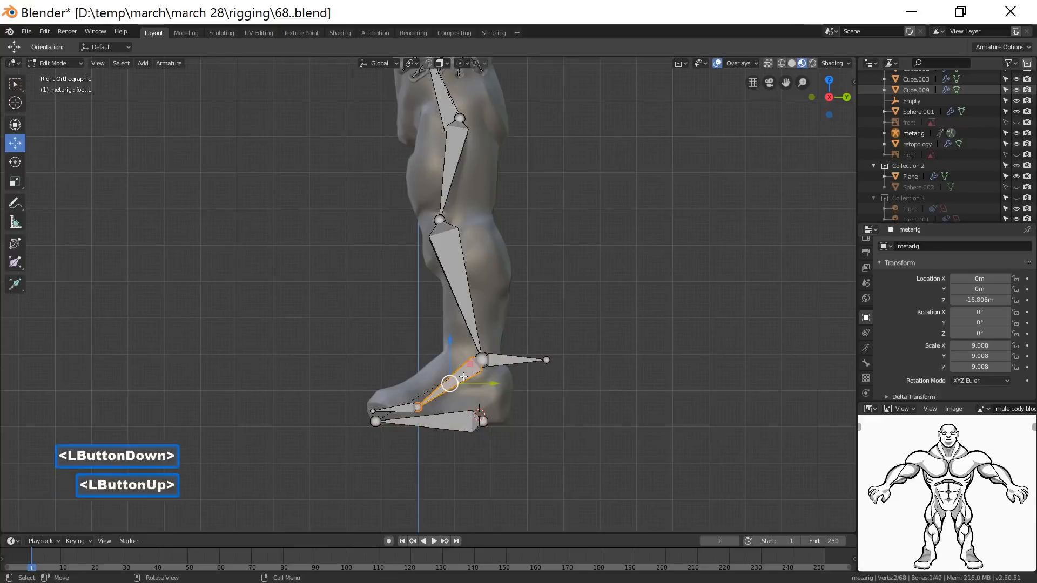
shift+click(460, 424)
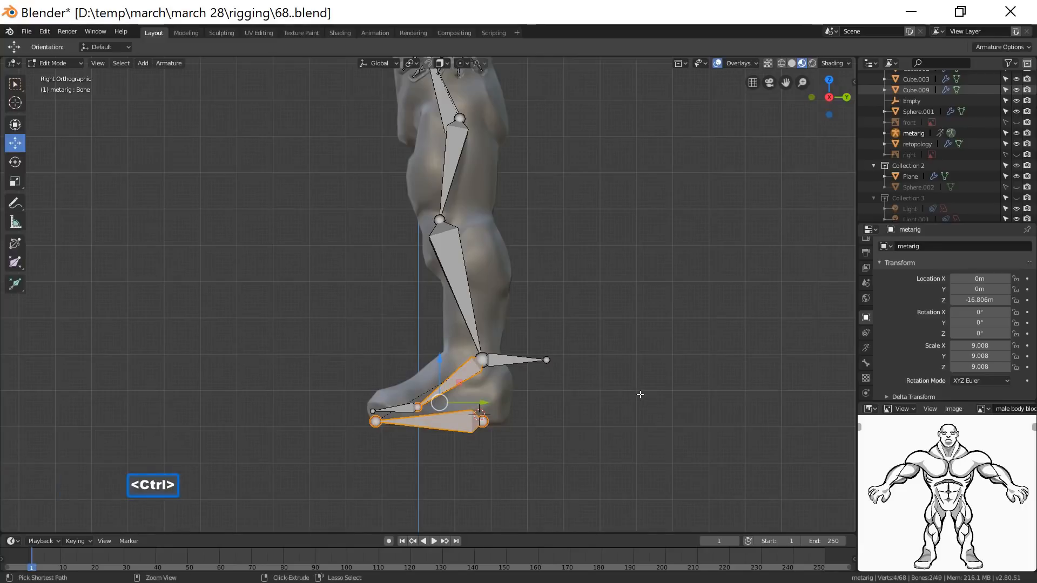
key(ctrl+p)
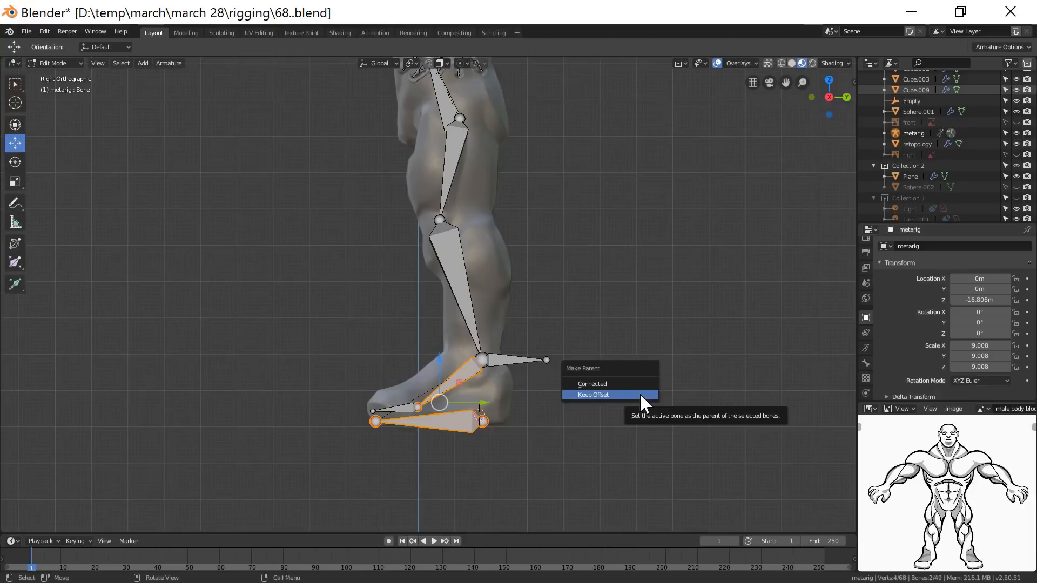
click(641, 395)
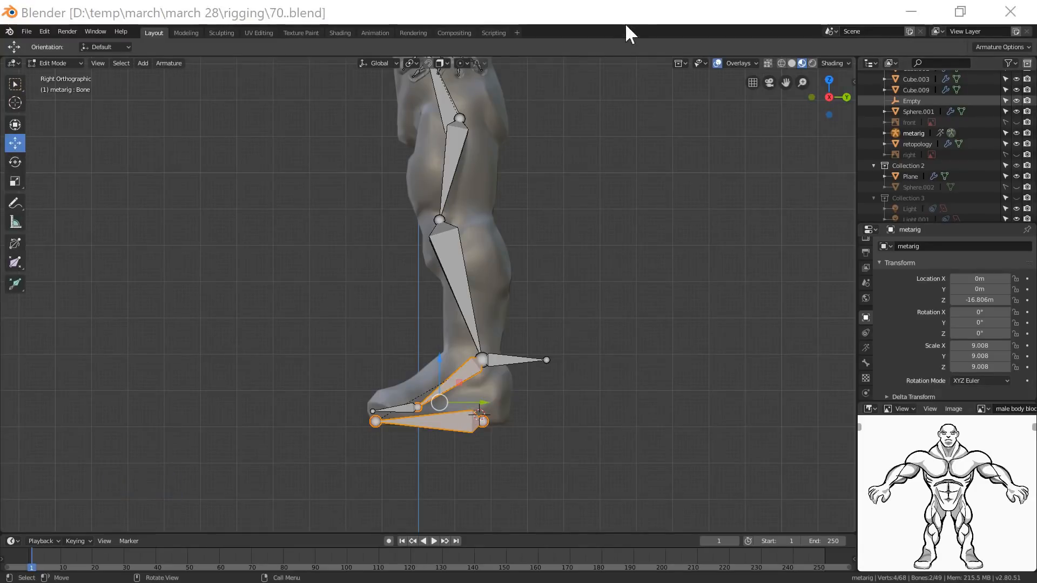
click(635, 24)
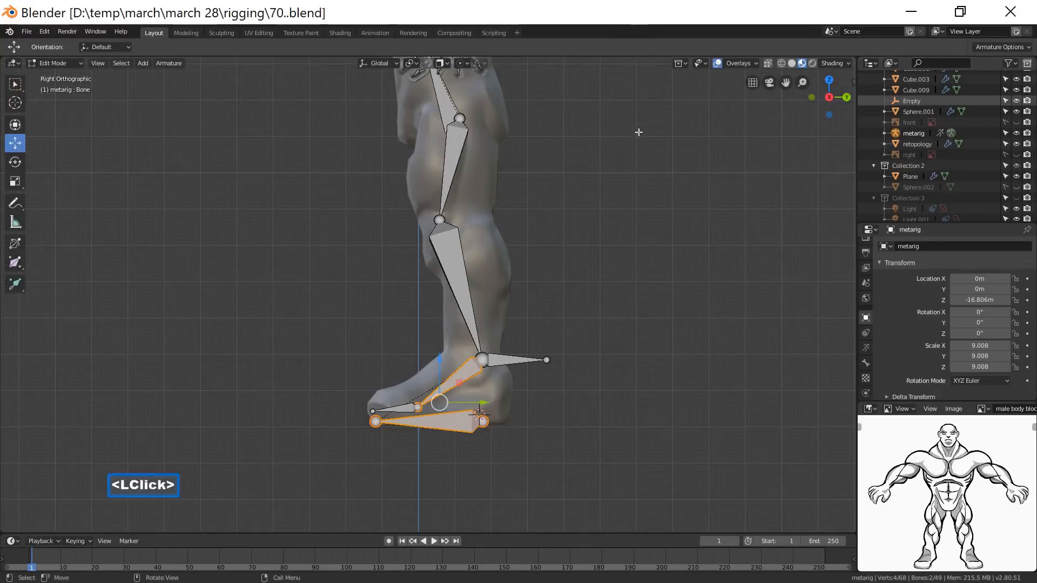
click(617, 477)
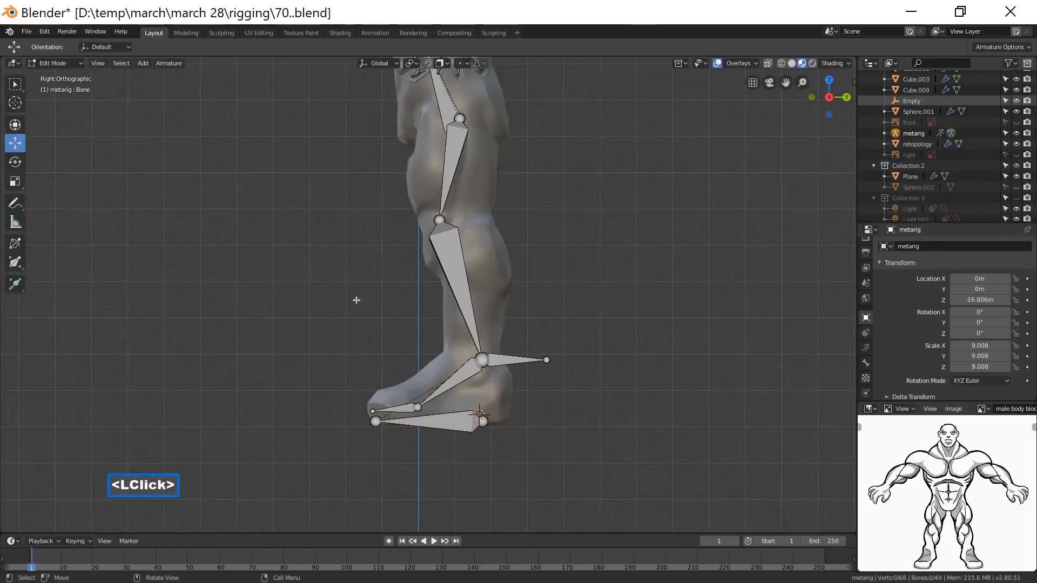
In Pose Mode, add a Copy Location constraint to the foot.L bone with shin.L as its target.
click(80, 63)
click(78, 99)
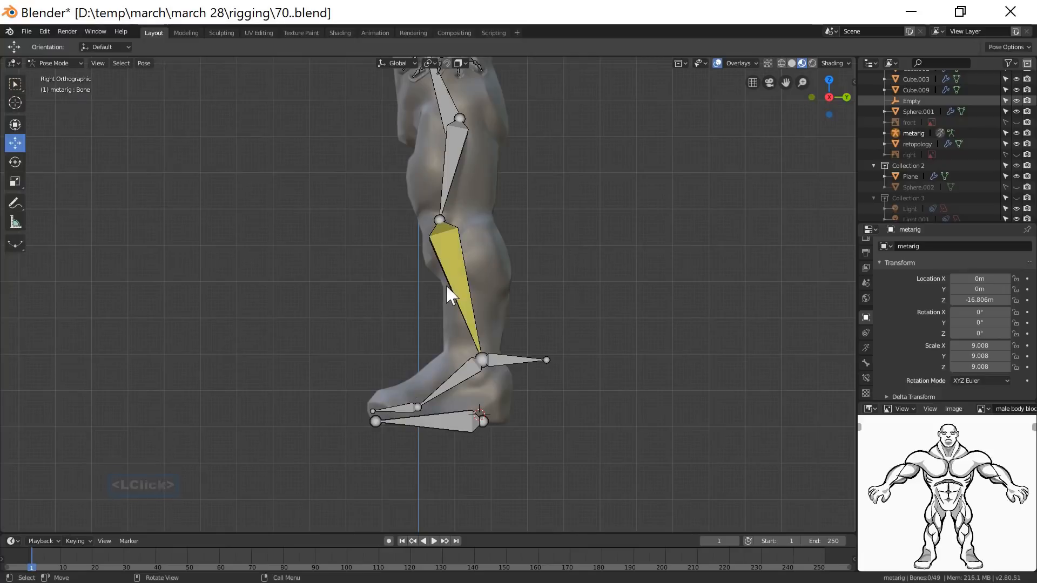
click(456, 275)
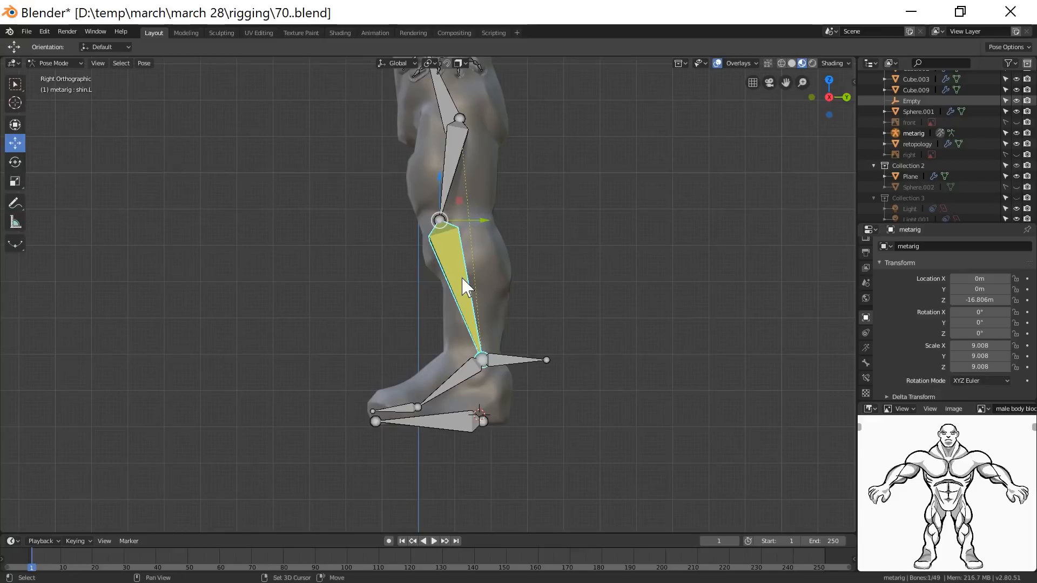
shift+click(461, 377)
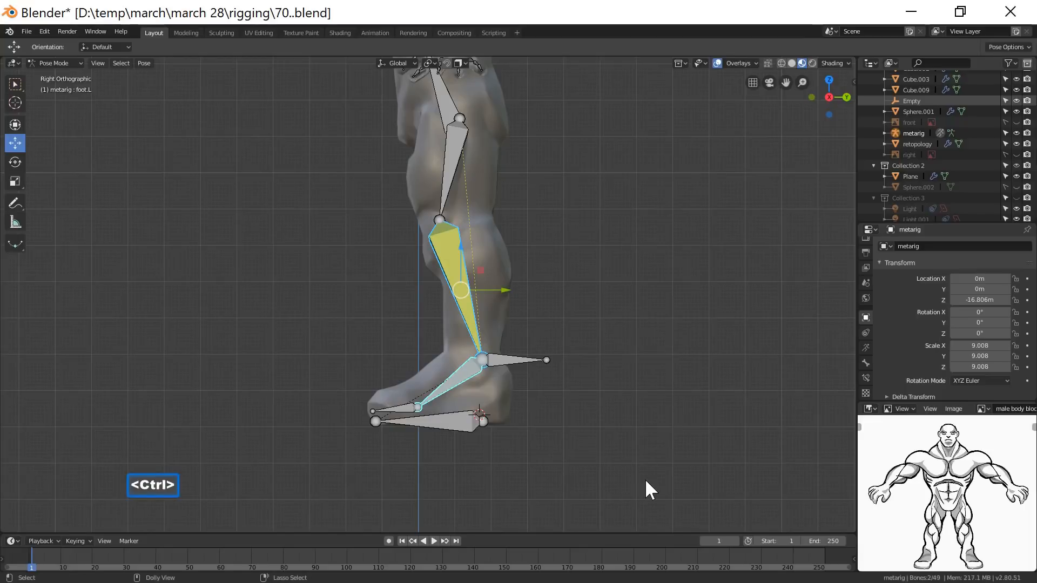
key(ctrl+shift+c)
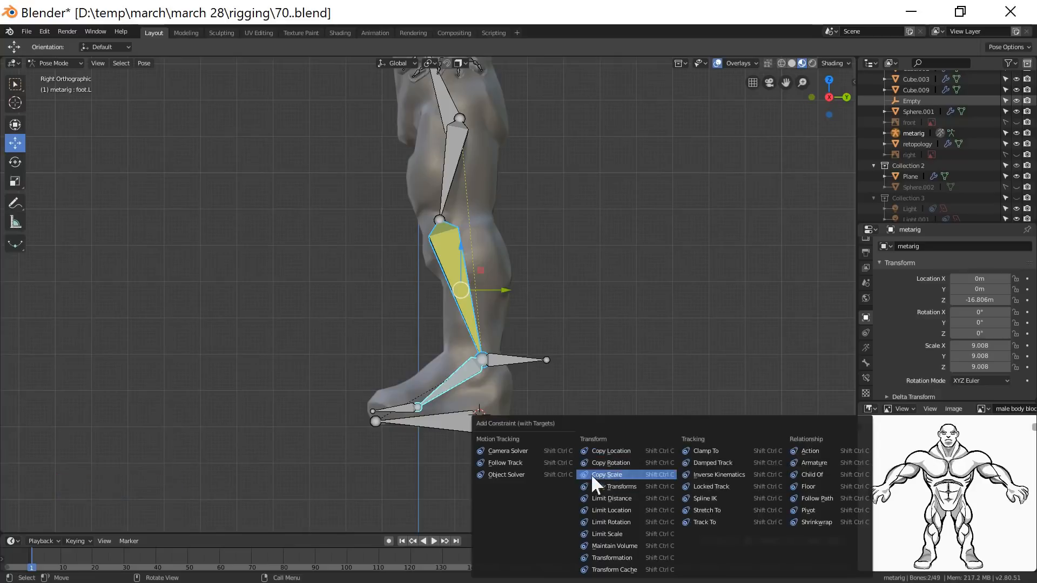
click(593, 448)
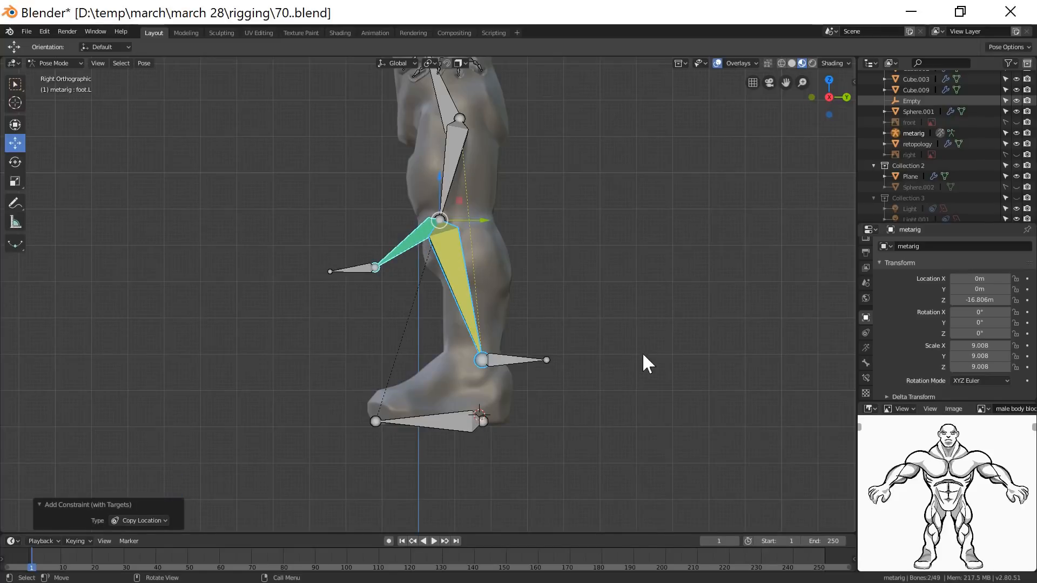
Set the foot.L Copy Location constraint's Head/Tail to 1.000, save as version 71, and deselect the bones.
click(866, 378)
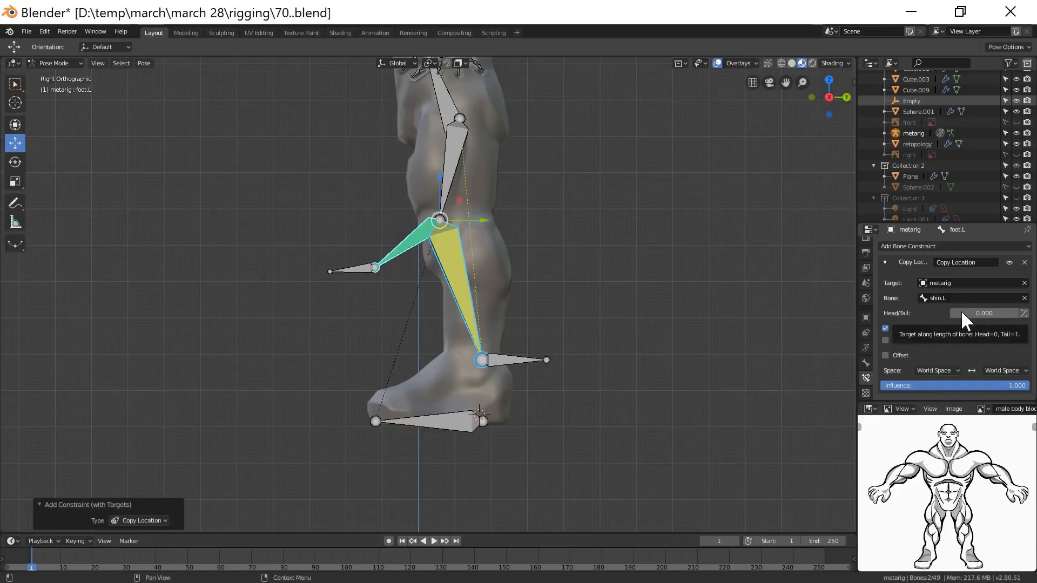
drag(952, 311, 1020, 315)
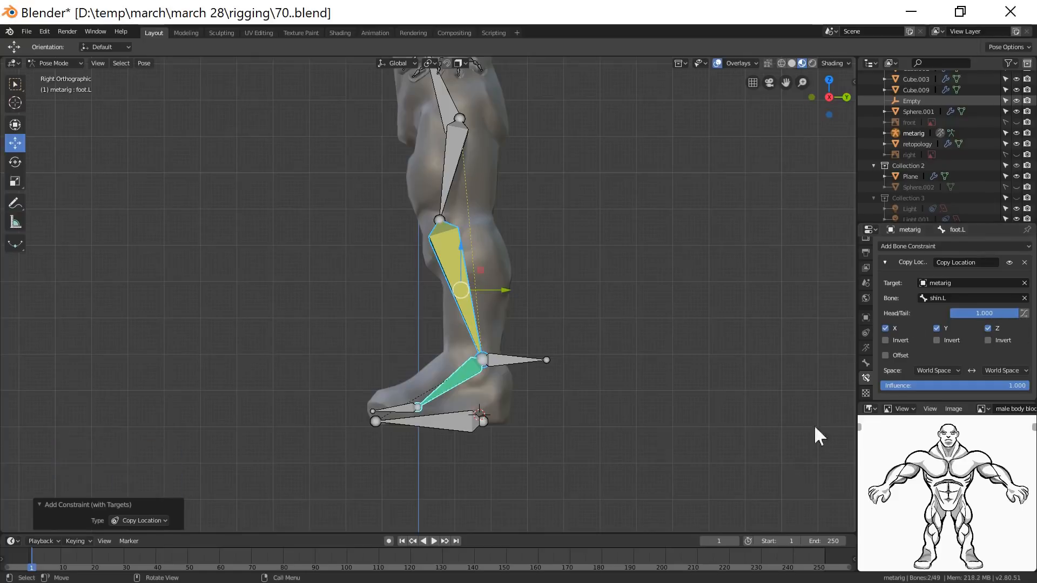
click(620, 287)
key(ctrl+alt+s)
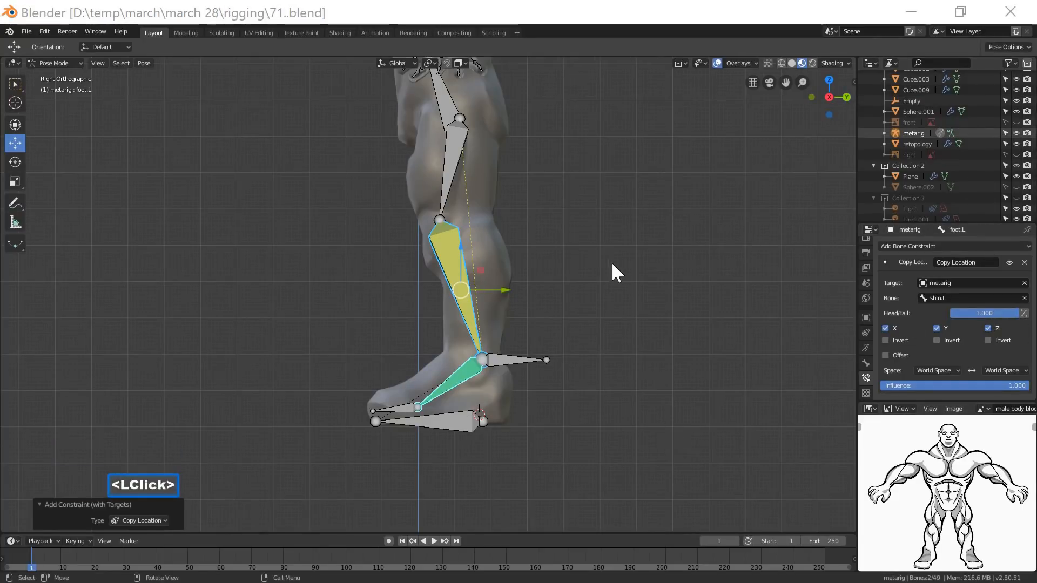
click(664, 24)
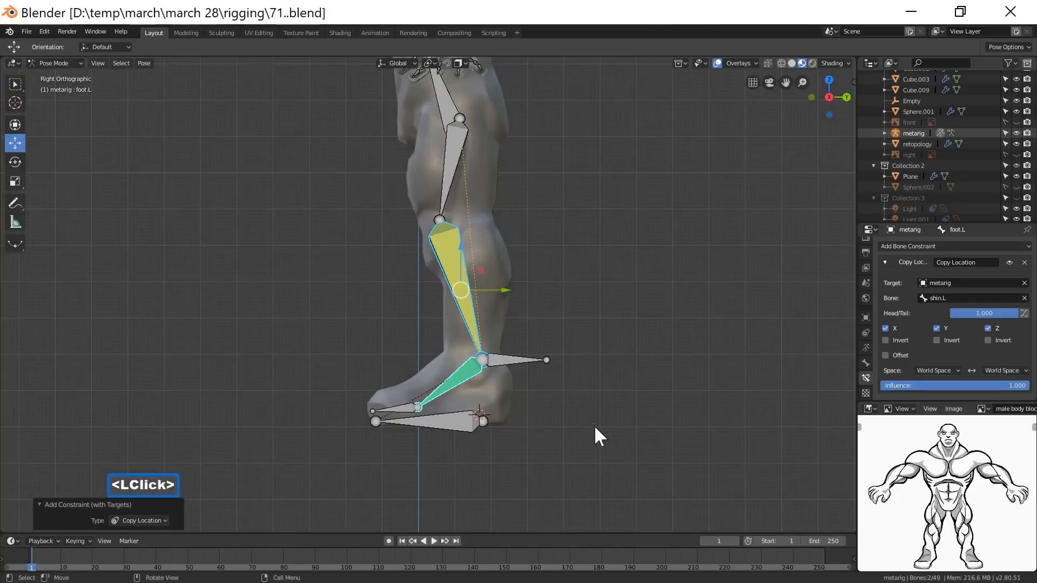
click(586, 485)
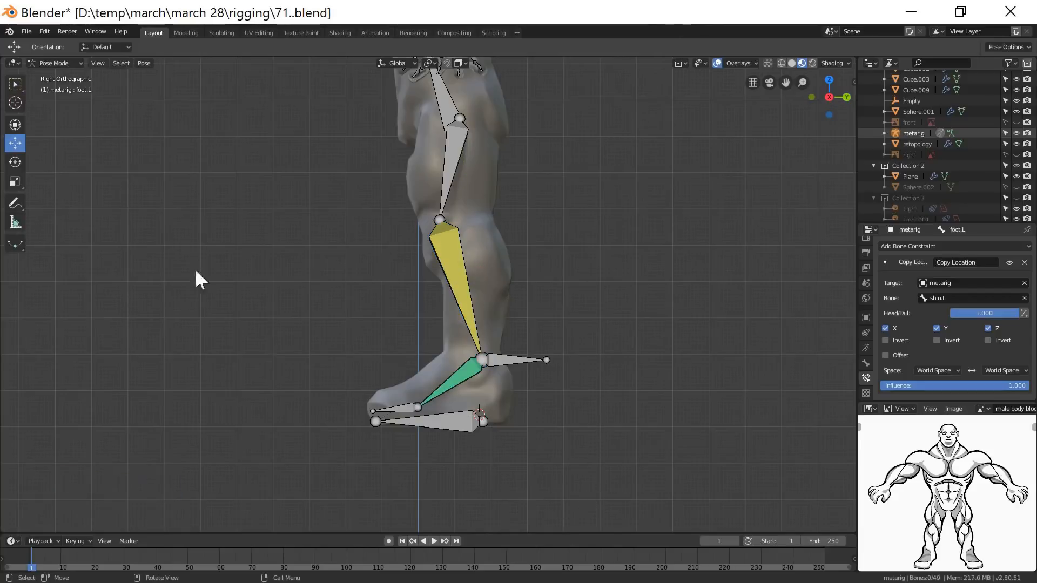
In Edit Mode, duplicate the foot.L and toe.L bones in place and save the file as version 72.
click(78, 63)
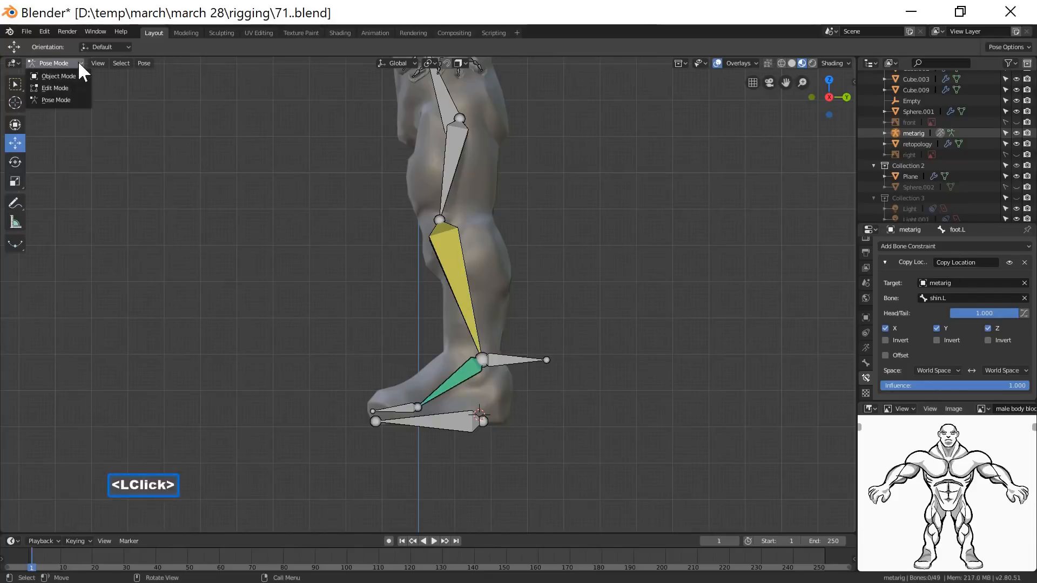
click(72, 87)
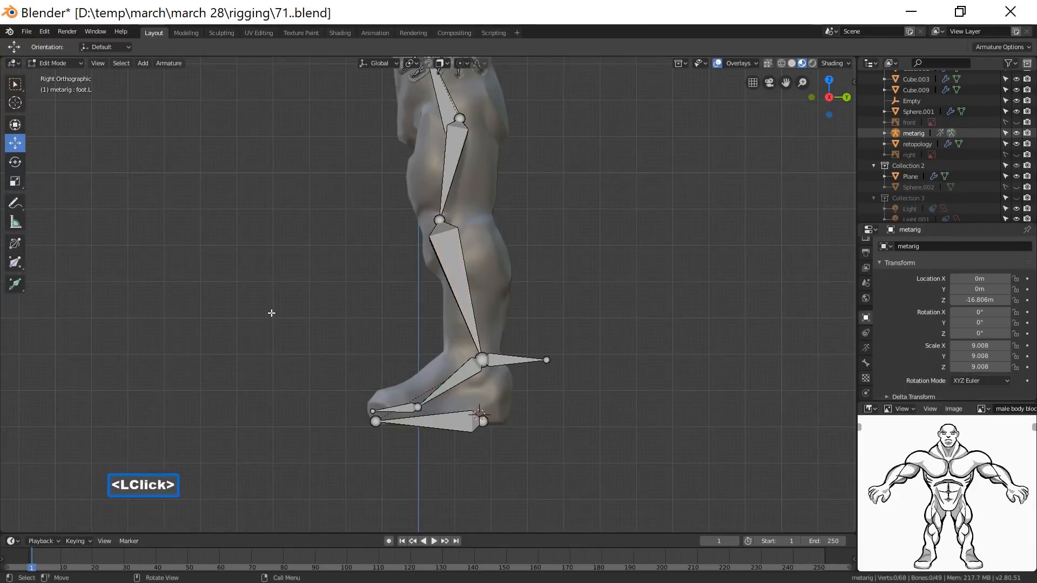
click(459, 376)
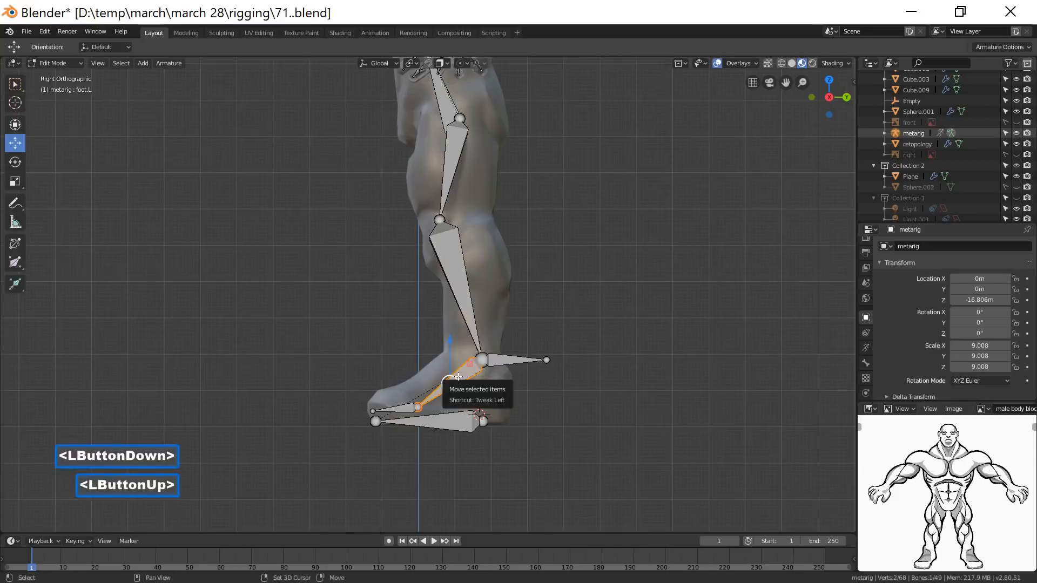
shift+click(404, 409)
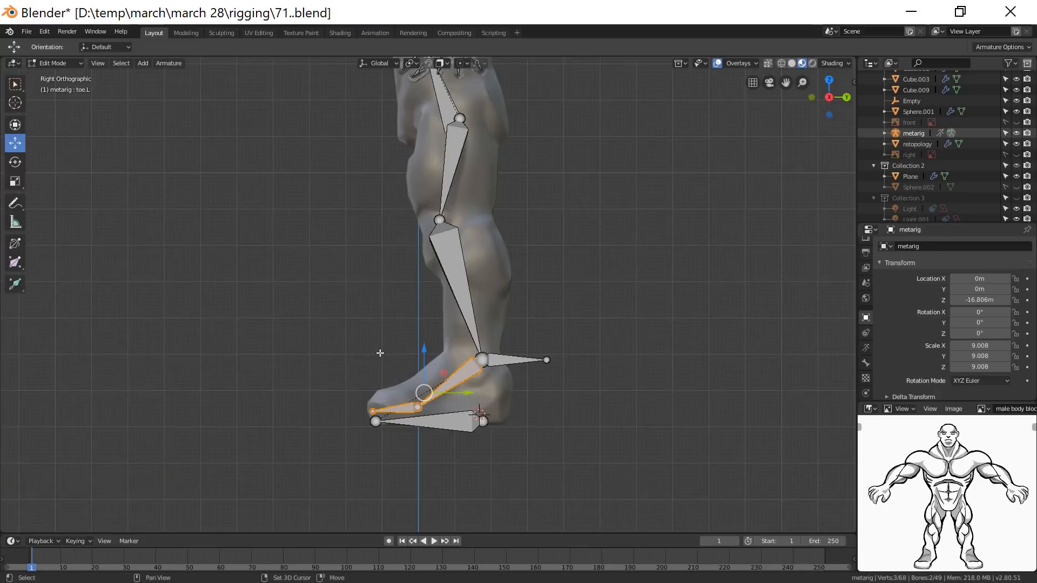
key(shift+d)
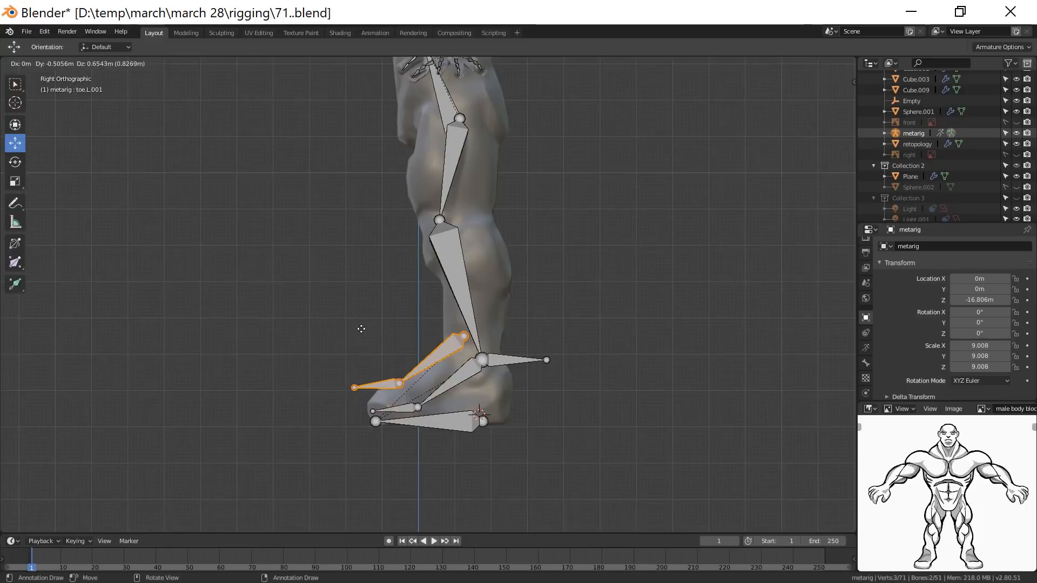
right_click(361, 328)
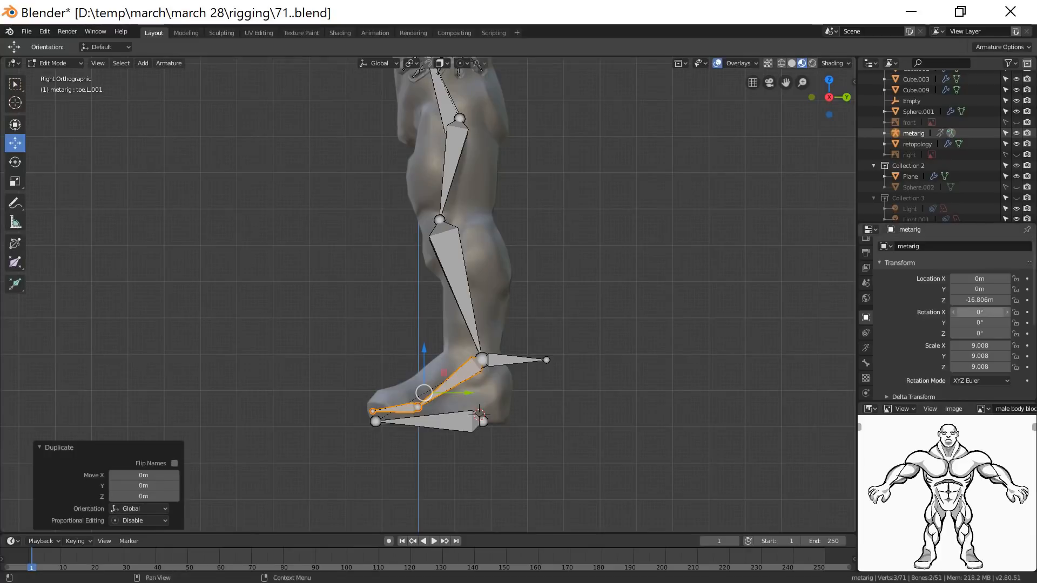
click(912, 135)
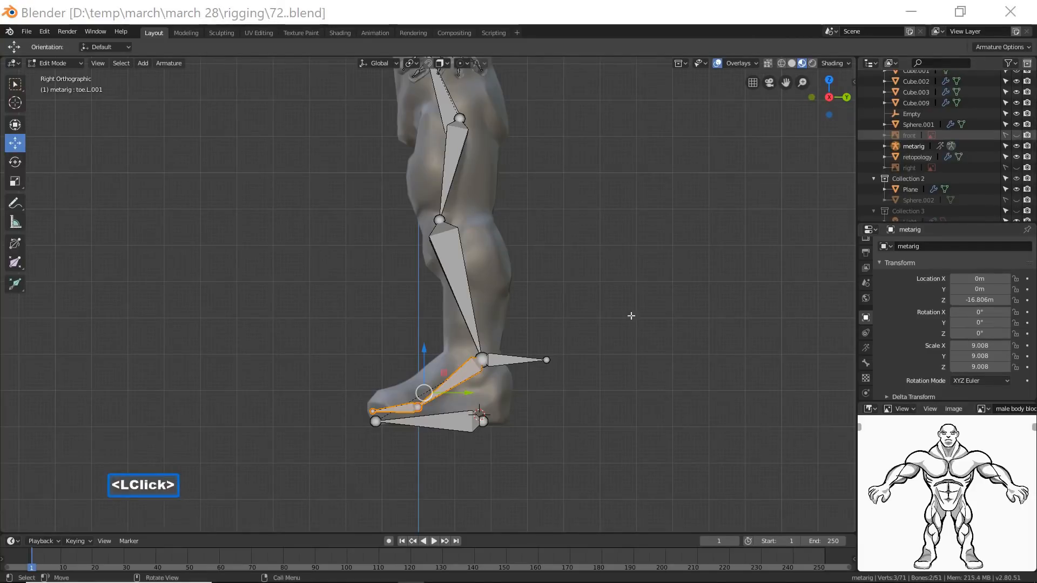
click(679, 16)
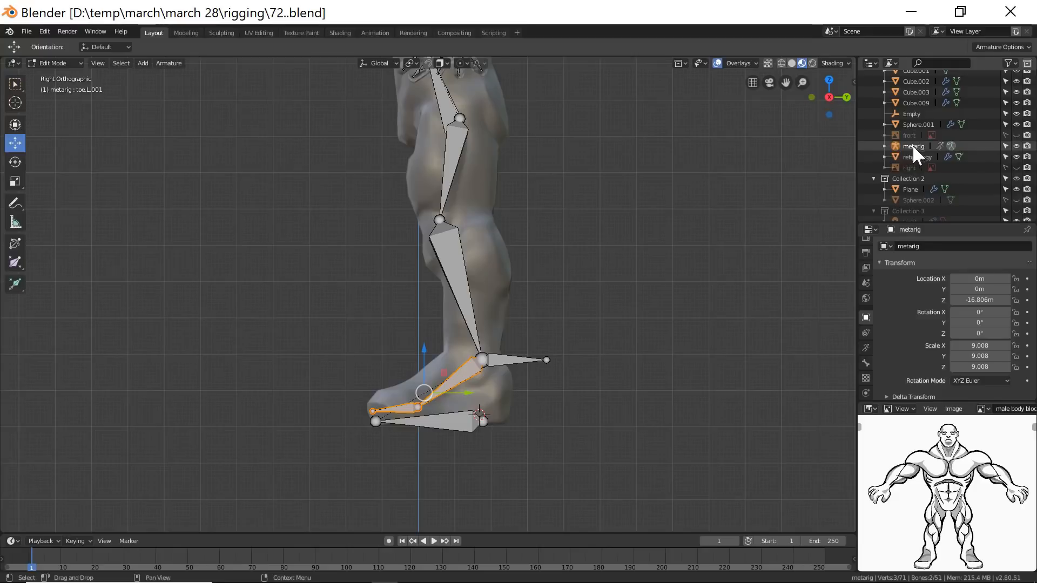
Expand the metarig armature's bone hierarchy to list the children of spine, thigh.L and Bone.
click(884, 146)
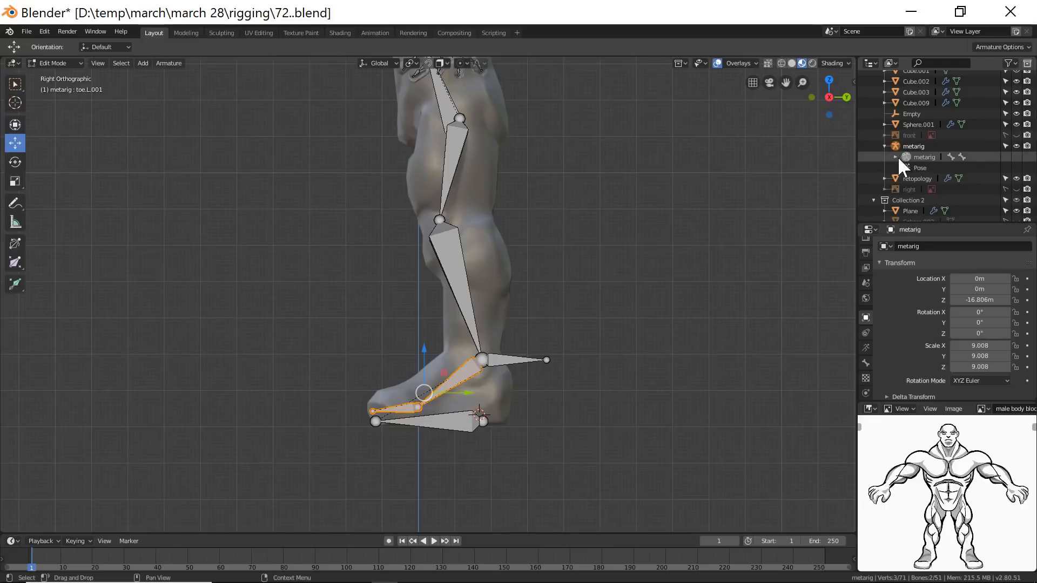
click(895, 155)
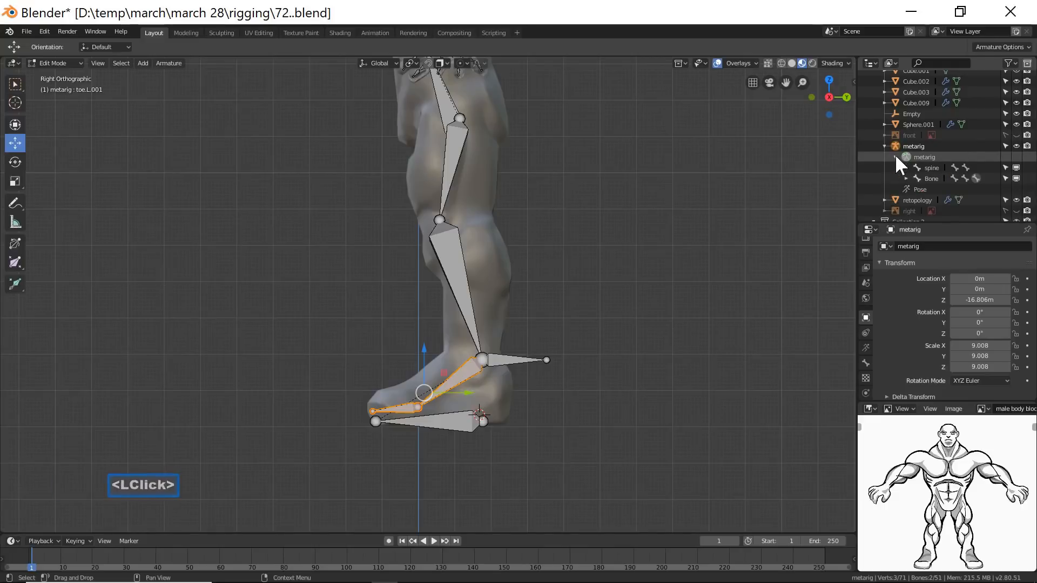
click(906, 165)
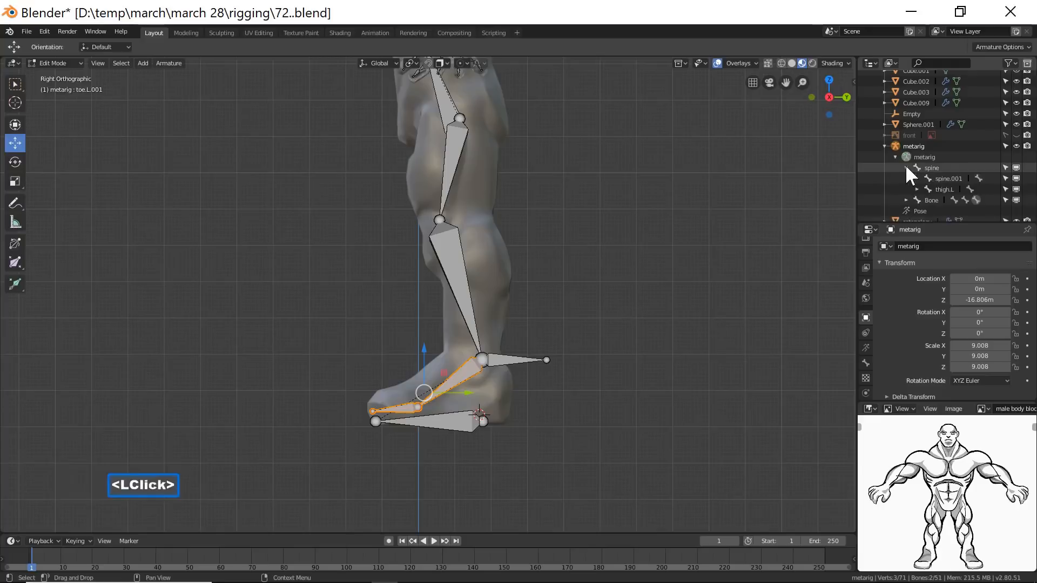
scroll(949, 183, down, 1)
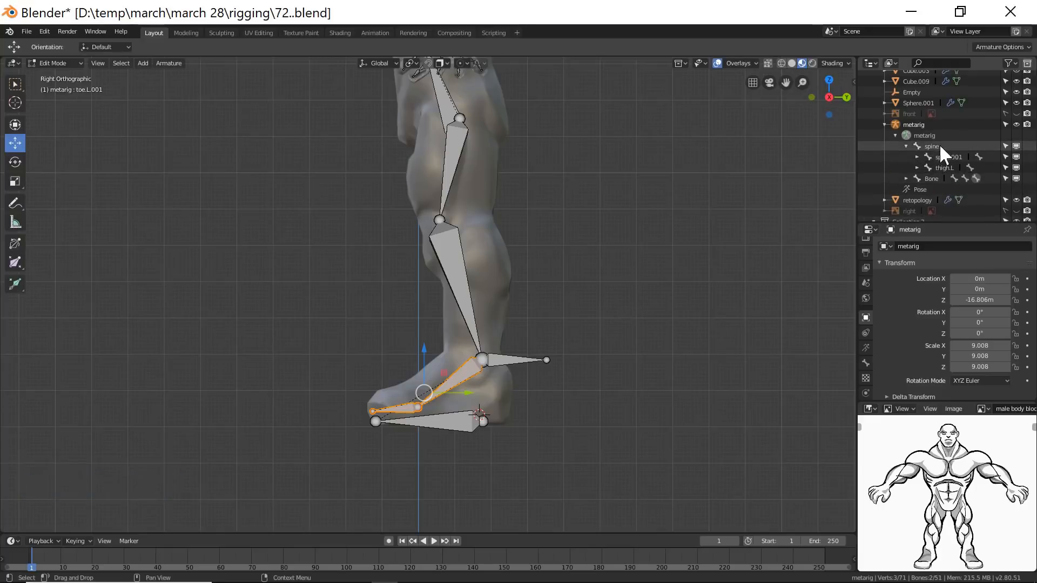
click(916, 168)
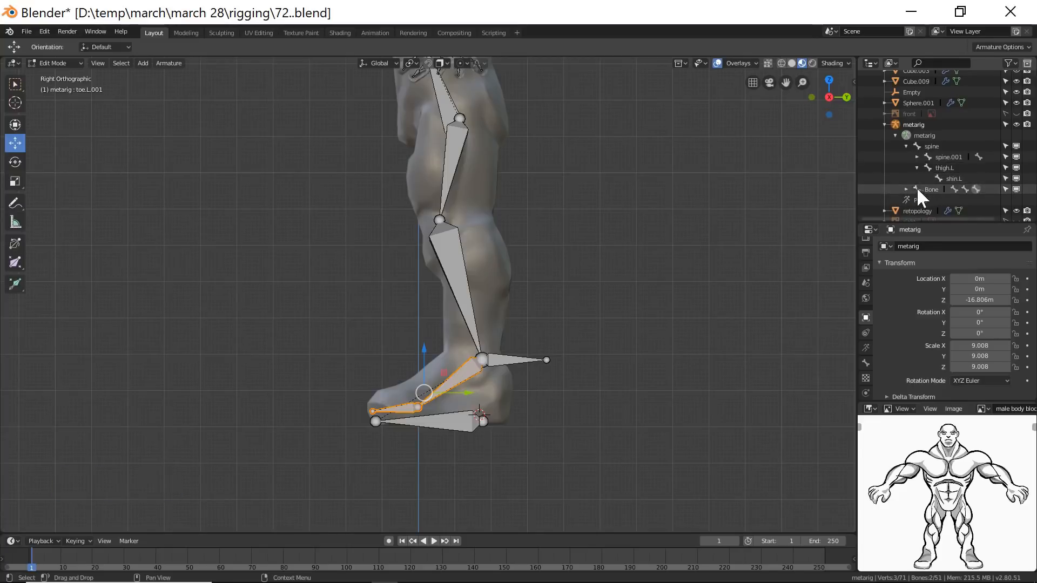
click(906, 189)
scroll(913, 184, down, 2)
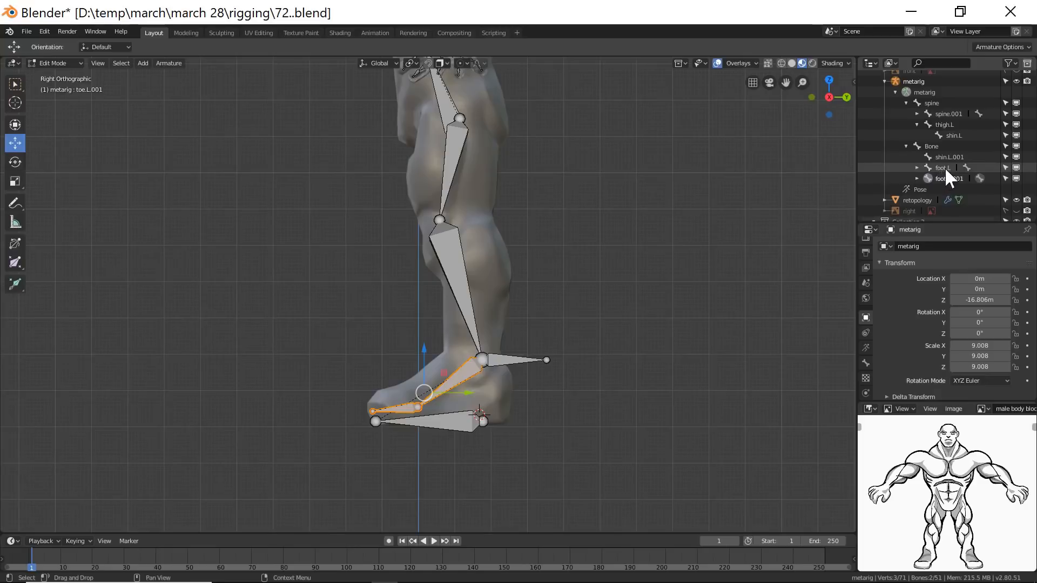
Rename the duplicated foot bone foot.L.001 to foot_roll.l.
click(941, 176)
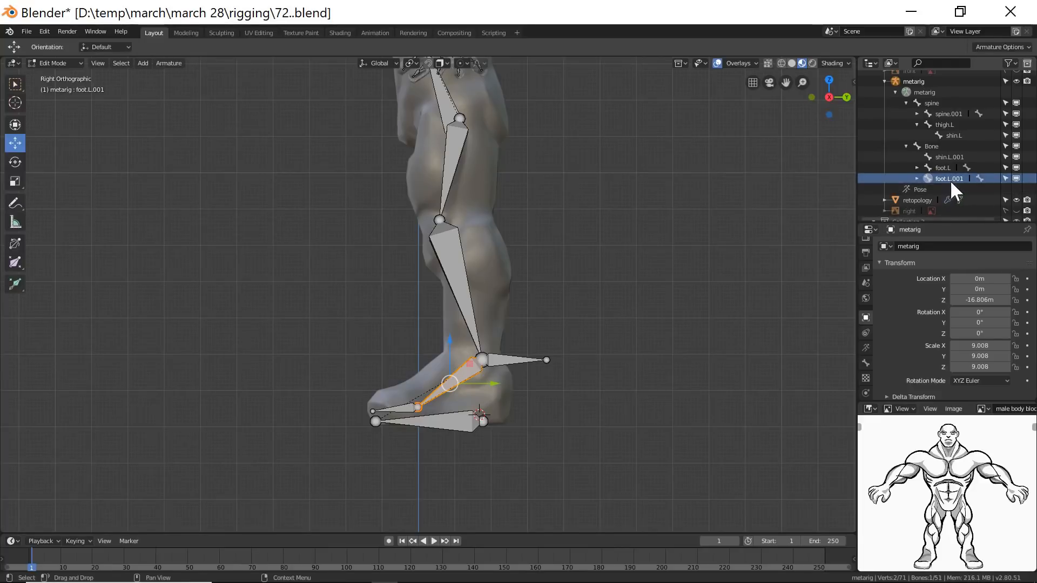
click(952, 177)
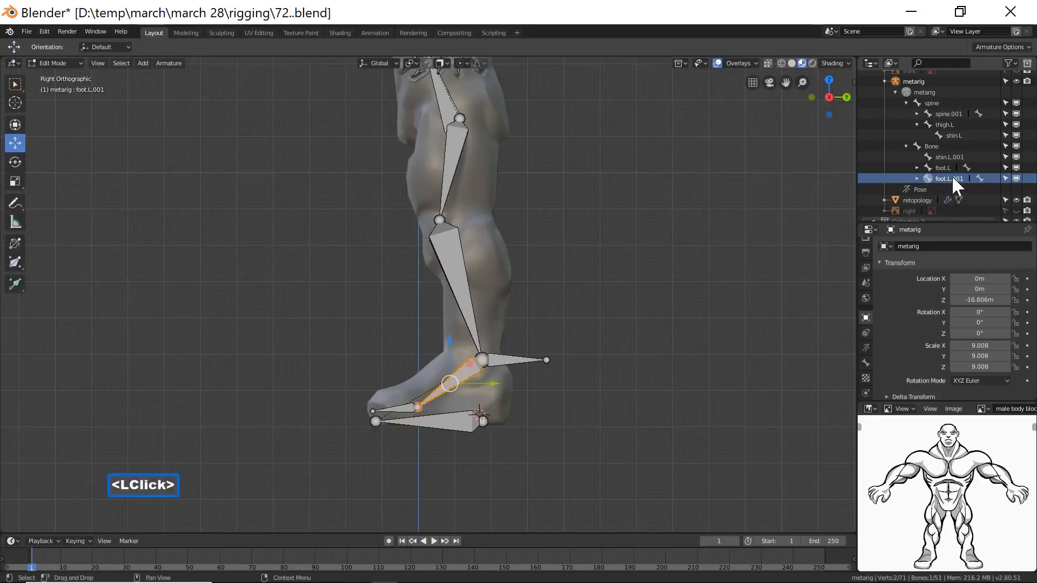
double_click(952, 178)
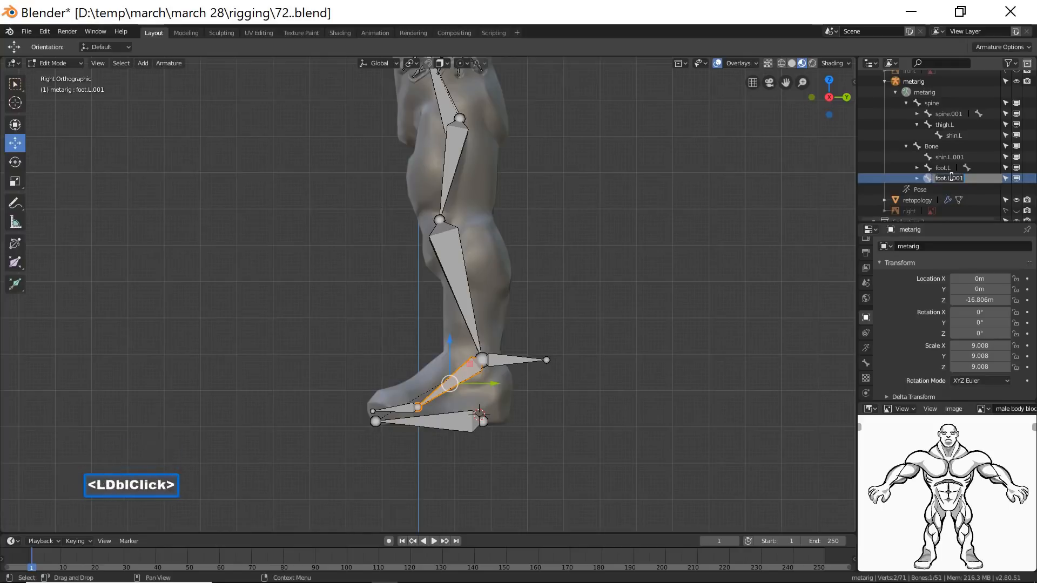
key(BackSpace)
text(fo)
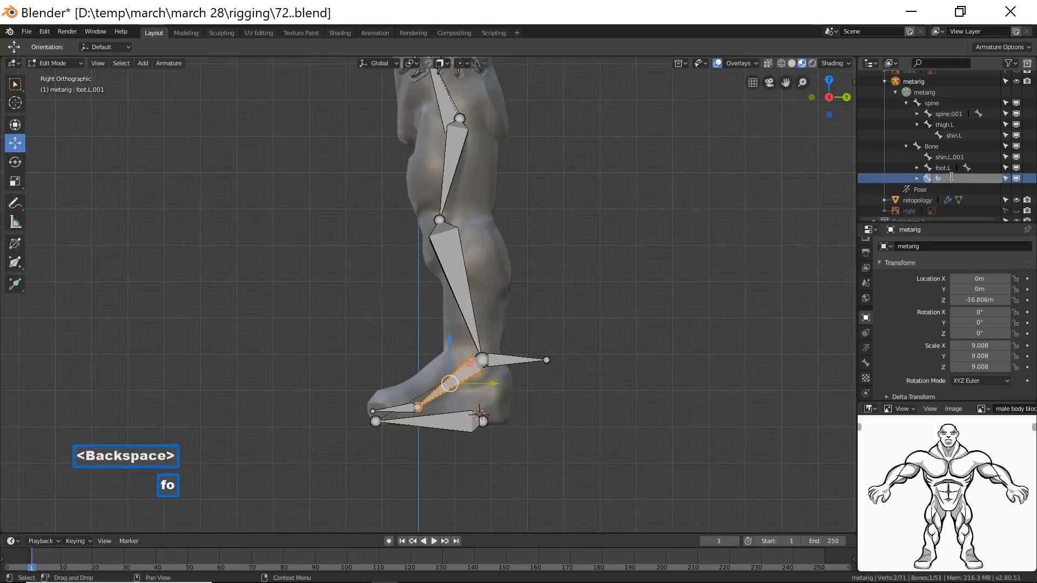
text(ot_roll.L)
key(Return)
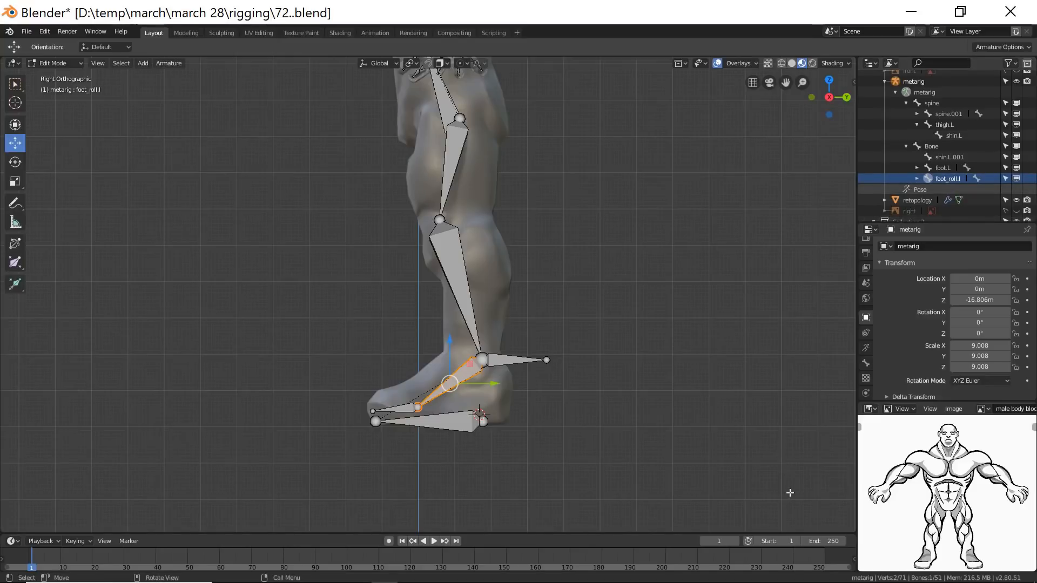
Rename the duplicated toe bone toe.L.001 to toe_control.l, saving the file as incremental versions 73 to 75.
key(ctrl+alt+s)
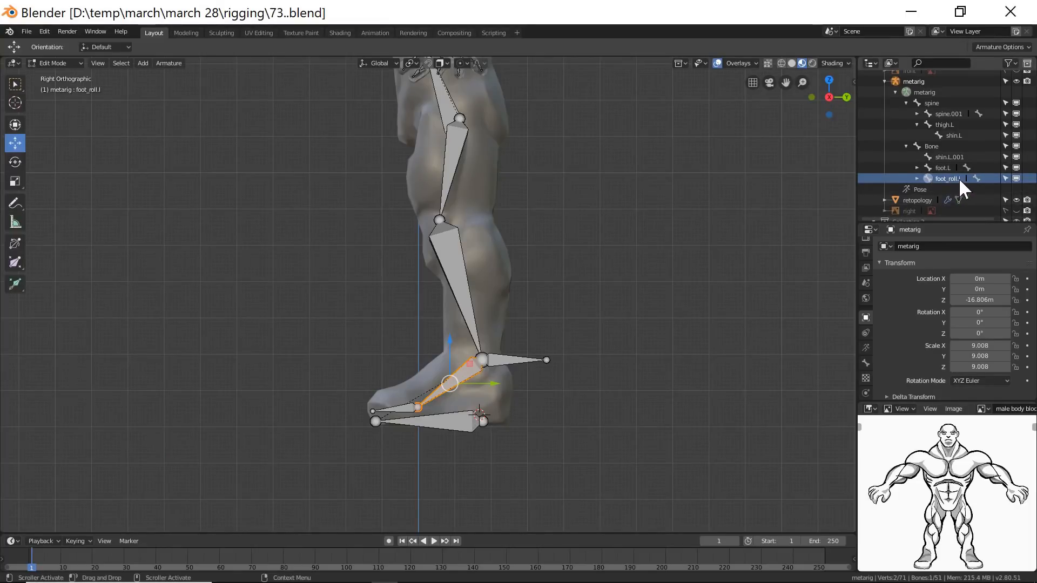
click(917, 178)
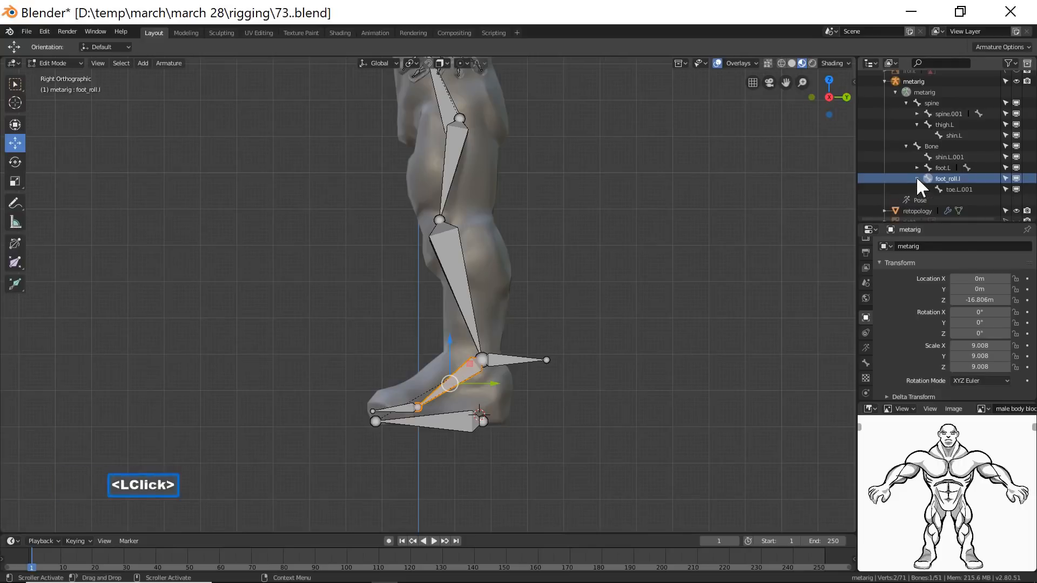
double_click(951, 188)
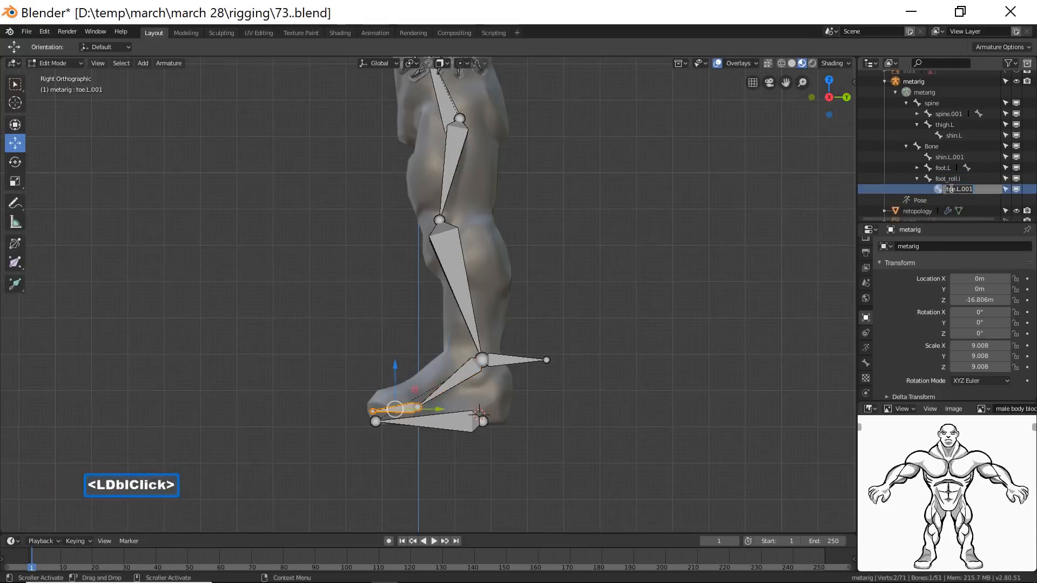
text(toe_control)
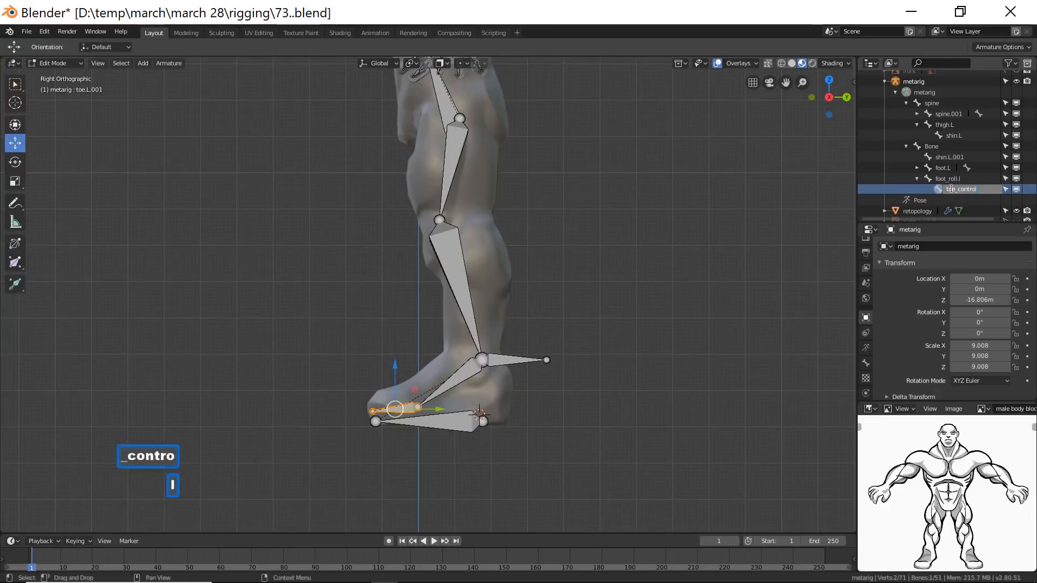
text(.l)
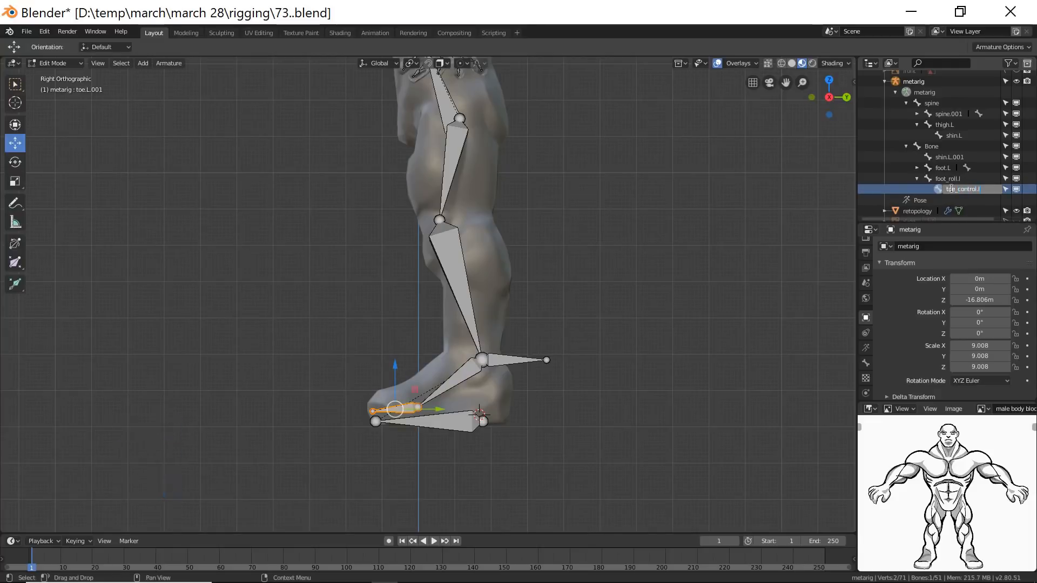
key(Return)
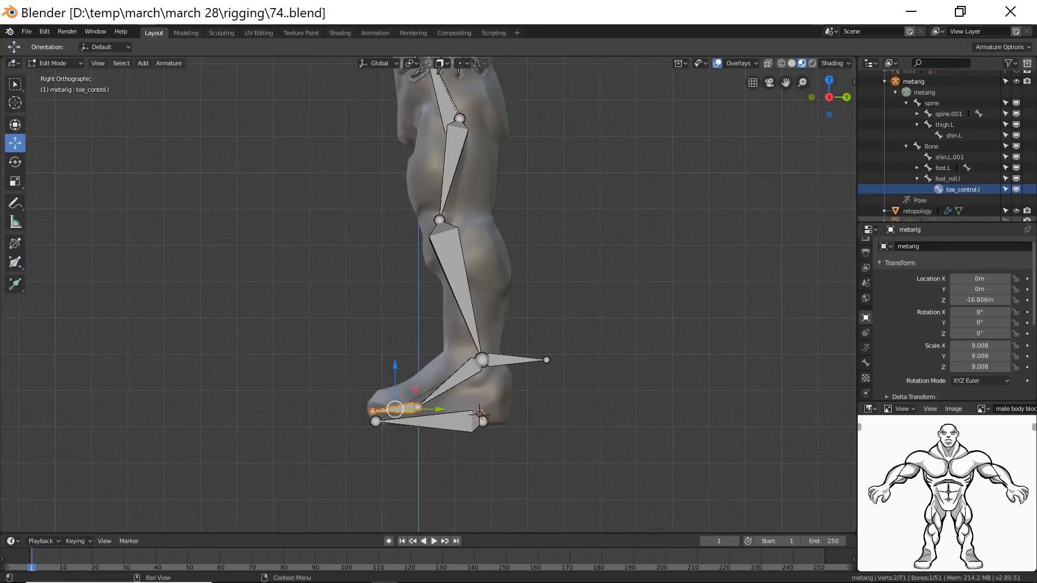
key(ctrl+alt+s)
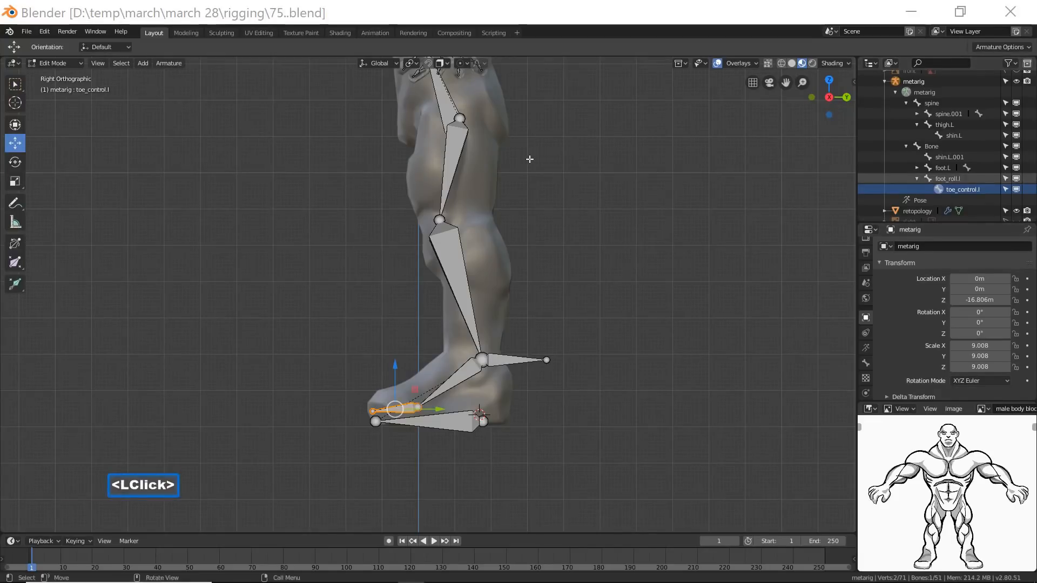
click(621, 23)
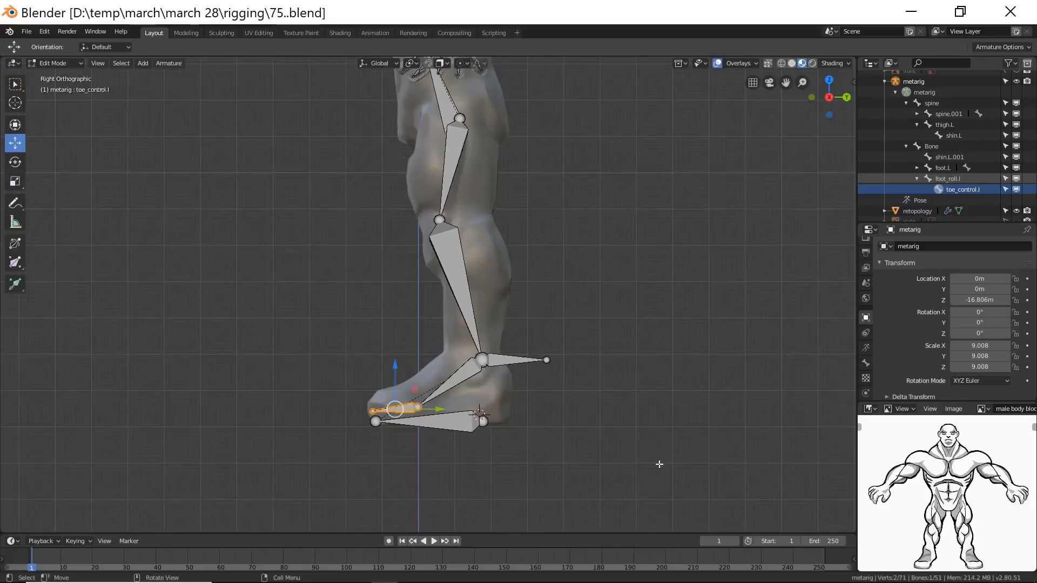
Rotate the foot_roll.l bone 18.7° in Pose Mode, return to Edit Mode and save the file as version 76.
click(964, 176)
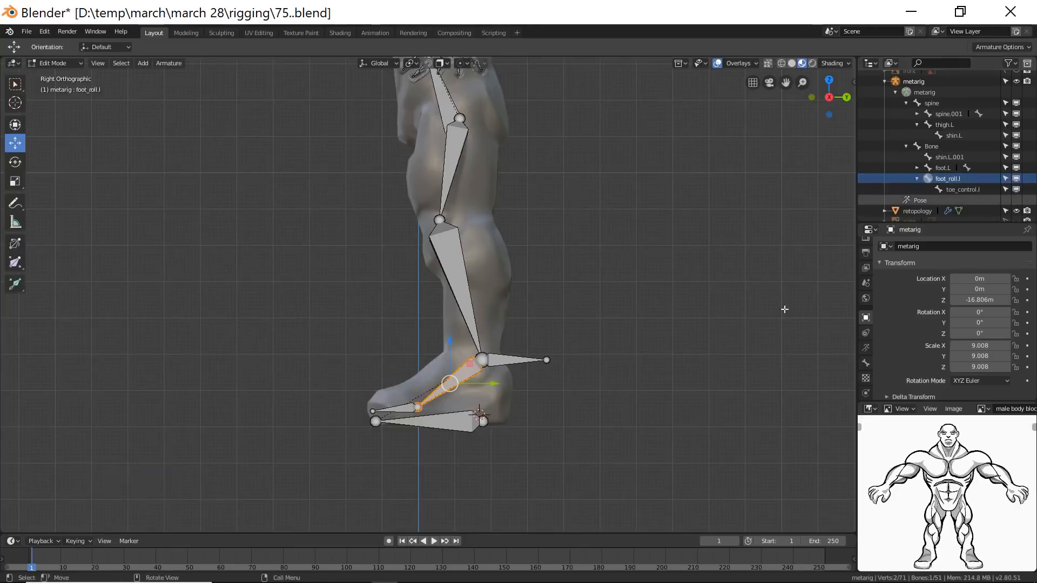
click(80, 64)
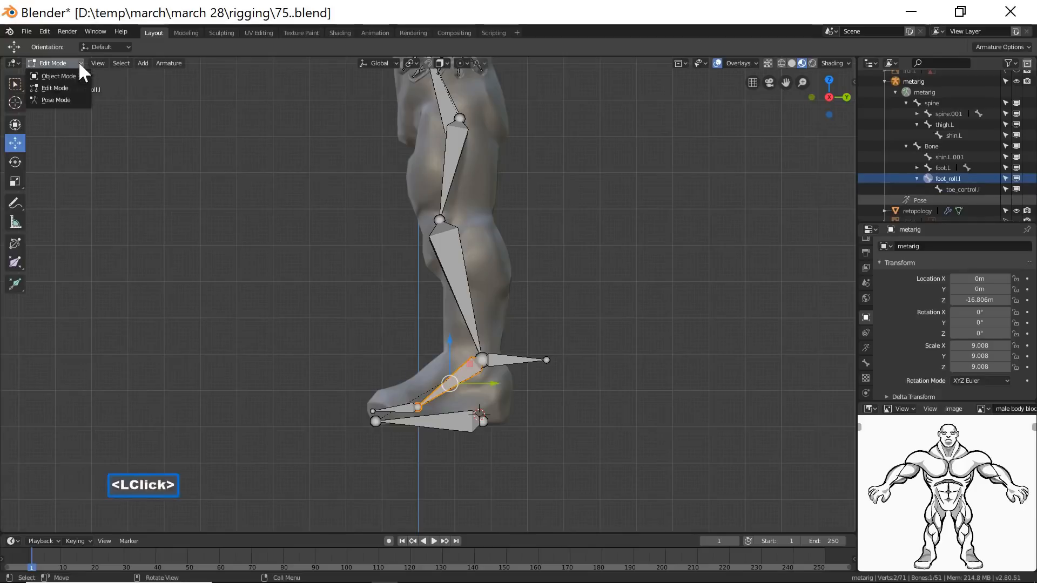
click(71, 97)
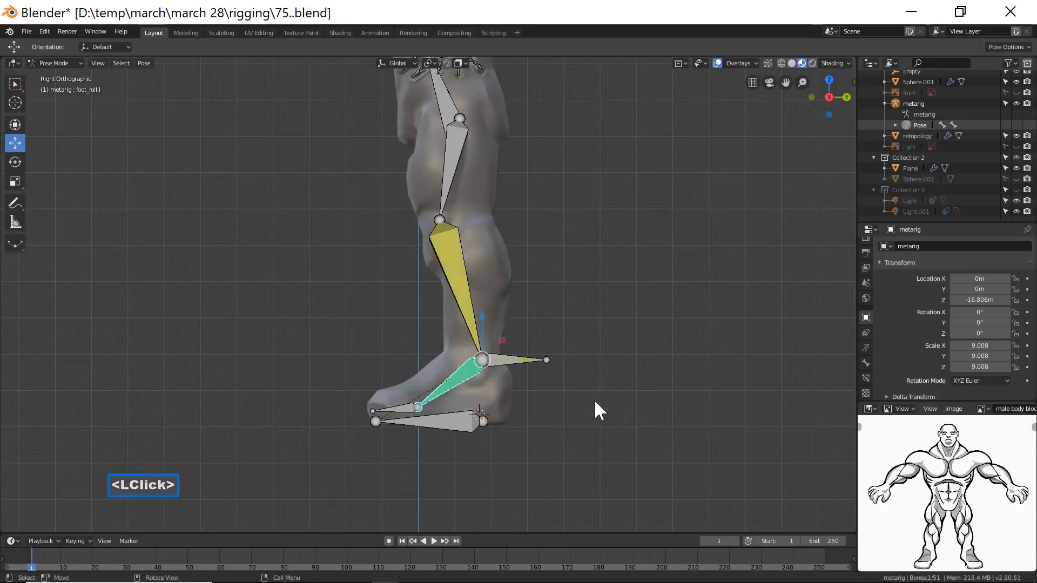
key(r)
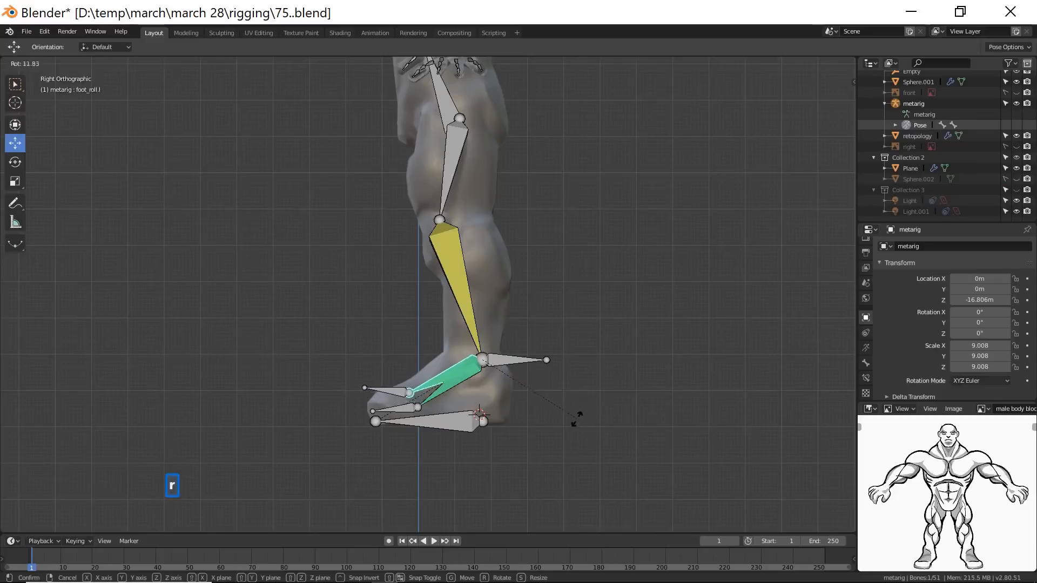
click(568, 432)
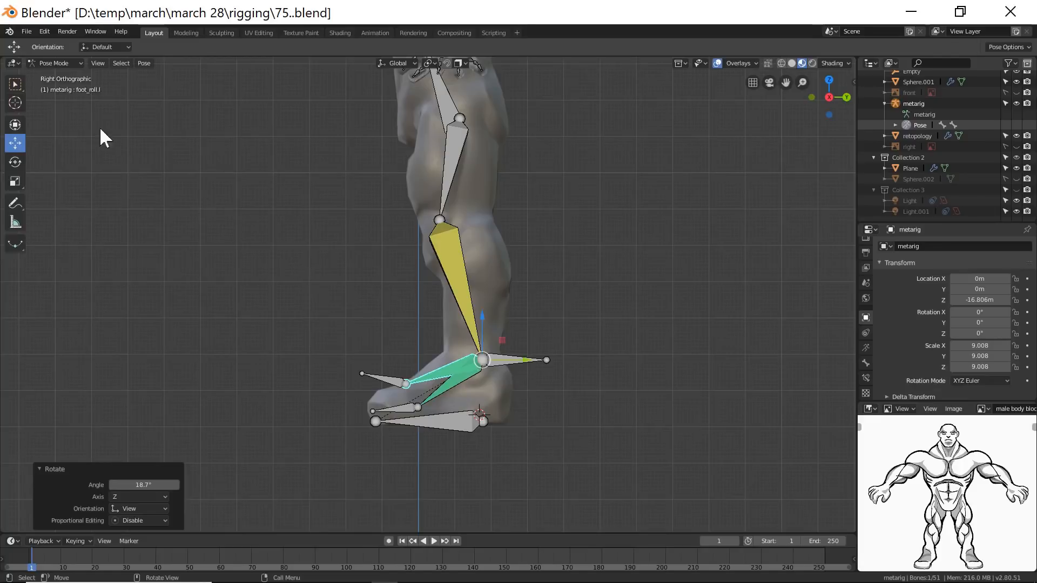
click(81, 62)
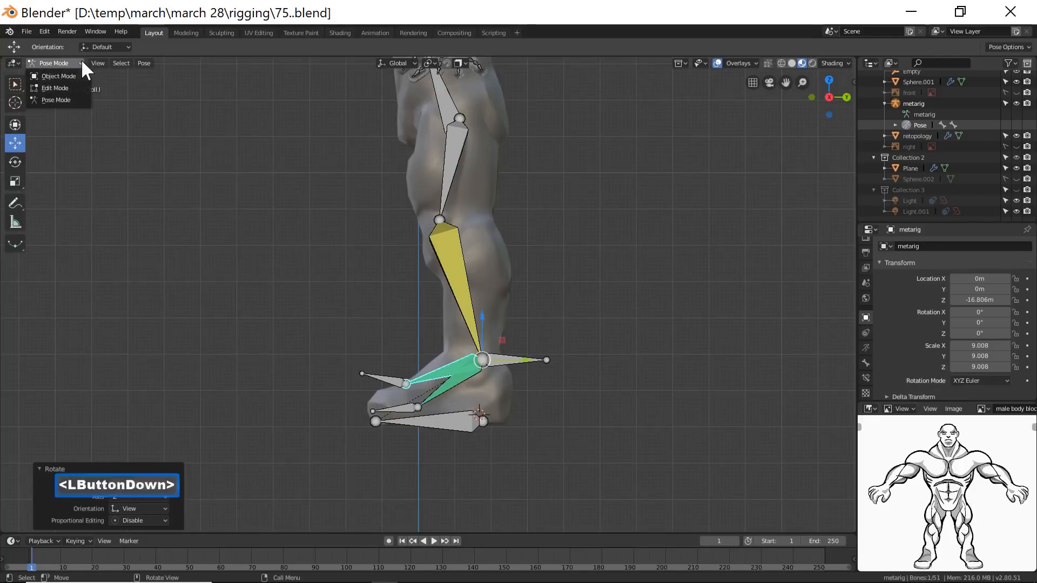
click(63, 83)
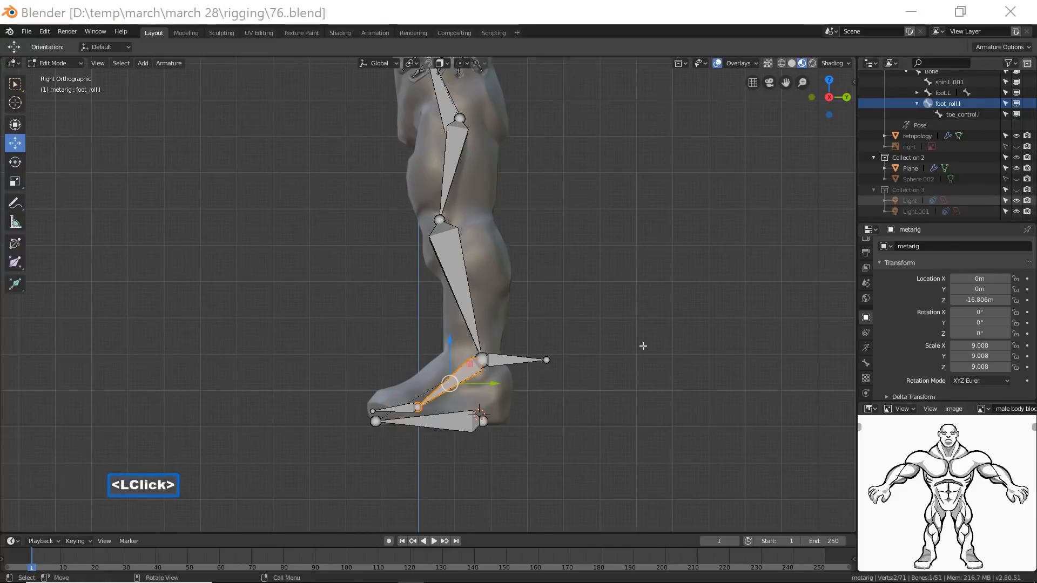
click(705, 20)
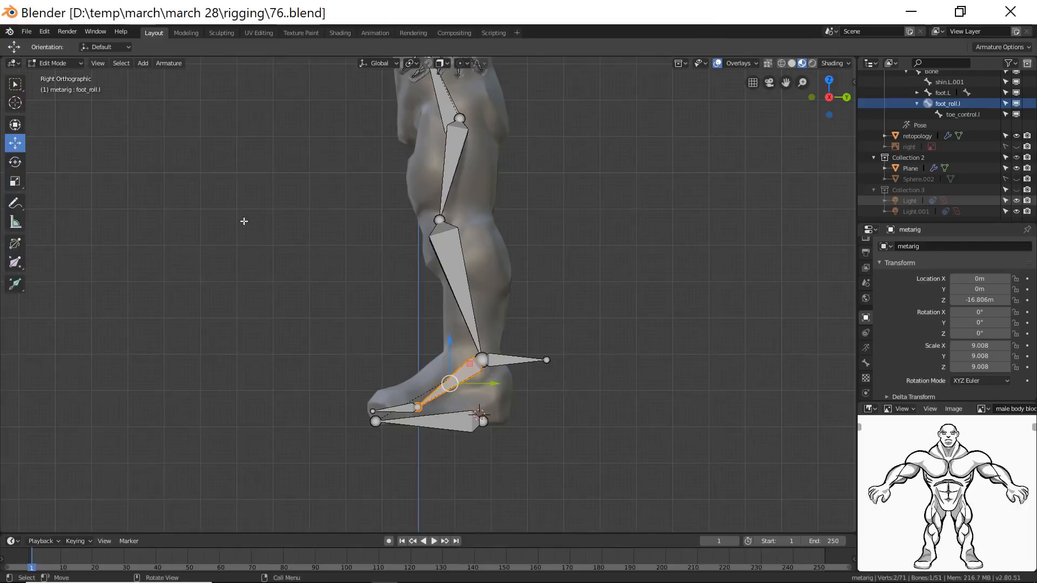
In Pose Mode, delete the Copy Location constraint from the foot_roll.l bone and save the file as version 77.
click(81, 63)
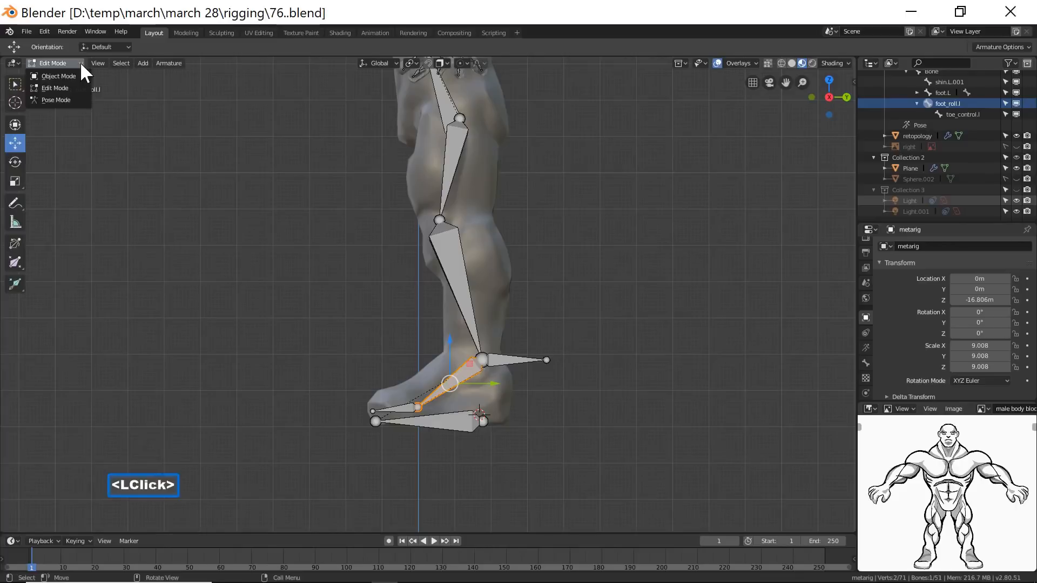
click(74, 99)
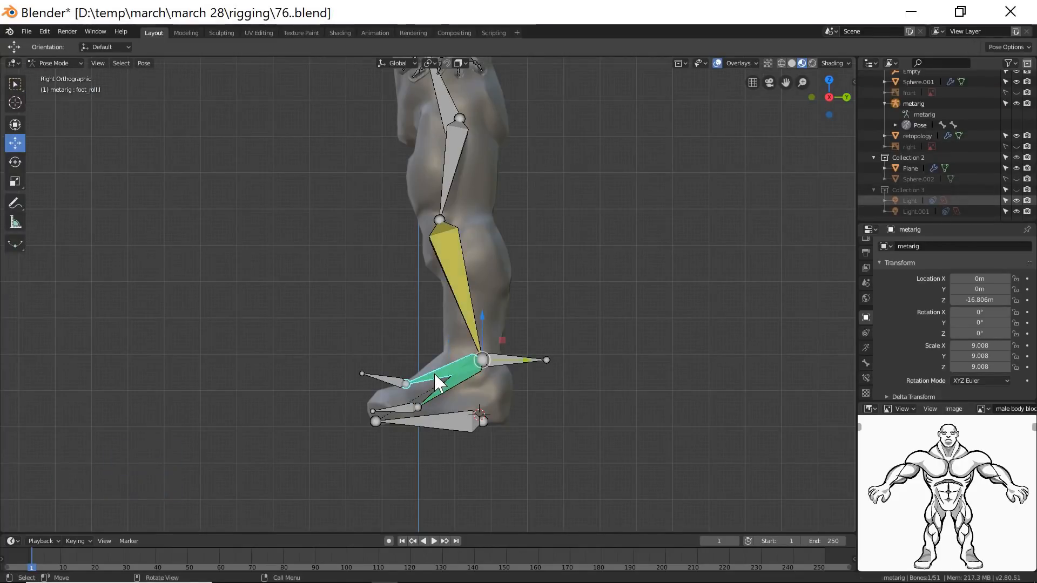
click(866, 377)
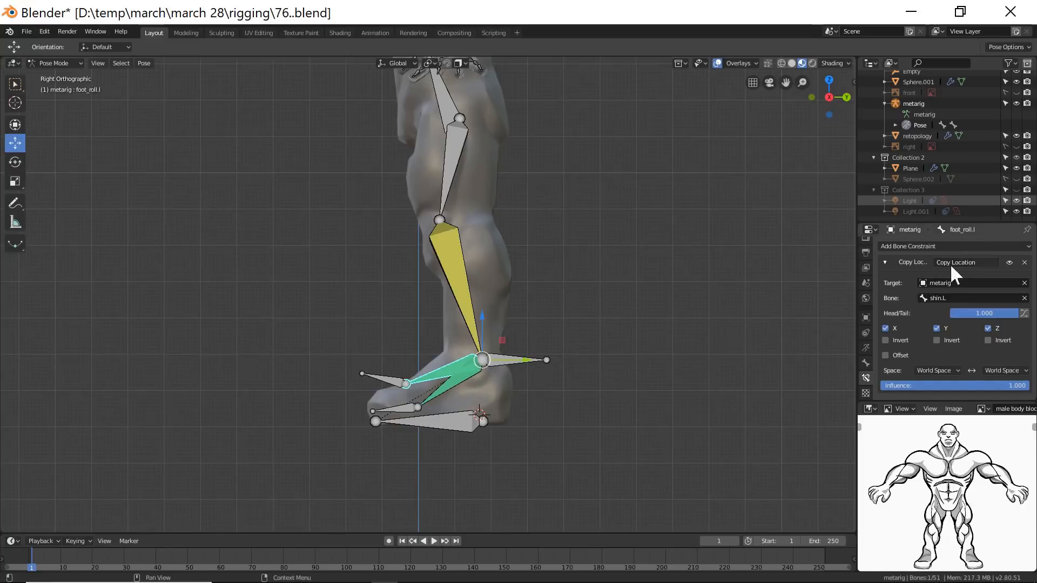
click(1024, 262)
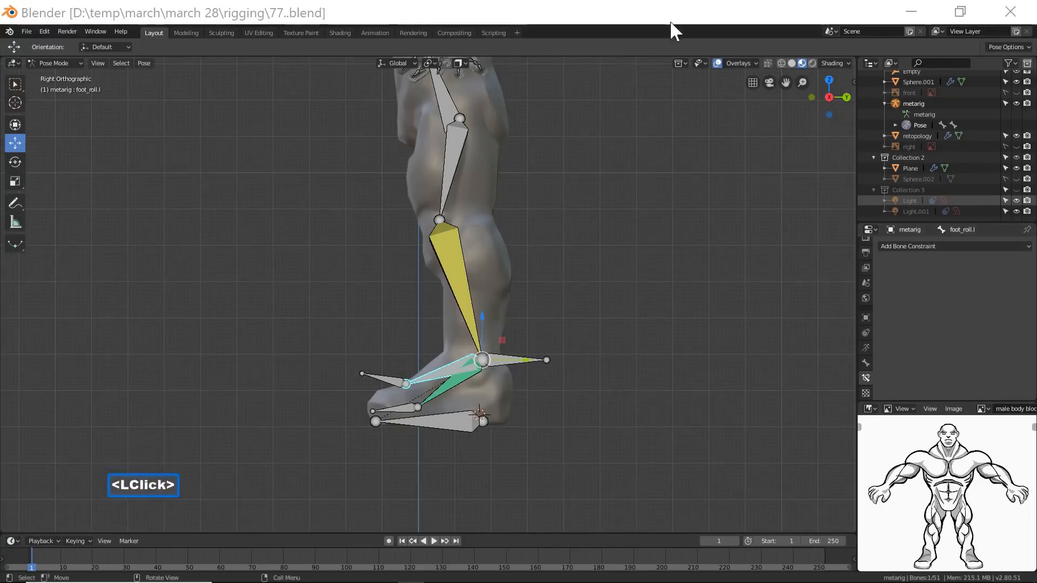
click(670, 17)
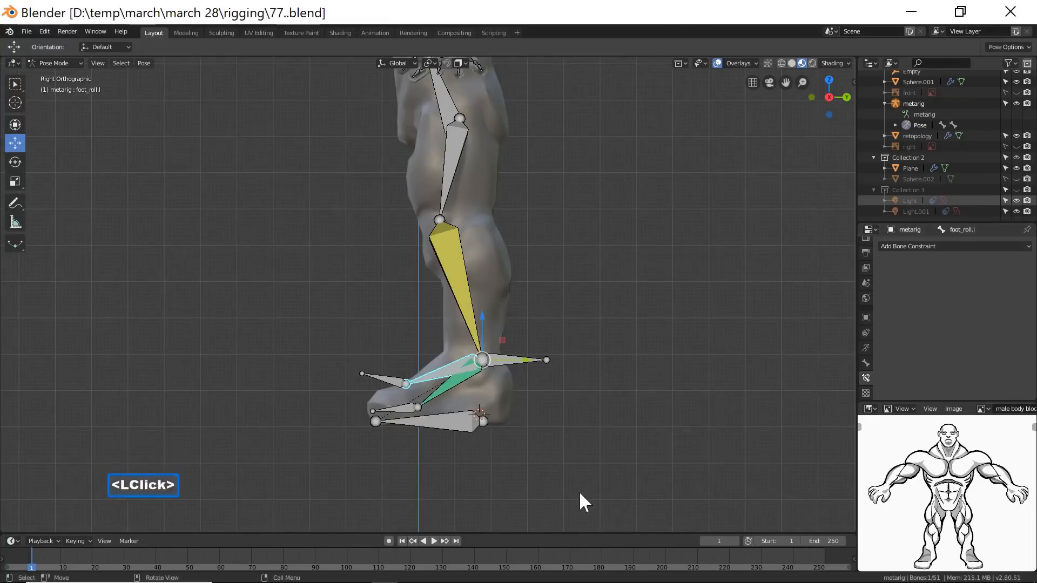
In Edit Mode, parent toe_control.l to the foot control bone with Keep Offset, save as version 78, and deselect the bones.
click(262, 447)
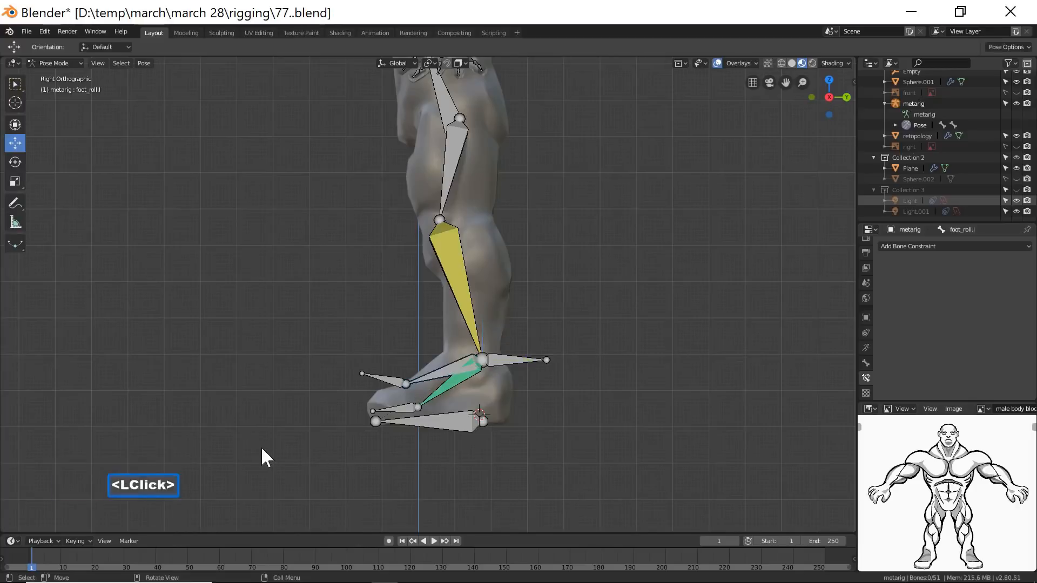
click(387, 377)
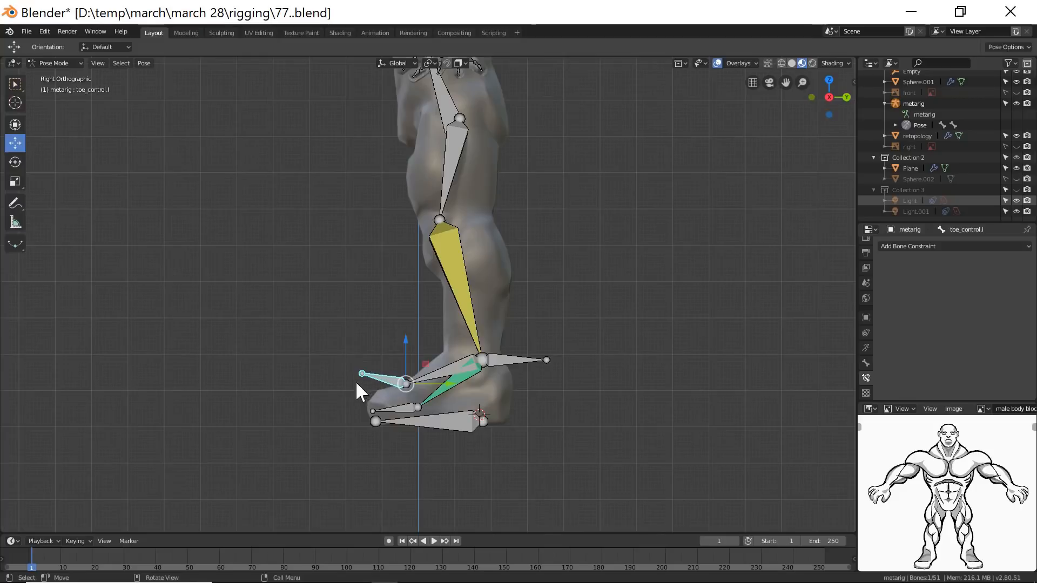
click(78, 61)
click(74, 90)
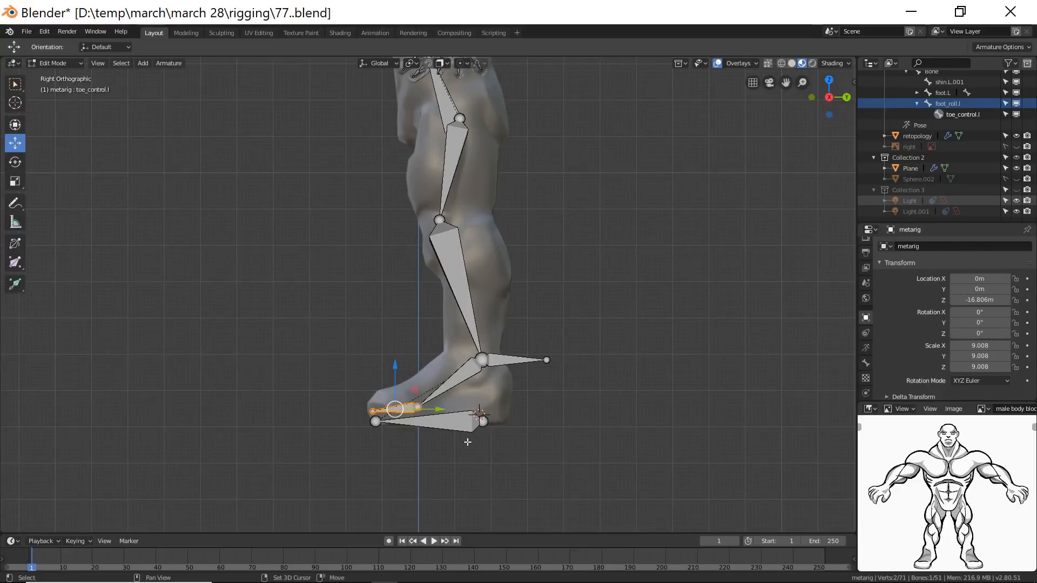
shift+click(456, 425)
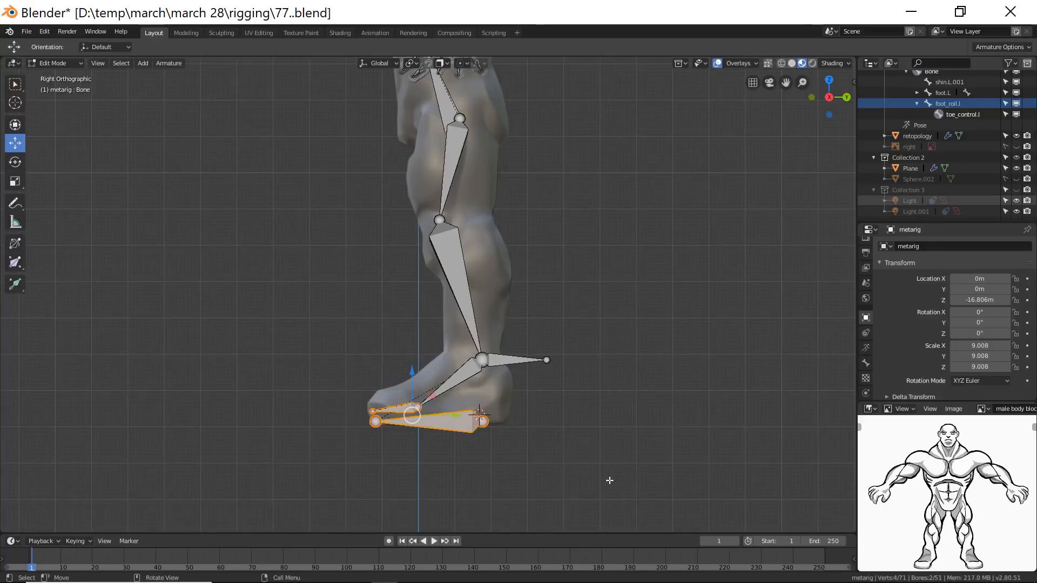
key(ctrl)
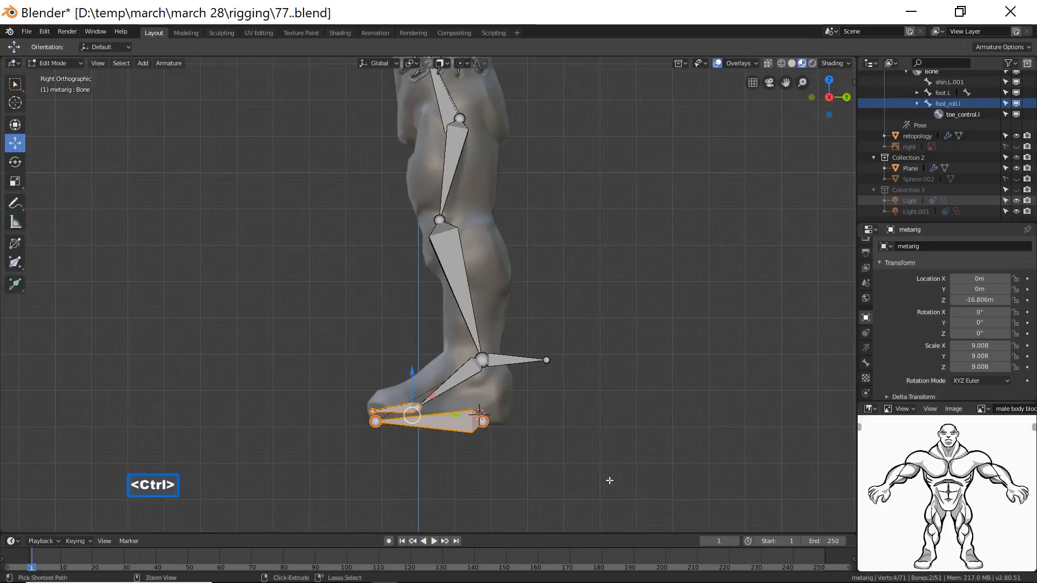
key(ctrl+p)
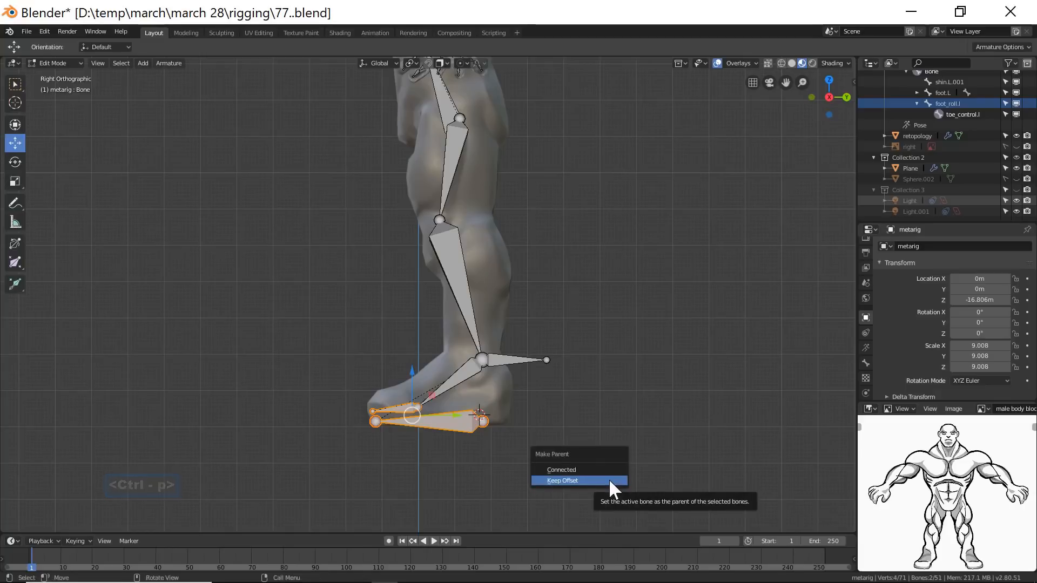
click(537, 479)
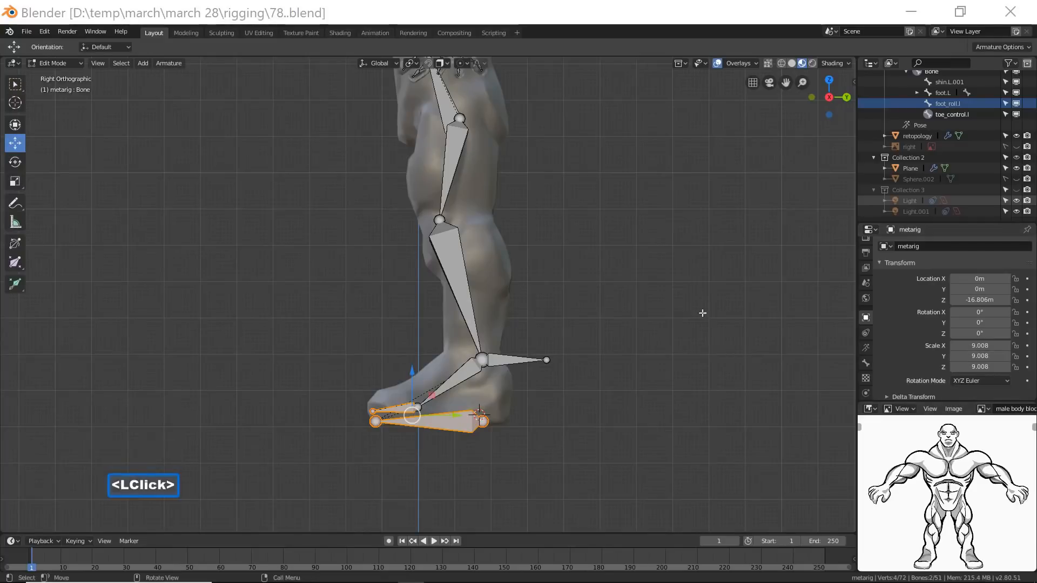
click(700, 20)
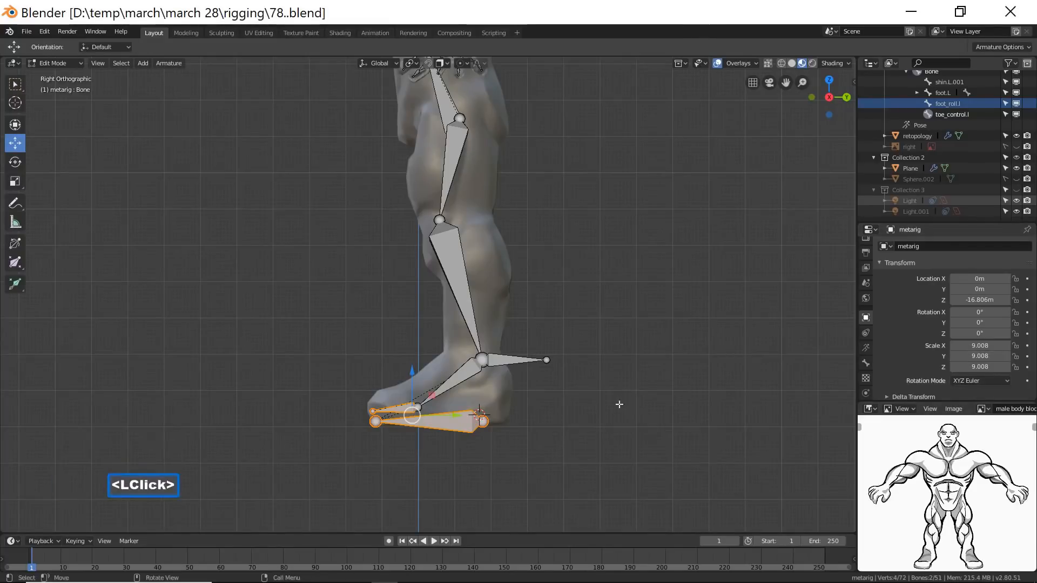
click(589, 480)
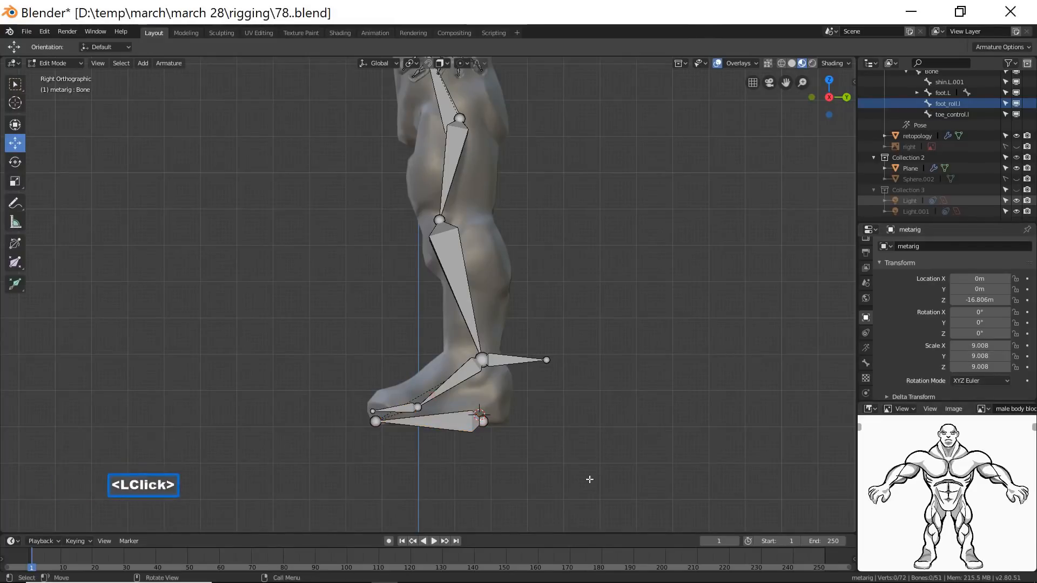
Pick the foot_roll.l bone in Pose Mode, rotate it 180° in Edit Mode and save the file as version 79.
click(81, 64)
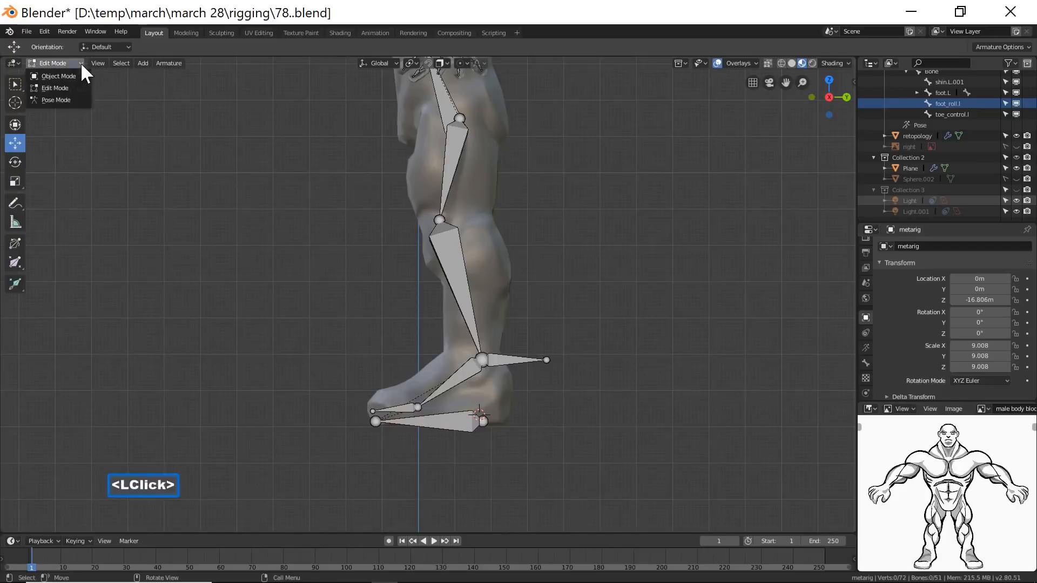
click(81, 102)
click(430, 376)
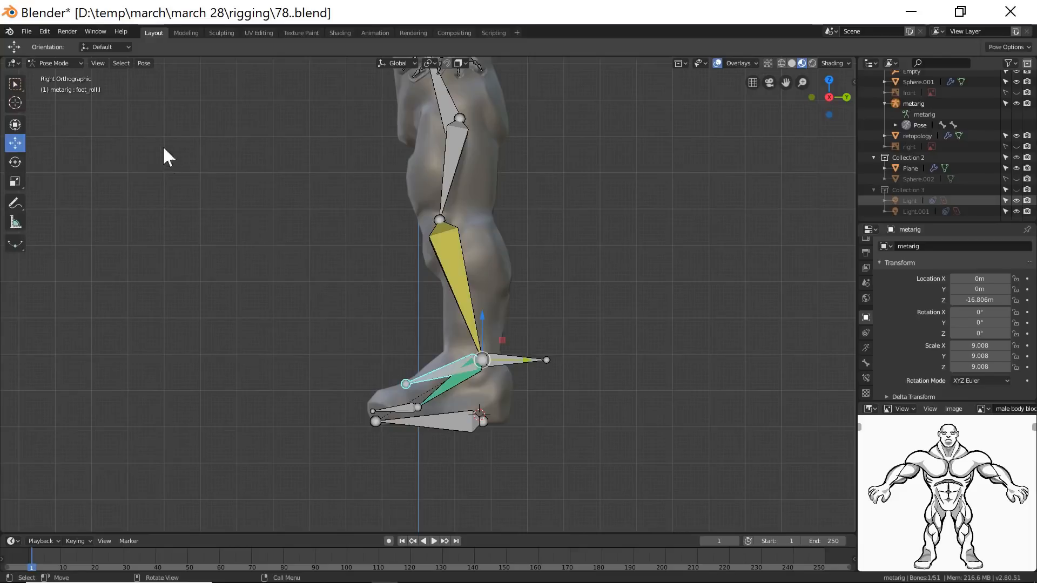
click(79, 63)
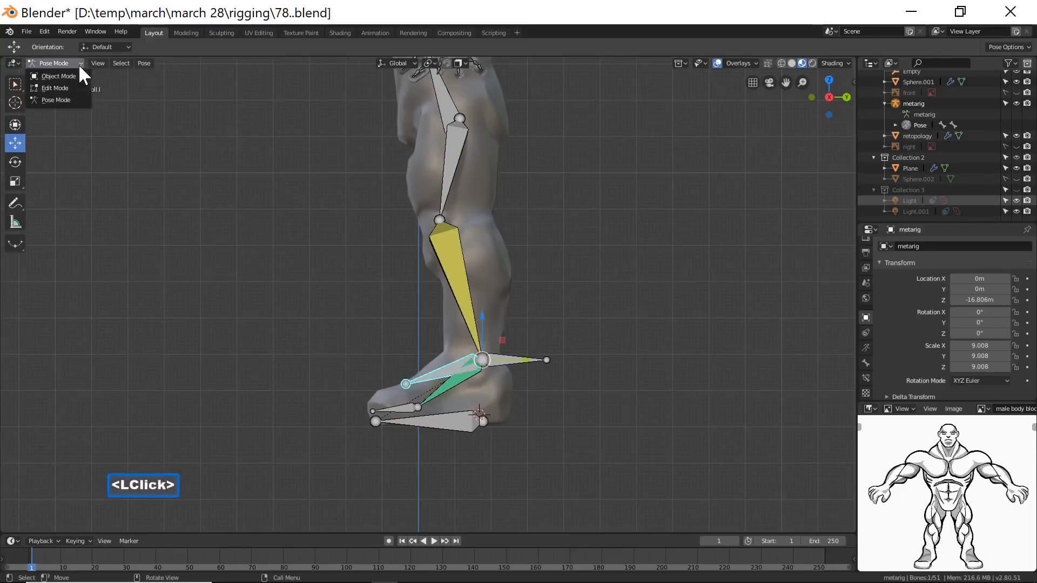
click(77, 87)
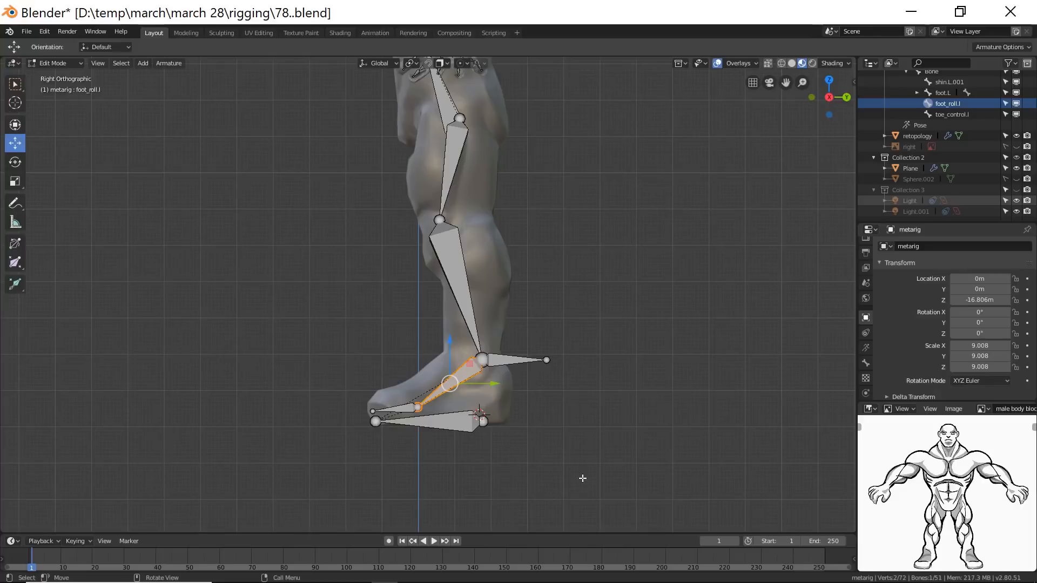
text(r180)
key(Return)
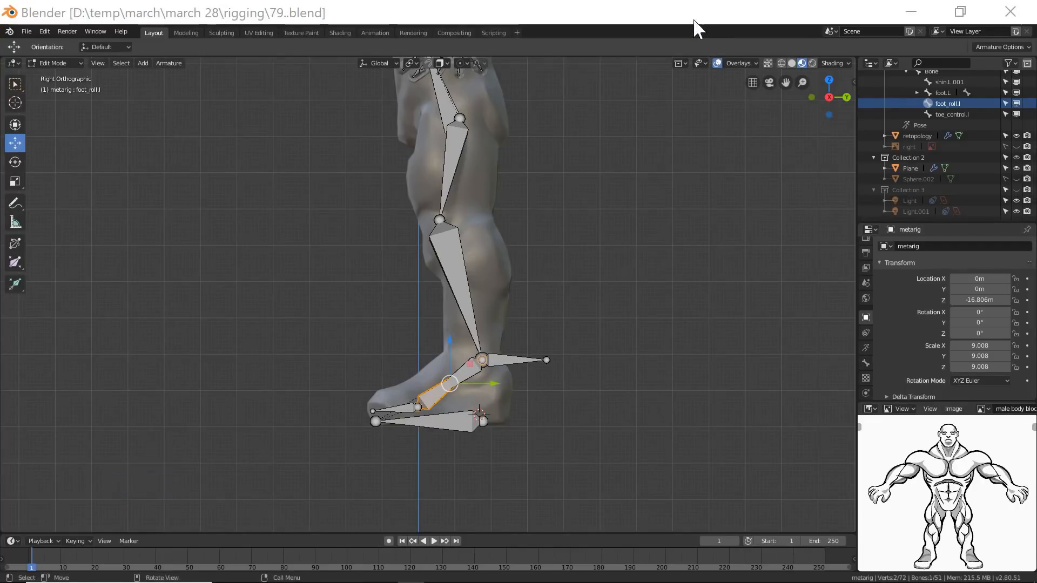
Parent the shin.L.001 bone behind the ankle to foot_roll.l as Connected and save the file as version 80.
click(687, 52)
click(556, 488)
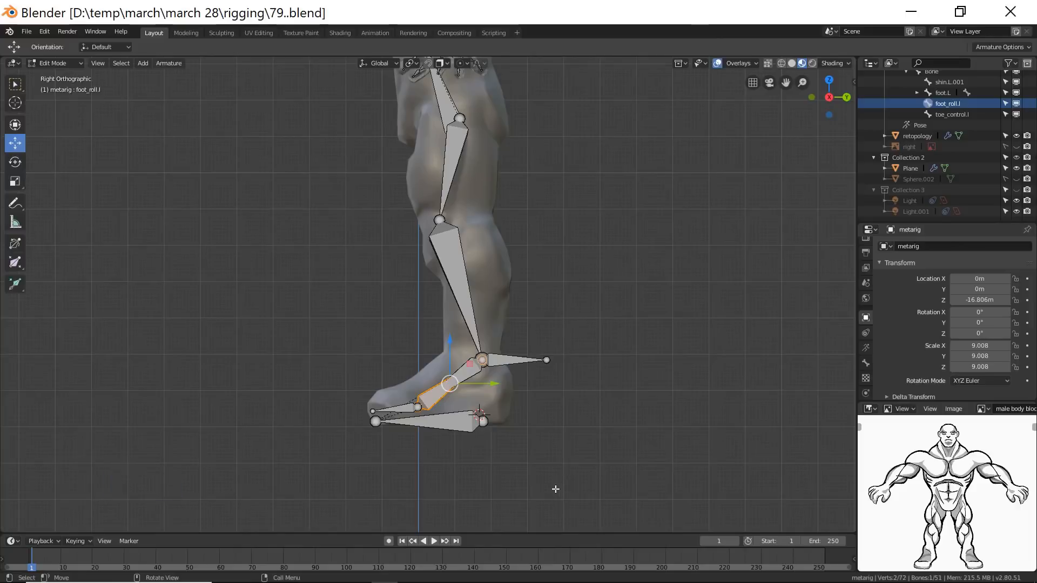
click(512, 361)
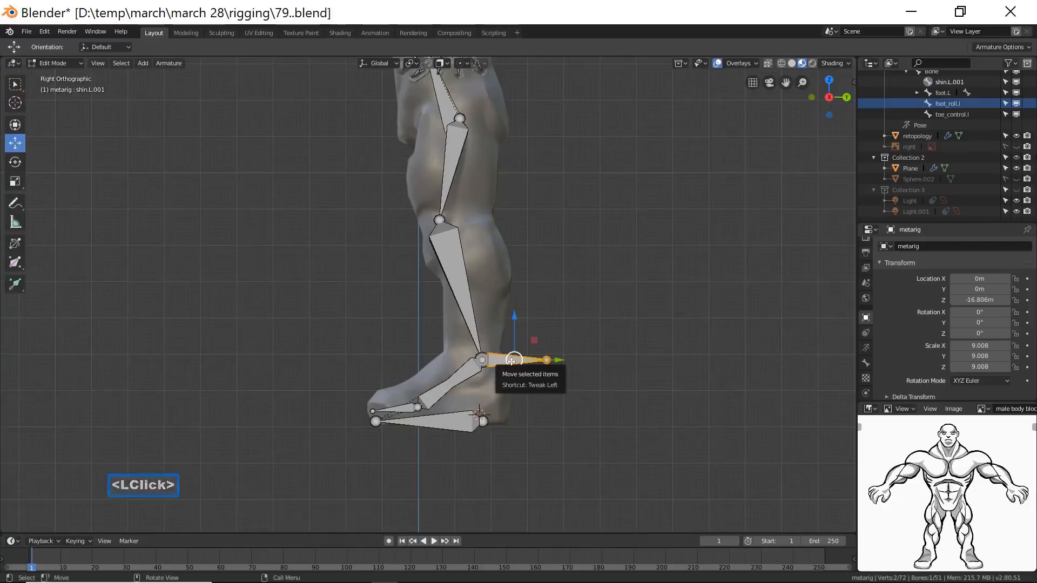
shift+click(428, 399)
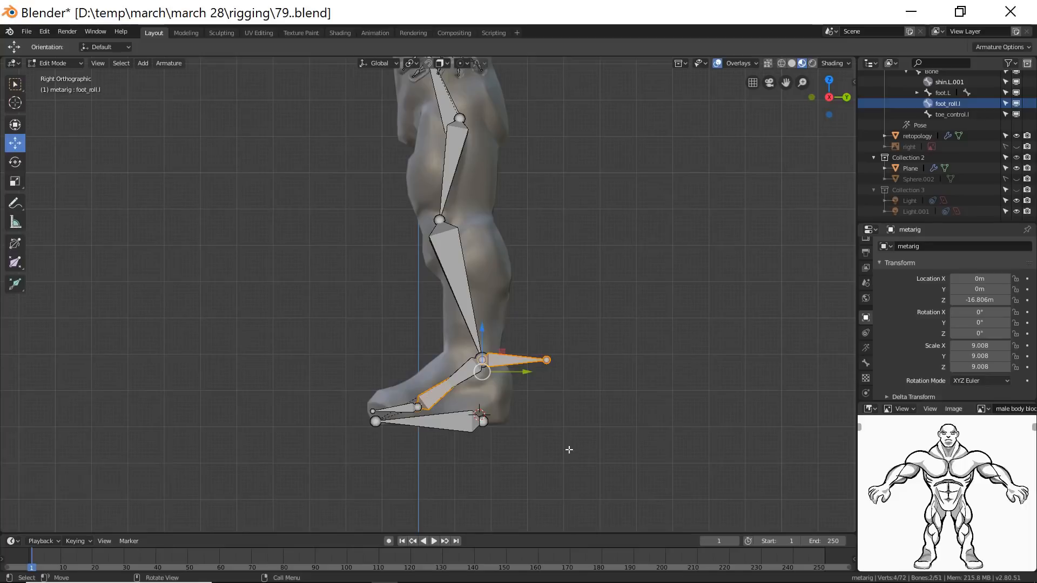
key(ctrl)
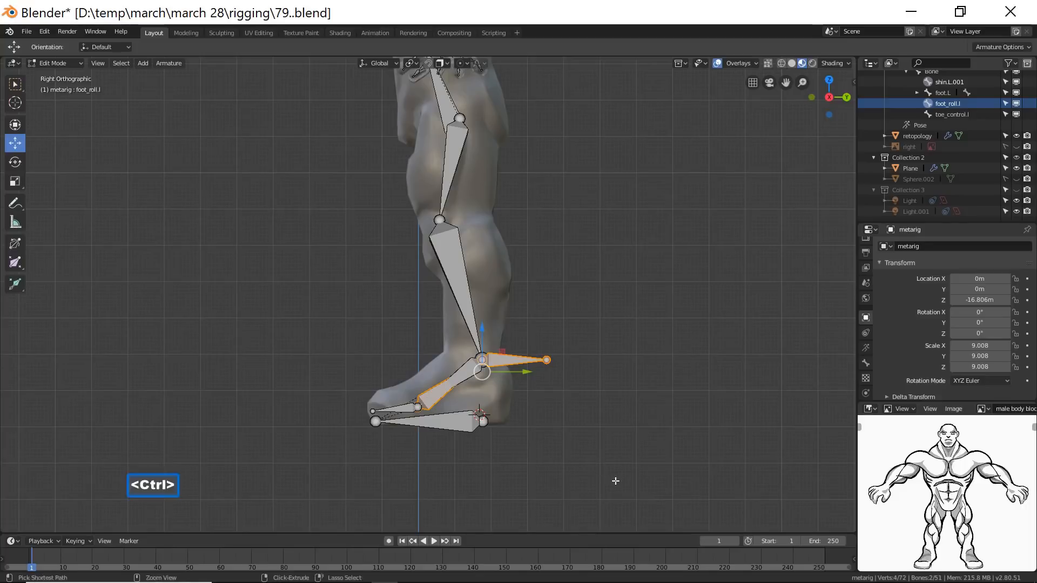
key(ctrl+p)
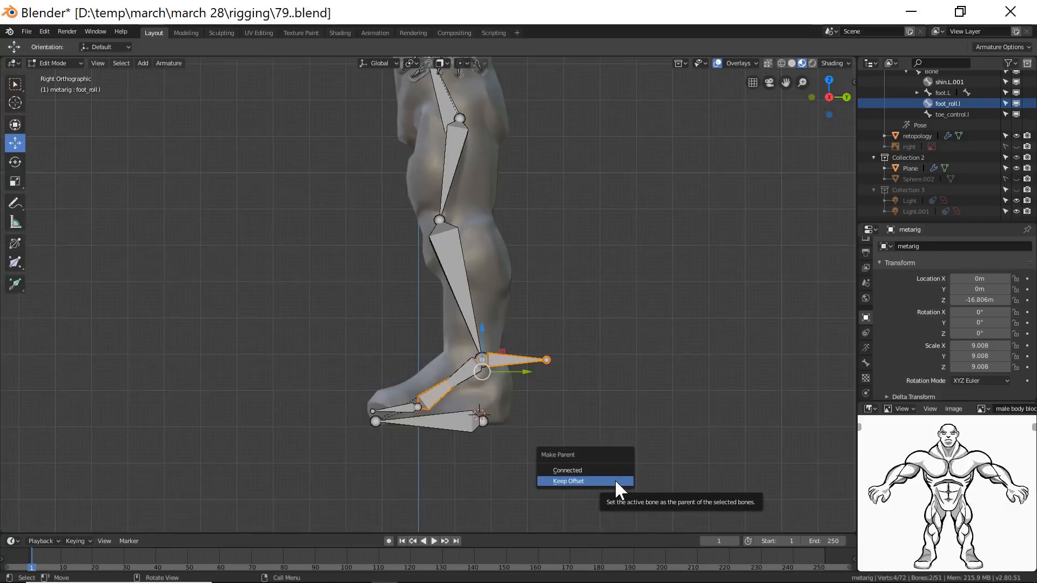
click(542, 469)
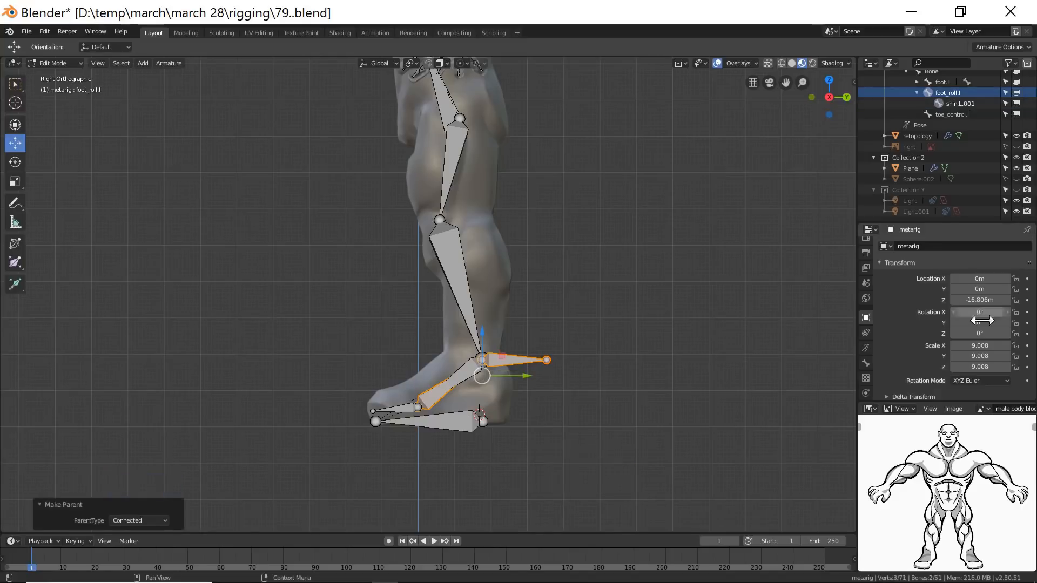
click(734, 344)
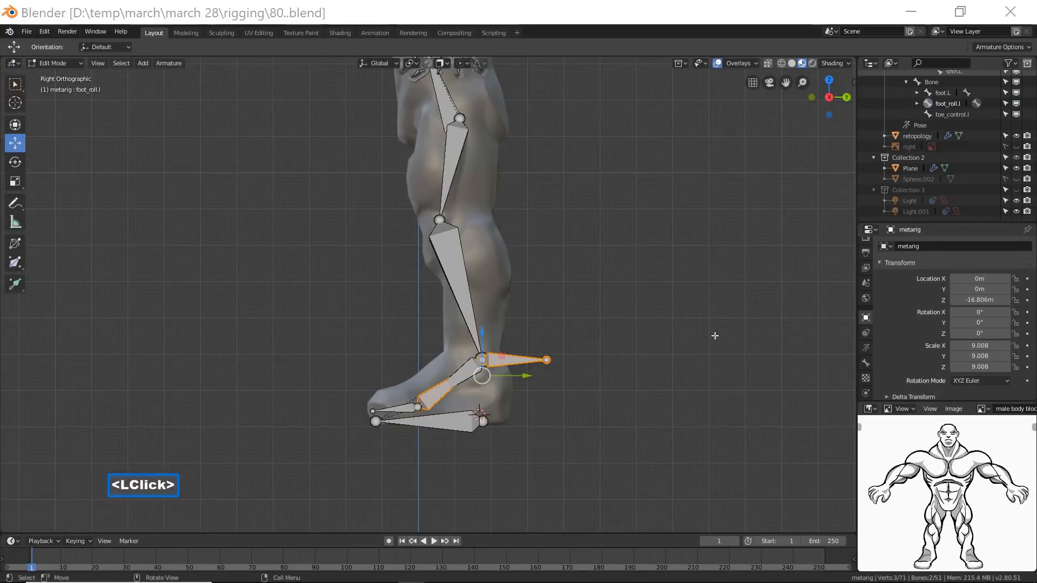
click(677, 23)
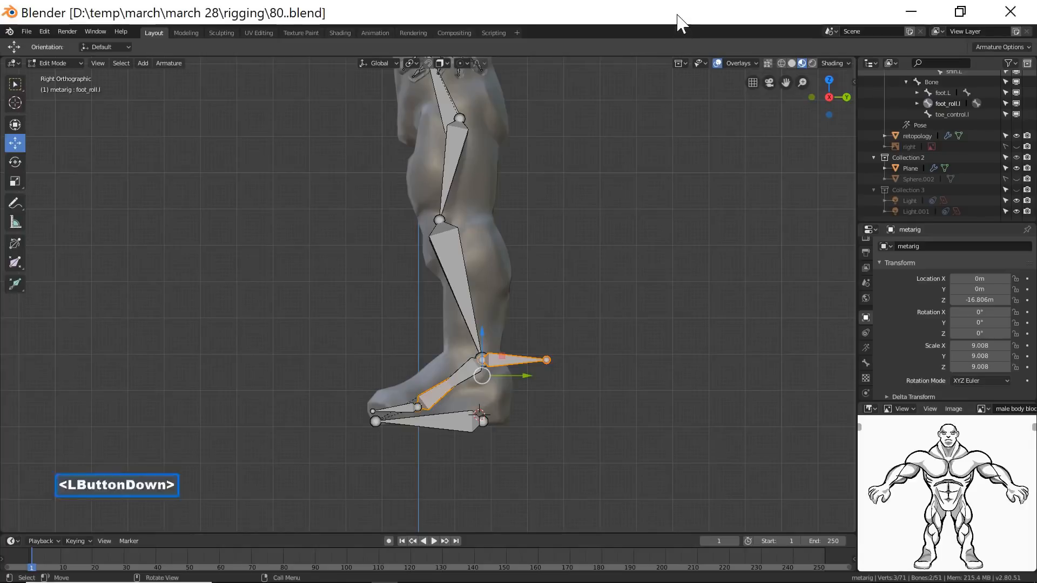
Deselect the bones, switch to Pose Mode and add an IK constraint to toe.L with toe_control.l as its target.
click(612, 477)
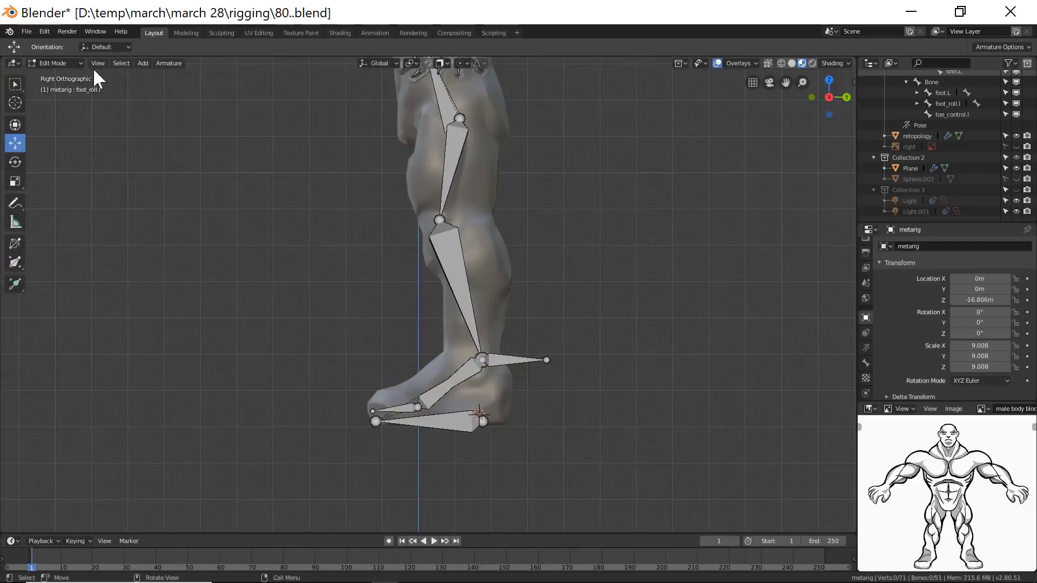
click(77, 63)
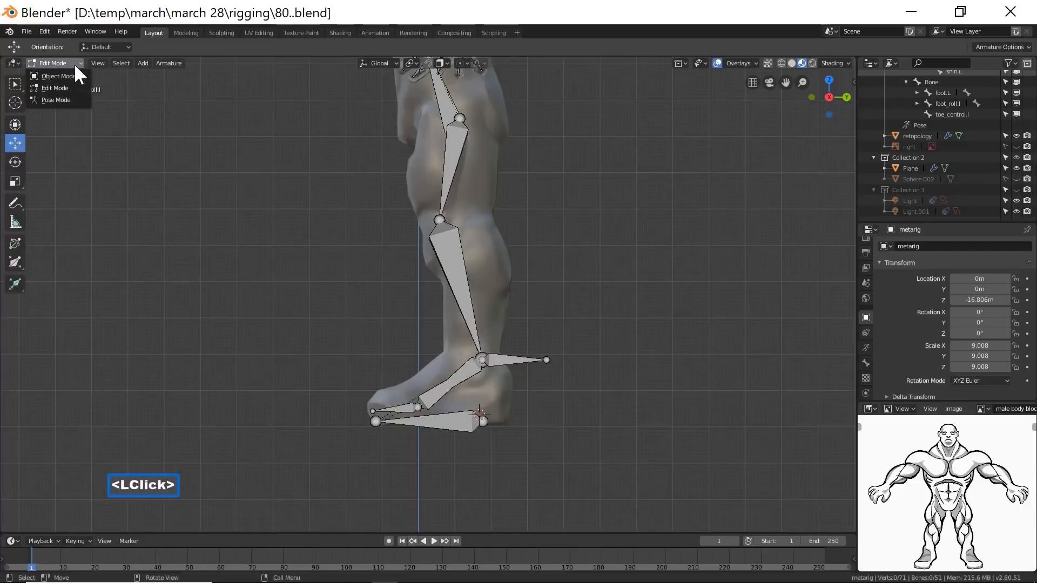
click(70, 99)
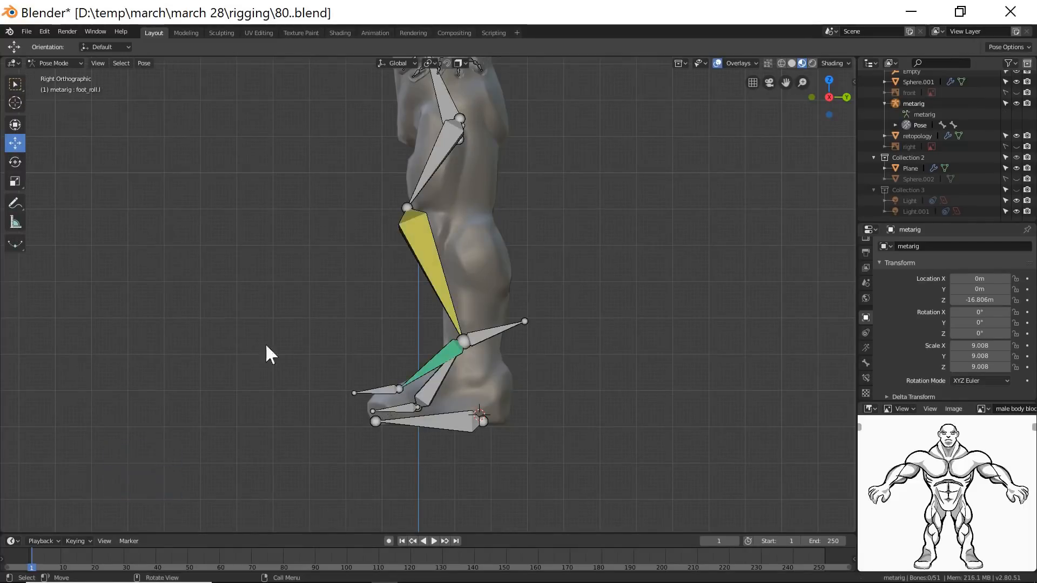
click(391, 407)
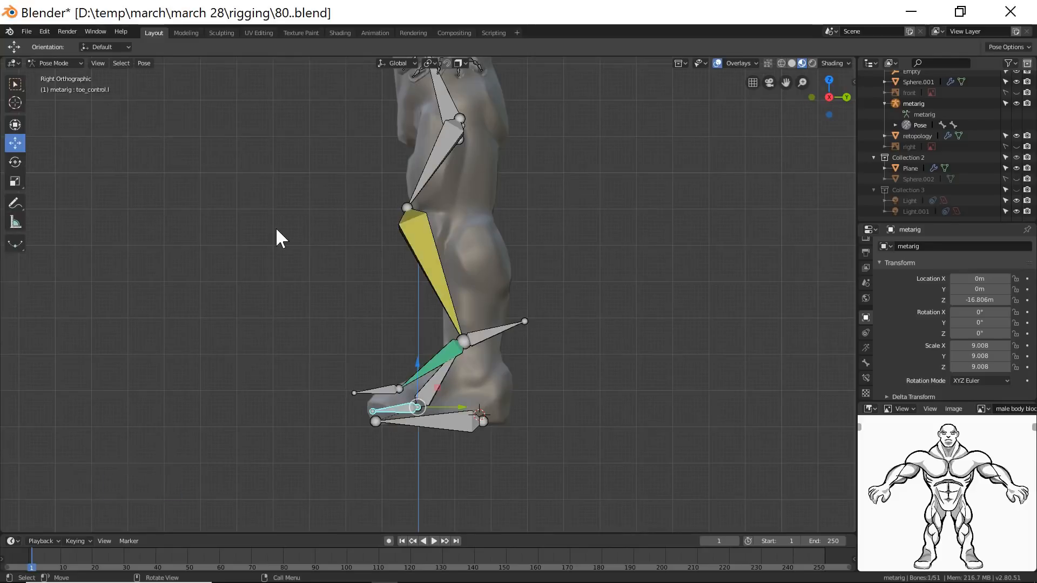
shift+click(378, 390)
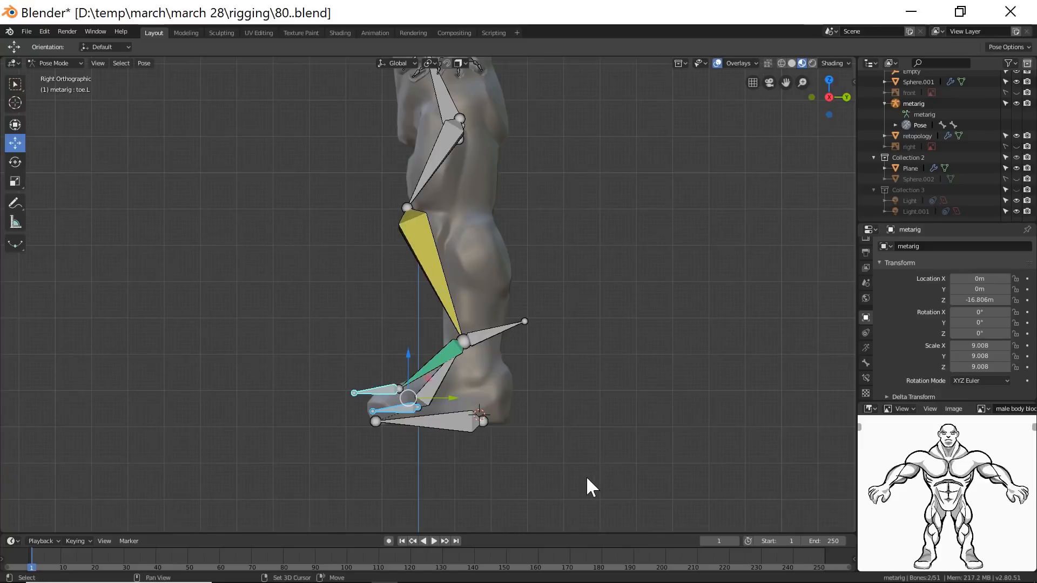
key(shift+i)
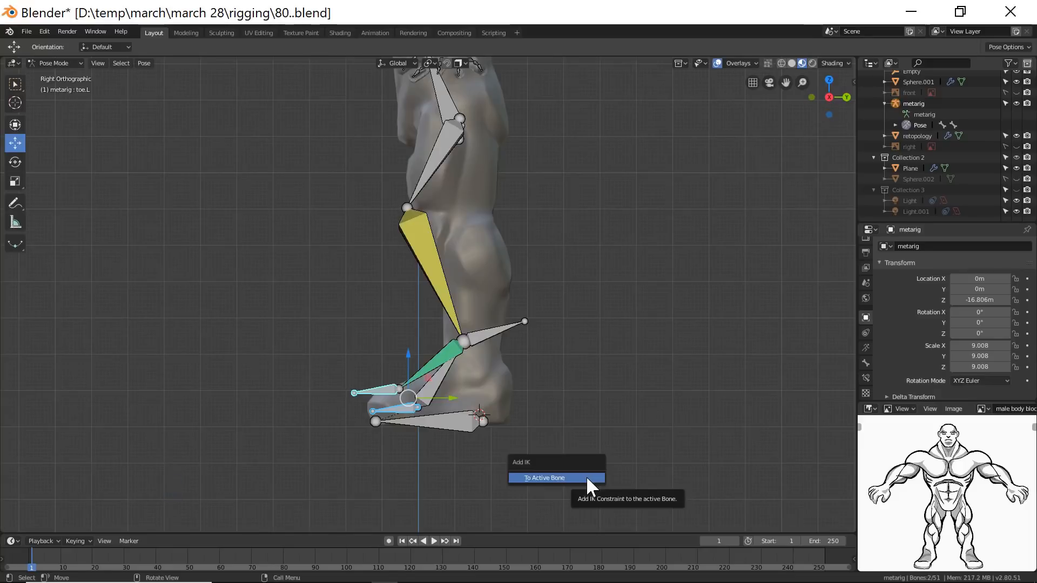
click(520, 476)
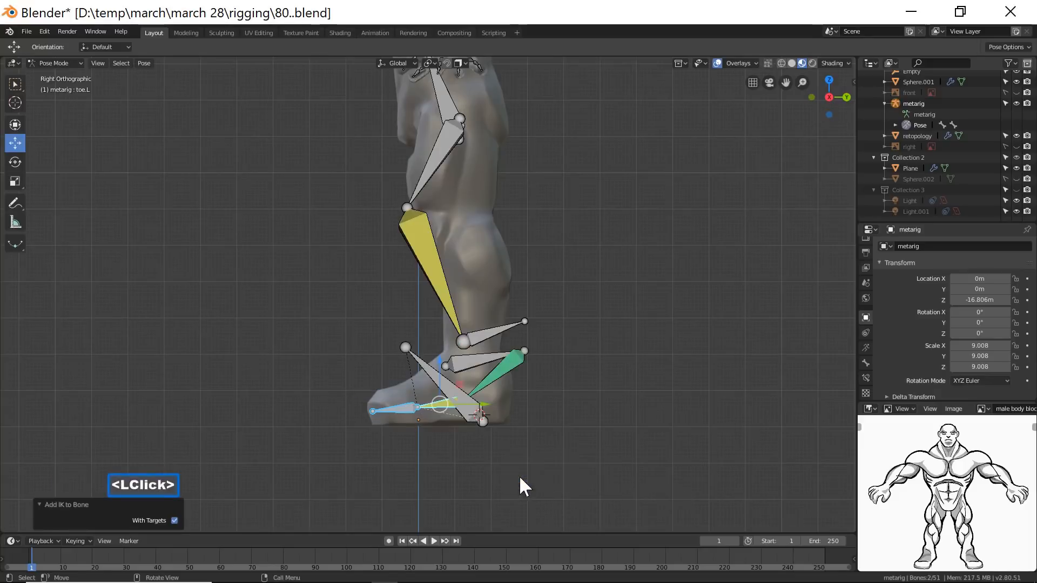
Set the toe.L IK constraint's chain length to 1 and turn off Use Tail.
click(864, 376)
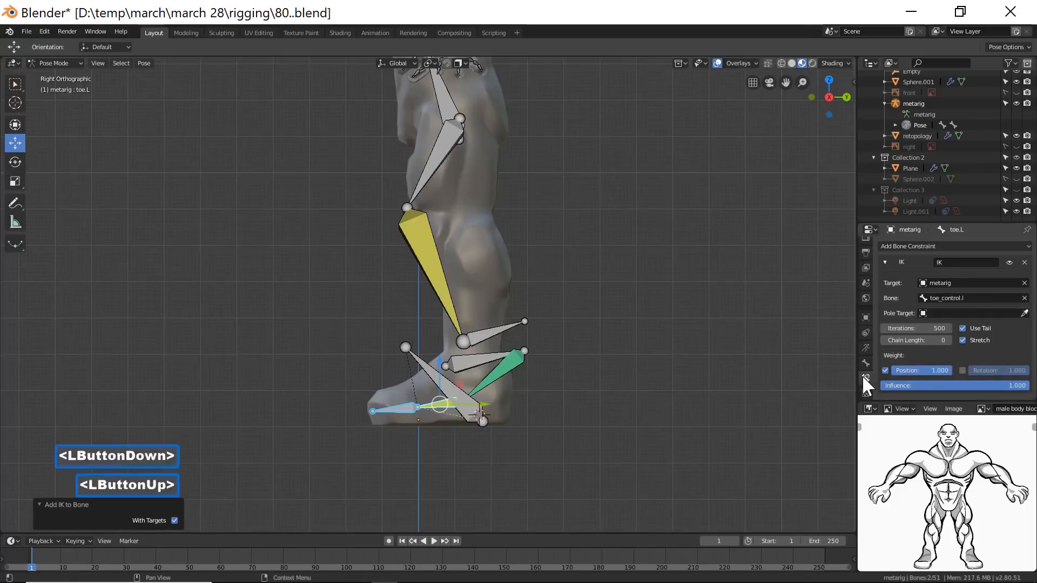
click(949, 340)
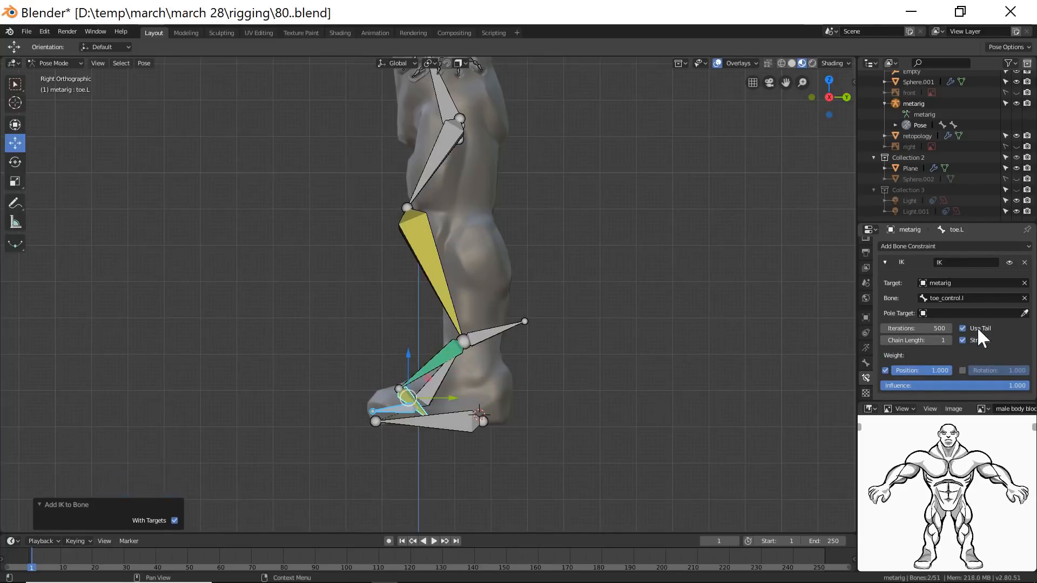
click(963, 328)
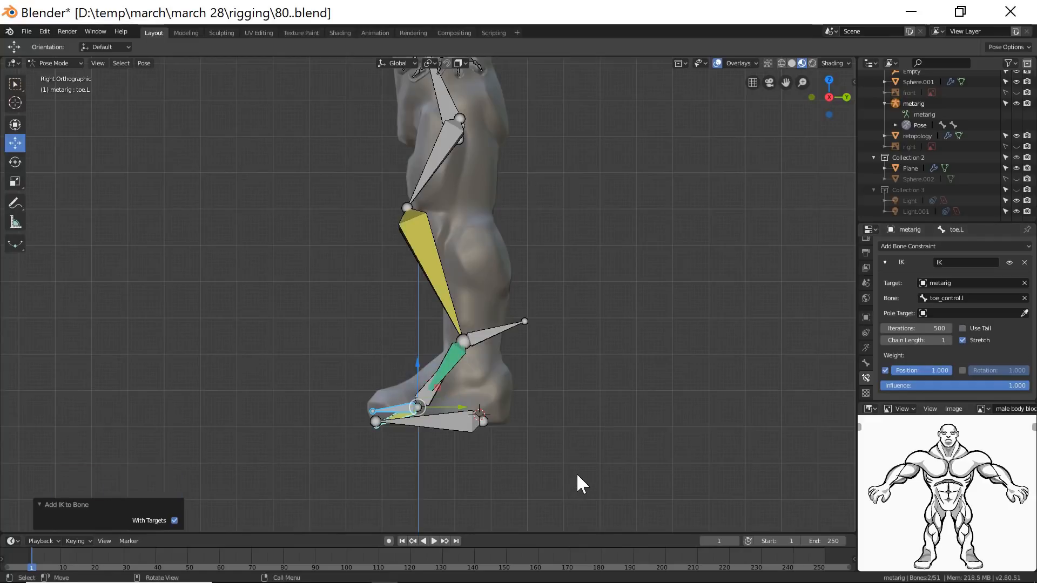
Add a Copy Rotation constraint to toe.L targeting toe_control.l, deselect the bones and save the file as version 82.
key(shift)
key(ctrl)
key(ctrl+shift+c)
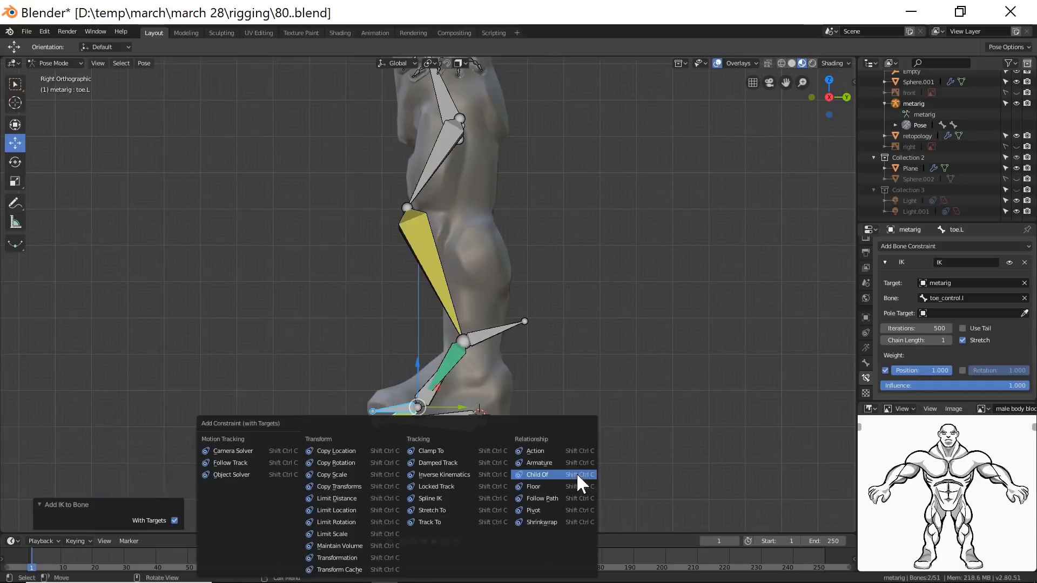
click(324, 461)
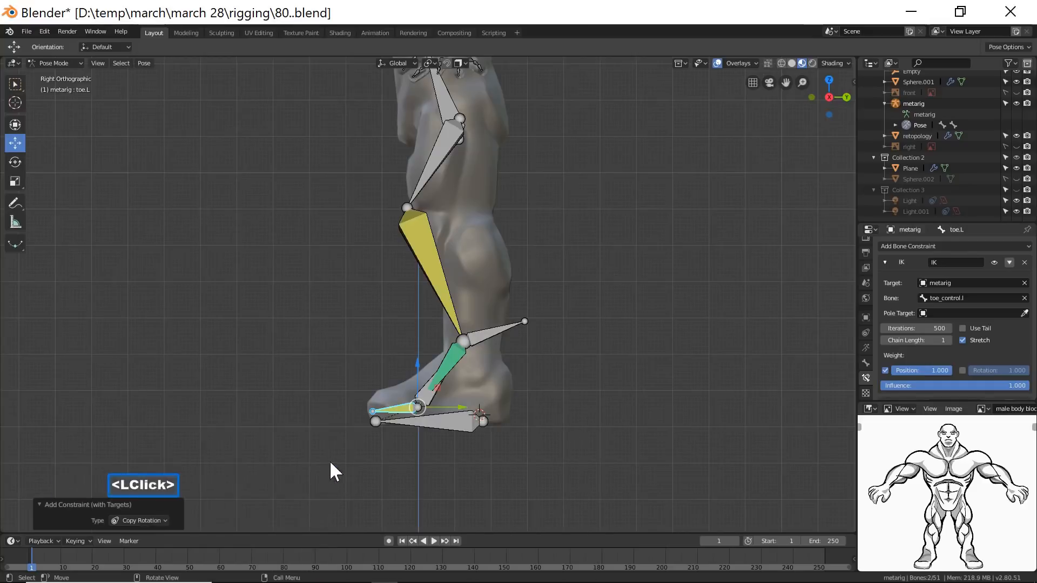
click(610, 448)
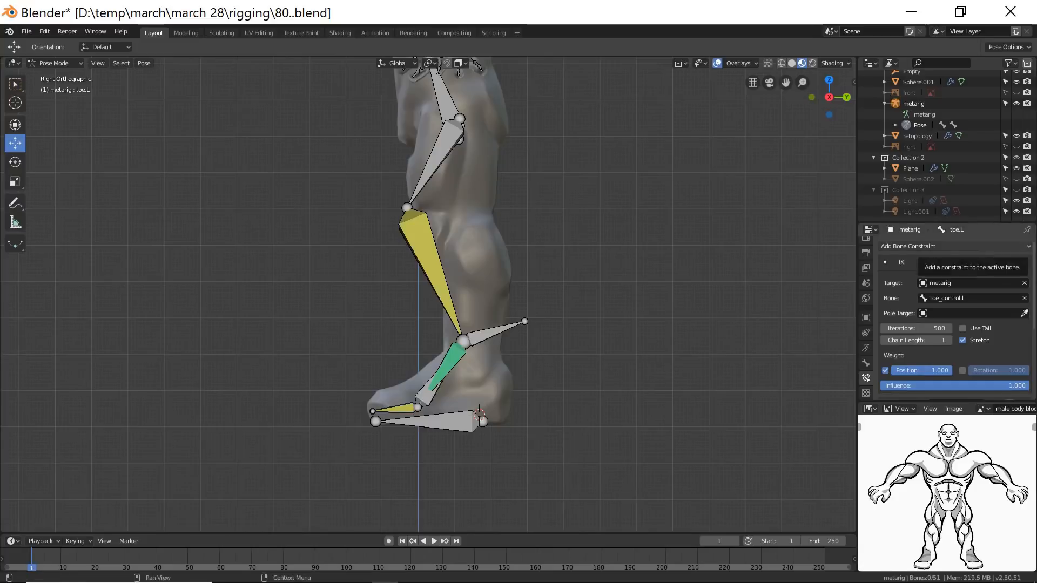
click(942, 246)
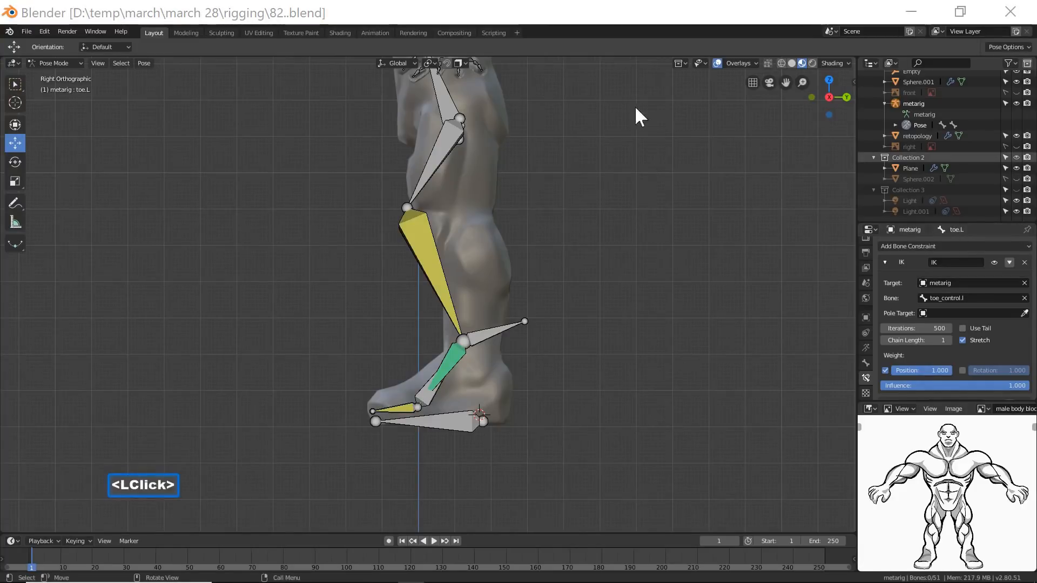
click(630, 21)
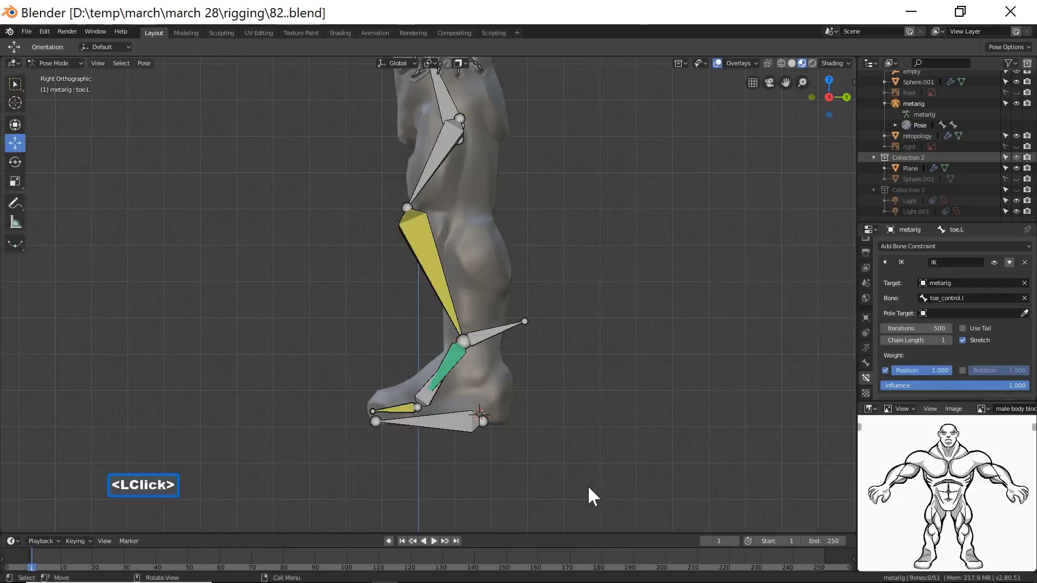
Clear the pose rotation and location of all bones, deselect them and save the file as version 83.
key(a)
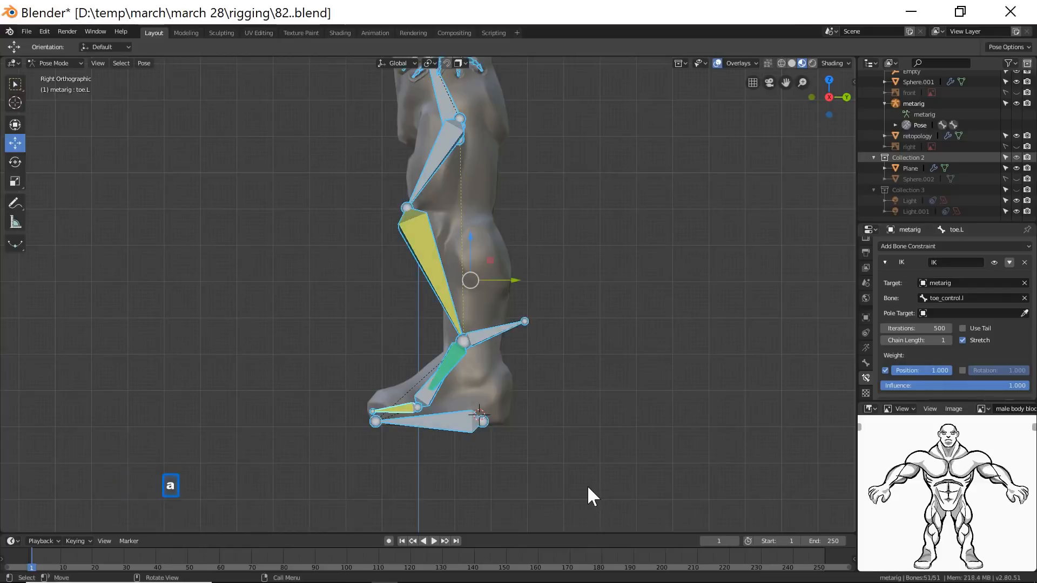
key(alt)
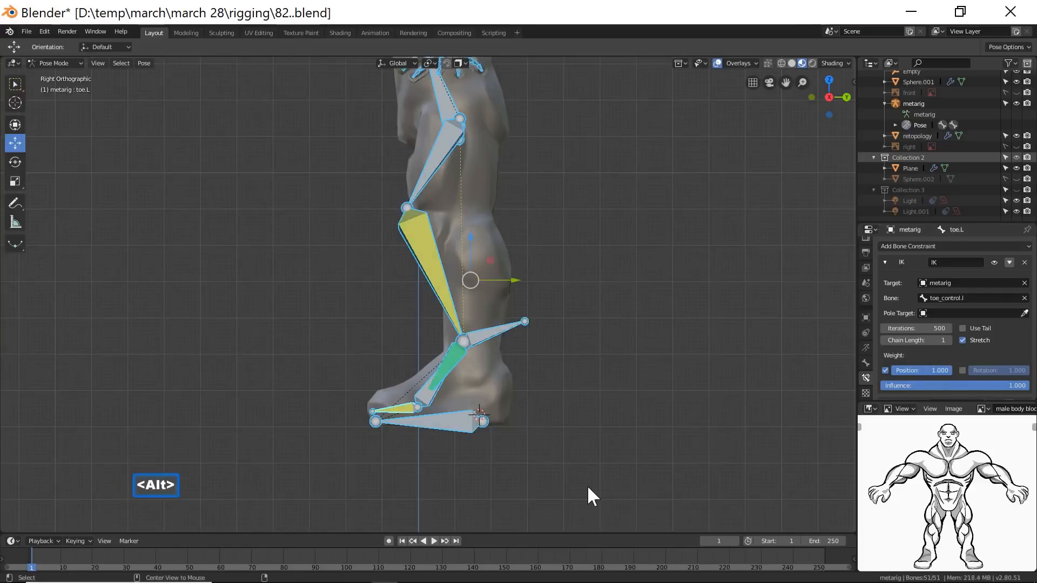
key(alt+r)
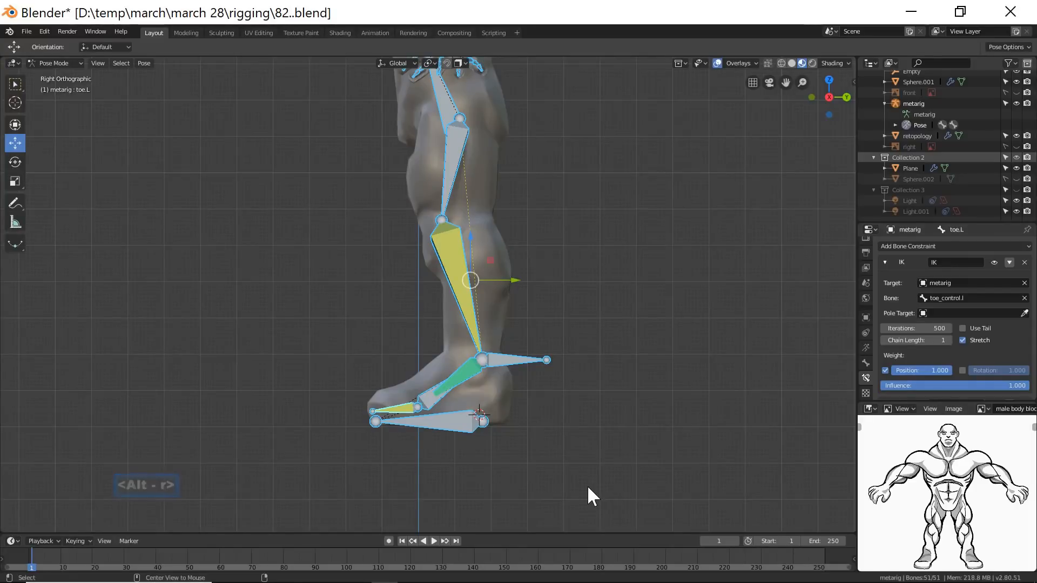
key(alt+g)
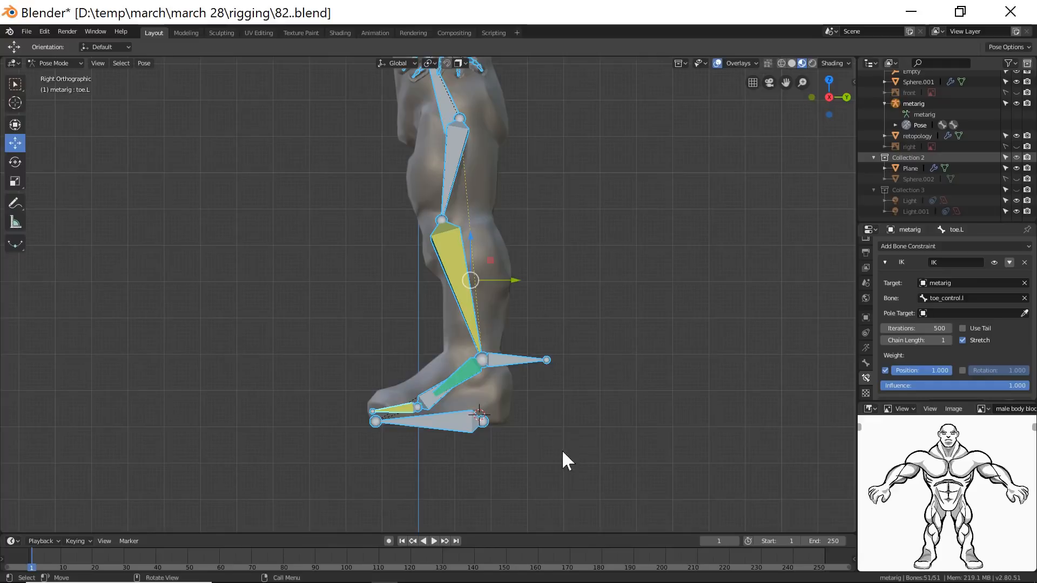
click(573, 482)
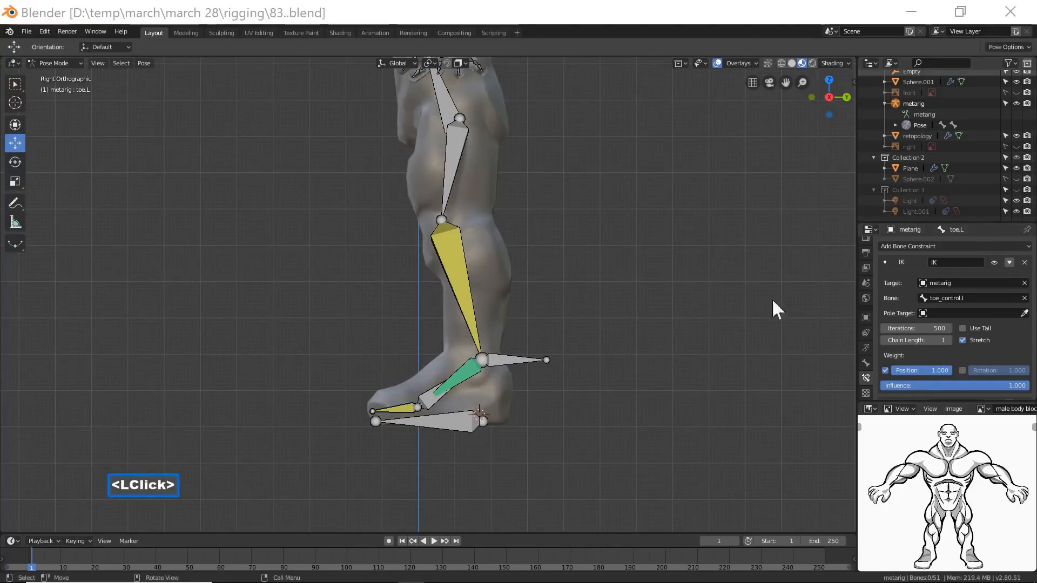
click(674, 19)
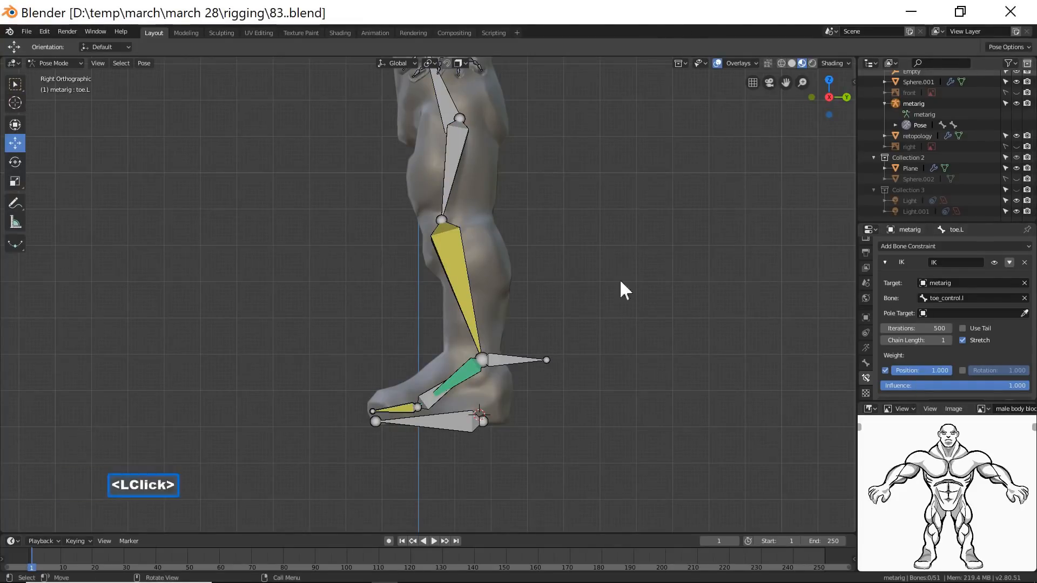
Test the leg rig by trial moving and rotating the foot control bone, cancelling both transforms.
click(463, 426)
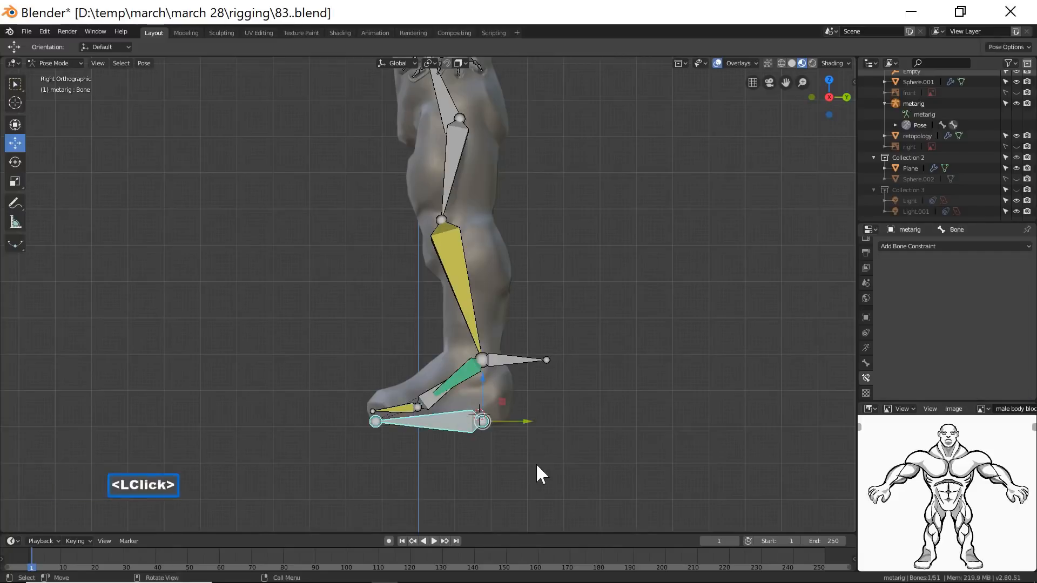
key(g)
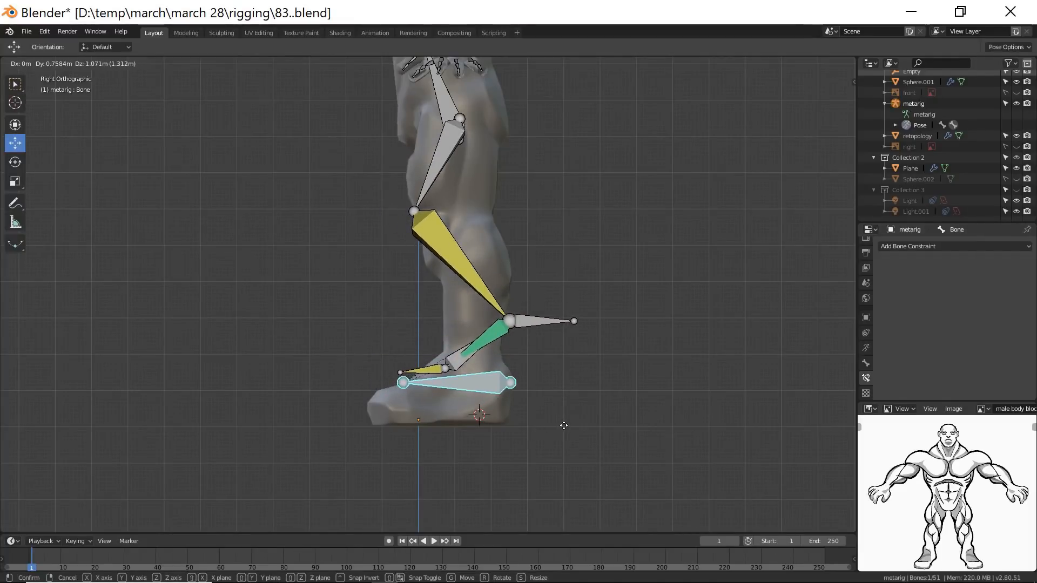
right_click(598, 415)
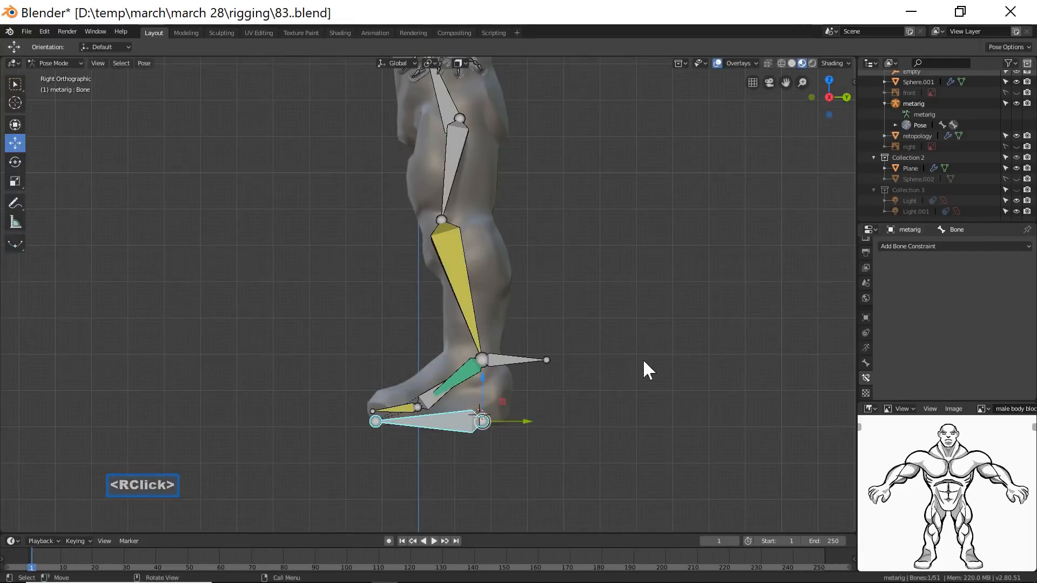
key(r)
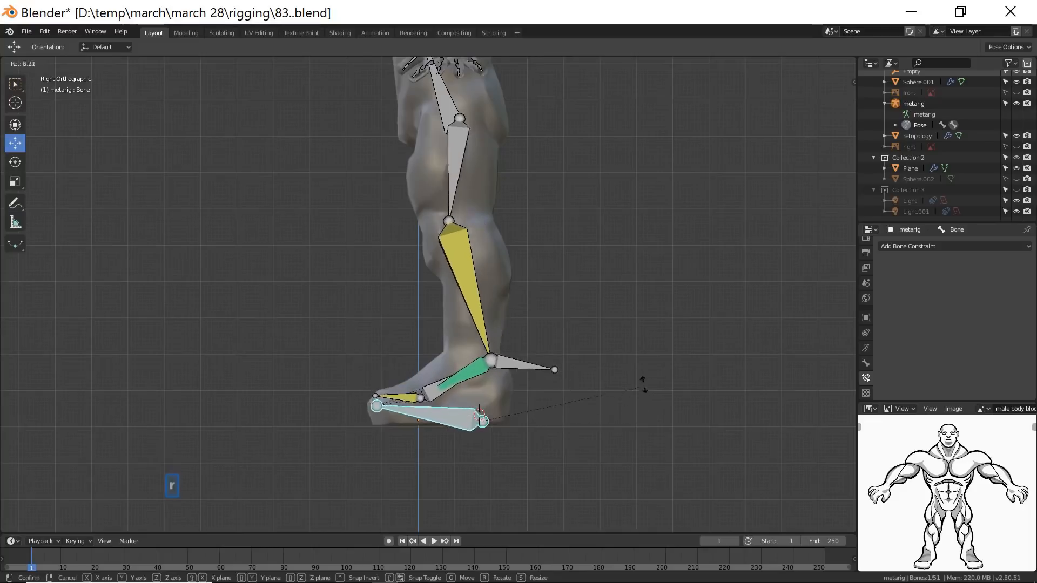
right_click(614, 375)
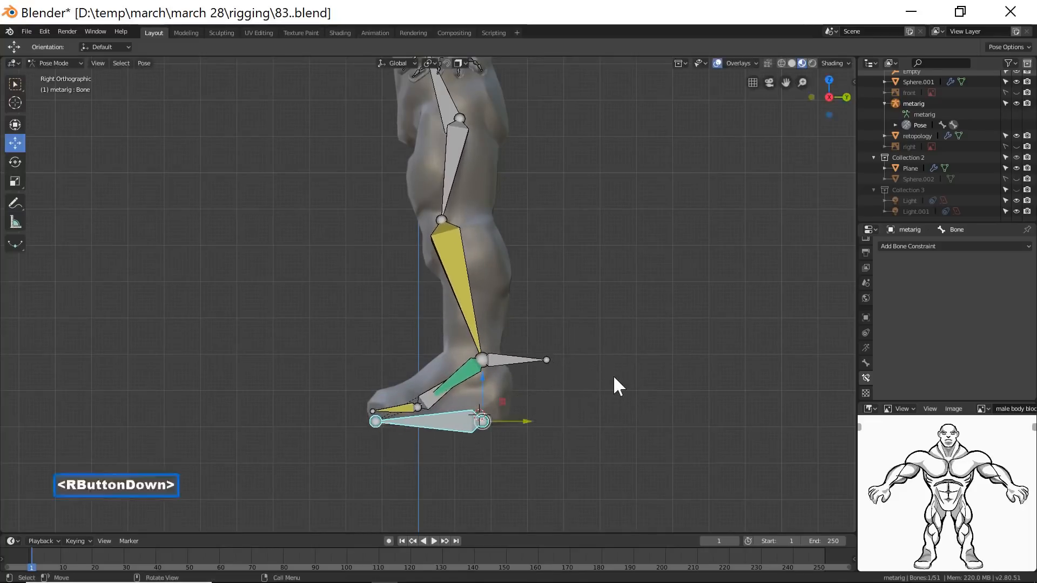
Test foot_roll.l with a trial rotation, cancel it, deselect the bones and save the file as version 84.
click(429, 398)
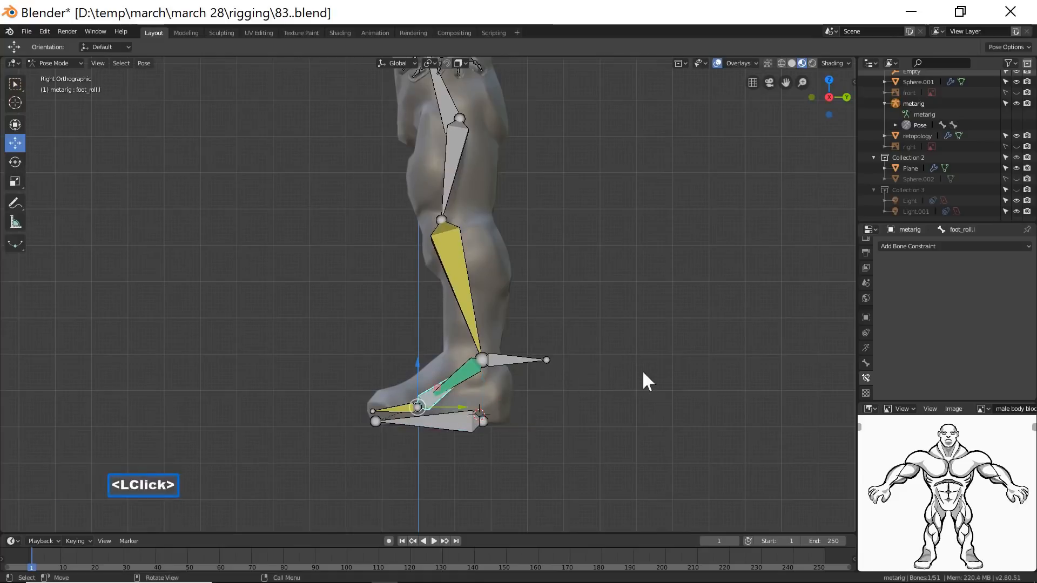
key(r)
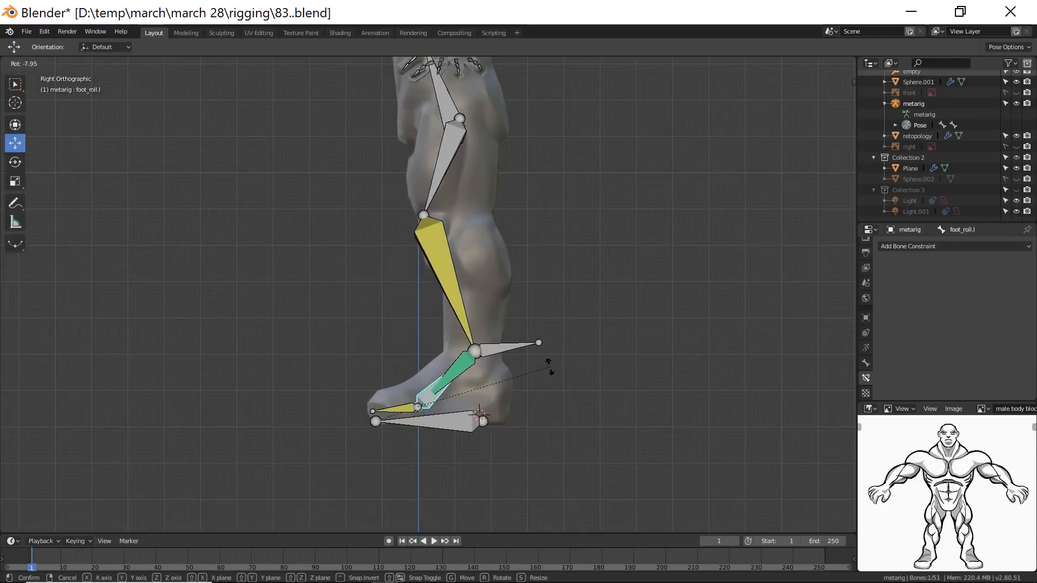
right_click(586, 387)
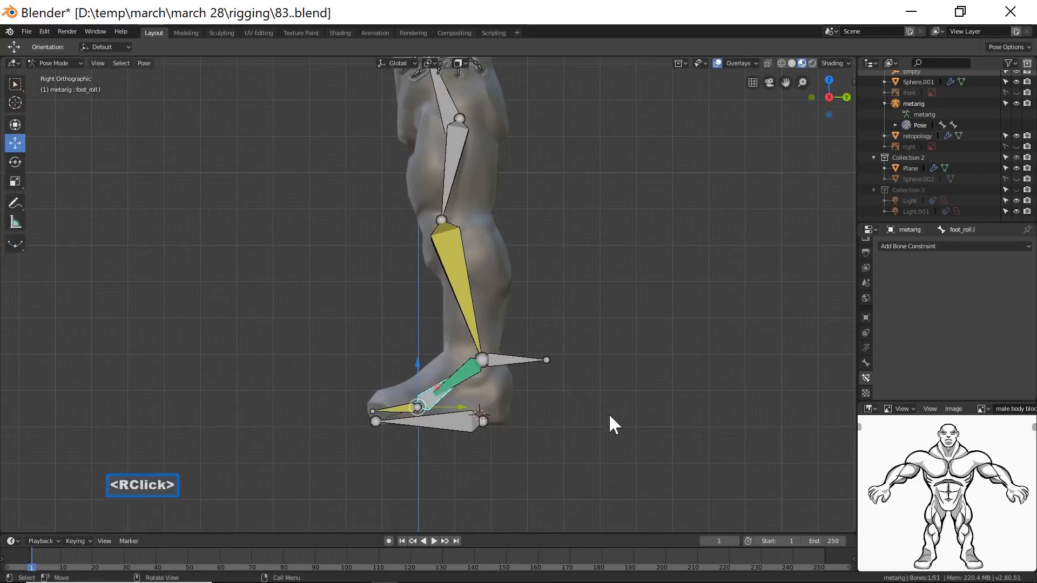
click(614, 480)
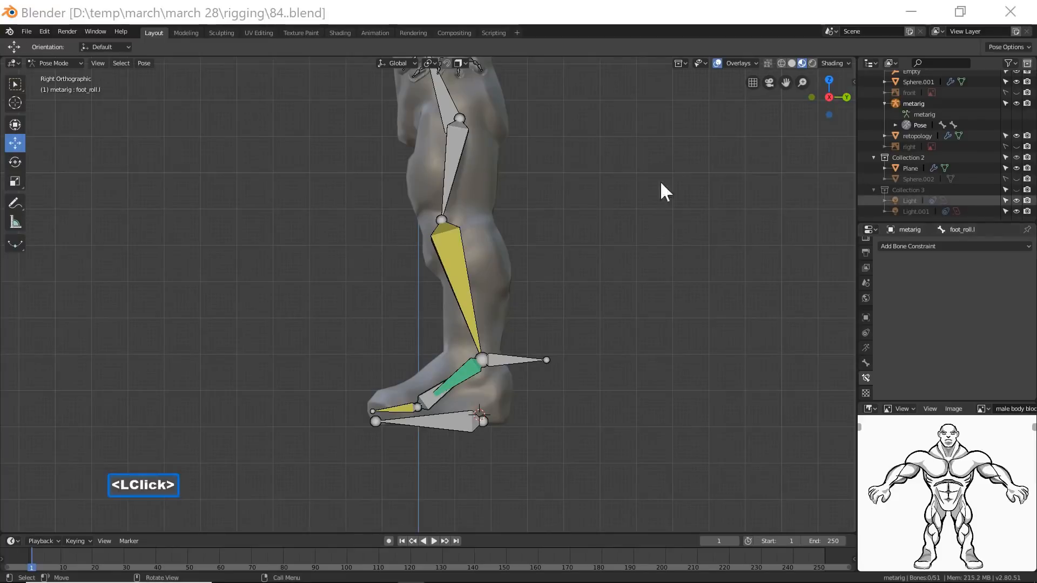
click(635, 22)
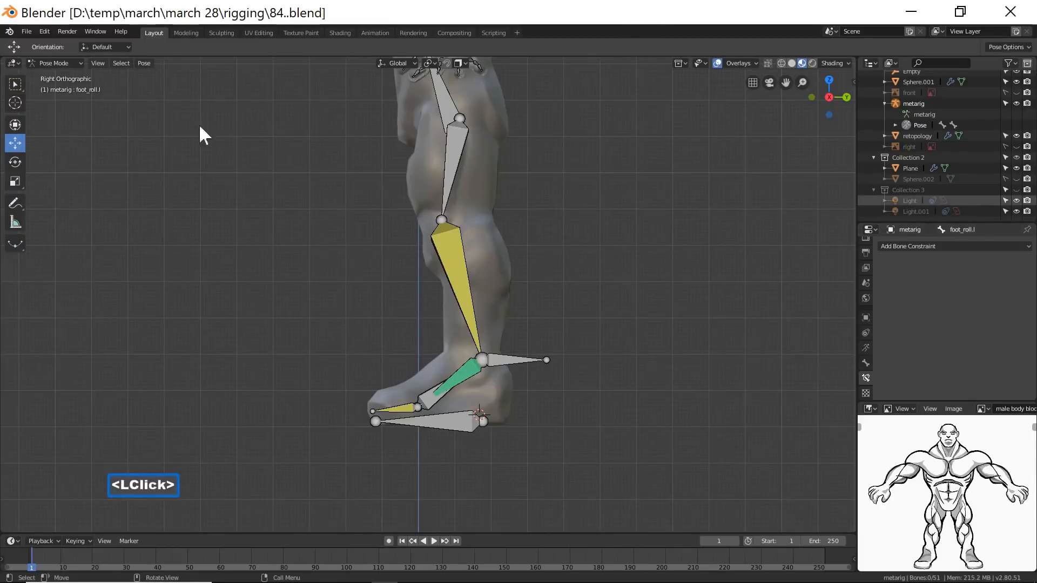
Switch the armature to Edit Mode and rename the long bone beneath the left foot to foot_handle.l.
click(77, 62)
click(60, 87)
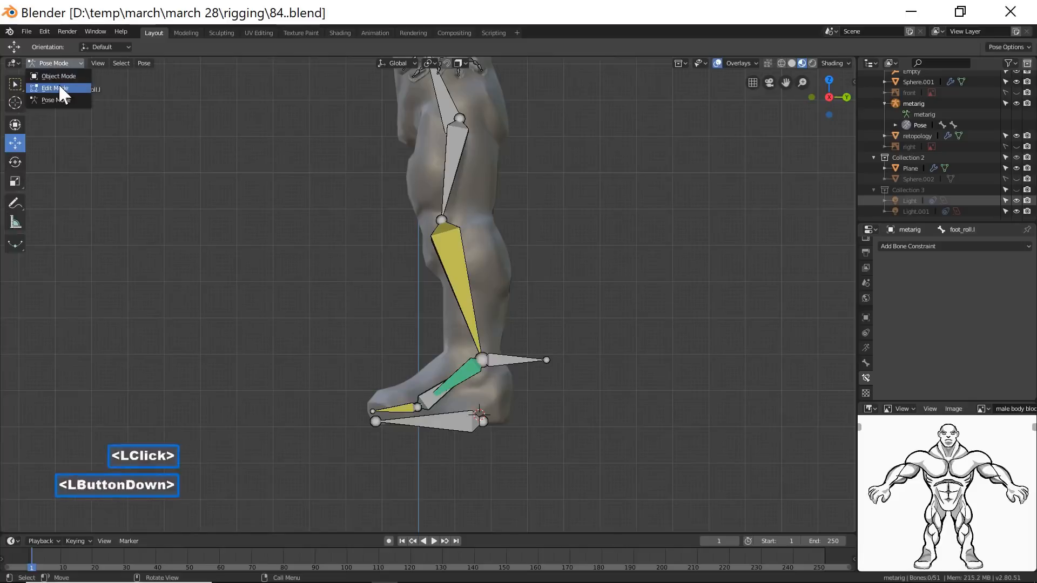
click(460, 424)
scroll(932, 130, up, 1)
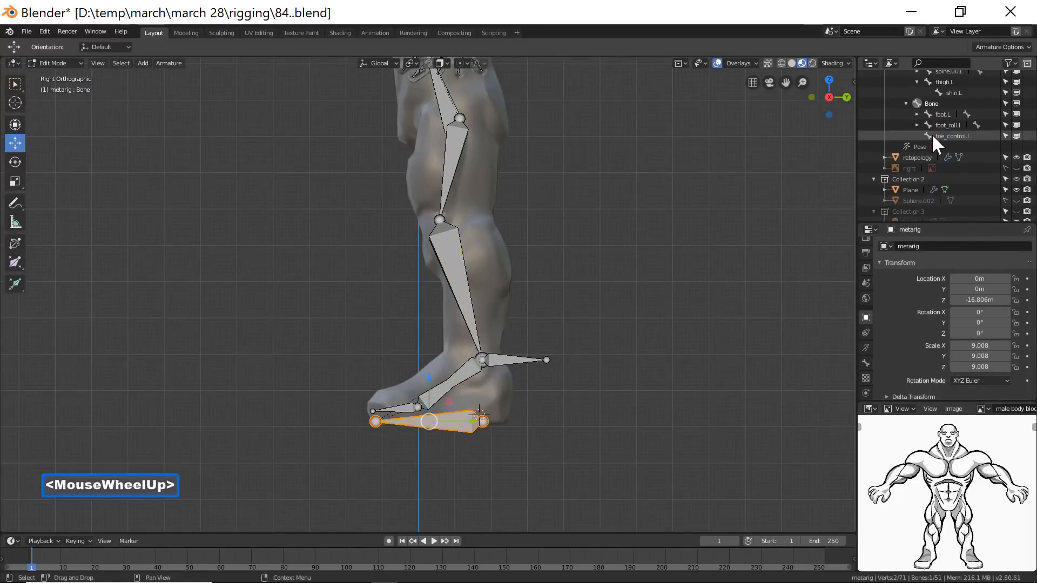
click(929, 103)
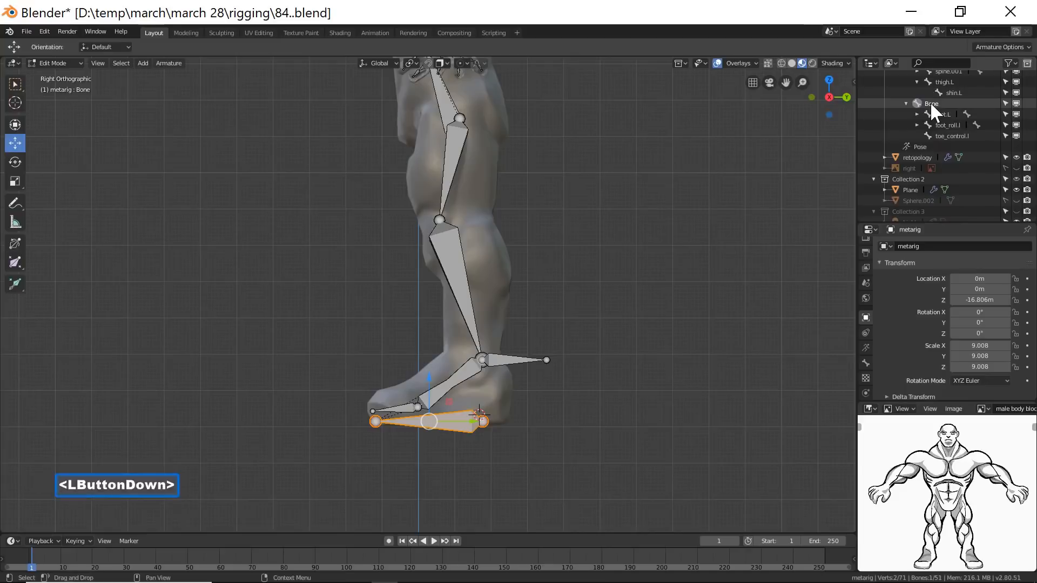
double_click(929, 103)
key(BackSpace)
text(f)
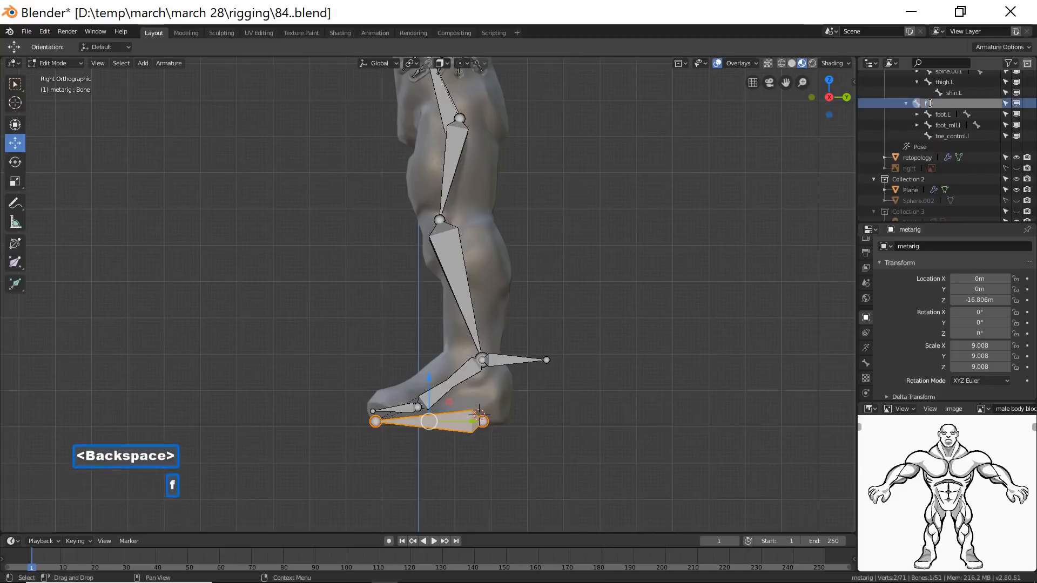
text(oot)
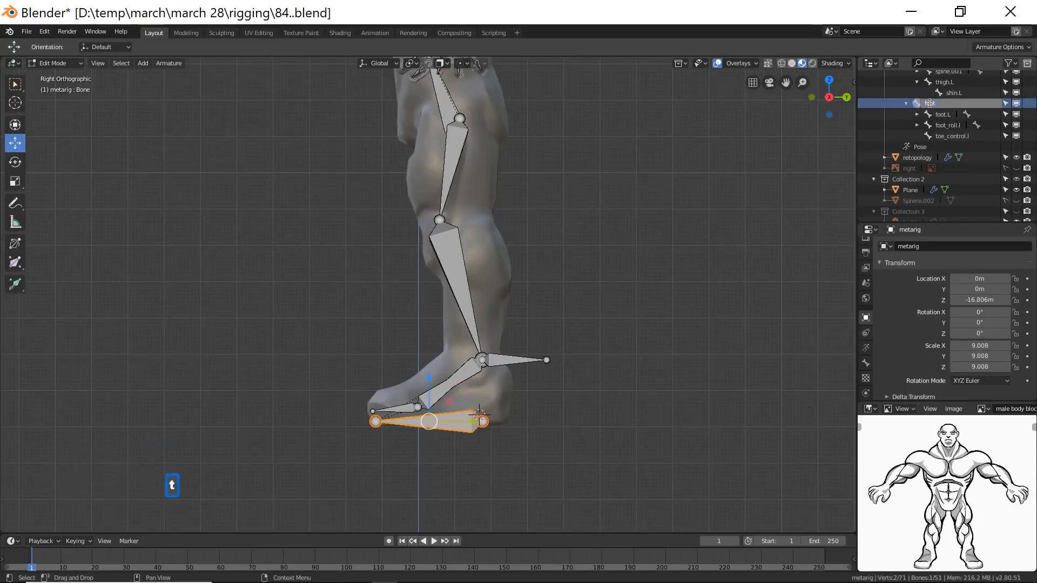
text(_h)
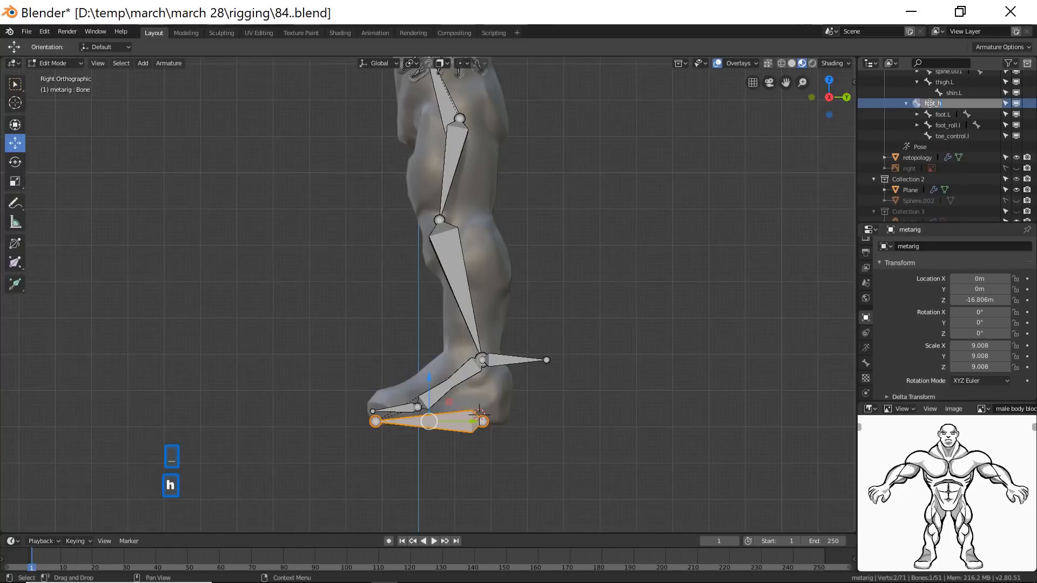
text(andle.l)
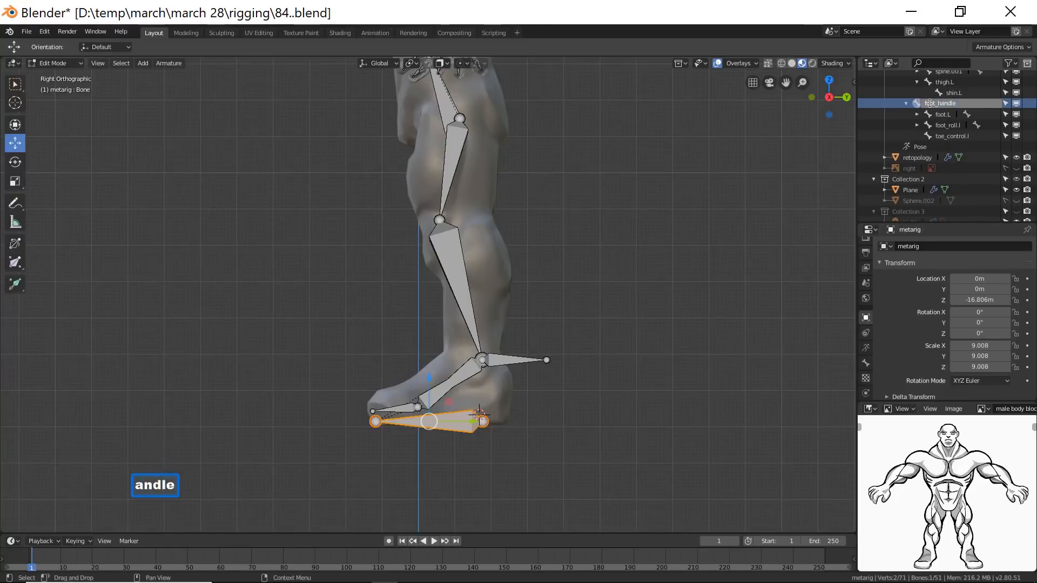
key(Return)
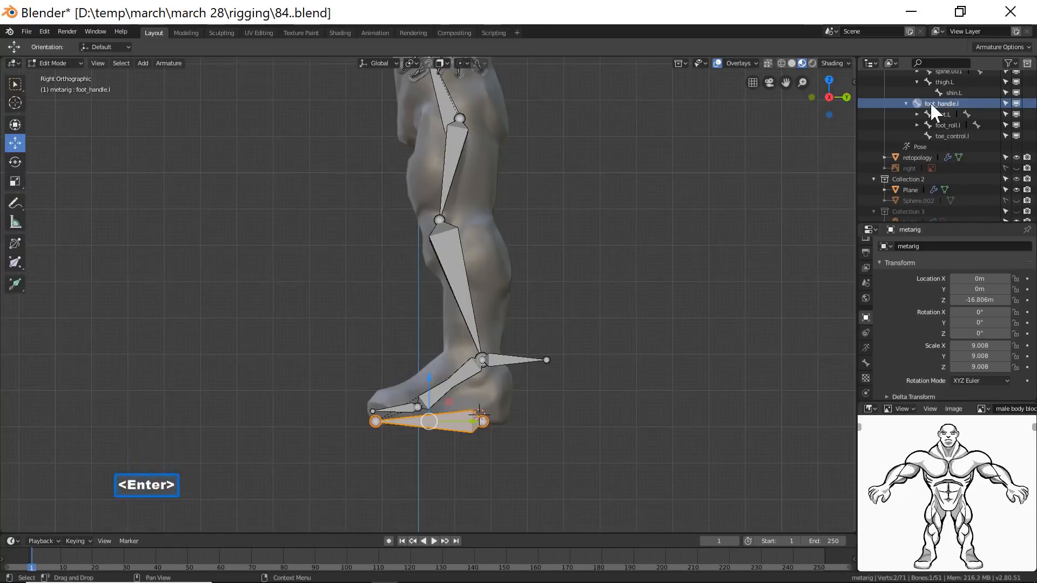
Deselect all bones and save the file as incremental versions 85 and 86.
click(716, 485)
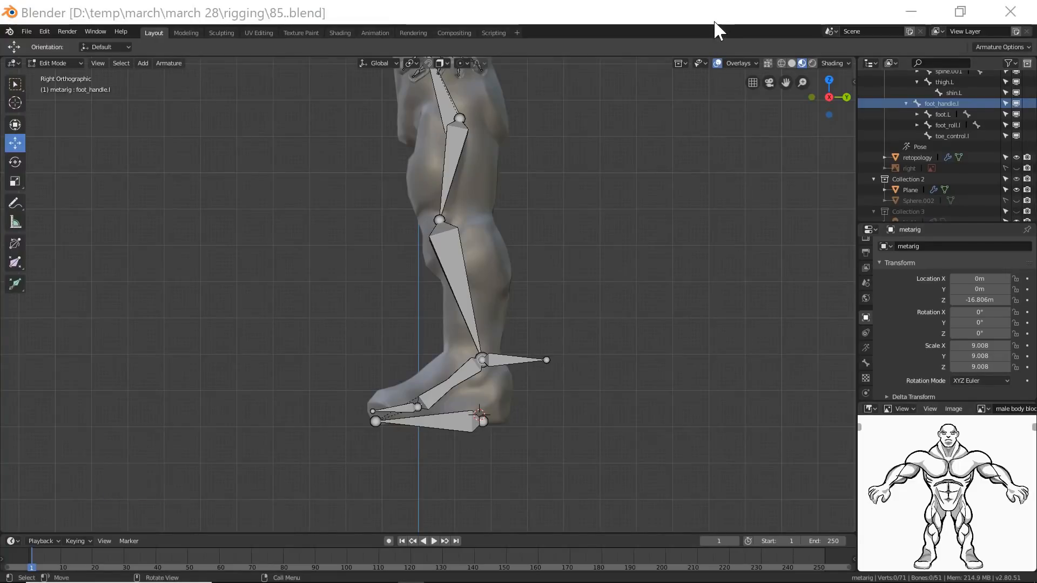
click(714, 20)
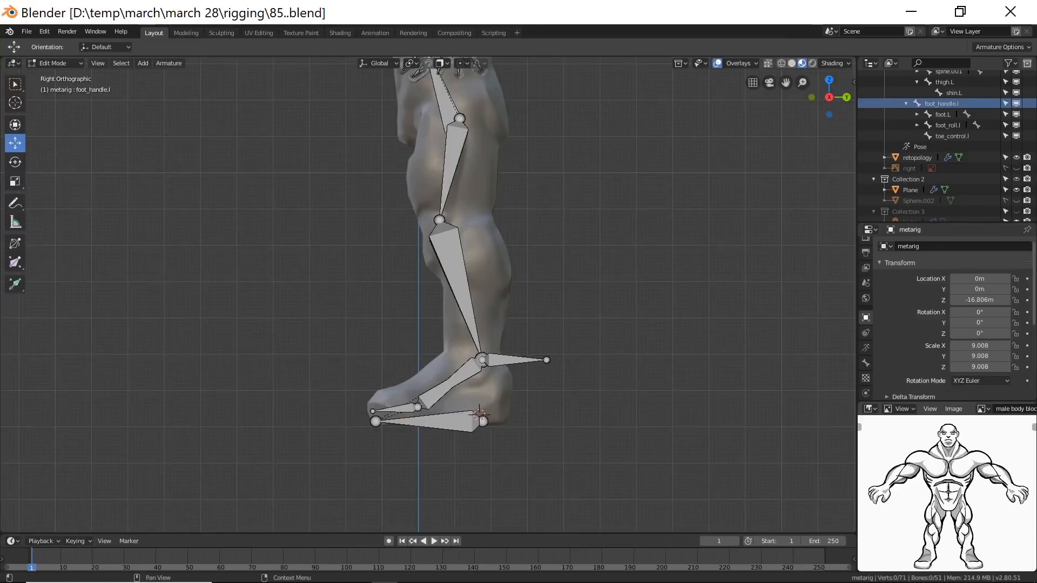
key(ctrl+alt+s)
click(782, 250)
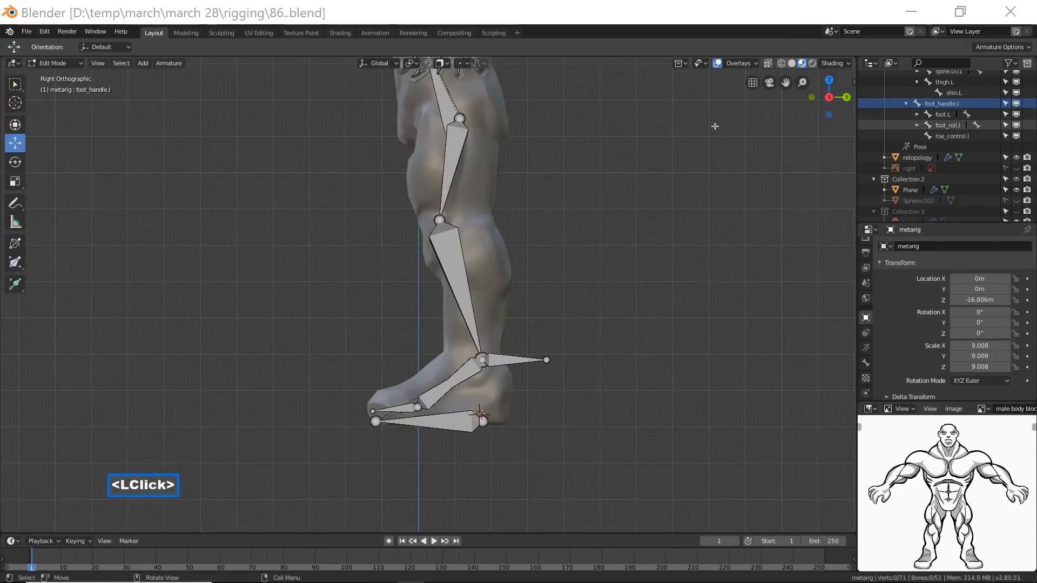
click(706, 16)
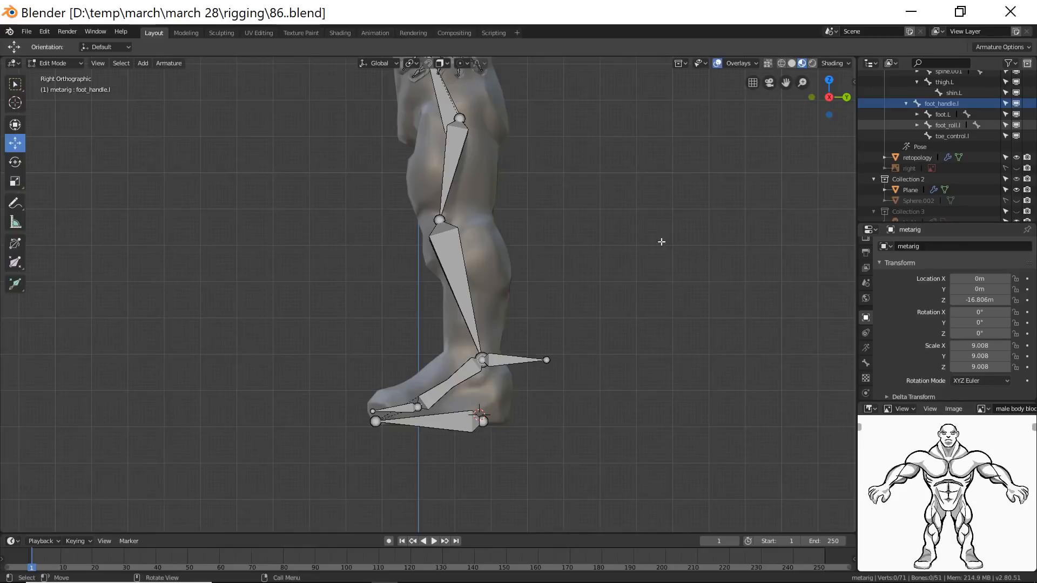
Snap the 3D cursor to the left knee joint between thigh.L and shin.L and save the file as version 87.
click(438, 221)
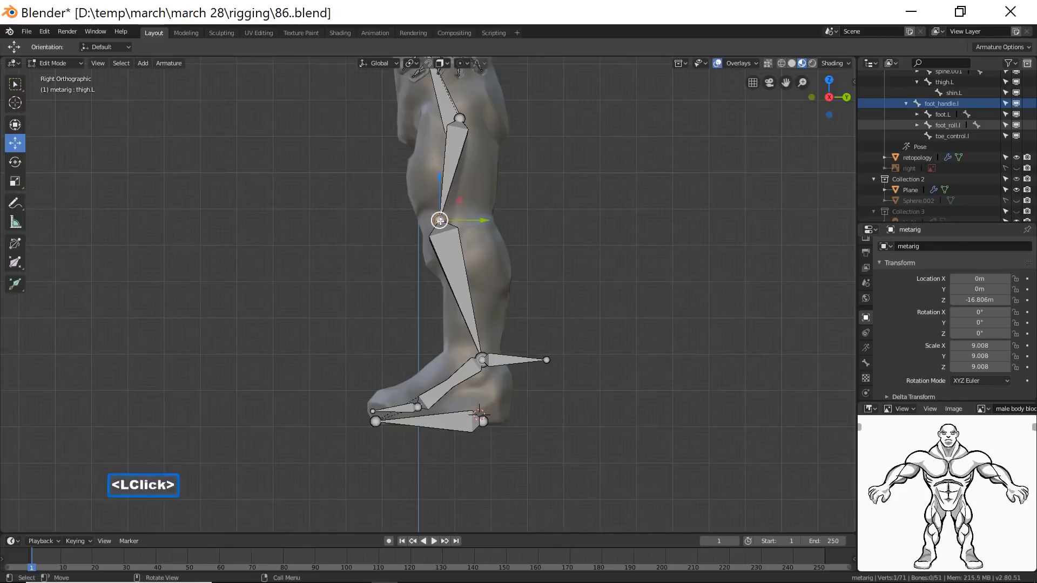
key(shift)
key(shift+s)
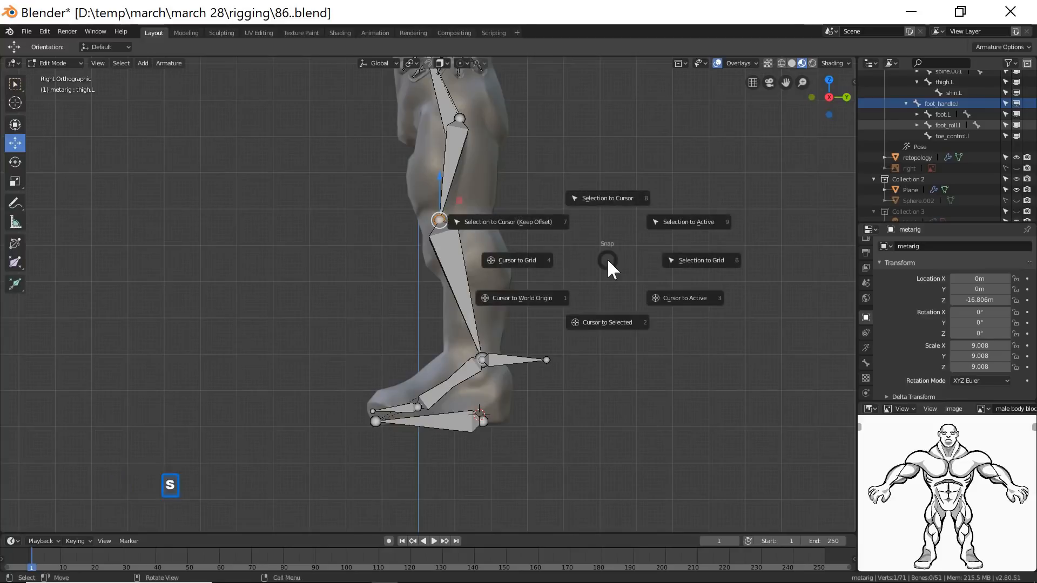
click(587, 319)
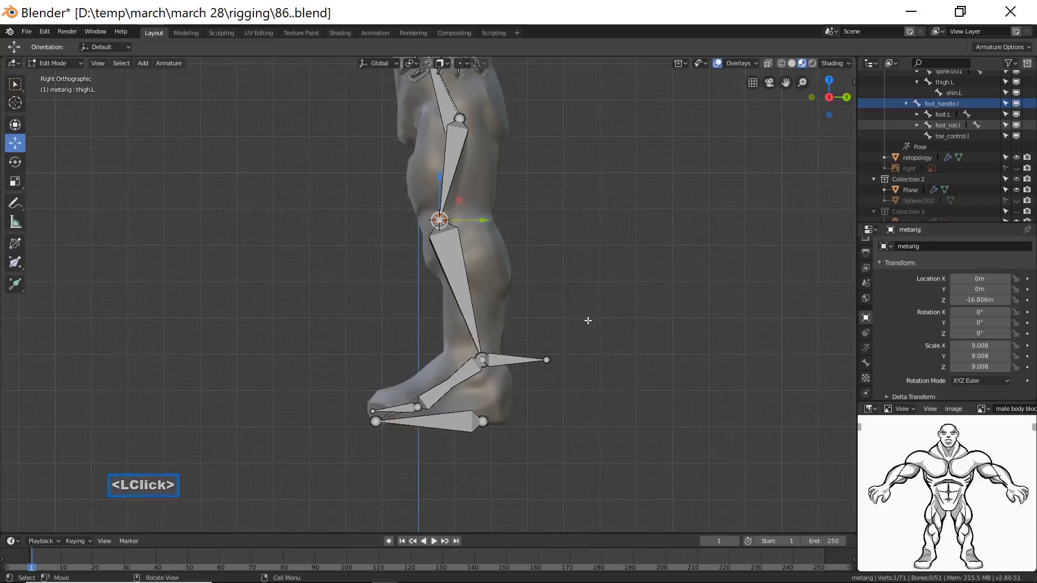
key(ctrl+alt+s)
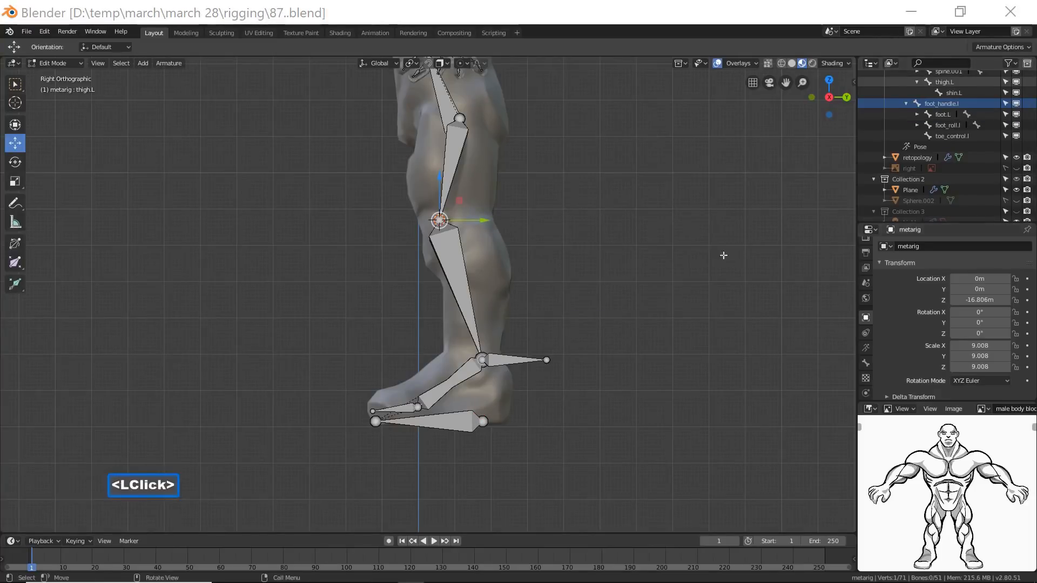
click(617, 24)
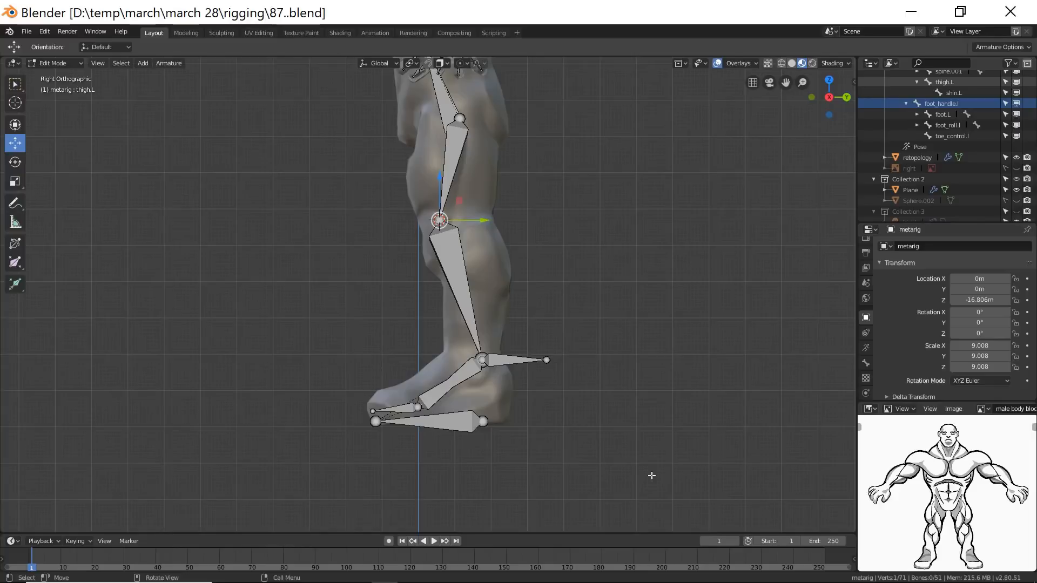
Add a new bone at the 3D cursor on the left knee in front view and select the whole bone.
key(KP_End)
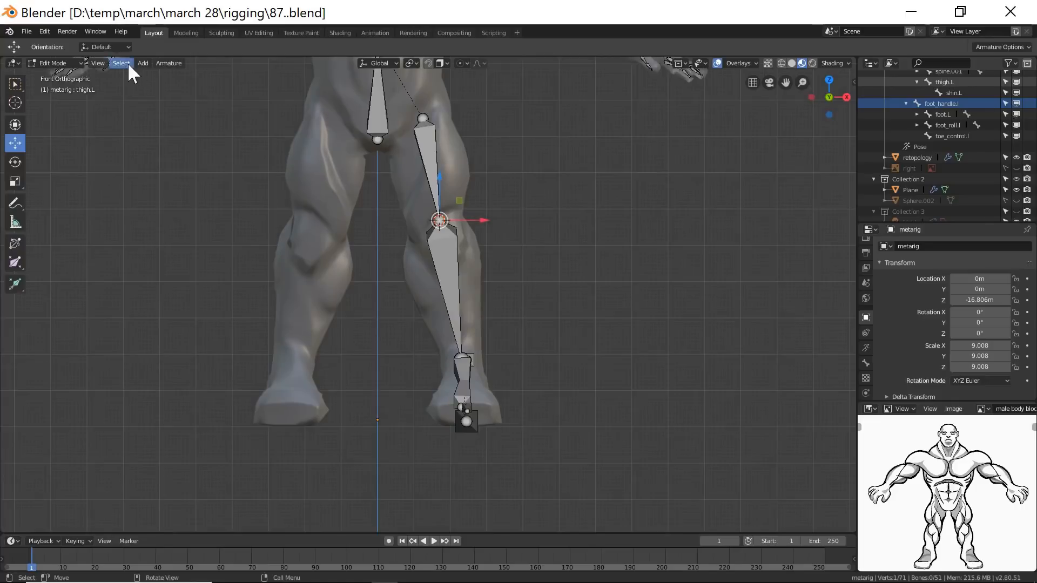
click(144, 65)
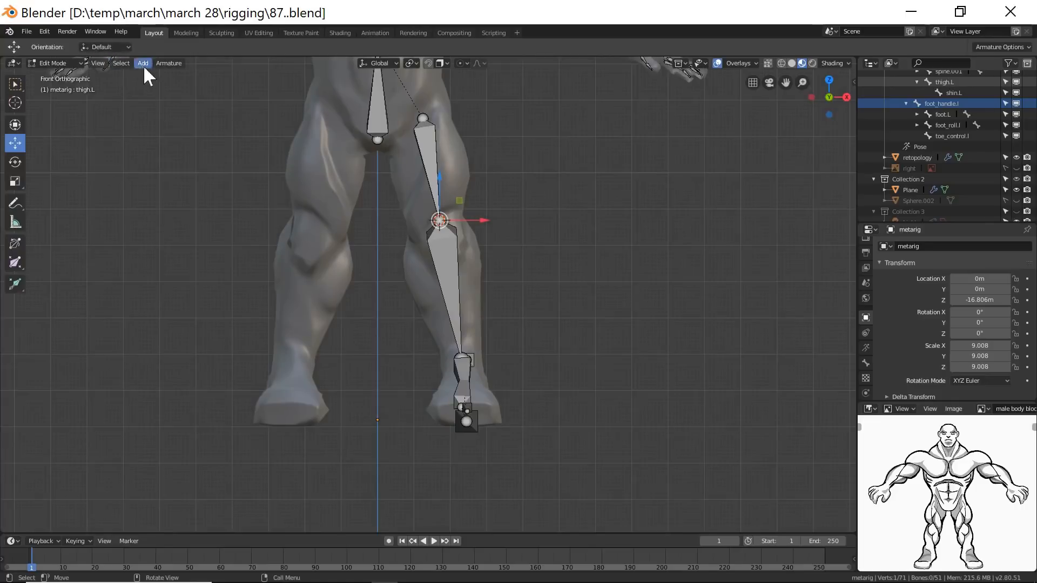
click(97, 63)
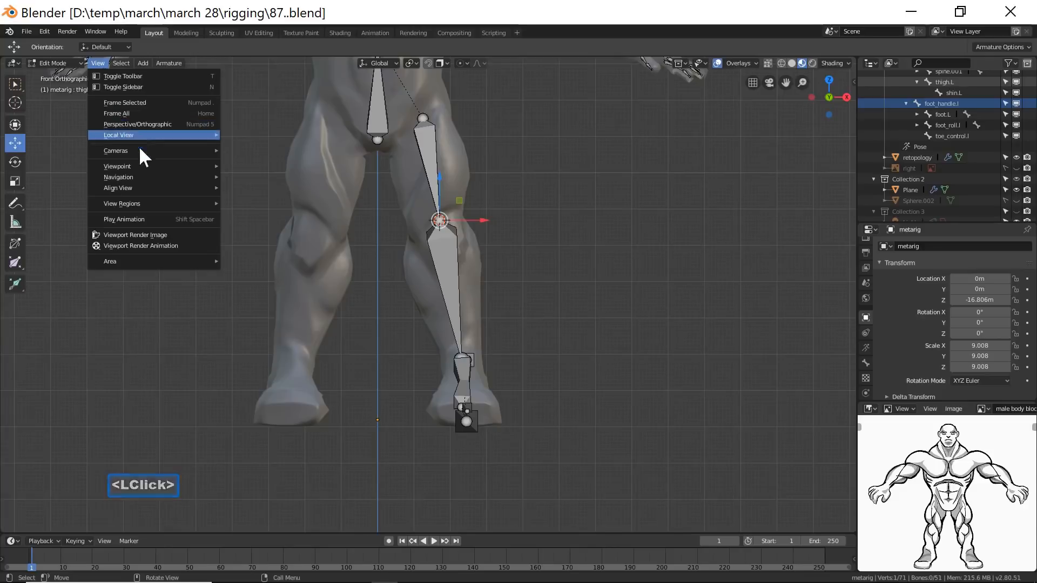
mouse_move(141, 166)
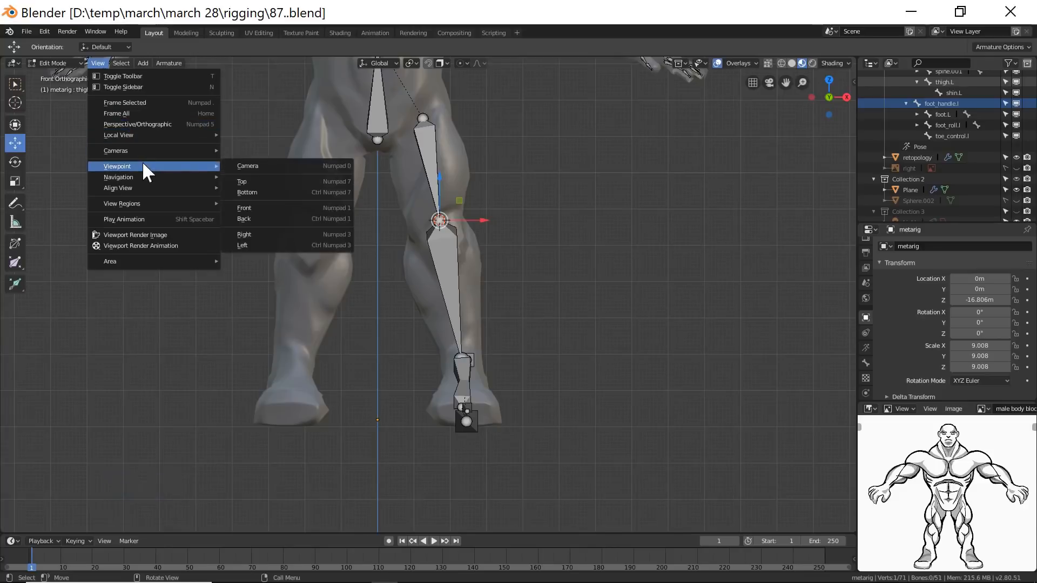
click(267, 205)
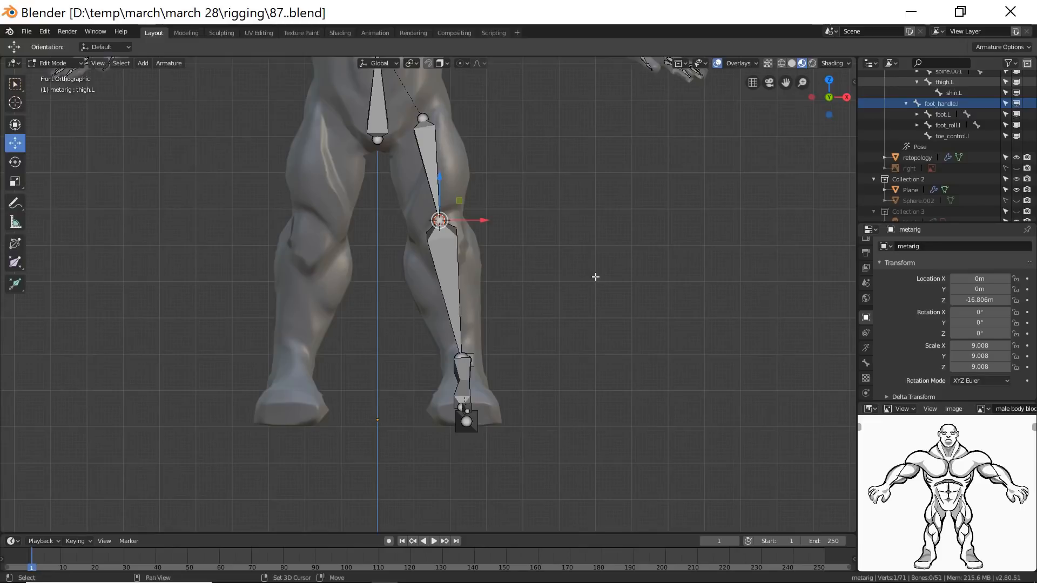
key(shift+a)
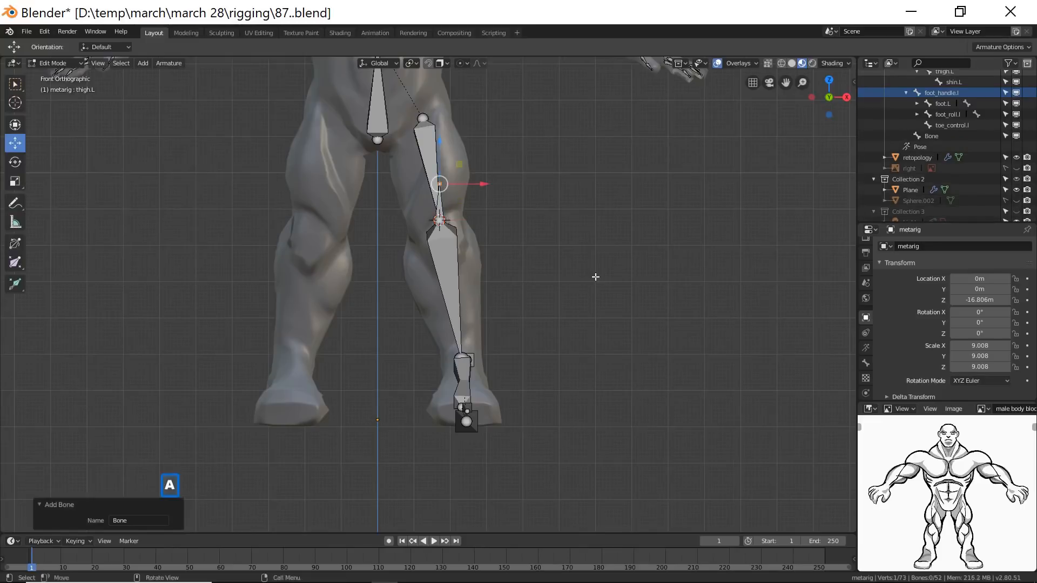
click(441, 207)
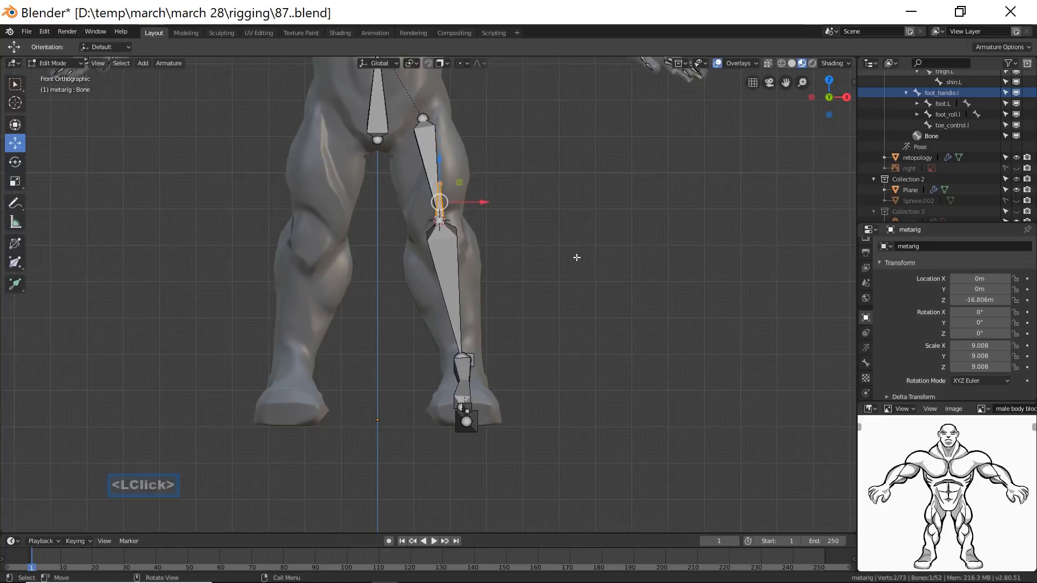
In right view, move the new knee bone about -4.65 m along Y, in front of the leg, and save as versions 88 and 89.
key(Page_Down)
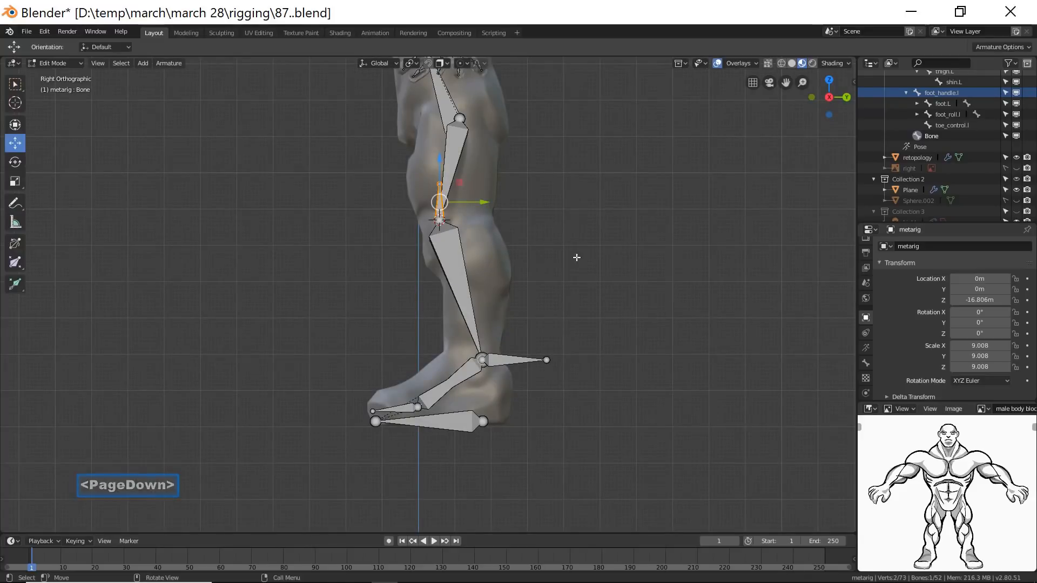
drag(485, 202, 313, 261)
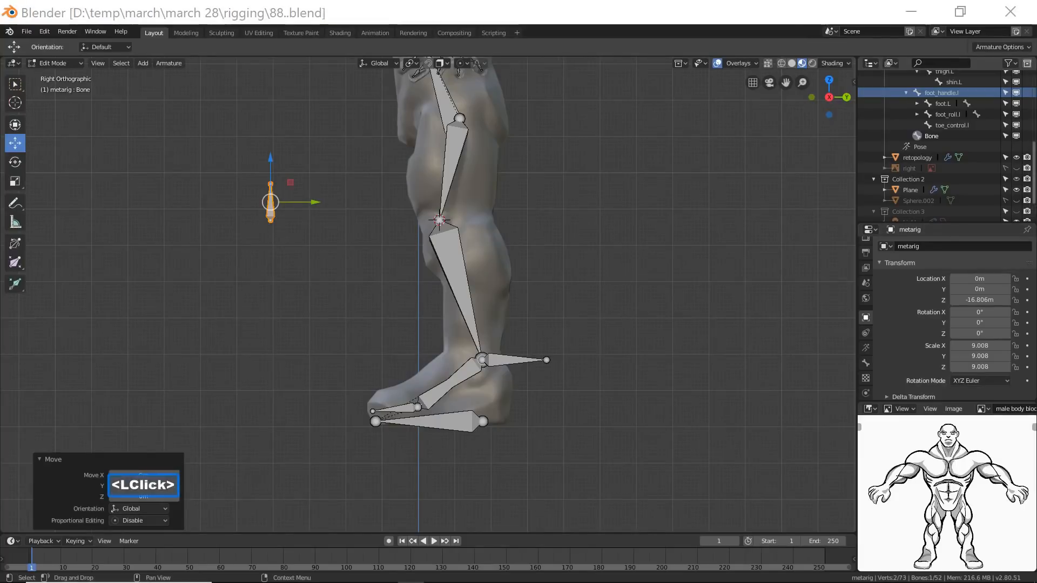
click(666, 17)
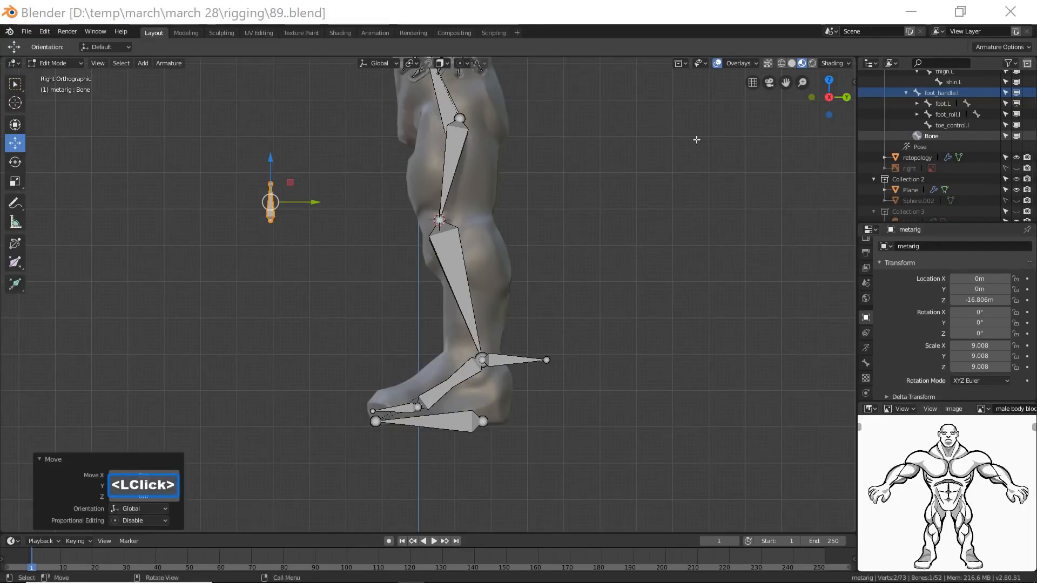
click(728, 27)
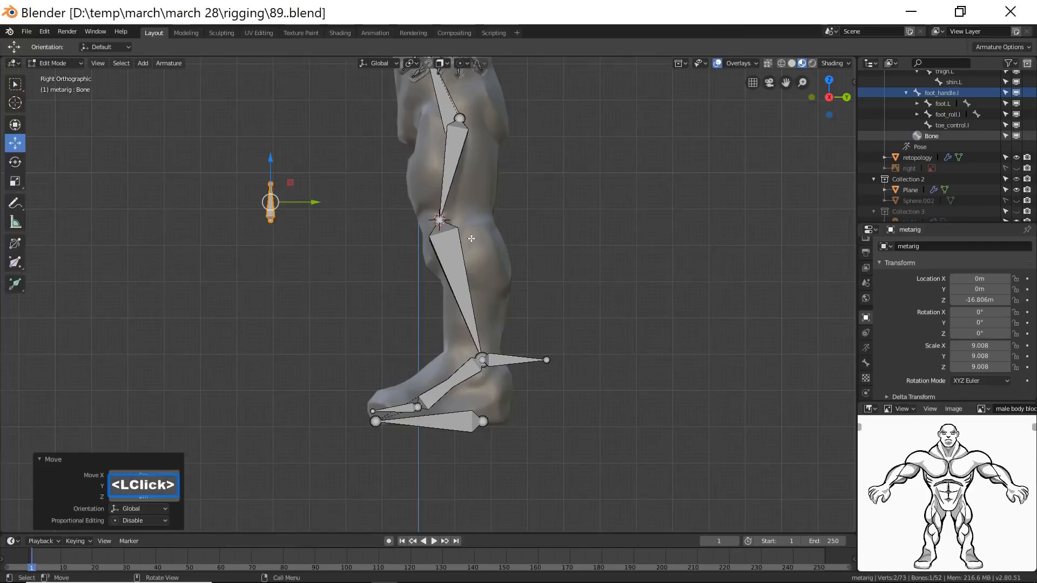
Rename the new bone in front of the knee to pt.l and save the file as version 90.
double_click(933, 133)
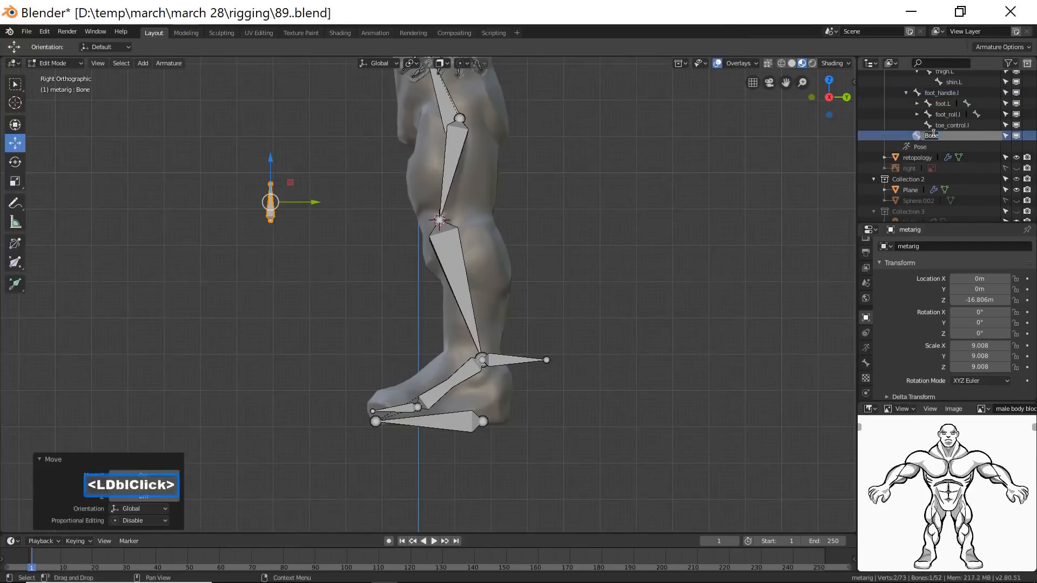
text(pt.l)
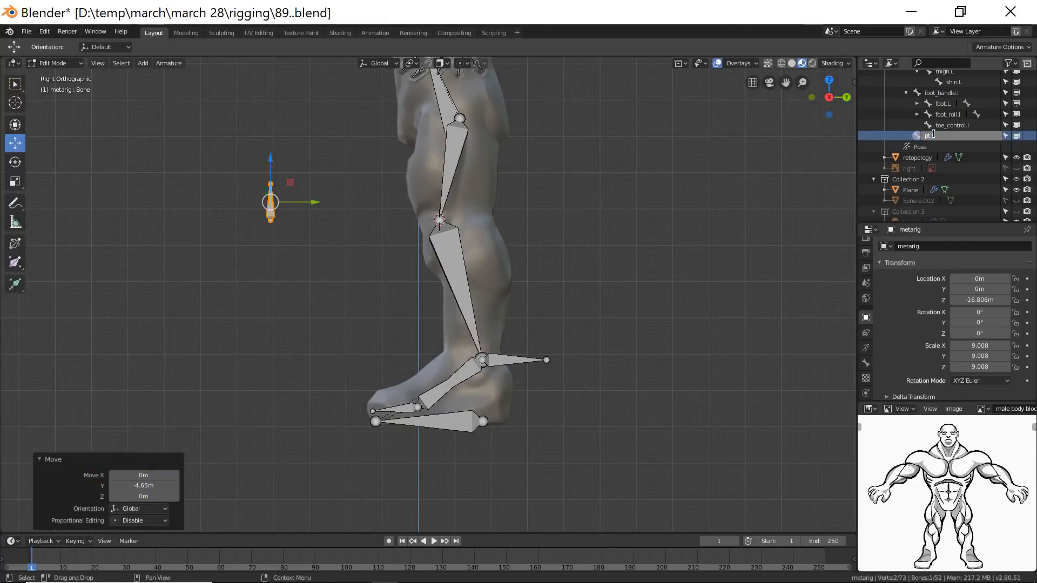
key(Return)
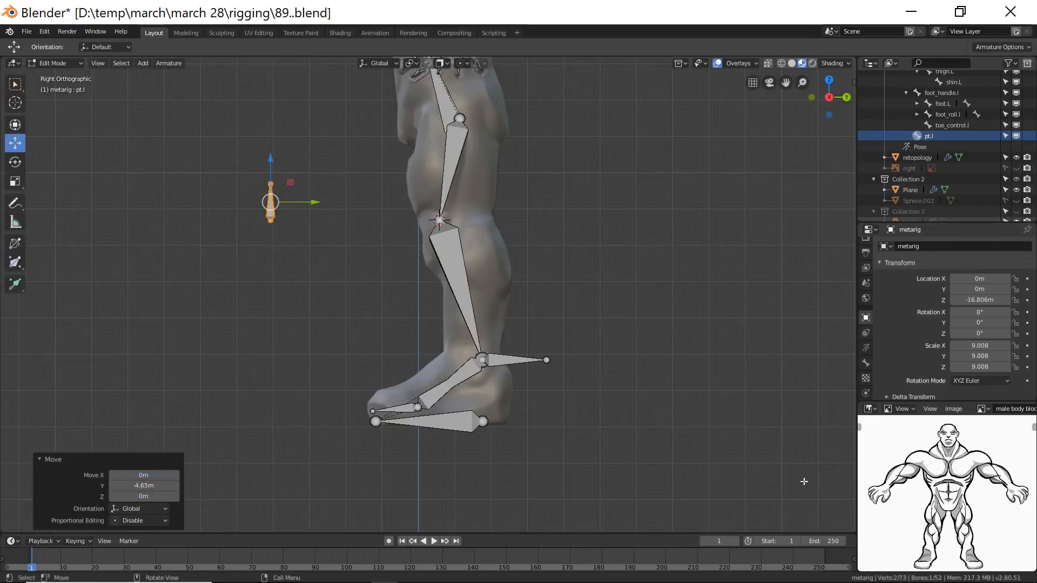
key(ctrl+alt+s)
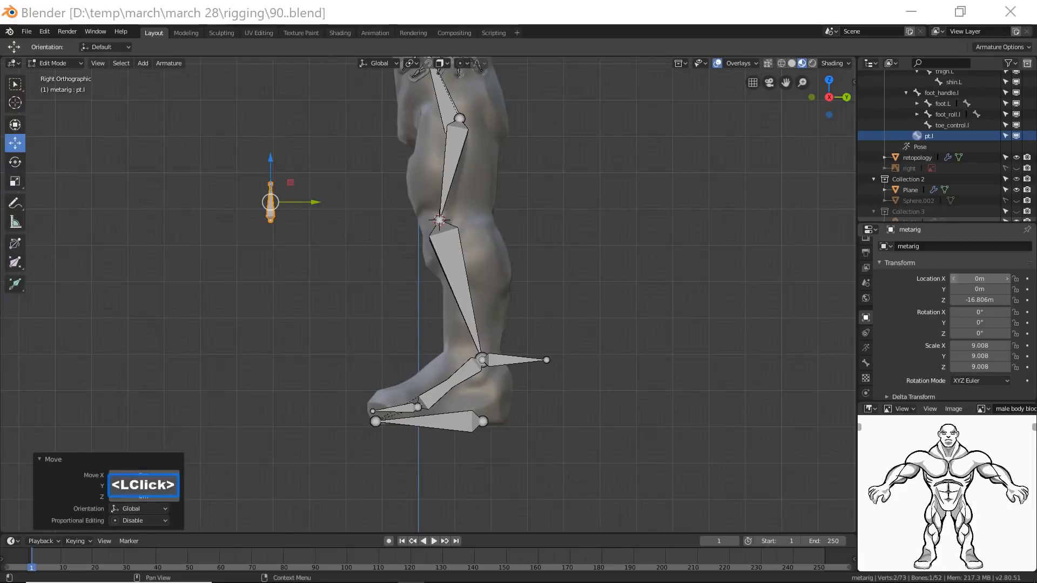
In Pose Mode, set the shin.L bone's IK pole target to the metarig armature and its bone pt.l.
click(707, 23)
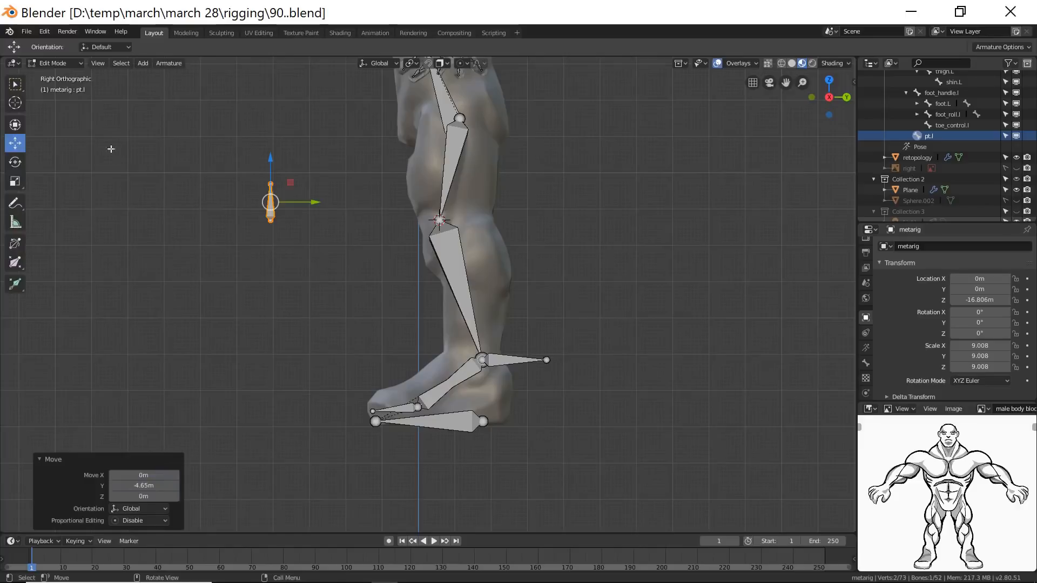
click(79, 63)
click(72, 99)
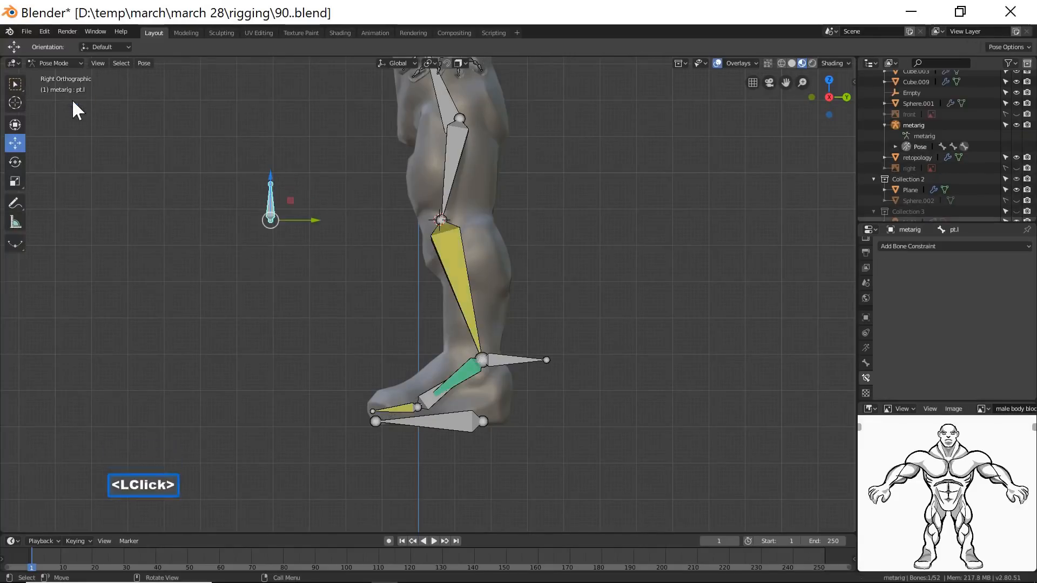
click(456, 275)
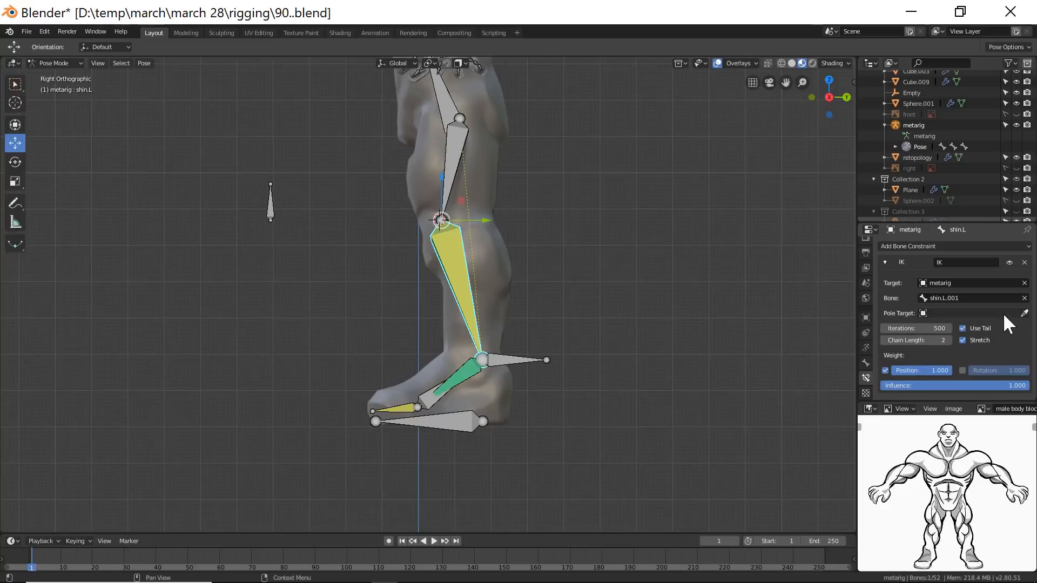
click(1026, 313)
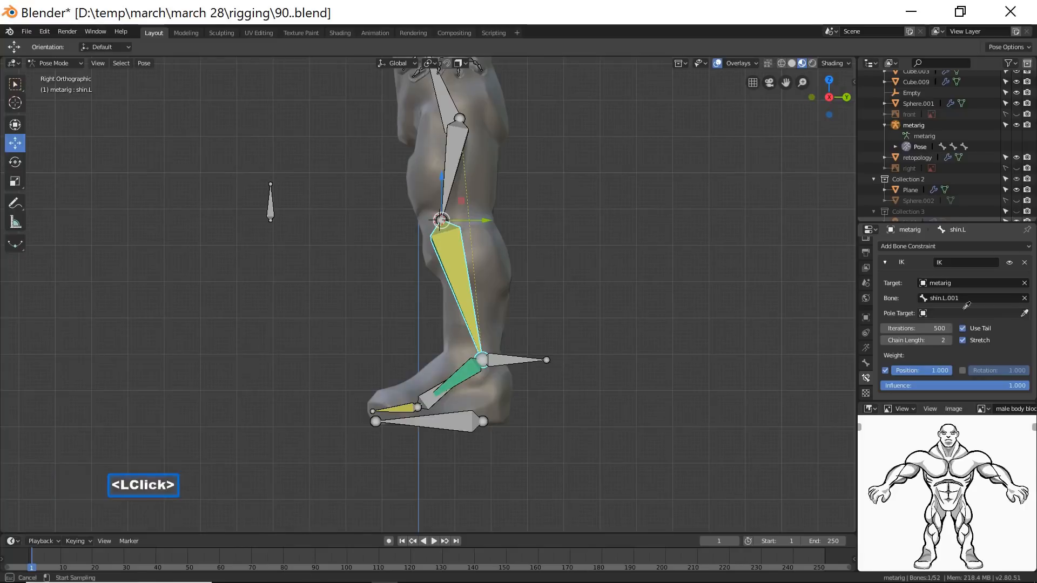
click(270, 204)
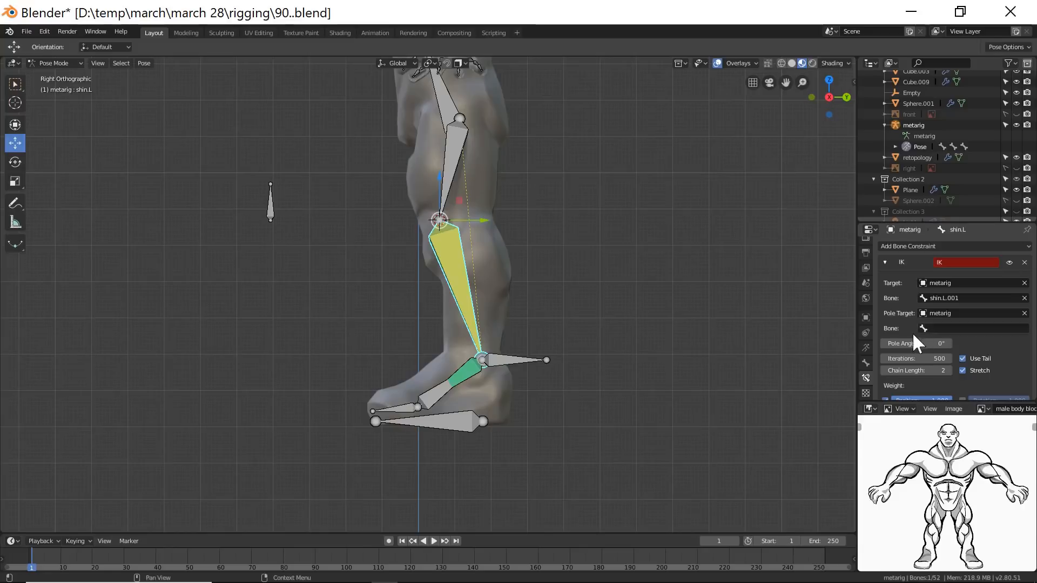
click(929, 326)
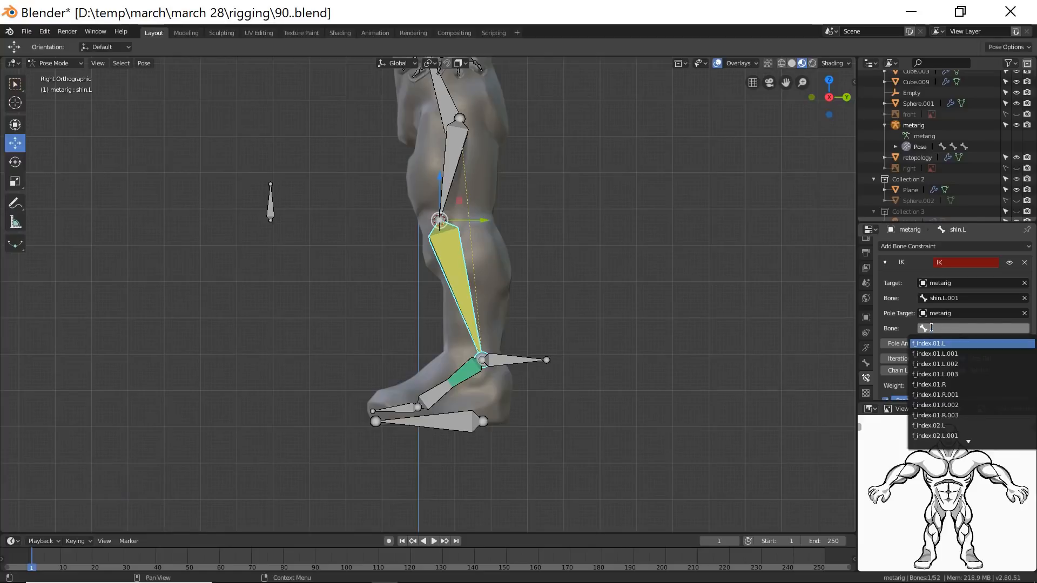
text(pt)
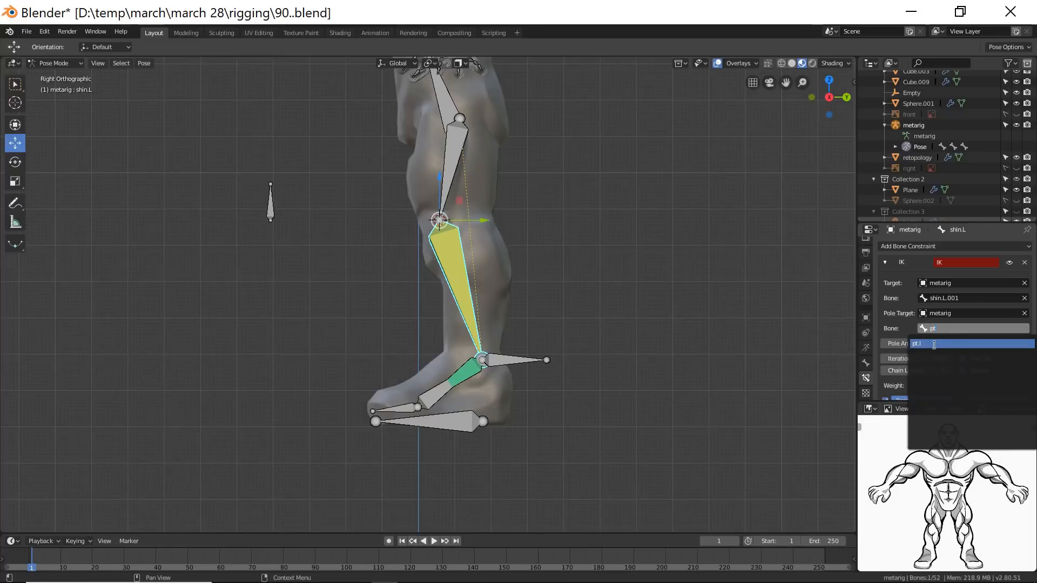
click(933, 344)
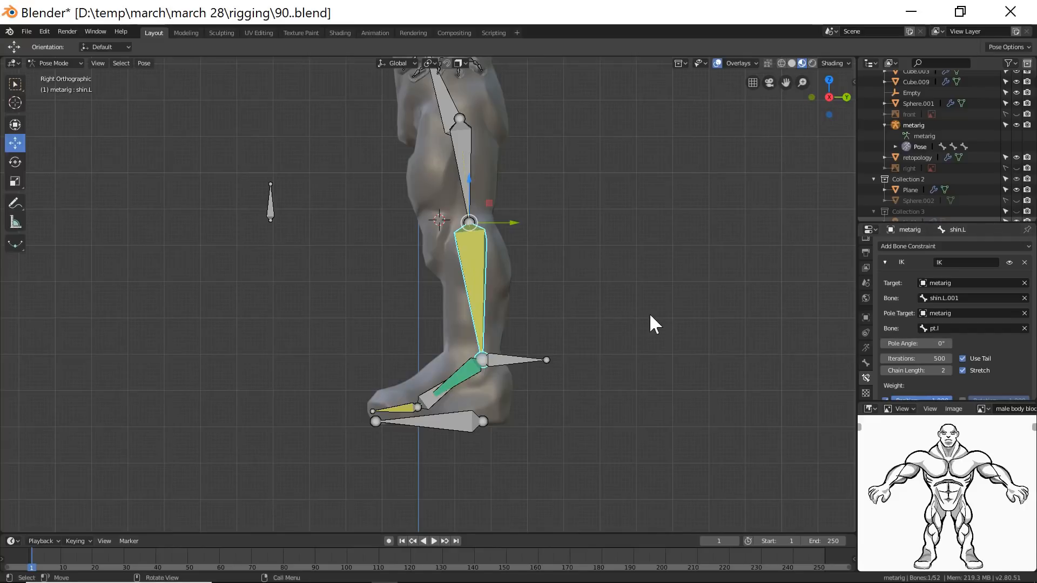
Set the shin.L IK constraint's pole angle to -90° and save the file as 91..blend.
click(923, 343)
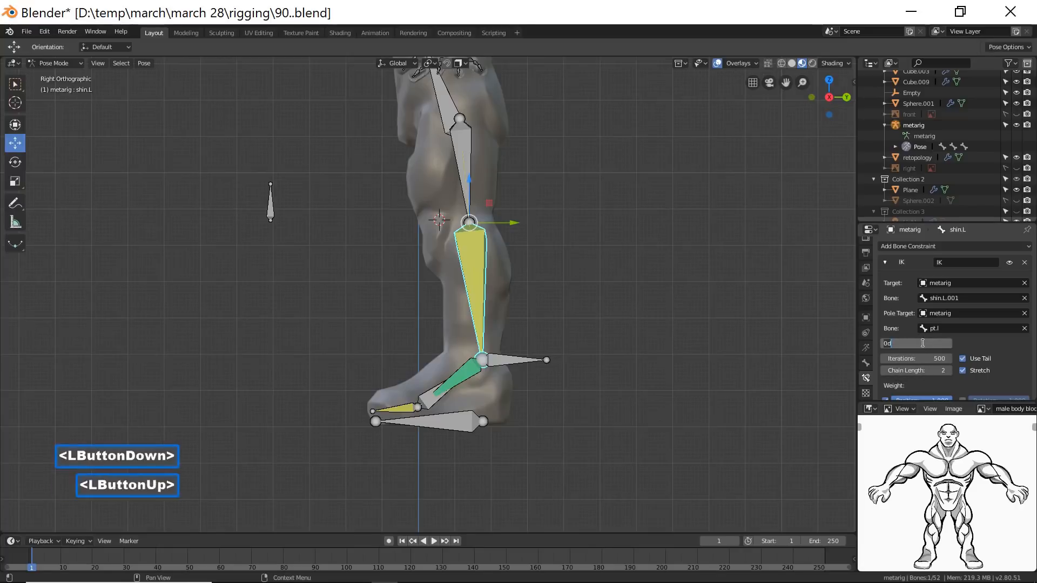
text(-90)
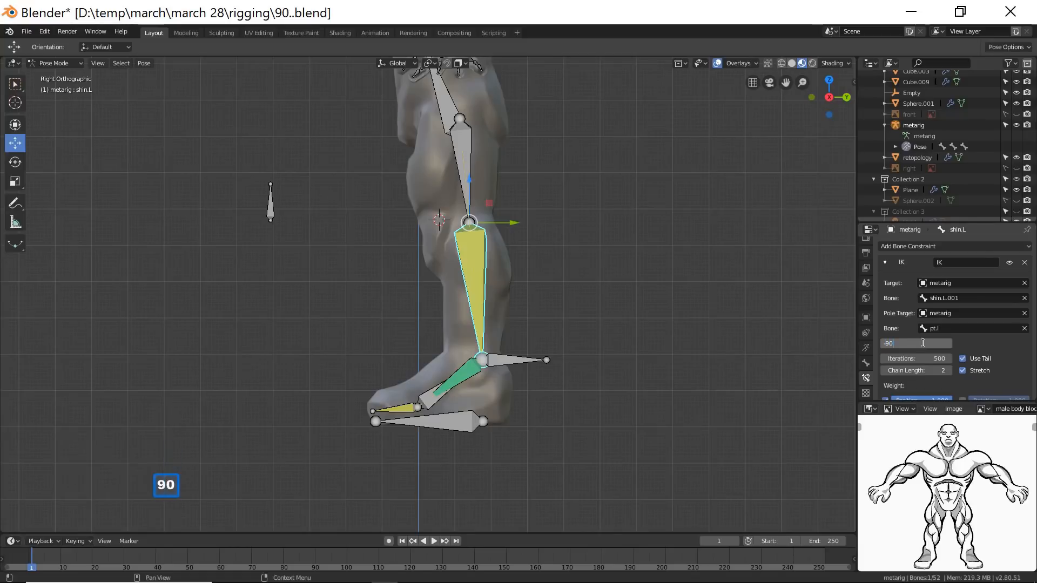
key(Return)
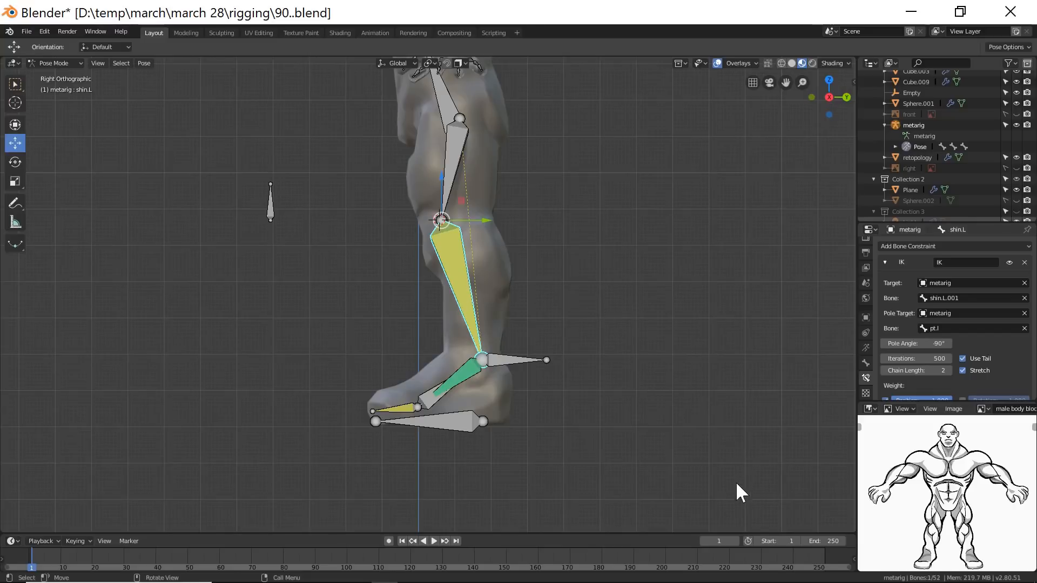
click(610, 134)
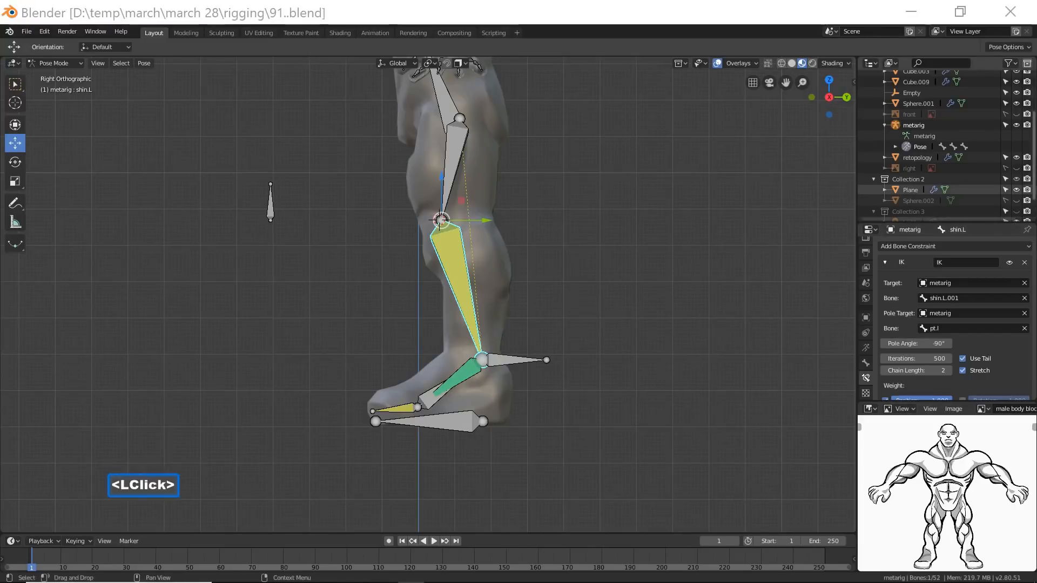
click(612, 24)
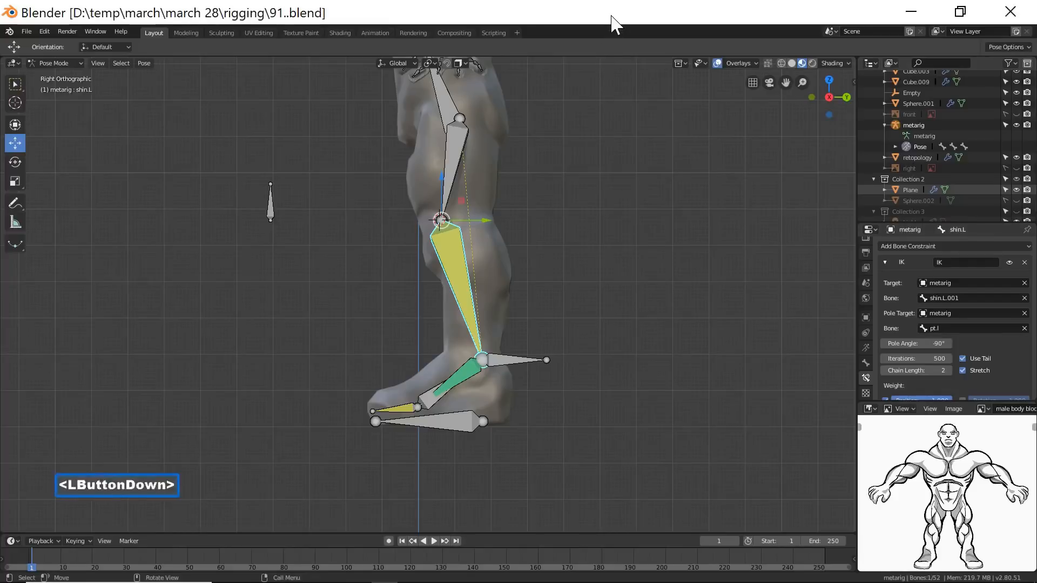
Test the leg IK by moving the spine bone downward and the pt.l bone 3.48 m along X.
ctrl+middle_drag(631, 153, 631, 194)
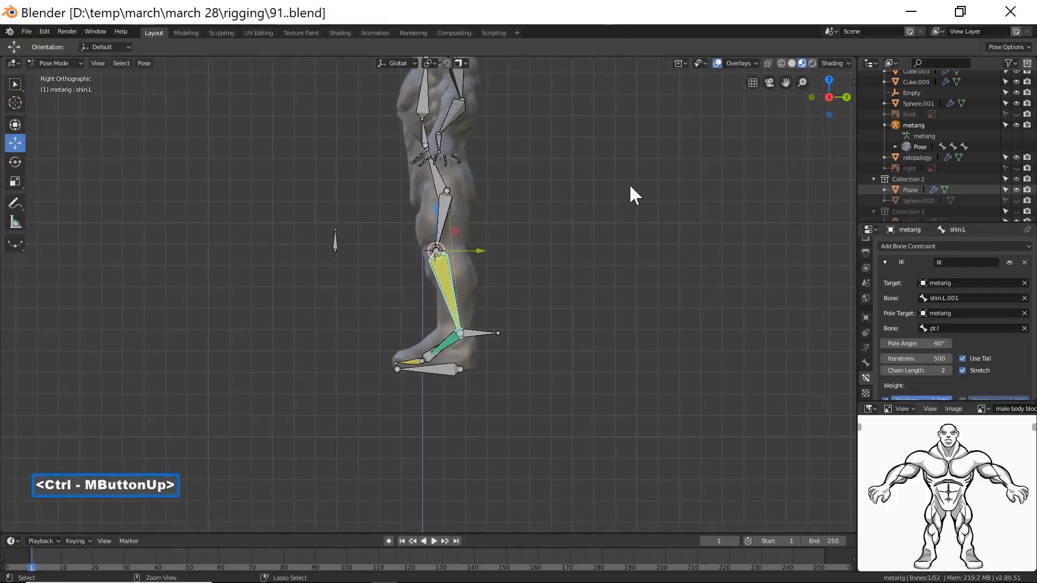
middle_drag(493, 241, 576, 258)
click(407, 176)
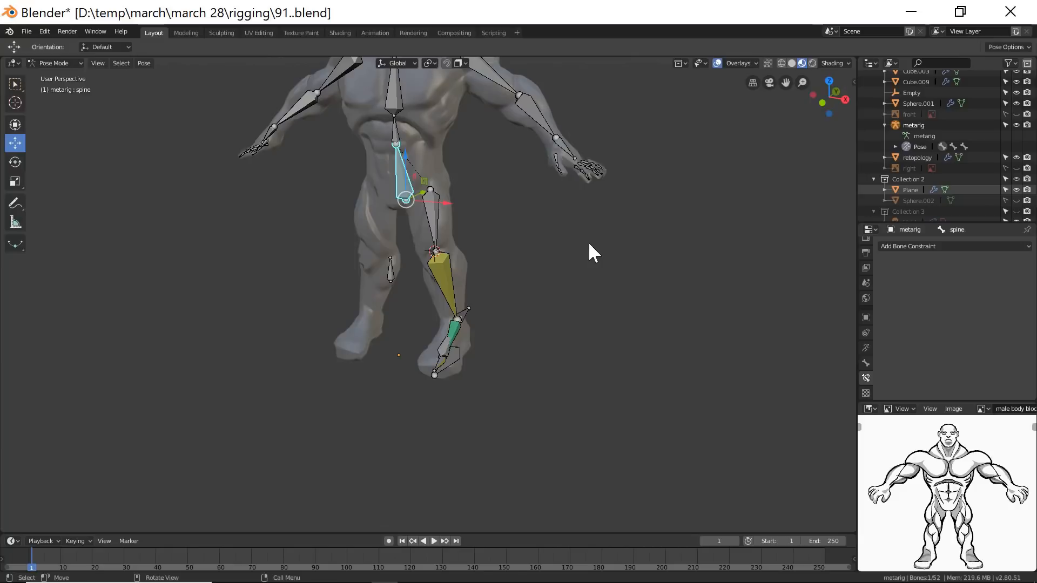
key(g)
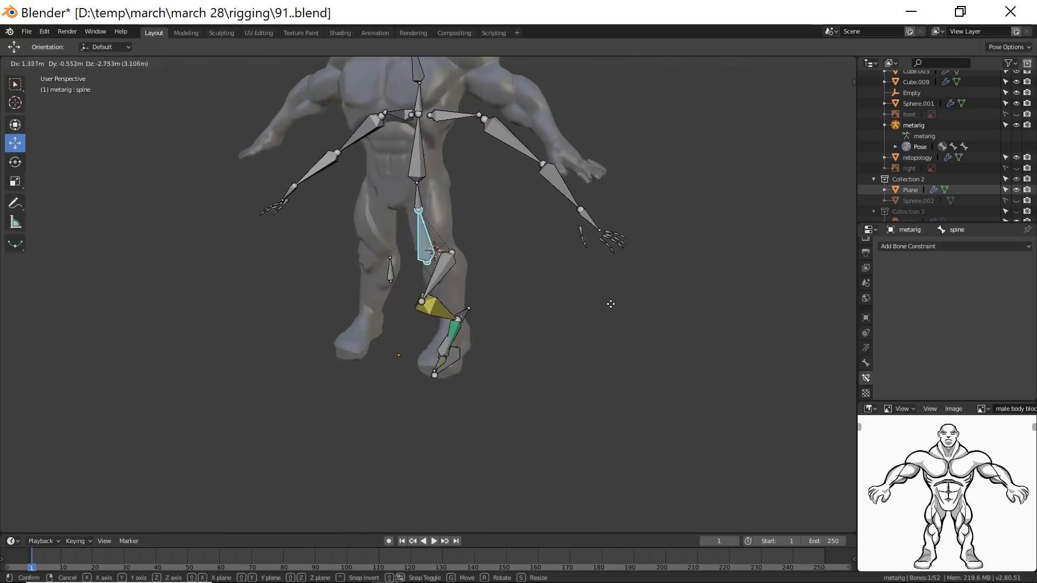
click(611, 300)
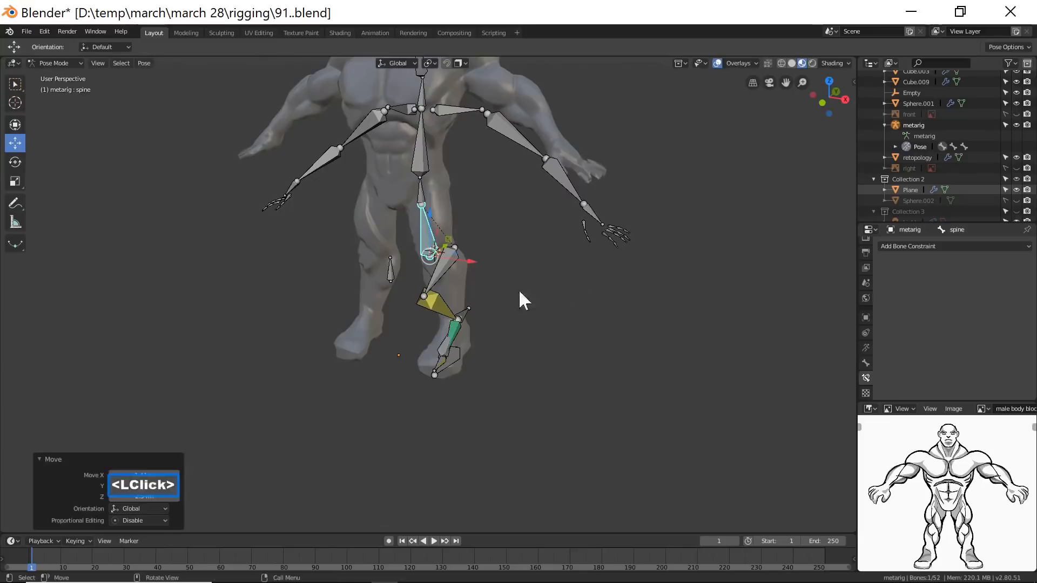
click(391, 269)
drag(424, 282, 518, 290)
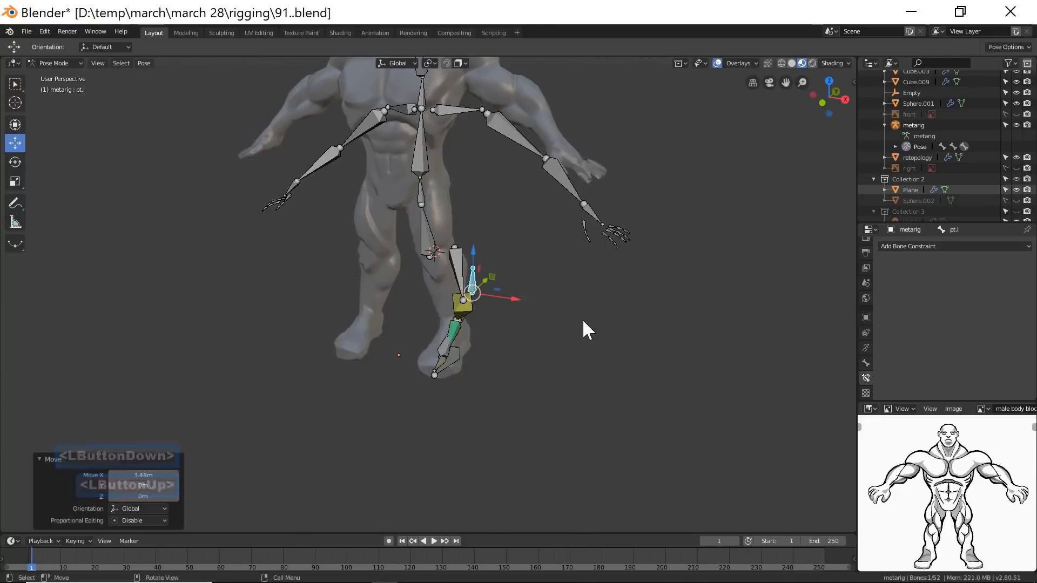
Clear the rotation and location of all bones, save the file as 92..blend, and deselect everything.
key(a)
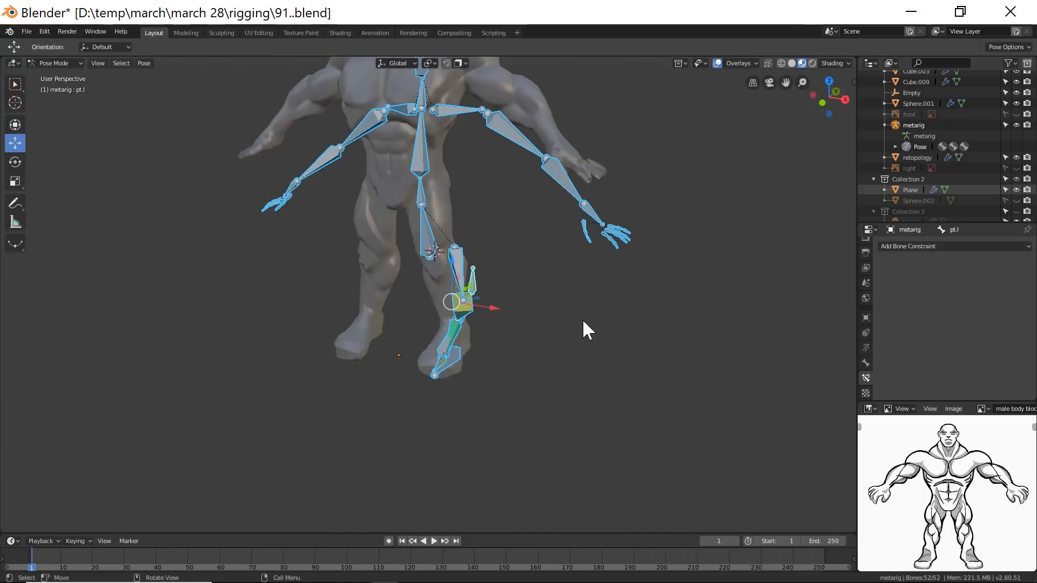
key(alt)
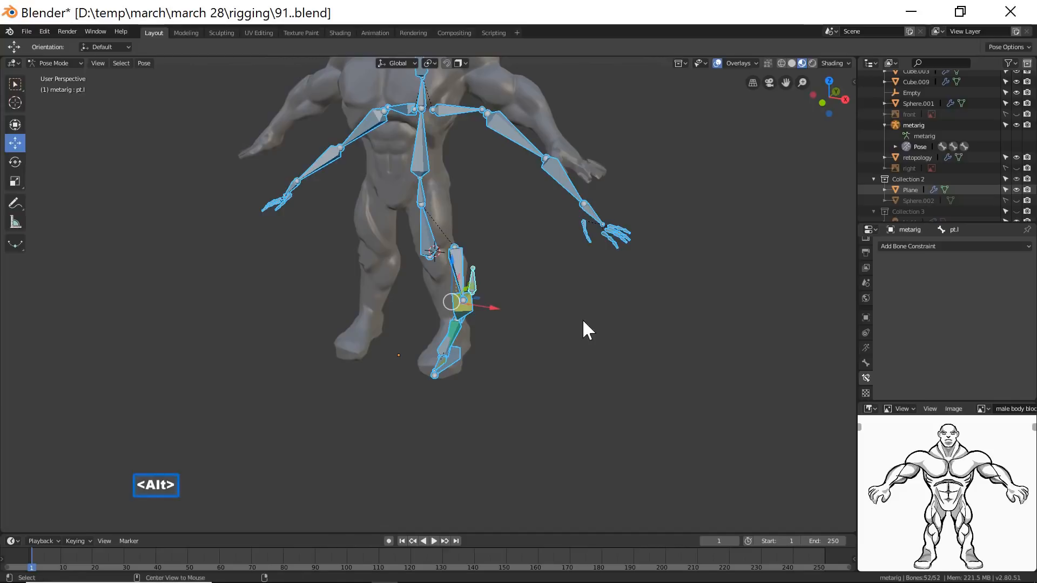
key(alt+r)
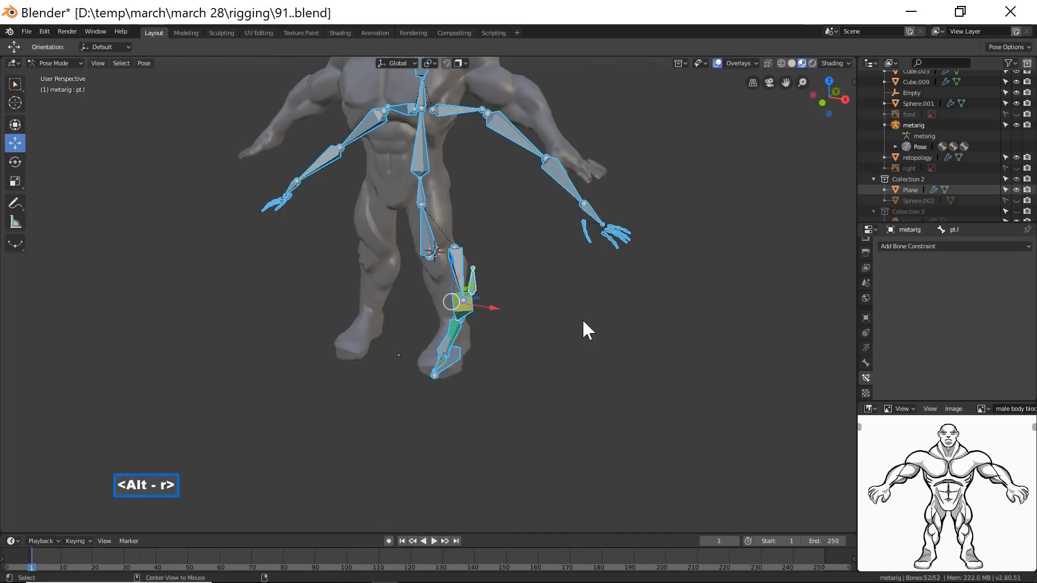
key(alt+g)
mouse_move(594, 320)
middle_down()
mouse_move(507, 309)
mouse_move(502, 319)
mouse_move(609, 313)
middle_up()
mouse_move(509, 308)
middle_down()
mouse_move(542, 315)
mouse_move(524, 305)
middle_up()
click(594, 414)
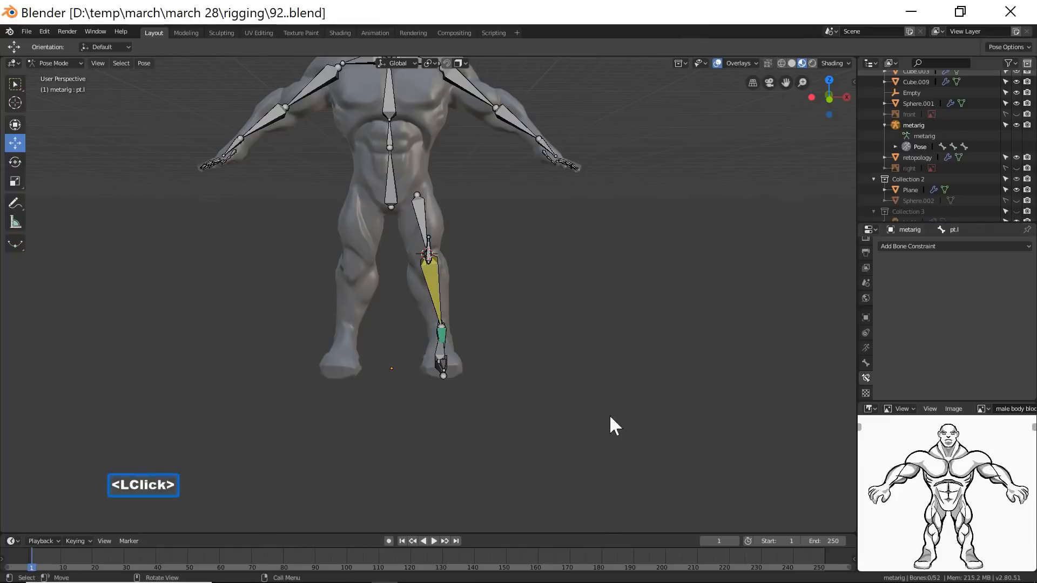
Try raising the foot_handle.l bone to test the leg's bending, then cancel the move.
middle_drag(607, 428, 471, 378)
click(459, 376)
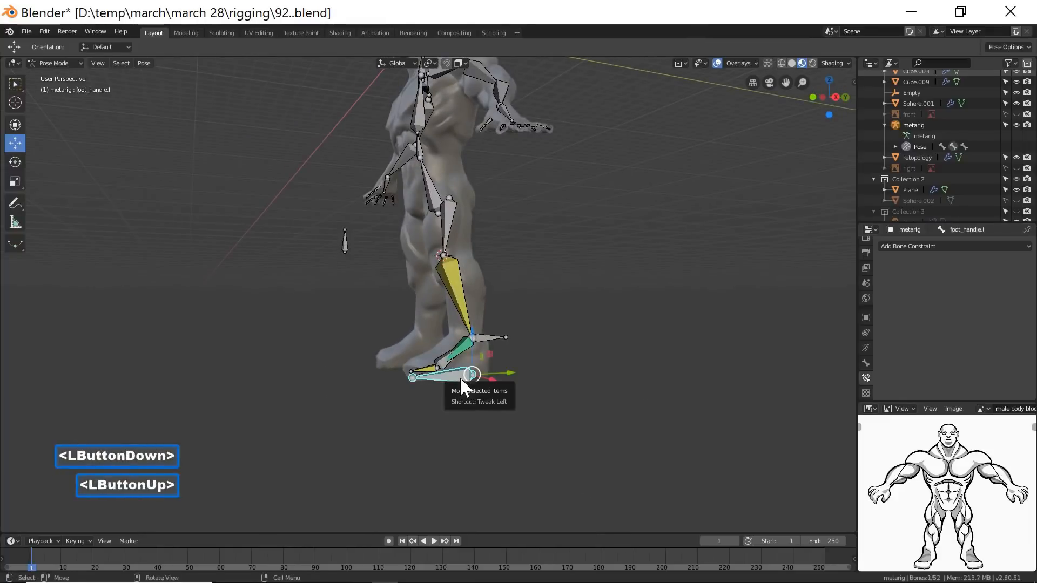
key(g)
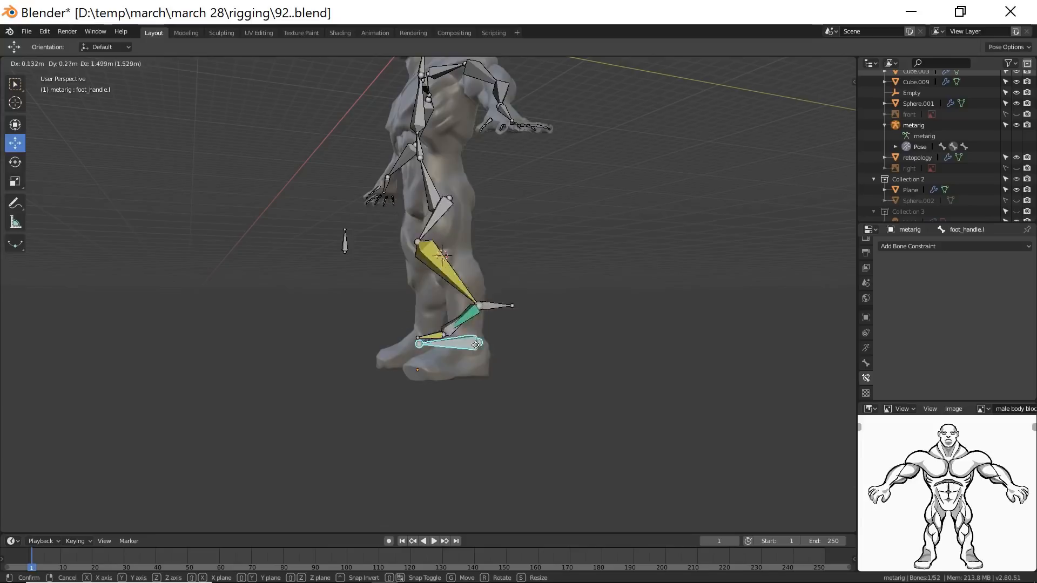
right_click(478, 349)
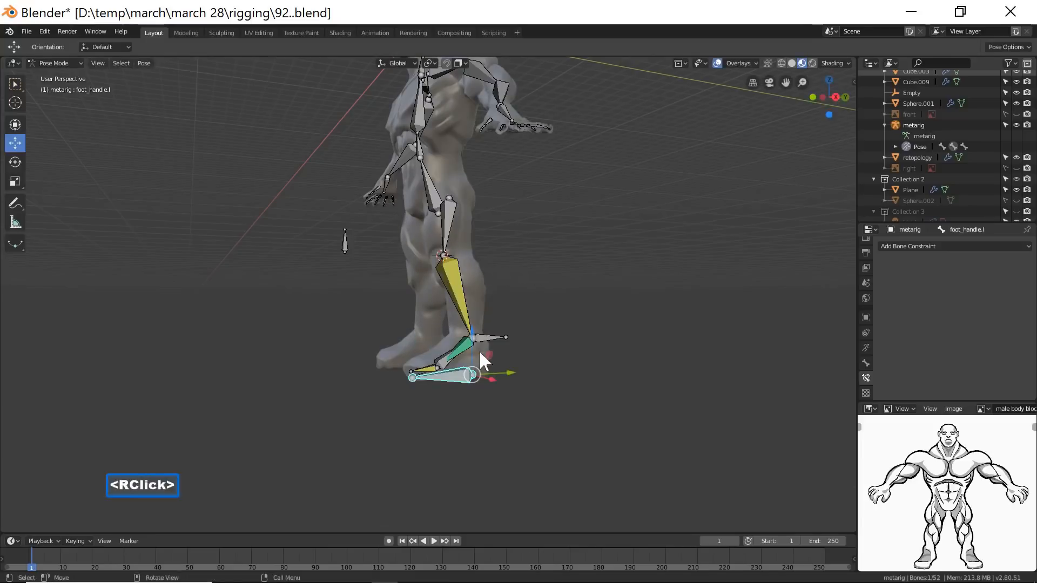
click(574, 426)
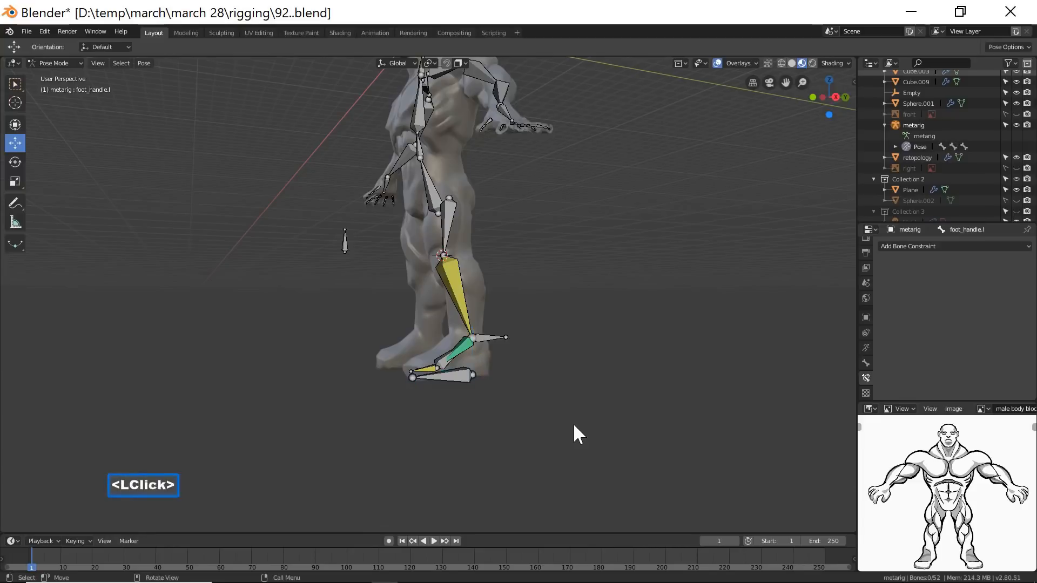
In Edit Mode, parent the pt.l bone to shin.L.001 with Keep Offset and save the file as 93..blend.
click(77, 60)
click(65, 87)
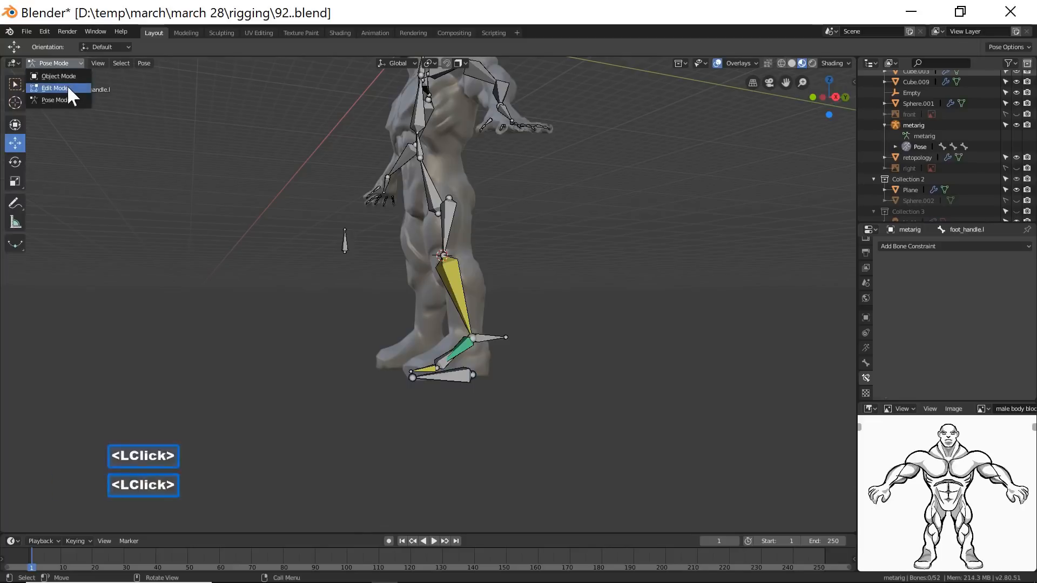
click(346, 242)
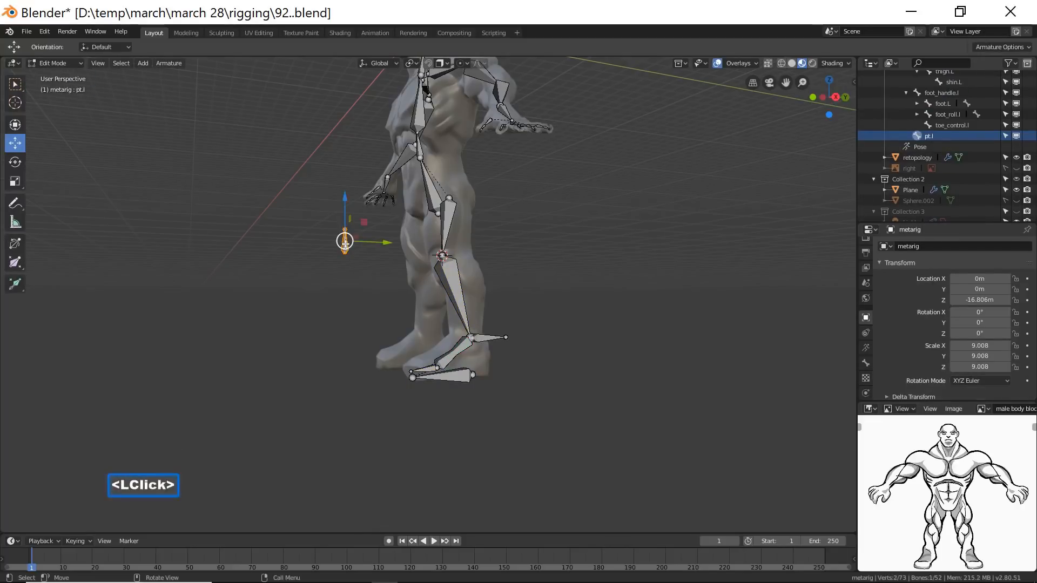
shift+click(492, 337)
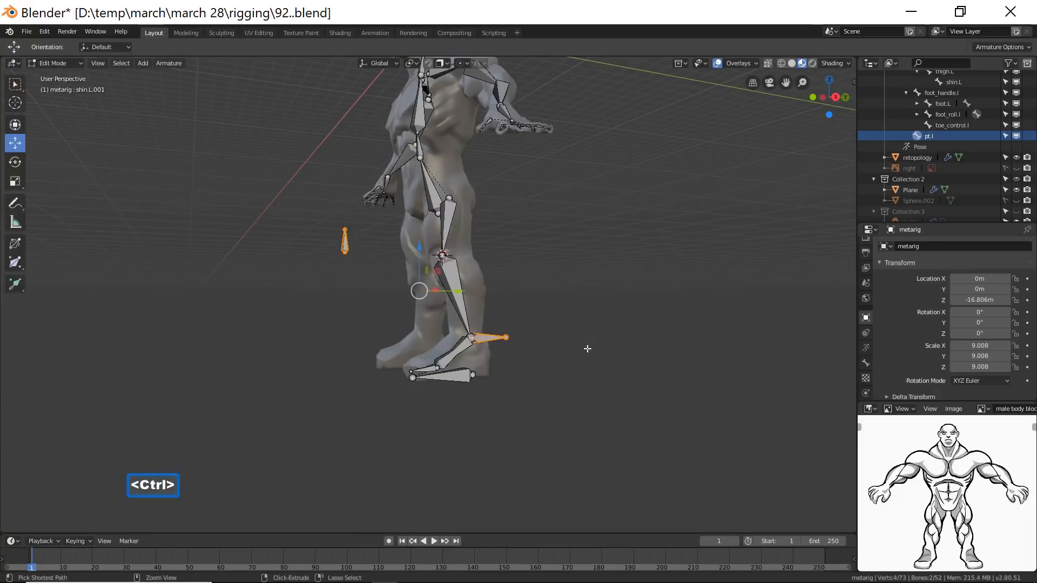
key(ctrl+p)
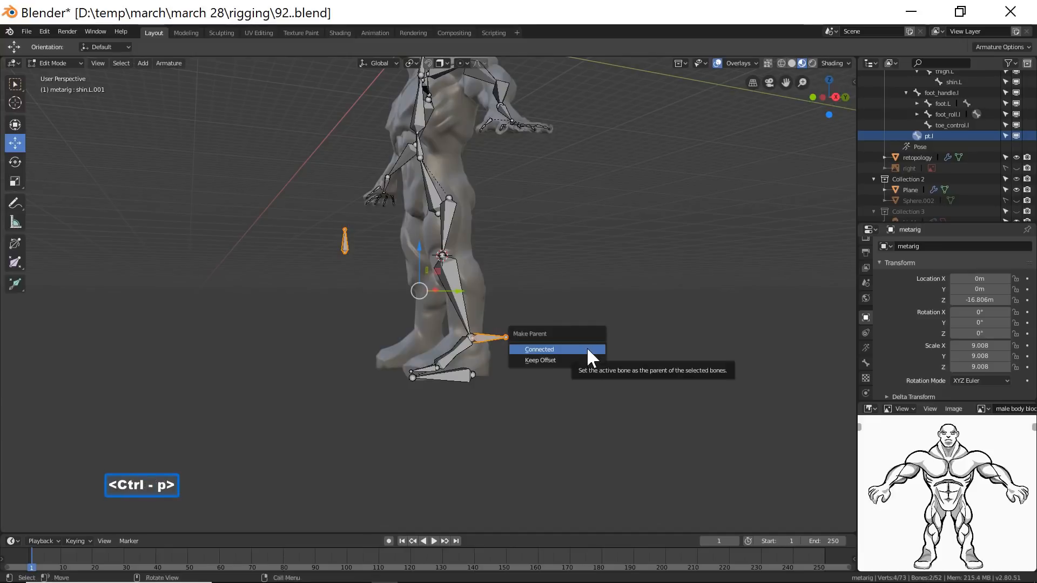
click(520, 361)
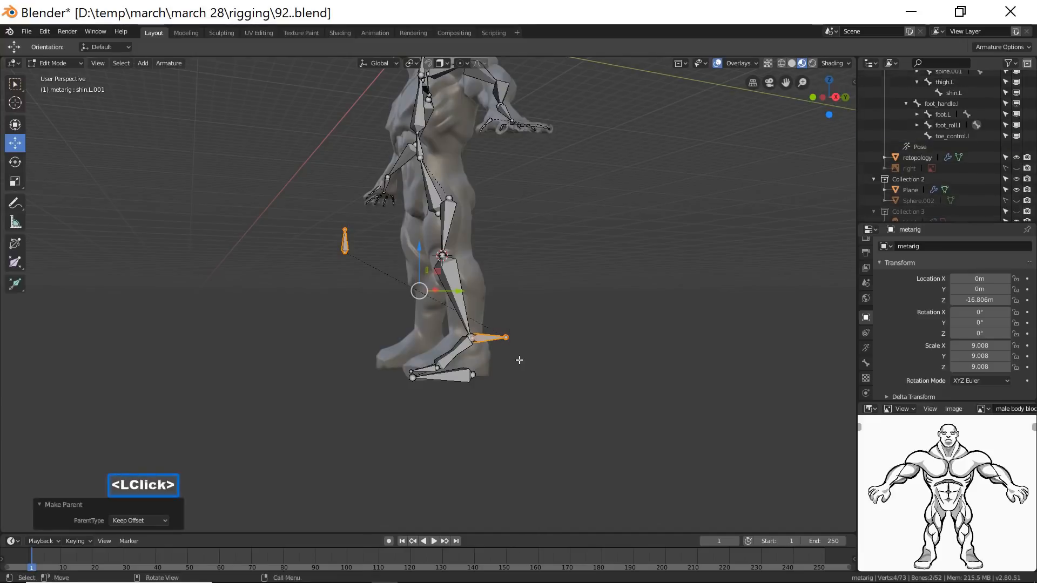
click(719, 471)
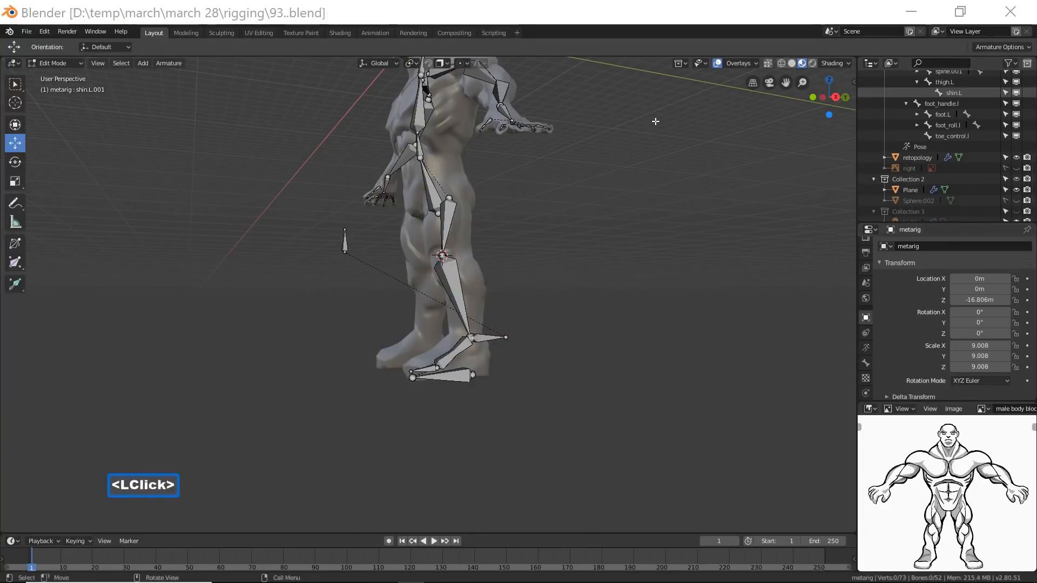
click(646, 24)
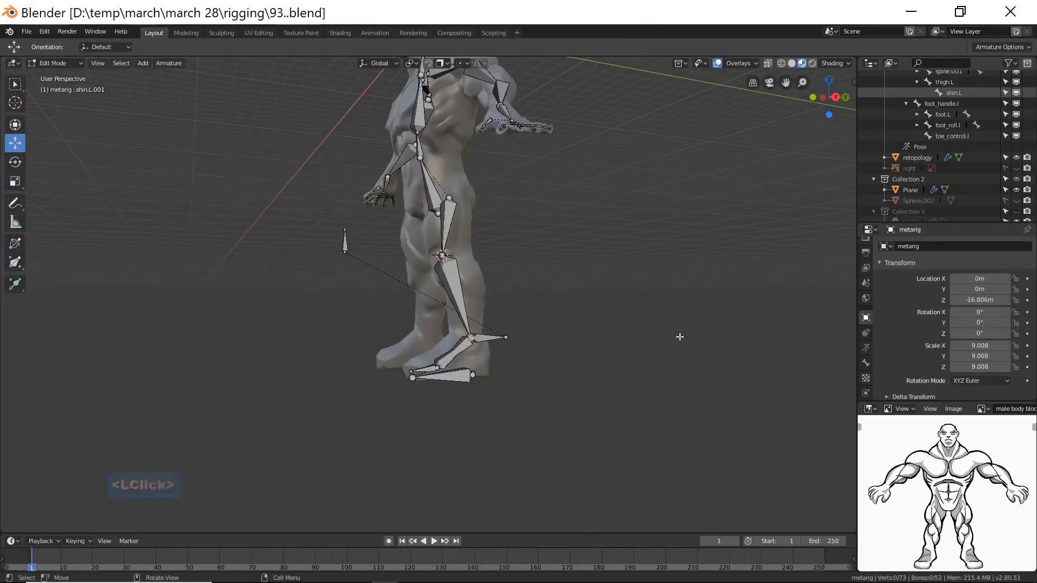
In Pose Mode, test the leg's bending by raising the foot_handle.l bone, cancel the move, and save the file as 94..blend.
click(79, 61)
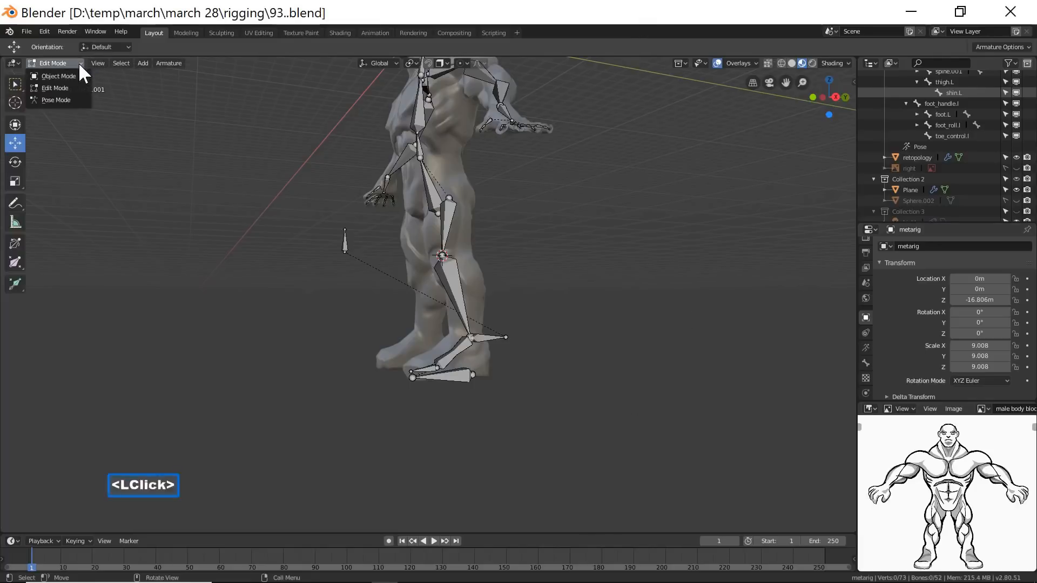
click(78, 99)
click(461, 373)
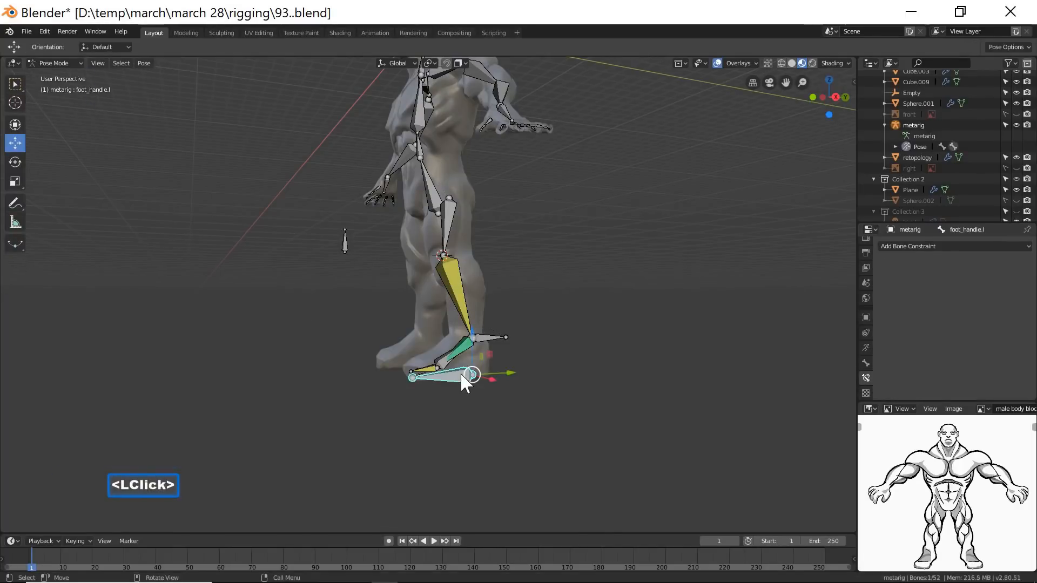
key(g)
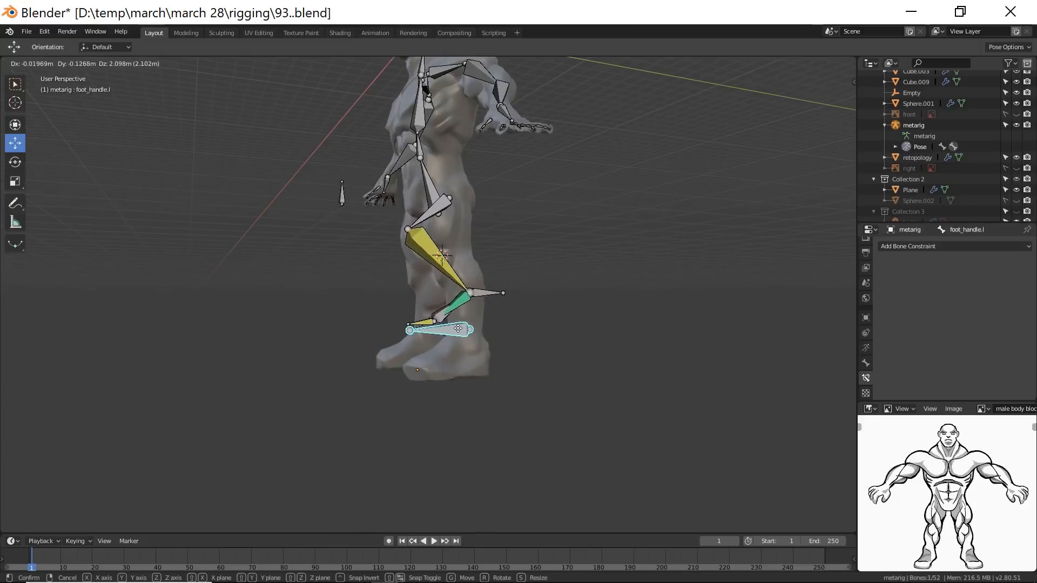
right_click(458, 329)
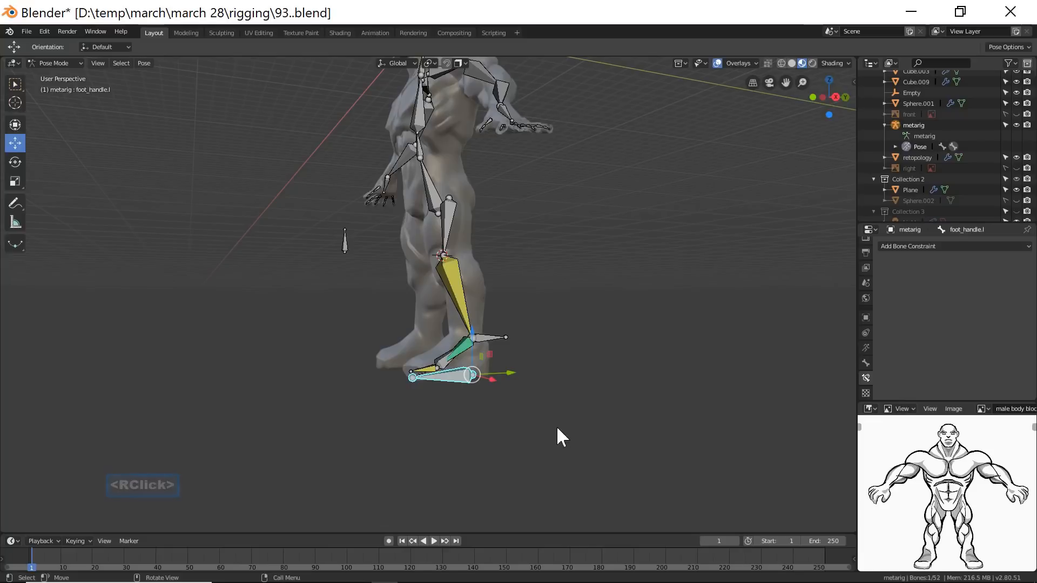
click(575, 452)
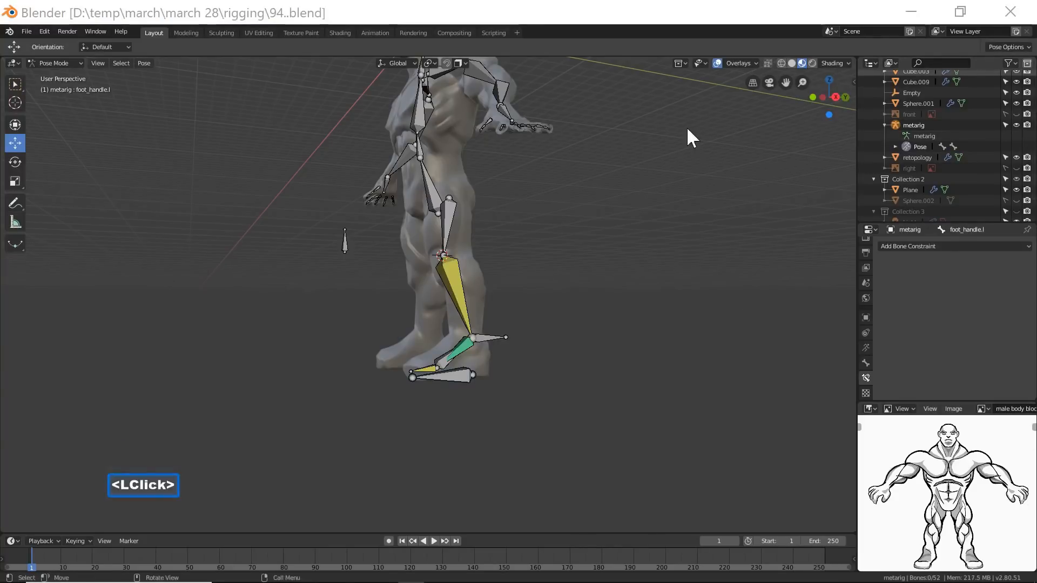
click(705, 25)
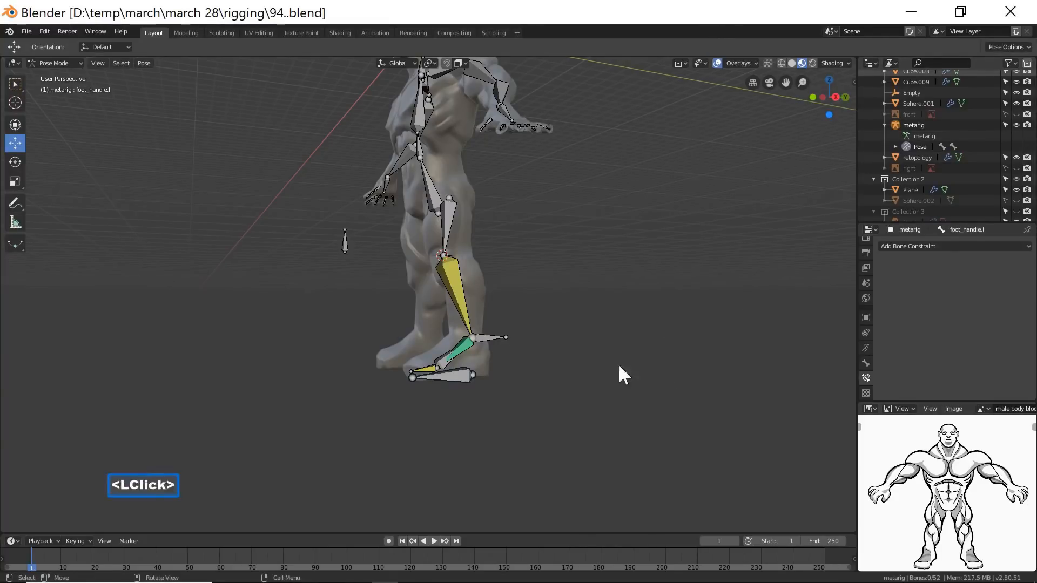
In Edit Mode, symmetrize all the left leg bones to the other side of the armature and save the file as 96..blend.
middle_drag(552, 346, 636, 357)
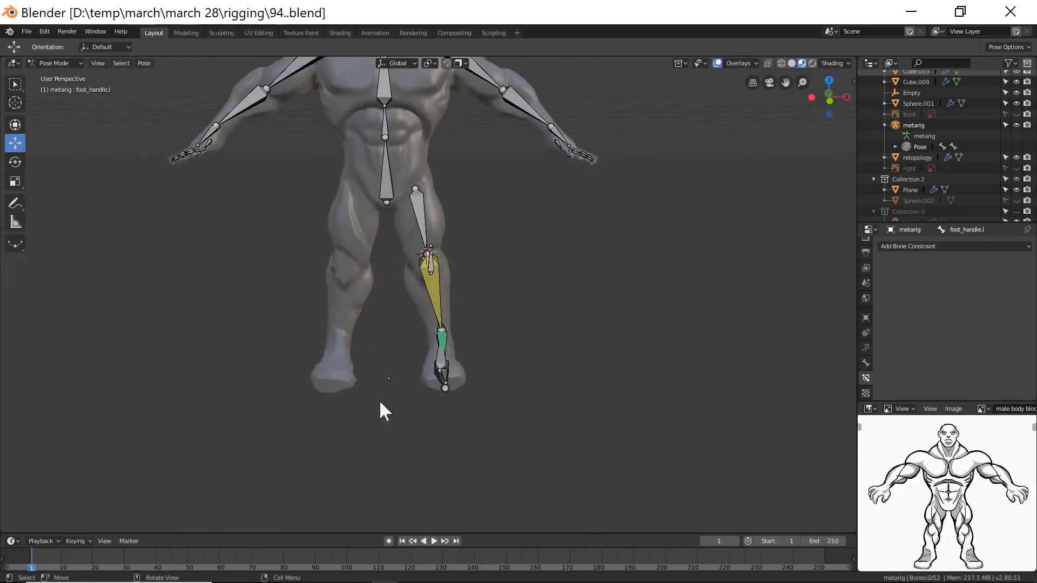
click(78, 61)
click(73, 86)
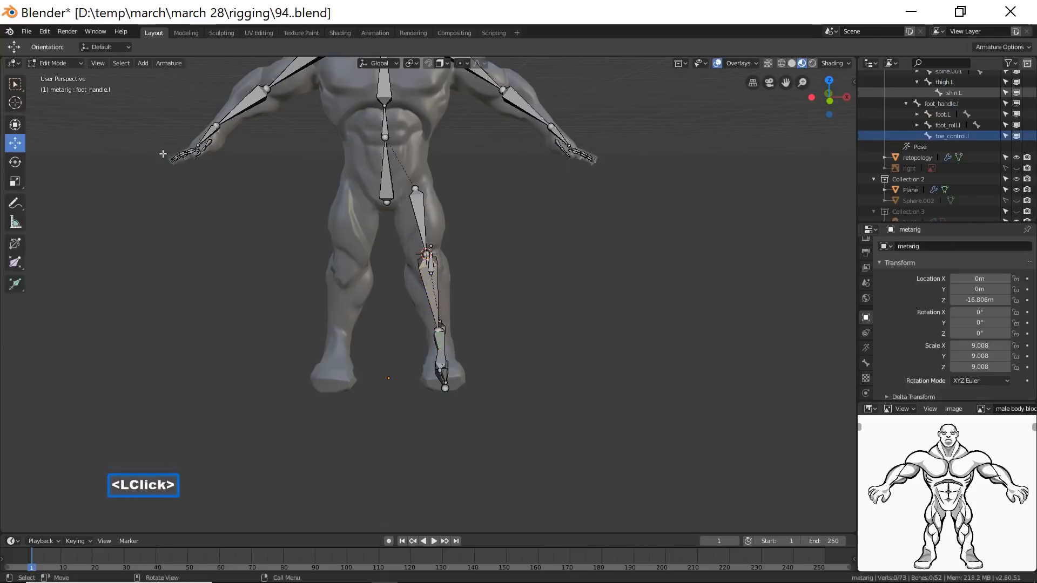
key(KP_1)
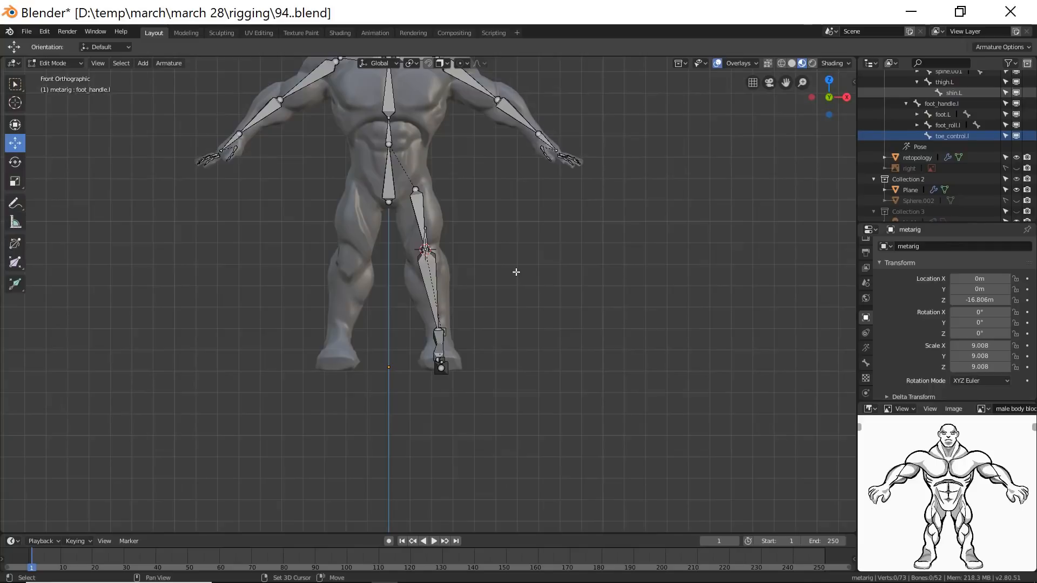
shift+middle_drag(514, 229, 566, 330)
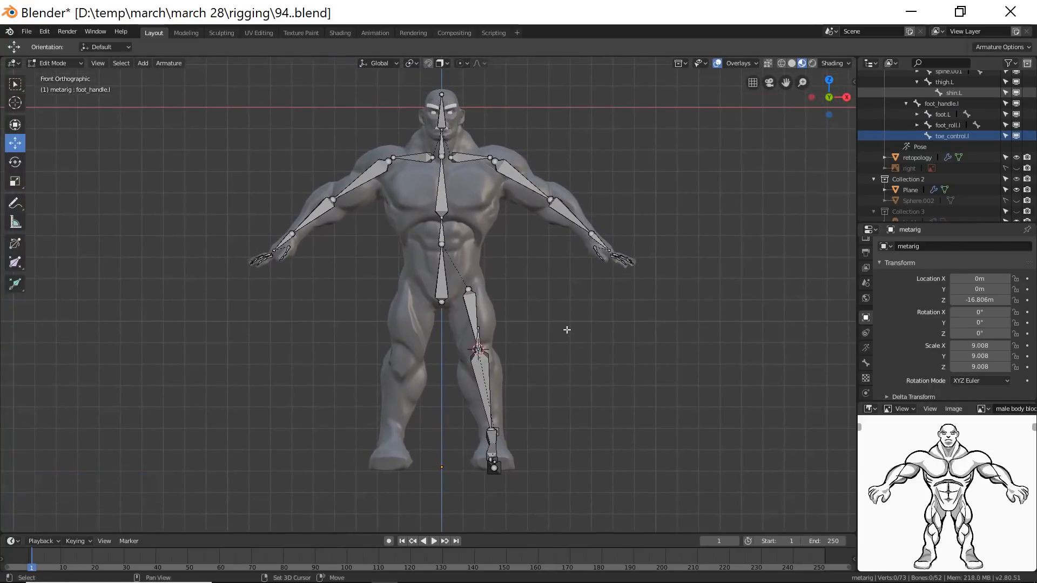
key(z)
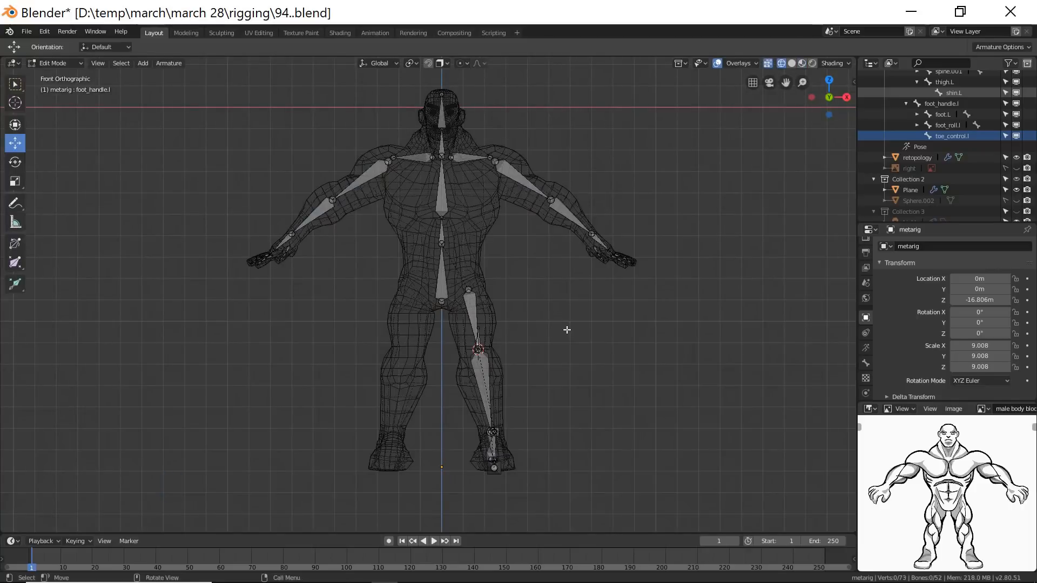
mouse_move(567, 329)
ctrl+right_down()
mouse_move(504, 262)
mouse_move(470, 269)
mouse_move(462, 446)
mouse_move(489, 482)
mouse_move(564, 444)
ctrl+right_up()
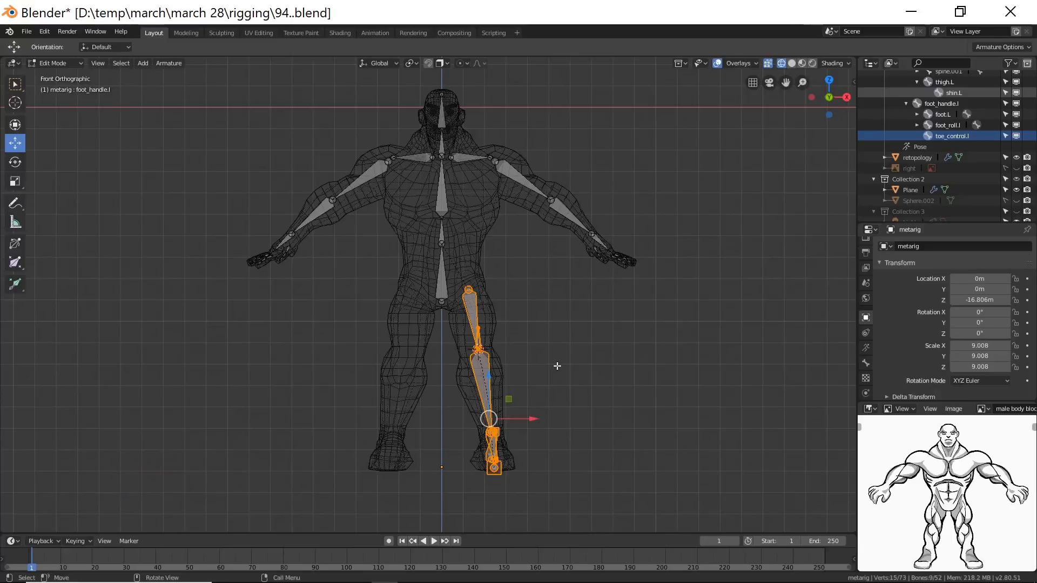
key(z)
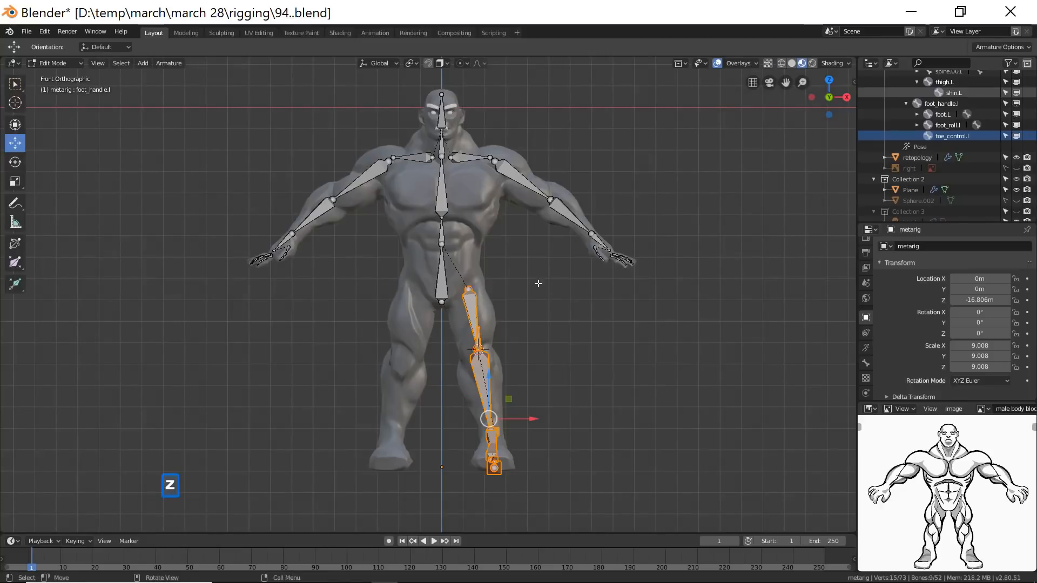
click(169, 62)
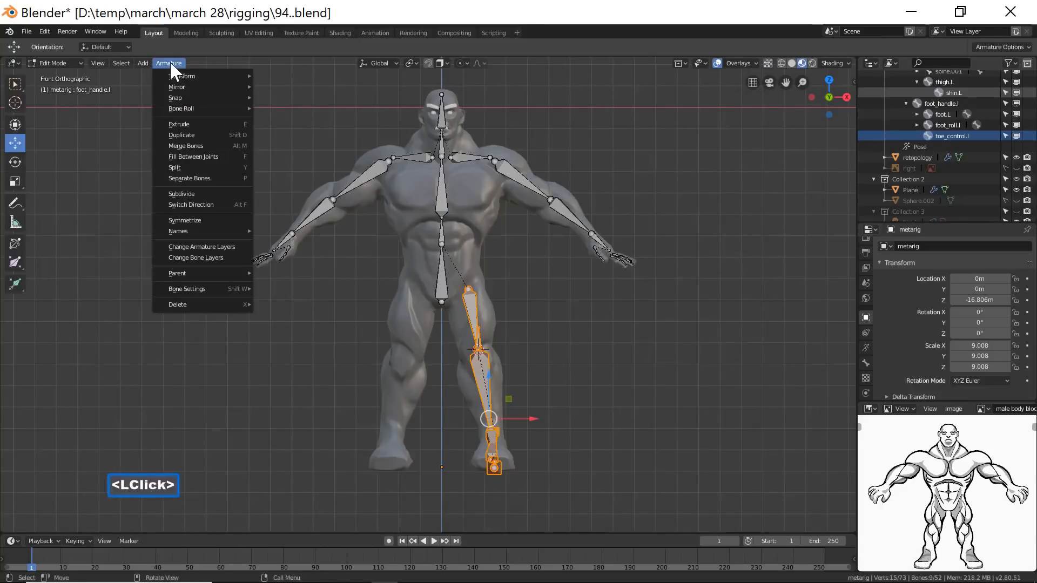
click(160, 219)
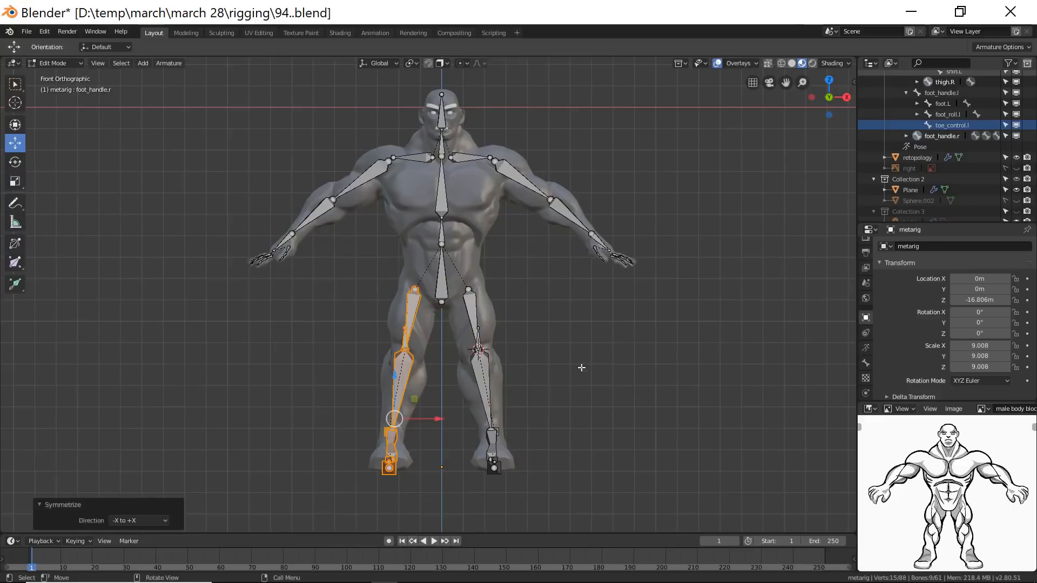
click(665, 486)
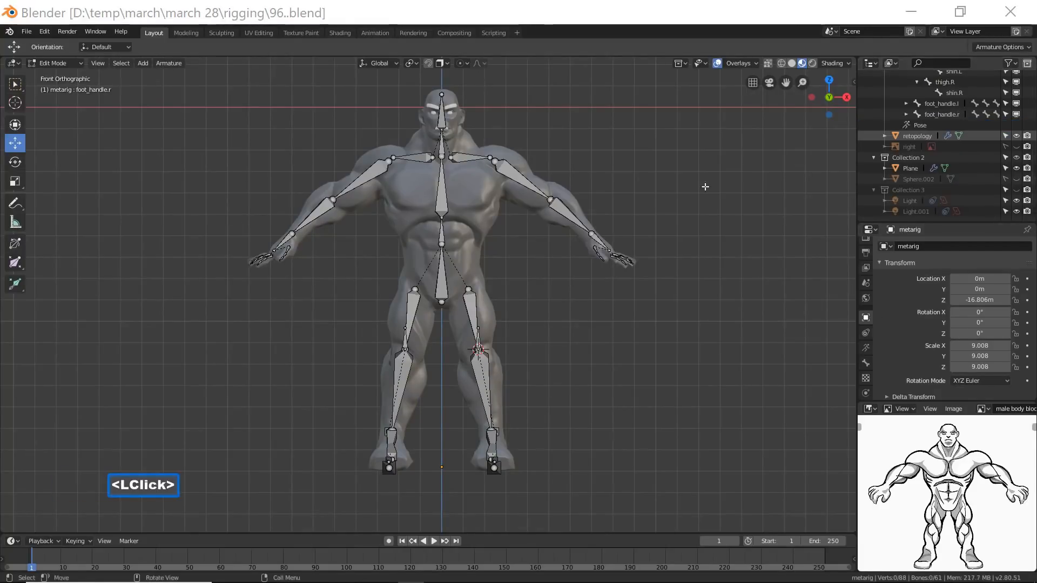
click(663, 17)
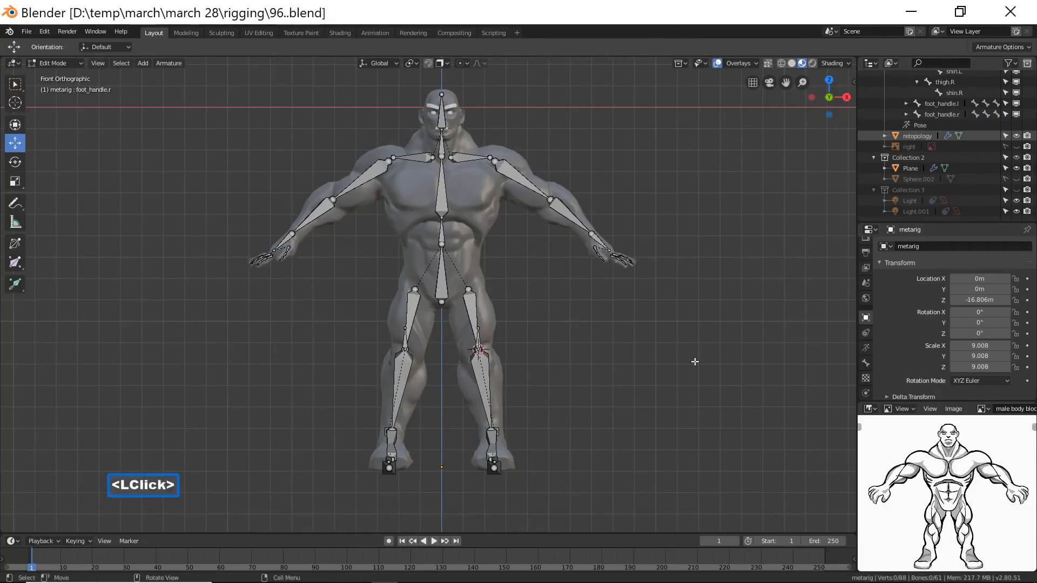
Switch the armature to Pose Mode with the box selection tool active and save the file as 97..blend.
click(79, 63)
click(51, 96)
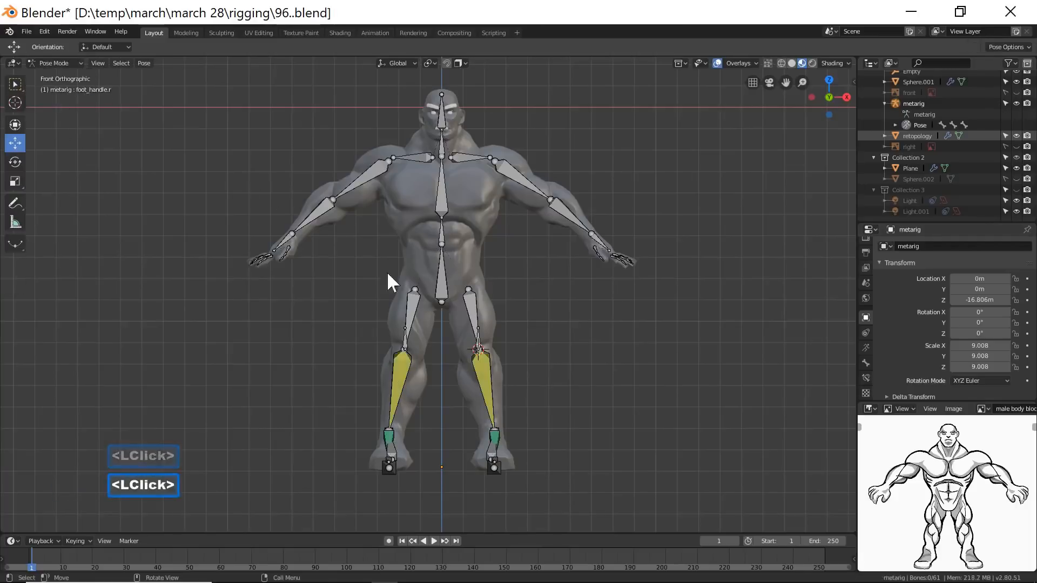
middle_drag(641, 324, 617, 344)
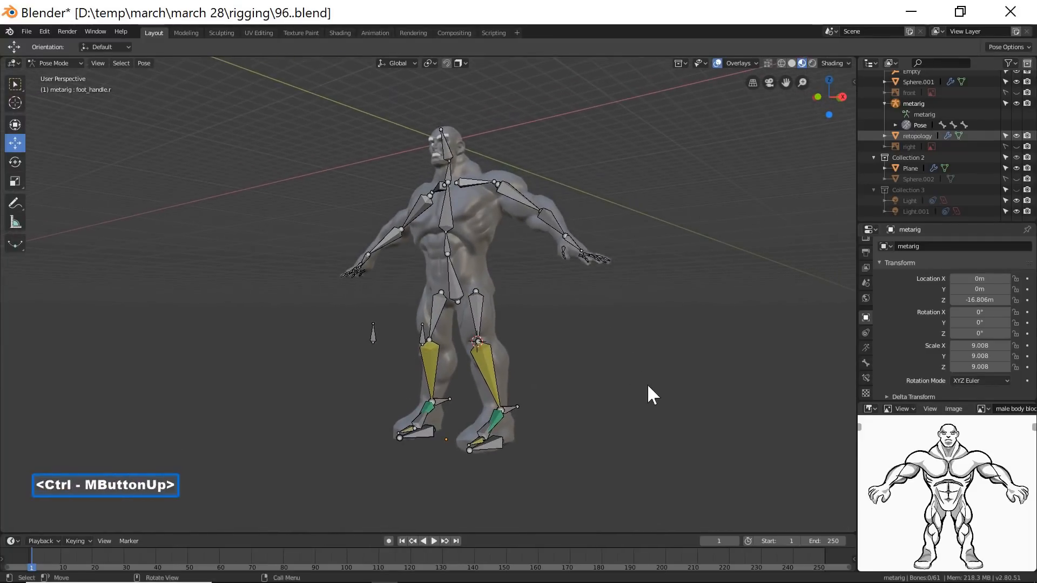
click(14, 84)
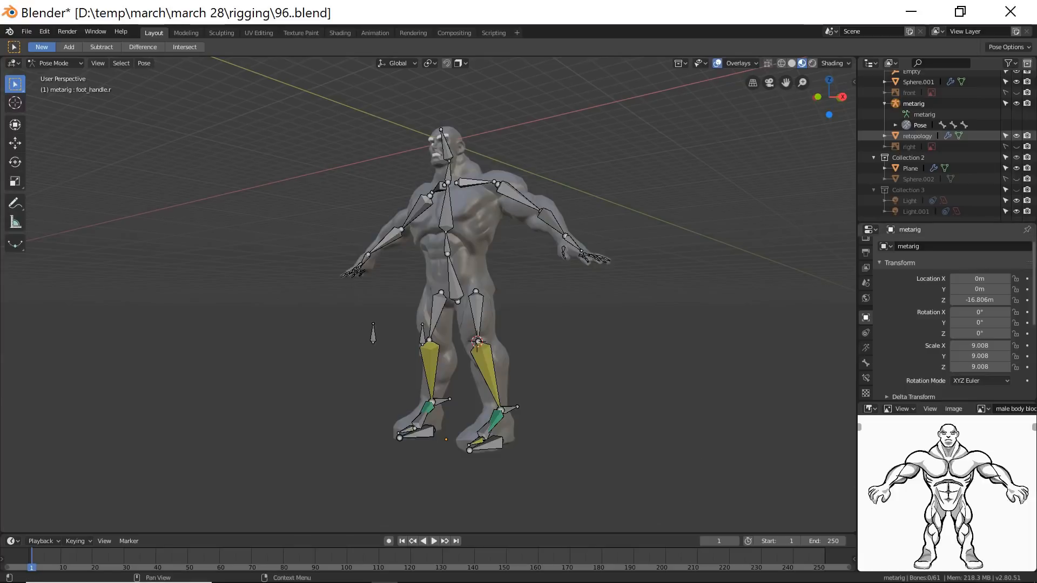
key(ctrl+alt+s)
click(765, 283)
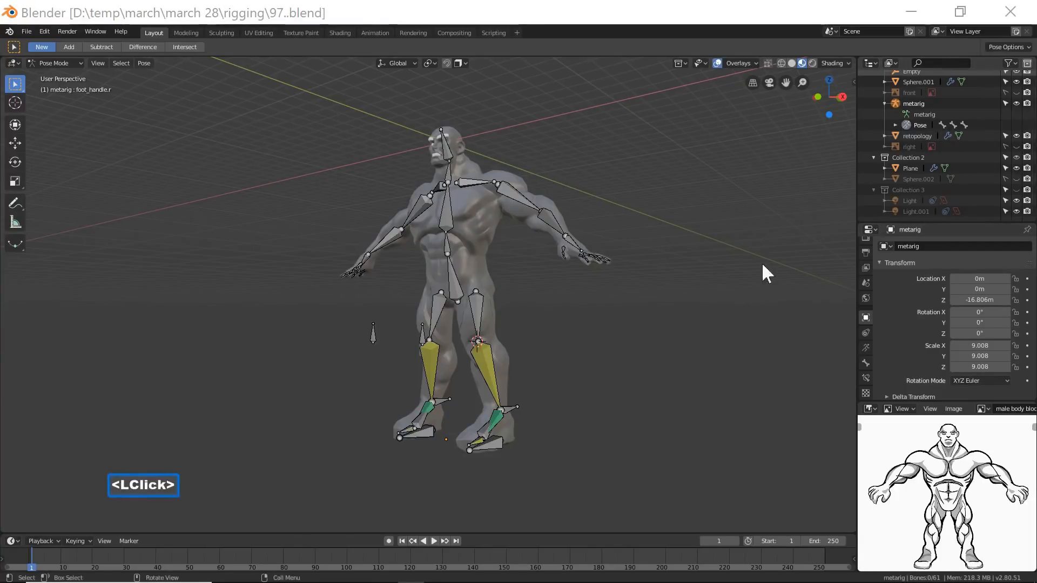
click(699, 24)
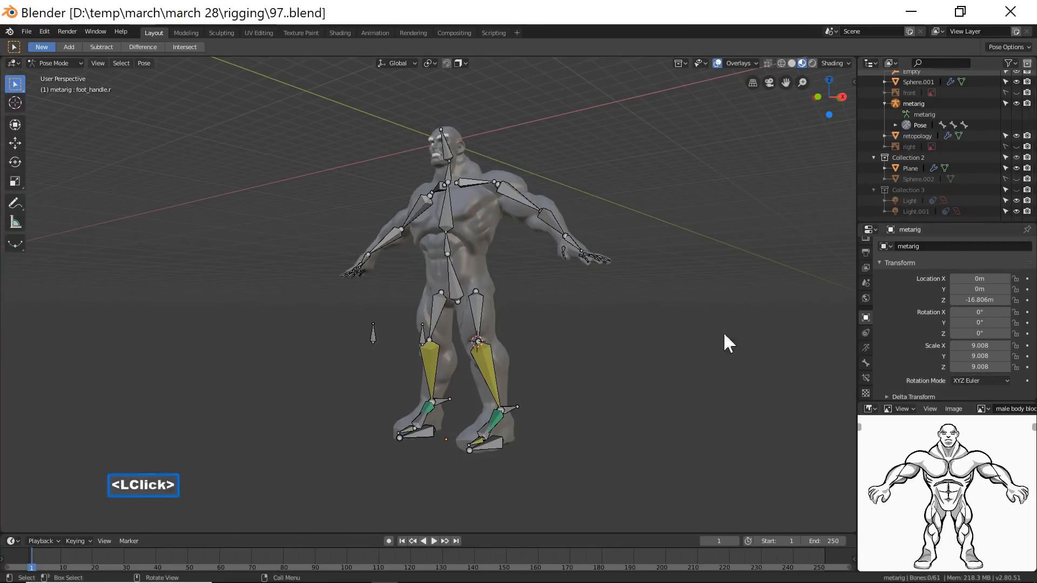
Test both leg rigs by moving the foot_handle.l and foot_handle.r bones, cancelling each move.
click(497, 442)
key(g)
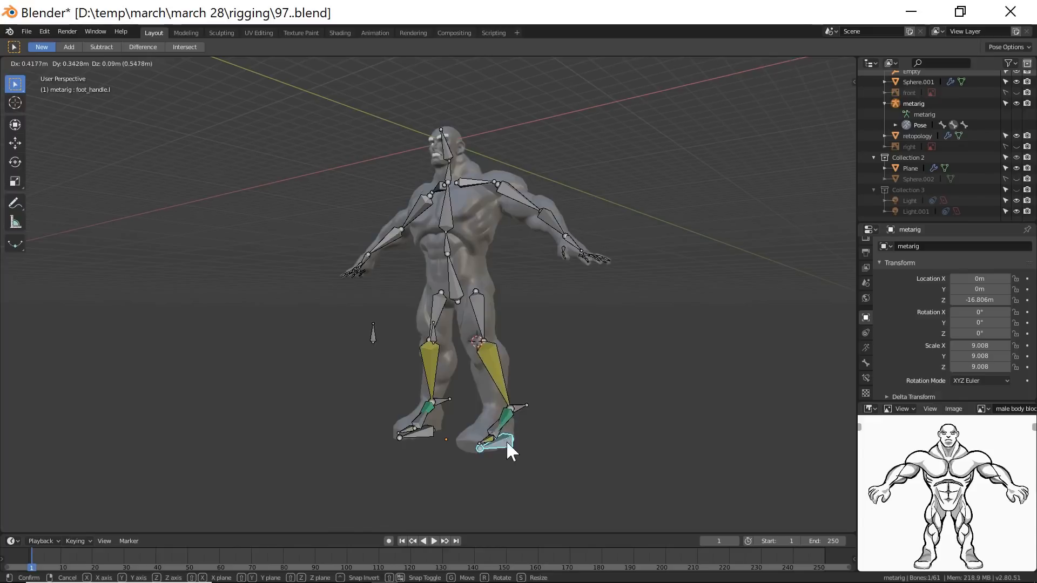
right_click(422, 446)
click(424, 436)
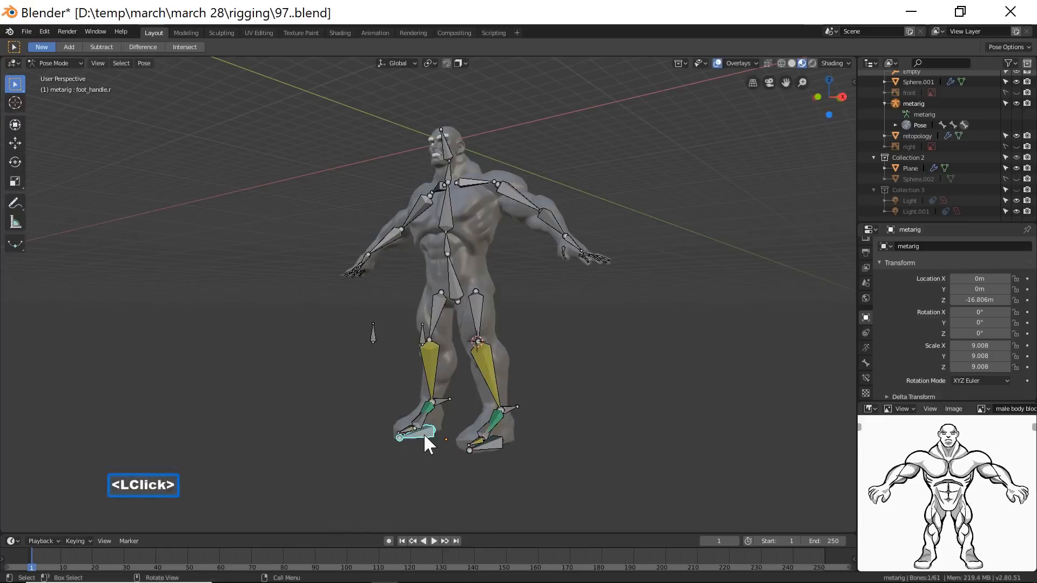
key(g)
right_click(429, 441)
Test rotating foot_roll.l and foot_roll.r around the X axis, cancel each rotation, and save the file as 98..blend.
click(480, 429)
key(r)
key(x)
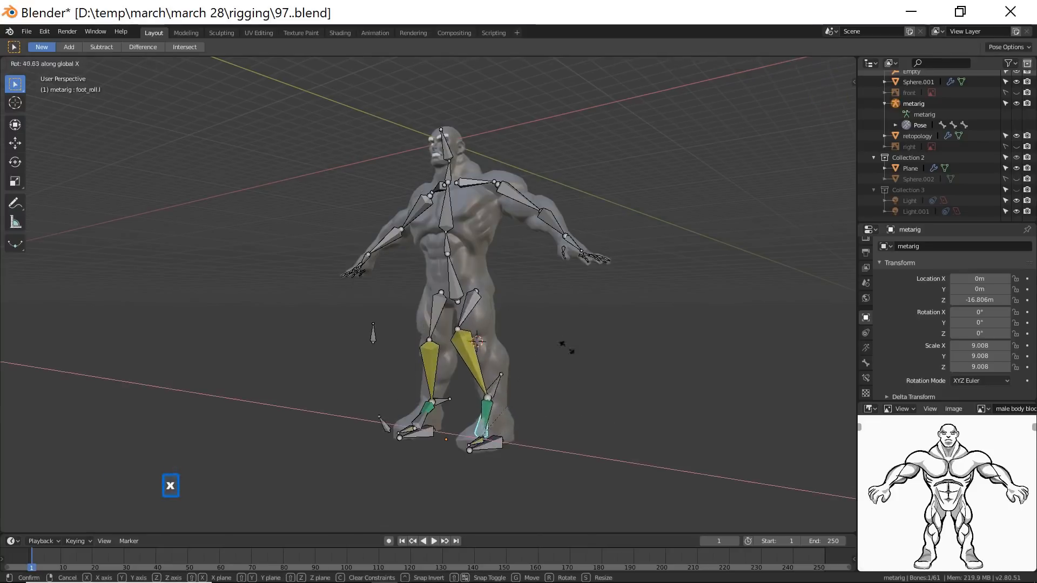
right_click(590, 359)
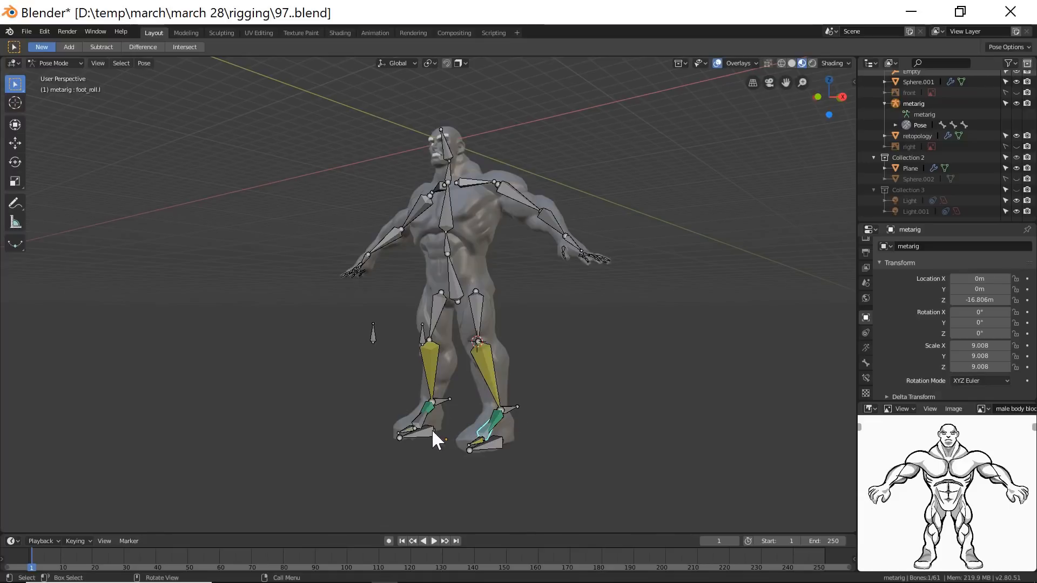
click(419, 419)
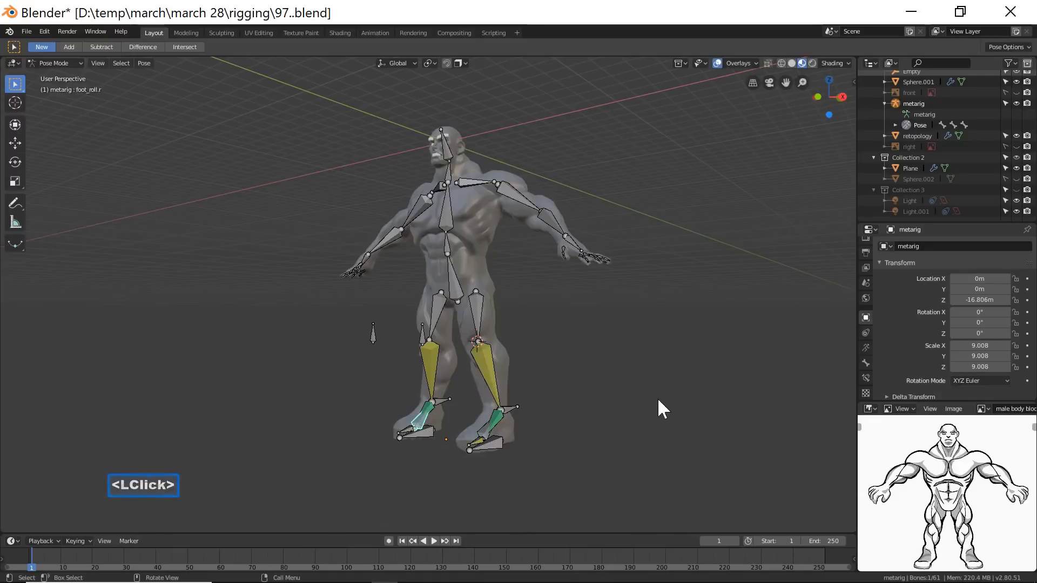
key(r)
key(x)
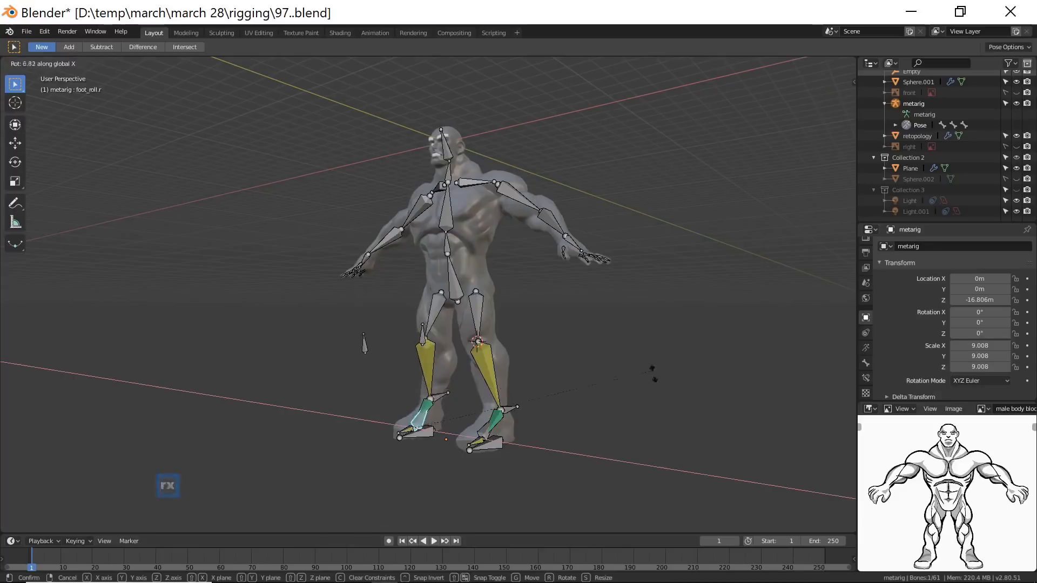
right_click(660, 370)
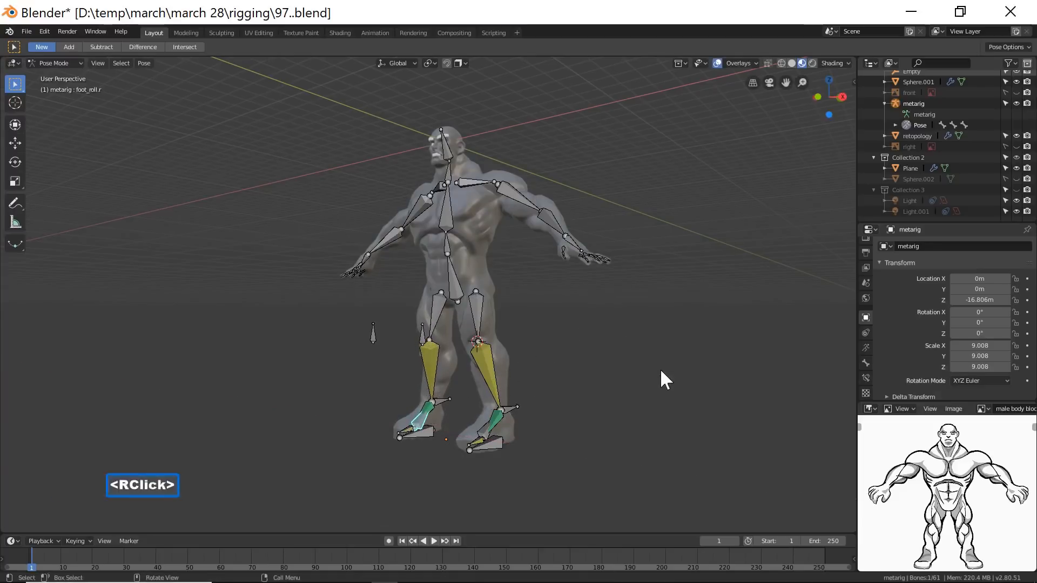
click(628, 481)
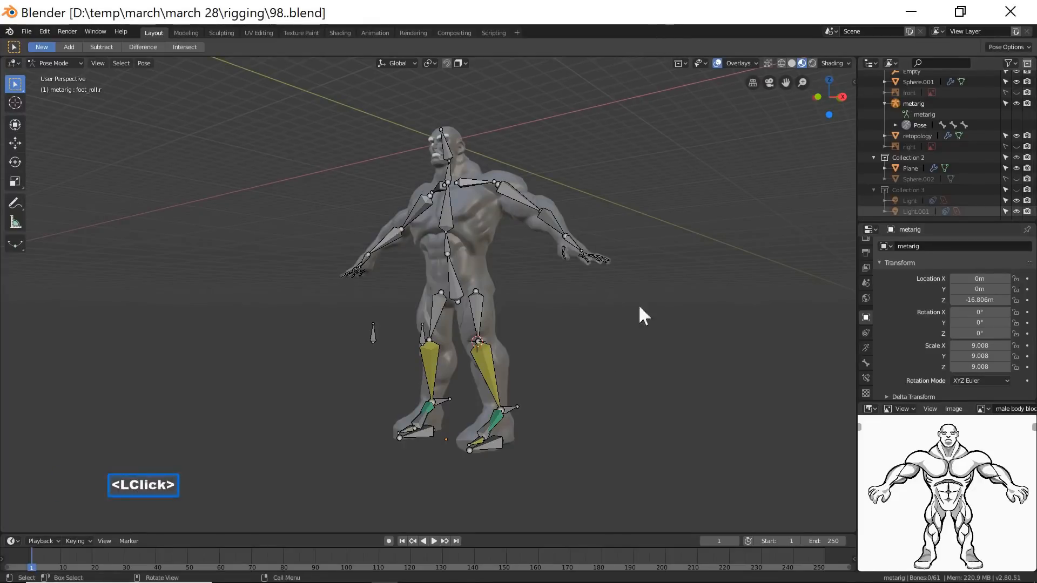
Test rotating the foot_handle.l and foot_handle.r bones around the X axis, cancelling each rotation.
click(498, 445)
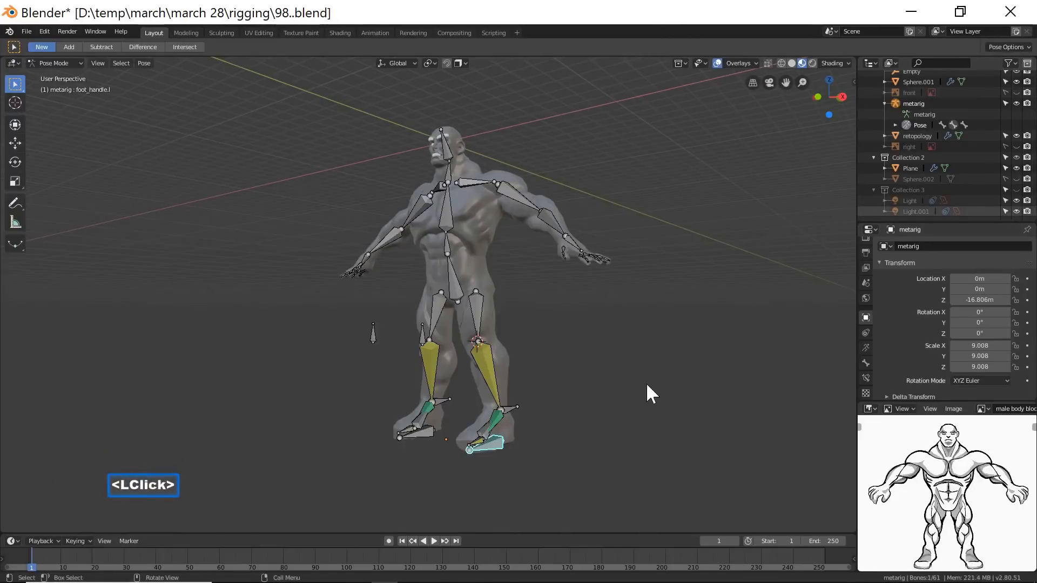
key(r)
key(x)
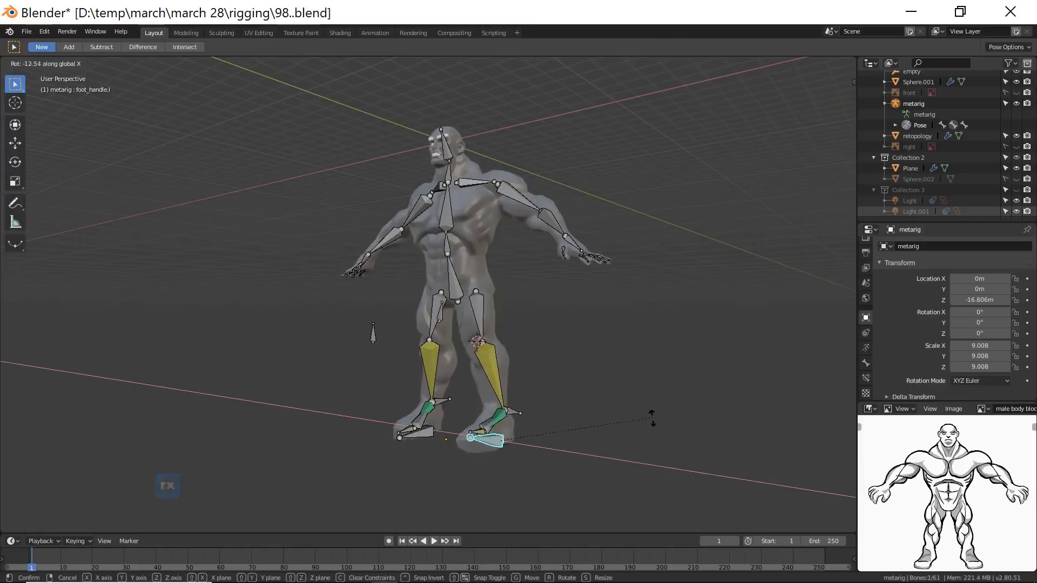
right_click(651, 415)
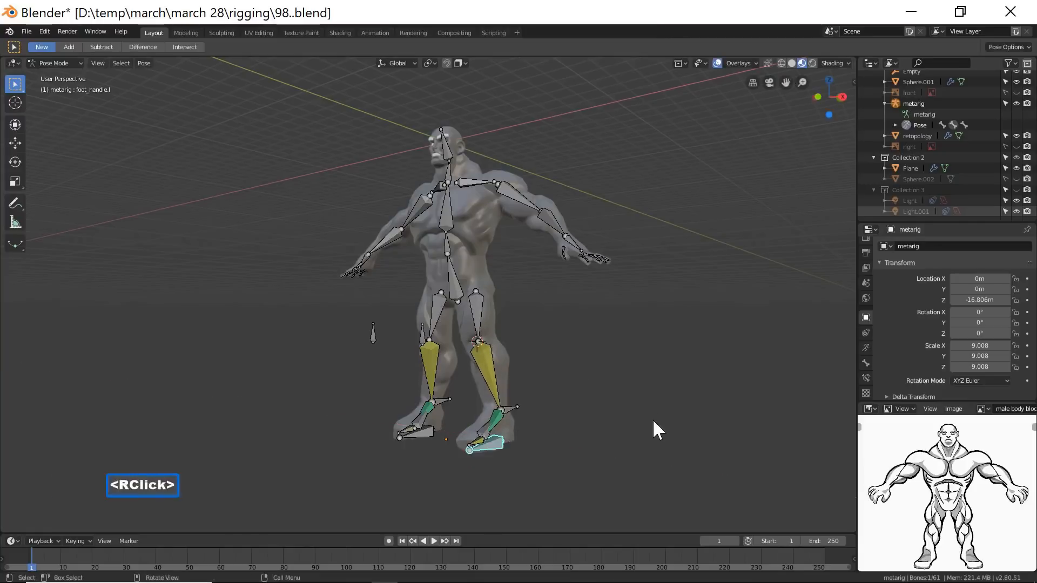
click(427, 439)
key(r)
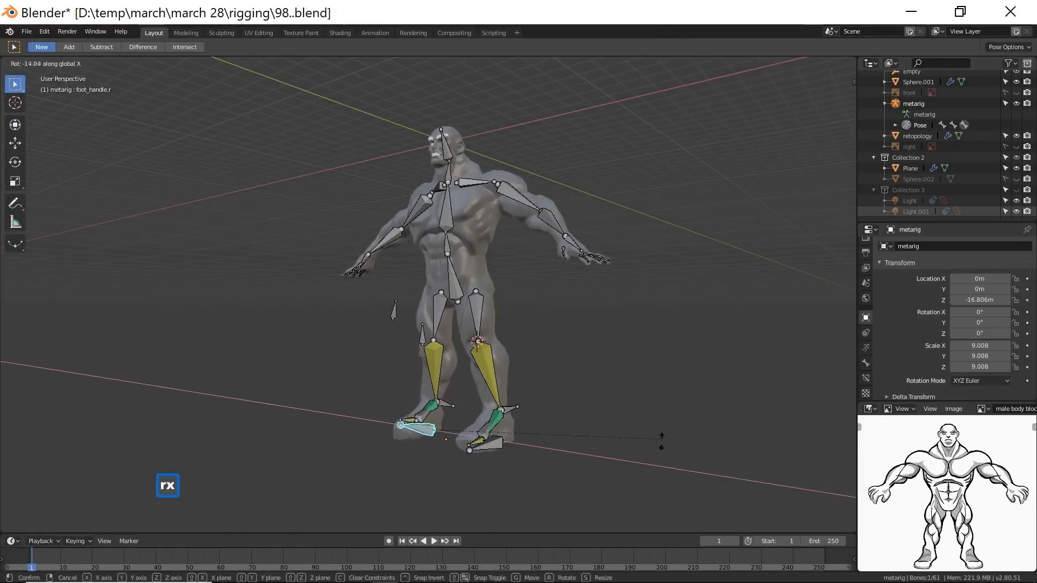
right_click(659, 398)
Test moving the knee pole target bones pt.l and pt.r, cancel each move, and save the file as 99..blend.
click(422, 335)
key(g)
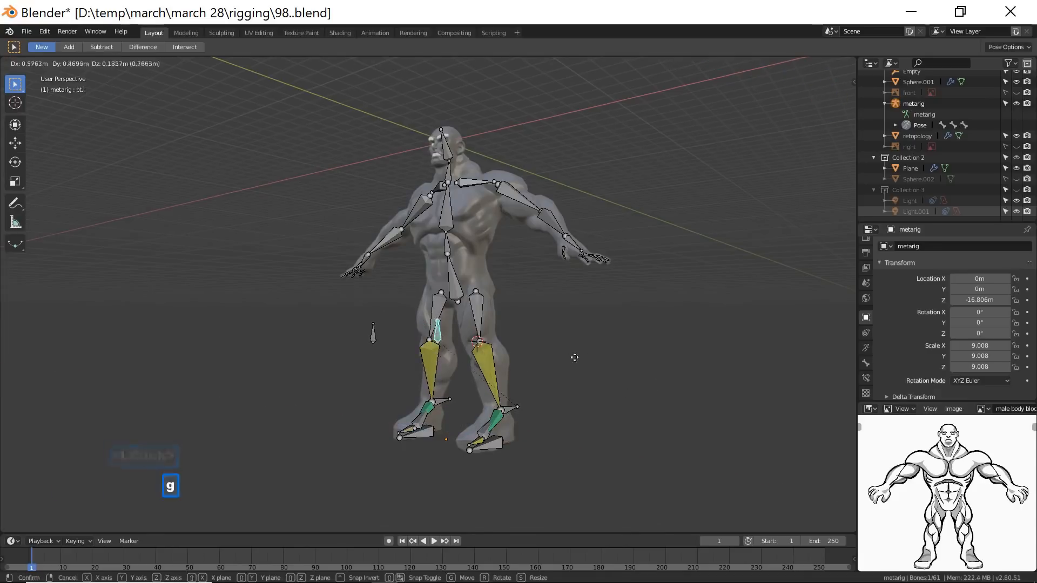
right_click(594, 354)
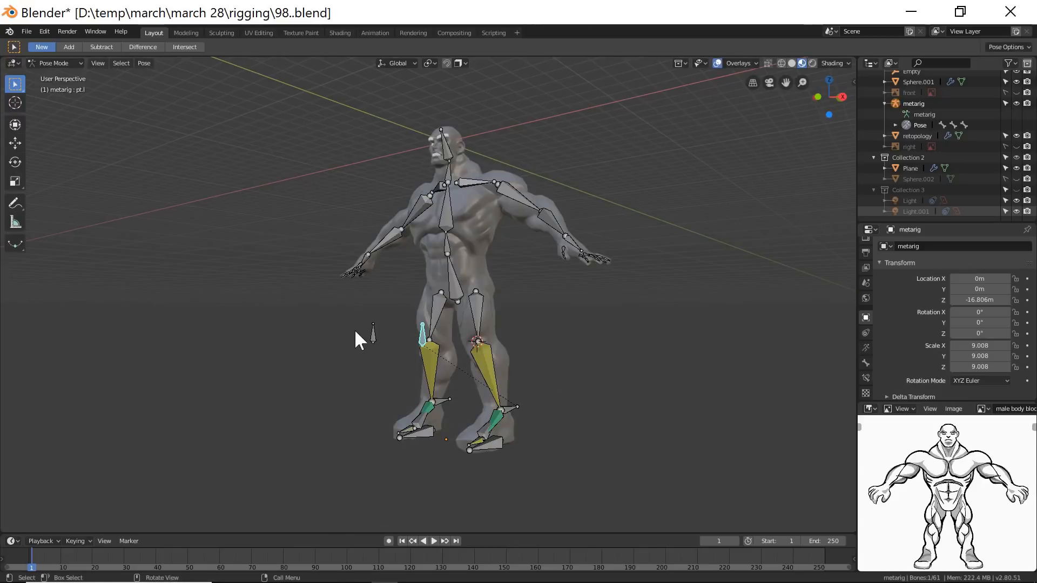
click(372, 331)
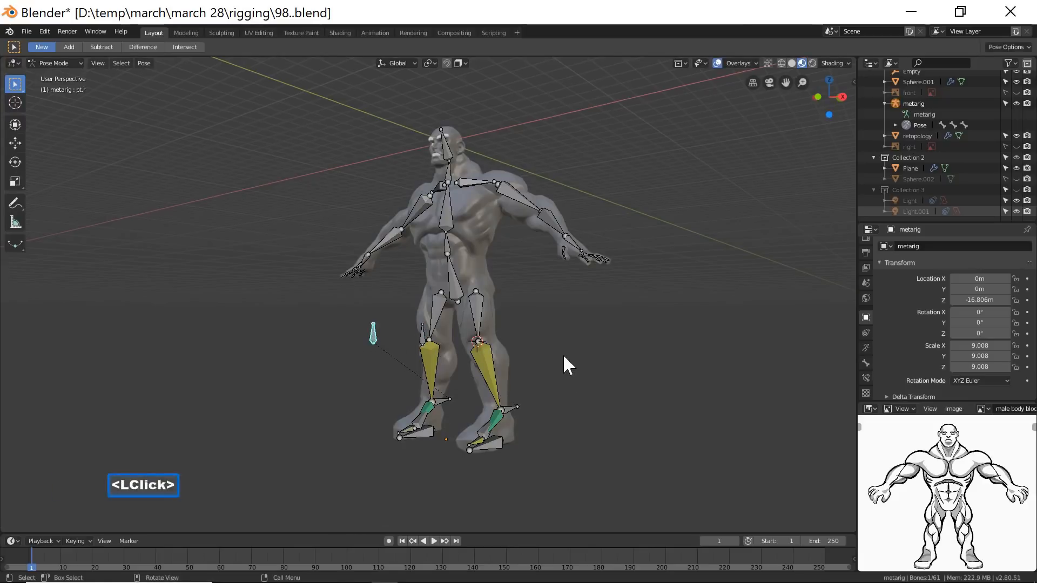
key(g)
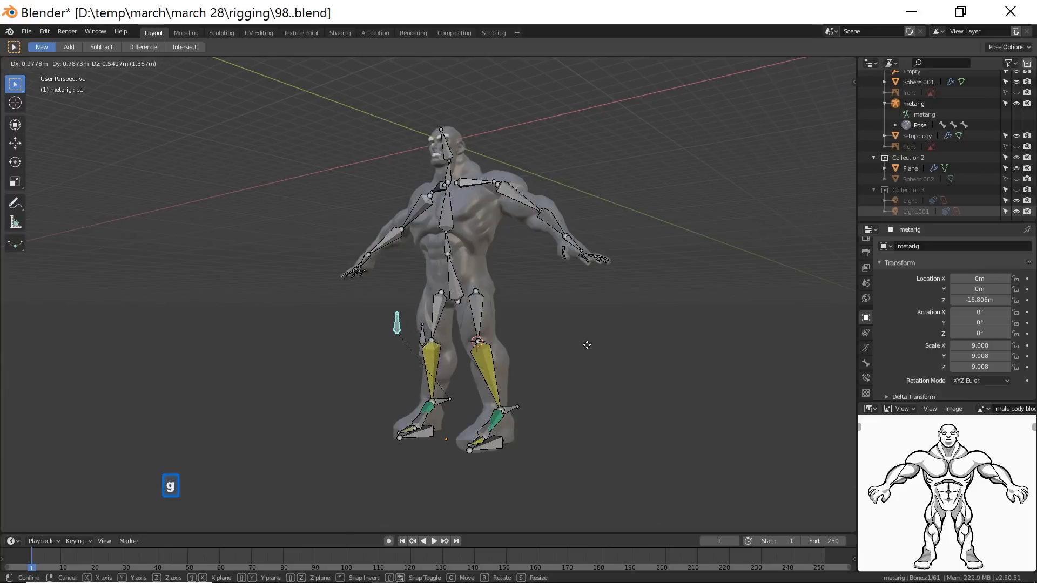
right_click(589, 349)
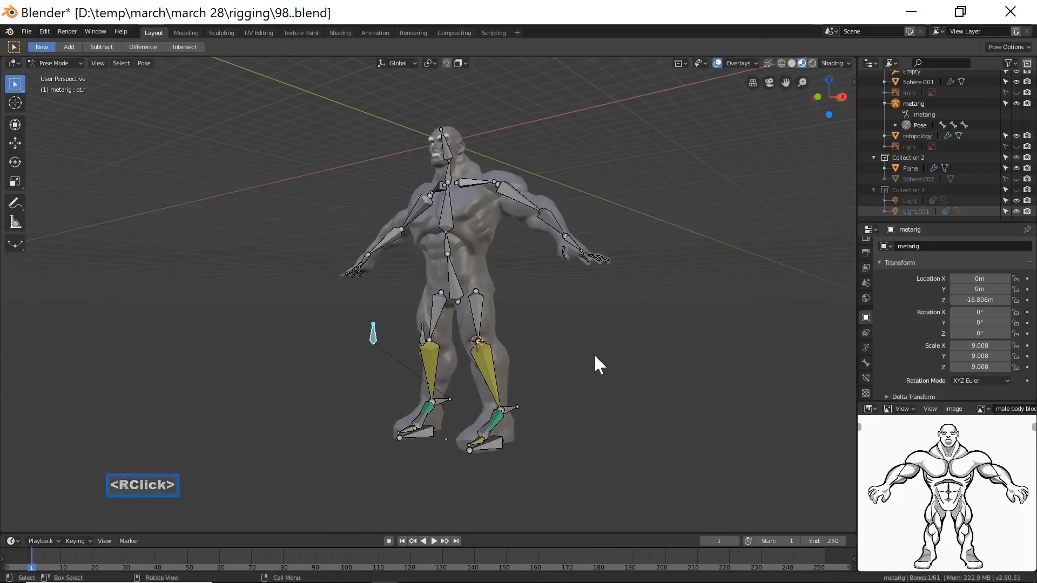
click(582, 480)
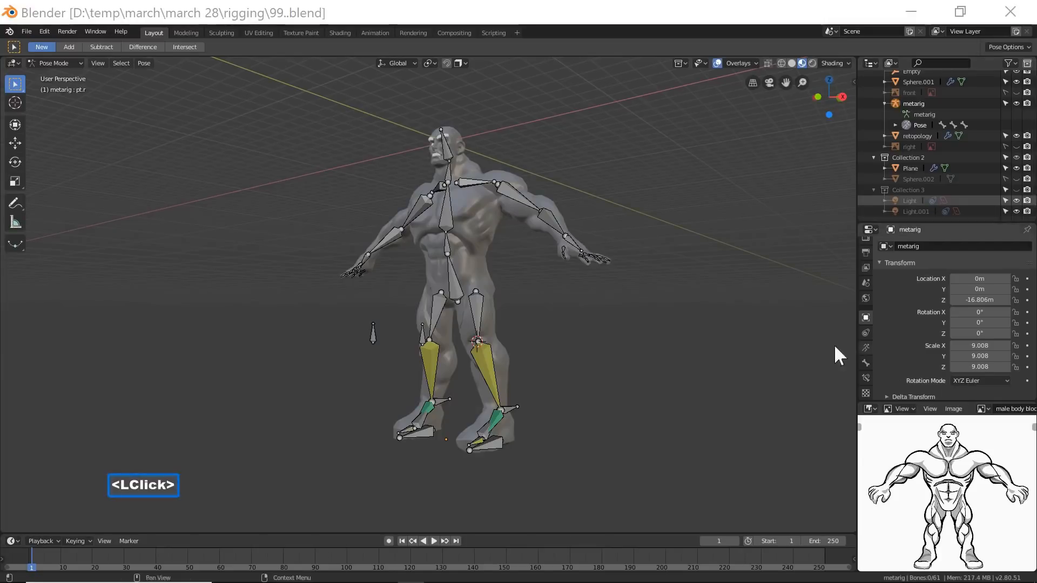
click(675, 26)
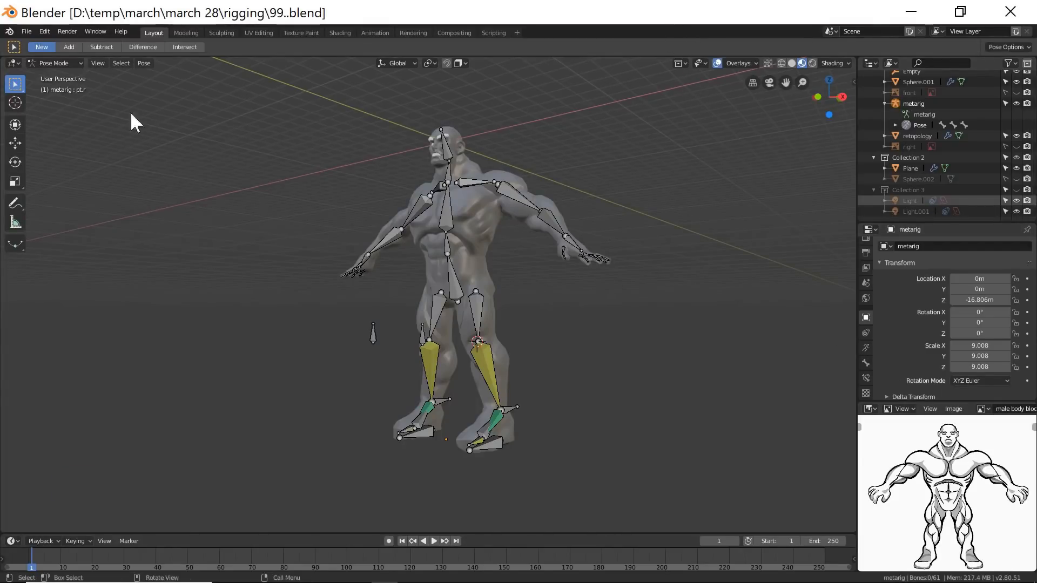
In Edit Mode, select the foot_handle.l and foot_handle.r bones and snap the 3D cursor to the selection, midway between the feet.
click(72, 63)
click(71, 86)
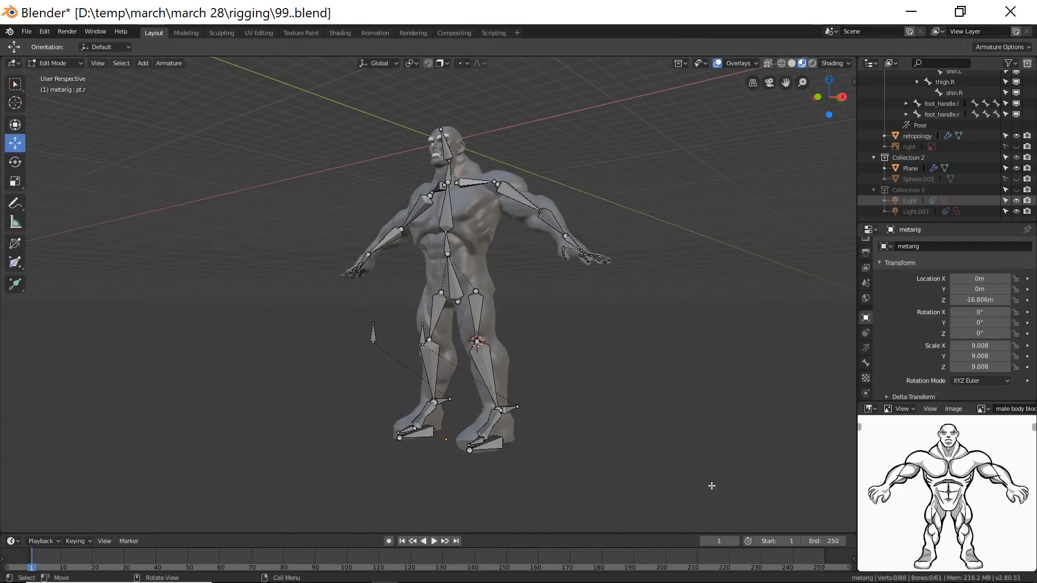
key(End)
middle_drag(711, 484, 482, 464)
click(485, 443)
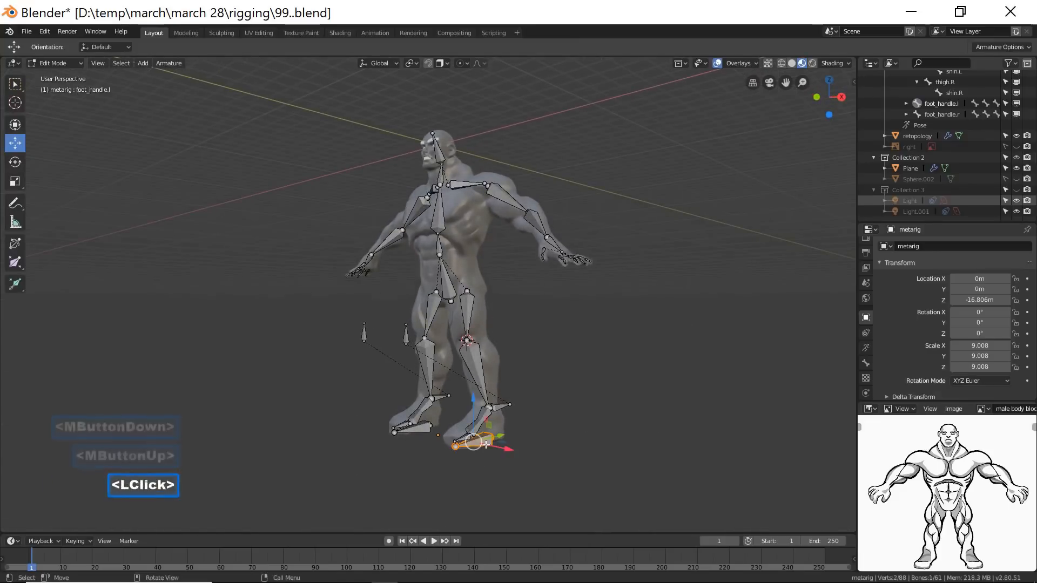
shift+click(424, 428)
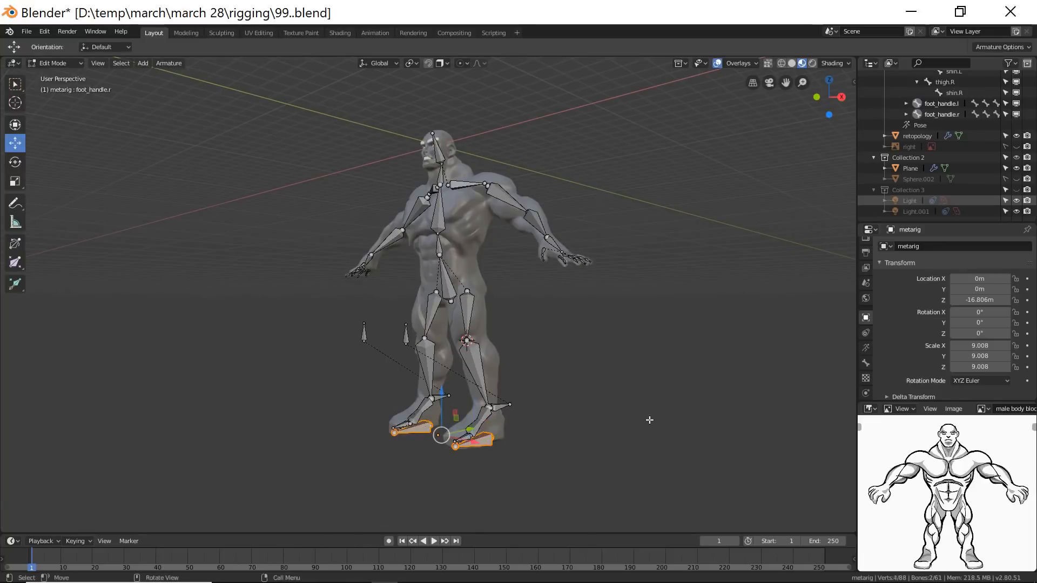
key(End)
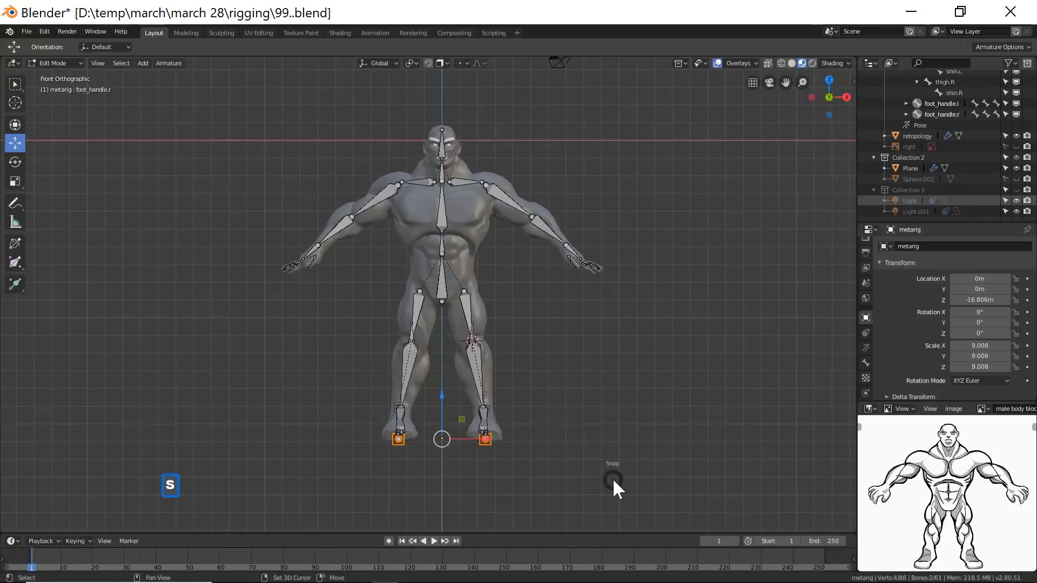
key(shift+s)
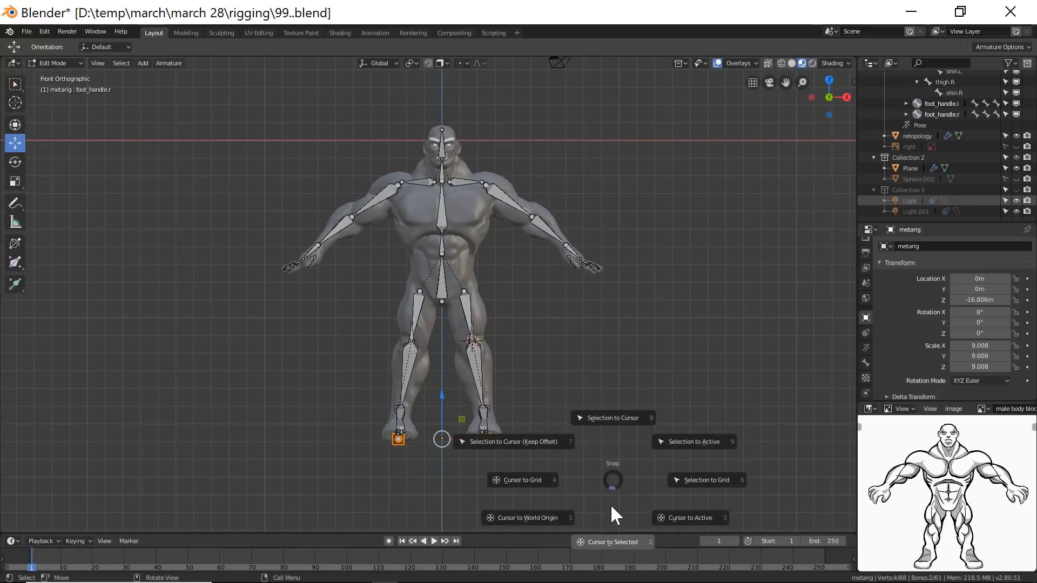
click(610, 542)
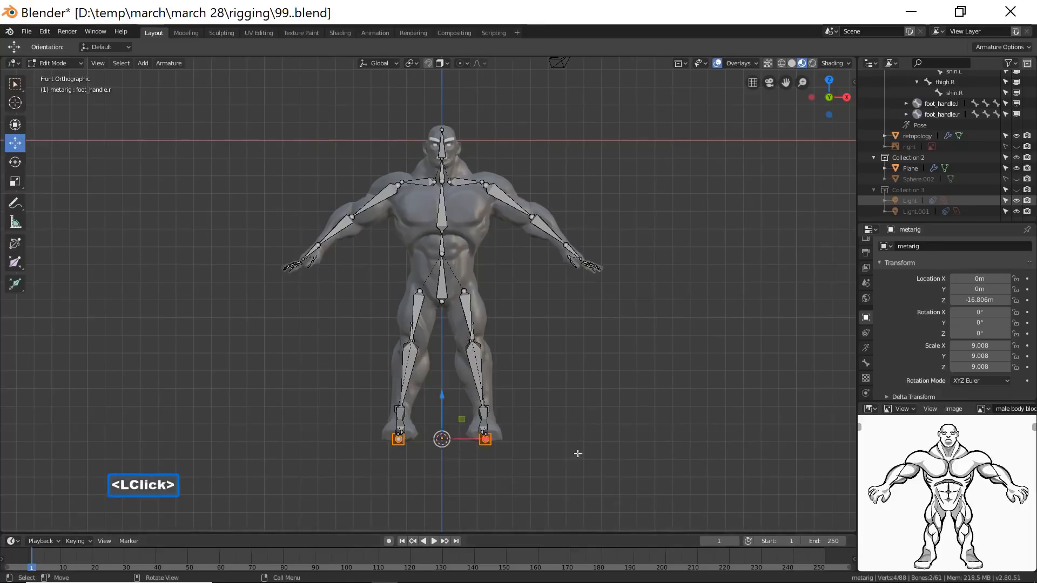
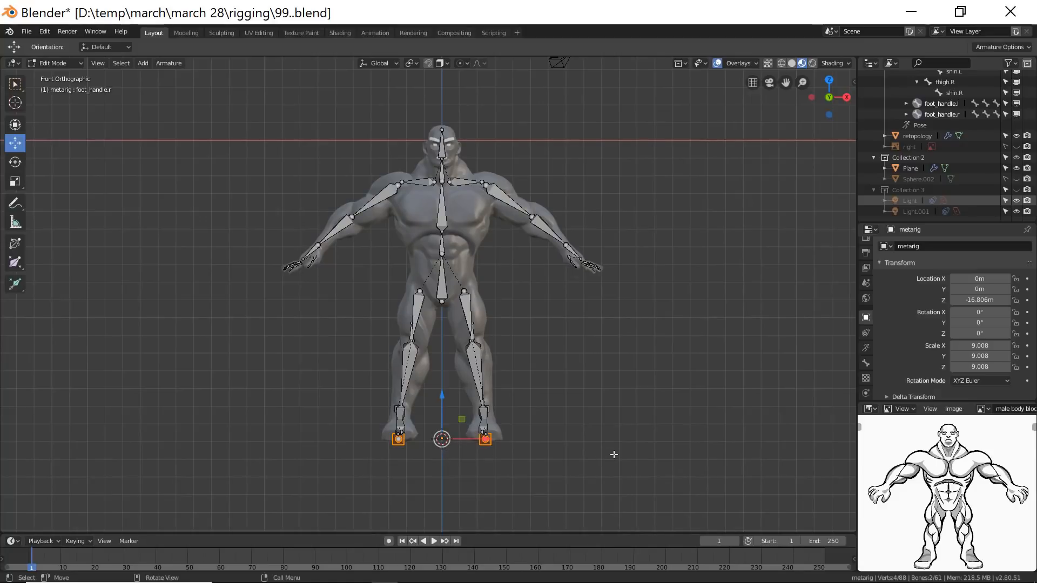
Add a new bone at the 3D cursor and snap its tip to the cursor with Selection to Cursor (Keep Offset).
key(shift)
key(shift+a)
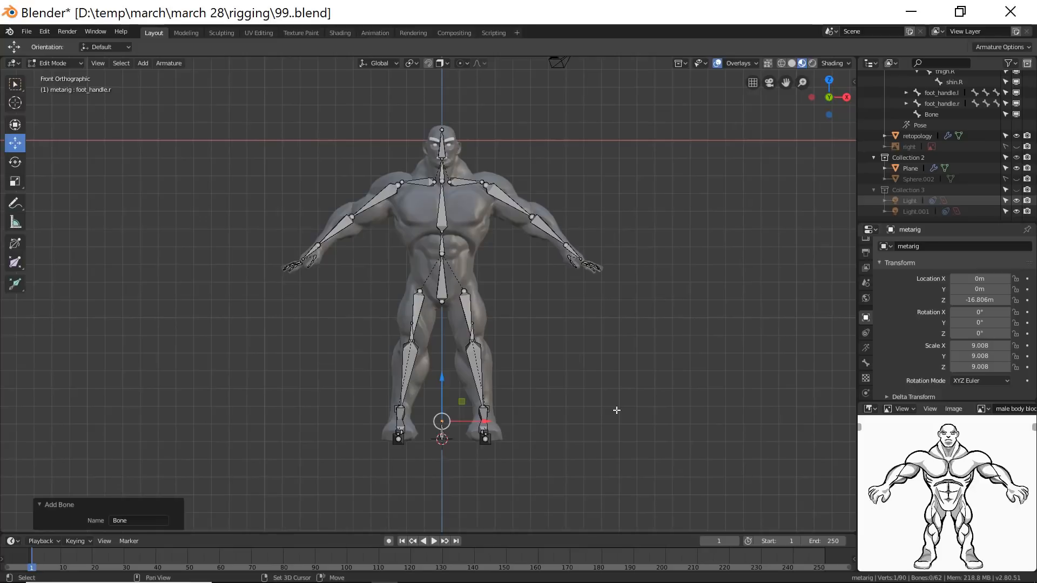
key(shift+s)
key(shift+s)
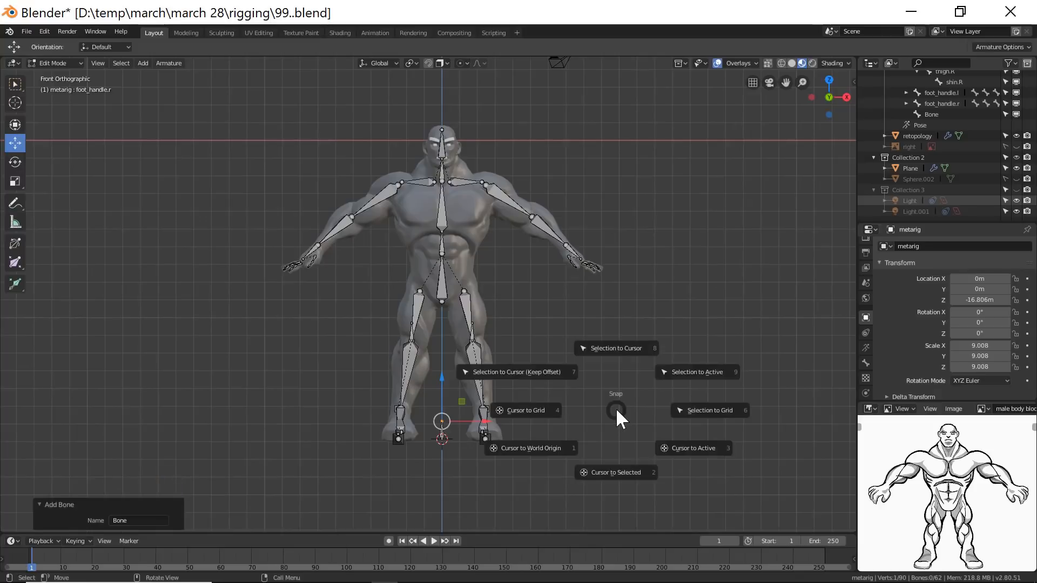
click(555, 373)
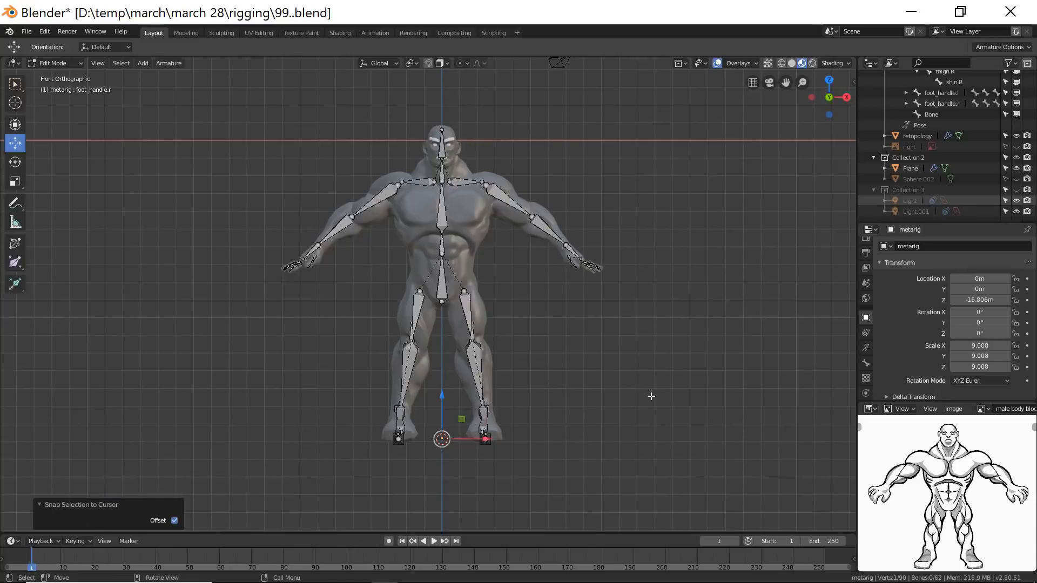
Move the new bone's tip -3.24 m along Y so the bone lies flat pointing forward, and save the file as 100..blend.
middle_drag(662, 377, 567, 419)
drag(486, 425, 433, 445)
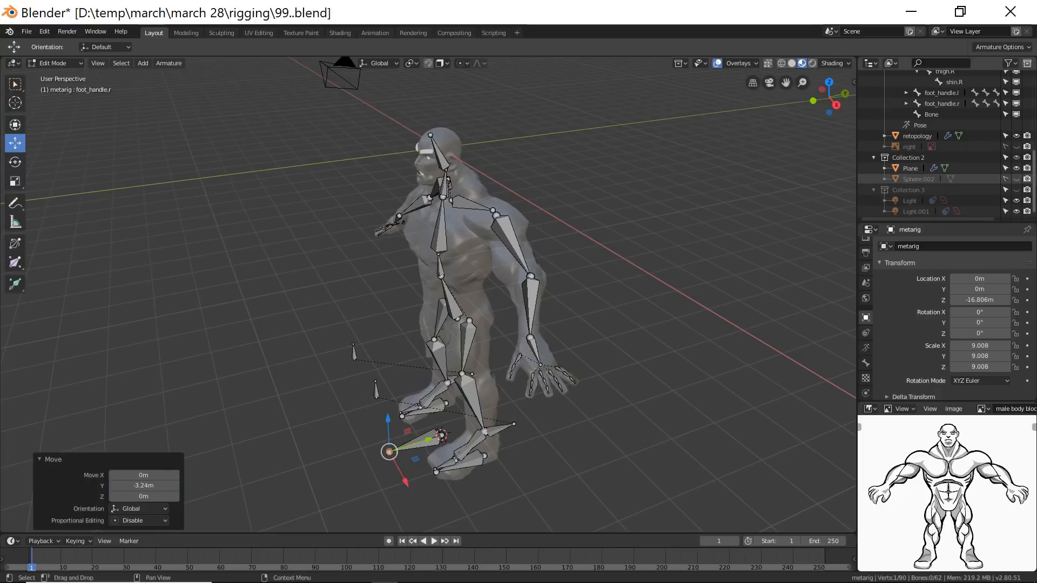
key(ctrl+alt+s)
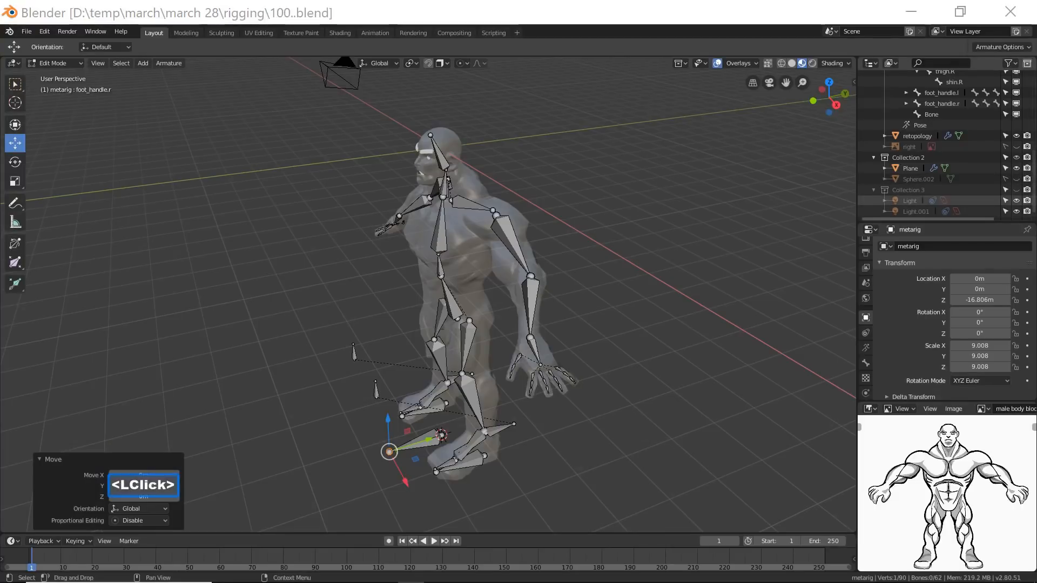
click(713, 17)
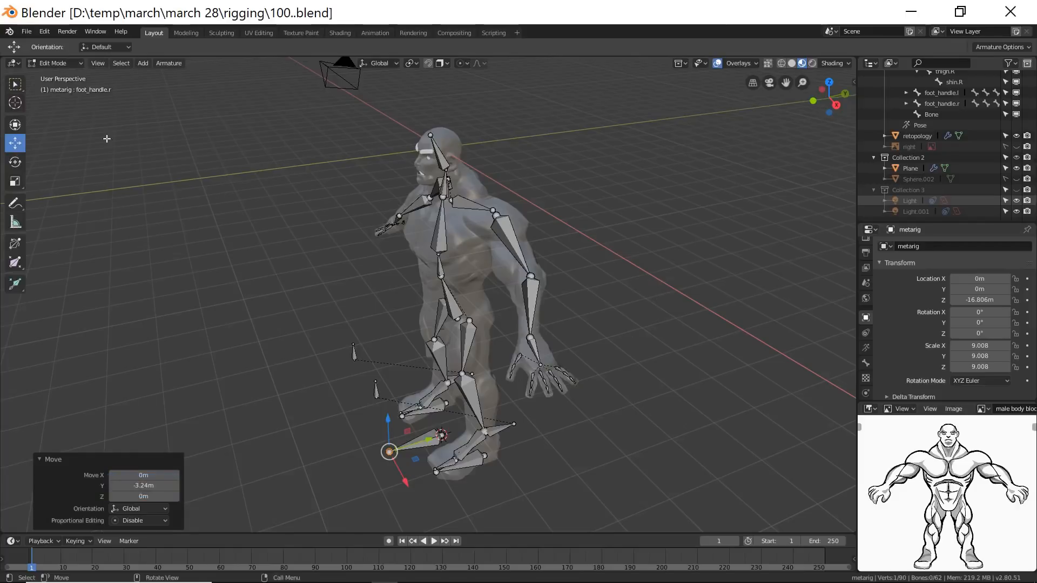
Select the whole new bone and move it backward along Y until it is centred on the 3D cursor between the feet.
click(15, 83)
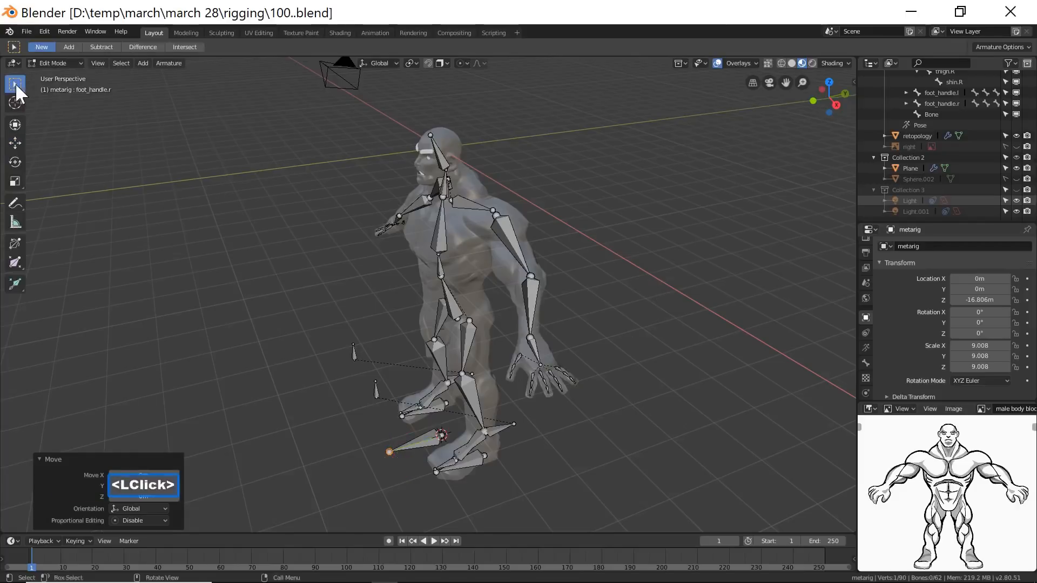
click(413, 441)
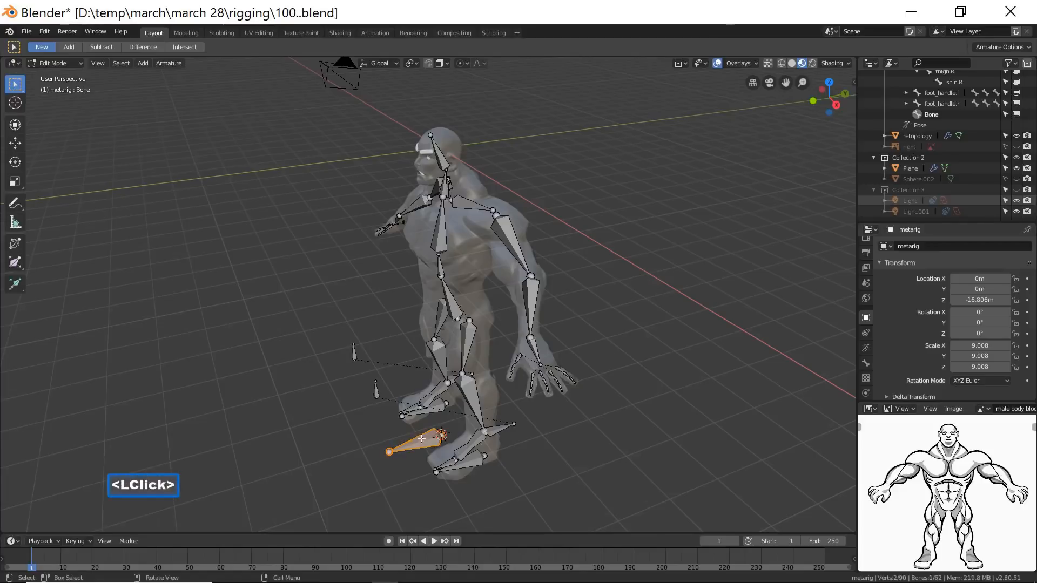
click(16, 143)
drag(456, 433, 481, 425)
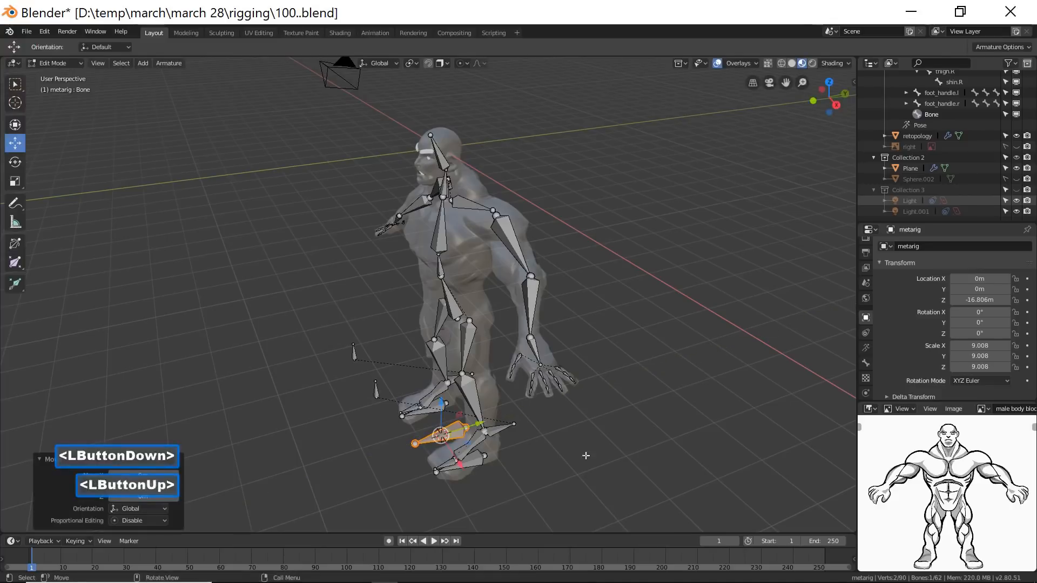
click(653, 521)
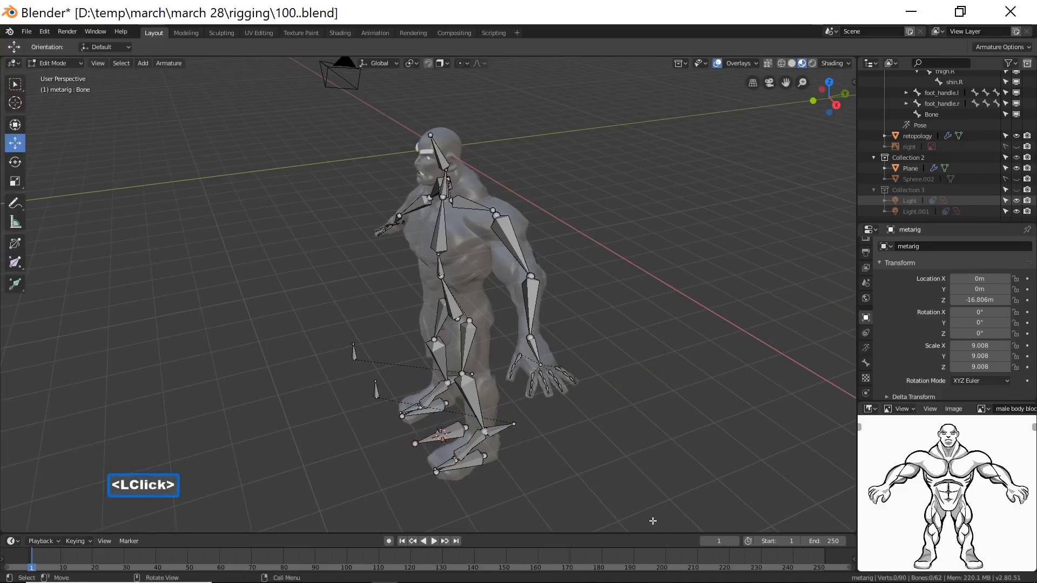
Rename the new bone between the feet mainRoot and save the file as 101..blend.
click(443, 432)
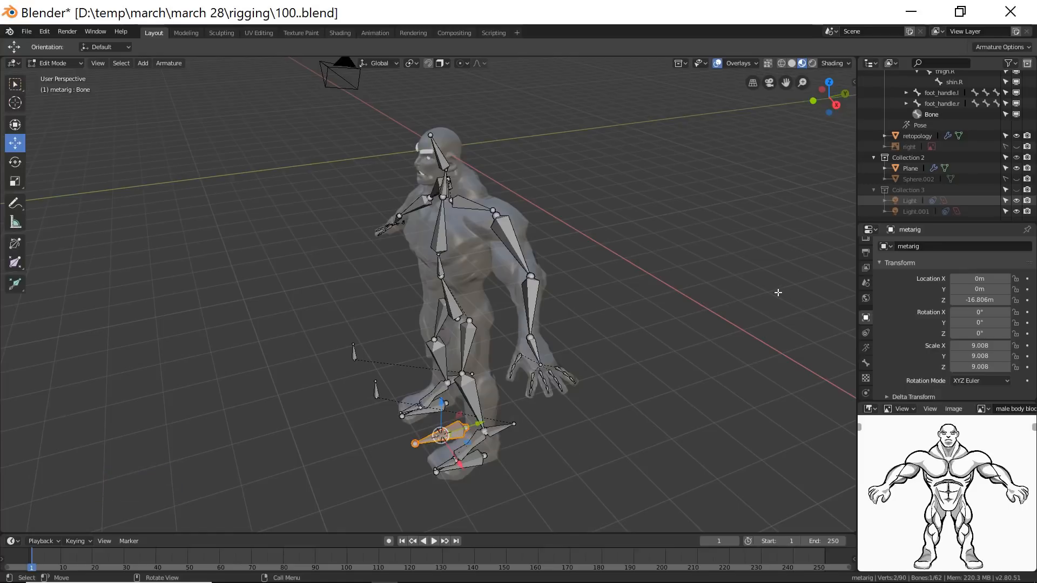
click(929, 113)
double_click(929, 114)
text(m)
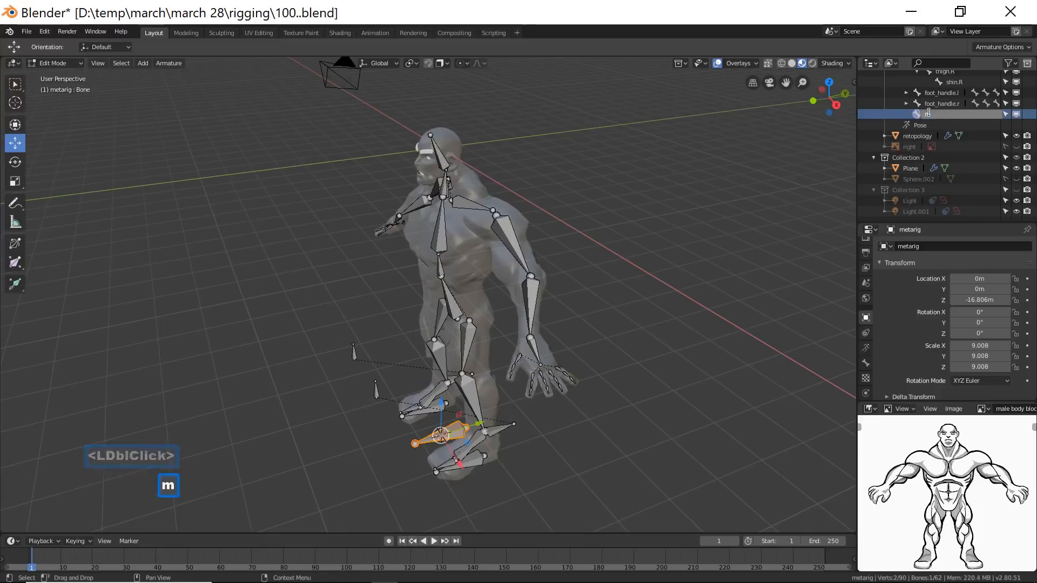
text(a)
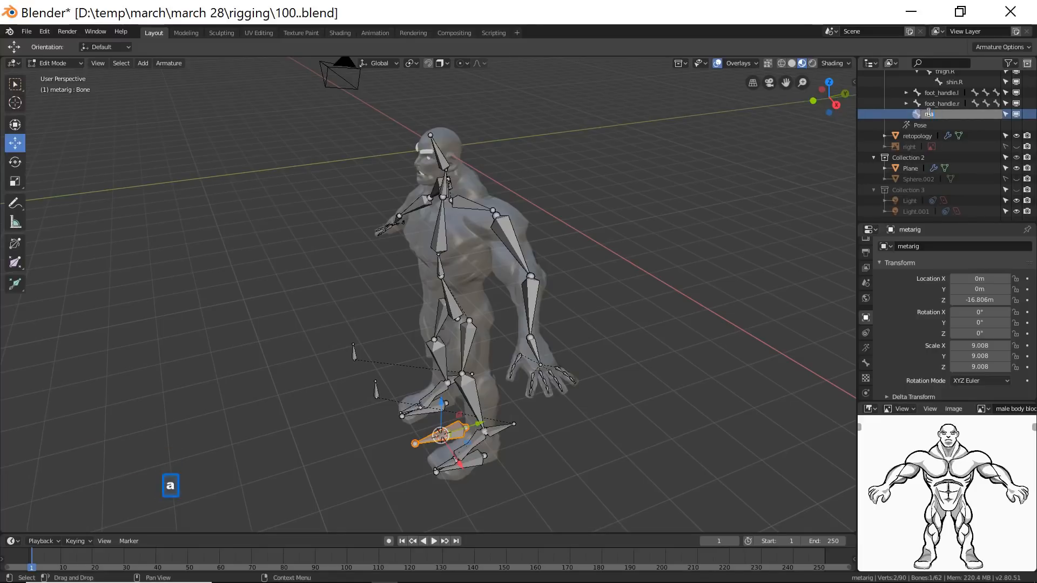
text(in)
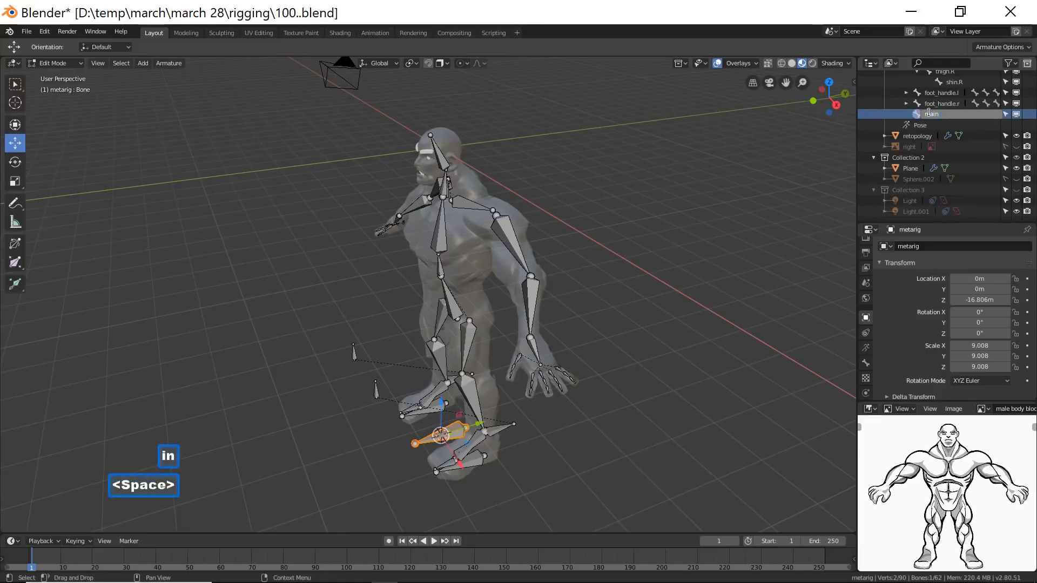
key(BackSpace)
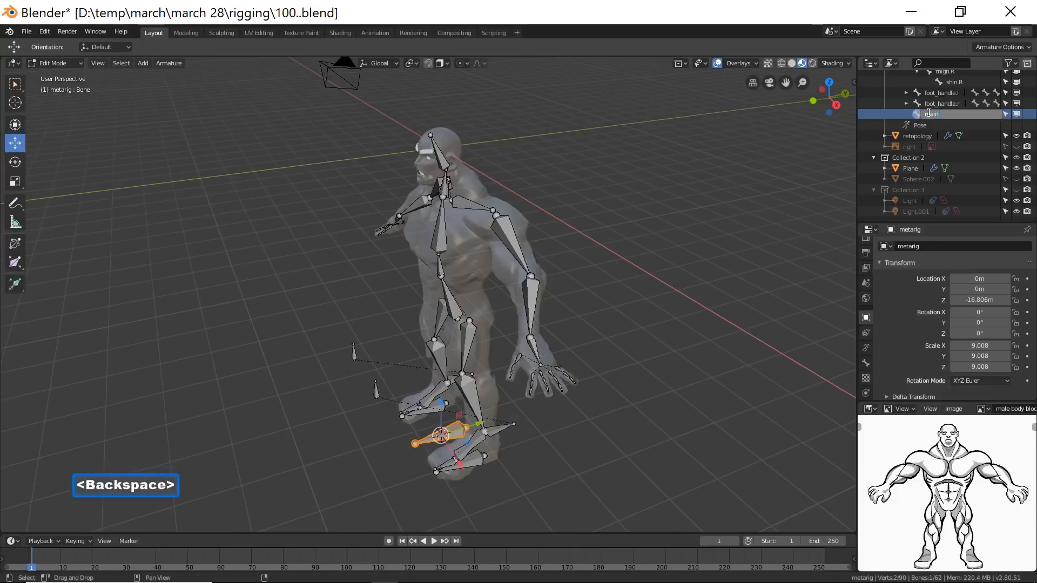
text(Root)
key(BackSpace)
text(bo)
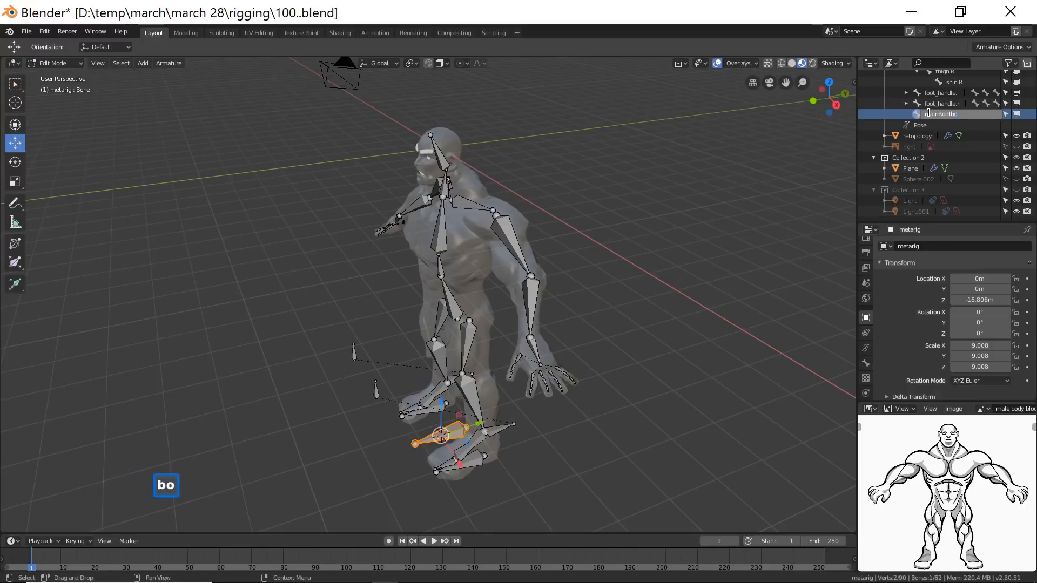
key(BackSpace)
key(BackSpace)
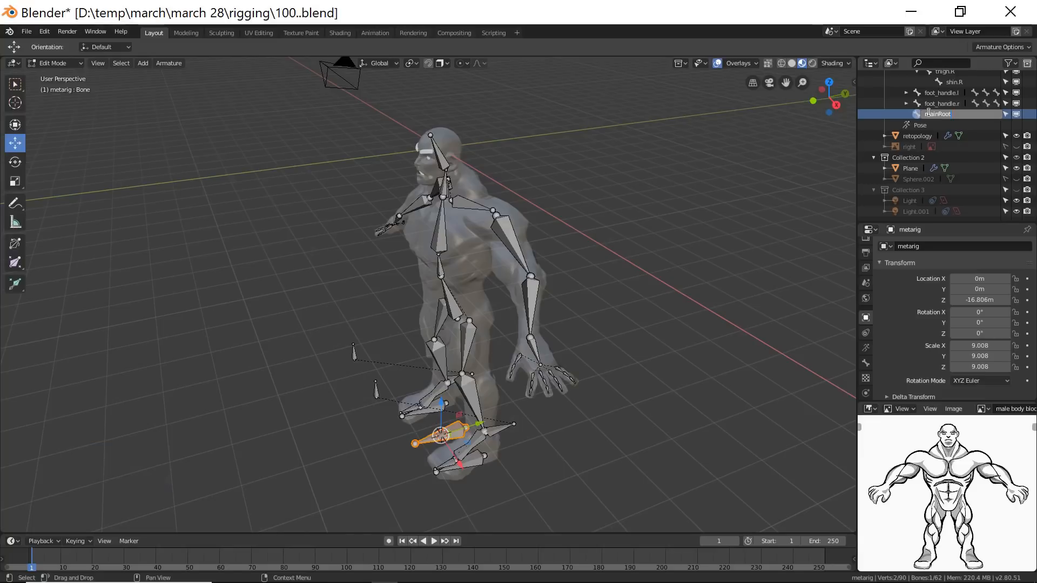
key(Return)
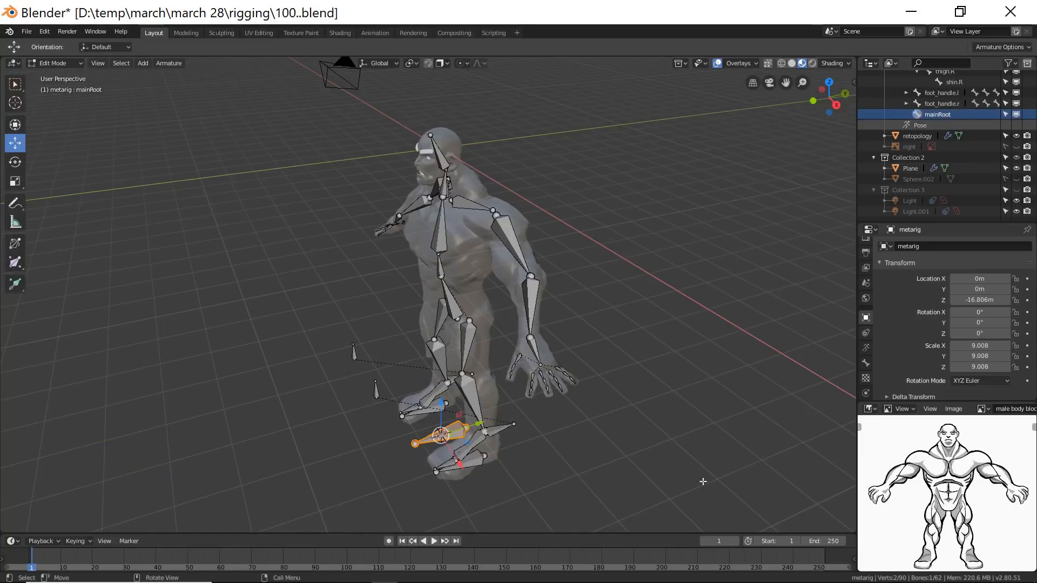
click(720, 515)
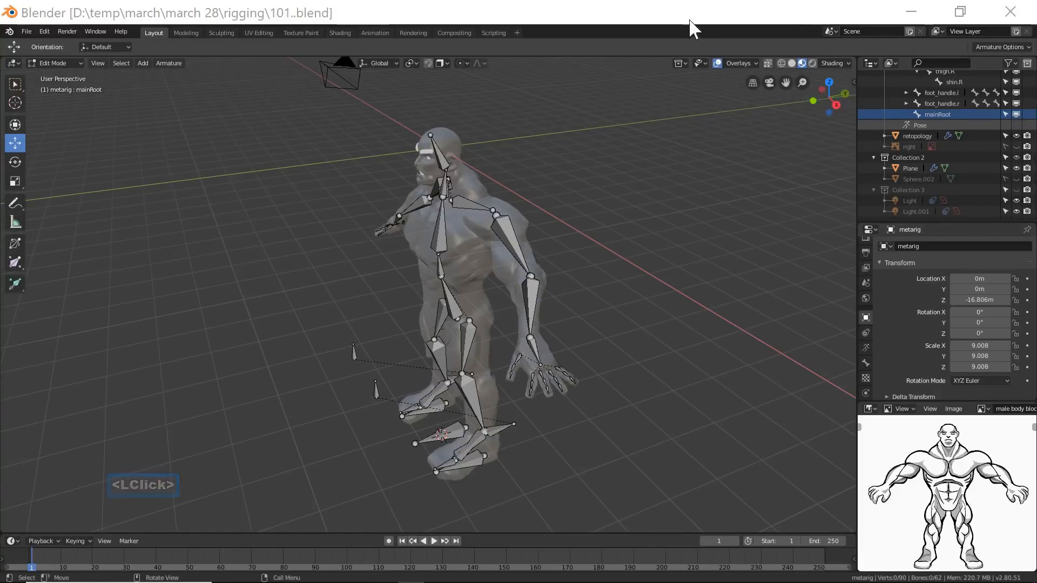
click(690, 18)
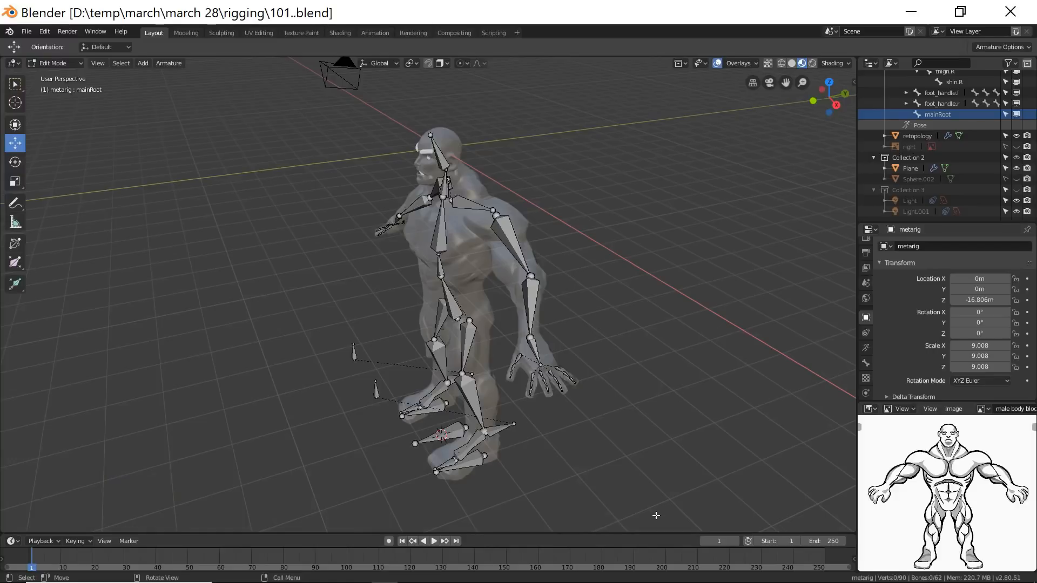
shift+middle_drag(621, 485, 618, 447)
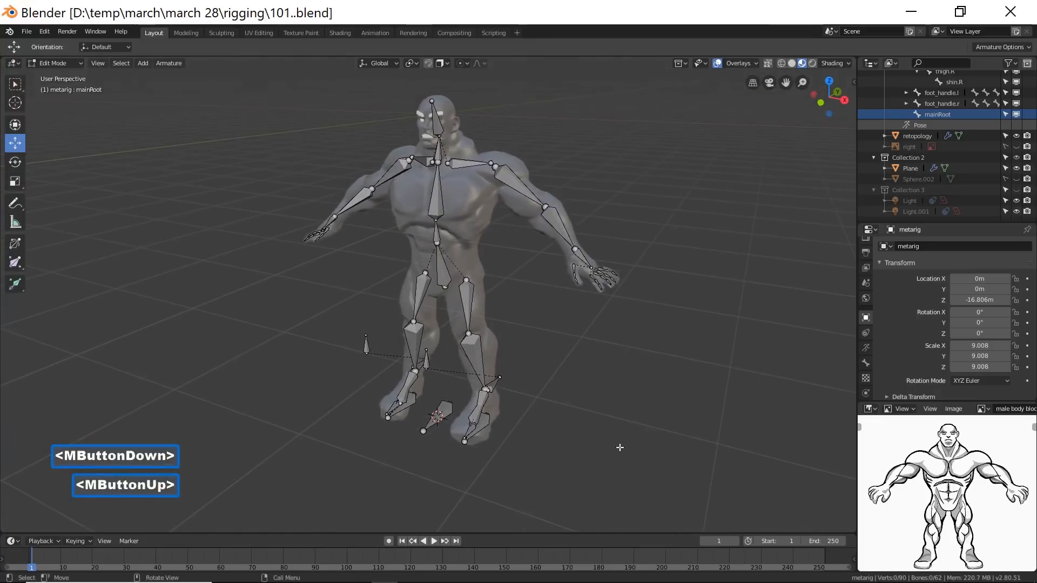
Parent both foot handle bones and the spine bone to mainRoot with Keep Offset, and save the file as 102..blend.
click(486, 422)
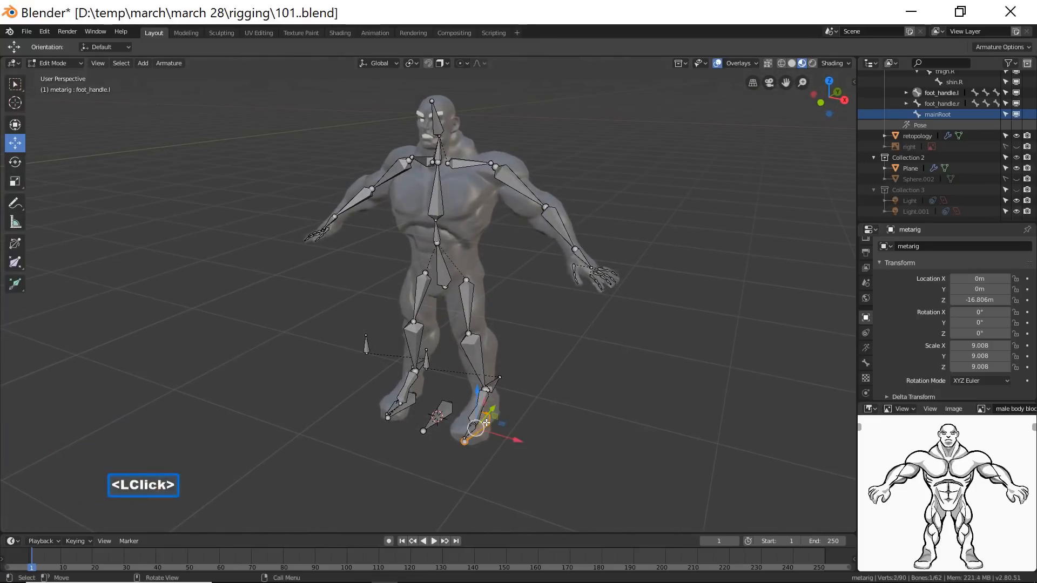
shift+click(412, 400)
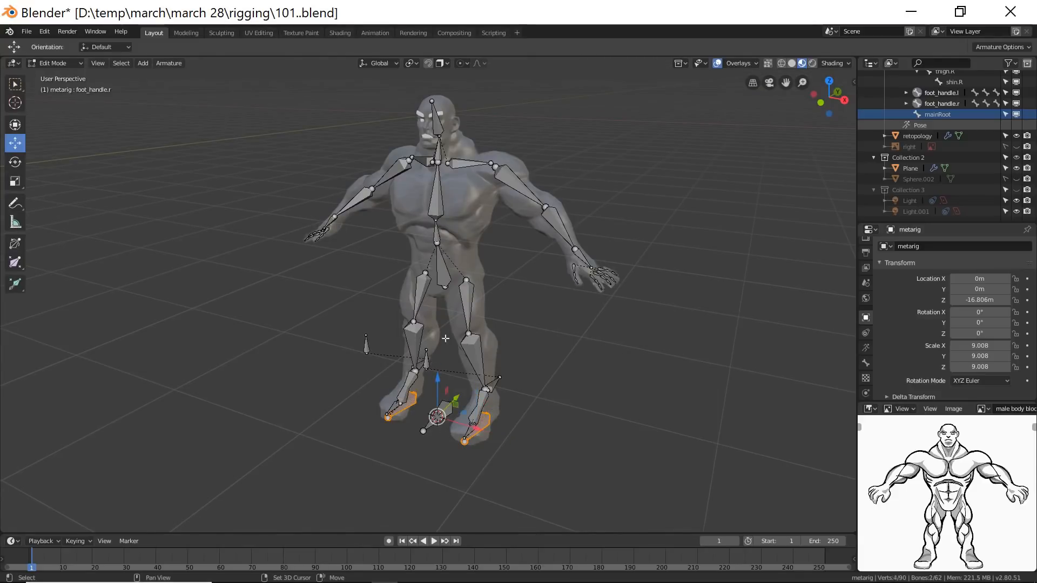
shift+click(444, 276)
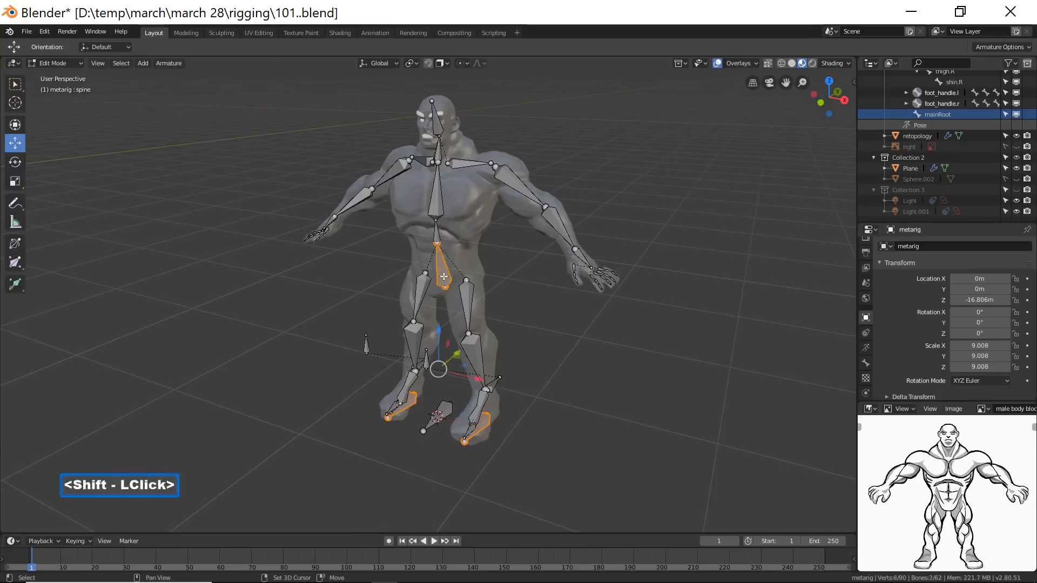
shift+click(446, 410)
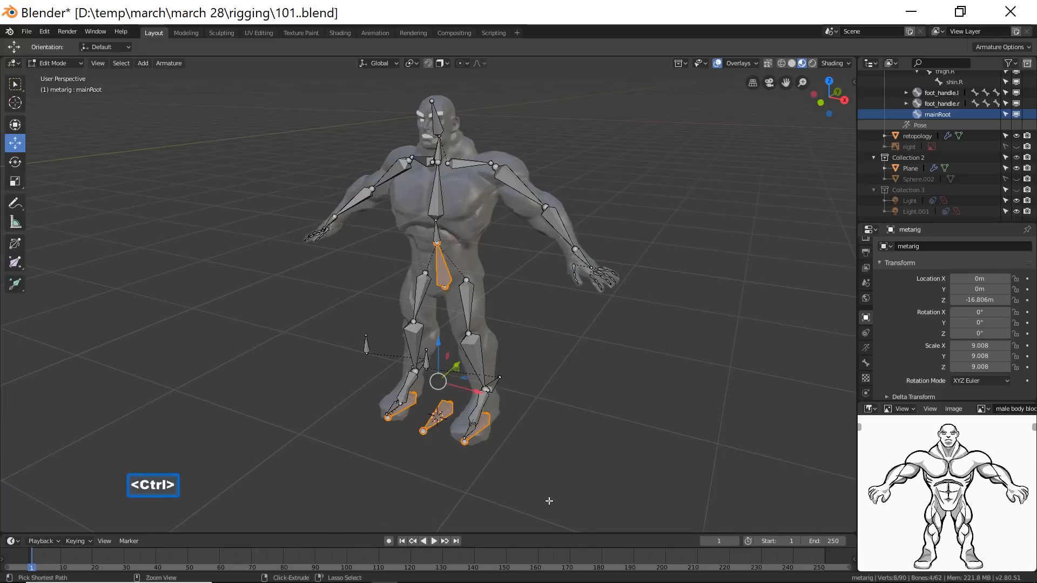
key(ctrl+p)
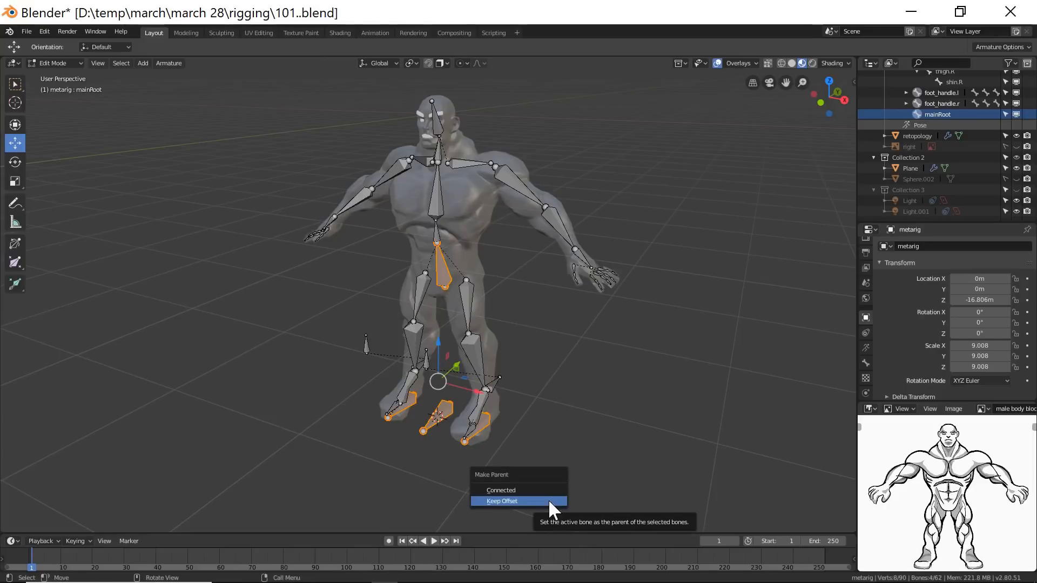
click(481, 501)
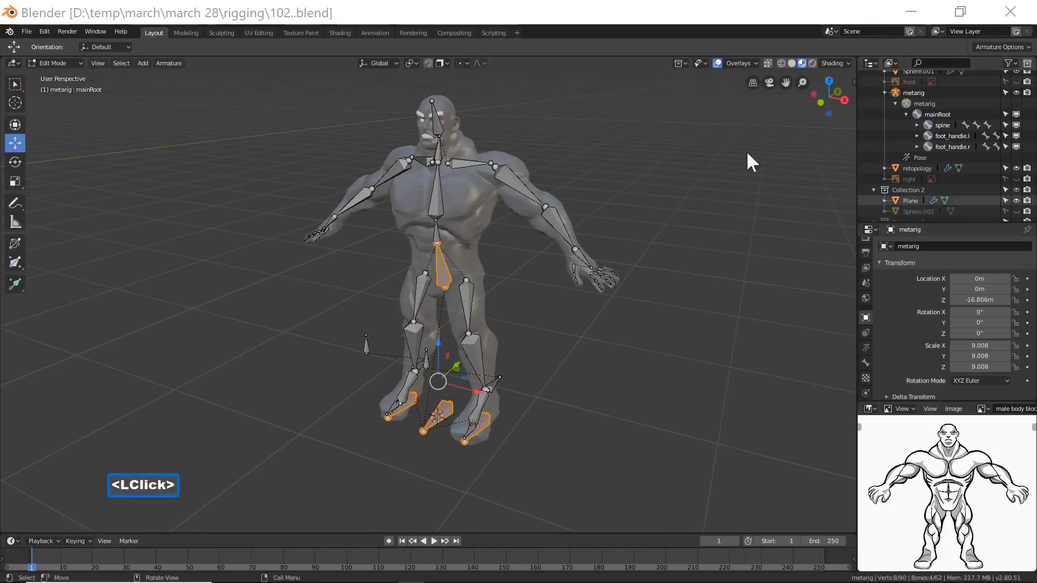
click(656, 21)
click(607, 489)
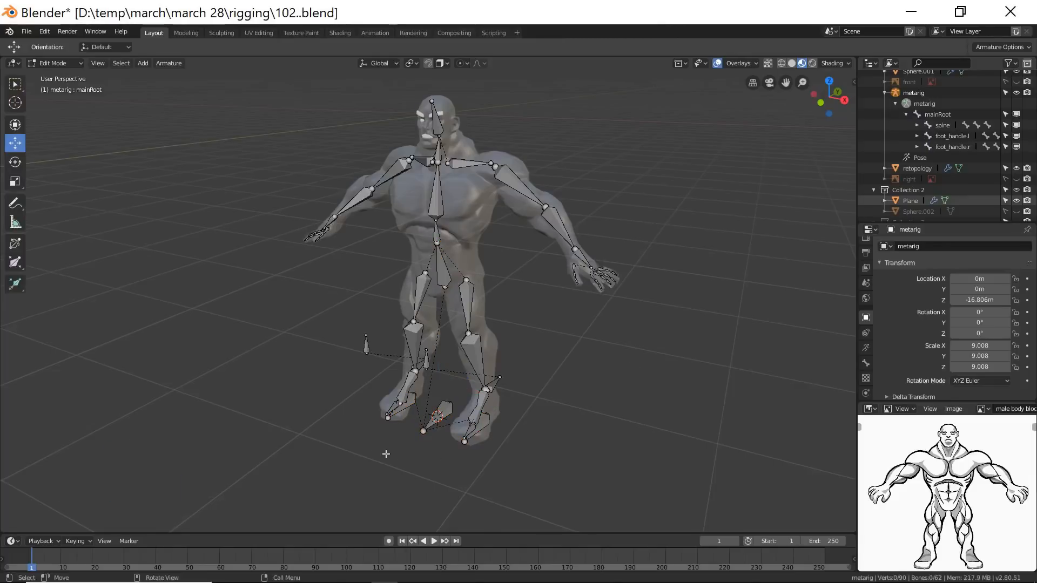
Test moving mainRoot in Pose Mode, cancel the move, and save the file as 103..blend.
click(81, 63)
click(69, 98)
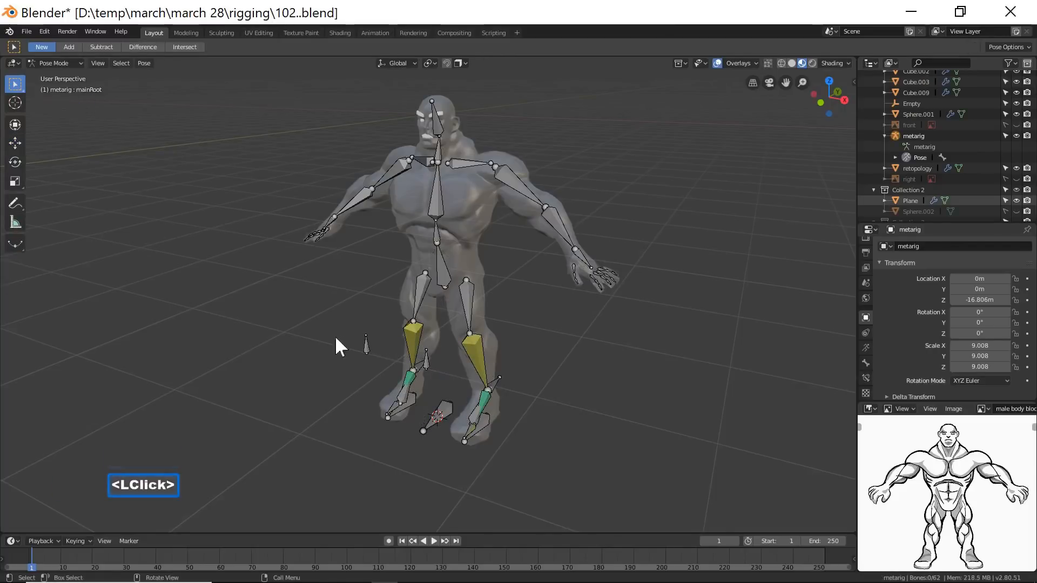
click(441, 405)
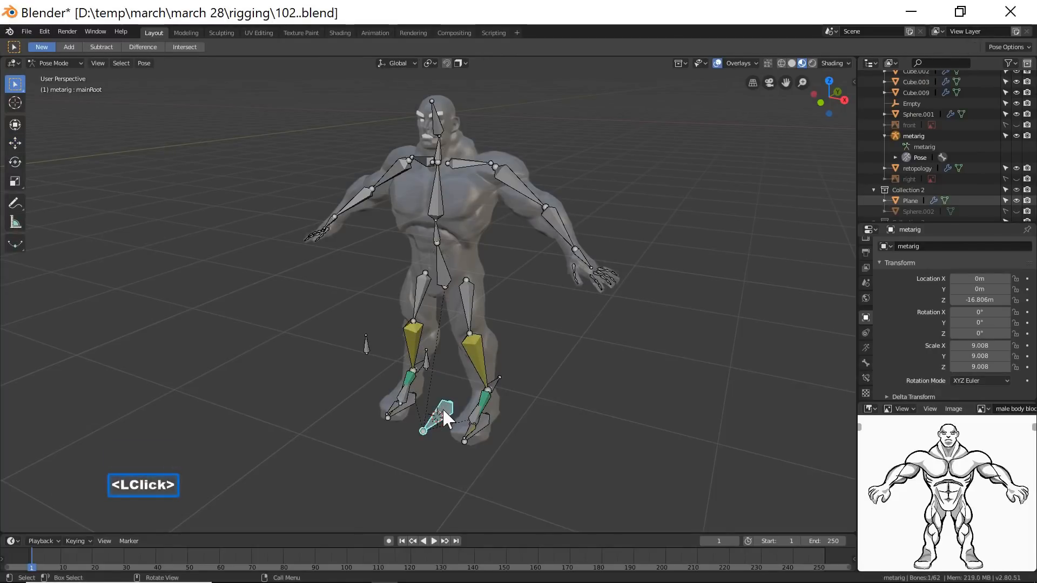
key(g)
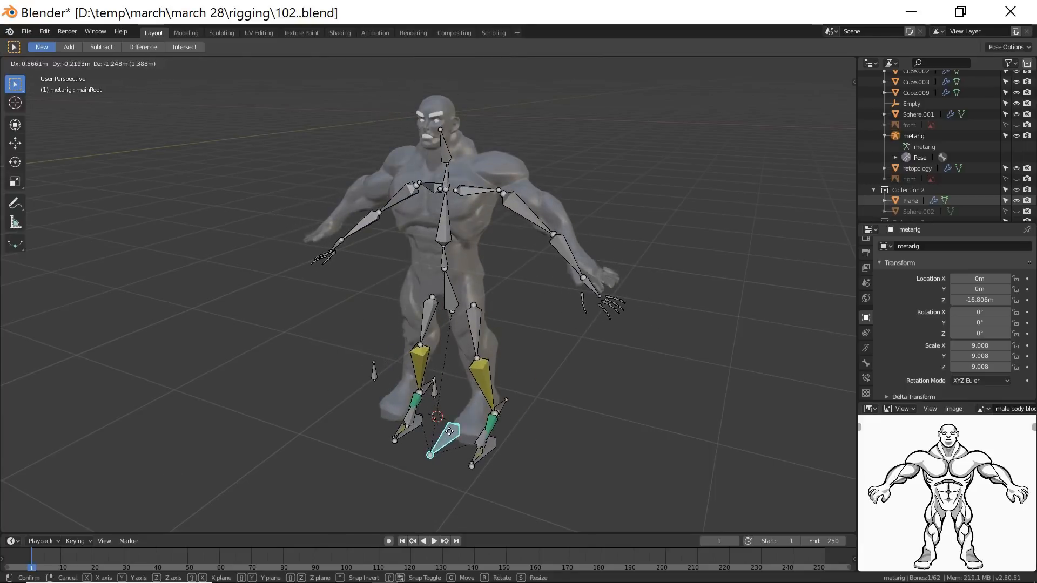
right_click(449, 431)
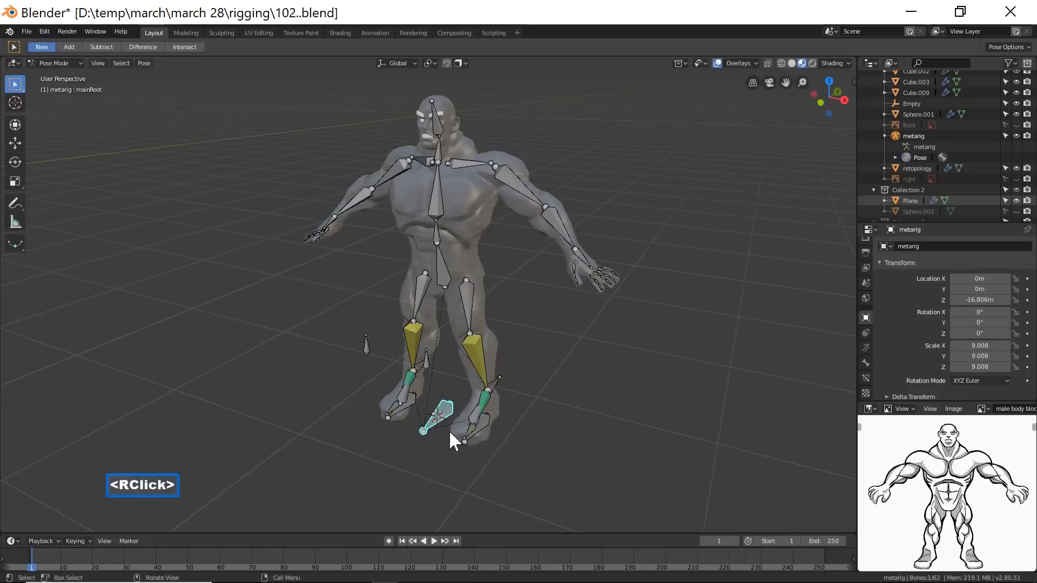
click(567, 498)
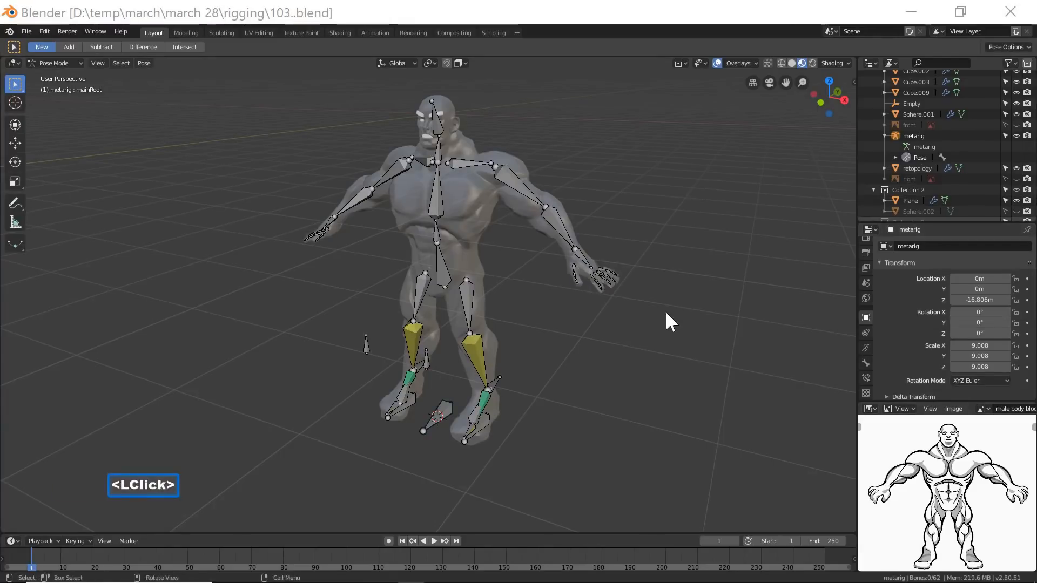
click(644, 13)
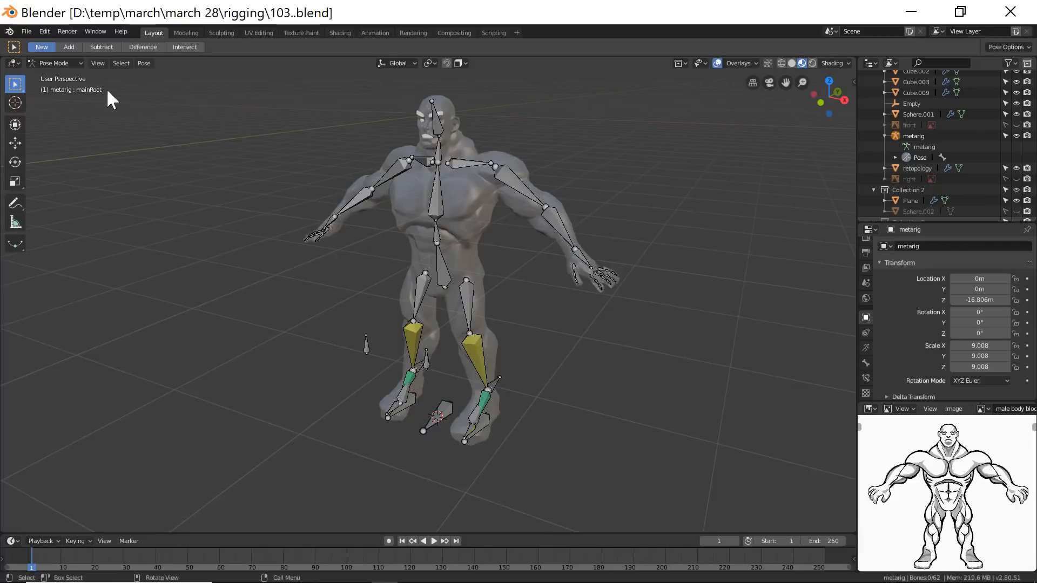
Duplicate the pelvis spine bone in place in Edit Mode and rename the copy root_handle.
click(77, 63)
click(55, 88)
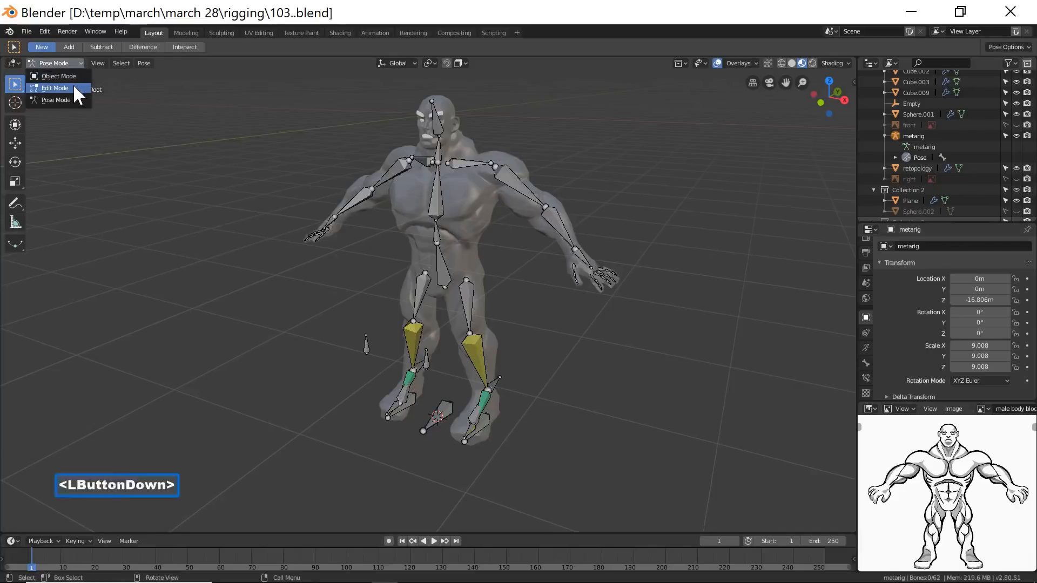
click(441, 264)
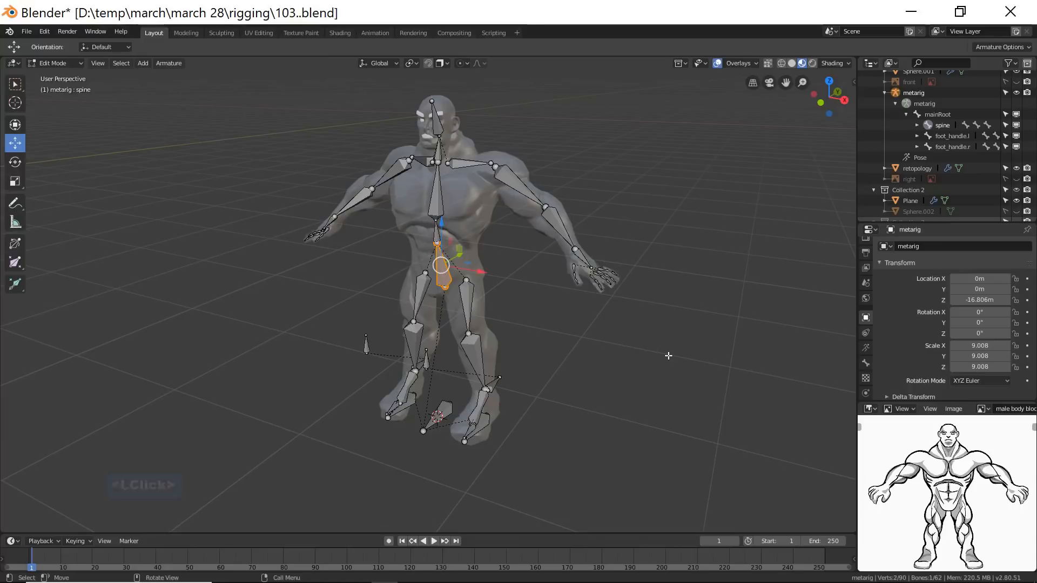
key(shift+d)
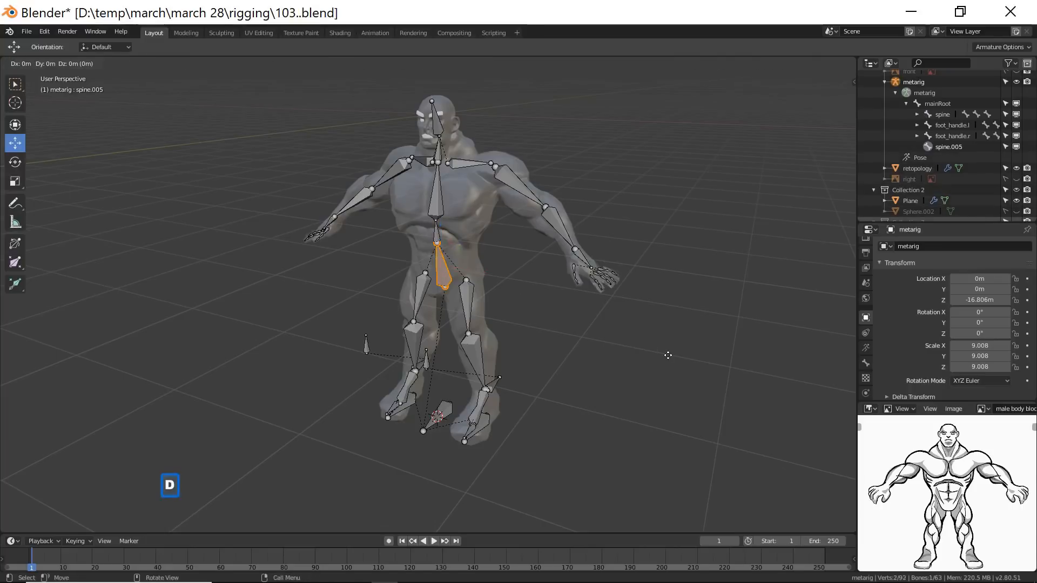
right_click(635, 355)
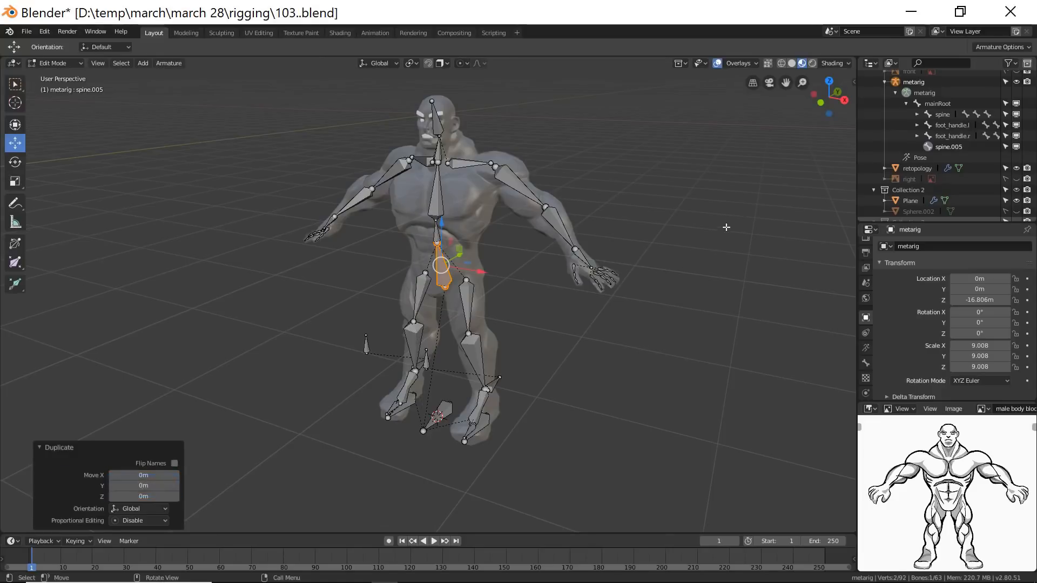
double_click(940, 144)
text(r)
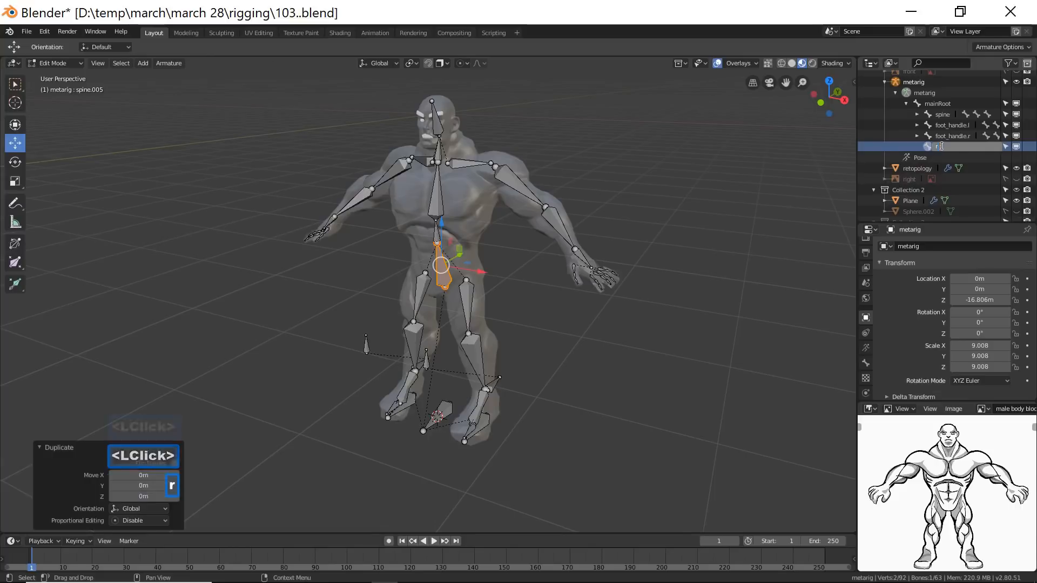
text(oot_handle)
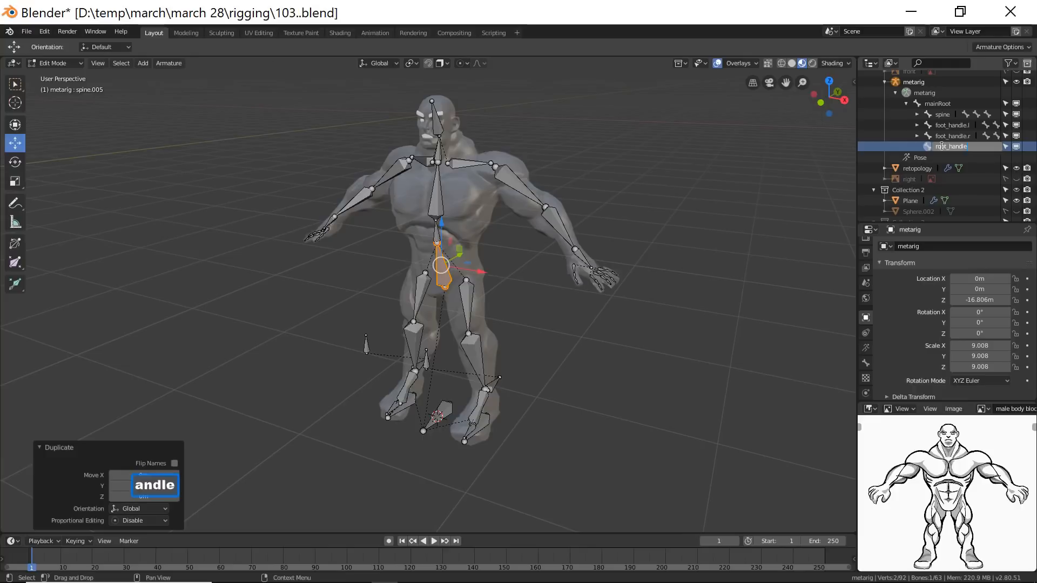
key(Return)
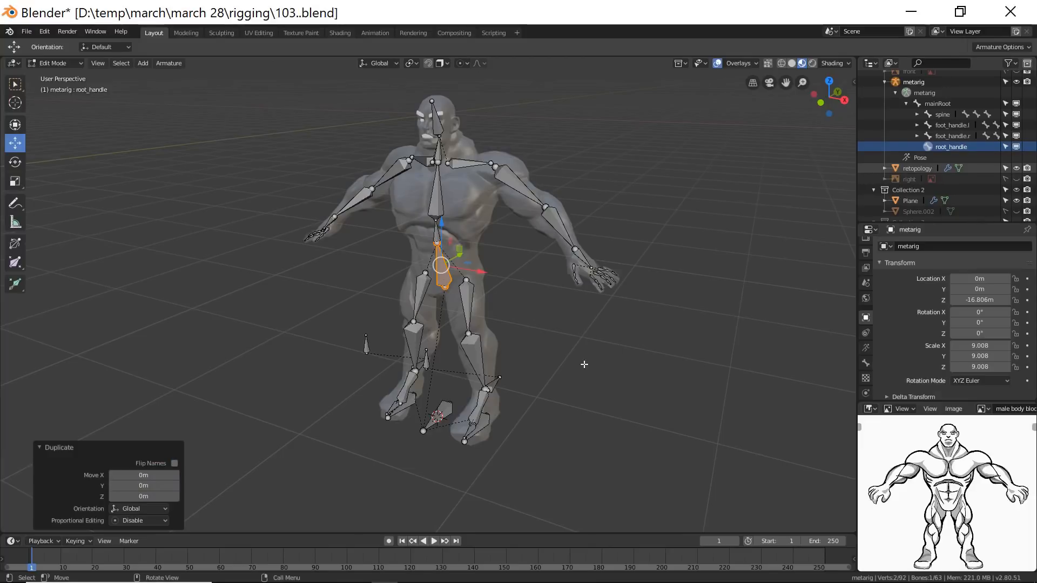
Rotate root_handle 180° around the global X axis and save the file as 104..blend.
key(r)
key(x)
text(180)
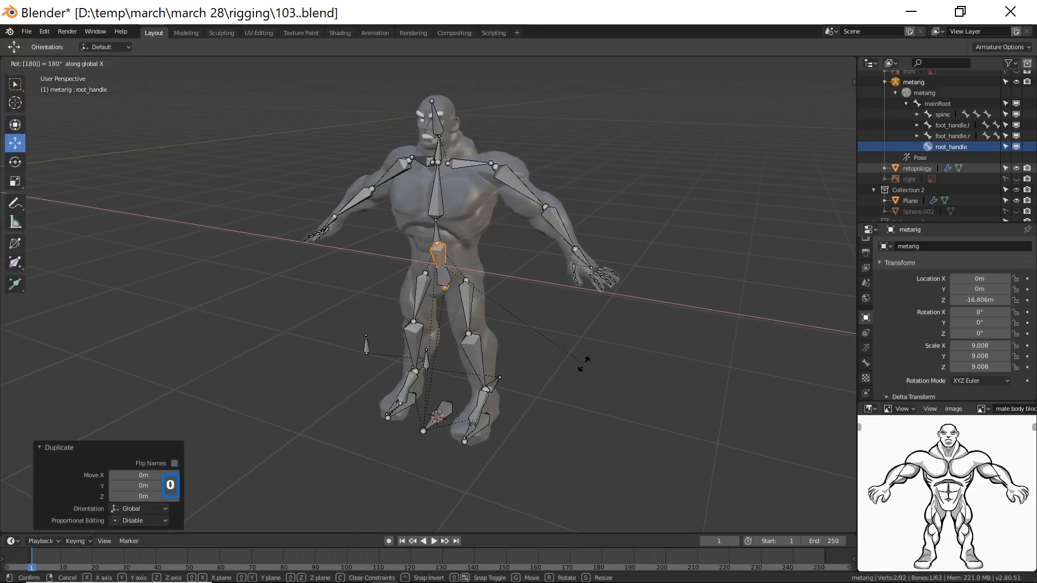
key(Return)
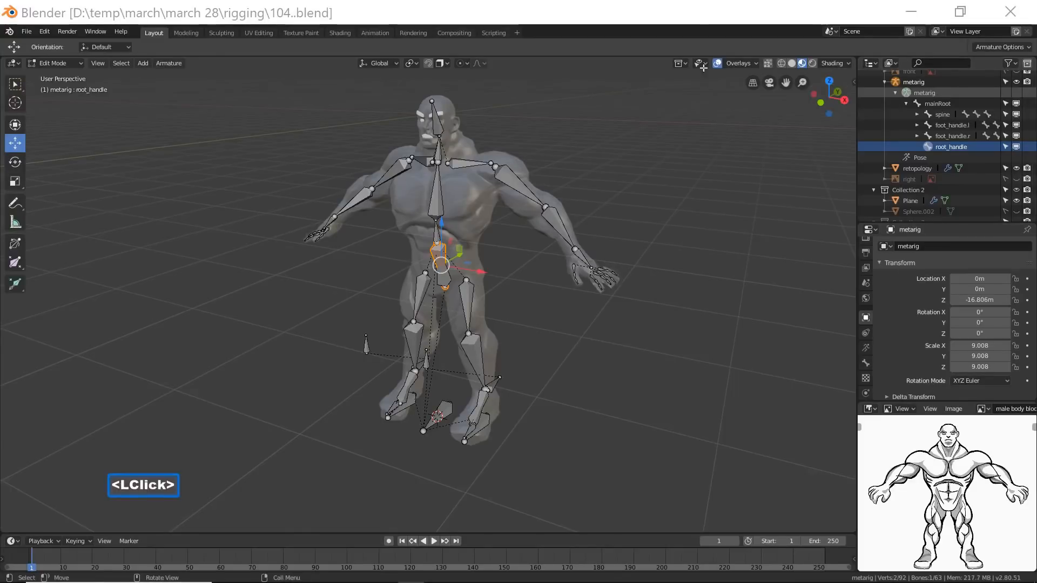
click(614, 492)
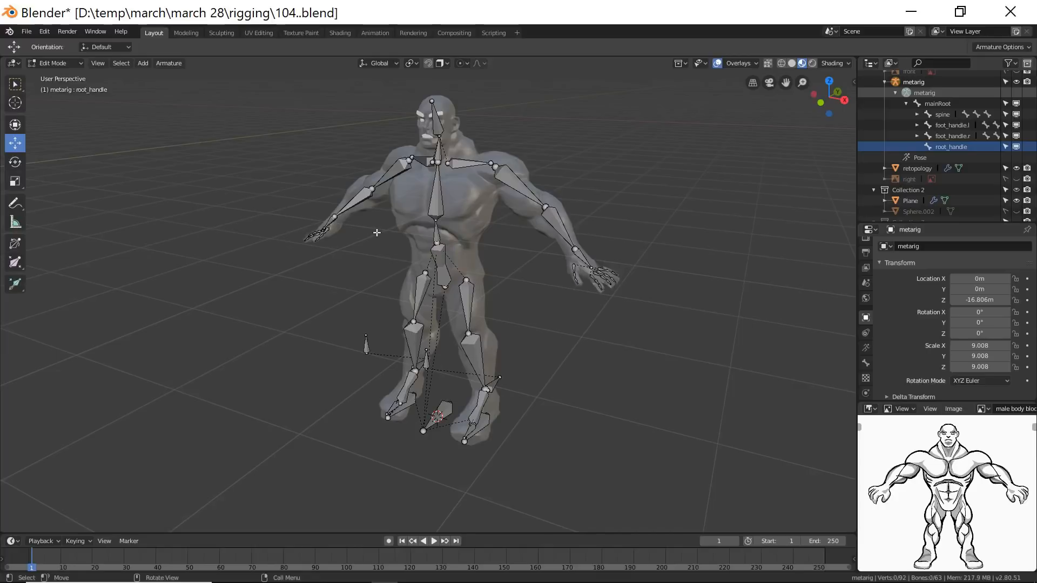
Parent the pelvis spine bone to root_handle with Keep Offset, and save the file as 105..blend.
key(b)
drag(376, 233, 498, 332)
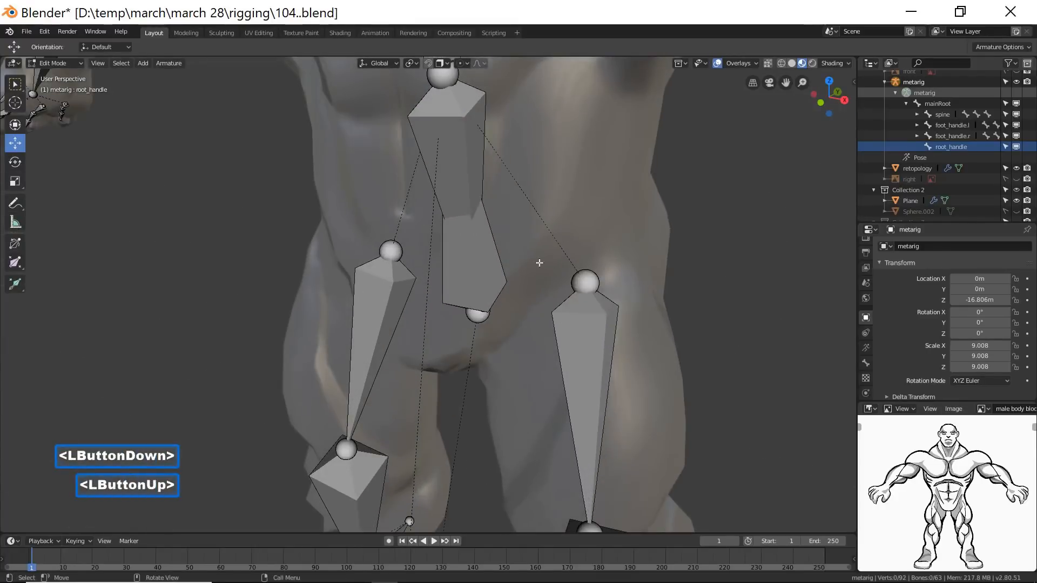
click(459, 287)
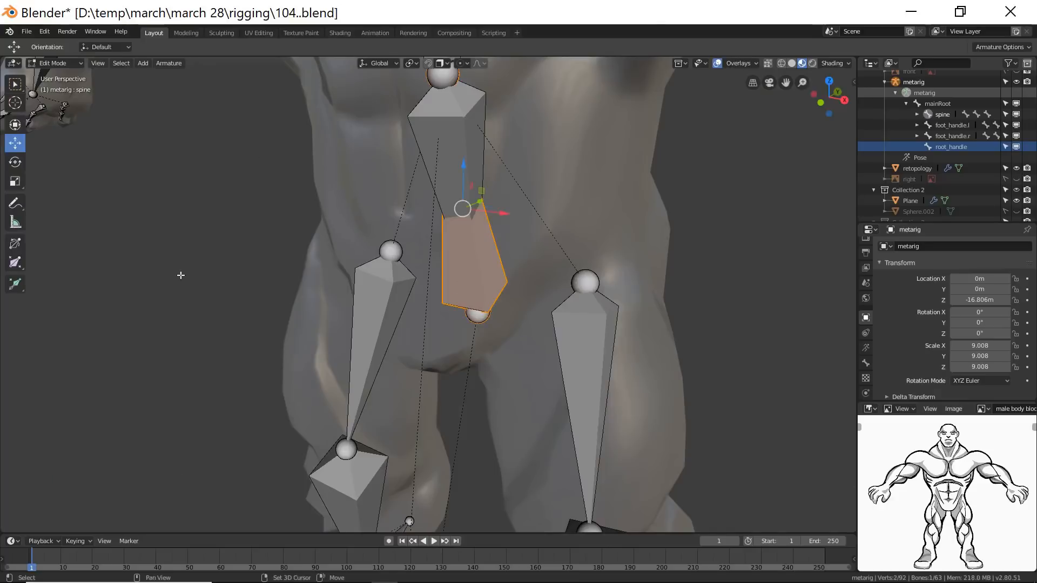
shift+click(425, 127)
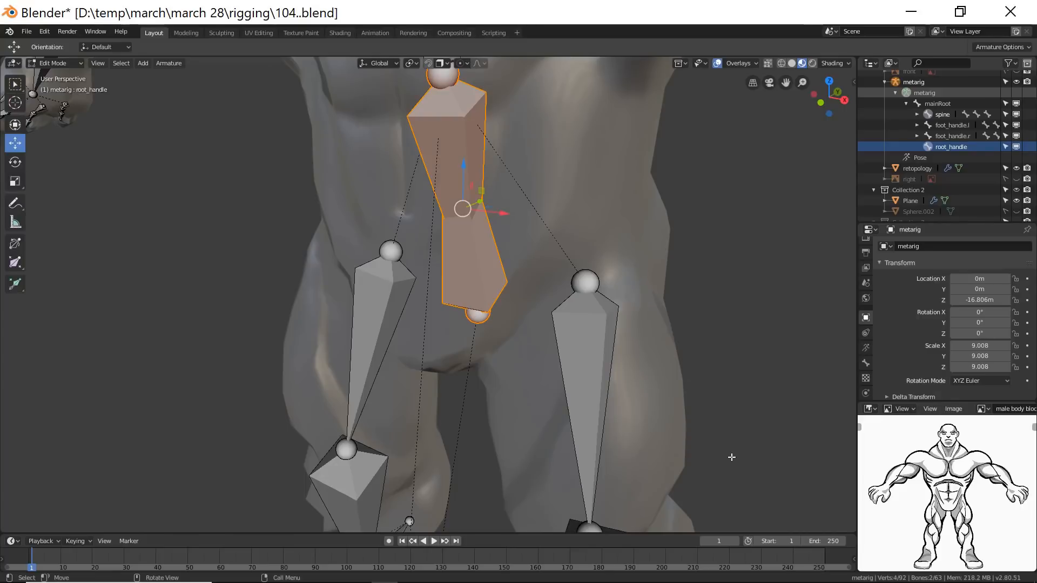
key(ctrl)
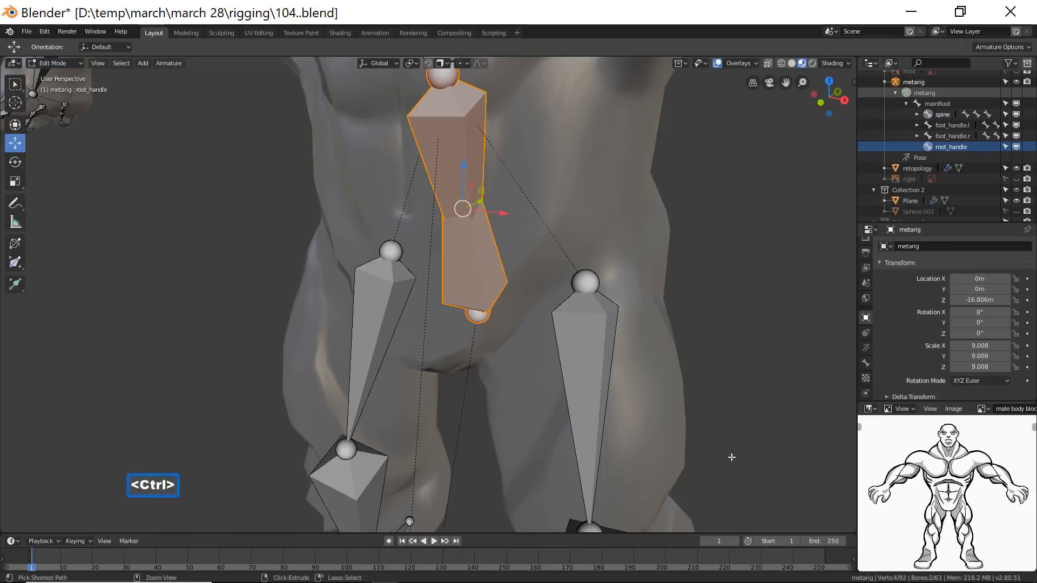
key(ctrl+p)
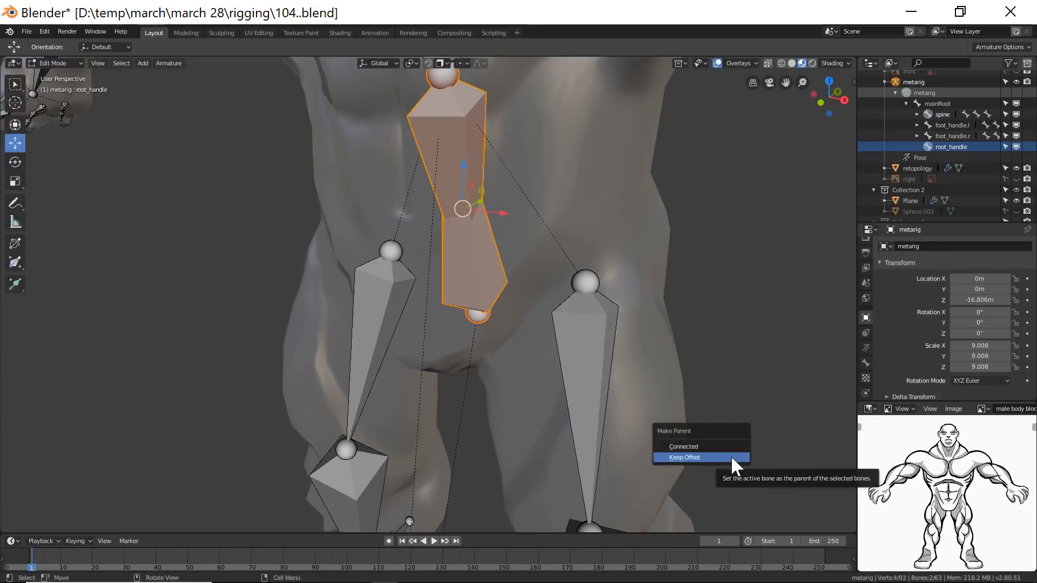
click(655, 458)
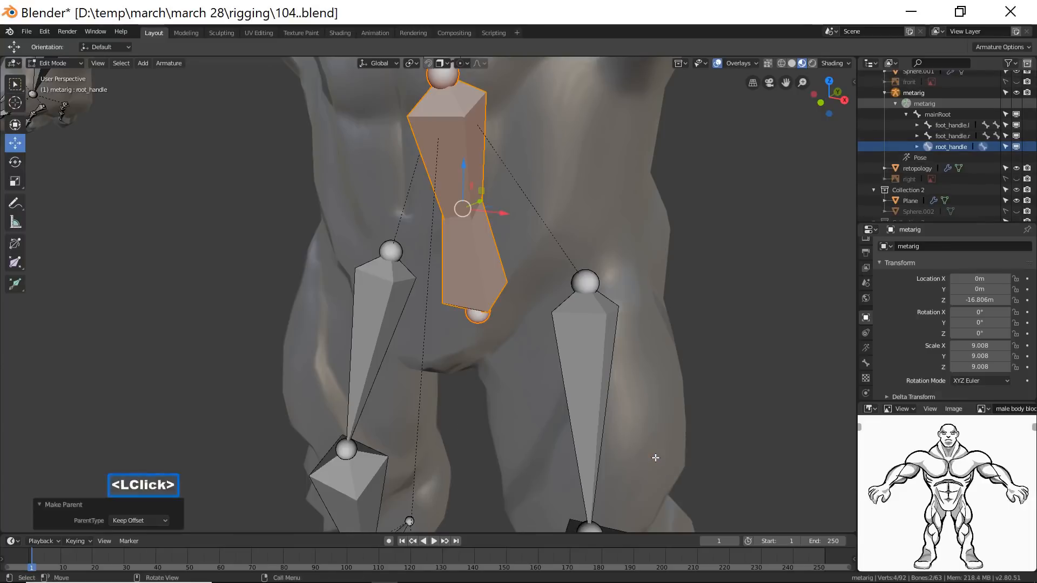
click(746, 493)
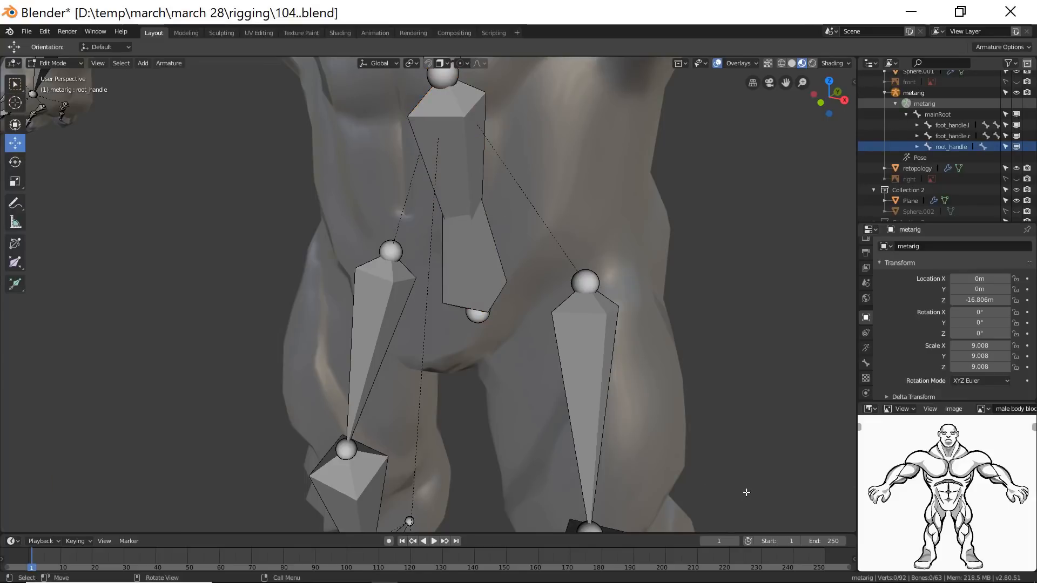
key(ctrl+alt+s)
click(746, 317)
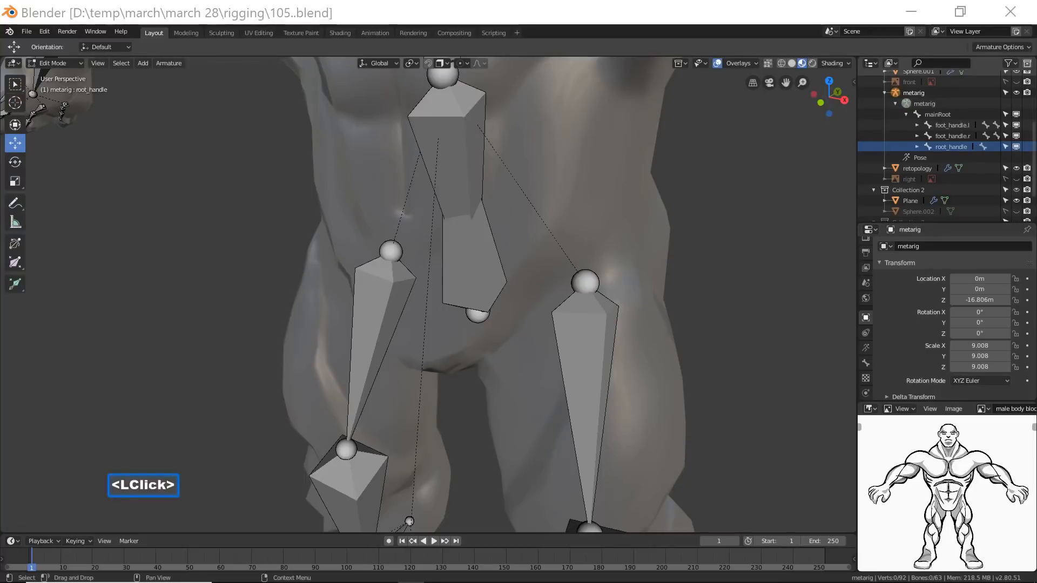
click(729, 16)
Turn off Inherit Rotation for the spine.001 bone above the pelvis, and save the file as 106..blend.
ctrl+middle_drag(678, 248, 658, 409)
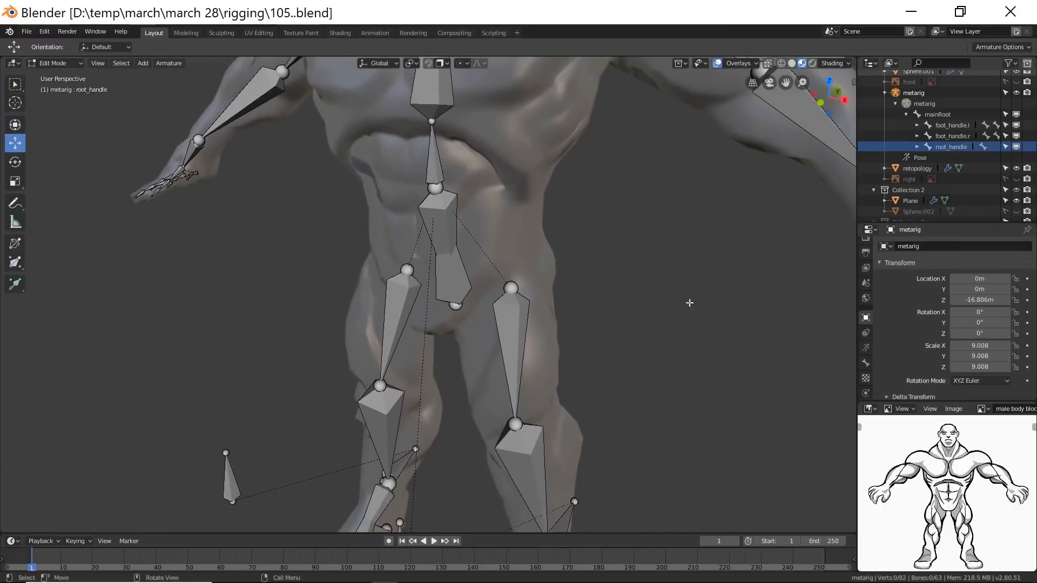
click(865, 363)
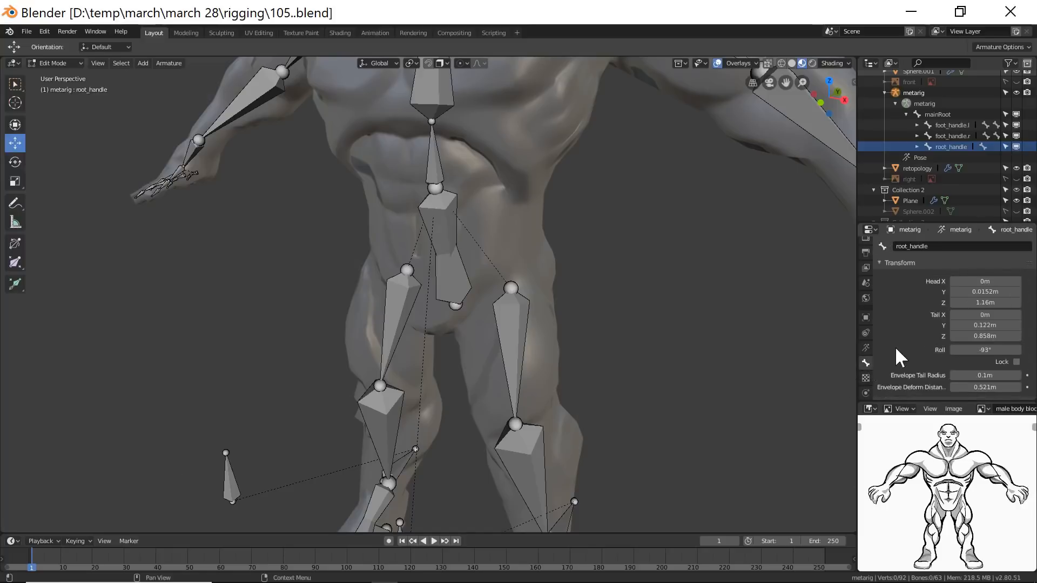
scroll(902, 344, down, 4)
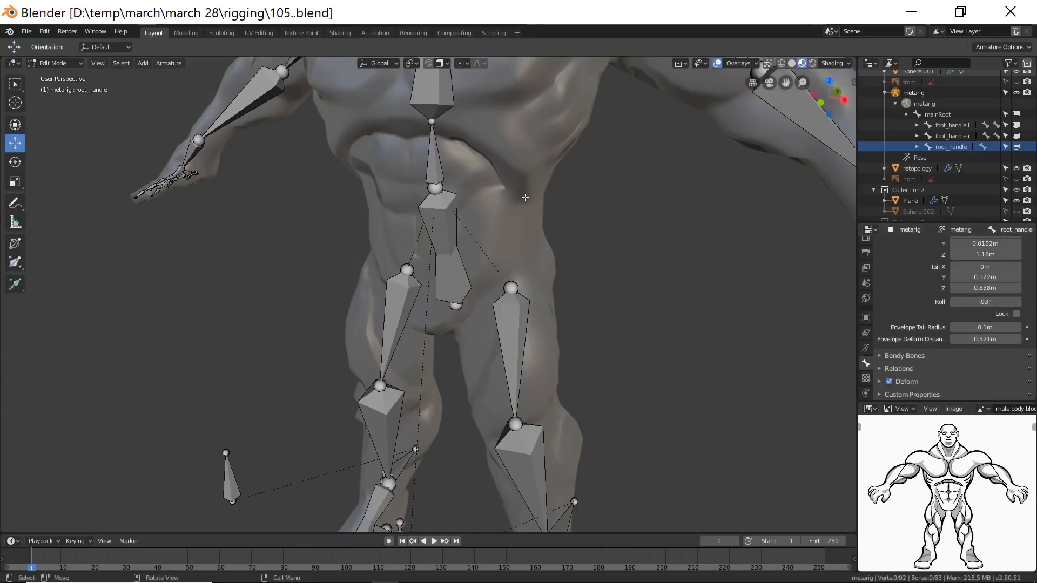
click(434, 160)
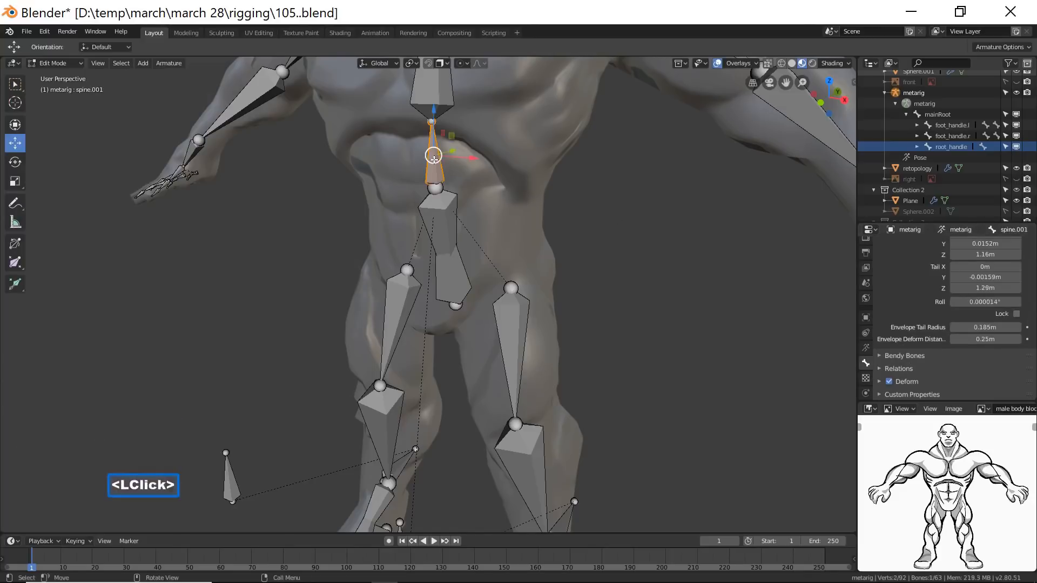
click(881, 369)
scroll(920, 362, down, 2)
scroll(919, 358, down, 3)
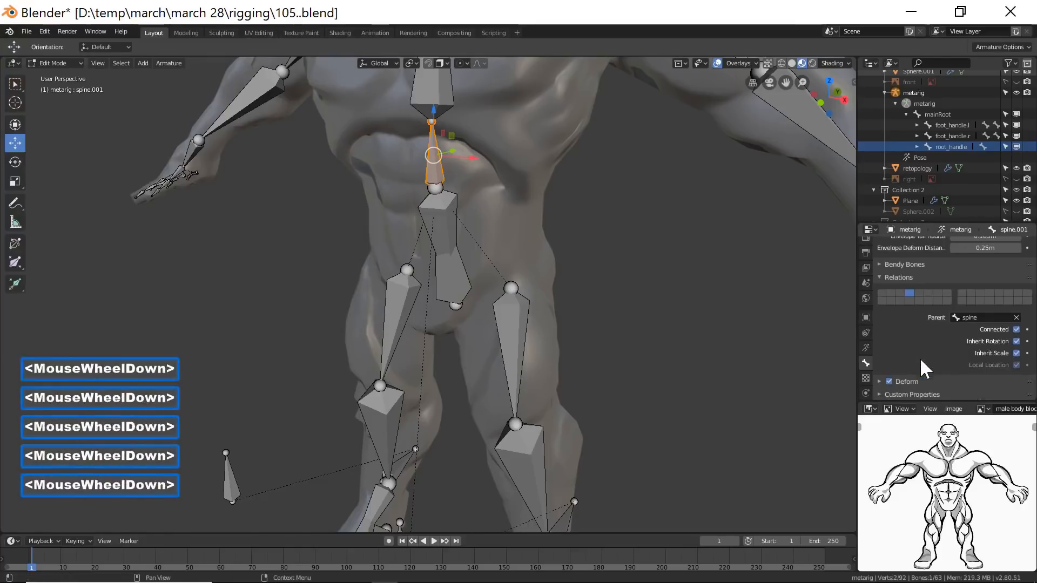
click(1017, 341)
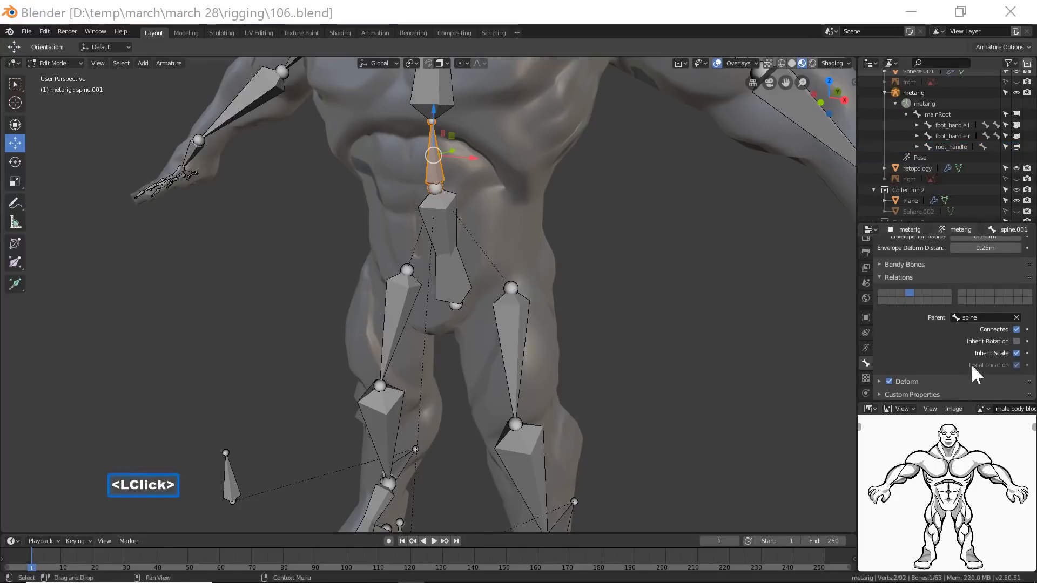
click(646, 51)
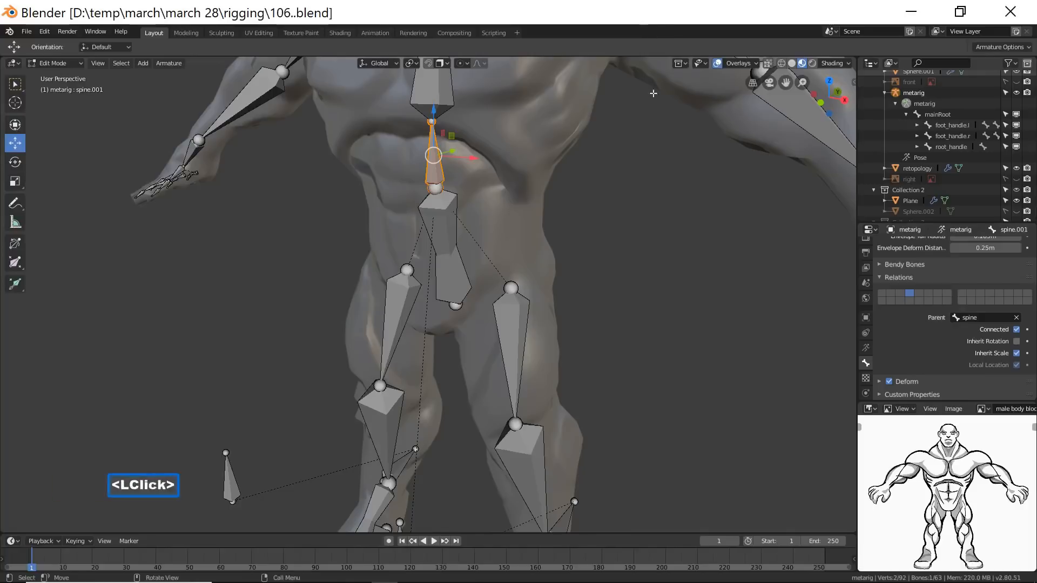
Test rotating root_handle around the global Y axis in Pose Mode, cancel the rotation, and deselect the bone.
scroll(693, 290, down, 5)
scroll(610, 427, down, 1)
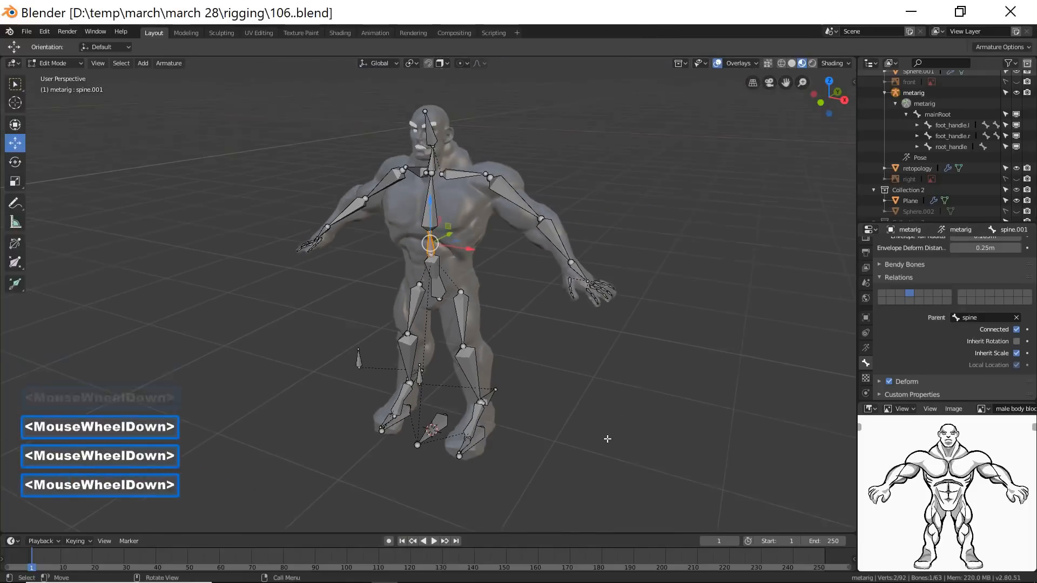
click(608, 438)
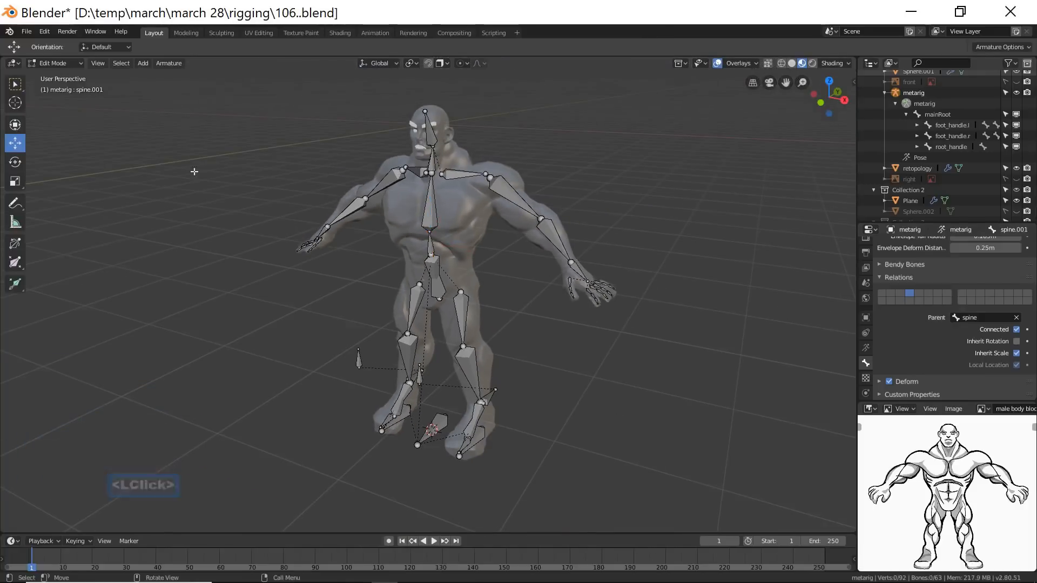
click(79, 62)
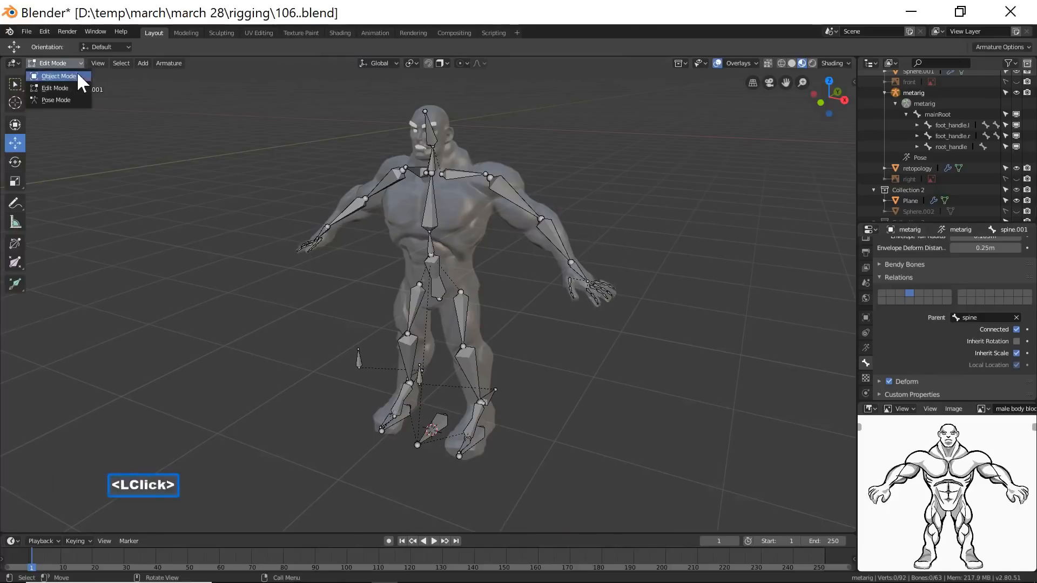
click(76, 97)
click(430, 269)
middle_drag(570, 378, 600, 364)
key(r)
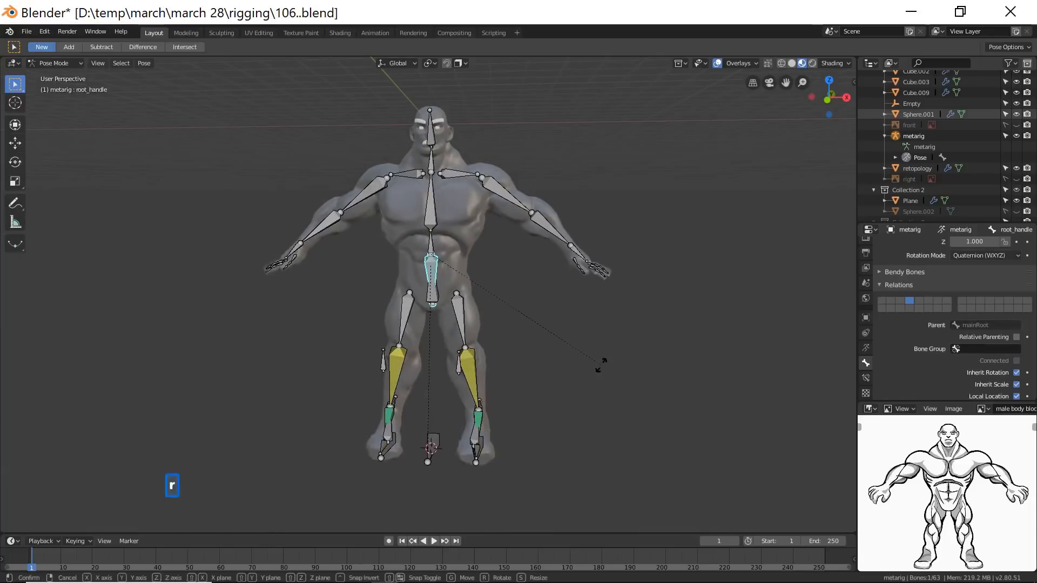
key(y)
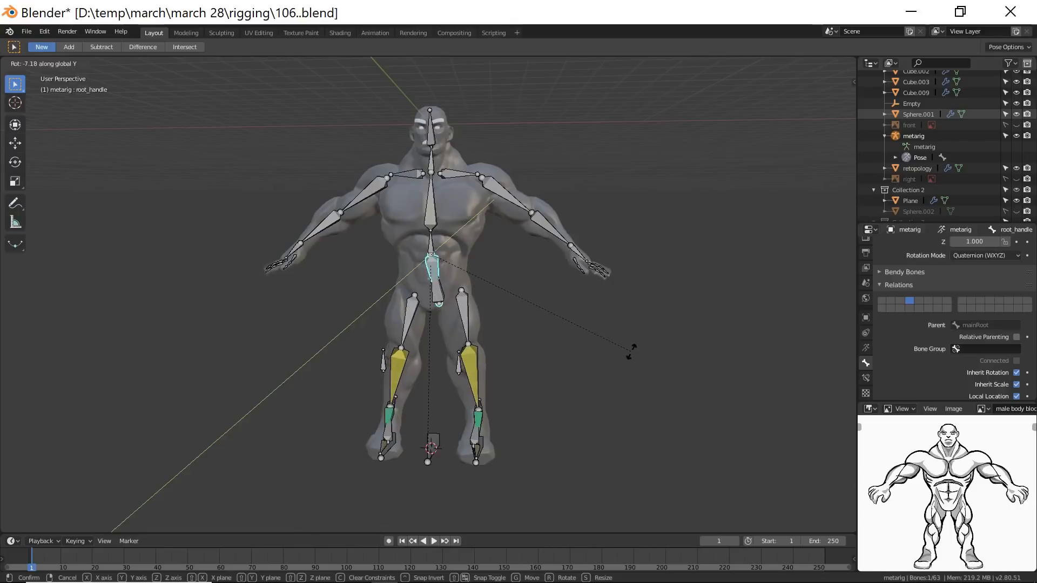
right_click(628, 355)
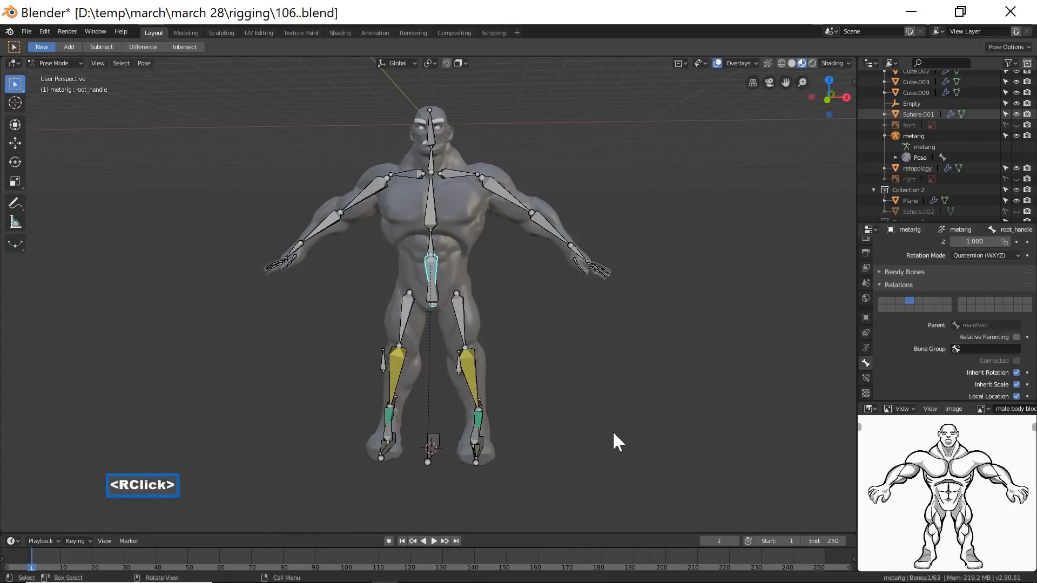
click(612, 500)
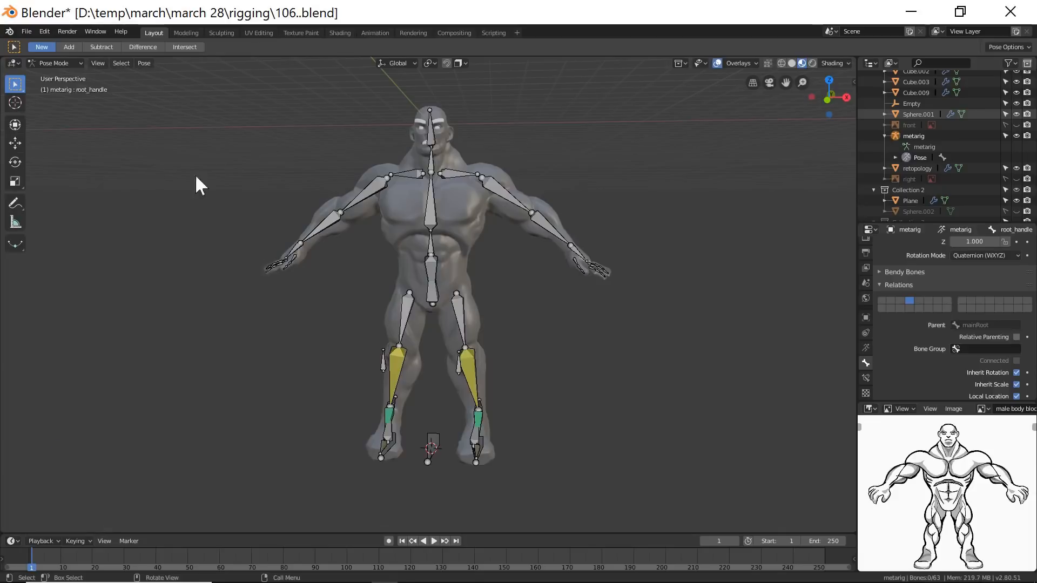
Return the armature to Edit Mode and save the file as 107..blend.
click(79, 60)
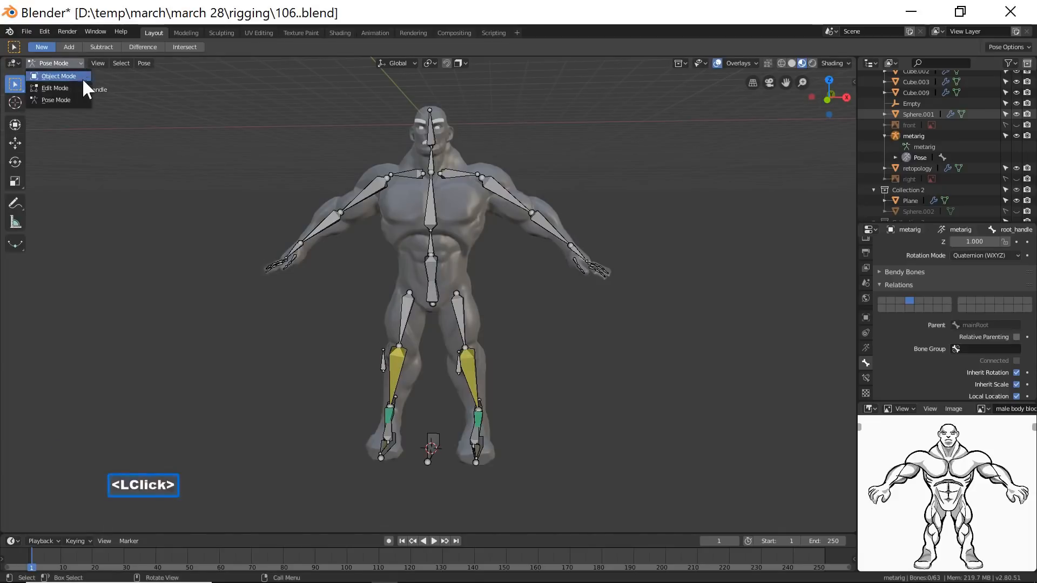
click(77, 87)
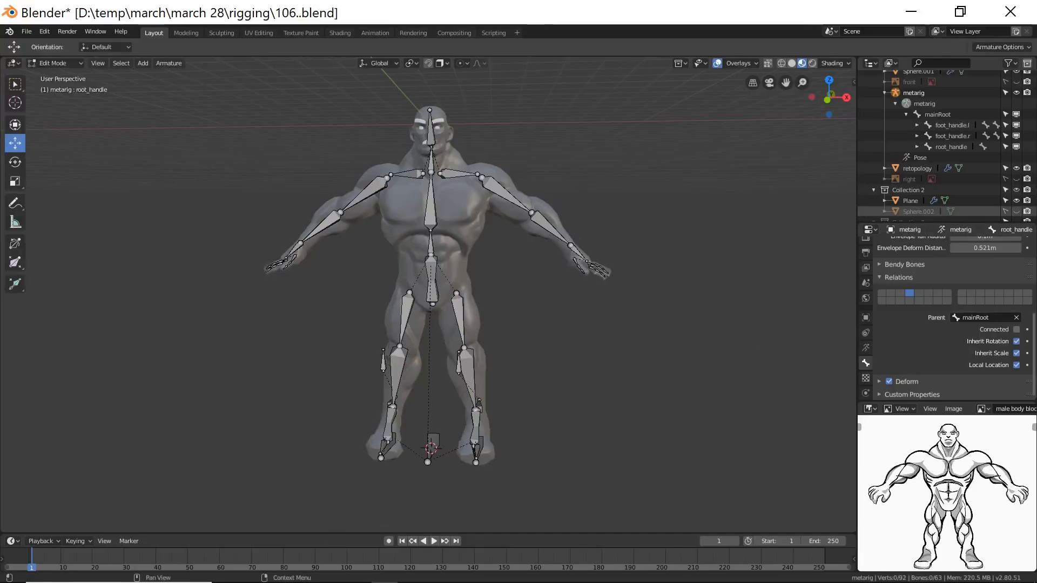
key(ctrl+alt+s)
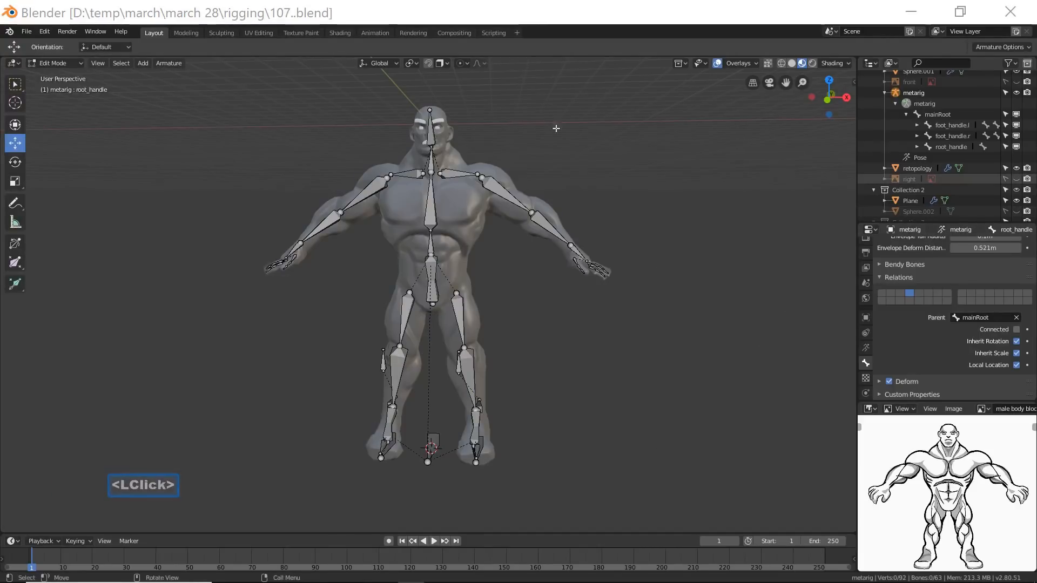
click(707, 216)
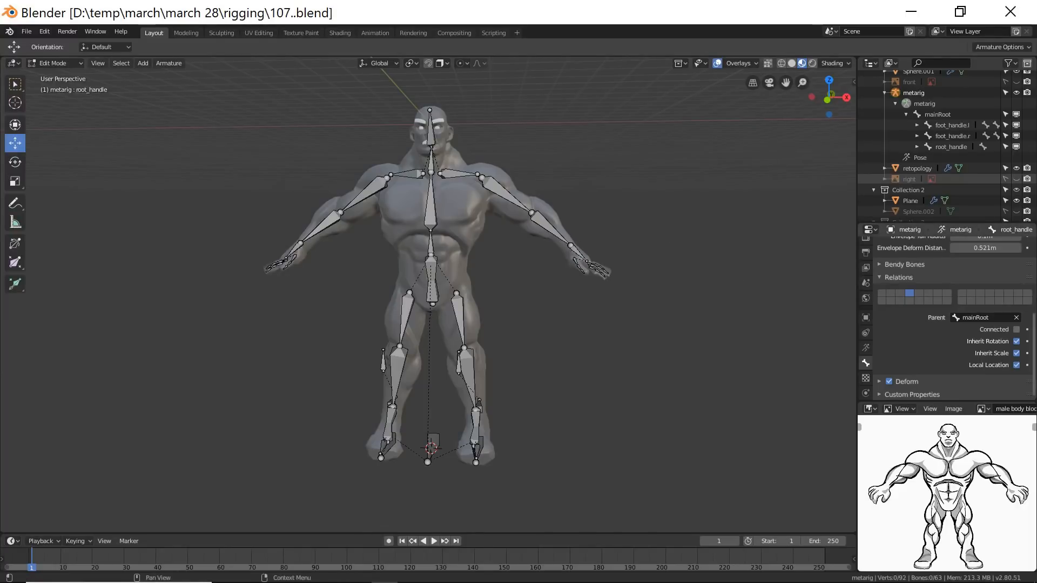
click(677, 277)
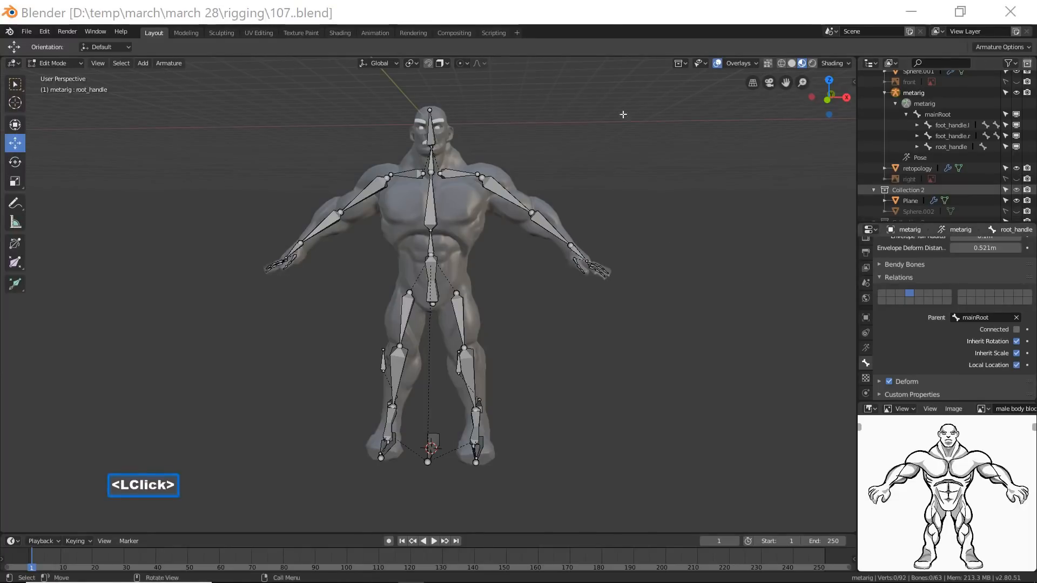
click(659, 217)
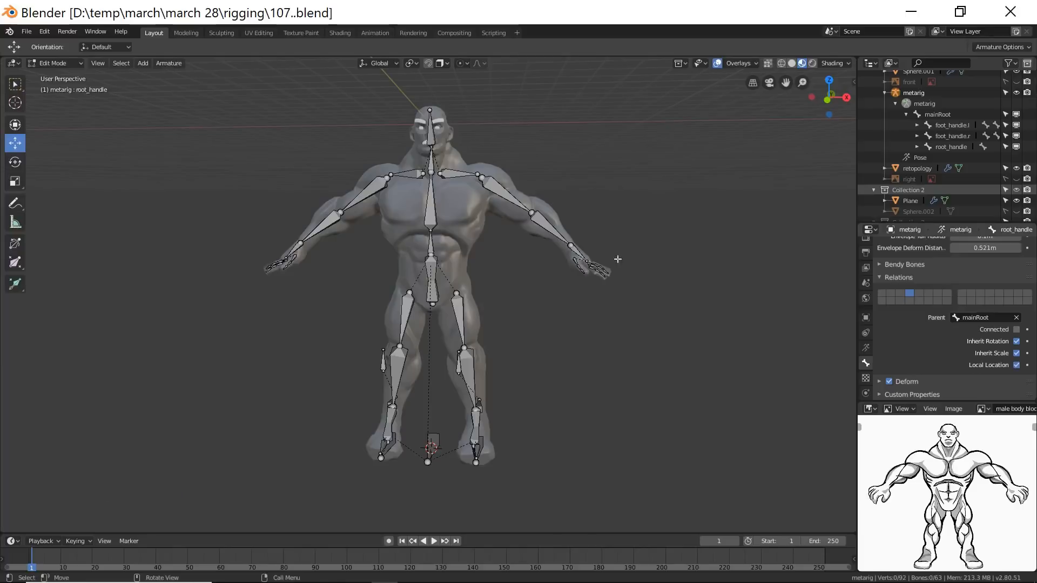
Save further incremental copies of the file as 108..blend and 109..blend.
key(shift)
drag(558, 222, 627, 303)
key(KP_Decimal)
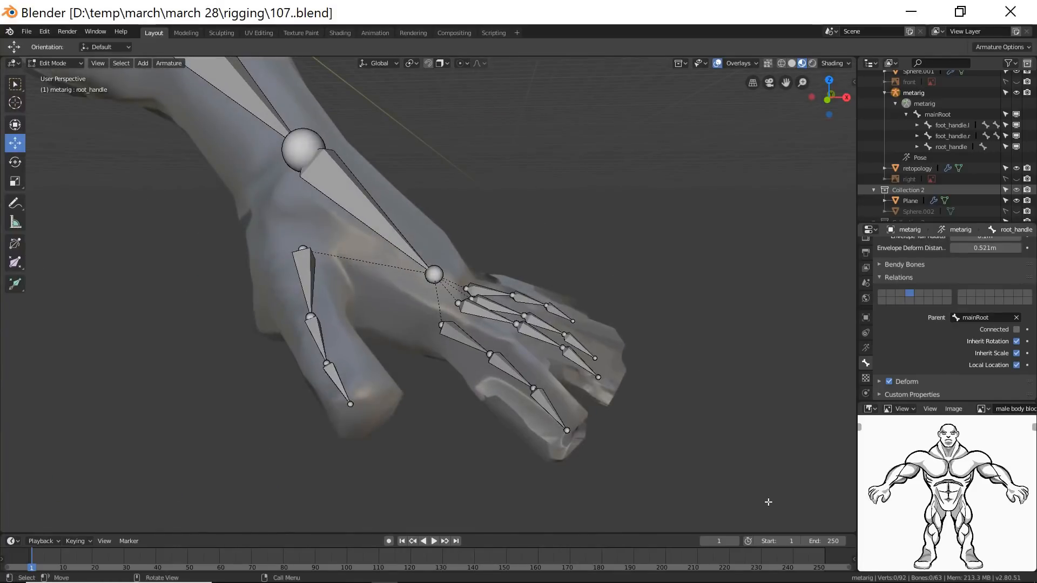
key(ctrl+alt+s)
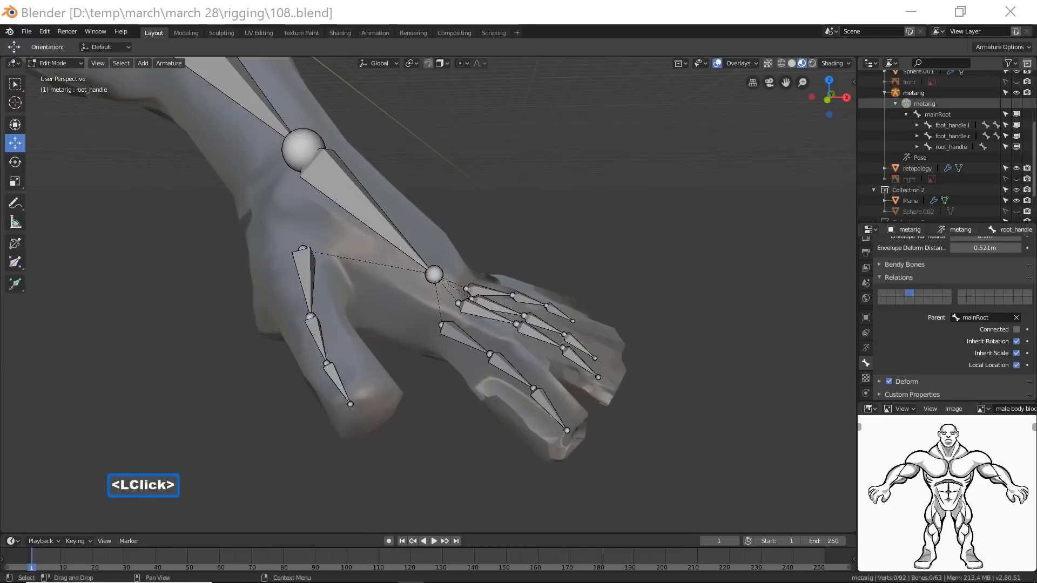
click(653, 26)
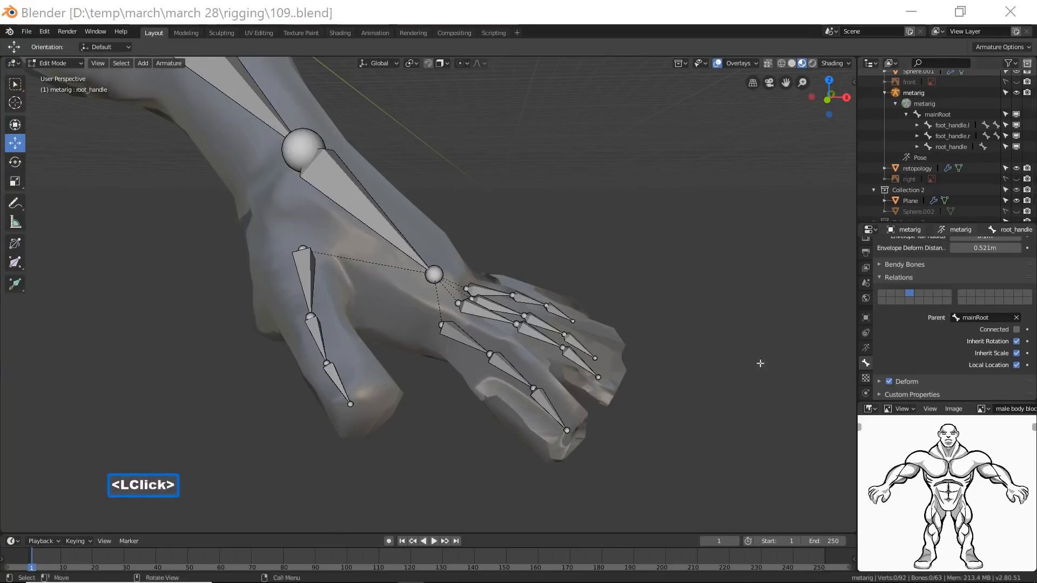
click(688, 18)
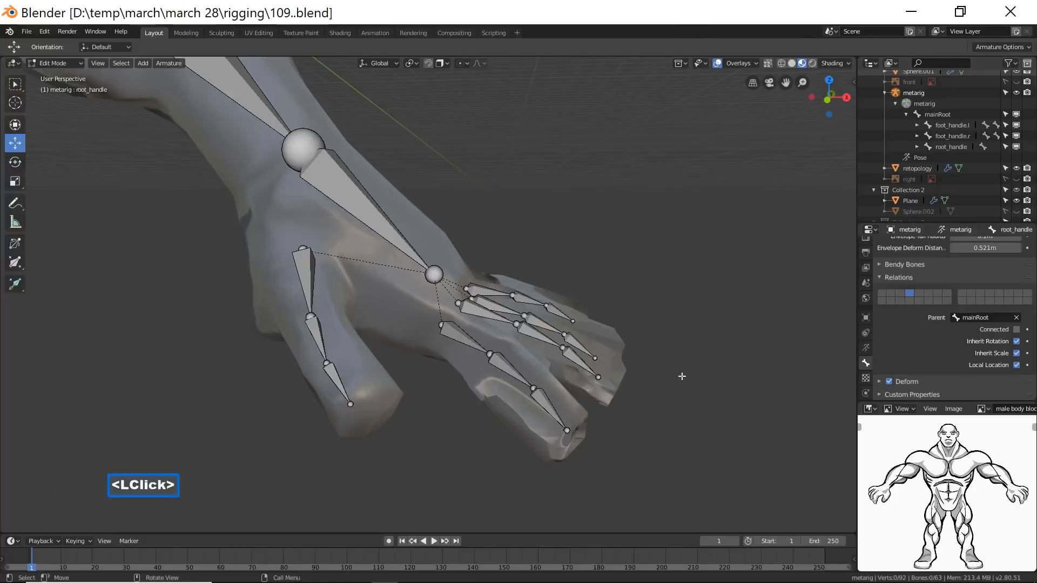
Duplicate the left middle finger's base bone, move the copy along Z and Y to above the knuckles, and save as 110..blend.
middle_drag(694, 359, 658, 376)
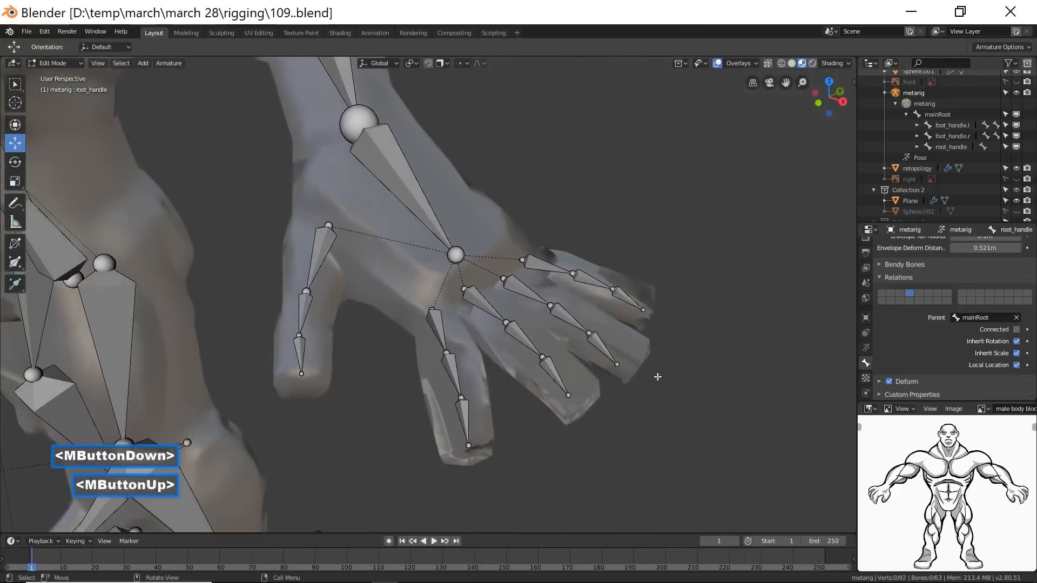
click(482, 302)
key(d)
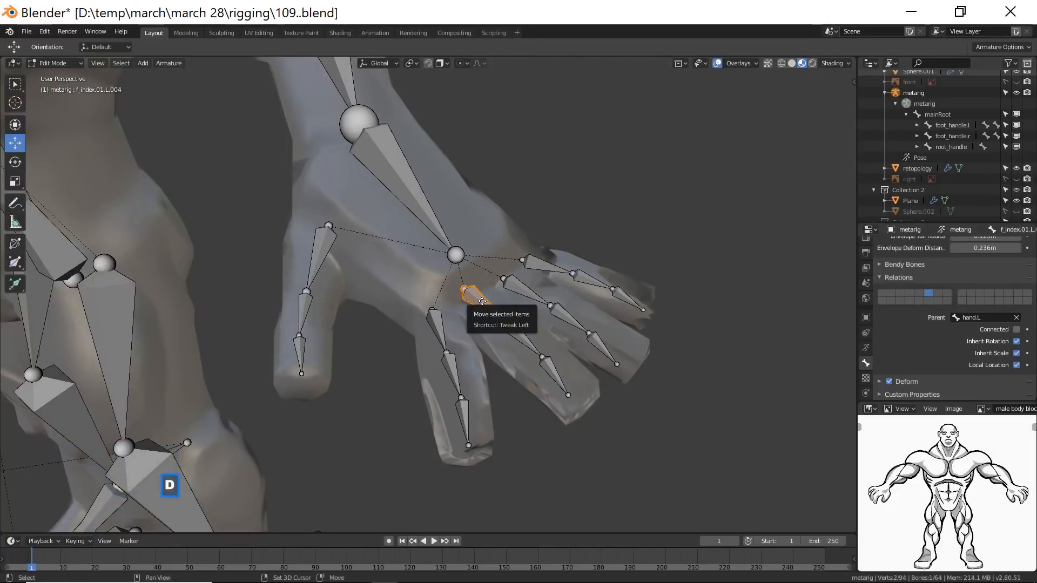
right_click(482, 302)
drag(484, 273, 489, 251)
middle_drag(489, 251, 570, 319)
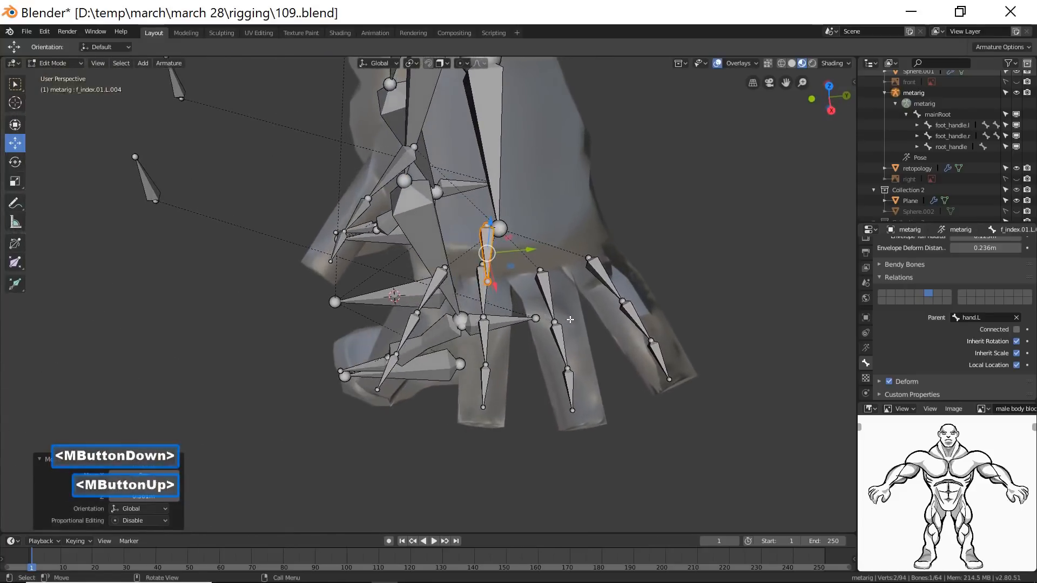
drag(527, 250, 549, 253)
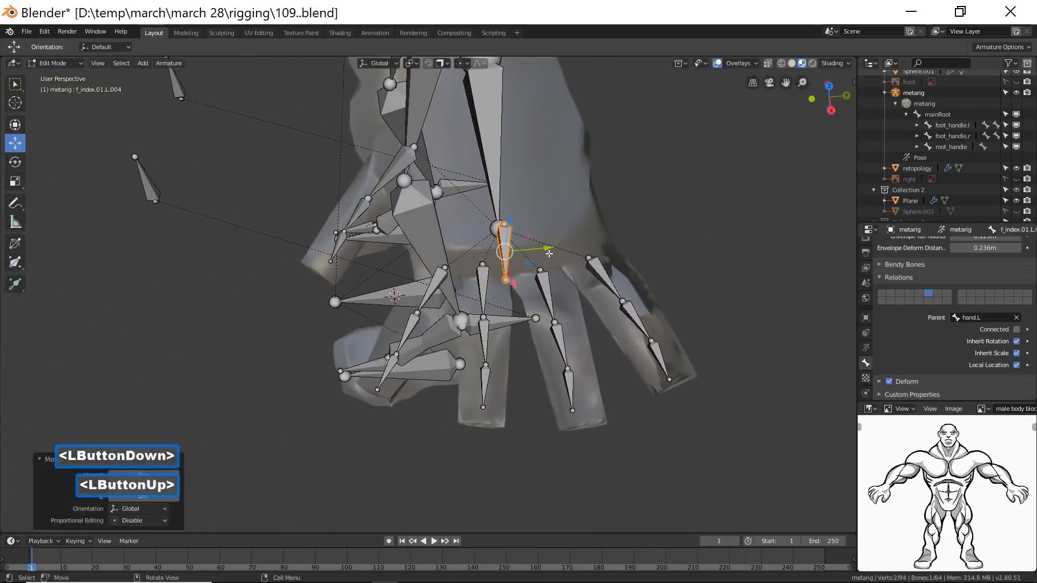
middle_drag(524, 403, 618, 352)
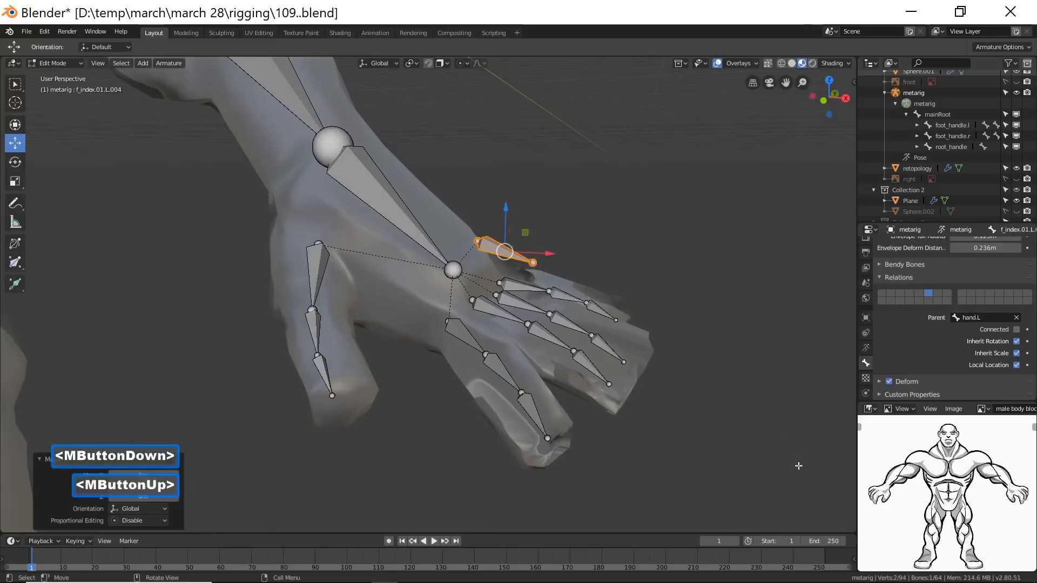
click(785, 497)
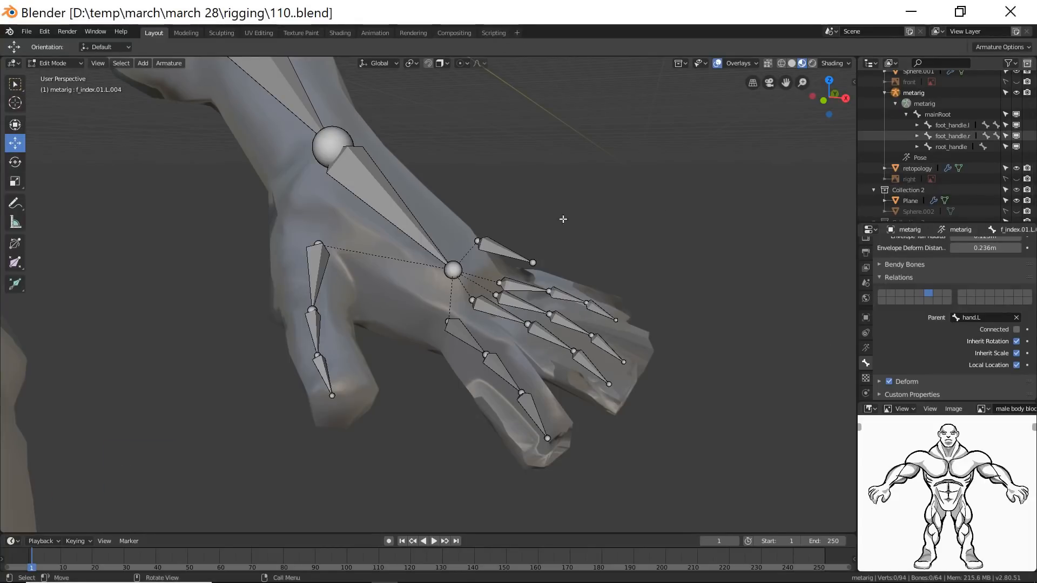
Rename the control bone above the left knuckles as main_finger_ctrl.l and save the file as 111..blend.
click(500, 248)
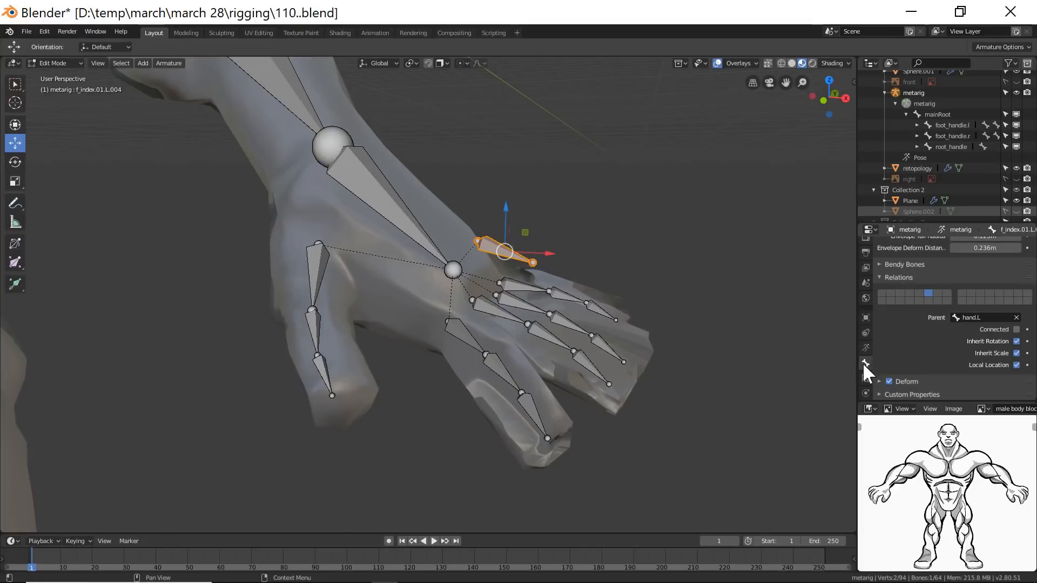
scroll(931, 319, up, 10)
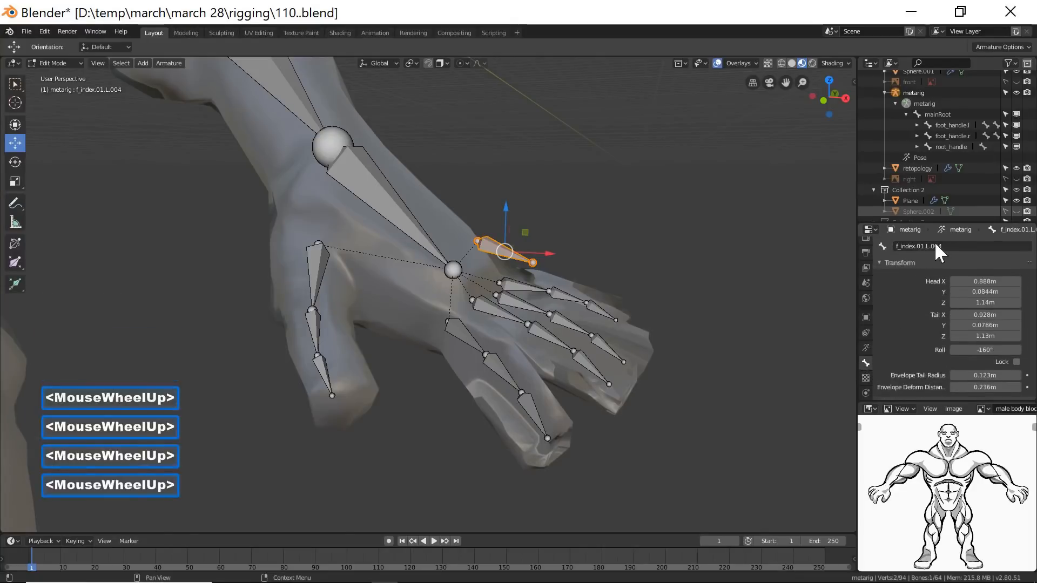
click(945, 247)
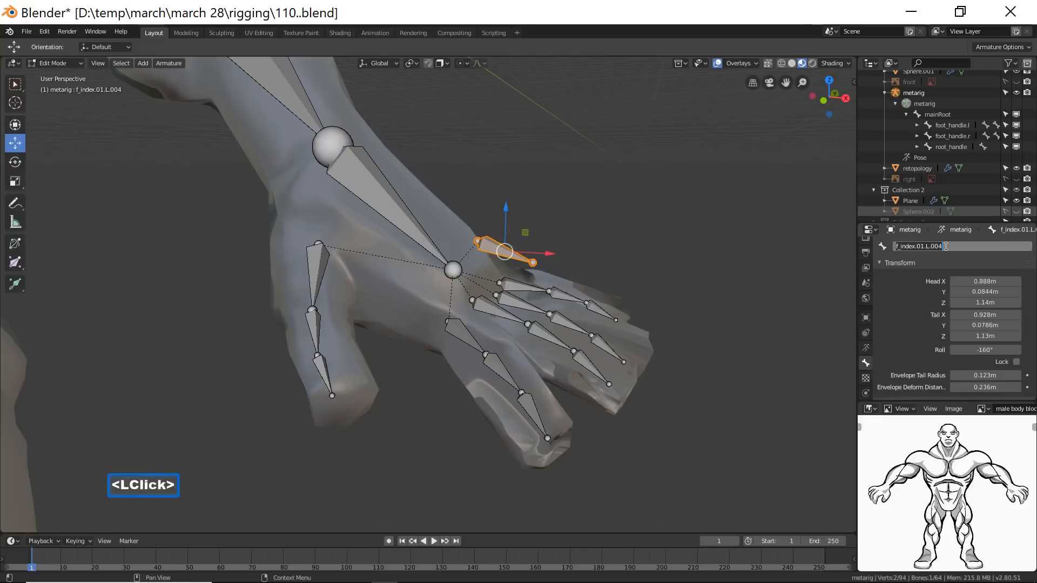
key(BackSpace)
text(msin)
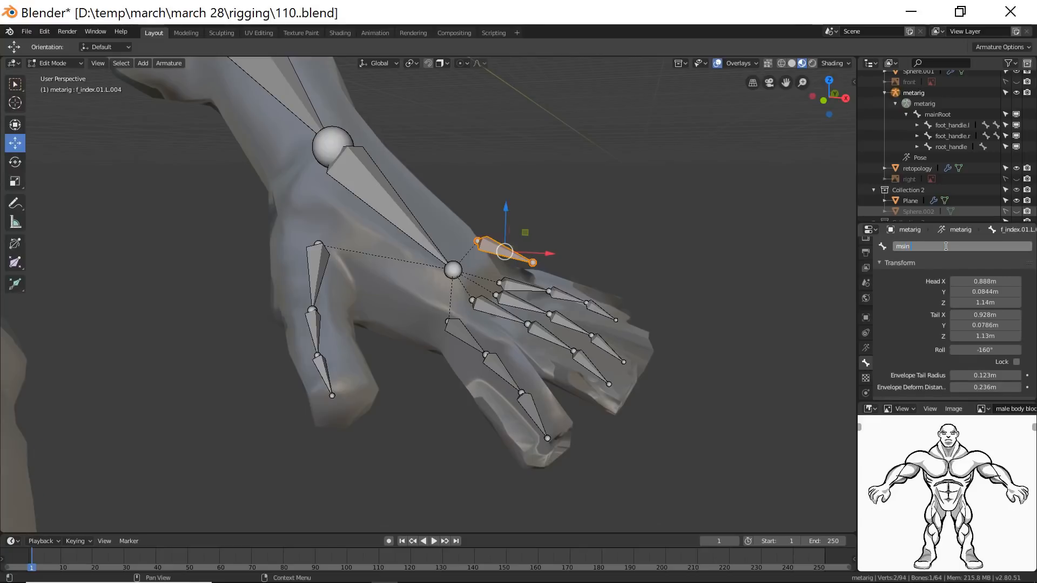
key(BackSpace)
key(BackSpace)
key(BackSpace)
key(BackSpace)
key(BackSpace)
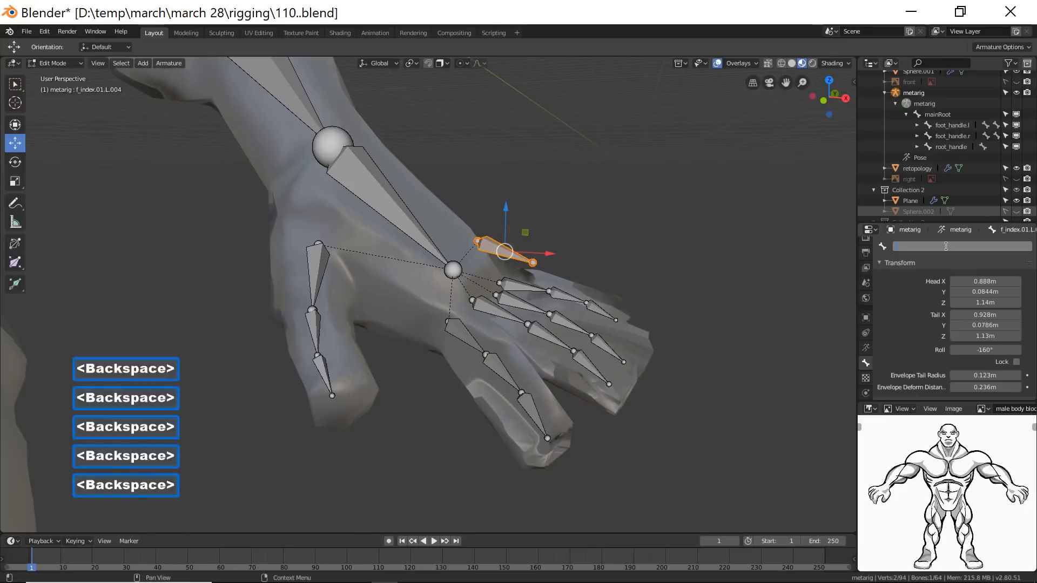
text(main)
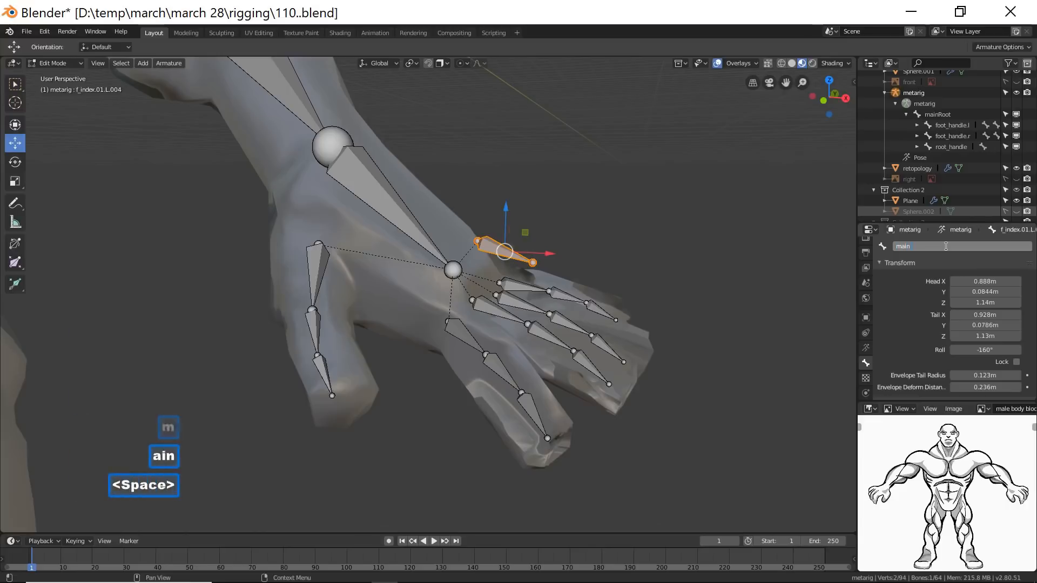
key(BackSpace)
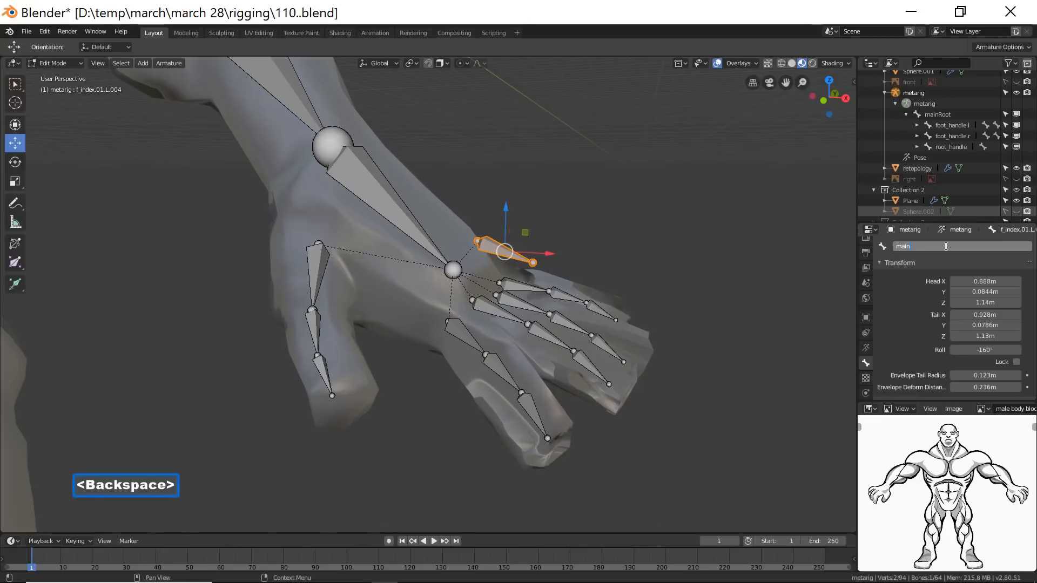
text(_fing)
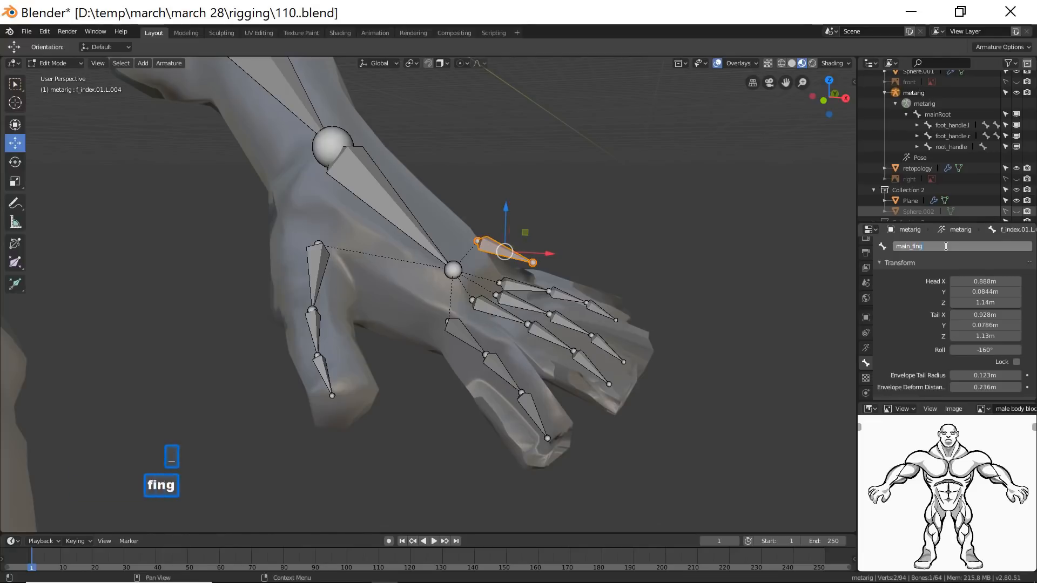
text(er)
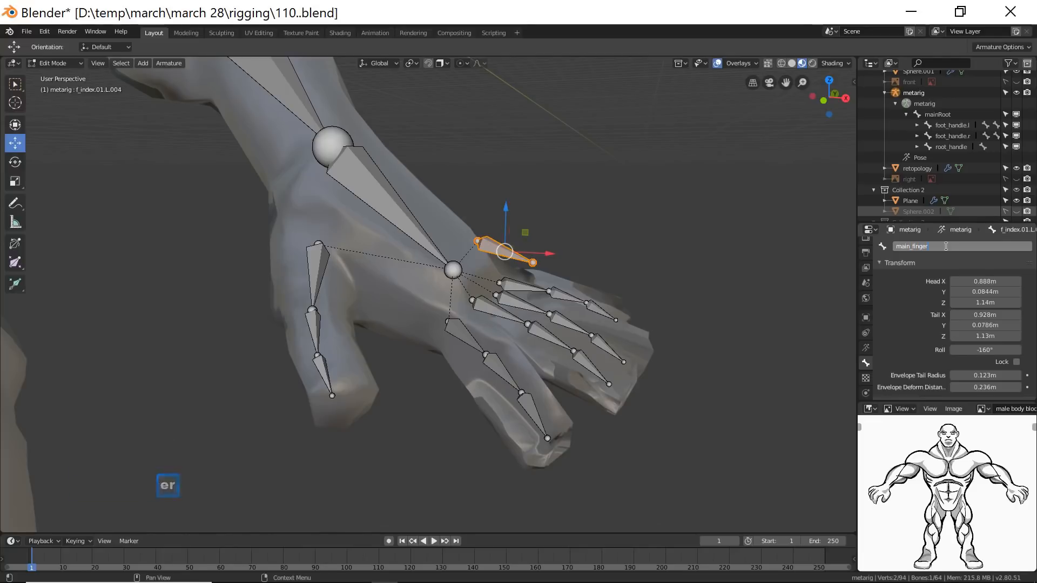
text(_ctrl)
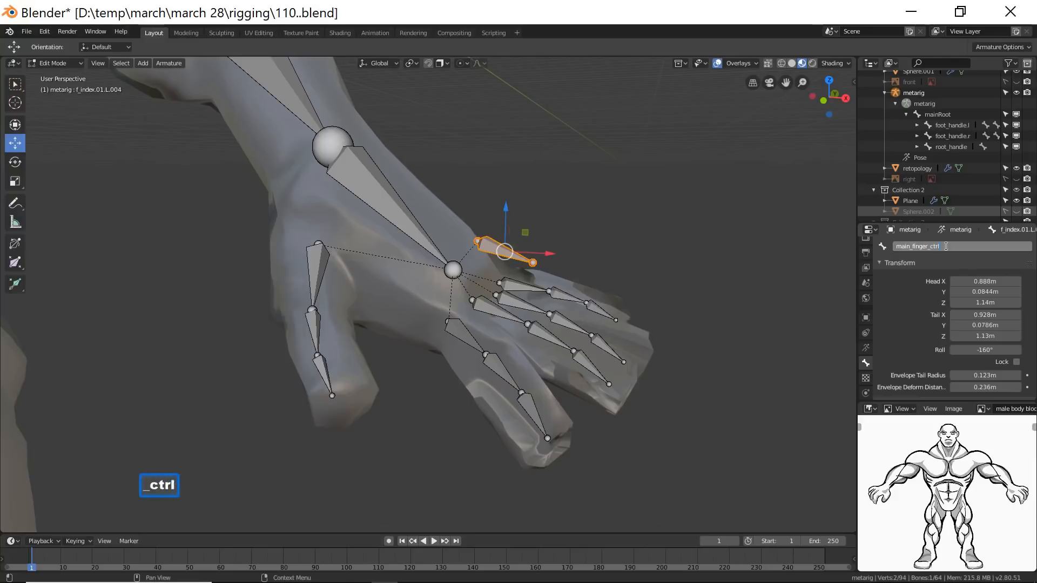
text(.l)
key(Return)
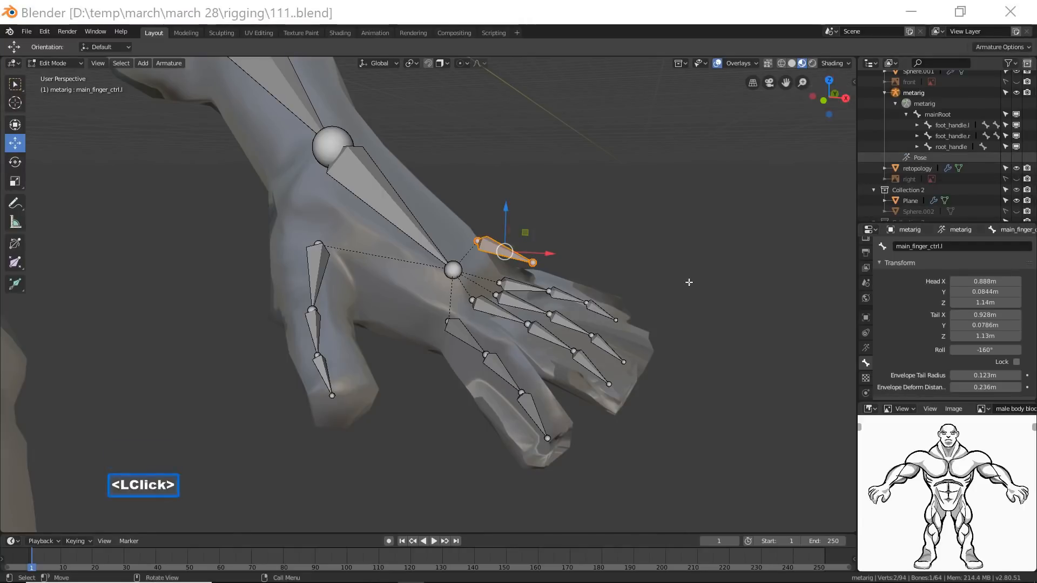
click(701, 22)
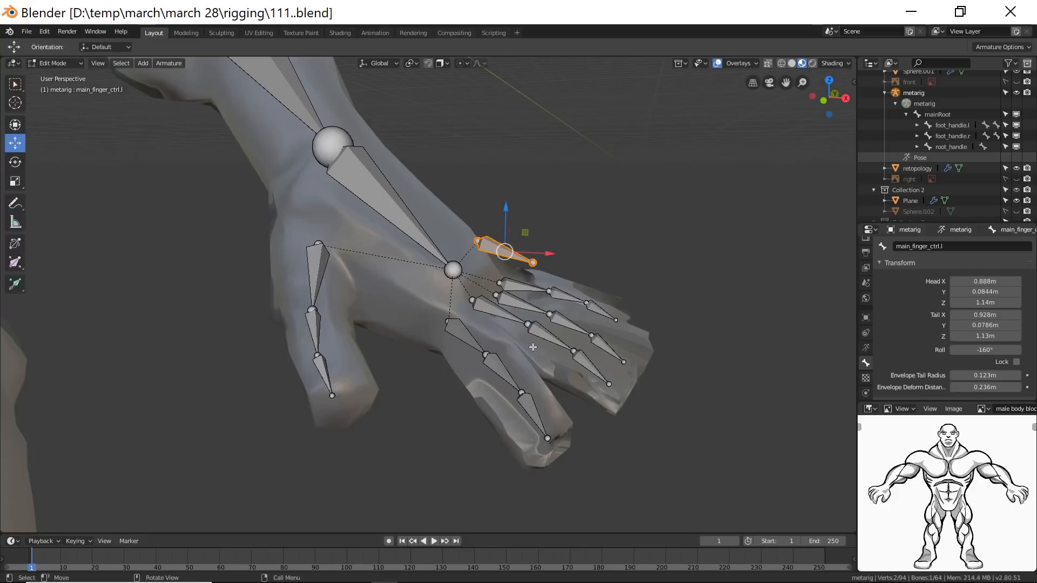
Deselect the bone, switch the armature to Pose Mode, and save the file as 112..blend.
click(688, 483)
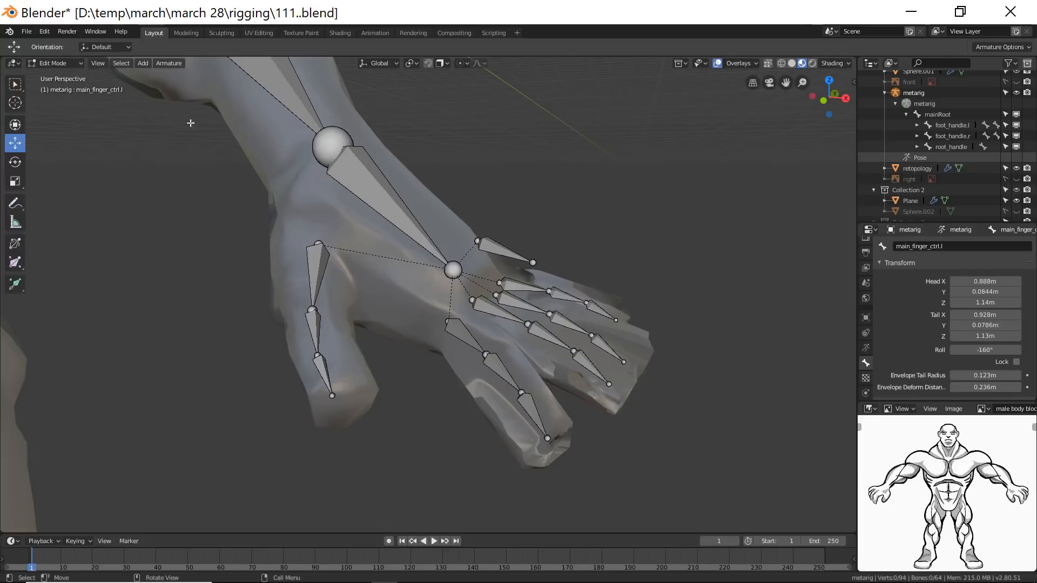
click(80, 63)
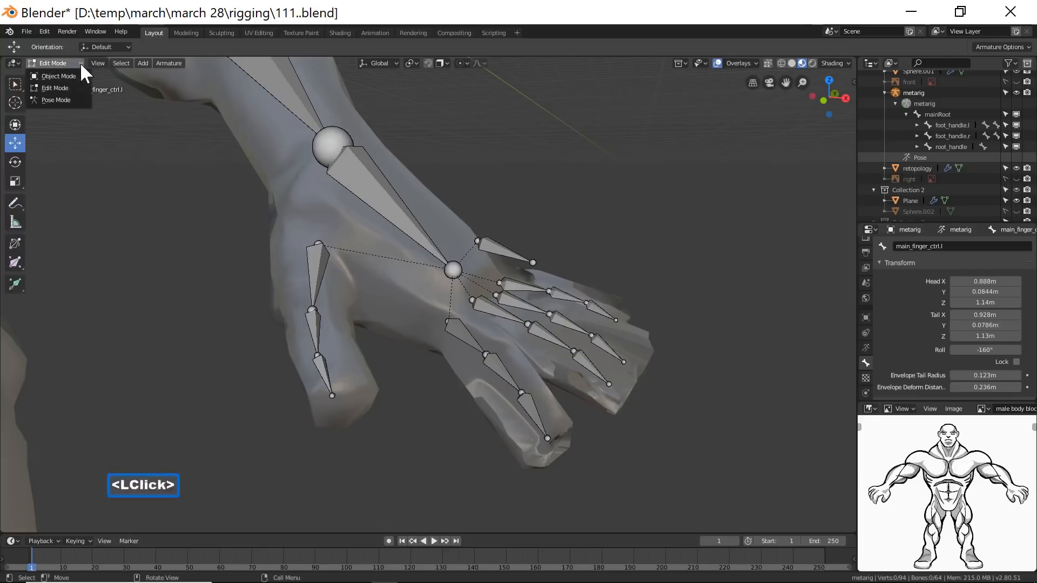
click(56, 99)
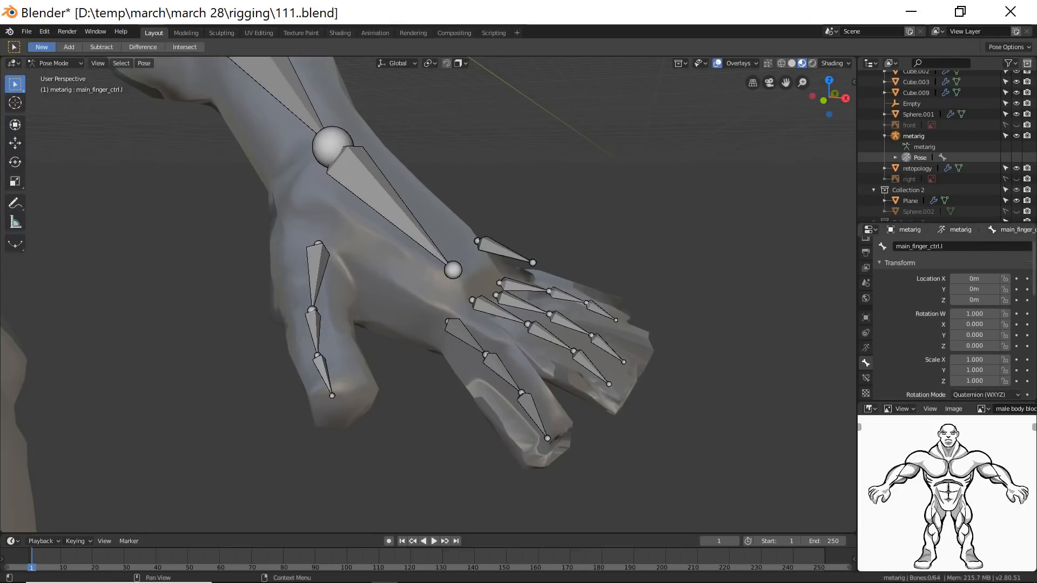
key(ctrl+alt+s)
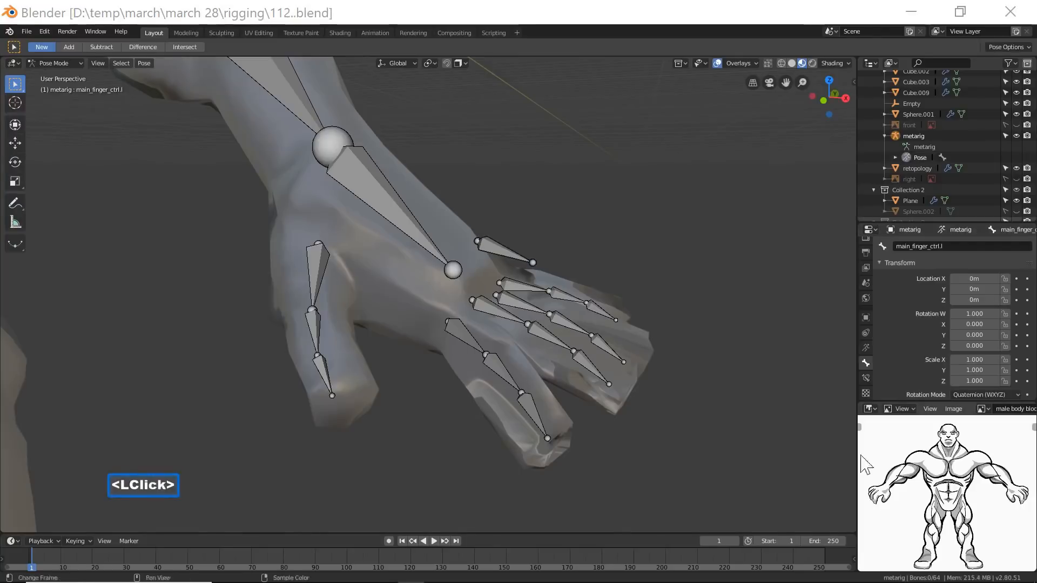
click(660, 21)
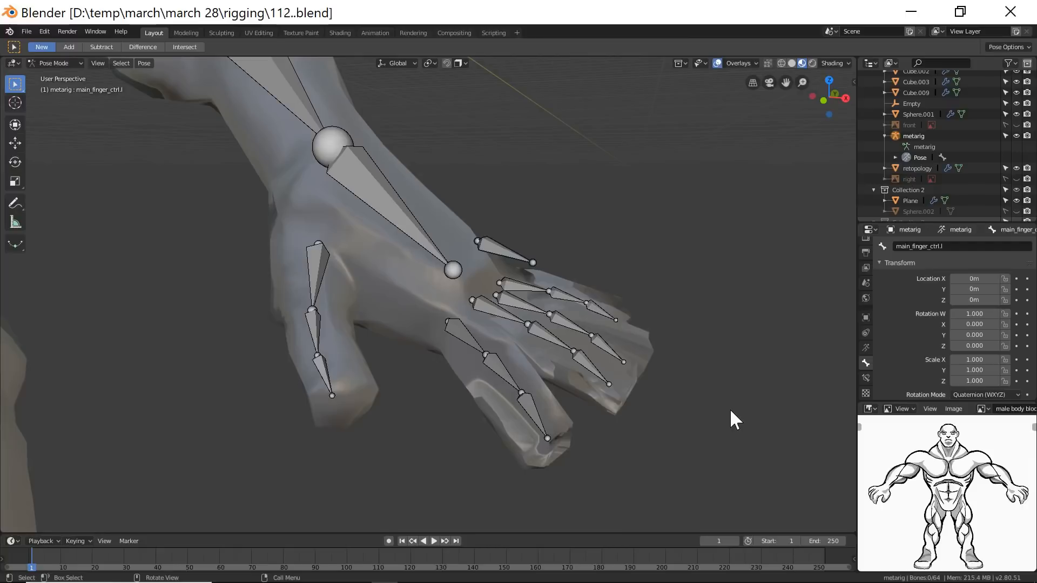
Add a Copy Rotation constraint to the left index finger's base bone, targeting main_finger_ctrl.l.
click(497, 249)
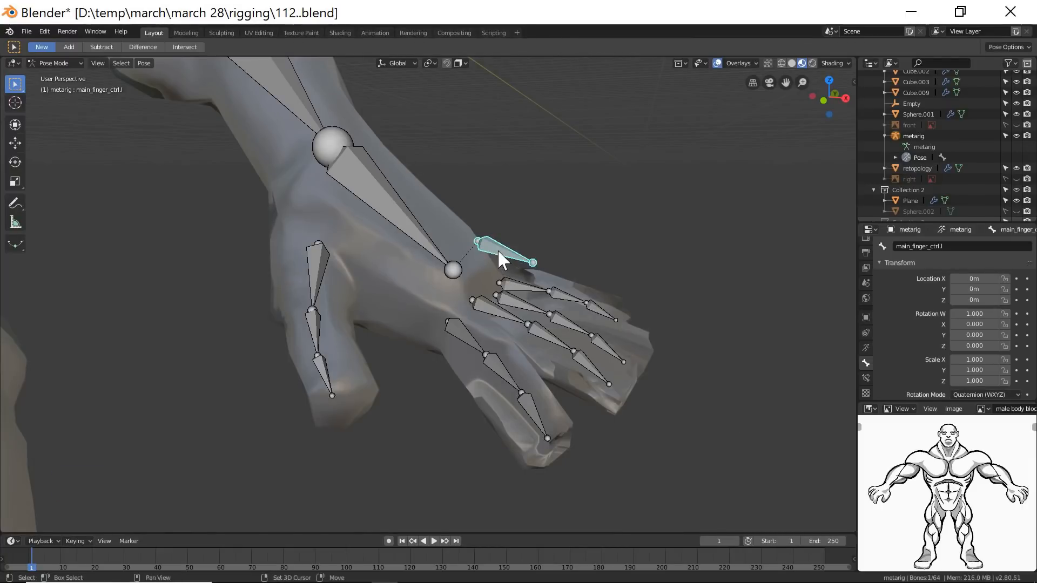
shift+click(460, 334)
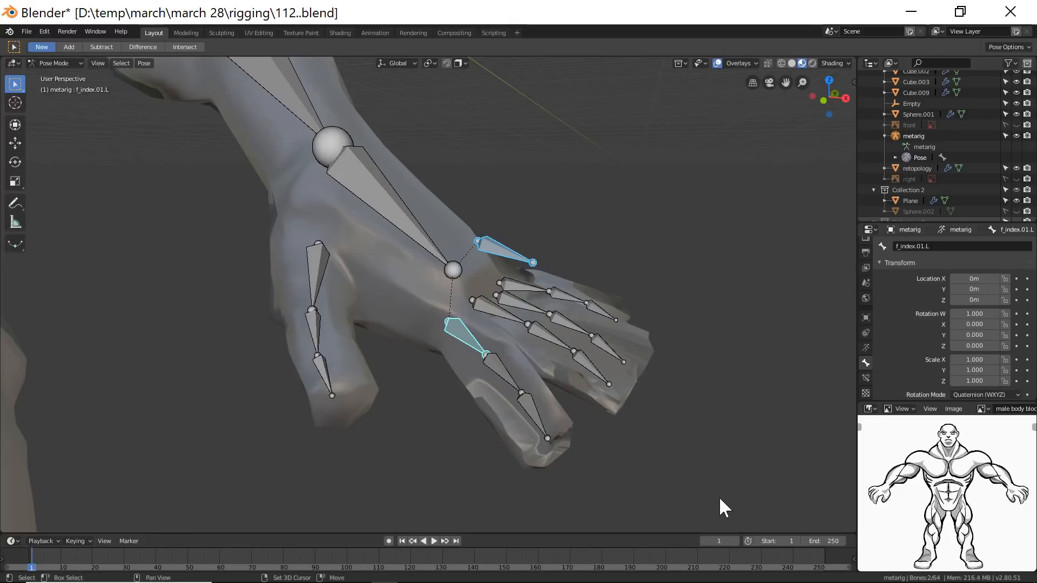
key(ctrl+shift+c)
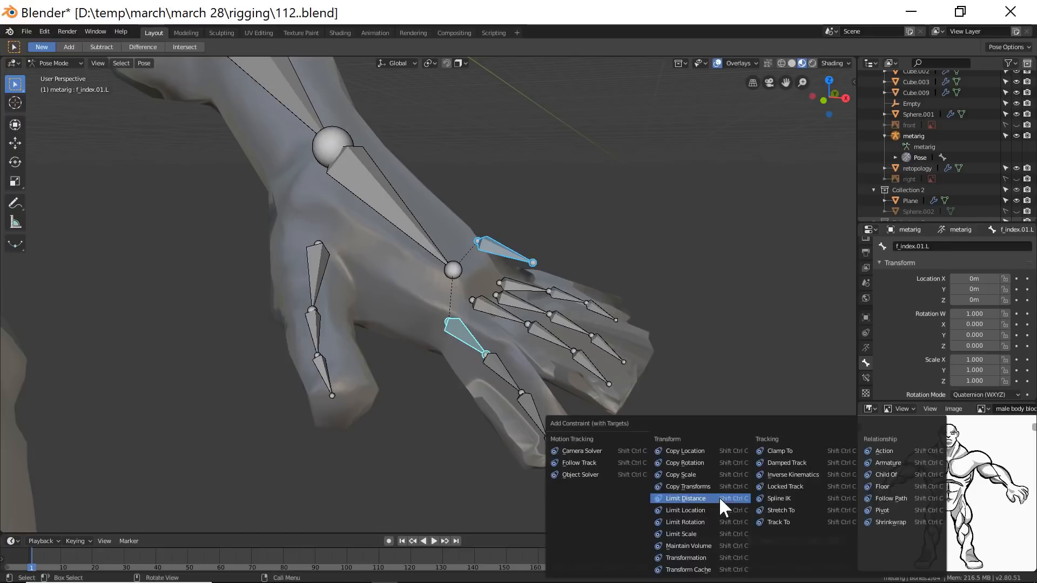
click(659, 463)
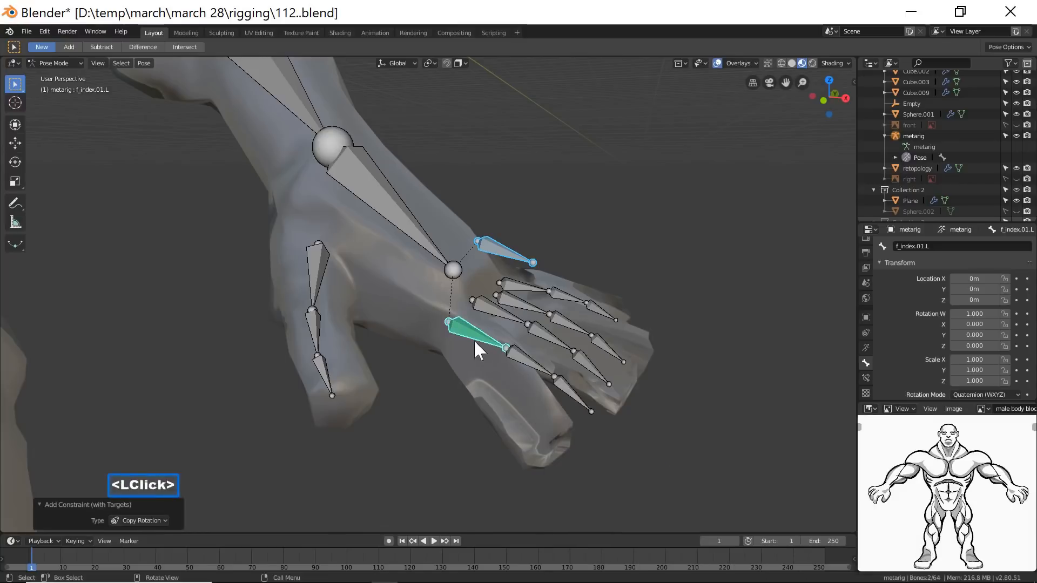
Set both the target and owner space of the Copy Rotation constraint to Local Space, and save the file as 113..blend.
click(865, 377)
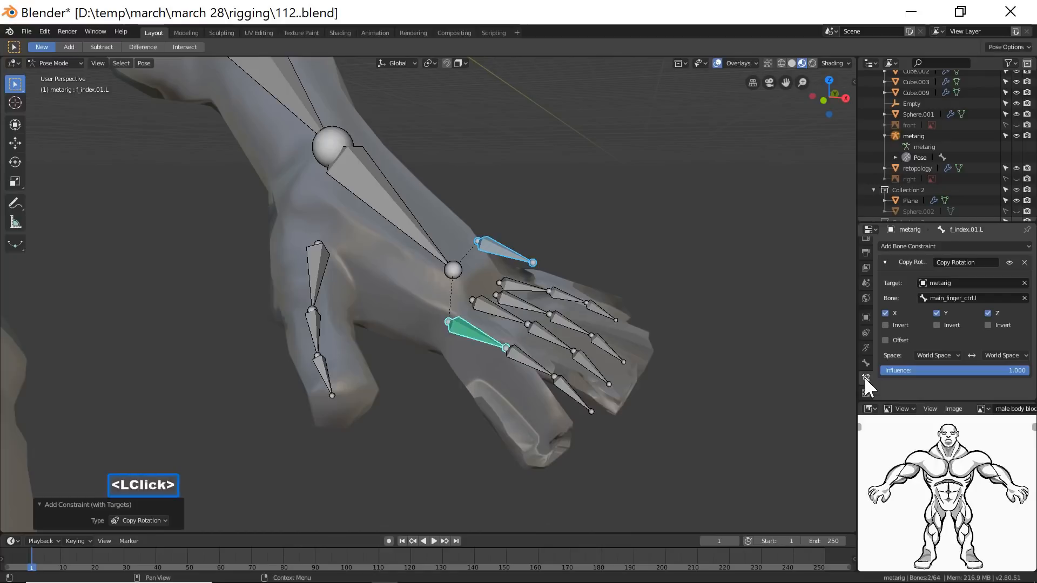
click(957, 352)
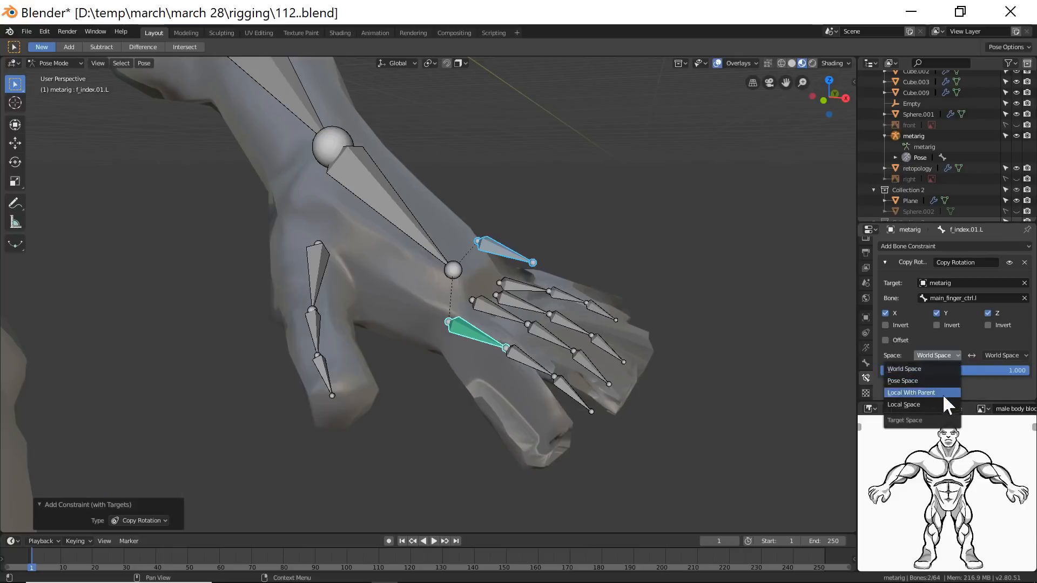
click(937, 404)
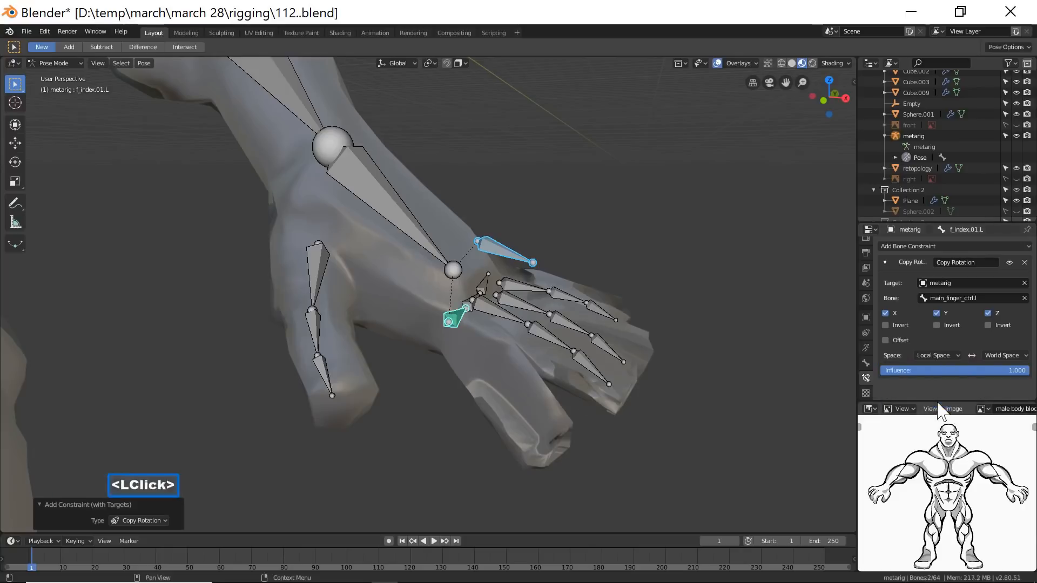
click(1018, 357)
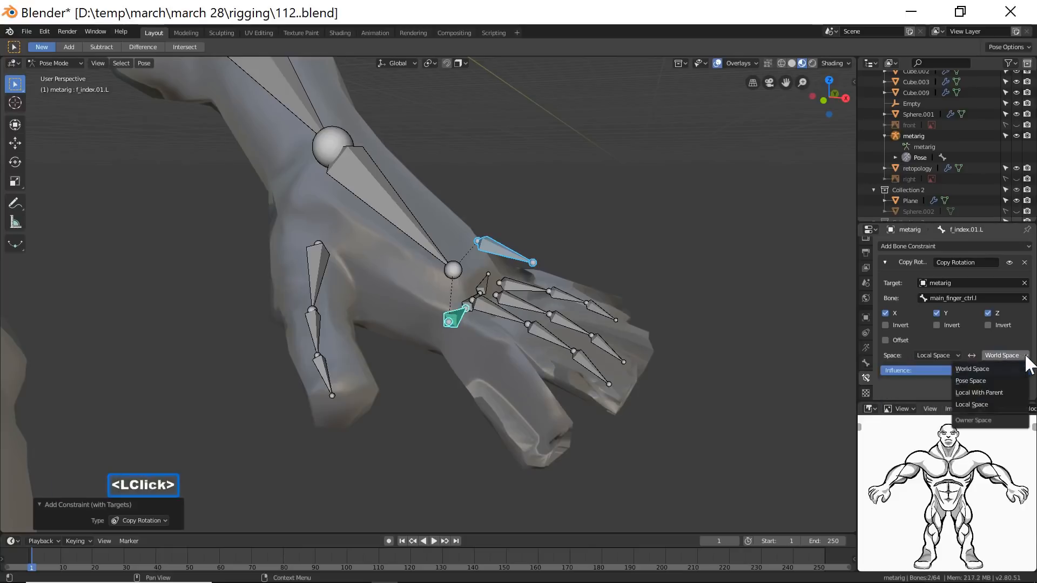
click(1005, 405)
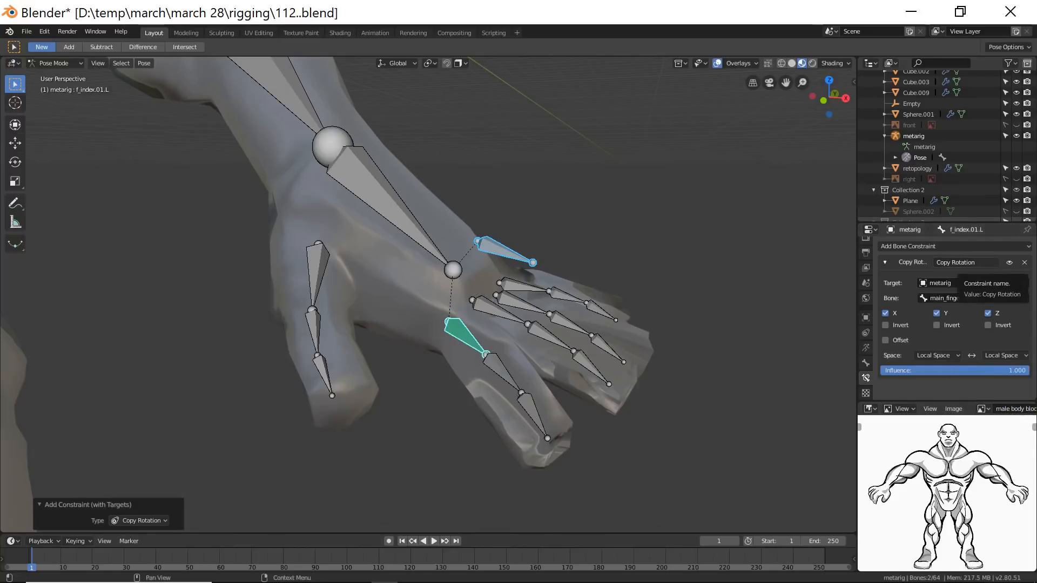
key(ctrl+alt+s)
click(678, 354)
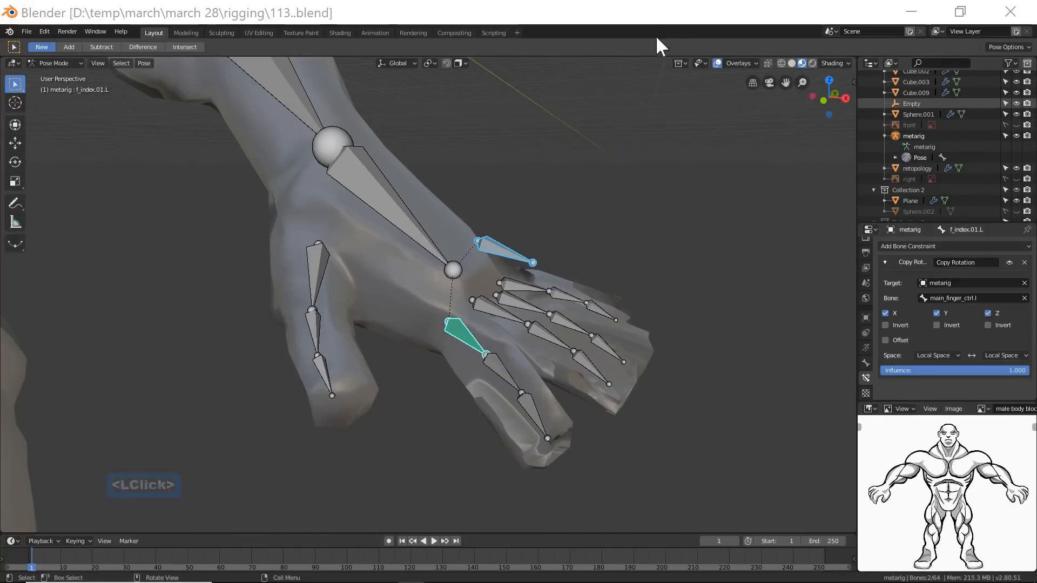
click(671, 23)
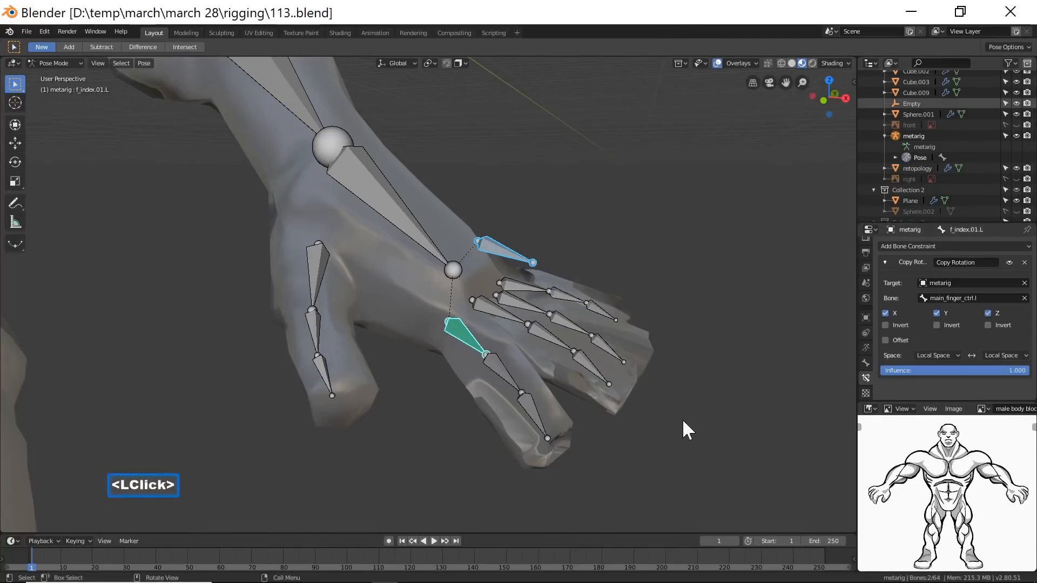
Copy the left index base bone's Copy Rotation constraint to all the other left finger and thumb bones, and save the file as 114..blend.
click(669, 498)
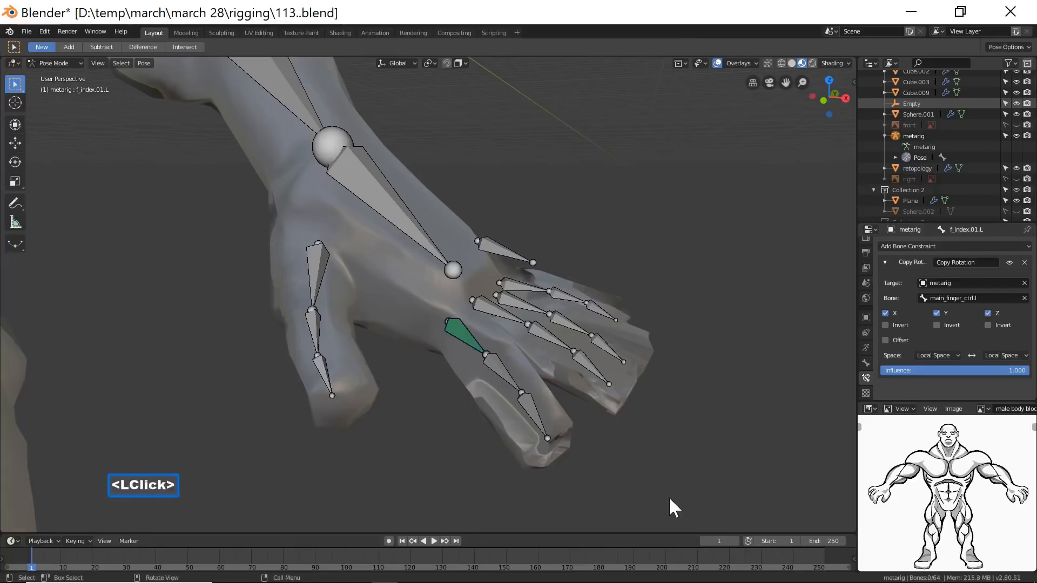
key(c)
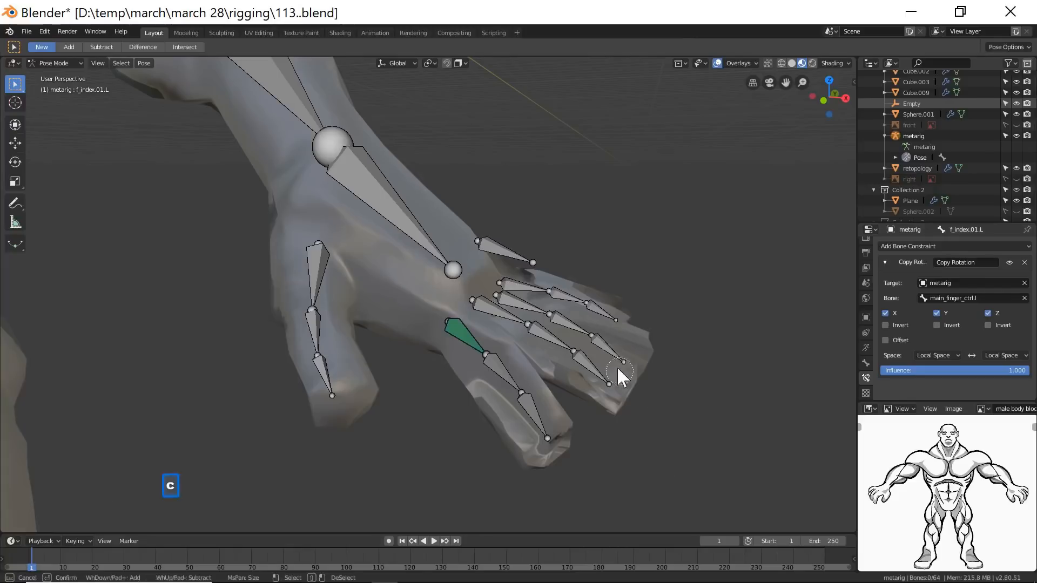
mouse_move(553, 329)
mouse_down()
mouse_move(519, 305)
mouse_move(582, 305)
mouse_move(589, 349)
mouse_move(561, 319)
mouse_move(513, 421)
mouse_move(523, 403)
mouse_up()
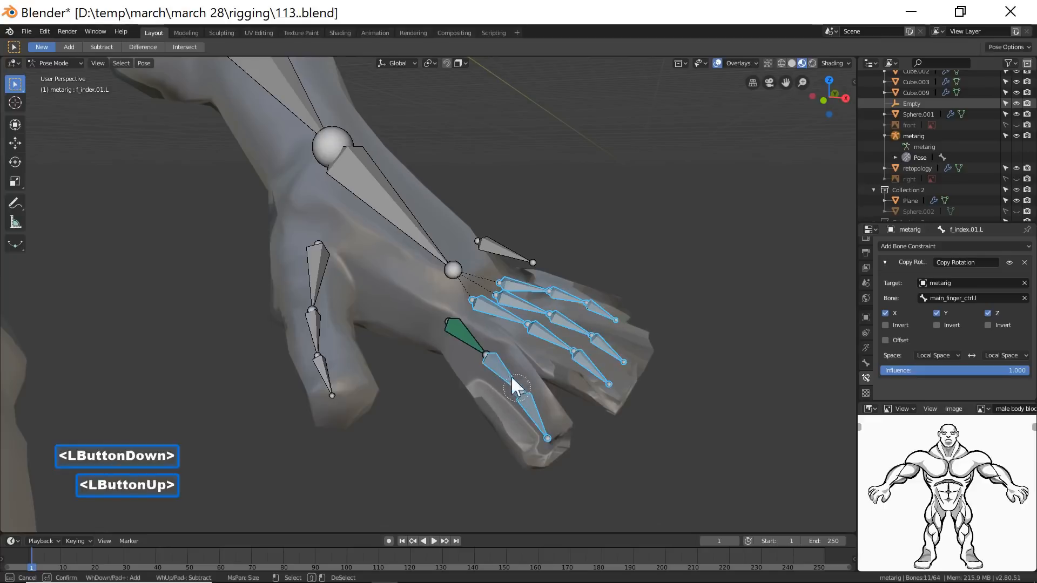
drag(315, 273, 347, 398)
right_click(709, 485)
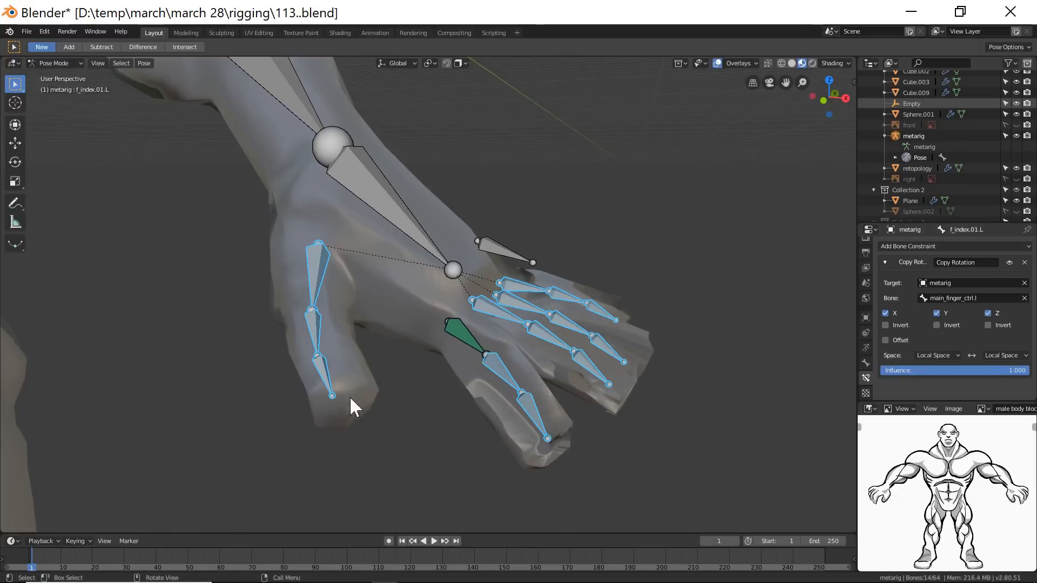
shift+click(460, 333)
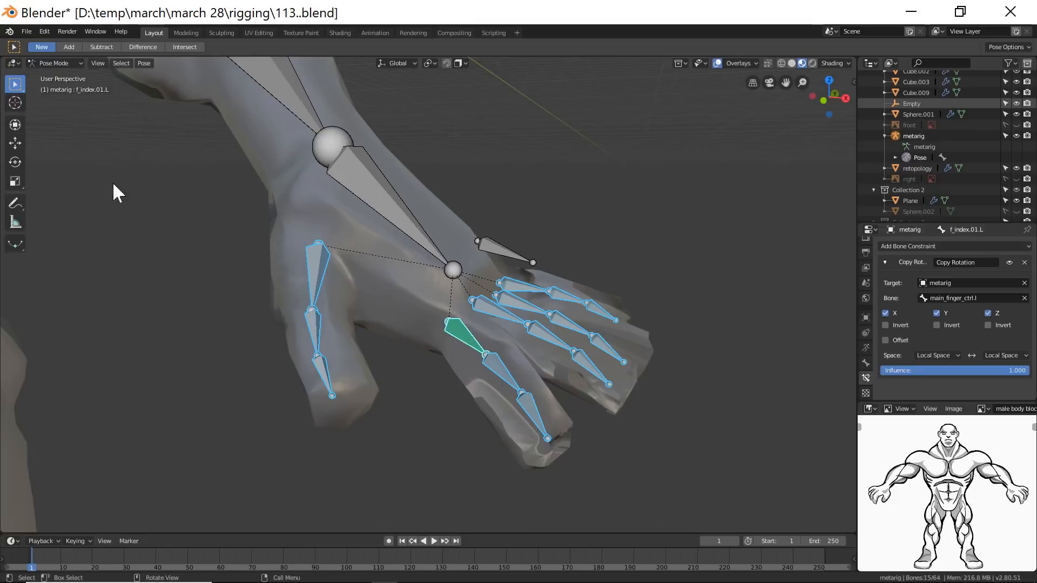
click(143, 64)
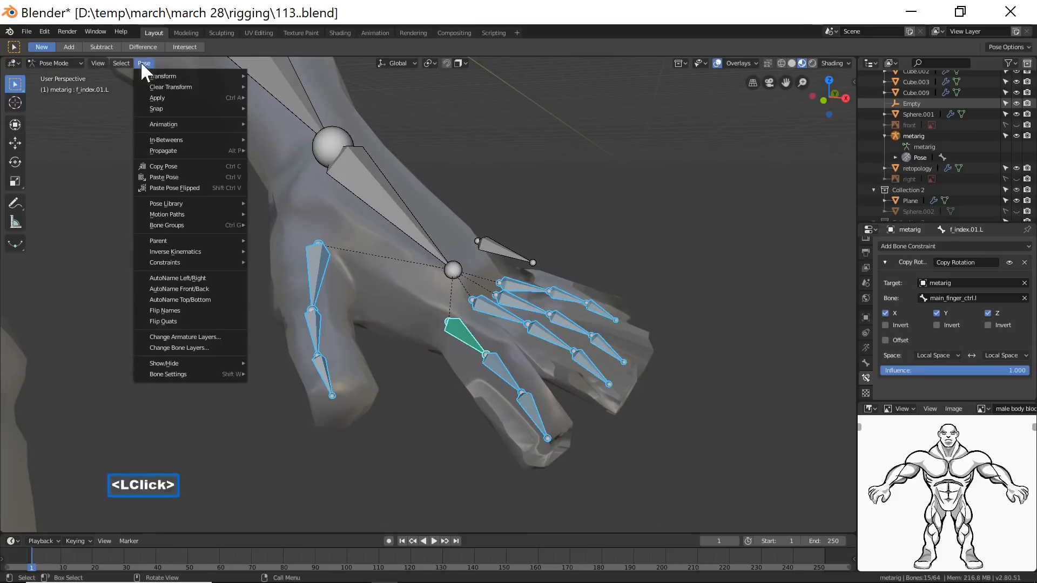
mouse_move(180, 261)
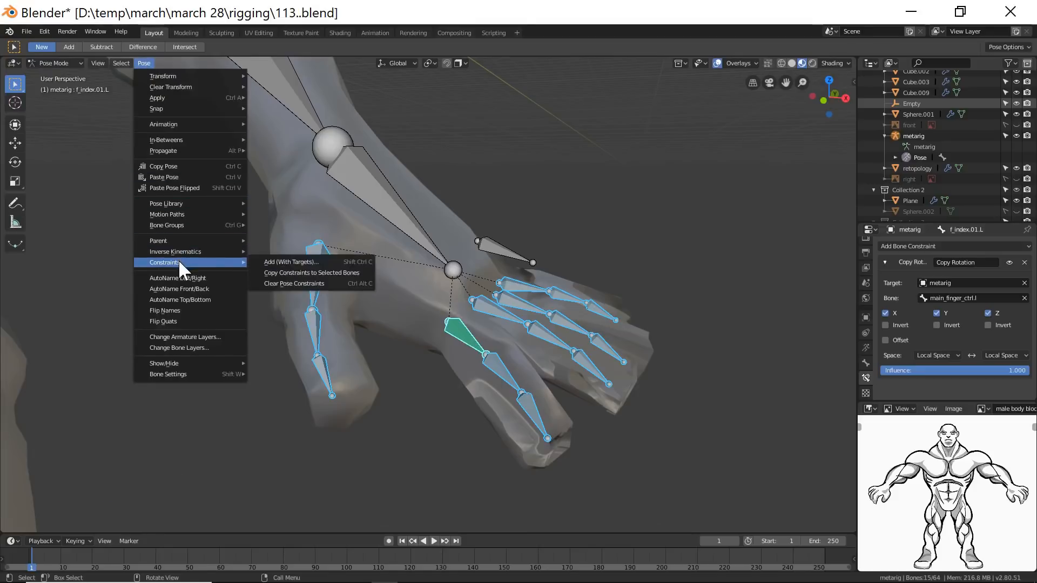
click(255, 273)
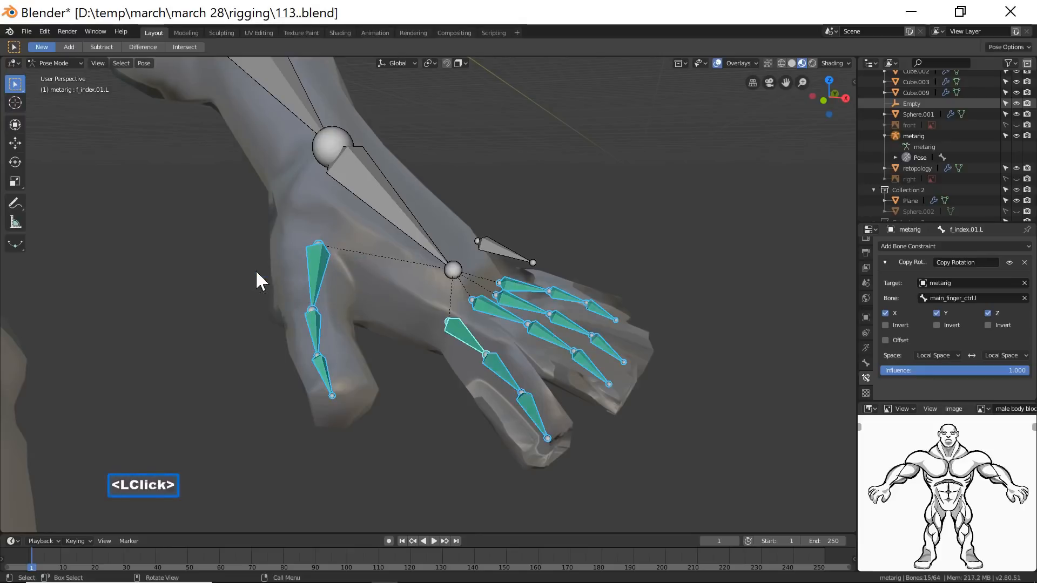
click(736, 242)
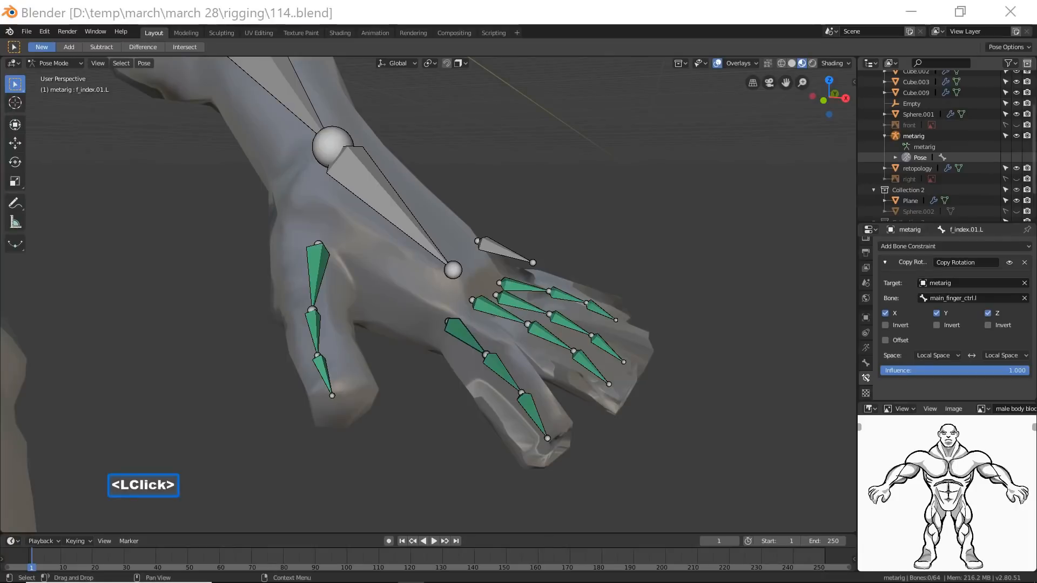
click(611, 19)
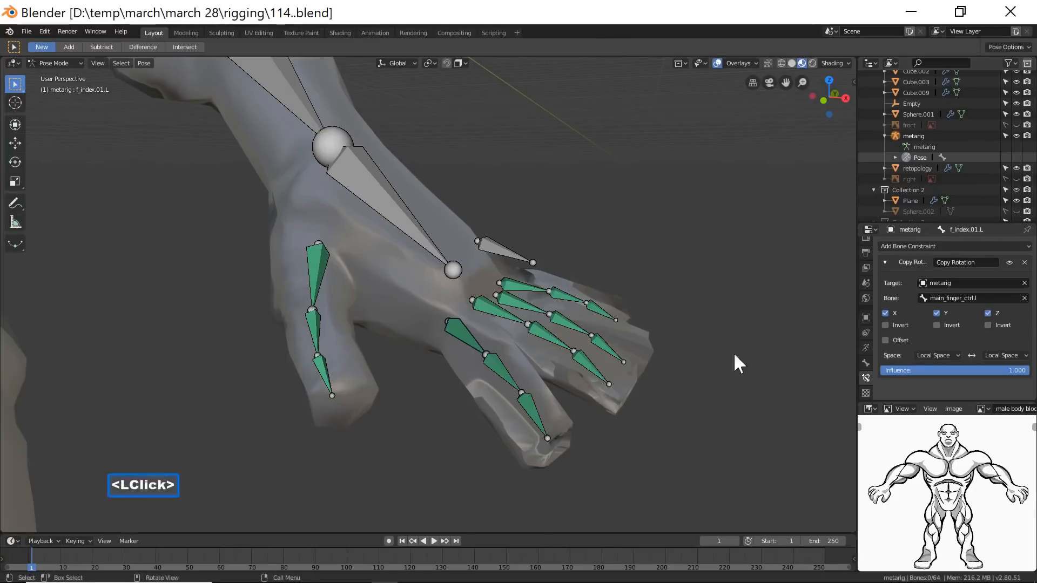
Test the finger curl by rotating main_finger_ctrl.l about the global Y axis, cancel the rotation, and save the file as 115..blend.
click(504, 249)
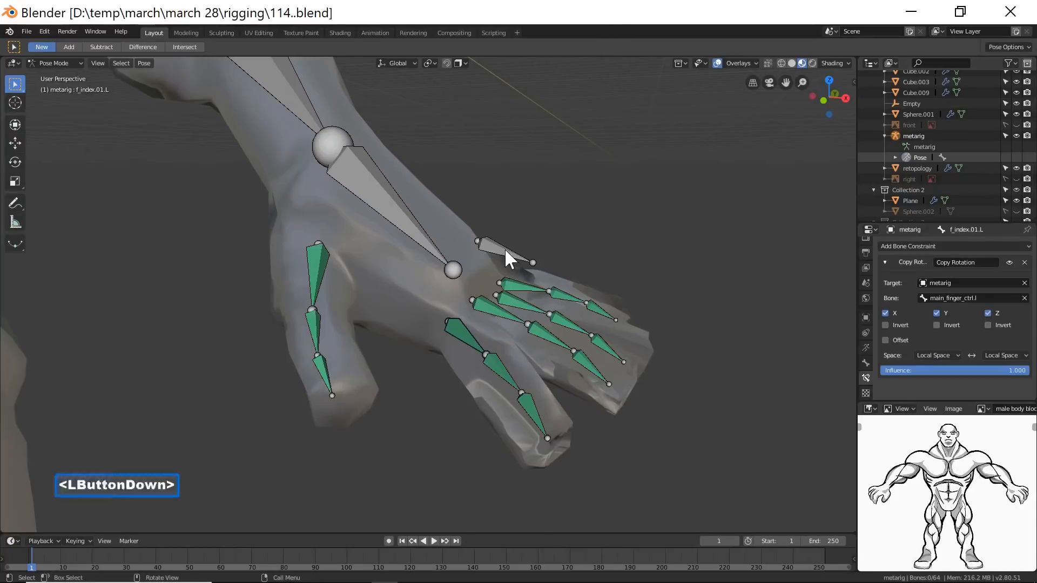
key(r)
key(y)
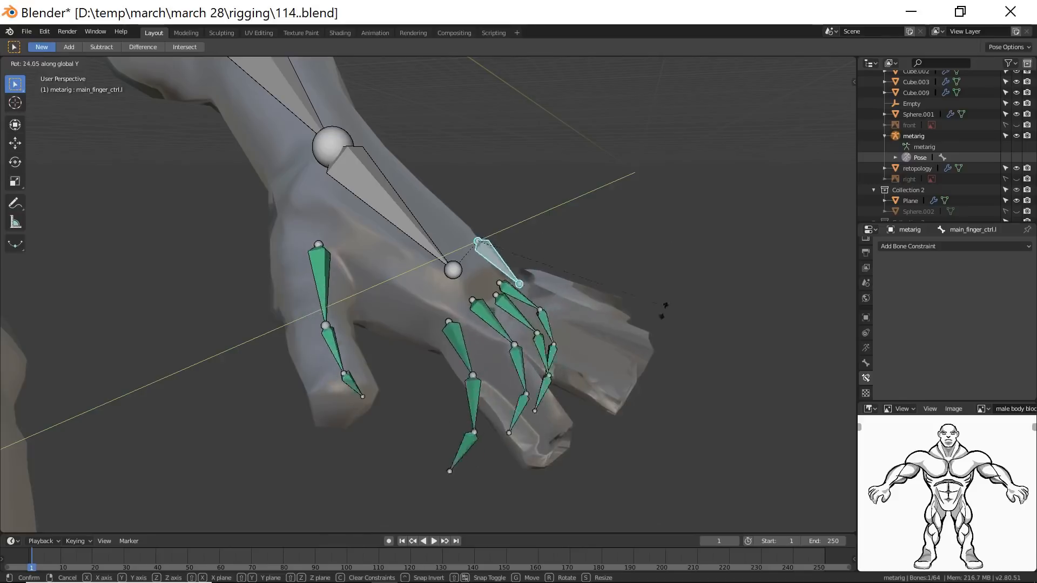
right_click(696, 272)
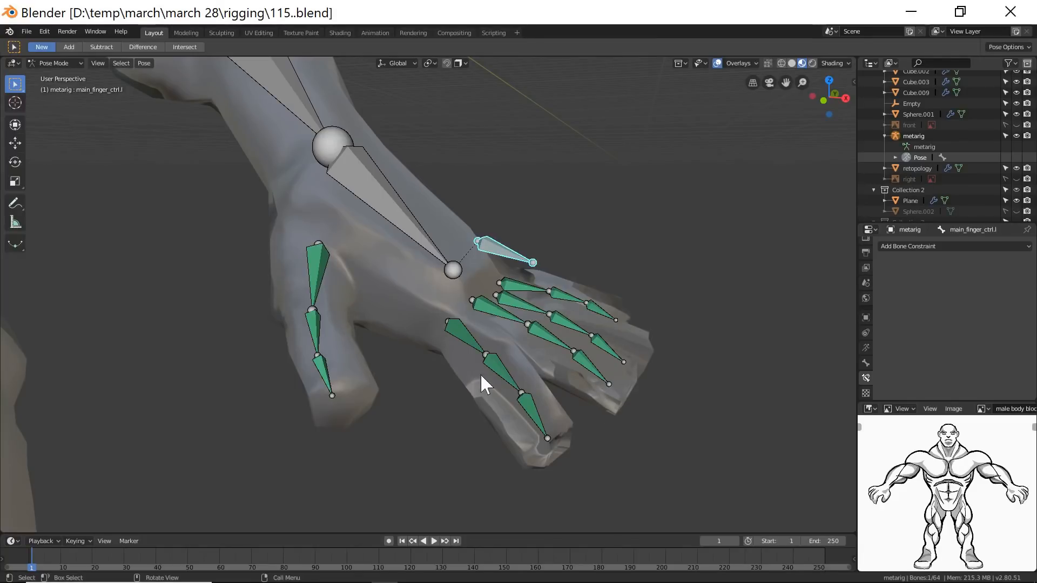
Set the Copy Rotation influence to 0 on all three left index finger bones, from fingertip to base.
click(530, 408)
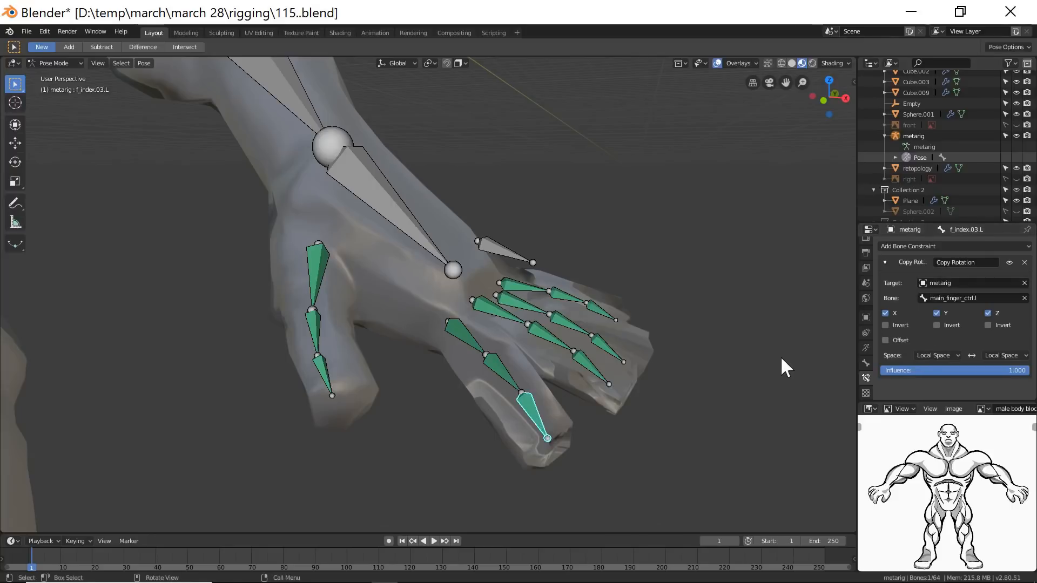
click(1019, 370)
drag(1018, 371, 886, 370)
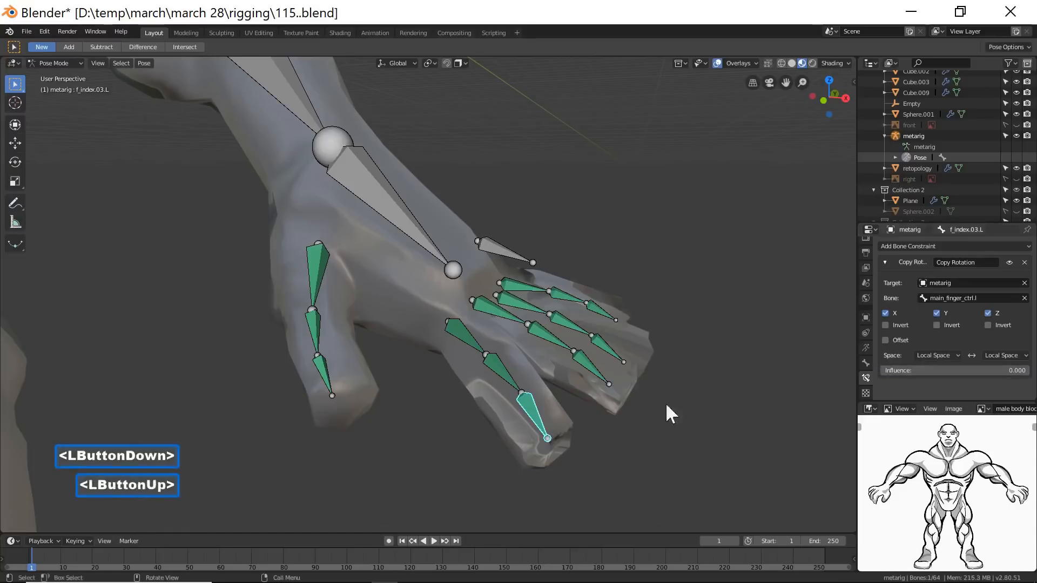
click(510, 379)
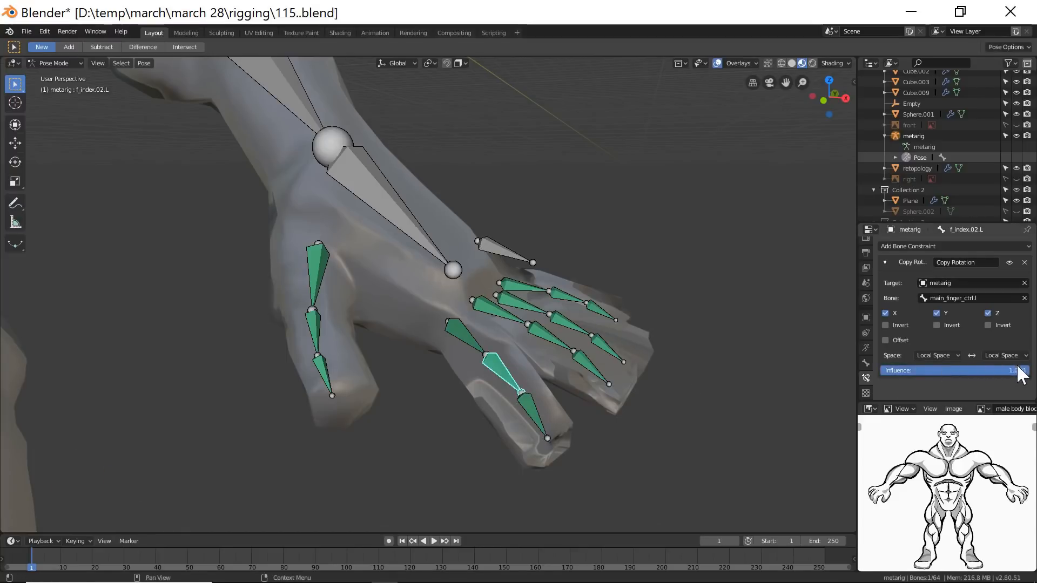
drag(1023, 376, 886, 372)
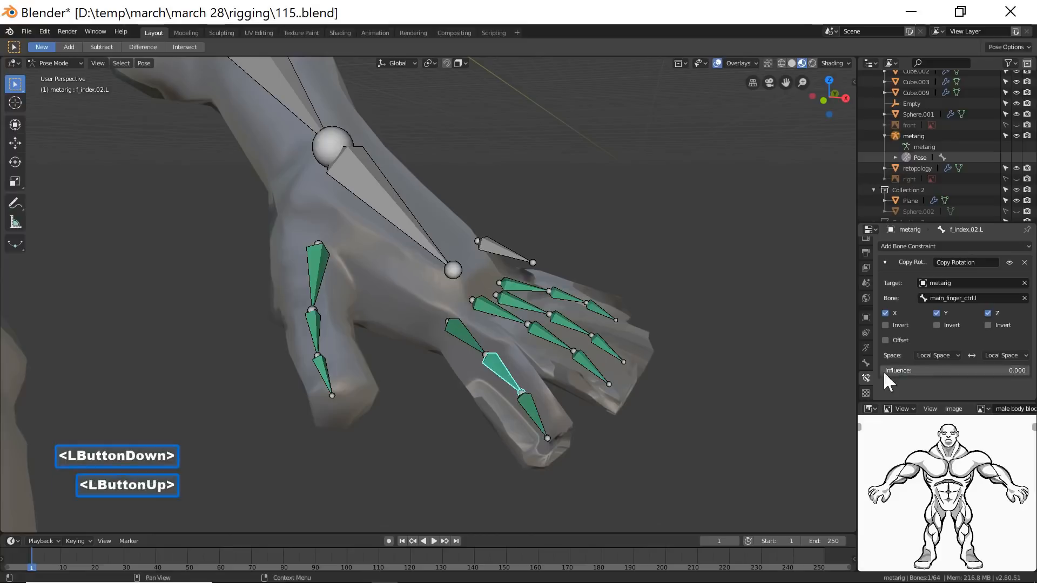
click(472, 338)
drag(1018, 372, 775, 363)
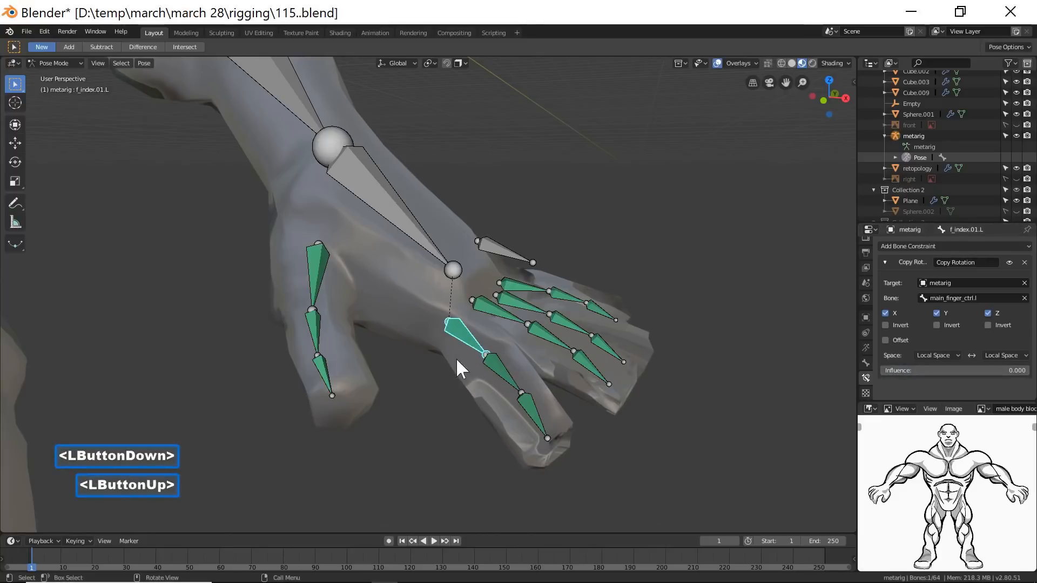
Try rotating main_finger_ctrl.l about the global Y axis to check how the index finger responds, and cancel the rotation.
click(513, 250)
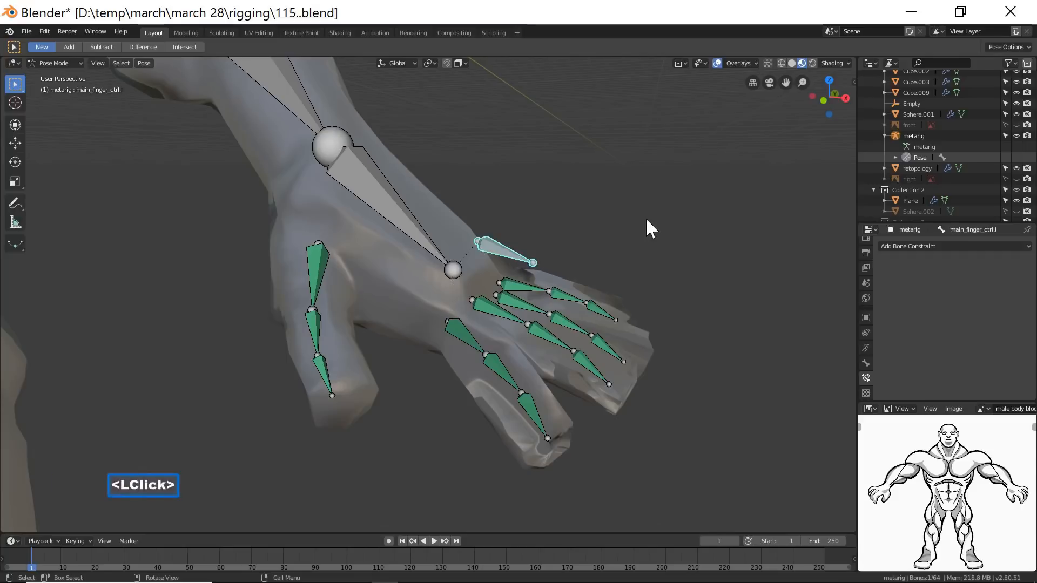
key(r)
key(y)
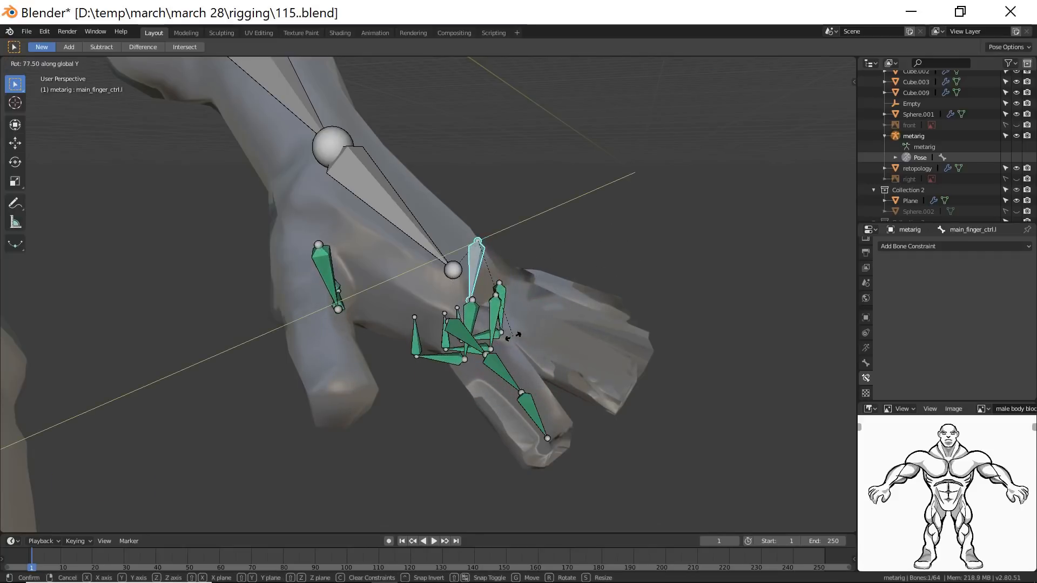
right_click(512, 336)
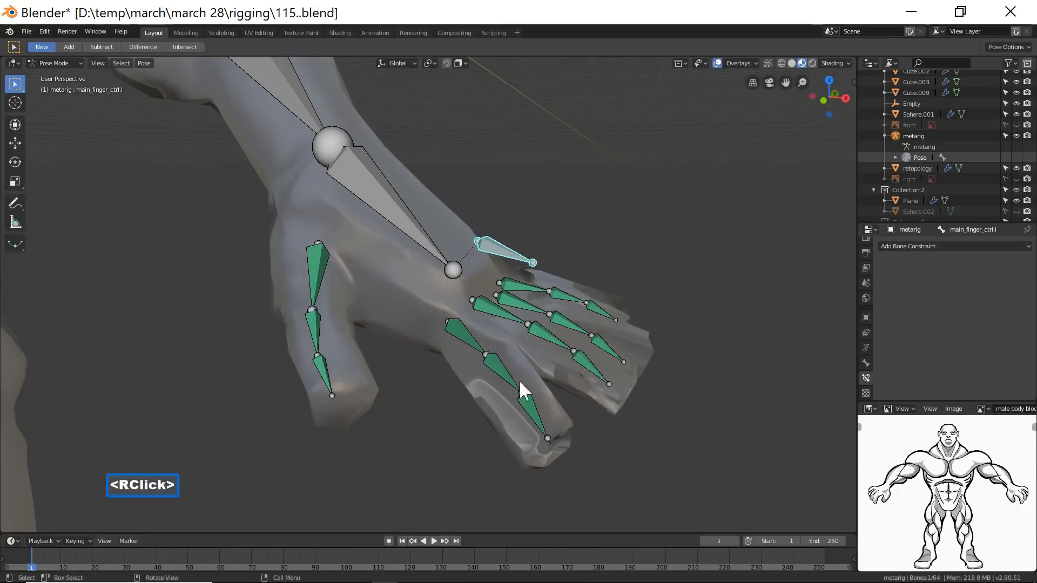
Set the Copy Rotation influence back to 1 on the three left index finger bones, and save the file as 116..blend.
click(469, 339)
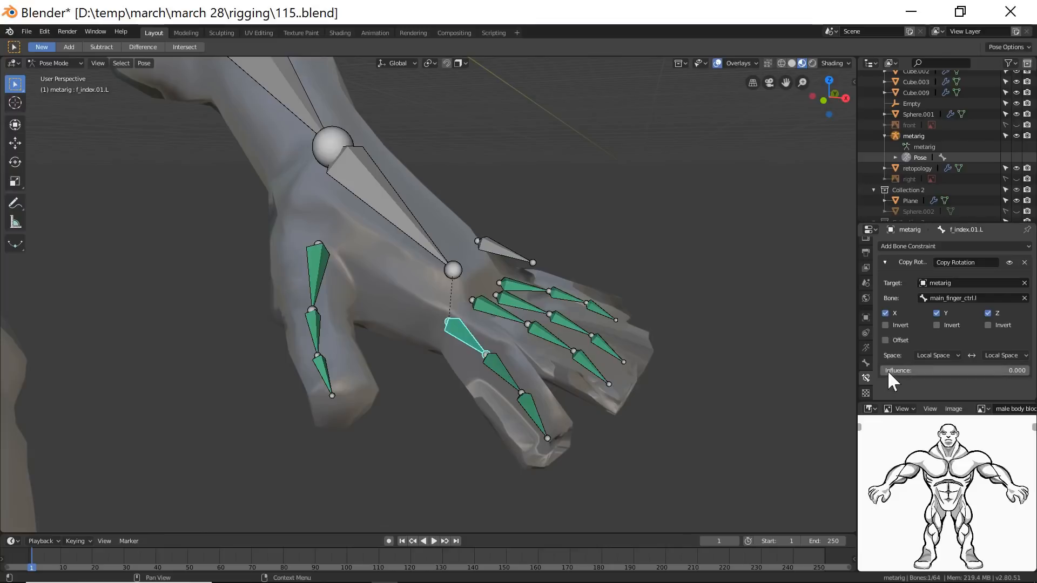
drag(886, 370, 1029, 371)
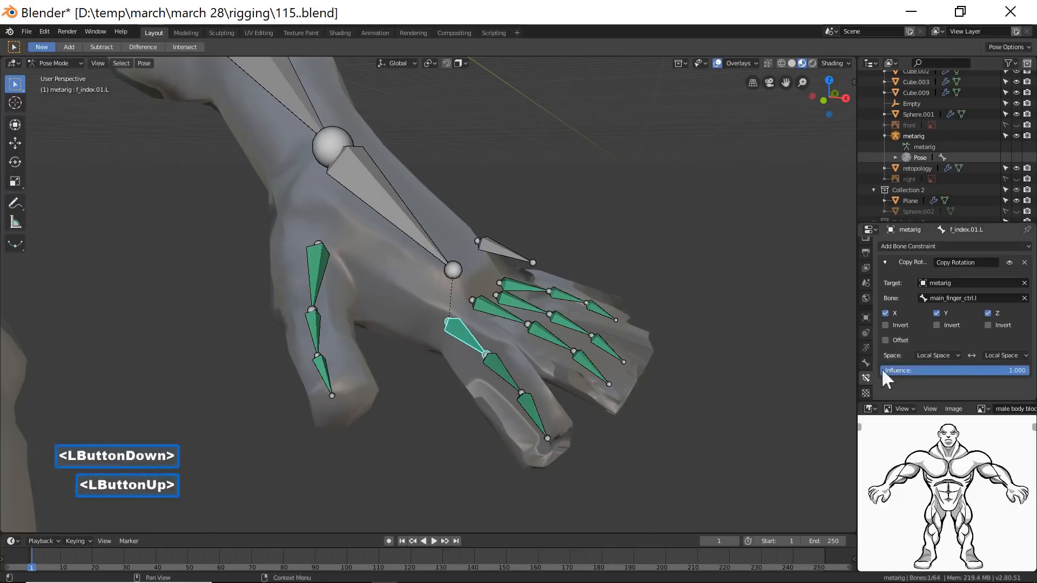
click(523, 367)
drag(886, 370, 1029, 370)
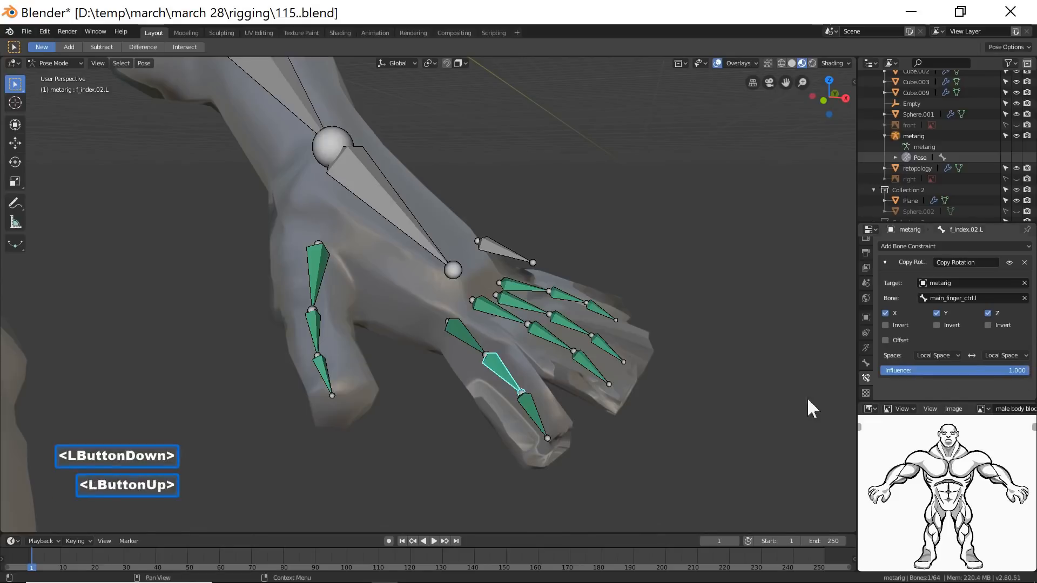
click(536, 413)
drag(897, 371, 1029, 370)
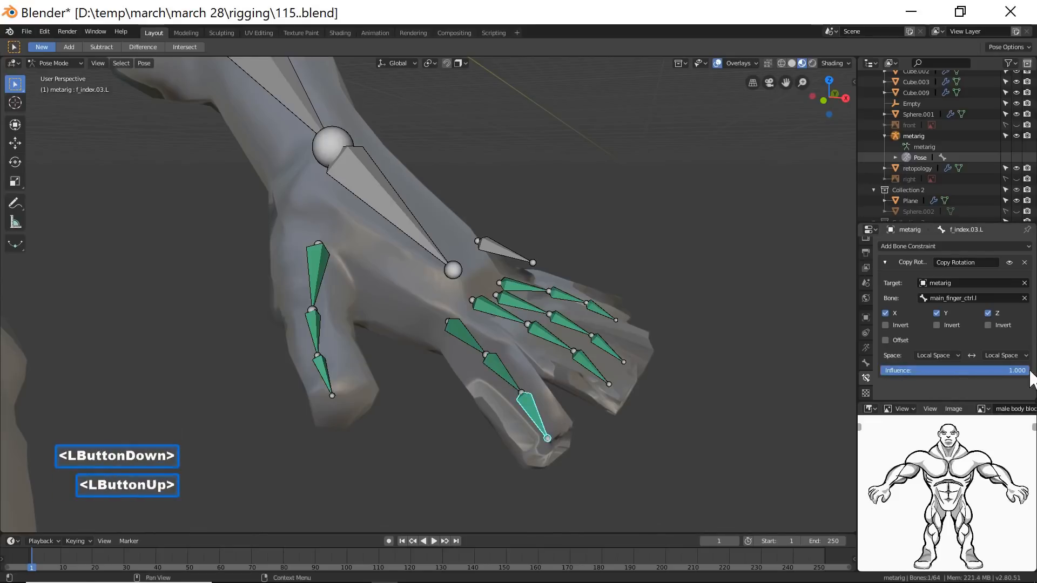
click(816, 504)
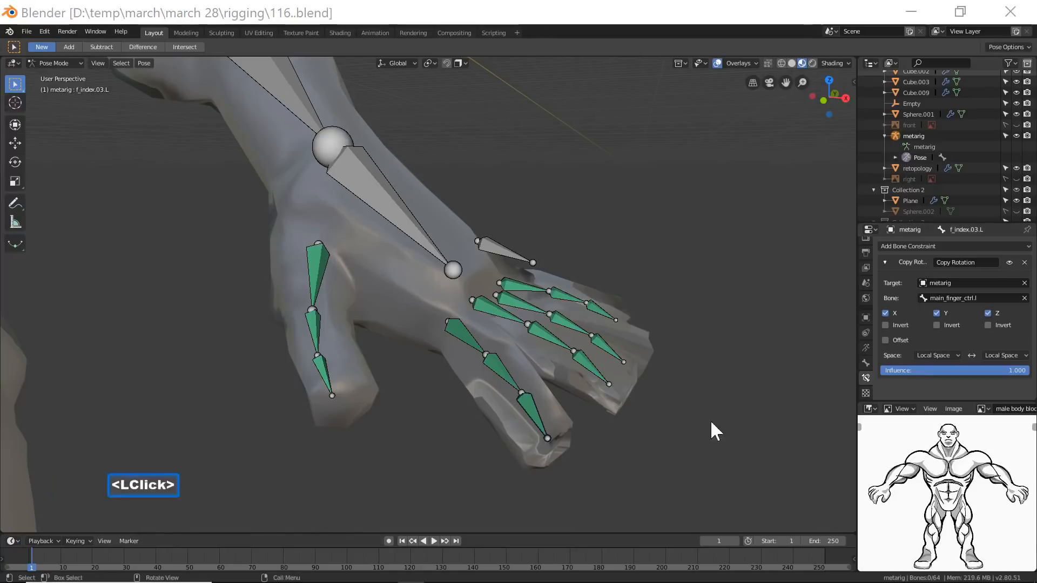
click(602, 11)
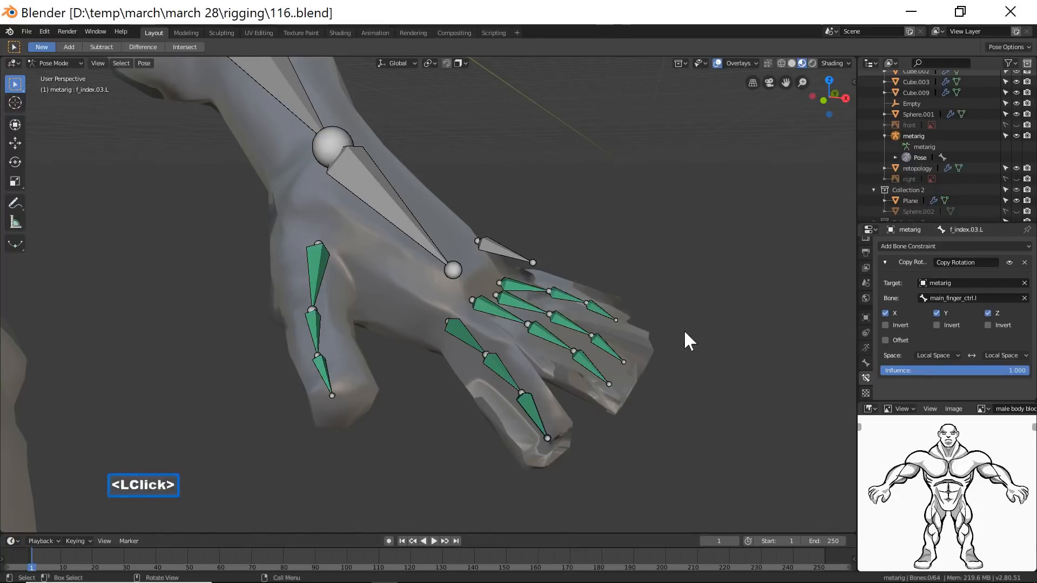
Switch the armature to Edit Mode with the whole character shown in front view.
scroll(684, 333, down, 12)
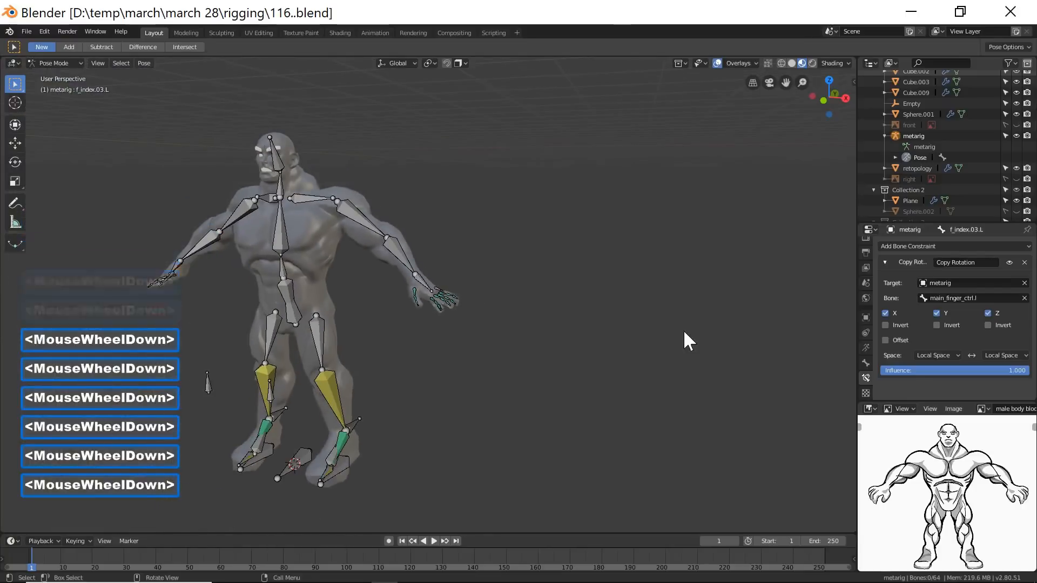
key(KP_1)
shift+middle_drag(442, 349, 585, 349)
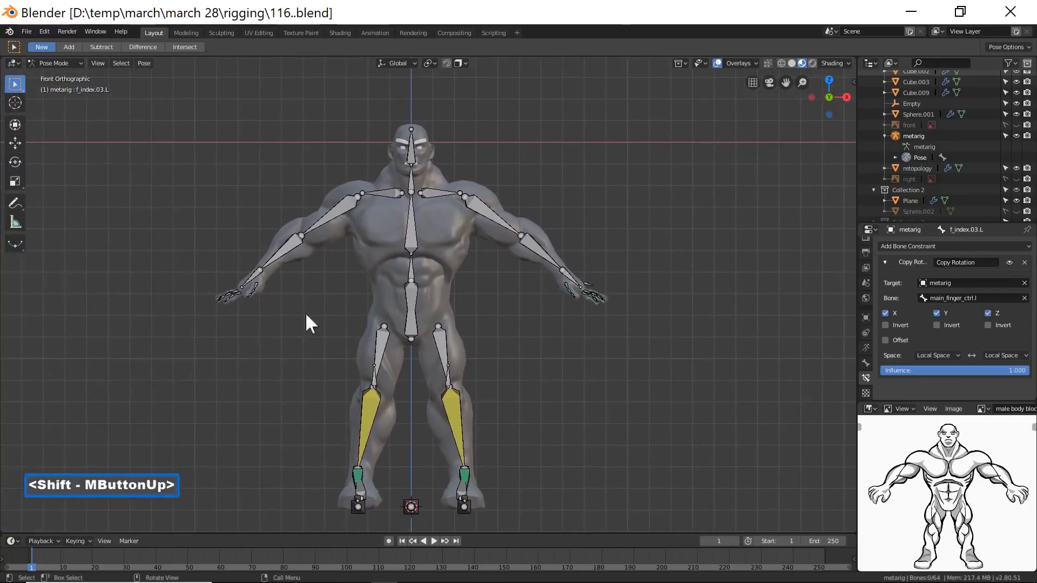
click(78, 62)
click(73, 84)
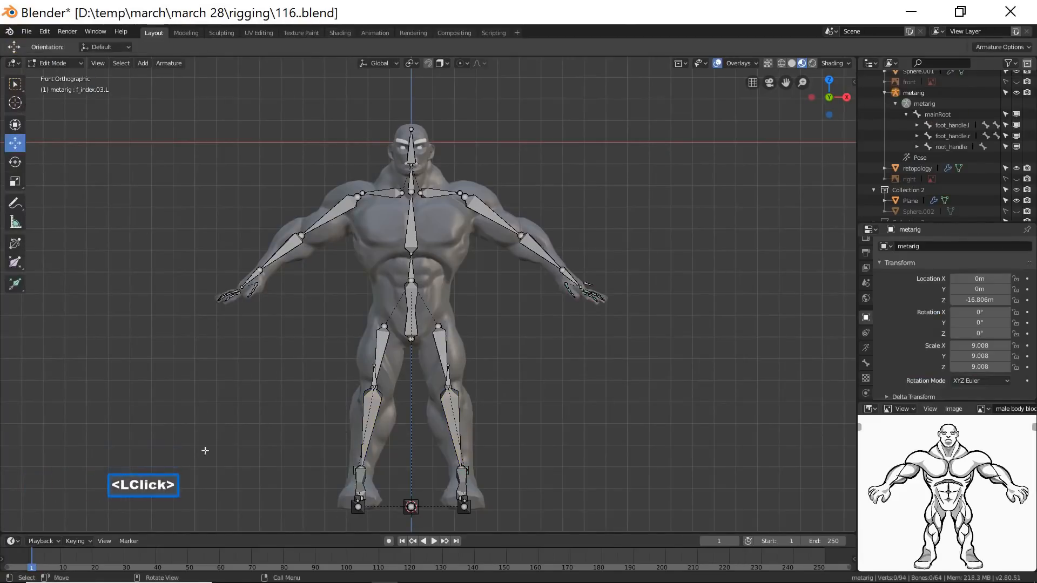
In wireframe display, delete the right arm's bones from the upper arm to the fingers, keeping the shoulder bone.
key(z)
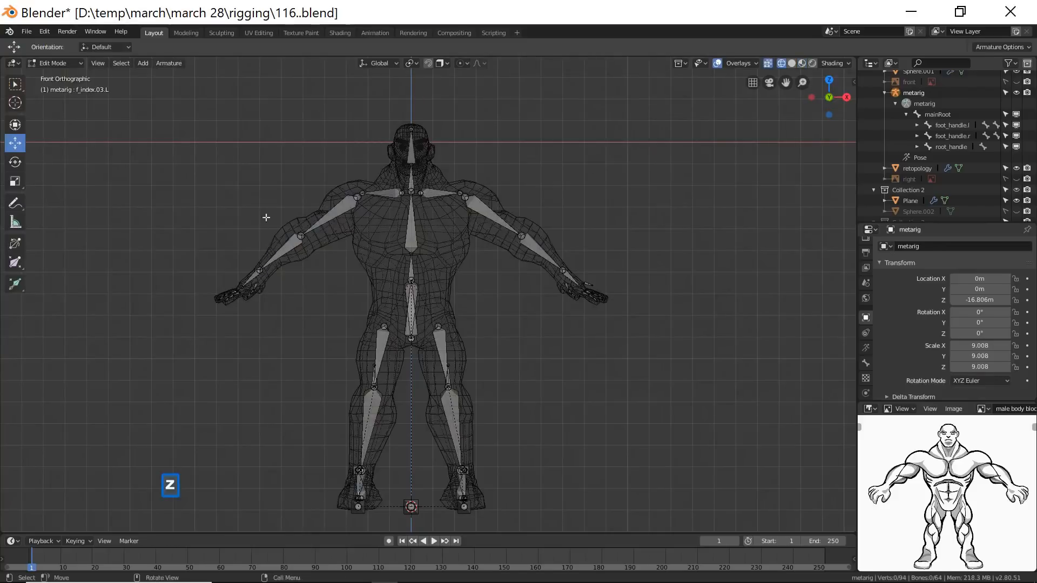
key(ctrl)
mouse_move(142, 217)
ctrl+right_down()
mouse_move(135, 231)
mouse_move(180, 379)
mouse_move(209, 380)
mouse_move(253, 345)
mouse_move(362, 199)
mouse_move(286, 175)
mouse_move(219, 221)
ctrl+right_up()
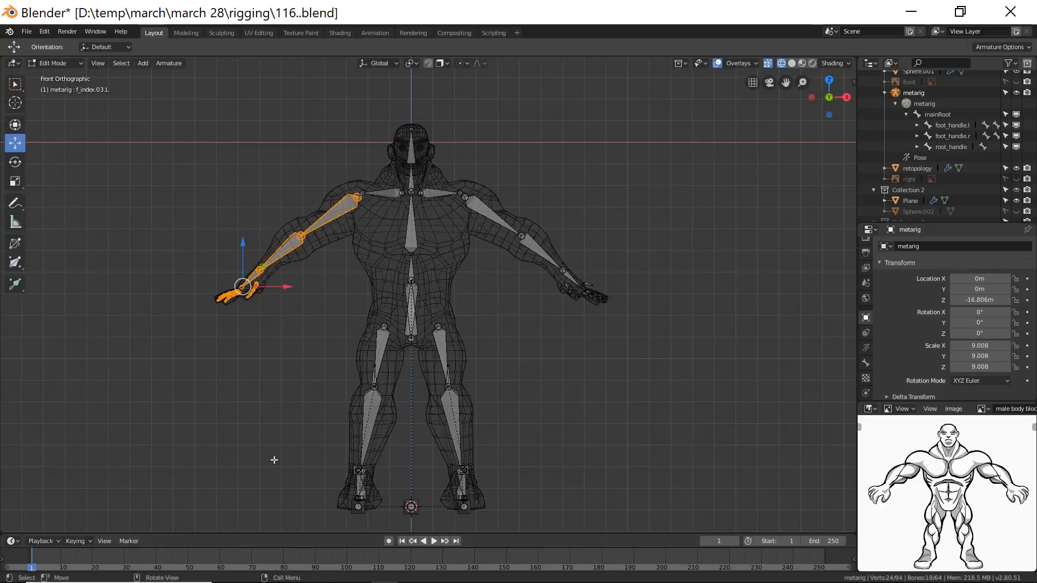
key(x)
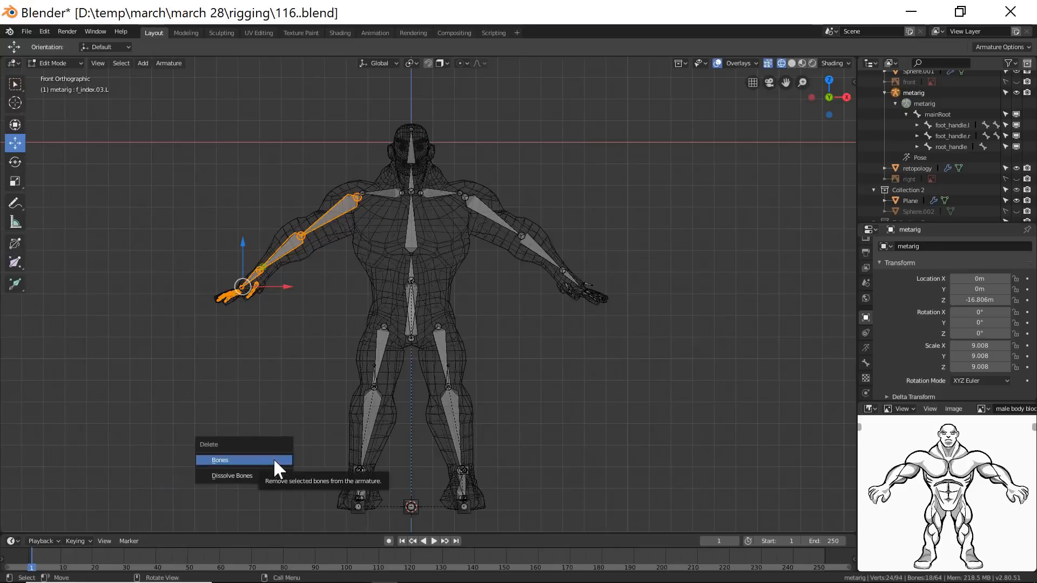
click(273, 459)
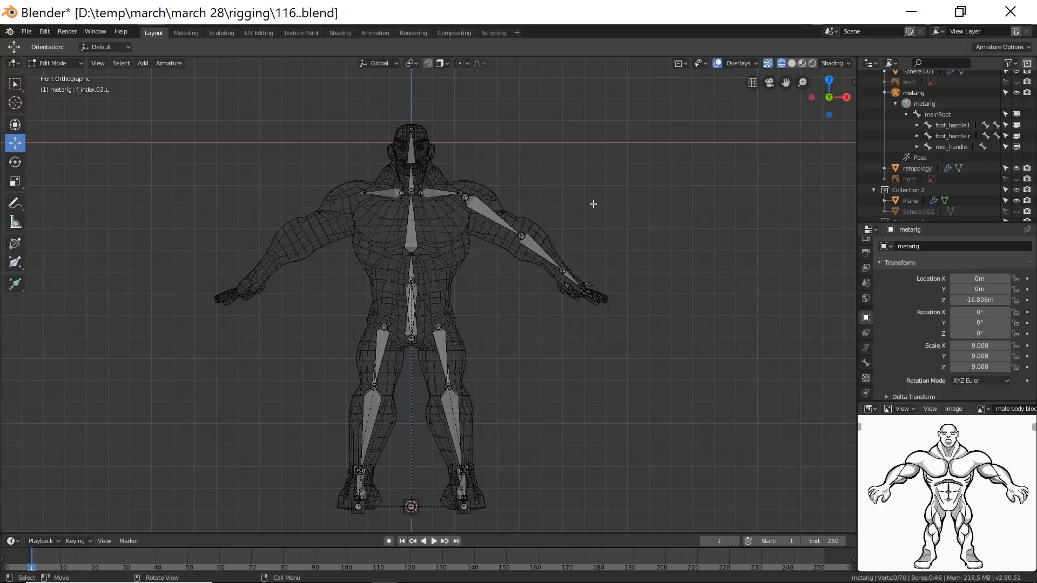
Select the left arm's bones from the upper arm to the fingers and symmetrize them onto the right side, with Direction at -X to +X.
key(ctrl)
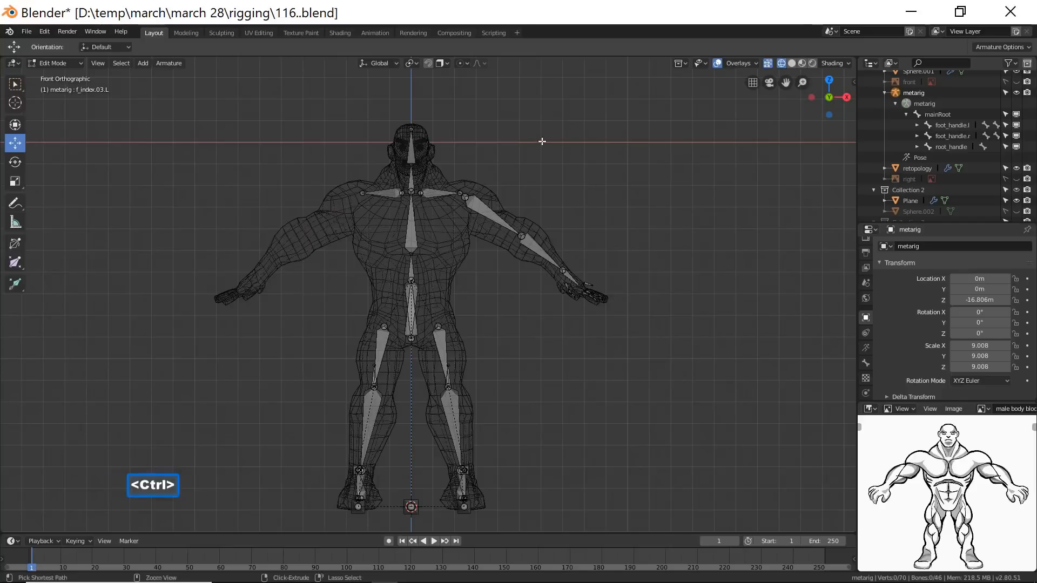
ctrl+right_click(542, 142)
mouse_move(520, 153)
ctrl+right_down()
mouse_move(465, 185)
mouse_move(456, 209)
mouse_move(534, 315)
mouse_move(686, 316)
mouse_move(700, 303)
ctrl+right_up()
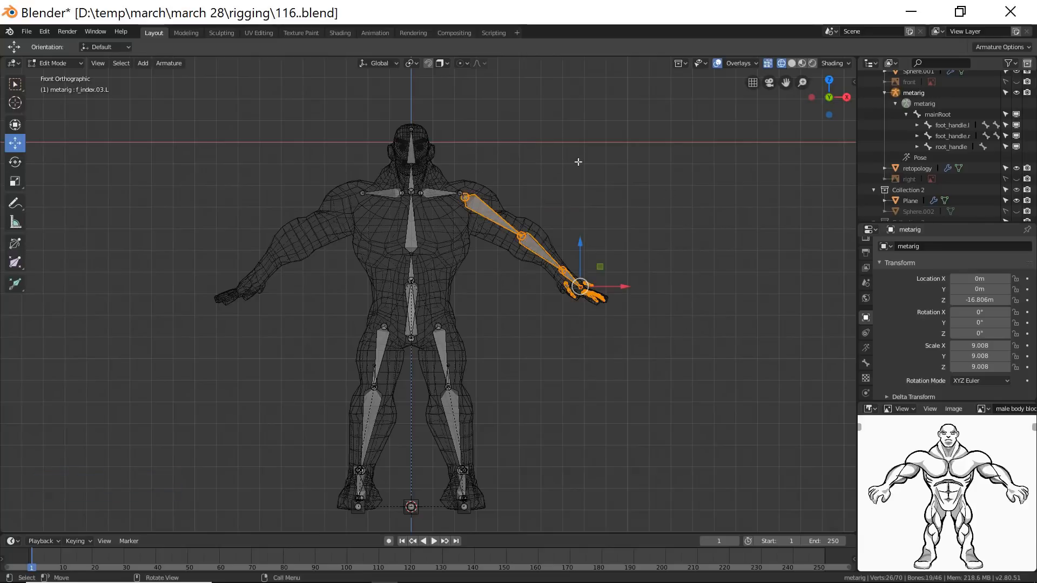
click(165, 63)
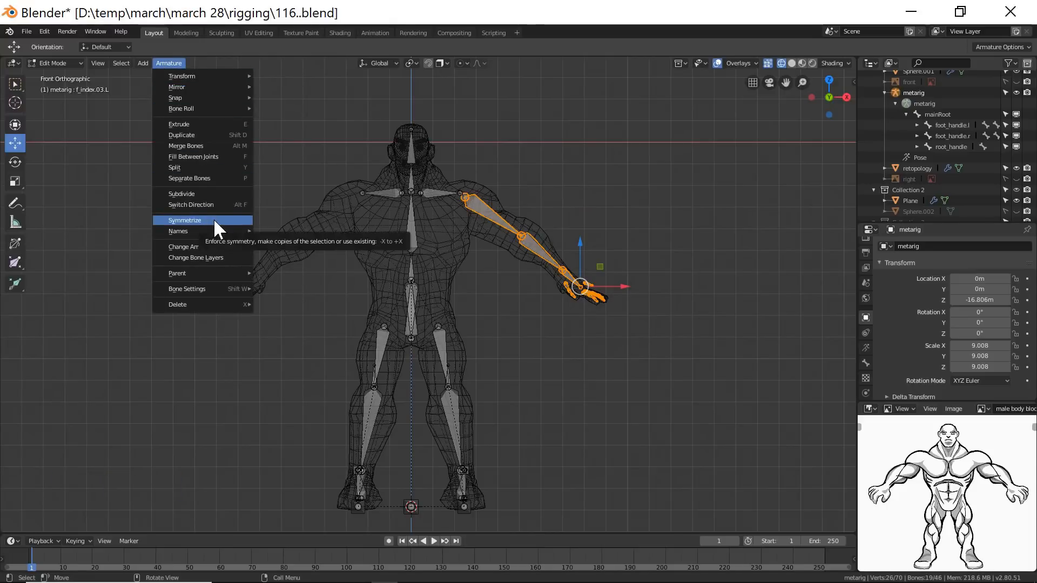
click(158, 219)
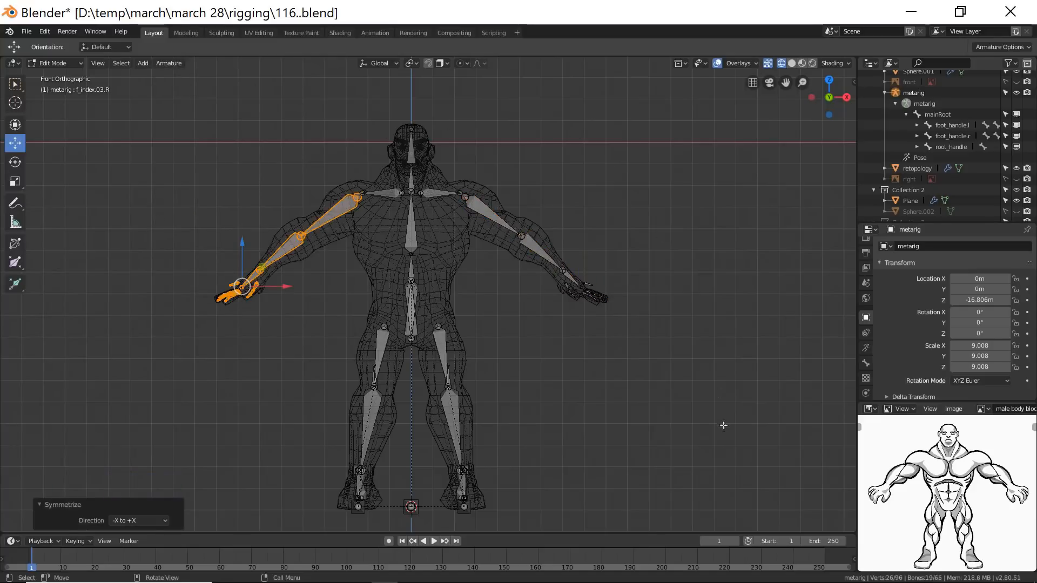
click(727, 484)
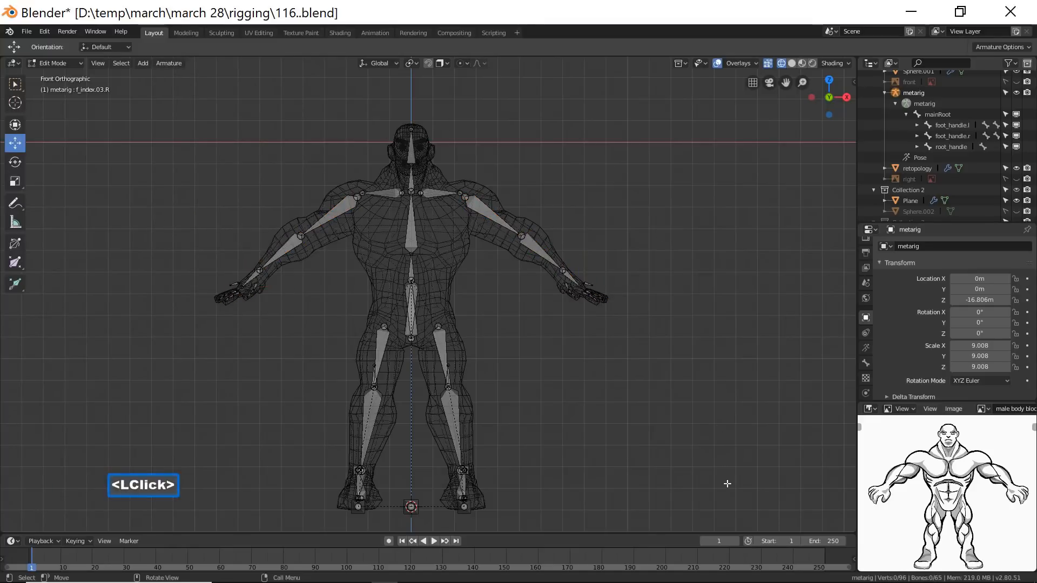
Return the viewport from wireframe to shaded display and save the file as 117..blend.
key(shift+z)
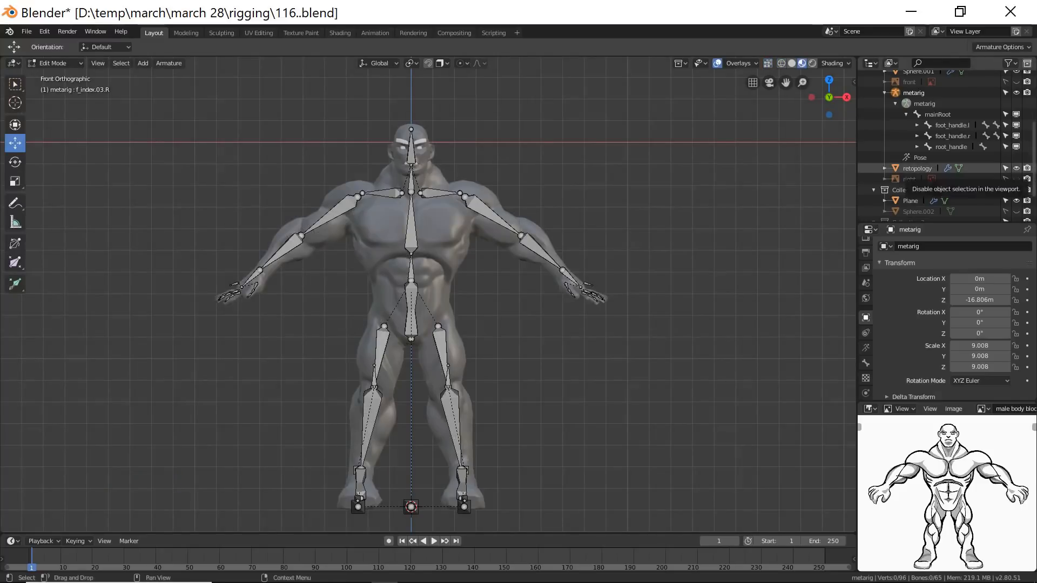
key(ctrl+alt+s)
click(697, 314)
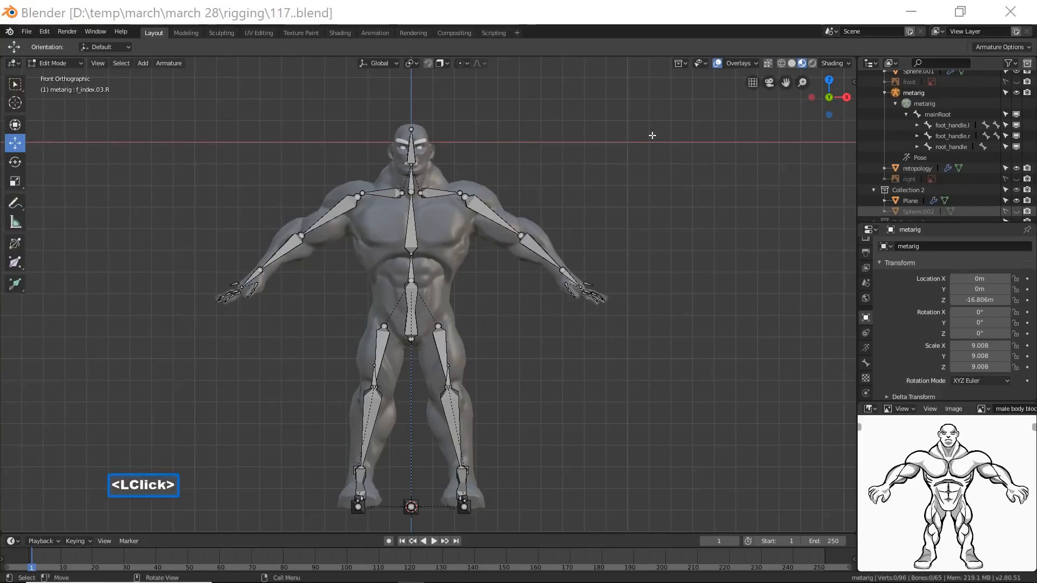
click(670, 19)
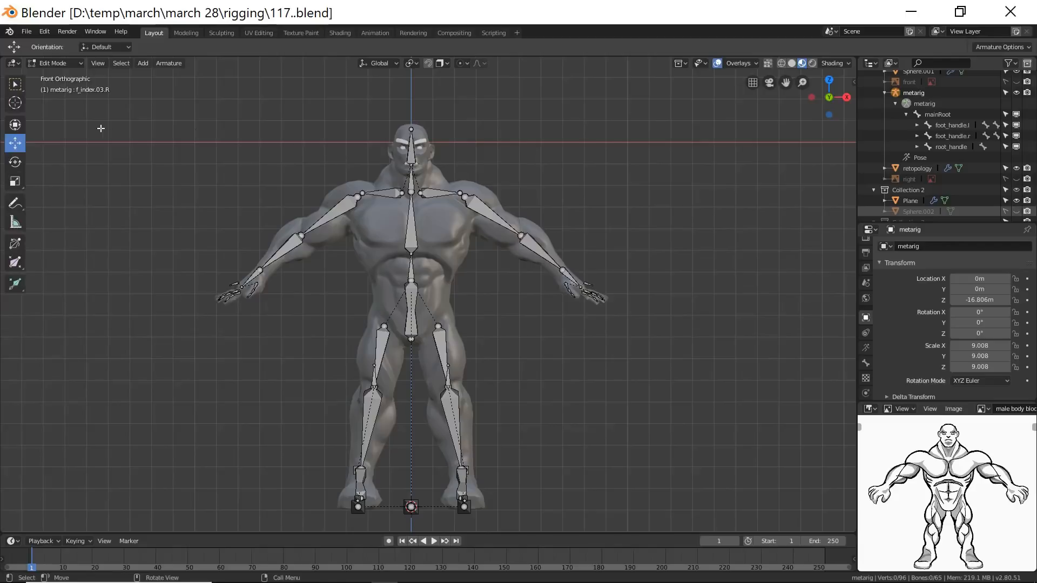
Switch the armature from Edit Mode to Pose Mode.
click(79, 62)
click(65, 101)
scroll(597, 405, up, 2)
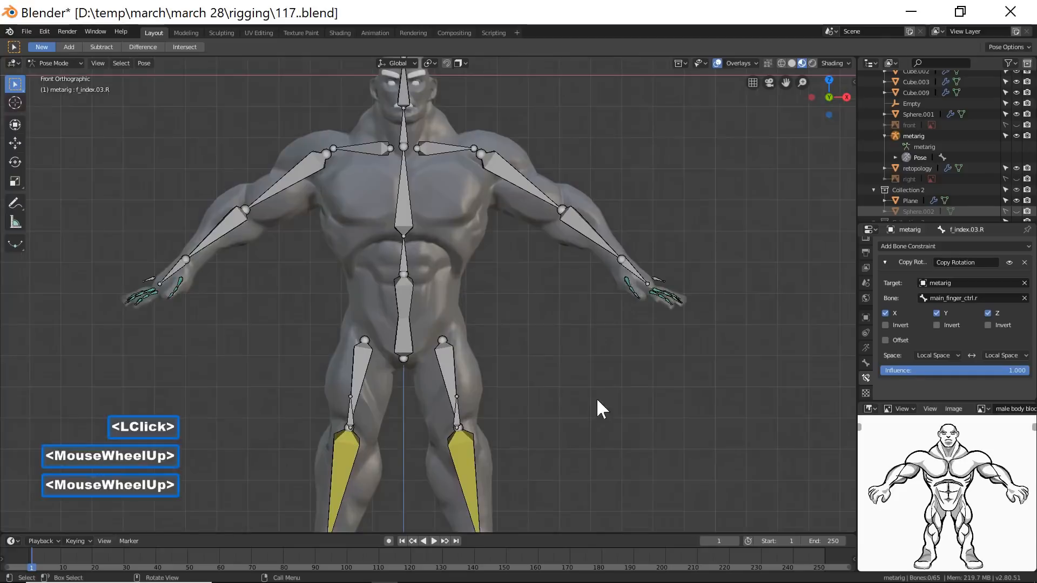
Try rotating main_finger_ctrl.l and main_finger_ctrl.r about the global Y axis to check each hand's fingers, cancelling both rotations.
click(656, 282)
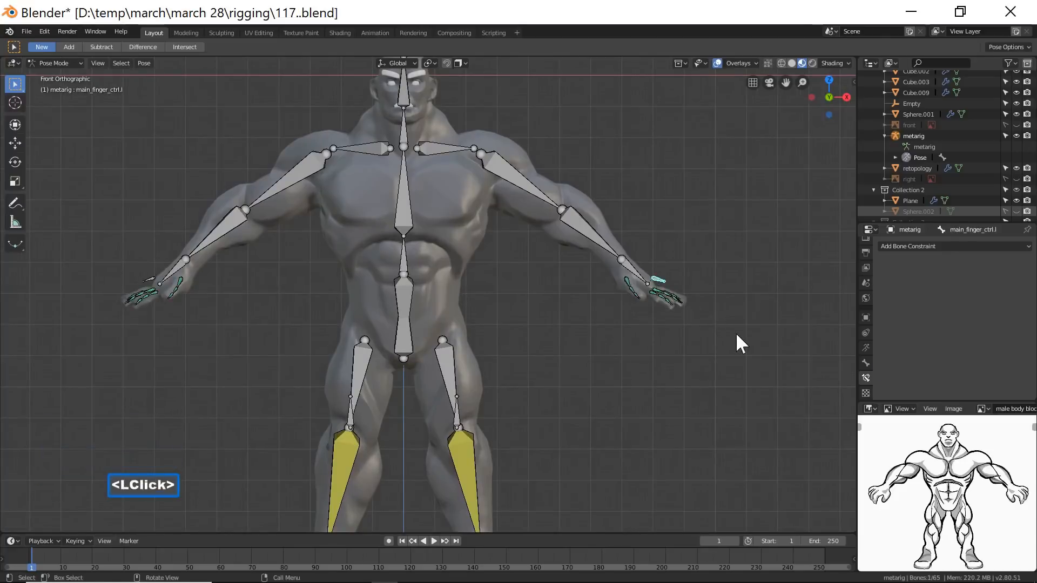
key(r)
key(y)
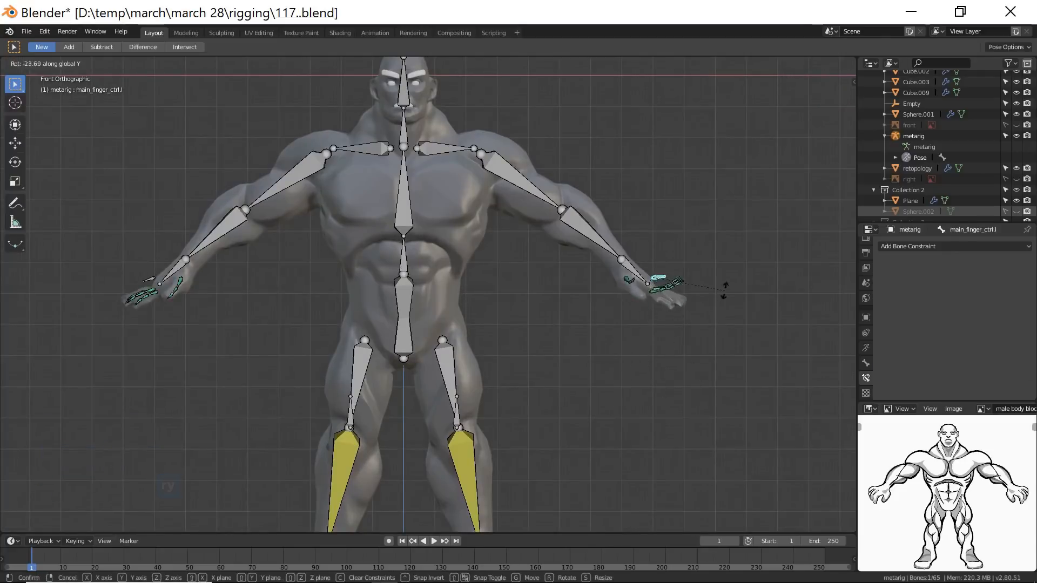
right_click(678, 381)
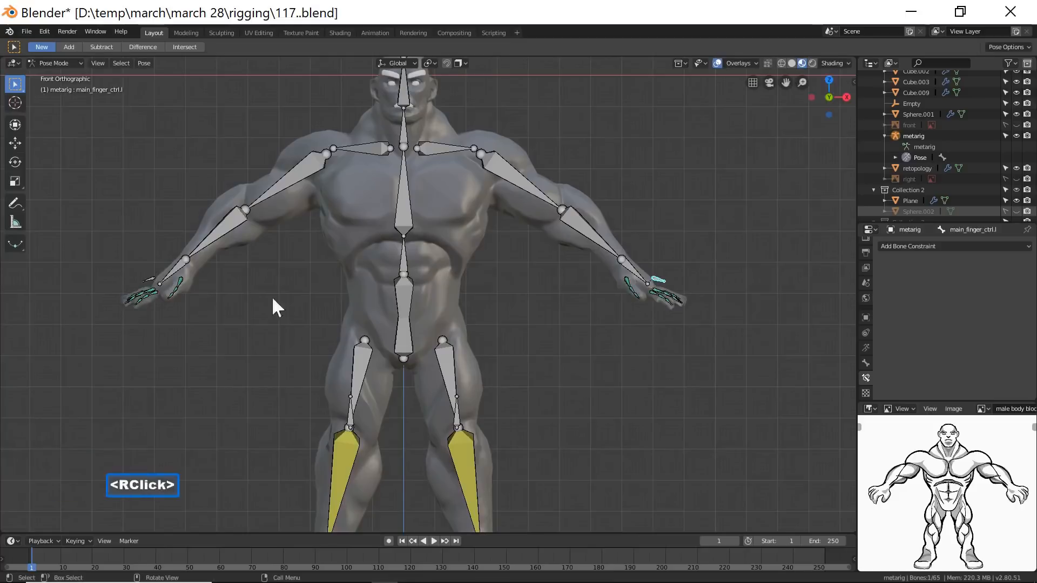
click(148, 280)
key(r)
key(y)
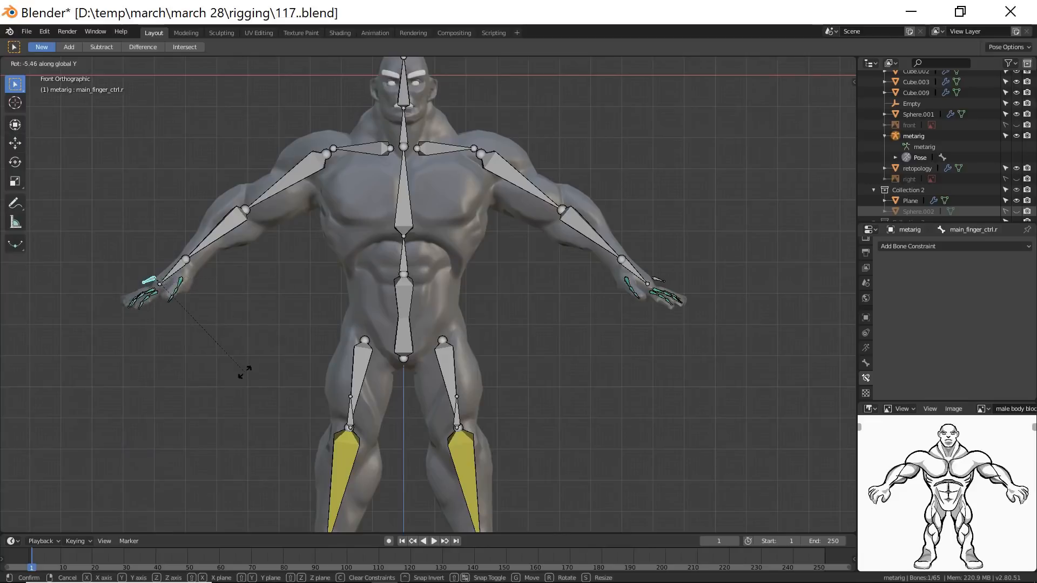
right_click(245, 372)
Deselect the finger control bone and save the file as 119..blend.
click(736, 417)
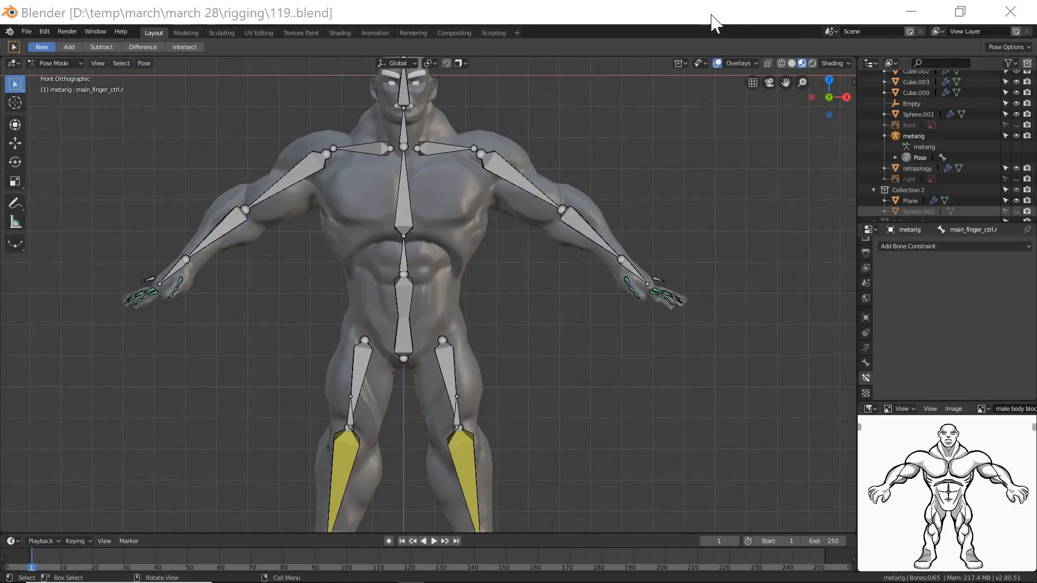
click(715, 23)
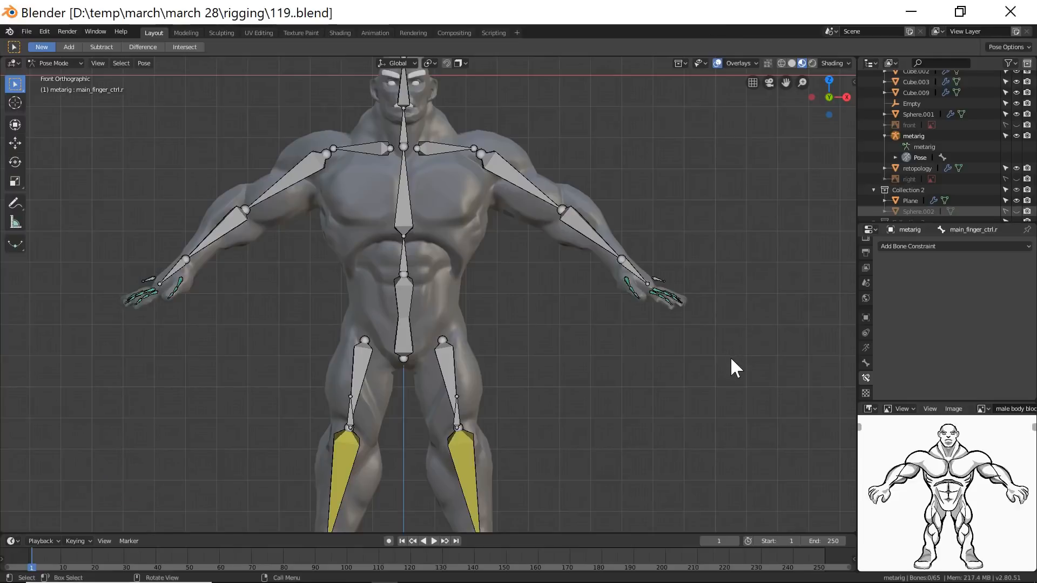
Turn off Deform in the bone properties of both finger control bones, main_finger_ctrl.l and main_finger_ctrl.r.
click(660, 278)
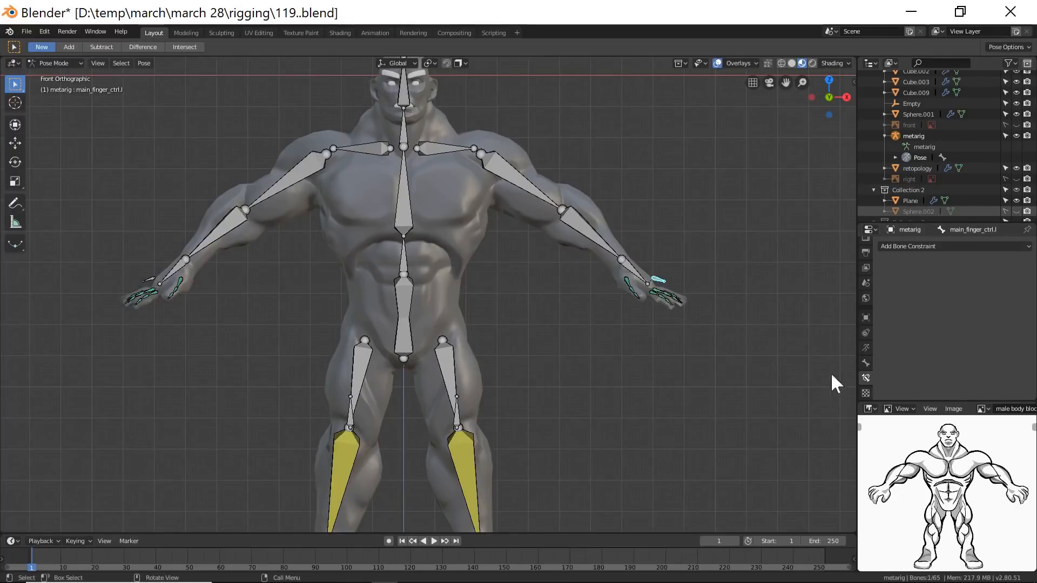
click(866, 362)
scroll(955, 357, down, 12)
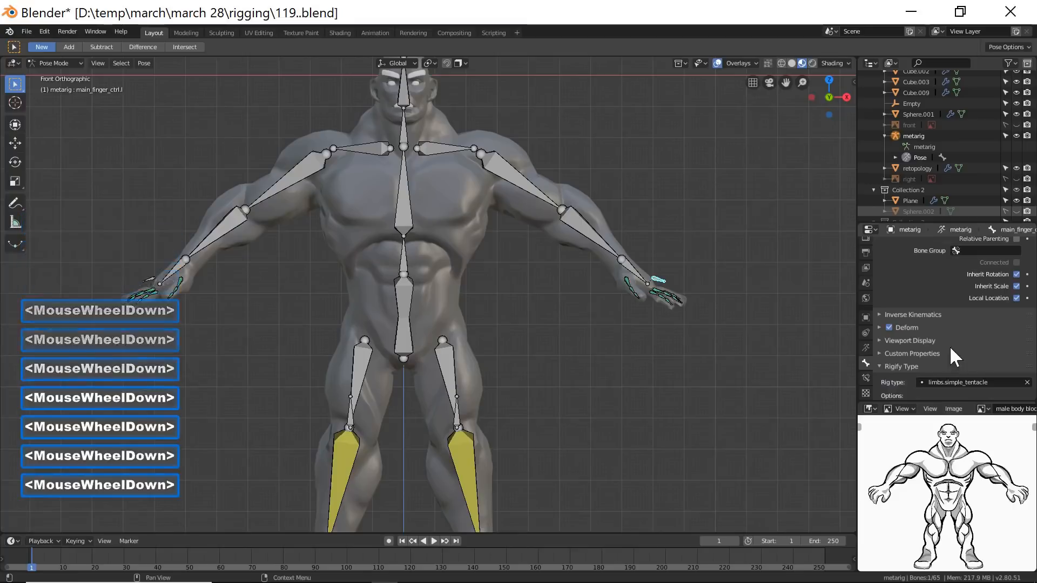
click(889, 327)
click(148, 280)
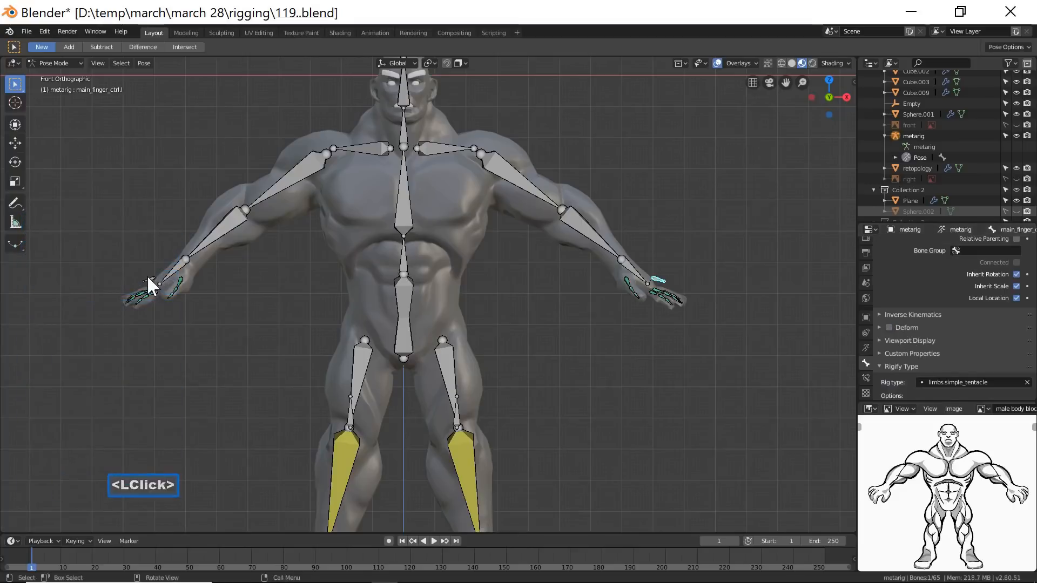
click(890, 327)
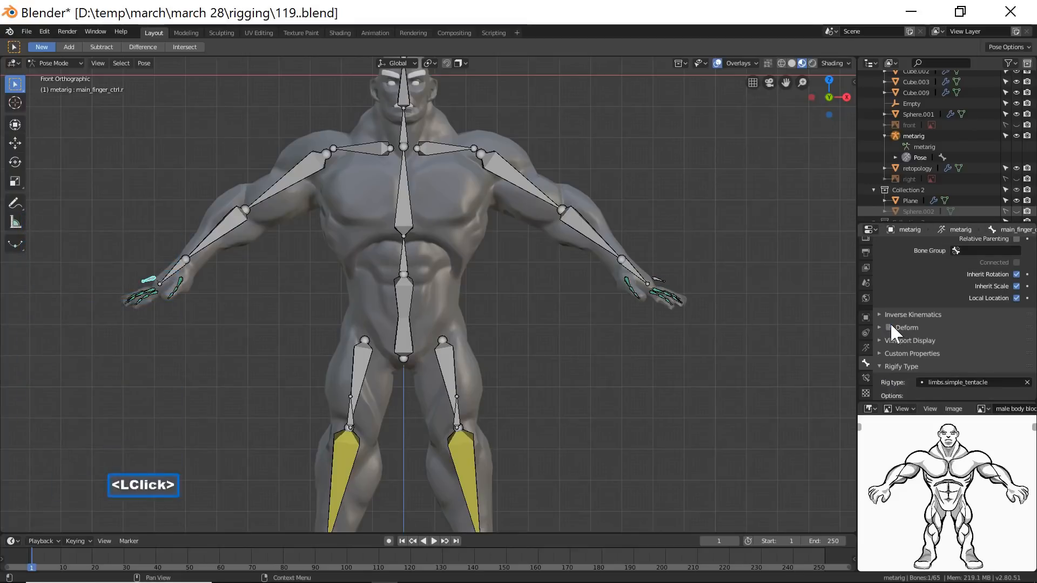
Turn off Deform for the knee target bones pt.l and pt.r and for the root_handle bone.
middle_drag(679, 368, 637, 373)
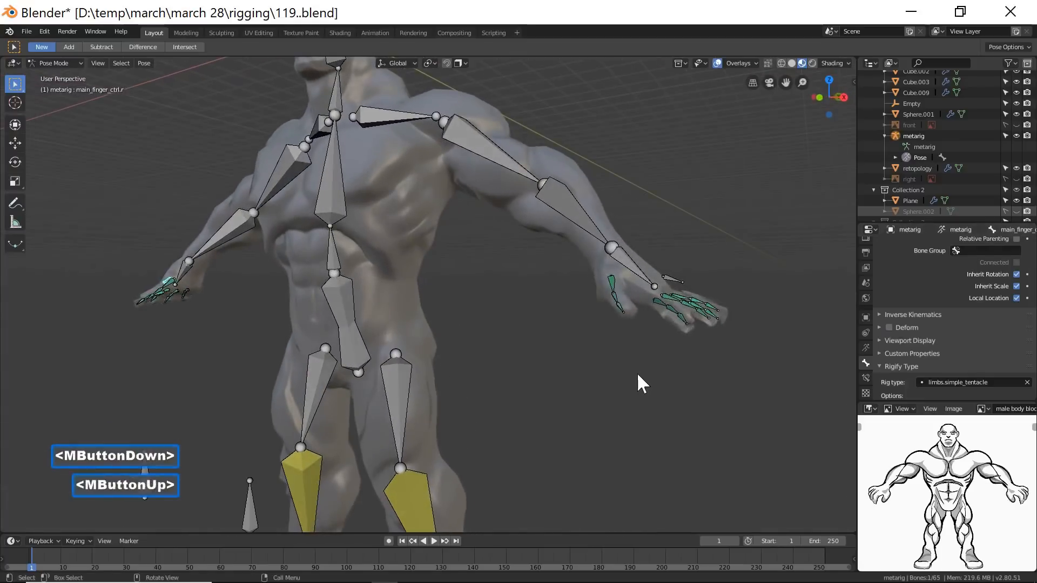
scroll(639, 374, down, 2)
click(327, 421)
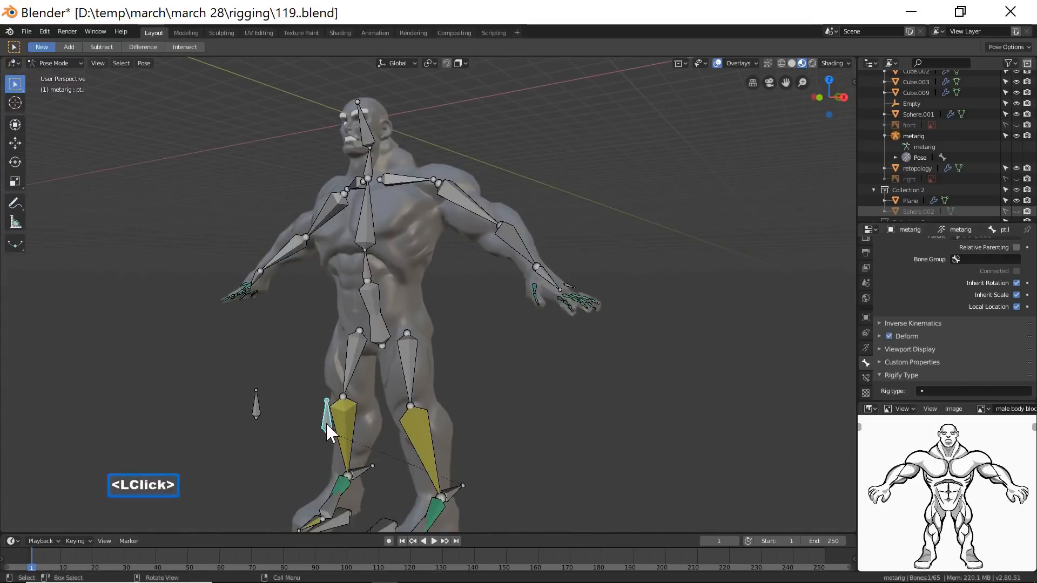
click(890, 333)
click(256, 402)
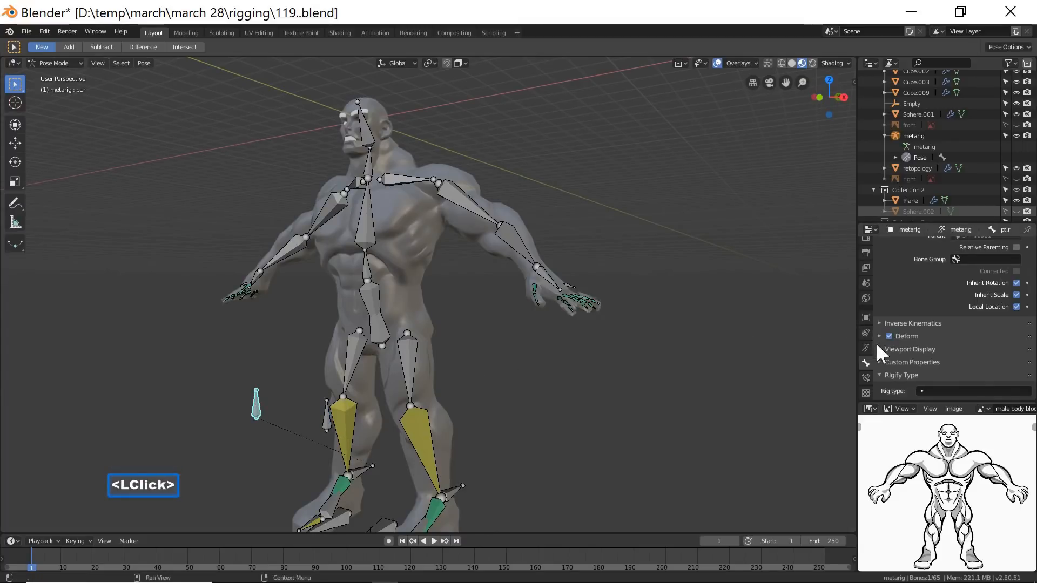
click(888, 335)
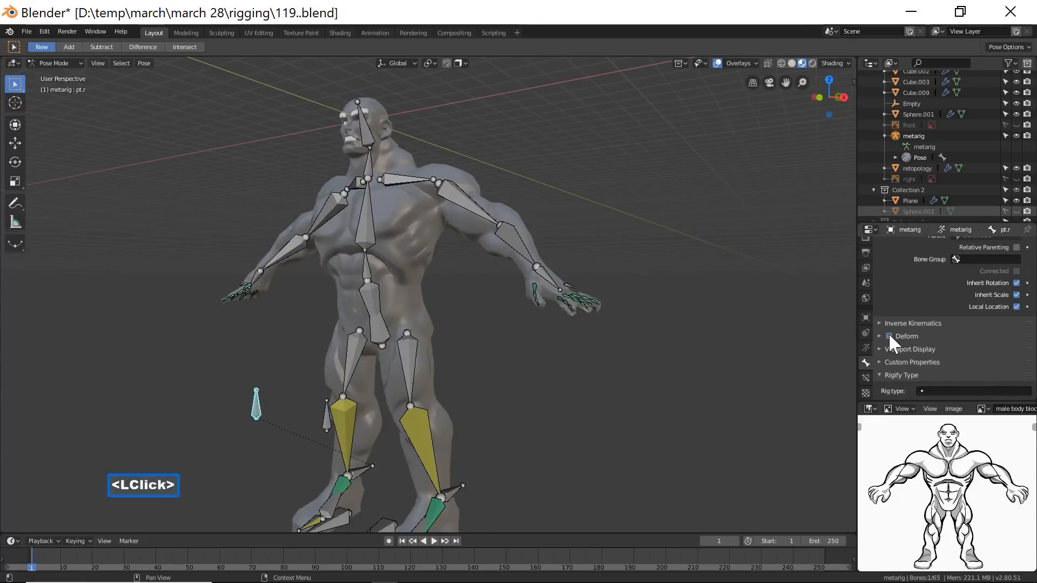
click(372, 292)
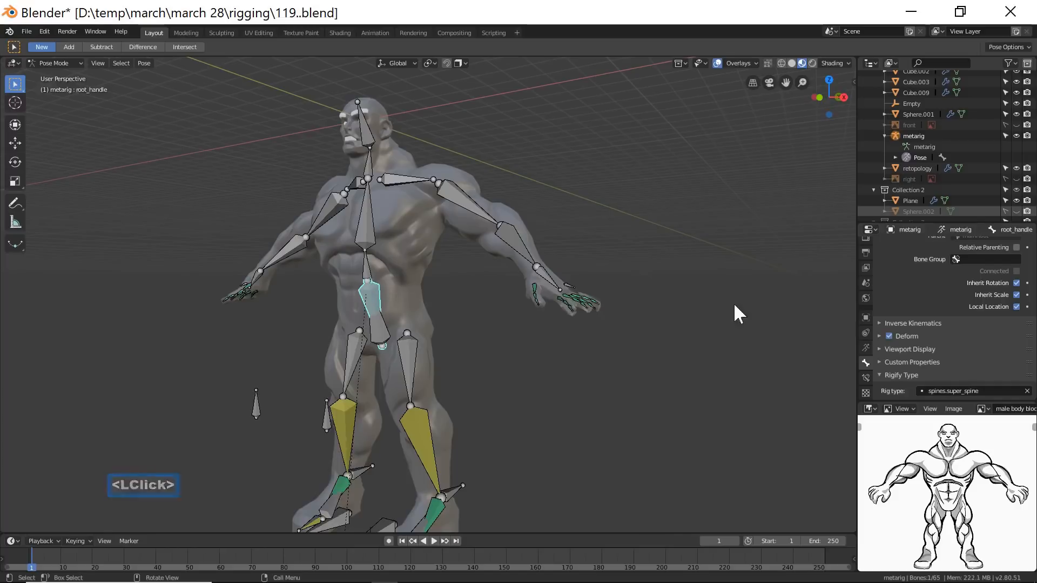
click(889, 336)
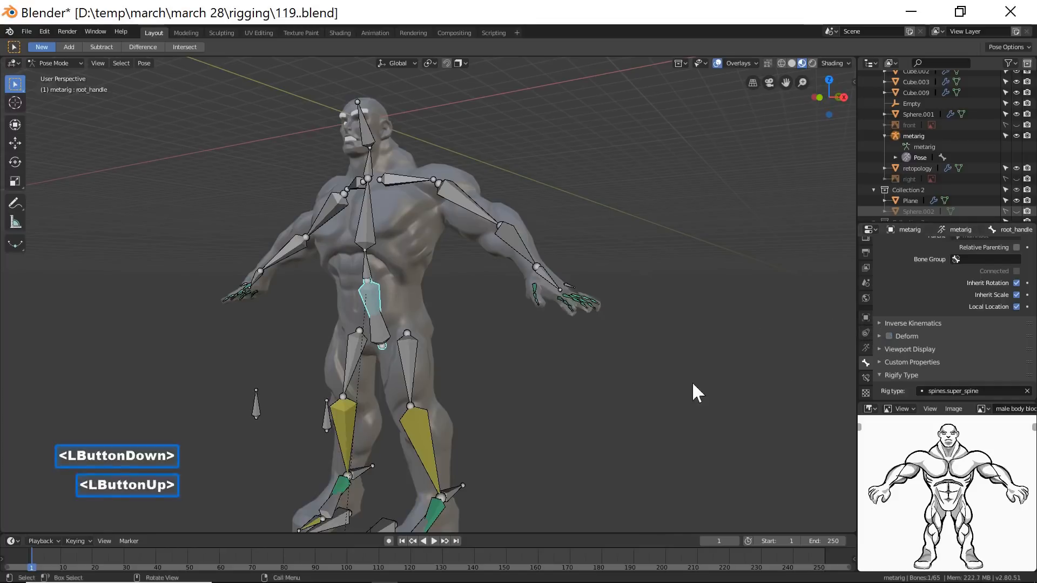
Turn off Deform for the small ankle bones shin.L.001 and shin.R.001.
shift+middle_drag(670, 397, 498, 371)
click(486, 382)
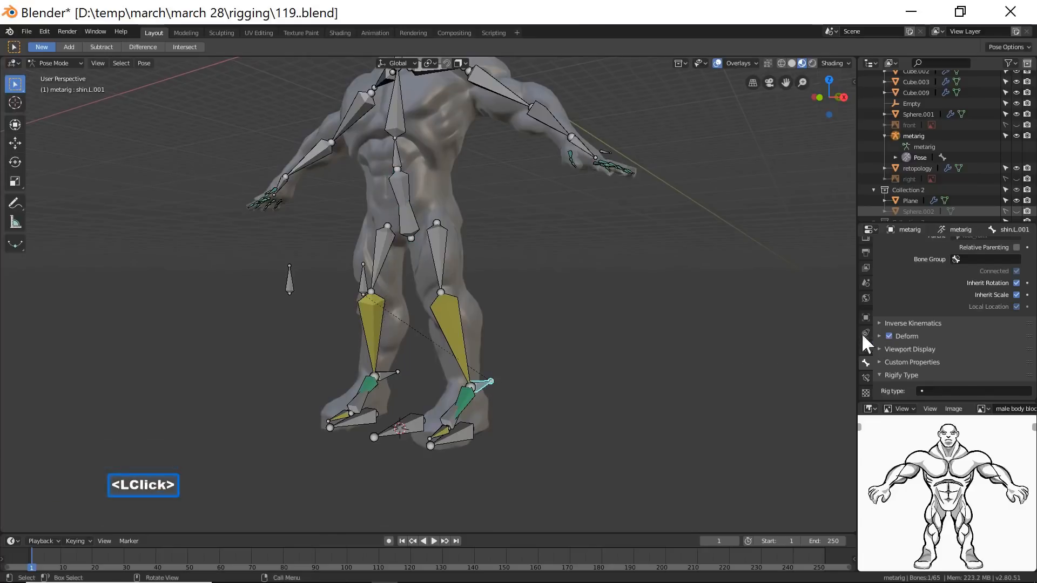
click(889, 335)
click(388, 372)
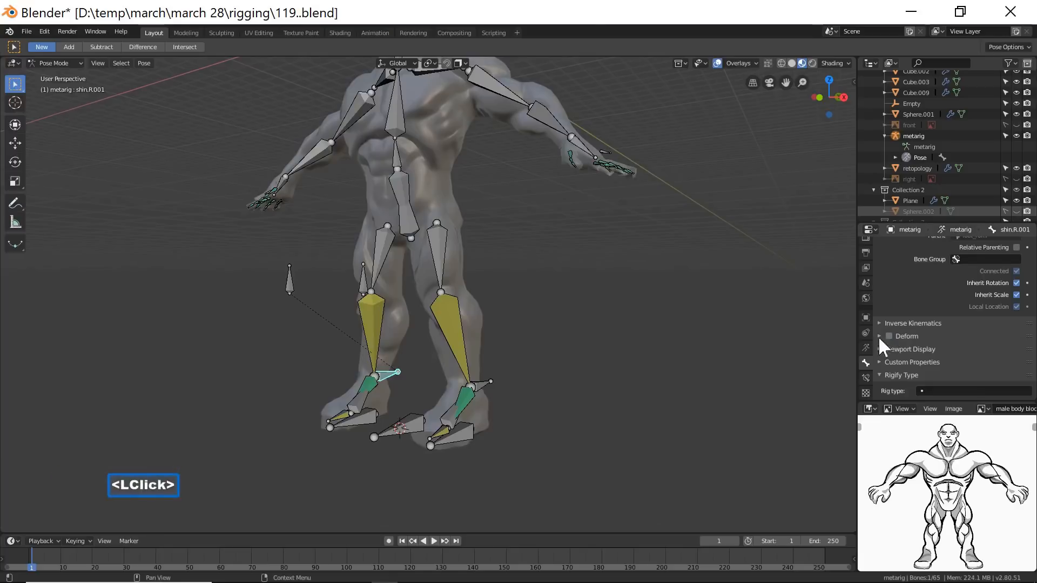
Turn off Deform for the ground-level control bones foot_handle.l, mainRoot and foot_handle.r.
click(463, 440)
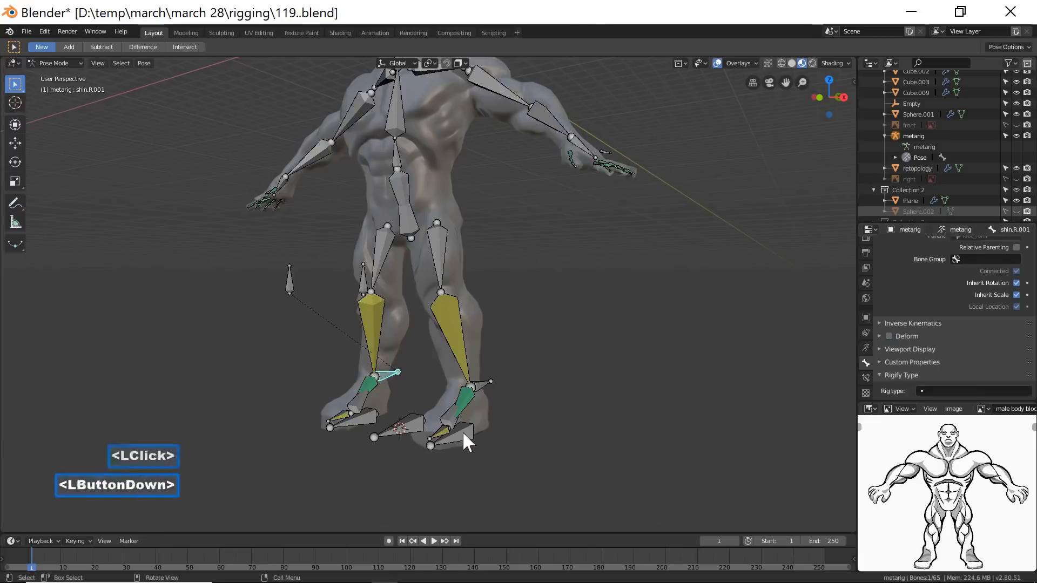
click(888, 334)
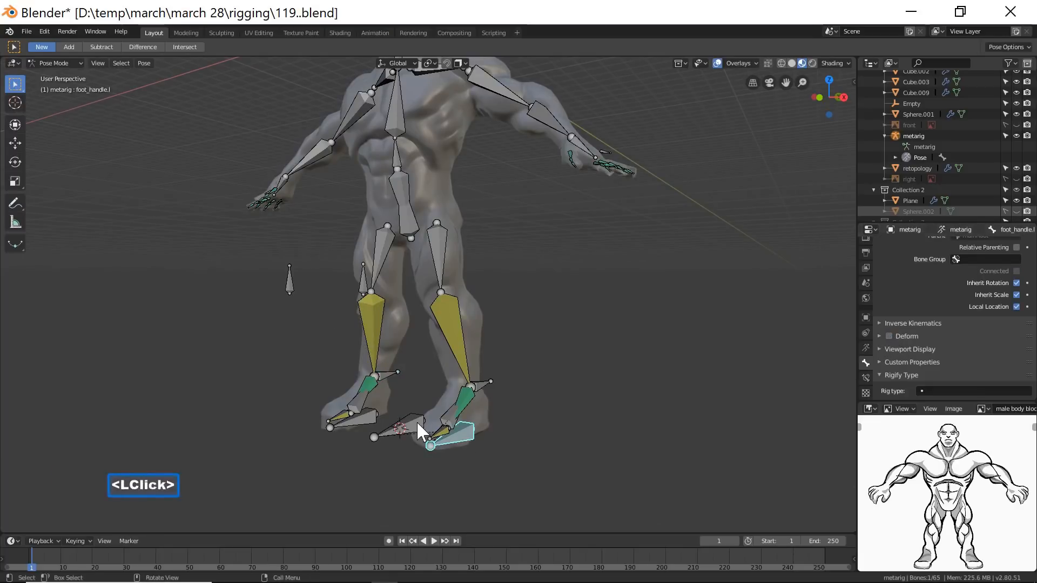
click(418, 424)
click(888, 336)
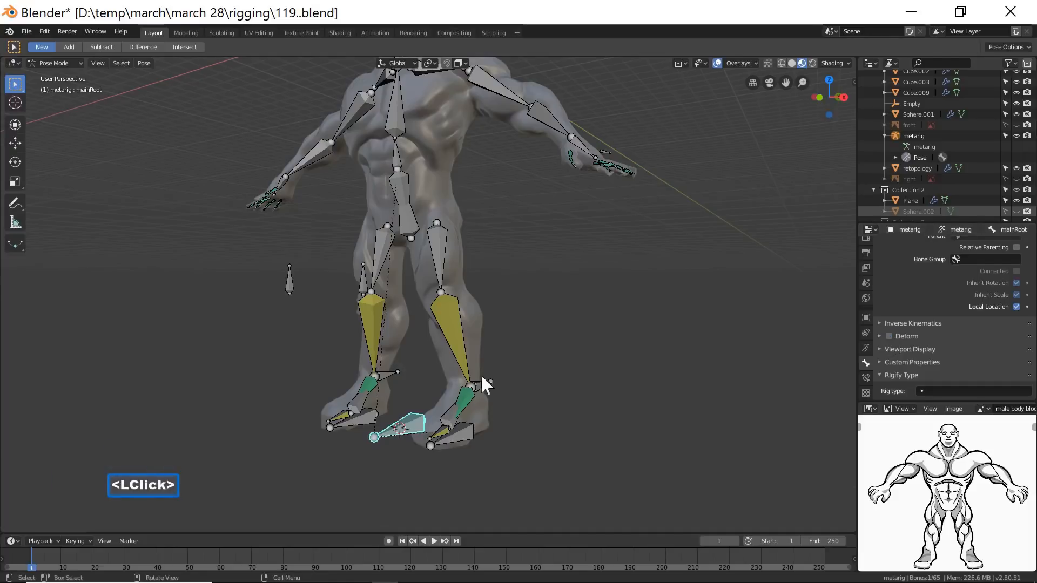
click(365, 417)
click(888, 336)
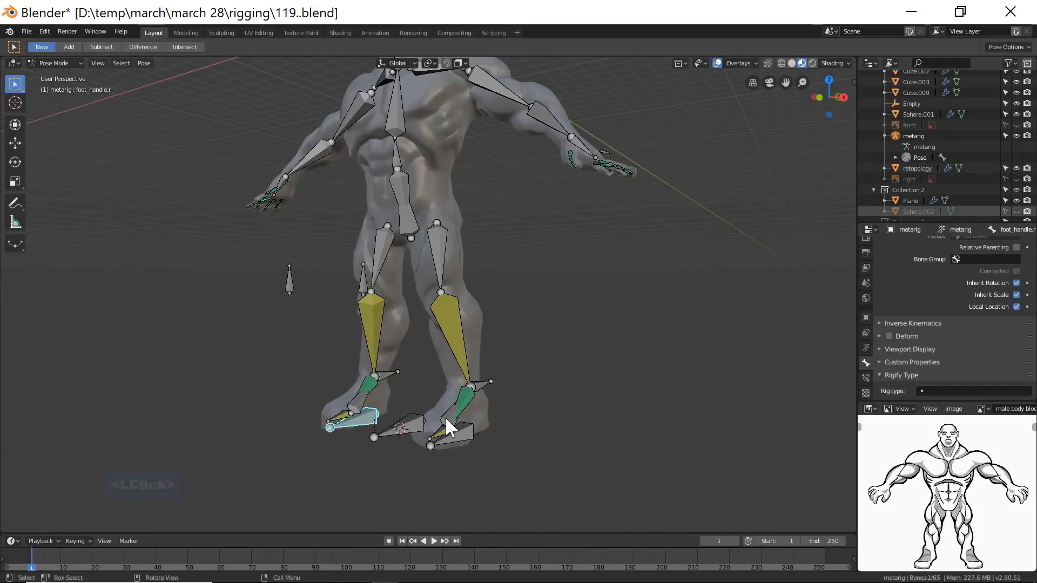
Turn off Deform for foot_roll.l and foot_roll.r, and save the file as 120..blend.
click(445, 416)
click(888, 335)
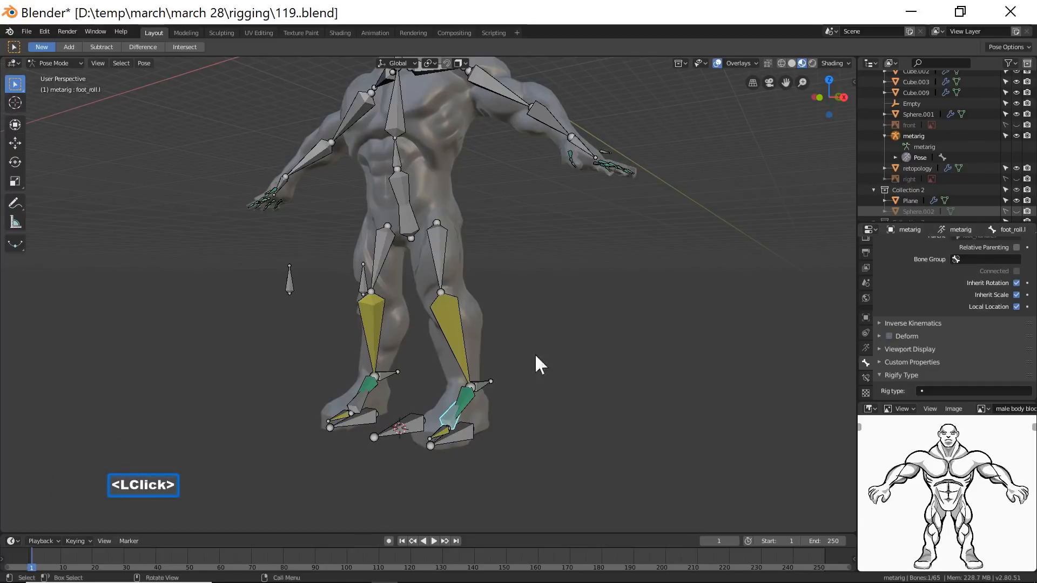
click(355, 403)
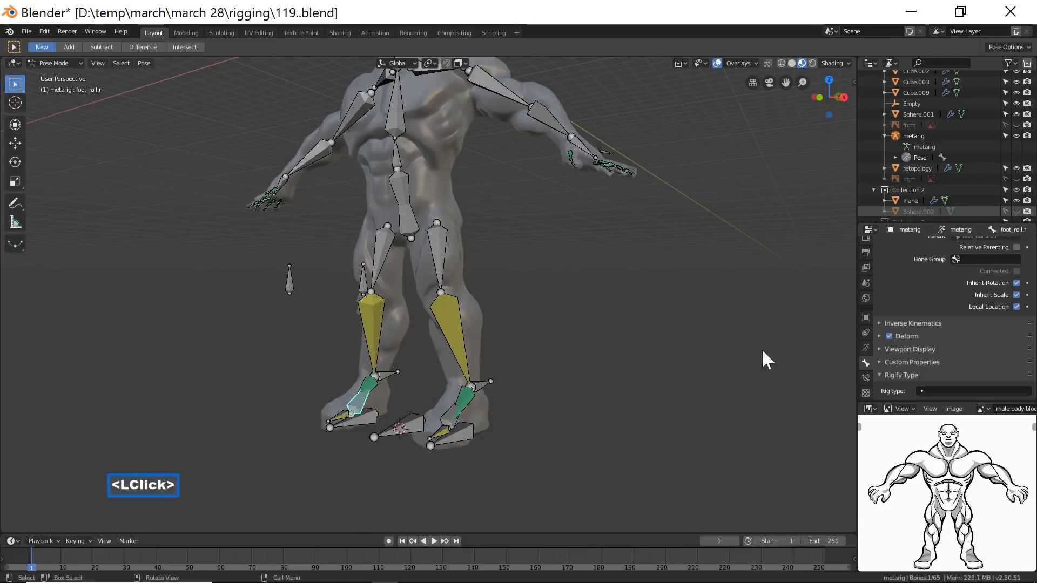
click(889, 335)
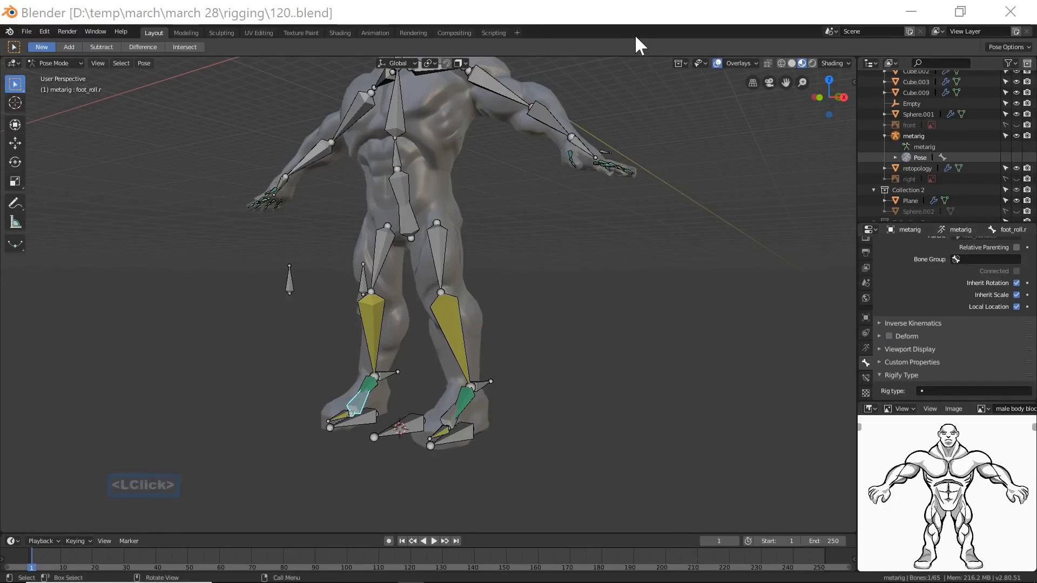
click(627, 15)
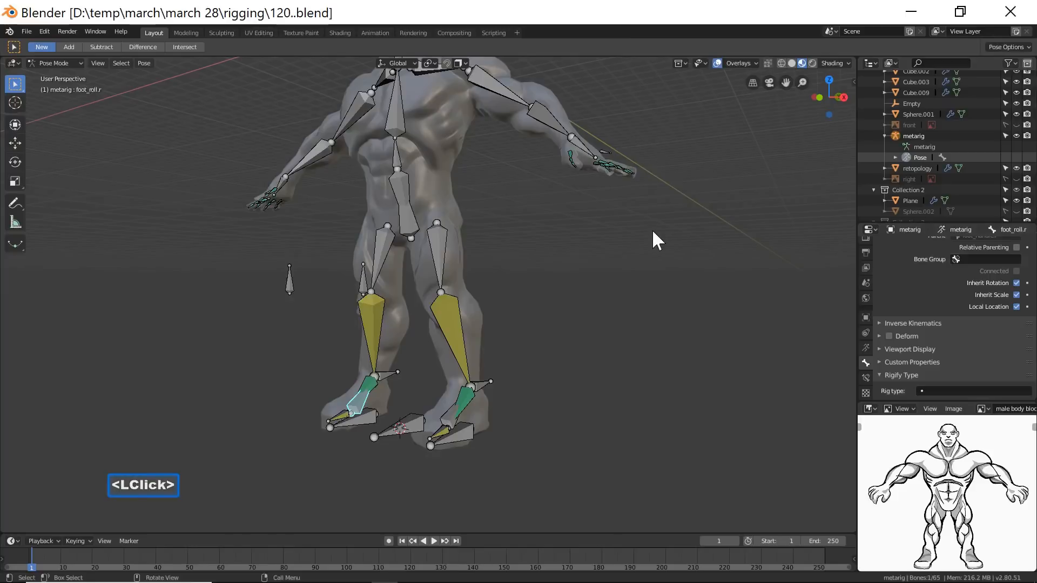
Deselect all bones and switch the metarig armature from Pose Mode to Object Mode.
click(582, 416)
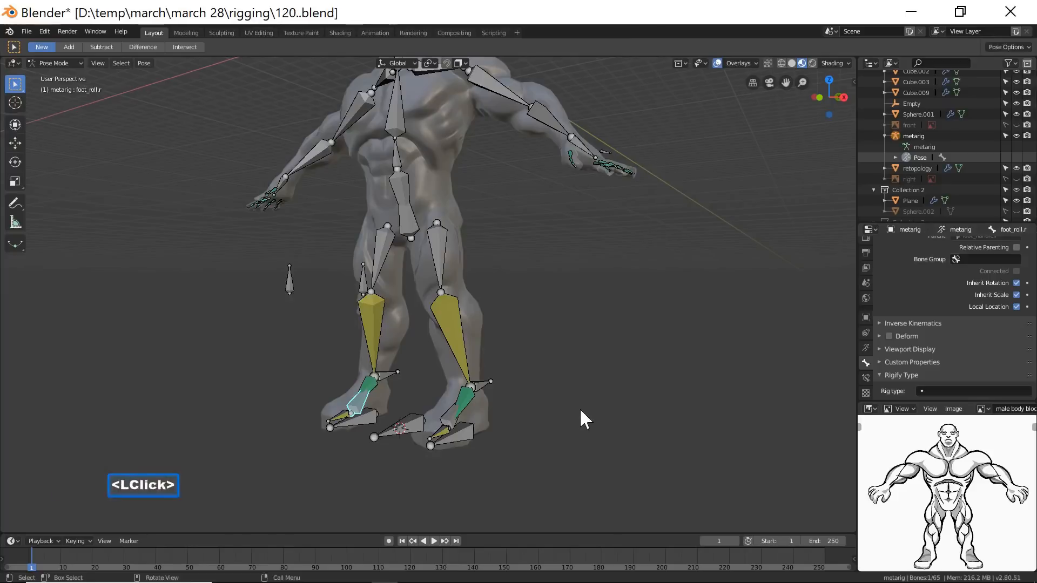
shift+middle_drag(598, 257, 553, 349)
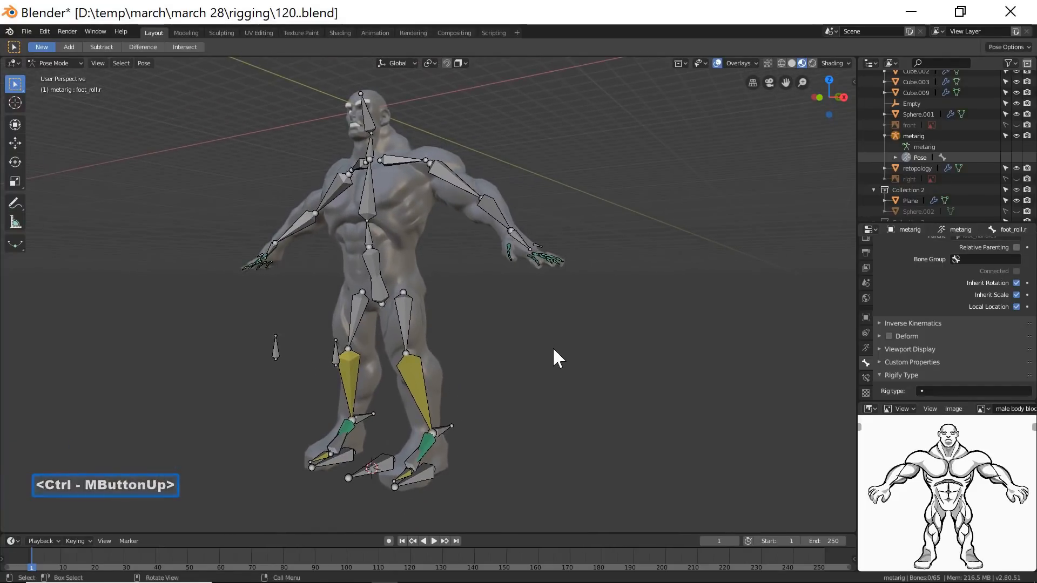
click(78, 63)
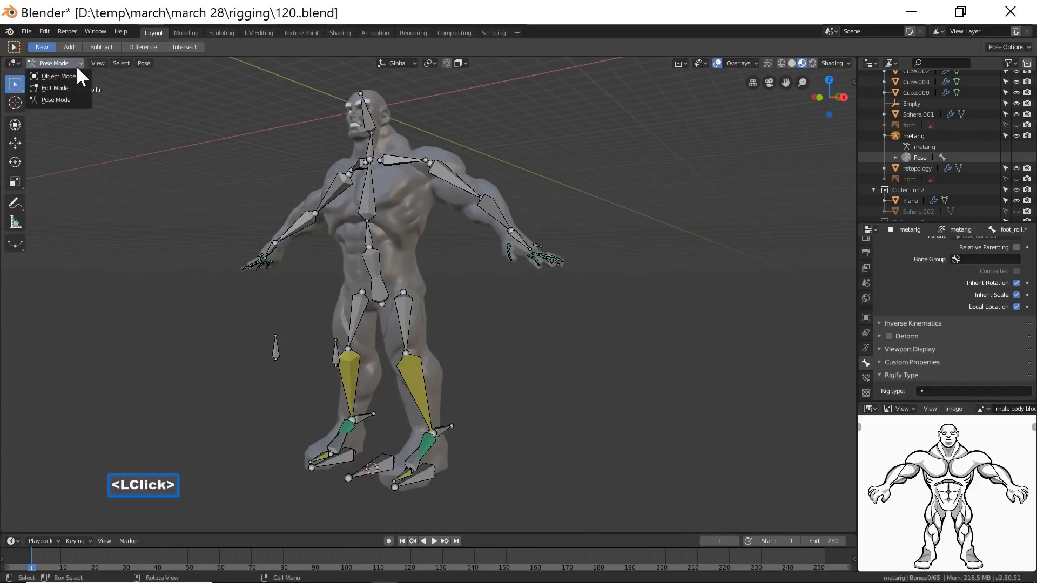
click(77, 75)
middle_drag(435, 251, 458, 268)
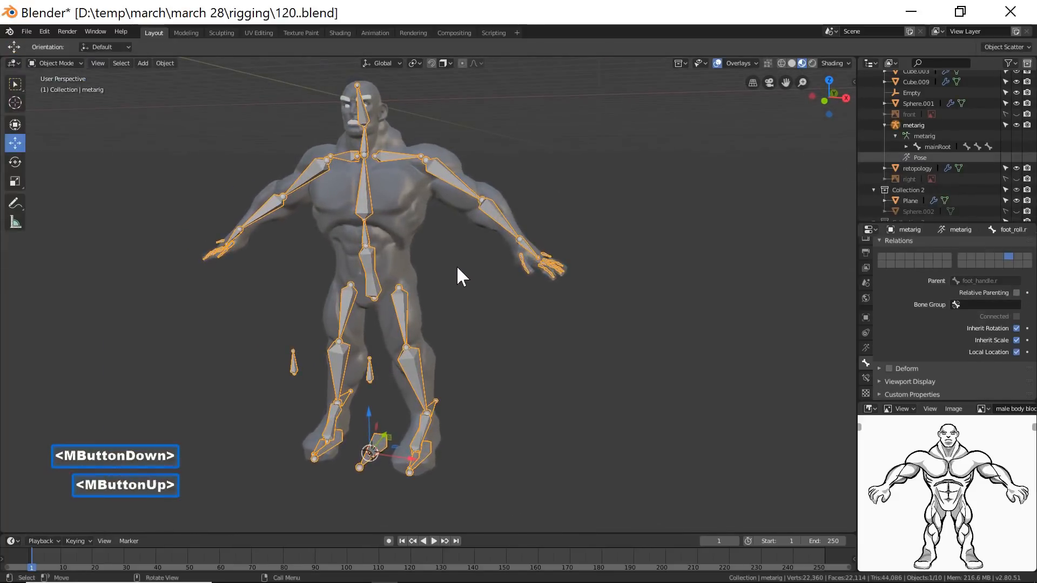
Parent the retopology body mesh to the metarig armature using Armature Deform With Automatic Weights.
click(455, 154)
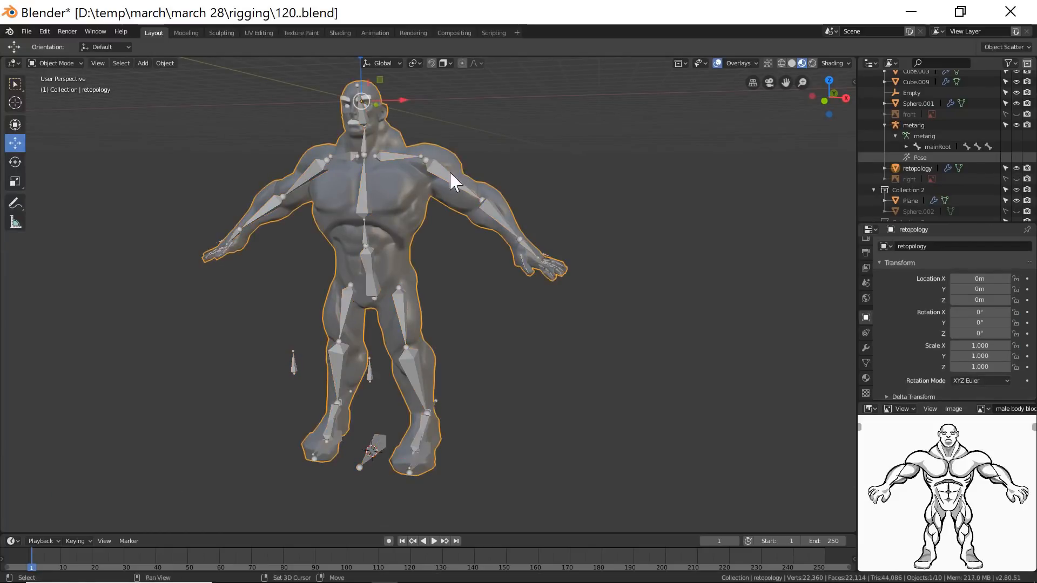
shift+click(445, 175)
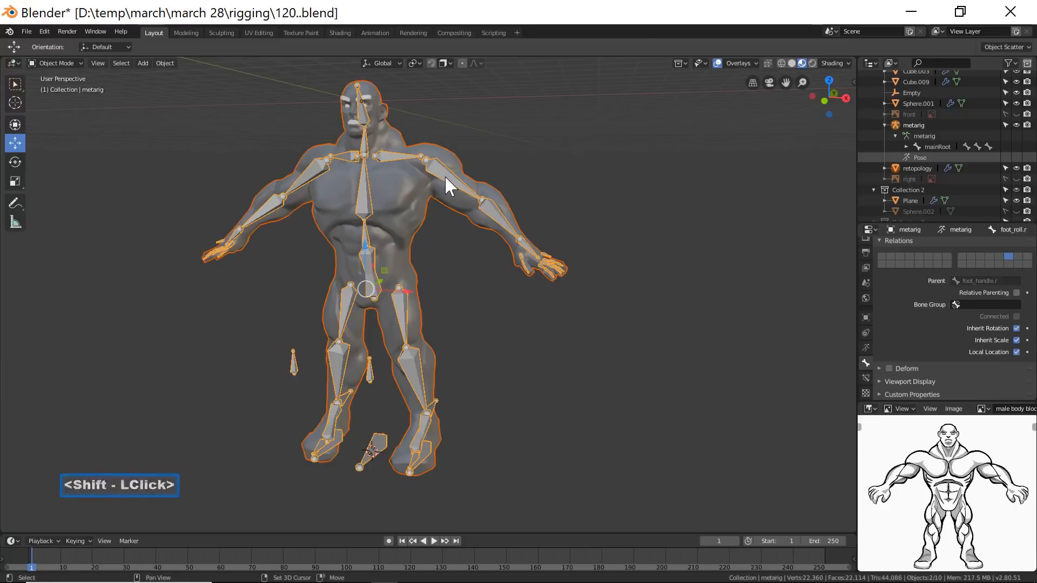
key(ctrl)
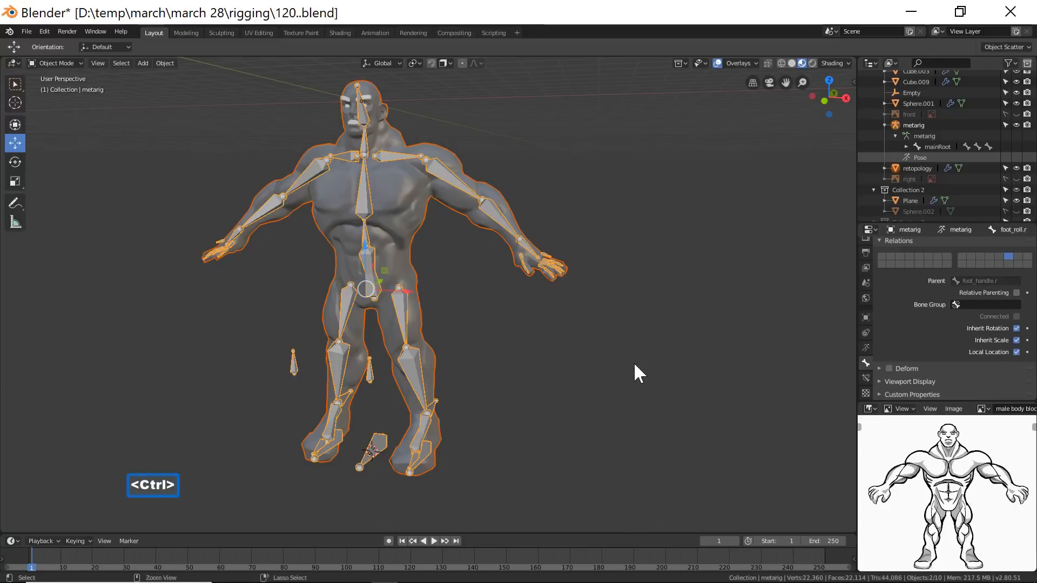
key(ctrl+p)
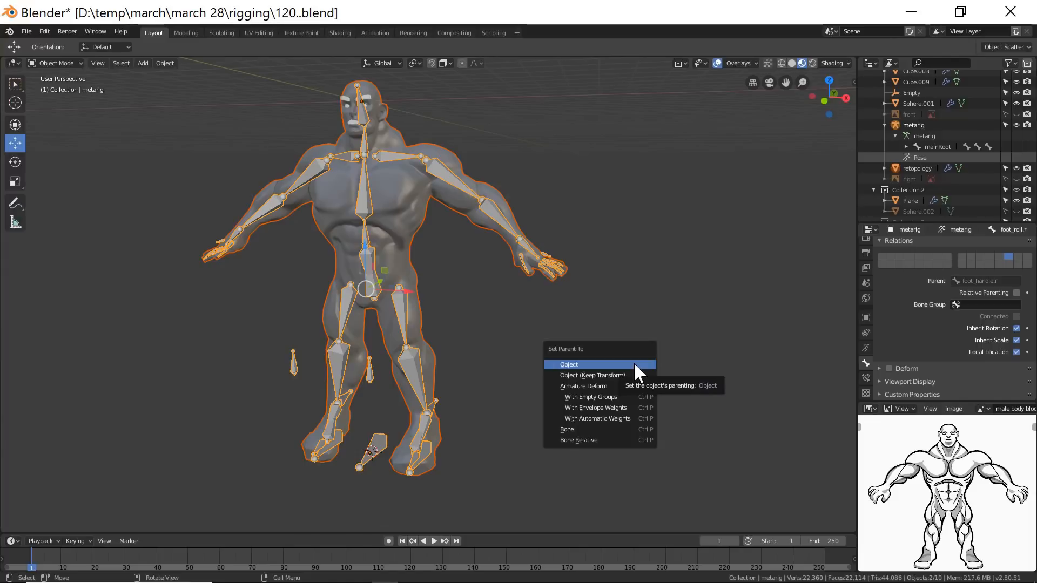
click(554, 419)
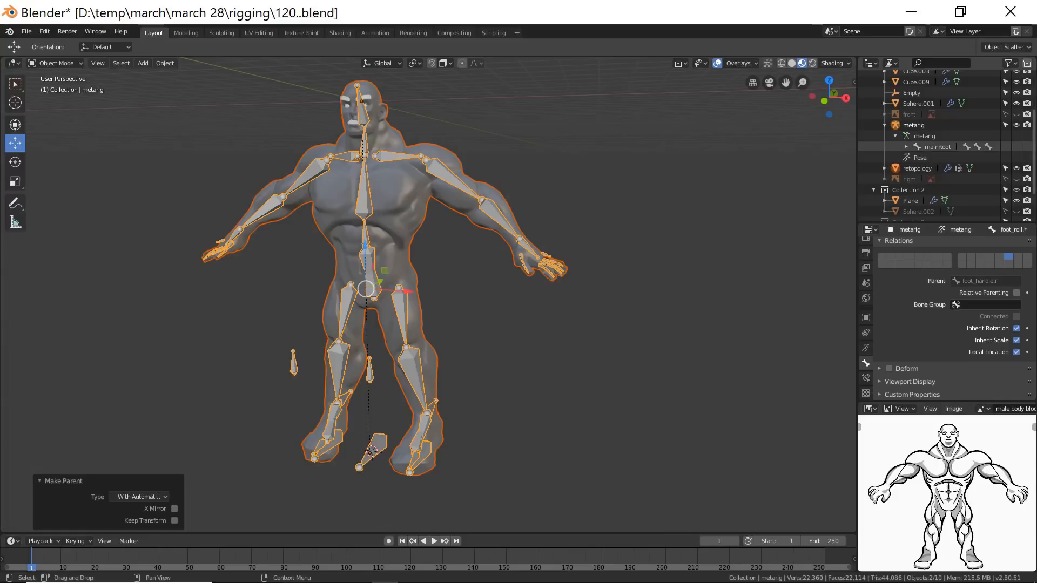
Save the rigged scene as incremental versions 121..blend and 122..blend.
key(ctrl+alt+s)
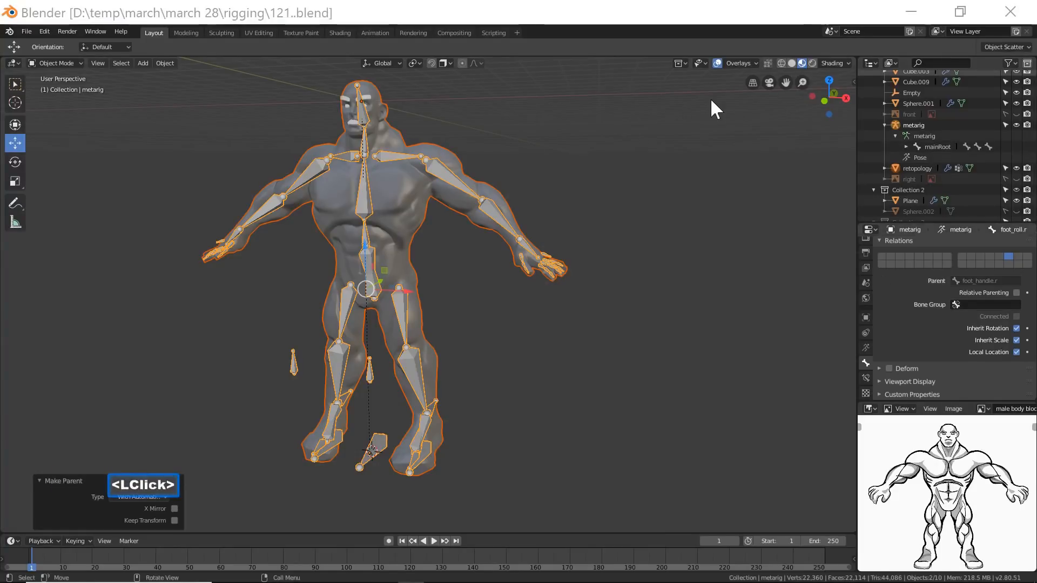
click(689, 18)
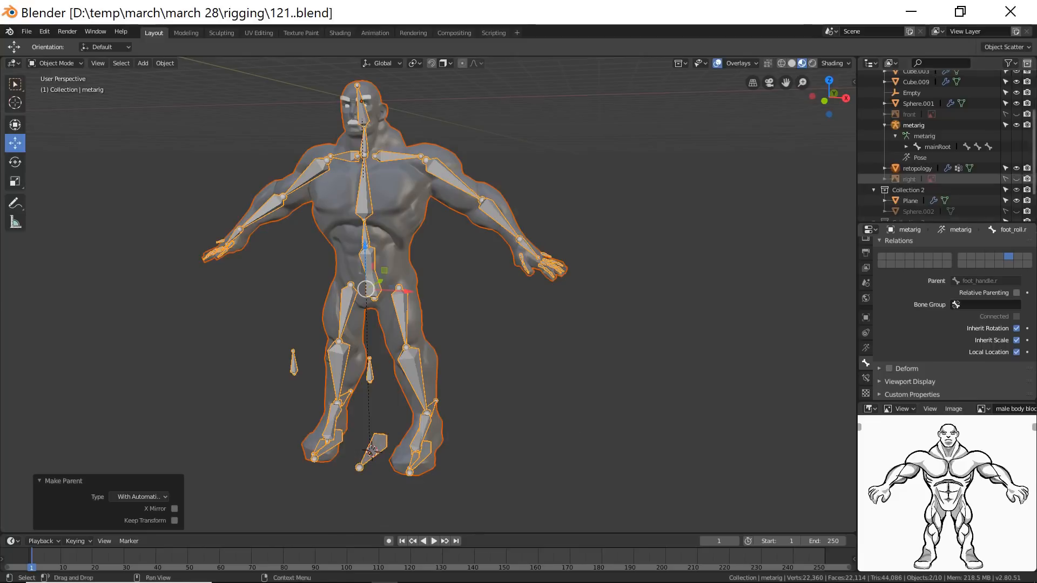
click(654, 269)
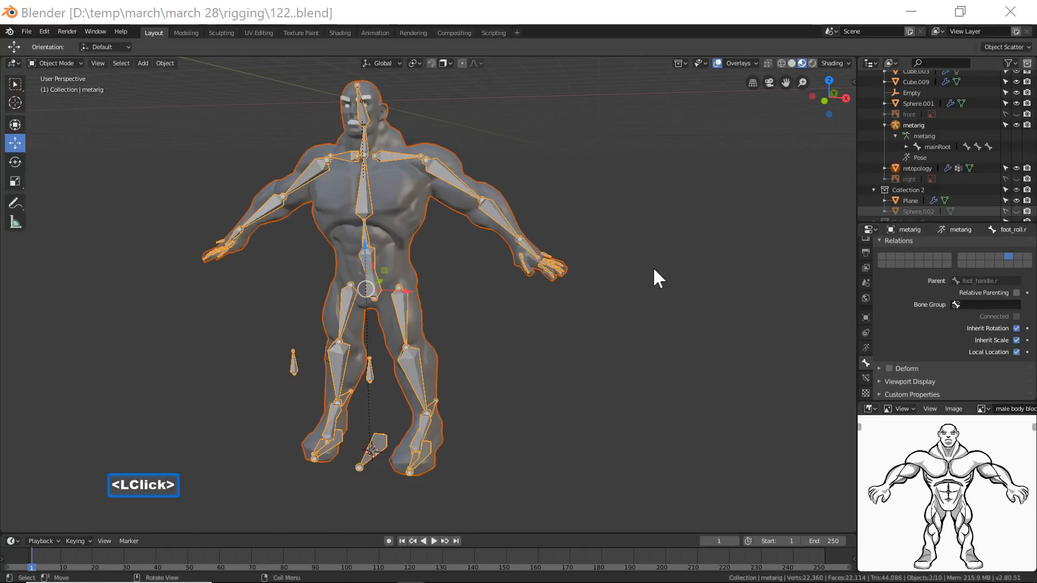
Select only the metarig armature and switch it to Pose Mode.
click(661, 390)
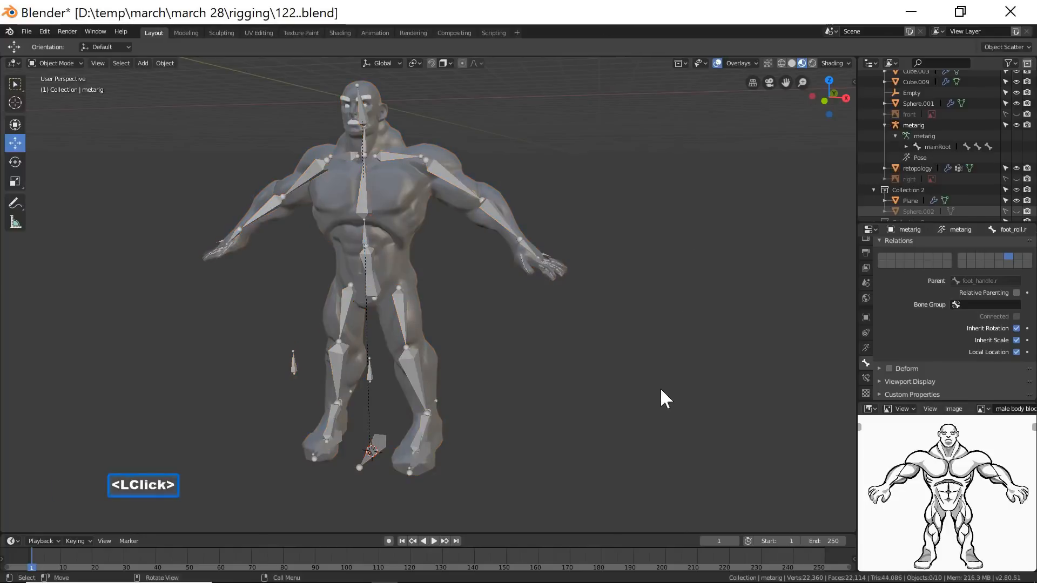
click(368, 200)
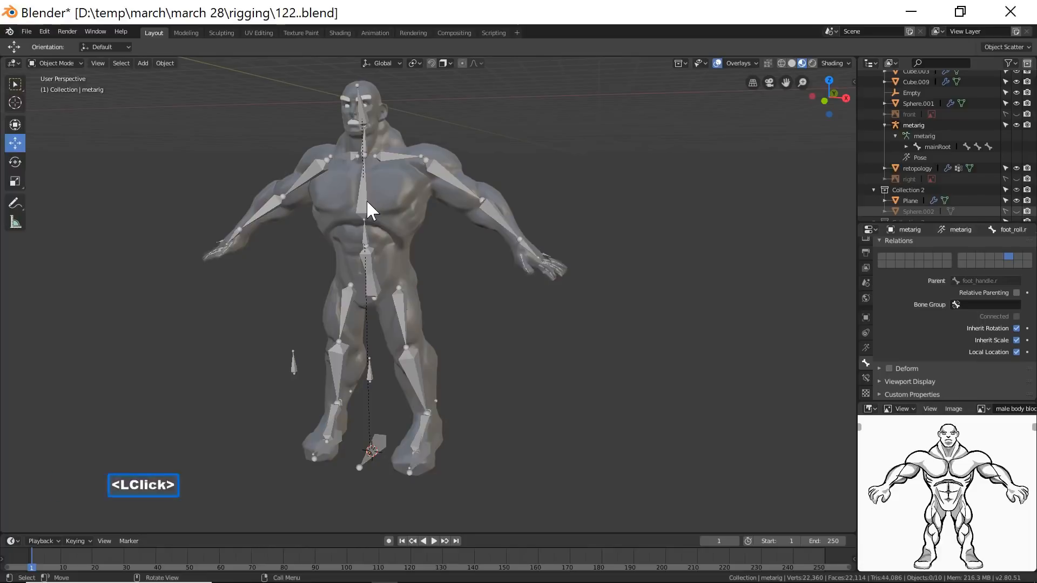
click(79, 62)
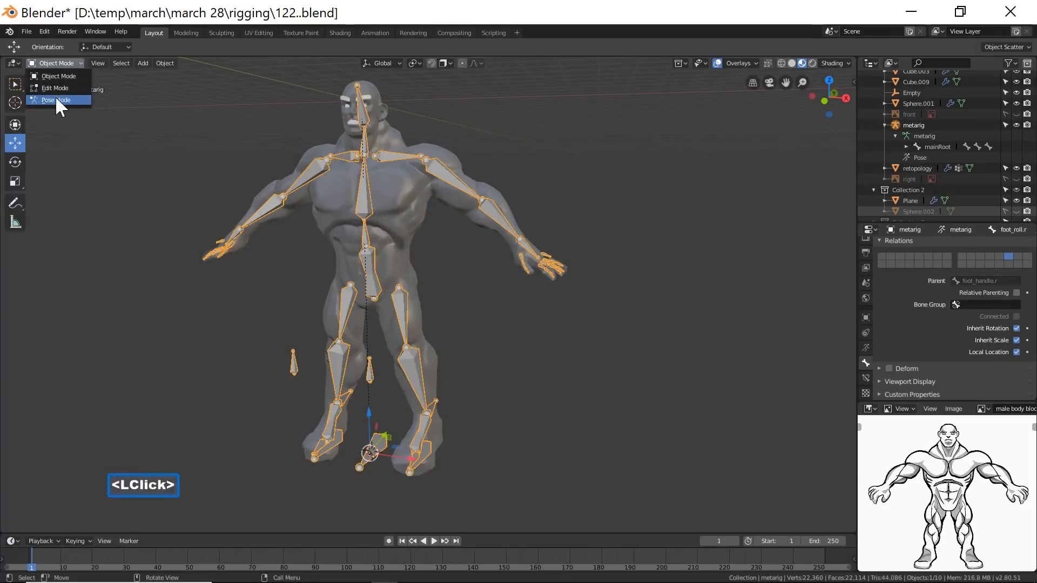
click(40, 99)
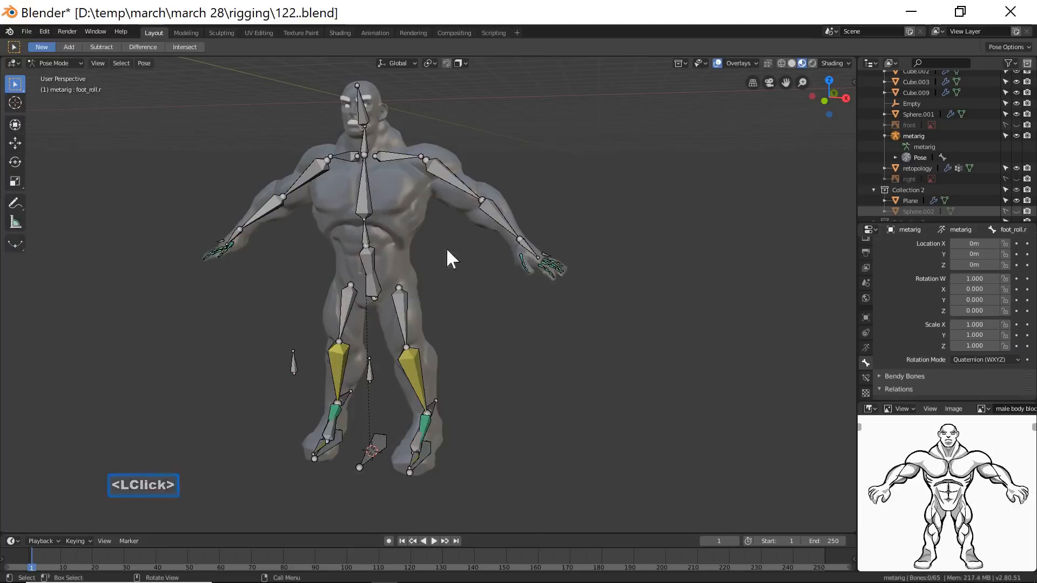
Test the leg deformation by moving foot_handle.l and foot_handle.r, cancelling each move.
click(427, 451)
middle_drag(517, 458, 491, 448)
key(g)
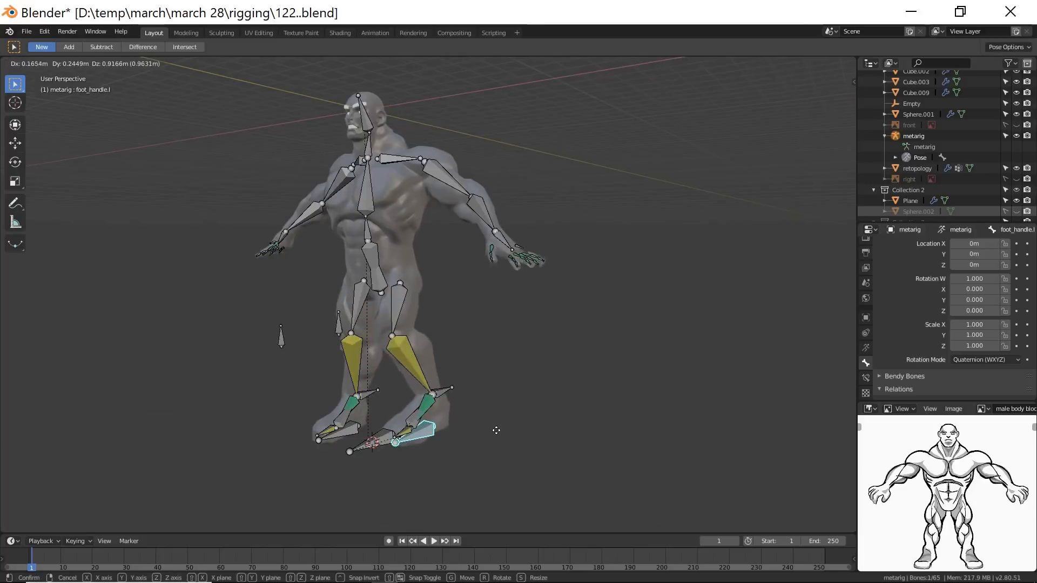
right_click(420, 434)
click(348, 430)
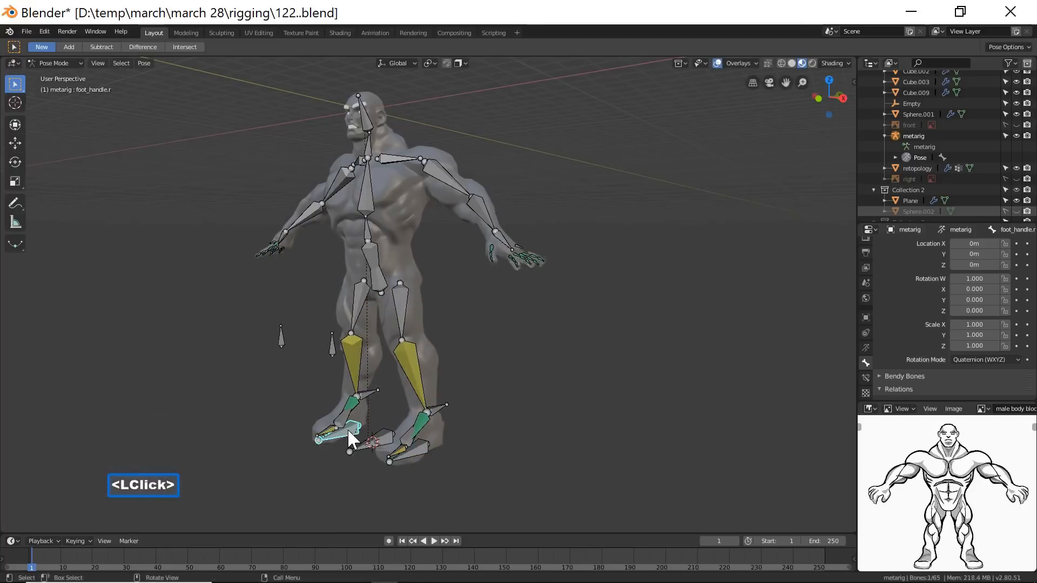
key(g)
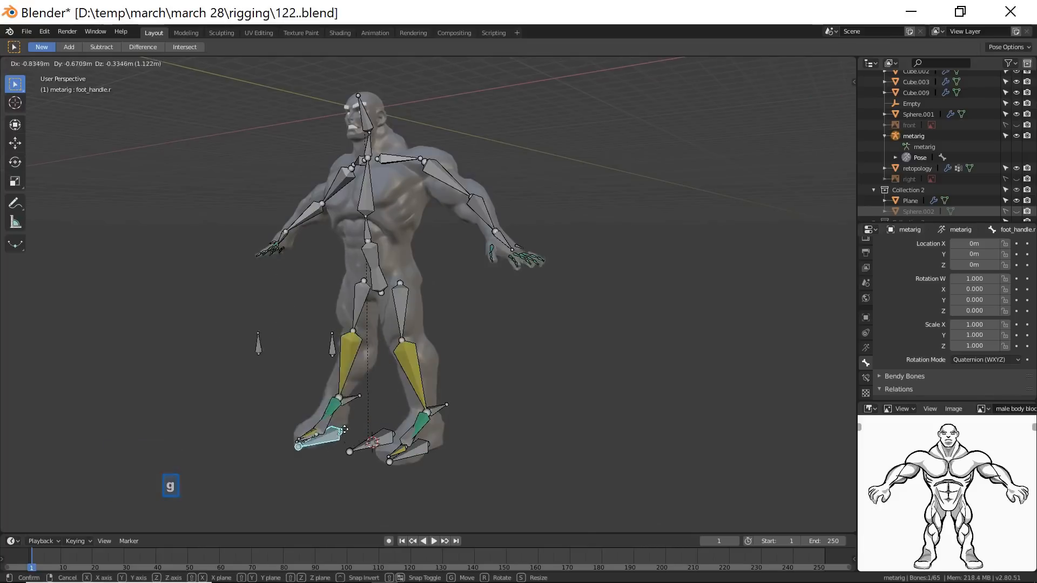
right_click(363, 427)
Test the hip deformation by rotating the root_handle bone around the global Y axis, and cancel the rotation.
middle_drag(364, 426, 424, 418)
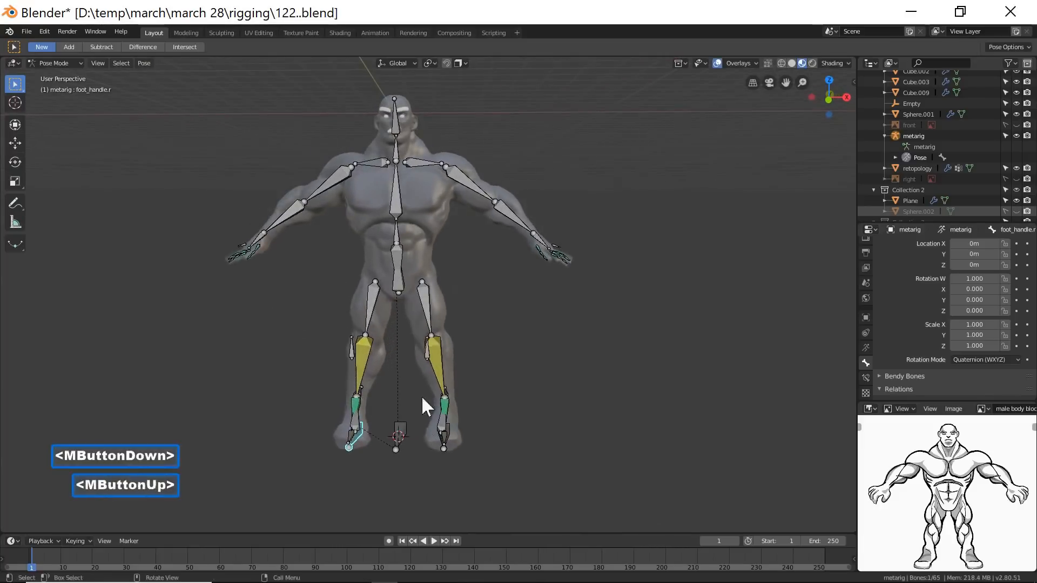
click(401, 255)
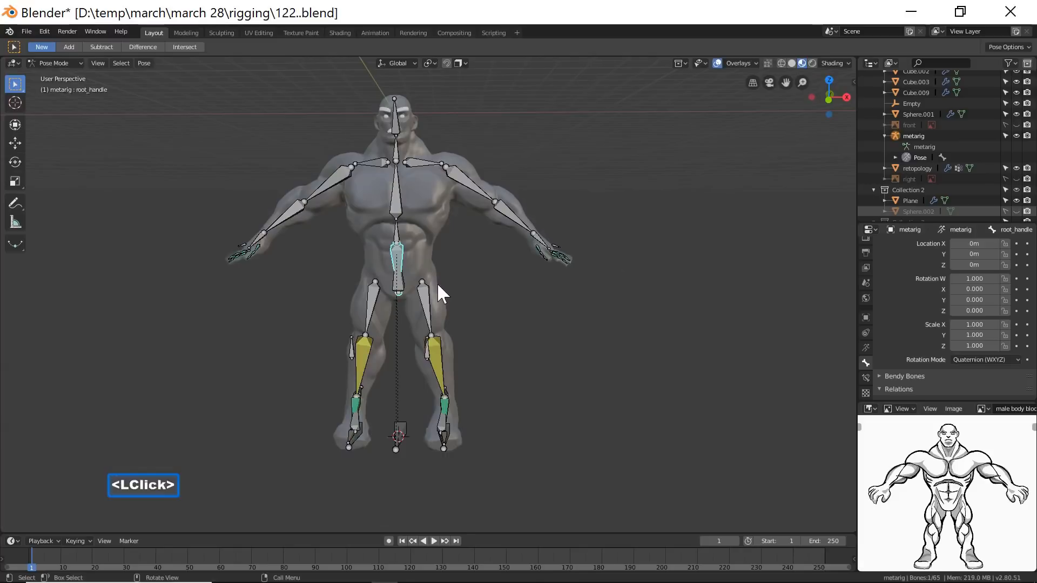
key(r)
key(y)
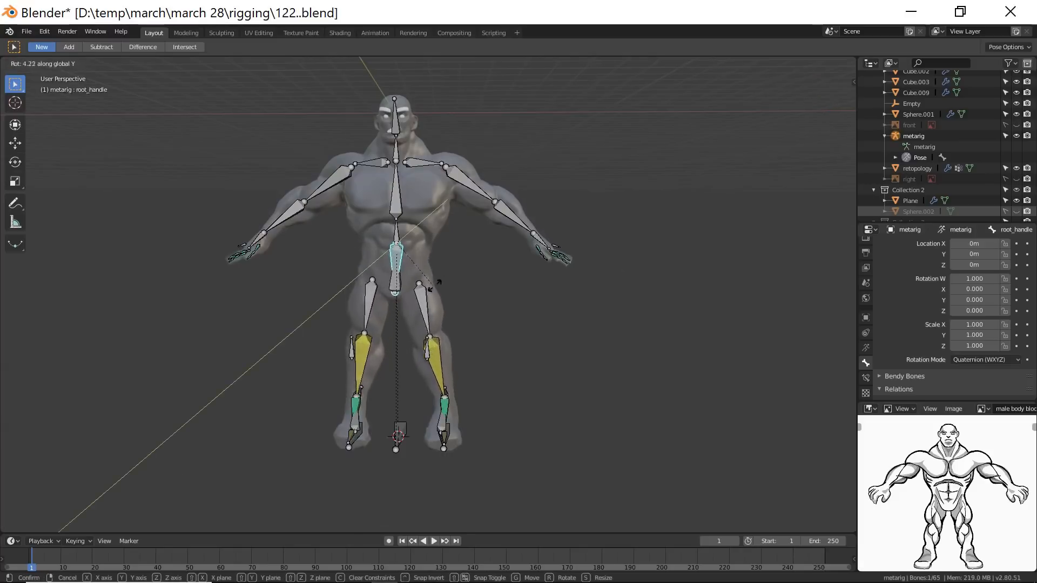
right_click(442, 280)
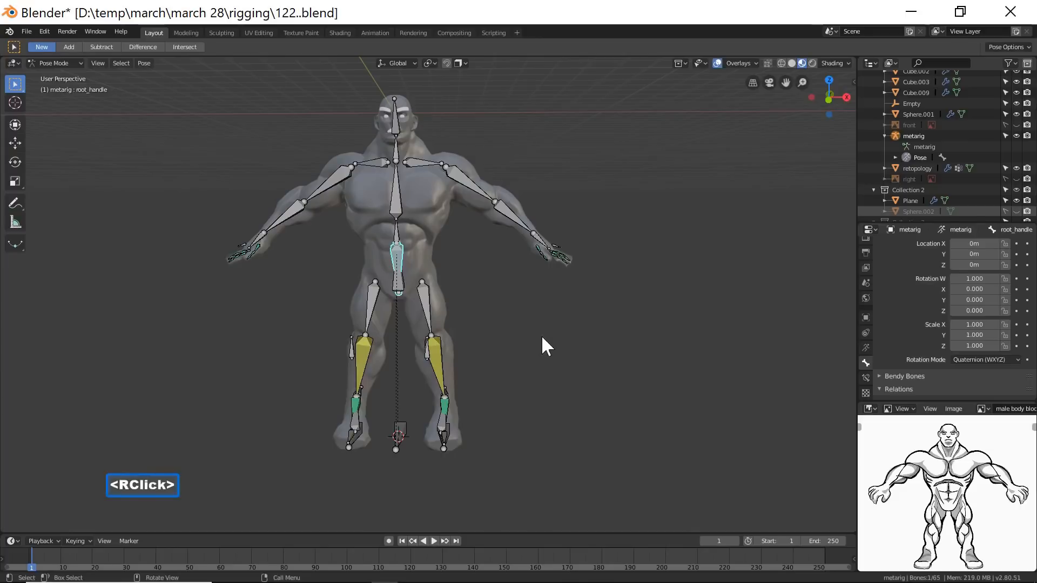
Test curling the fingers by rotating main_finger_ctrl.l around the global Y axis, and cancel the rotation.
middle_drag(601, 331, 645, 324)
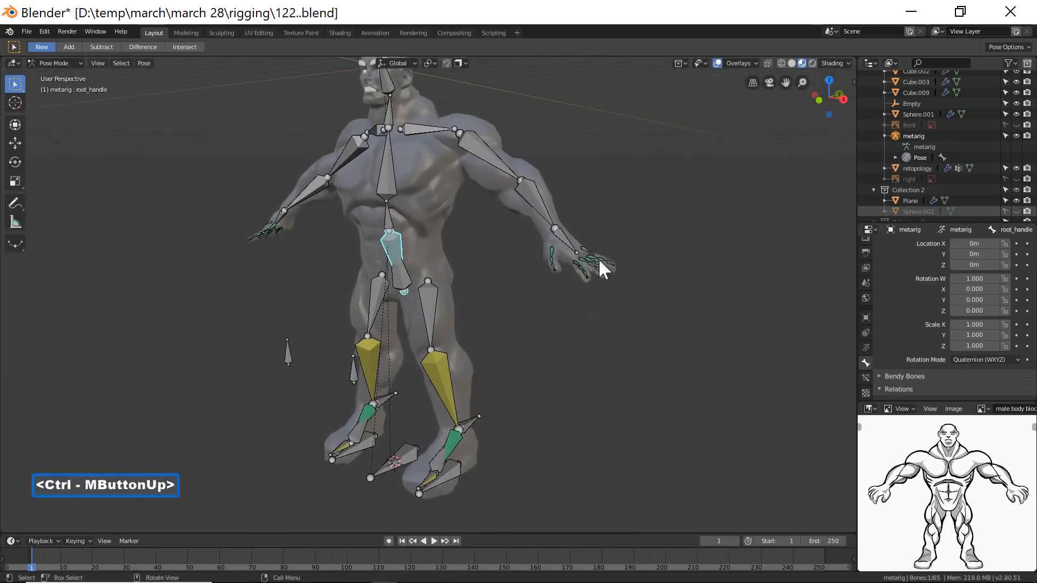
click(587, 248)
key(r)
key(y)
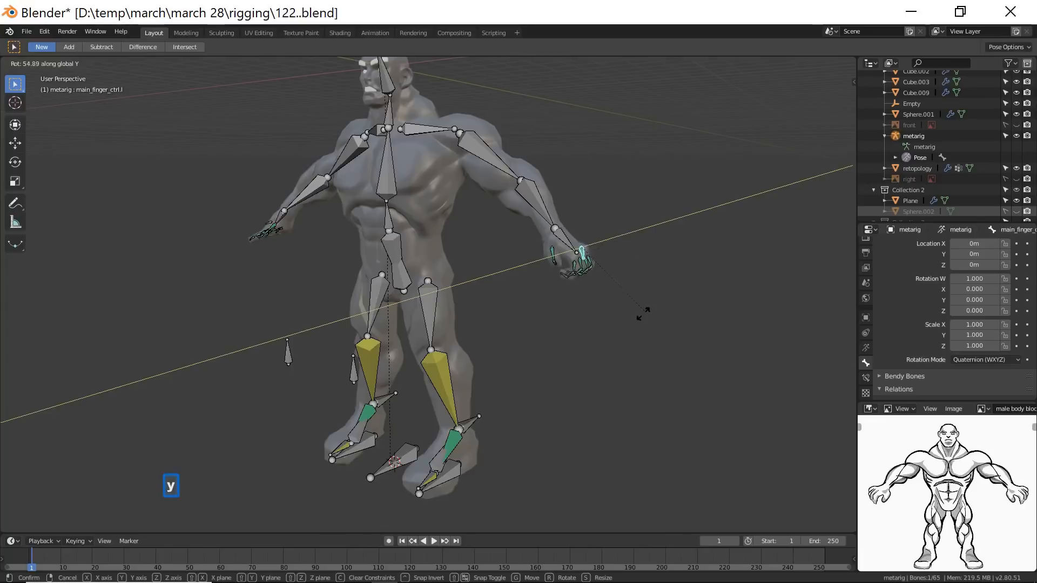
right_click(656, 287)
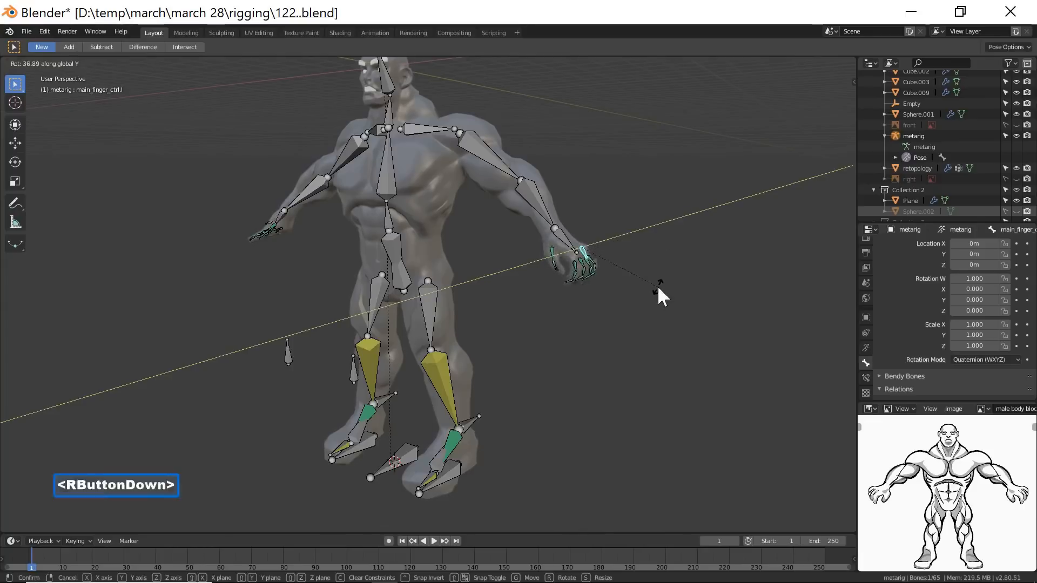
Test the wrist deformation by rotating the hand.L bone freely in trackball mode, and cancel the rotation.
click(568, 249)
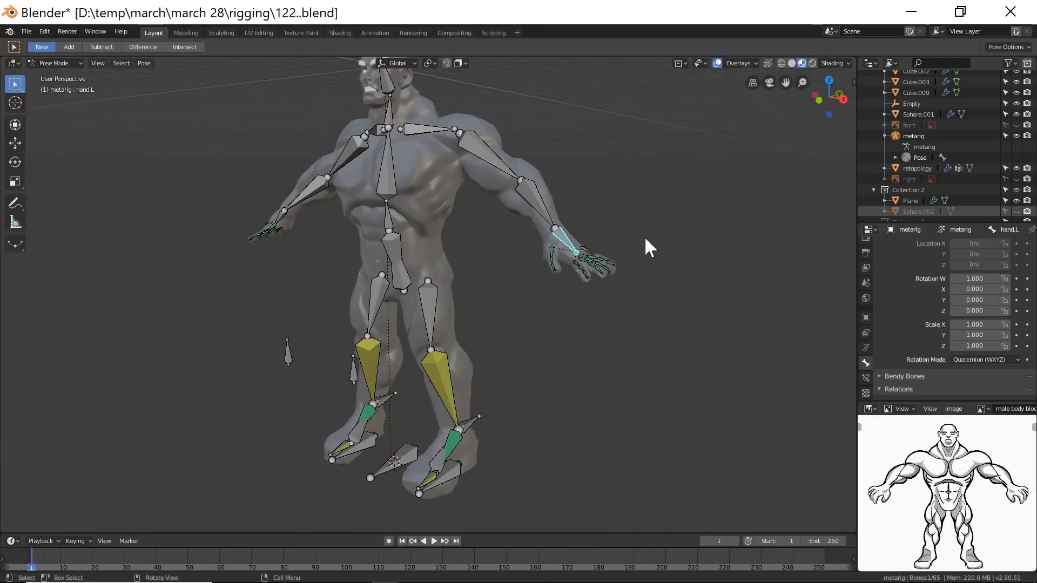
key(r)
key(r)
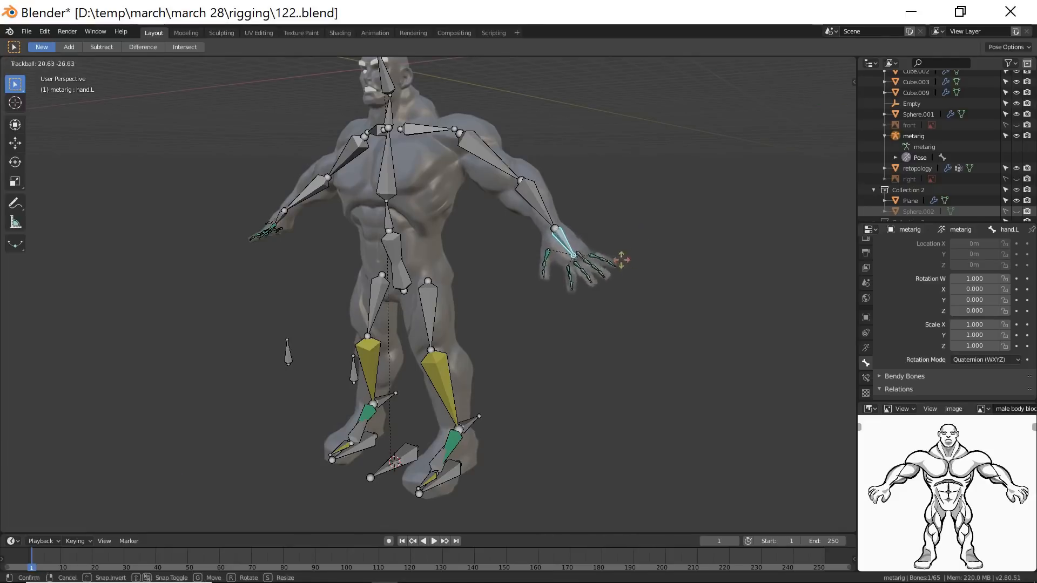
right_click(632, 274)
Test the torso deformation by rotating the spine.002 bone around the global X axis, and cancel the rotation.
click(389, 189)
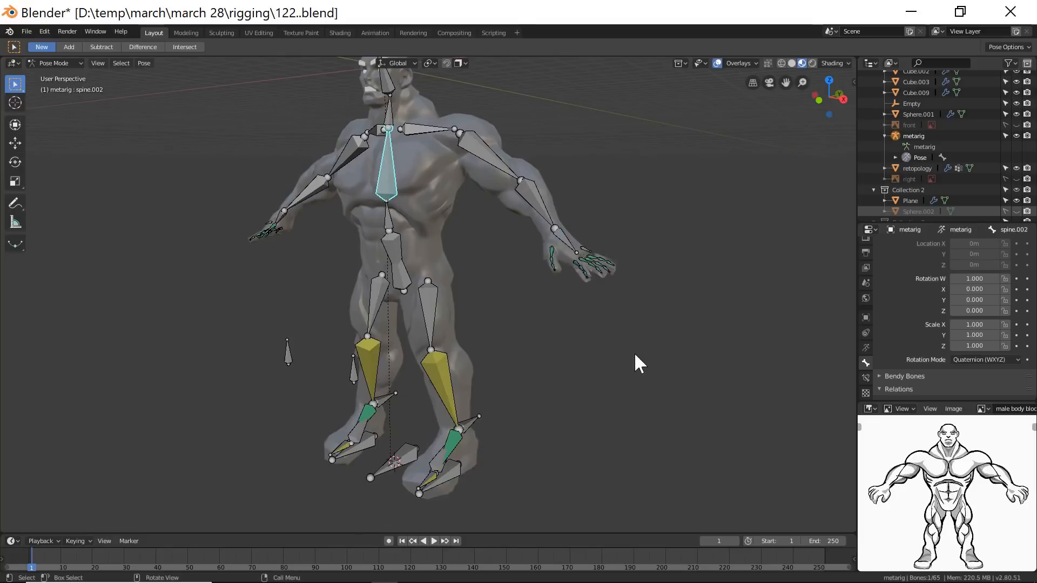
key(r)
key(x)
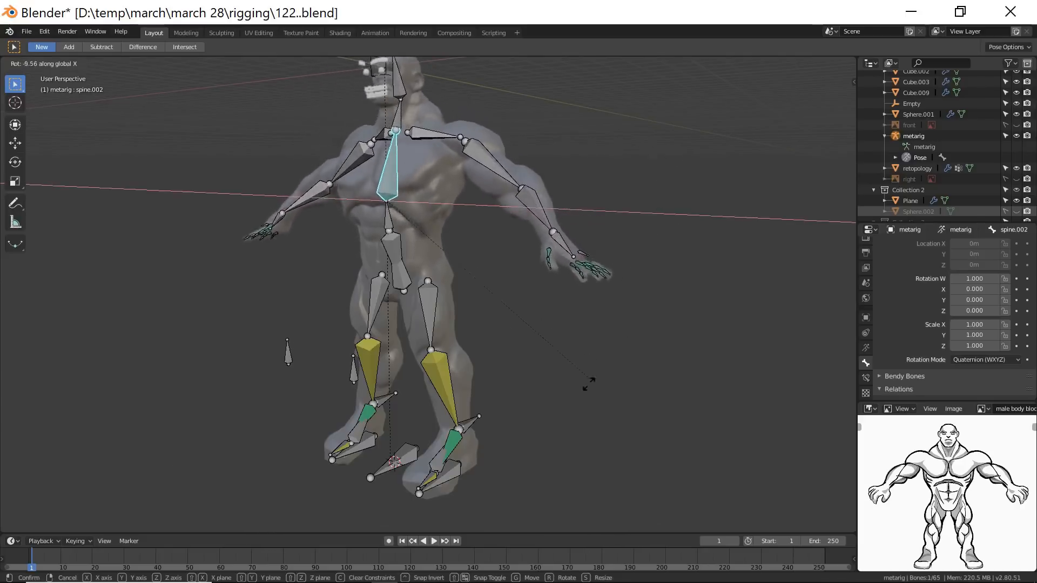
right_click(625, 372)
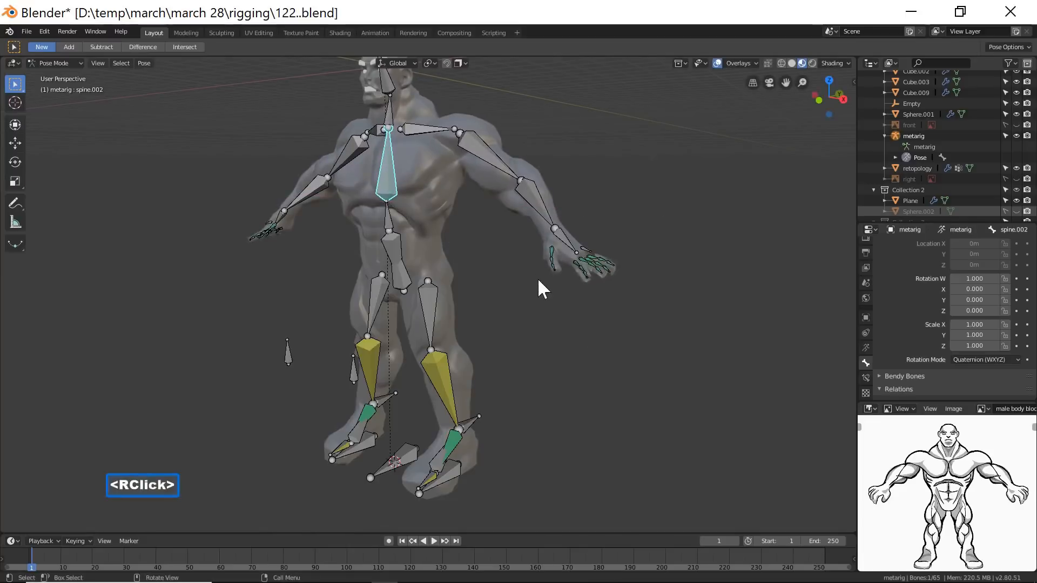
Save the file as 123..blend, deselect the bones and return the metarig armature to Object Mode.
shift+middle_drag(523, 263, 535, 302)
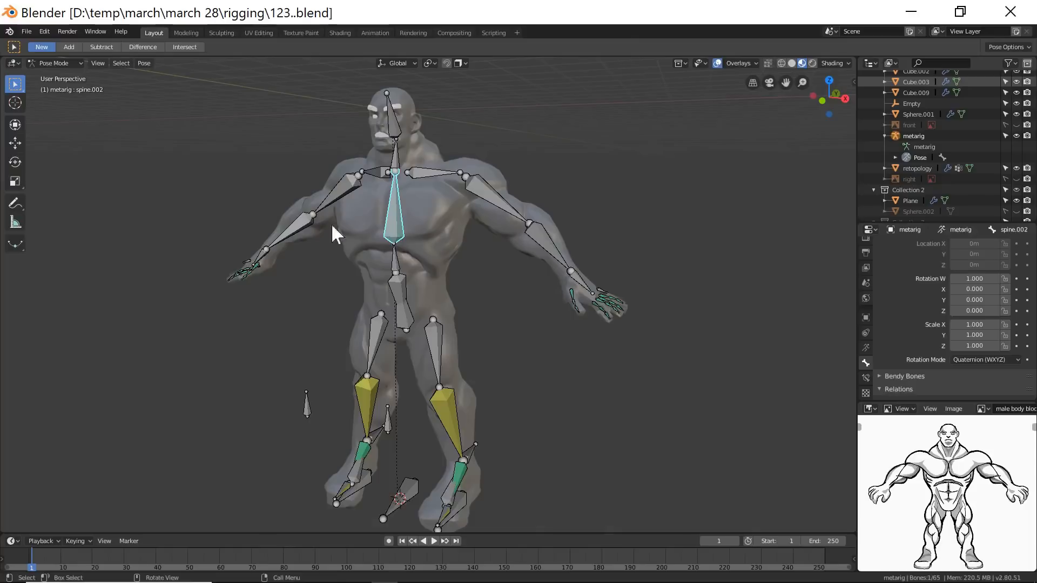
click(615, 444)
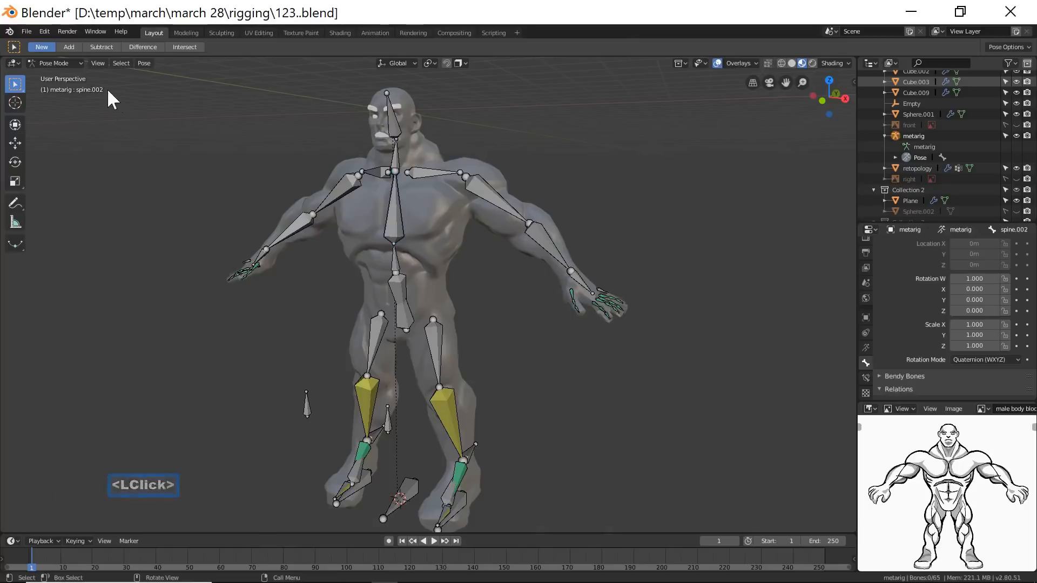
click(82, 62)
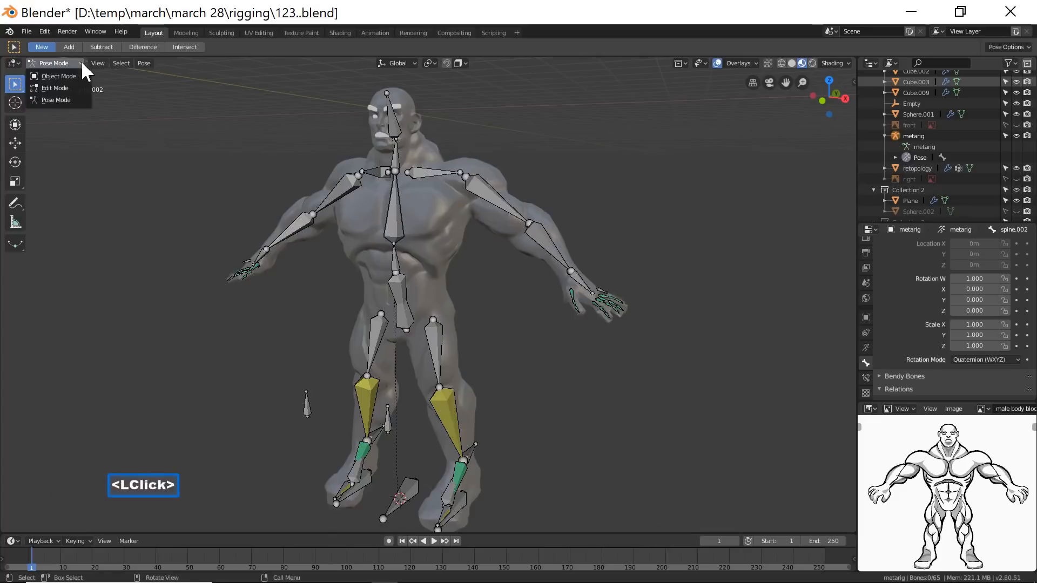
click(58, 76)
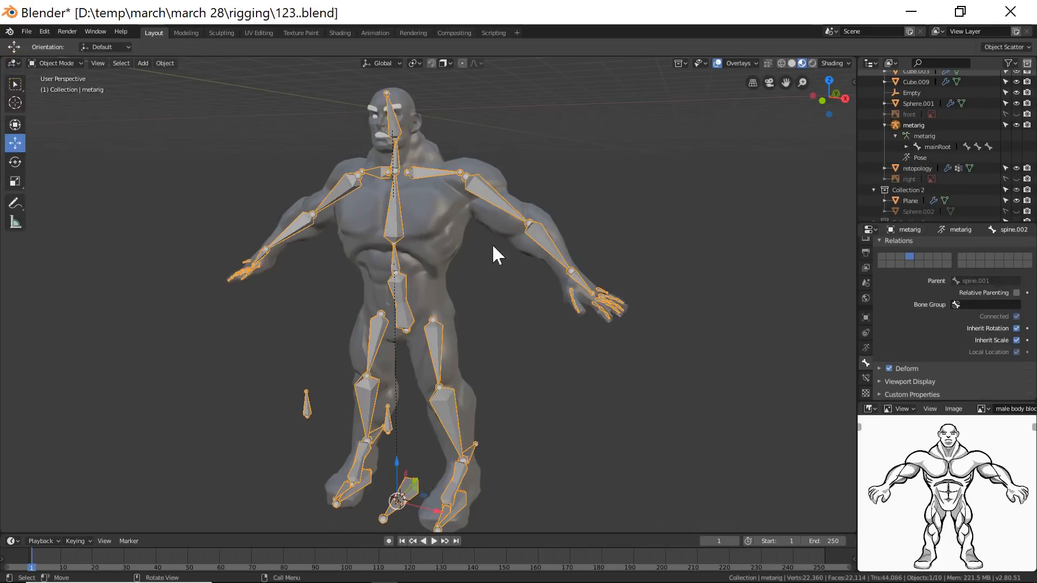
Select the eyebrows, eyes, upper teeth and lower teeth, and add the metarig armature as the active object.
scroll(493, 246, up, 4)
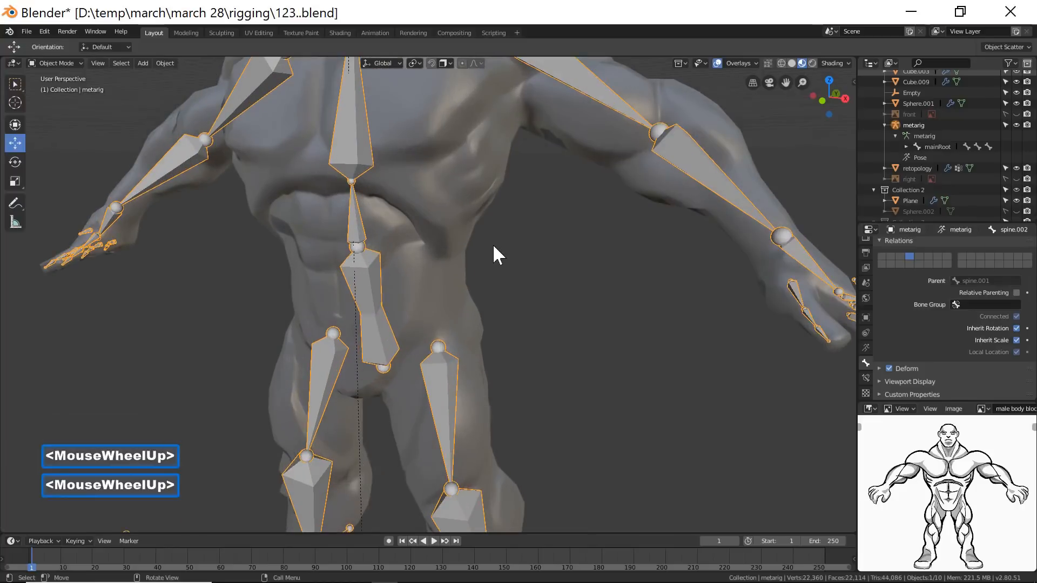
shift+middle_drag(504, 174, 484, 432)
scroll(465, 352, up, 2)
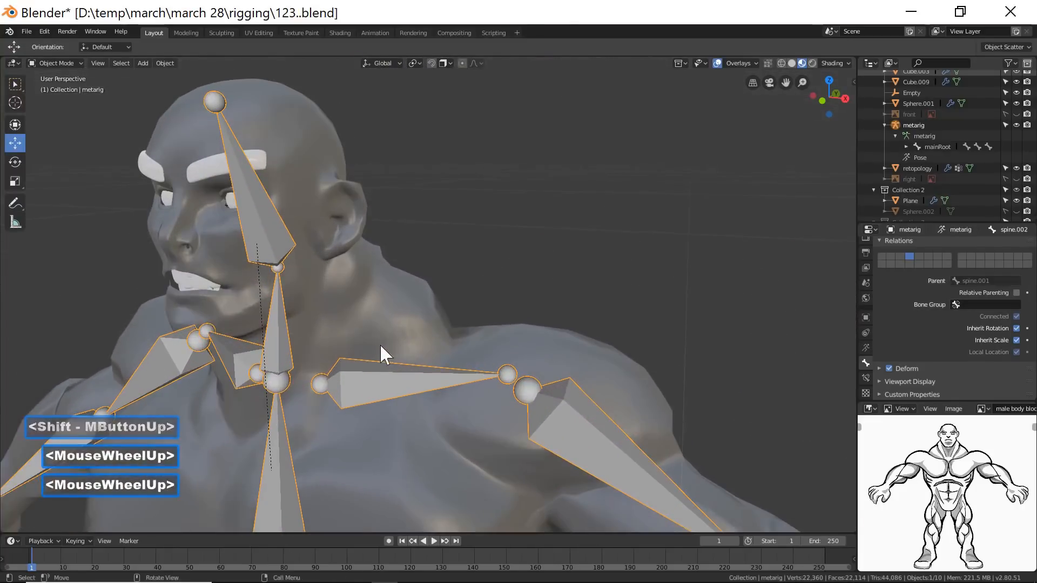
mouse_move(375, 320)
middle_down()
mouse_move(391, 318)
mouse_move(373, 322)
middle_up()
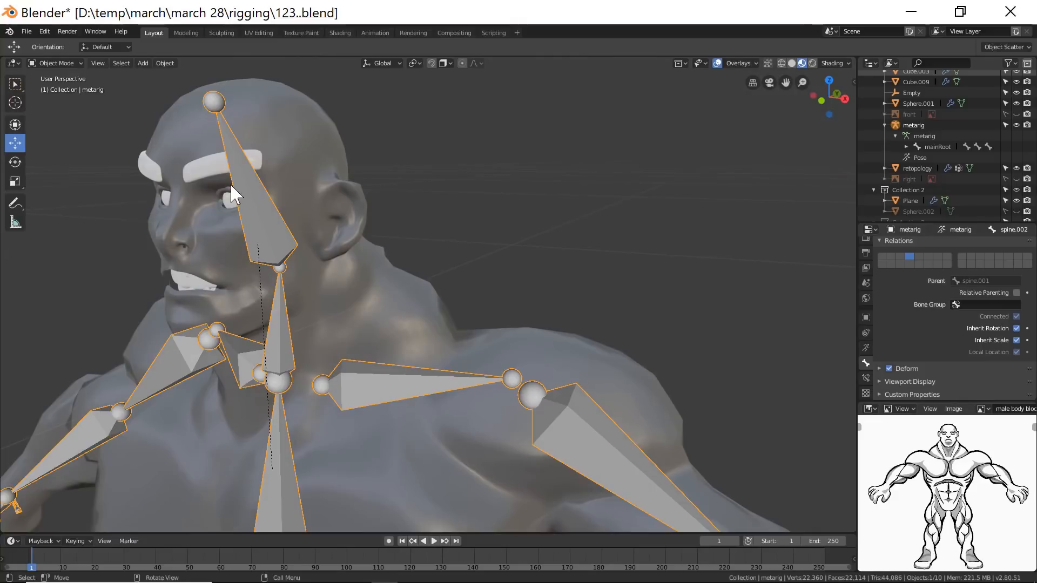
click(201, 171)
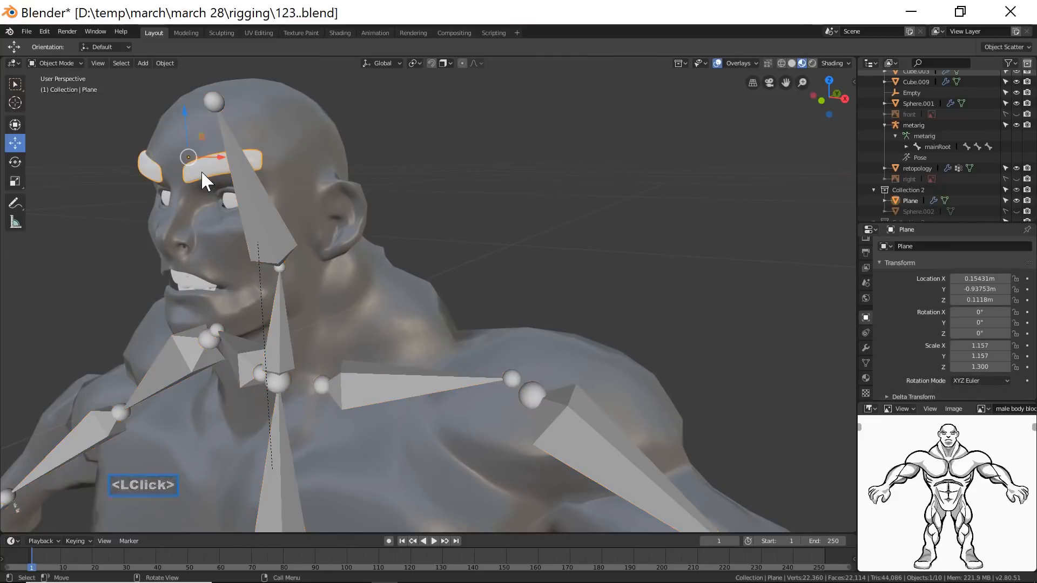
shift+click(228, 202)
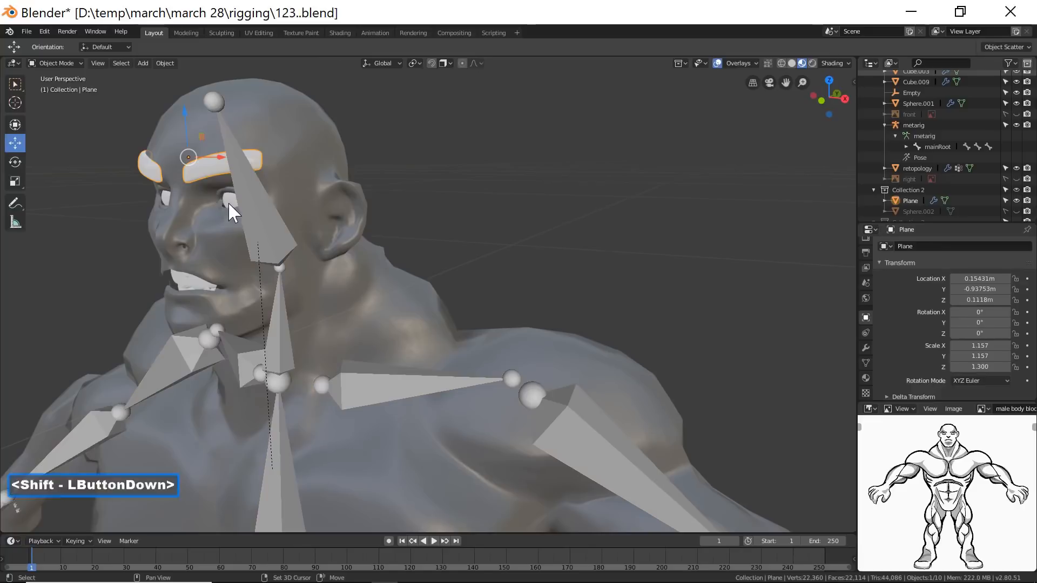
shift+click(188, 282)
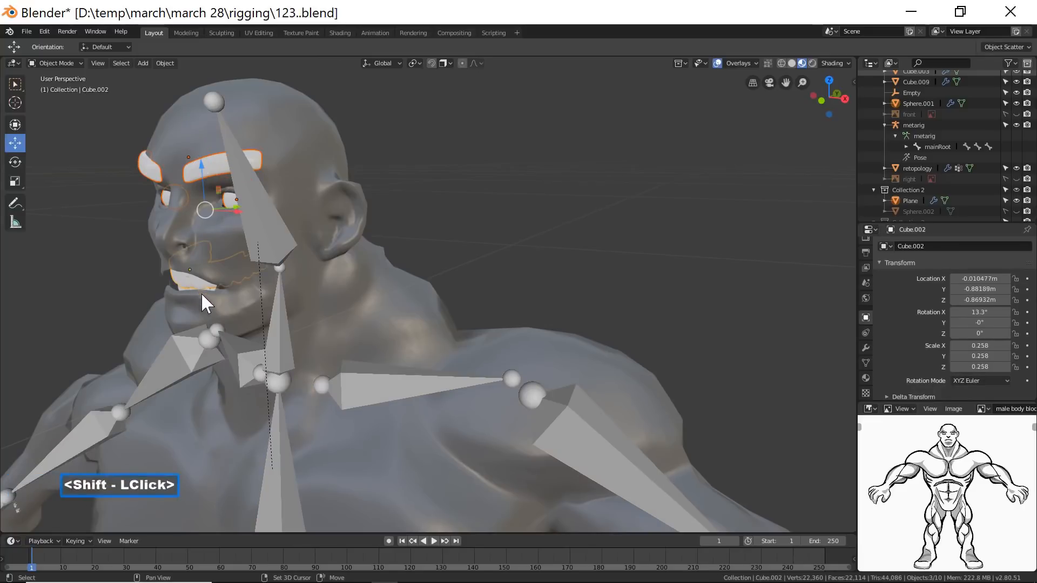
shift+middle_drag(274, 314, 374, 278)
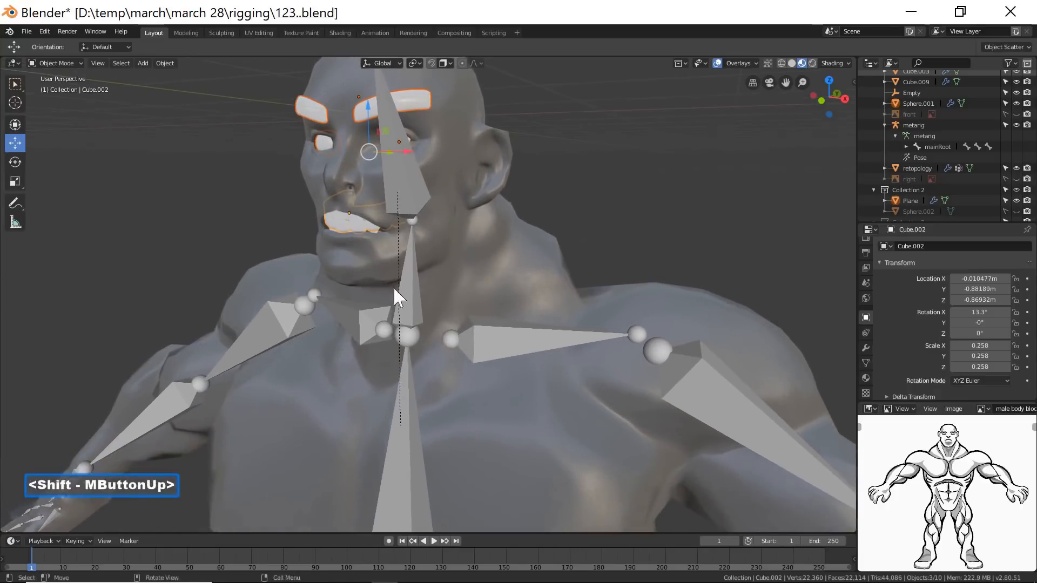
ctrl+middle_drag(444, 308, 419, 277)
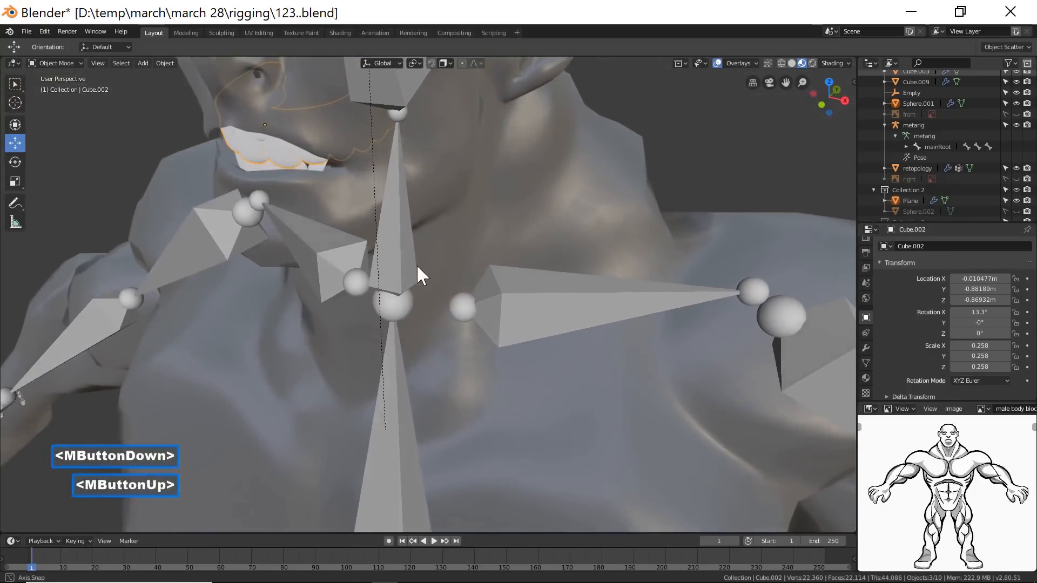
shift+click(319, 167)
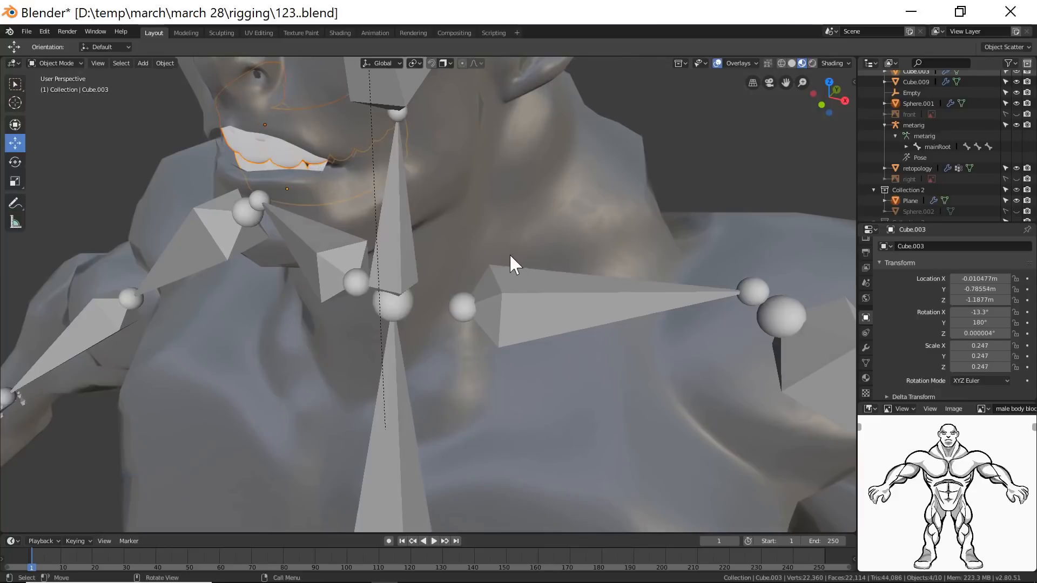
ctrl+middle_drag(491, 231, 451, 322)
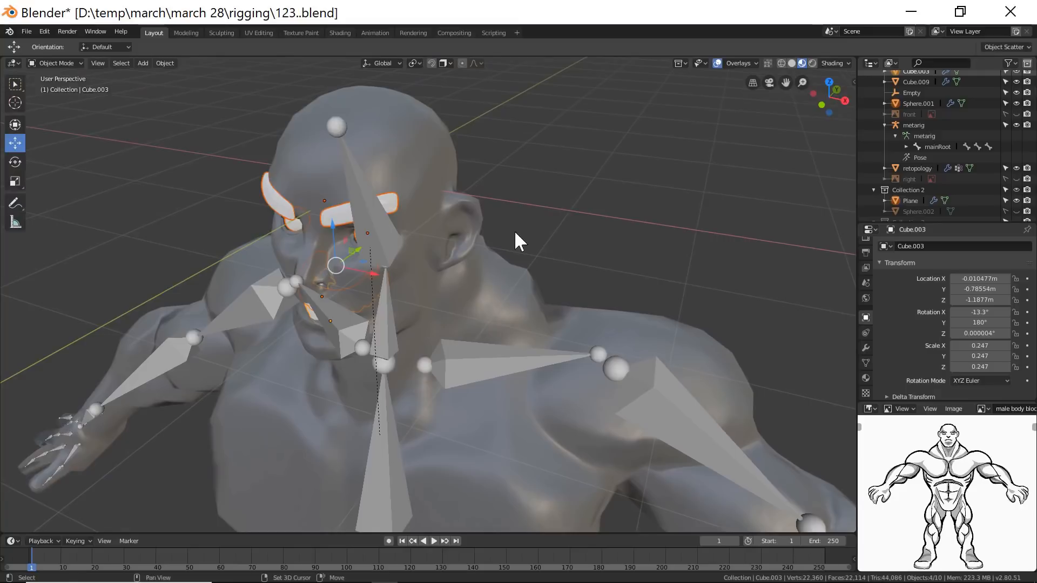
shift+click(365, 200)
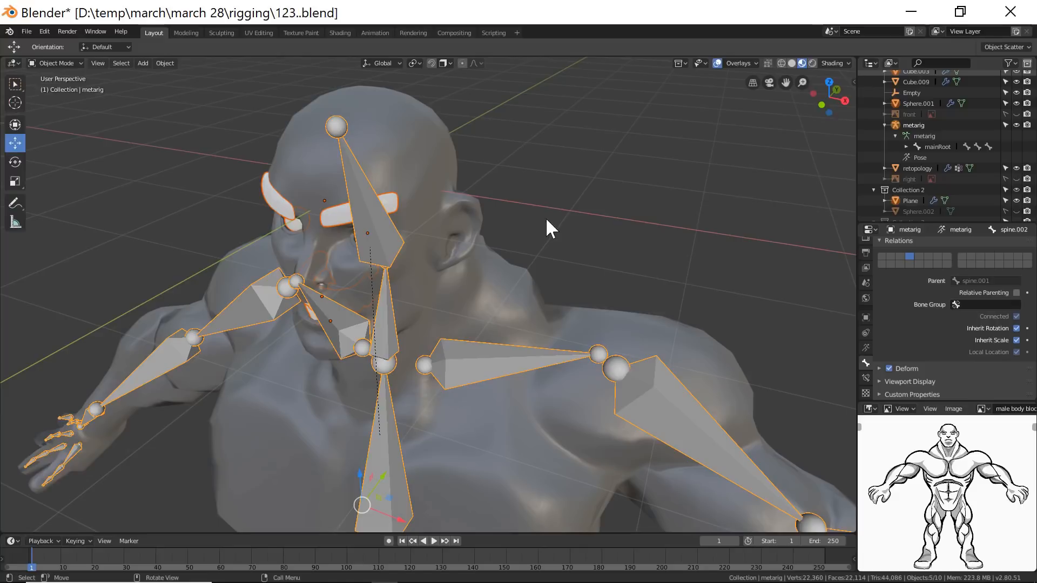
Switch the armature to Pose Mode and parent the selected face parts to the head bone spine.004 with the Bone option.
click(78, 63)
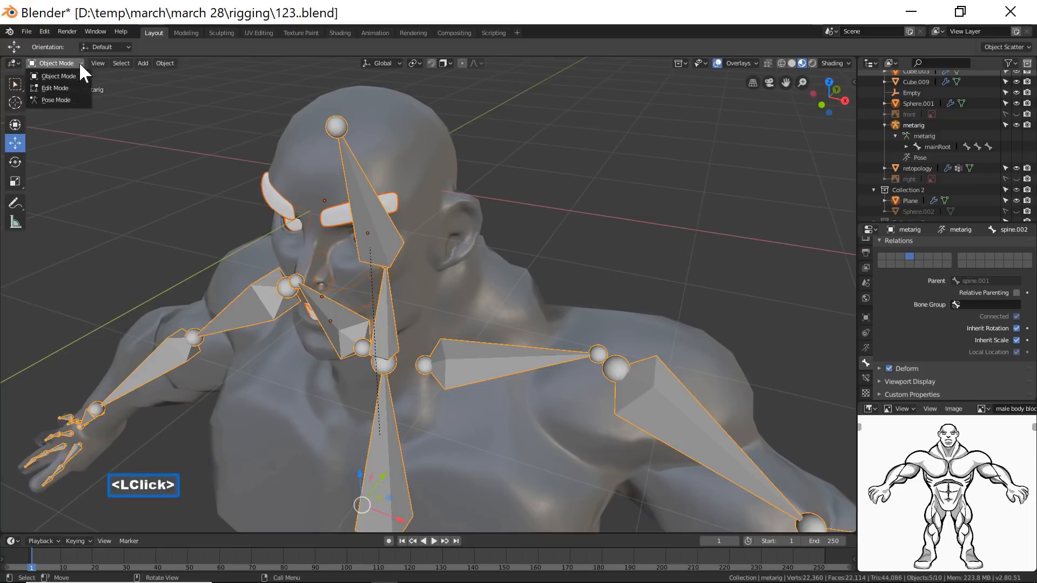
click(38, 98)
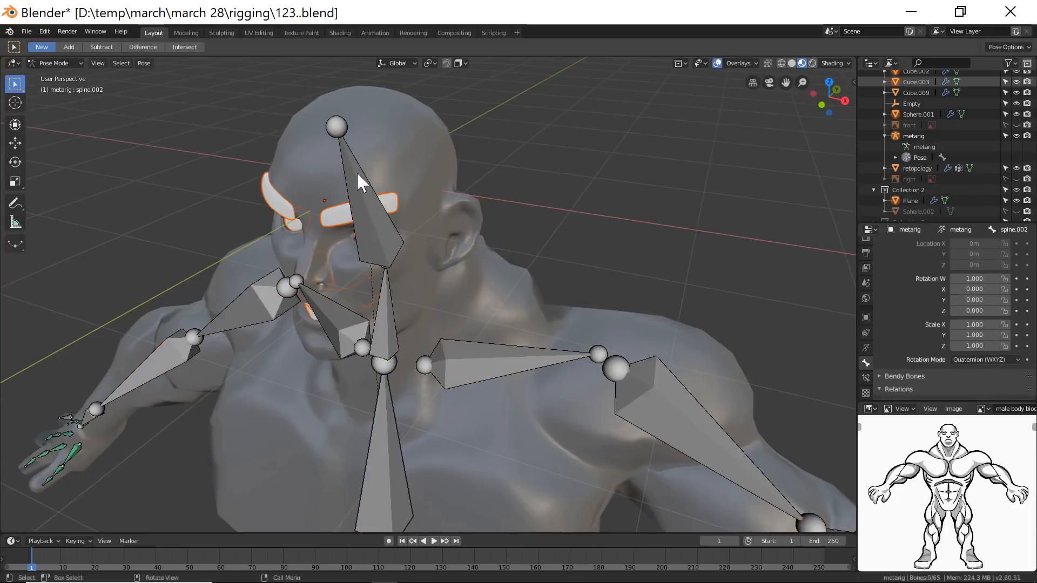
shift+click(360, 225)
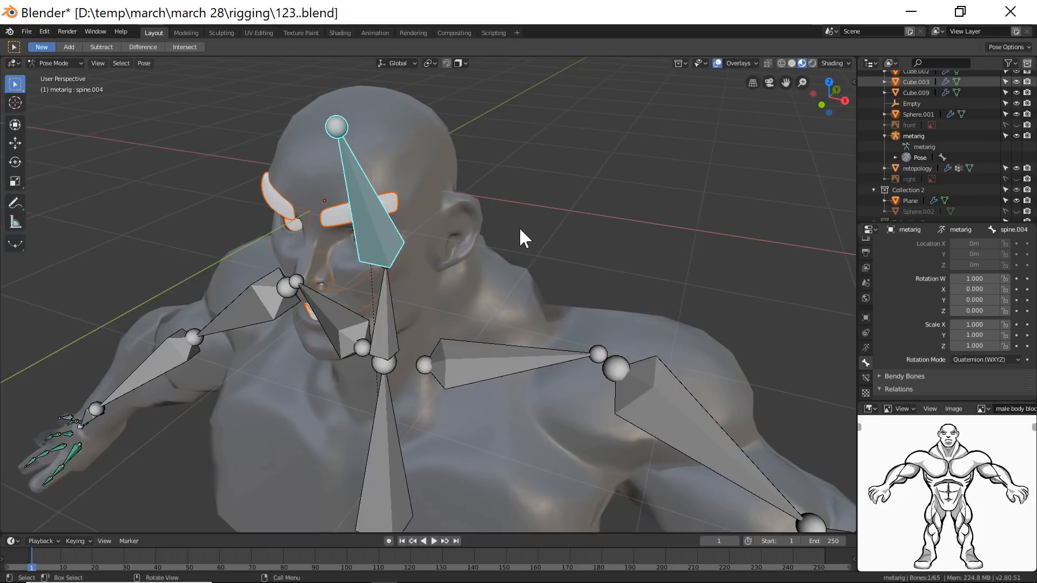
key(ctrl)
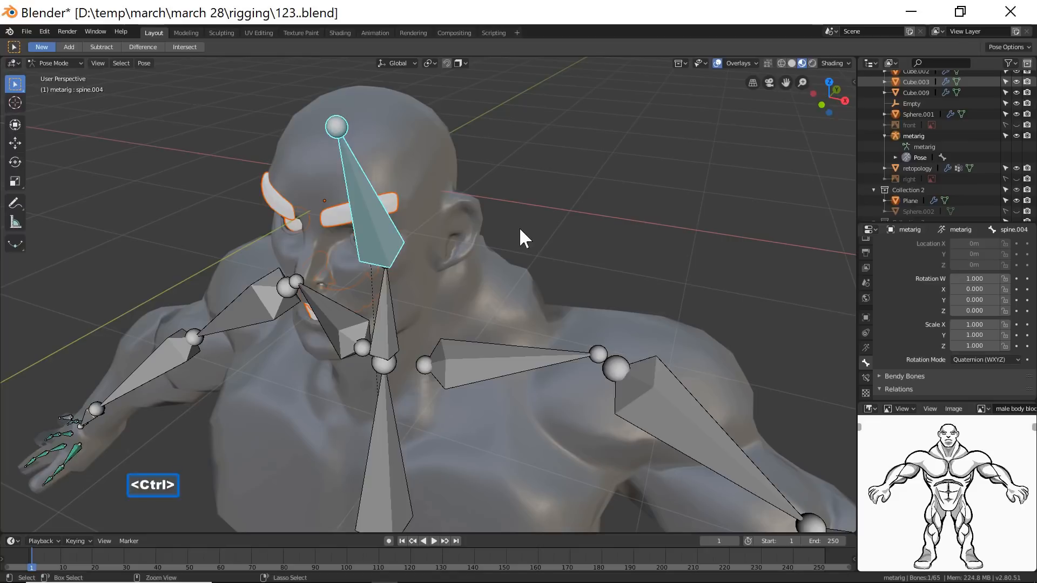
key(ctrl+p)
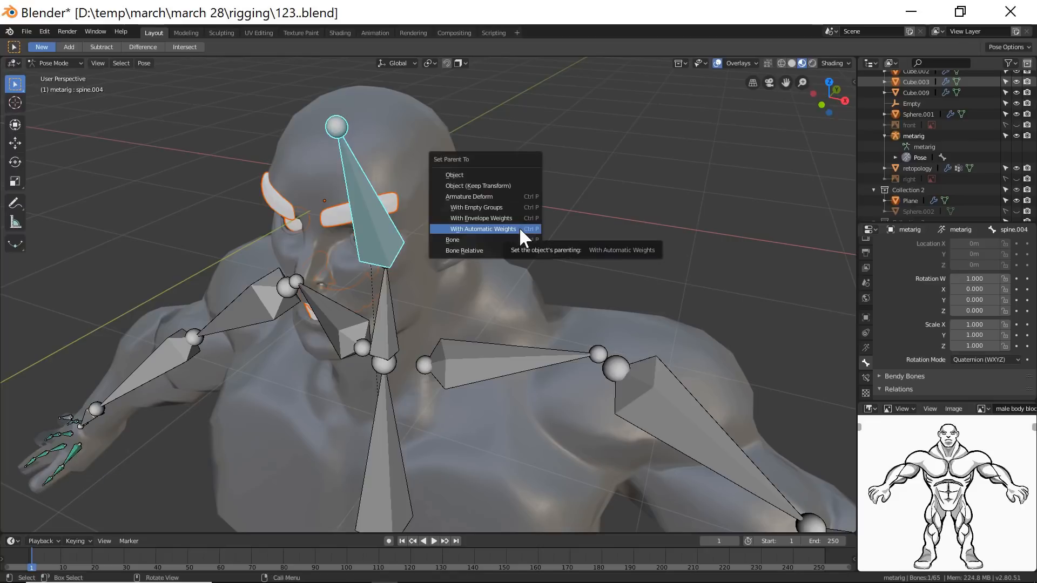
click(436, 239)
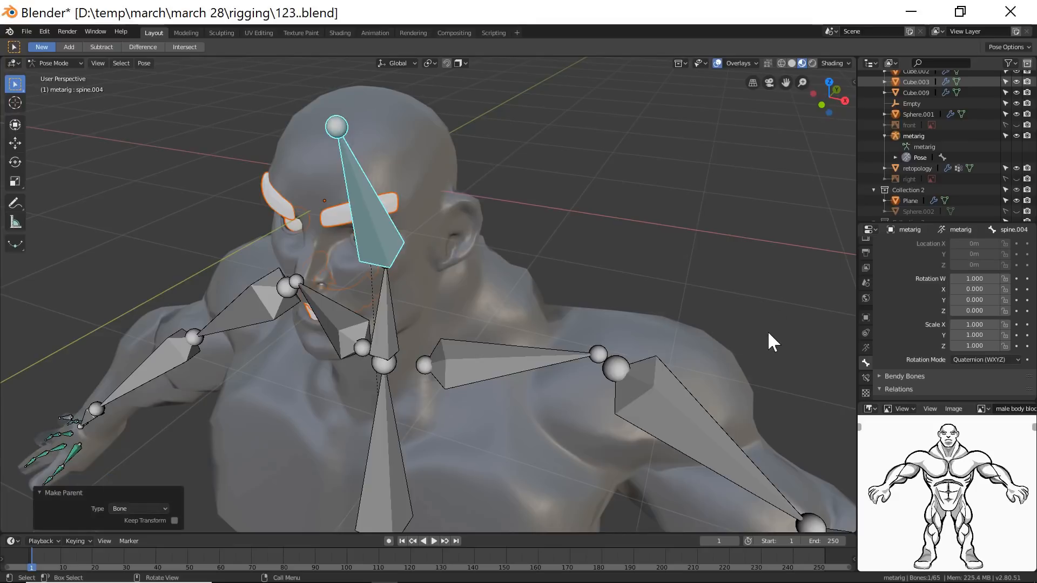
click(1005, 124)
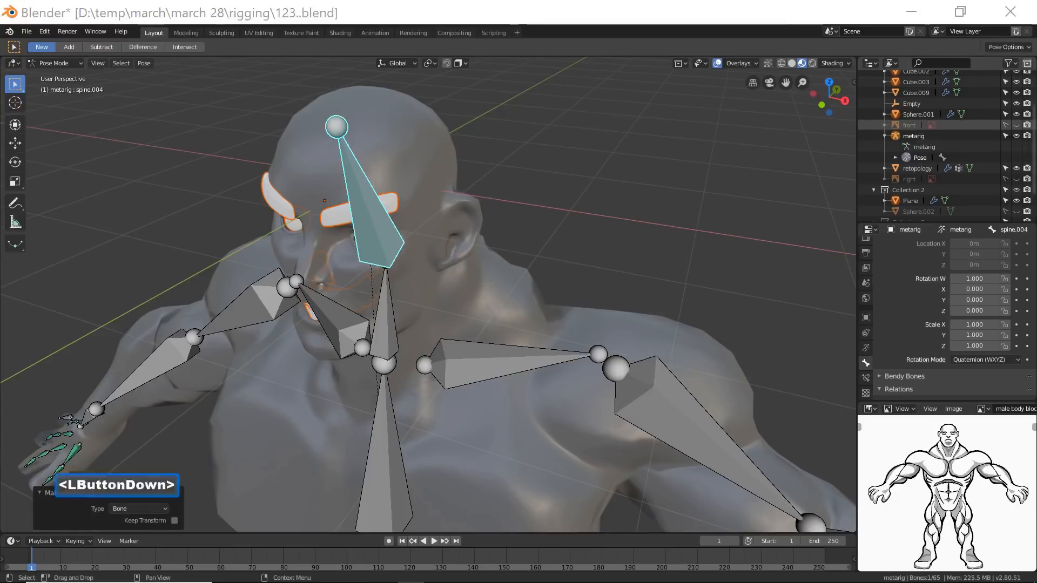
Deselect the head bone, return the metarig to Object Mode and clear the object selection.
click(595, 97)
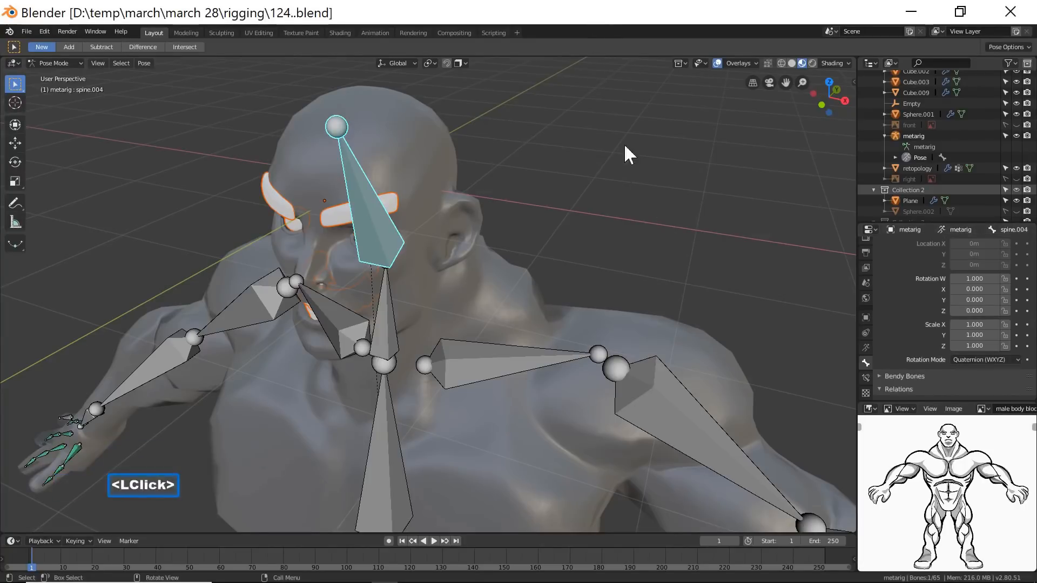
click(721, 310)
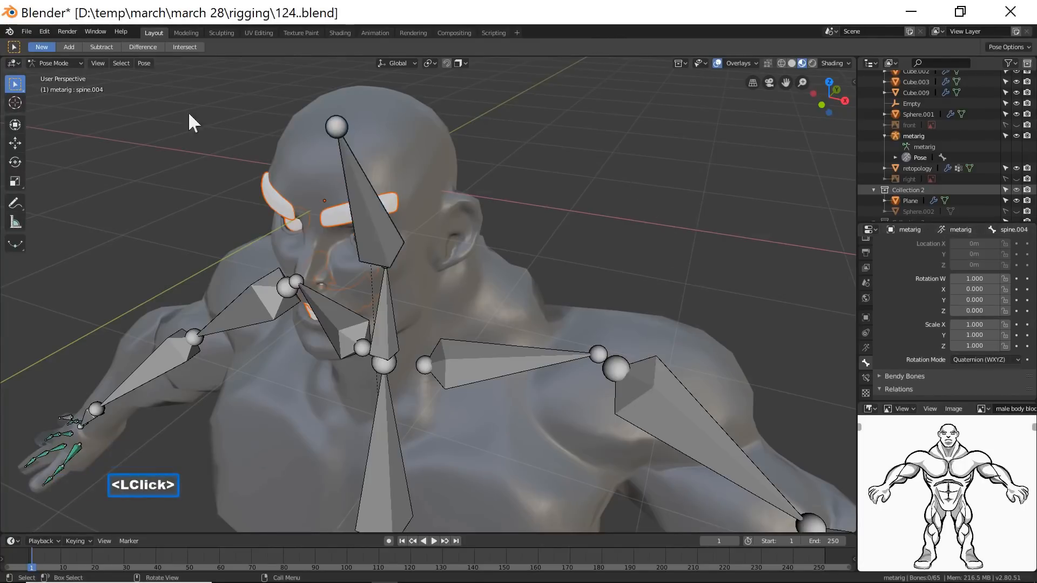
click(76, 64)
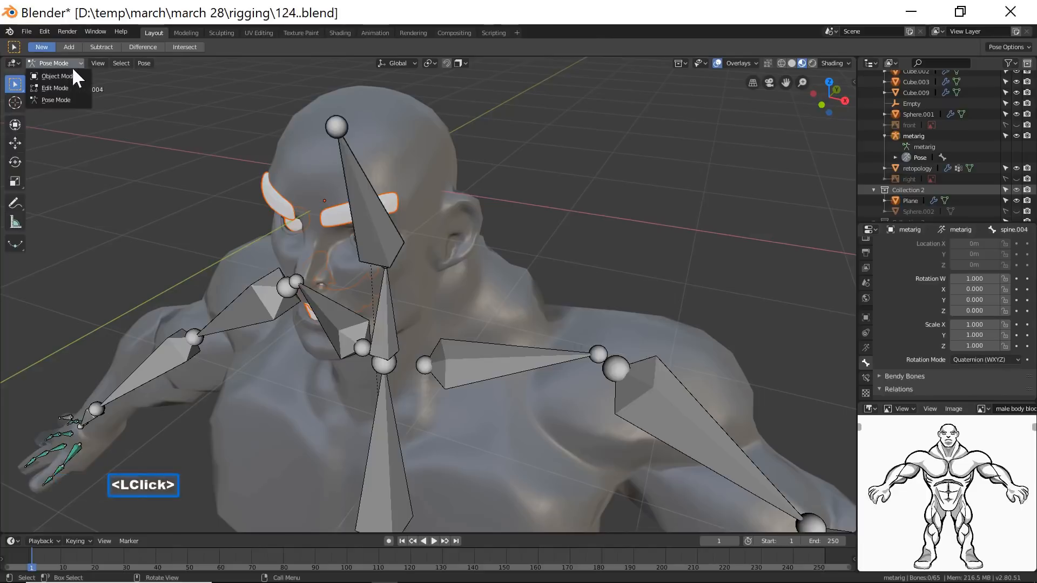
click(44, 75)
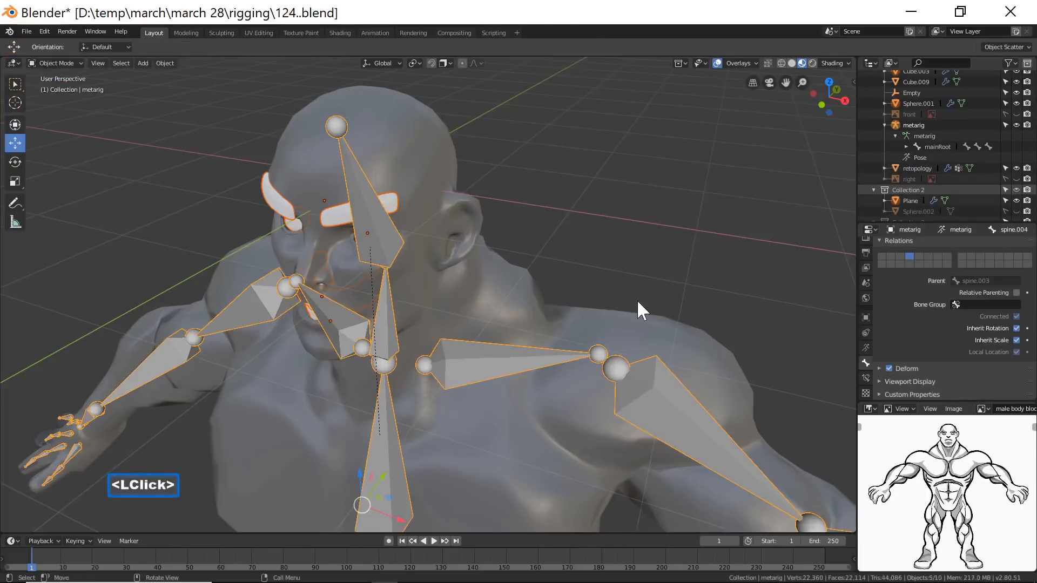
click(609, 292)
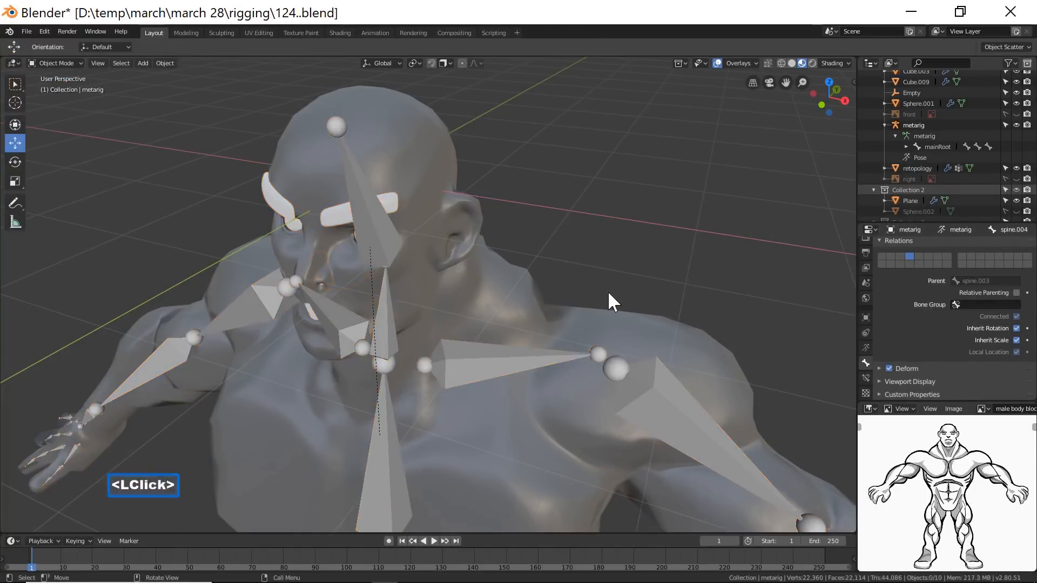
Select the metarig armature on the full character and switch it to Pose Mode.
ctrl+middle_drag(629, 250, 540, 305)
ctrl+middle_drag(540, 305, 531, 407)
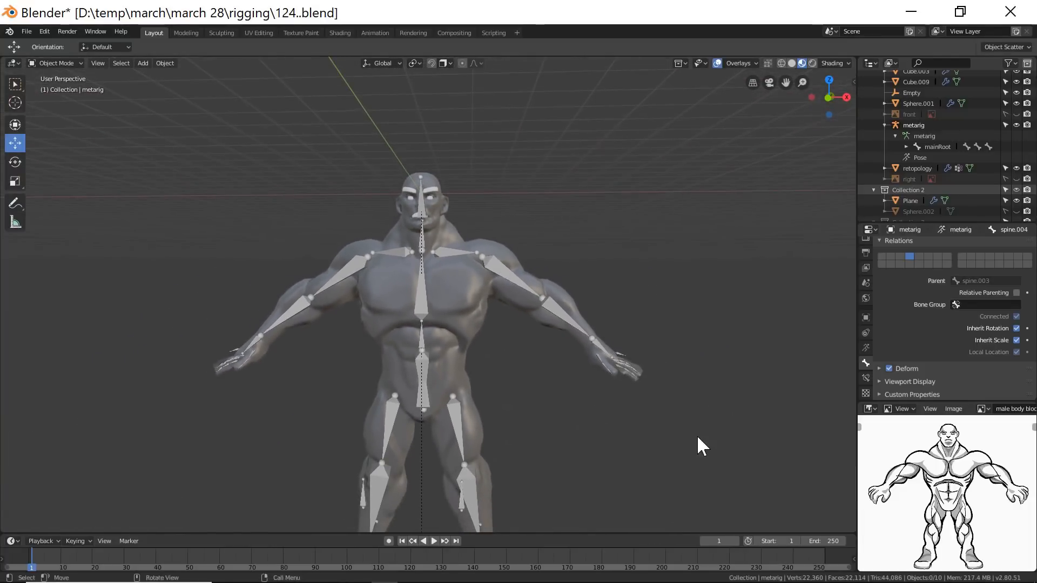
click(915, 92)
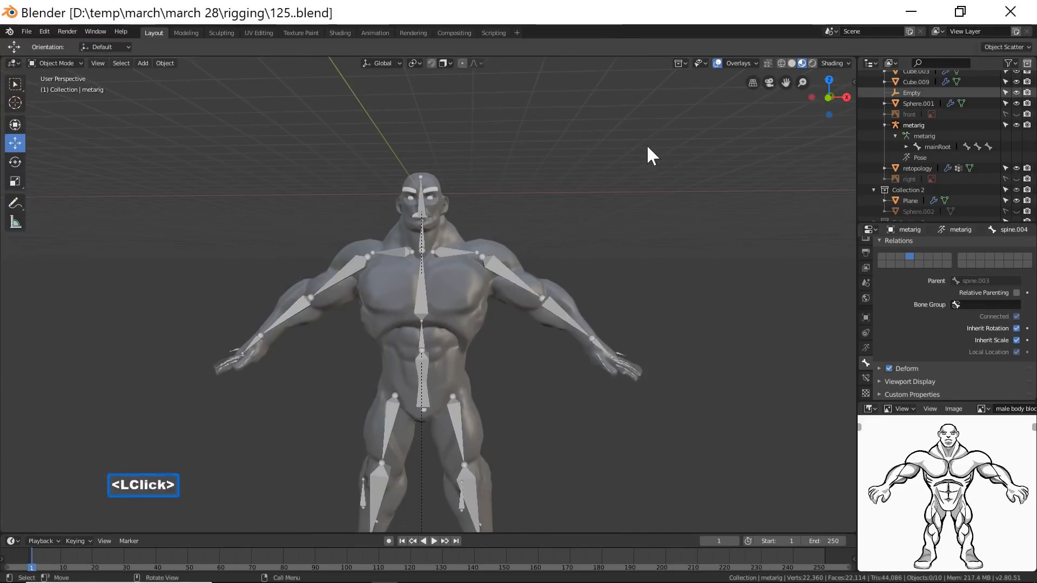
click(421, 300)
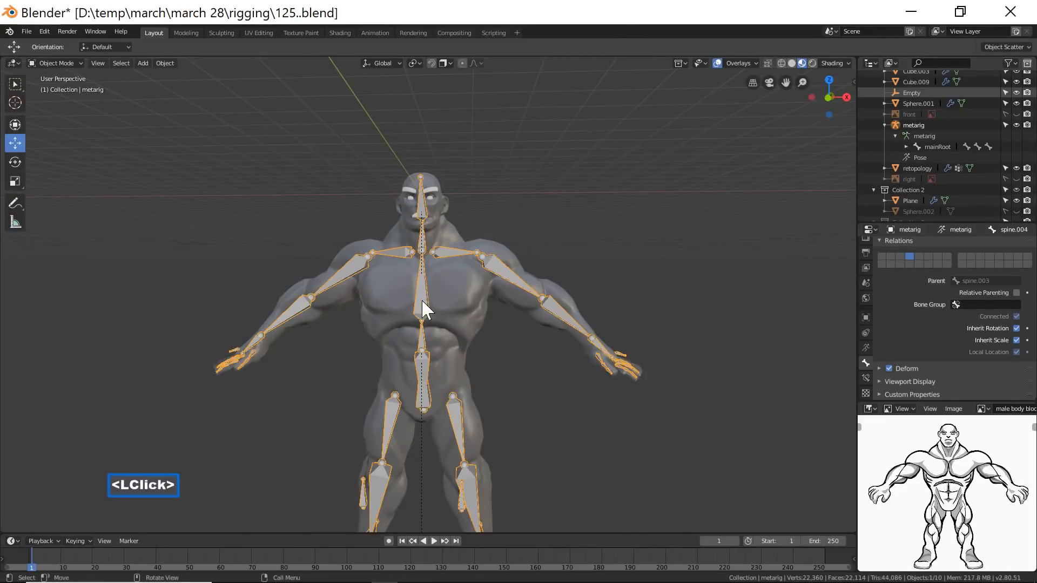
click(76, 63)
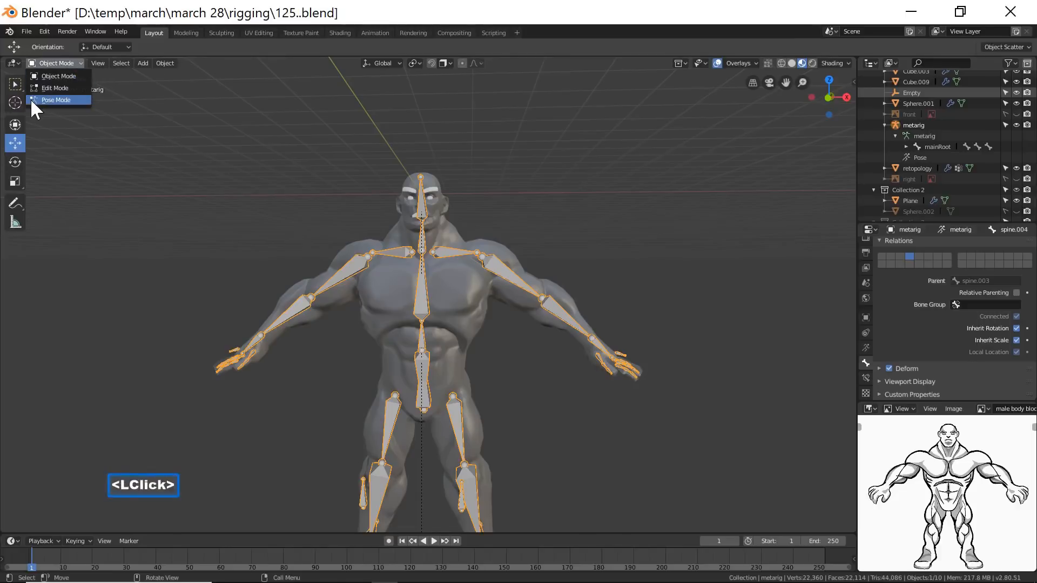
click(54, 100)
Try bending the chest bone spine.002 forward about the global X axis, cancel the rotation and deselect the bone.
click(423, 300)
middle_drag(481, 338, 624, 361)
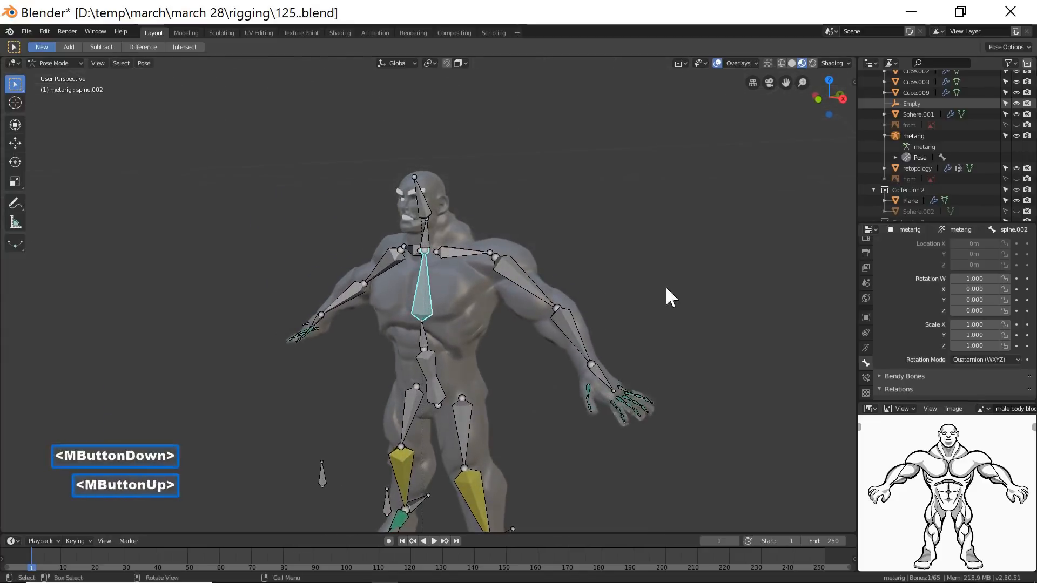
key(r)
key(x)
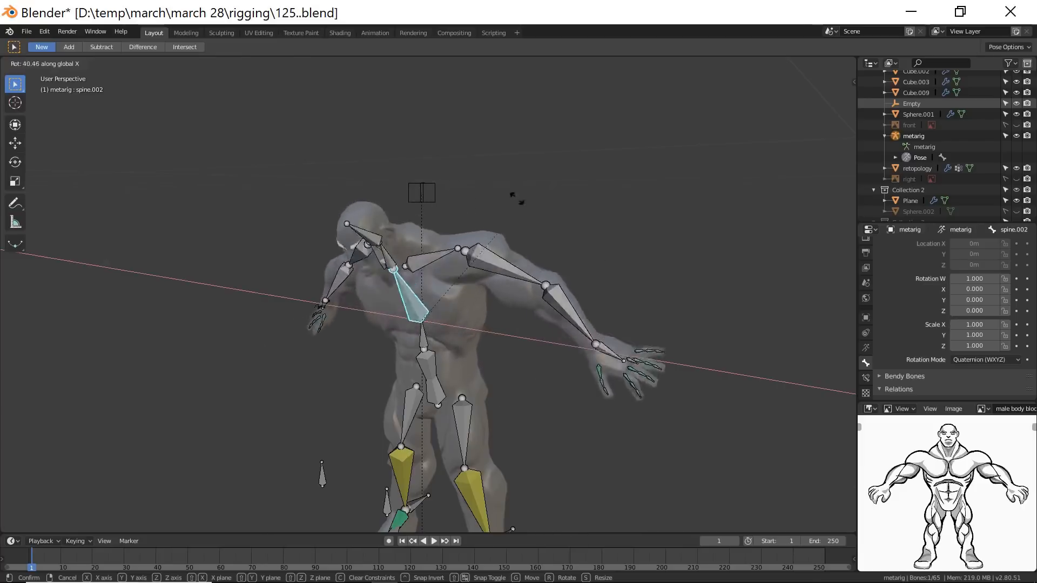
right_click(607, 278)
click(682, 299)
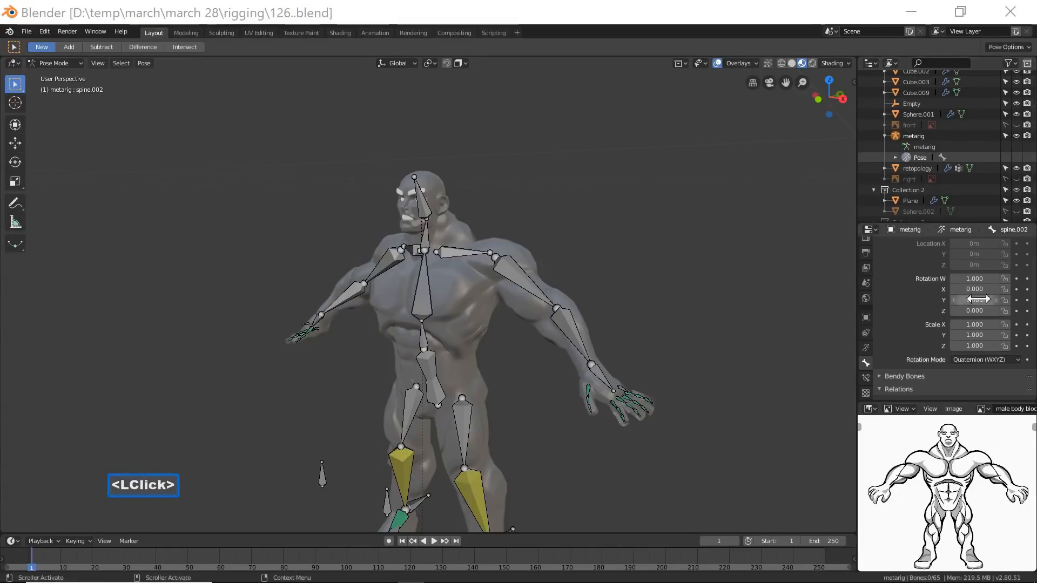
Try tilting the head bone spine.004 forward about the global X axis, and cancel the rotation.
click(639, 25)
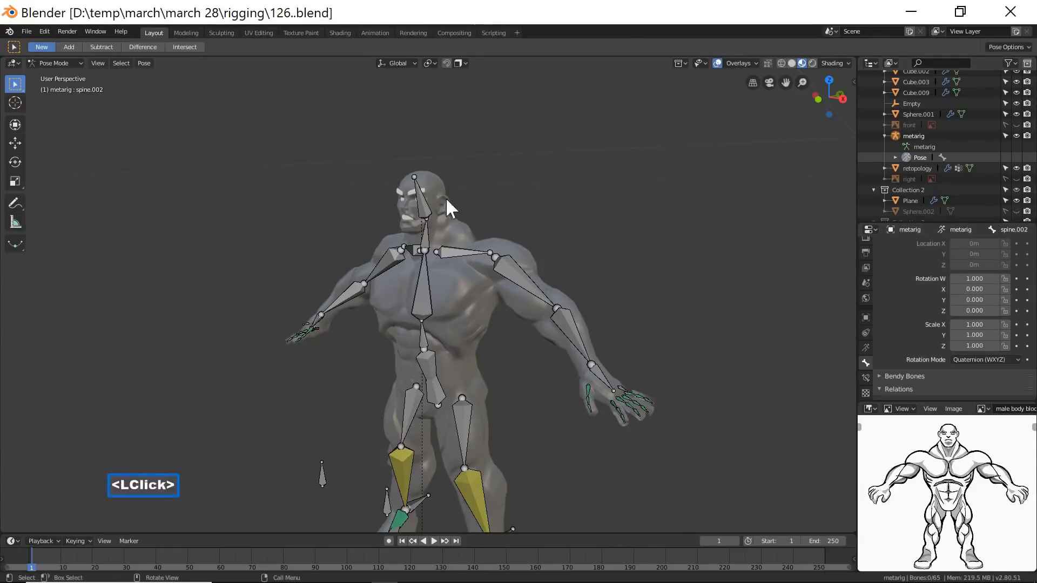
click(421, 206)
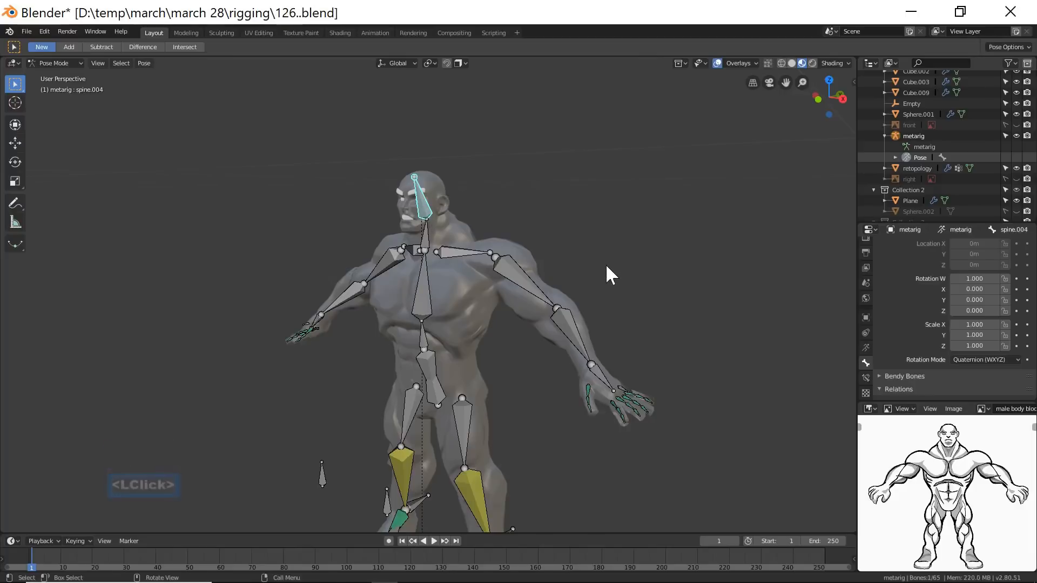
key(r)
key(x)
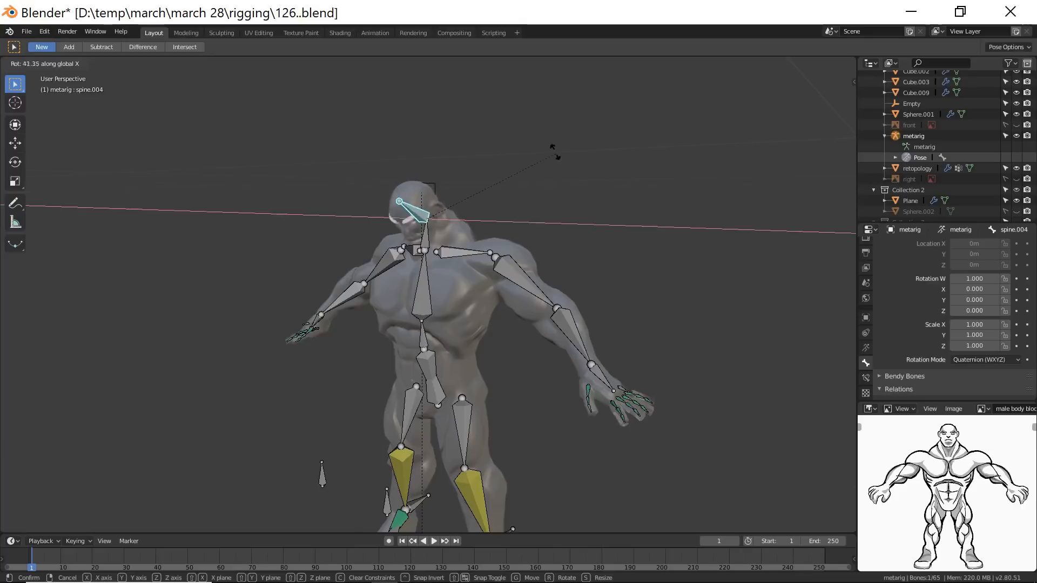
right_click(574, 273)
Try tilting the head bone backward about the global X axis while checking the face up close, and cancel the rotation.
scroll(517, 294, up, 5)
shift+middle_drag(520, 206, 519, 331)
scroll(519, 331, up, 2)
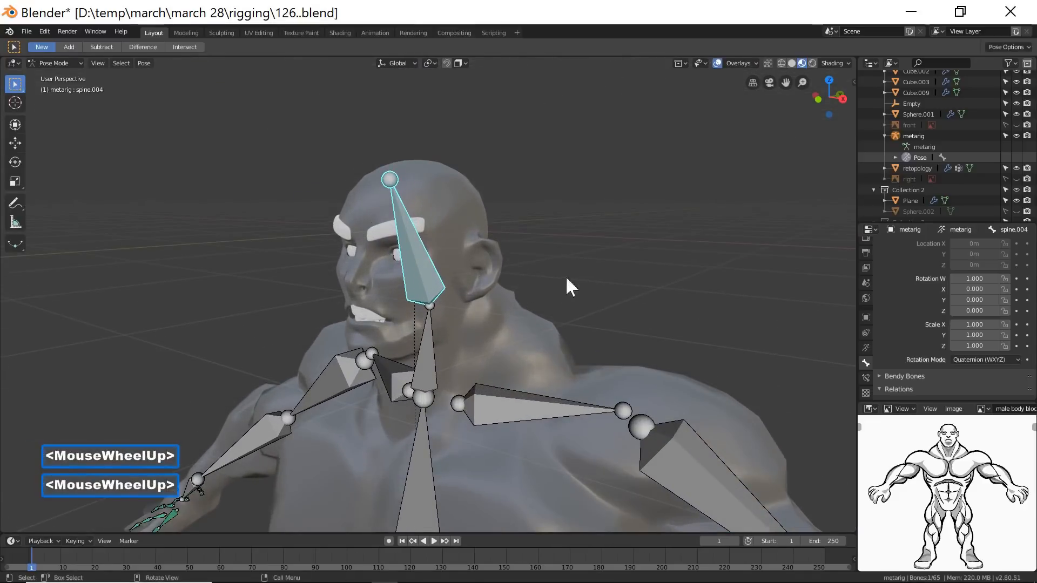
key(r)
key(x)
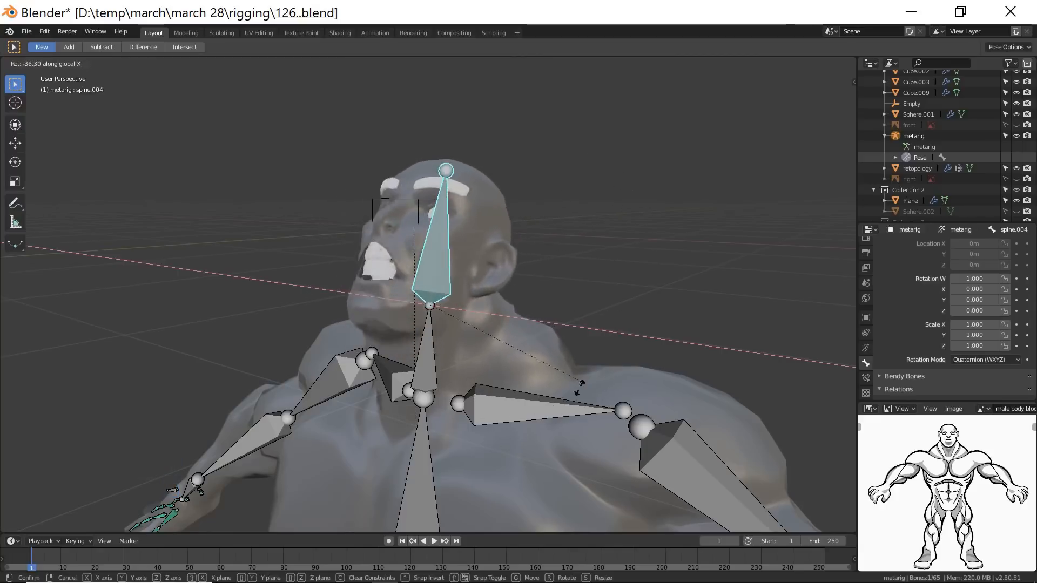
right_click(647, 235)
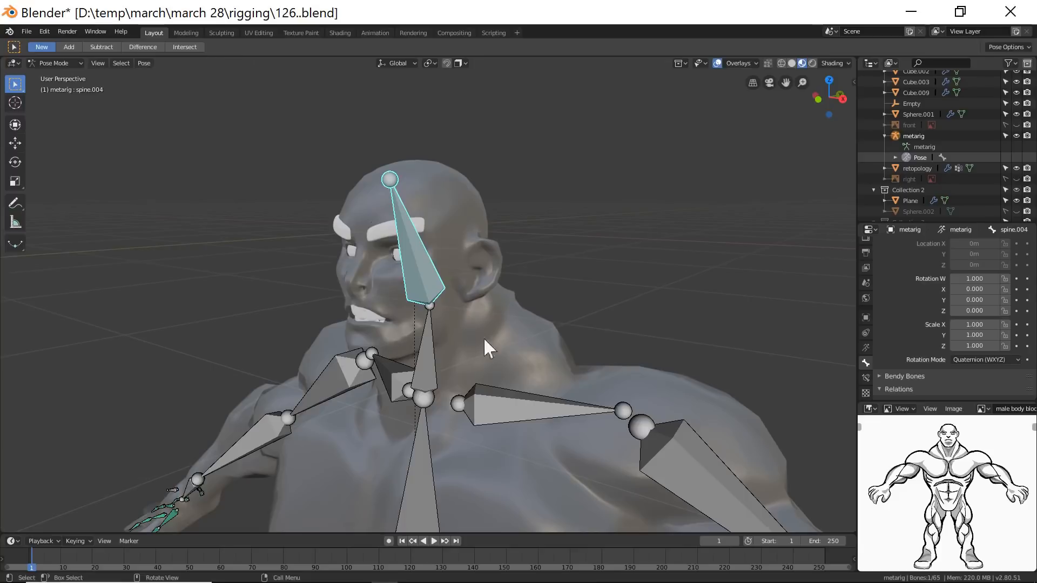
Clear the bone selection, switch the rig back to Object Mode and deselect all objects.
middle_drag(594, 370, 529, 358)
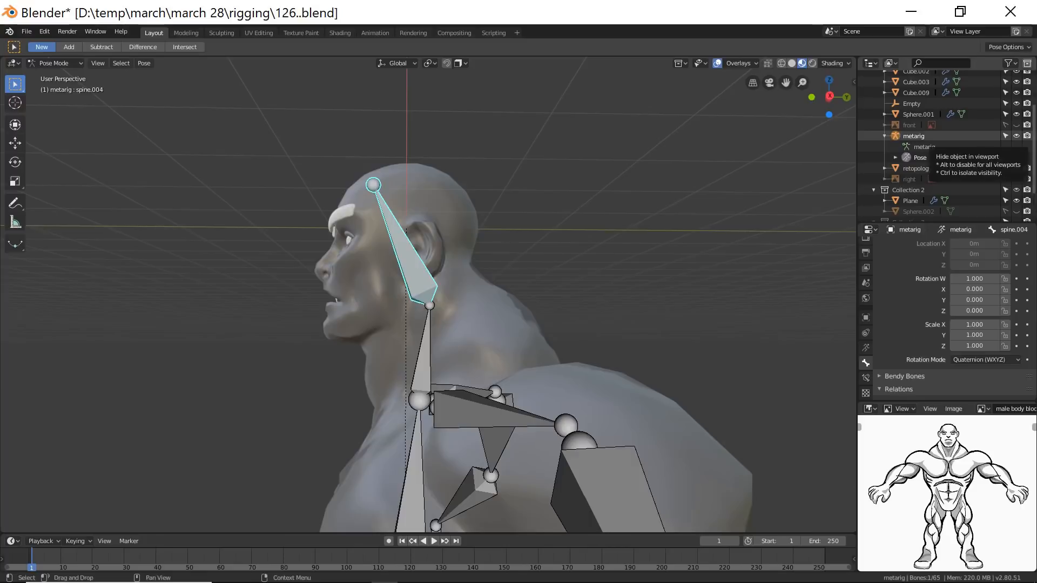
click(1016, 136)
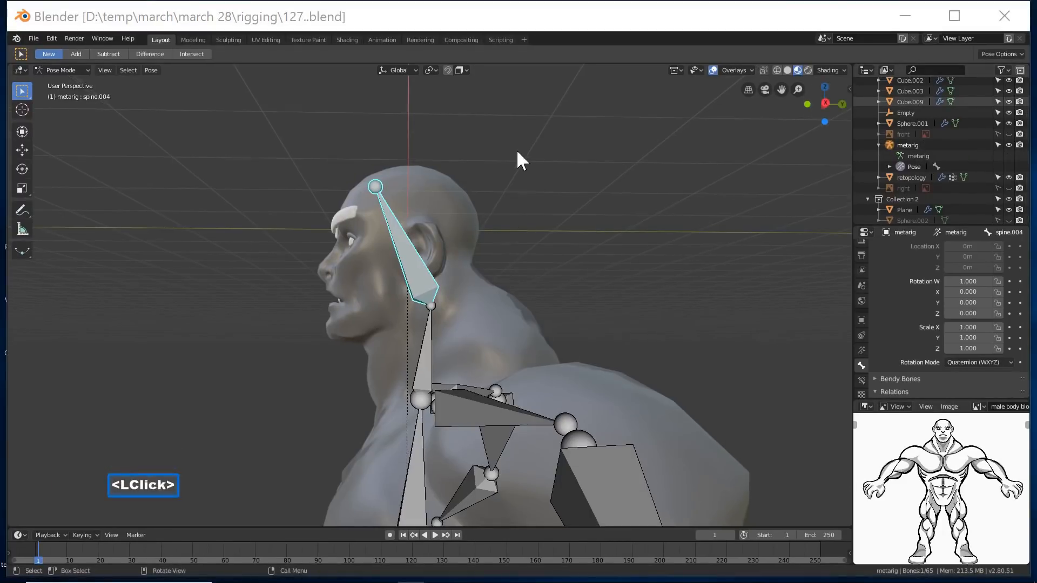
click(582, 28)
click(673, 344)
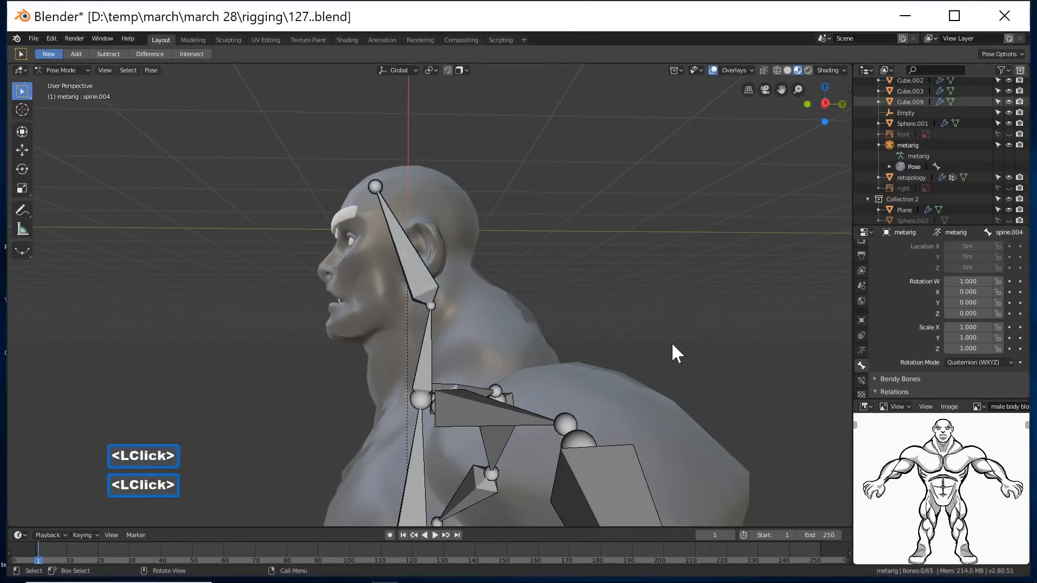
click(76, 70)
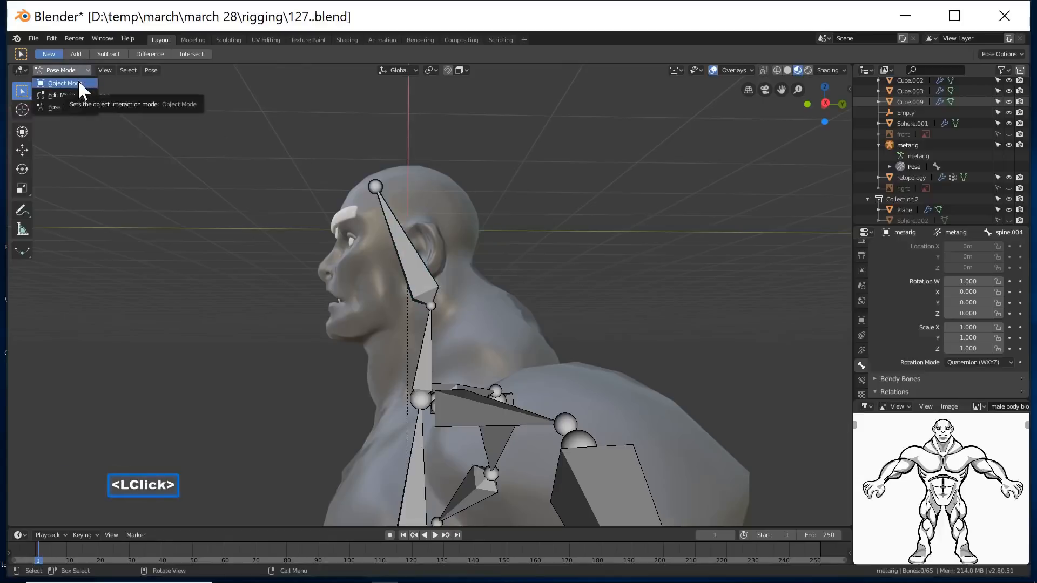
click(79, 83)
middle_drag(445, 267, 562, 301)
click(624, 327)
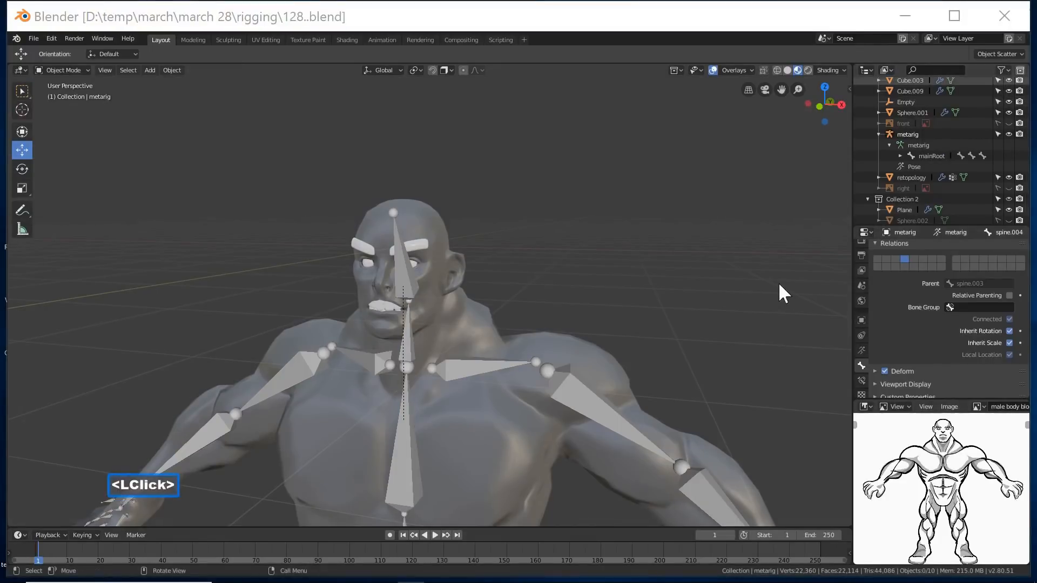
Select the metarig, add the retopology body mesh as the active object, and enter Weight Paint mode.
click(618, 23)
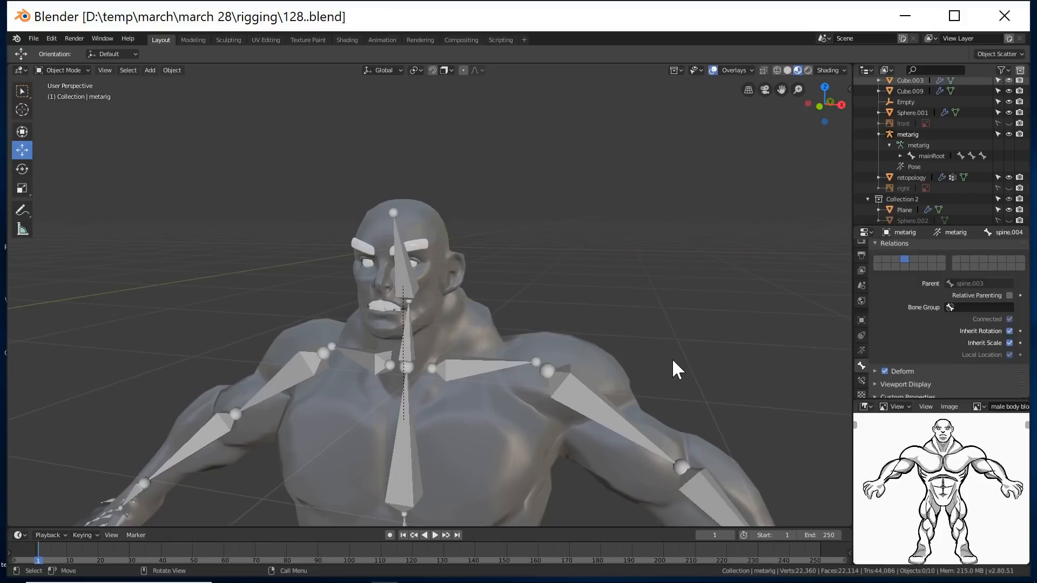
click(405, 281)
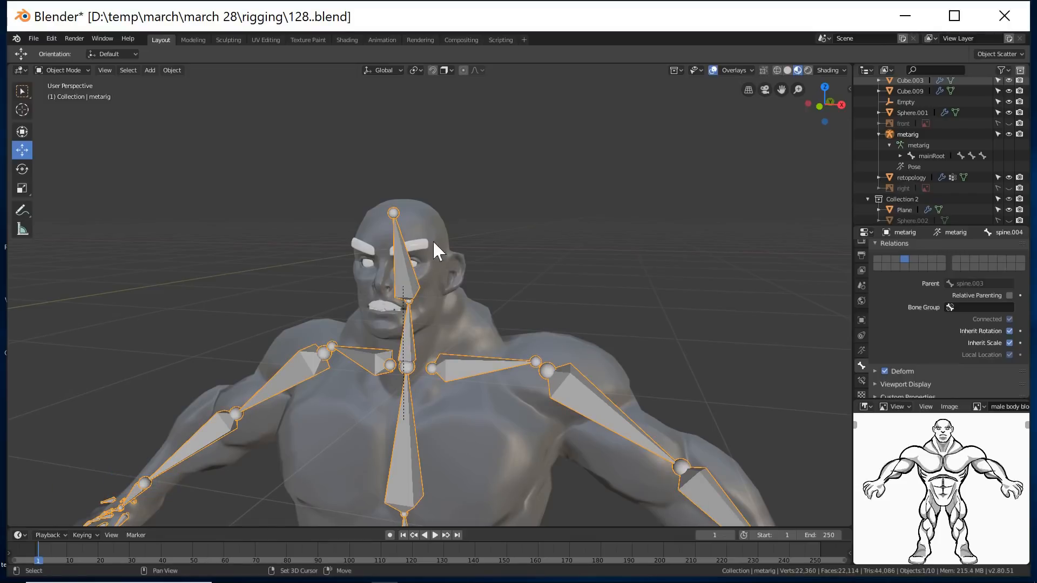
shift+click(440, 226)
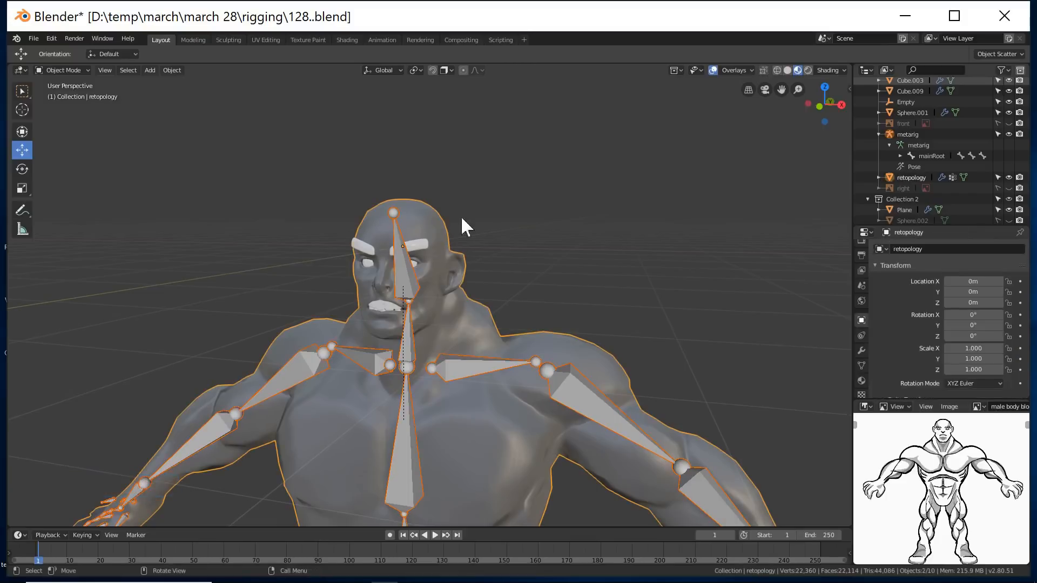
click(87, 68)
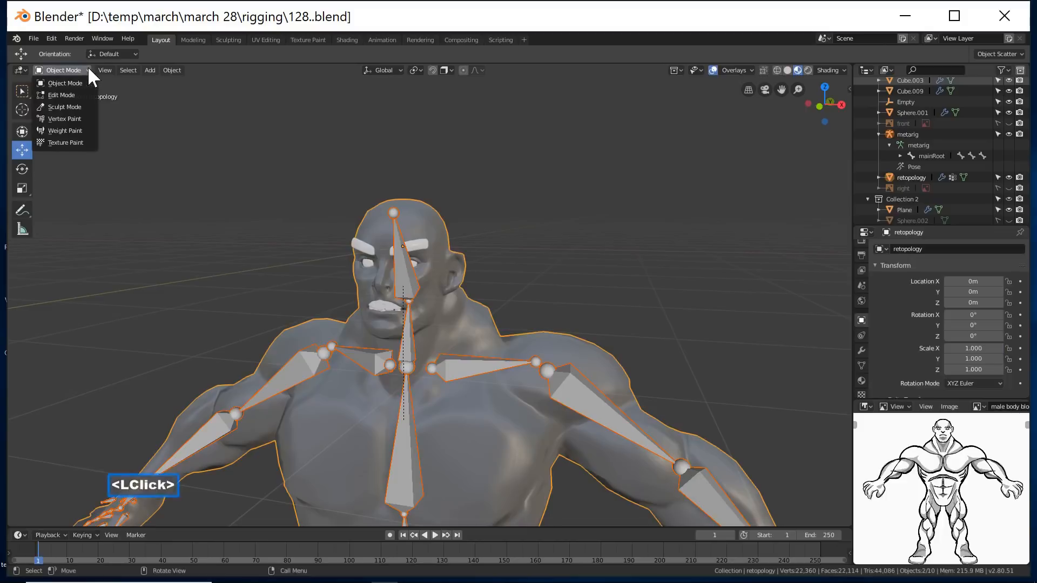
click(87, 128)
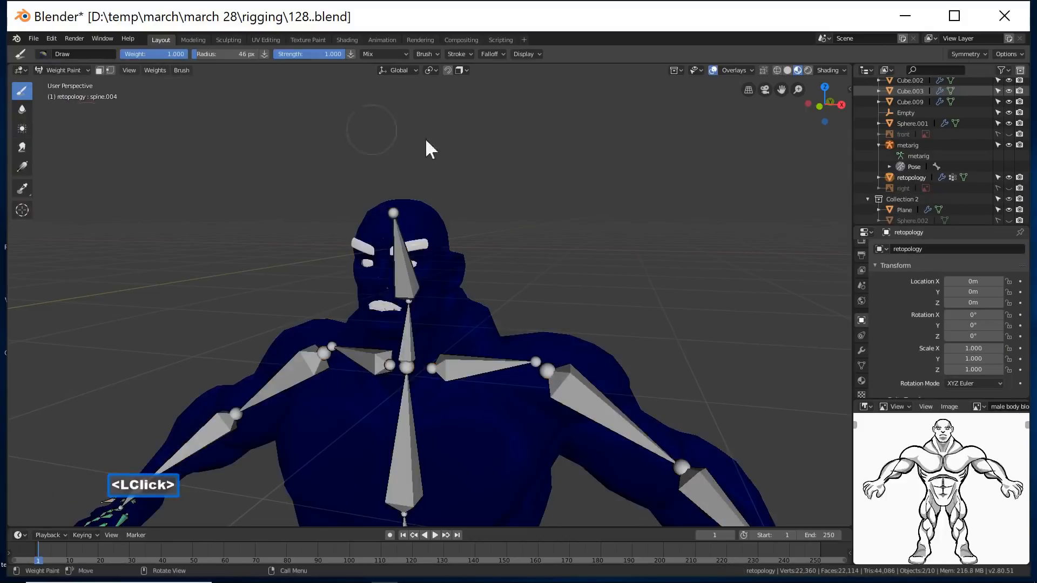
Select the head bone spine.004 in Weight Paint mode to display its weights on the body mesh.
scroll(617, 270, down, 1)
scroll(614, 268, down, 5)
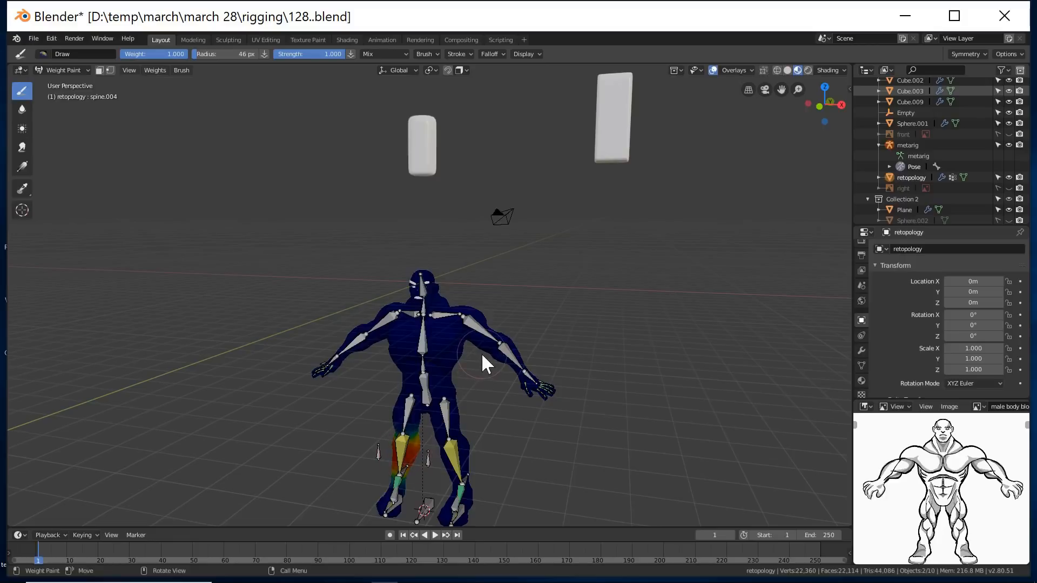
key(shift)
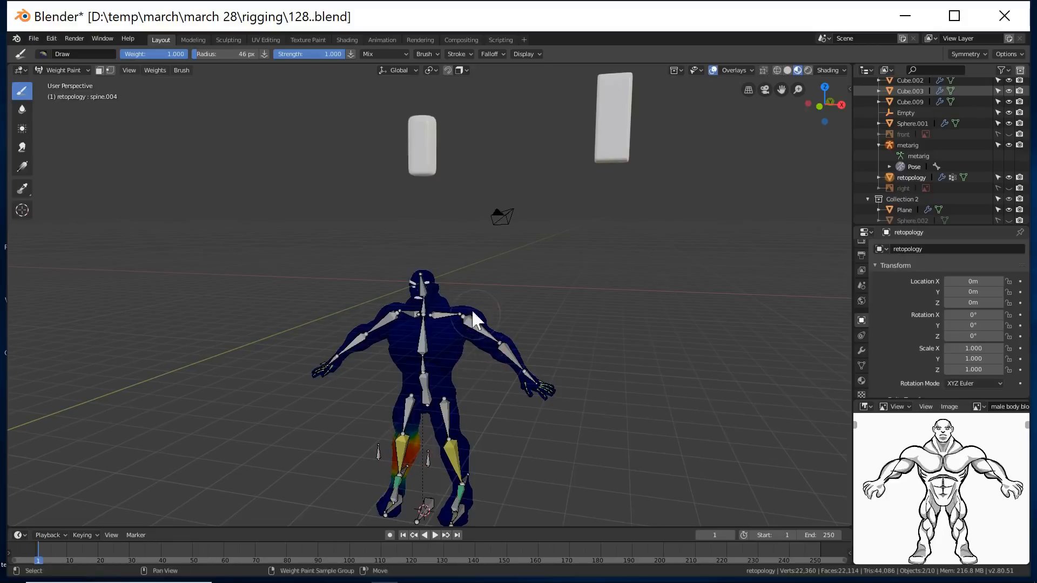
shift+click(420, 287)
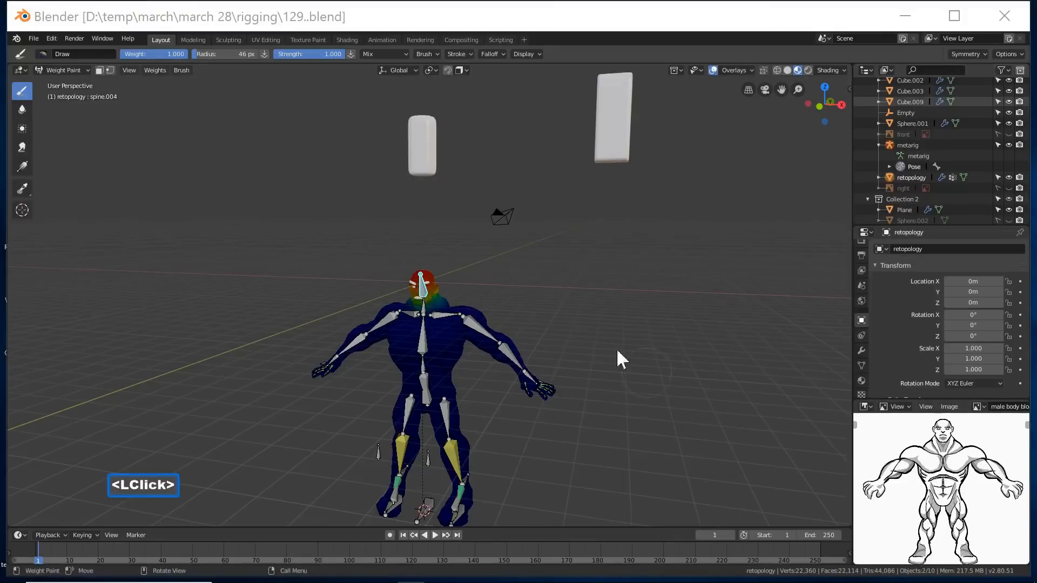
click(594, 27)
scroll(586, 409, up, 5)
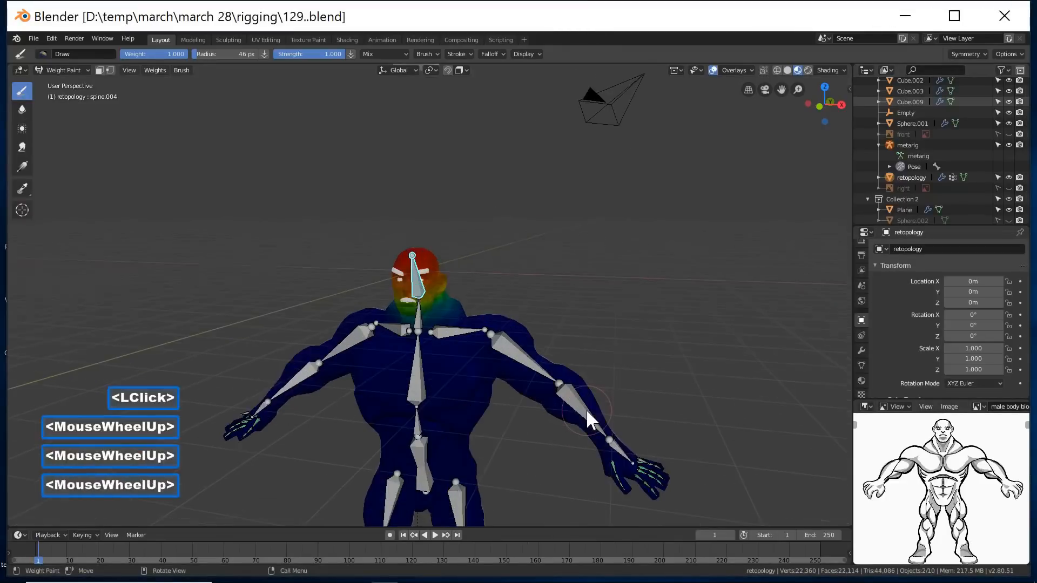
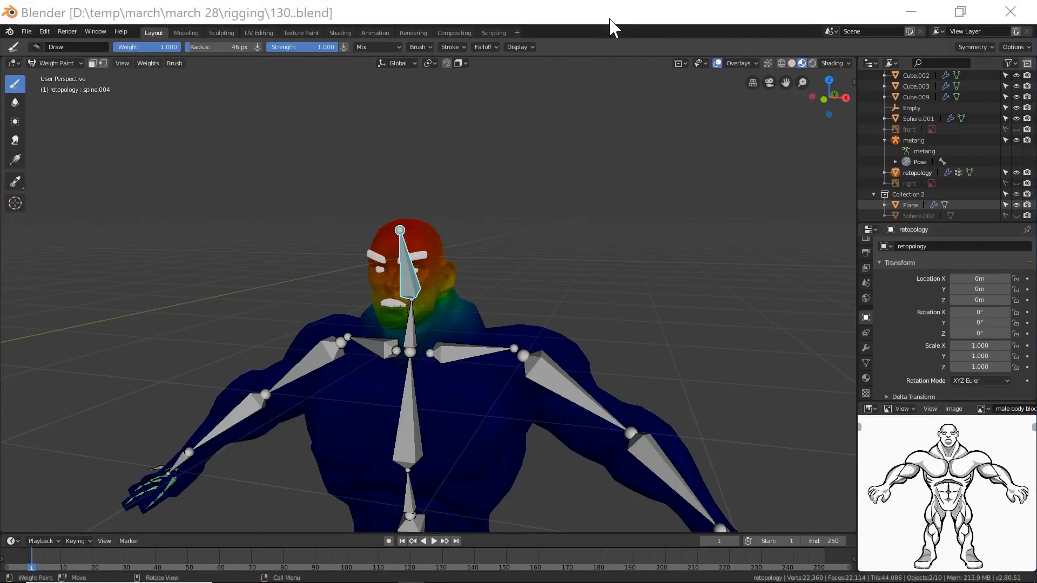
Set the Weight Paint overlay's Zero Weights option to Active so unweighted areas stand out.
click(611, 28)
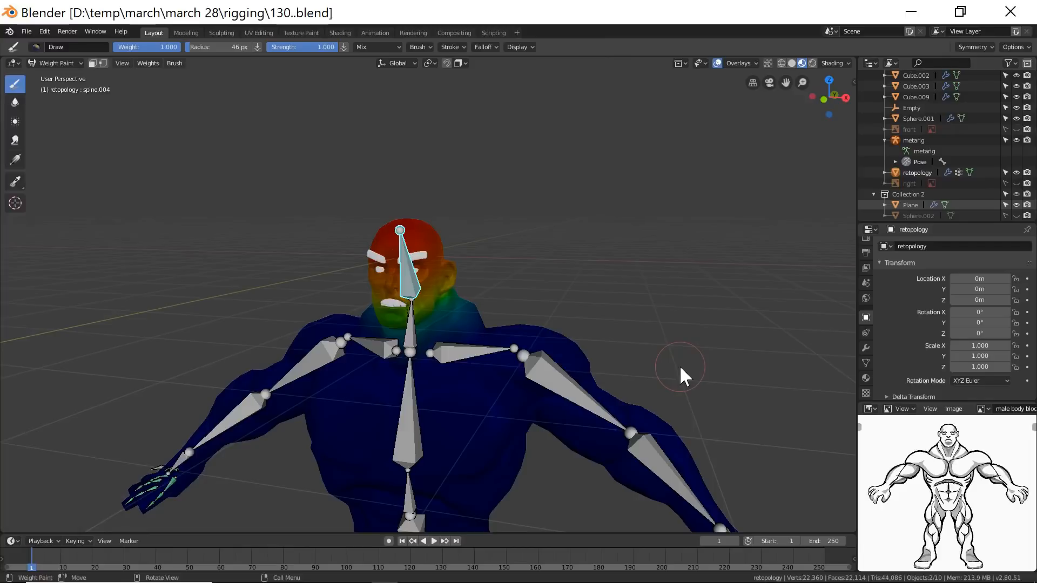
click(754, 64)
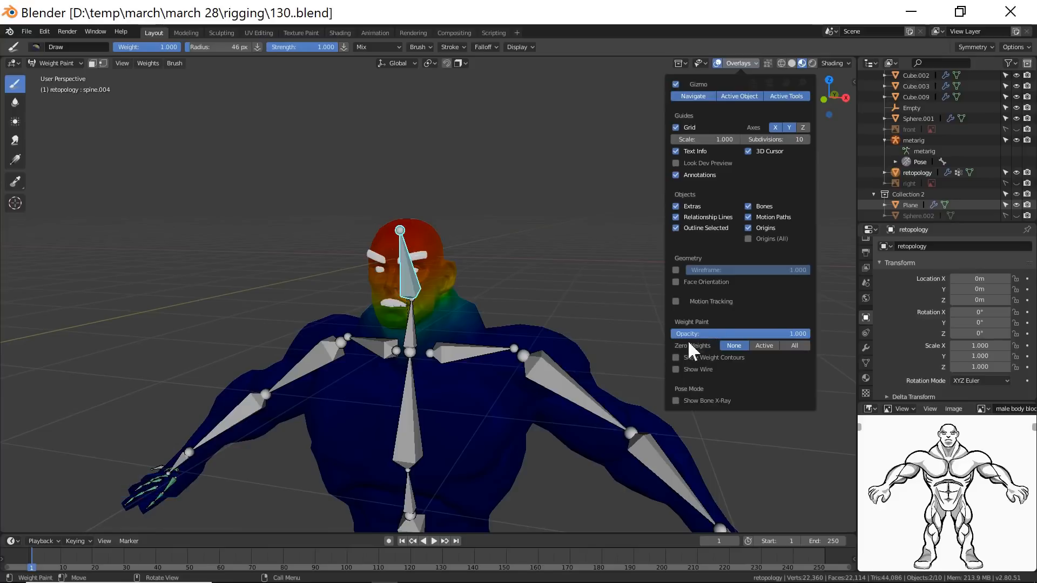
click(758, 346)
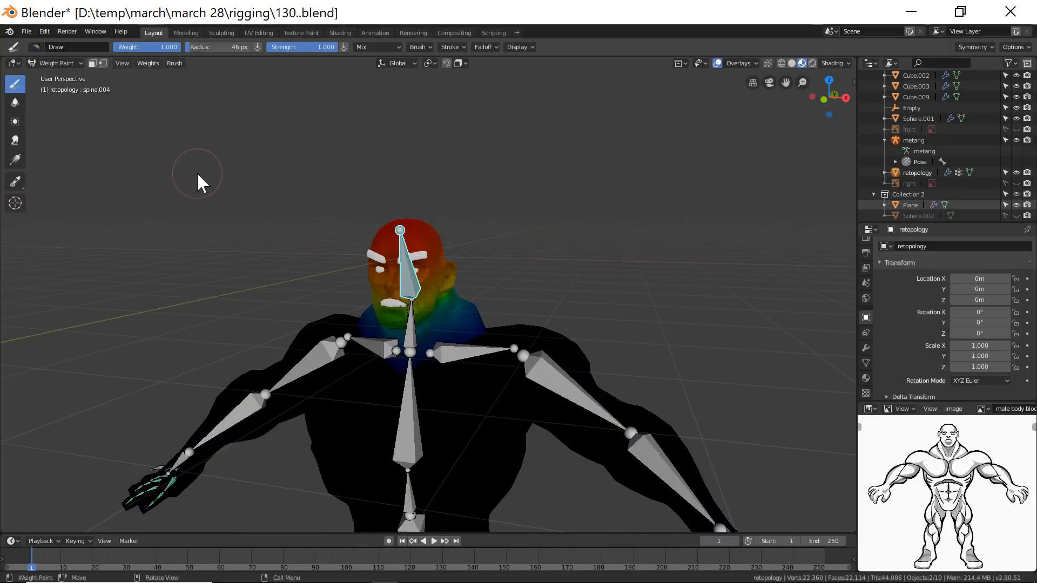
Switch the body mesh back to Object Mode and deselect all objects.
click(78, 63)
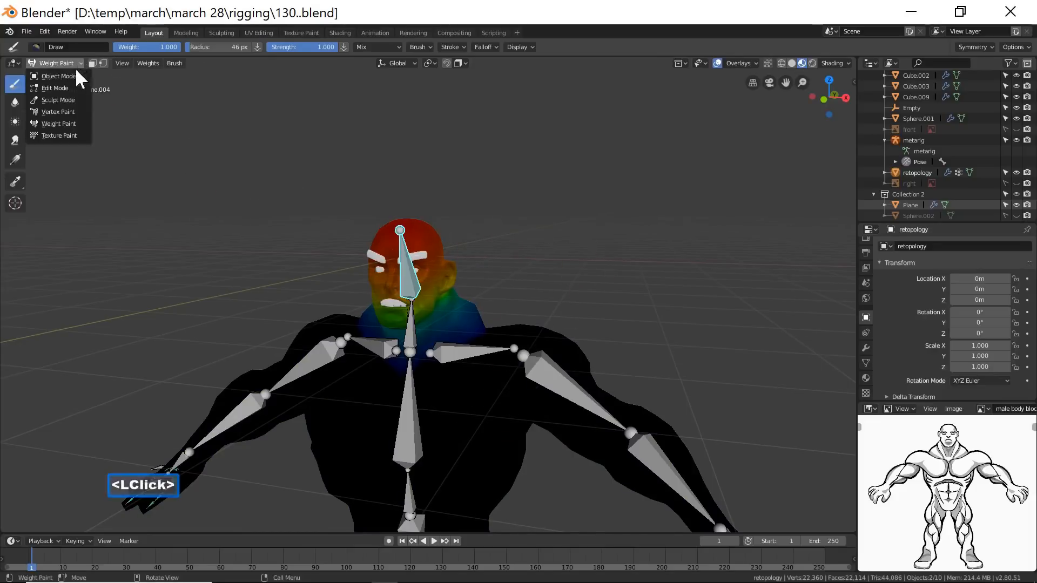
click(75, 75)
click(659, 360)
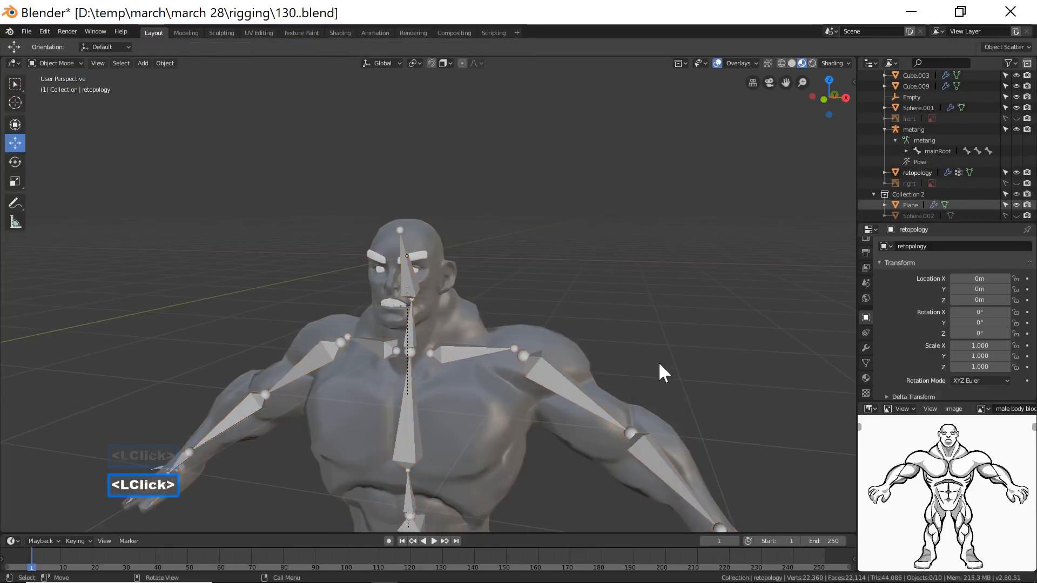
Set the metarig's viewport display to Wire and clear the selection.
click(460, 354)
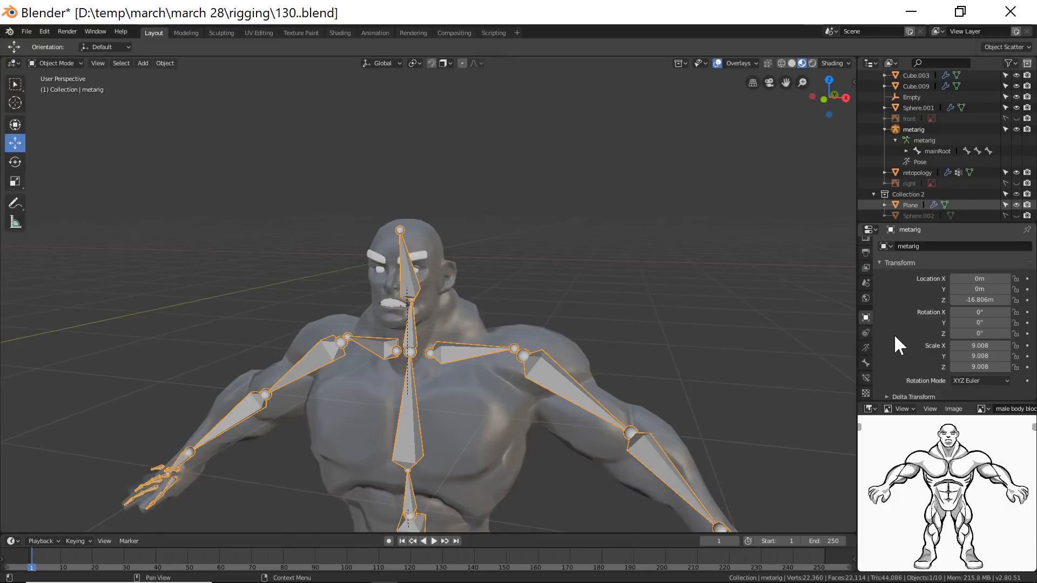
scroll(906, 348, down, 6)
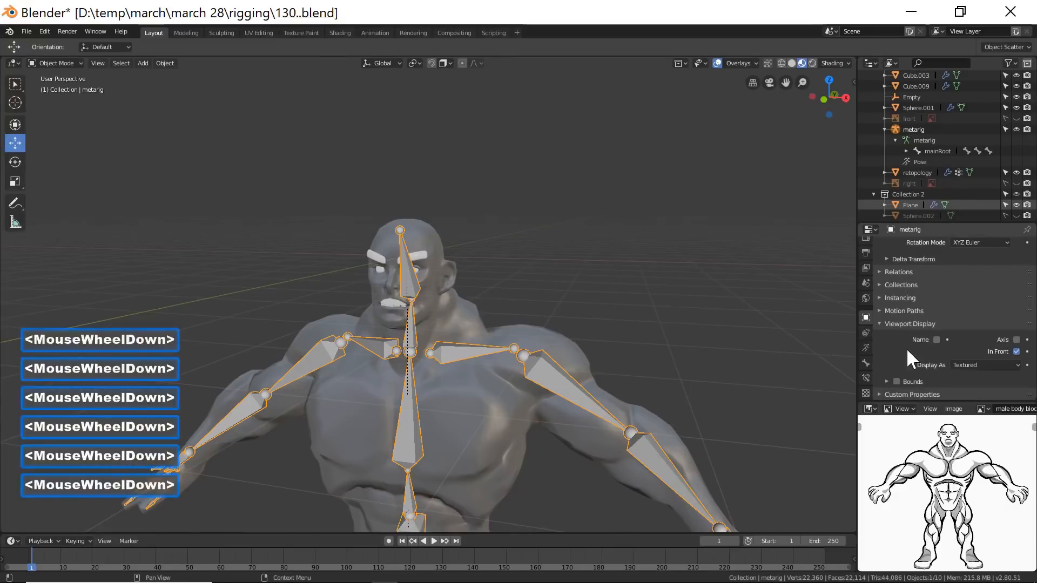
click(1016, 365)
click(1000, 384)
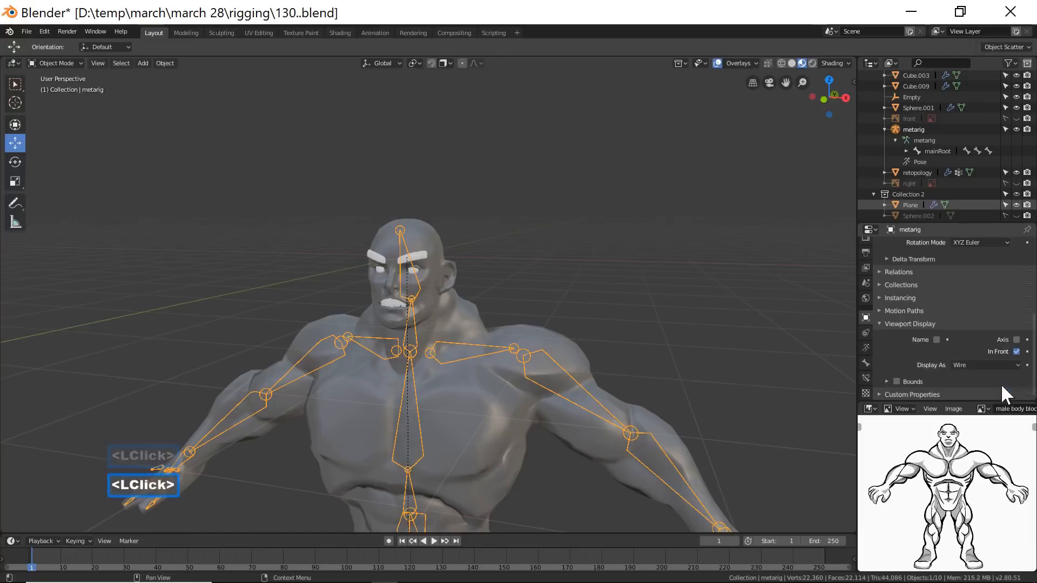
click(795, 400)
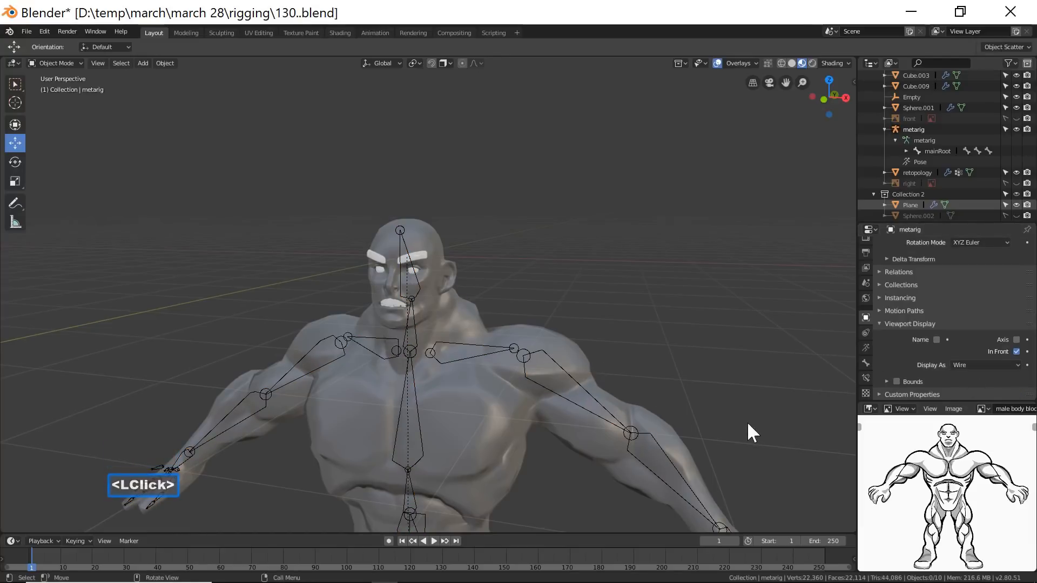
Select the metarig, add the retopology mesh as the active object, and enter Weight Paint mode.
click(463, 344)
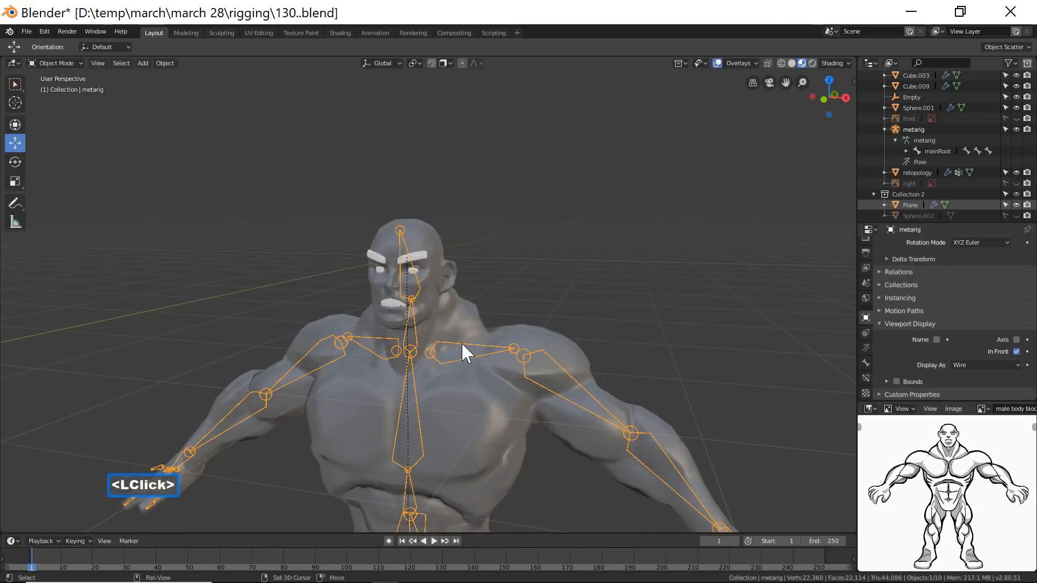
shift+click(491, 335)
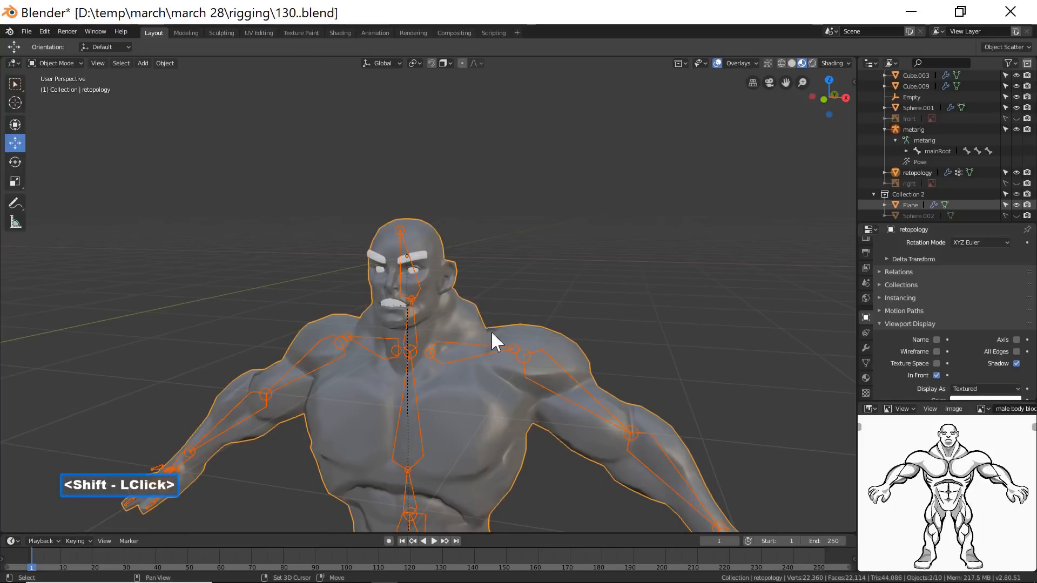
click(79, 62)
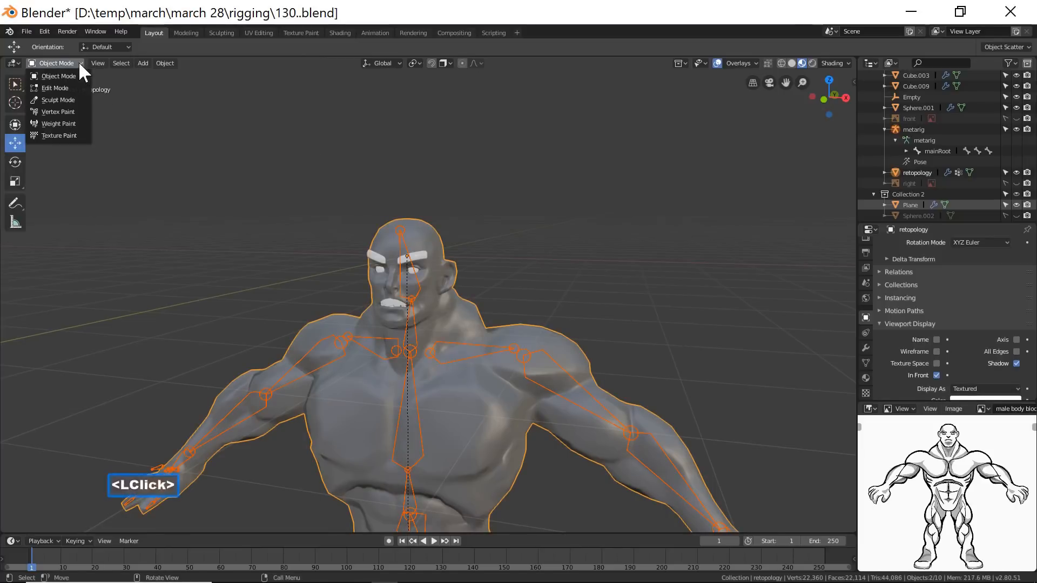
click(34, 123)
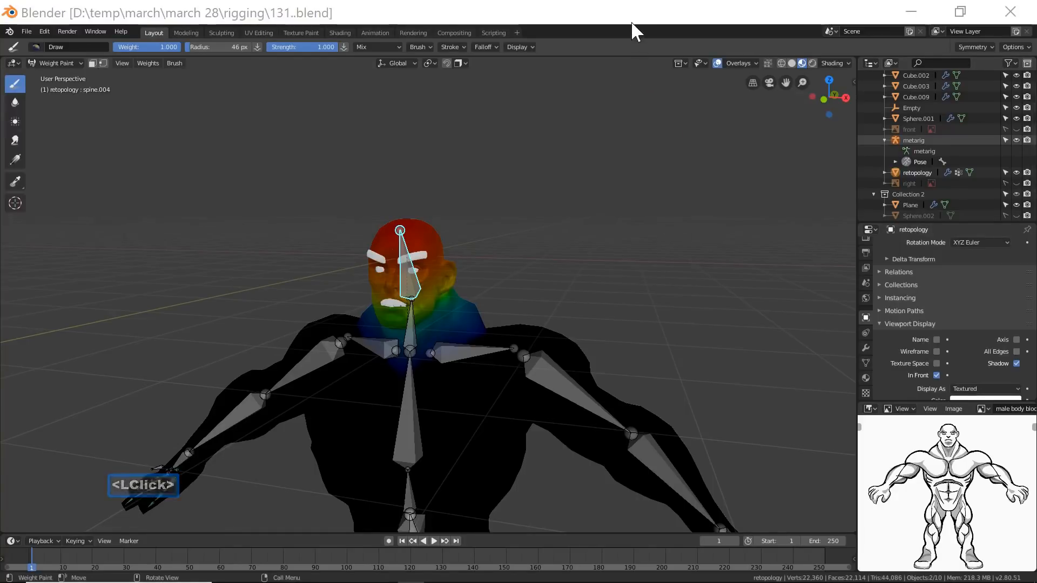
click(632, 22)
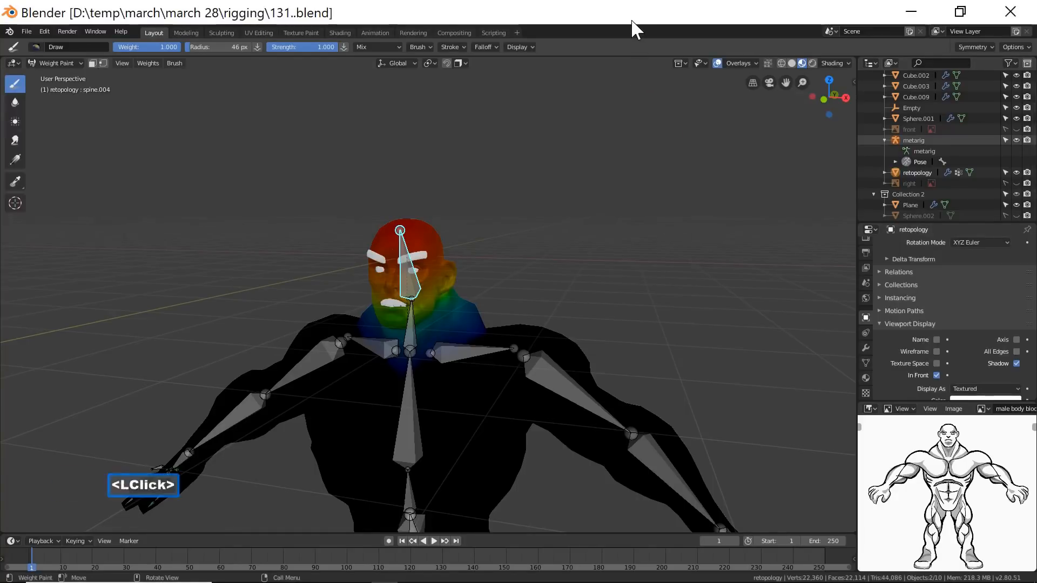
Paint weight 1.000 for the head bone spine.004 over the face, jaw, ear and back of the head on both sides.
middle_drag(508, 316, 486, 316)
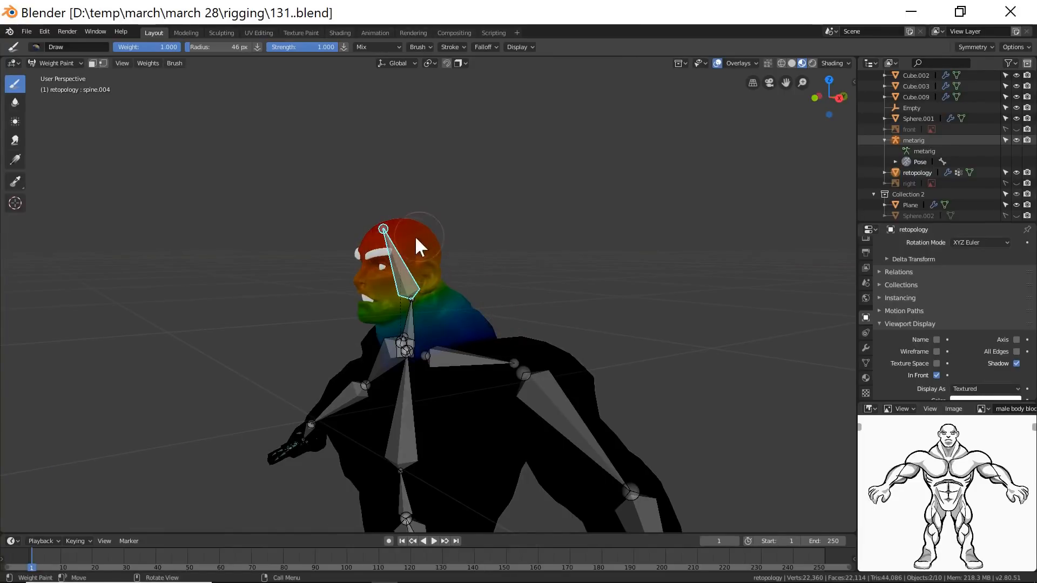
ctrl+middle_drag(449, 268, 445, 234)
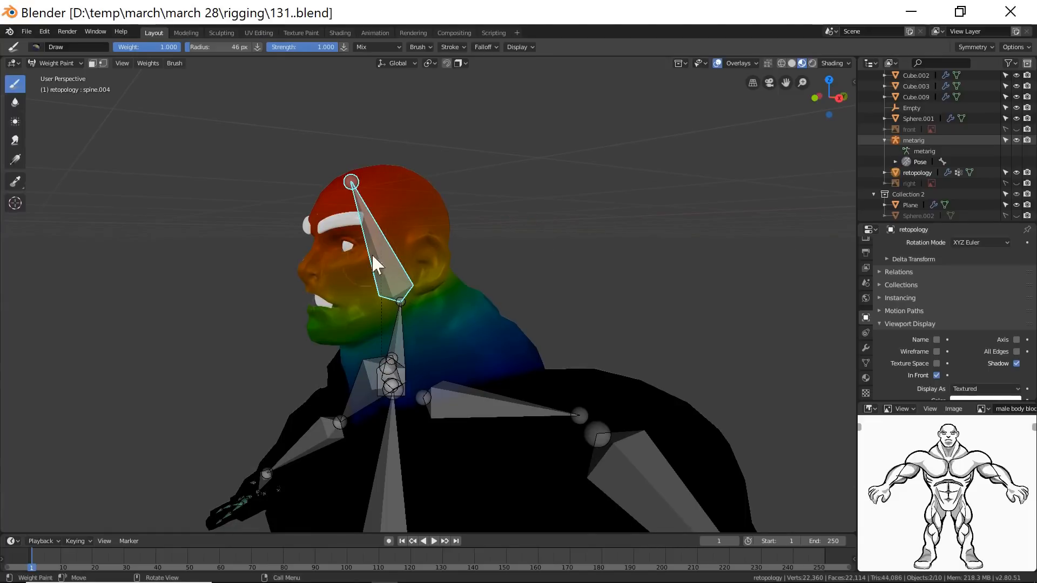
middle_drag(495, 312, 474, 301)
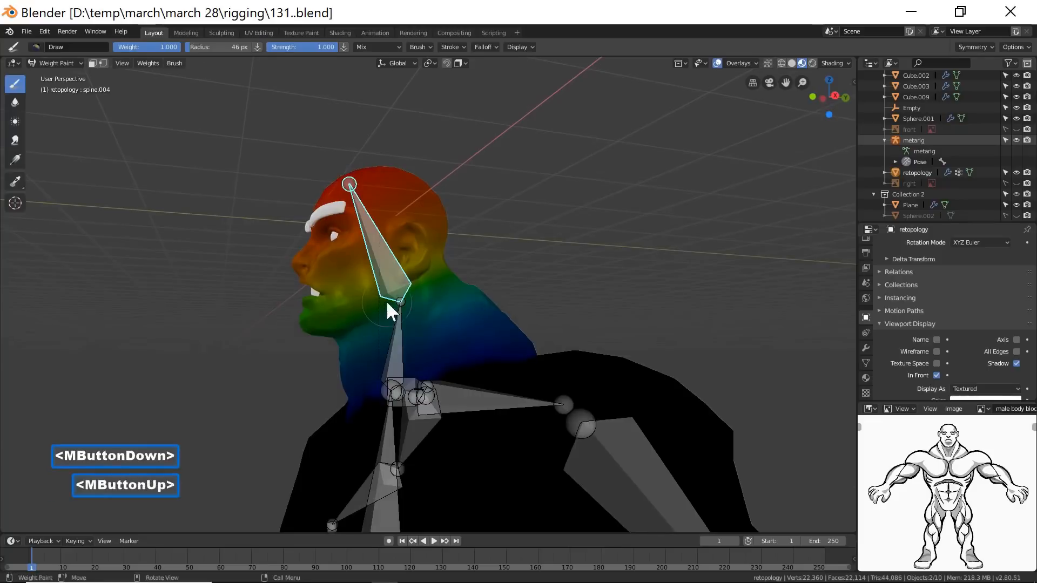
mouse_move(391, 243)
mouse_down()
mouse_move(303, 316)
mouse_move(302, 290)
mouse_move(342, 217)
mouse_move(398, 212)
mouse_move(407, 181)
mouse_move(355, 182)
mouse_move(415, 137)
mouse_up()
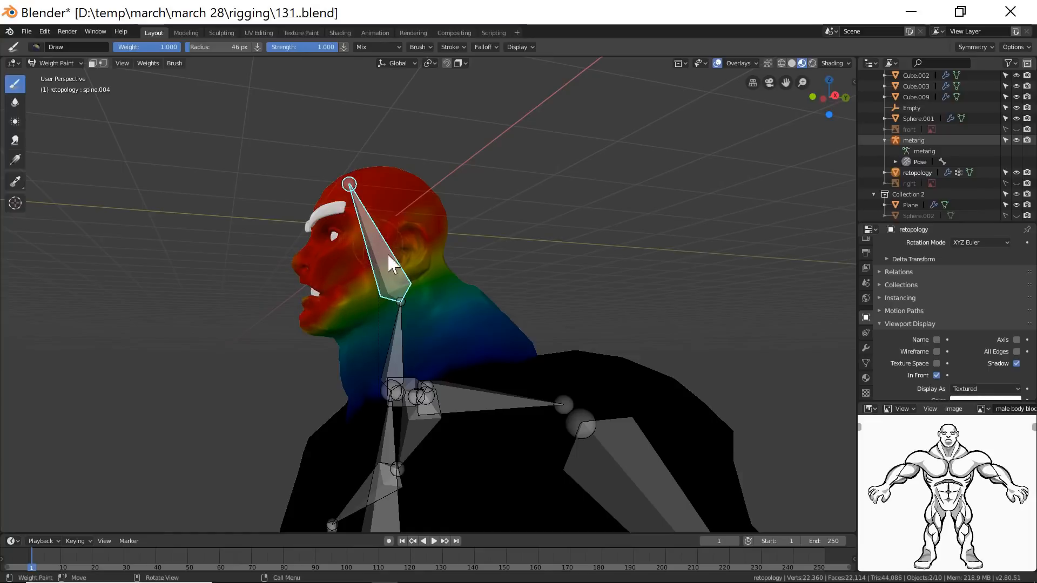
mouse_move(352, 278)
mouse_down()
mouse_move(421, 248)
mouse_move(411, 256)
mouse_up()
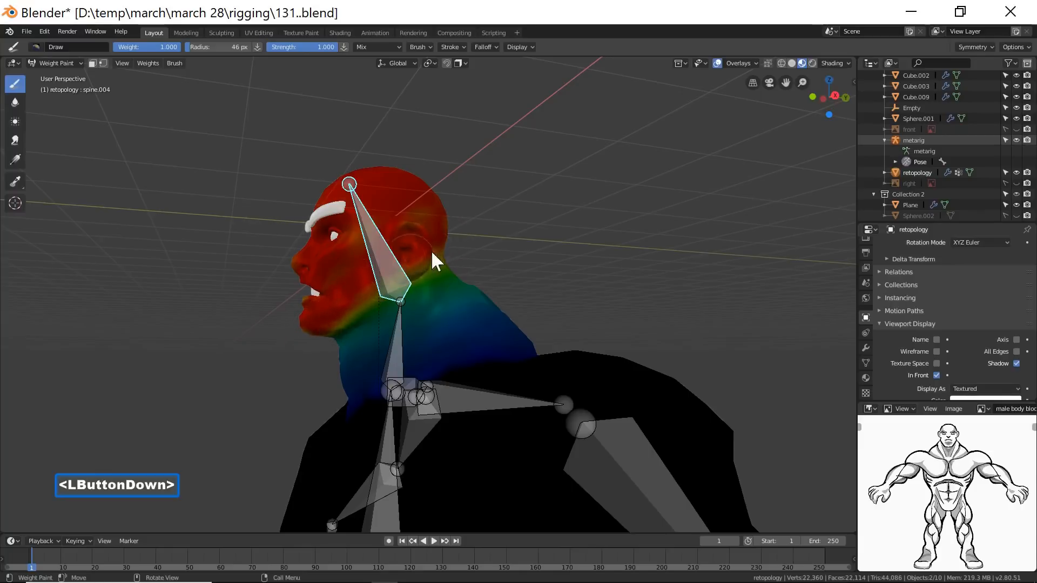
drag(426, 256, 402, 277)
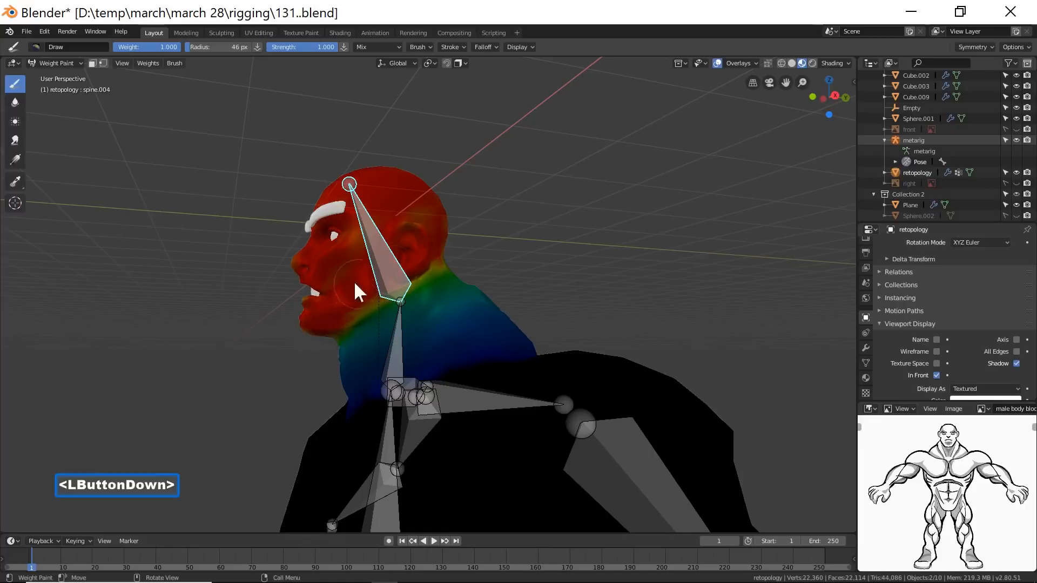
drag(442, 211, 259, 278)
mouse_move(259, 277)
middle_down()
mouse_move(397, 271)
mouse_move(384, 269)
middle_up()
mouse_move(440, 289)
mouse_down()
mouse_move(432, 317)
mouse_move(433, 234)
mouse_move(384, 199)
mouse_move(387, 240)
mouse_up()
Try to remove the stray red weight patches from the far side of the neck with inverted brush strokes.
middle_drag(603, 281, 513, 282)
middle_drag(657, 316, 519, 320)
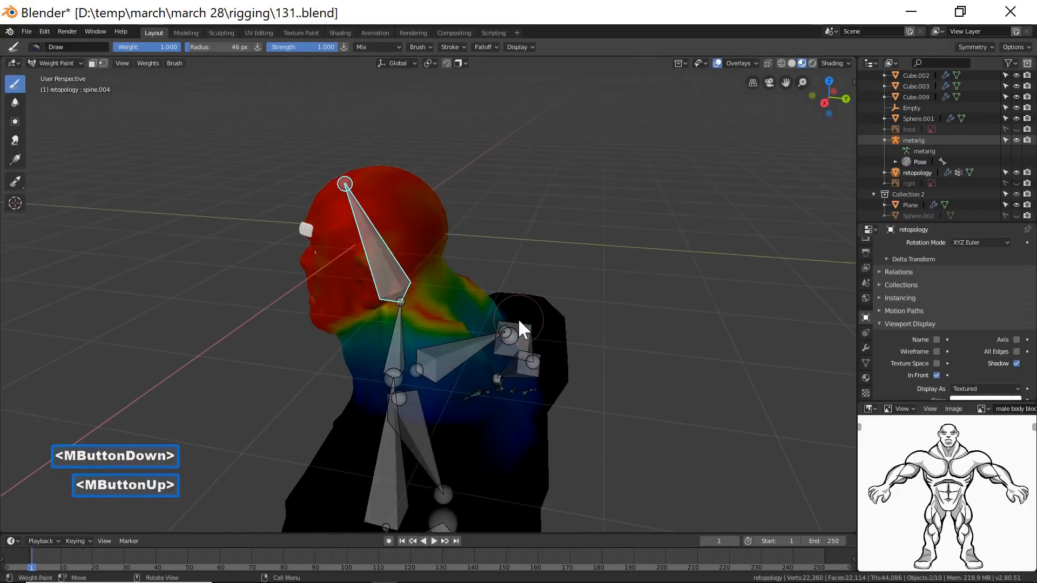
ctrl+click(446, 326)
mouse_move(442, 312)
ctrl+mouse_down()
mouse_move(477, 280)
mouse_move(473, 288)
ctrl+mouse_up()
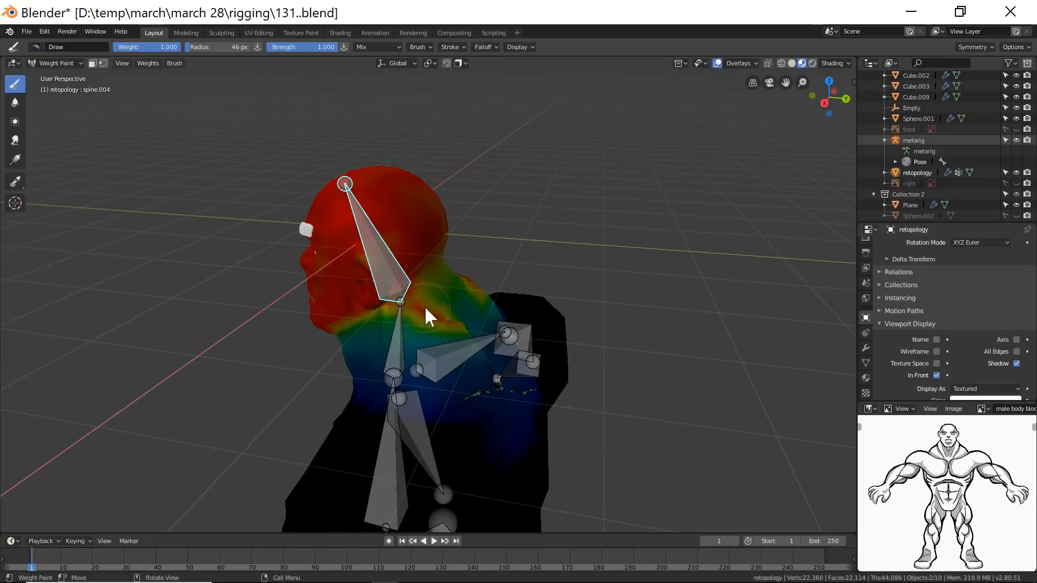
Set the brush weight to 0.5 and paint over the stray red and yellow patches on the side of the neck.
click(167, 47)
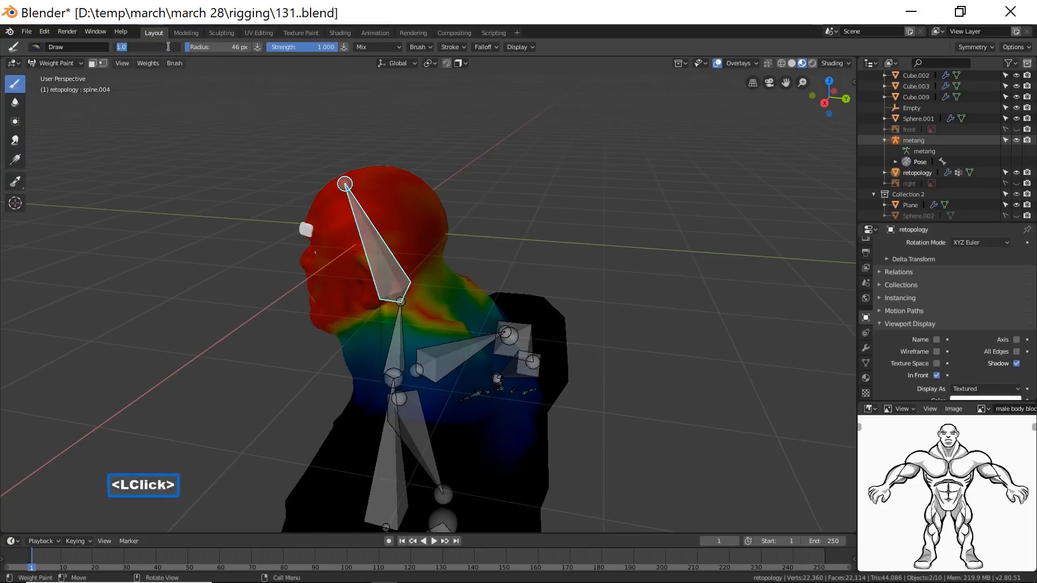
text(.5)
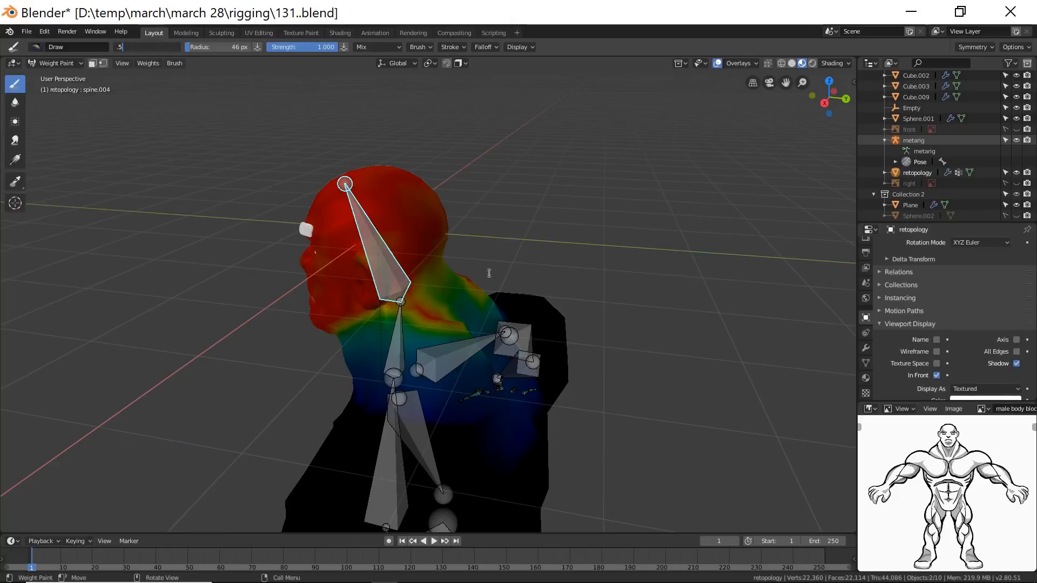
click(533, 250)
click(433, 317)
click(450, 315)
drag(420, 308, 450, 323)
click(452, 323)
mouse_move(555, 288)
middle_down()
mouse_move(592, 266)
mouse_move(537, 284)
mouse_move(551, 277)
middle_up()
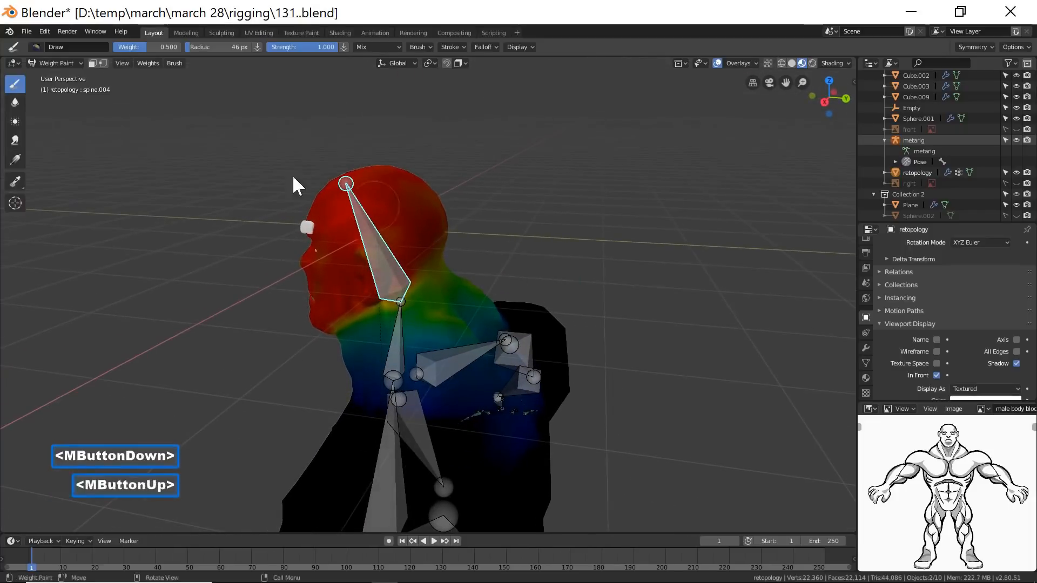
Lower the brush weight to 0 and paint a stroke across the lower side of the neck.
drag(142, 47, 113, 47)
mouse_move(543, 280)
middle_down()
mouse_move(569, 282)
mouse_move(559, 298)
middle_up()
mouse_move(445, 347)
mouse_down()
mouse_move(502, 342)
mouse_move(414, 348)
mouse_up()
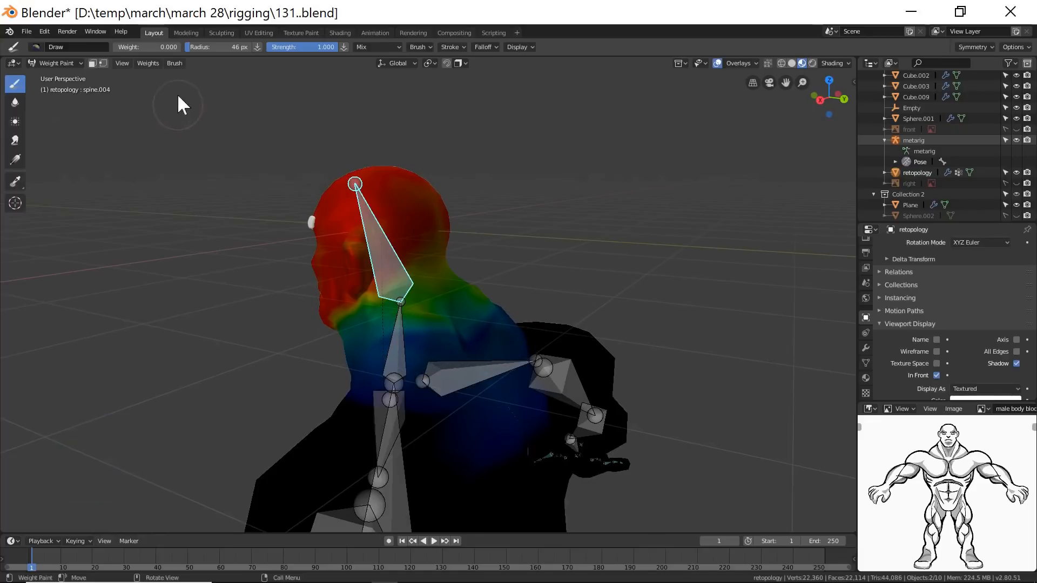
Set the brush weight to 0.23.
click(158, 48)
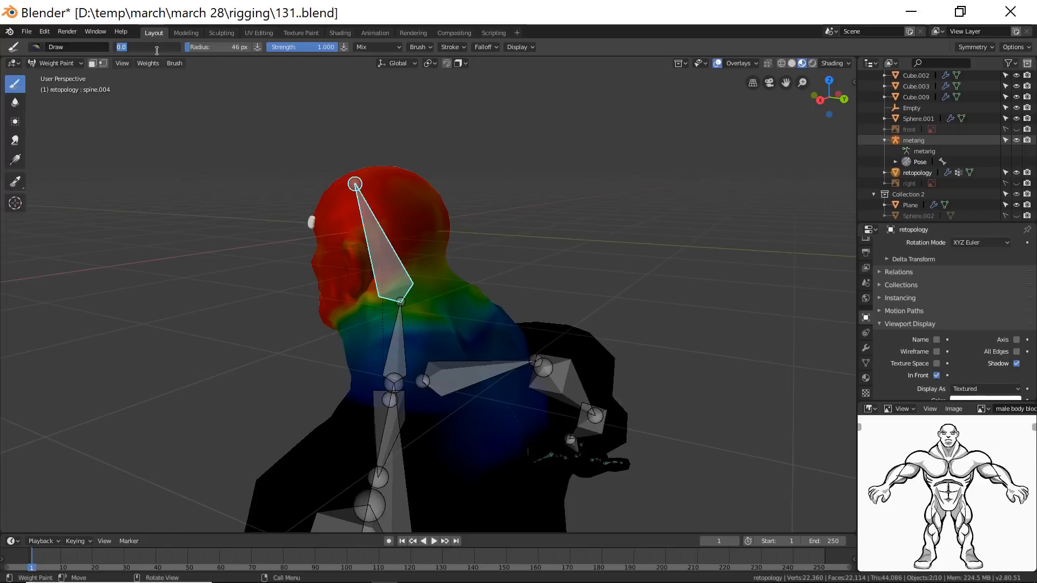
text(.23)
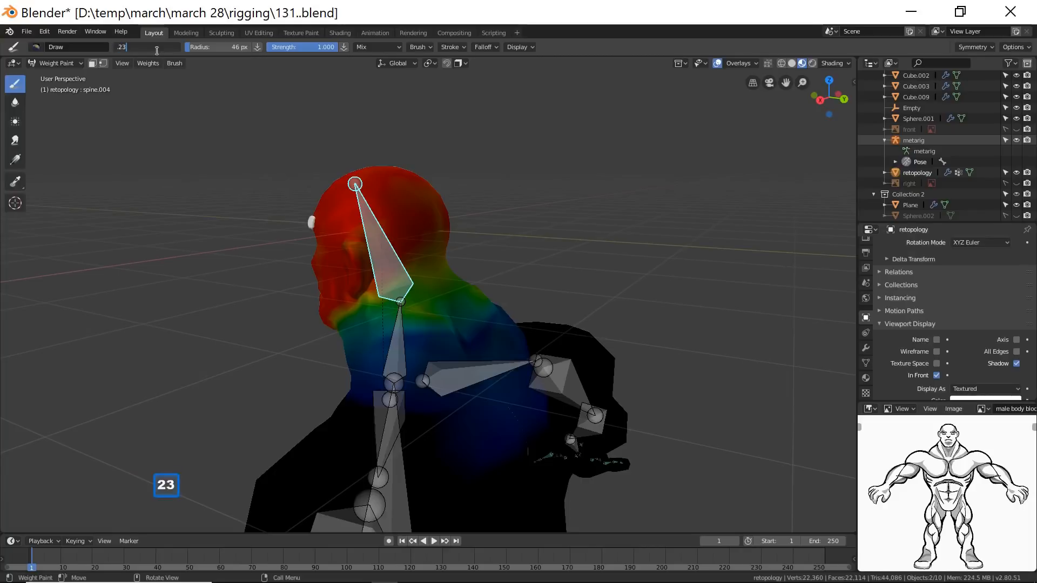
click(533, 229)
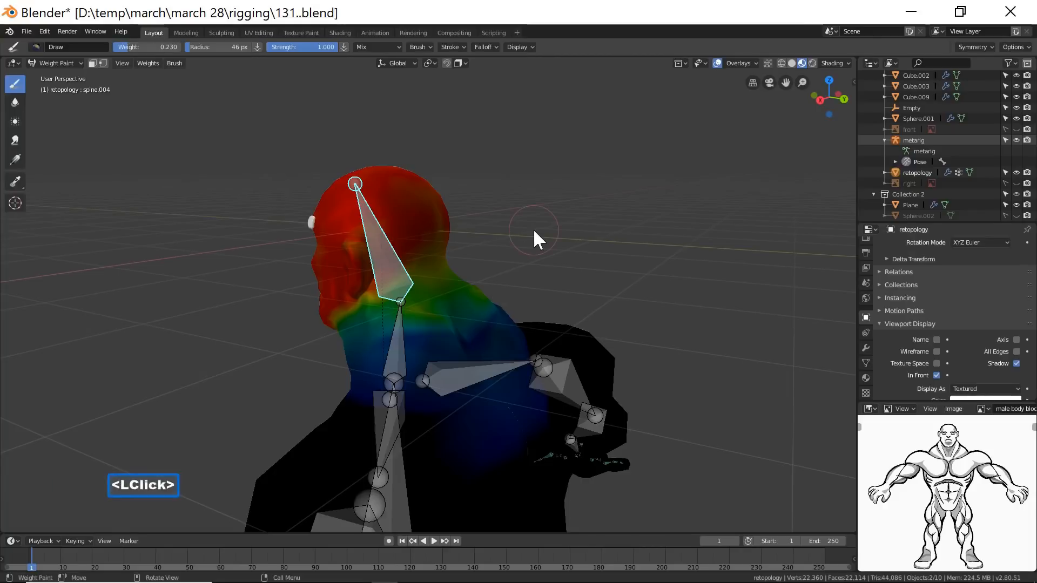
Set the brush weight to 0.2 and paint over the side of the neck below the head bone.
click(164, 46)
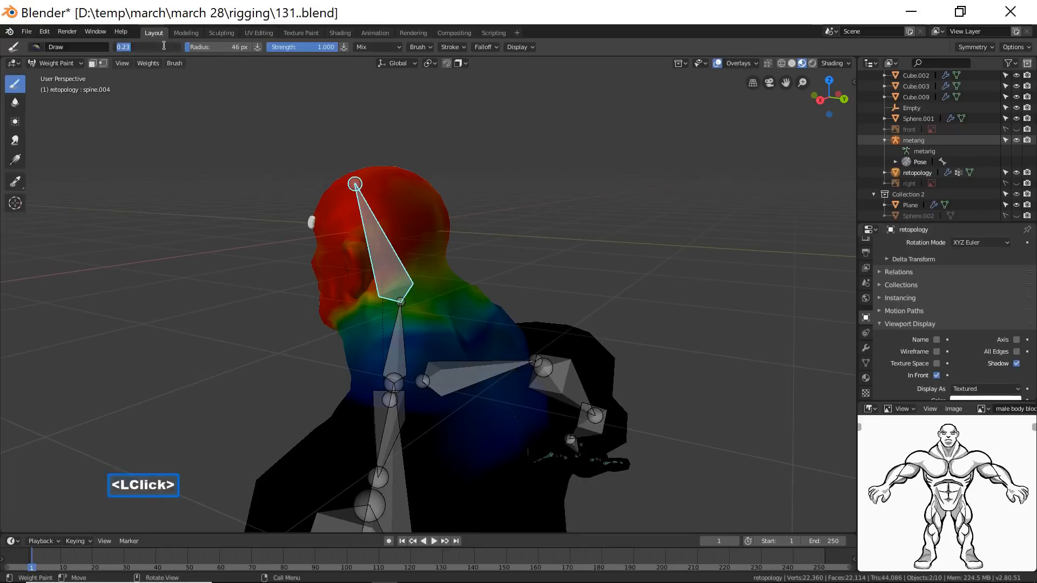
text(.2)
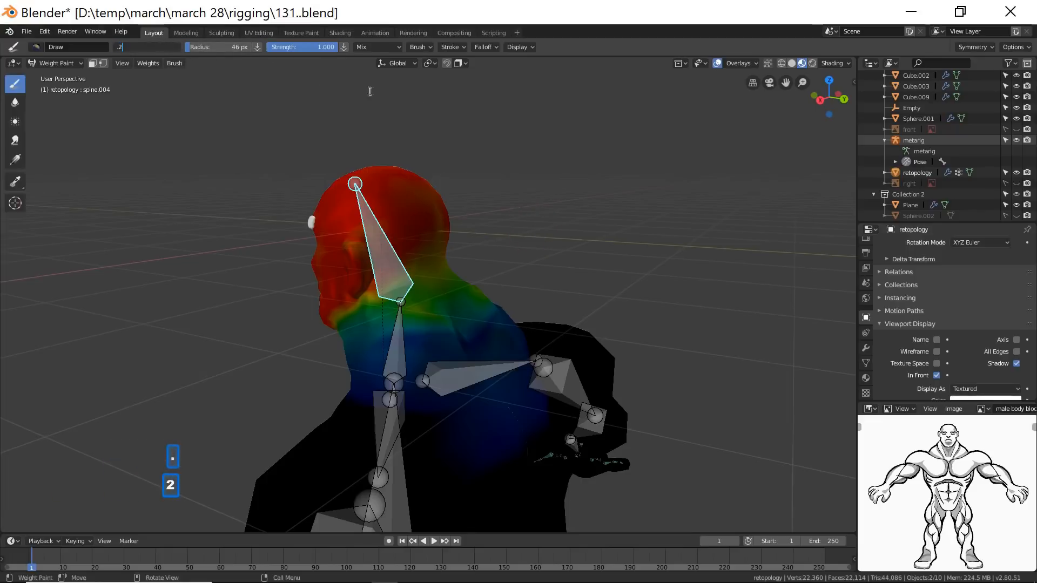
key(Return)
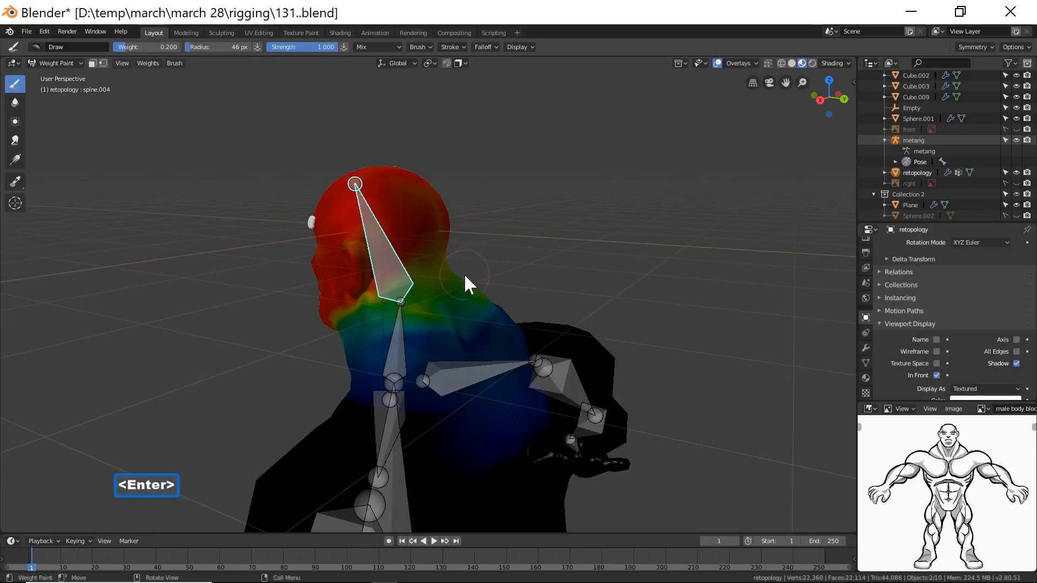
click(414, 345)
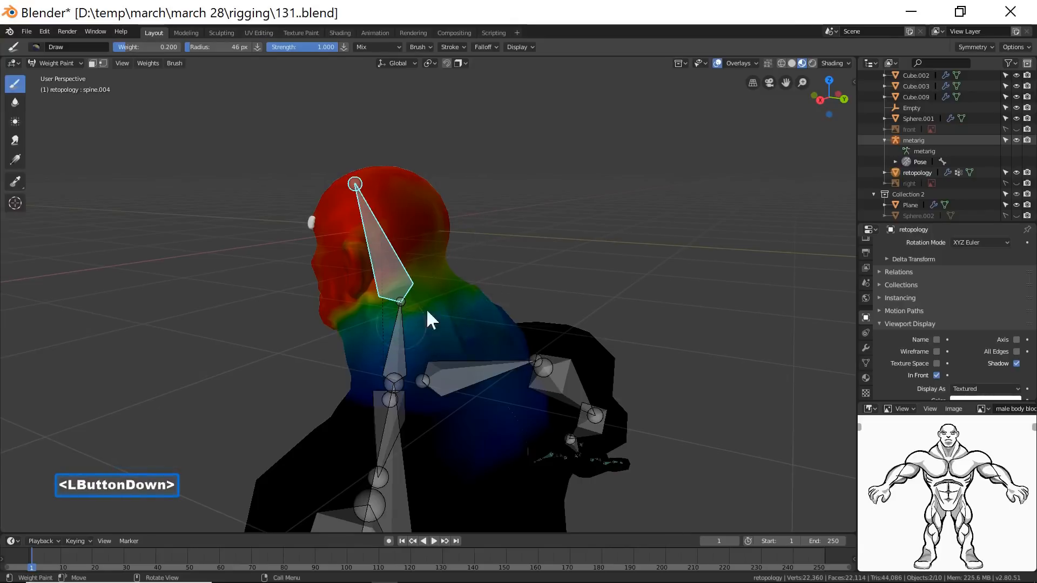
drag(408, 323, 505, 279)
Leave Weight Paint for Object Mode, select the metarig armature and switch it to Pose Mode.
mouse_move(435, 313)
middle_down()
mouse_move(523, 291)
mouse_move(601, 297)
mouse_move(588, 301)
middle_up()
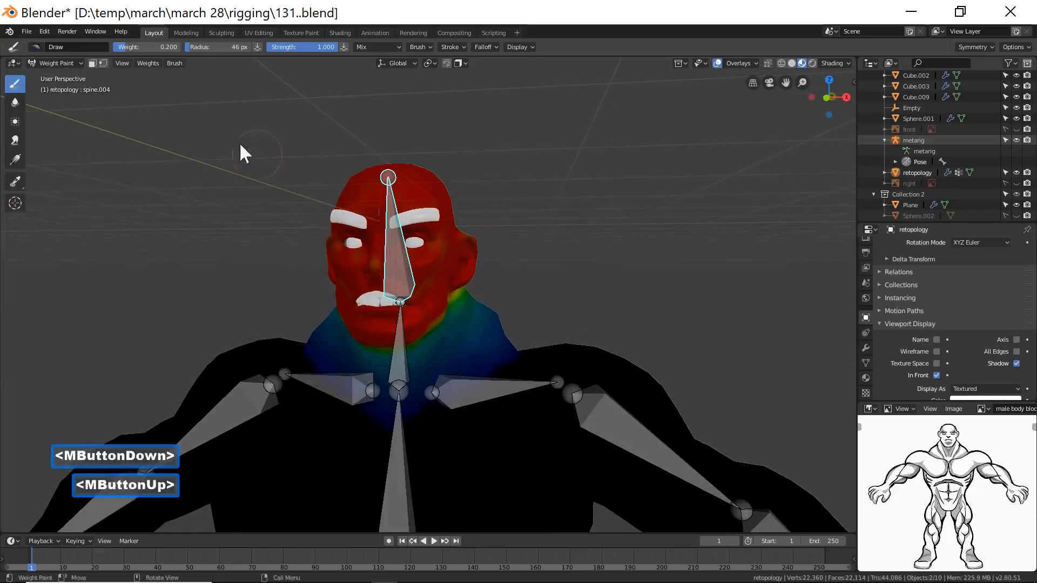
click(79, 63)
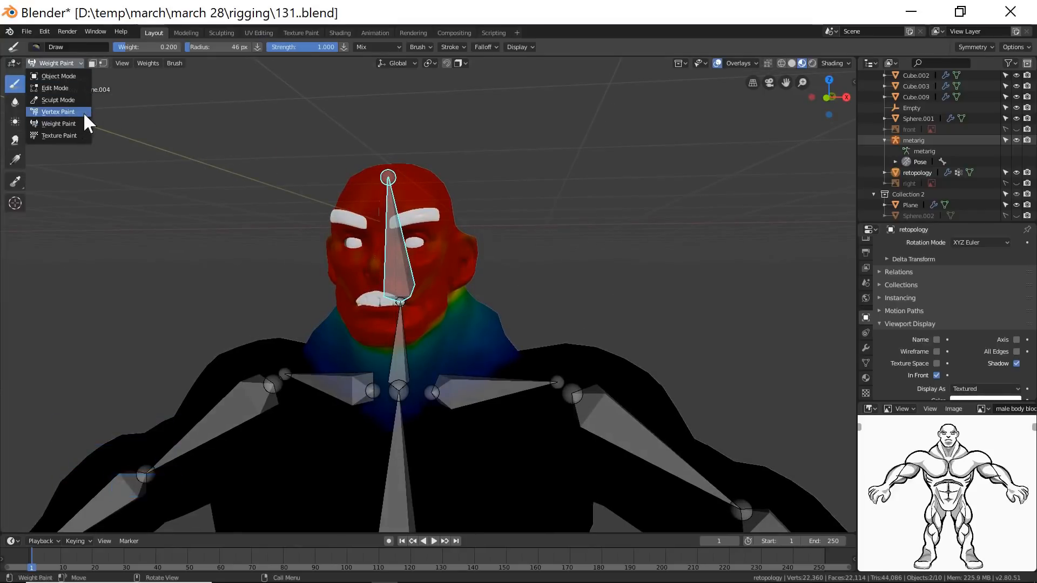
click(80, 76)
click(403, 254)
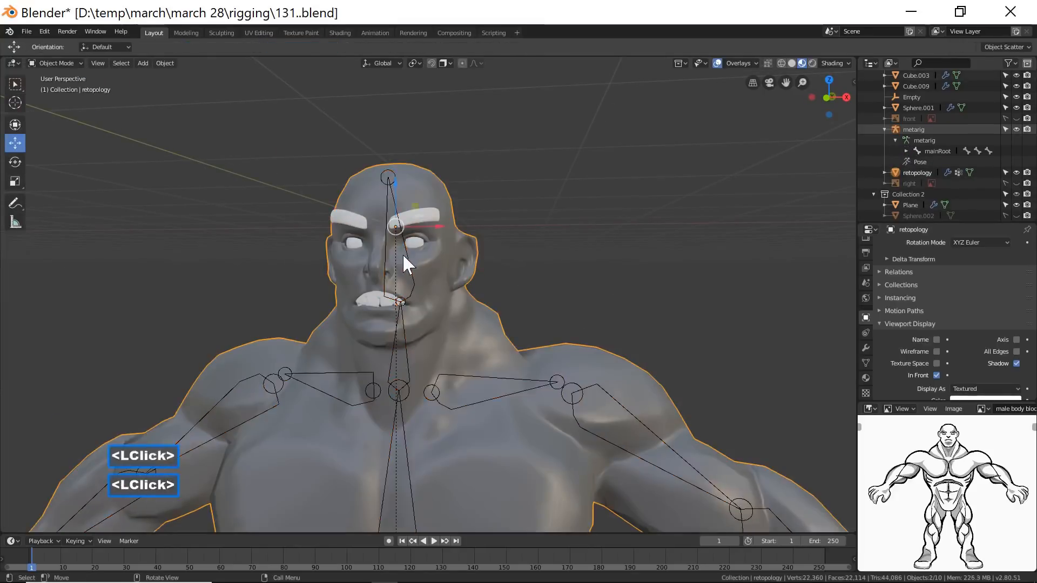
click(410, 263)
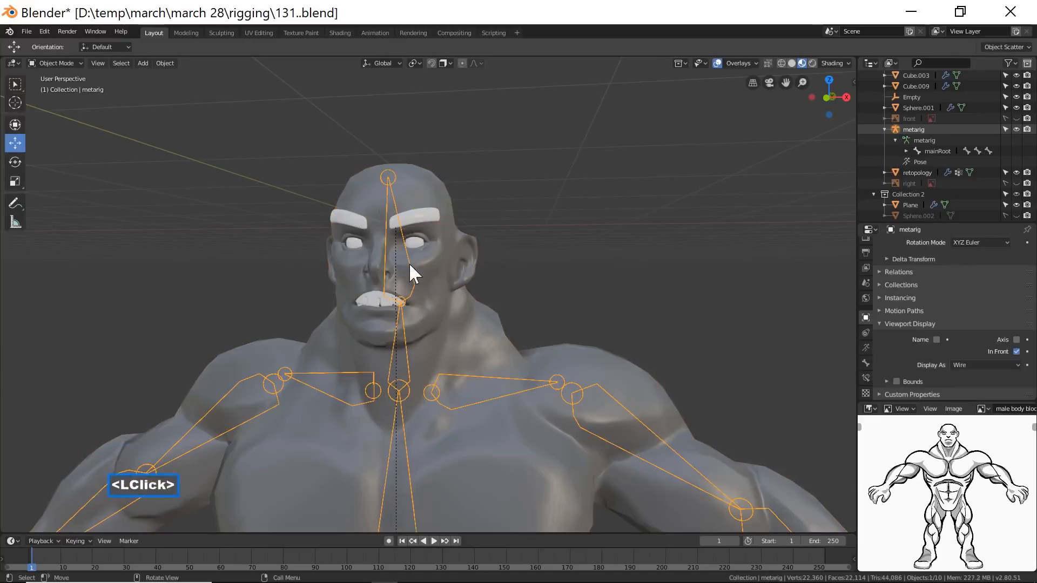
click(70, 63)
click(75, 95)
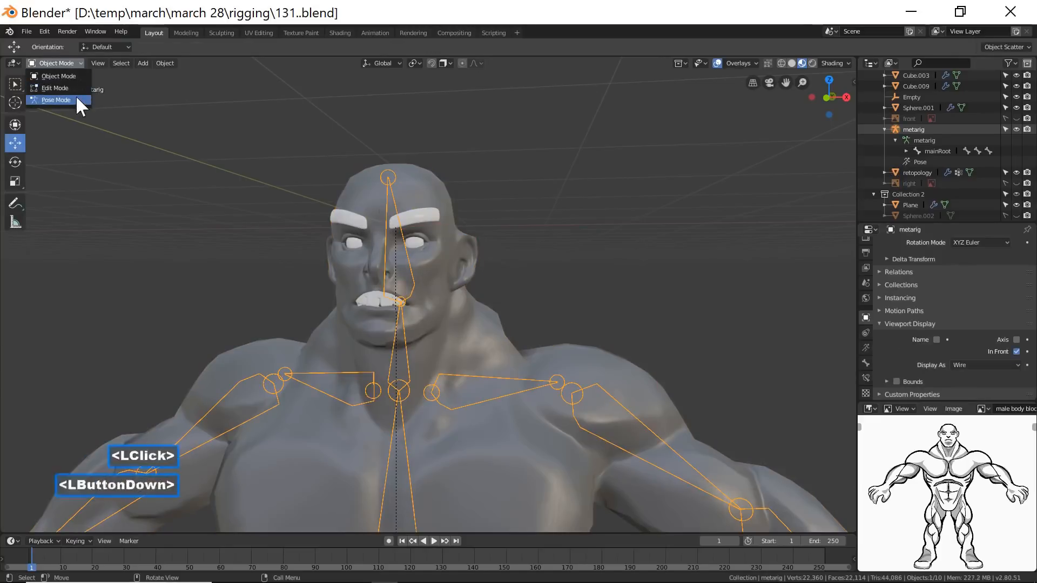
Test-rotate the head bone about the global X axis to check the neck deformation, and cancel the rotation.
middle_drag(632, 282, 597, 280)
key(r)
key(x)
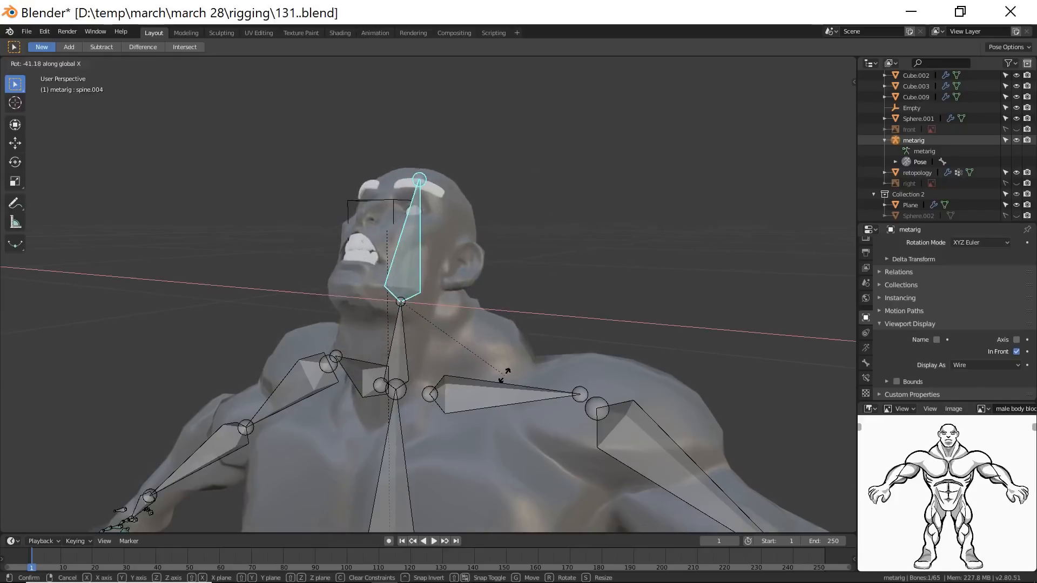
right_click(497, 291)
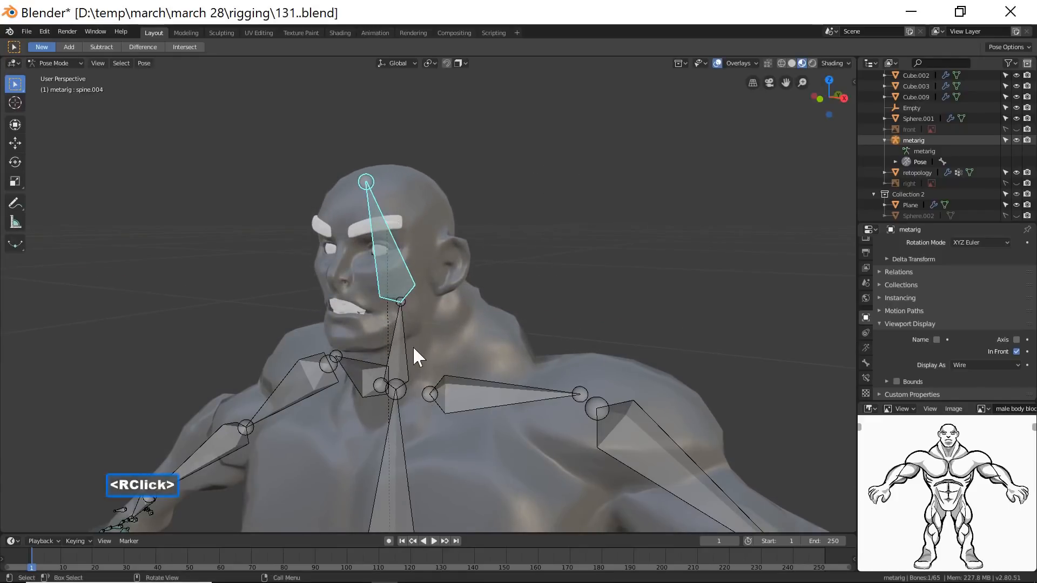
Return to Object Mode, select the metarig and add the retopology body mesh as active object, and enter Weight Paint.
click(60, 66)
click(74, 79)
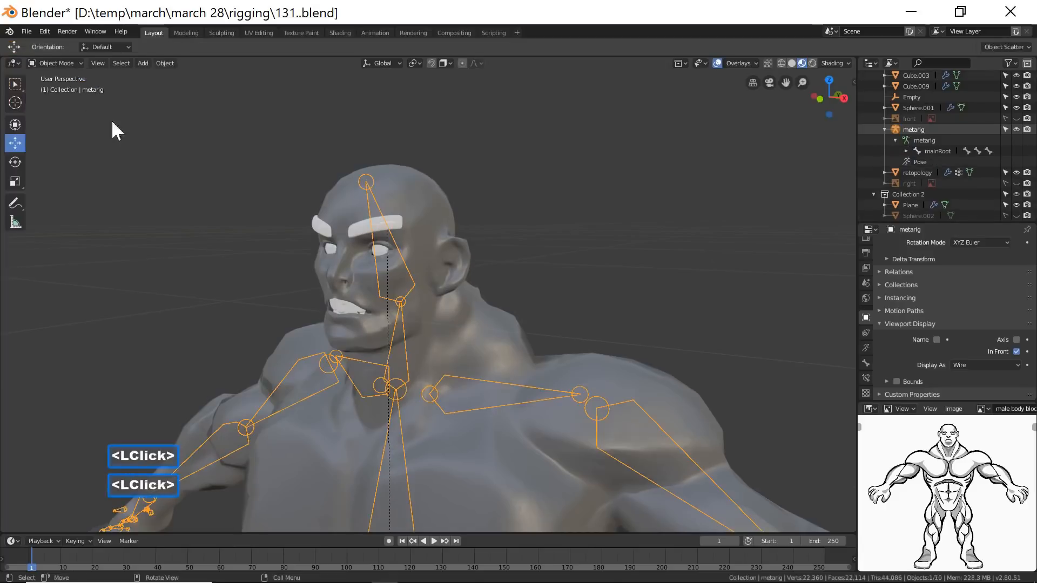
click(407, 350)
click(403, 355)
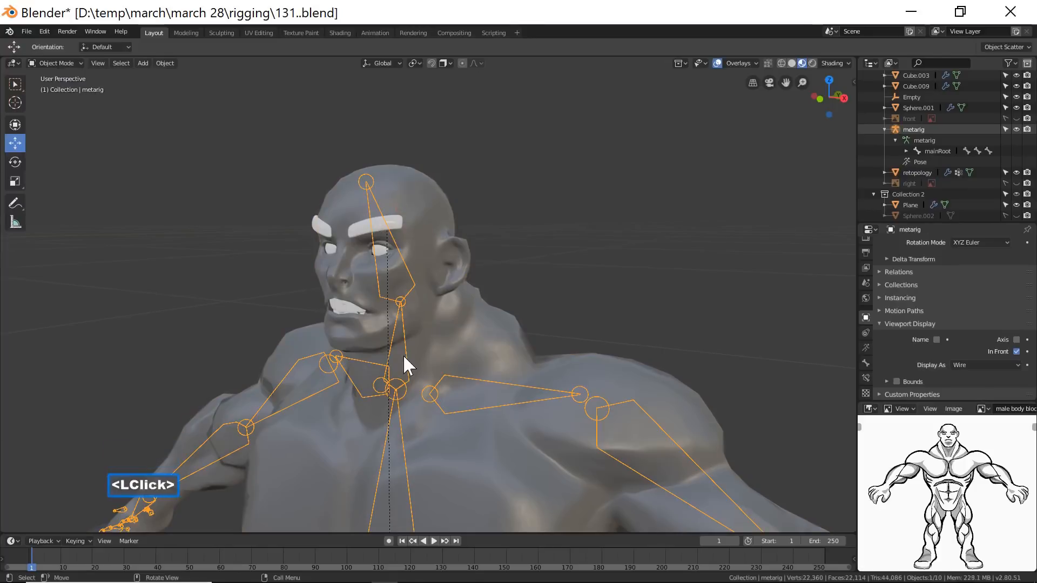
shift+click(482, 318)
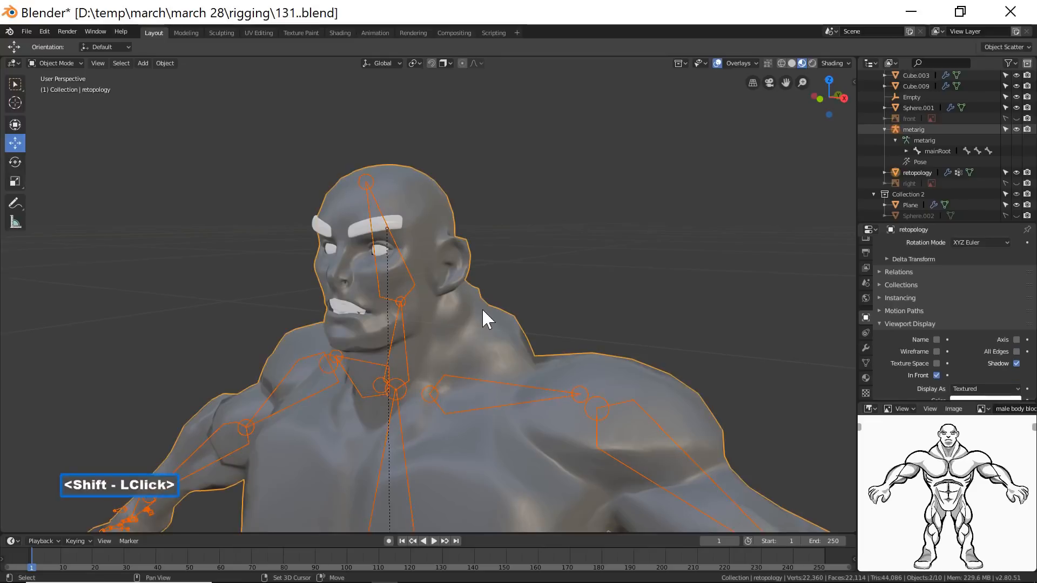
click(78, 63)
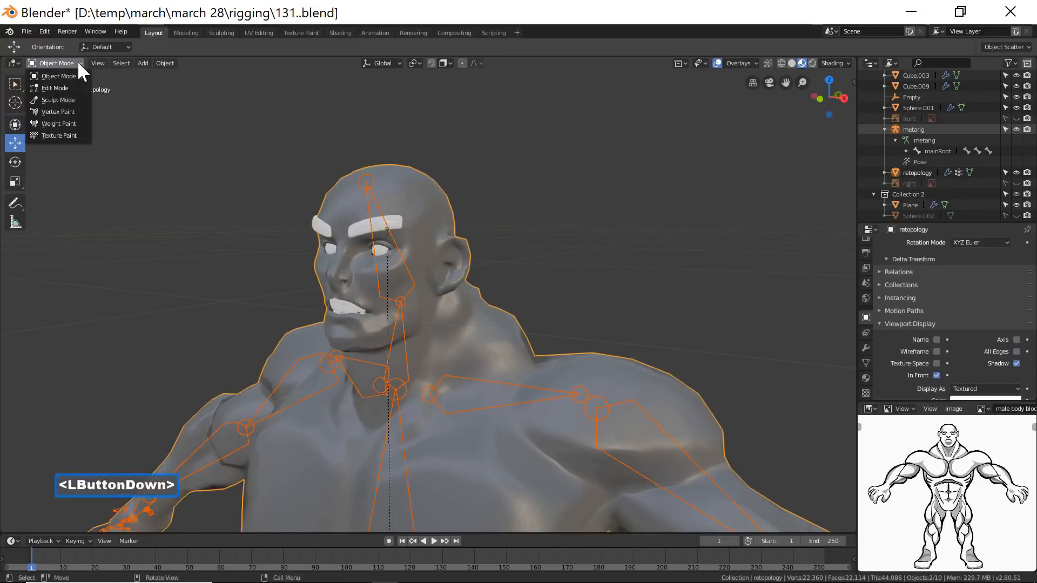
click(37, 123)
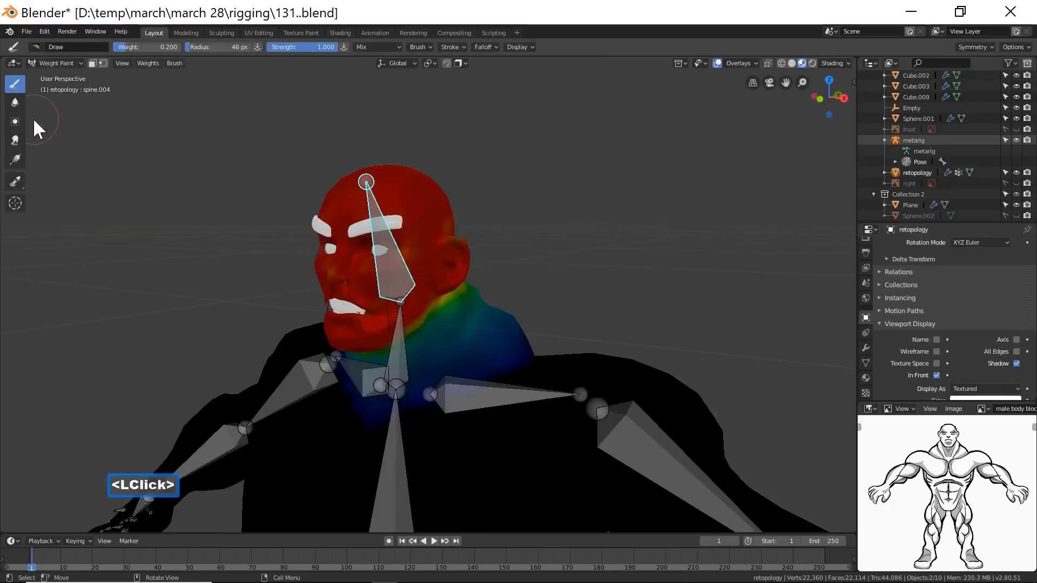
Add the neck bone (spine.003) to the head bone selection to display its weights on the mesh.
shift+click(398, 365)
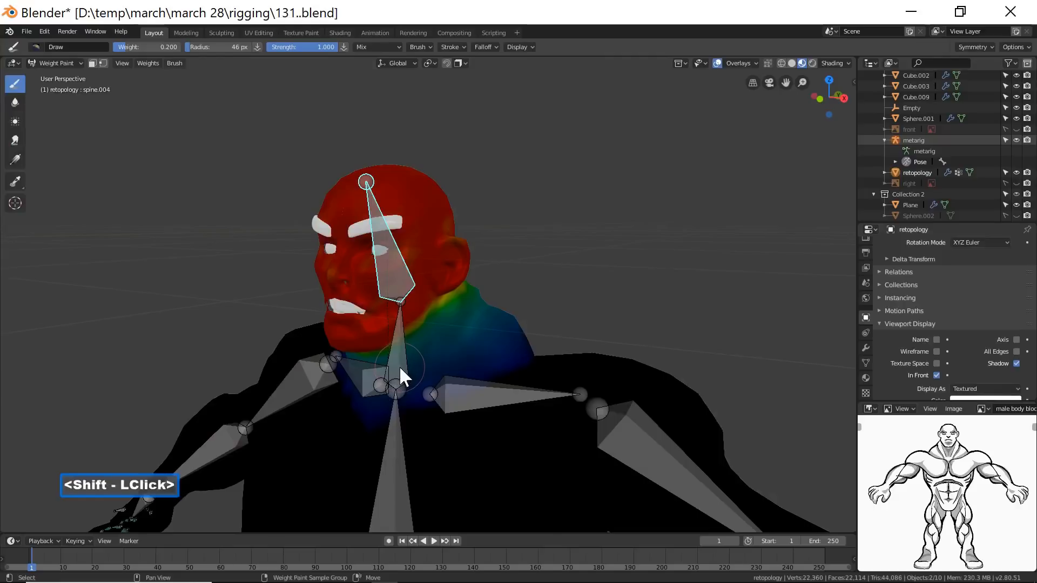
shift+click(399, 366)
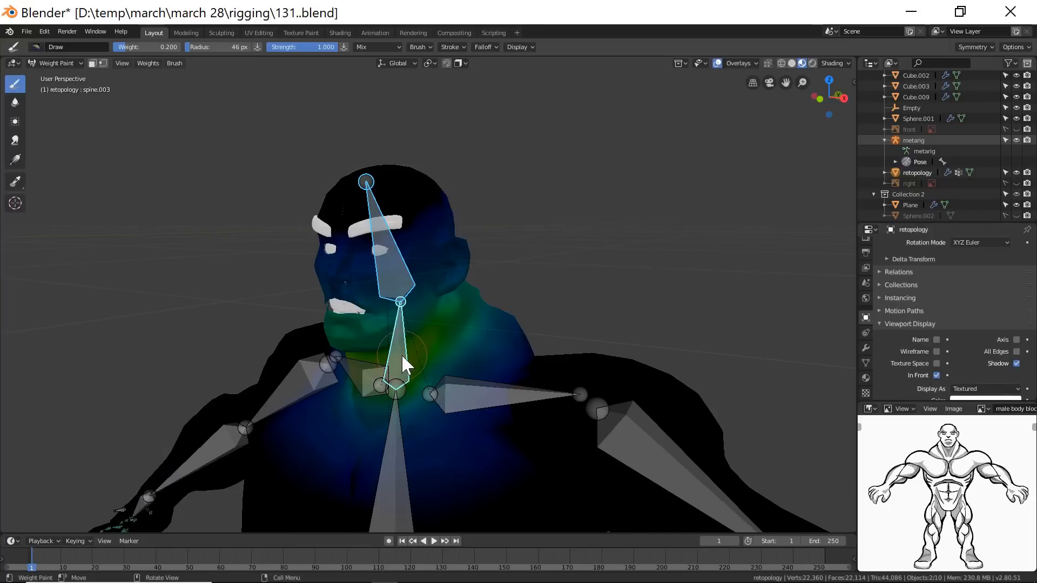
click(627, 282)
middle_drag(539, 304, 588, 290)
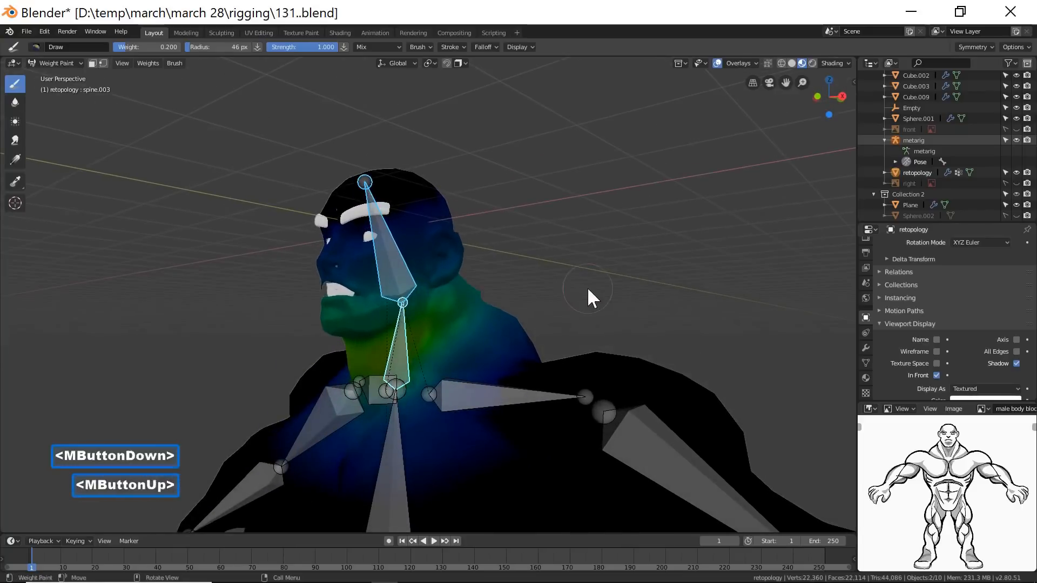
Deselect the head bone and make the neck bone (spine.003) the only selected bone for weight painting.
shift+click(394, 360)
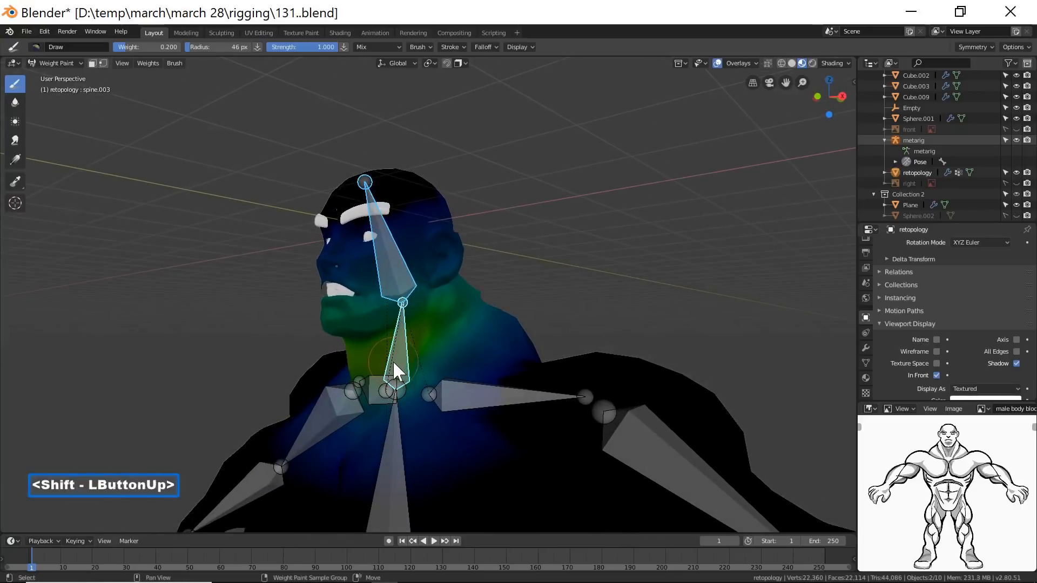
shift+click(390, 271)
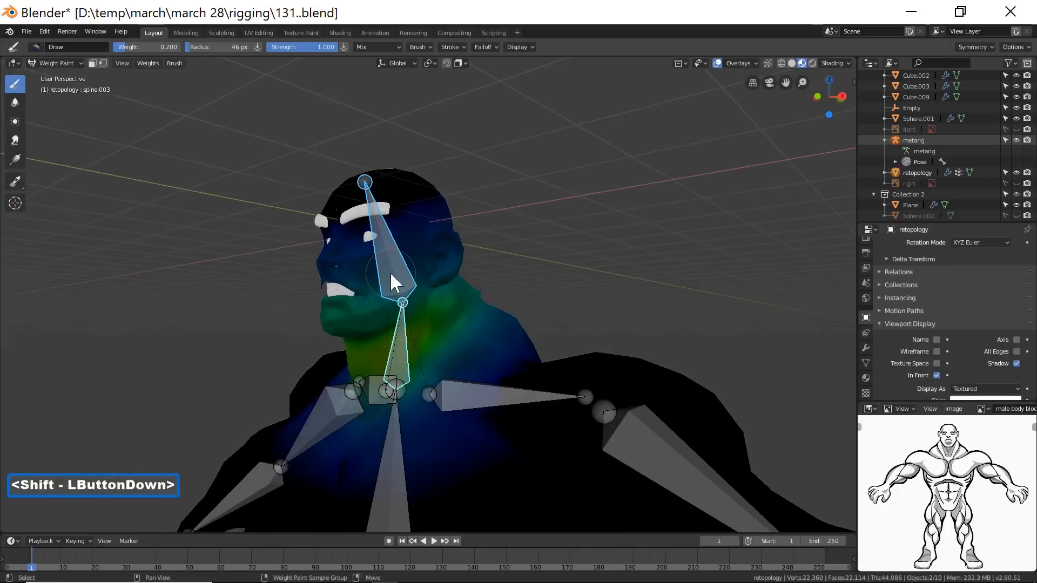
shift+click(386, 265)
shift+click(379, 264)
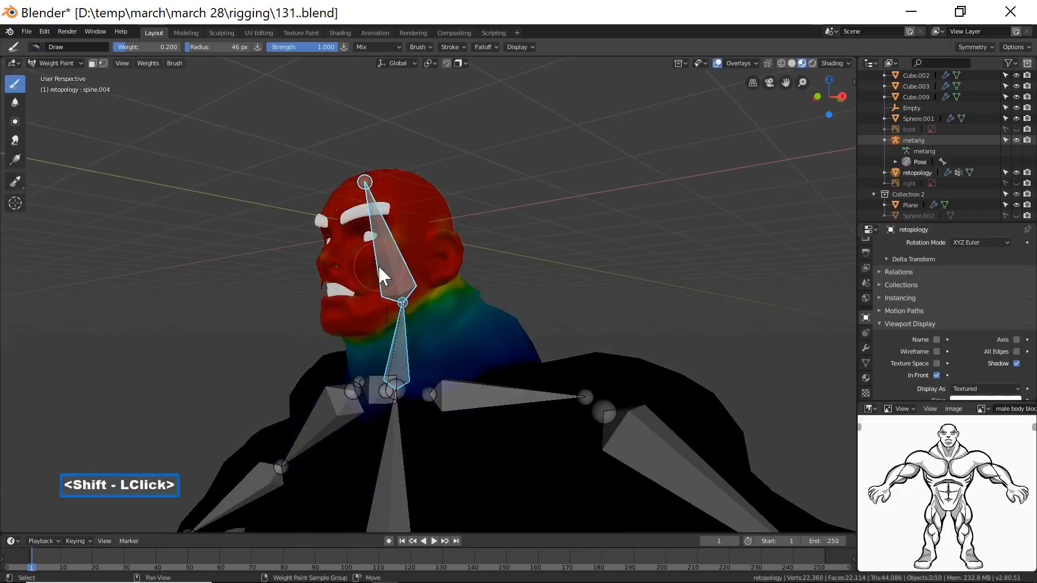
shift+click(386, 273)
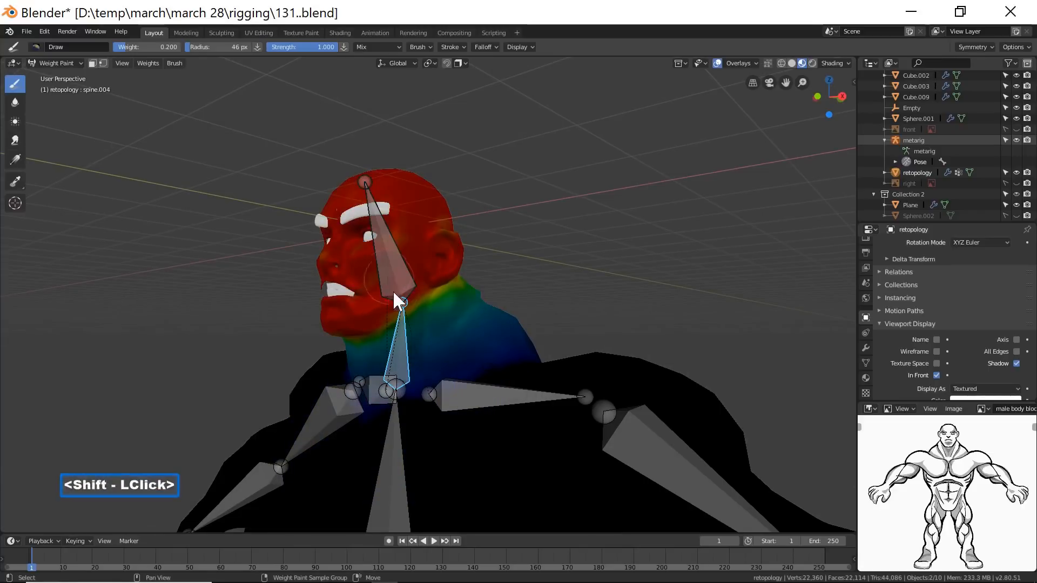
mouse_move(468, 361)
middle_down()
mouse_move(432, 375)
mouse_move(411, 370)
mouse_move(424, 375)
mouse_move(438, 357)
mouse_move(467, 361)
mouse_move(444, 388)
mouse_move(460, 372)
middle_up()
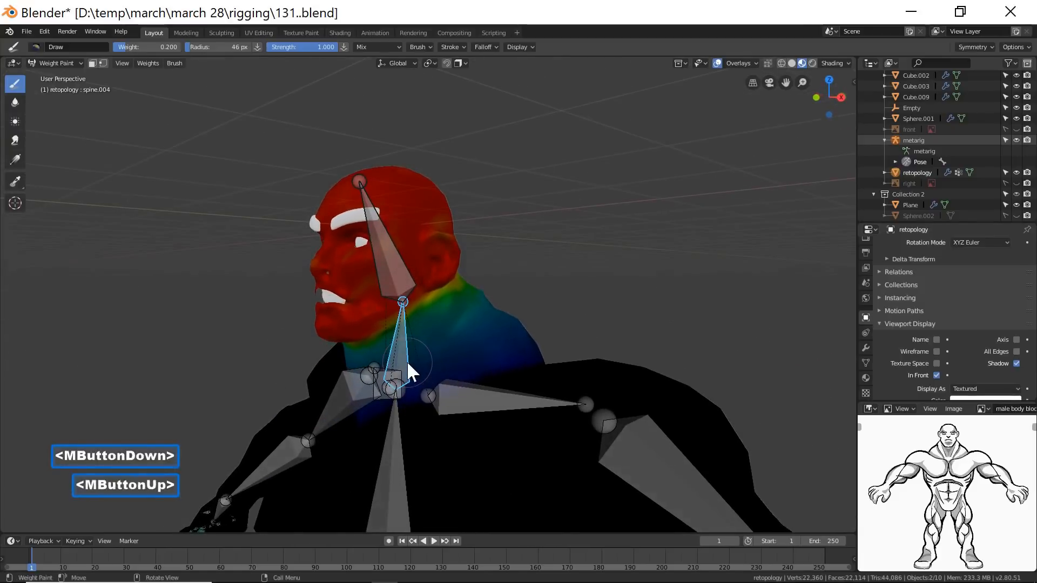
shift+click(407, 361)
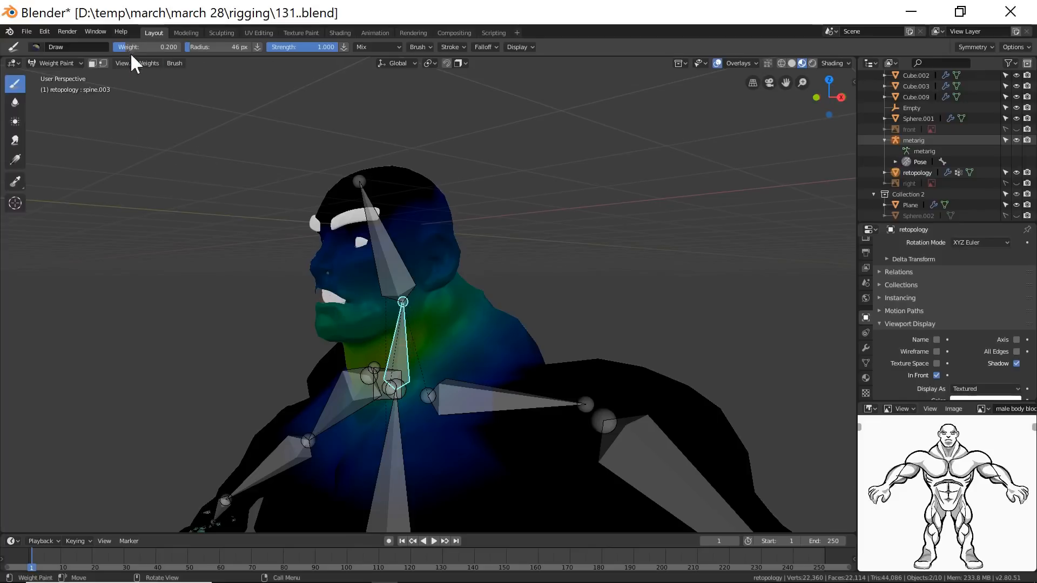
Set the brush weight to 0 and paint over the chin and jaw to remove the neck bone's influence there.
drag(125, 45, 114, 46)
middle_drag(282, 265, 248, 250)
click(312, 318)
mouse_move(312, 319)
mouse_down()
mouse_move(330, 320)
mouse_move(333, 254)
mouse_move(381, 262)
mouse_move(348, 295)
mouse_move(453, 241)
mouse_move(454, 208)
mouse_move(433, 197)
mouse_move(429, 255)
mouse_move(343, 324)
mouse_move(389, 284)
mouse_move(463, 250)
mouse_move(315, 326)
mouse_up()
mouse_move(253, 344)
middle_down()
mouse_move(365, 306)
mouse_move(405, 353)
mouse_move(379, 362)
mouse_move(320, 347)
mouse_move(342, 319)
middle_up()
drag(354, 291, 360, 282)
drag(422, 212, 607, 290)
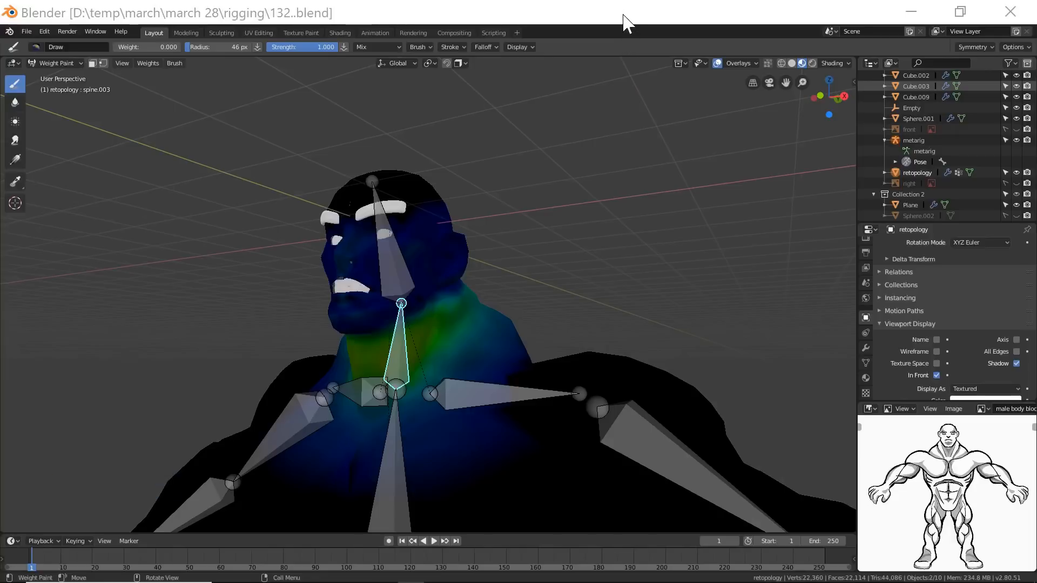
Switch from Weight Paint back to Object Mode, select the metarig armature and put it into Pose Mode.
click(622, 15)
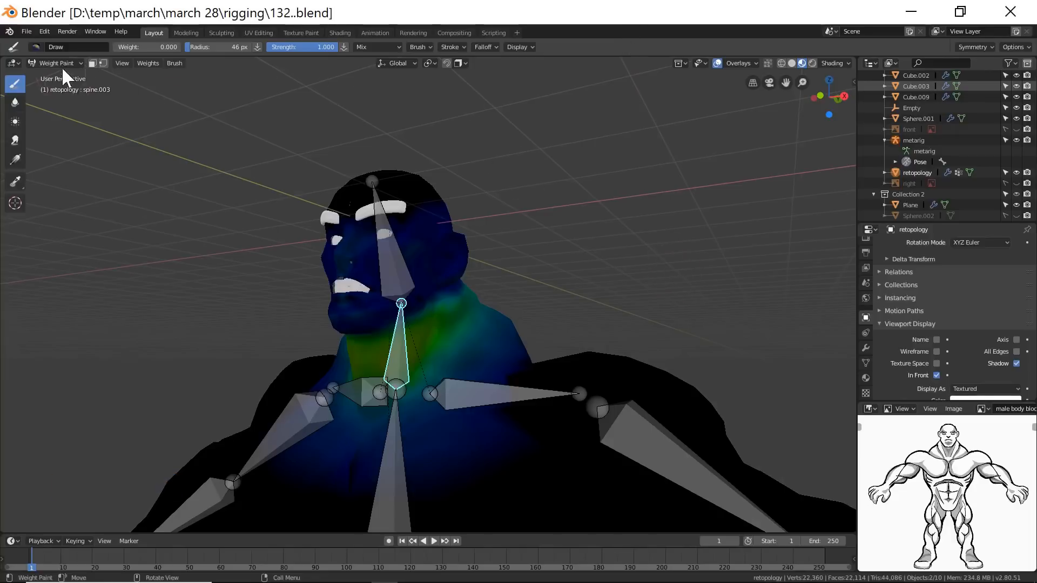
click(73, 59)
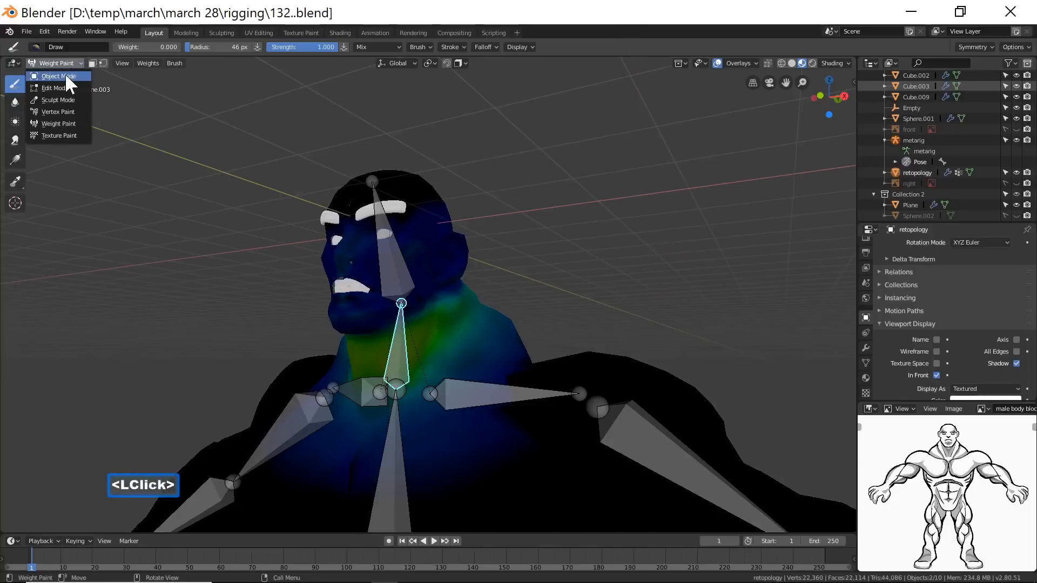
click(65, 73)
click(406, 273)
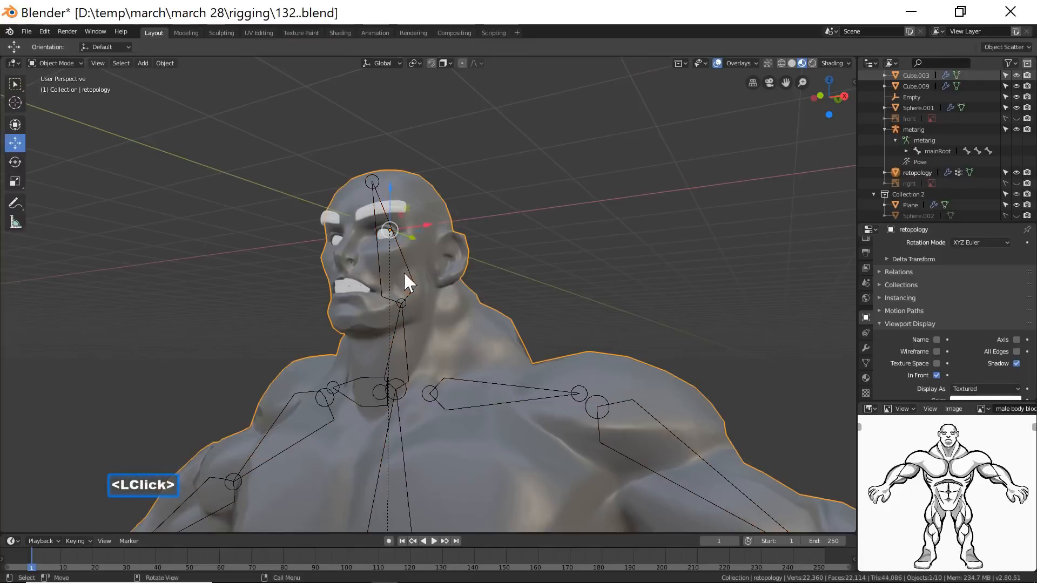
click(406, 263)
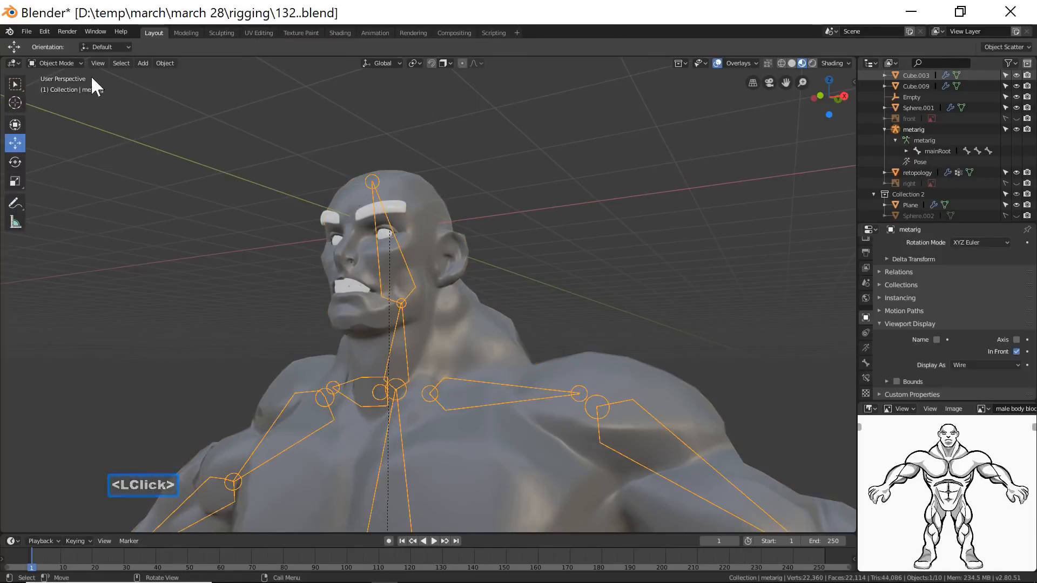
click(79, 60)
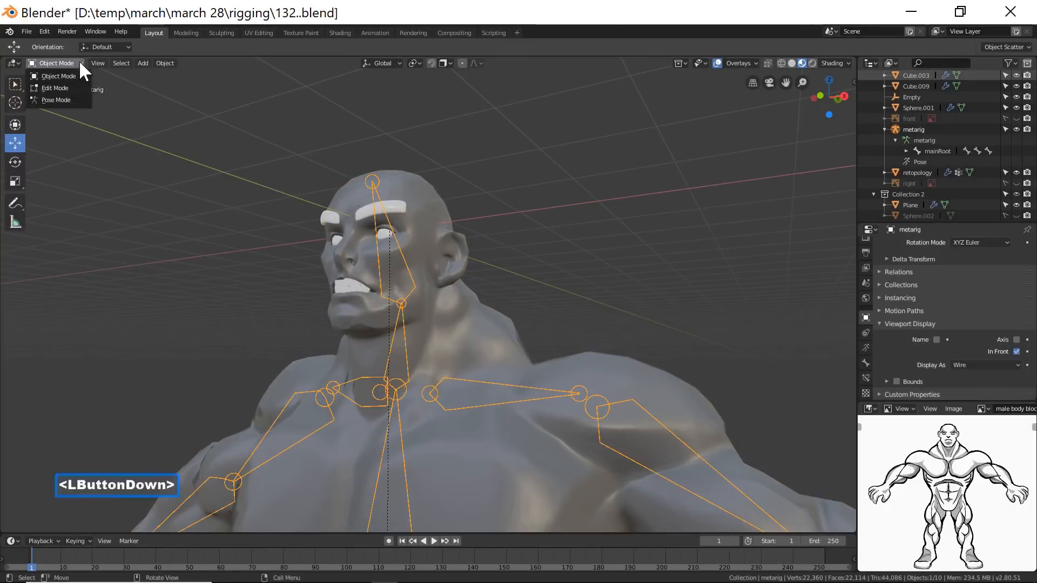
click(31, 98)
Select the head bone and rotate it 30° about the global X axis to tilt the head forward.
click(390, 270)
click(401, 271)
key(r)
key(x)
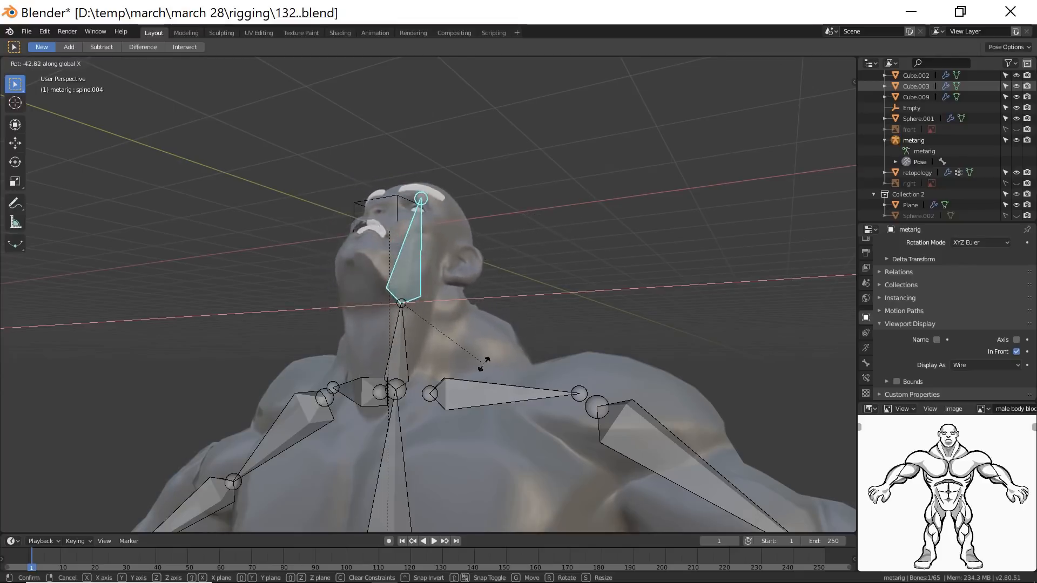
click(575, 174)
mouse_move(440, 333)
middle_down()
mouse_move(486, 304)
mouse_move(464, 329)
mouse_move(436, 316)
mouse_move(417, 326)
mouse_move(425, 320)
middle_up()
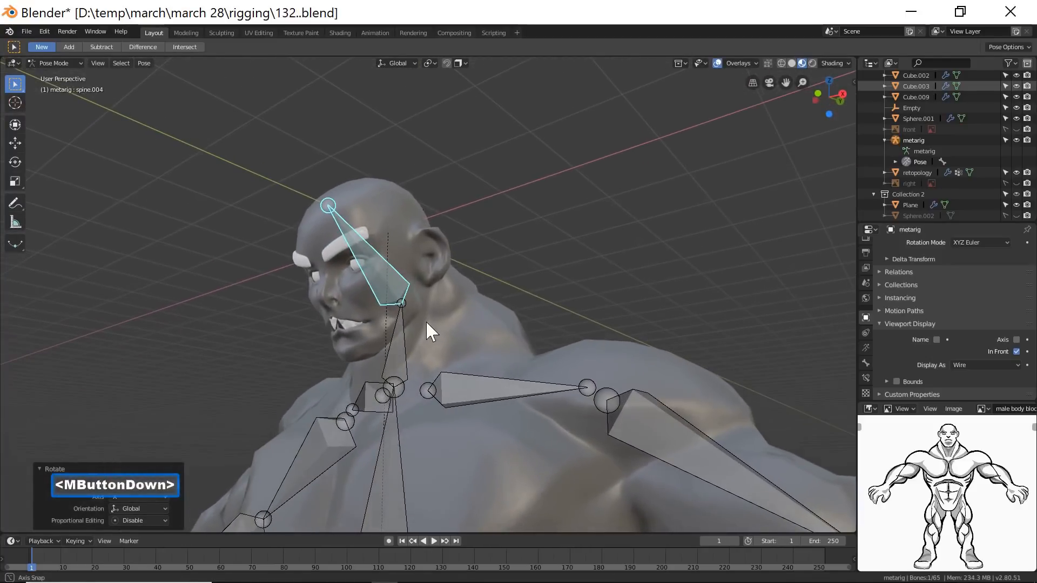
Rotate the head bone again about the global X axis, inspect the neck and jaw closely, and deselect the bone.
key(r)
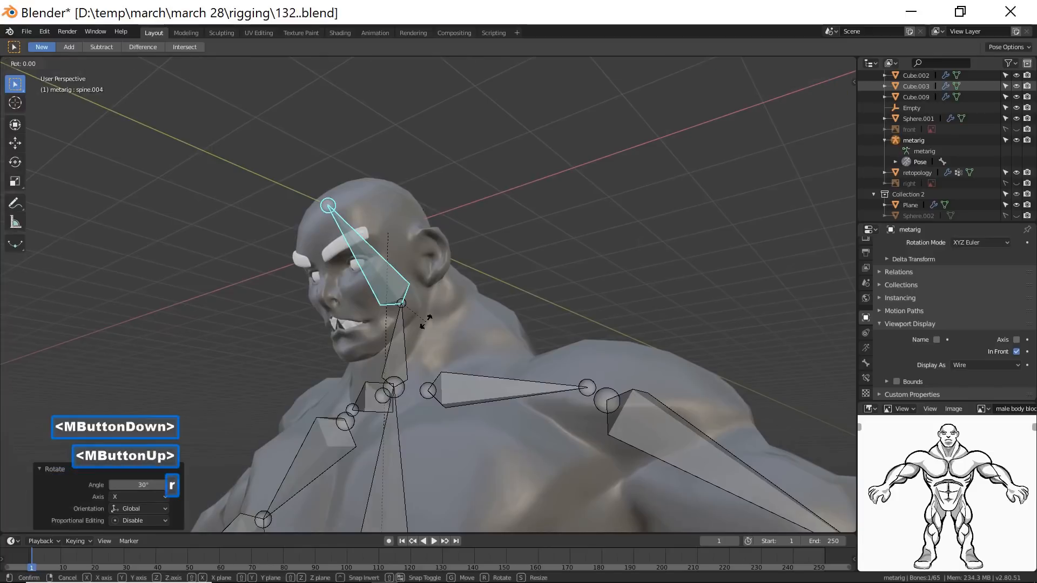
key(x)
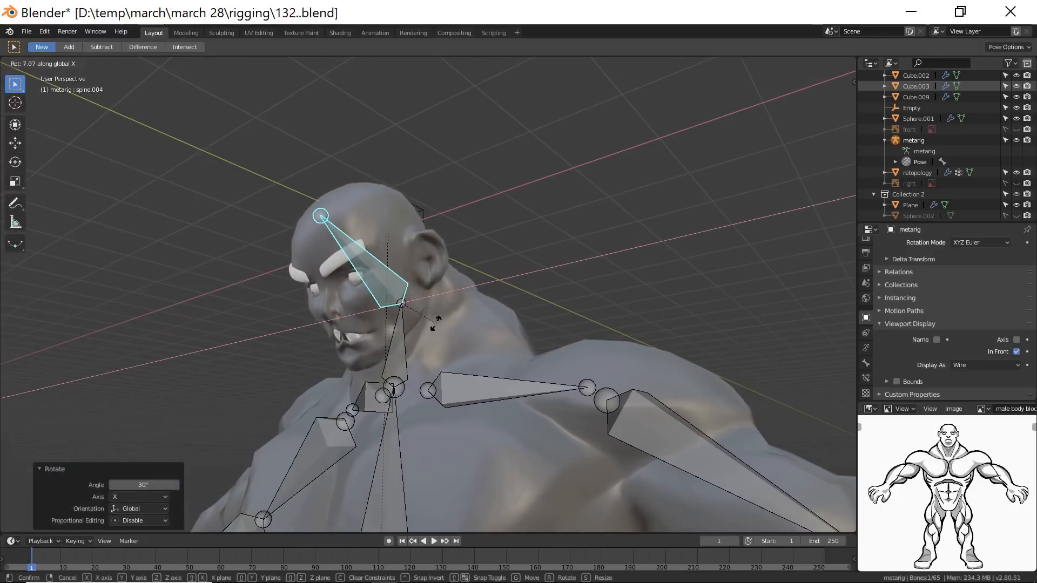
click(411, 344)
scroll(409, 343, up, 2)
middle_drag(375, 355, 371, 332)
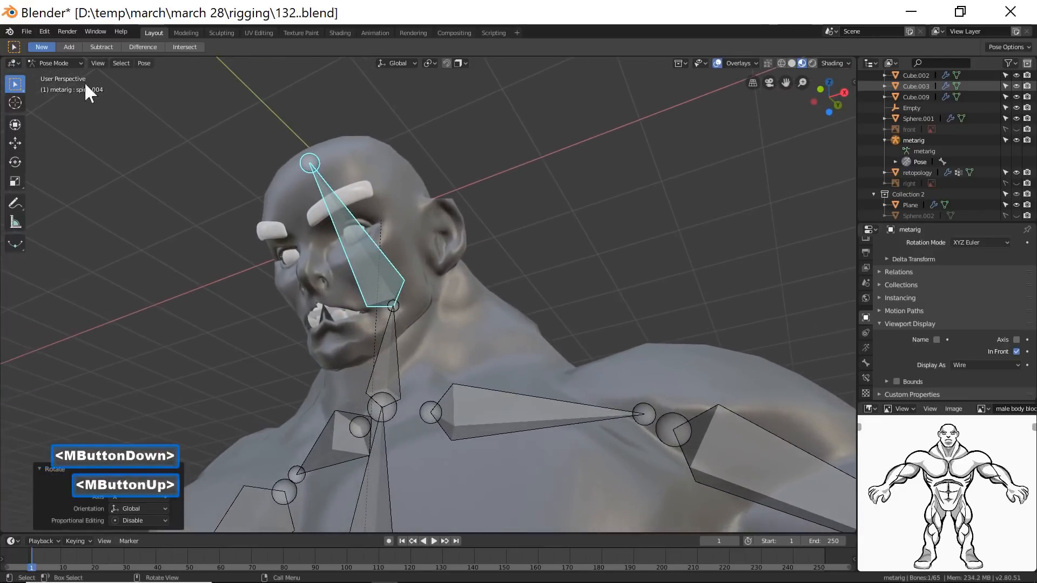
click(478, 168)
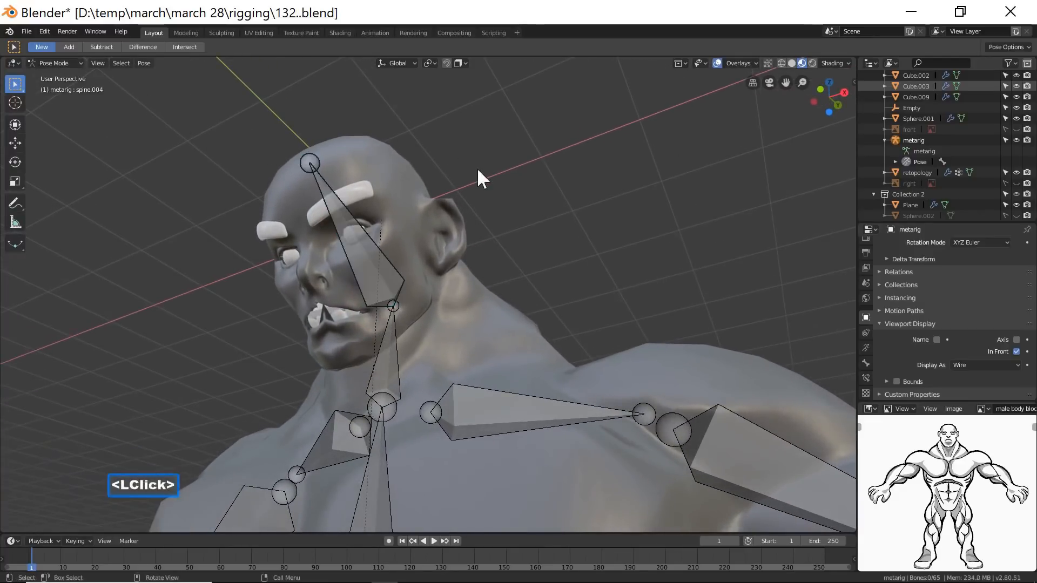
Return to Object Mode, put the body mesh into Weight Paint with the metarig also selected, and display the head bone's weights.
click(77, 63)
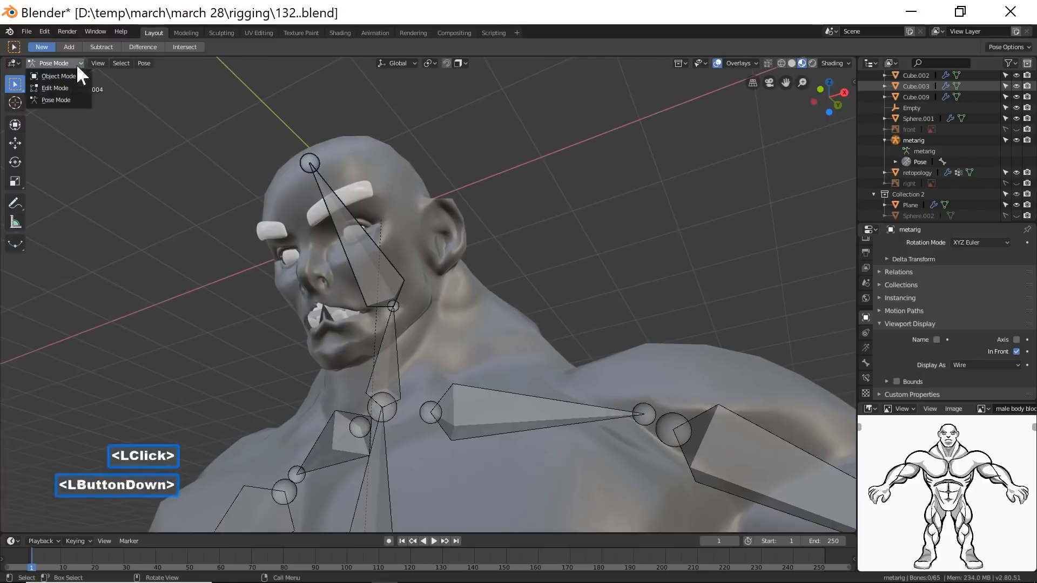
click(75, 71)
click(377, 248)
click(378, 249)
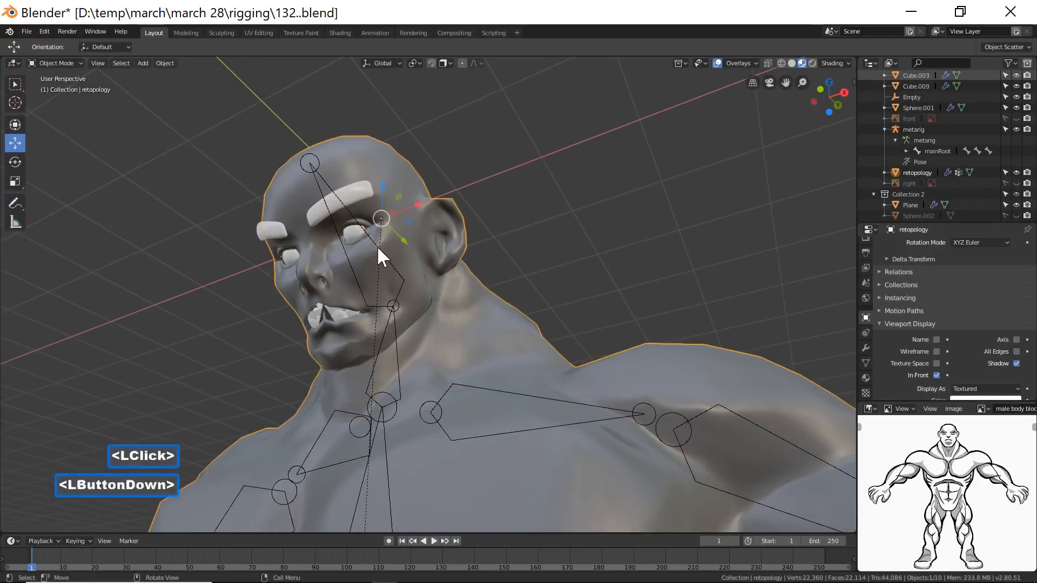
shift+click(407, 201)
click(72, 62)
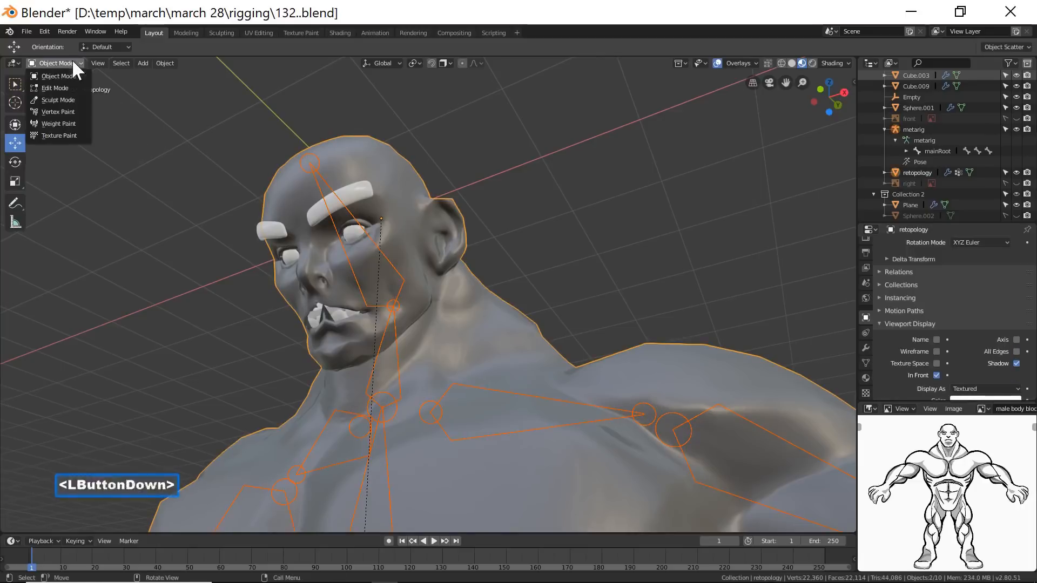
click(34, 122)
middle_drag(280, 344, 260, 339)
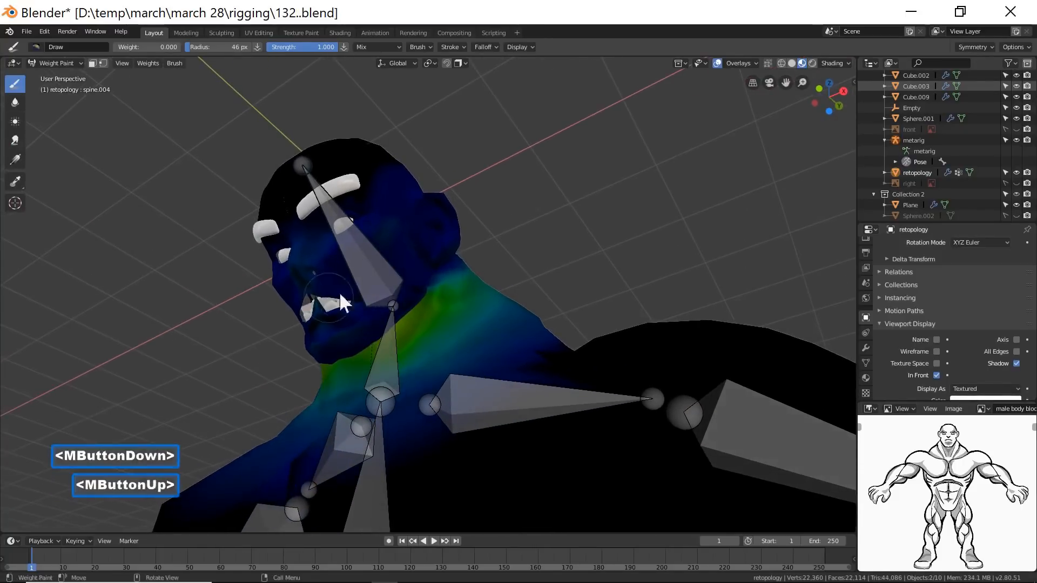
shift+click(364, 263)
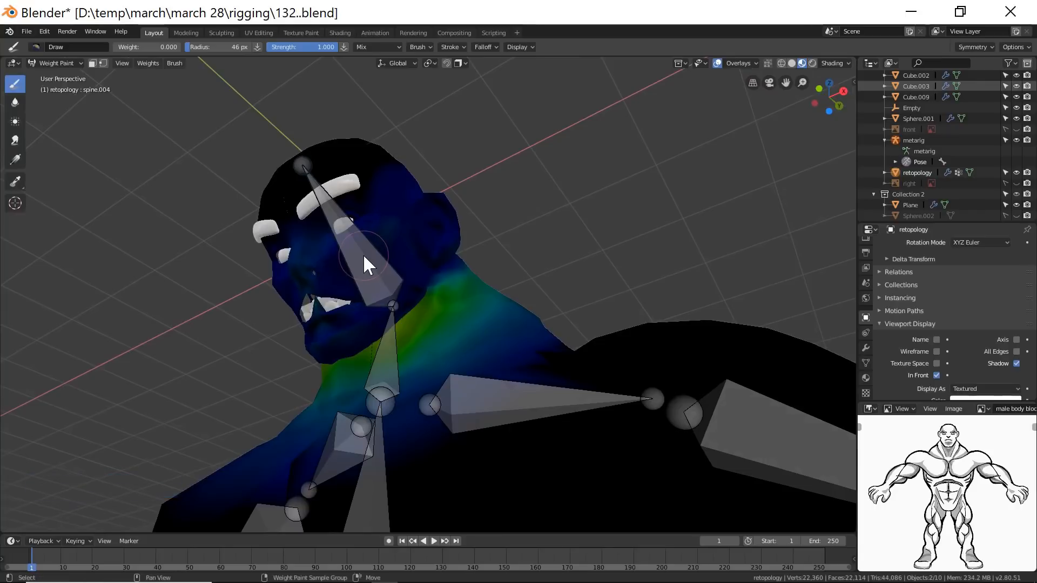
shift+click(314, 190)
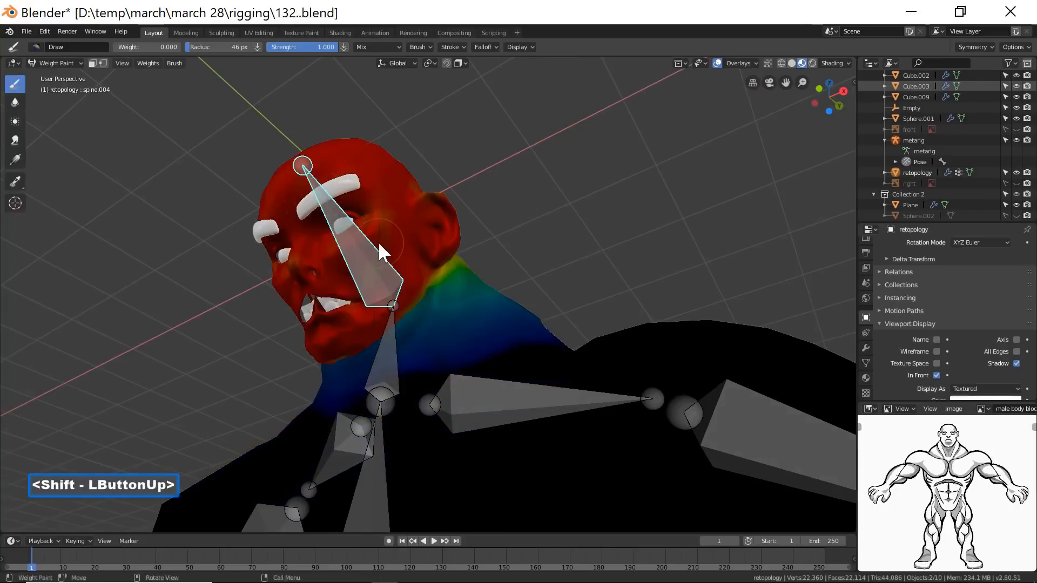
mouse_move(326, 300)
middle_down()
mouse_move(351, 281)
mouse_move(344, 270)
mouse_move(310, 302)
mouse_move(312, 287)
mouse_move(281, 329)
mouse_move(311, 299)
middle_up()
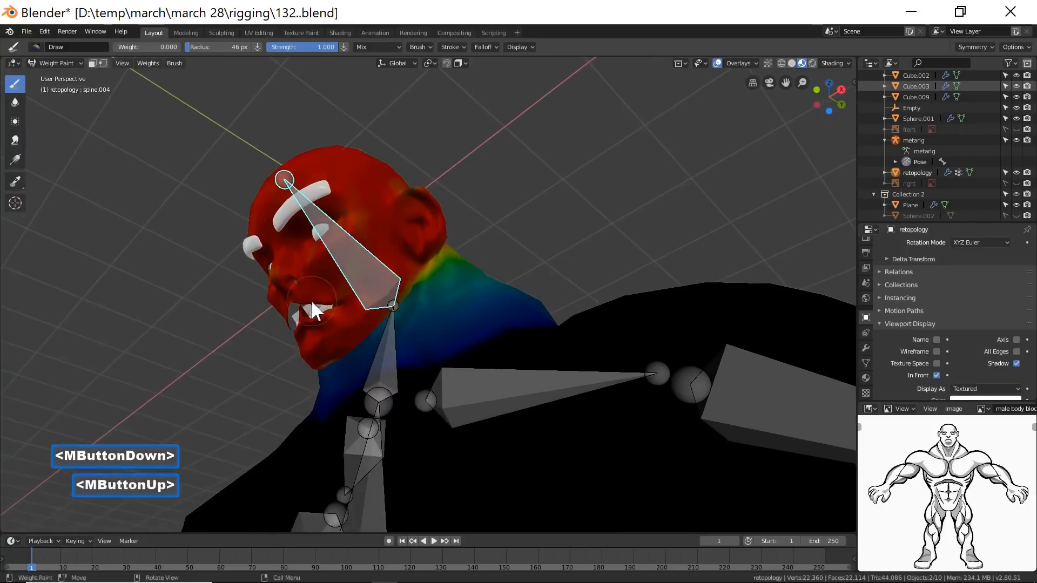
Activate the neck bone's weights and paint weight 0 over the mouth and nose area, using wireframe display to reach the mouth.
shift+click(389, 367)
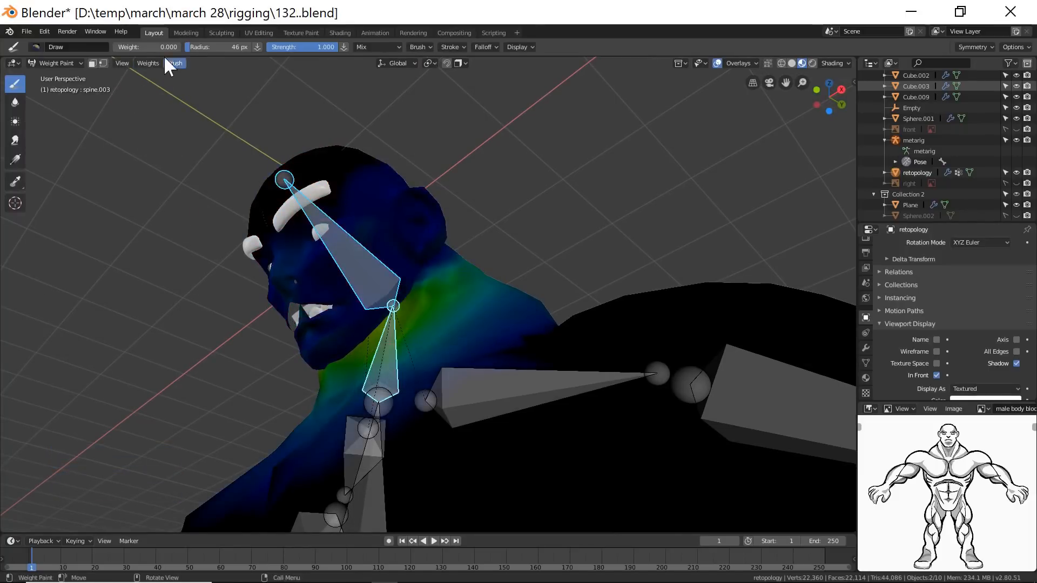
click(319, 304)
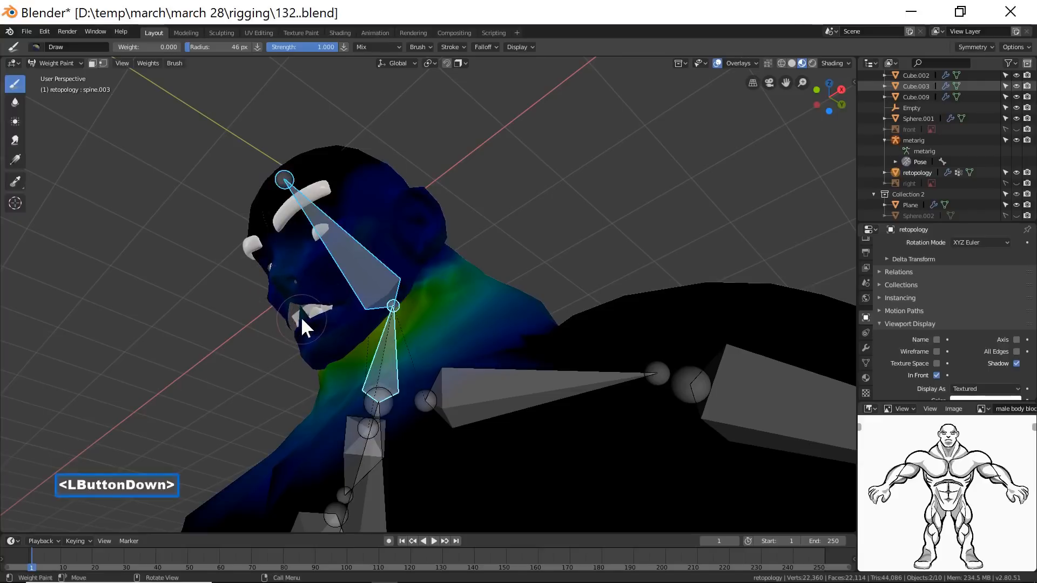
key(z)
mouse_move(311, 293)
mouse_down()
mouse_move(301, 323)
mouse_move(310, 316)
mouse_up()
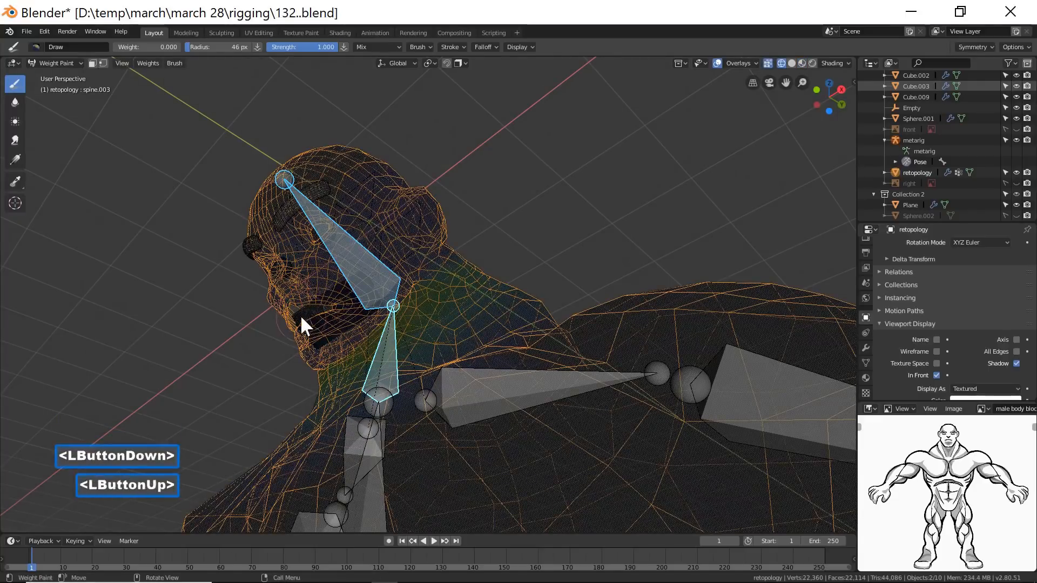
key(z)
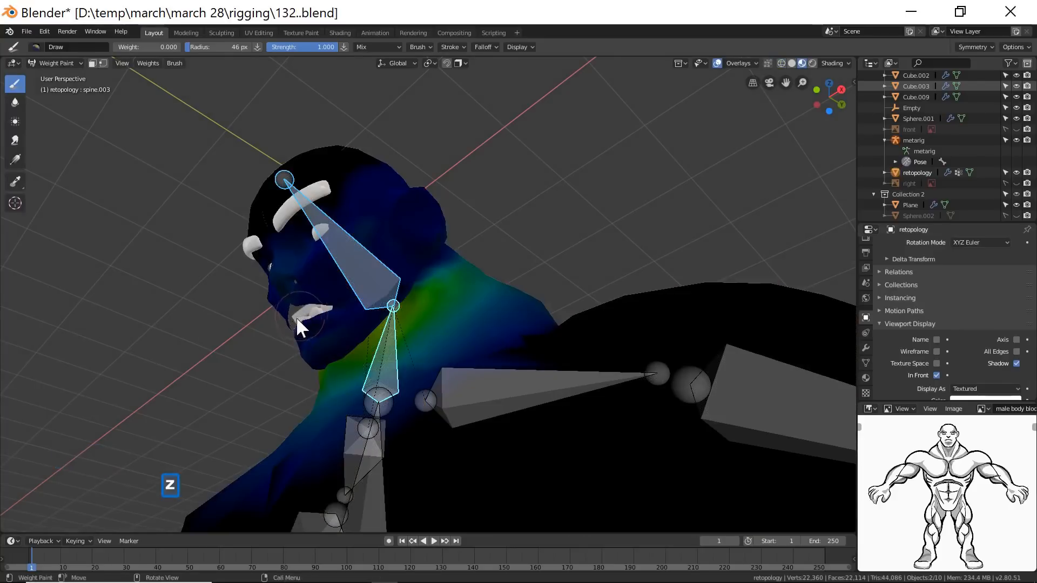
mouse_move(277, 318)
middle_down()
mouse_move(332, 336)
mouse_move(310, 314)
middle_up()
key(z)
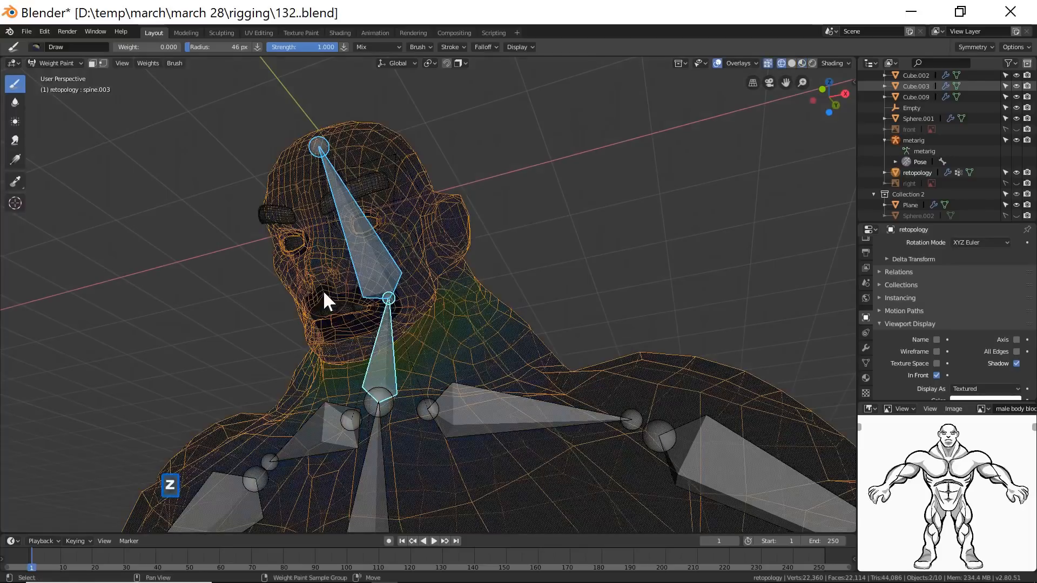
mouse_move(328, 294)
mouse_down()
mouse_move(307, 298)
mouse_move(338, 296)
mouse_up()
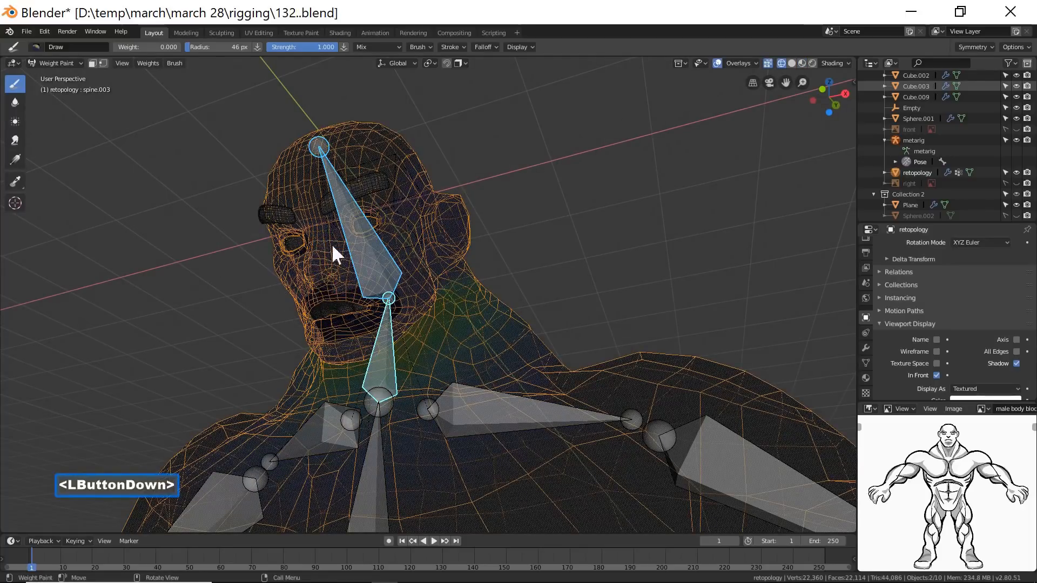
drag(336, 261, 335, 263)
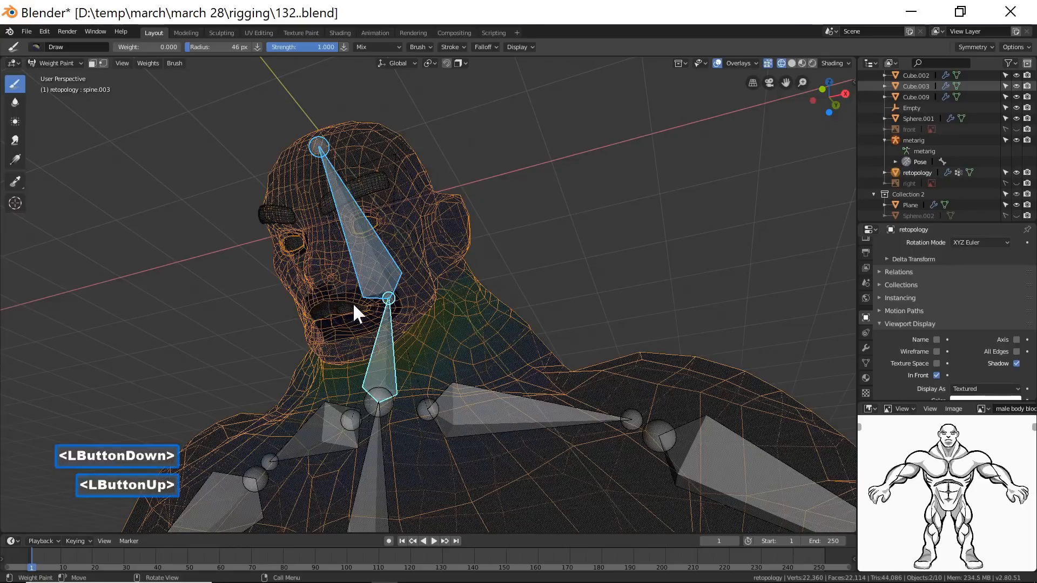
Compare the head bone's and neck bone's weights on the face and neck in wireframe and shaded display.
shift+click(382, 258)
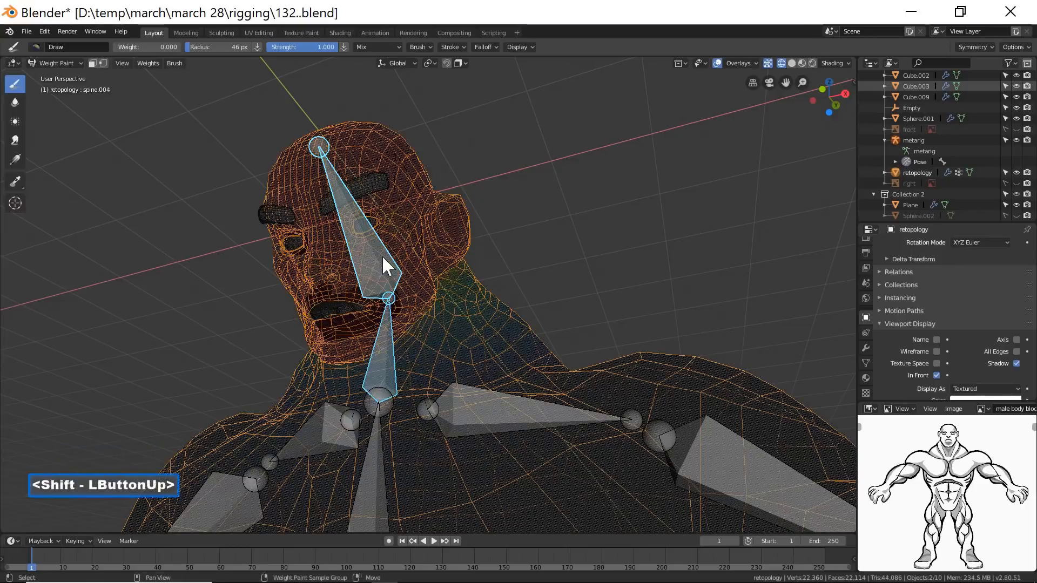
shift+click(373, 347)
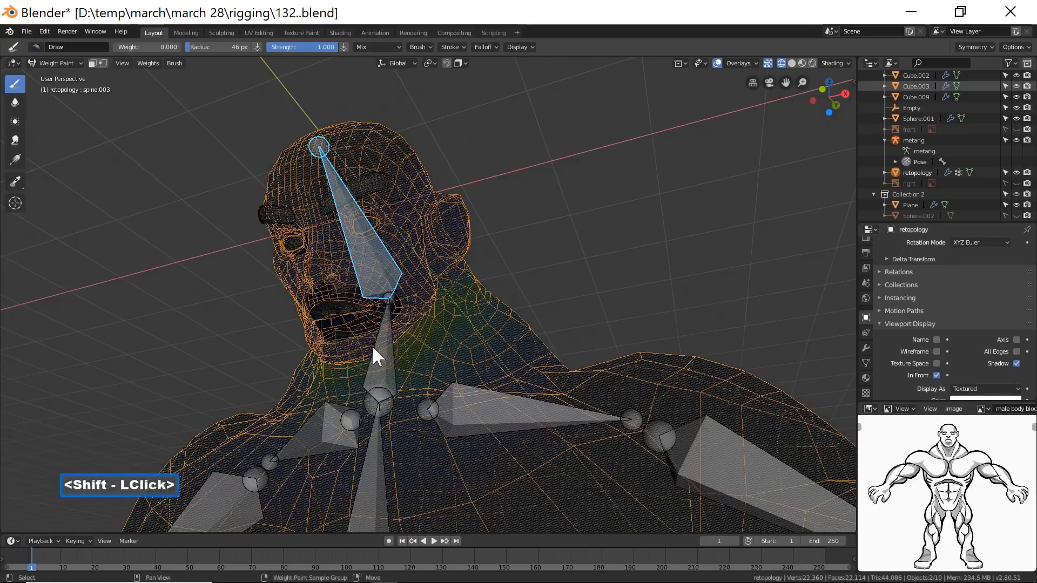
key(z)
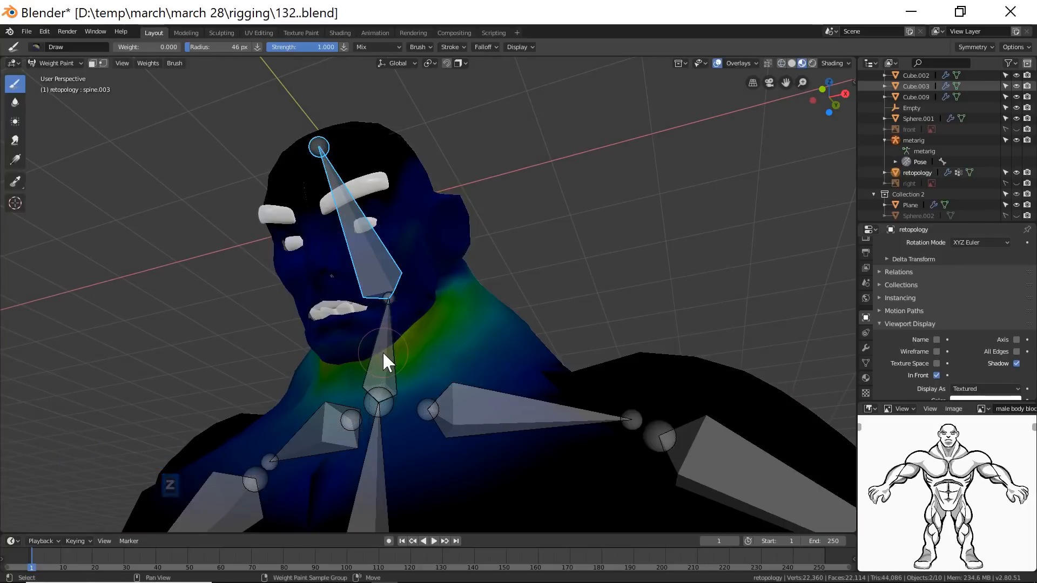
shift+click(382, 351)
shift+click(368, 372)
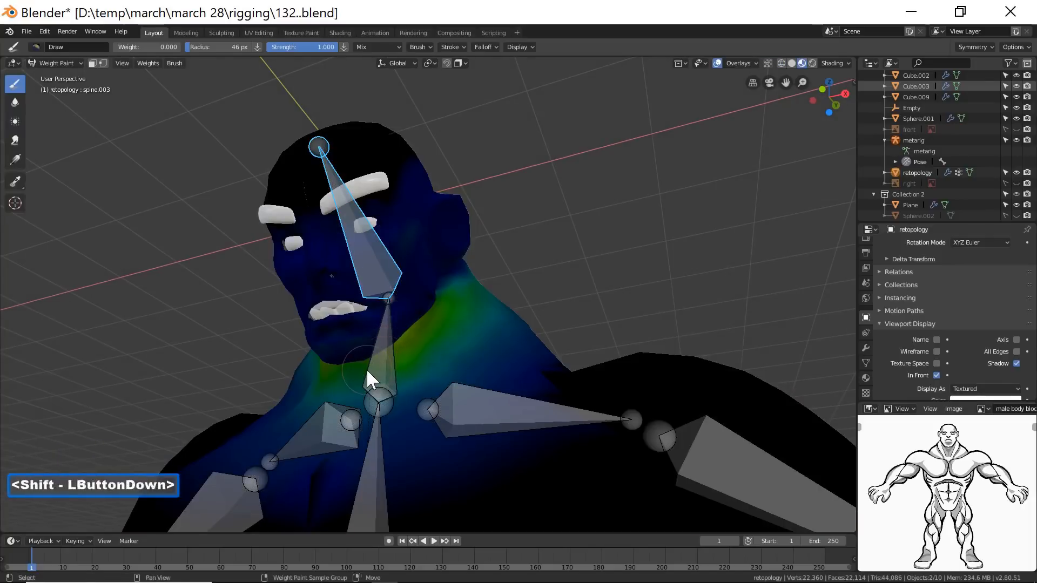
shift+double_click(368, 372)
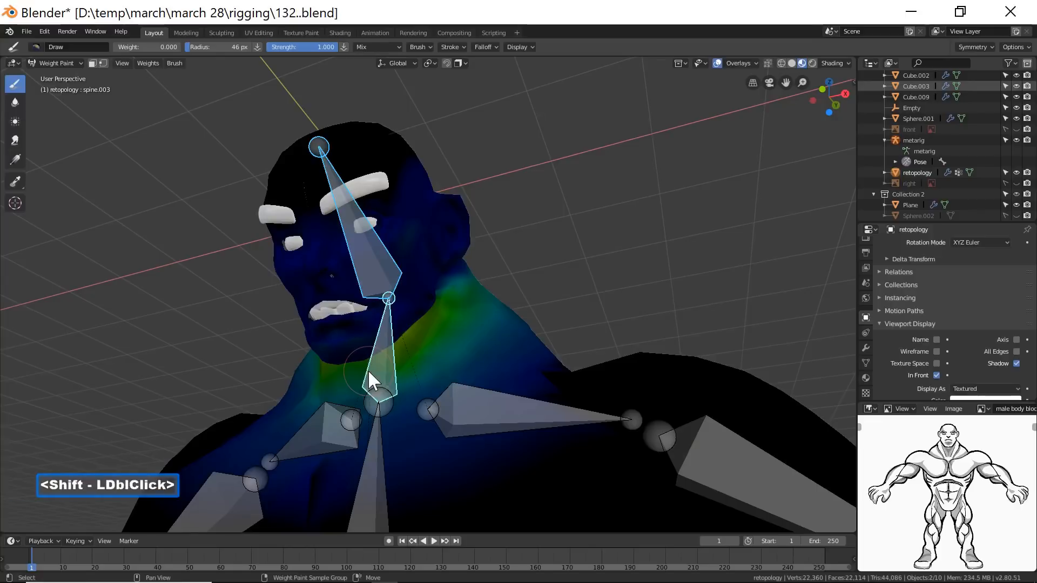
shift+click(365, 279)
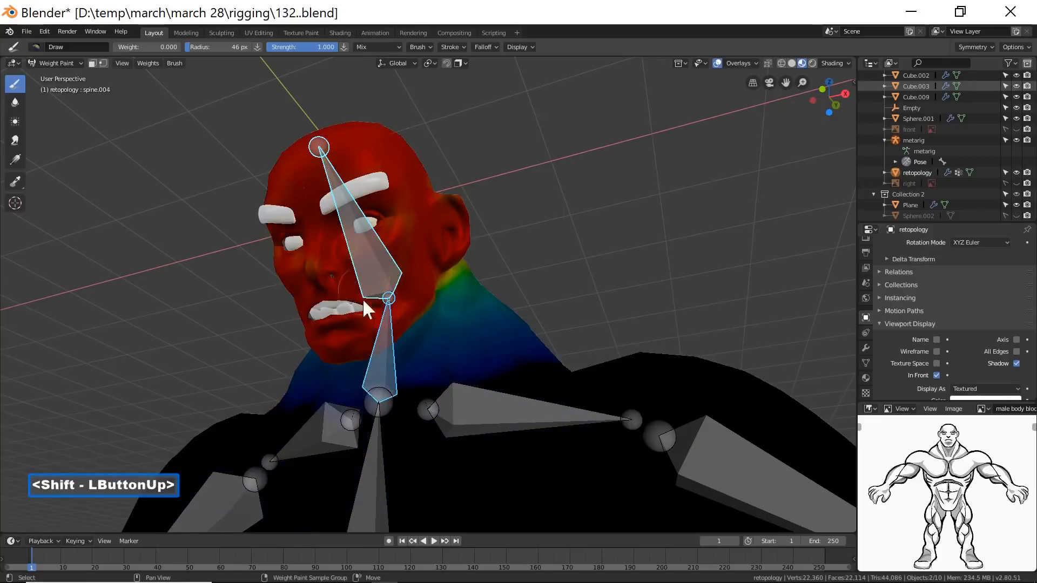
shift+click(381, 345)
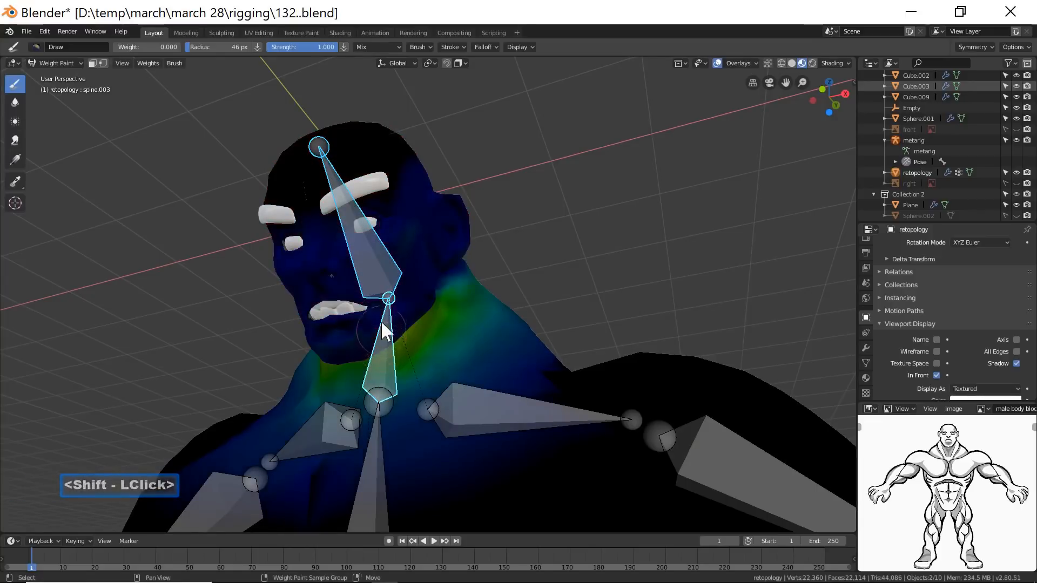
shift+click(362, 288)
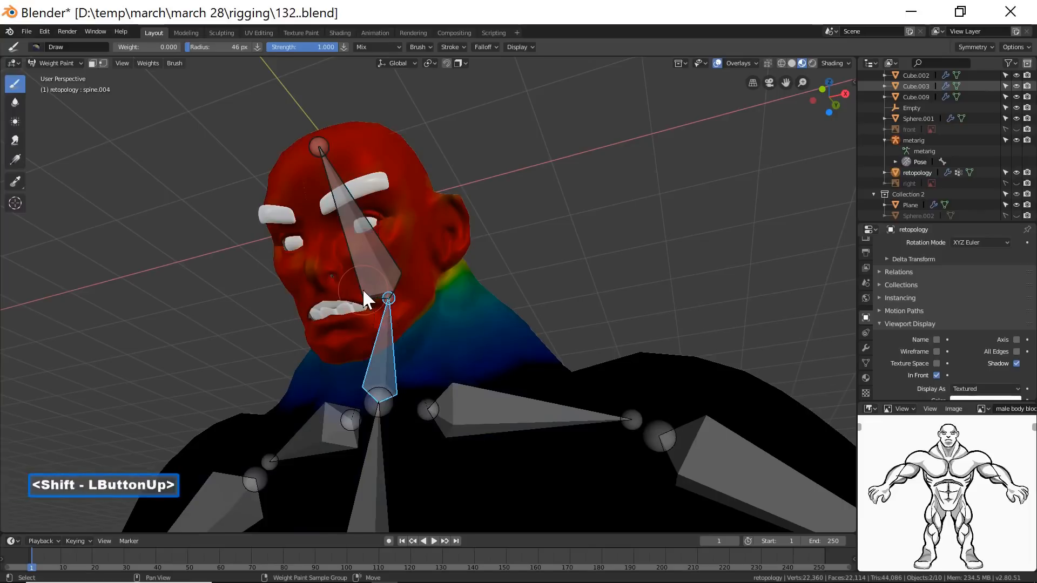
shift+click(374, 358)
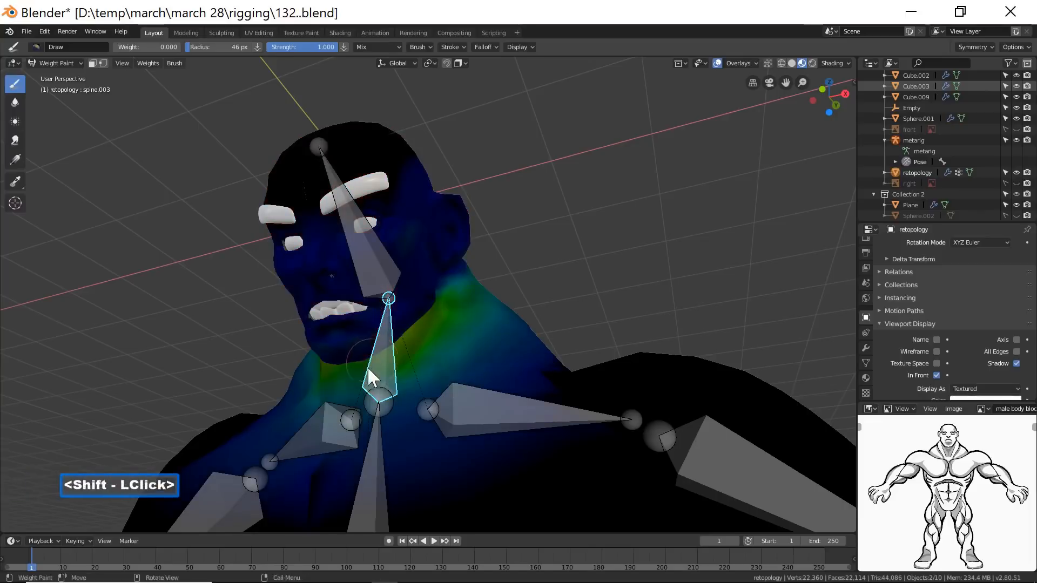
Make the head bone's weights active for painting and clear the bone selection.
mouse_move(337, 354)
middle_down()
mouse_move(290, 349)
mouse_move(319, 325)
mouse_move(331, 333)
mouse_move(328, 364)
mouse_move(272, 373)
mouse_move(321, 357)
middle_up()
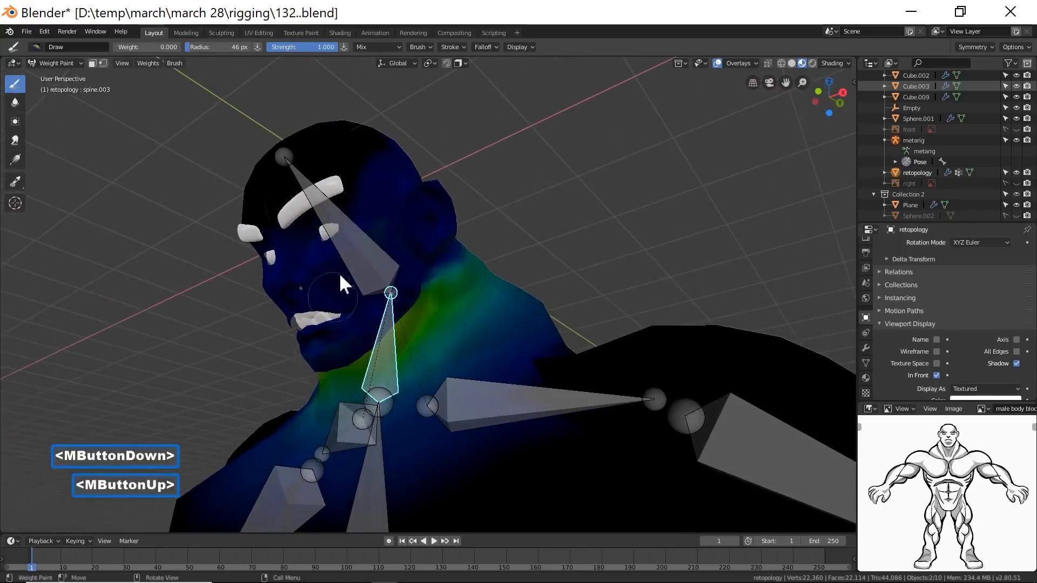
shift+click(363, 255)
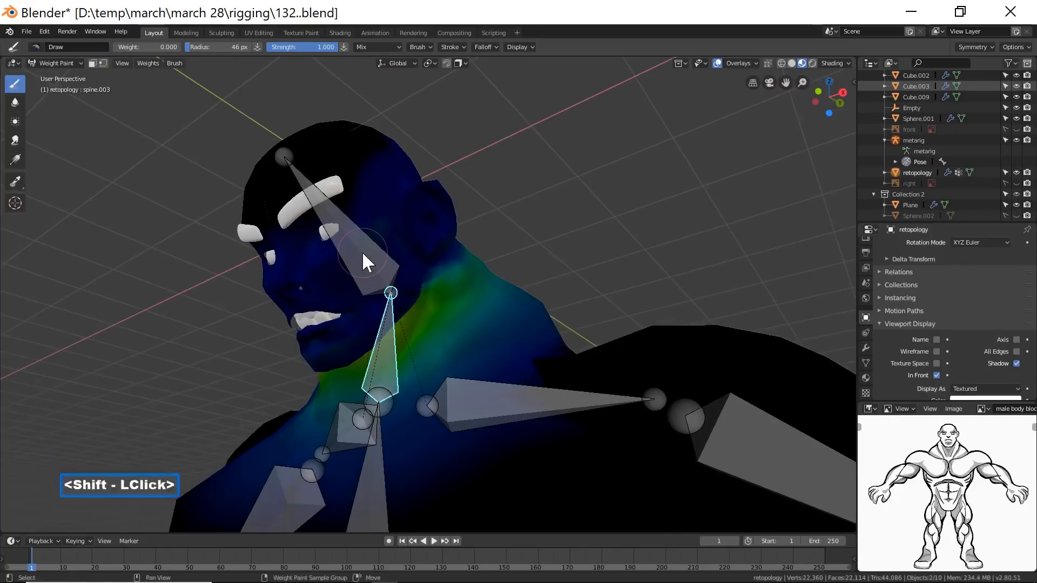
shift+click(359, 257)
shift+click(330, 215)
shift+click(324, 203)
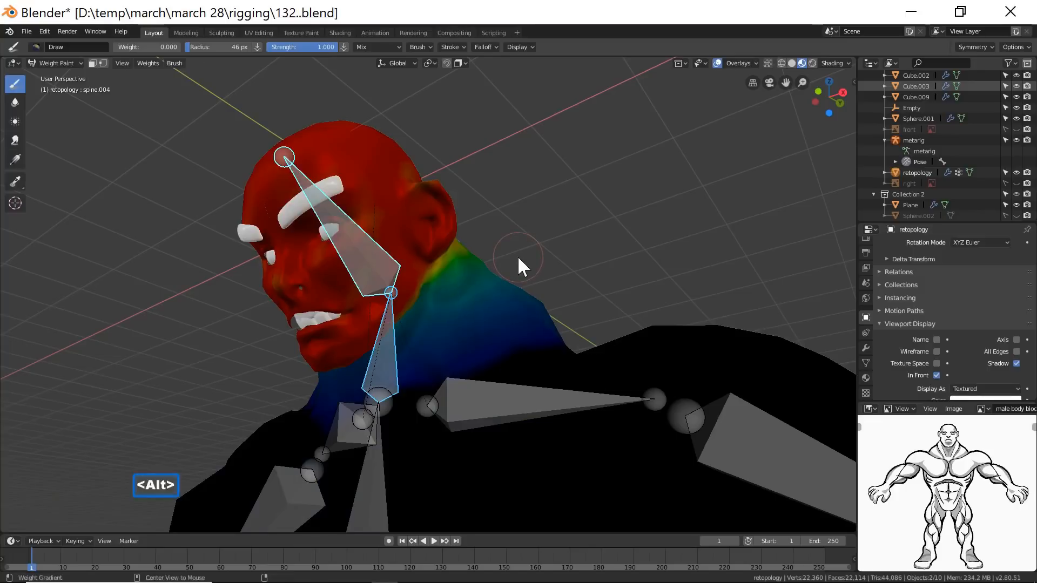
key(alt+a)
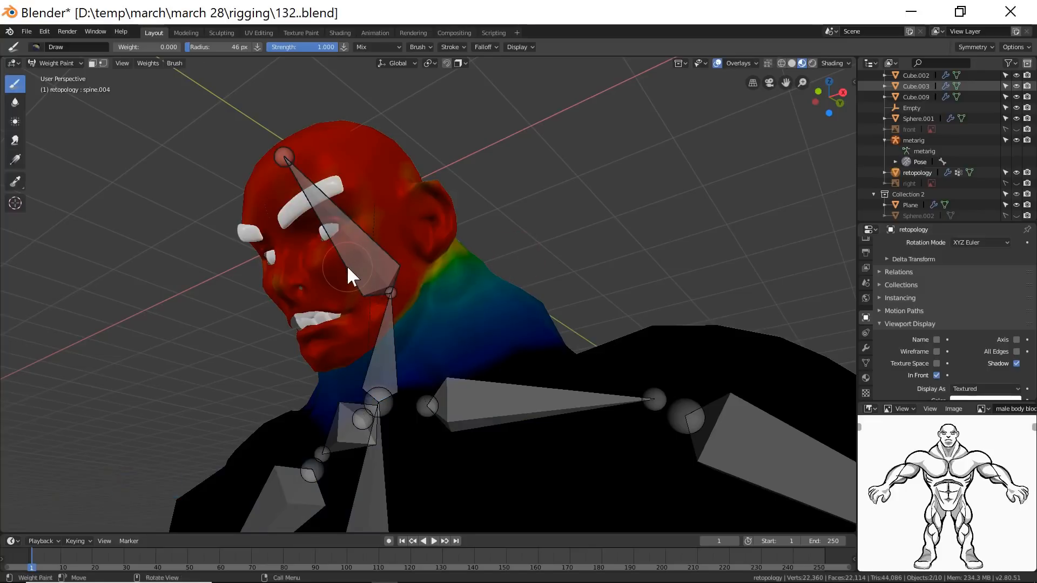
Set the brush weight to 1 and paint full head bone influence over the face near the nose and mouth.
mouse_move(326, 281)
middle_down()
mouse_move(357, 274)
mouse_move(330, 265)
middle_up()
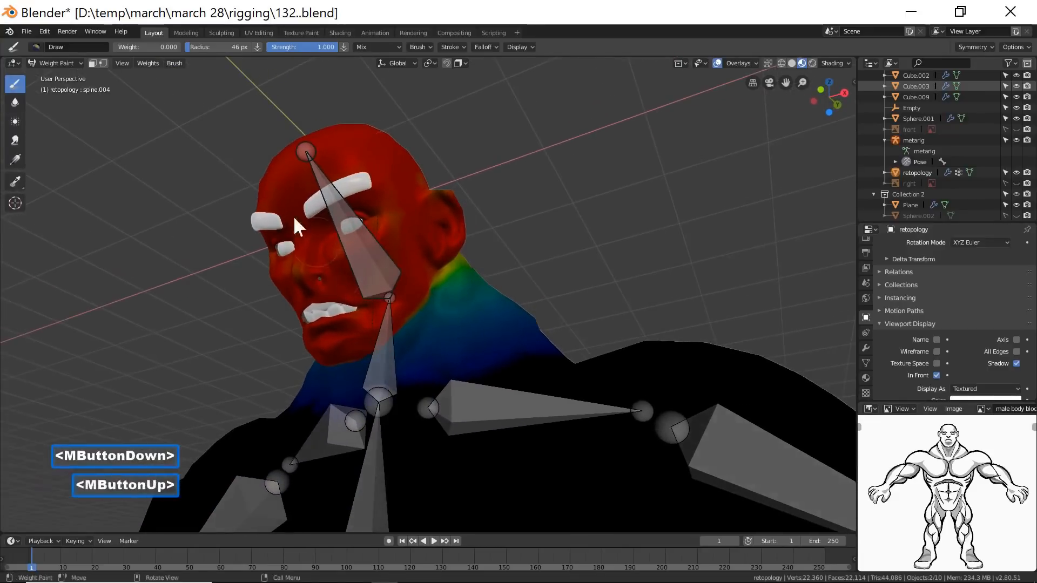
drag(137, 49, 178, 48)
mouse_move(279, 272)
mouse_down()
mouse_move(334, 259)
mouse_move(303, 300)
mouse_up()
mouse_move(303, 299)
middle_down()
mouse_move(323, 279)
mouse_move(329, 292)
mouse_move(261, 316)
middle_up()
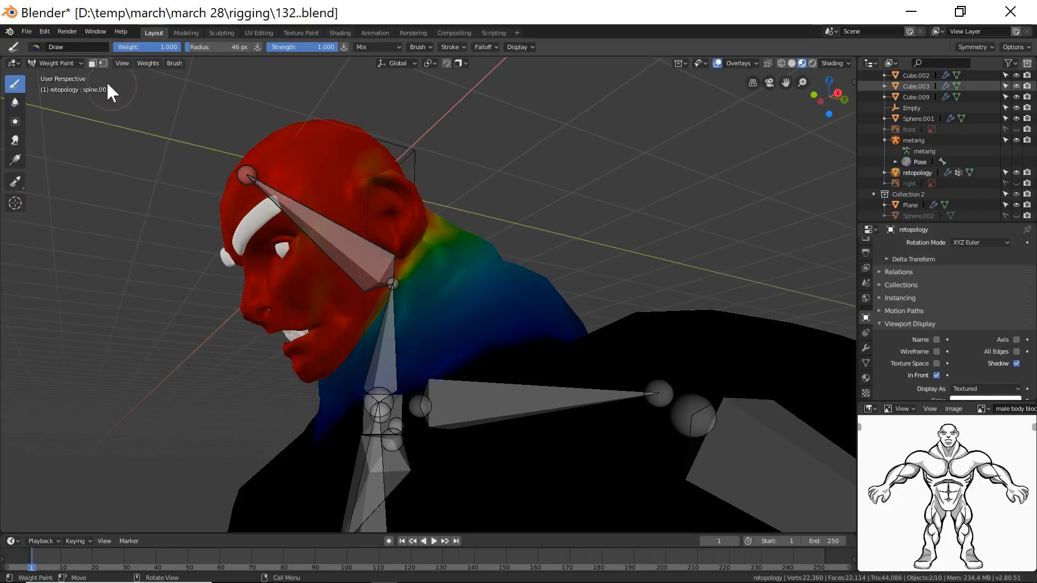
Leave Weight Paint for Object Mode, save the file as 133..blend, and put the metarig armature in Pose Mode.
click(80, 63)
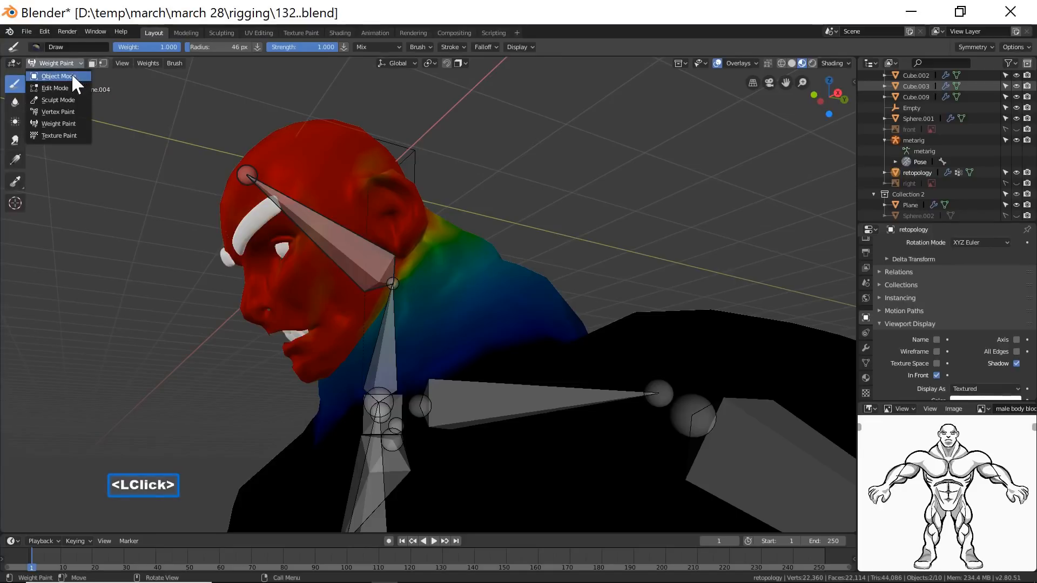
click(38, 76)
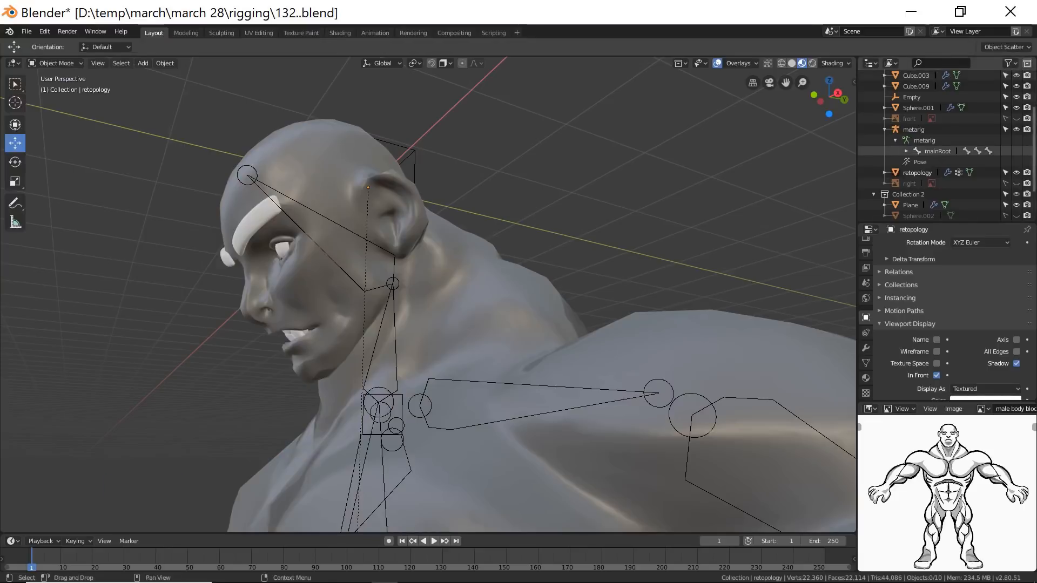
click(907, 194)
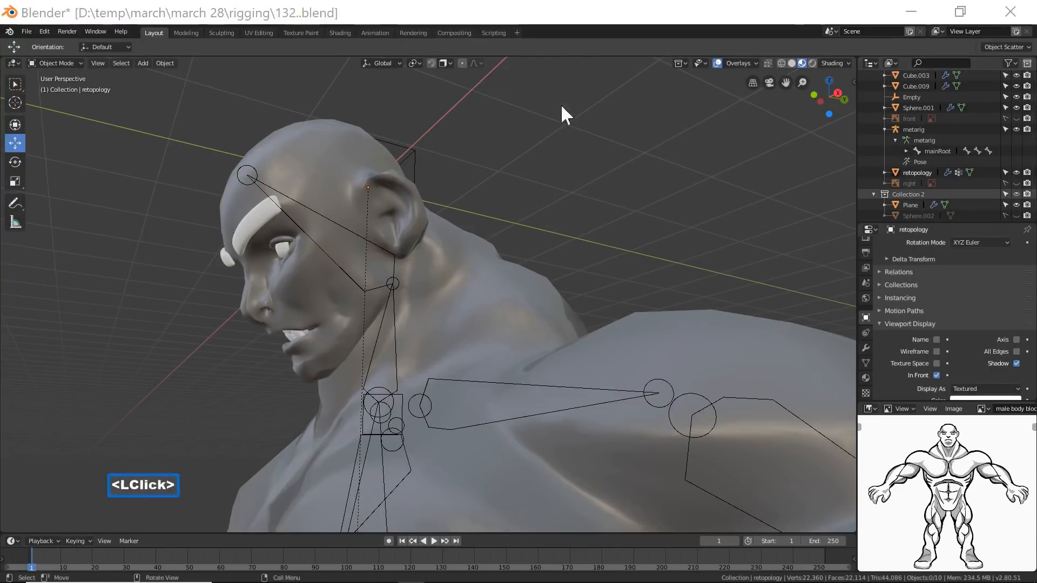
click(581, 23)
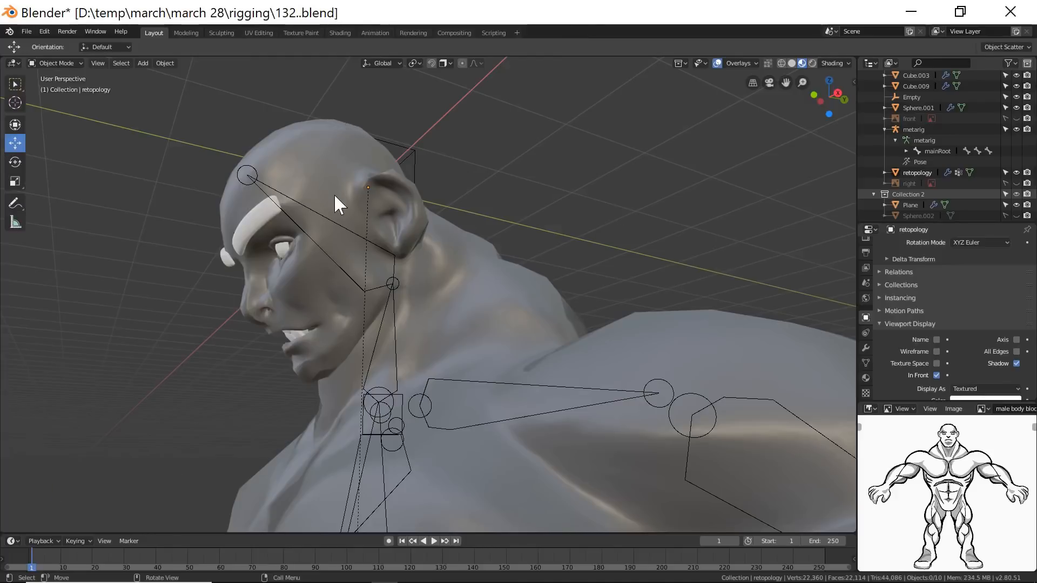
click(315, 213)
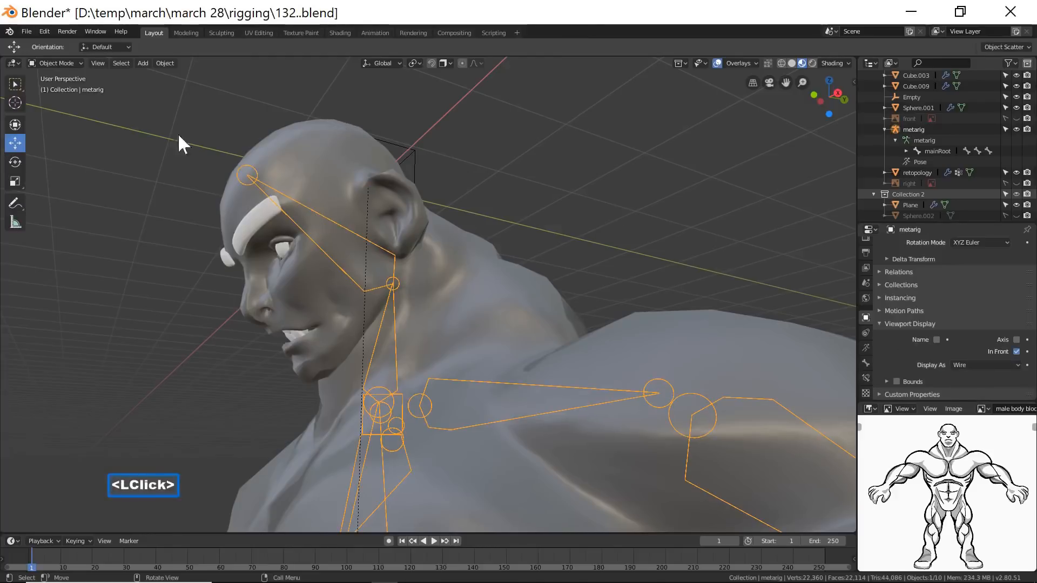
click(72, 62)
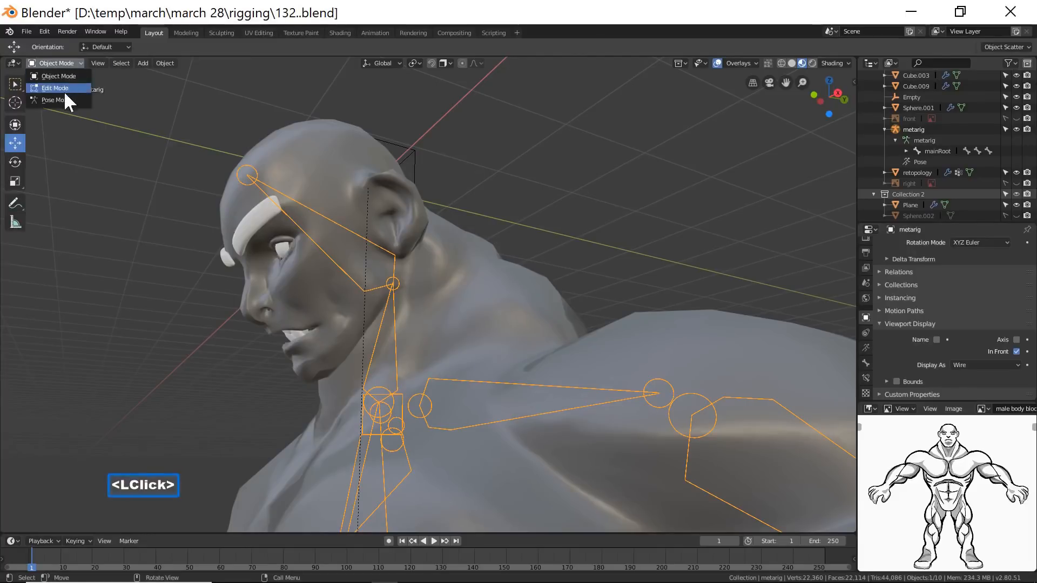
click(34, 98)
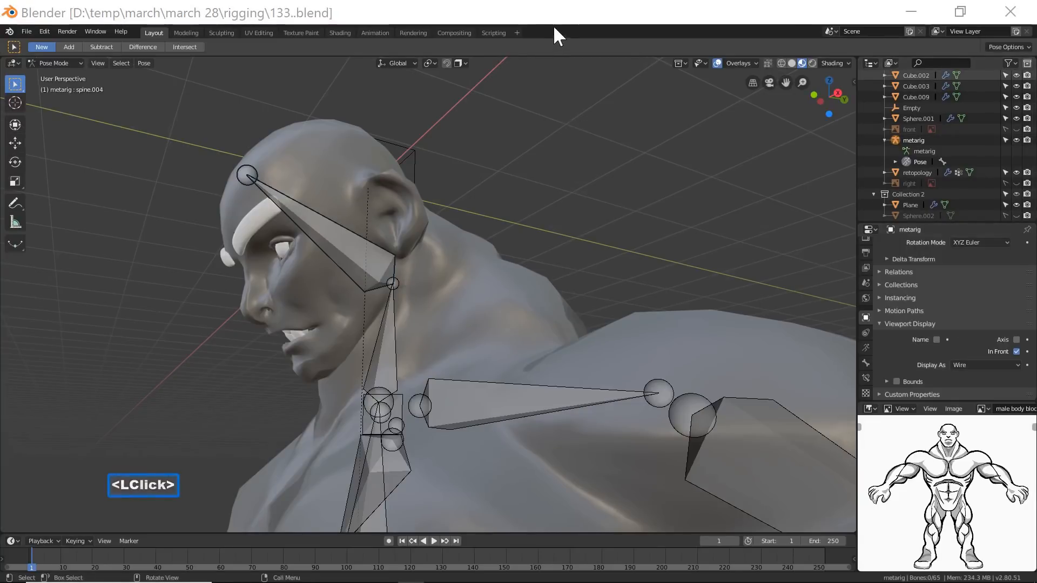
click(556, 25)
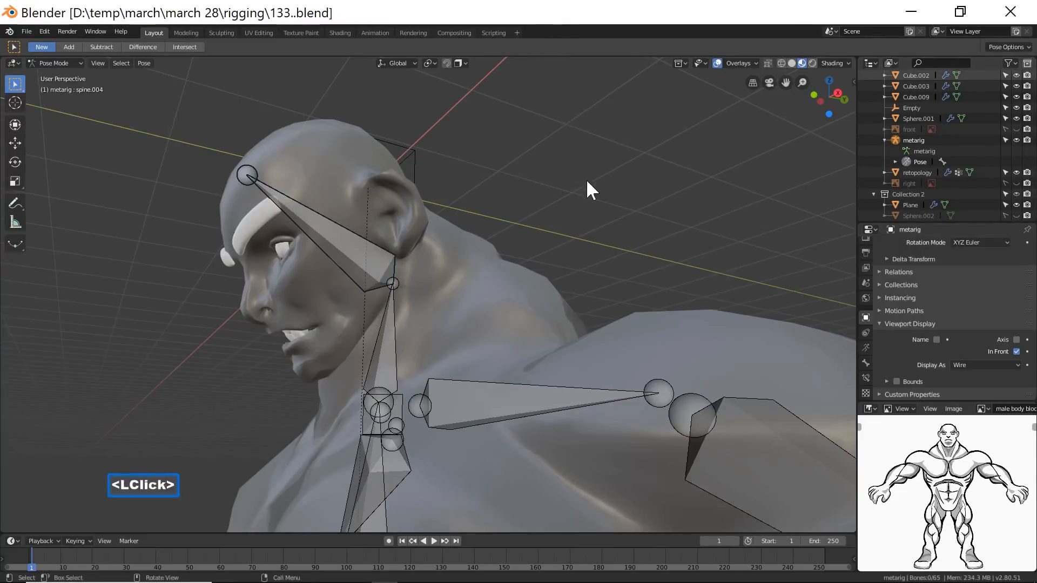
Rotate the head bone about the global X axis by -41.3° and again by -14.9° to test the face deformation.
click(338, 225)
key(r)
key(x)
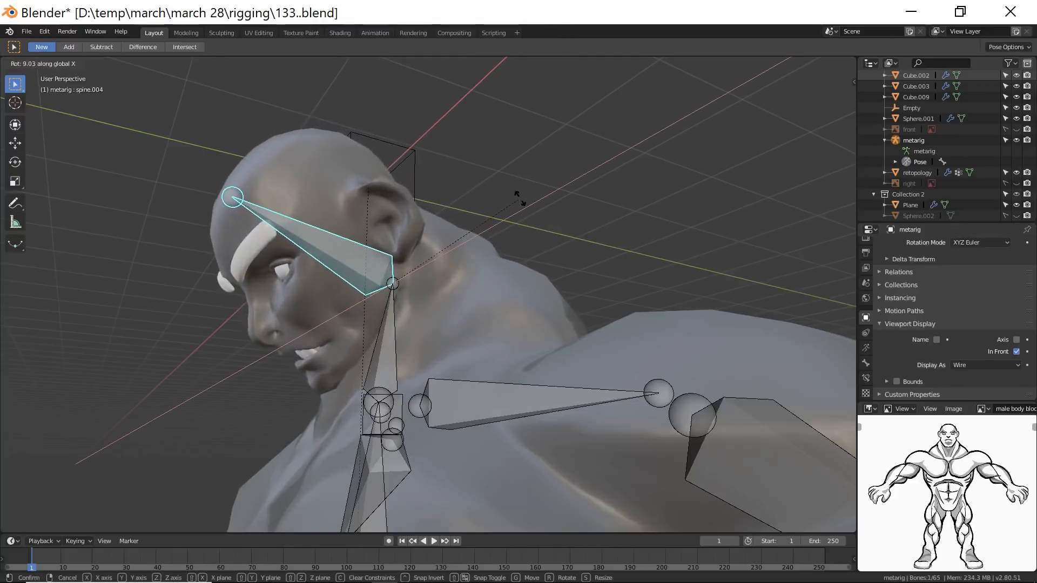
click(513, 319)
shift+middle_drag(491, 308, 486, 309)
ctrl+middle_drag(486, 309, 530, 292)
key(r)
key(x)
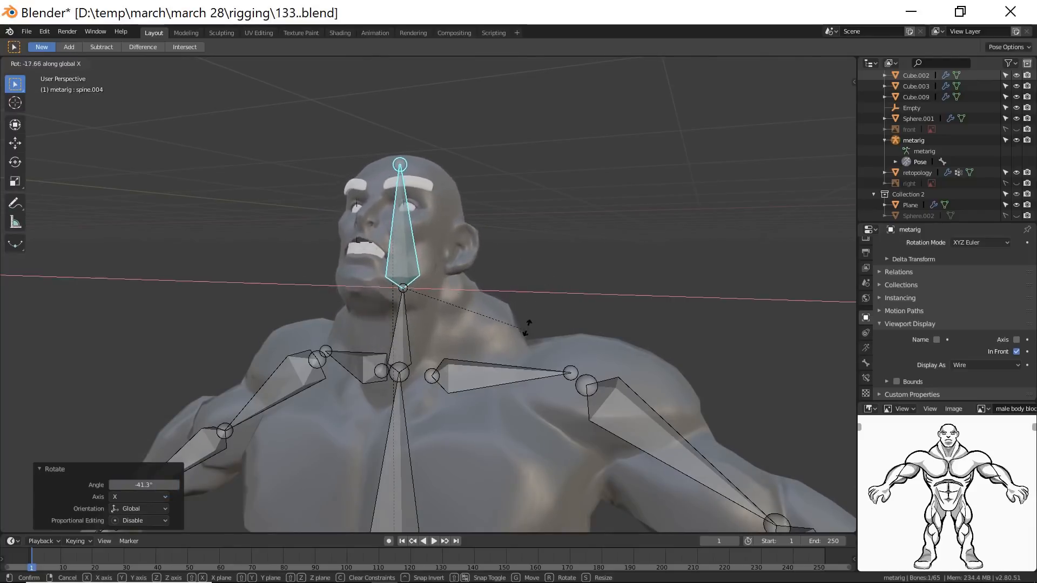
click(560, 341)
Try another rotation of the head bone about the global X axis from behind, cancel it, and clear the bone selection.
middle_drag(561, 343, 435, 357)
key(r)
key(x)
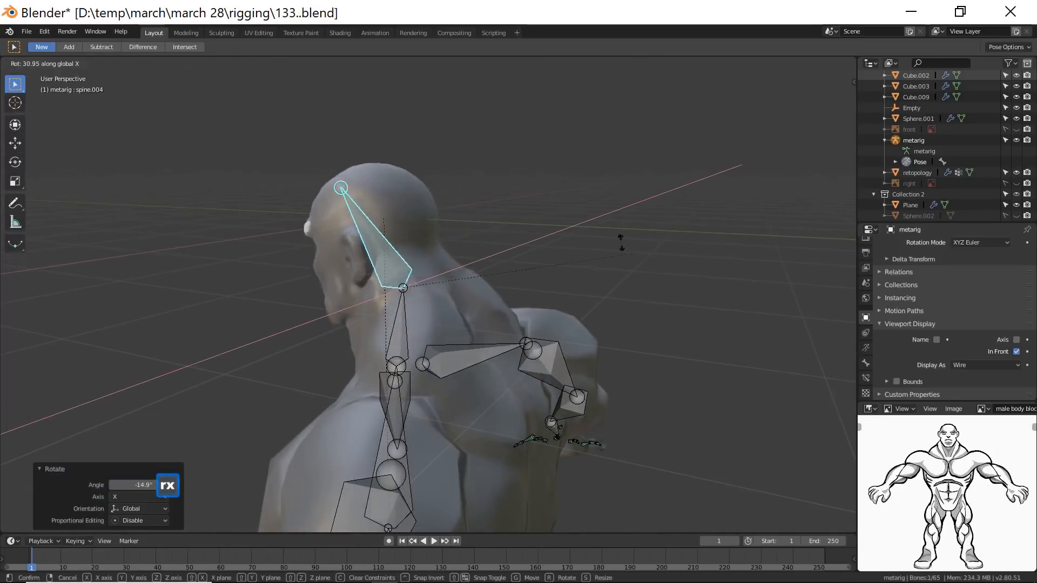
right_click(601, 361)
middle_drag(487, 380, 510, 368)
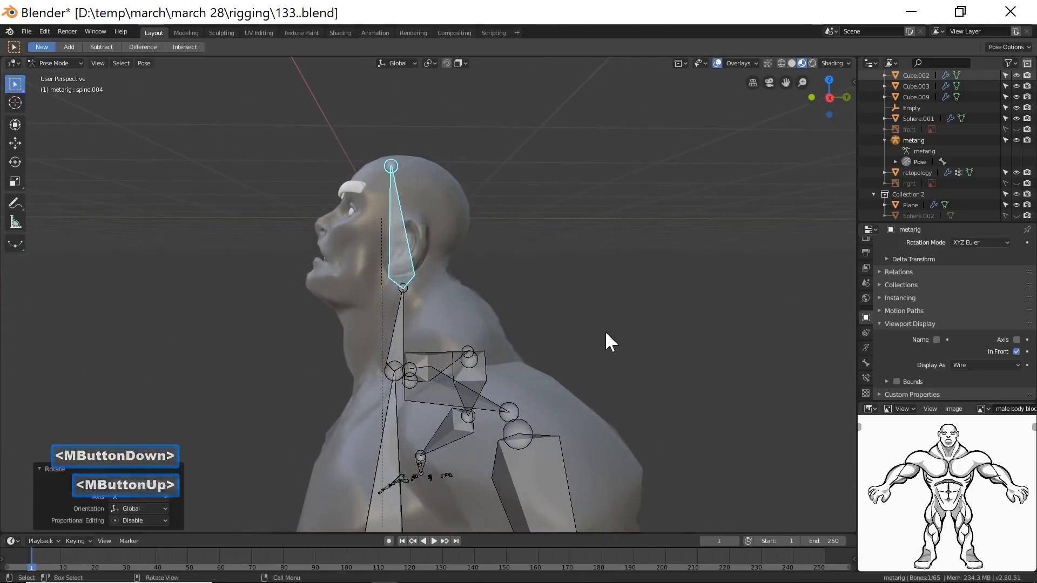
click(529, 249)
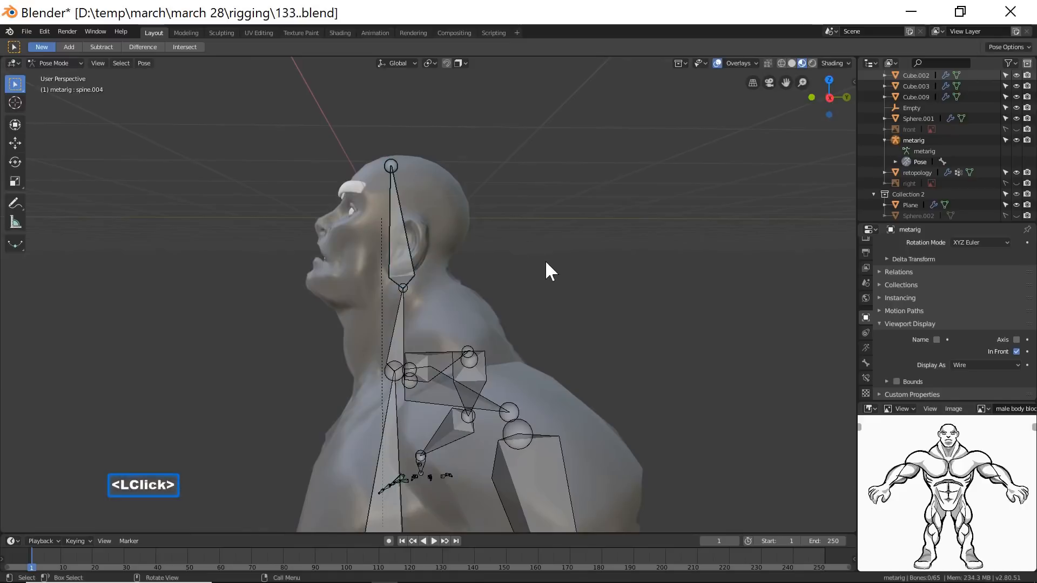
Return the armature to Object Mode, deselect everything, and save the file as 134..blend.
click(77, 63)
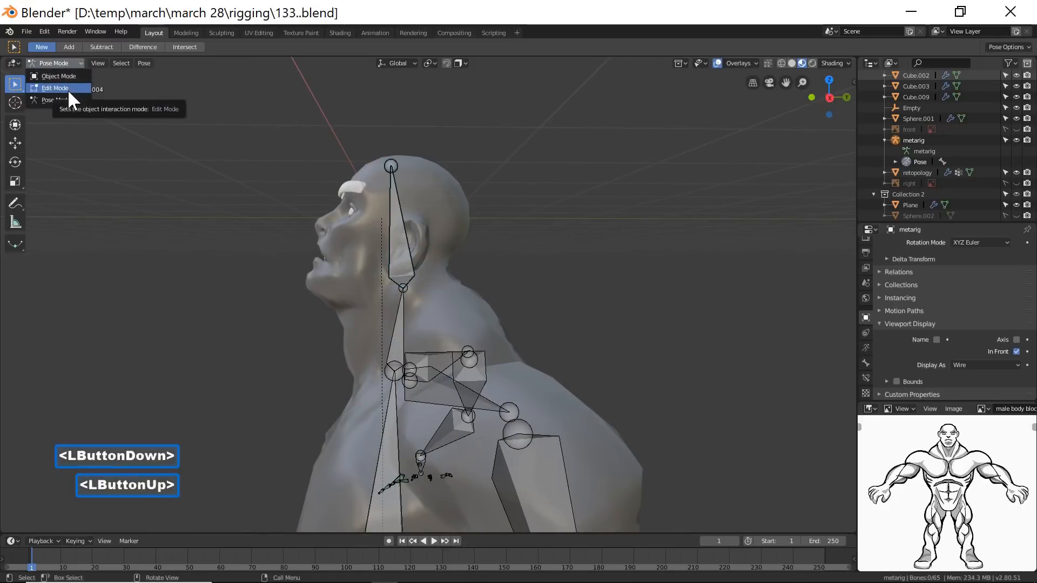
click(32, 73)
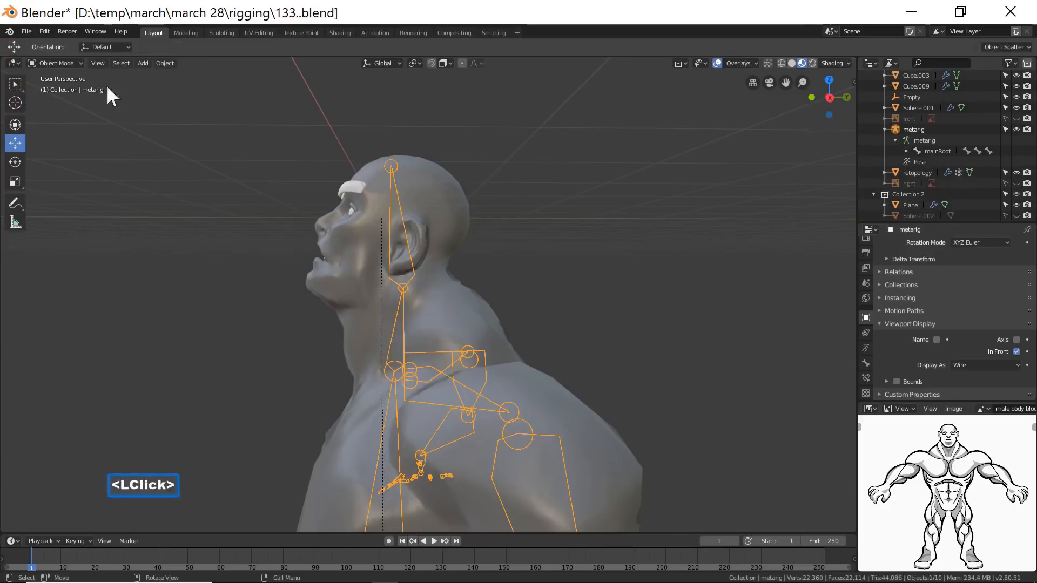
click(678, 385)
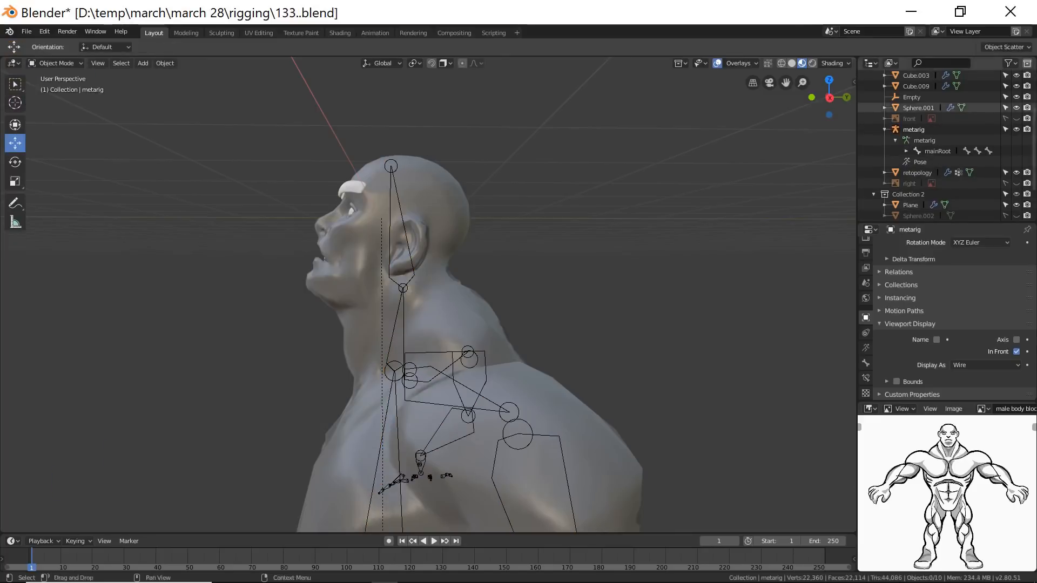
key(ctrl+shift+s)
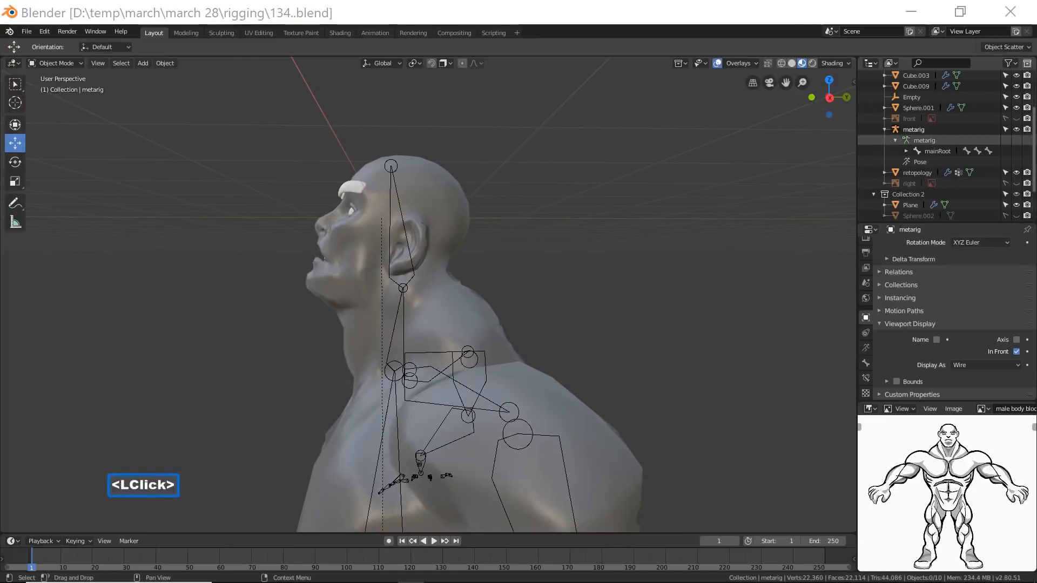
click(642, 21)
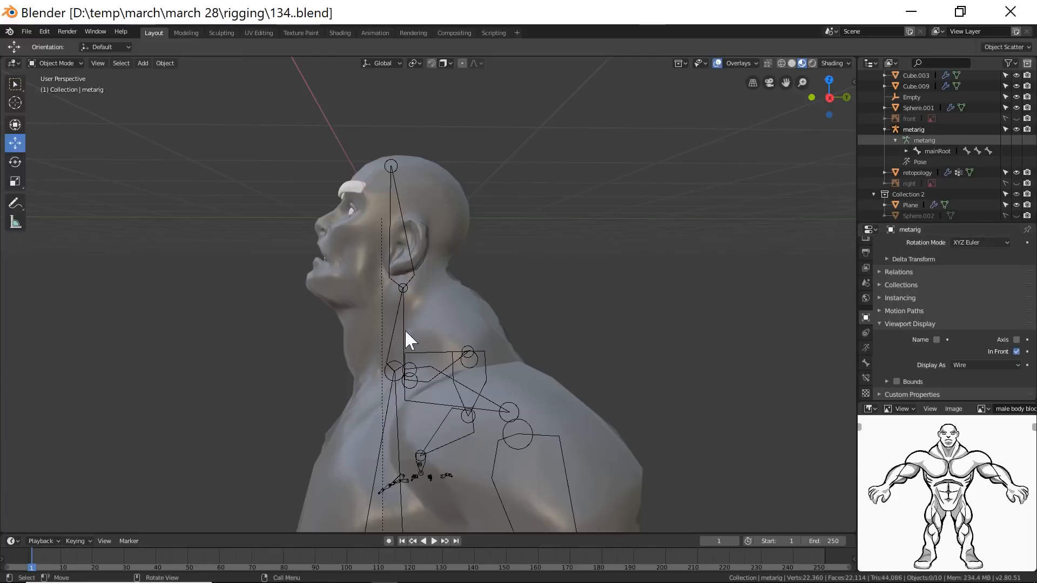
On the body mesh's Armature modifier, enable Edit Mode display, On Cage and Preserve Volume, and save the file as 135..blend.
click(452, 319)
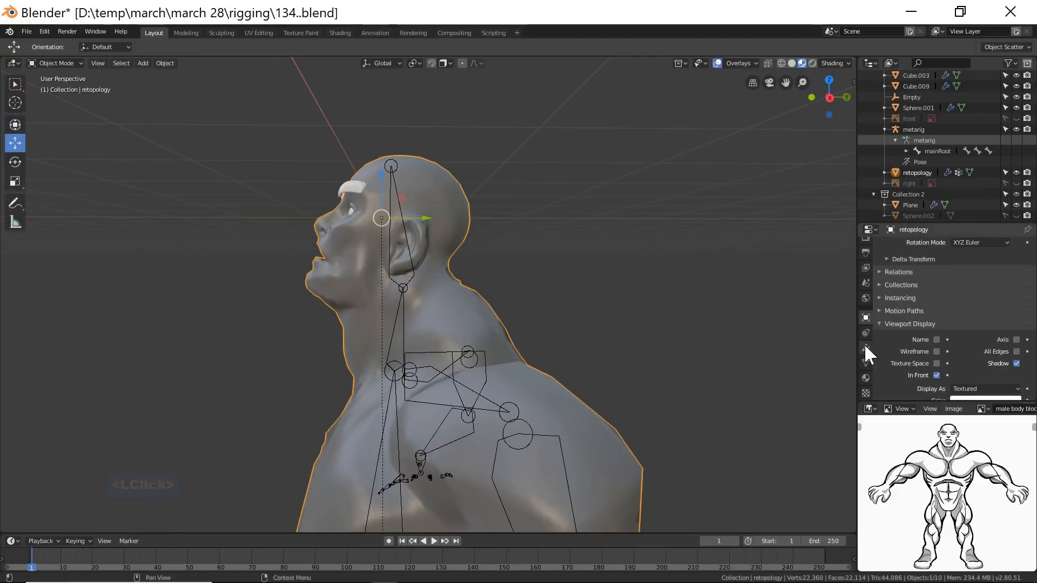
click(866, 349)
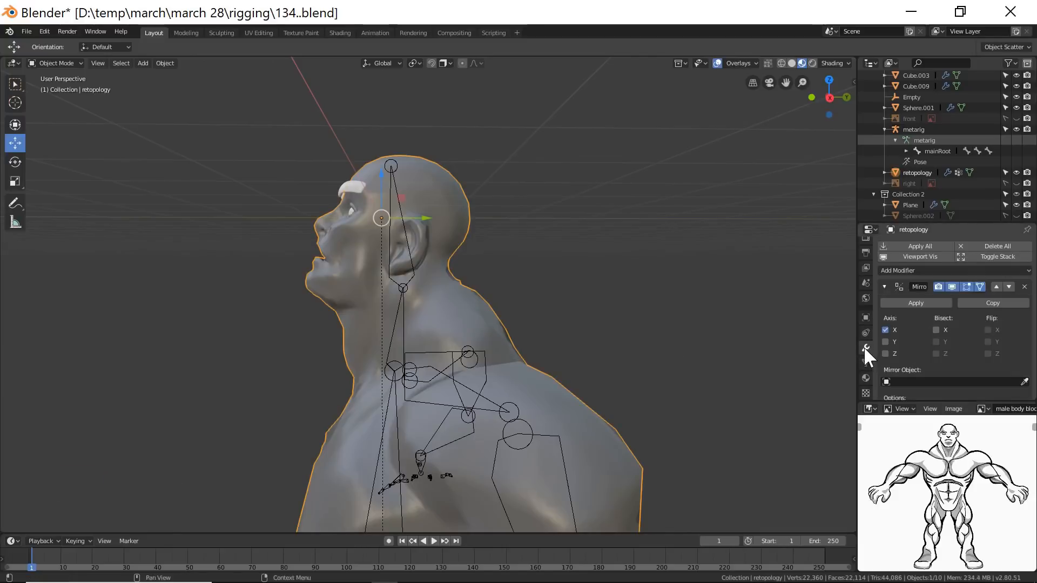
scroll(918, 338, down, 2)
scroll(919, 338, down, 5)
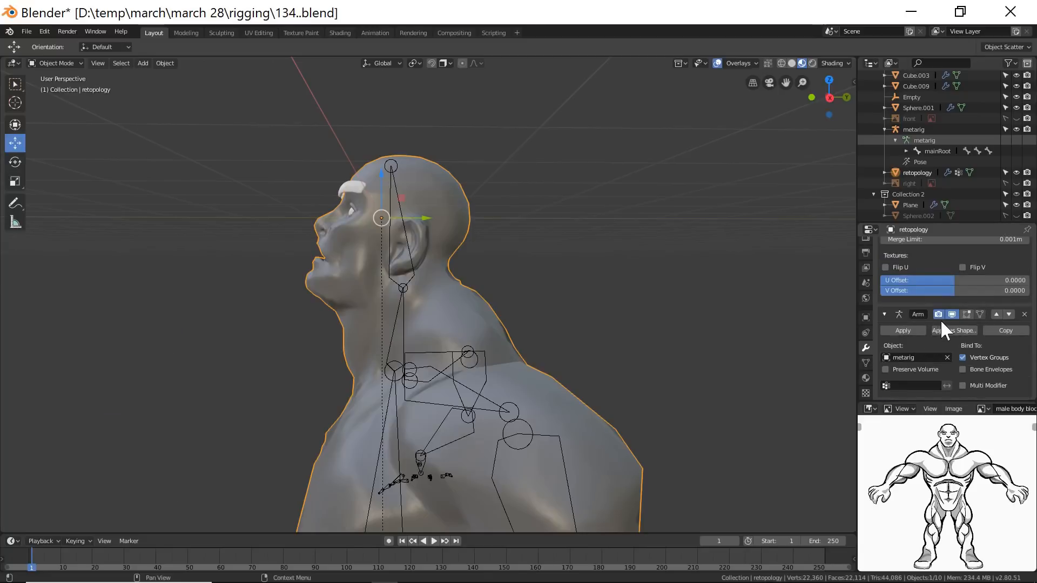
click(966, 313)
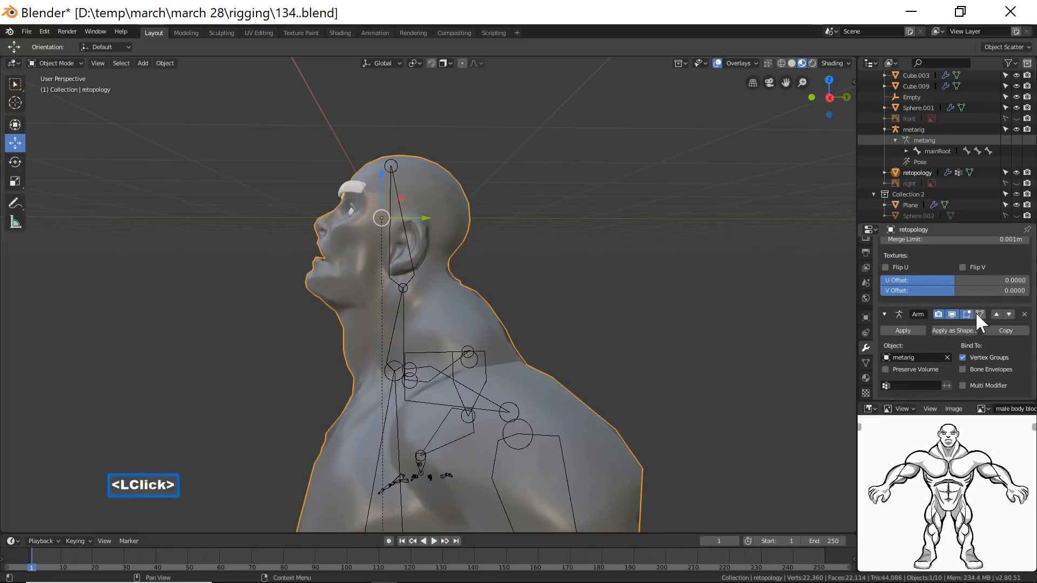
click(979, 314)
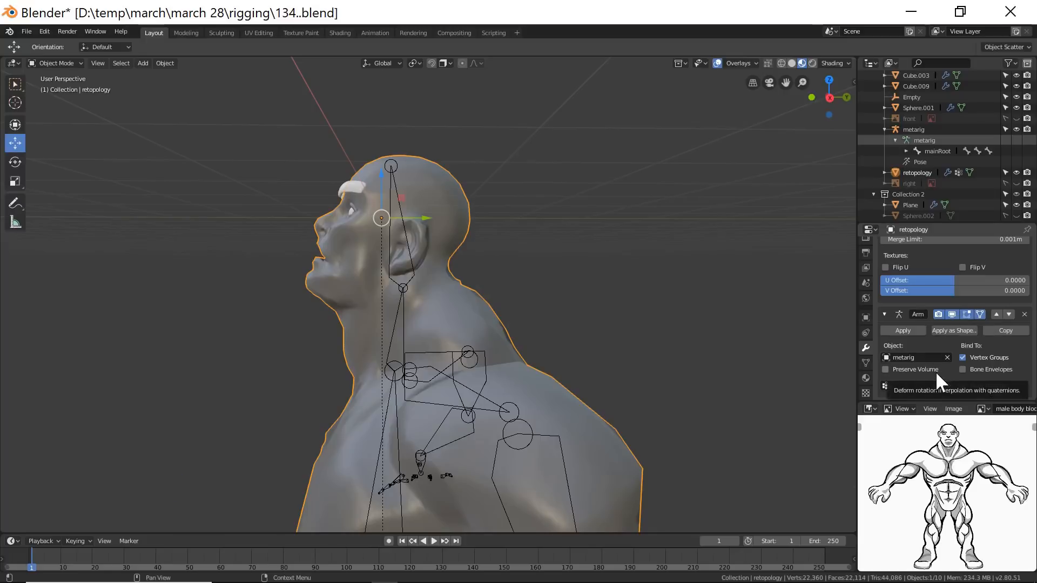
click(886, 368)
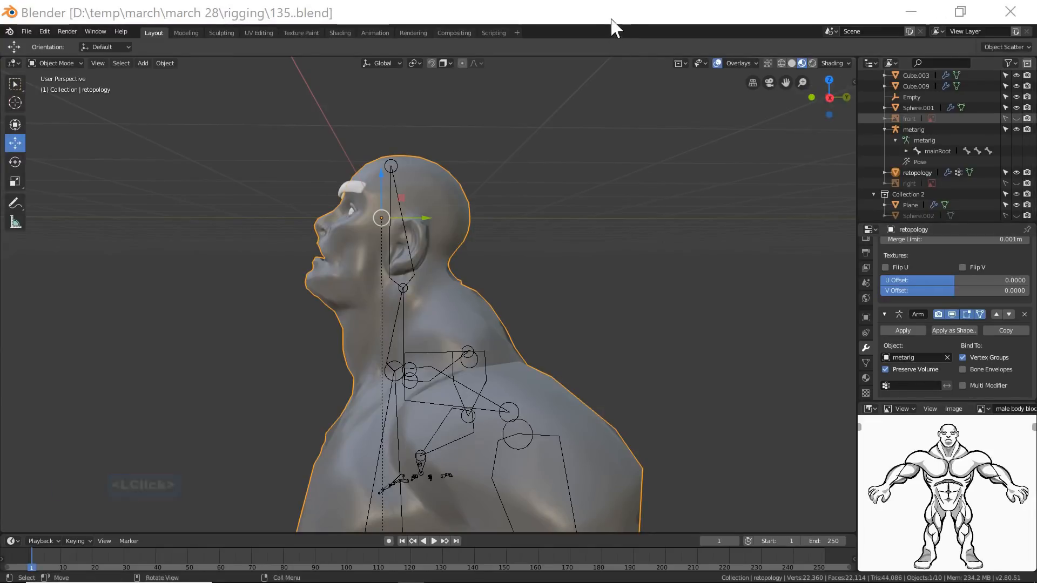
click(611, 20)
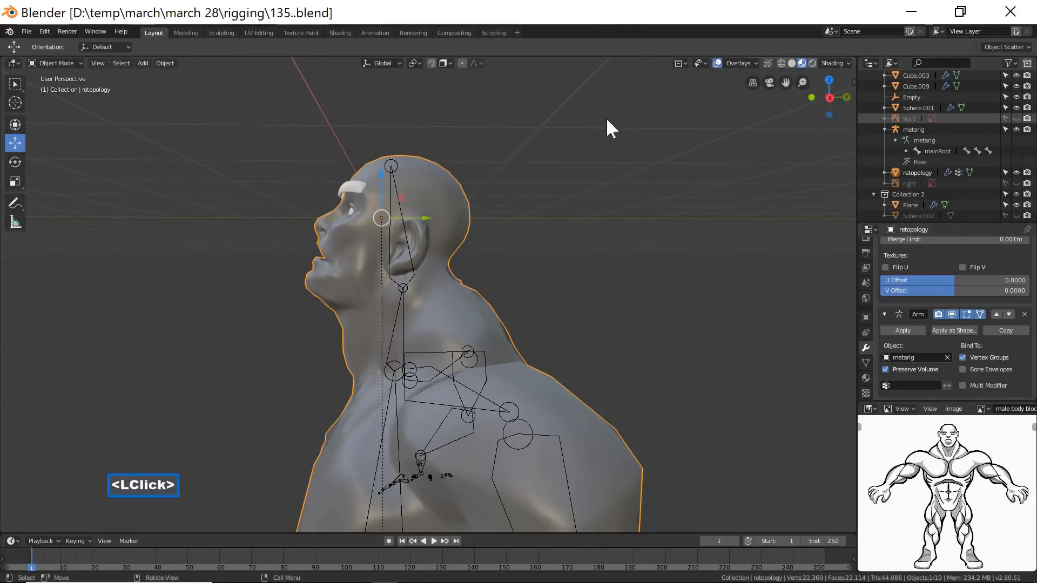
Put the armature in Pose Mode and try rotating the head bone about the global X axis, cancelling the rotation.
middle_drag(416, 372, 445, 276)
click(413, 239)
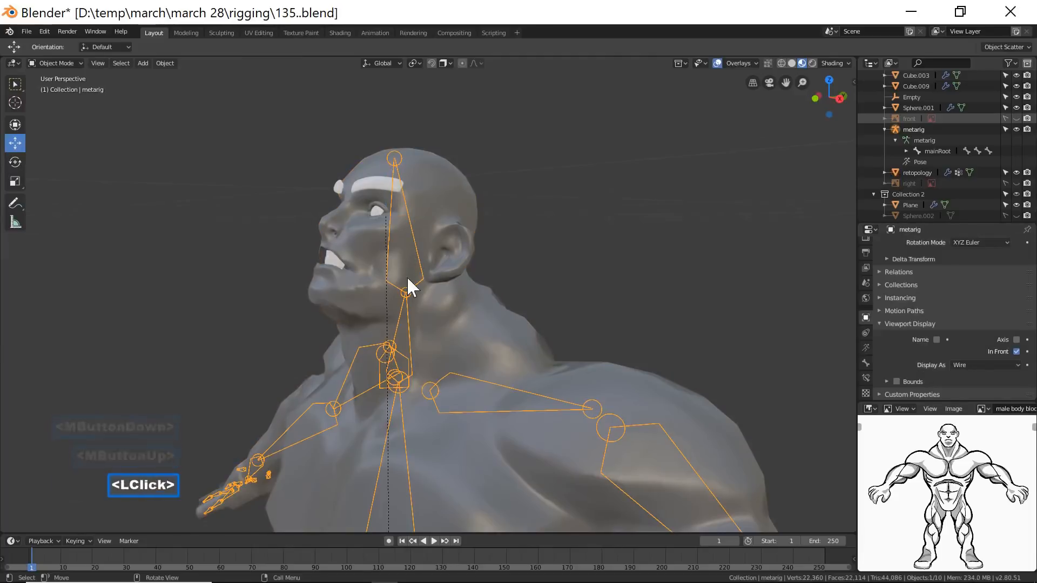
click(80, 63)
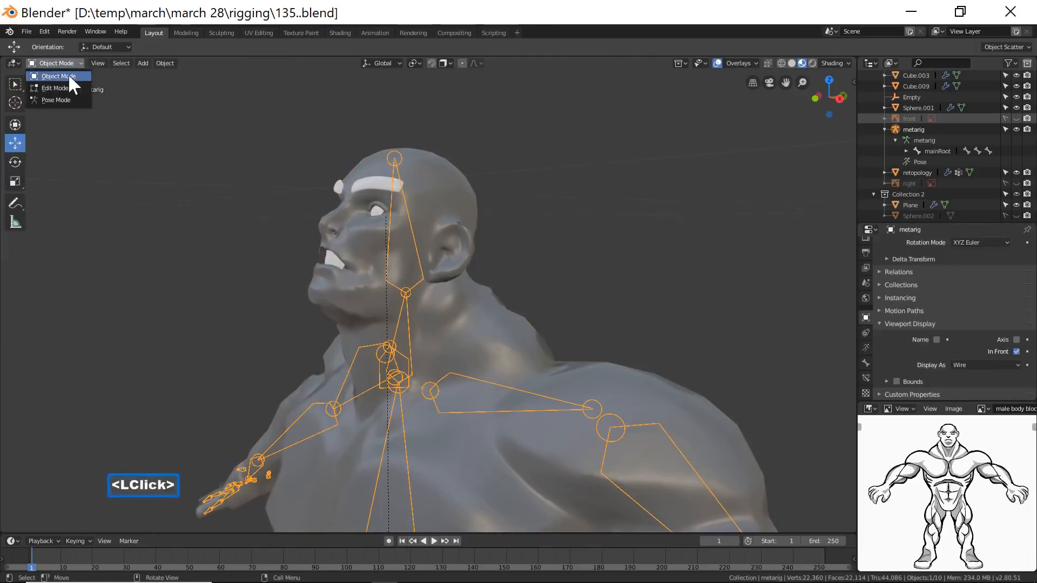
click(37, 98)
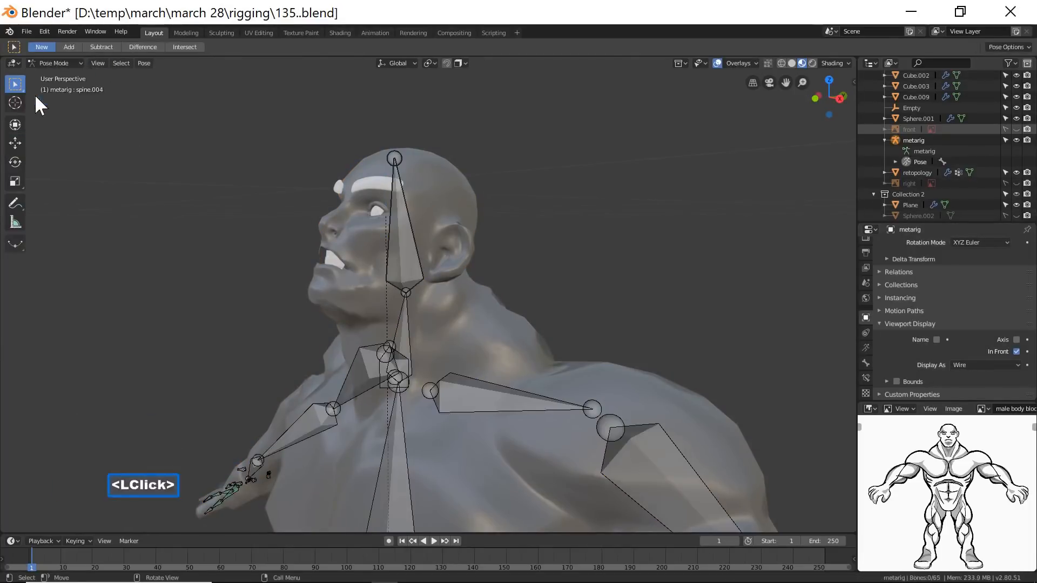
click(407, 230)
key(r)
key(x)
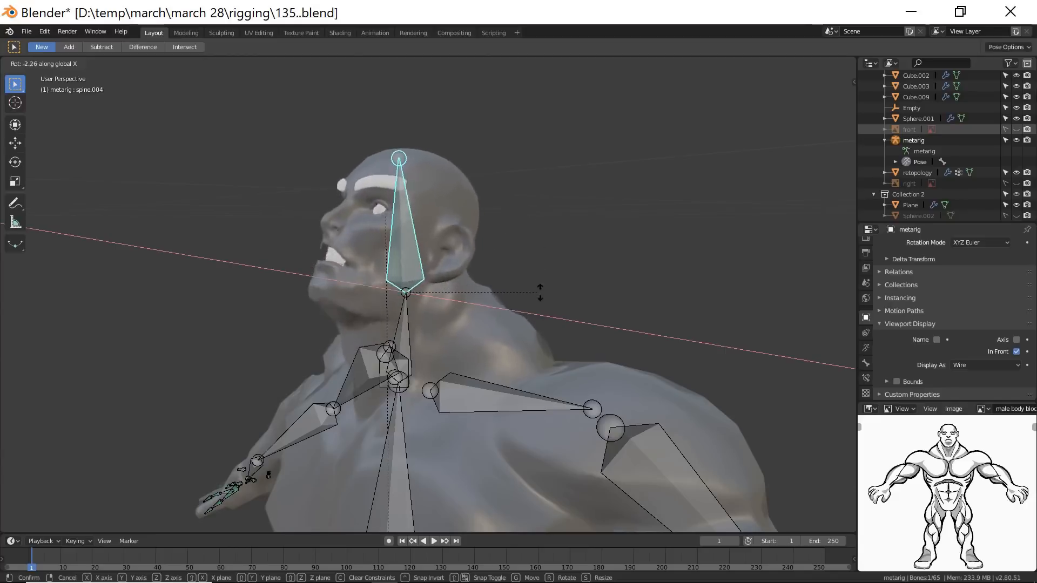
right_click(539, 270)
Try moving the whole character with the root_handle bone, cancel the move, and clear the bone selection.
scroll(545, 273, down, 2)
scroll(555, 271, down, 2)
shift+middle_drag(517, 374, 464, 348)
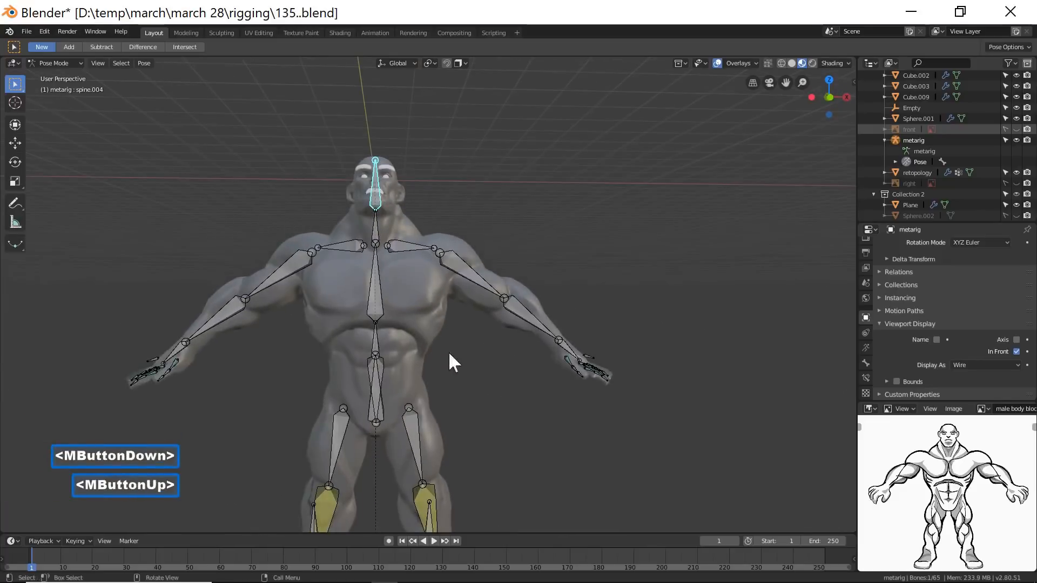
click(387, 370)
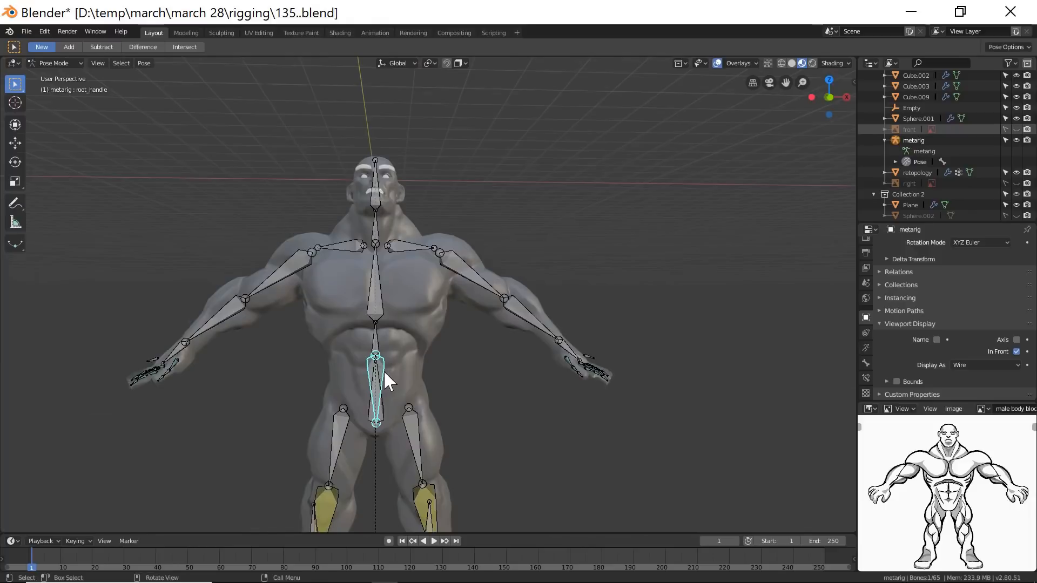
key(g)
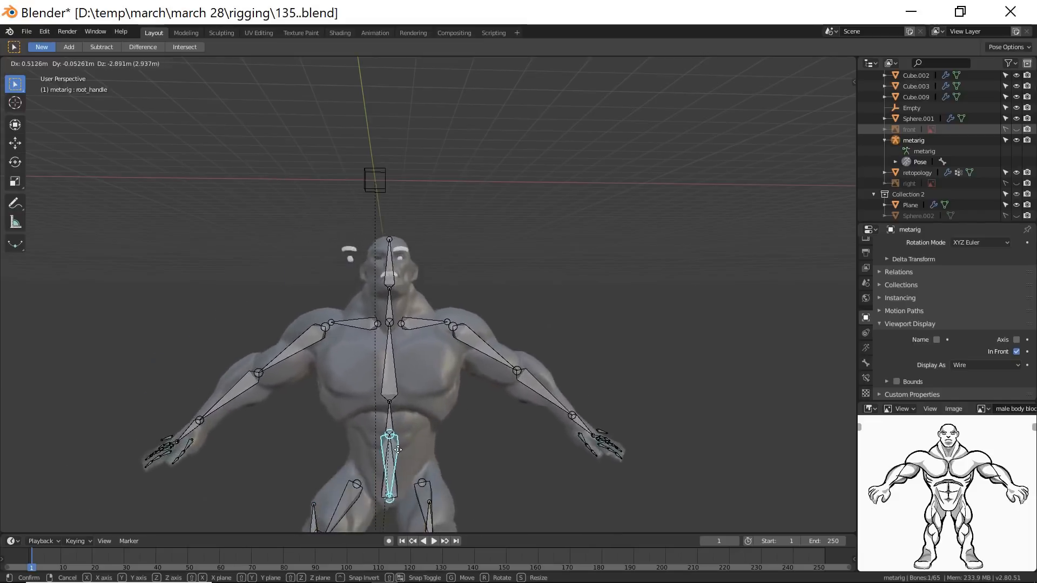
right_click(398, 454)
click(520, 245)
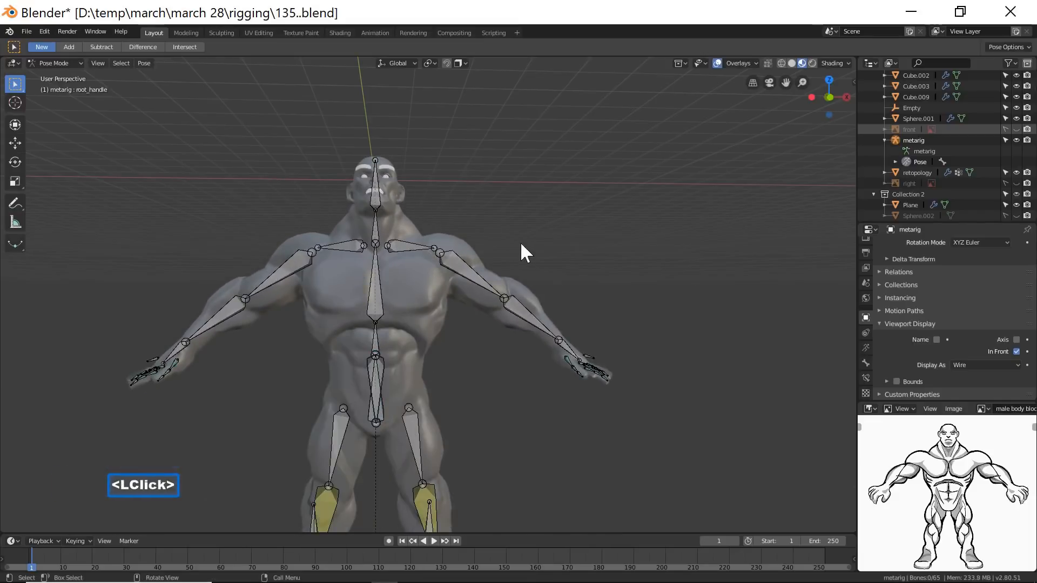
Return the armature to Object Mode, select the eyebrows mesh, and apply its Mirror modifier.
click(59, 63)
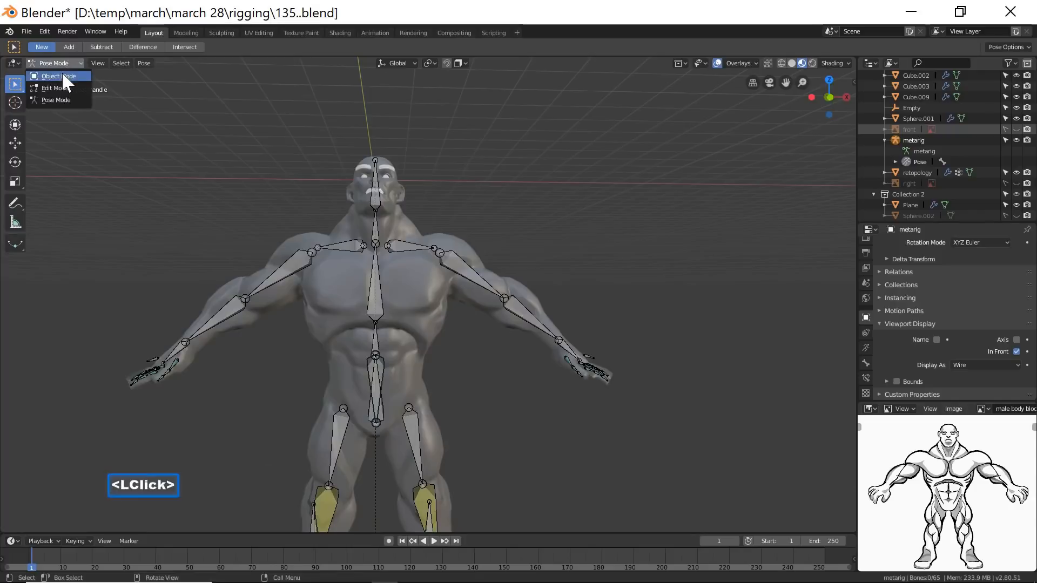
click(61, 72)
scroll(452, 237, up, 2)
shift+middle_drag(464, 206, 480, 346)
scroll(479, 338, up, 2)
click(362, 276)
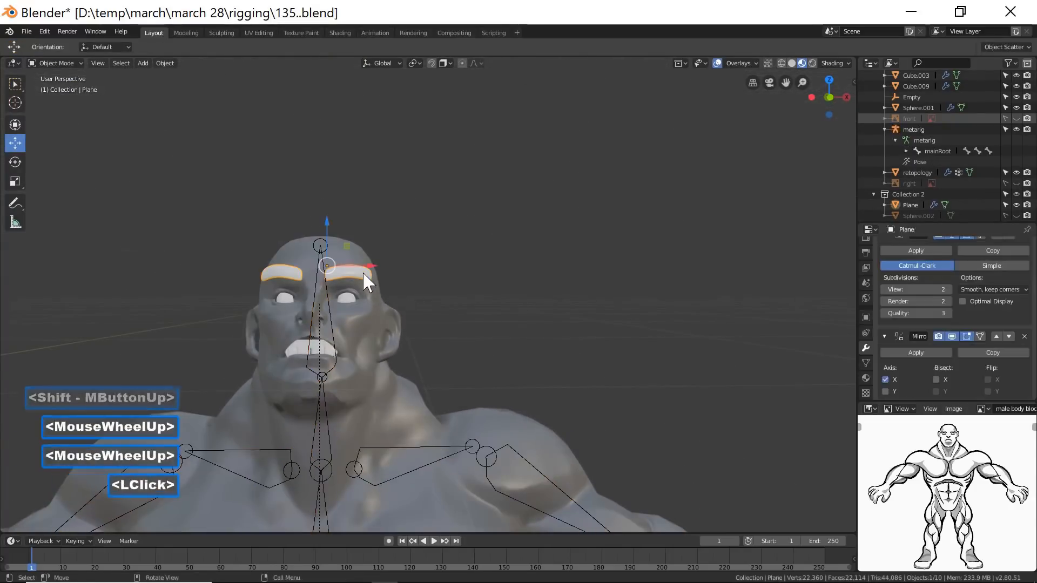
click(922, 352)
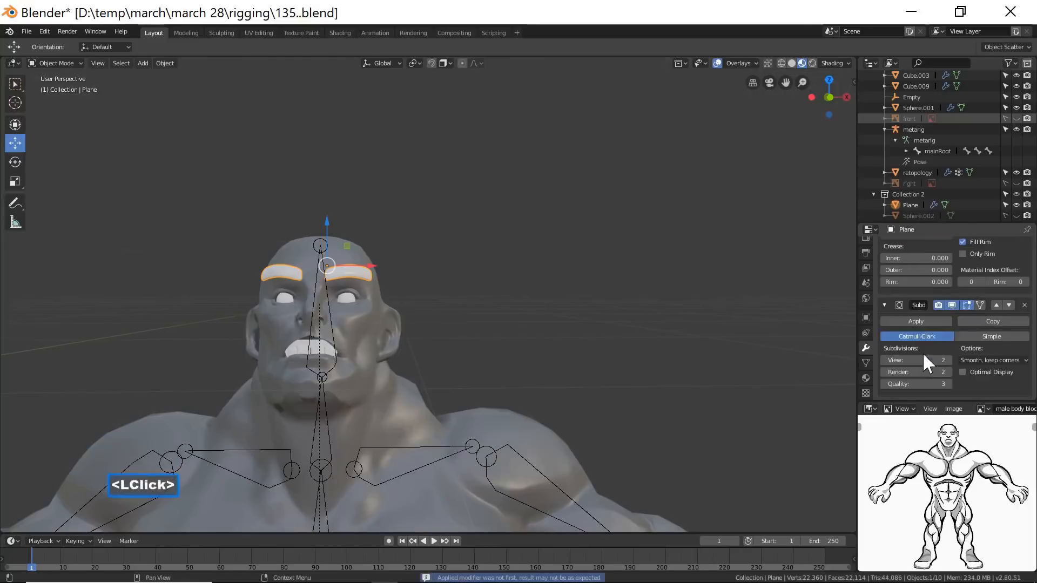
Select the eyes mesh, apply its Mirror modifier, and save the file as 136..blend.
click(349, 300)
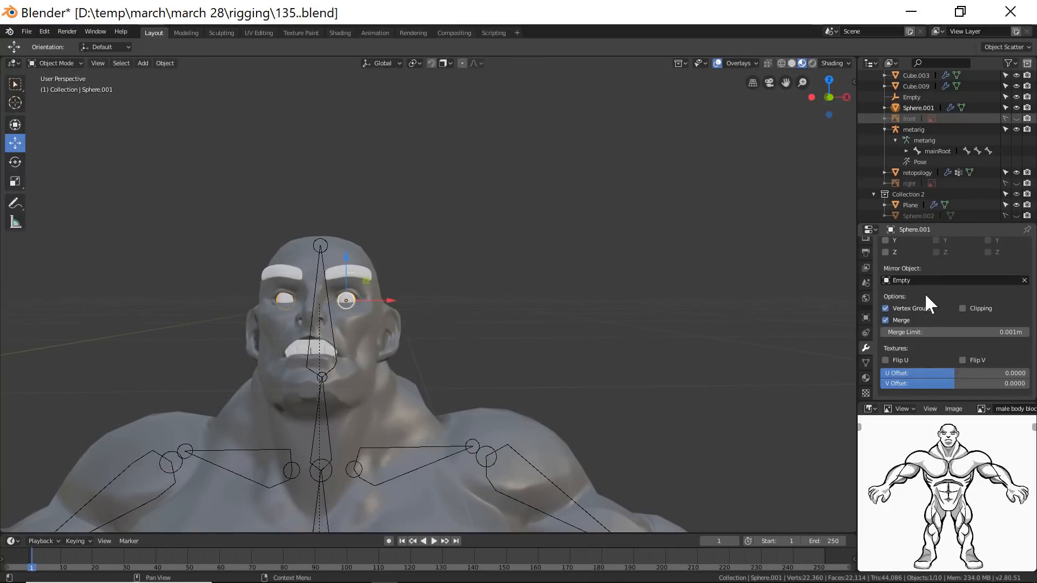
scroll(925, 293, up, 6)
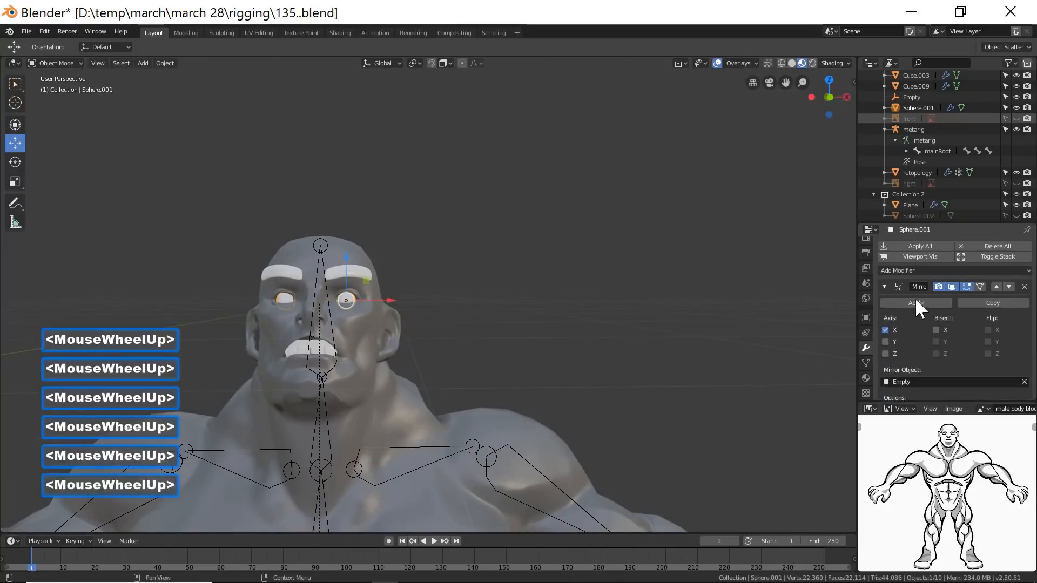
click(896, 302)
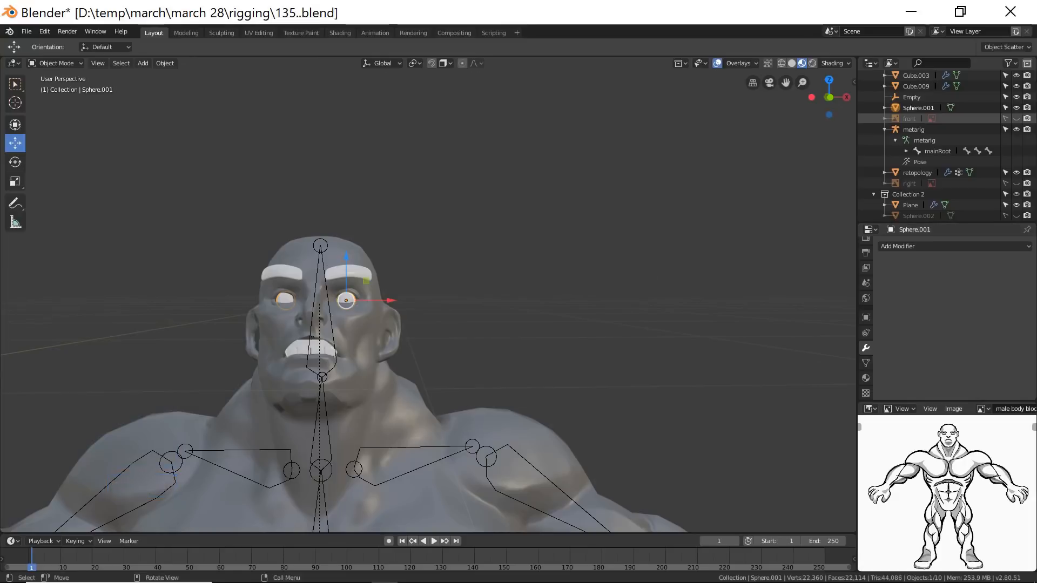
key(ctrl+alt+s)
click(718, 365)
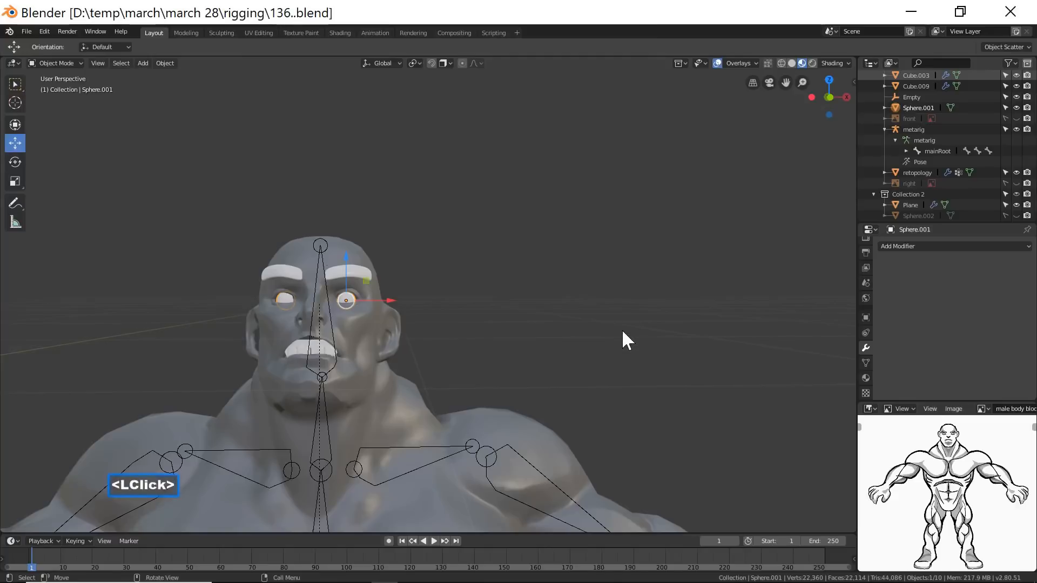
Select the metarig armature and put it in Pose Mode.
click(332, 336)
click(79, 62)
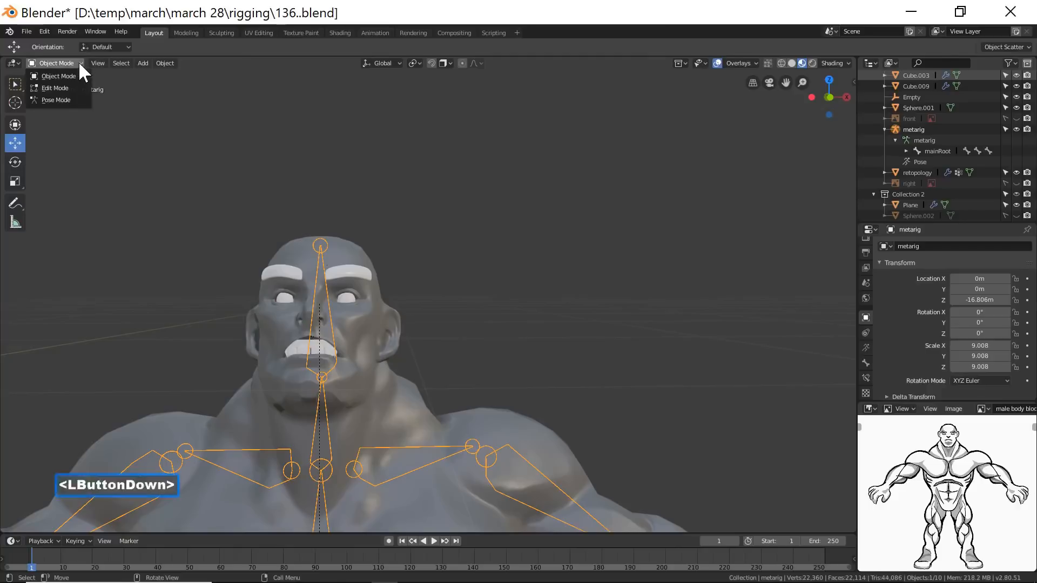
click(35, 100)
Try moving the body with the root_handle bone, cancel the move, clear the bone selection, and save the file as 137..blend.
scroll(517, 281, down, 3)
scroll(516, 291, down, 5)
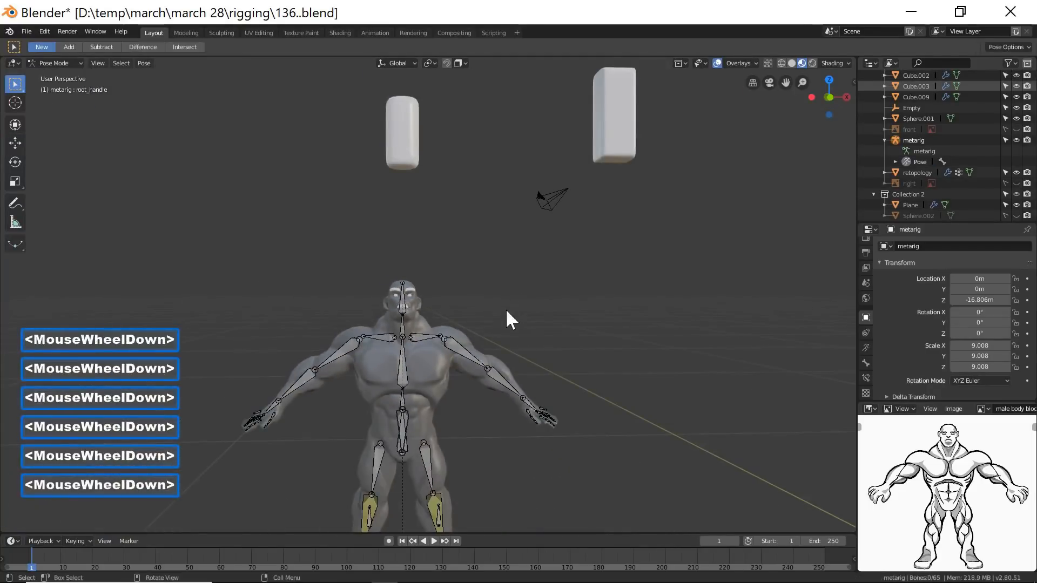
shift+middle_drag(531, 378, 510, 297)
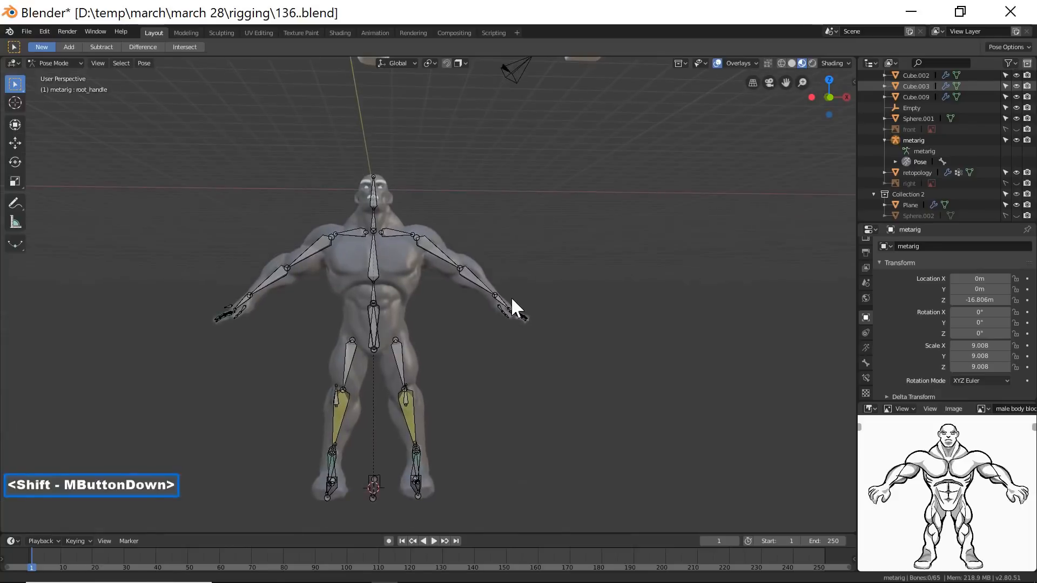
click(379, 307)
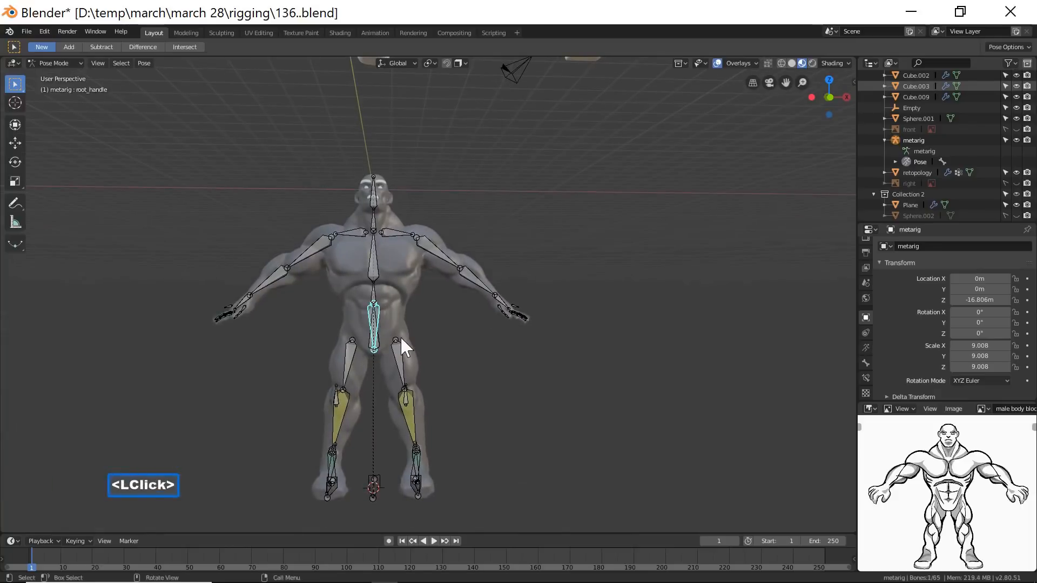
key(g)
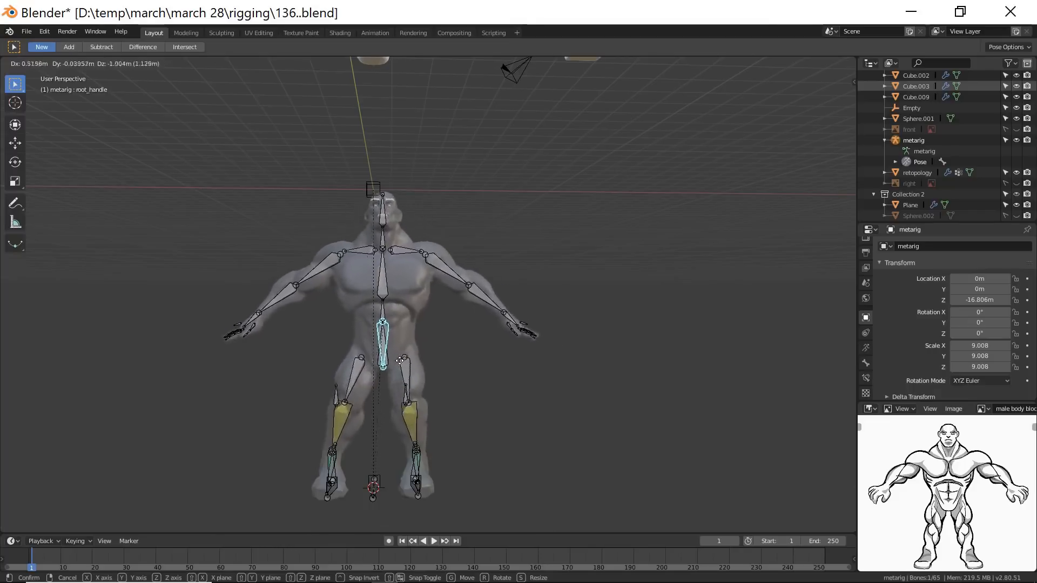
right_click(508, 390)
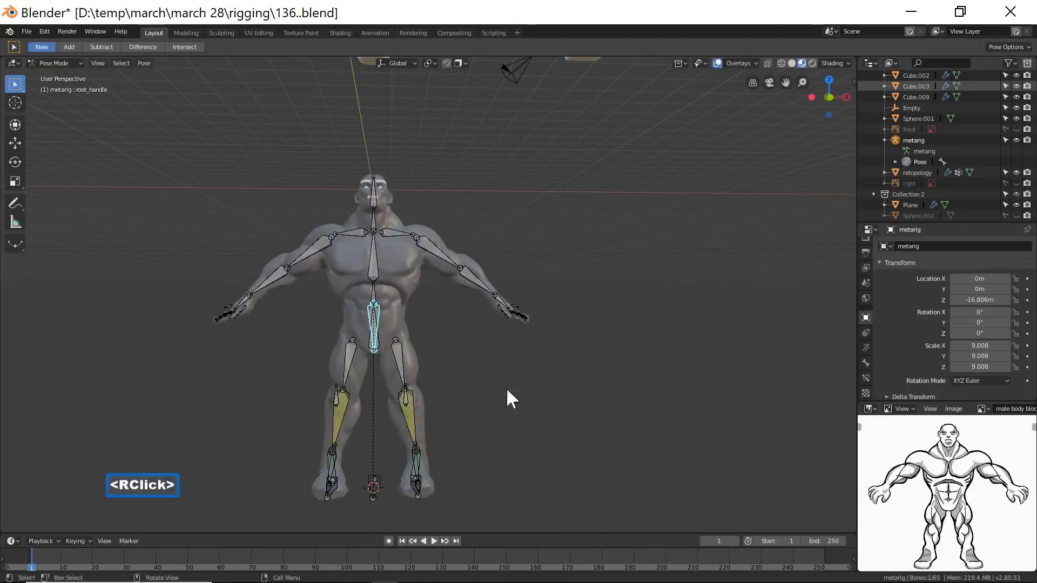
click(632, 415)
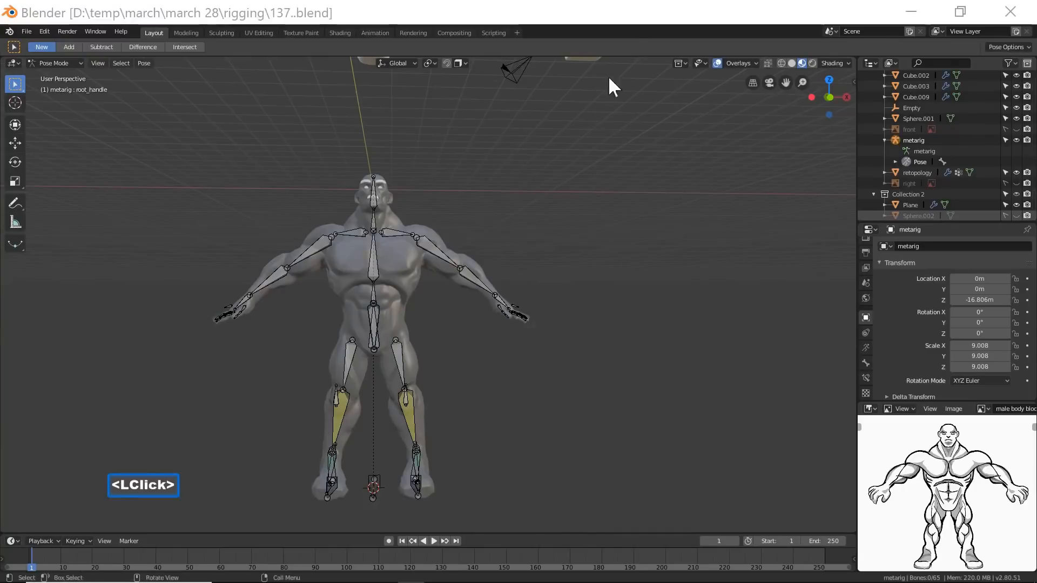
click(629, 20)
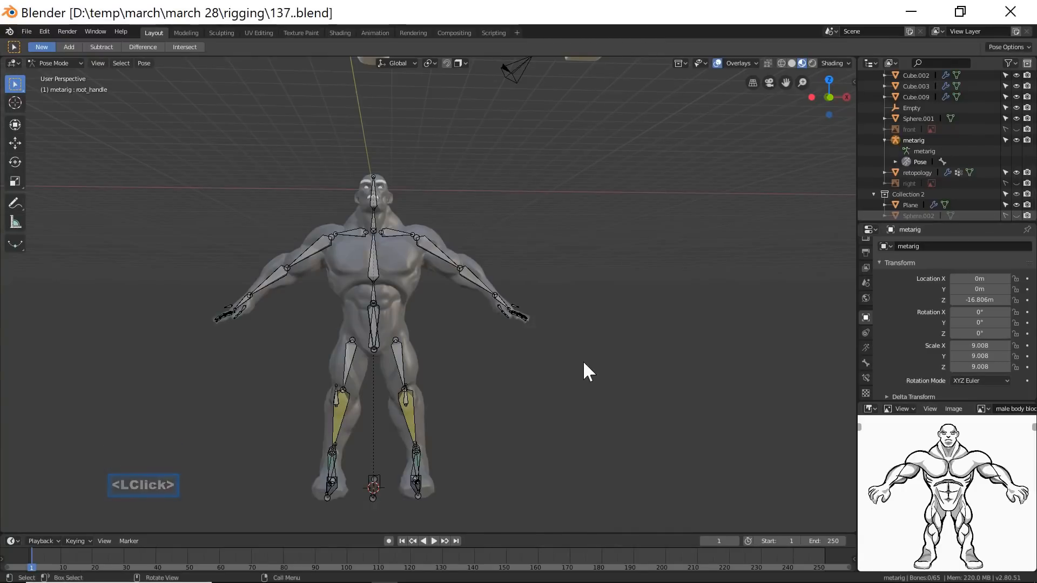
Try rotating the foot.L bone about the global X axis and cancel the rotation.
middle_drag(493, 404, 483, 359)
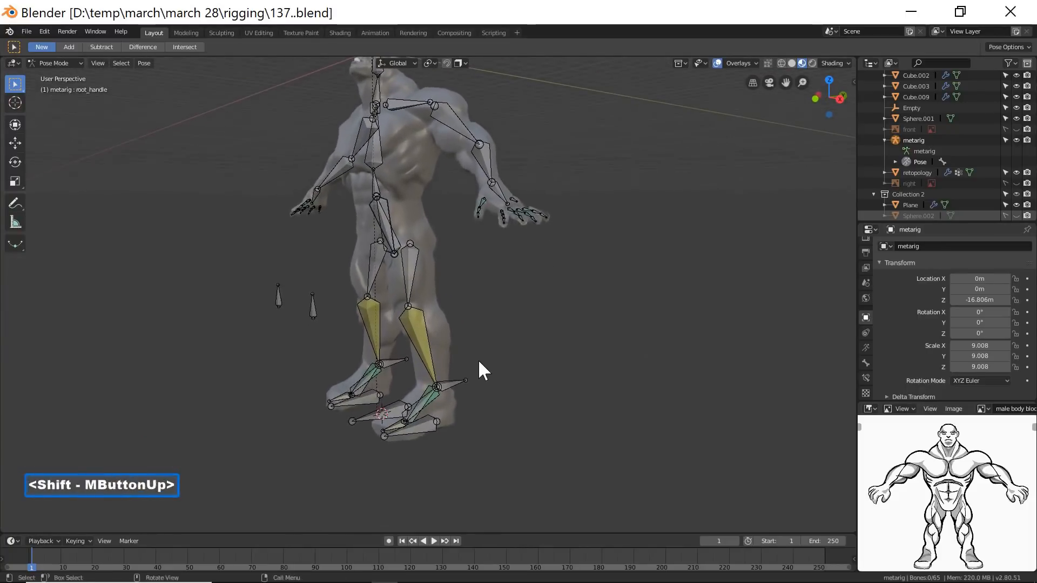
click(418, 405)
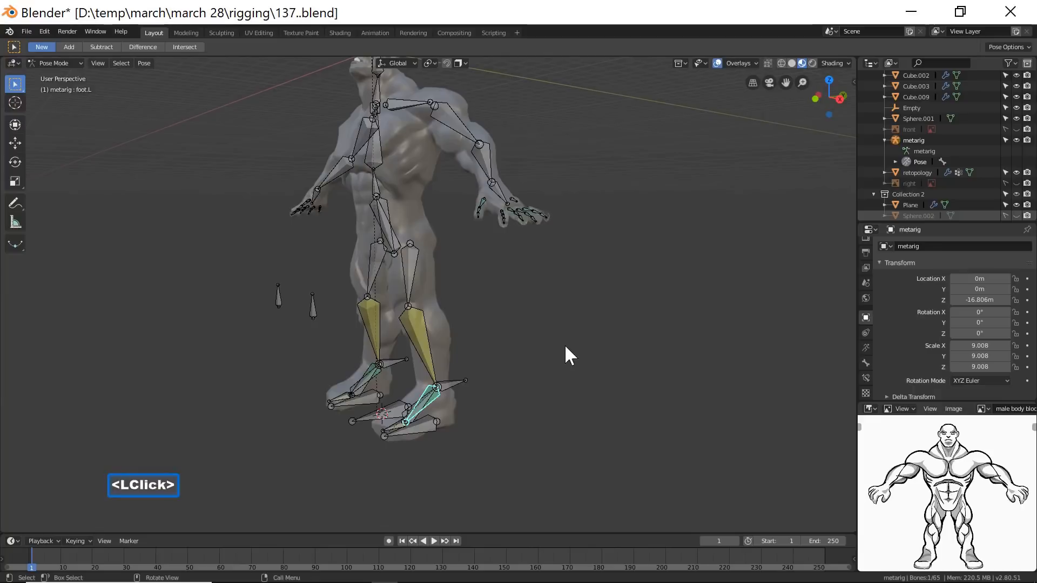
key(r)
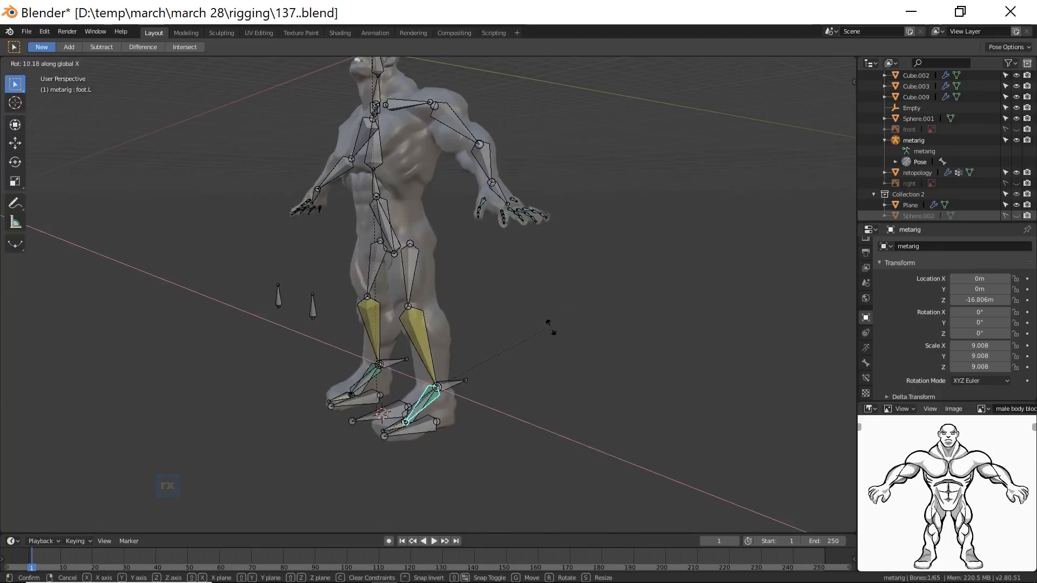
right_click(560, 352)
Try rotating the left foot_roll bone about the global X axis to test the heel lift, cancelling the rotation.
click(410, 415)
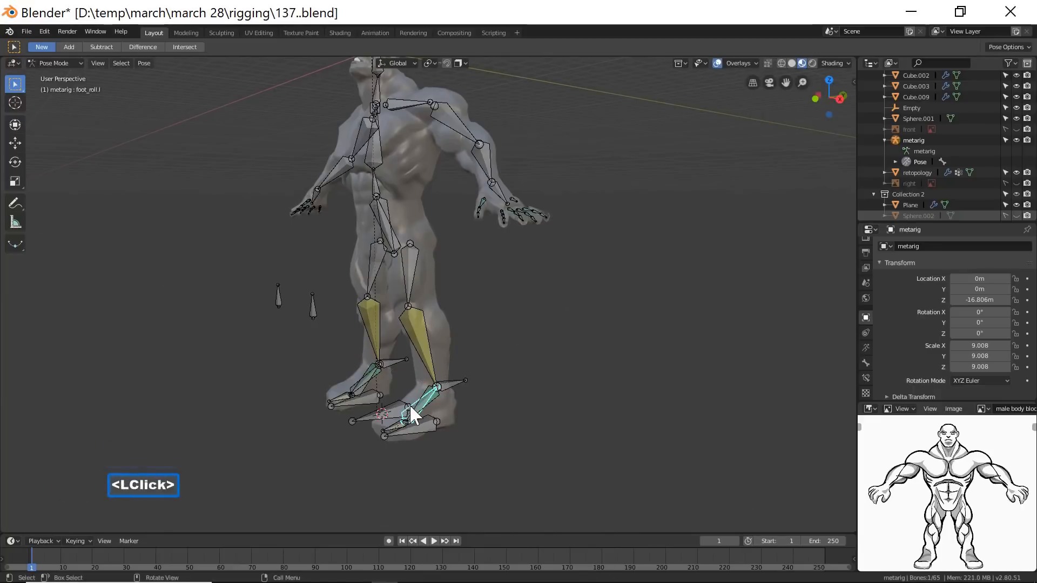
key(r)
key(x)
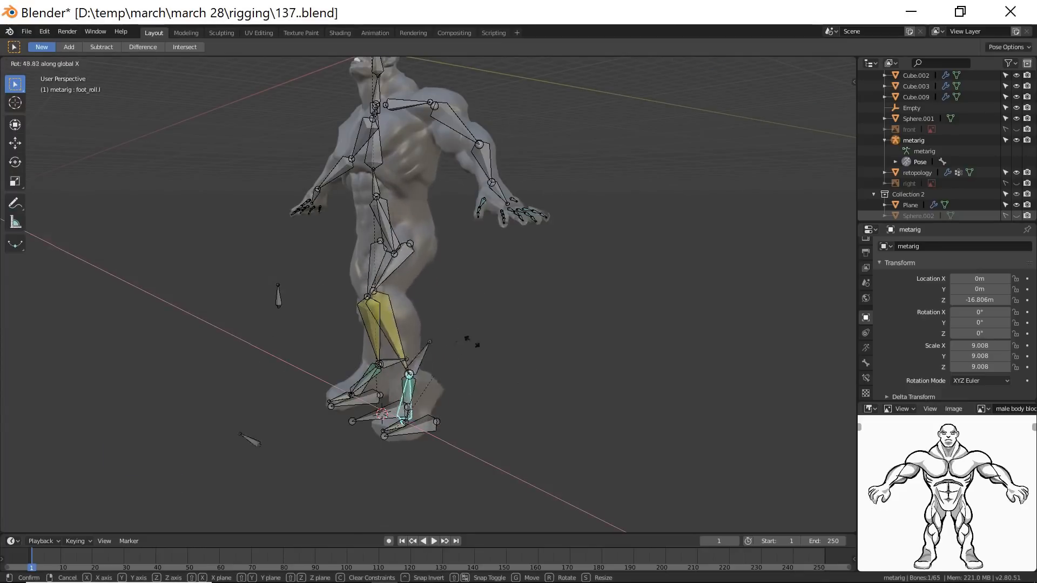
right_click(525, 362)
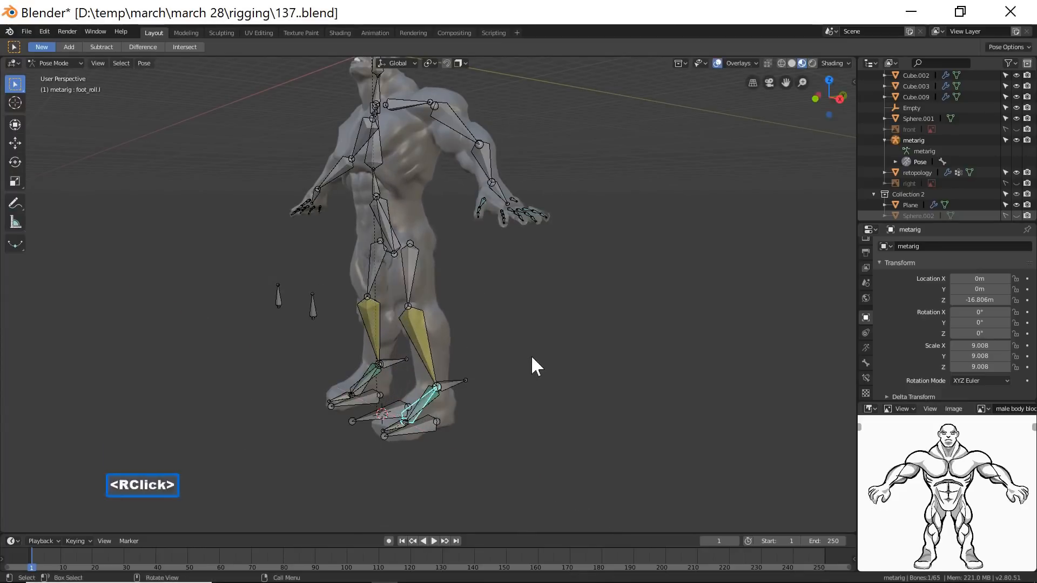
Test the left foot roll about global X with overlays hidden, cancel it, clear the selection, restore overlays, and save as 138..blend.
click(716, 63)
key(r)
key(x)
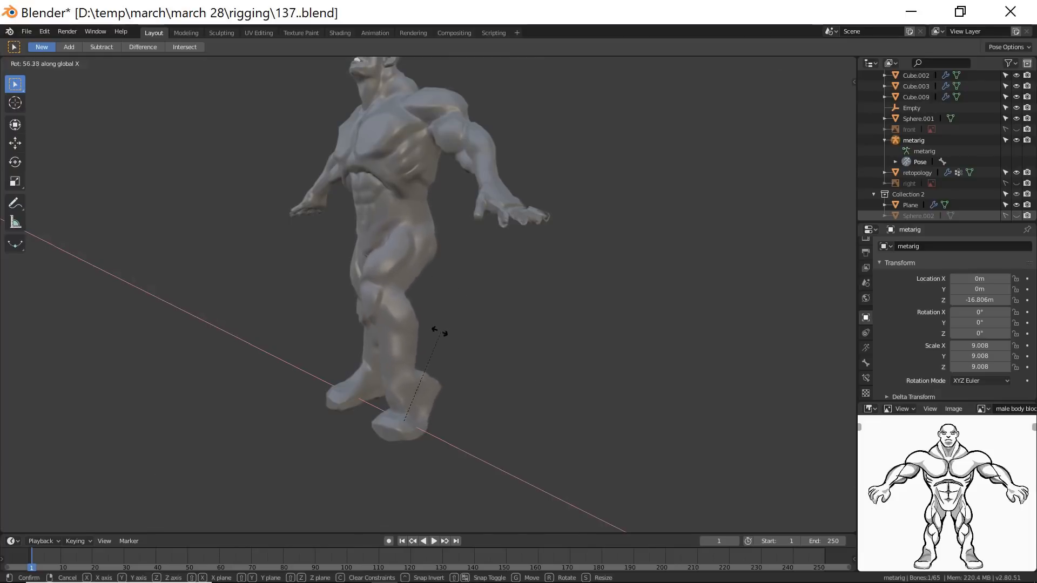
right_click(496, 361)
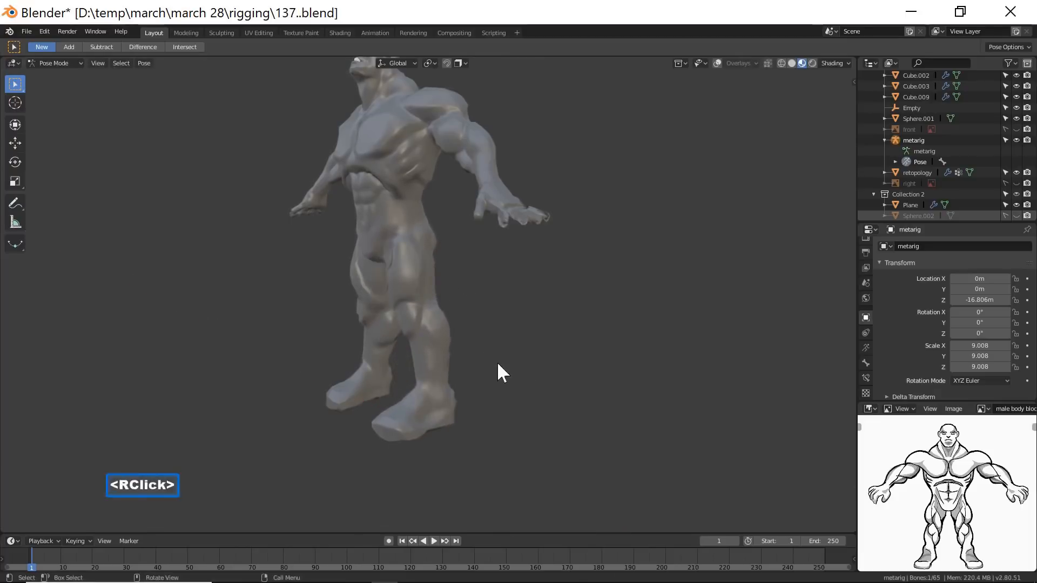
click(585, 393)
click(716, 64)
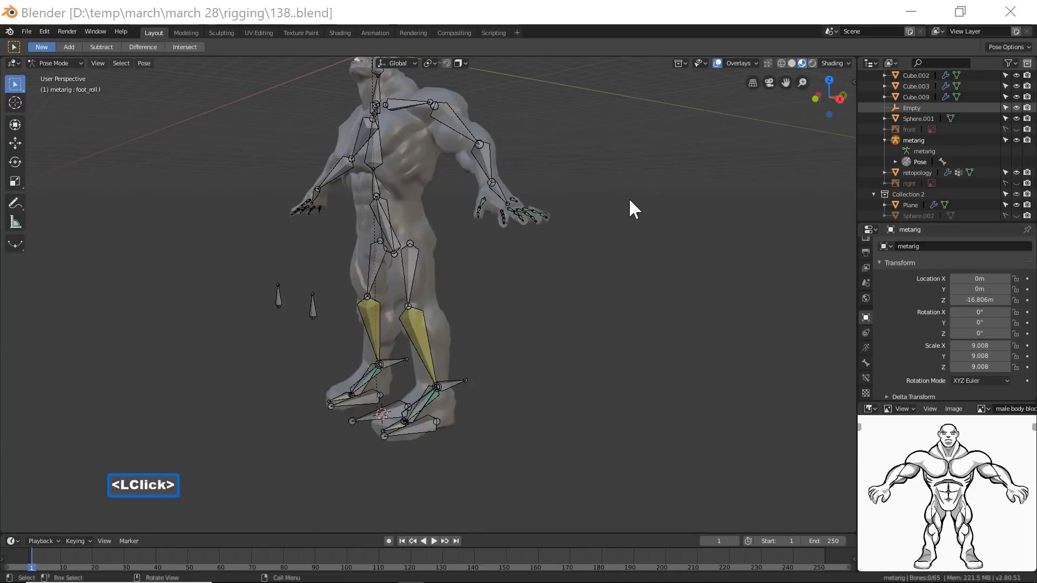
click(615, 23)
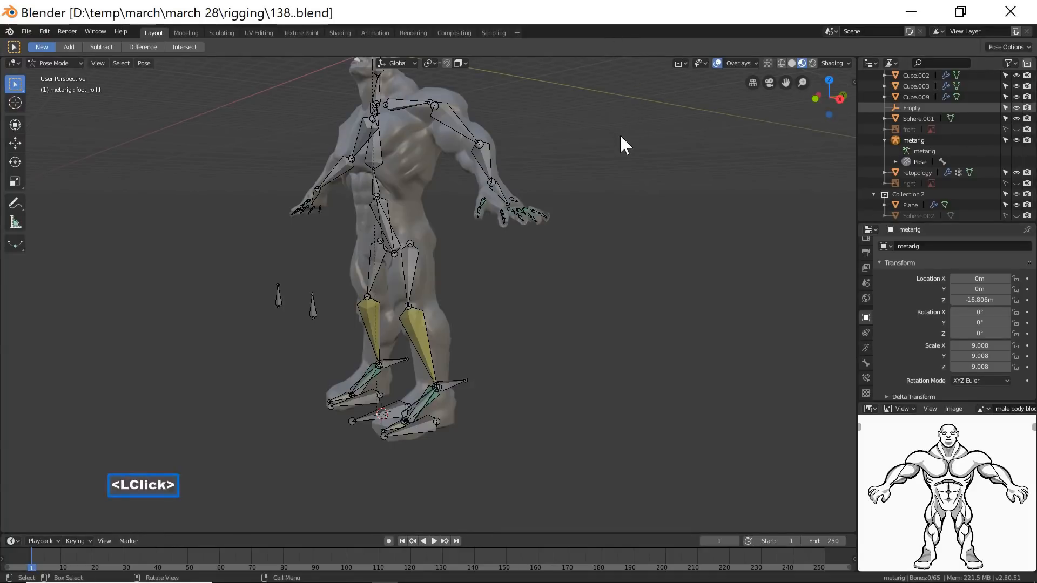
Try raising the left arm by rotating the upper_arm.L bone in a front view, cancelling the rotation.
shift+middle_drag(587, 179, 544, 257)
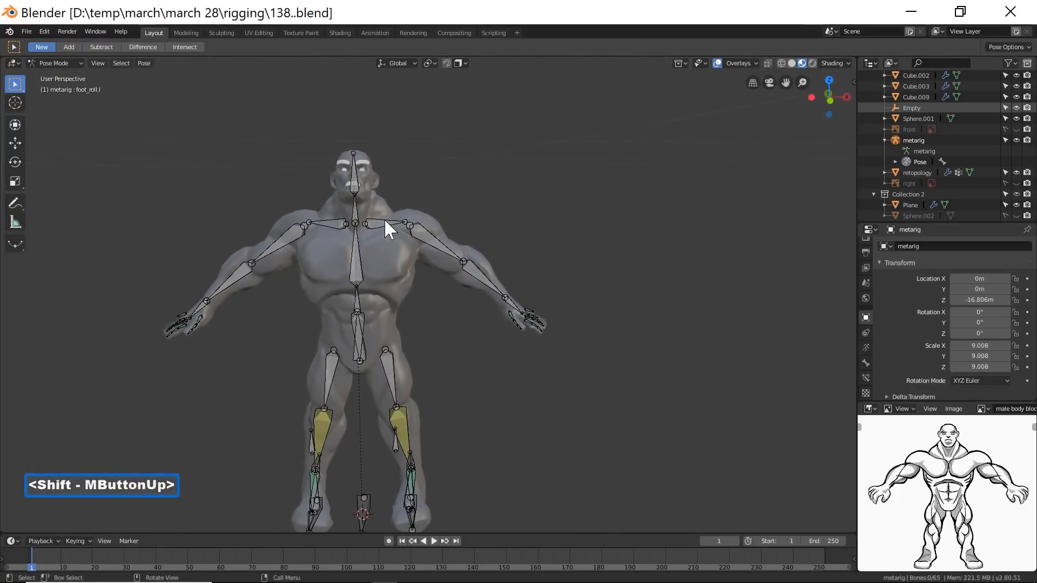
click(430, 235)
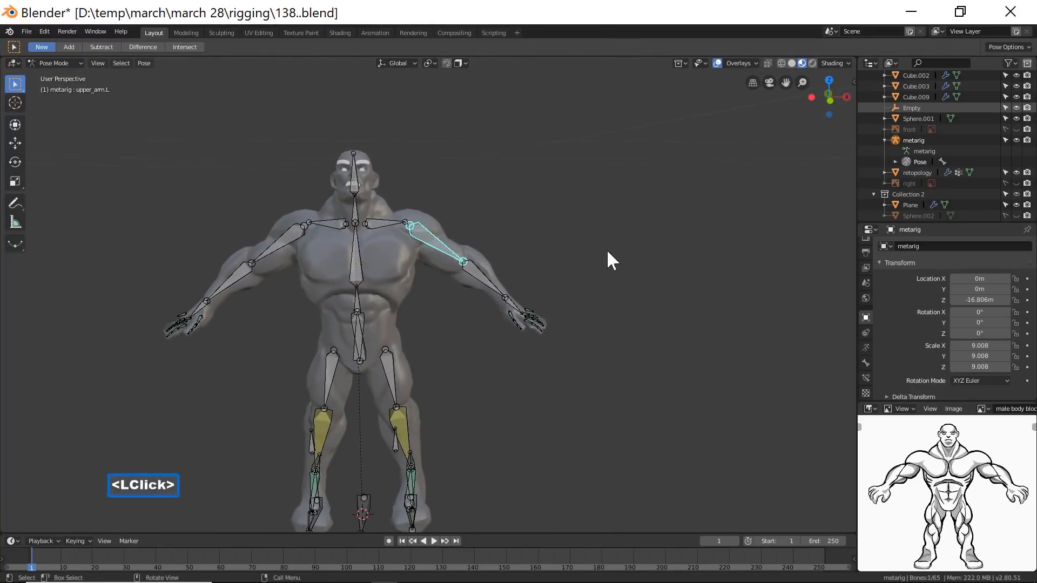
key(r)
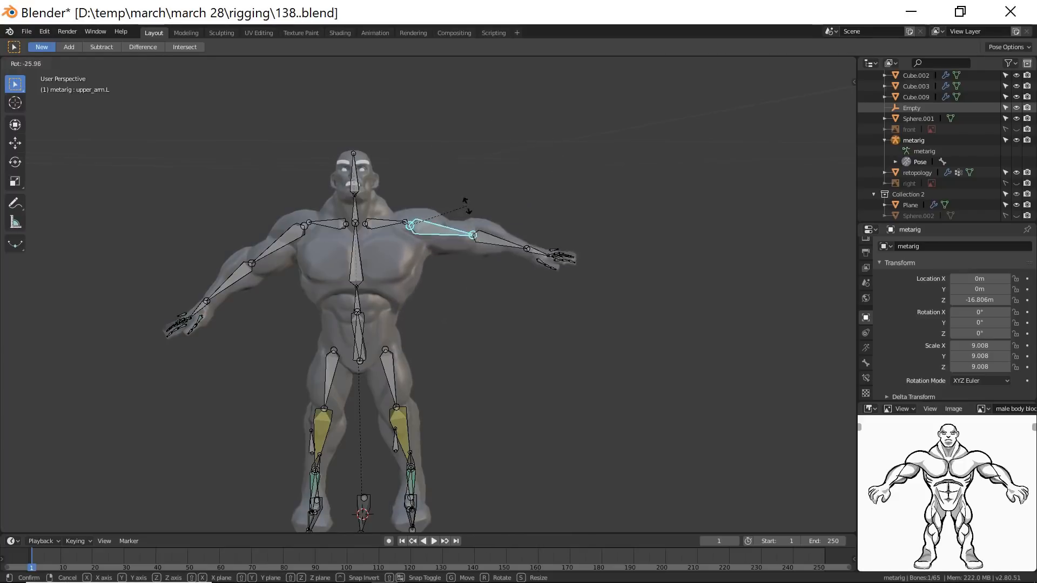
right_click(395, 229)
Try rotating the left shoulder bone about the global Y axis and cancel the rotation.
click(387, 221)
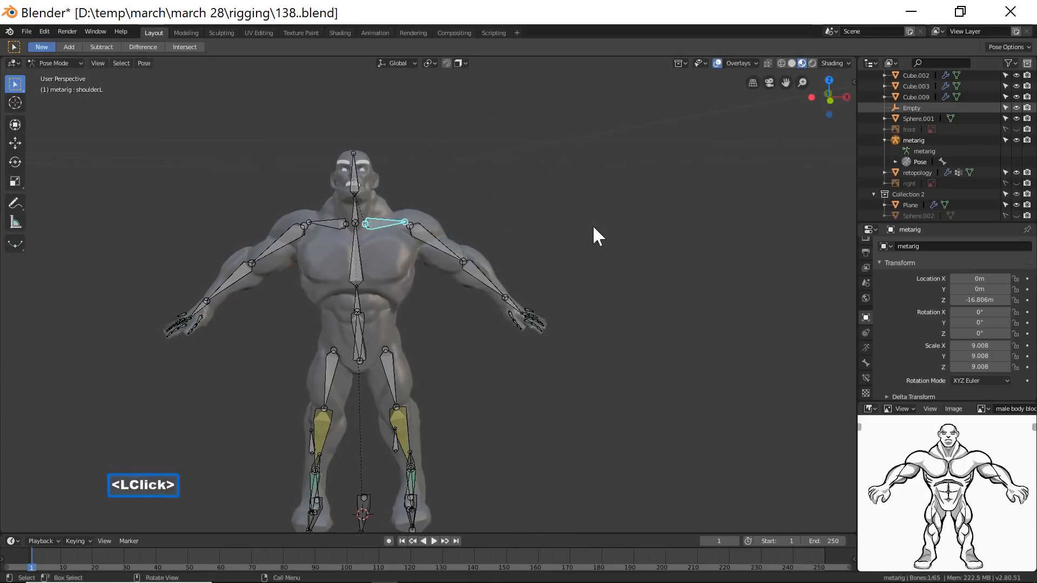
key(r)
key(y)
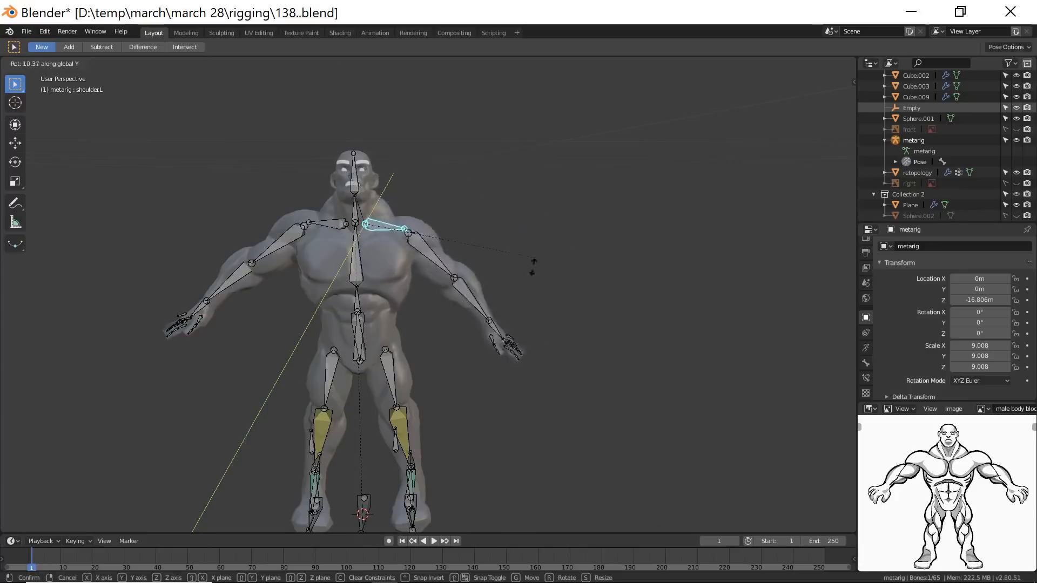
right_click(542, 232)
Try swinging the upper_arm.L bone about the global X axis from a side view, cancel the rotation, and clear the bone selection.
middle_drag(562, 289, 507, 330)
click(440, 254)
key(r)
key(x)
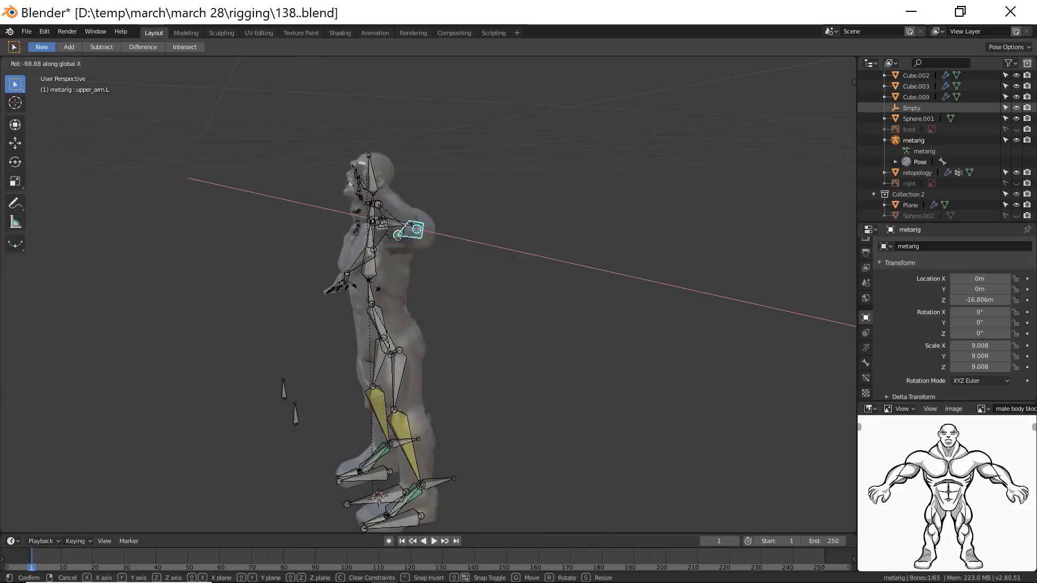
right_click(431, 295)
middle_drag(431, 296, 487, 297)
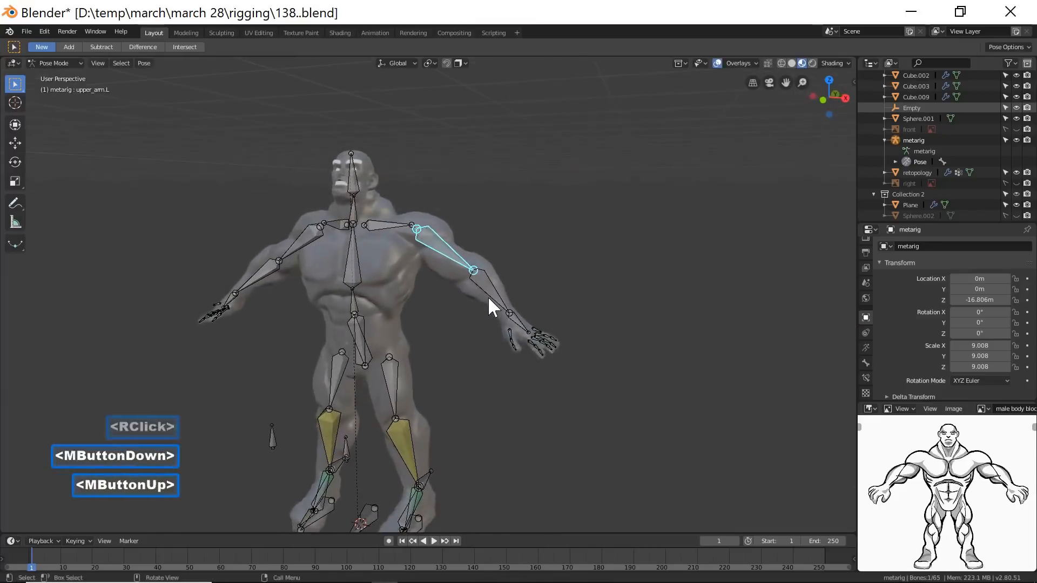
click(556, 294)
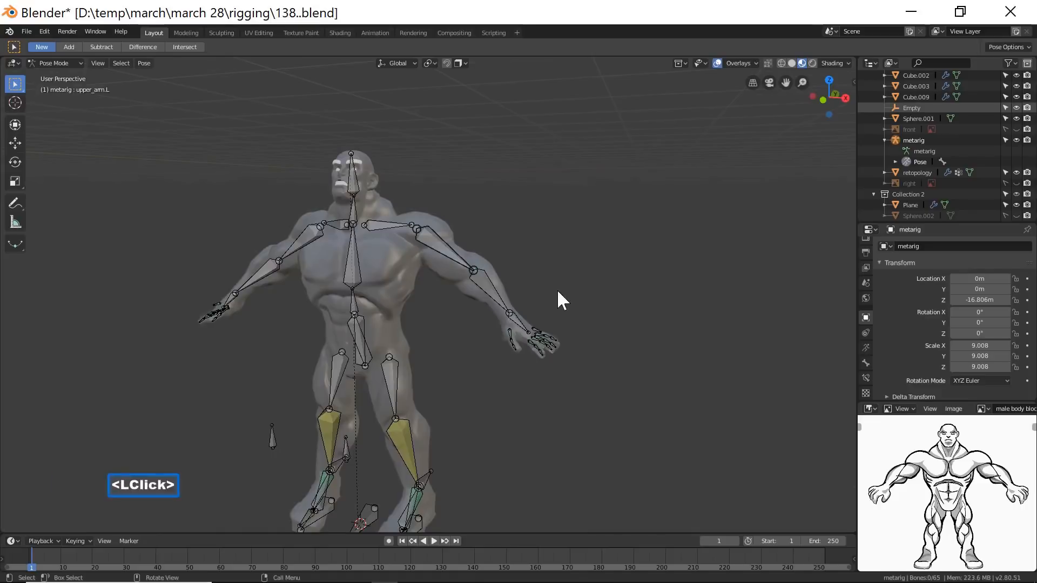
Return the armature to Object Mode and deselect everything.
click(79, 62)
click(69, 76)
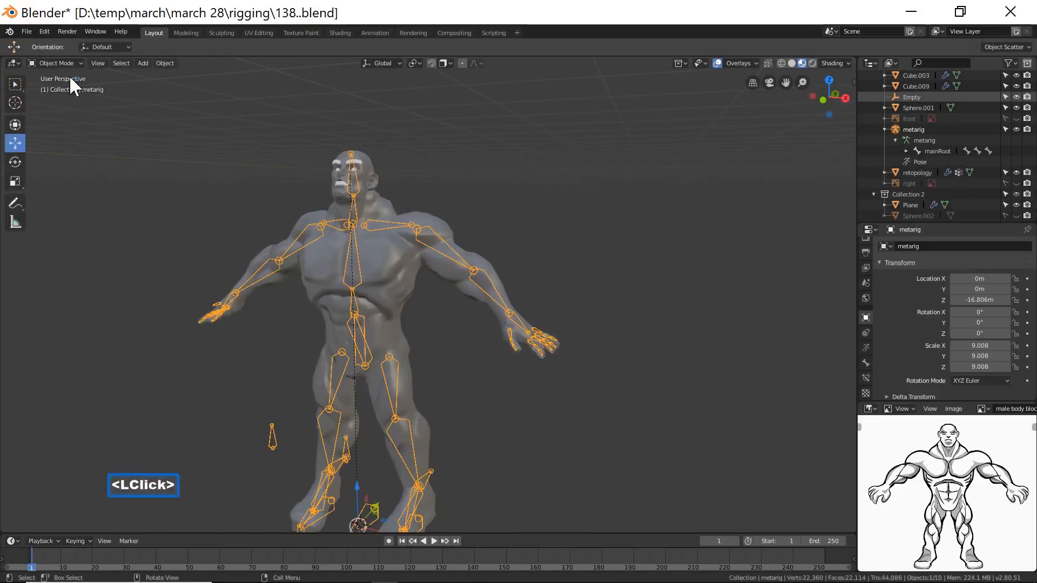
click(550, 224)
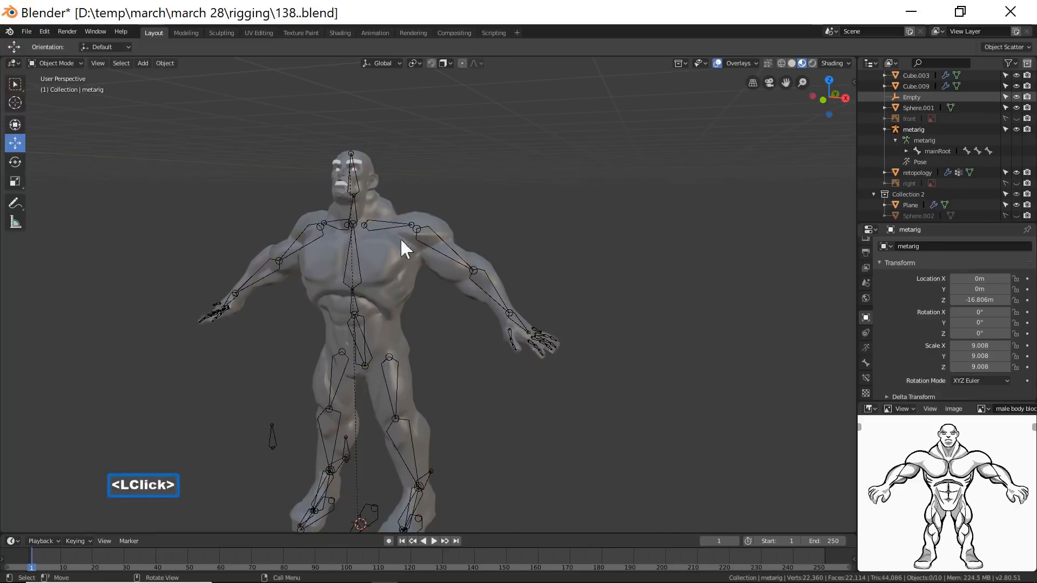
Select the metarig together with the retopology body, enter Weight Paint mode and show the upper_arm.L bone's weights.
click(358, 264)
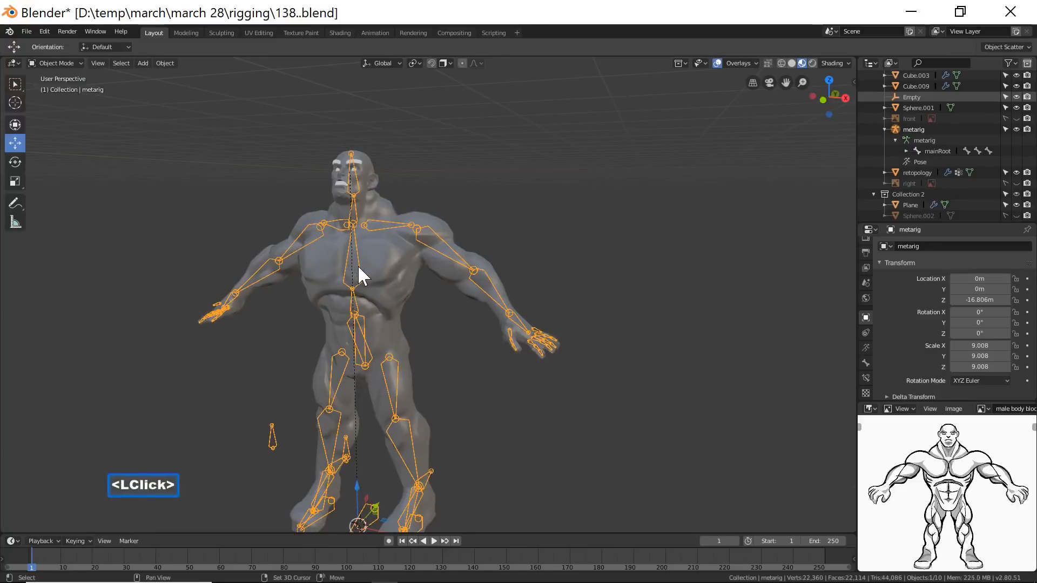
shift+click(410, 280)
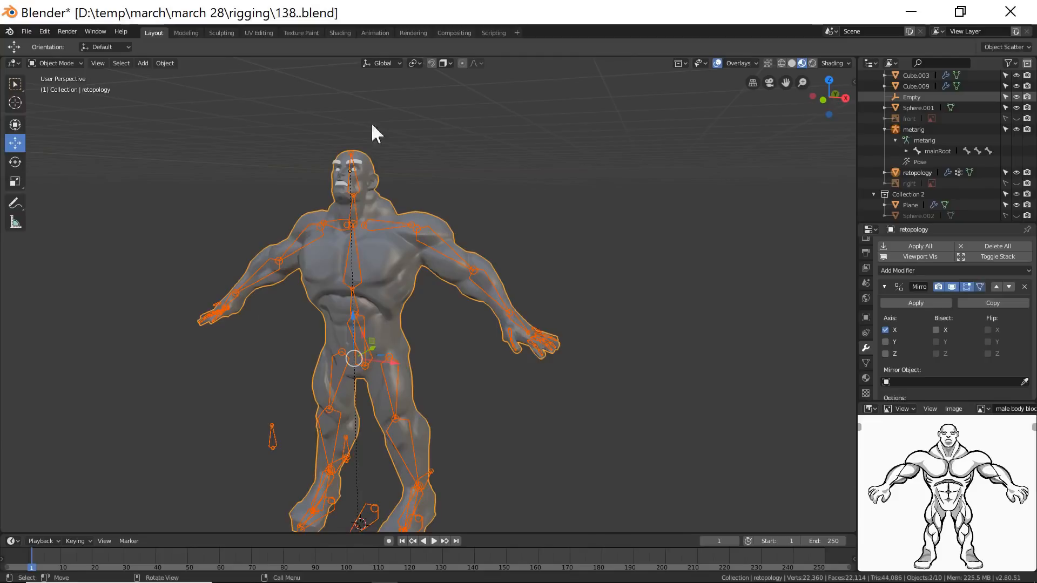
click(79, 61)
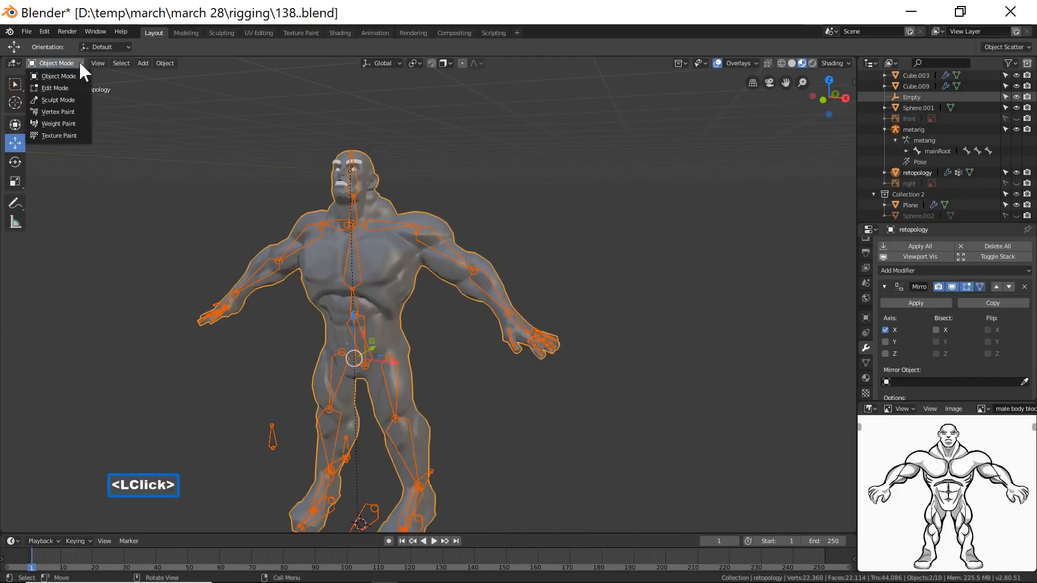
click(33, 124)
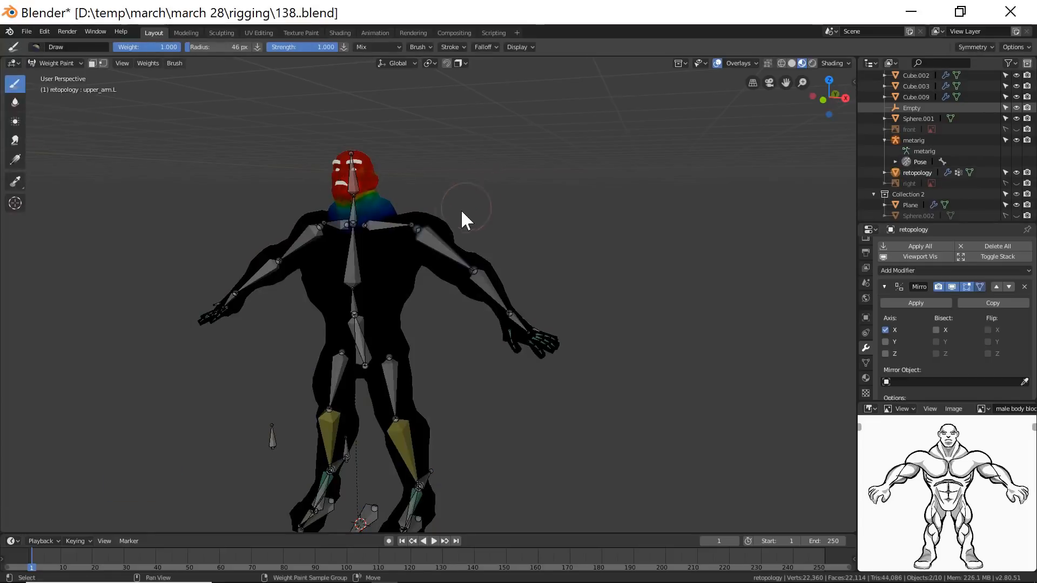
shift+click(435, 243)
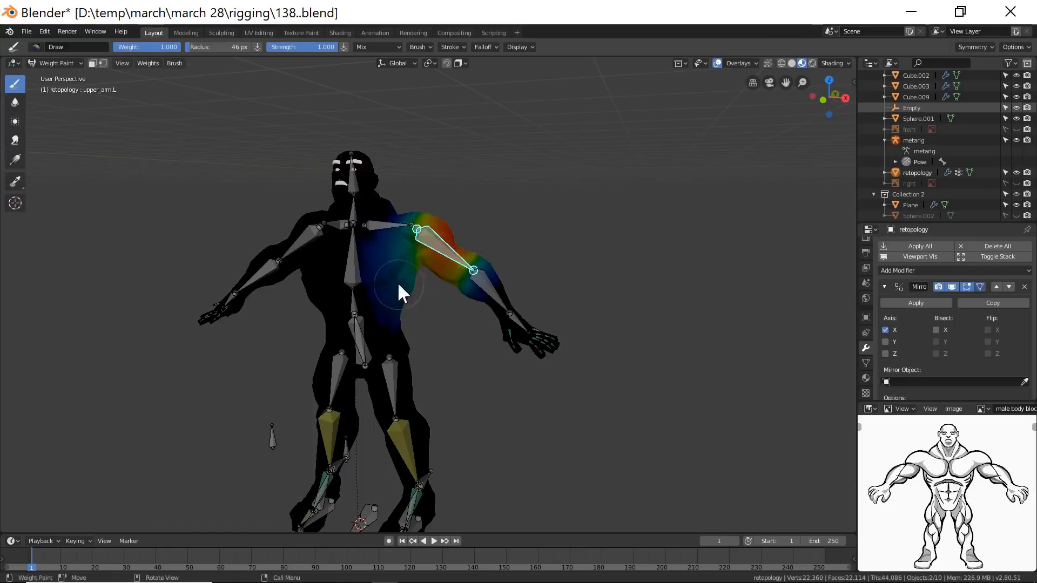
Set the brush weight to 0 and paint over the torso's front, side and back to reduce upper_arm.L's influence there.
drag(174, 47, 116, 48)
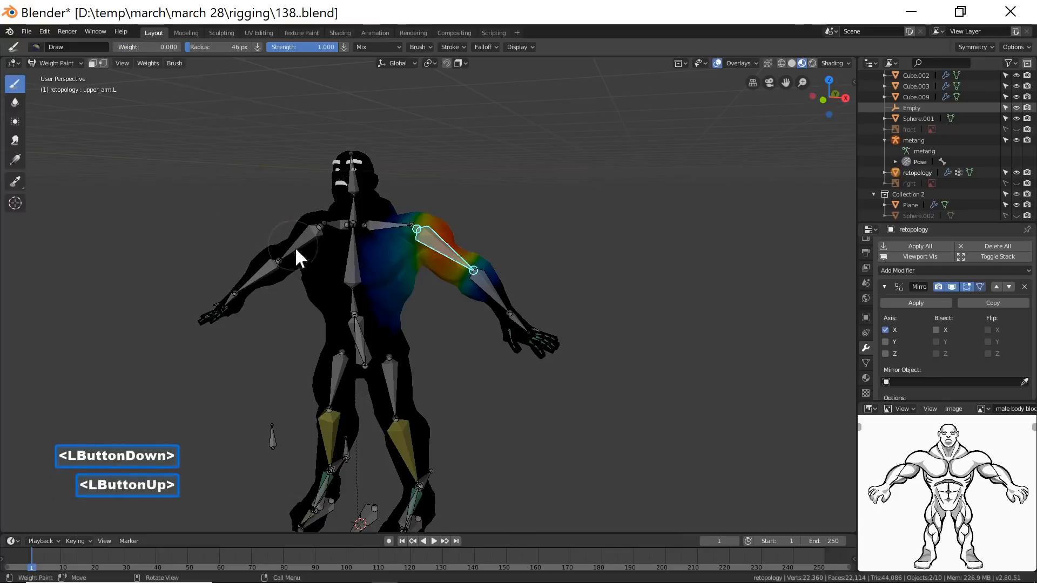
mouse_move(390, 287)
mouse_down()
mouse_move(397, 297)
mouse_move(378, 243)
mouse_move(411, 285)
mouse_move(379, 232)
mouse_move(439, 332)
mouse_up()
mouse_move(437, 331)
middle_down()
mouse_move(315, 292)
mouse_move(393, 312)
middle_up()
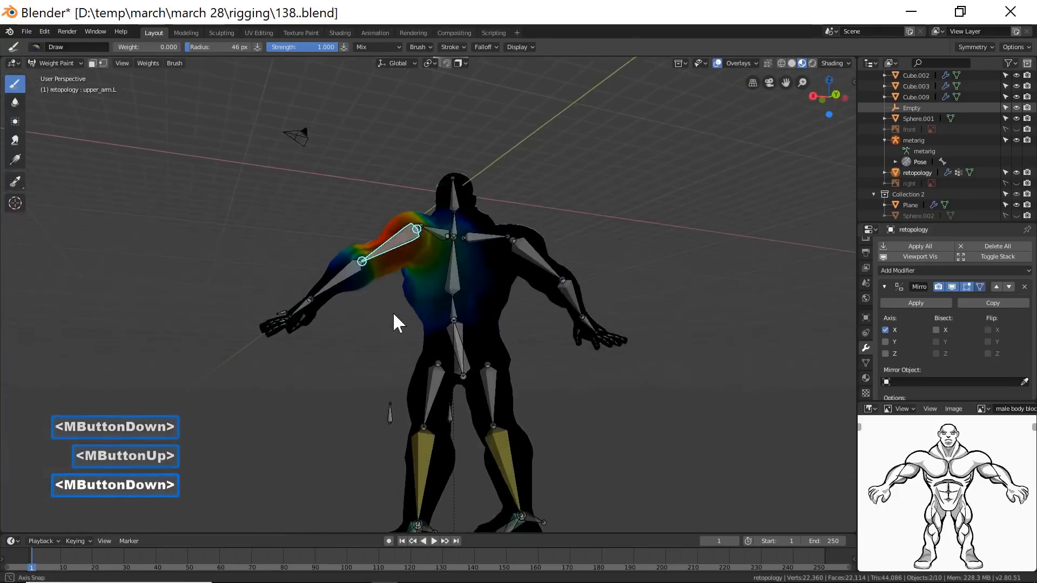
mouse_move(424, 294)
mouse_down()
mouse_move(465, 260)
mouse_move(417, 293)
mouse_up()
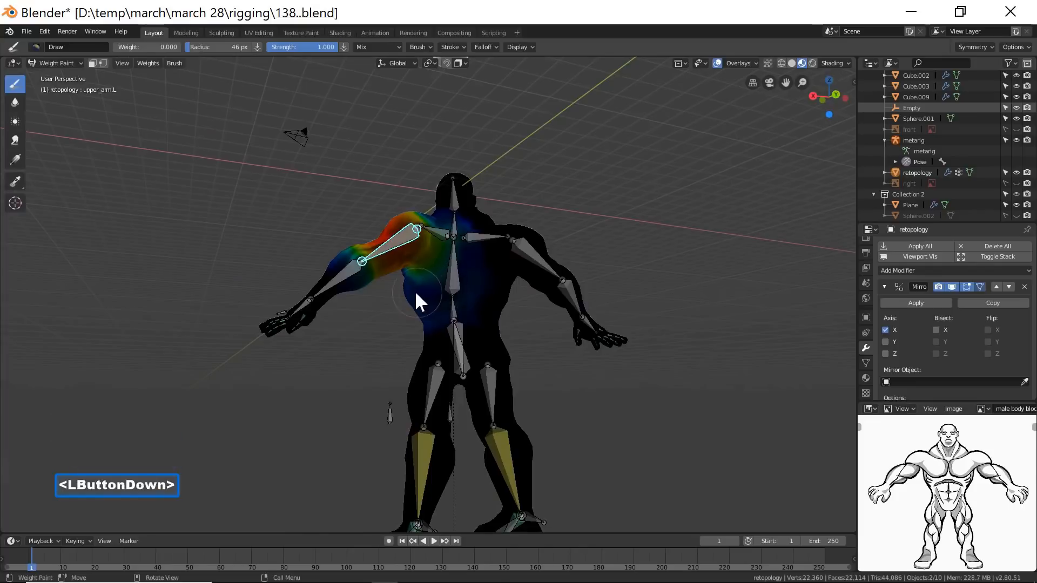
mouse_move(454, 251)
mouse_down()
mouse_move(416, 284)
mouse_move(445, 261)
mouse_move(515, 251)
mouse_up()
mouse_move(515, 251)
middle_down()
mouse_move(495, 280)
mouse_move(472, 236)
middle_up()
mouse_move(471, 236)
mouse_down()
mouse_move(456, 247)
mouse_move(461, 214)
mouse_move(472, 261)
mouse_move(243, 319)
mouse_up()
mouse_move(243, 319)
middle_down()
mouse_move(307, 335)
mouse_move(460, 286)
mouse_move(461, 297)
mouse_move(437, 303)
mouse_move(405, 292)
mouse_move(460, 297)
mouse_move(505, 318)
middle_up()
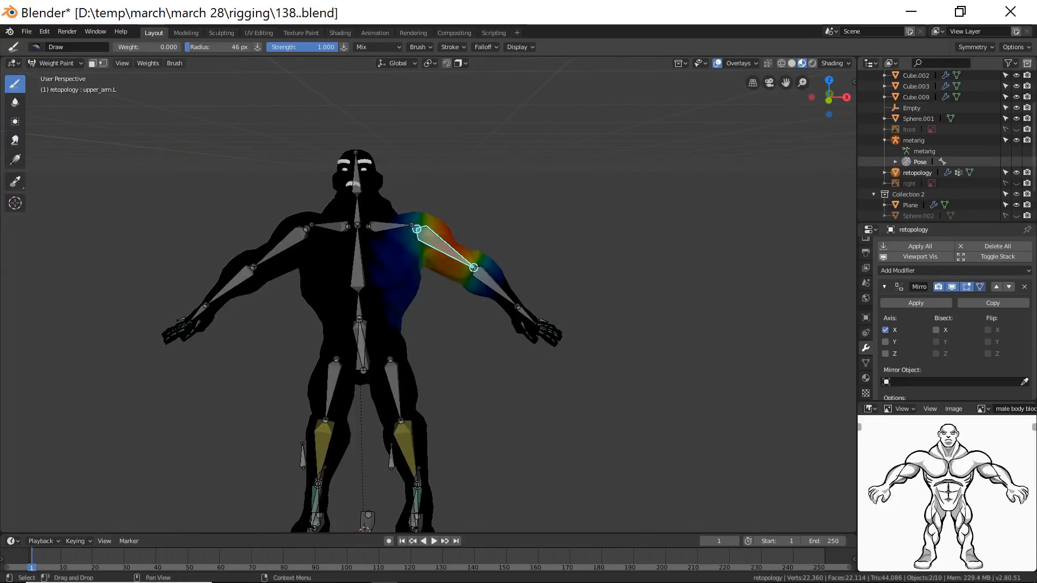
Save the file as a new version named 139..blend.
key(ctrl+alt+s)
click(743, 371)
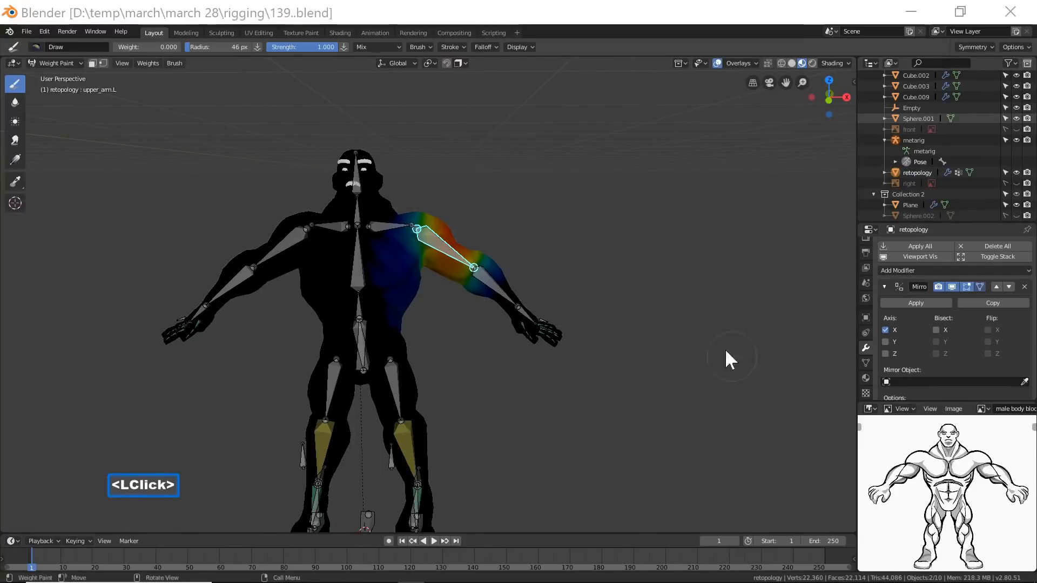
click(645, 436)
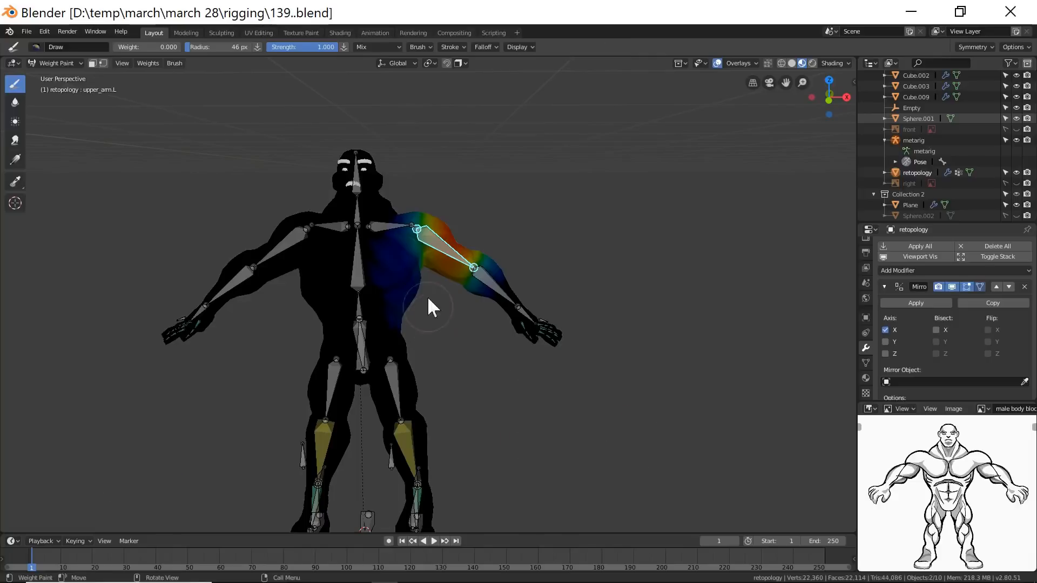
Return the body to Object Mode, select only the metarig and put it in Pose Mode.
click(79, 63)
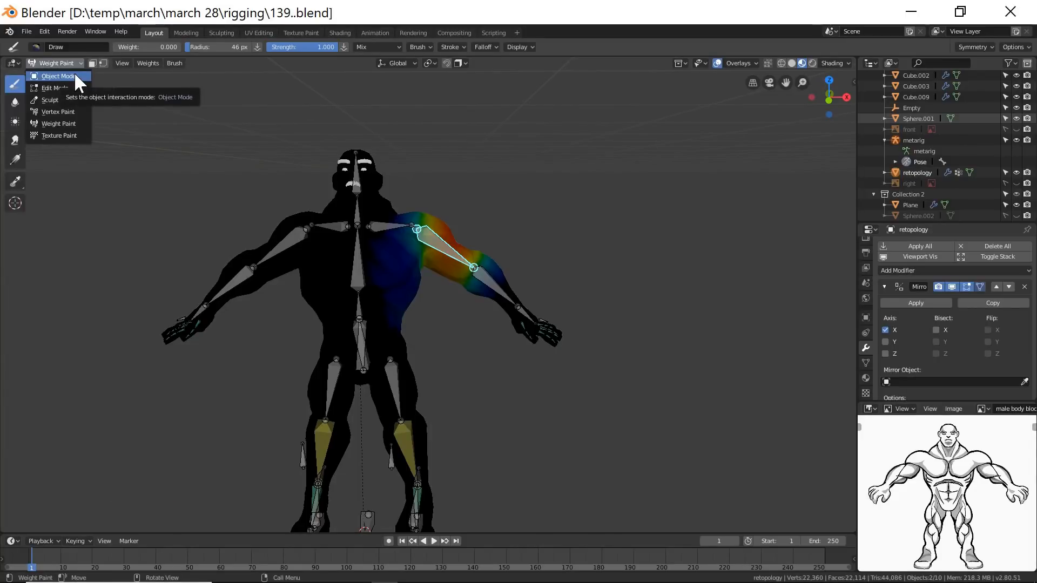
click(33, 75)
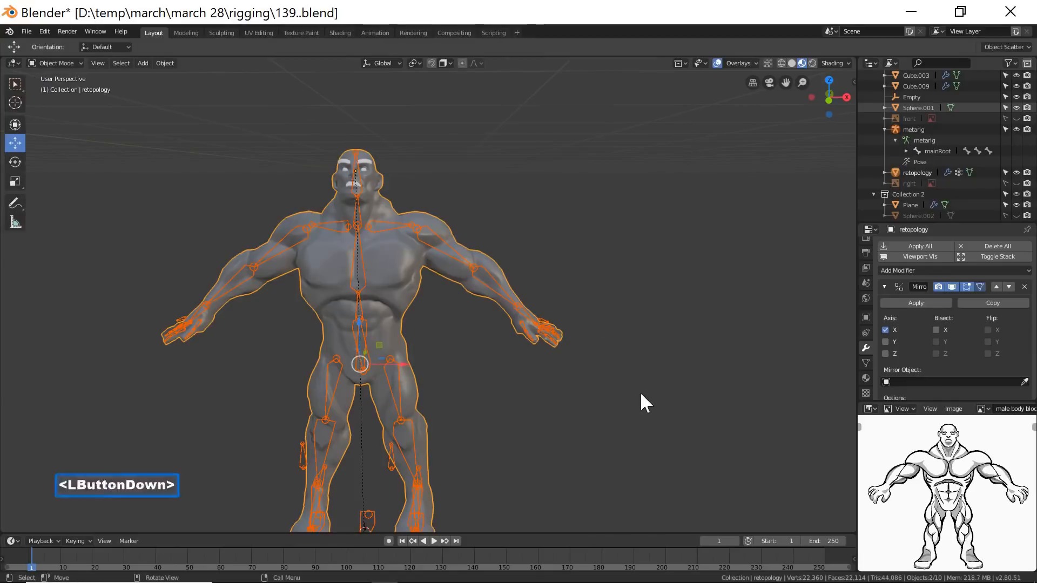
click(573, 324)
click(388, 222)
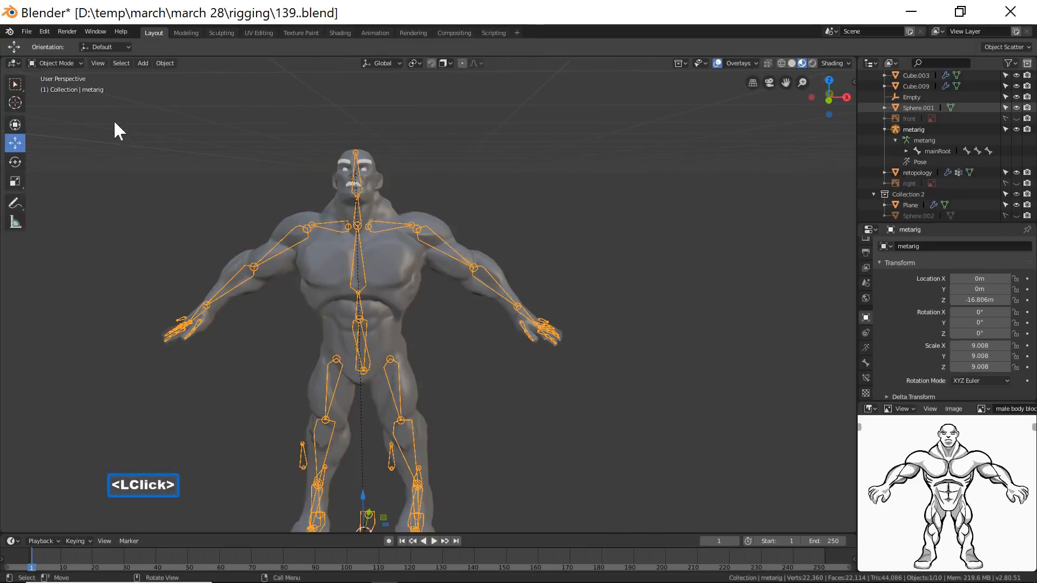
click(79, 62)
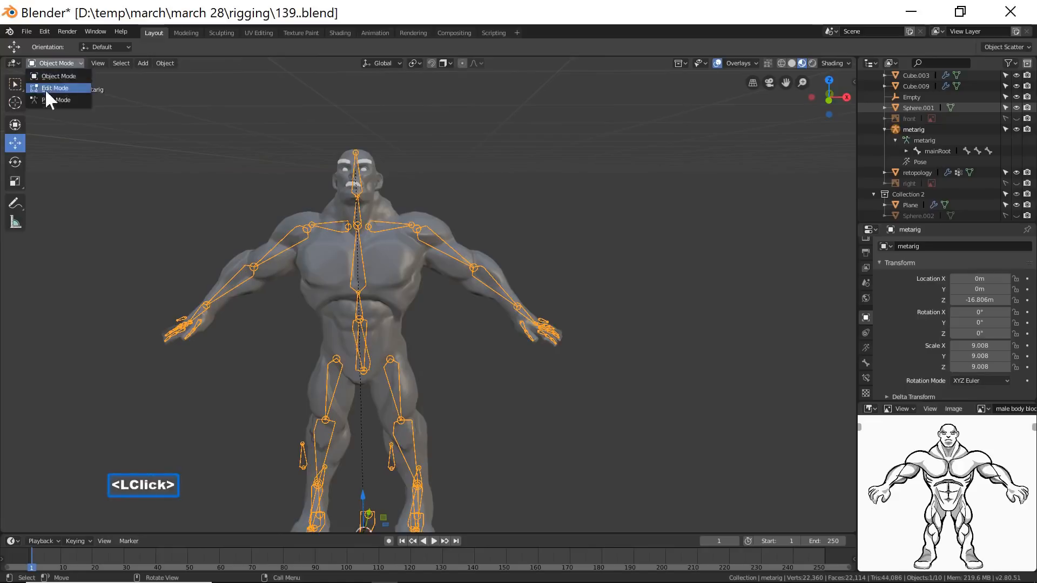
click(32, 95)
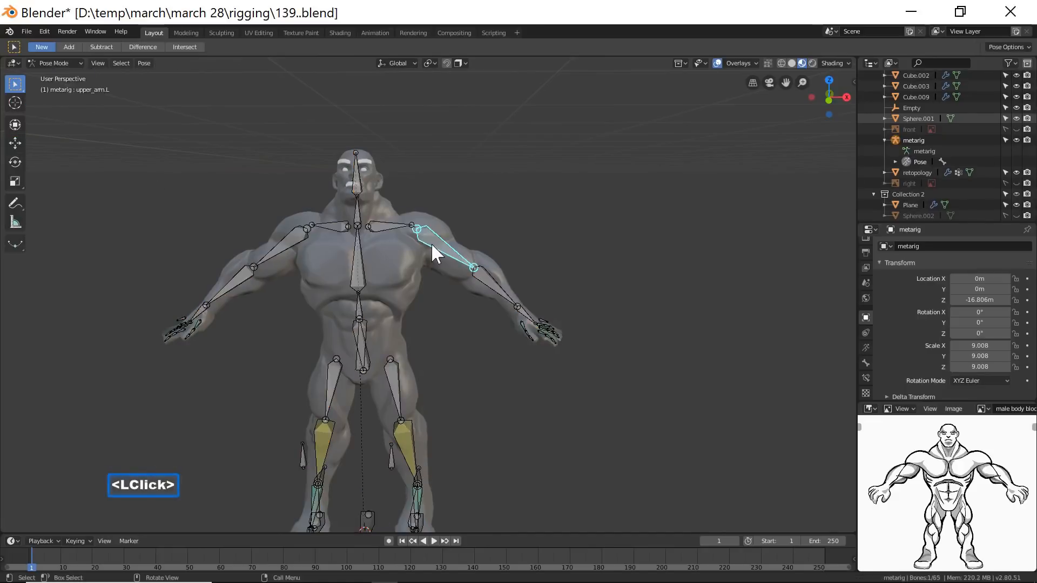
Raise the left arm by rotating the upper_arm.L bone about -76.4° around the global Y axis, and clear the bone selection.
key(r)
key(y)
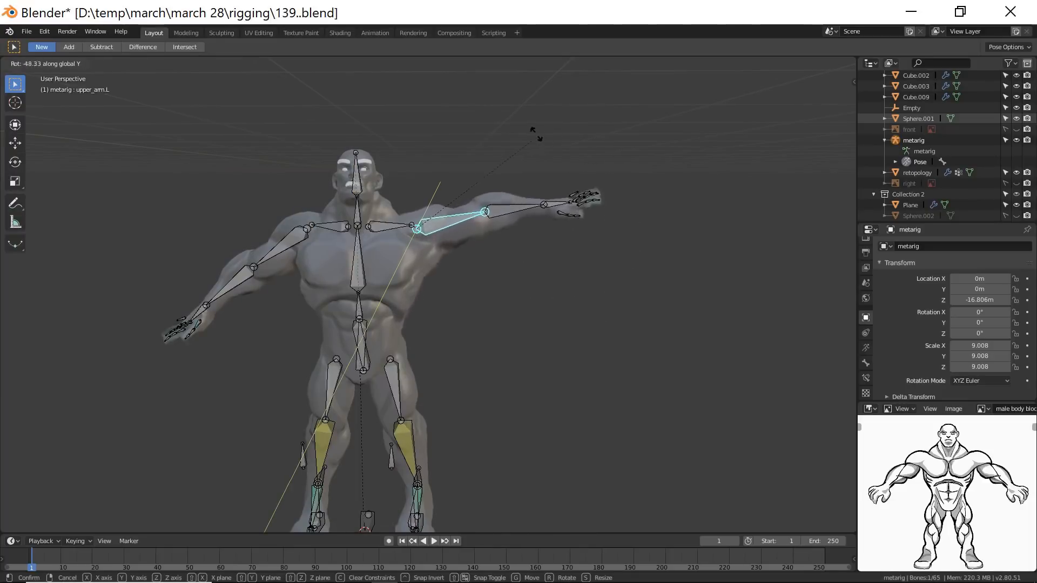
click(455, 143)
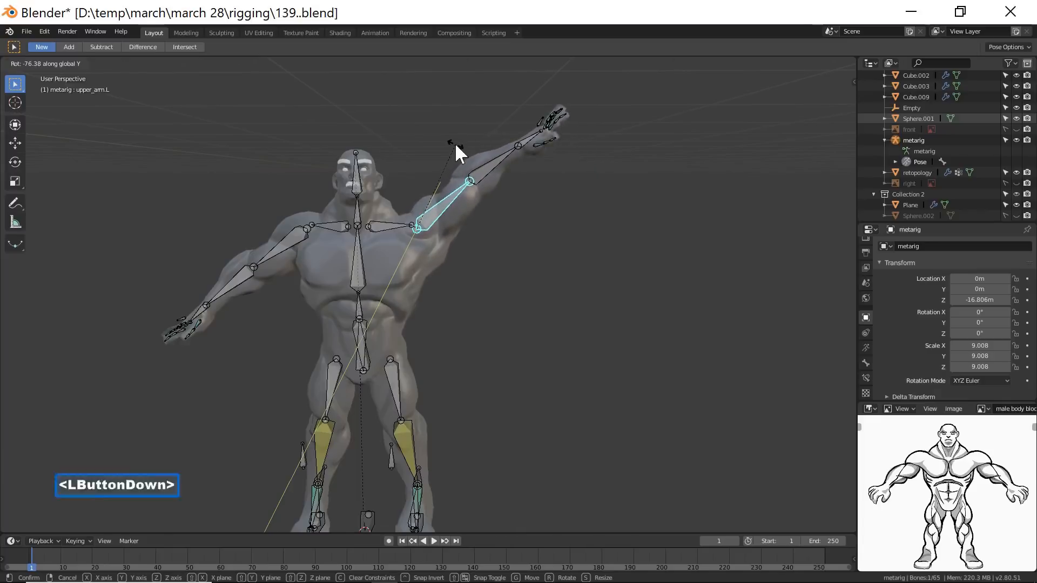
mouse_move(459, 364)
middle_down()
mouse_move(468, 373)
mouse_move(383, 372)
mouse_move(470, 349)
middle_up()
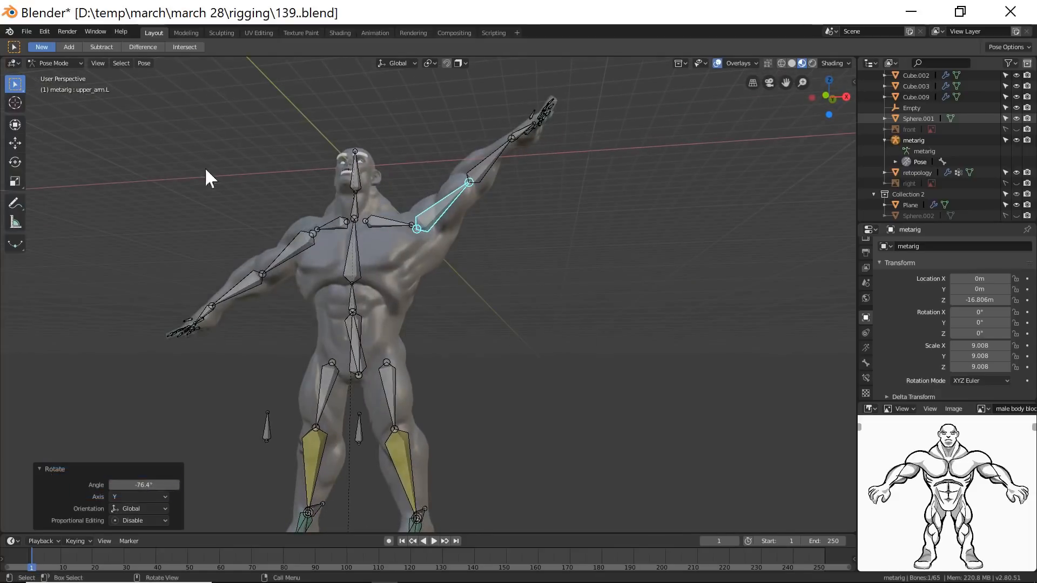
click(520, 377)
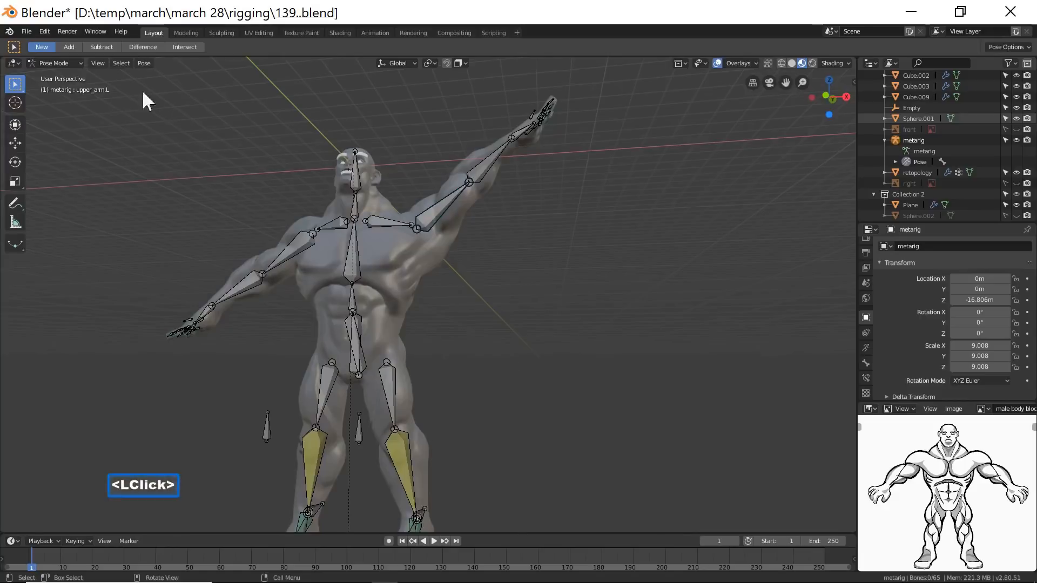
Return the armature to Object Mode, add the retopology body to the selection and enter Weight Paint mode with the arm raised.
click(78, 61)
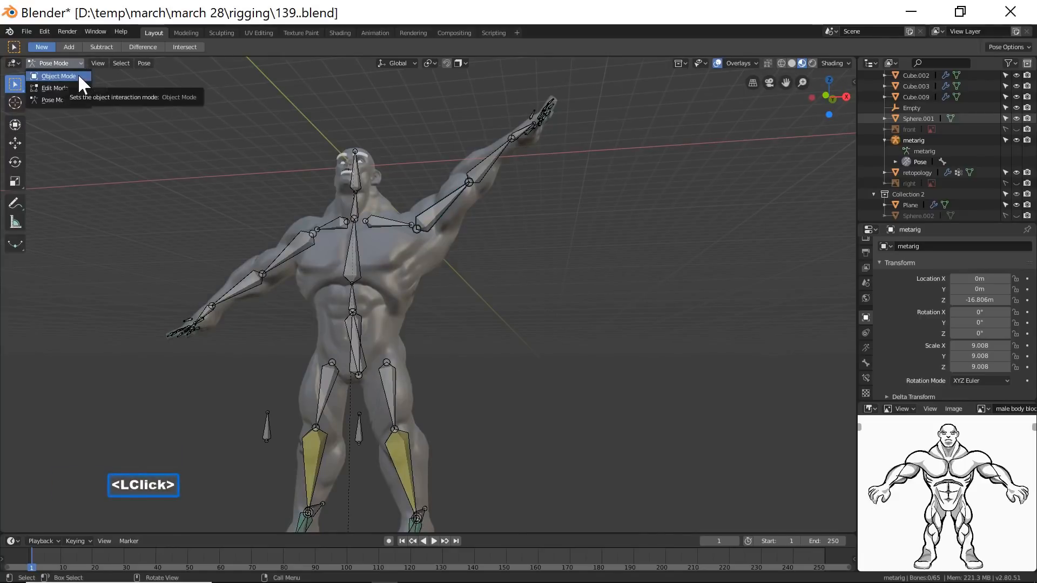
click(38, 76)
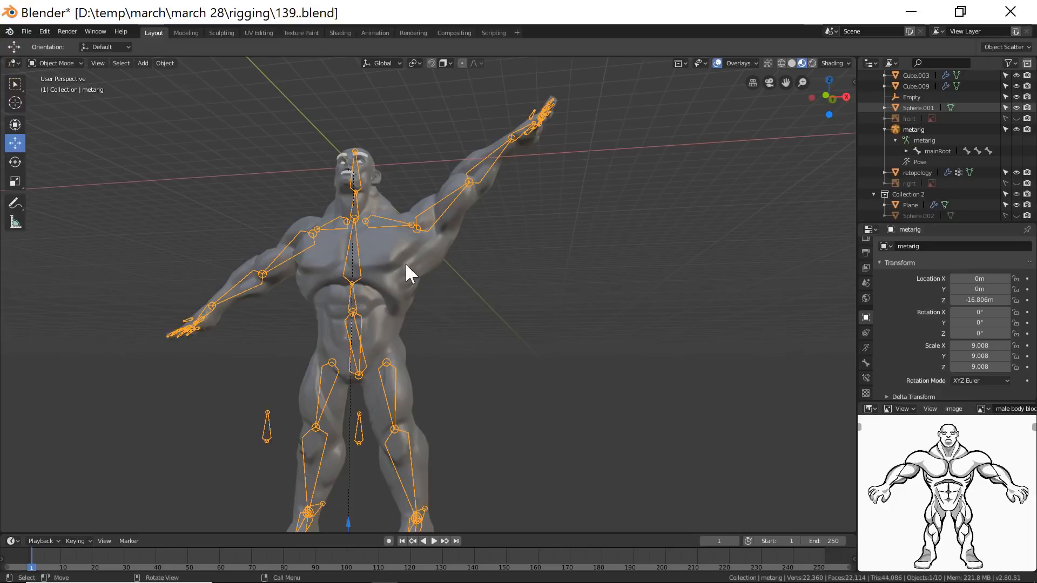
shift+click(420, 266)
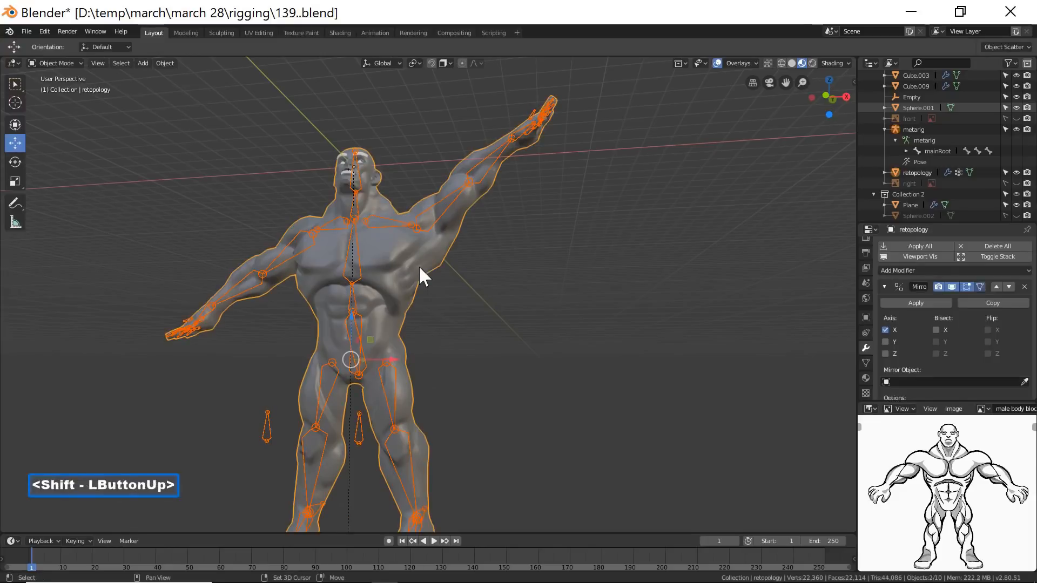
click(82, 62)
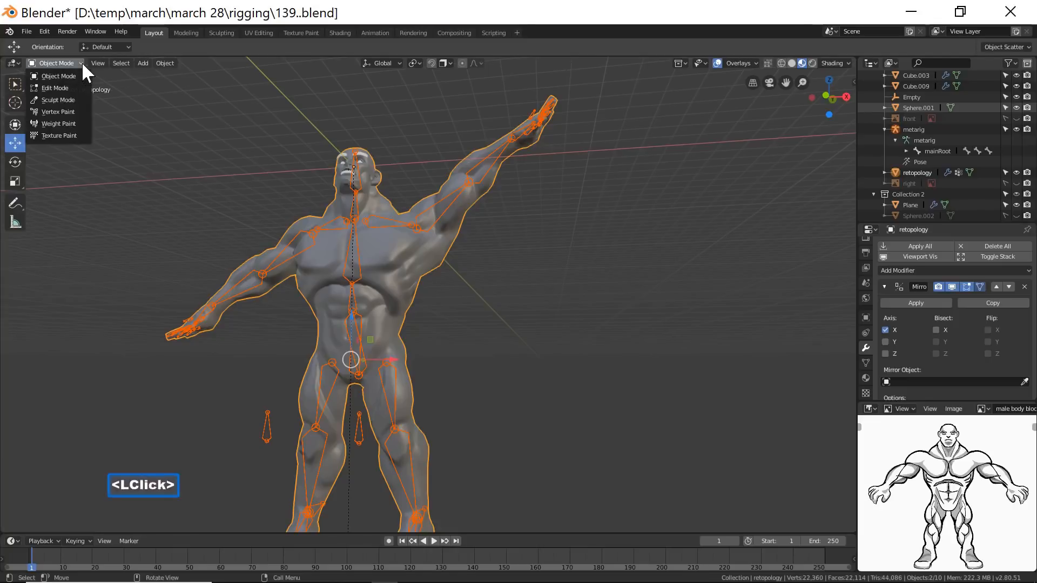
click(34, 121)
Paint zero weight along the left side of the torso below the raised arm to reduce upper_arm.L's influence.
mouse_move(429, 359)
middle_down()
mouse_move(400, 352)
mouse_move(408, 366)
middle_up()
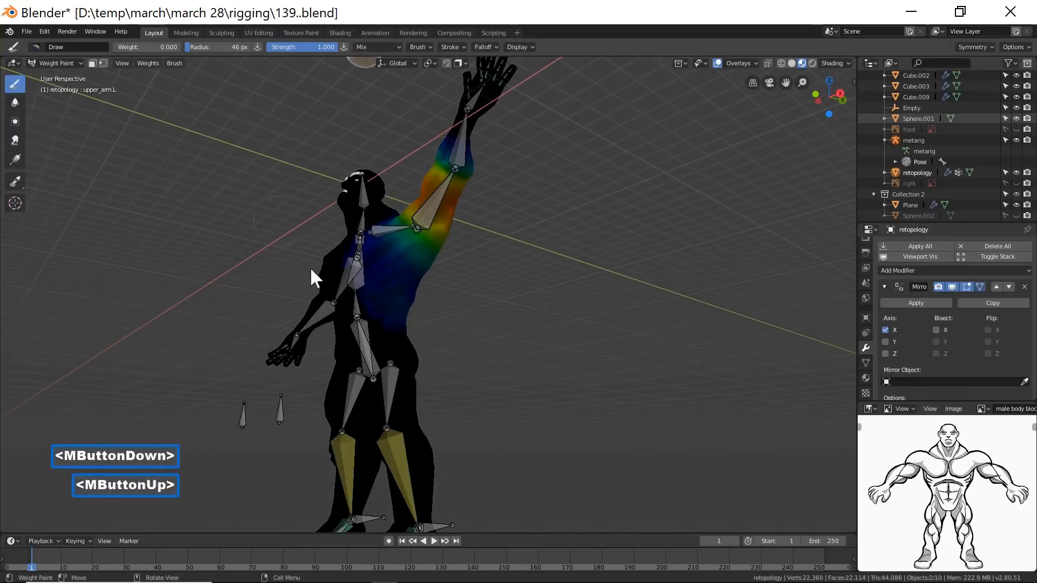
click(393, 310)
mouse_move(383, 301)
mouse_down()
mouse_move(417, 312)
mouse_move(463, 357)
mouse_up()
mouse_move(462, 357)
middle_down()
mouse_move(375, 350)
mouse_move(393, 361)
mouse_move(449, 358)
mouse_move(423, 334)
middle_up()
mouse_move(402, 316)
mouse_down()
mouse_move(394, 307)
mouse_move(401, 332)
mouse_up()
middle_drag(401, 332, 480, 350)
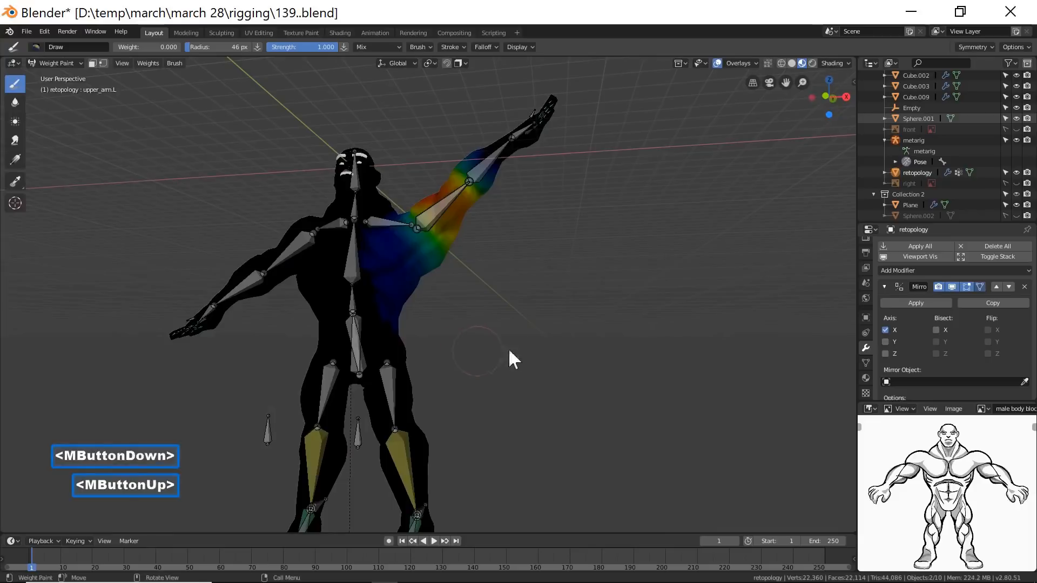
Examine the painted body with the Show Wire weight paint overlay turned on, and turn that overlay off again.
click(748, 65)
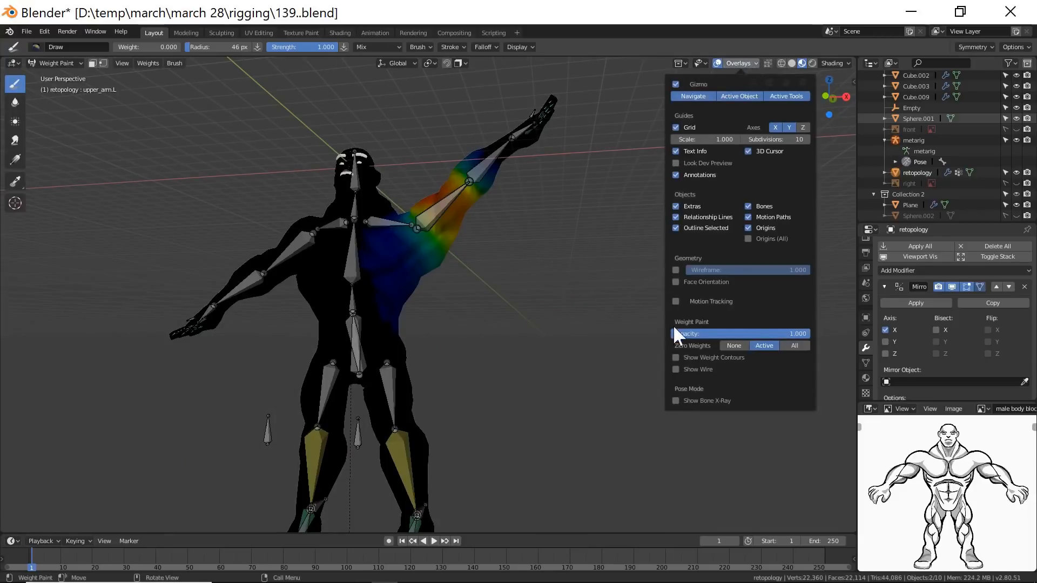
click(675, 368)
middle_drag(397, 284, 570, 362)
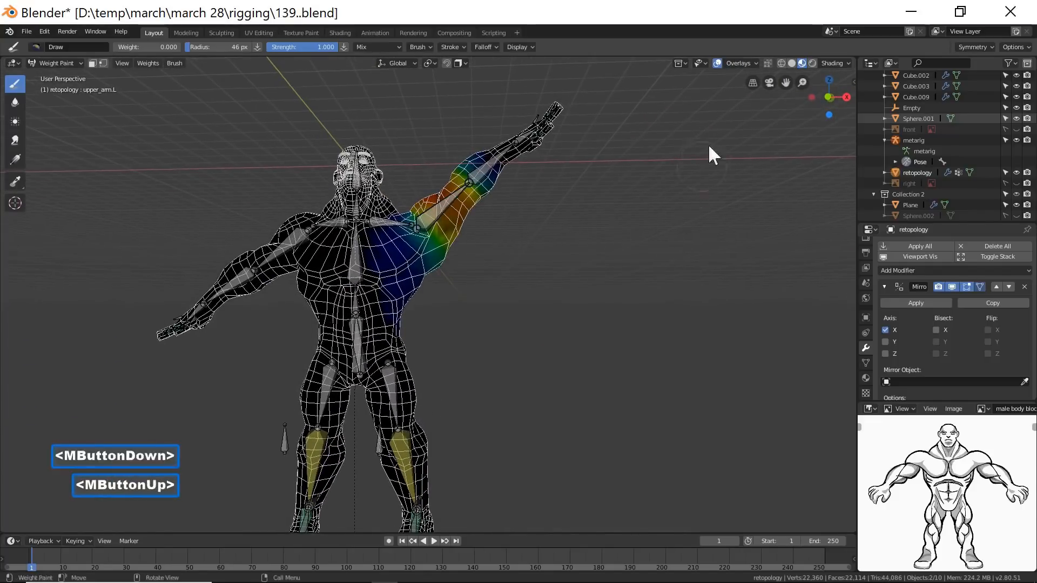
click(748, 65)
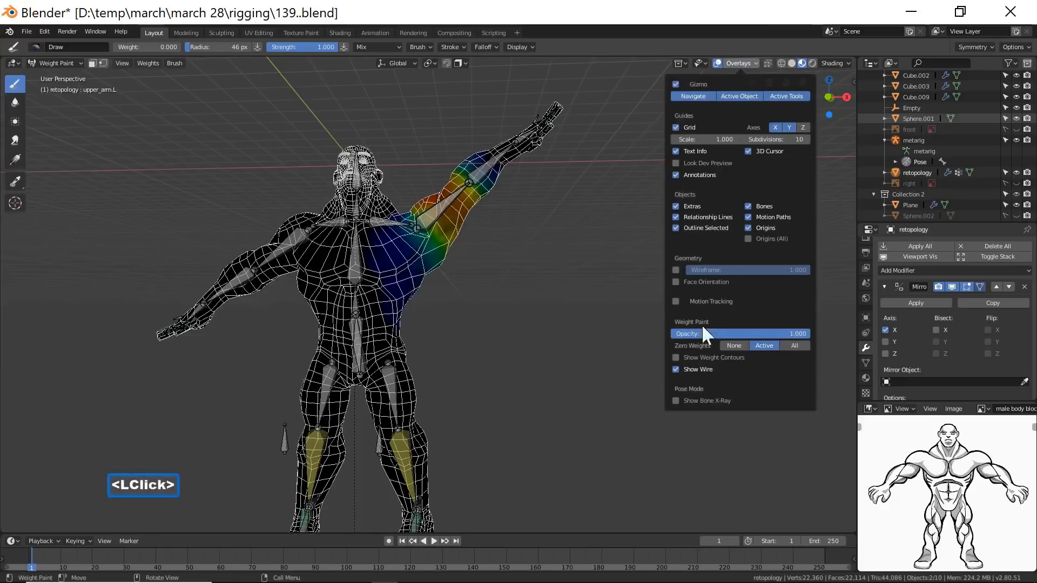
click(678, 369)
Examine the upper_arm.L weights with the Show Weight Contours overlay turned on, and turn that overlay off again.
click(678, 358)
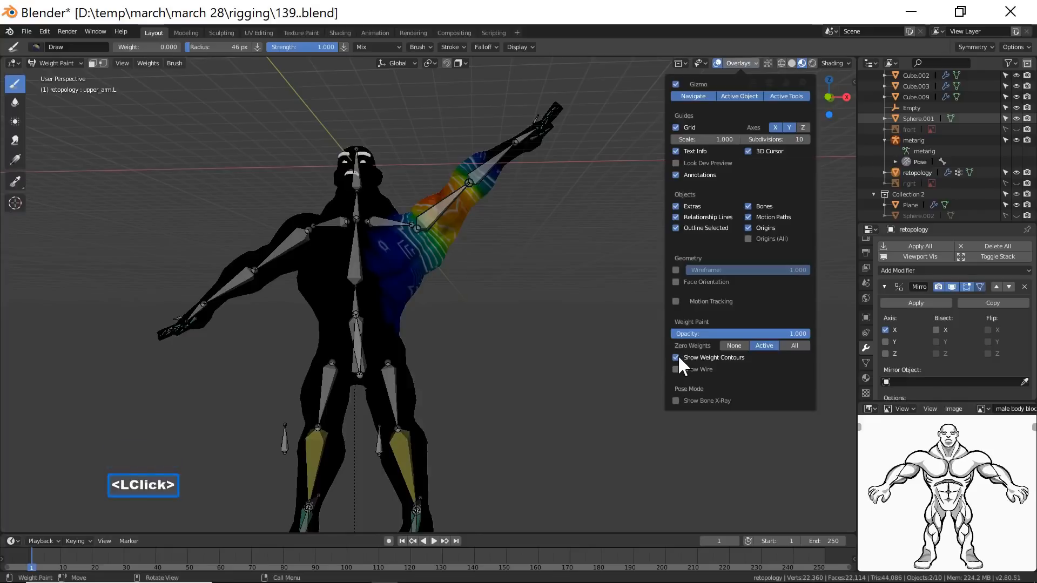
middle_drag(453, 382, 557, 360)
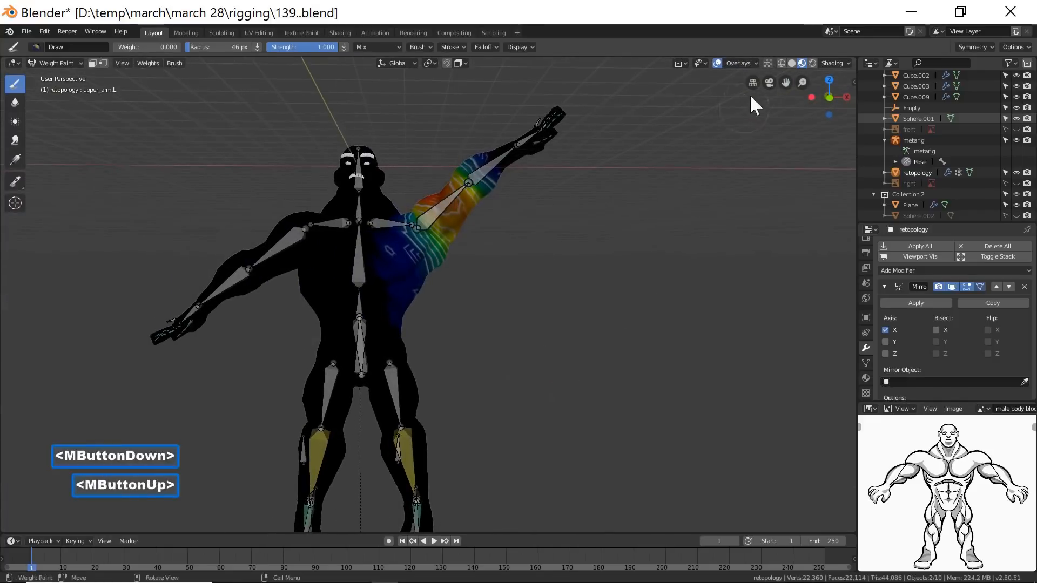
click(749, 63)
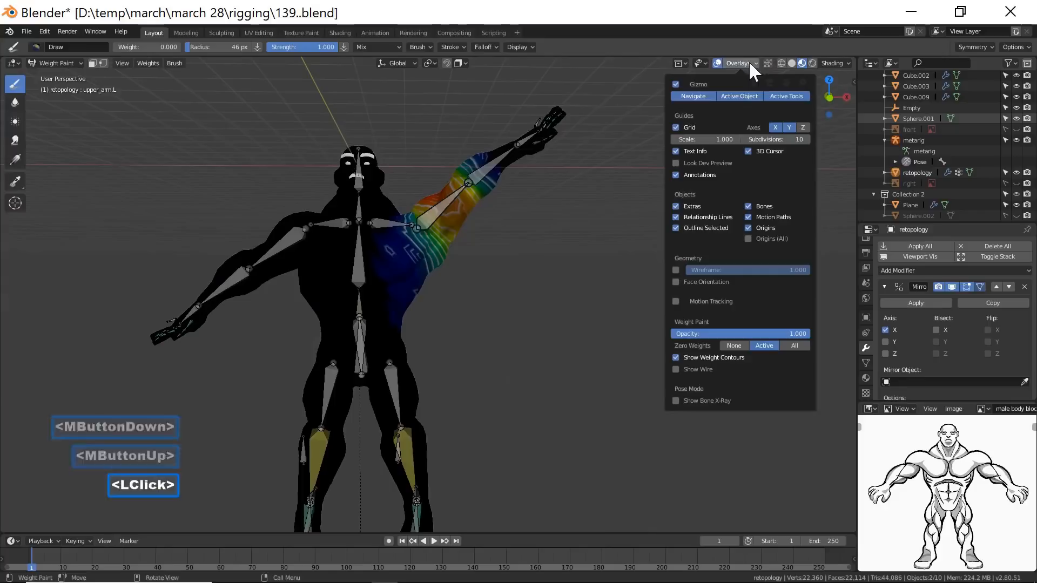
click(675, 357)
middle_drag(537, 347, 476, 339)
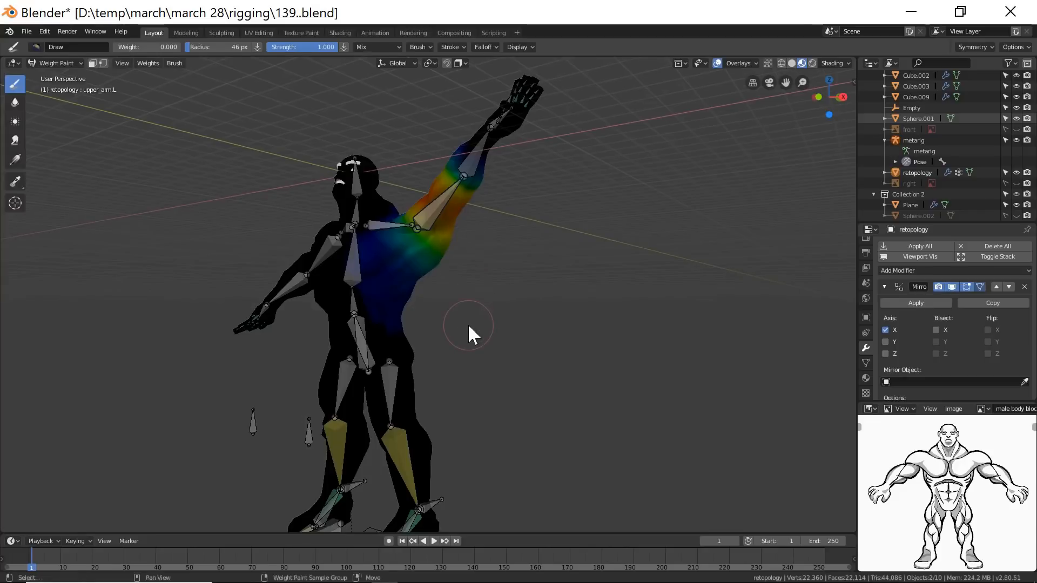
Paint more zero weight over the lower left torso in wireframe display, and restore the previous viewport shading.
key(shift+z)
mouse_move(371, 298)
mouse_down()
mouse_move(424, 324)
mouse_move(408, 336)
mouse_move(398, 326)
mouse_move(456, 341)
mouse_up()
middle_drag(455, 341, 372, 326)
mouse_move(378, 324)
mouse_down()
mouse_move(458, 294)
mouse_move(416, 313)
mouse_up()
key(shift+z)
middle_drag(410, 349, 516, 373)
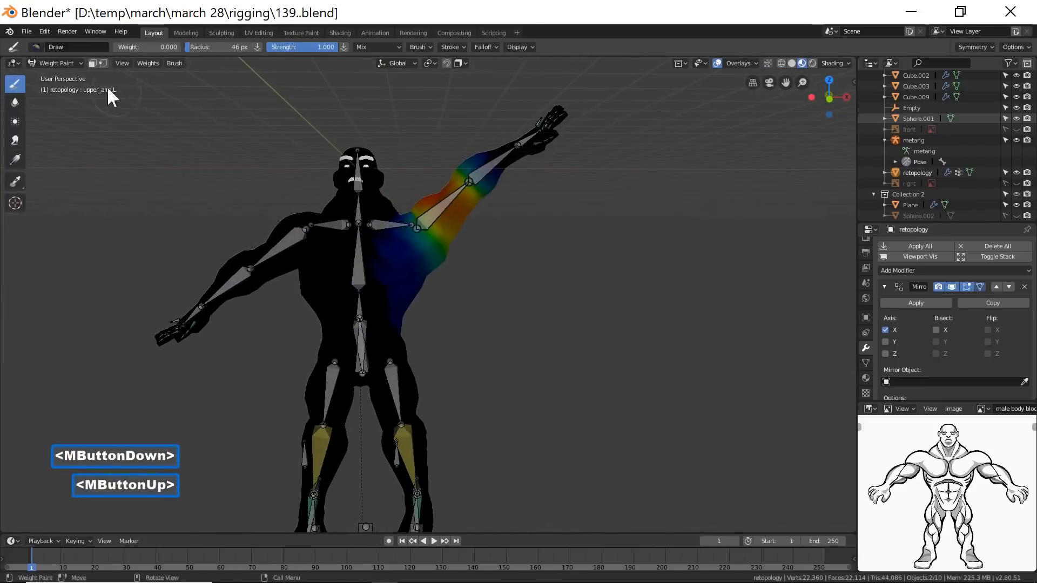
Leave weight painting, put the metarig armature into Pose Mode, and select its left upper arm bone.
click(73, 62)
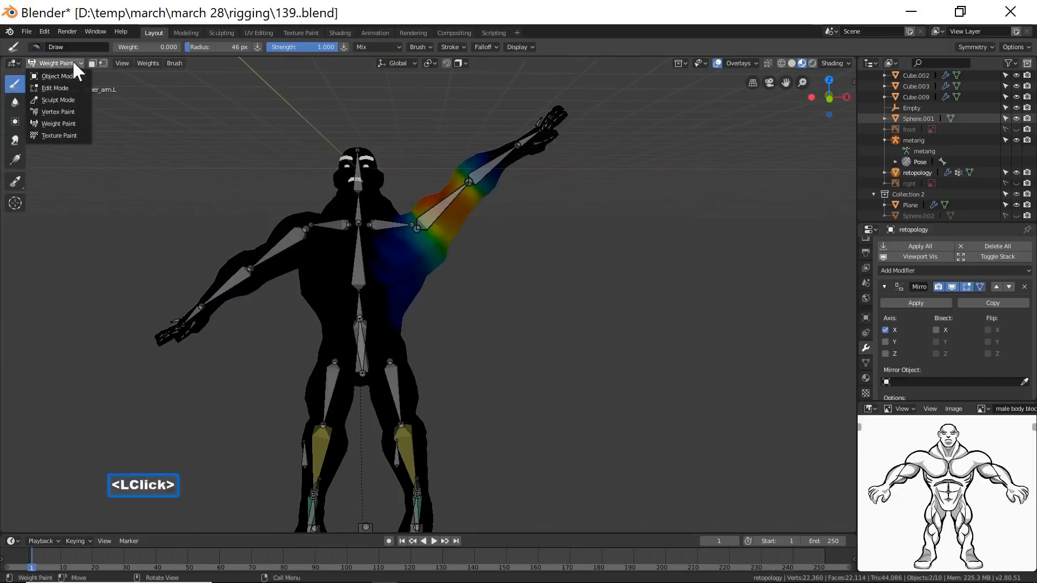
click(47, 75)
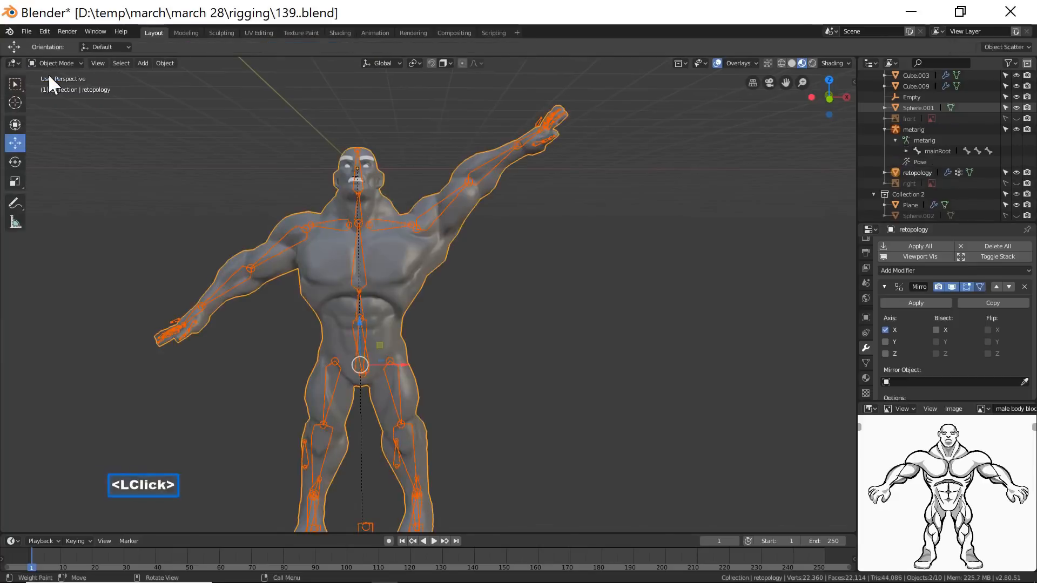
click(527, 313)
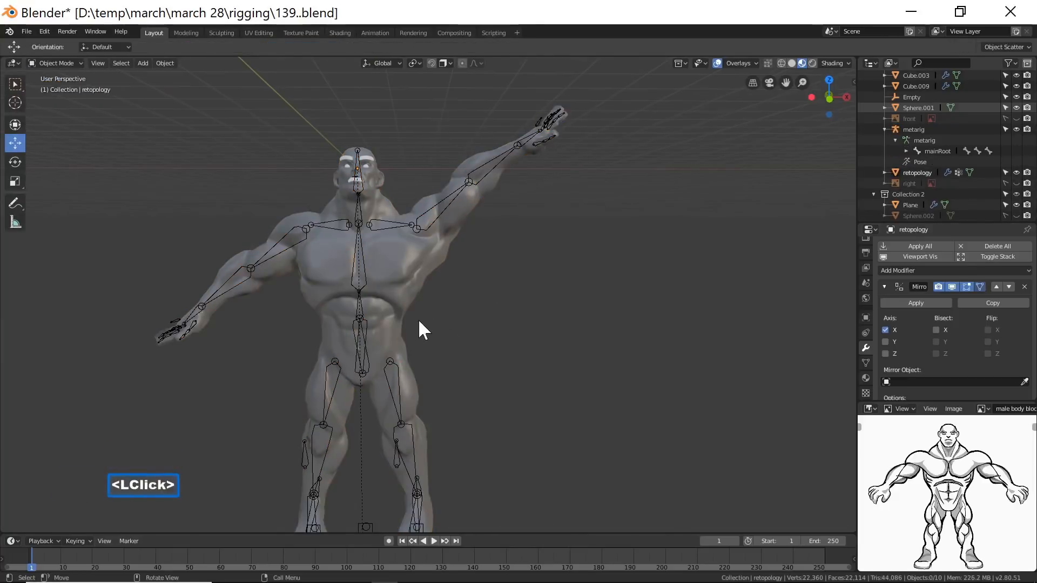
click(442, 209)
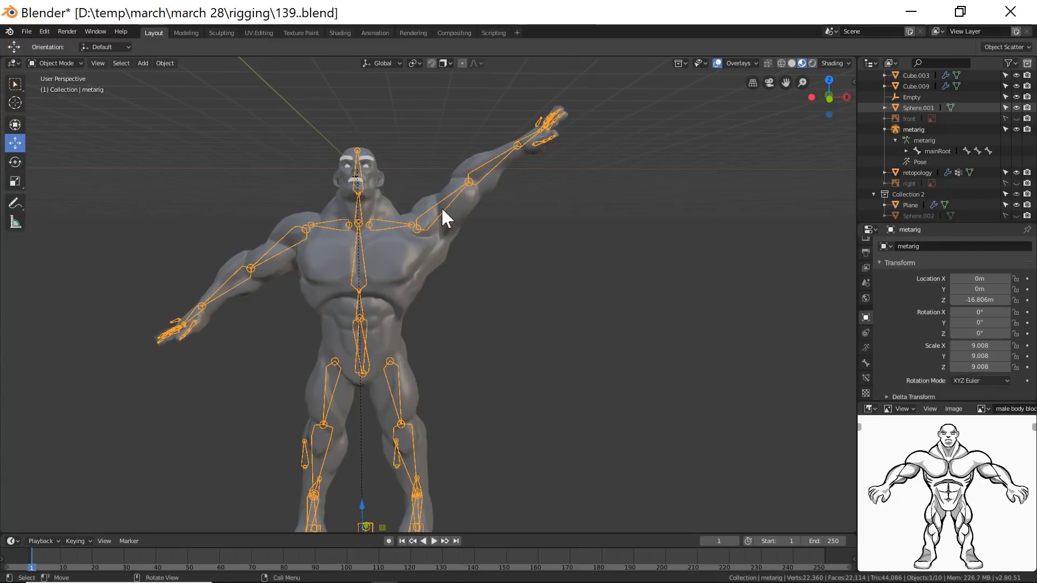
click(80, 62)
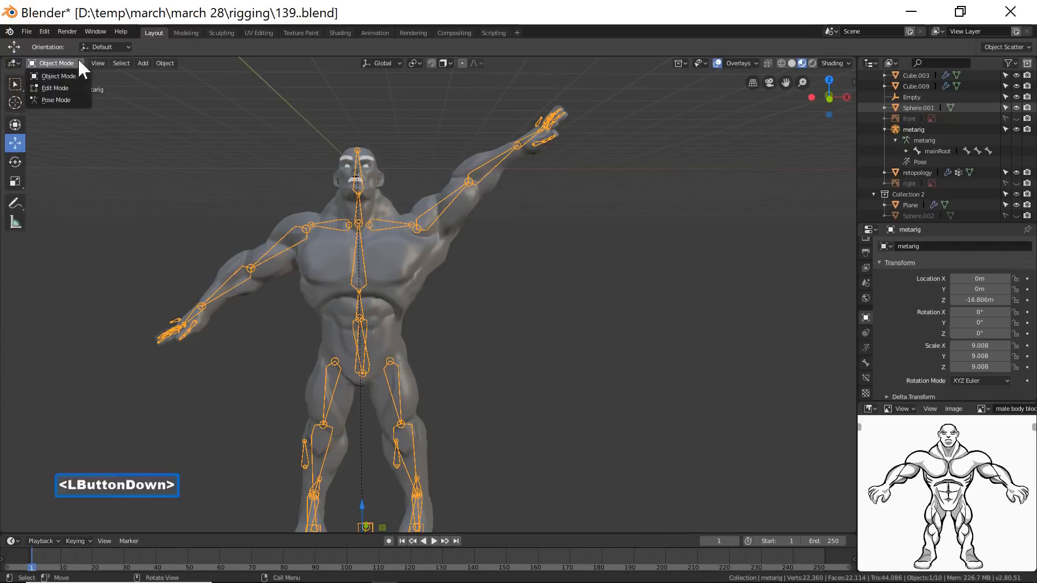
click(35, 98)
click(437, 206)
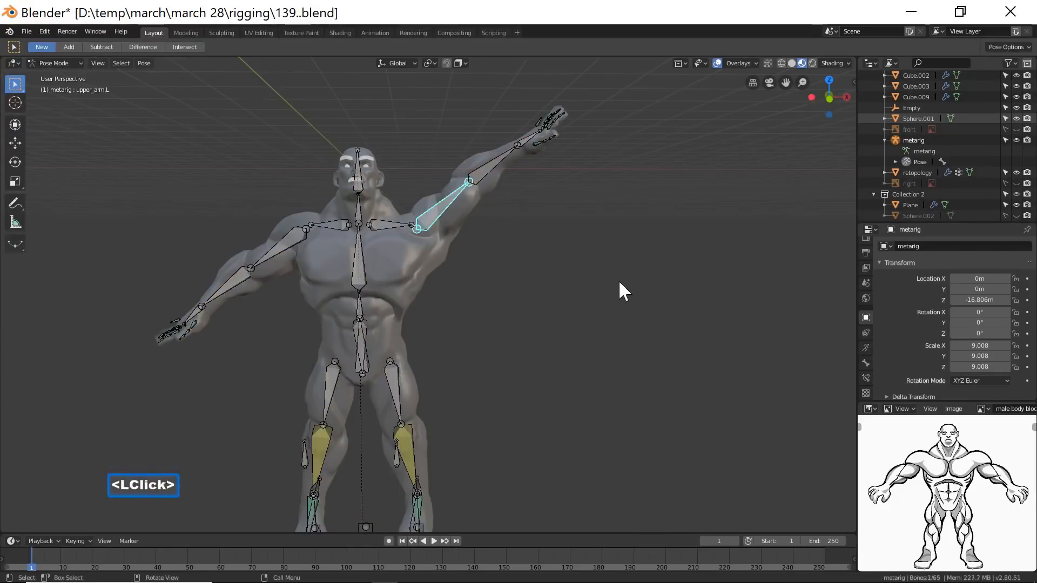
Try rotating the left upper arm bone down about the global Y axis to test the shoulder and torso deformation.
key(r)
key(y)
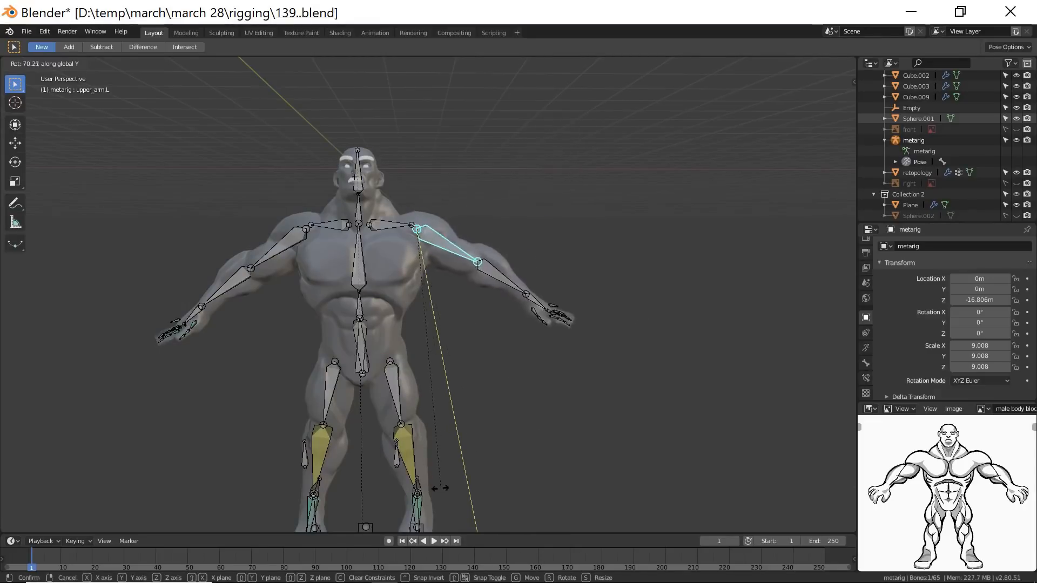
right_click(487, 458)
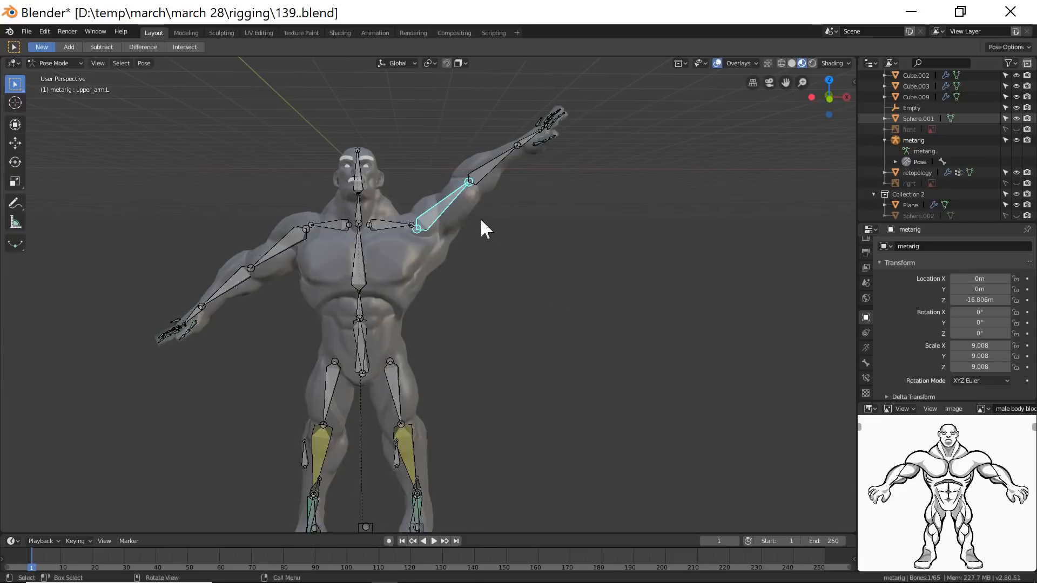
Clear the left upper arm bone's rotation and save the file as 140..blend.
key(alt+r)
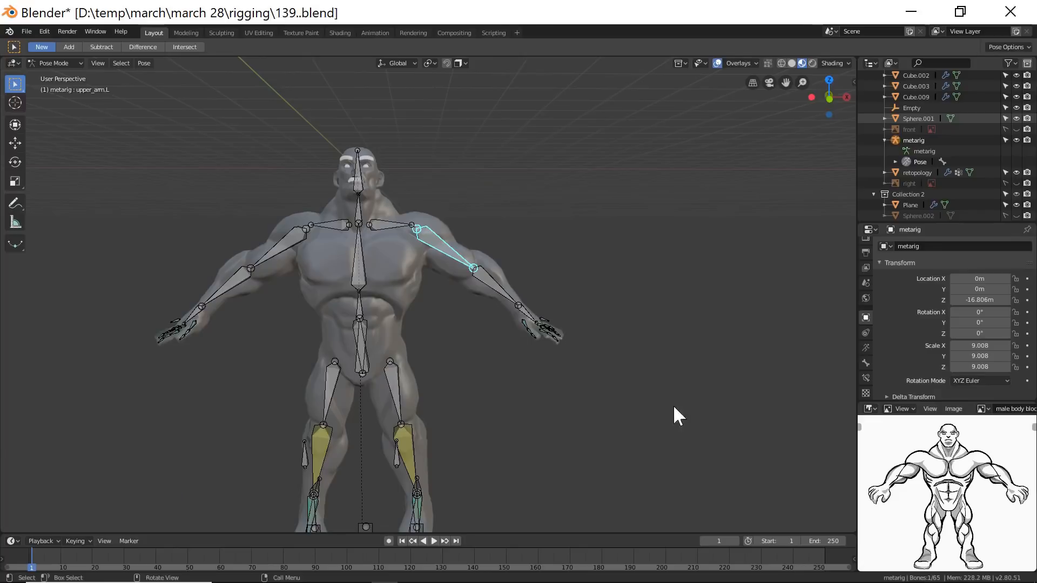
click(673, 426)
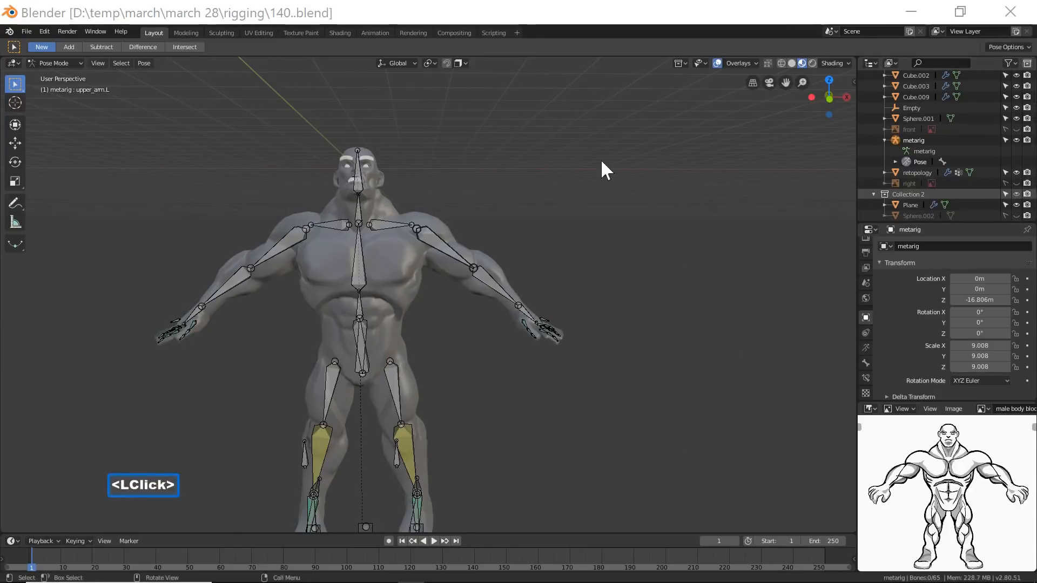
click(625, 21)
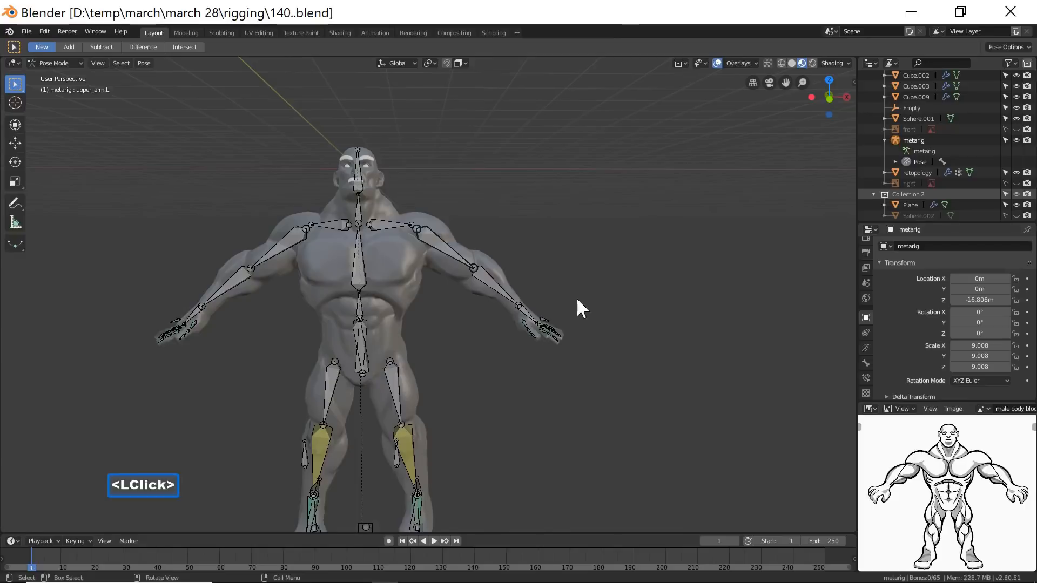
Try moving the root_handle bone at the pelvis to test how the whole body follows the rig.
shift+middle_drag(573, 359, 552, 348)
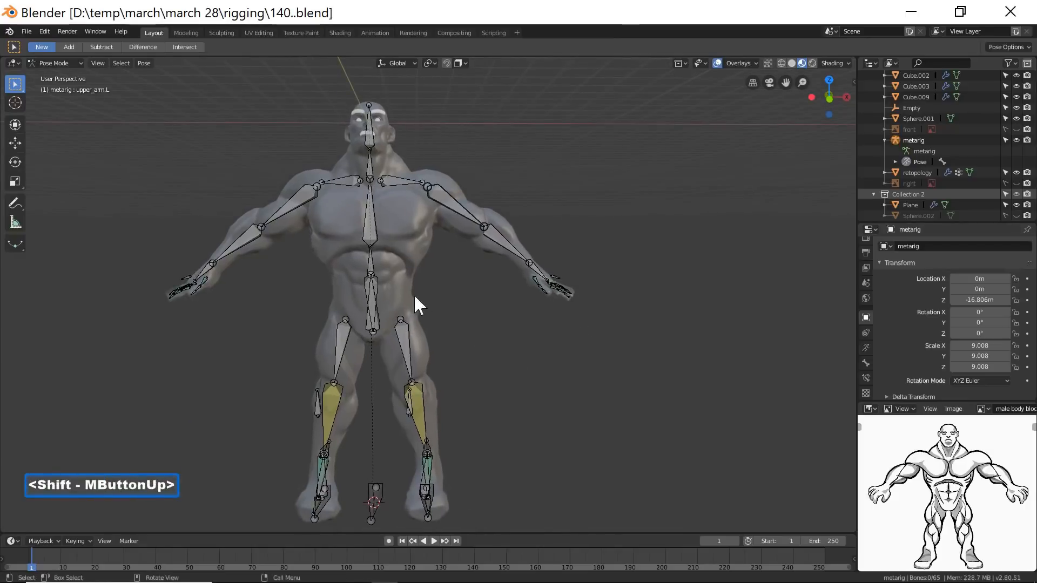
click(378, 294)
key(g)
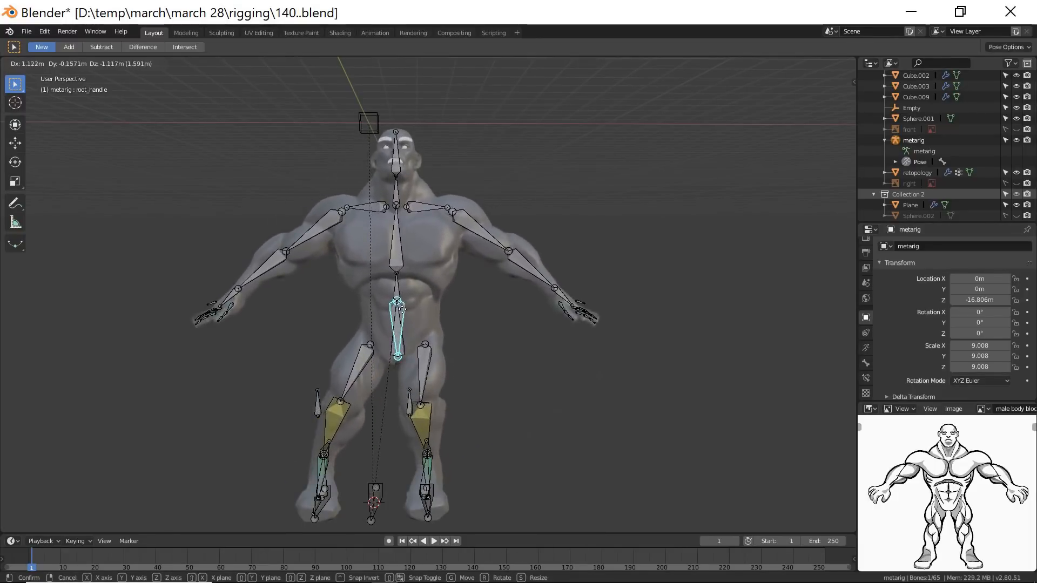
right_click(426, 319)
Tilt the head bone spine.004 forward about 37° around the global X axis.
middle_drag(486, 351, 400, 140)
click(369, 130)
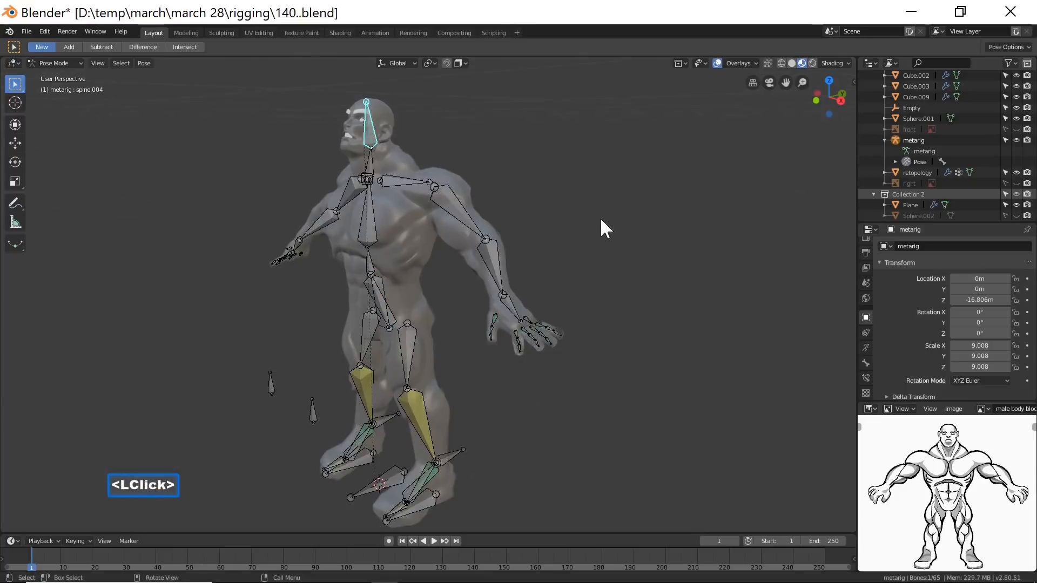
key(r)
key(x)
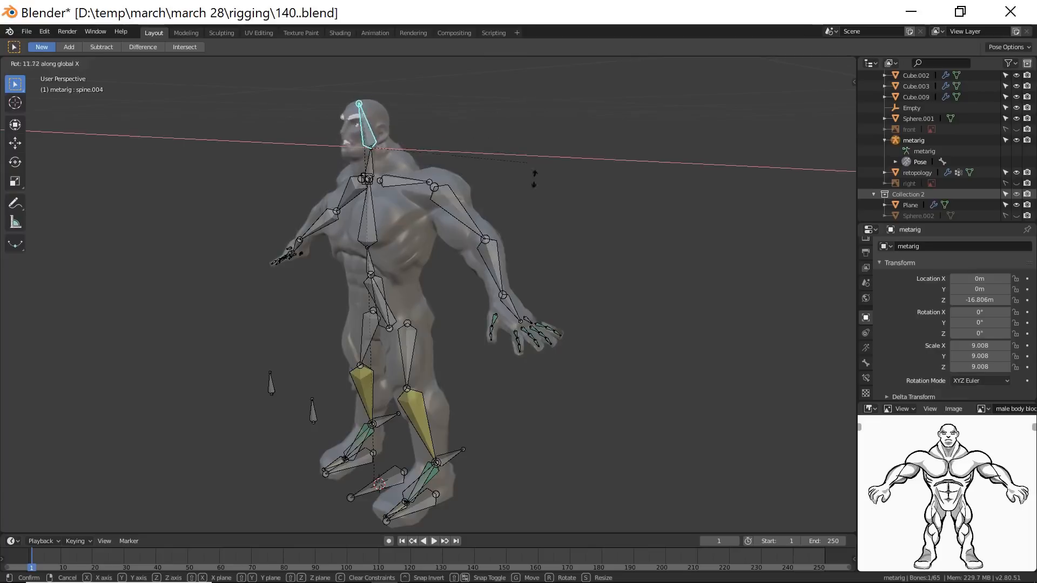
click(508, 97)
Rotate the head bone spine.004 about 22.5° further forward around the global X axis.
scroll(448, 201, up, 2)
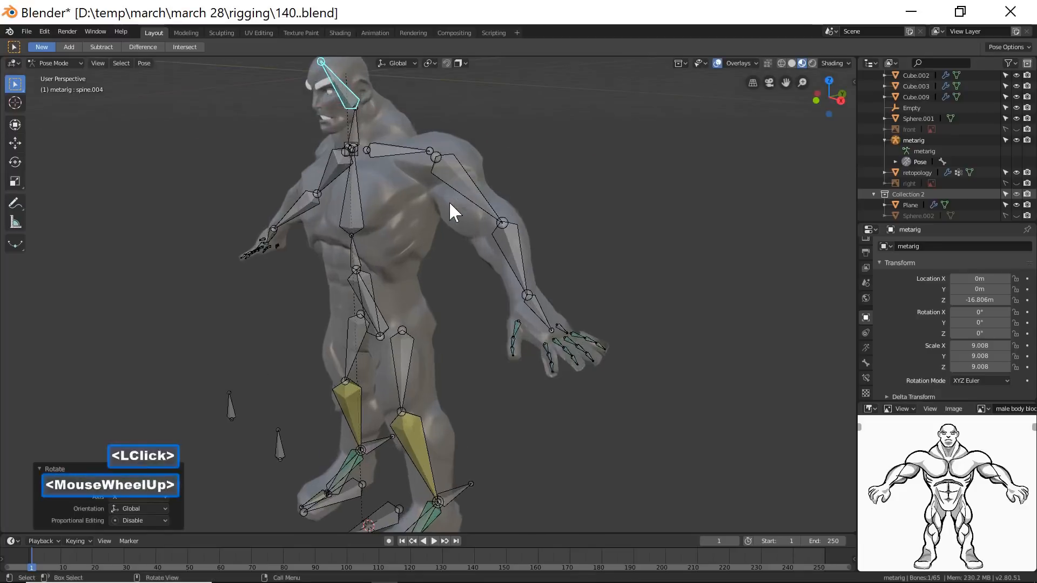
shift+middle_drag(435, 208, 427, 242)
scroll(441, 296, up, 2)
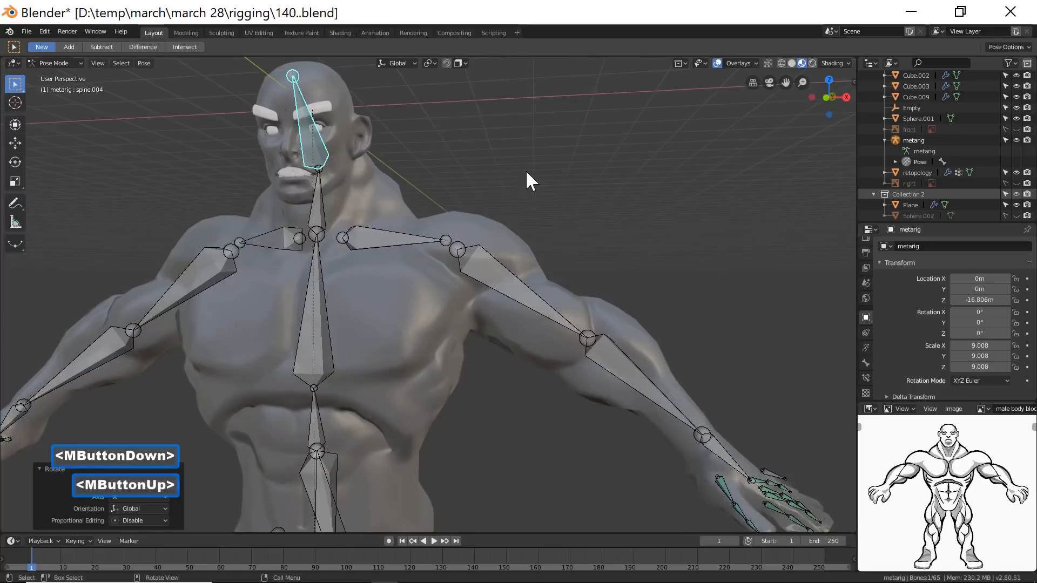
key(r)
key(x)
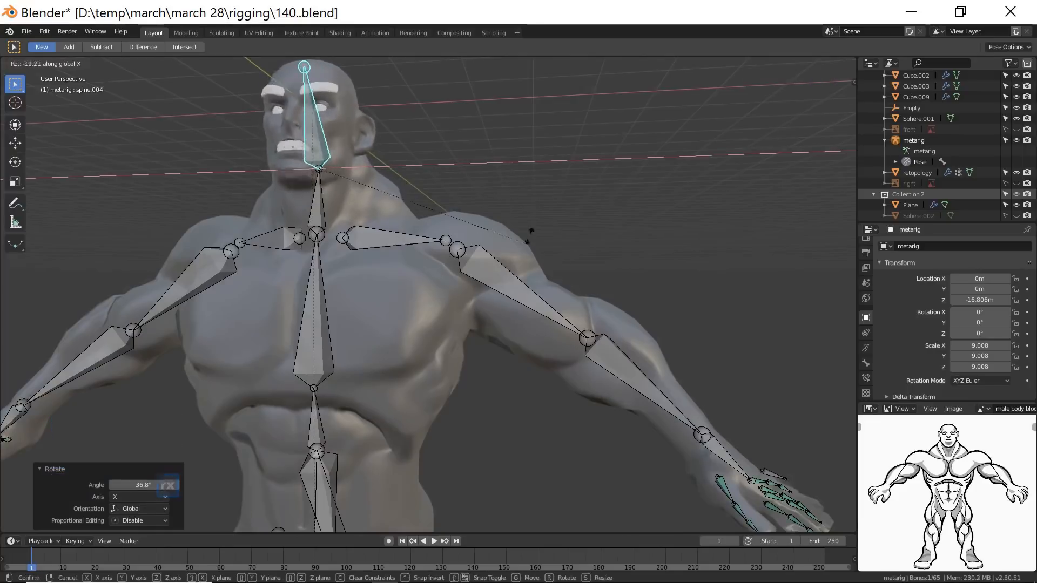
click(489, 101)
Return to Object Mode, add the retopology body to the metarig selection, and enter Weight Paint mode on the body.
middle_drag(488, 101, 413, 217)
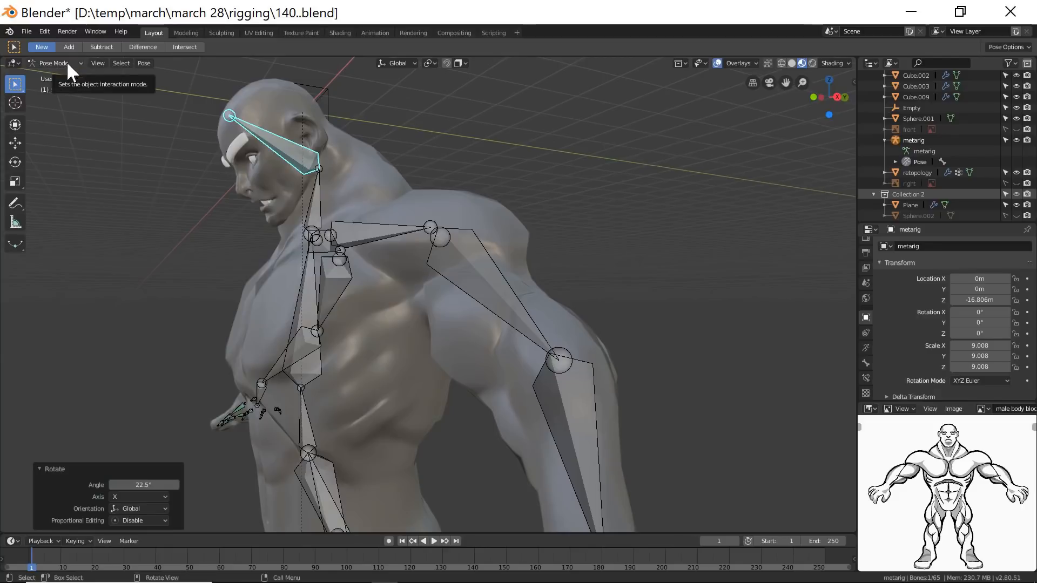
click(608, 292)
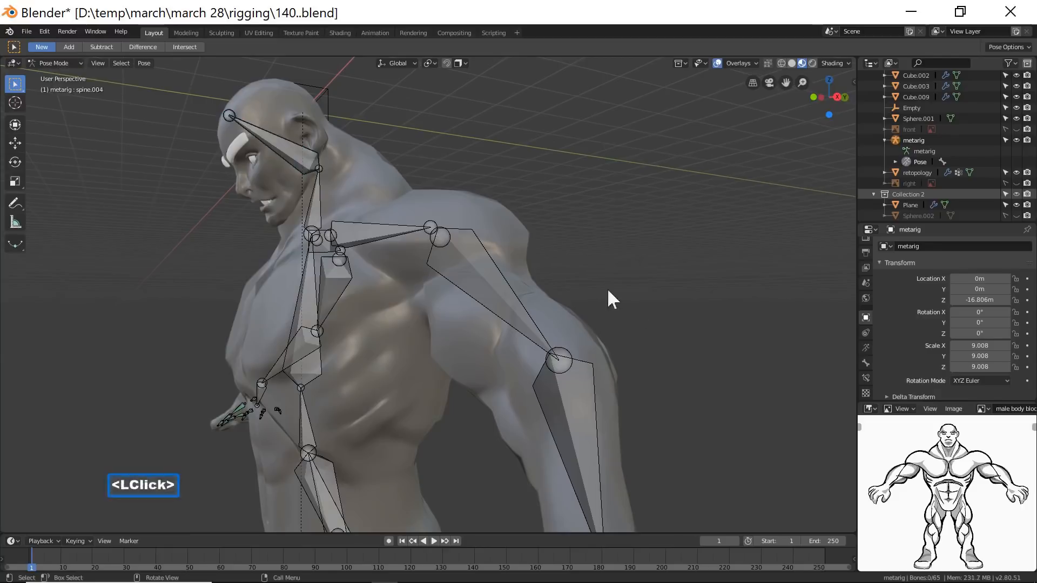
click(69, 61)
click(61, 77)
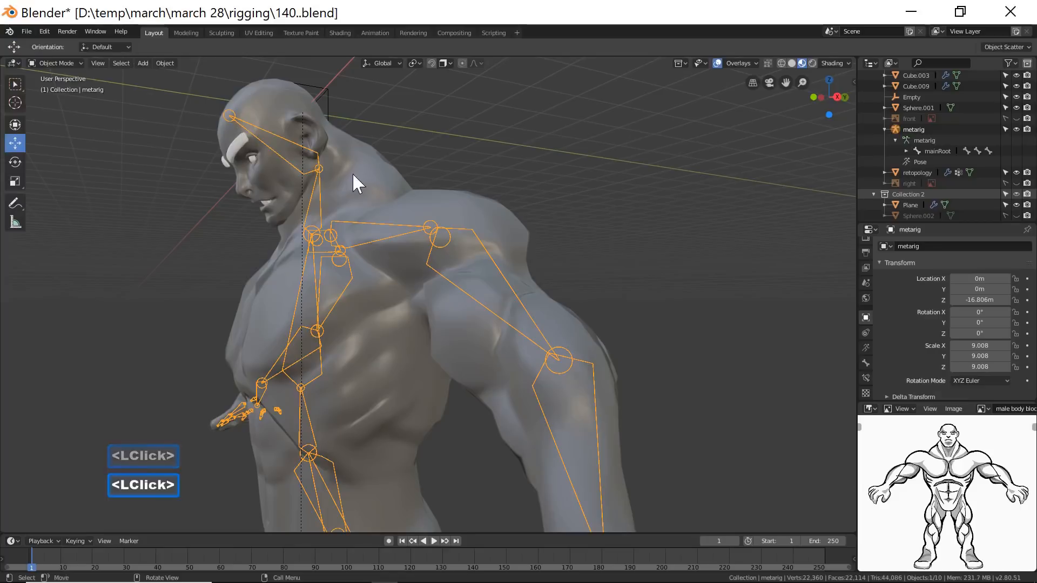
shift+click(354, 174)
click(80, 62)
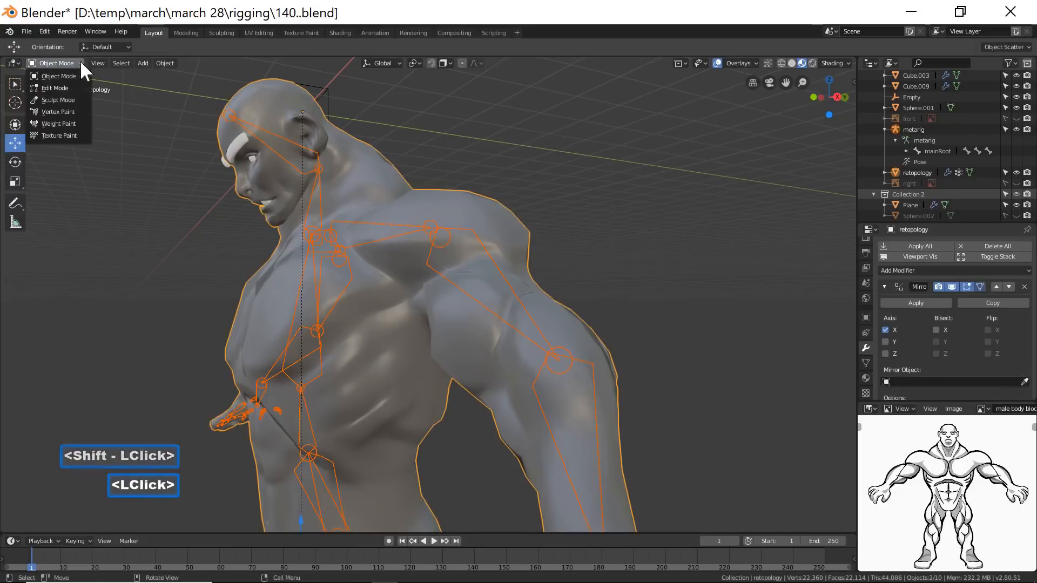
click(53, 124)
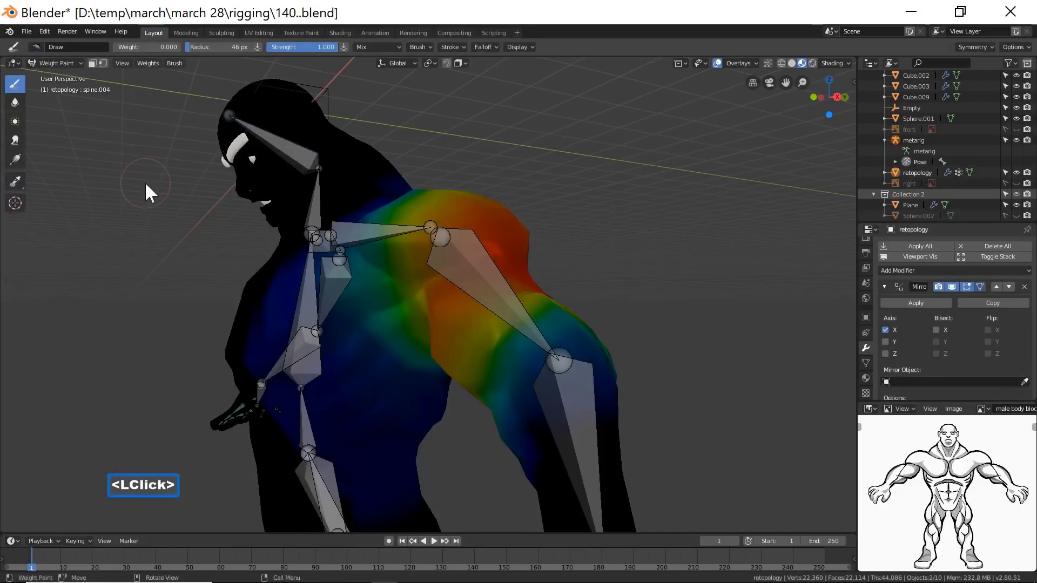
Examine the body's weights for the head bone spine.004 and the neck bone spine.003.
shift+click(297, 153)
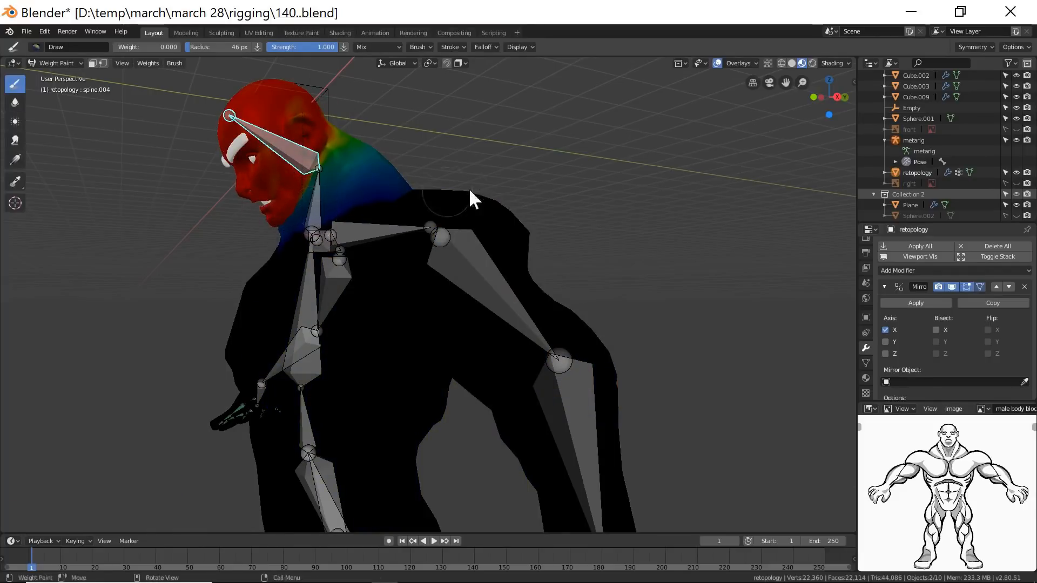
key(alt+a)
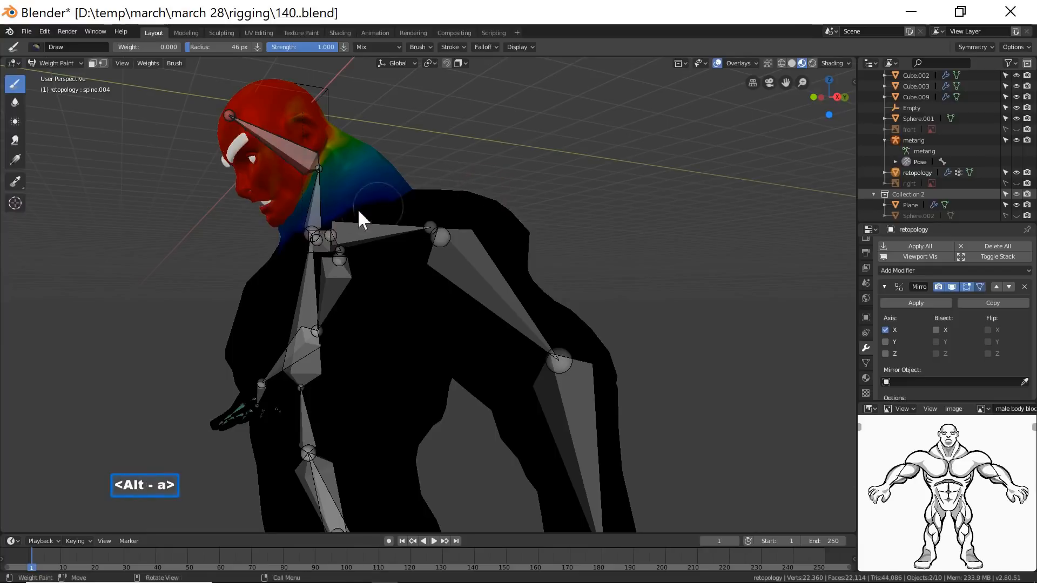
shift+click(316, 222)
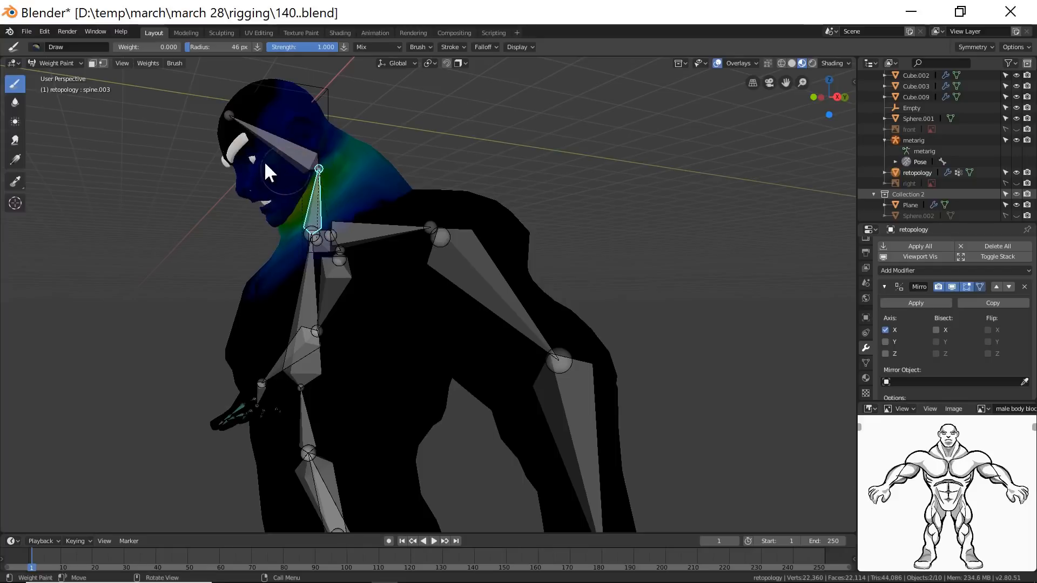
drag(270, 169, 258, 209)
mouse_move(258, 209)
middle_down()
mouse_move(222, 195)
mouse_move(244, 210)
mouse_move(244, 199)
mouse_move(297, 170)
mouse_move(223, 219)
mouse_move(263, 204)
mouse_move(285, 221)
mouse_move(294, 313)
middle_up()
Try to display the chest bone's weights, and examine the weights of the left shoulder bone.
shift+click(308, 330)
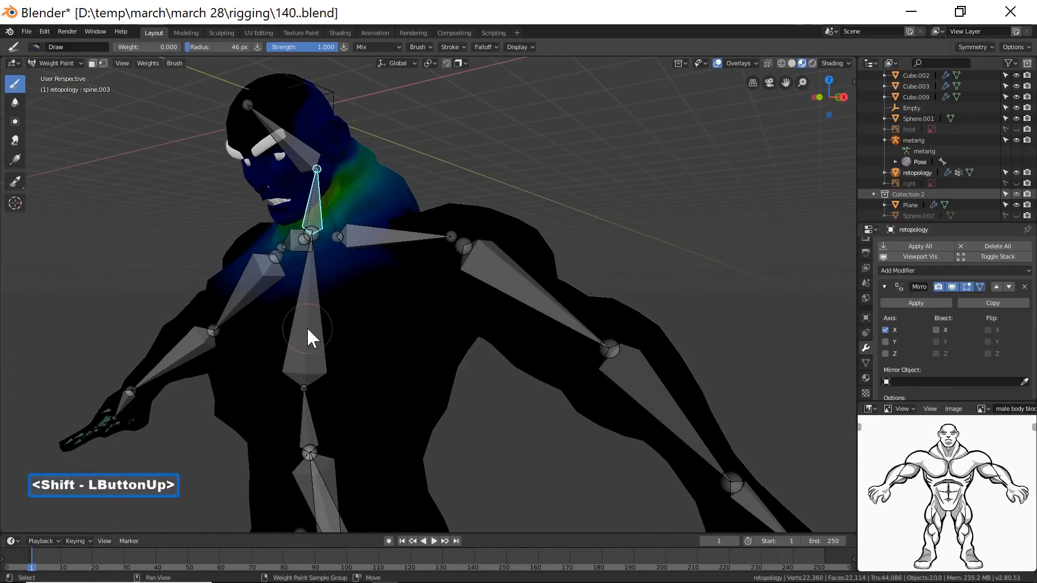
key(alt+a)
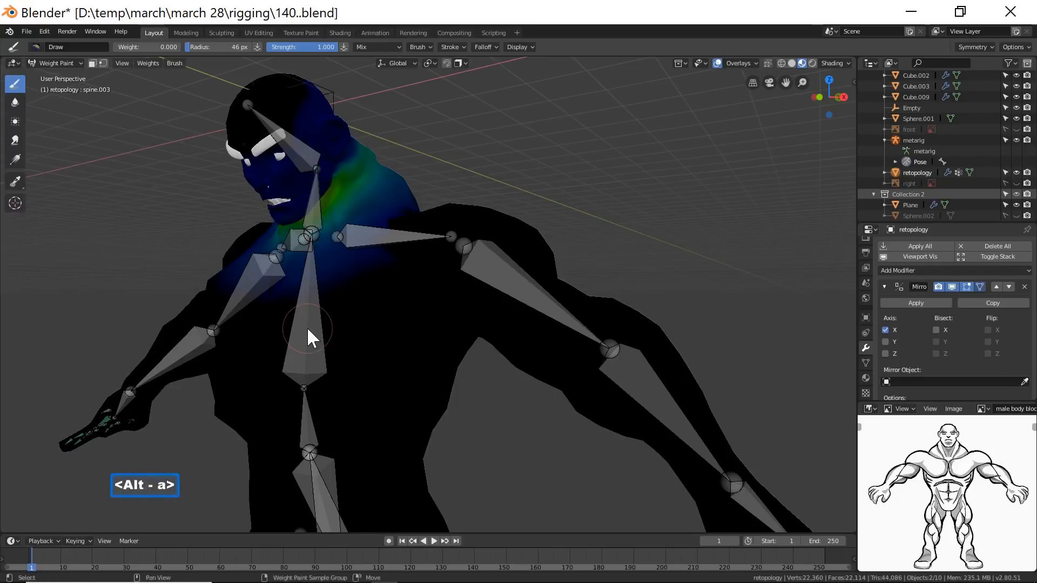
shift+click(308, 331)
shift+click(313, 335)
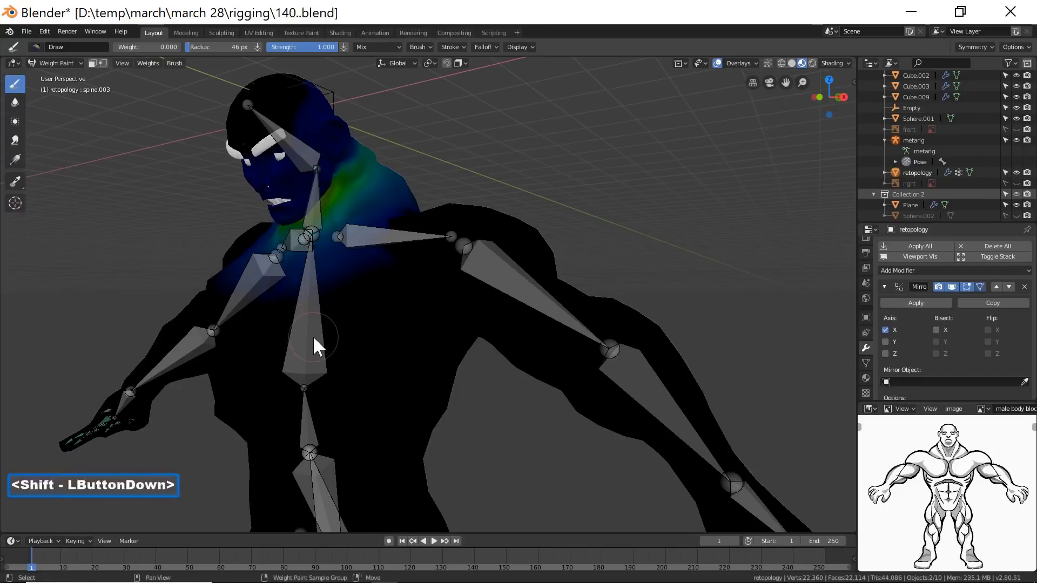
scroll(308, 346, down, 2)
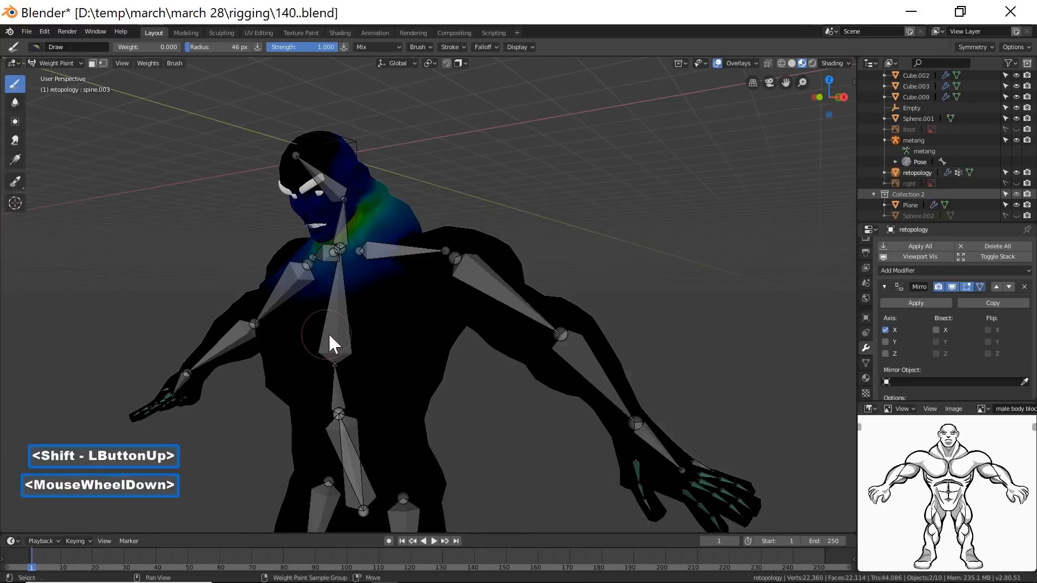
shift+double_click(332, 337)
shift+click(383, 243)
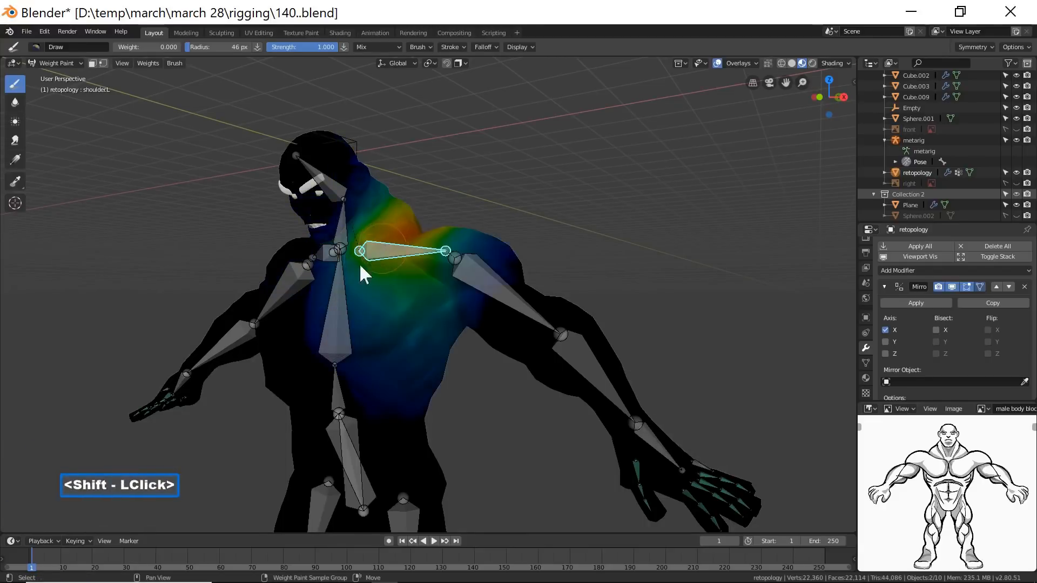
middle_drag(447, 267, 416, 252)
Exit Weight Paint mode on the body, select only the metarig armature, and switch it back to Pose Mode.
click(79, 64)
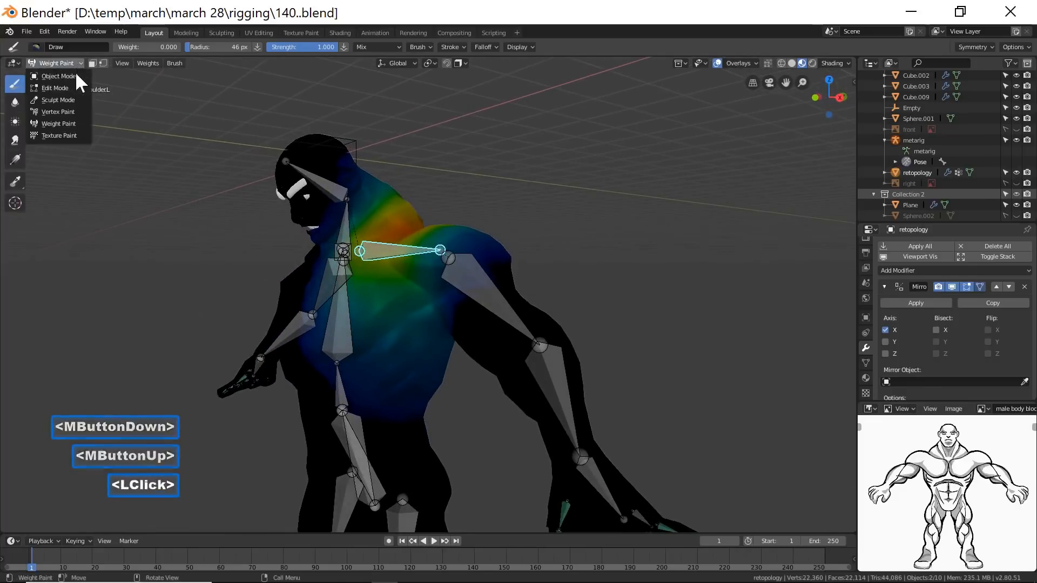
click(74, 76)
click(606, 227)
click(321, 185)
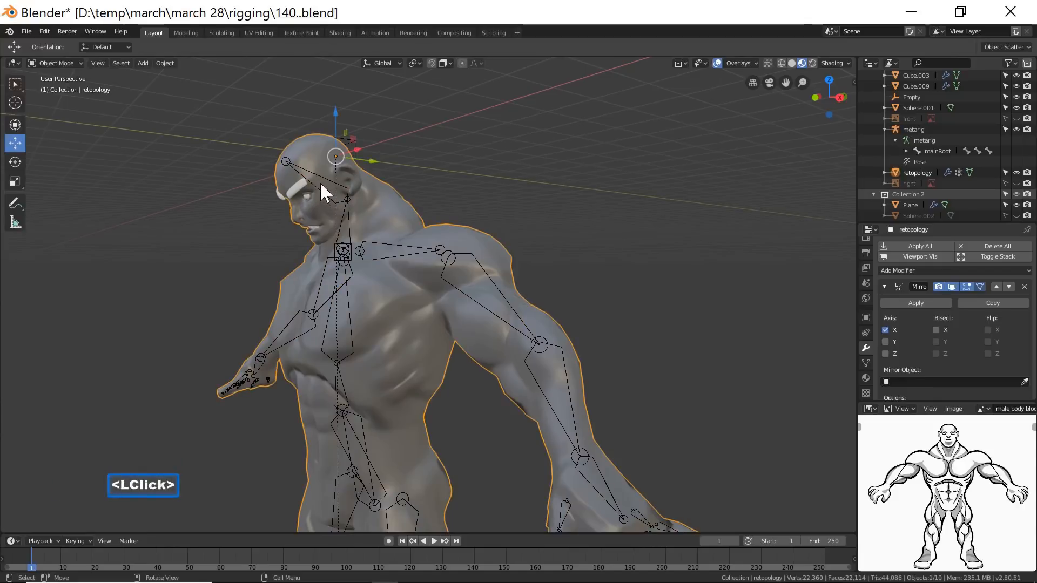
click(317, 176)
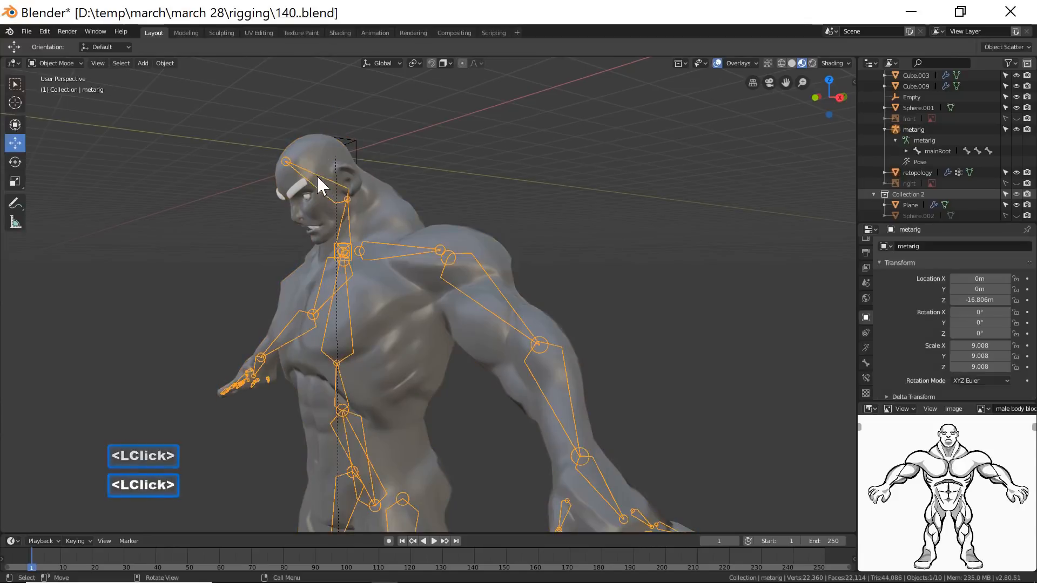
click(66, 62)
click(34, 99)
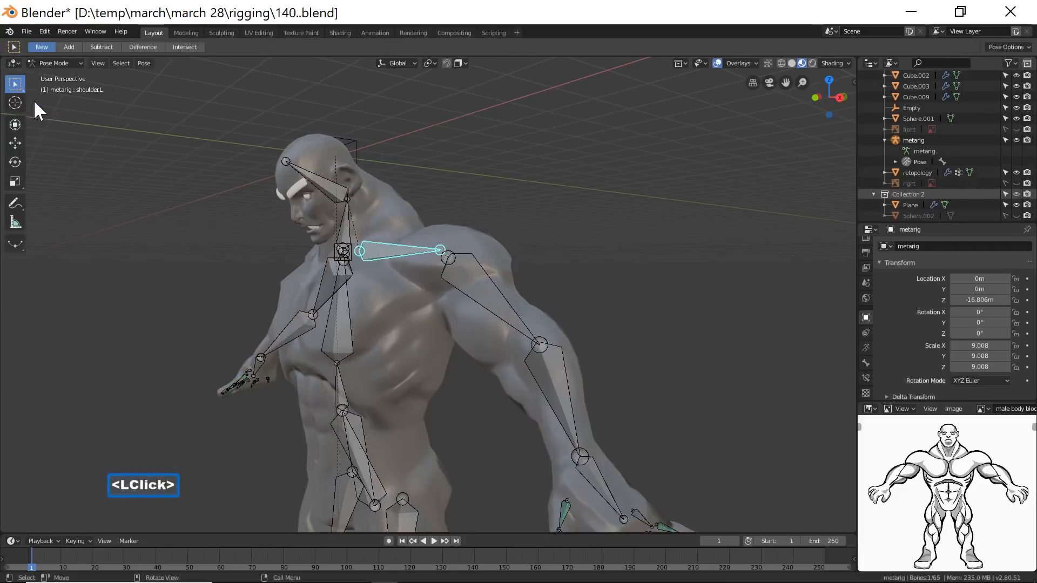
Rotate the head bone spine.004 about 30 degrees backward around the global X axis.
click(324, 184)
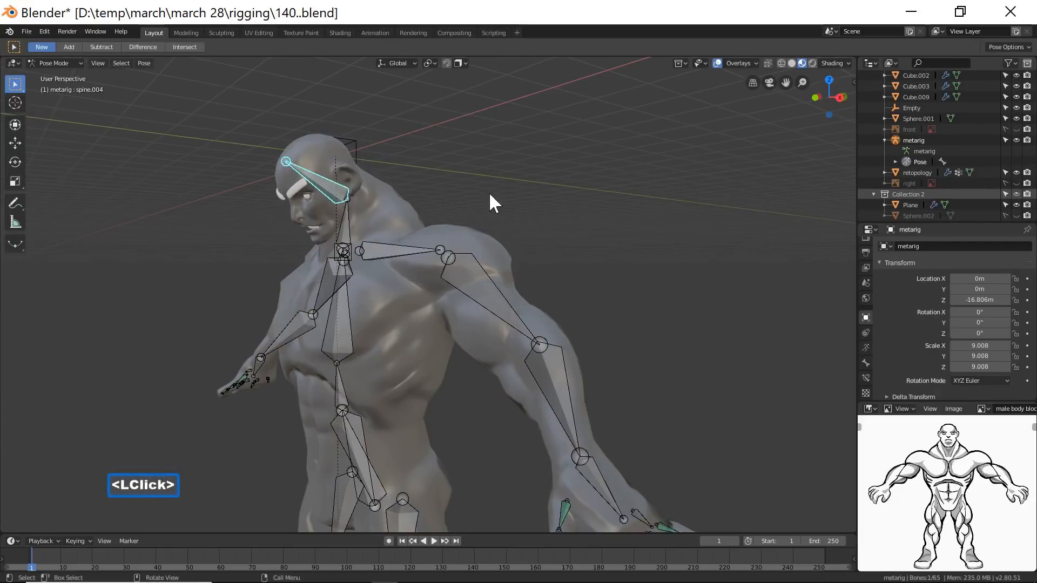
key(r)
key(x)
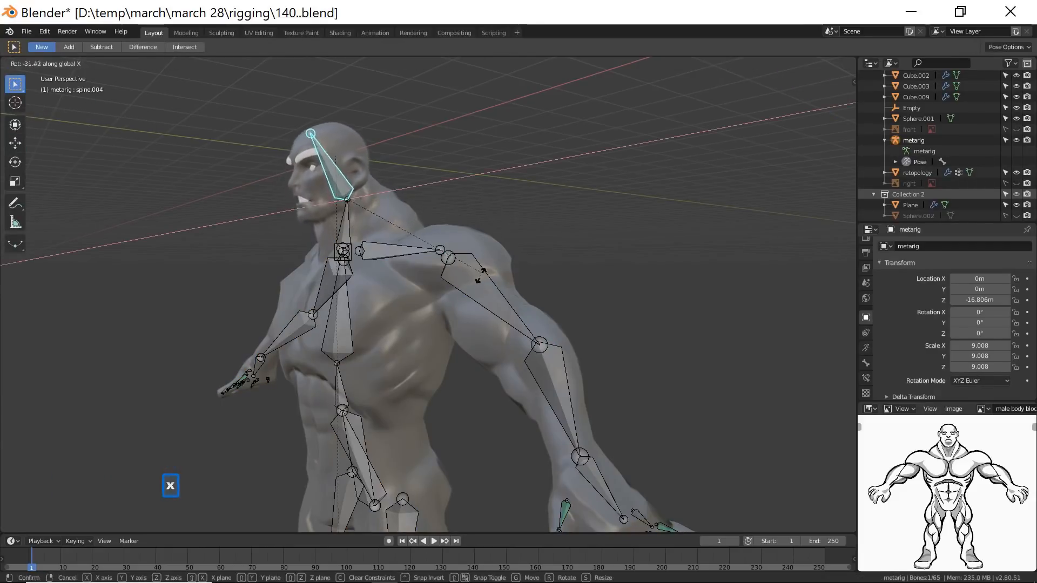
click(356, 257)
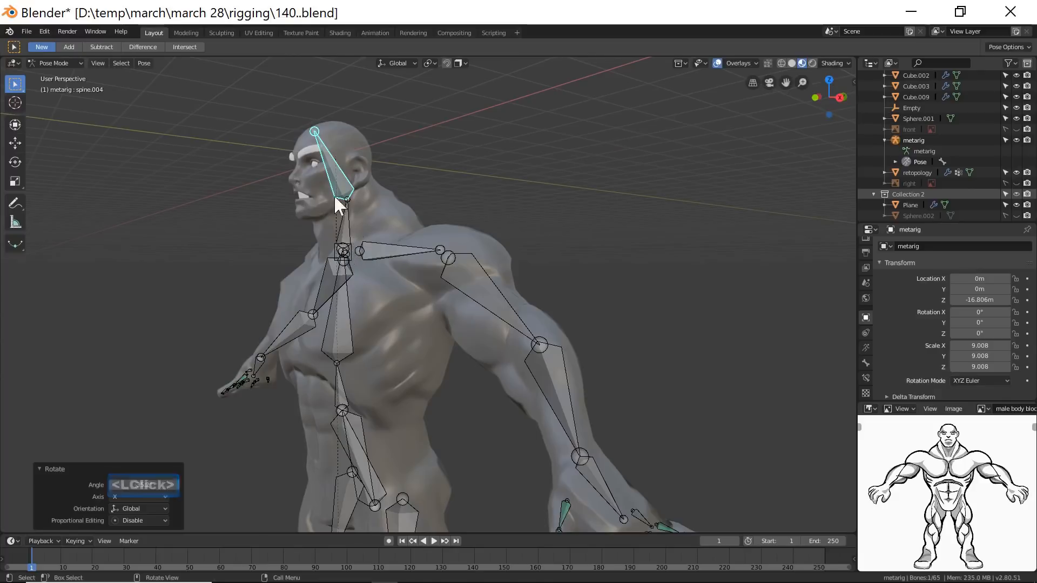
click(599, 256)
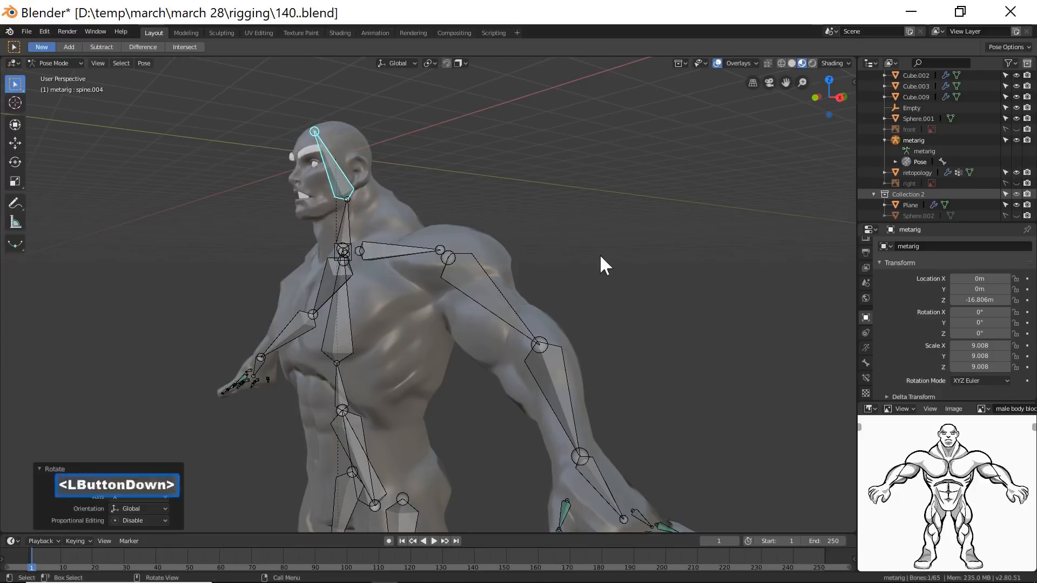
Return to Object Mode, add the retopology body to the metarig selection, and switch the body to Weight Paint mode.
click(81, 64)
click(78, 73)
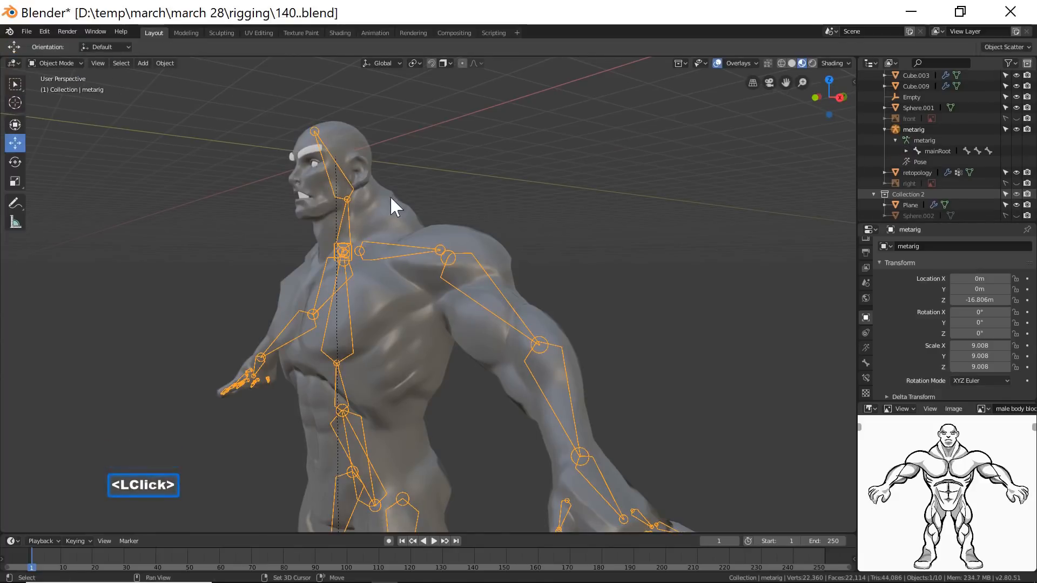
shift+click(391, 200)
click(76, 63)
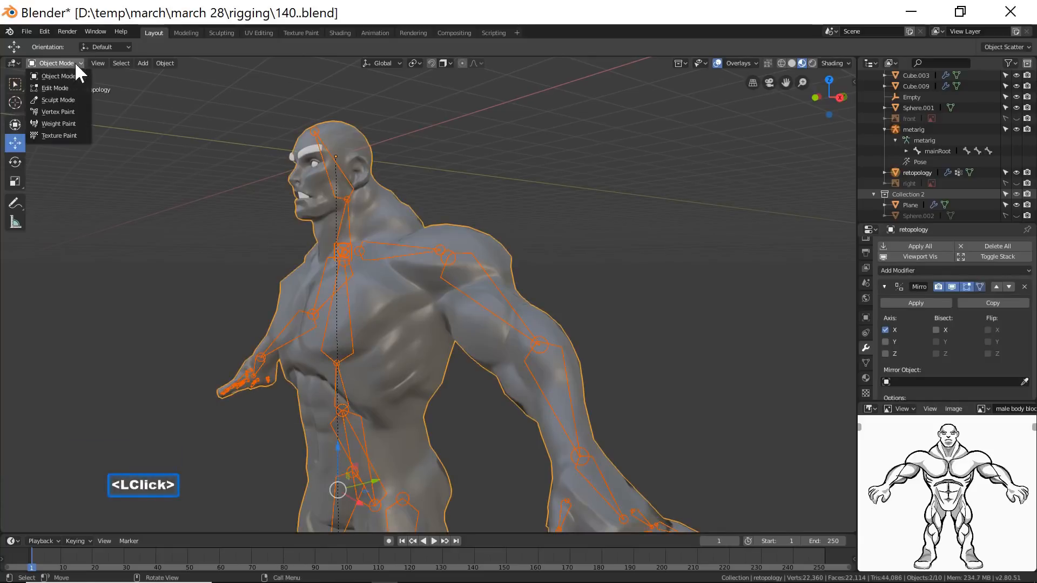
click(31, 121)
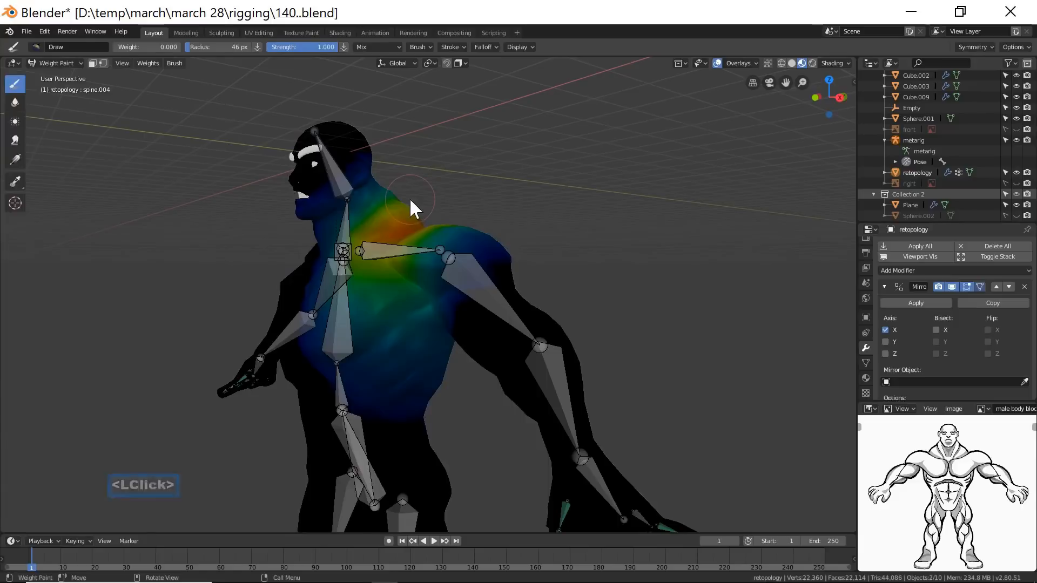
Reduce the neck bone spine.003's influence along the jaw and under the chin using the Draw brush at weight 0 and strength 1.
scroll(410, 200, up, 1)
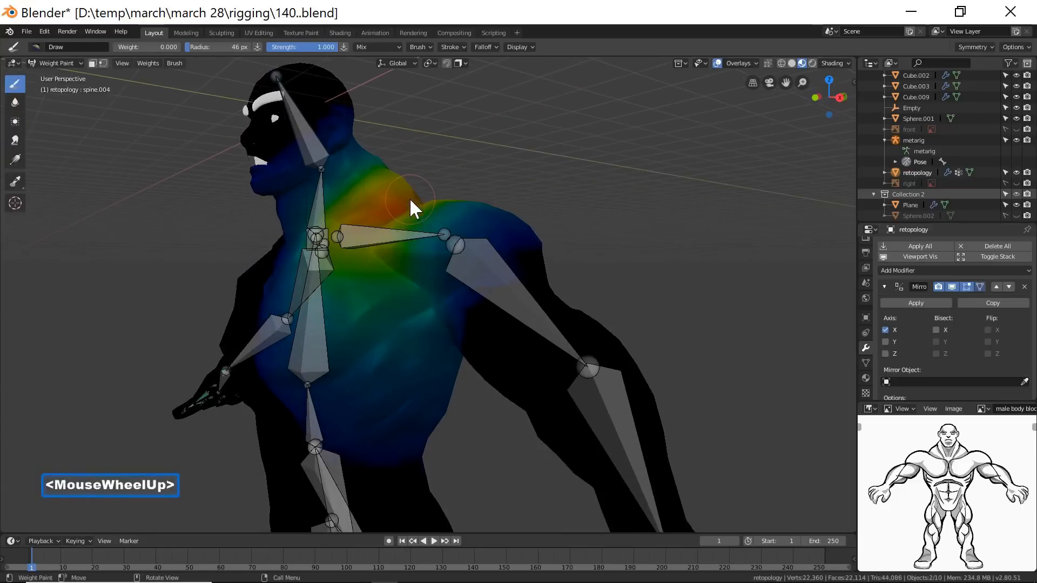
shift+click(316, 212)
middle_drag(306, 195, 318, 168)
shift+middle_drag(285, 127, 301, 214)
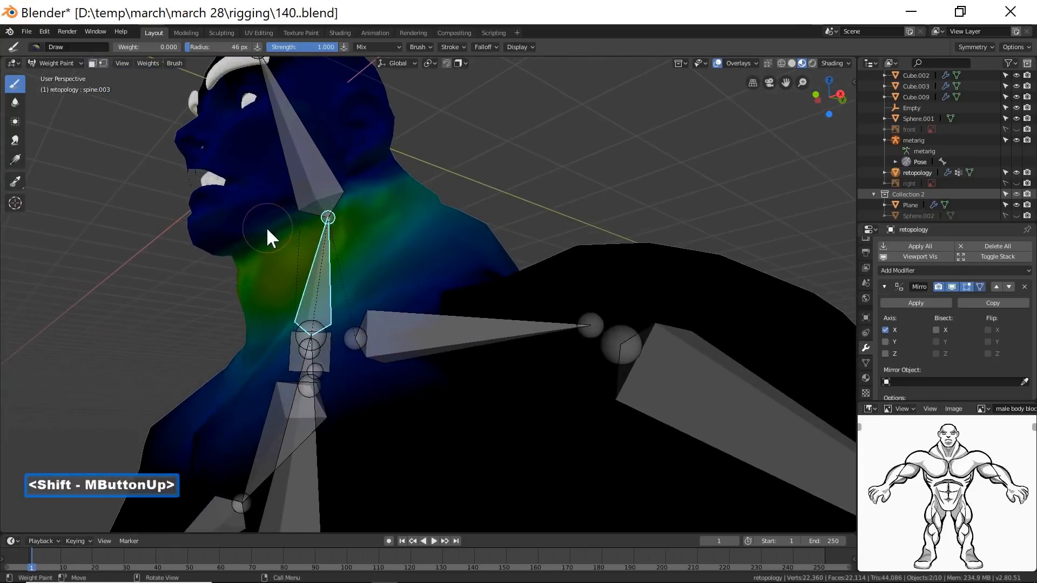
drag(273, 222, 248, 232)
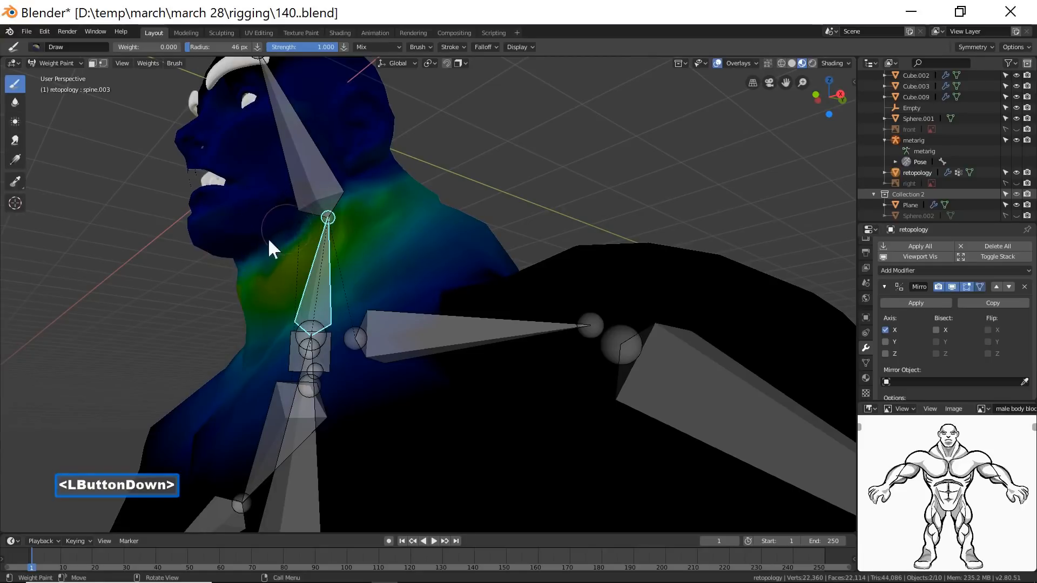
drag(401, 154, 225, 250)
mouse_move(225, 250)
middle_down()
mouse_move(333, 219)
mouse_move(396, 249)
mouse_move(341, 256)
mouse_move(261, 231)
middle_up()
drag(259, 232, 257, 234)
drag(310, 205, 287, 225)
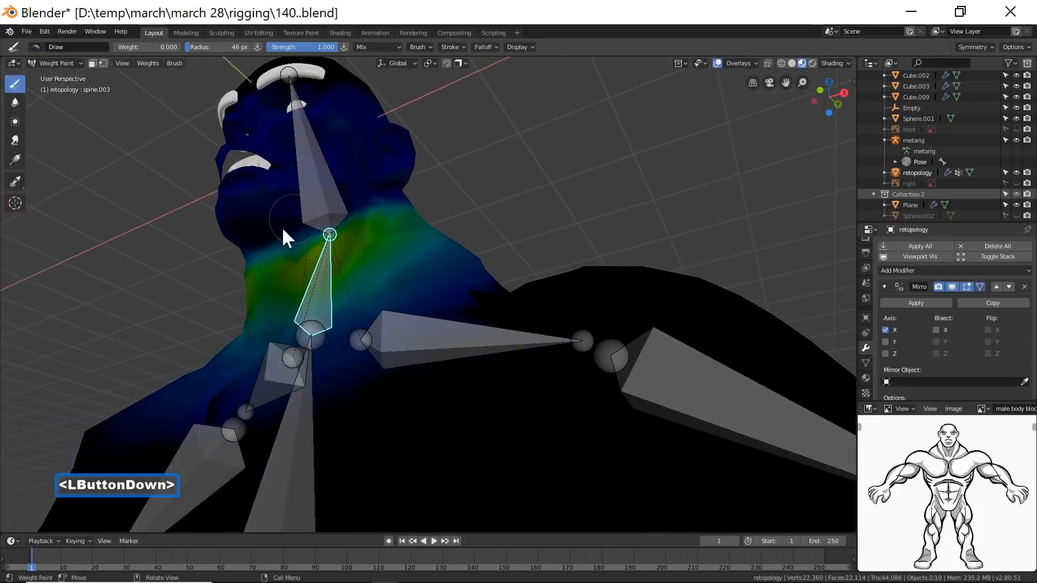
drag(344, 199, 357, 196)
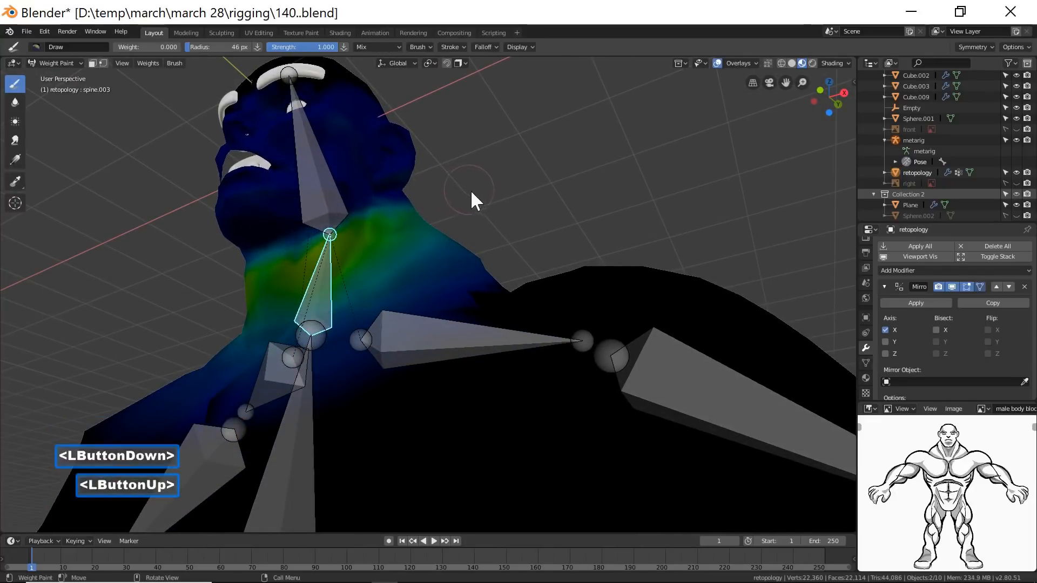
Deselect the bones, exit Weight Paint mode on the body, and put only the metarig into Pose Mode.
scroll(526, 208, down, 2)
middle_drag(580, 221, 574, 236)
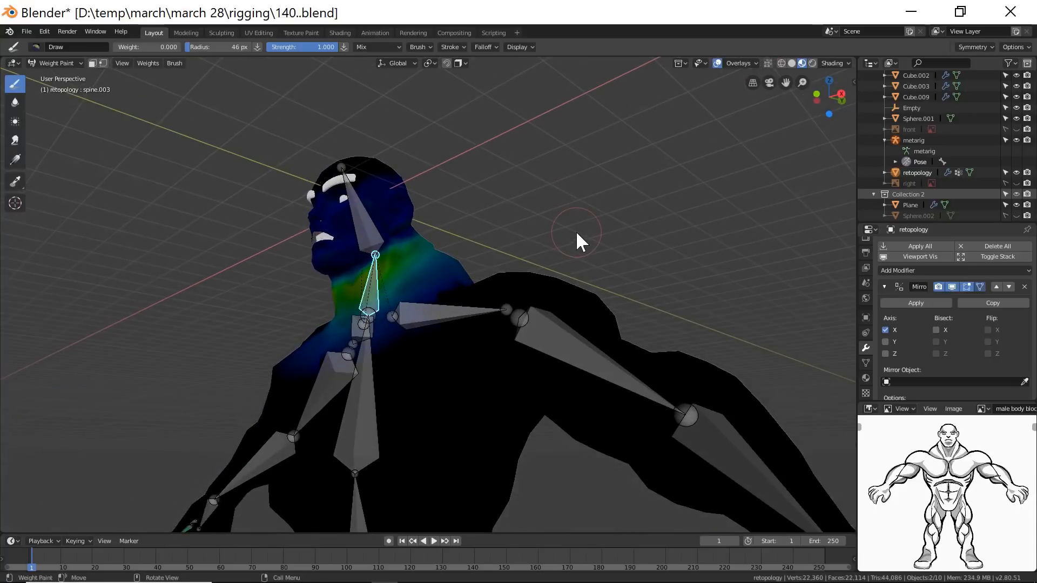
key(alt+a)
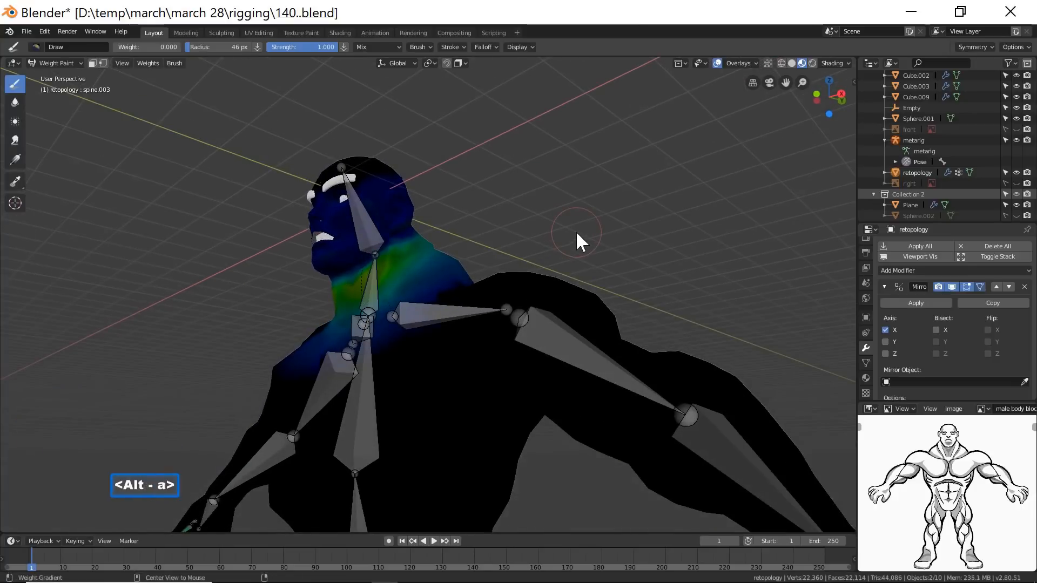
click(79, 62)
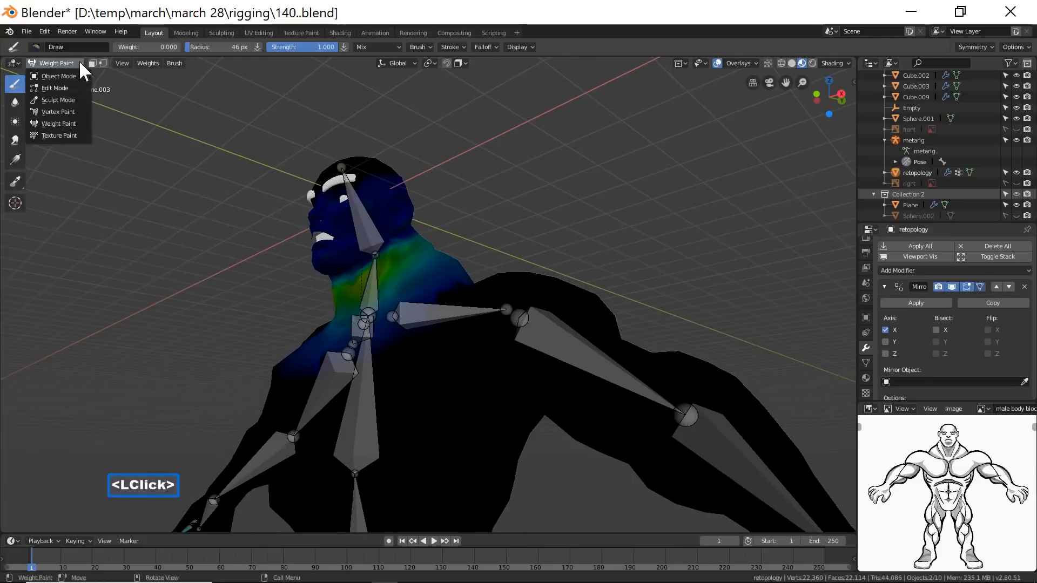
click(38, 76)
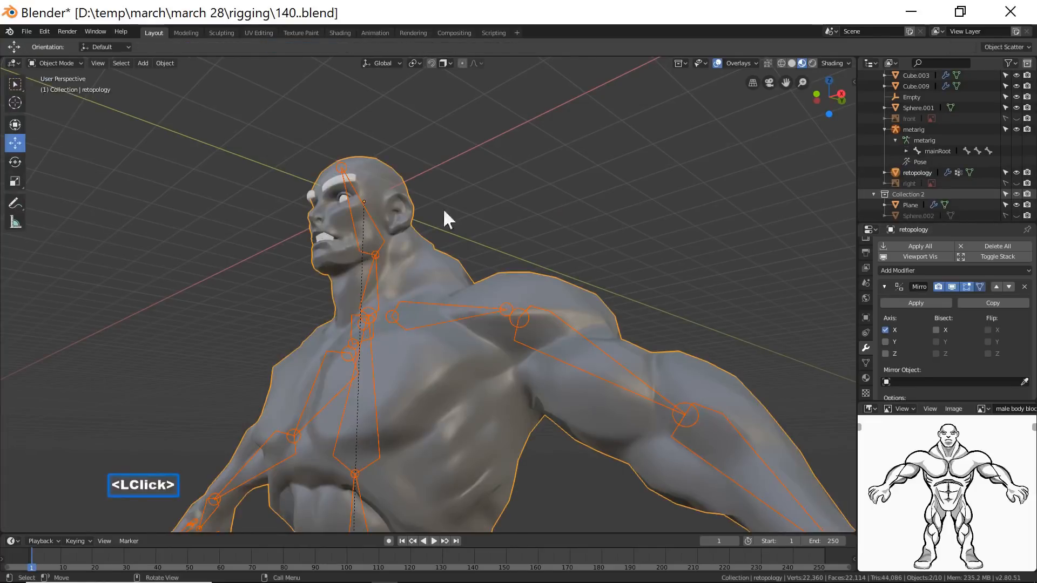
click(477, 202)
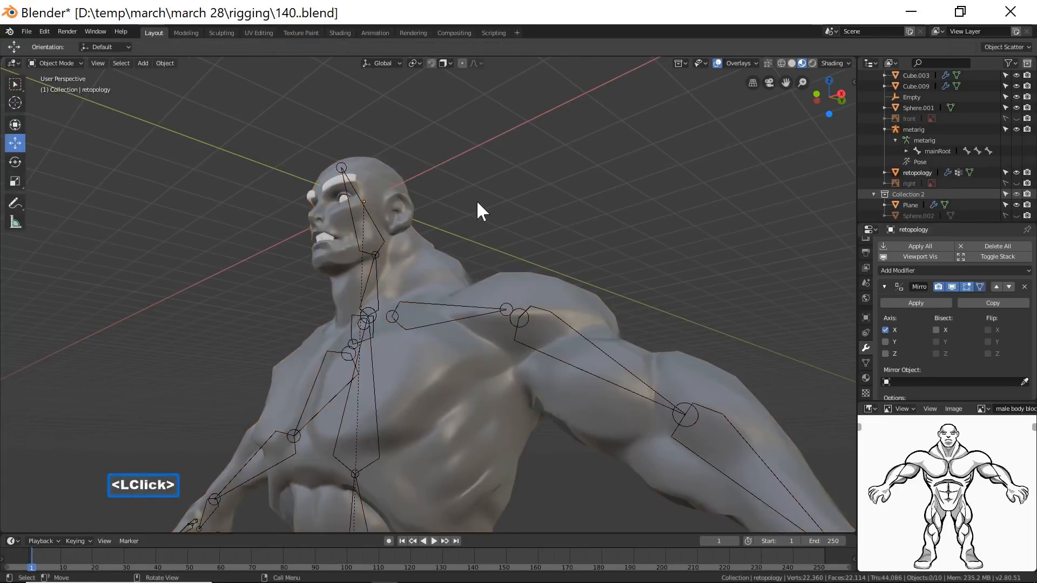
click(355, 216)
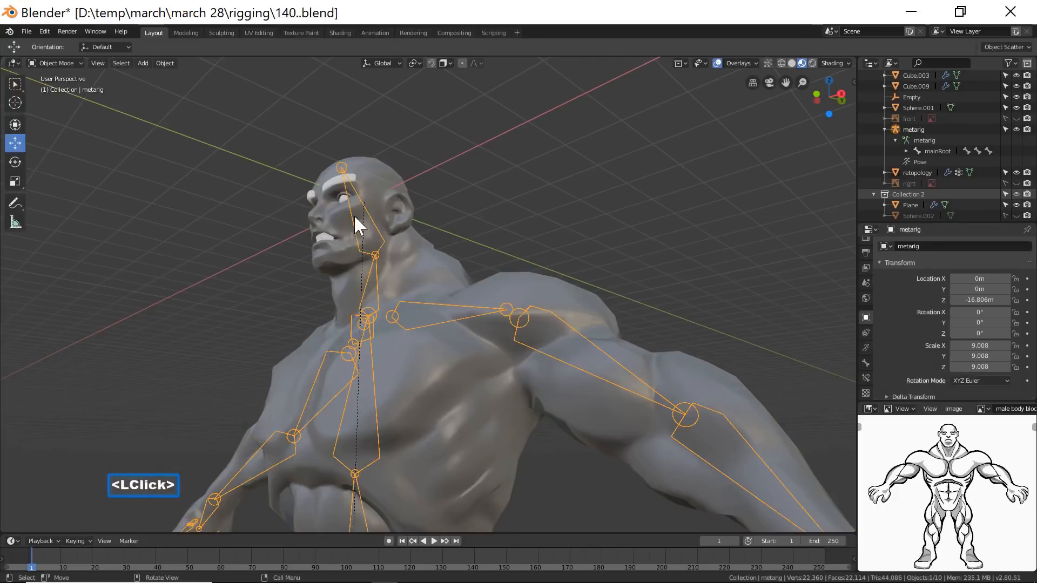
click(79, 59)
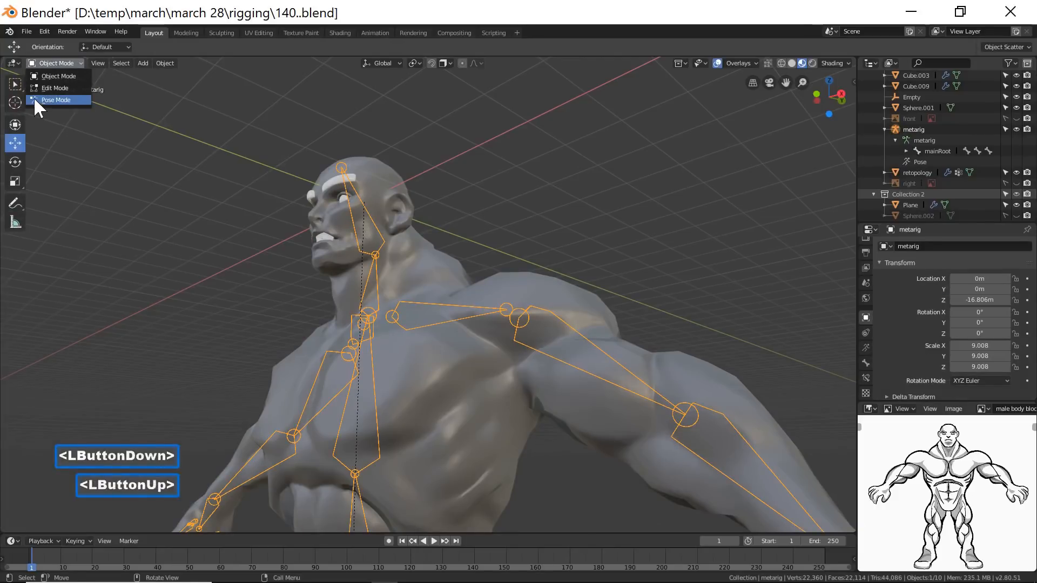
click(56, 100)
Test the jaw and neck deformation by rotating head bone spine.004 around global X, cancel the rotation, and deselect all bones.
click(359, 223)
middle_drag(359, 223, 453, 255)
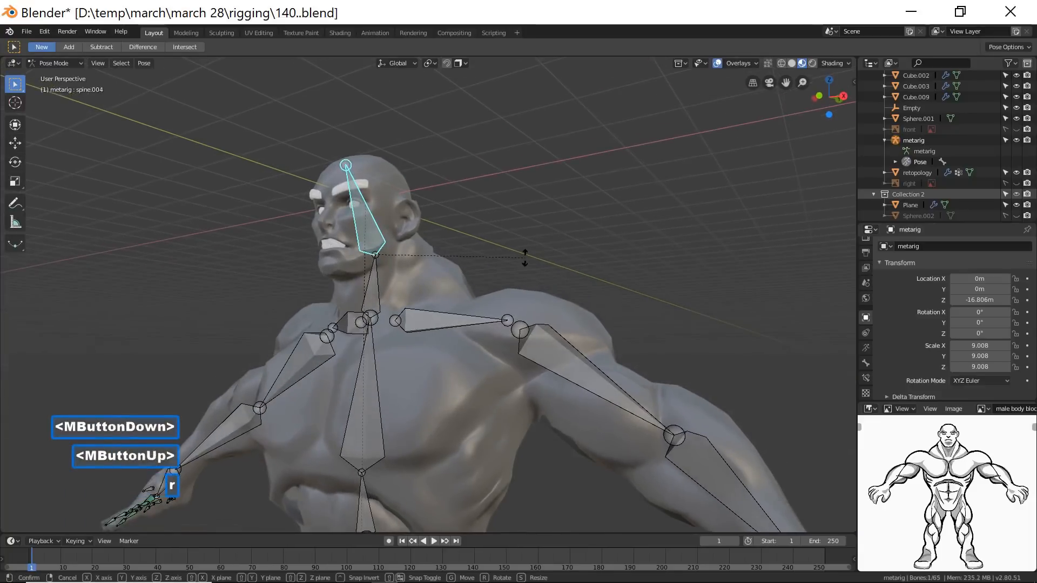
key(r)
key(x)
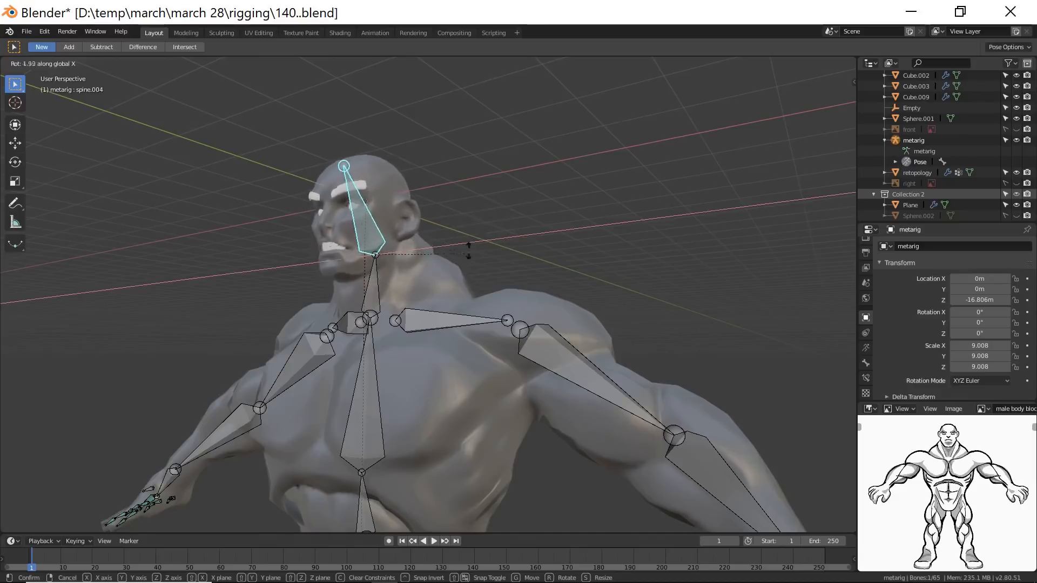
right_click(473, 251)
ctrl+middle_drag(481, 247, 490, 282)
click(562, 279)
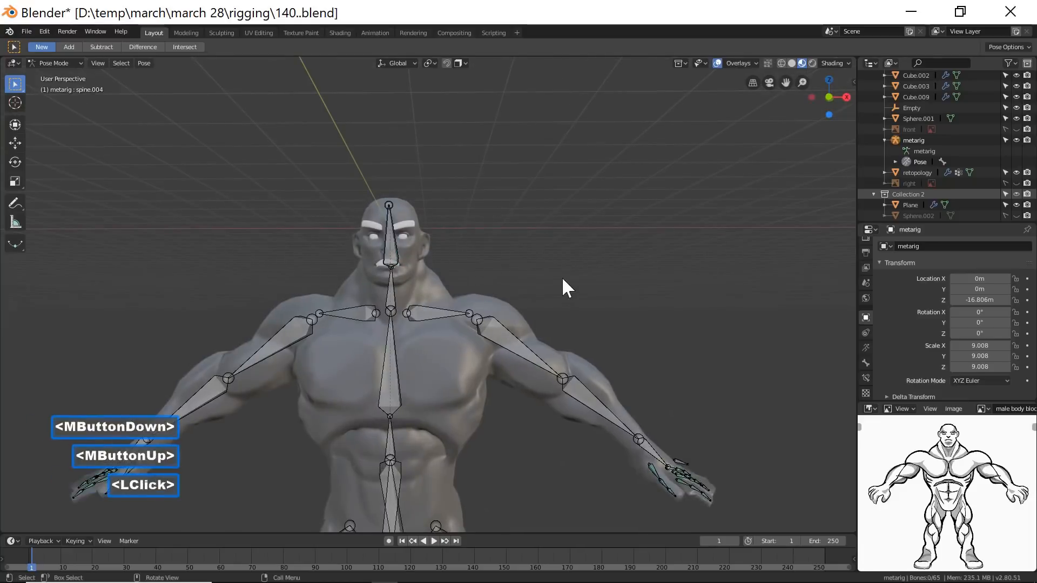
shift+middle_drag(566, 300, 537, 278)
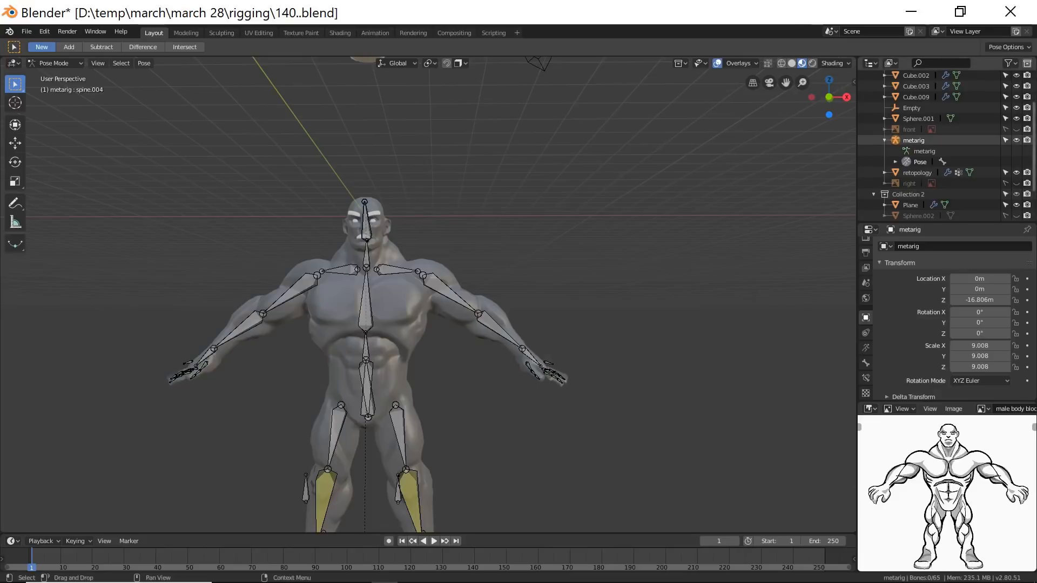
click(808, 300)
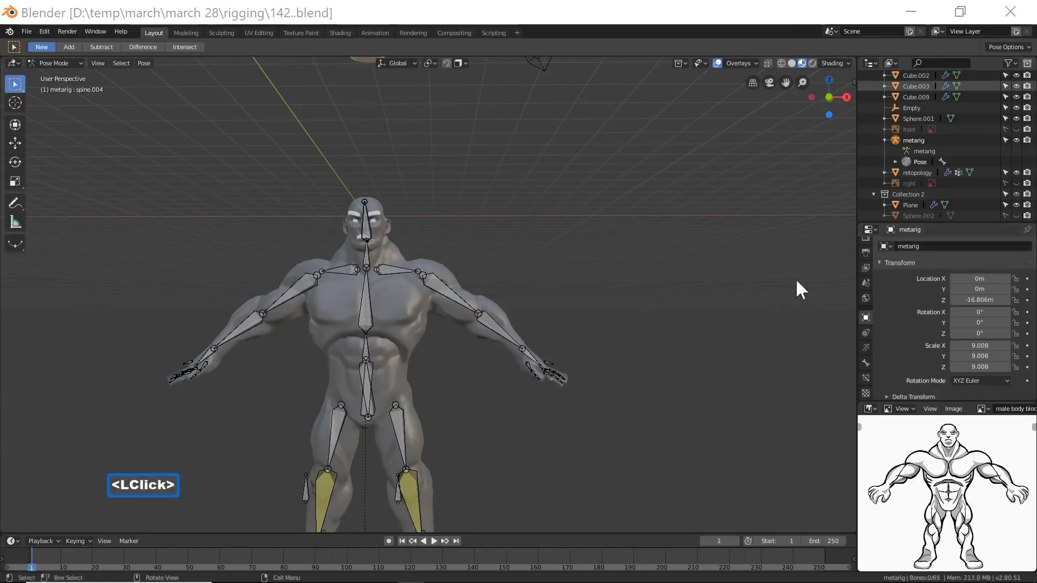
click(709, 15)
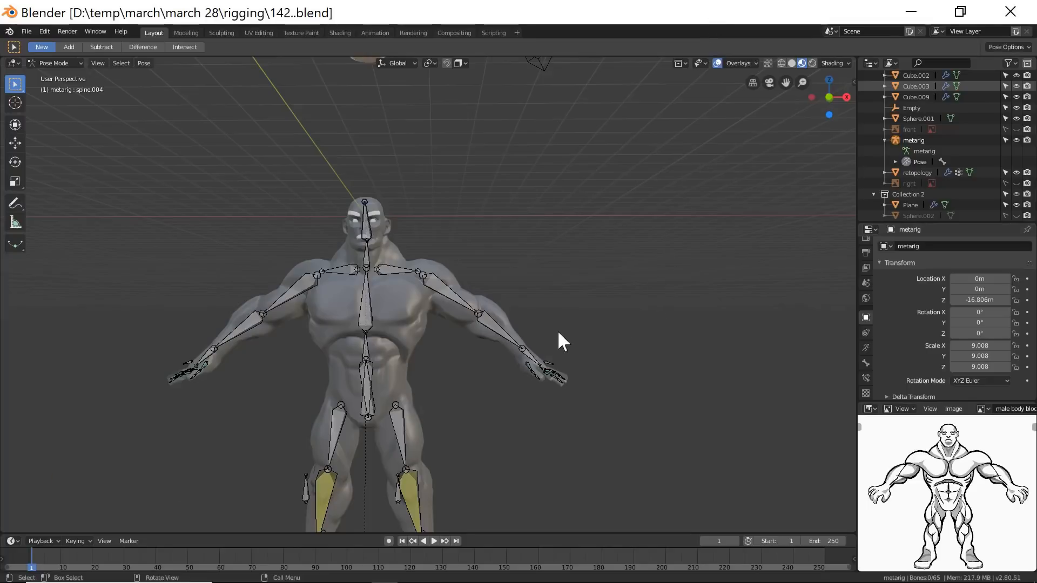
Select the metarig's hip bone spine together with both thighs, shins, the shin.L.001 and shin.R.001 bones, and both foot bones.
shift+middle_drag(497, 387, 527, 284)
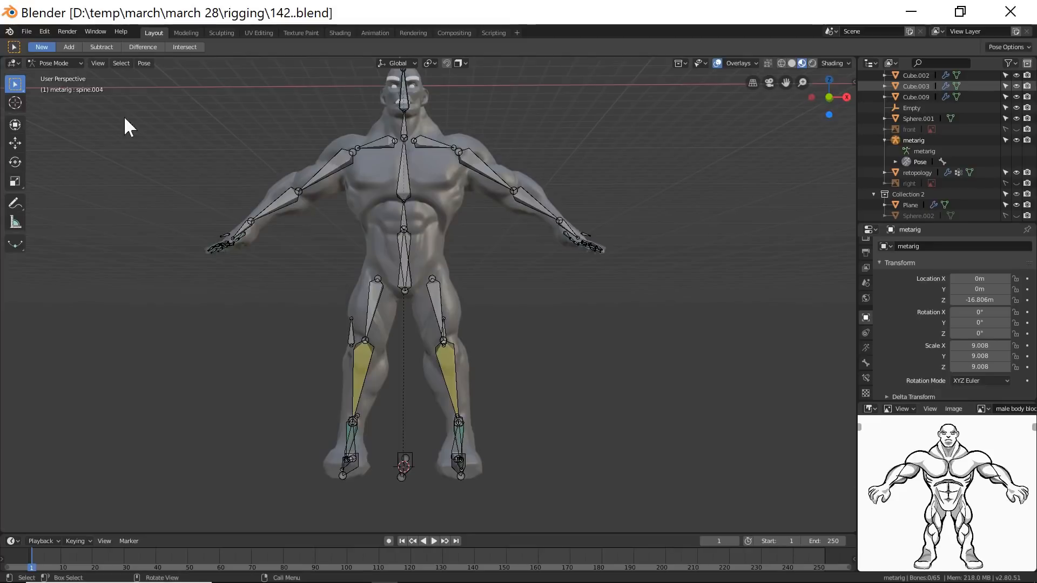
middle_drag(555, 278, 519, 288)
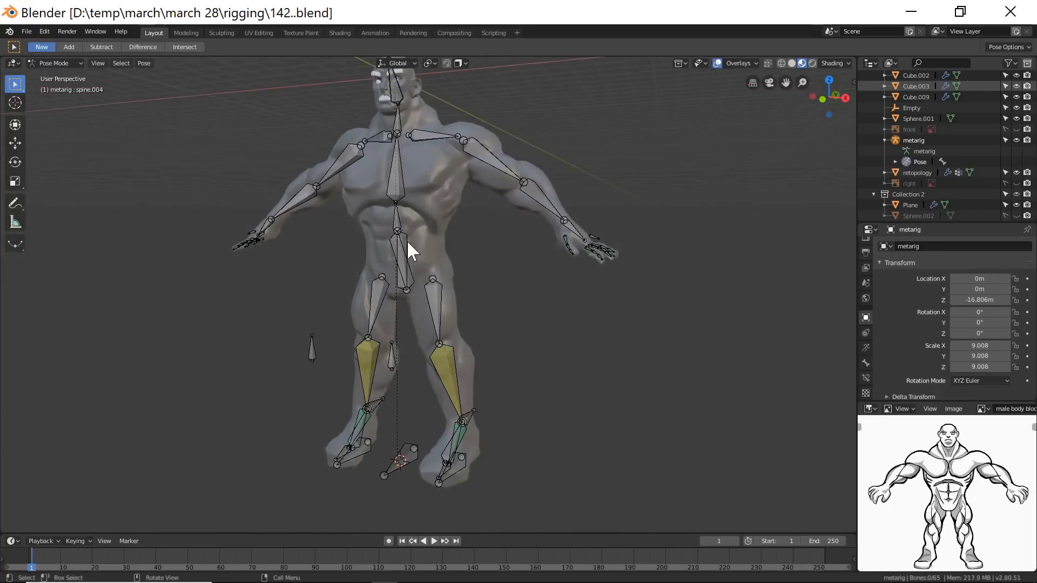
click(413, 276)
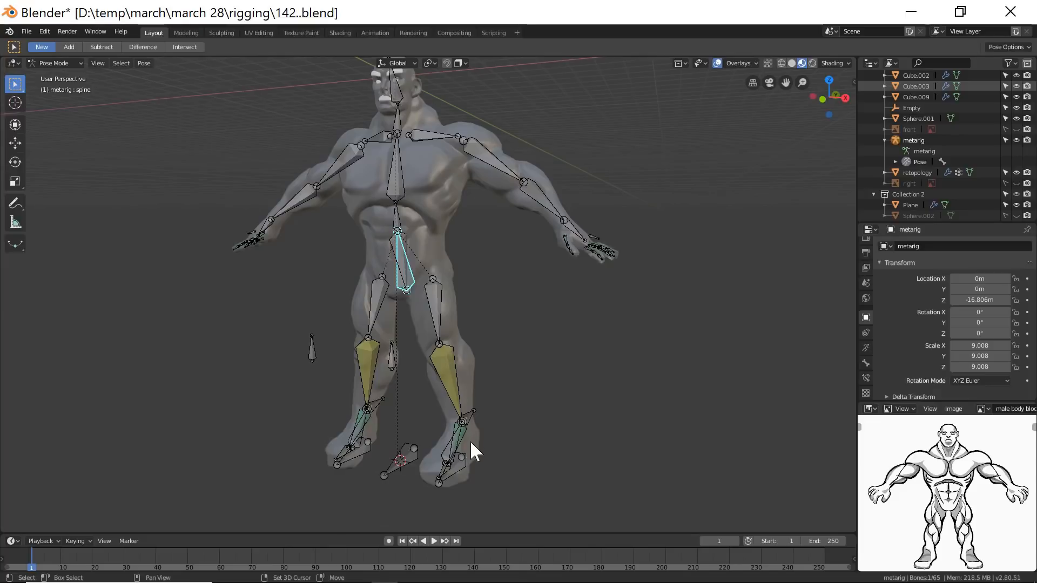
shift+click(438, 295)
shift+click(455, 363)
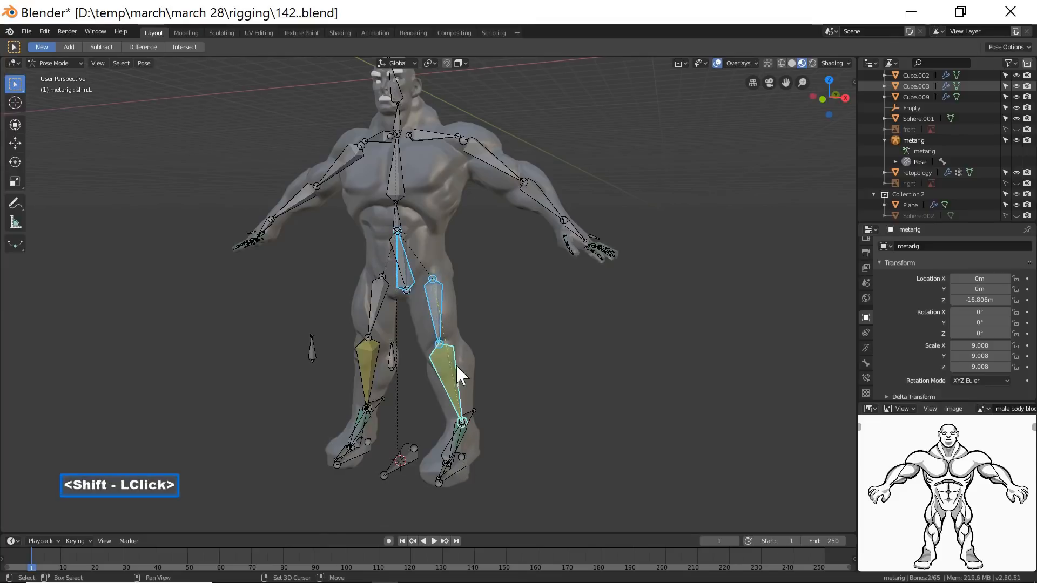
shift+click(377, 300)
shift+click(370, 361)
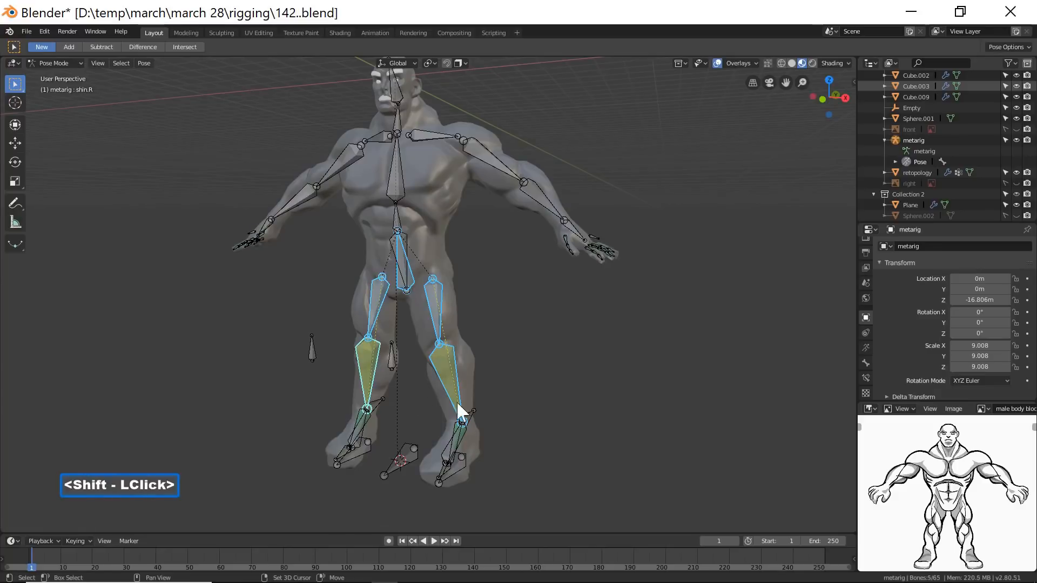
shift+click(473, 410)
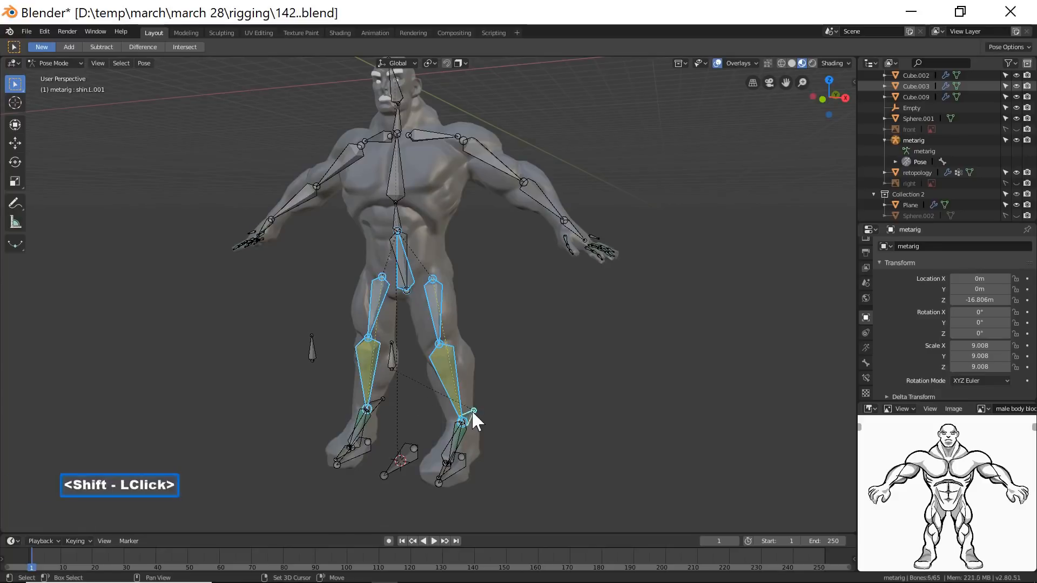
shift+click(379, 403)
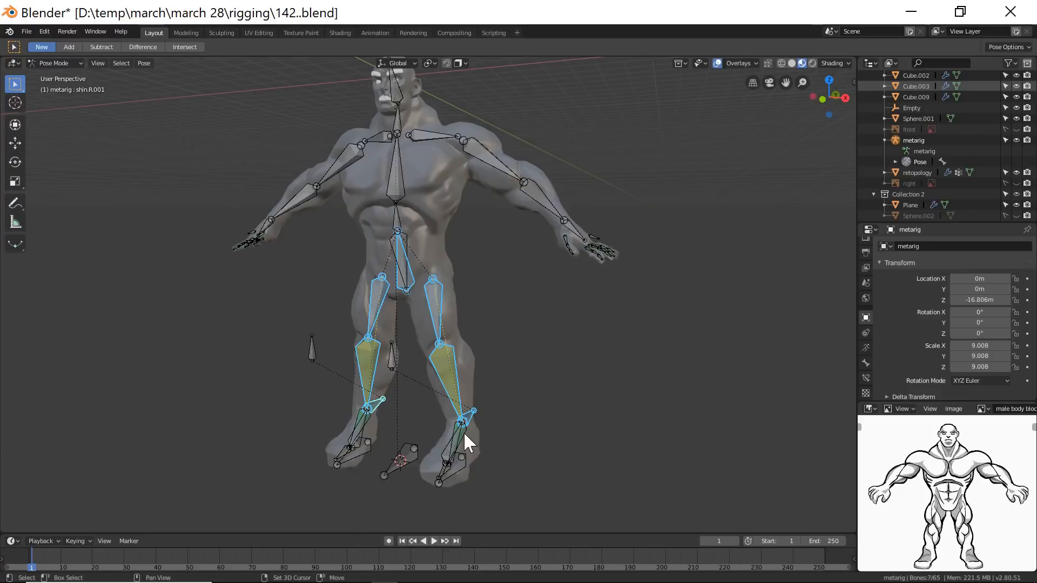
shift+click(463, 432)
shift+click(369, 420)
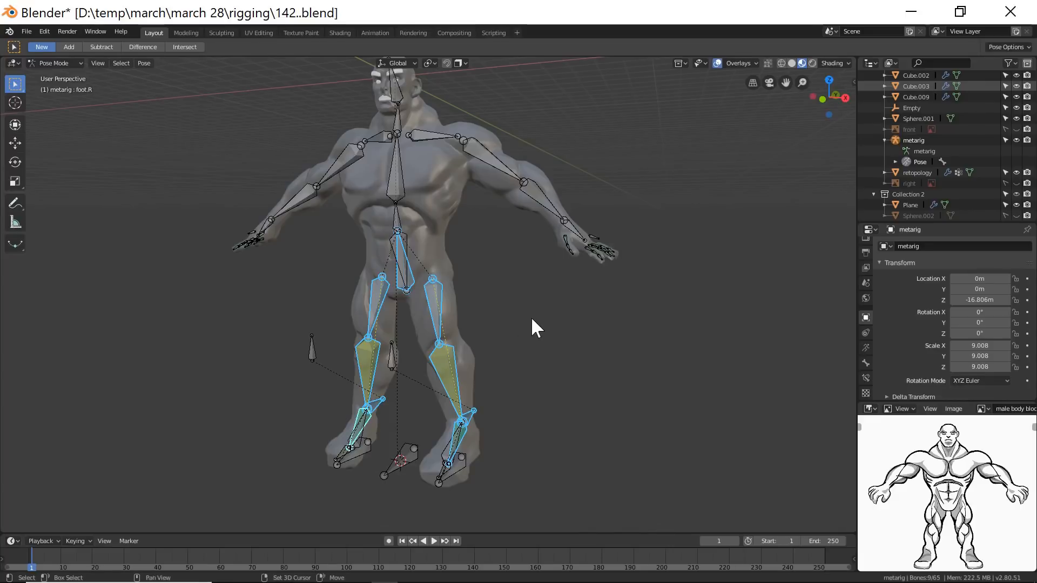
Move the selected hip and leg bones to the second lower-row layer of the first bone-layer block, then briefly show and rehide that layer.
shift+middle_drag(551, 292, 551, 319)
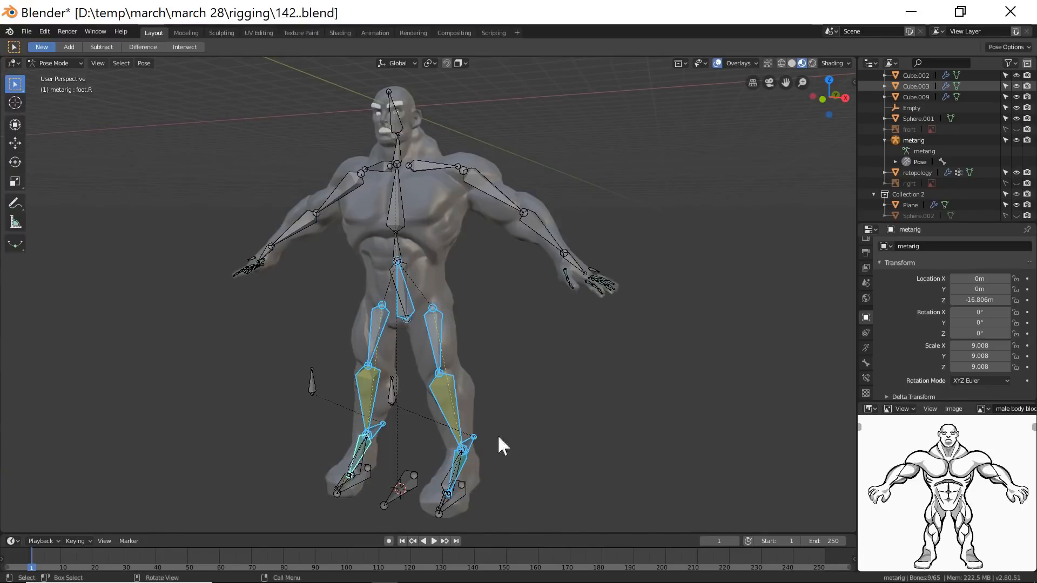
click(865, 348)
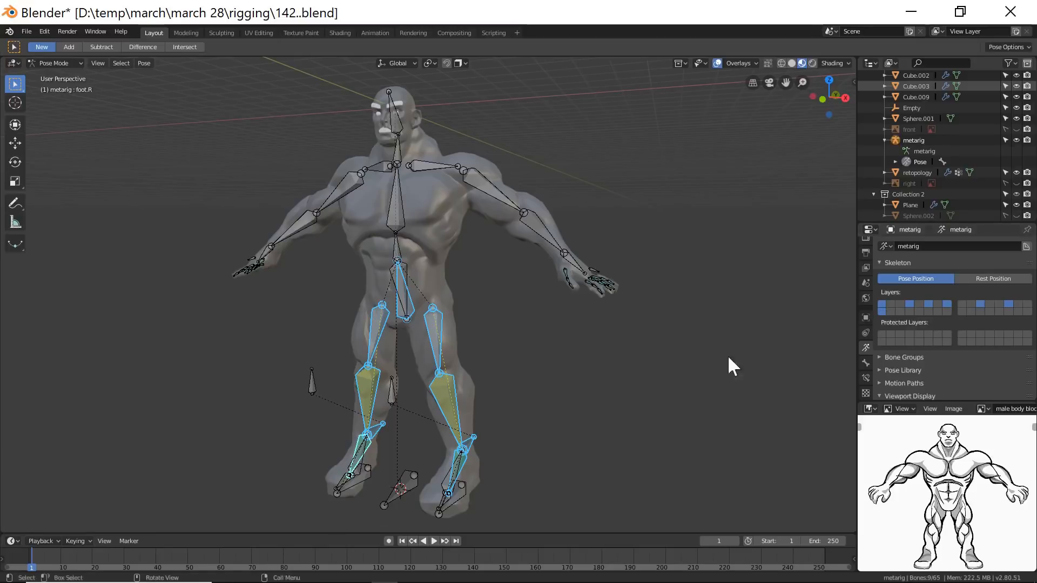
key(m)
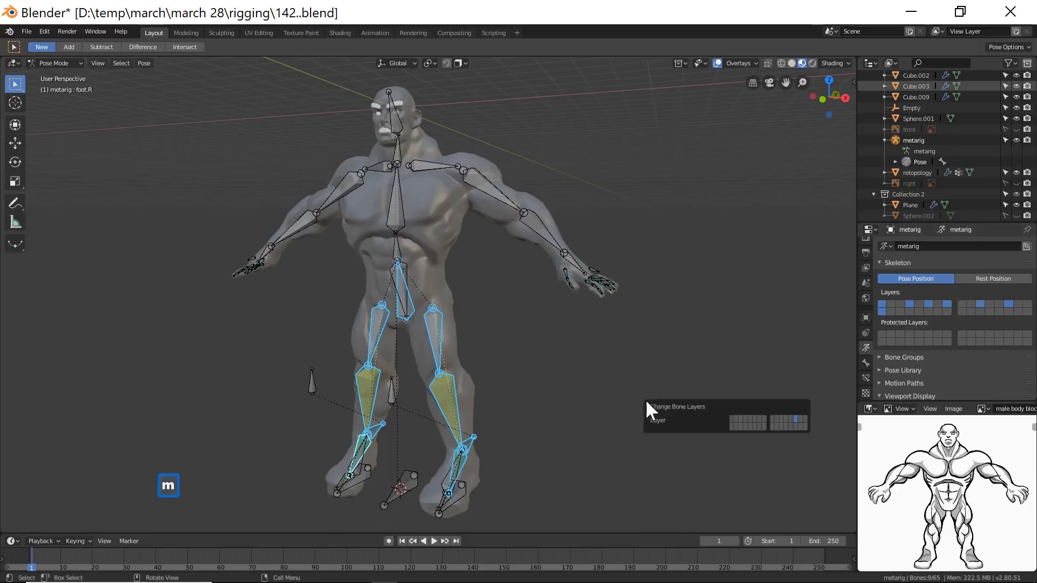
click(733, 422)
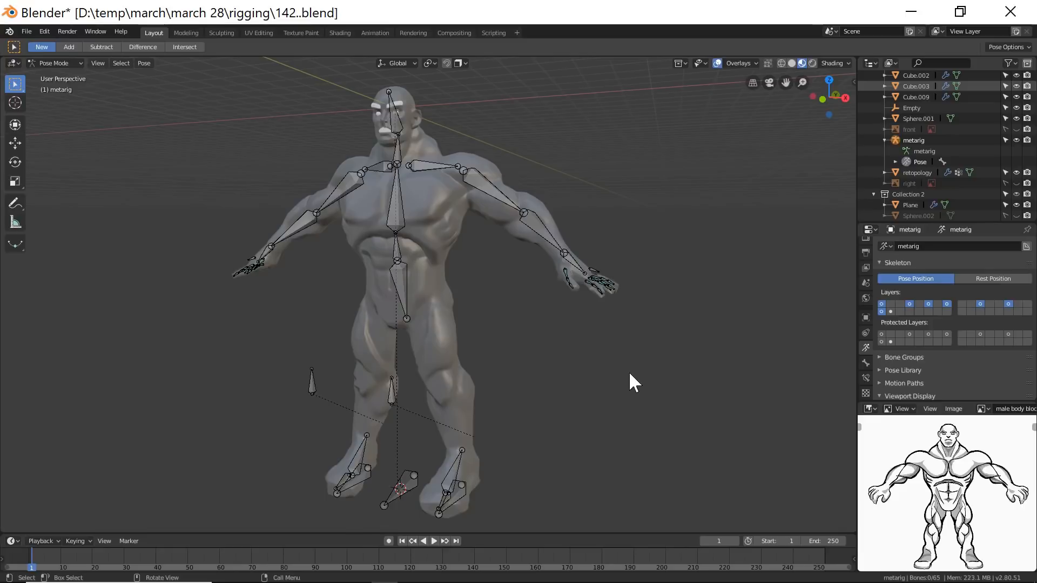
shift+click(890, 311)
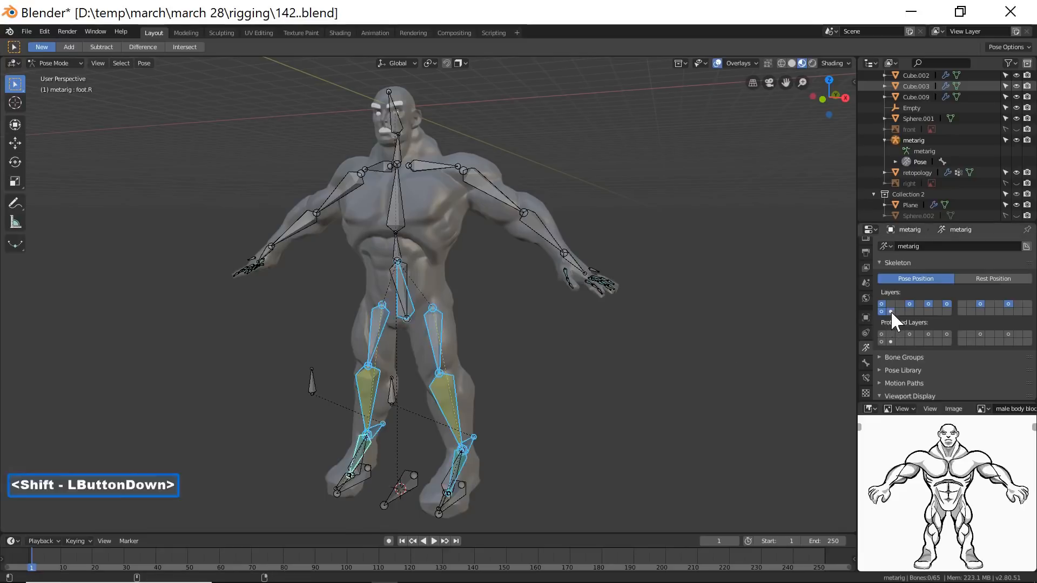
shift+click(890, 311)
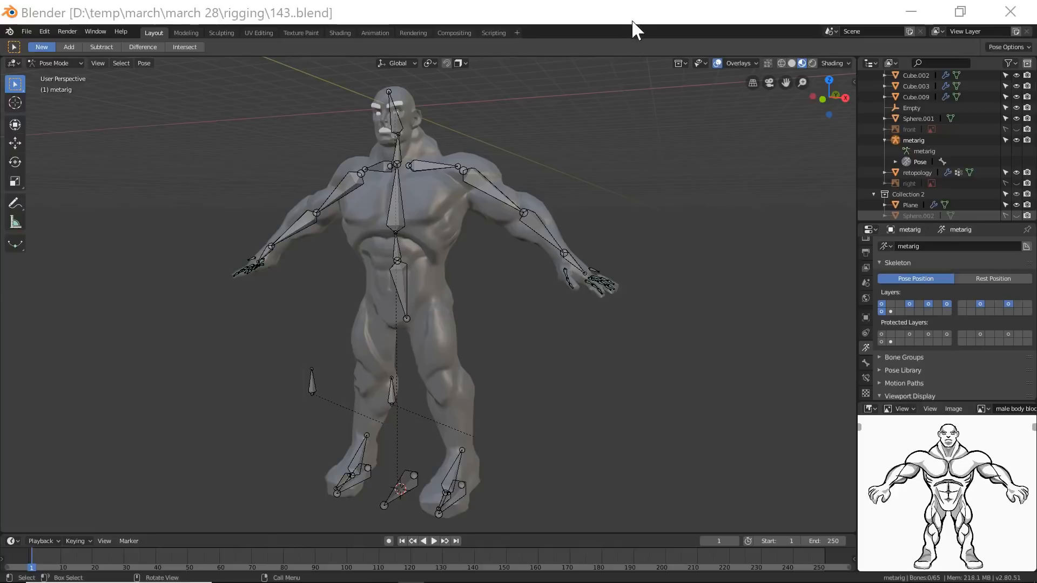
Test the hip control by selecting the root_handle bone, trial-moving it, and cancelling the move.
click(631, 88)
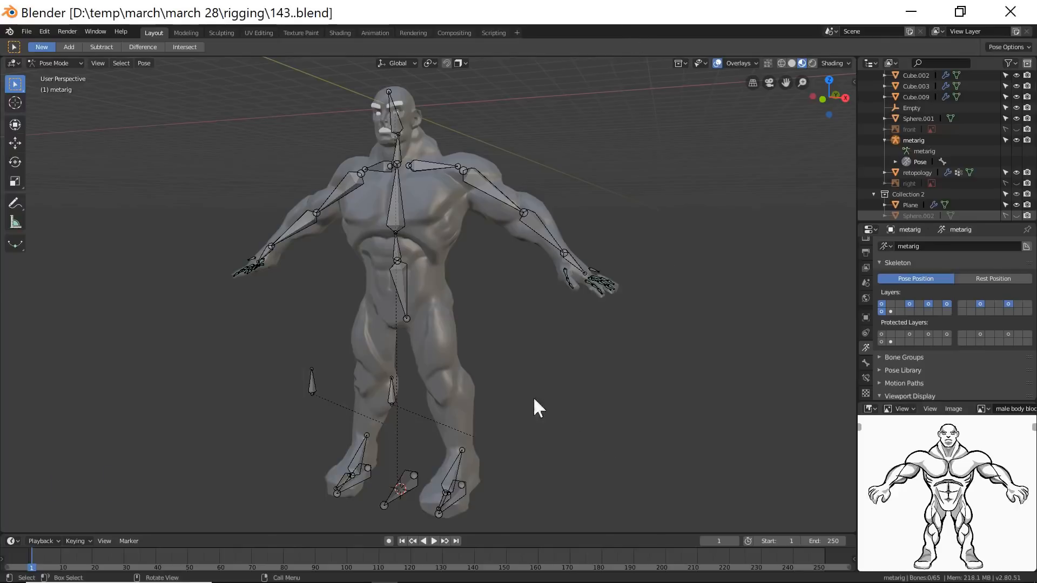
click(414, 300)
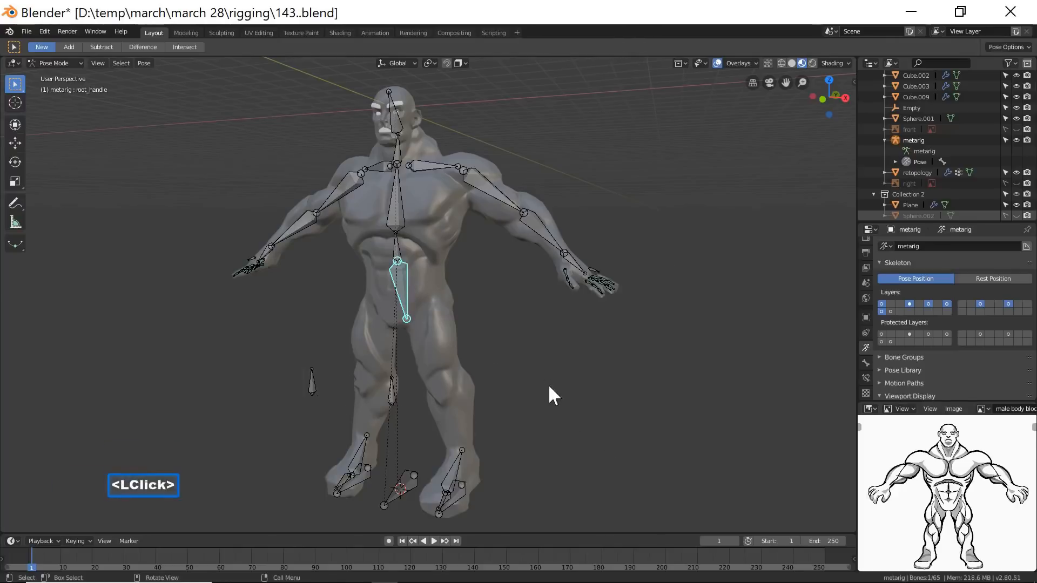
key(g)
right_click(578, 428)
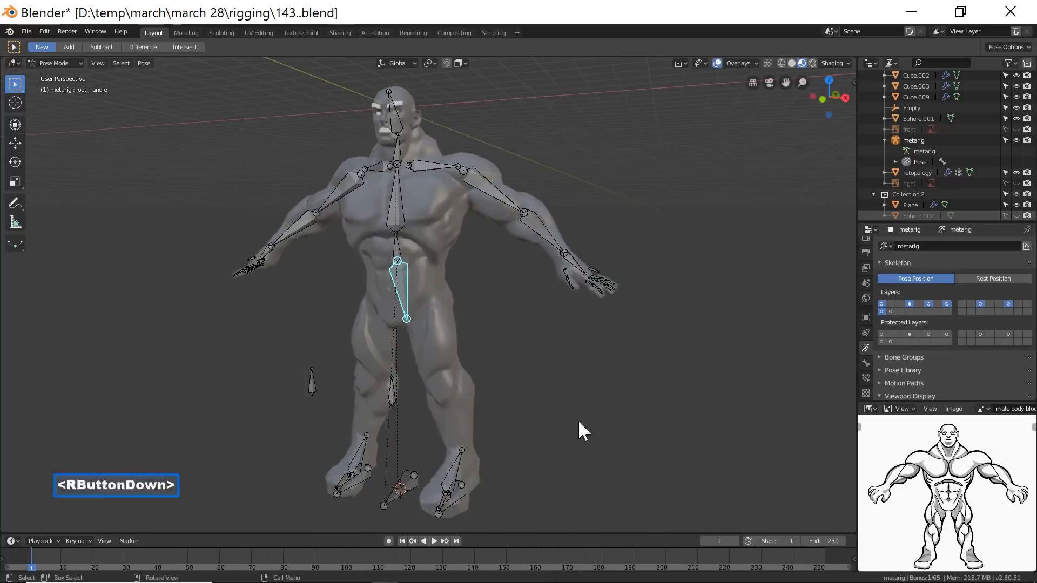
Test the leg control by trial-moving the foot_handle.l bone, cancel the move, and deselect all bones.
click(458, 490)
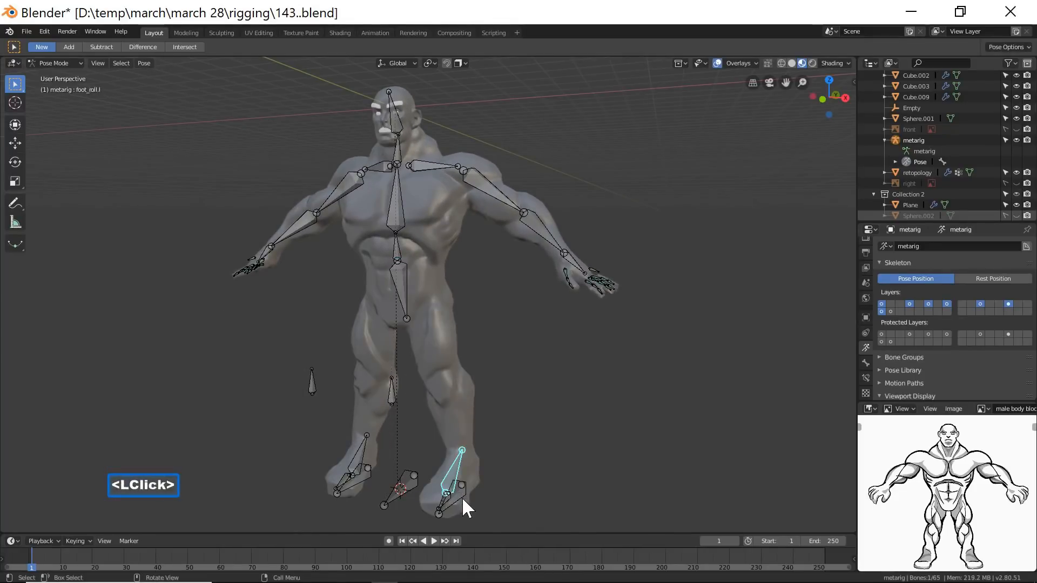
click(459, 497)
key(g)
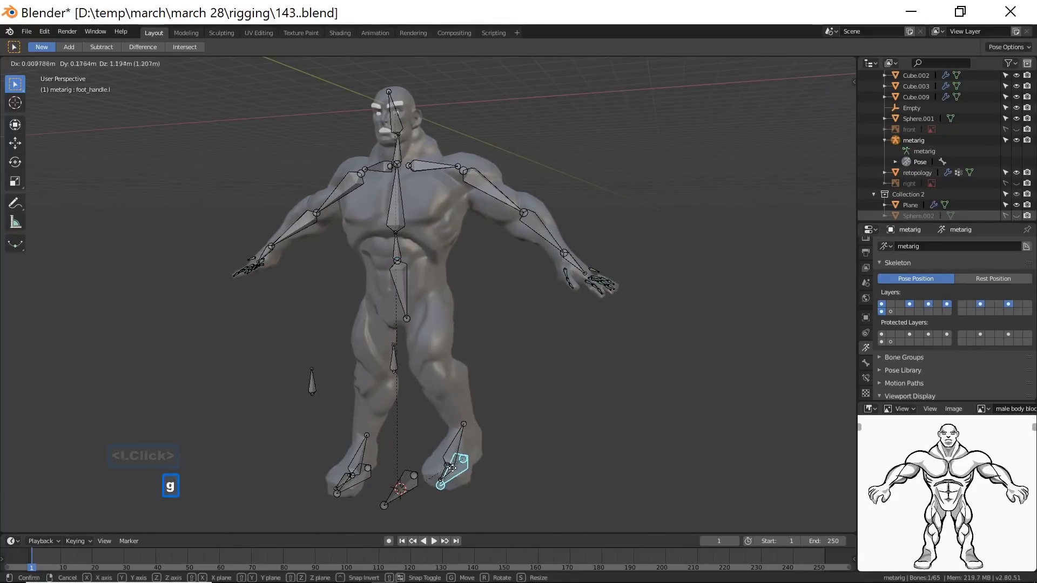
right_click(475, 489)
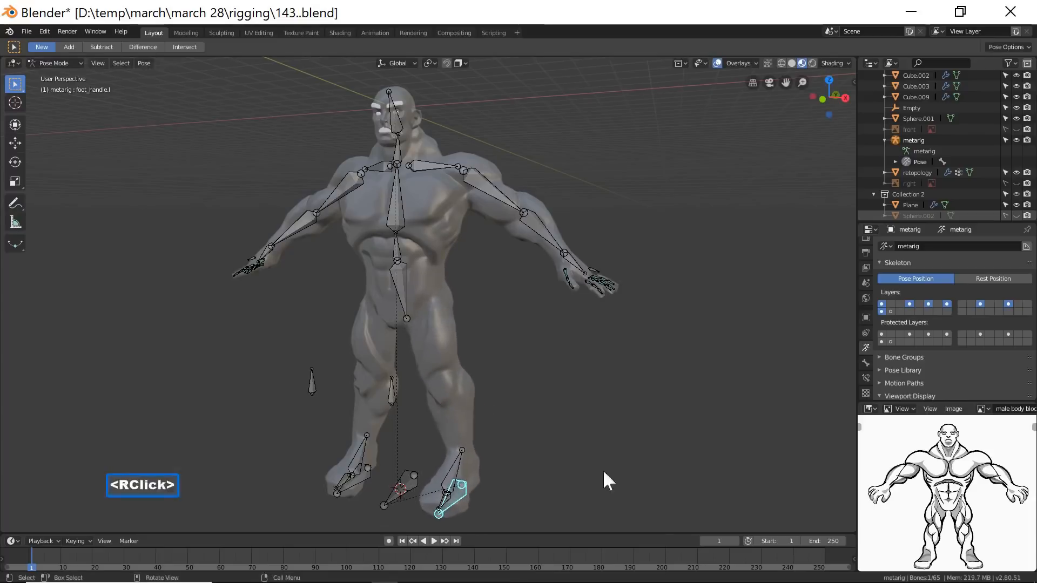
click(677, 468)
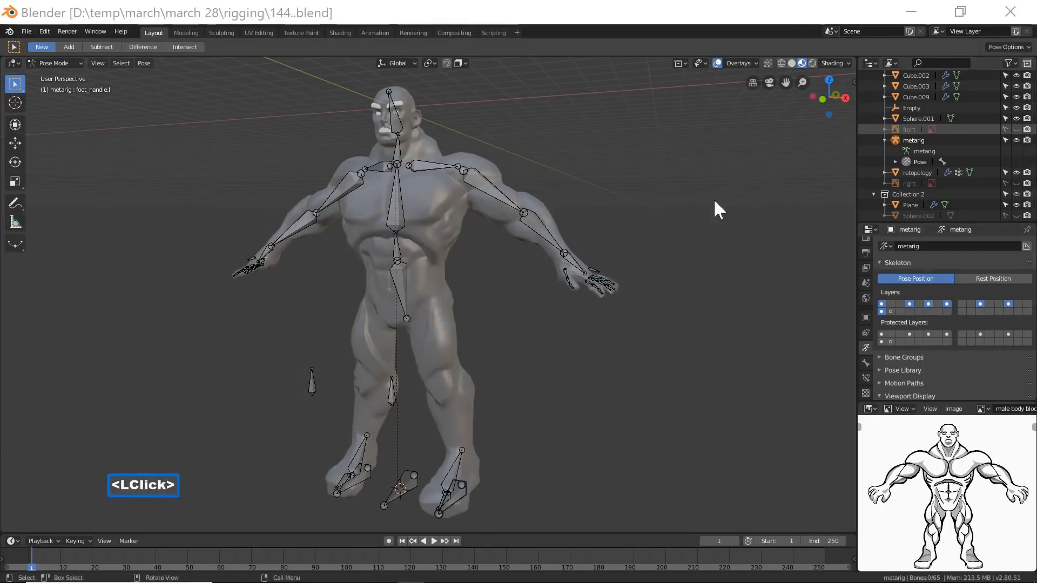
click(543, 416)
middle_drag(542, 416, 589, 403)
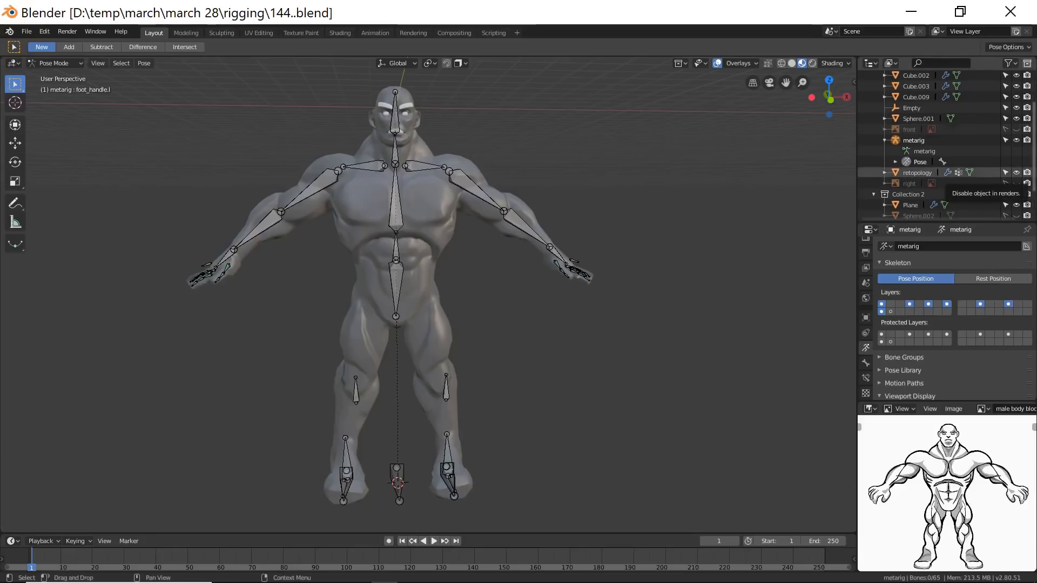
click(937, 162)
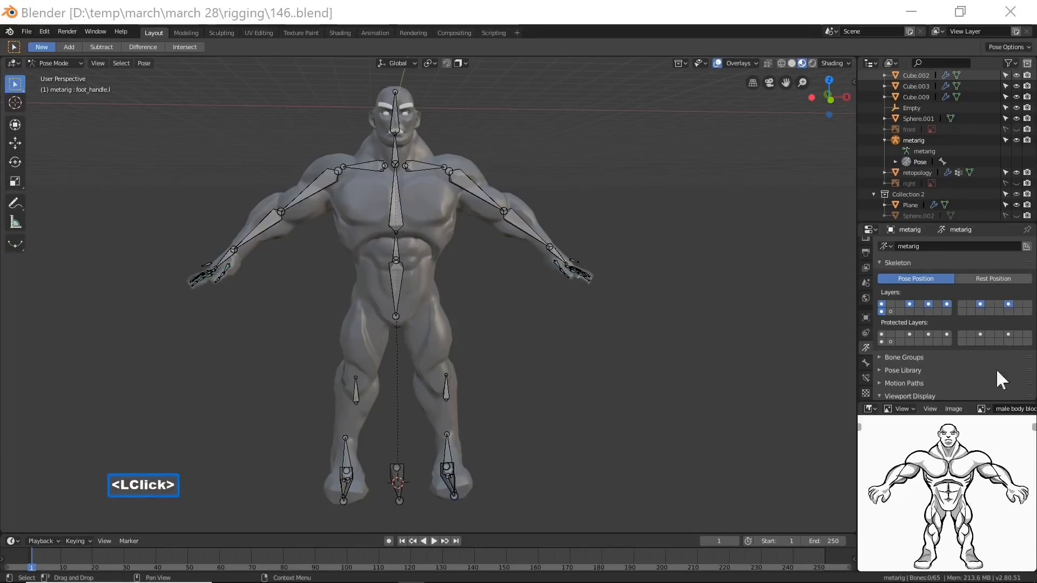
click(643, 20)
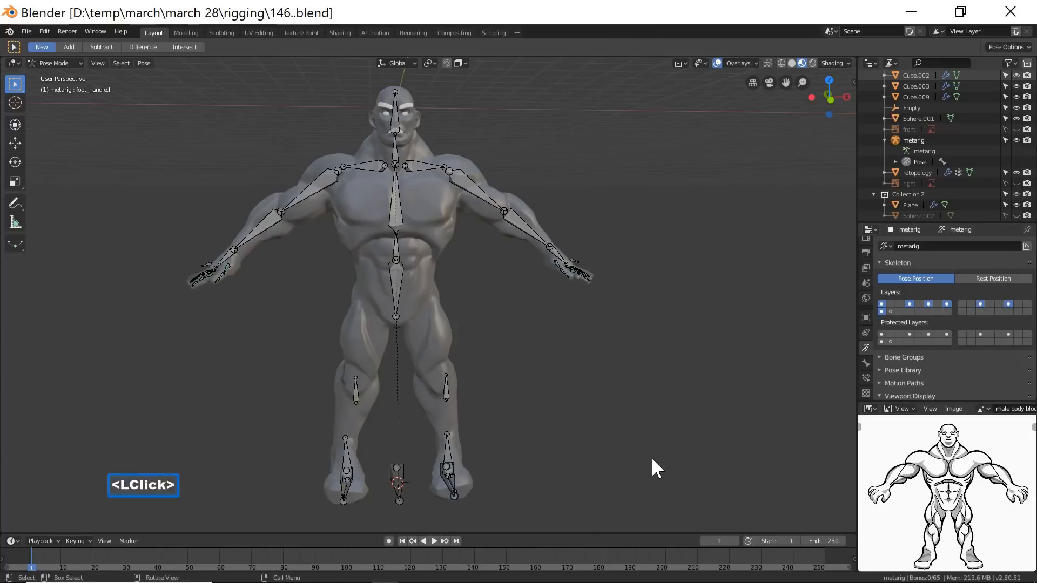